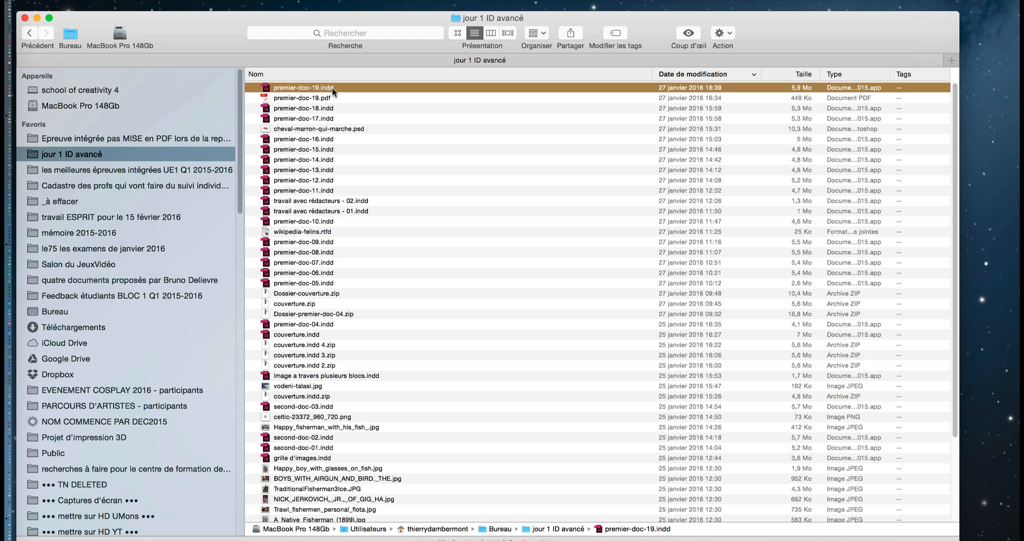
Open premier-doc-19.indd in InDesign and check the spread with page 52 in preview before returning to normal view.
{"action": "double_click", "coordinate": [332, 88]}
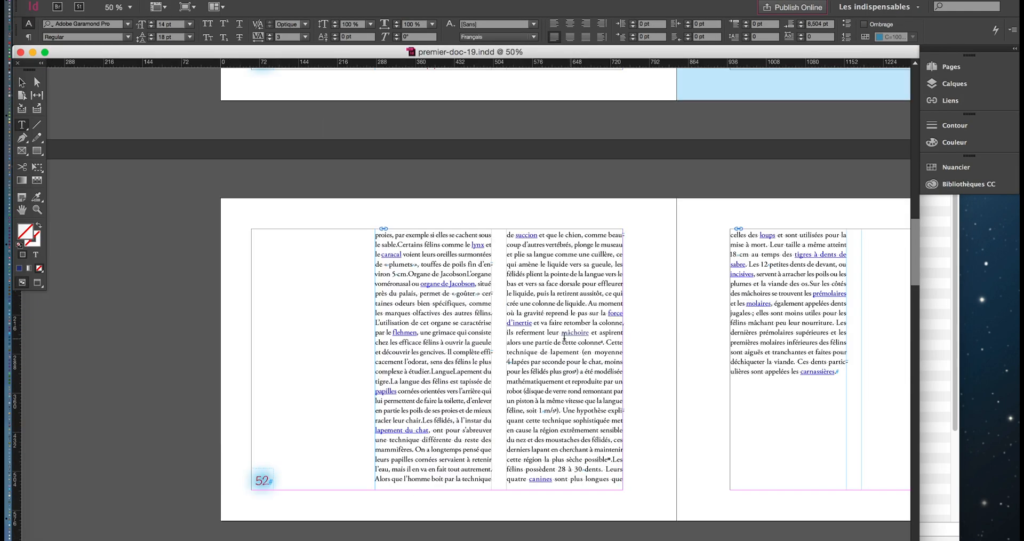
{"action": "left_click", "coordinate": [37, 283]}
{"action": "left_click", "coordinate": [22, 210]}
{"action": "left_click_drag", "start_coordinate": [457, 295], "coordinate": [297, 283]}
{"action": "key", "text": "alt+super+h"}
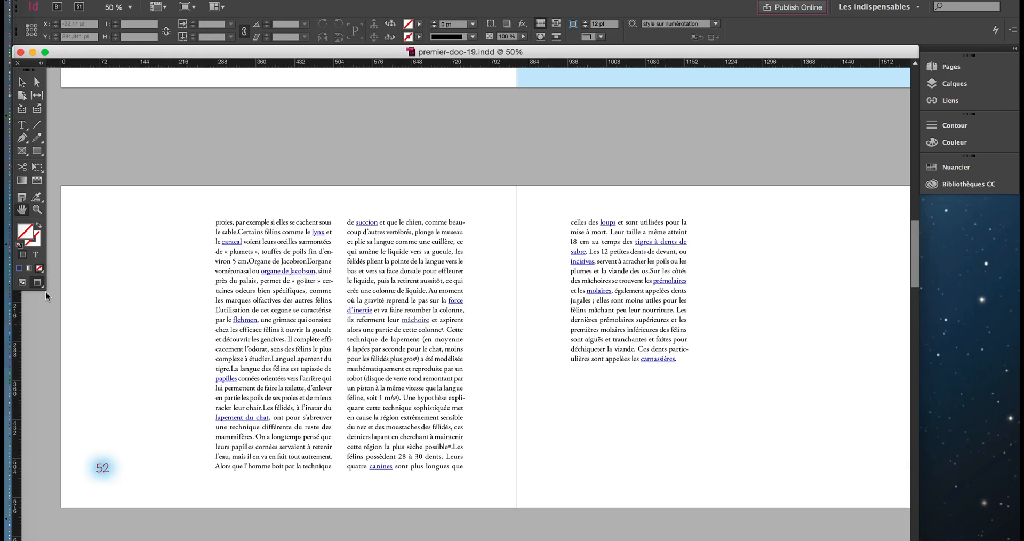
{"action": "left_click", "coordinate": [21, 283]}
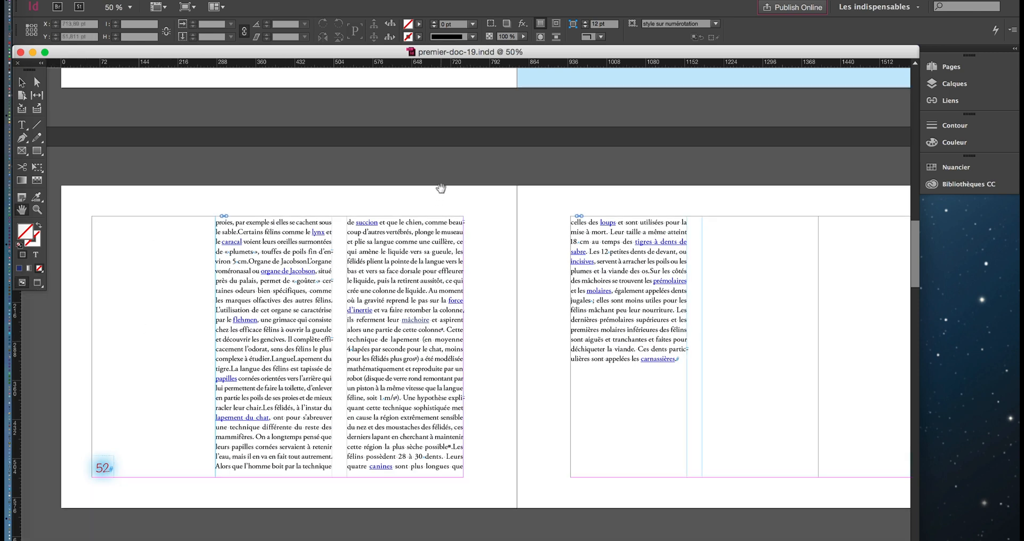
Detach the Pages panel and enlarge it to fit all spreads from 46-47 to 64-65, with a taller master area.
{"action": "left_click", "coordinate": [952, 67]}
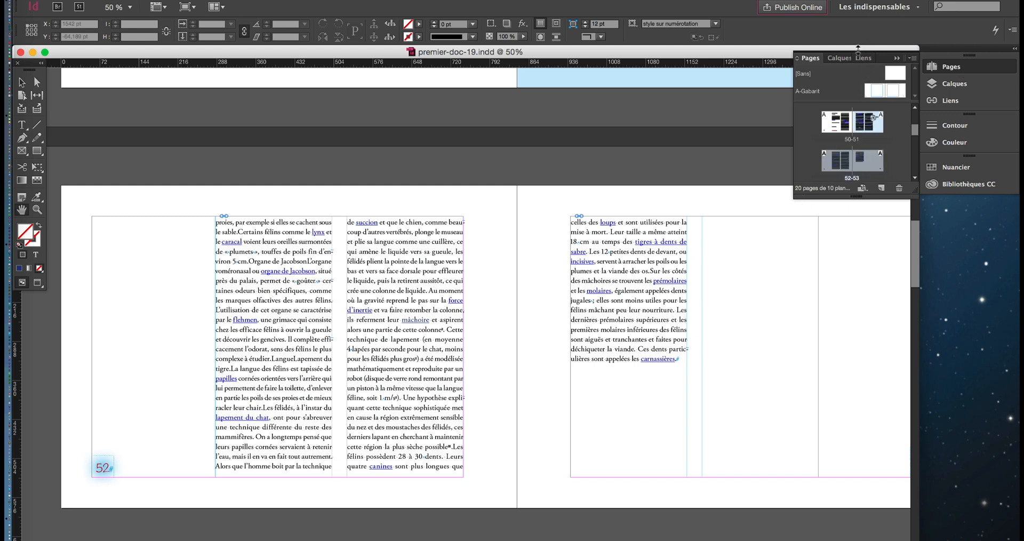
{"action": "left_click_drag", "start_coordinate": [811, 58], "coordinate": [631, 85]}
{"action": "left_click", "coordinate": [898, 60]}
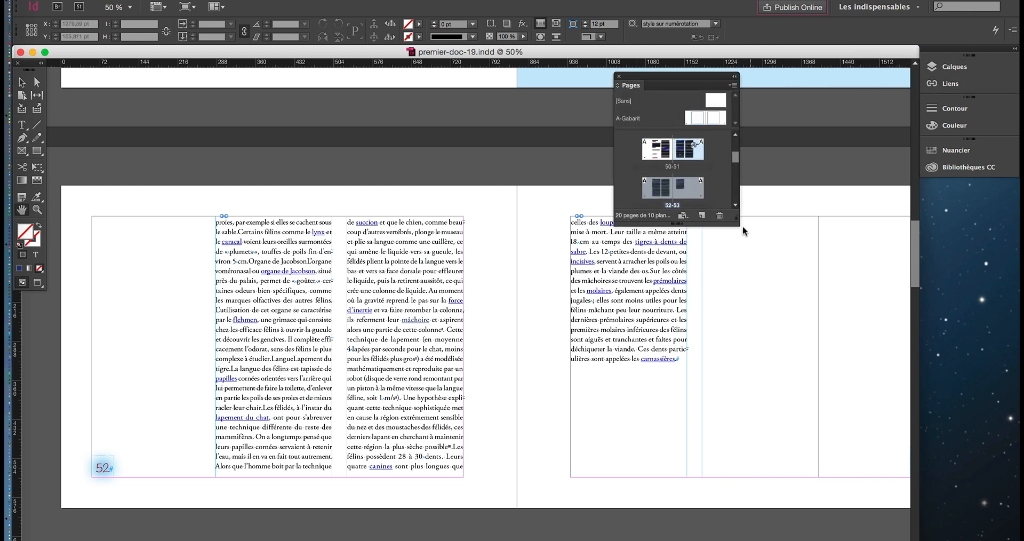
{"action": "left_click_drag", "start_coordinate": [736, 223], "coordinate": [824, 540]}
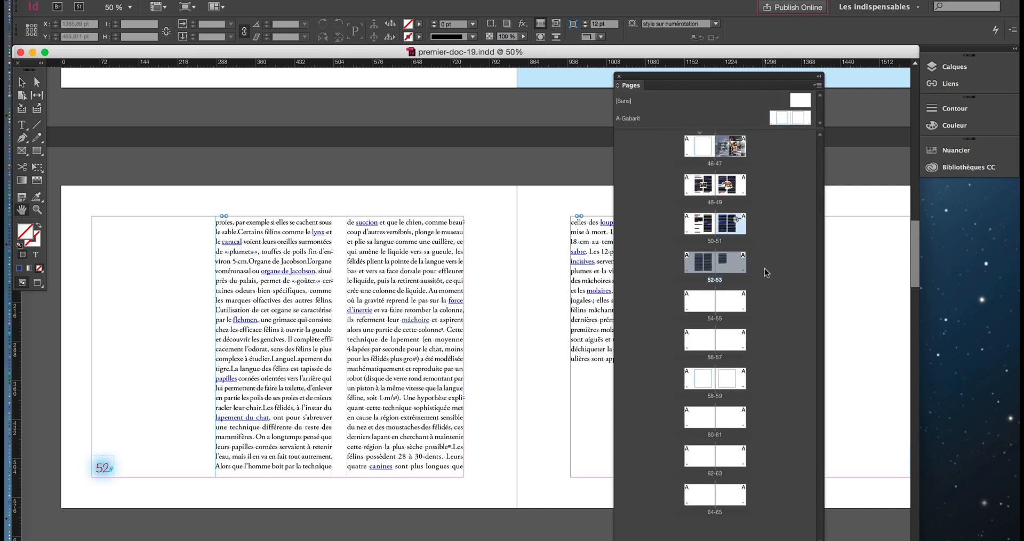
{"action": "left_click_drag", "start_coordinate": [750, 142], "coordinate": [755, 170]}
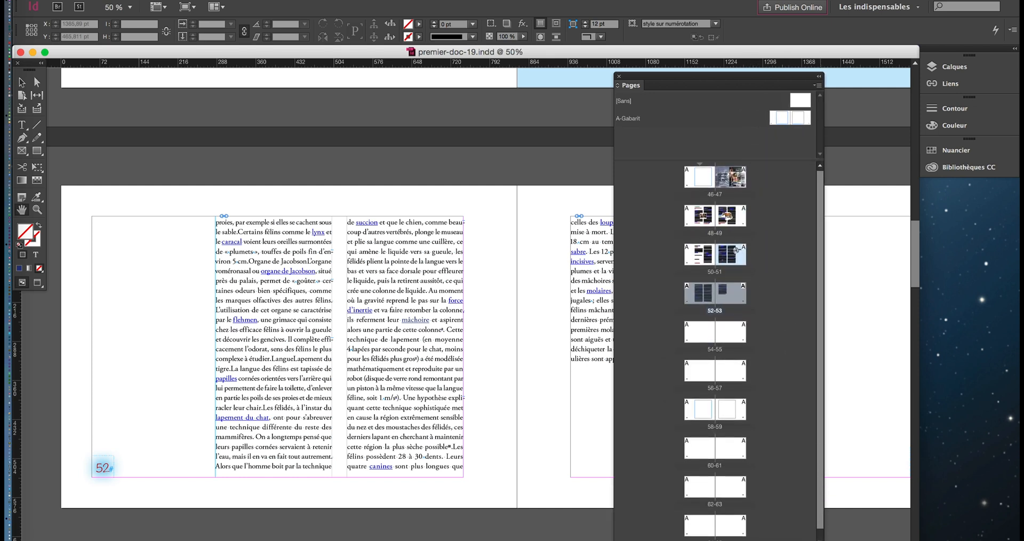
{"action": "left_click_drag", "start_coordinate": [825, 540], "coordinate": [873, 540]}
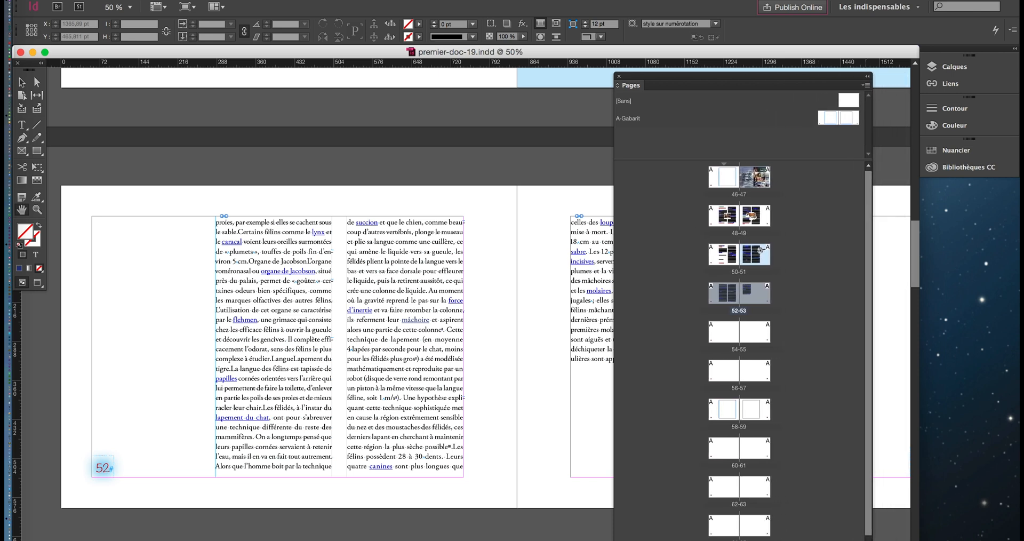
Set the master thumbnail size (Gabarits) to Grande in the Pages panel options.
{"action": "left_click", "coordinate": [866, 85]}
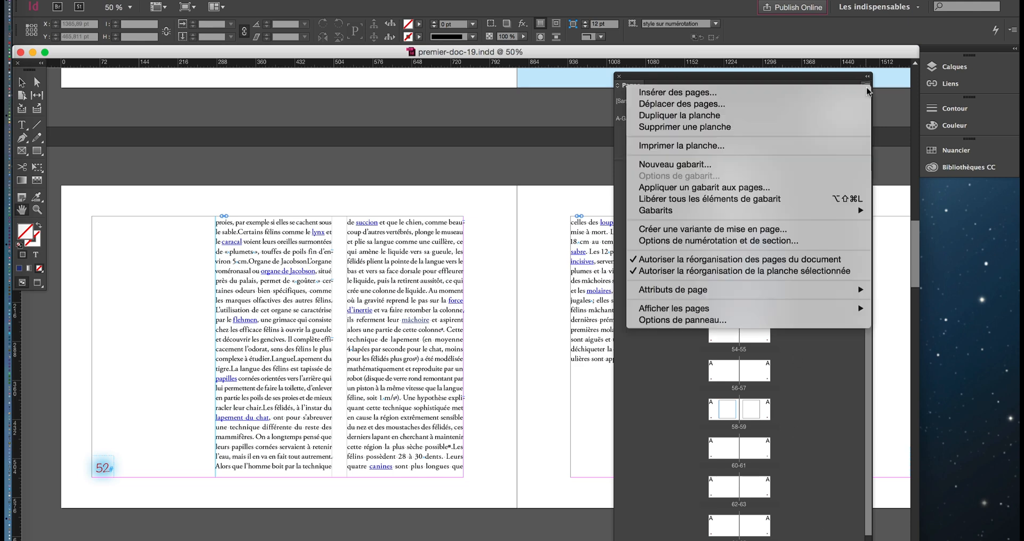
{"action": "left_click", "coordinate": [711, 319]}
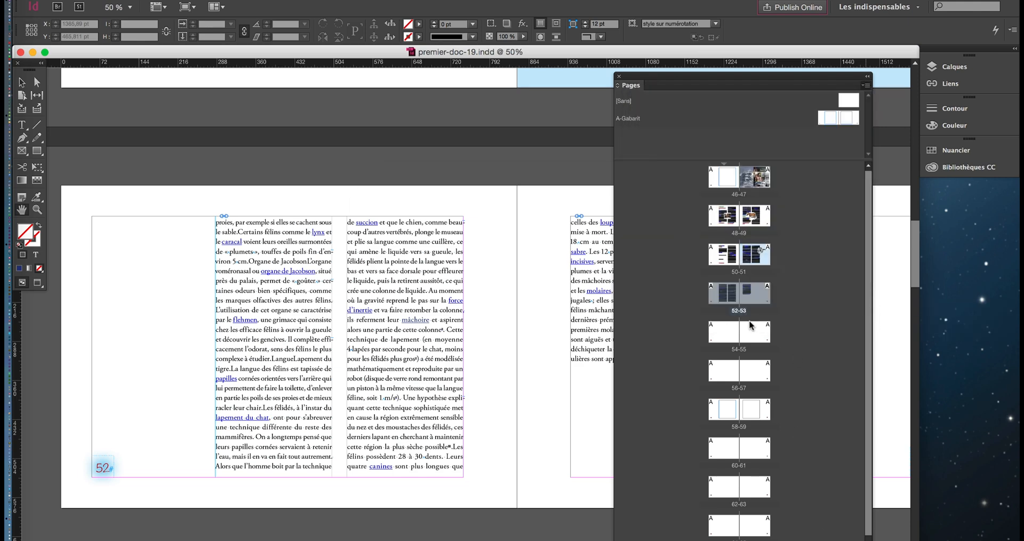
{"action": "left_click", "coordinate": [447, 260]}
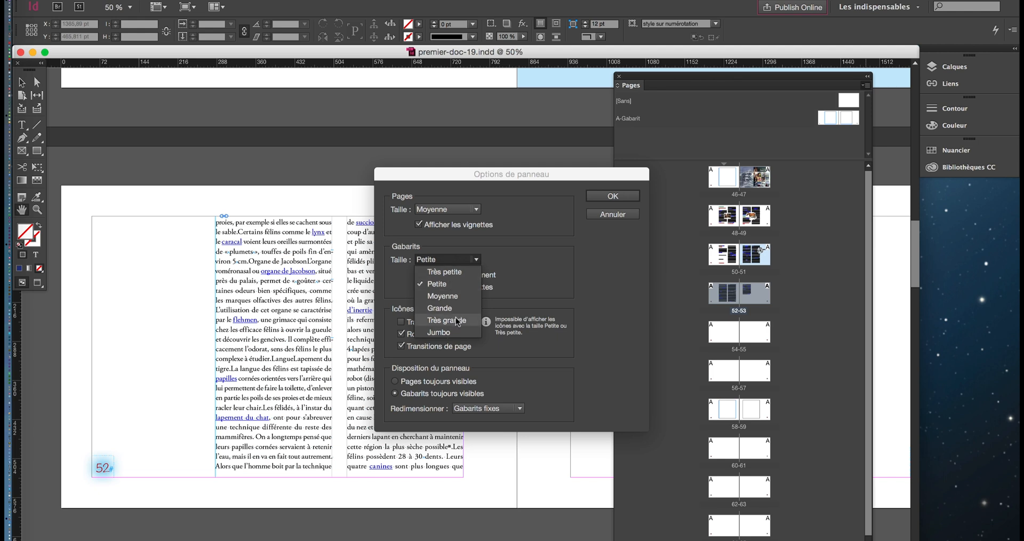
{"action": "left_click", "coordinate": [456, 319]}
{"action": "left_click", "coordinate": [451, 260]}
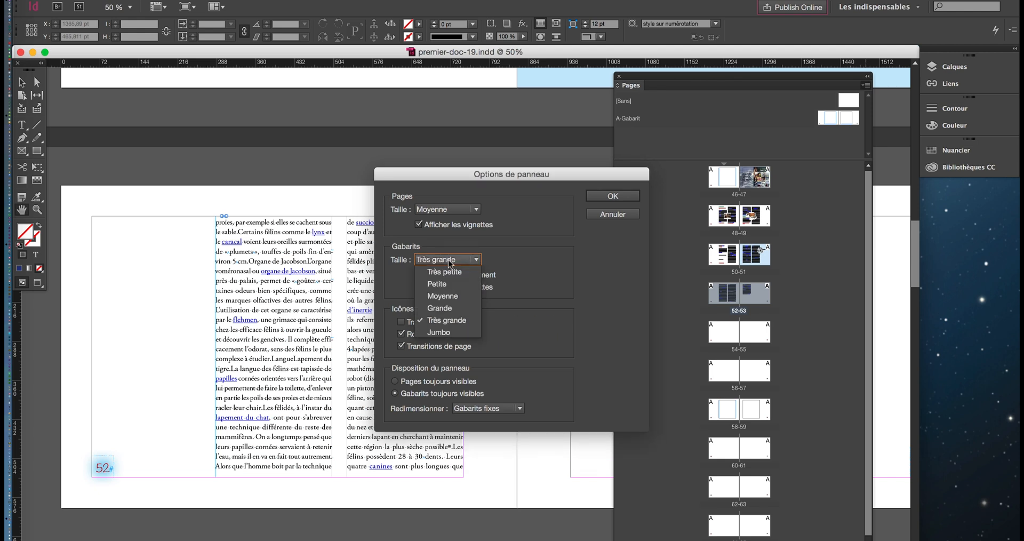
{"action": "left_click", "coordinate": [449, 307]}
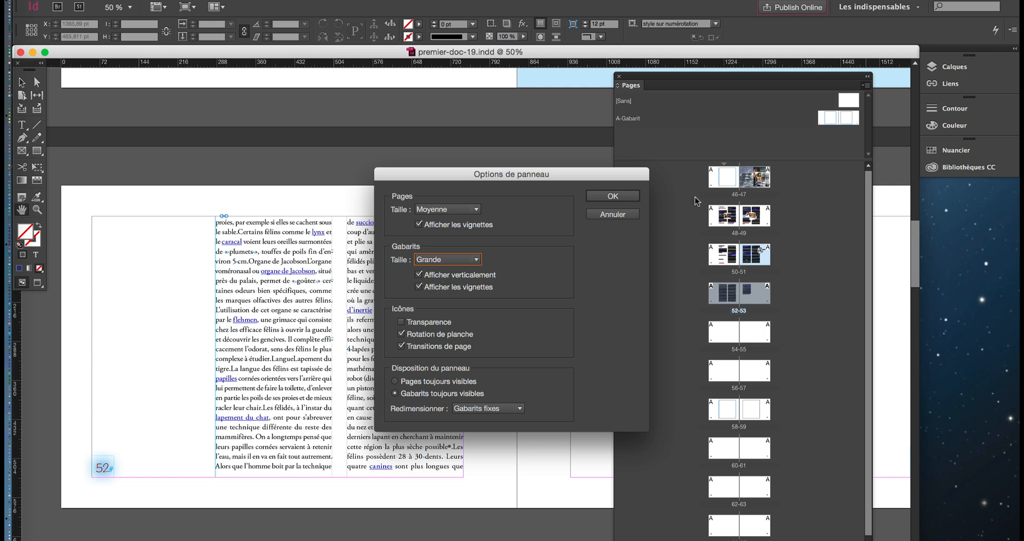
{"action": "left_click", "coordinate": [633, 197]}
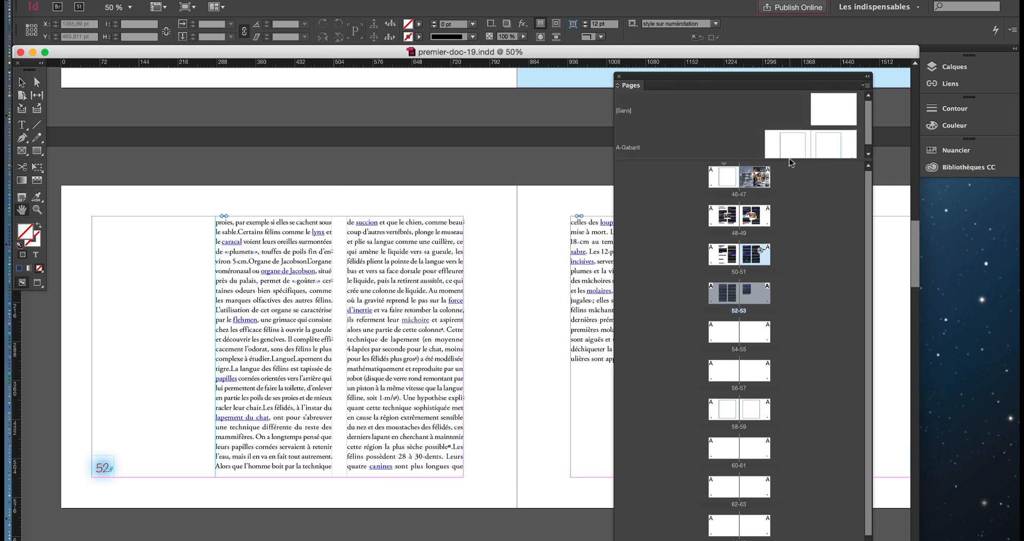
Set the page thumbnail size (Pages) to Grande in the Pages panel options.
{"action": "left_click", "coordinate": [865, 86]}
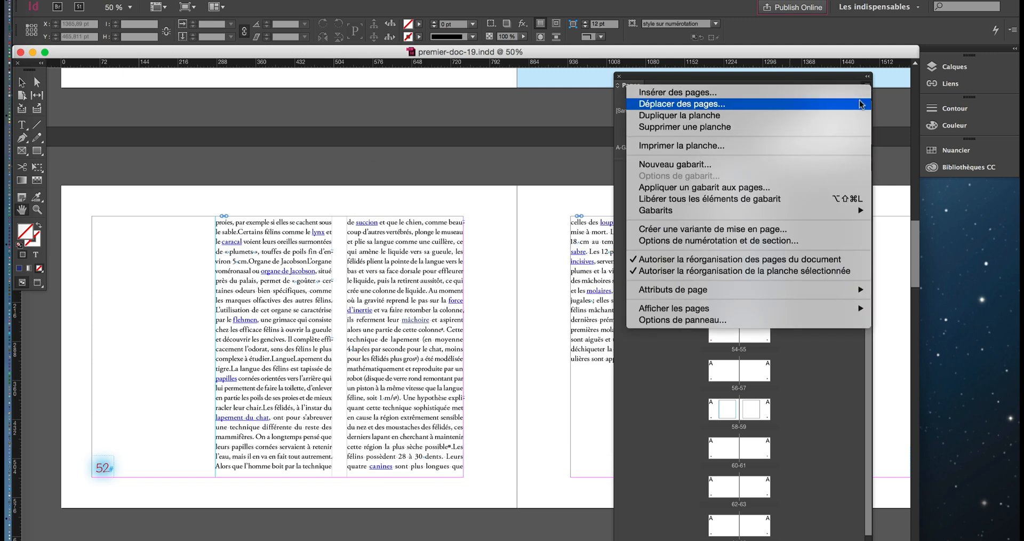
{"action": "left_click", "coordinate": [800, 319]}
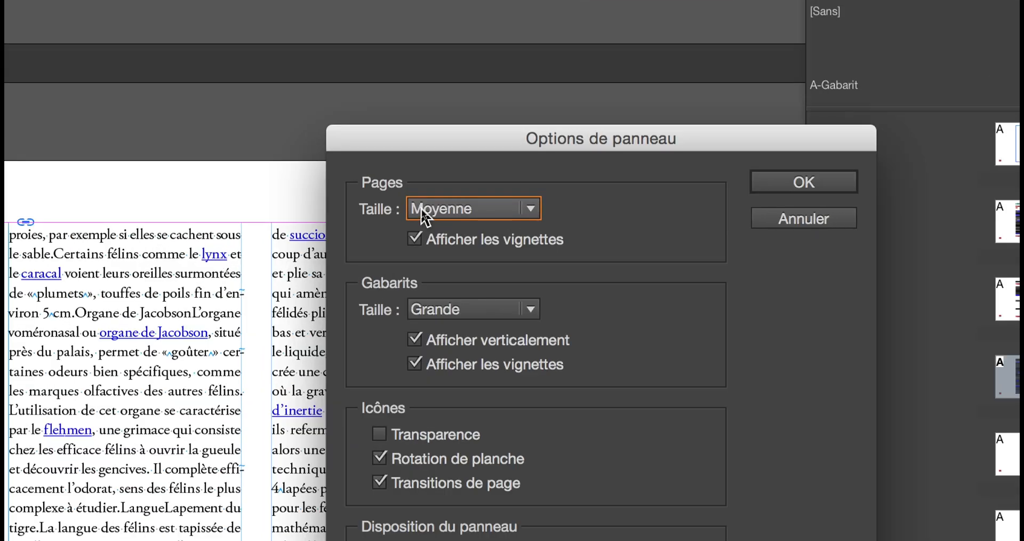
{"action": "left_click", "coordinate": [422, 210]}
{"action": "left_click", "coordinate": [455, 303]}
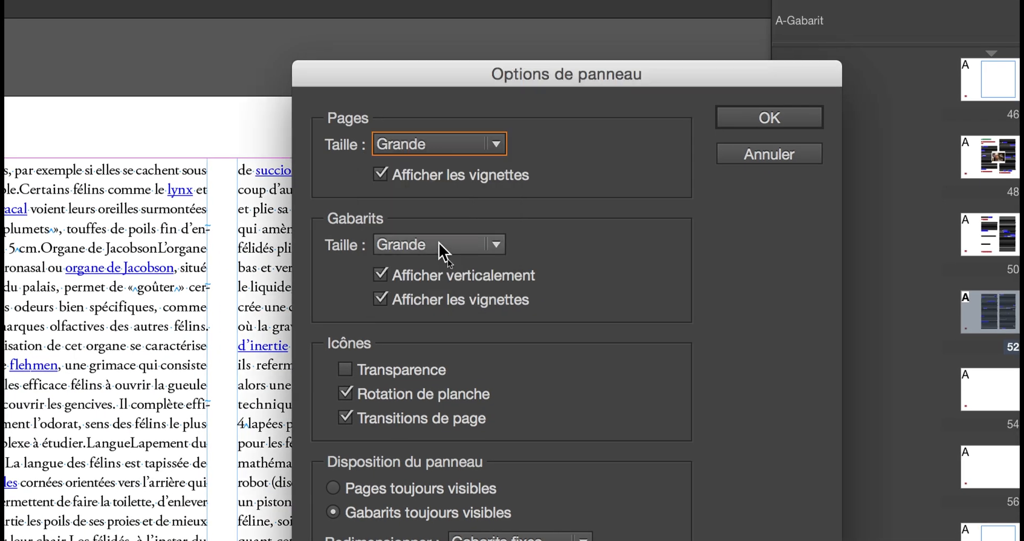
{"action": "key", "text": "alt"}
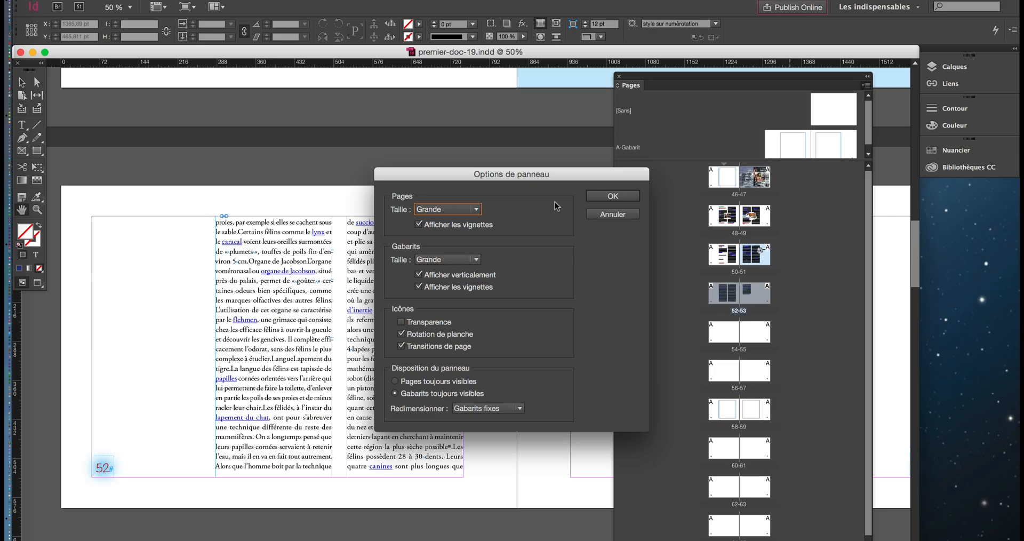
{"action": "left_click", "coordinate": [678, 165]}
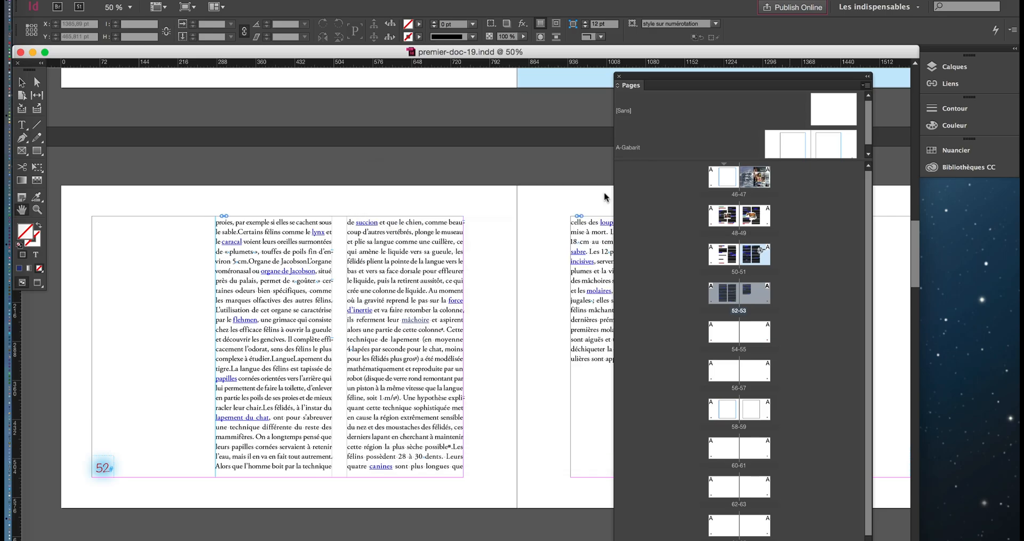
Review the page and master thumbnail size settings in the Pages panel options once more.
{"action": "mouse_move", "coordinate": [833, 78]}
{"action": "left_mouse_down"}
{"action": "mouse_move", "coordinate": [843, 86]}
{"action": "mouse_move", "coordinate": [829, 87]}
{"action": "left_mouse_up"}
{"action": "left_click", "coordinate": [863, 96]}
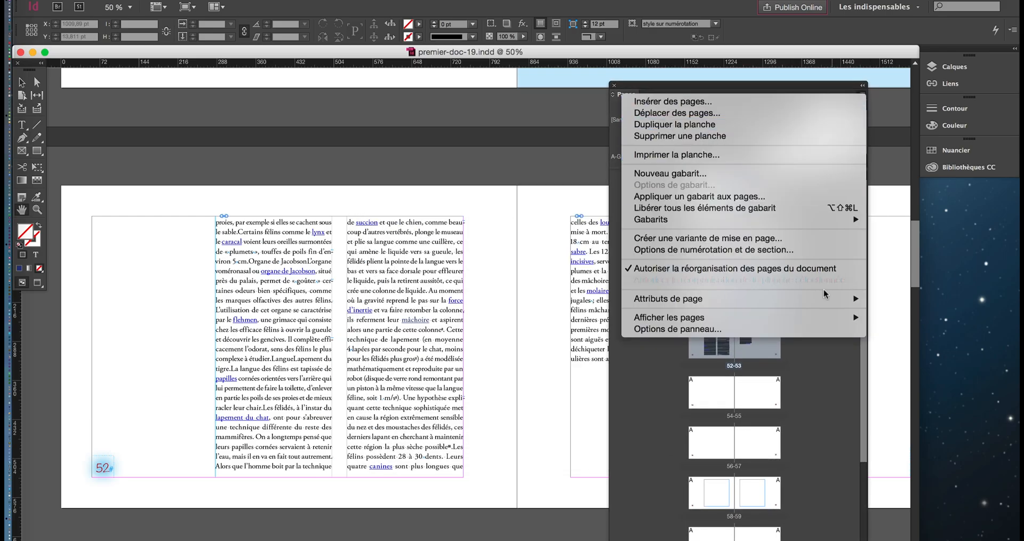
{"action": "left_click", "coordinate": [755, 327]}
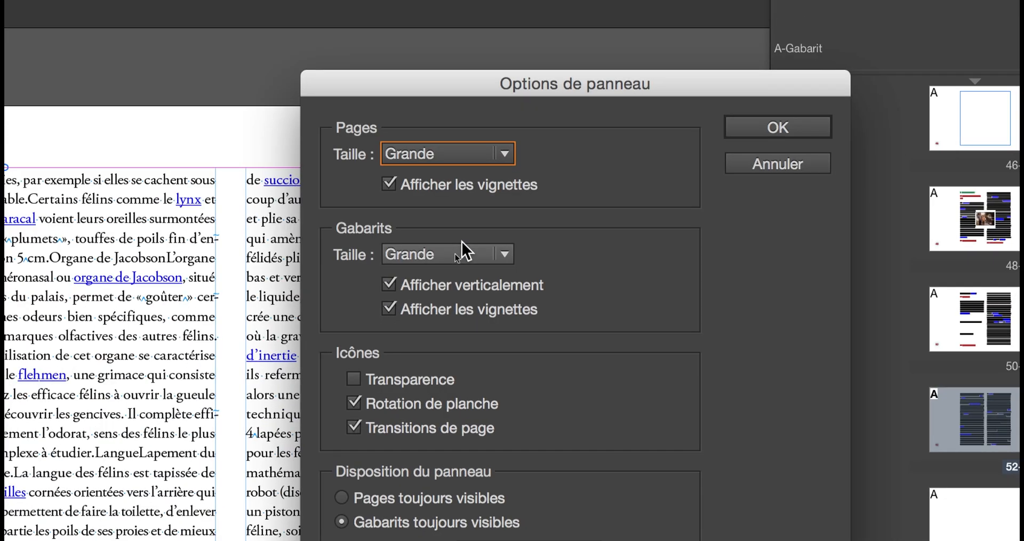
{"action": "key", "text": "alt"}
{"action": "left_click", "coordinate": [777, 128]}
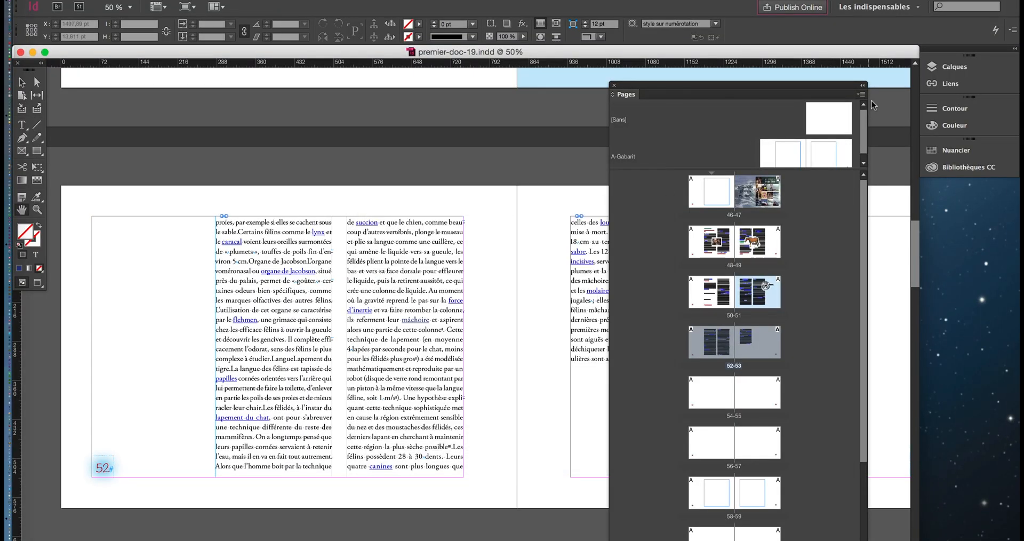
Display the page thumbnails horizontally (Horizontalement) in the Pages panel.
{"action": "left_click", "coordinate": [861, 96]}
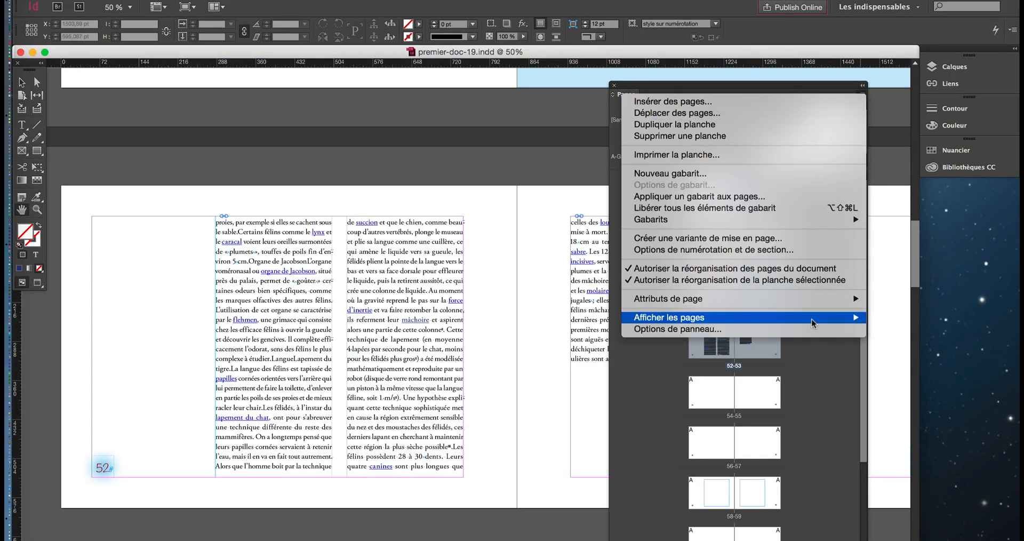
{"action": "mouse_move", "coordinate": [809, 323]}
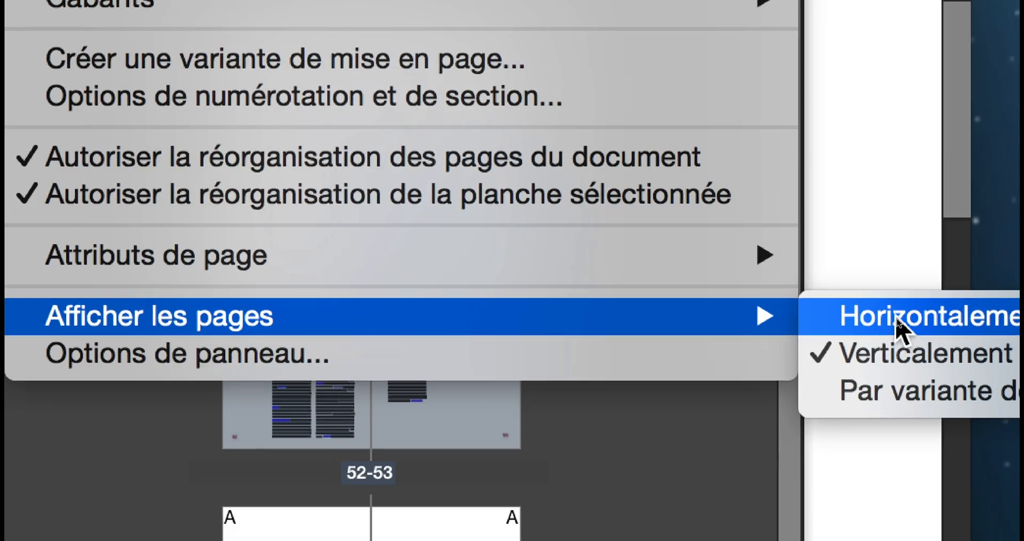
{"action": "left_click", "coordinate": [907, 317]}
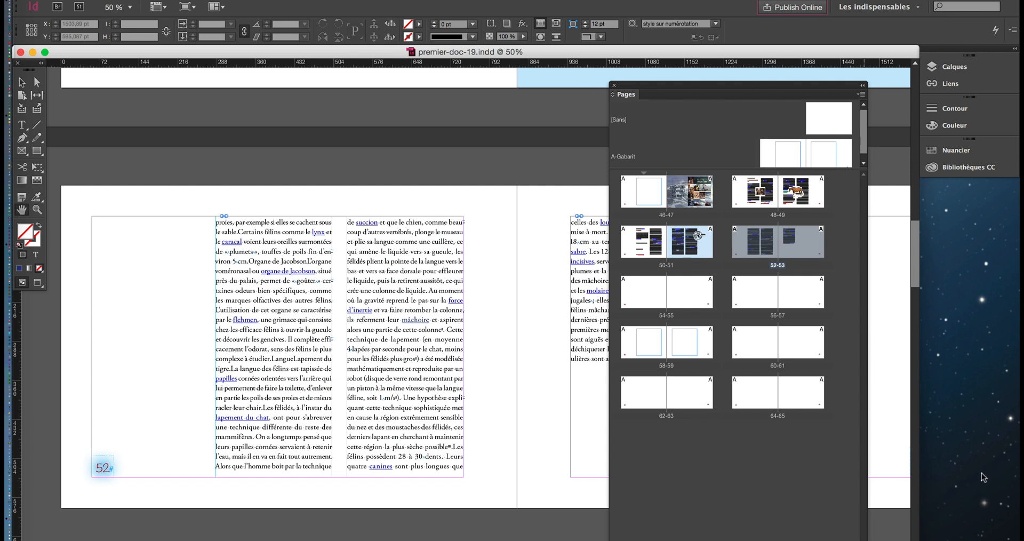
Reposition and widen the Pages panel to fit four spreads per row, and heighten the master area to show A-Gabarit fully.
{"action": "left_click_drag", "start_coordinate": [769, 91], "coordinate": [610, 87]}
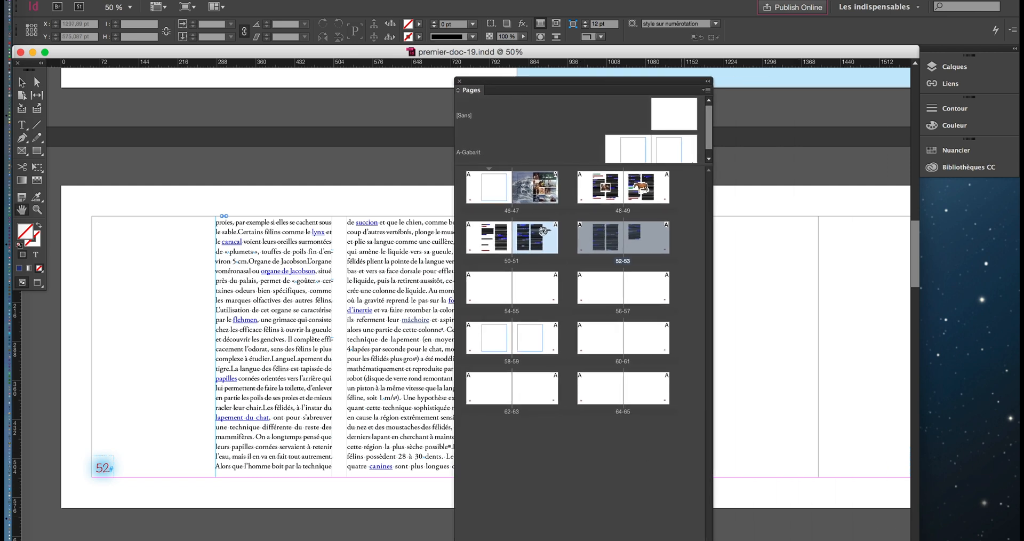
{"action": "left_click_drag", "start_coordinate": [712, 538], "coordinate": [961, 442]}
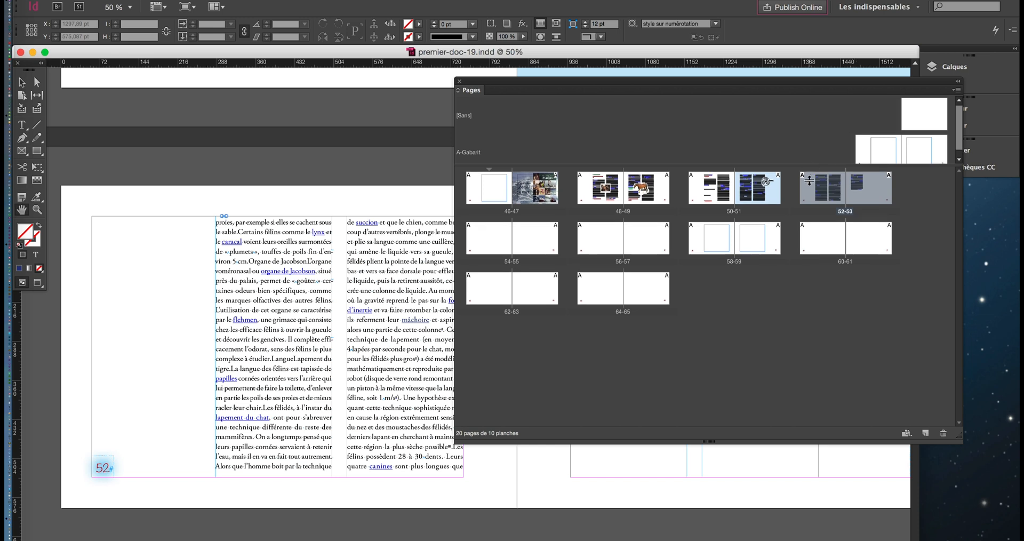
{"action": "left_click_drag", "start_coordinate": [809, 180], "coordinate": [809, 204]}
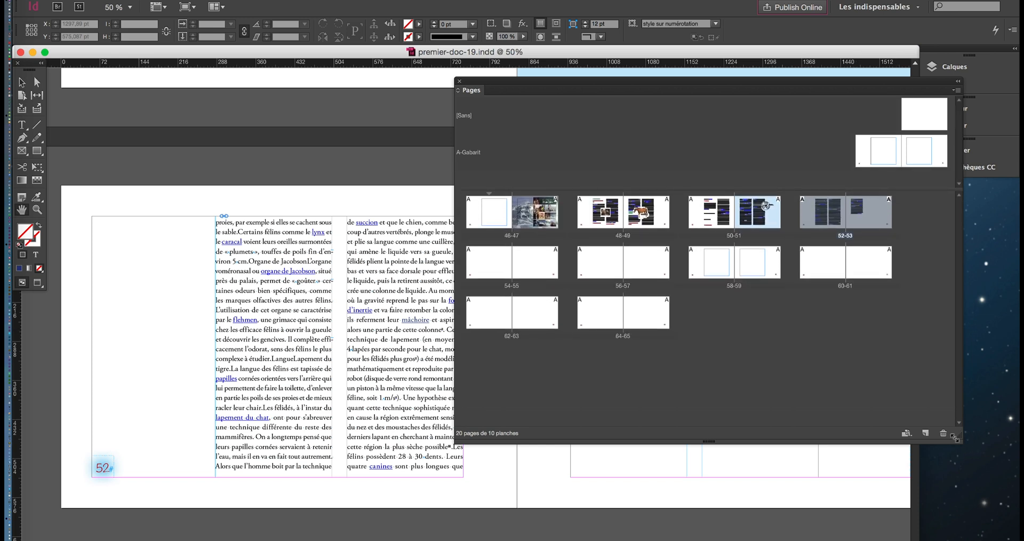
{"action": "left_click_drag", "start_coordinate": [955, 438], "coordinate": [963, 459]}
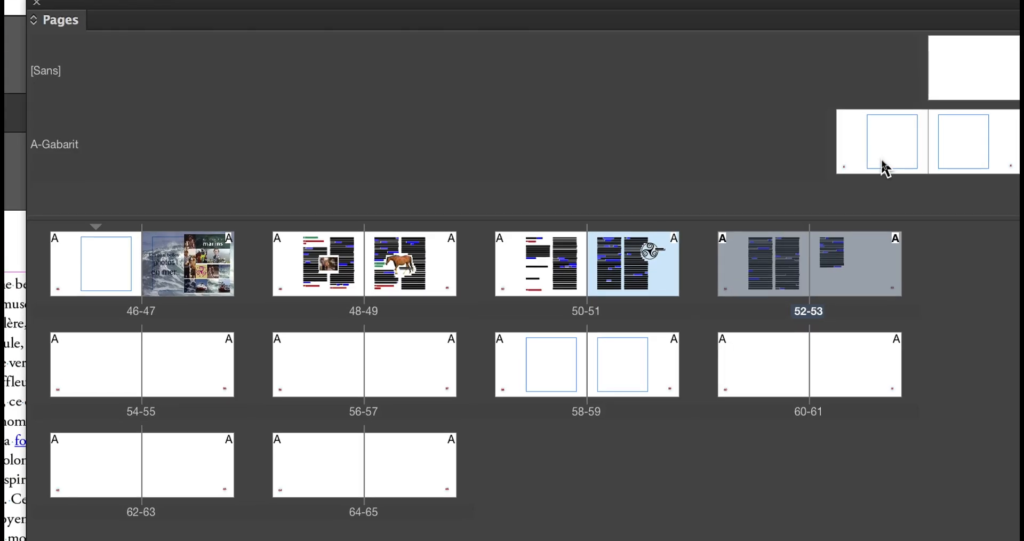
Open the left page of the A-Gabarit master and move the Pages panel away from it.
{"action": "left_click", "coordinate": [885, 169]}
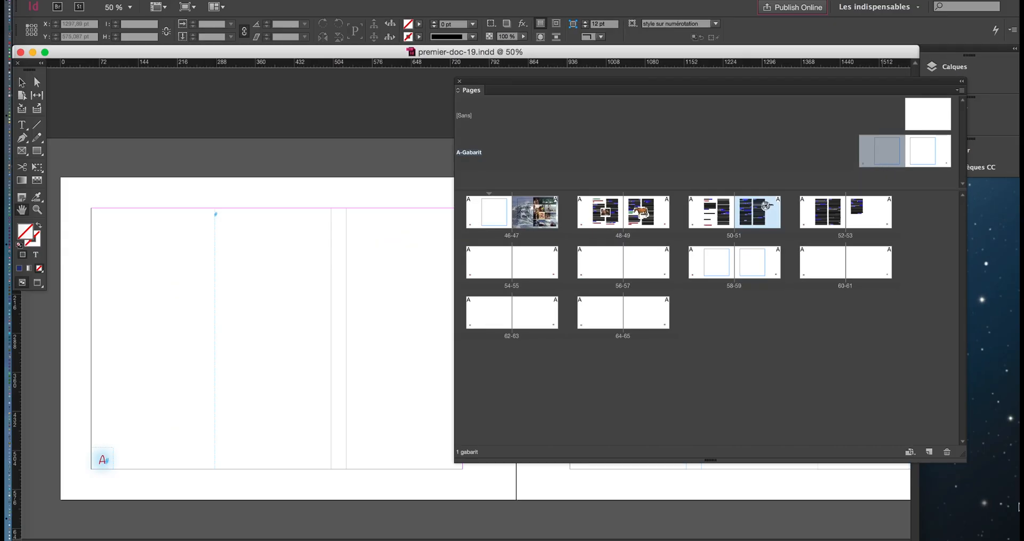
{"action": "left_click_drag", "start_coordinate": [919, 540], "coordinate": [942, 540]}
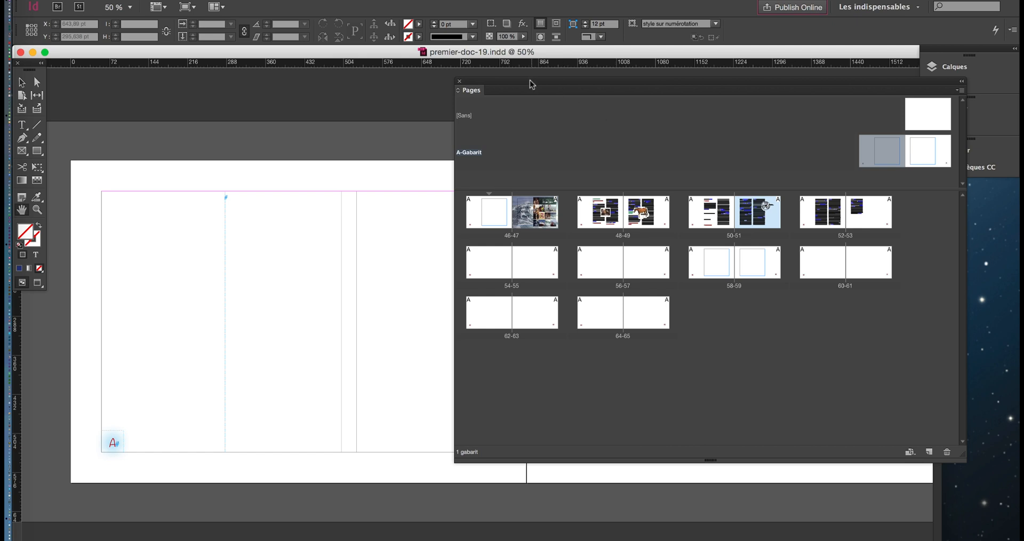
{"action": "left_click_drag", "start_coordinate": [532, 84], "coordinate": [717, 181]}
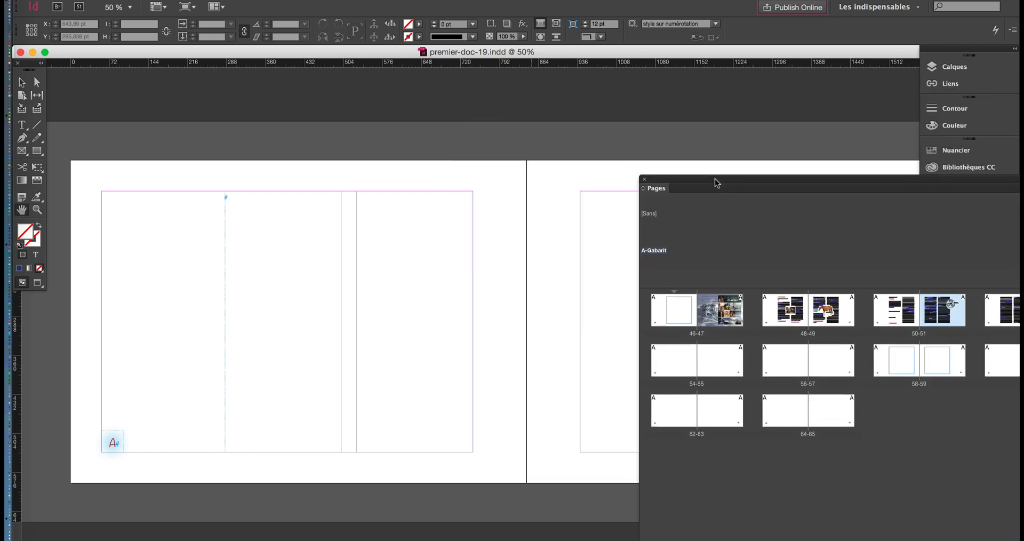
Draw a long, narrow text frame above the top margin of the left A-Gabarit master page.
{"action": "left_click", "coordinate": [23, 129]}
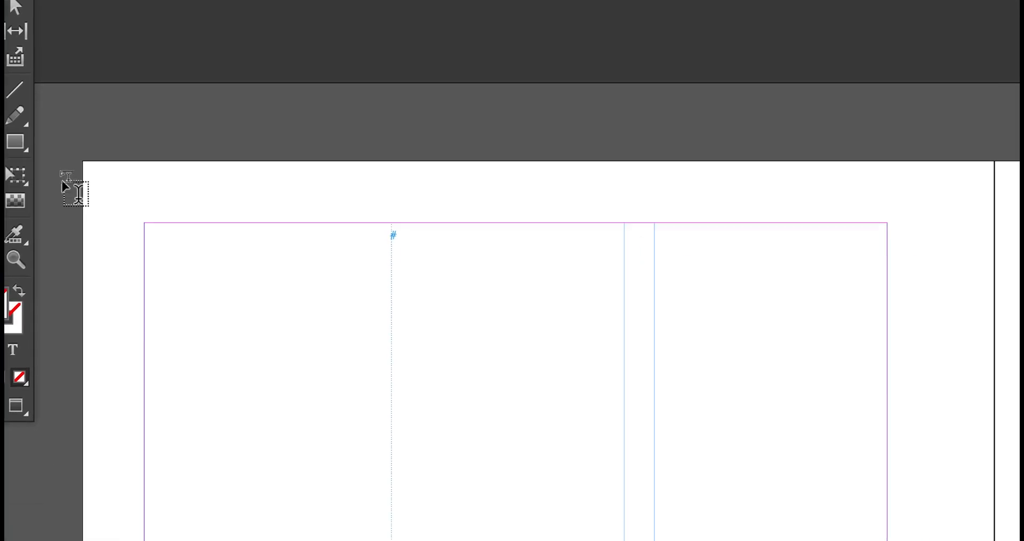
{"action": "left_click_drag", "start_coordinate": [177, 191], "coordinate": [201, 194]}
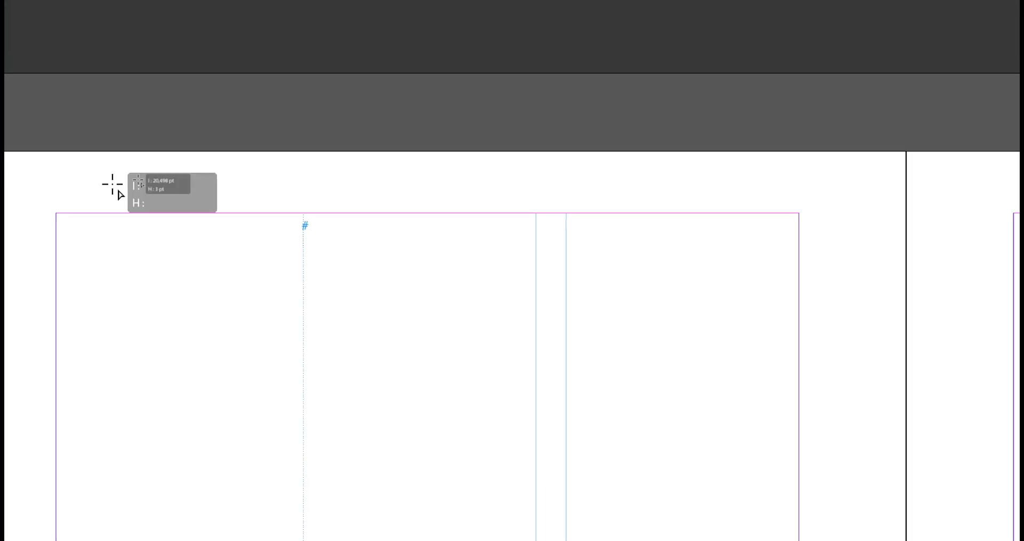
{"action": "mouse_move", "coordinate": [113, 184]}
{"action": "left_mouse_down"}
{"action": "mouse_move", "coordinate": [777, 203]}
{"action": "mouse_move", "coordinate": [770, 199]}
{"action": "left_mouse_up"}
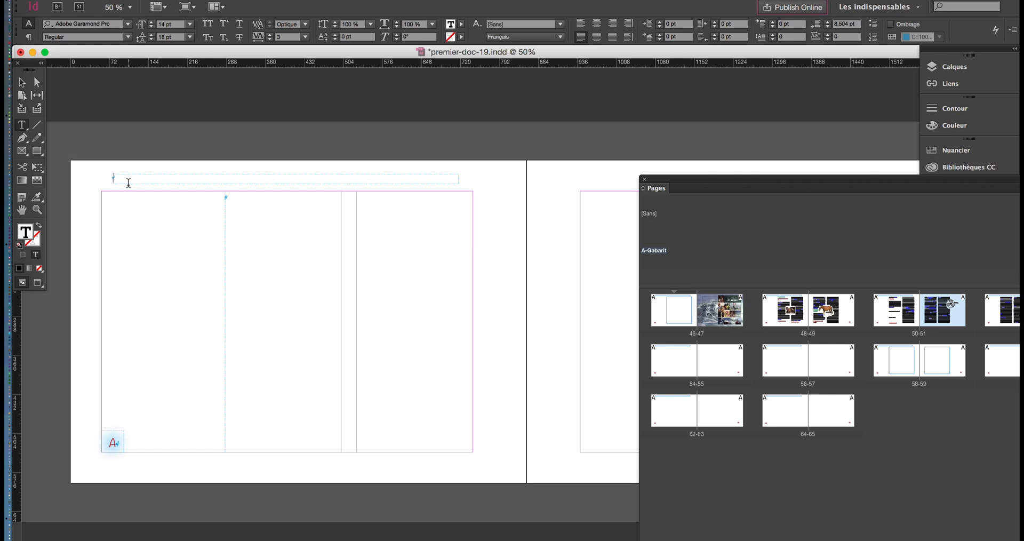
Resize the header text frame to span the left page's margins, with its bottom edge resting on the top margin.
{"action": "left_click_drag", "start_coordinate": [35, 69], "coordinate": [73, 128]}
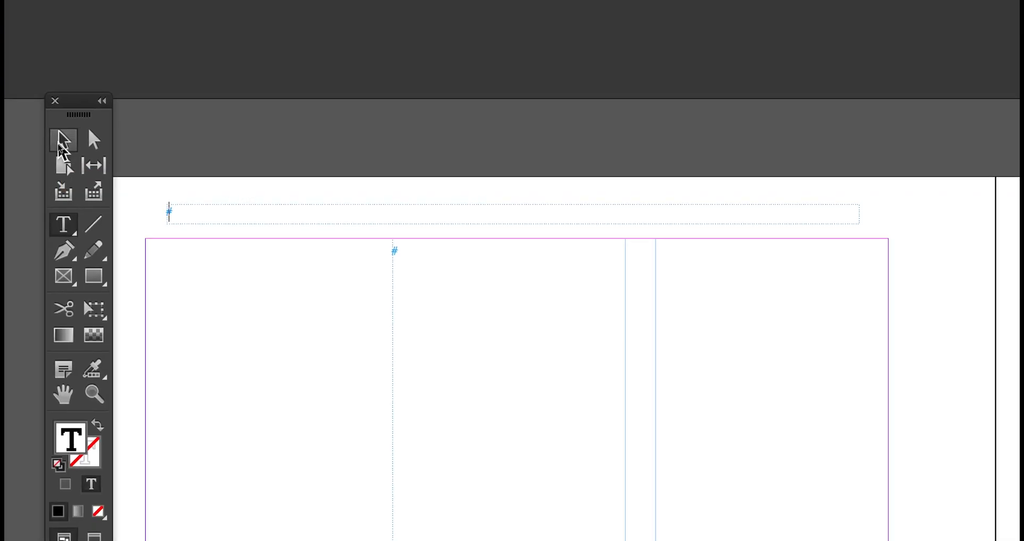
{"action": "left_click", "coordinate": [60, 144]}
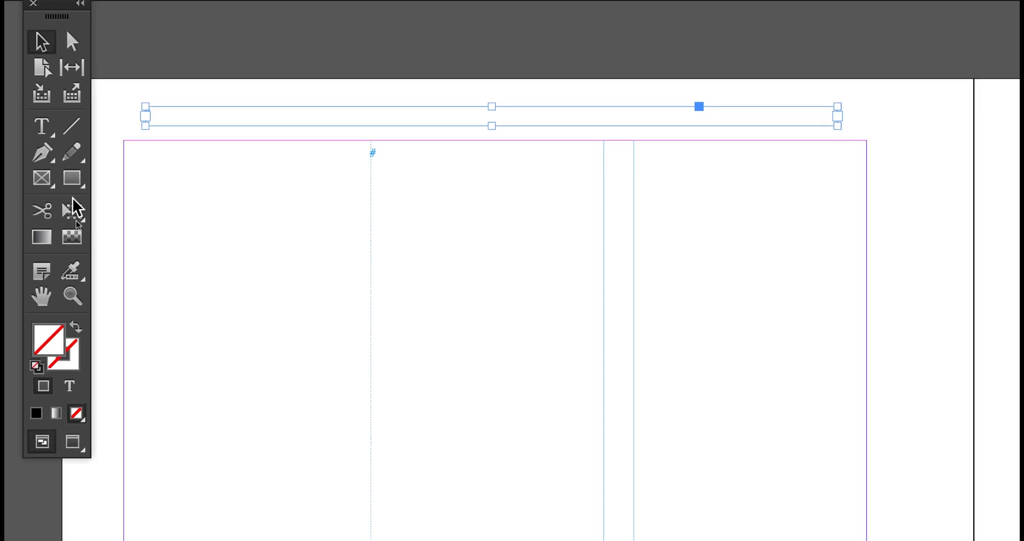
{"action": "left_click", "coordinate": [73, 211]}
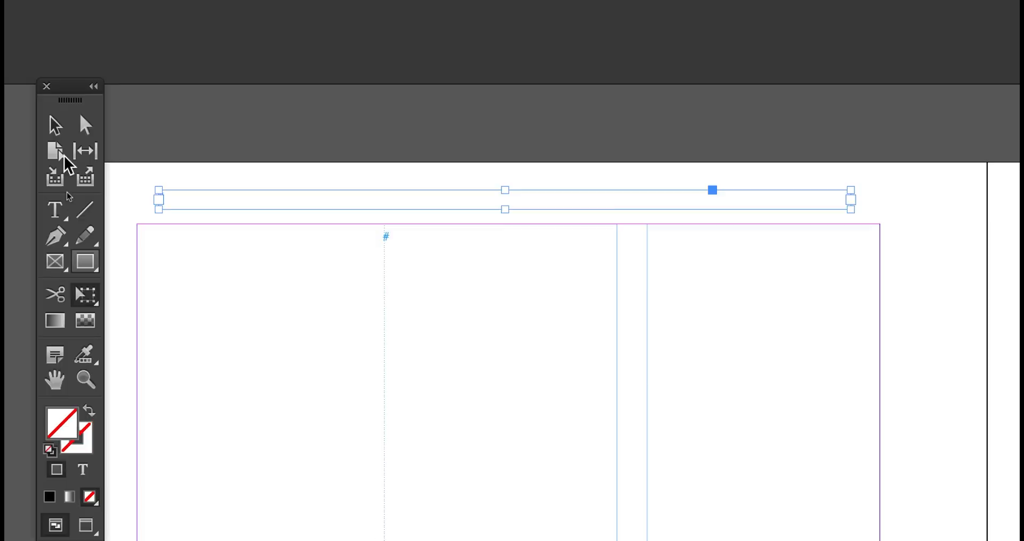
{"action": "left_click", "coordinate": [62, 156]}
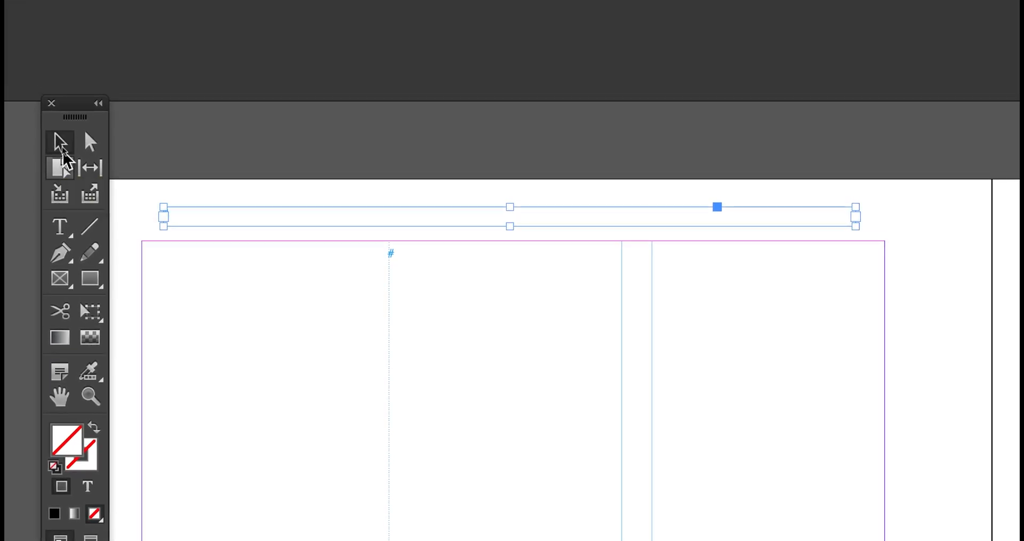
{"action": "left_click_drag", "start_coordinate": [92, 177], "coordinate": [83, 189]}
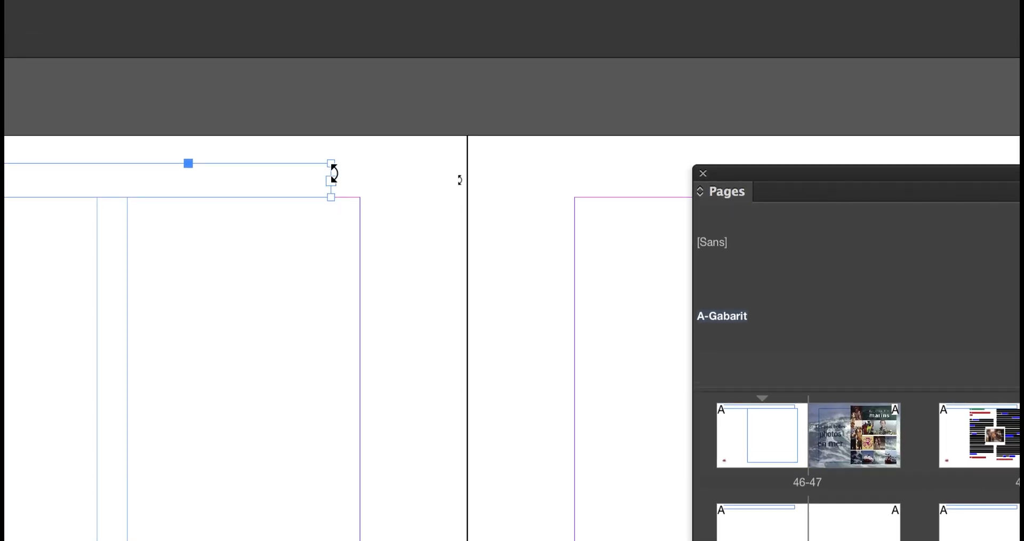
{"action": "mouse_move", "coordinate": [331, 155]}
{"action": "left_mouse_down"}
{"action": "mouse_move", "coordinate": [344, 156]}
{"action": "mouse_move", "coordinate": [343, 170]}
{"action": "left_mouse_up"}
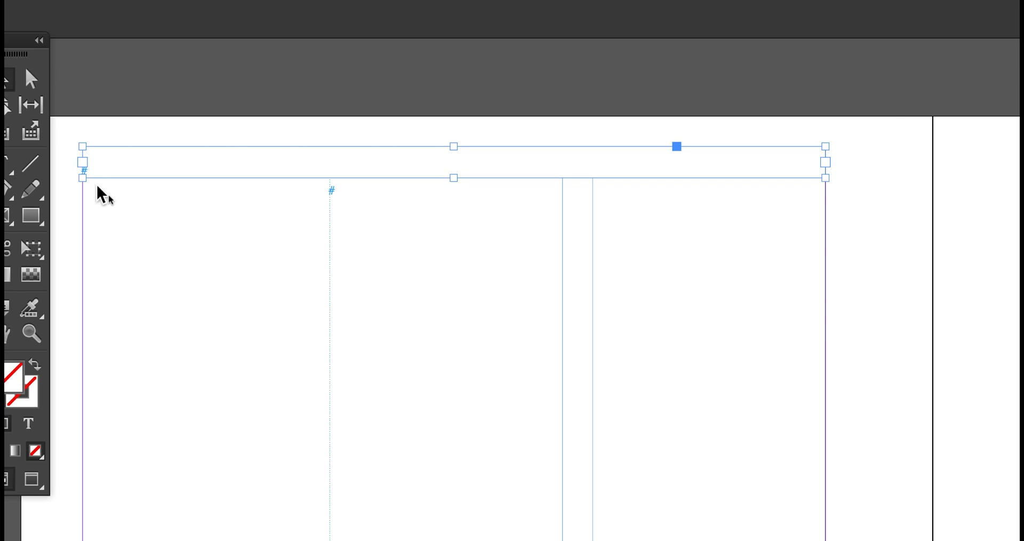
{"action": "left_click", "coordinate": [95, 195]}
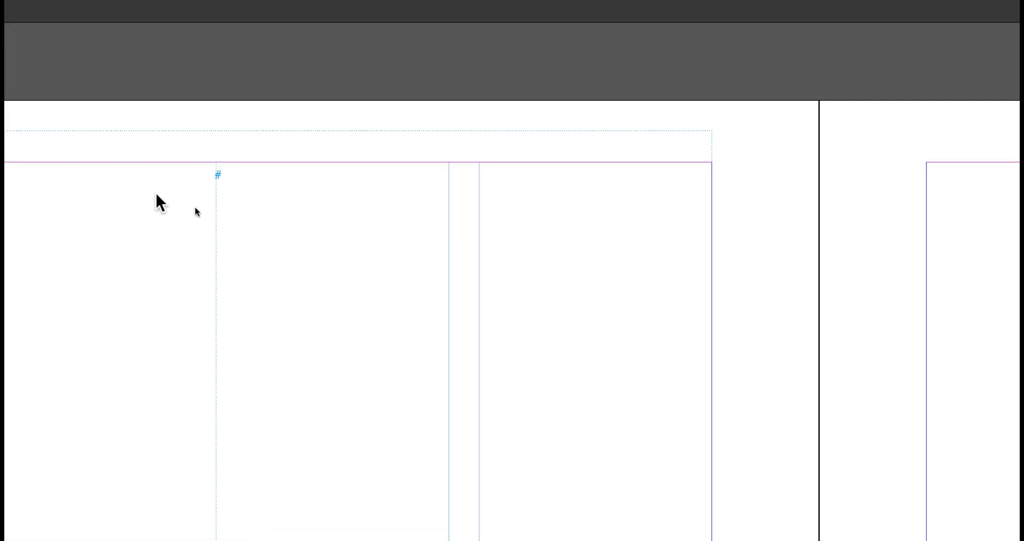
{"action": "left_click", "coordinate": [364, 208]}
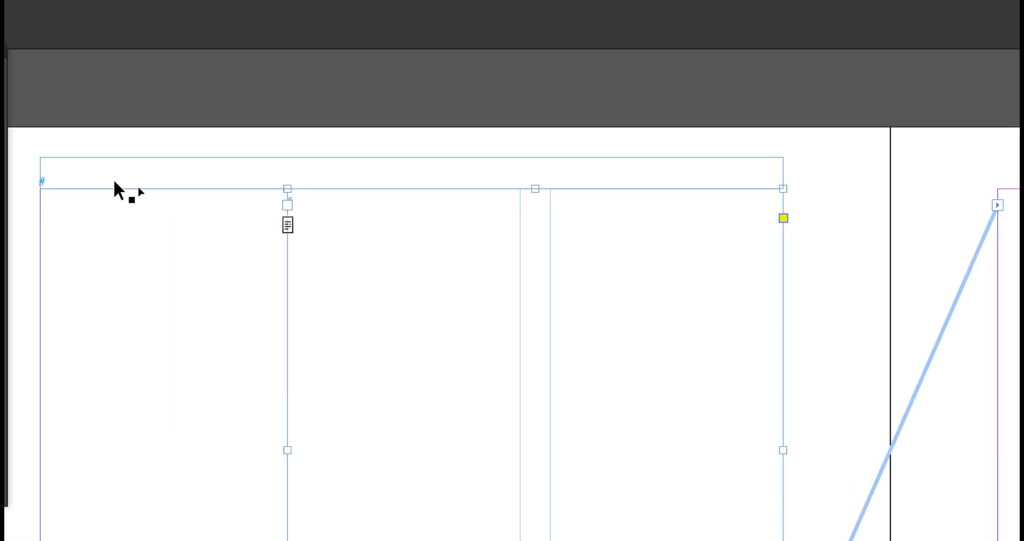
{"action": "left_click", "coordinate": [6, 157]}
{"action": "left_click", "coordinate": [192, 195]}
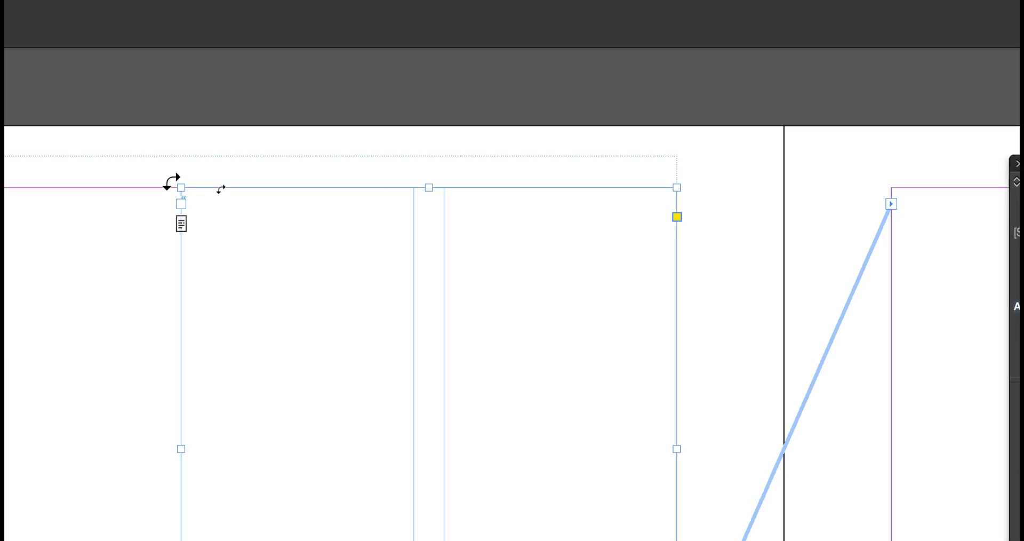
Set the header frame's reference point to bottom left and its height to 25 pt.
{"action": "left_click", "coordinate": [99, 157]}
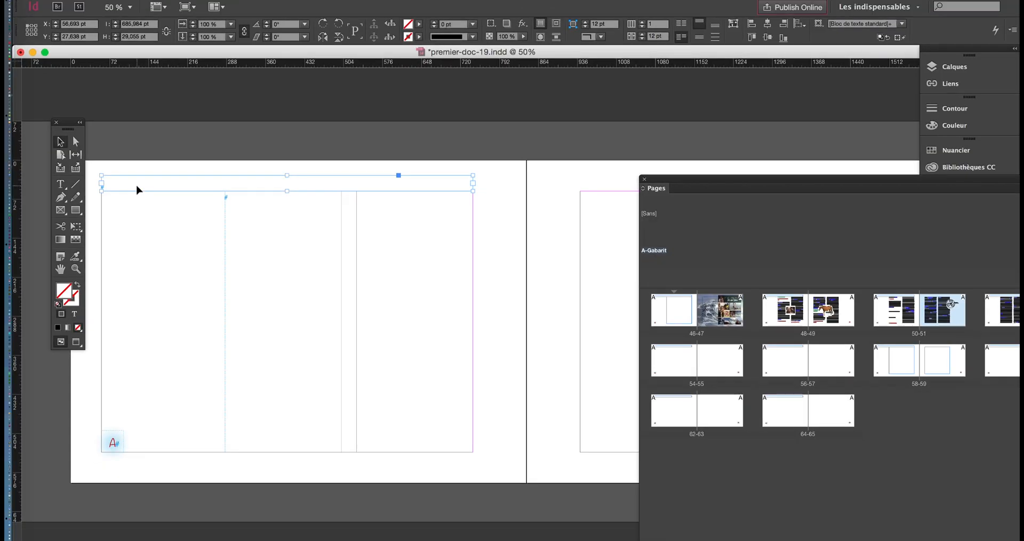
{"action": "left_click_drag", "start_coordinate": [666, 184], "coordinate": [561, 219]}
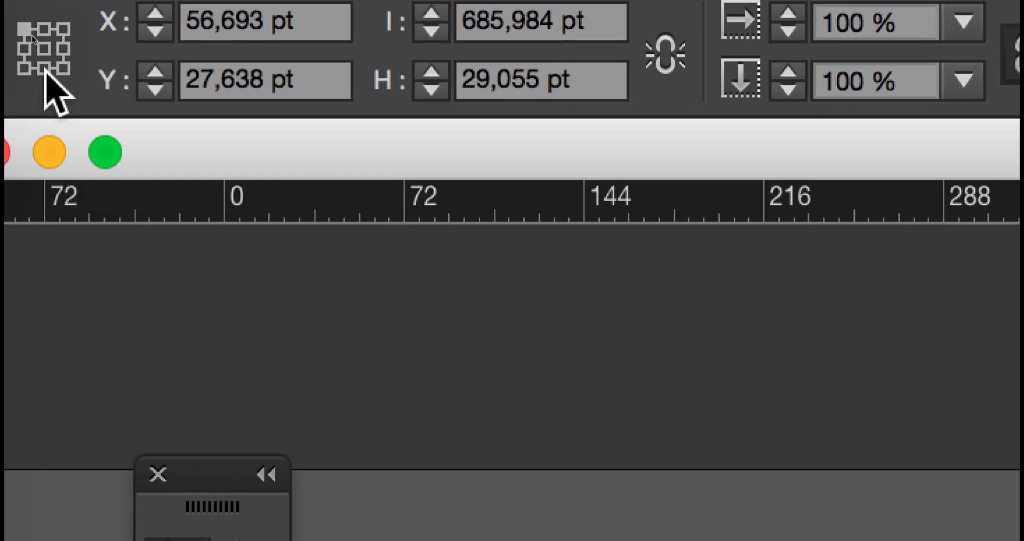
{"action": "left_click", "coordinate": [41, 64]}
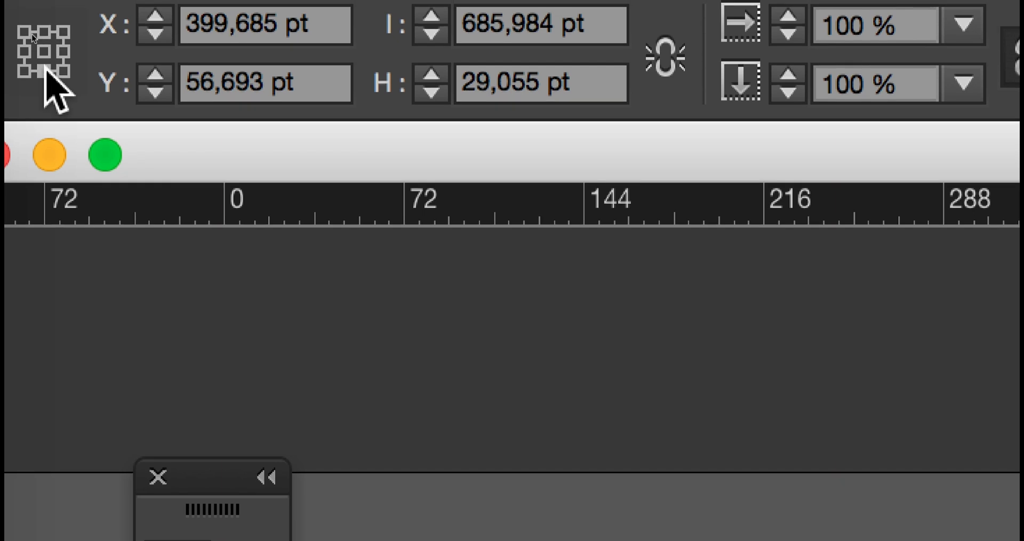
{"action": "left_click", "coordinate": [63, 71]}
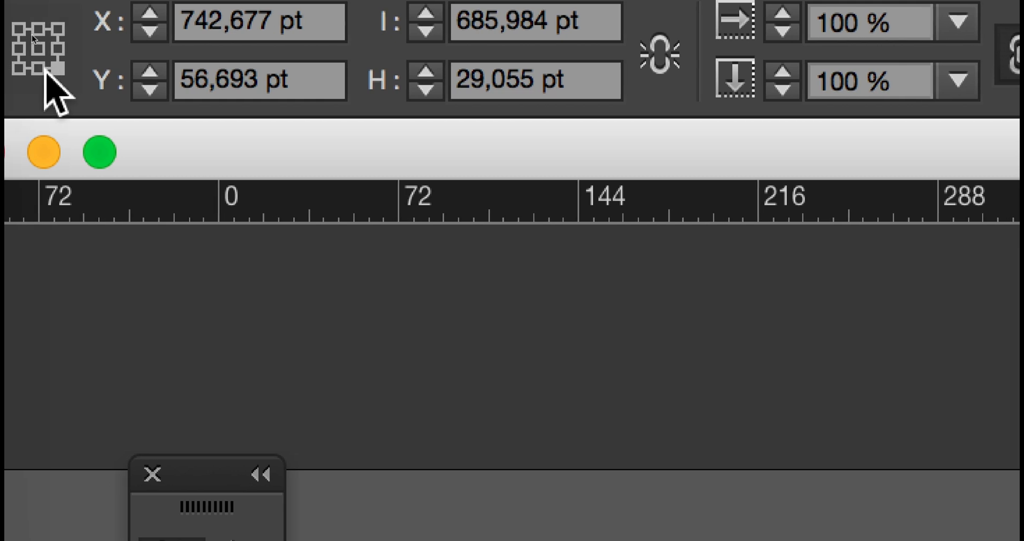
{"action": "left_click", "coordinate": [44, 71]}
{"action": "left_click", "coordinate": [31, 71]}
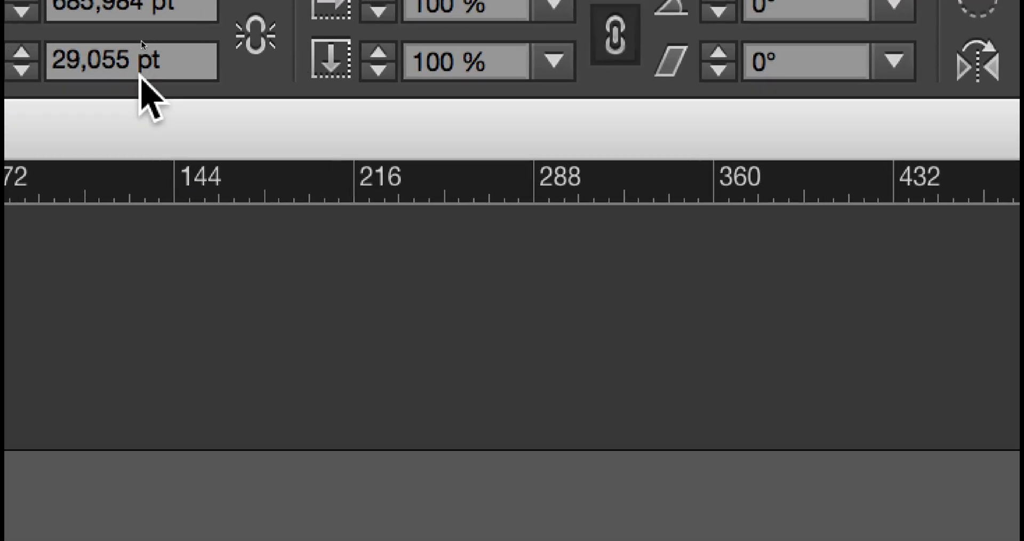
{"action": "double_click", "coordinate": [139, 72]}
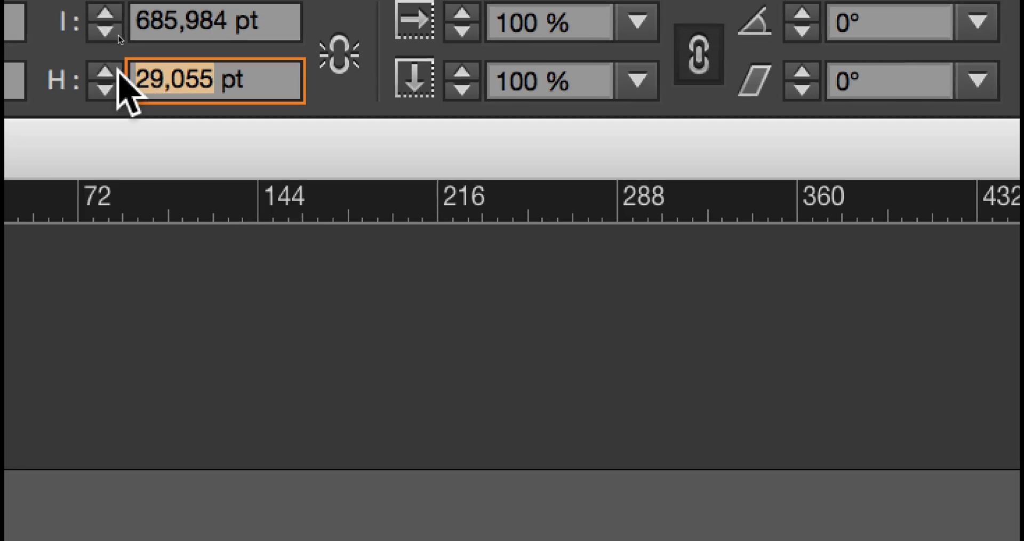
{"action": "type", "text": "25"}
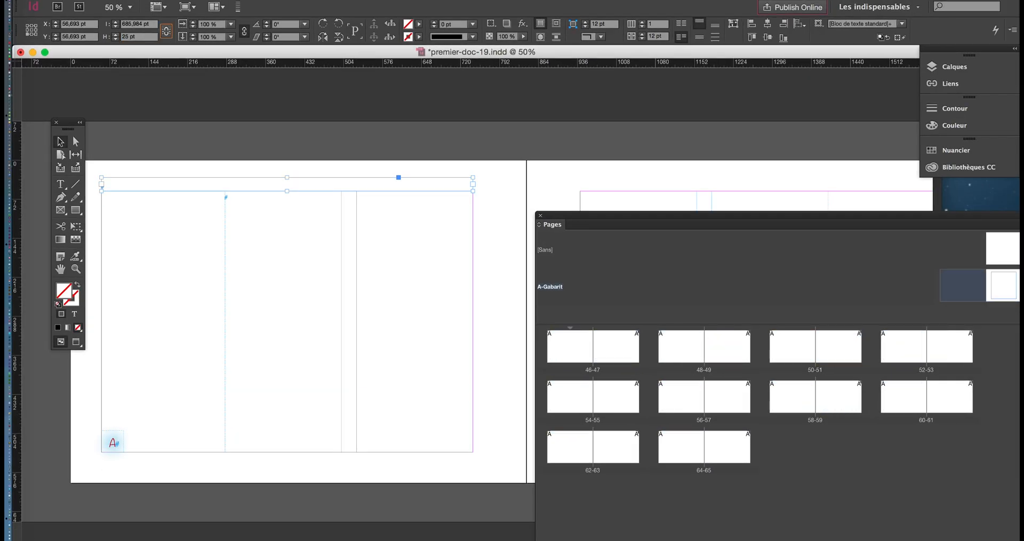
{"action": "key", "text": "Tab"}
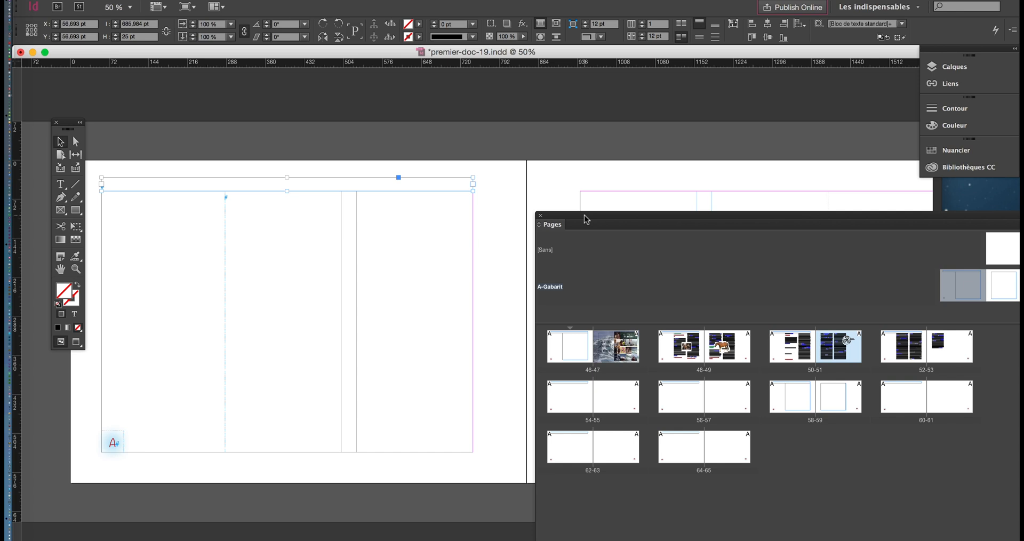
Shift the Pages panel fully into view and enter "Magazine" in the header text frame.
{"action": "left_click_drag", "start_coordinate": [587, 218], "coordinate": [457, 239]}
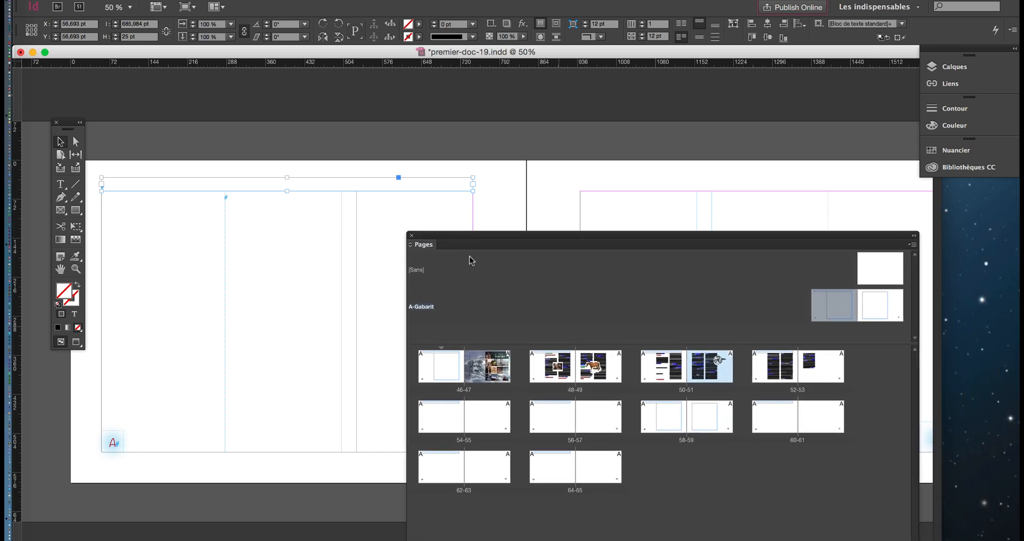
{"action": "left_click", "coordinate": [62, 189]}
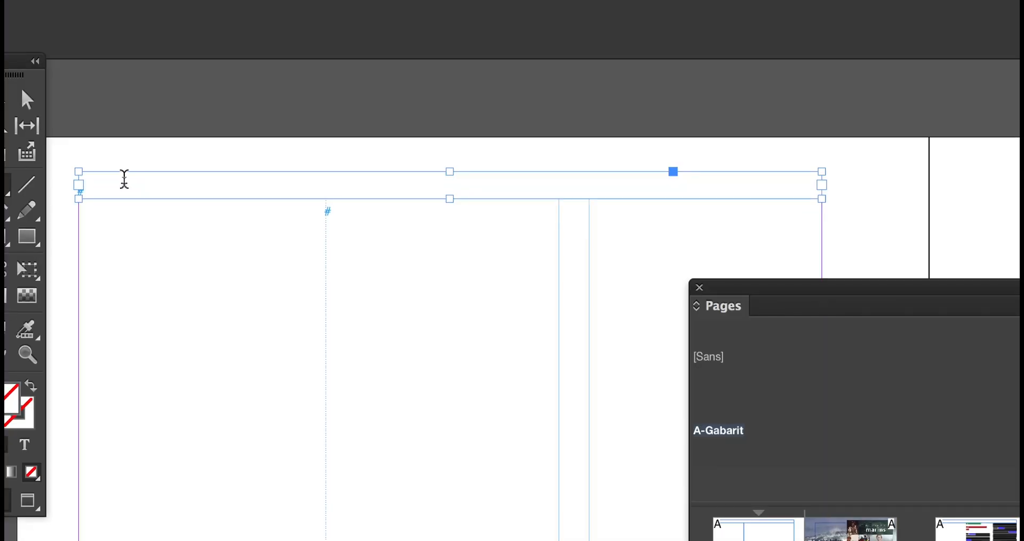
{"action": "left_click", "coordinate": [123, 181]}
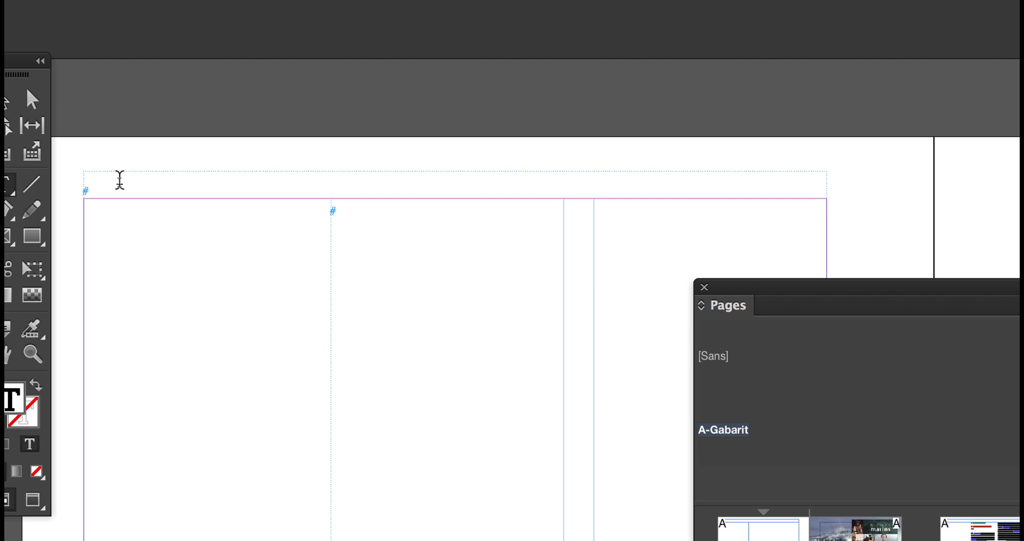
{"action": "type", "text": "Ma"}
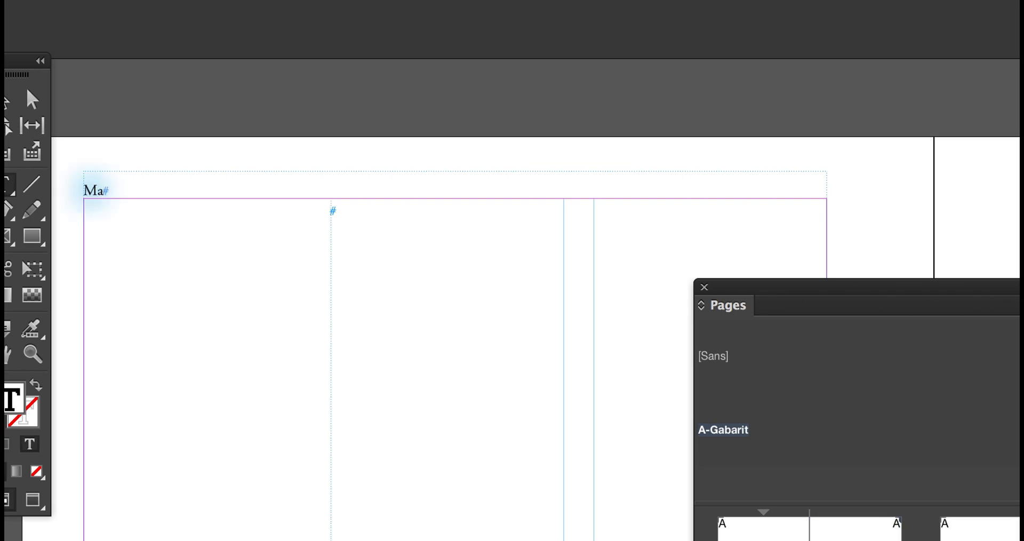
{"action": "type", "text": "gazine"}
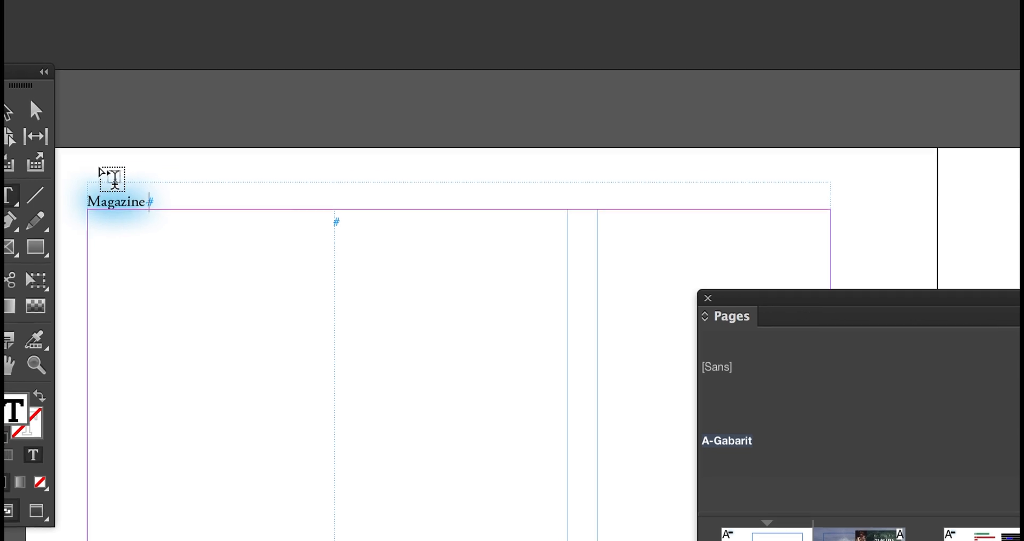
Select the header frame and display the Styles d'objet panel, enlarged to list all styles and placed near the frame.
{"action": "left_click", "coordinate": [7, 111]}
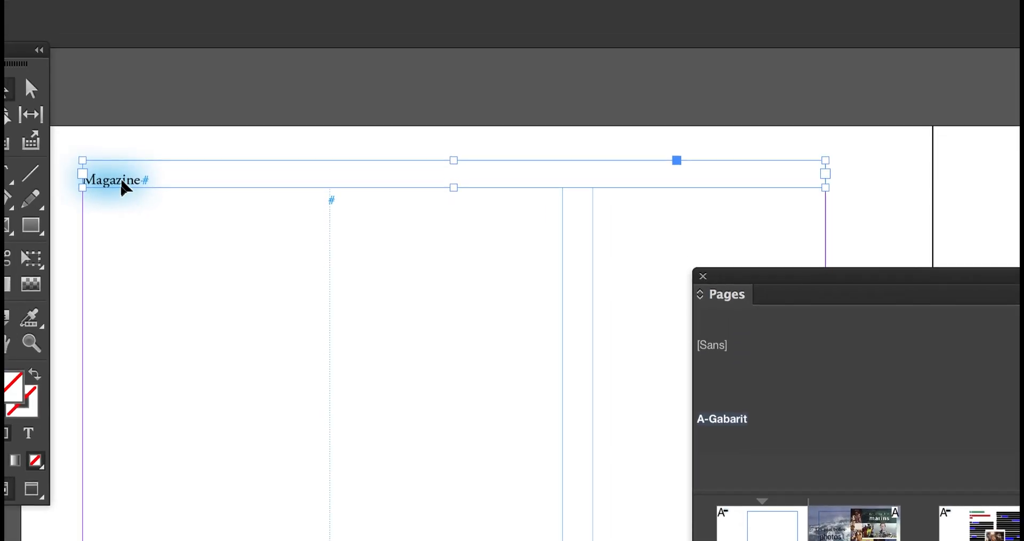
{"action": "left_click", "coordinate": [97, 96]}
{"action": "left_click", "coordinate": [120, 179]}
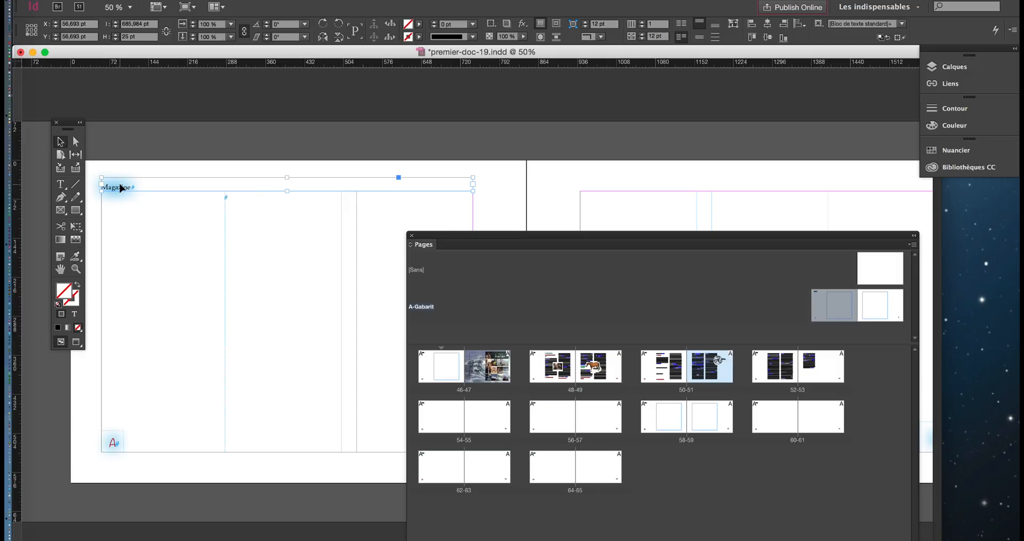
{"action": "left_click", "coordinate": [377, 0]}
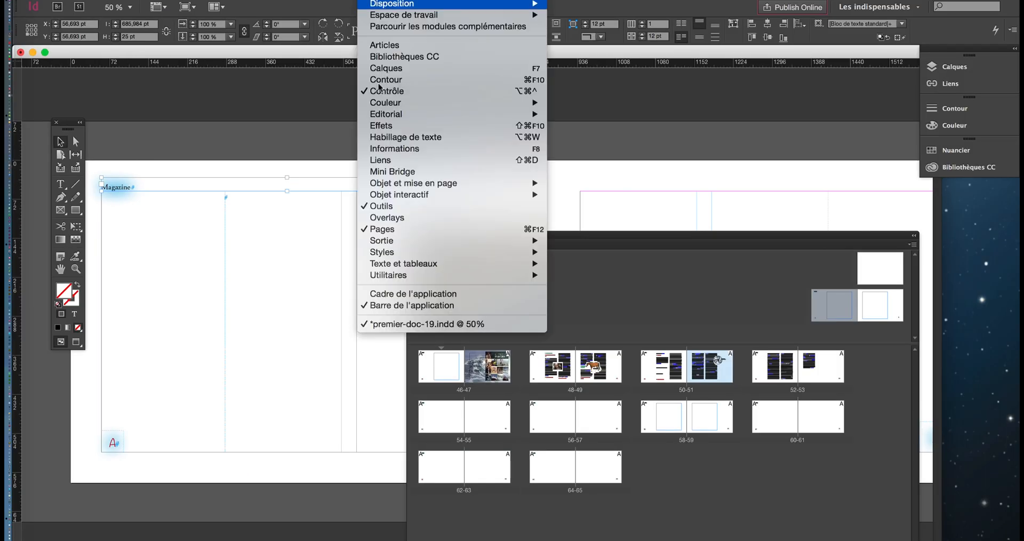
{"action": "mouse_move", "coordinate": [406, 252]}
{"action": "left_click", "coordinate": [607, 252]}
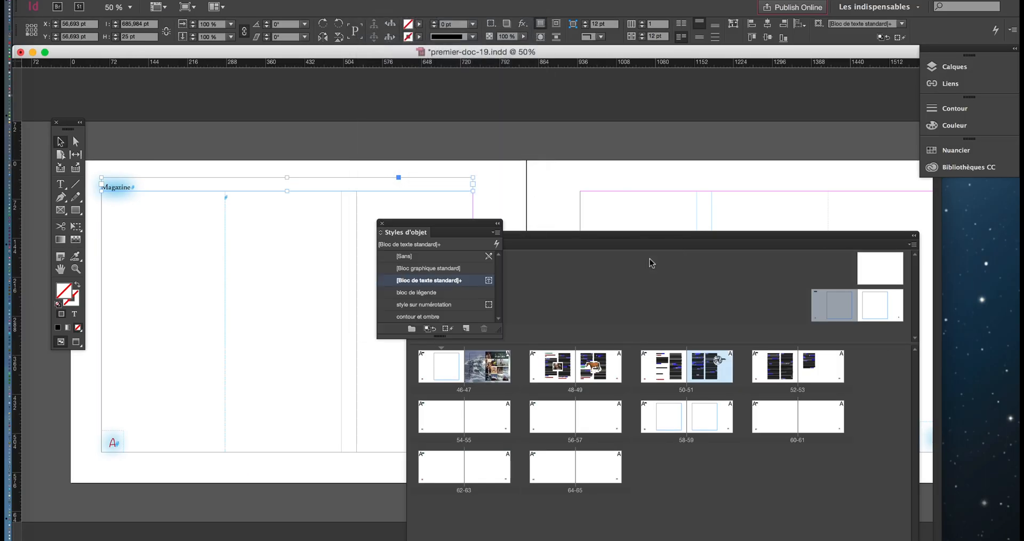
{"action": "left_click_drag", "start_coordinate": [456, 231], "coordinate": [293, 114]}
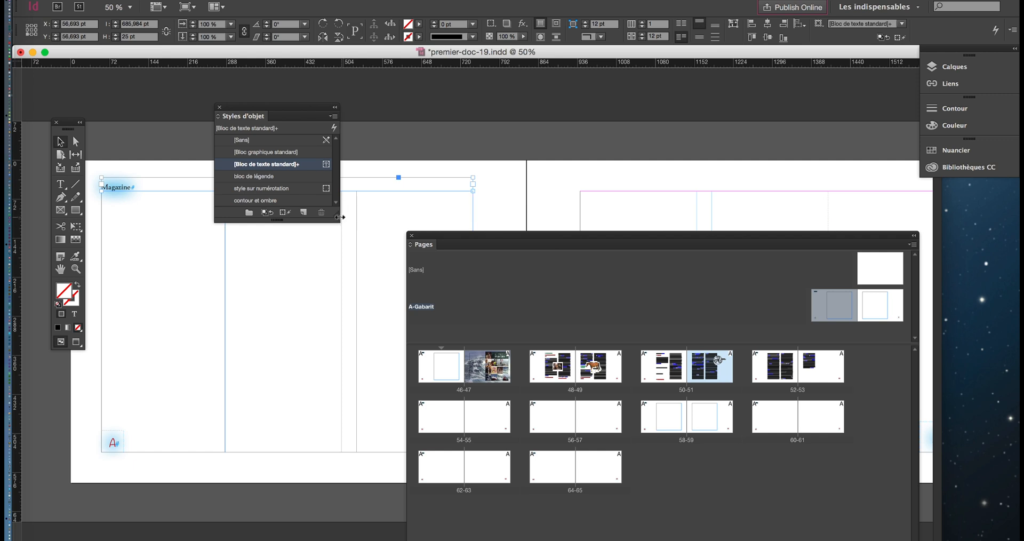
{"action": "left_click_drag", "start_coordinate": [336, 215], "coordinate": [364, 264]}
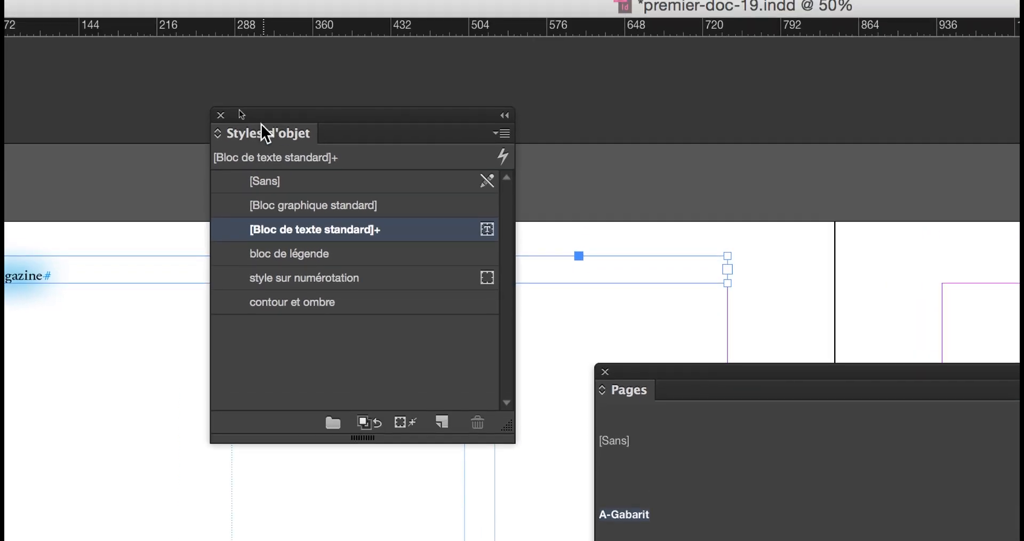
{"action": "left_click_drag", "start_coordinate": [261, 120], "coordinate": [162, 113]}
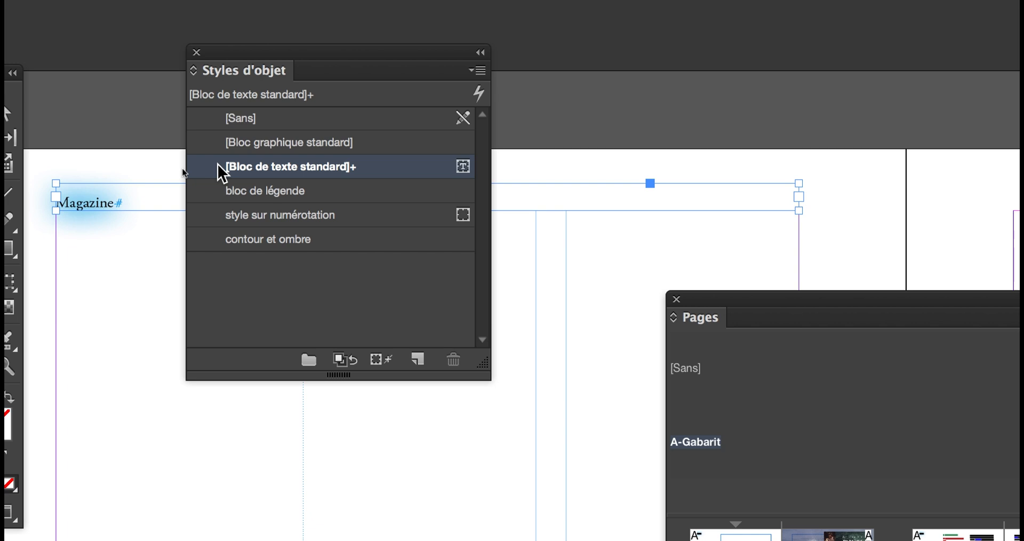
Clear the header frame's overrides of the [Bloc de texte standard] style and move the Styles d'objet and Pages panels away from the header.
{"action": "left_click", "coordinate": [217, 165], "text": "alt"}
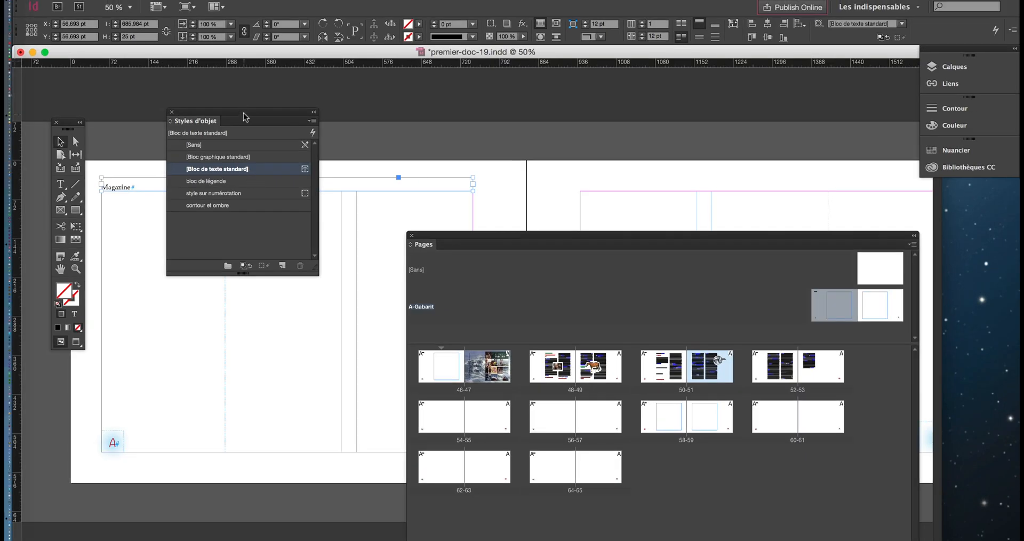
{"action": "left_click_drag", "start_coordinate": [244, 117], "coordinate": [145, 487]}
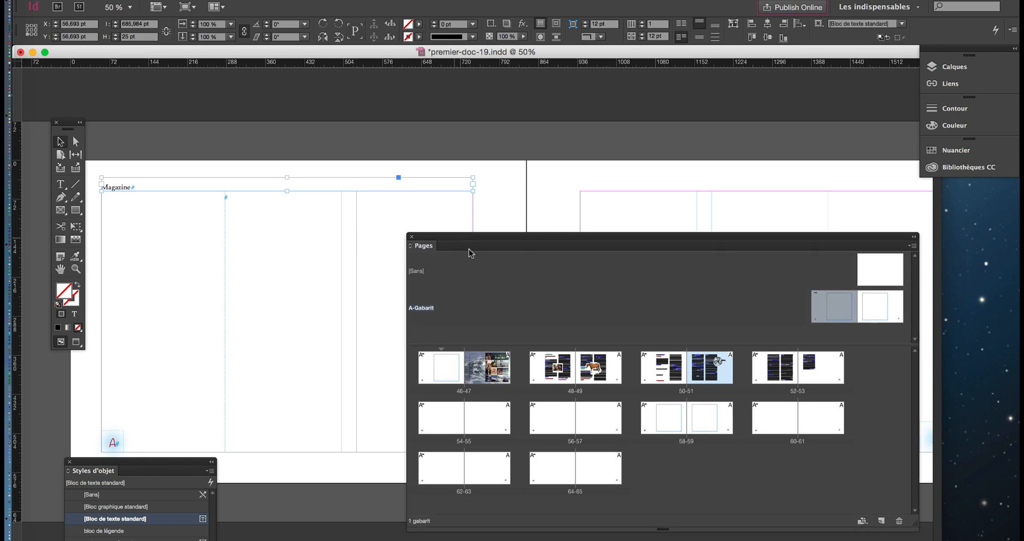
{"action": "left_click_drag", "start_coordinate": [469, 248], "coordinate": [504, 281]}
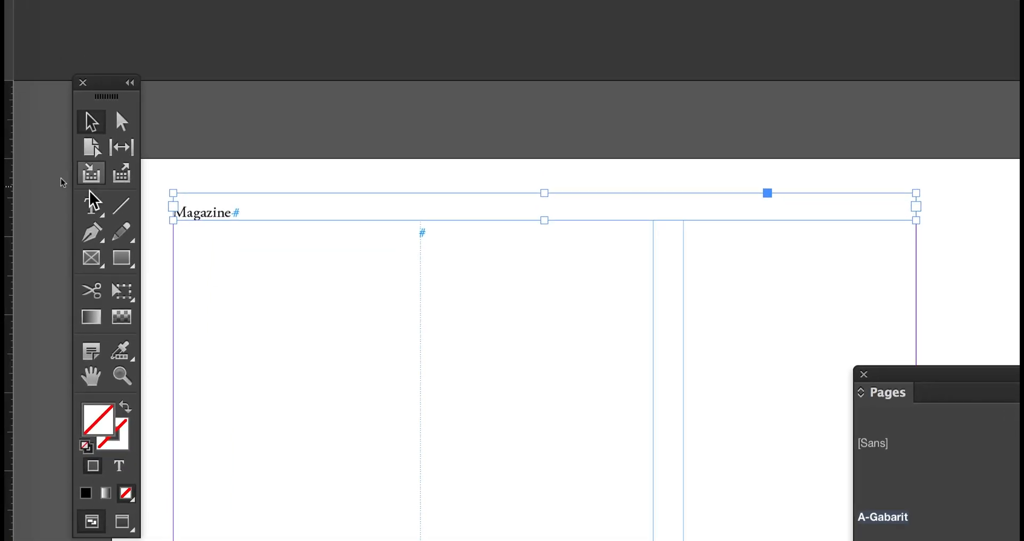
Insert "Animal Kingdom " before "Magazine" in the header text frame.
{"action": "left_click", "coordinate": [91, 193]}
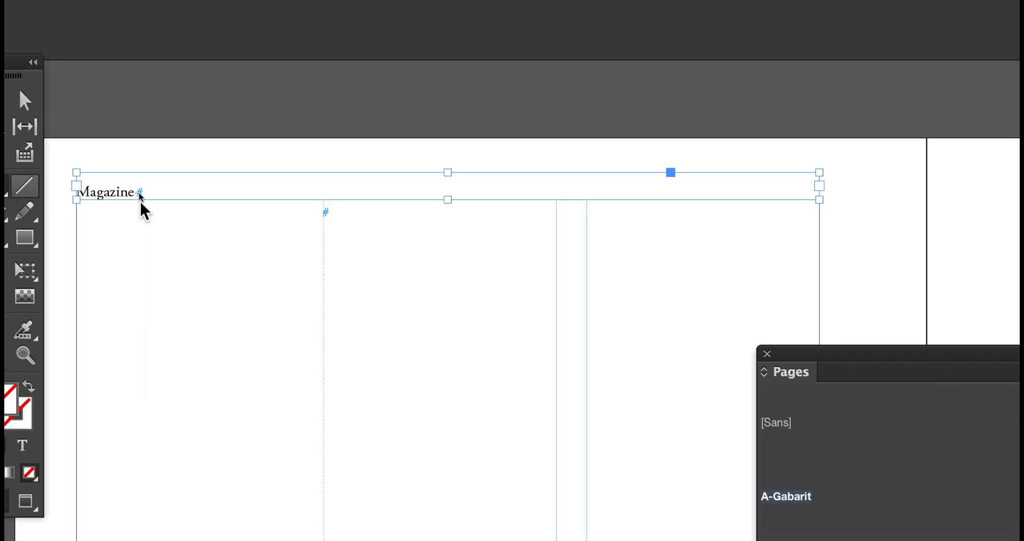
{"action": "left_click", "coordinate": [238, 212]}
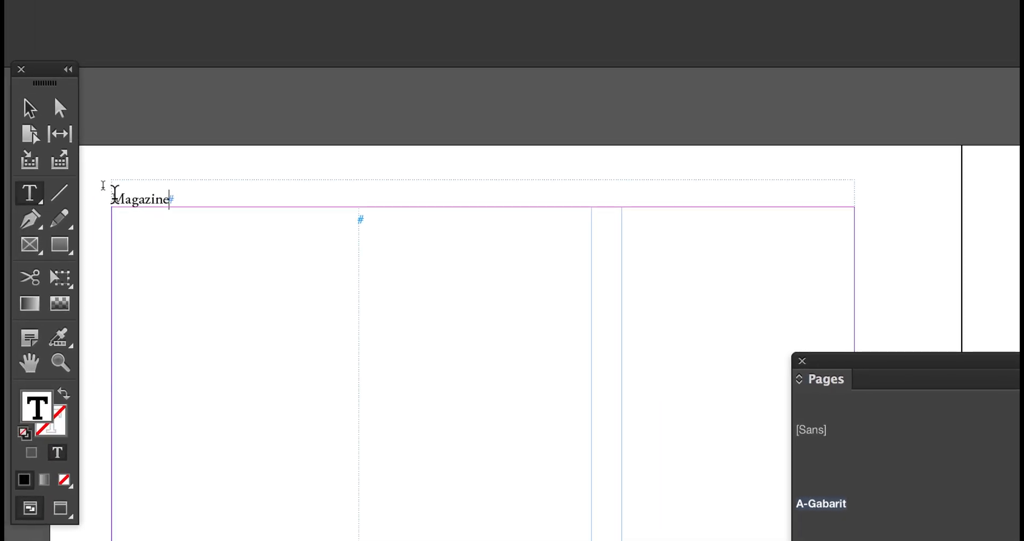
{"action": "left_click", "coordinate": [114, 197]}
{"action": "type", "text": "Animal Ki"}
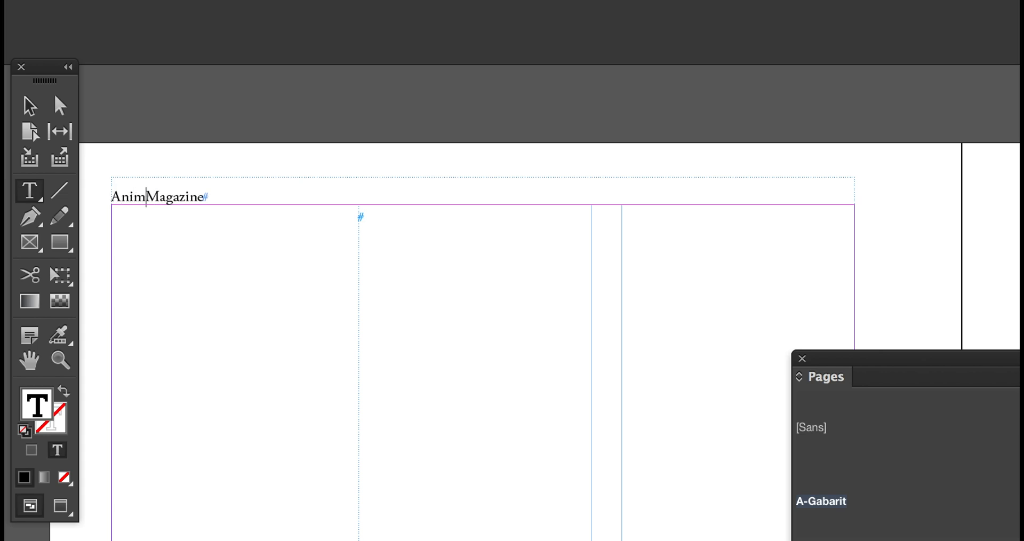
{"action": "type", "text": "ngdom"}
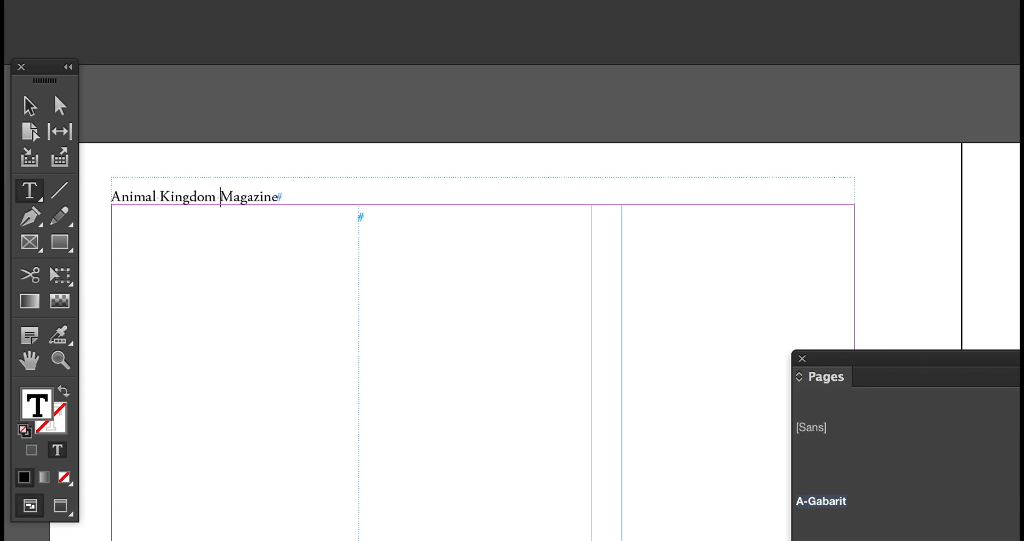
Place the text cursor in the header title and display the Paragraphe panel, positioned just under the header.
{"action": "left_click", "coordinate": [31, 106]}
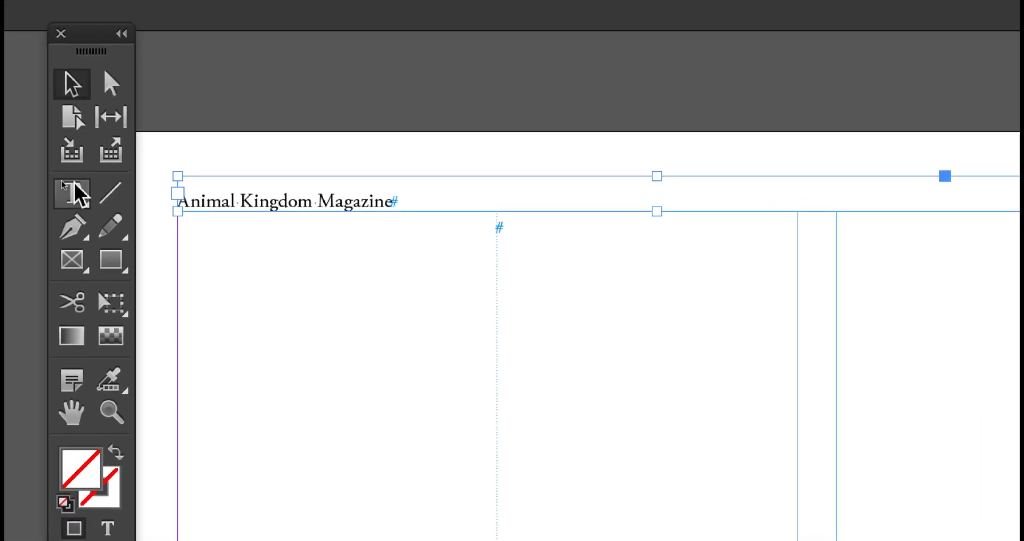
{"action": "left_click", "coordinate": [77, 193]}
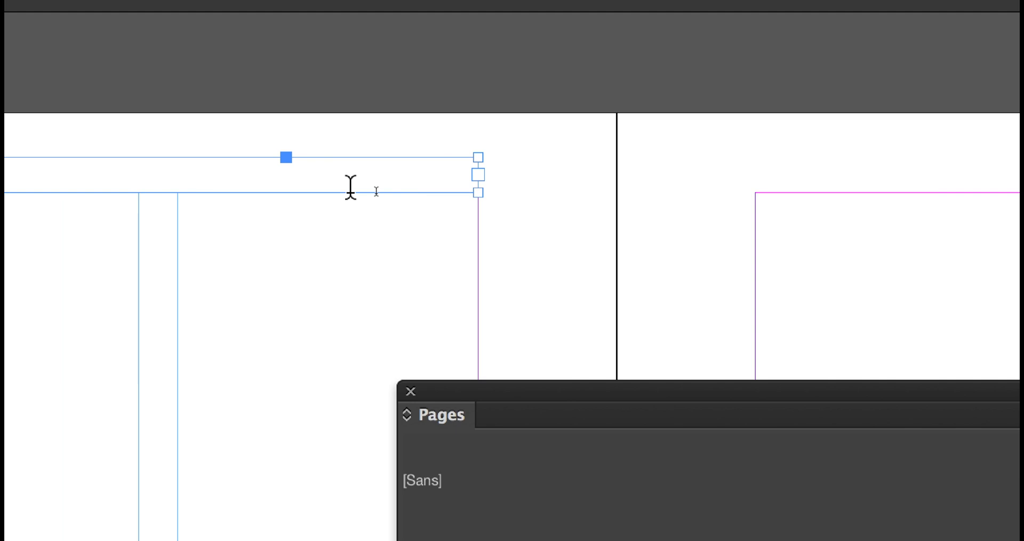
{"action": "double_click", "coordinate": [148, 184]}
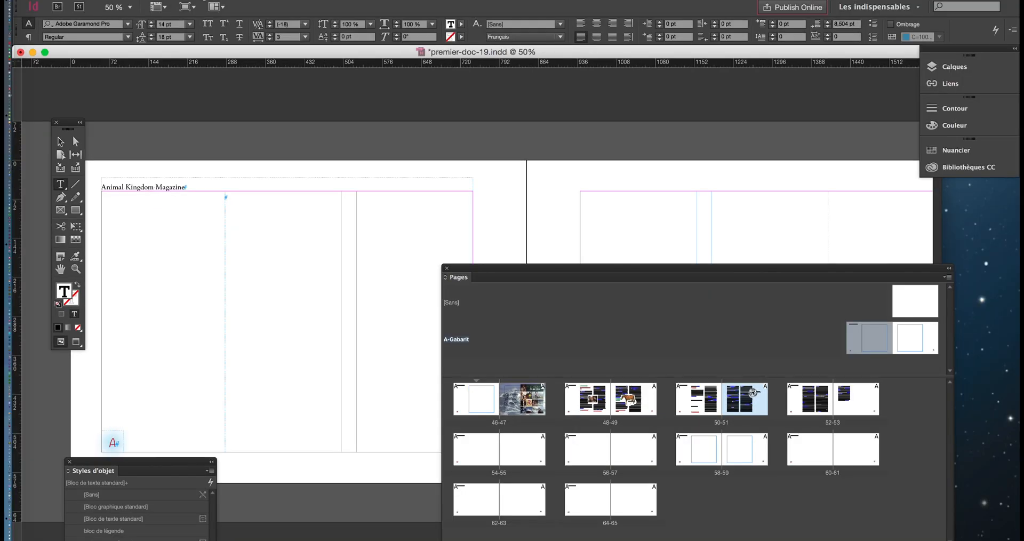
{"action": "left_click", "coordinate": [218, 0]}
{"action": "left_click", "coordinate": [239, 58]}
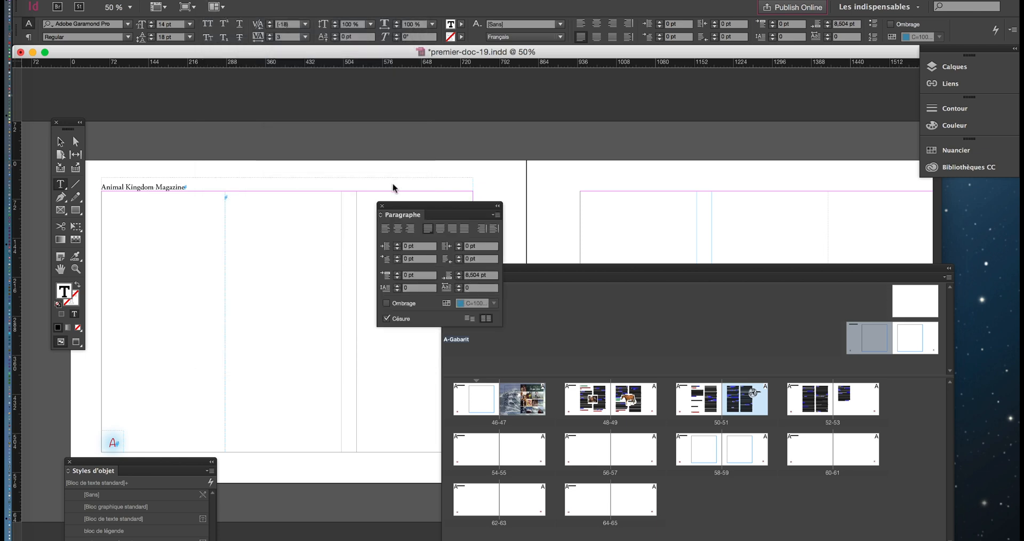
{"action": "left_click_drag", "start_coordinate": [404, 206], "coordinate": [281, 145]}
Display the Styles de paragraphe panel, place it beside the Paragraphe panel and widen it.
{"action": "left_click", "coordinate": [218, 1]}
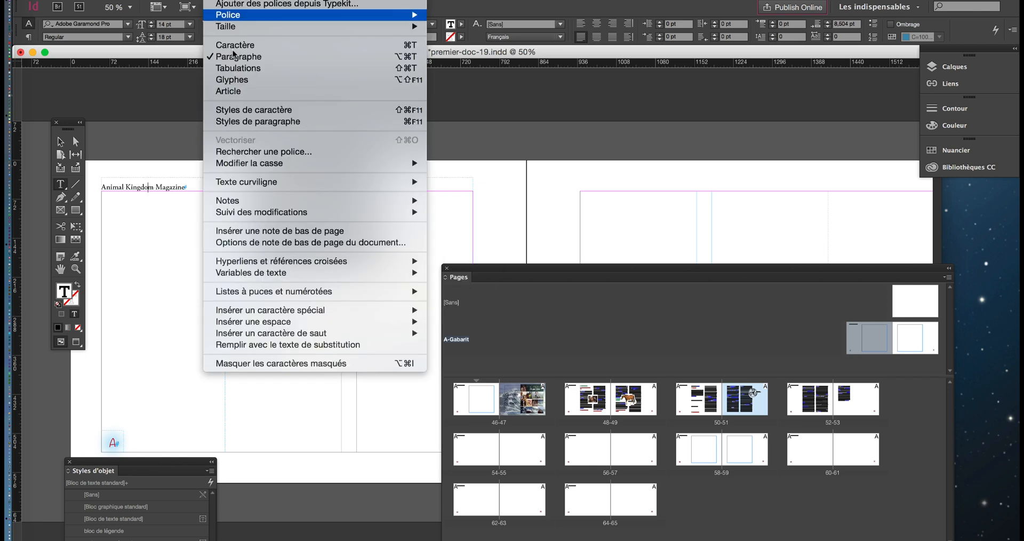
{"action": "left_click", "coordinate": [284, 118]}
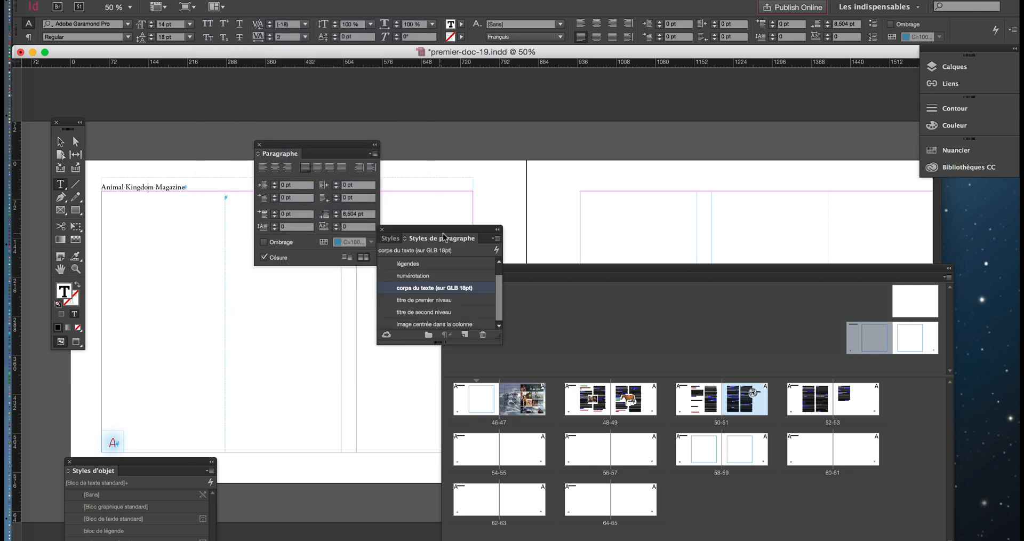
{"action": "left_click_drag", "start_coordinate": [454, 230], "coordinate": [480, 133]}
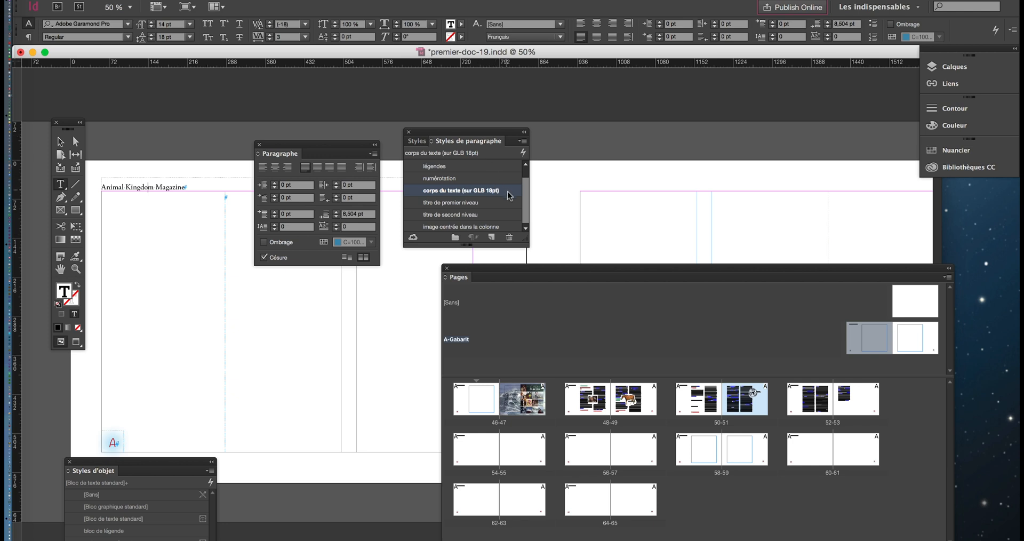
{"action": "left_click_drag", "start_coordinate": [526, 236], "coordinate": [557, 242]}
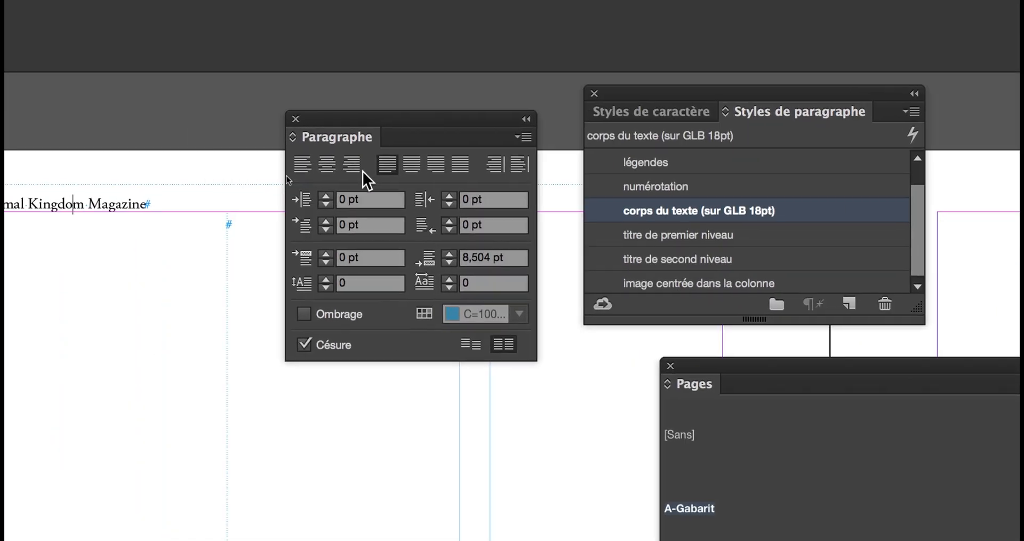
Place the text cursor after "Magazine" and move the Paragraphe and Styles de paragraphe panels clear of the header text.
{"action": "left_click_drag", "start_coordinate": [351, 156], "coordinate": [263, 112]}
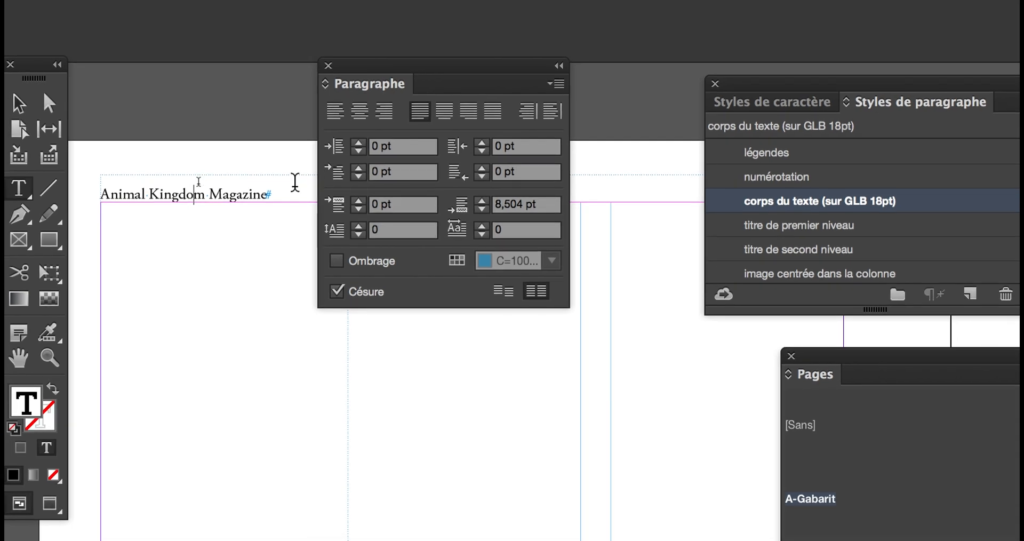
{"action": "left_click", "coordinate": [212, 235]}
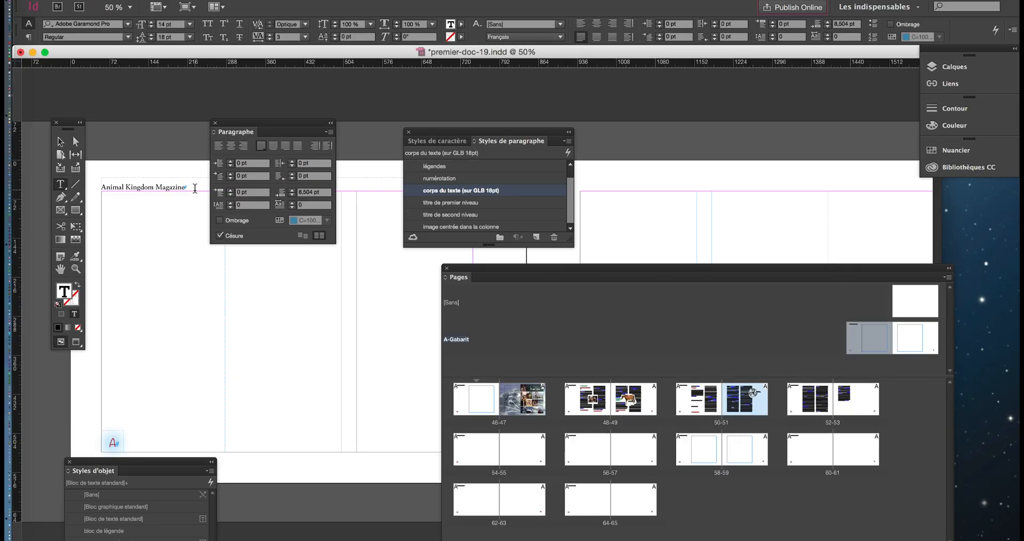
{"action": "left_click_drag", "start_coordinate": [251, 124], "coordinate": [242, 238]}
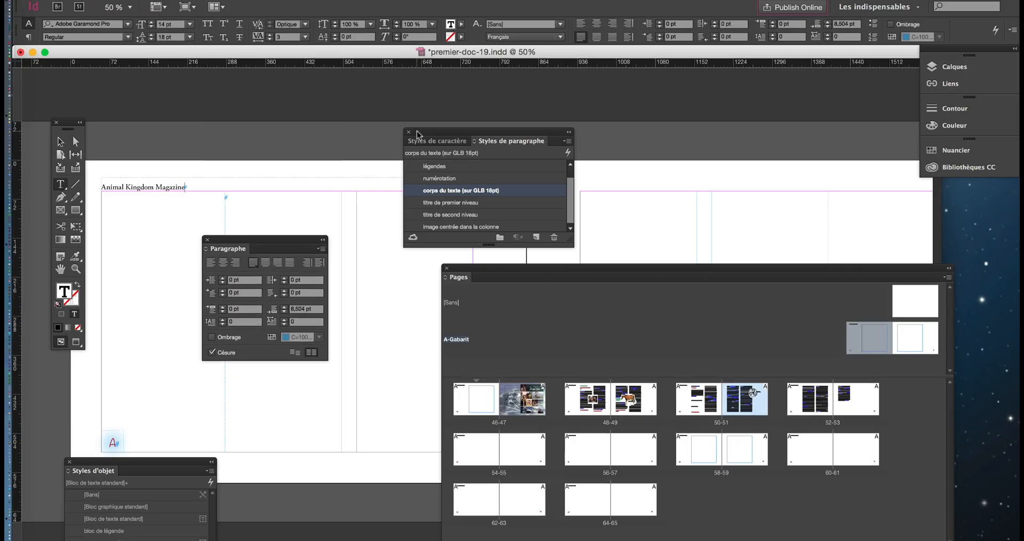
{"action": "left_click_drag", "start_coordinate": [417, 133], "coordinate": [641, 84]}
{"action": "left_click_drag", "start_coordinate": [243, 238], "coordinate": [620, 230]}
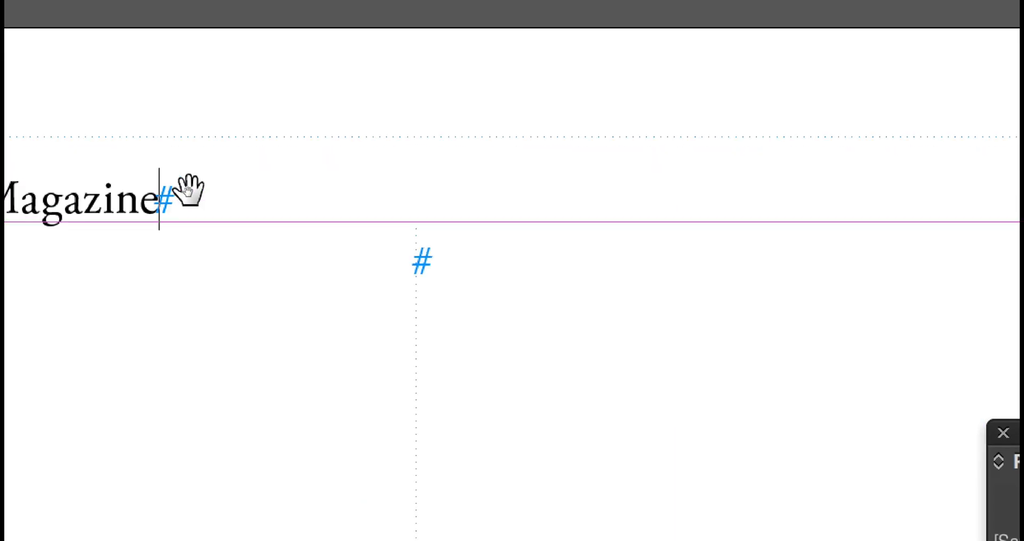
{"action": "right_click", "coordinate": [186, 199]}
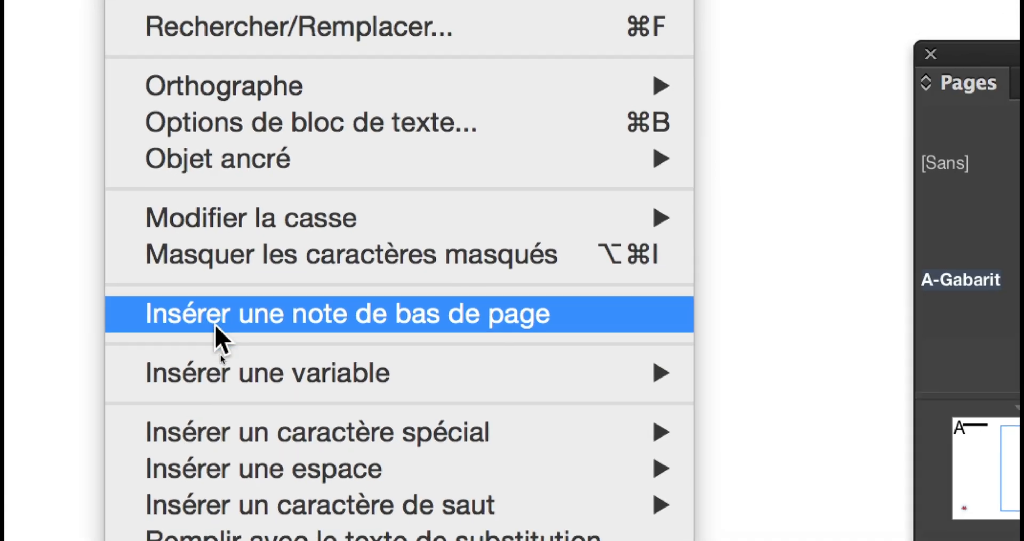
{"action": "mouse_move", "coordinate": [244, 463]}
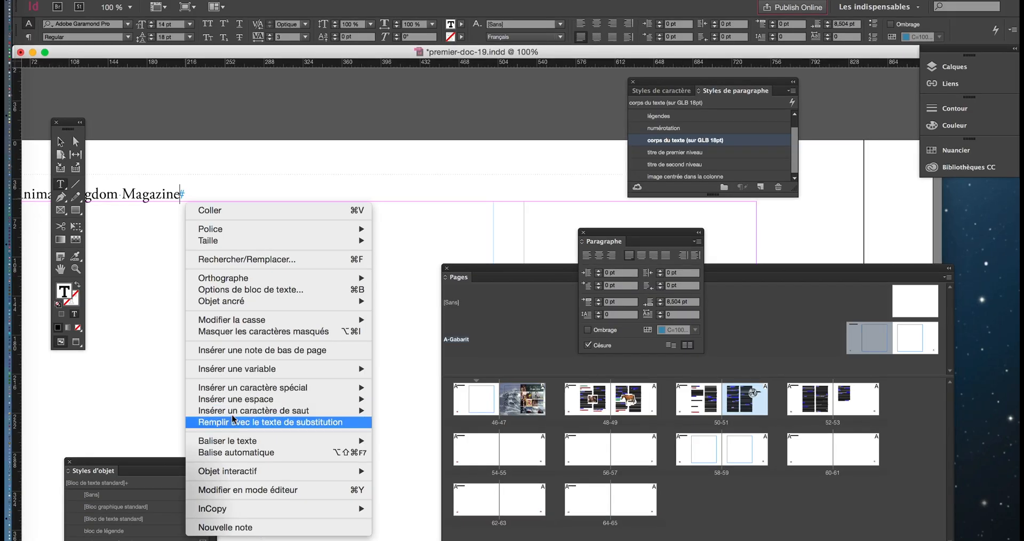
{"action": "mouse_move", "coordinate": [249, 469]}
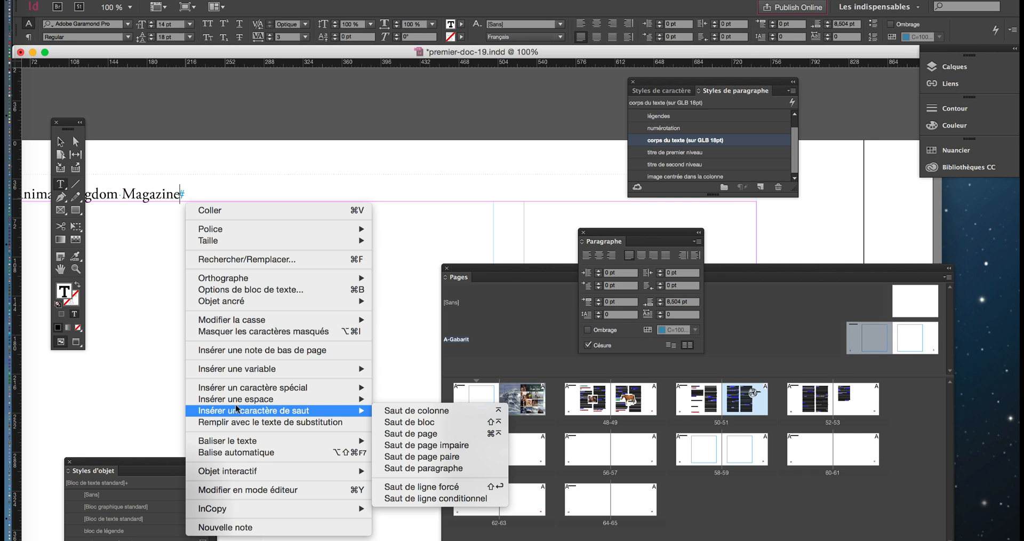
{"action": "mouse_move", "coordinate": [246, 389]}
{"action": "mouse_move", "coordinate": [439, 438]}
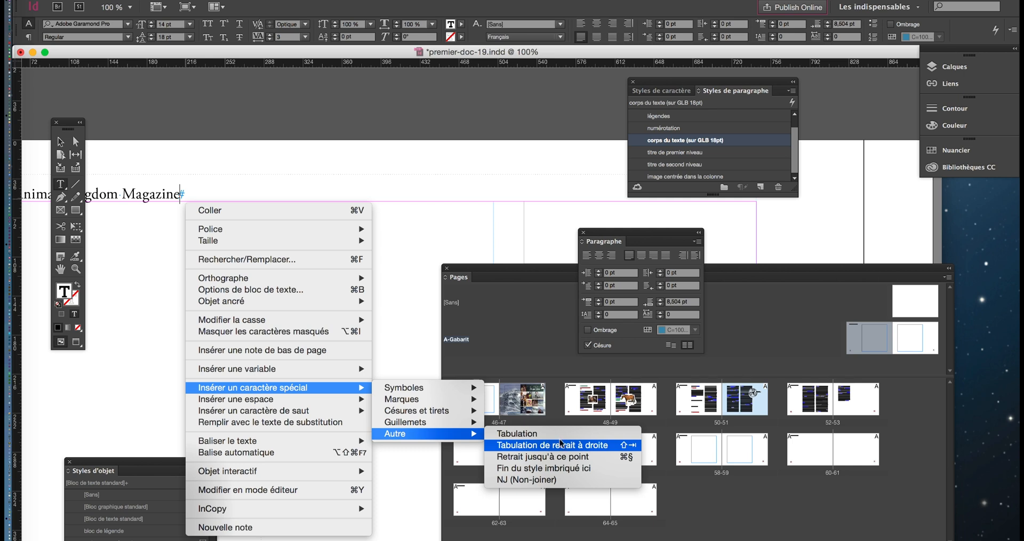
{"action": "left_click", "coordinate": [593, 449]}
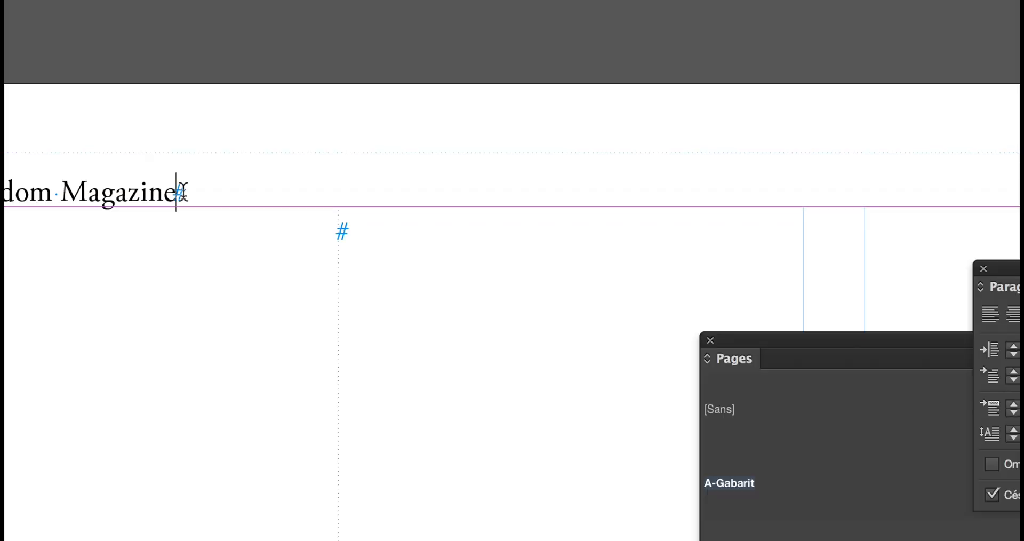
Insert the special character Tabulation de retrait à droite after "Animal Kingdom Magazine" in the header.
{"action": "right_click", "coordinate": [184, 198]}
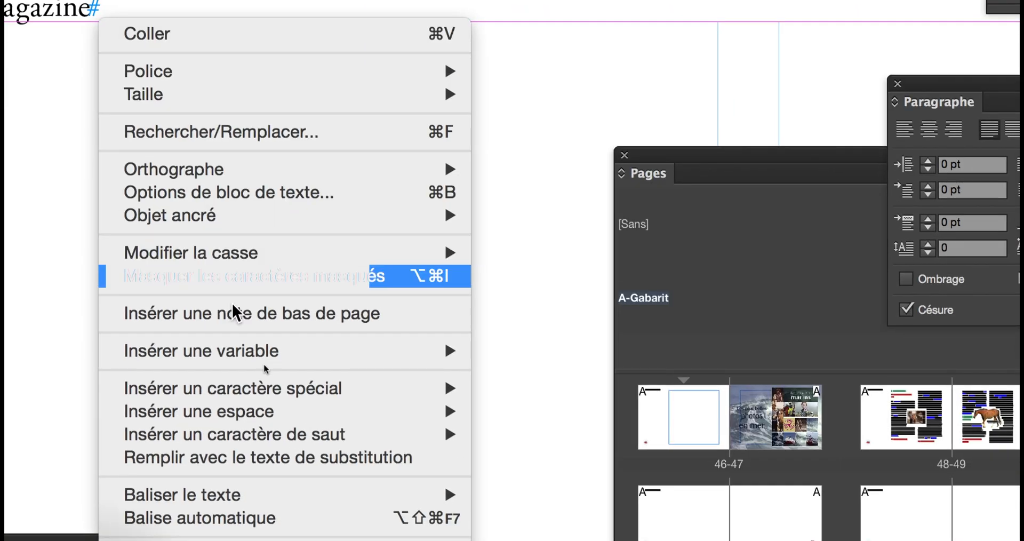
{"action": "mouse_move", "coordinate": [371, 511]}
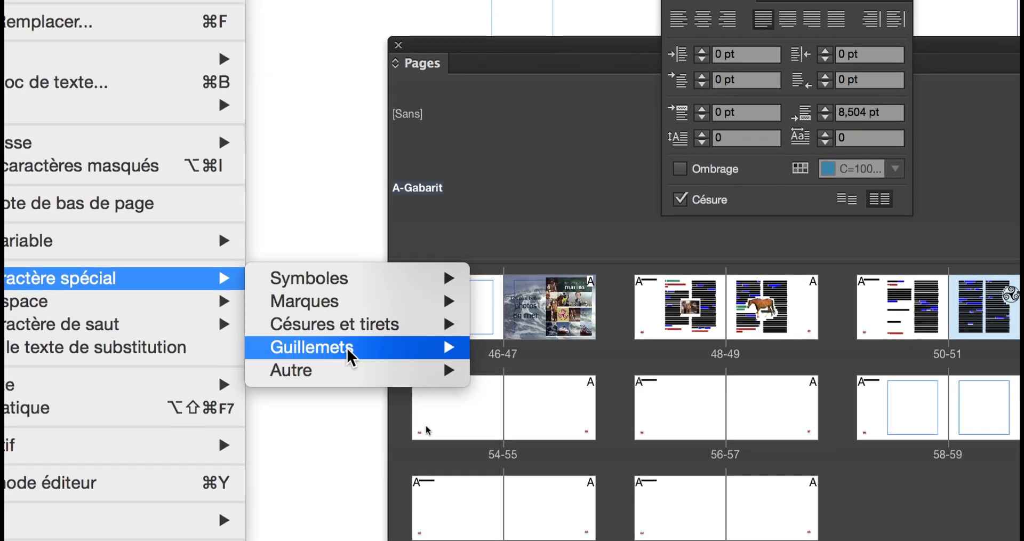
{"action": "mouse_move", "coordinate": [353, 368]}
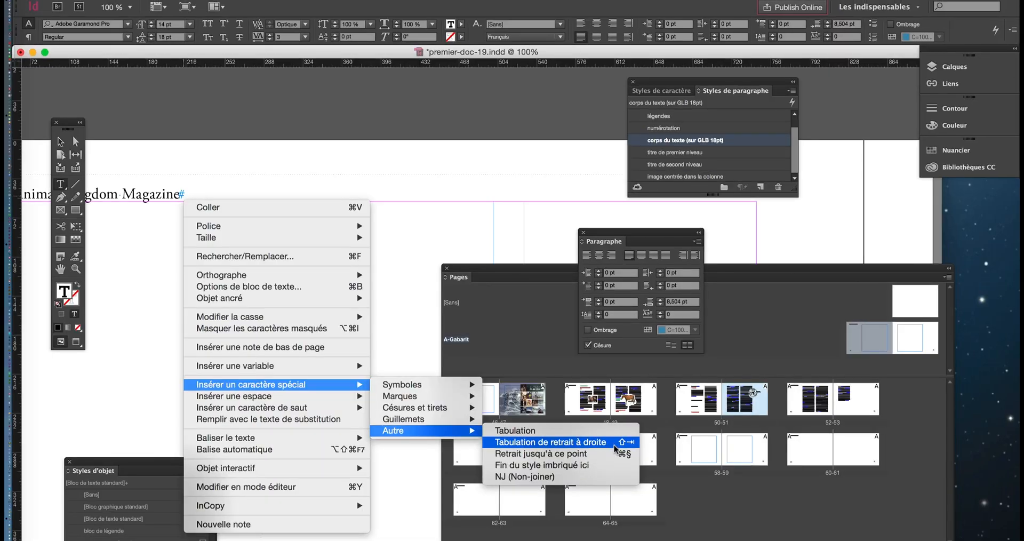
{"action": "left_click", "coordinate": [613, 444]}
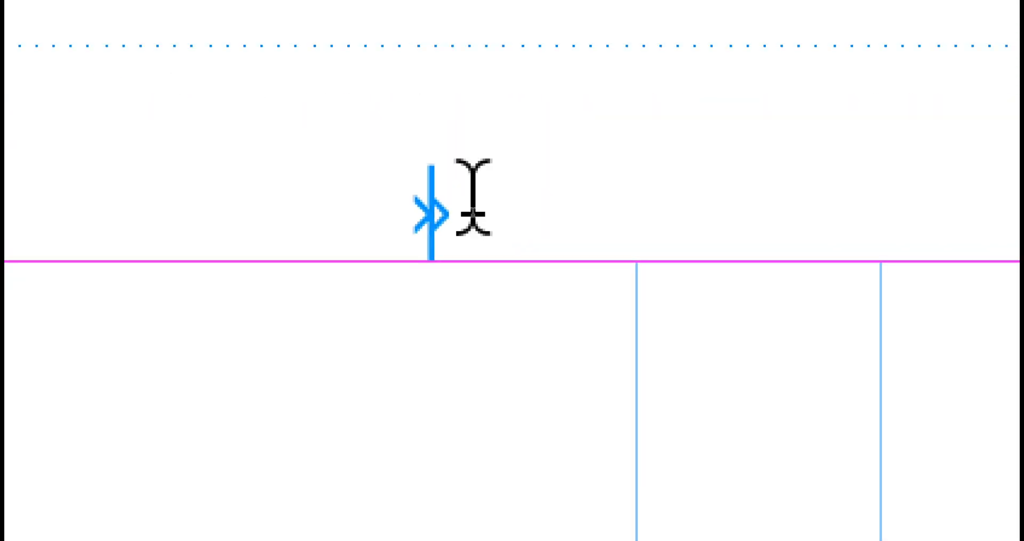
Highlight the right indent tab character in the header to examine the space it spans.
{"action": "left_click_drag", "start_coordinate": [454, 210], "coordinate": [415, 205]}
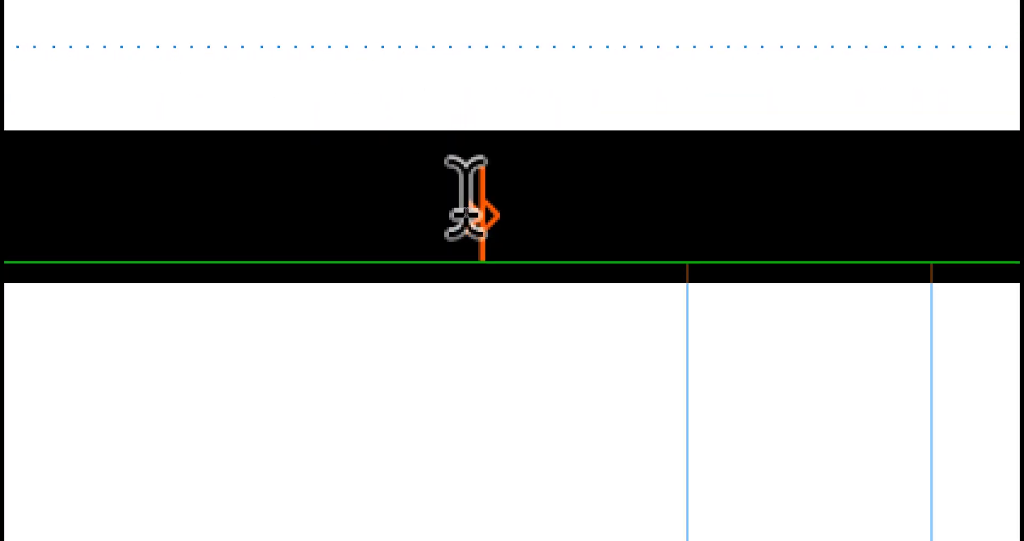
{"action": "left_click", "coordinate": [496, 236]}
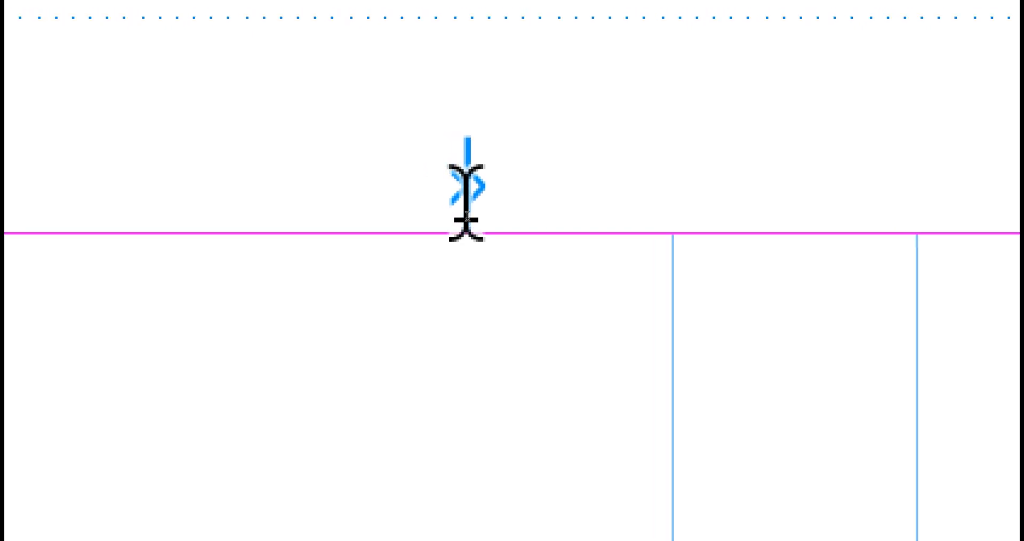
{"action": "left_click_drag", "start_coordinate": [455, 210], "coordinate": [489, 201]}
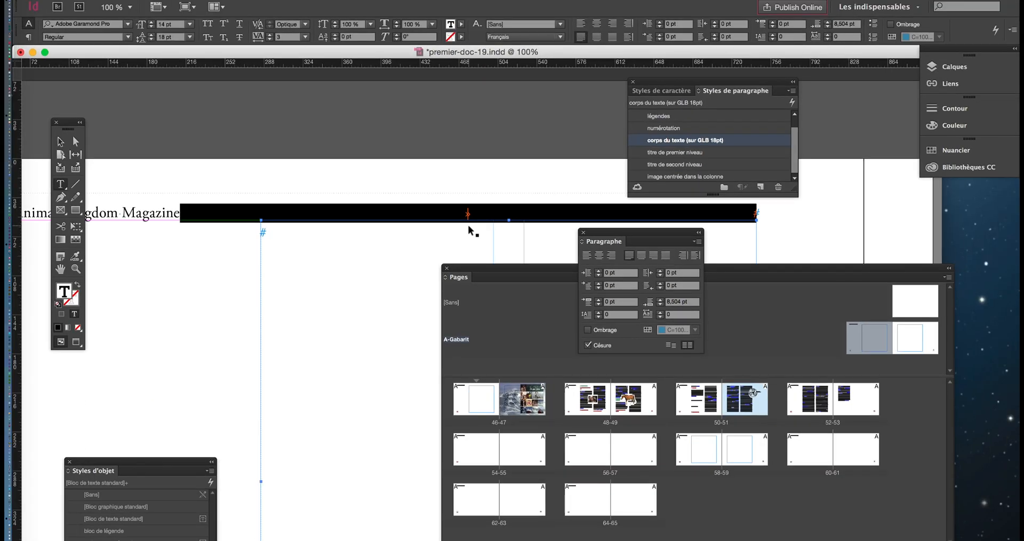
{"action": "key", "text": "super+shift+t"}
Enter the date "June 2017" after the right indent tab at the end of the header line.
{"action": "left_click", "coordinate": [642, 213]}
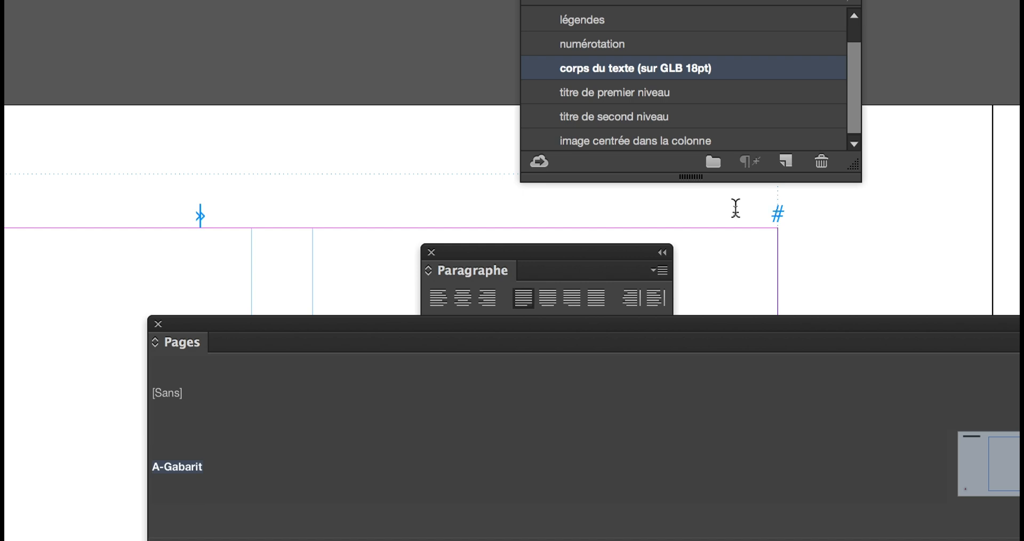
{"action": "left_click", "coordinate": [735, 207]}
{"action": "type", "text": "June 201"}
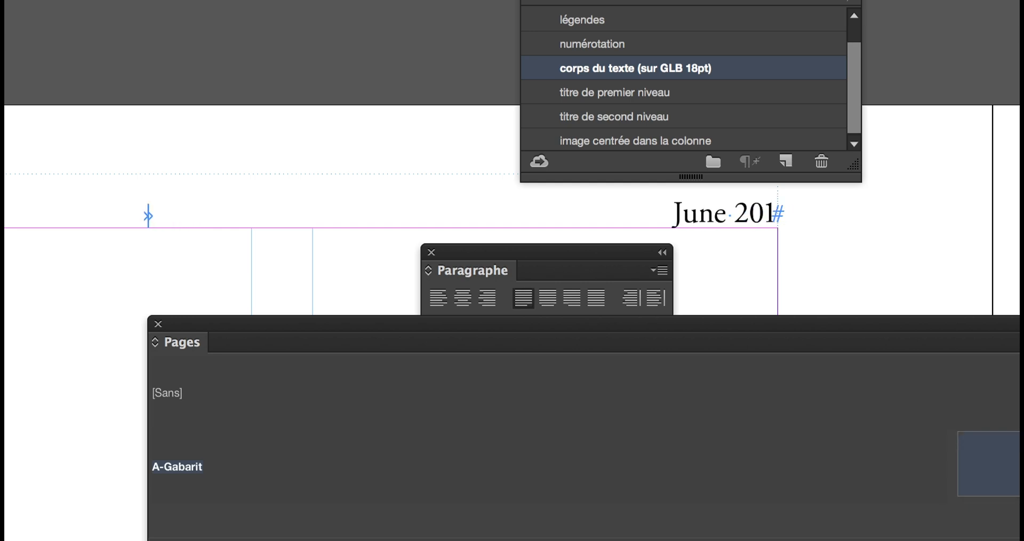
{"action": "type", "text": "7"}
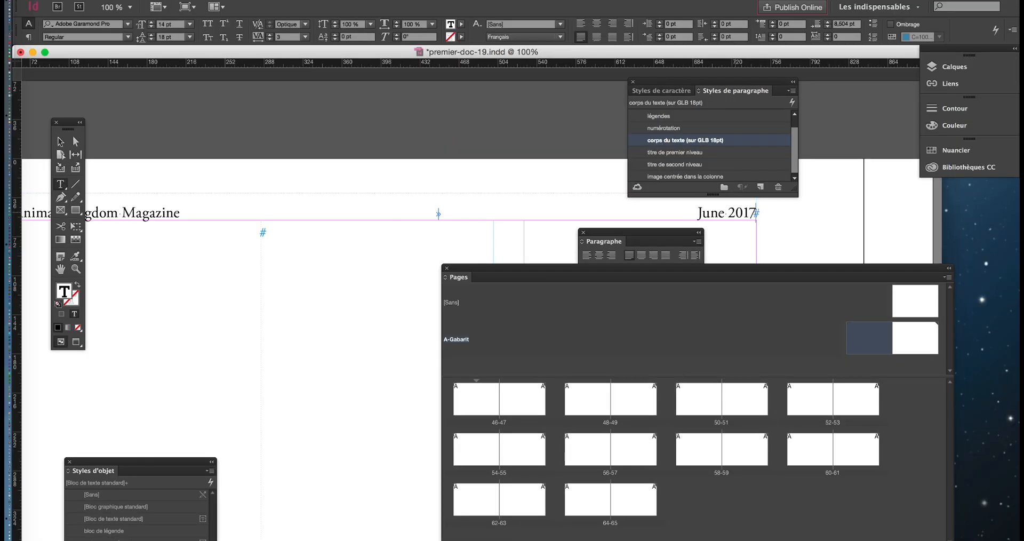
Move the Styles de paragraphe panel off the header so the whole header line is unobstructed.
{"action": "key", "text": "super+minus"}
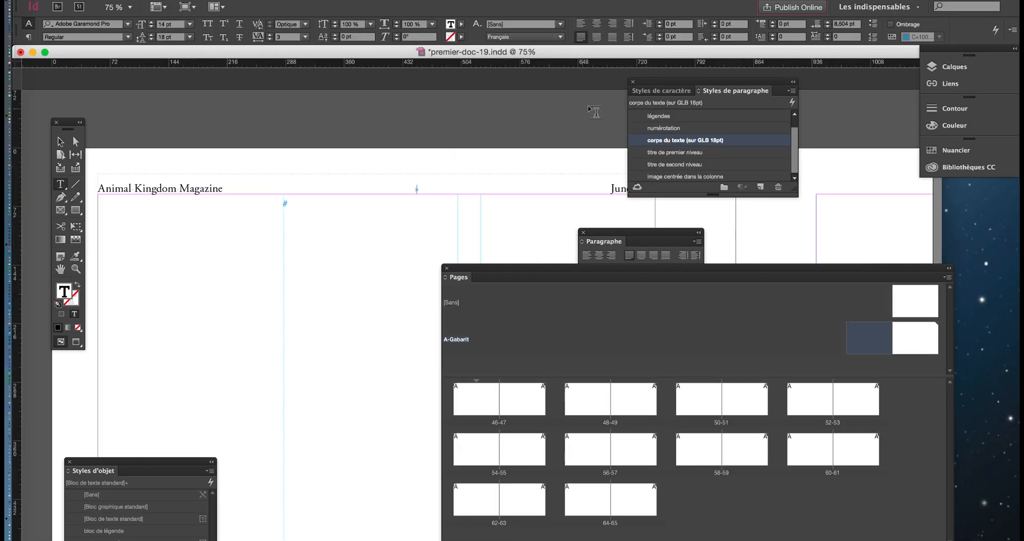
{"action": "left_click_drag", "start_coordinate": [662, 84], "coordinate": [237, 276]}
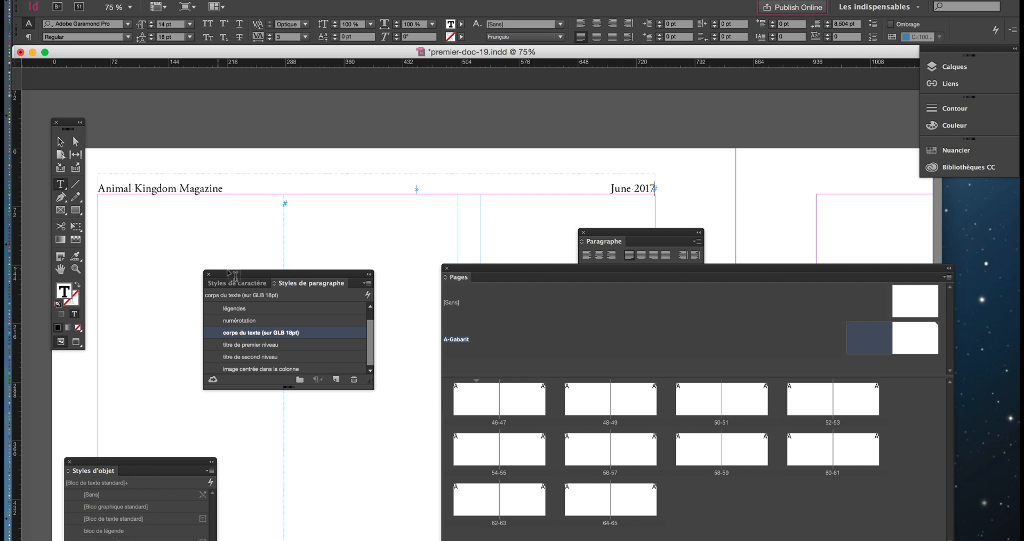
{"action": "left_click", "coordinate": [60, 268]}
{"action": "left_click_drag", "start_coordinate": [297, 217], "coordinate": [359, 176]}
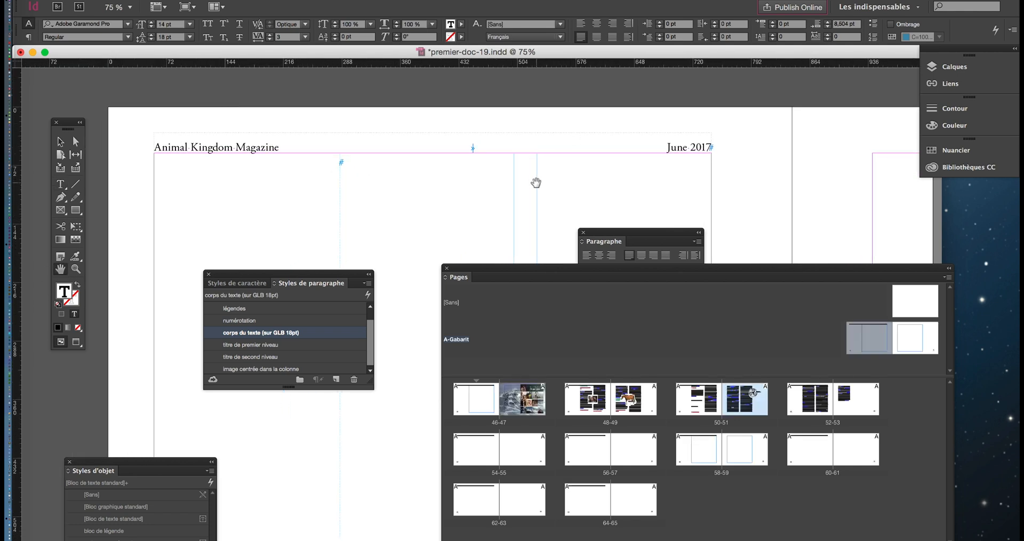
Save the document as a new version named premier-doc-20.
{"action": "left_click", "coordinate": [109, 0]}
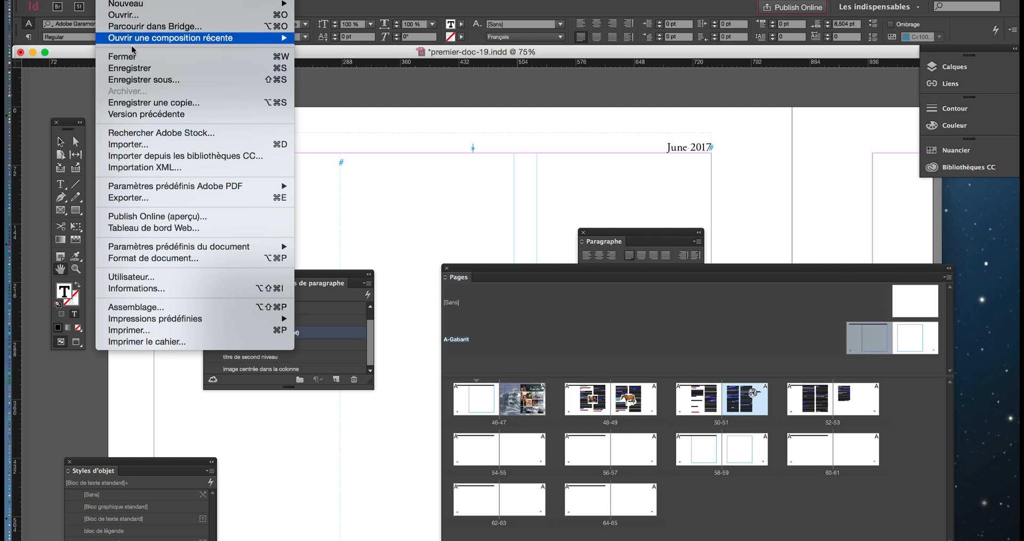
{"action": "left_click", "coordinate": [149, 80]}
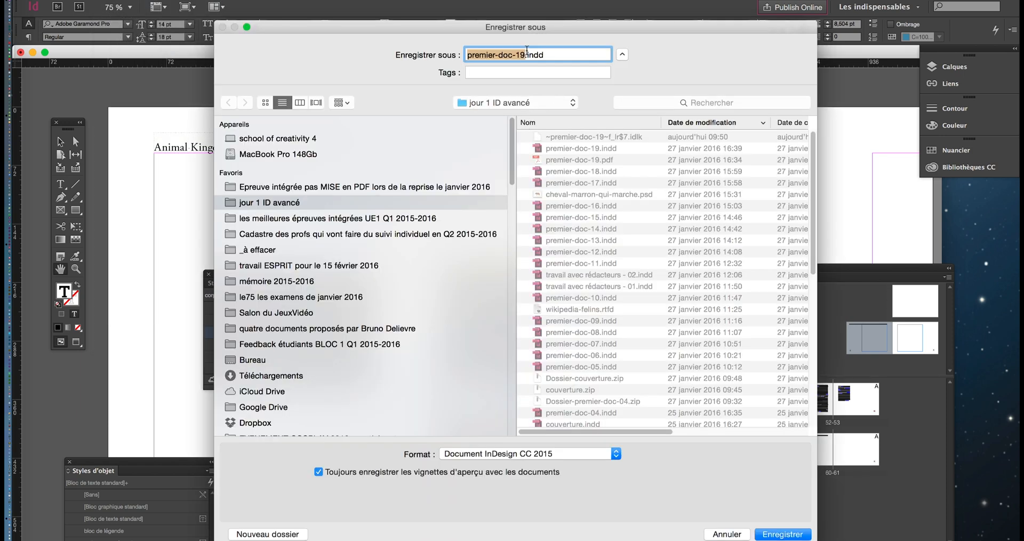
{"action": "type", "text": "premier-doc-20"}
{"action": "key", "text": "Return"}
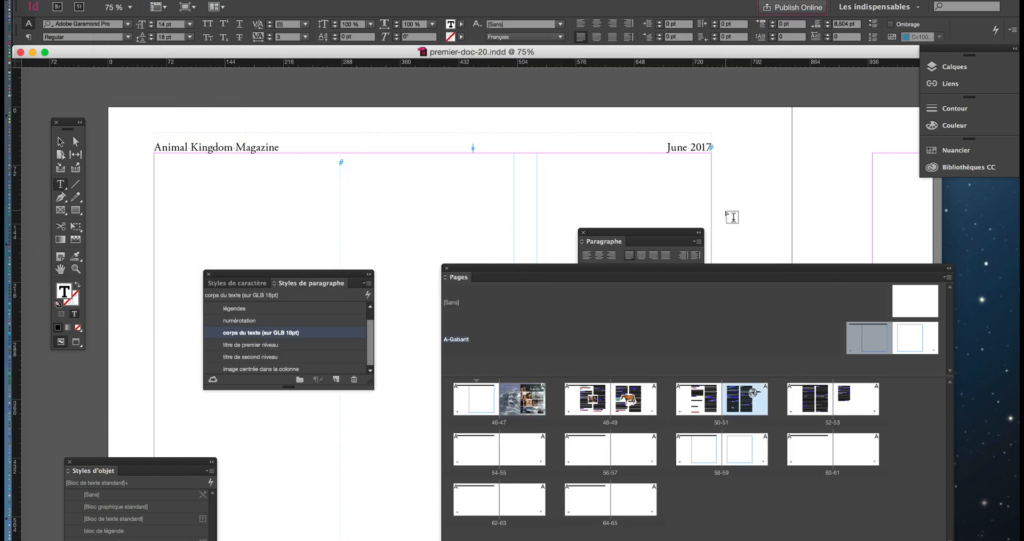
Place the text cursor before "Magazine" in the header title on the A-Gabarit master.
{"action": "left_click", "coordinate": [58, 146]}
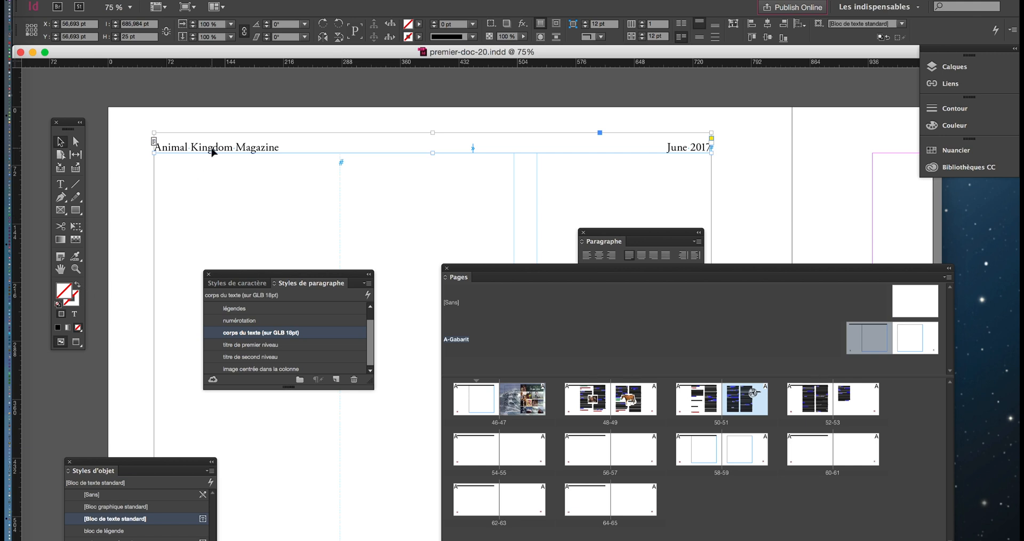
{"action": "left_click", "coordinate": [60, 184]}
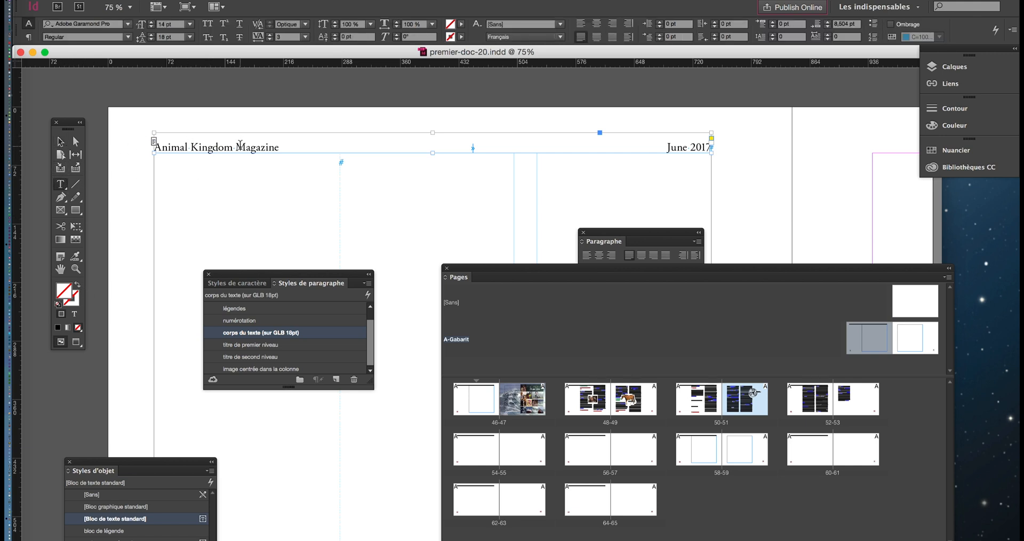
{"action": "left_click", "coordinate": [241, 146]}
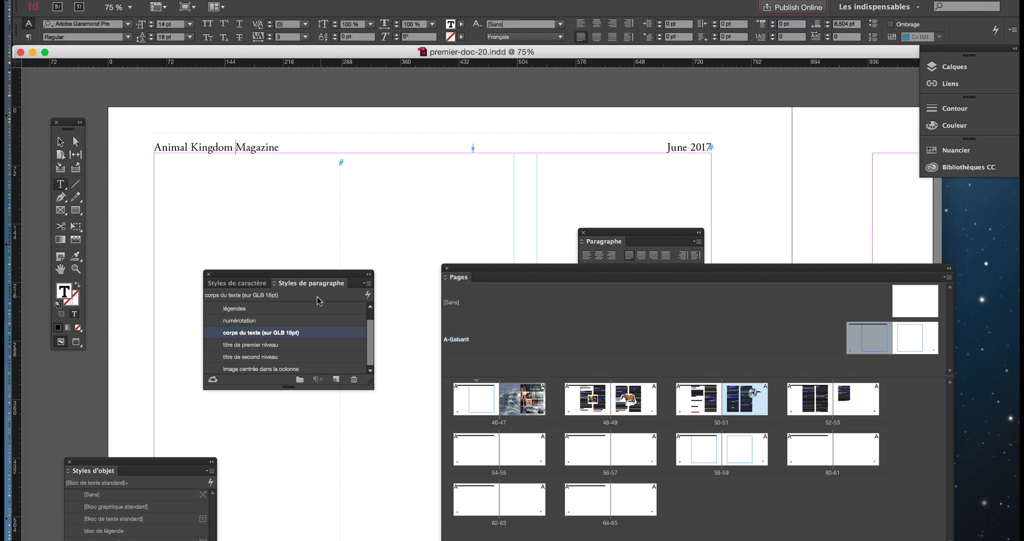
Arrange the Styles de paragraphe, Pages and Paragraphe panels below the header line and enlarge the Styles de paragraphe panel to list more styles.
{"action": "left_click_drag", "start_coordinate": [315, 274], "coordinate": [343, 190]}
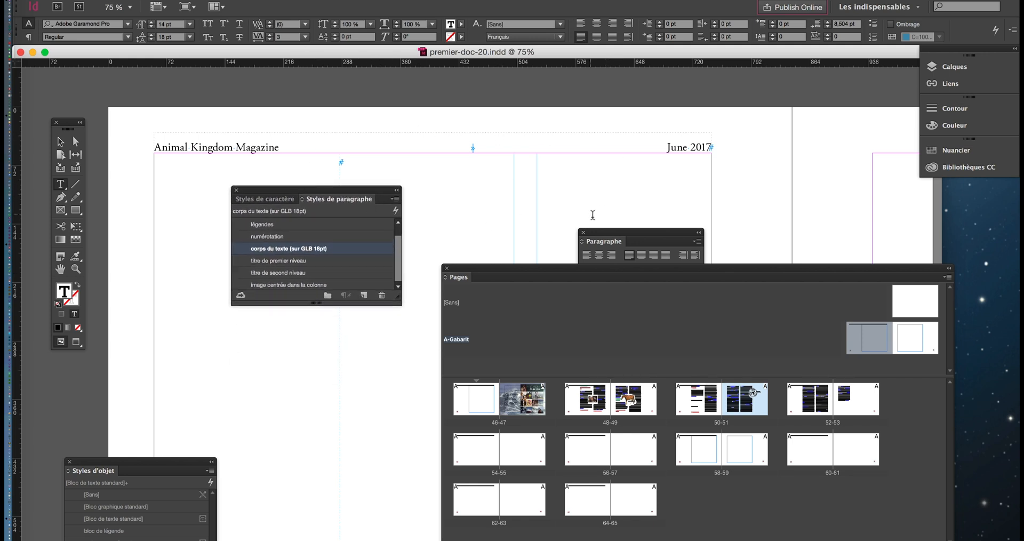
{"action": "left_click_drag", "start_coordinate": [366, 187], "coordinate": [278, 188]}
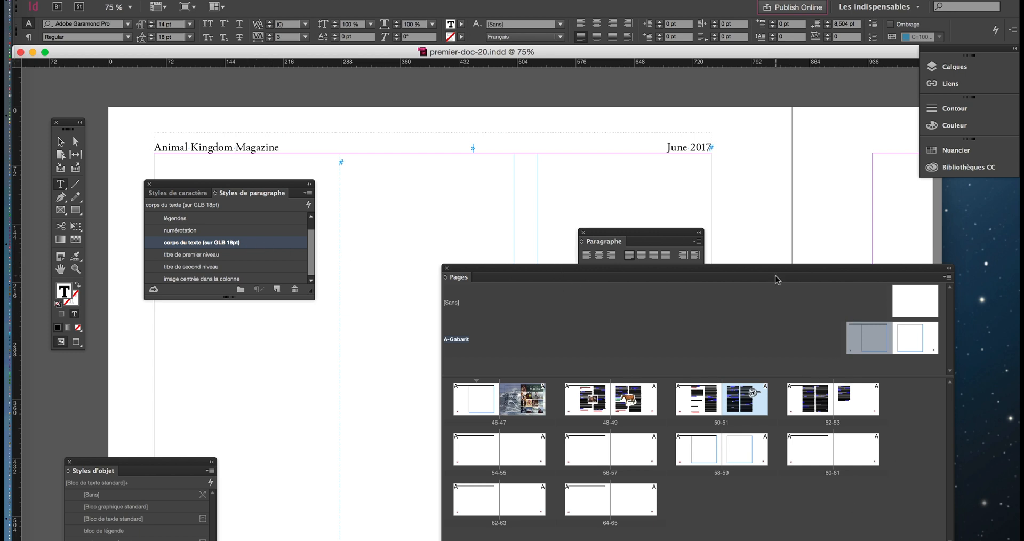
{"action": "left_click_drag", "start_coordinate": [690, 276], "coordinate": [726, 389]}
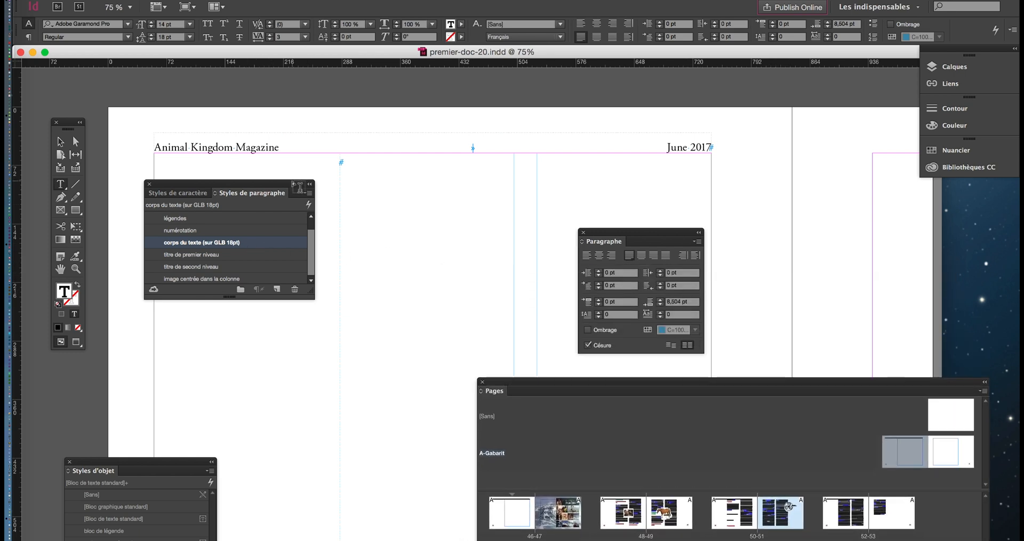
{"action": "left_click_drag", "start_coordinate": [285, 187], "coordinate": [313, 246]}
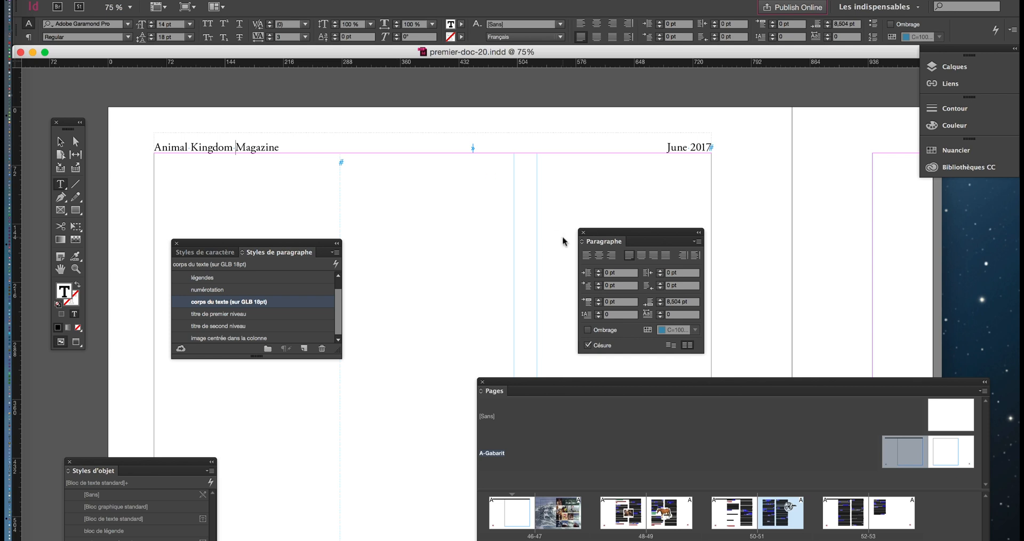
{"action": "left_click_drag", "start_coordinate": [610, 238], "coordinate": [445, 178]}
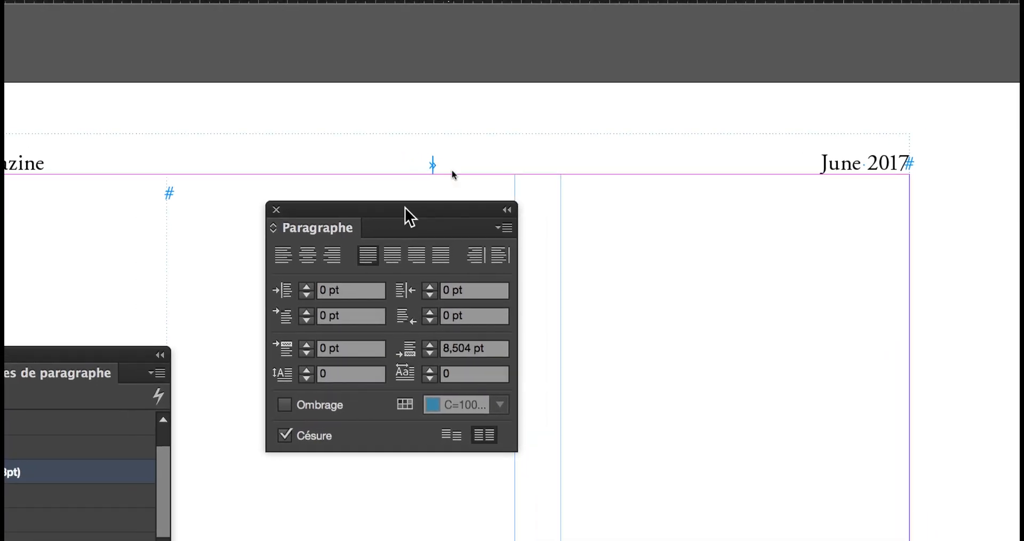
{"action": "left_click_drag", "start_coordinate": [405, 207], "coordinate": [428, 206]}
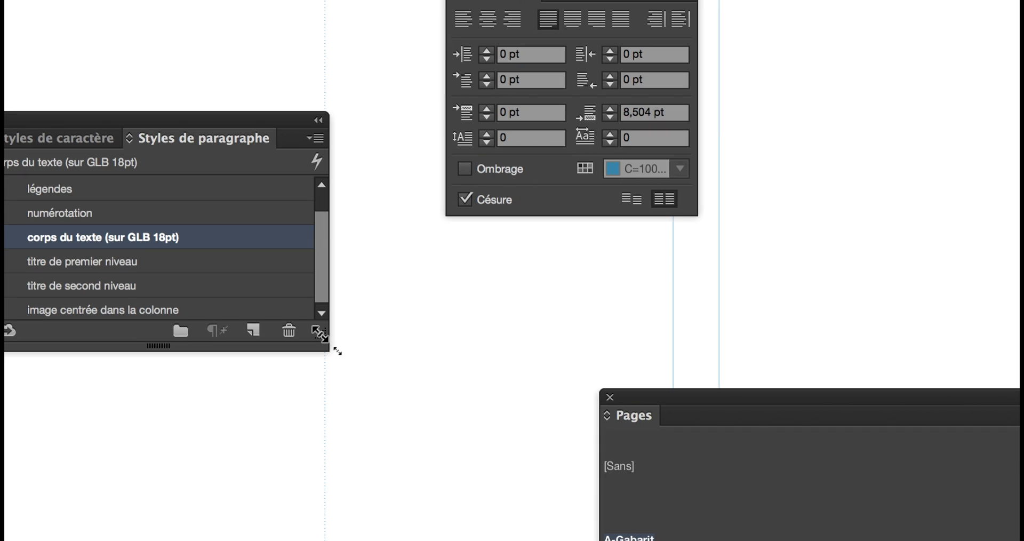
{"action": "left_click_drag", "start_coordinate": [320, 334], "coordinate": [324, 433]}
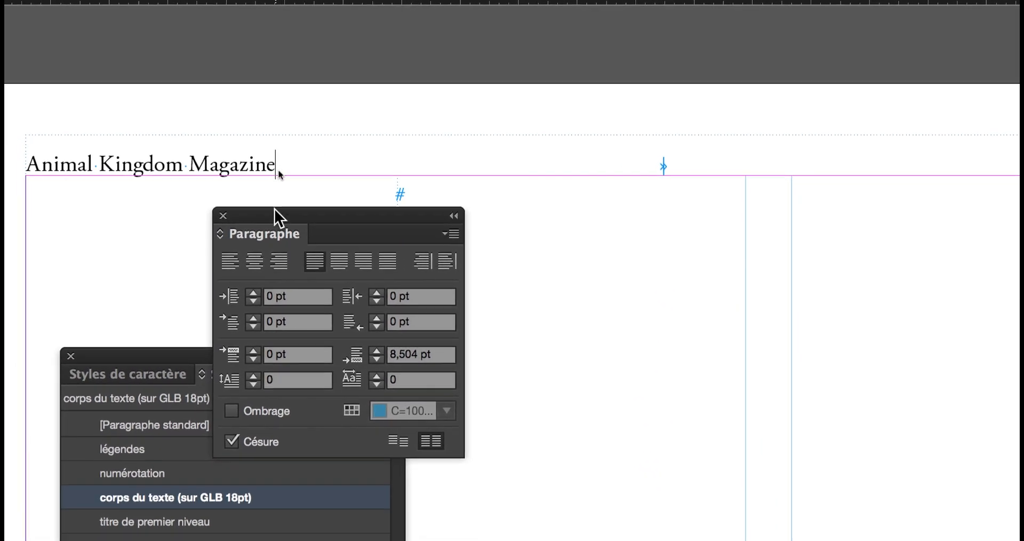
Turn on a paragraph rule below the header line (Filet au-dessous) with the preview enabled.
{"action": "left_click", "coordinate": [450, 233]}
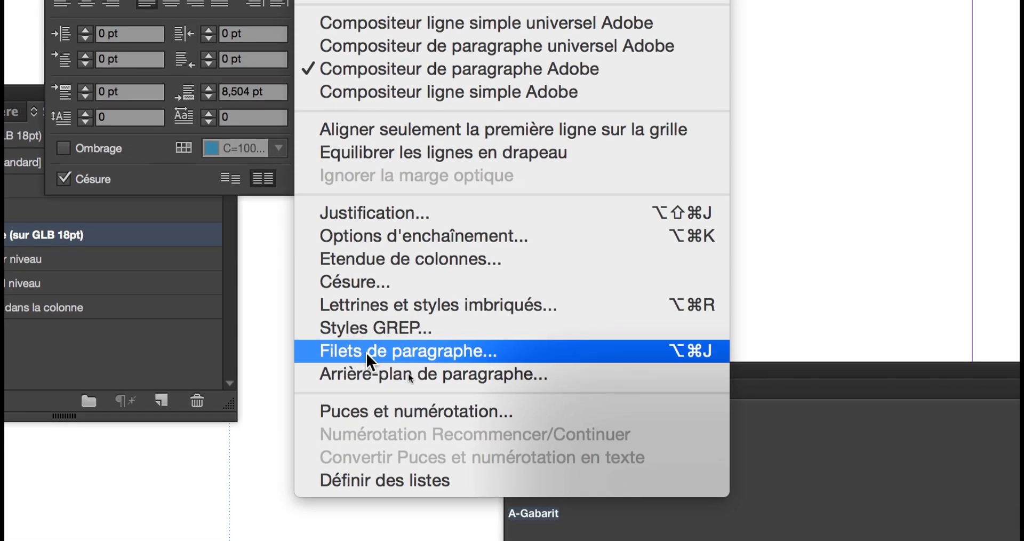
{"action": "left_click", "coordinate": [367, 353]}
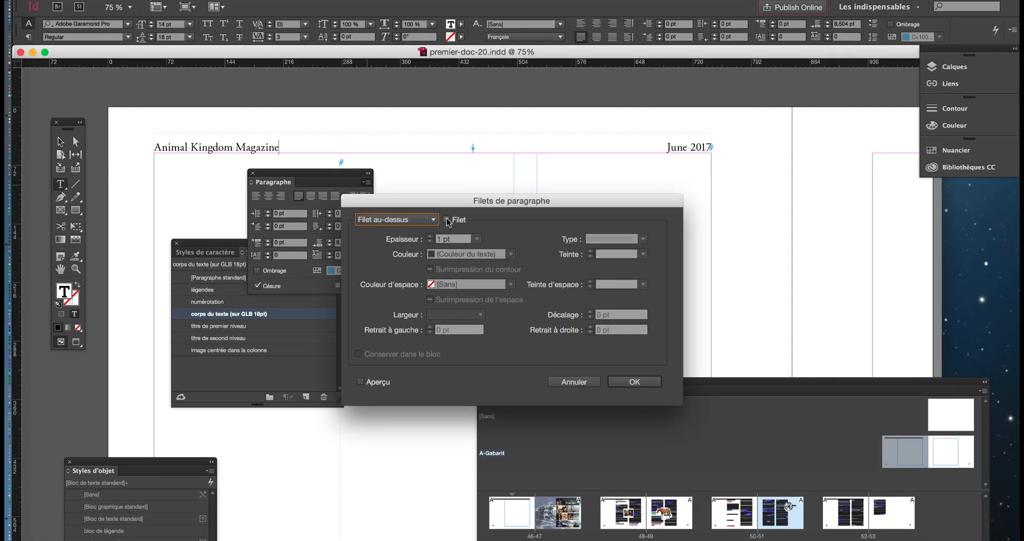
{"action": "left_click_drag", "start_coordinate": [424, 207], "coordinate": [476, 184]}
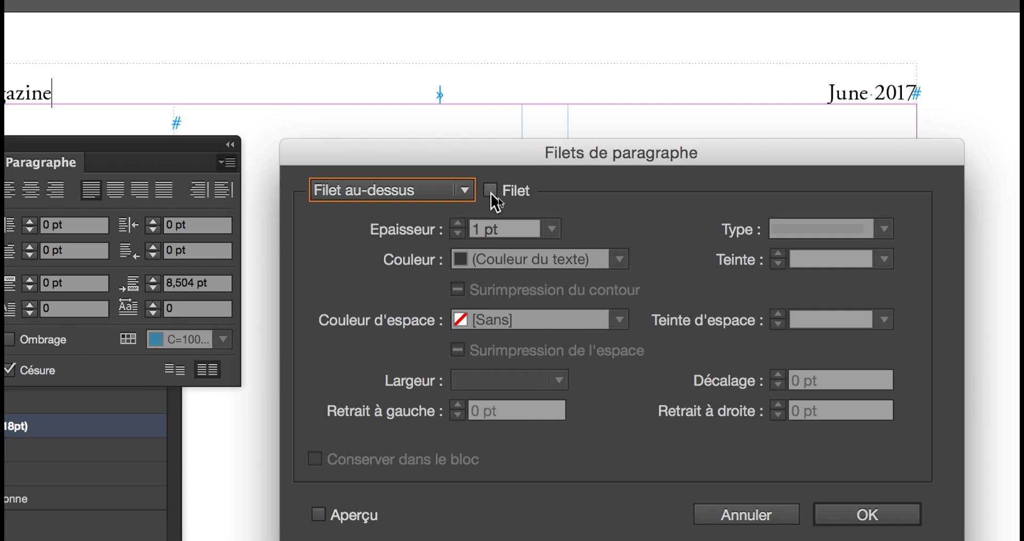
{"action": "left_click", "coordinate": [463, 190]}
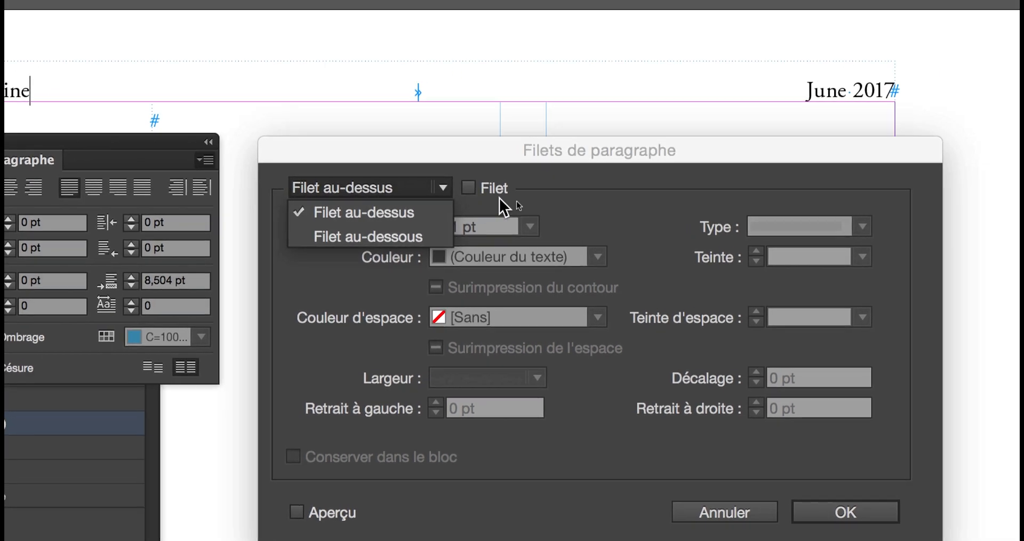
{"action": "left_click", "coordinate": [478, 171]}
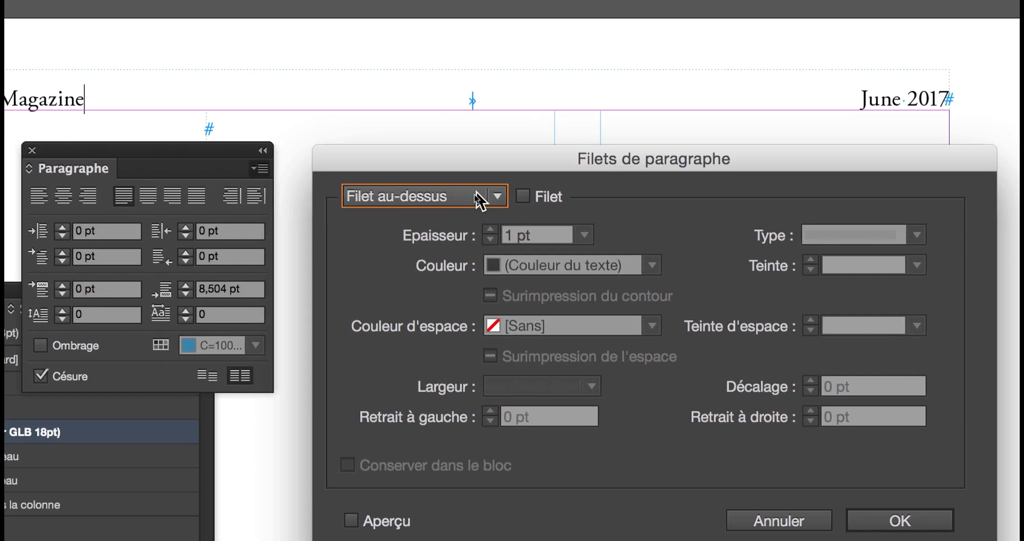
{"action": "left_click", "coordinate": [480, 192]}
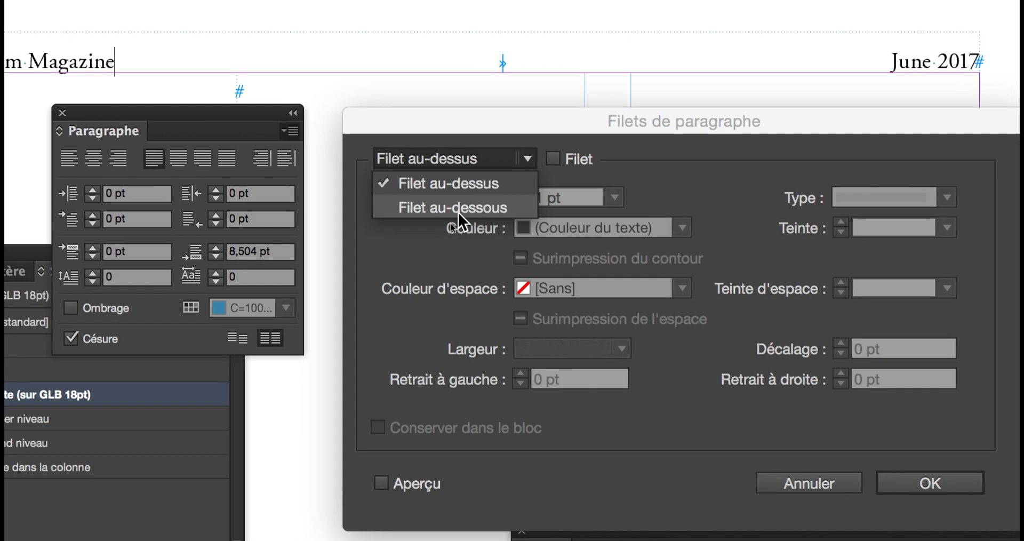
{"action": "left_click", "coordinate": [466, 212]}
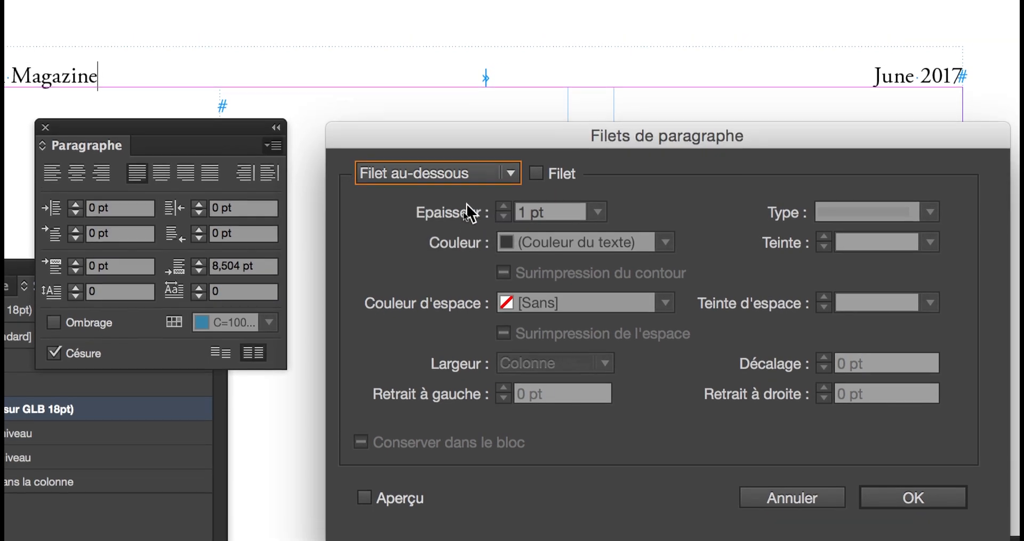
{"action": "left_click", "coordinate": [536, 159]}
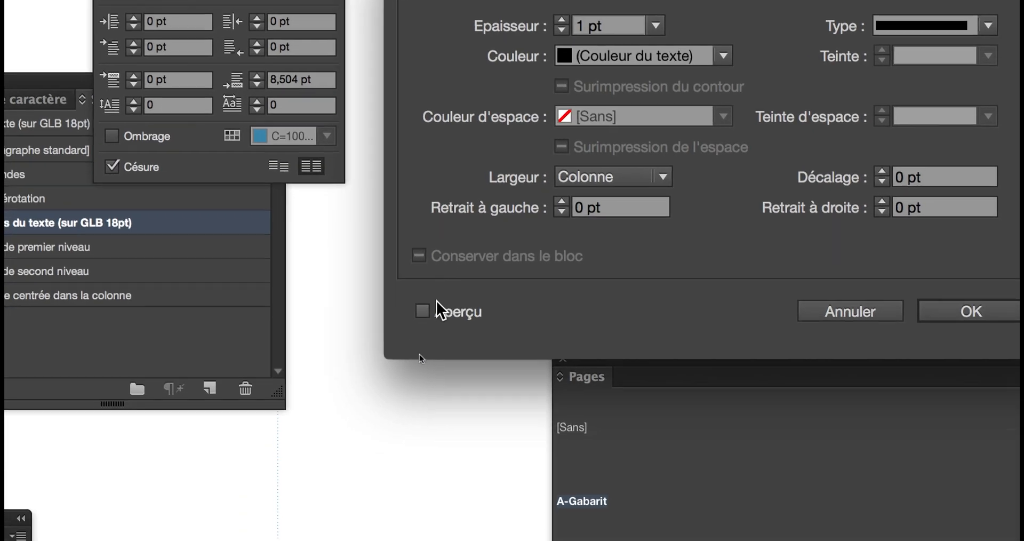
{"action": "left_click", "coordinate": [323, 514]}
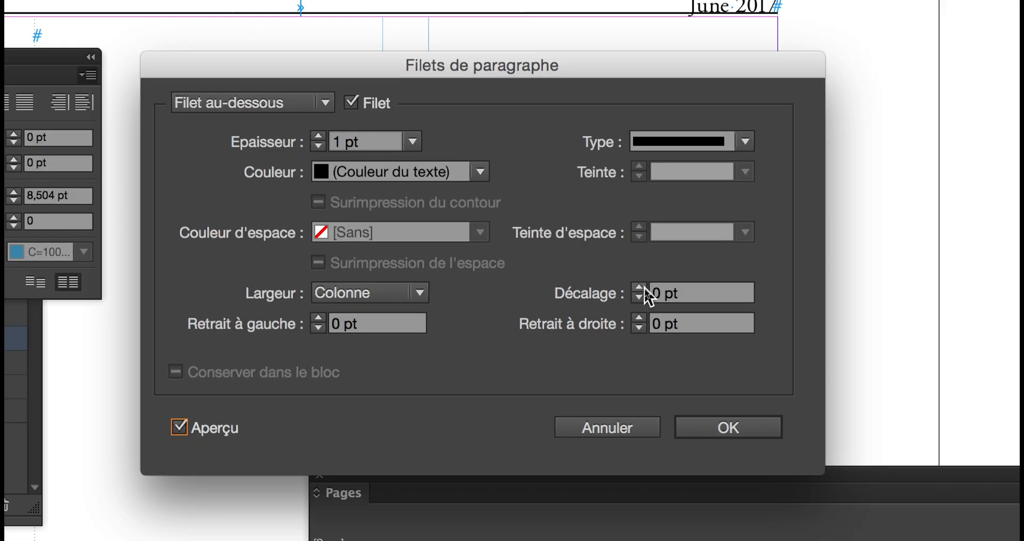
Set the offset (Décalage) of the header's rule below to 6 pt.
{"action": "left_click", "coordinate": [640, 288]}
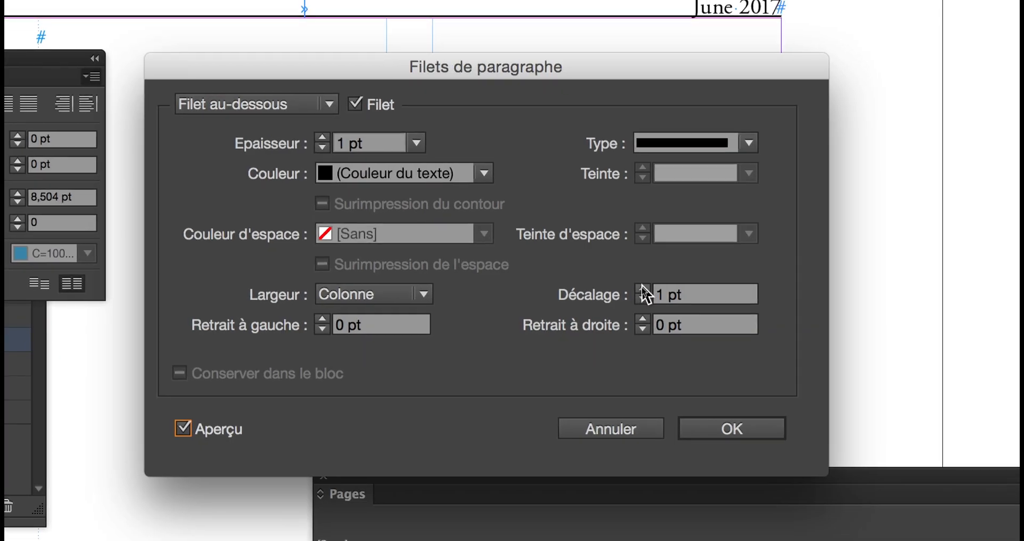
{"action": "left_click", "coordinate": [642, 288]}
{"action": "left_click", "coordinate": [642, 288]}
{"action": "left_click", "coordinate": [642, 288]}
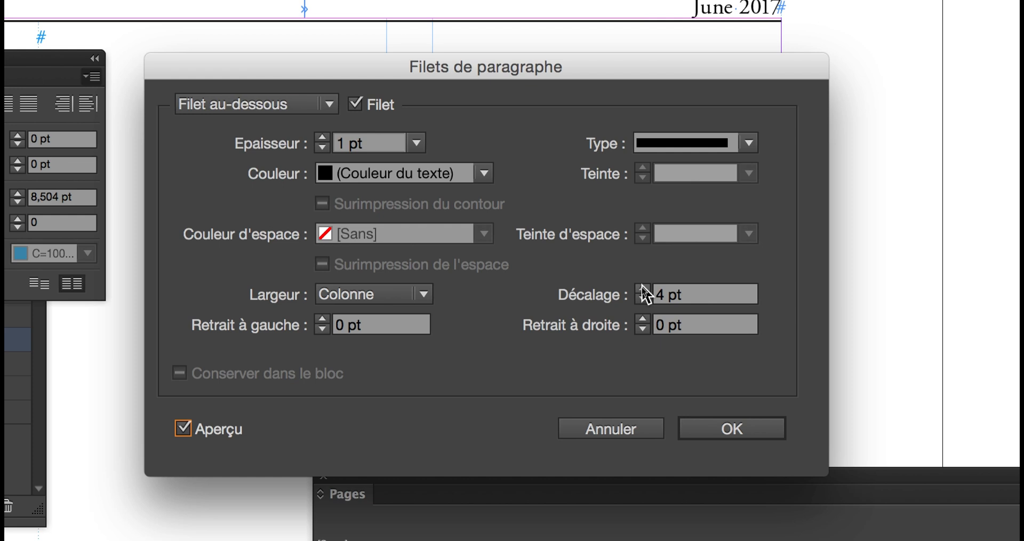
{"action": "left_click", "coordinate": [642, 288]}
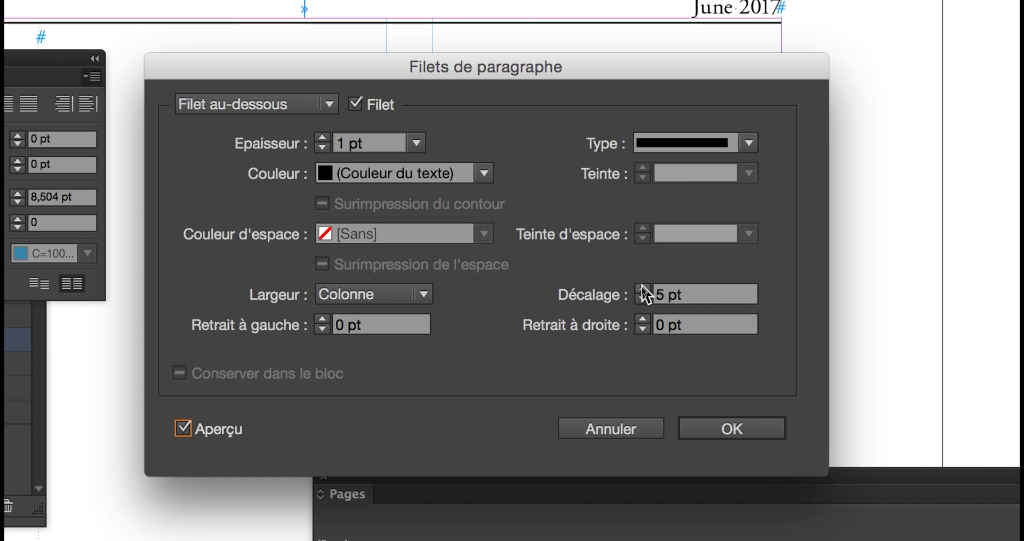
{"action": "left_click", "coordinate": [641, 287]}
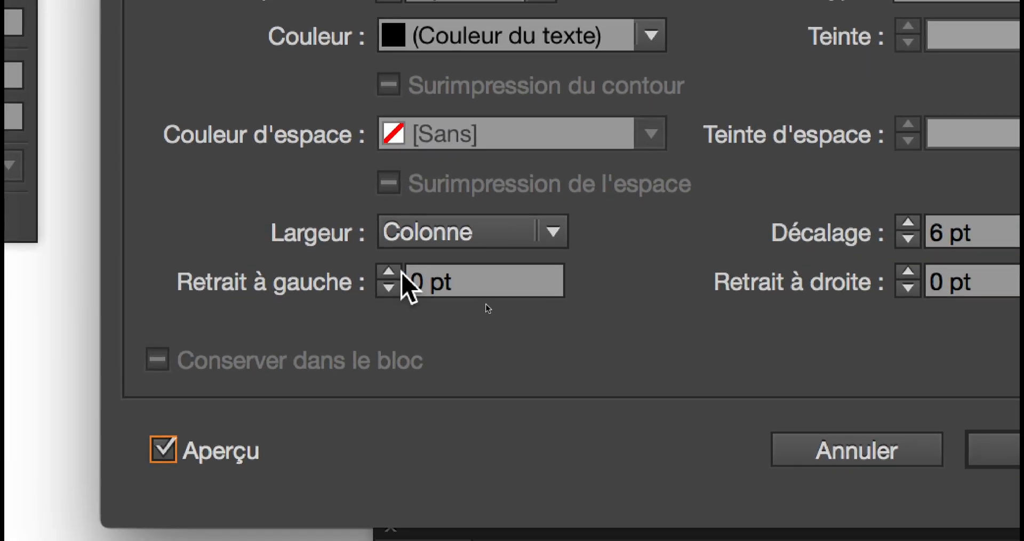
Set the left indent (Retrait à gauche) of the header's rule below to -6 pt.
{"action": "left_click", "coordinate": [398, 279]}
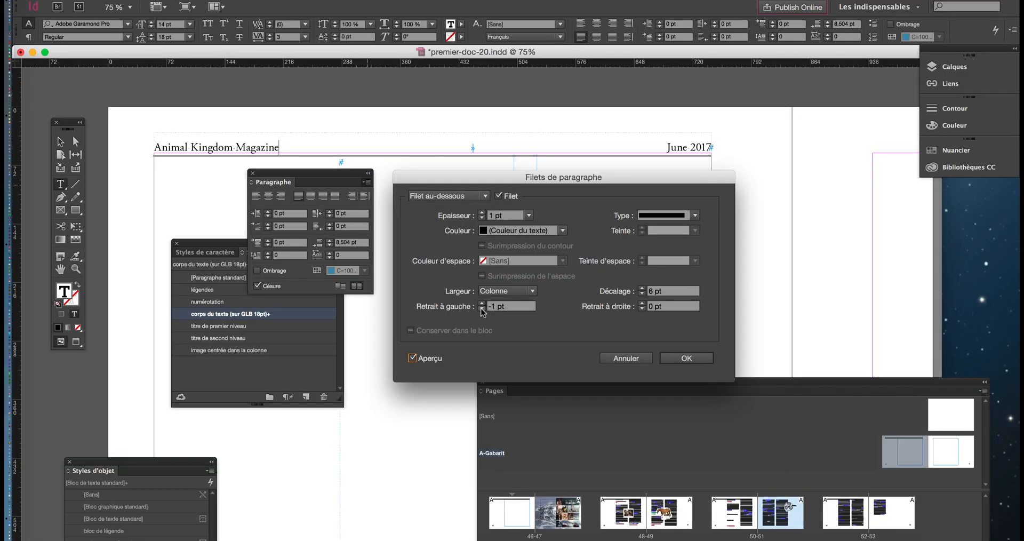
{"action": "left_click", "coordinate": [481, 308]}
{"action": "left_click", "coordinate": [482, 309]}
{"action": "left_click", "coordinate": [482, 309]}
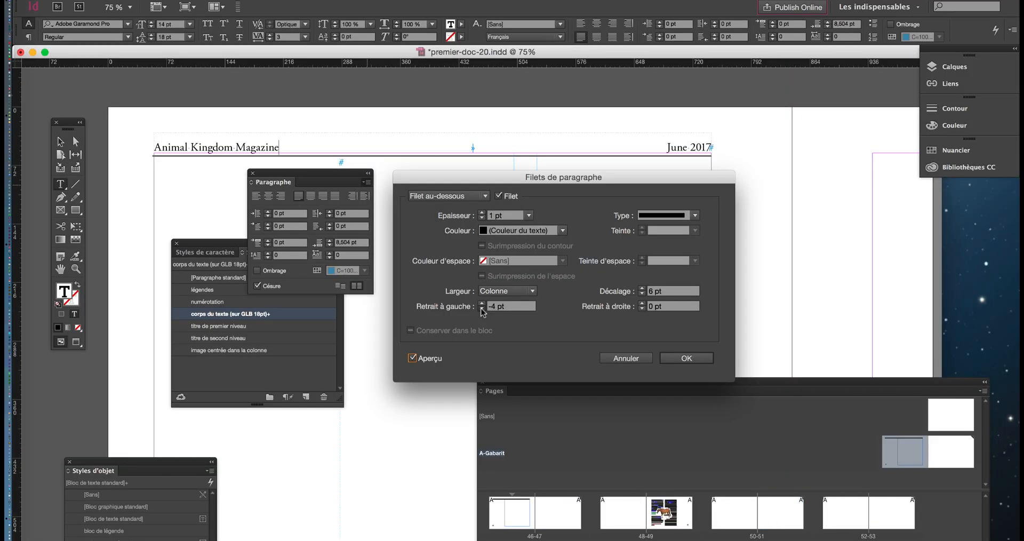
{"action": "left_click", "coordinate": [481, 309]}
{"action": "left_click", "coordinate": [481, 309]}
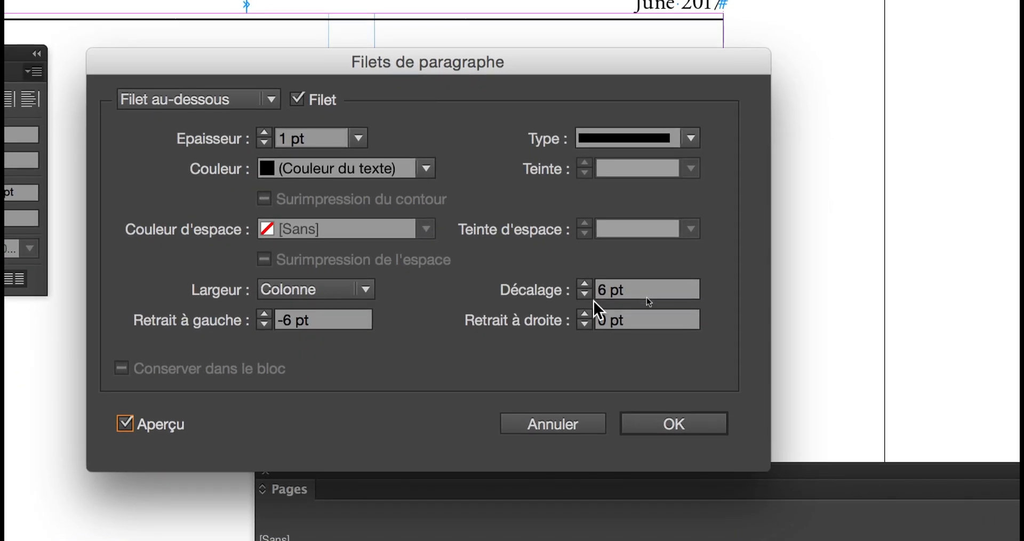
Set the right indent (Retrait à droite) of the header's rule to -6 pt and apply the paragraph rule settings.
{"action": "left_click", "coordinate": [589, 323]}
{"action": "left_click", "coordinate": [590, 322]}
{"action": "left_click", "coordinate": [592, 311]}
{"action": "left_click", "coordinate": [592, 311]}
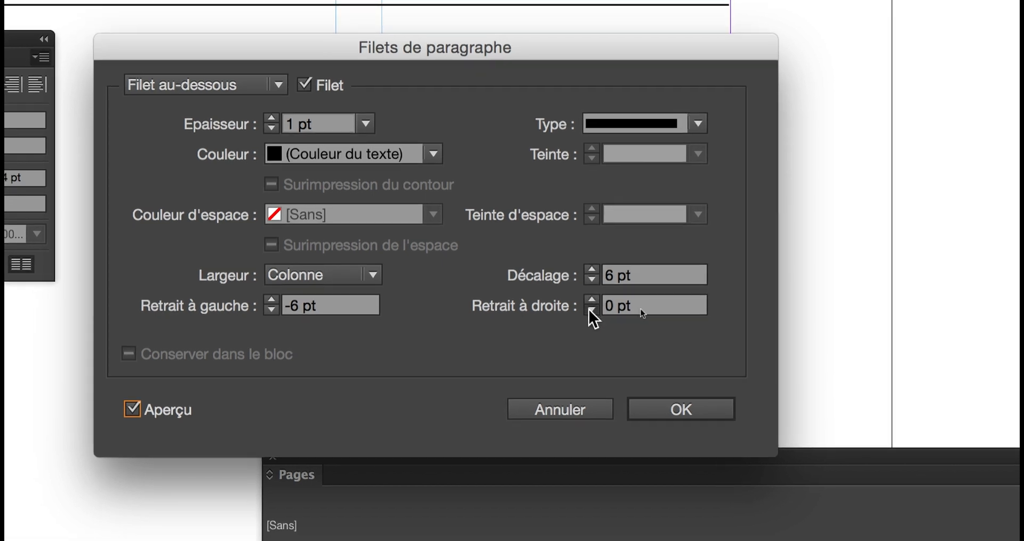
{"action": "left_click", "coordinate": [592, 311]}
{"action": "left_click", "coordinate": [593, 311]}
{"action": "left_click", "coordinate": [591, 310]}
{"action": "left_click", "coordinate": [591, 311]}
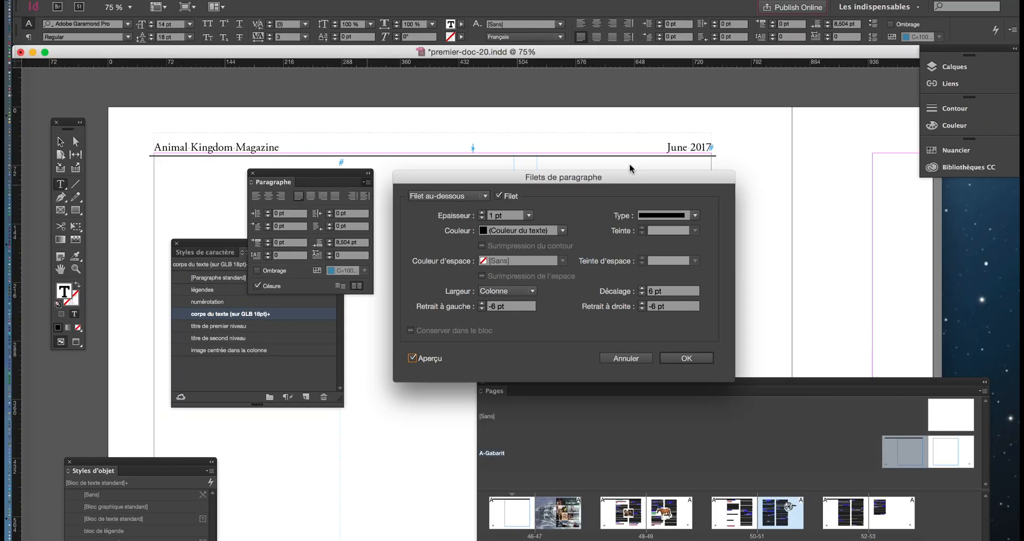
{"action": "left_click_drag", "start_coordinate": [526, 177], "coordinate": [607, 175]}
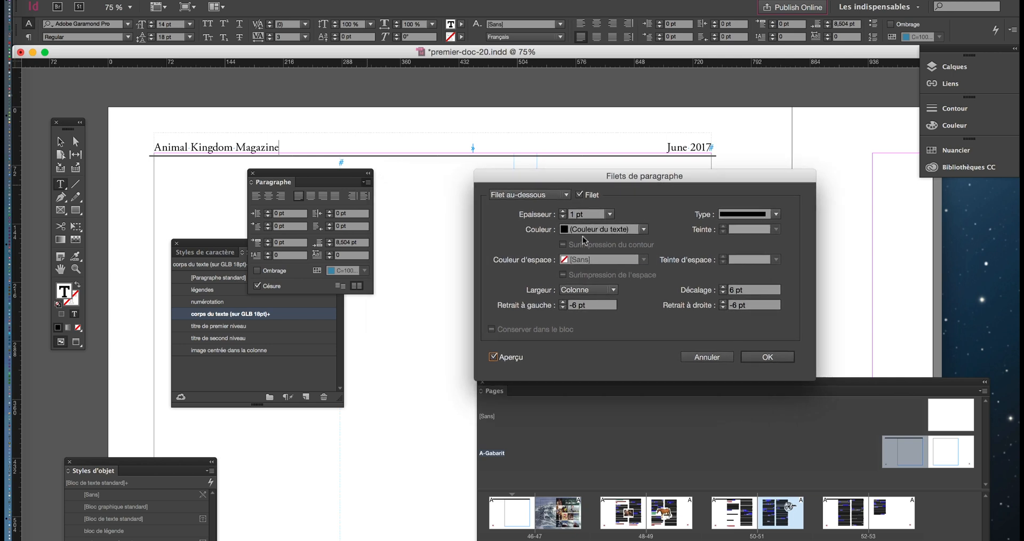
{"action": "left_click", "coordinate": [753, 358]}
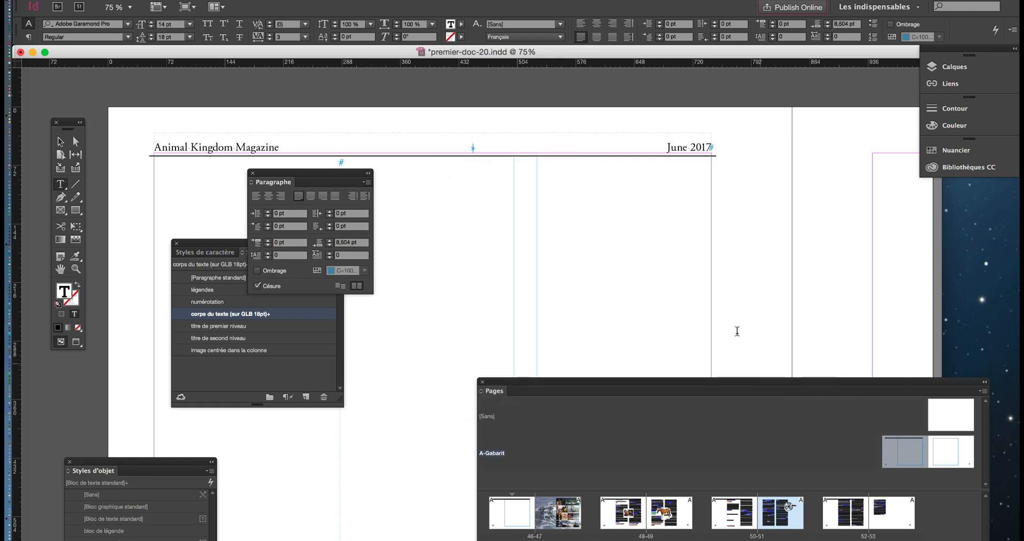
Set the thickness (Epaisseur) of the header's paragraph rule to 0,5 pt and apply the settings.
{"action": "left_click_drag", "start_coordinate": [288, 173], "coordinate": [686, 223]}
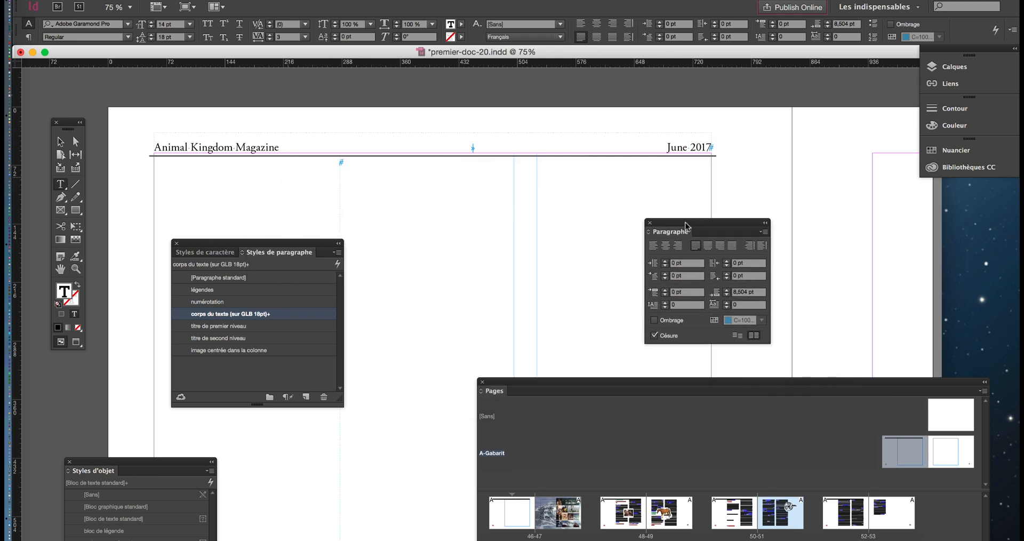
{"action": "left_click", "coordinate": [764, 231]}
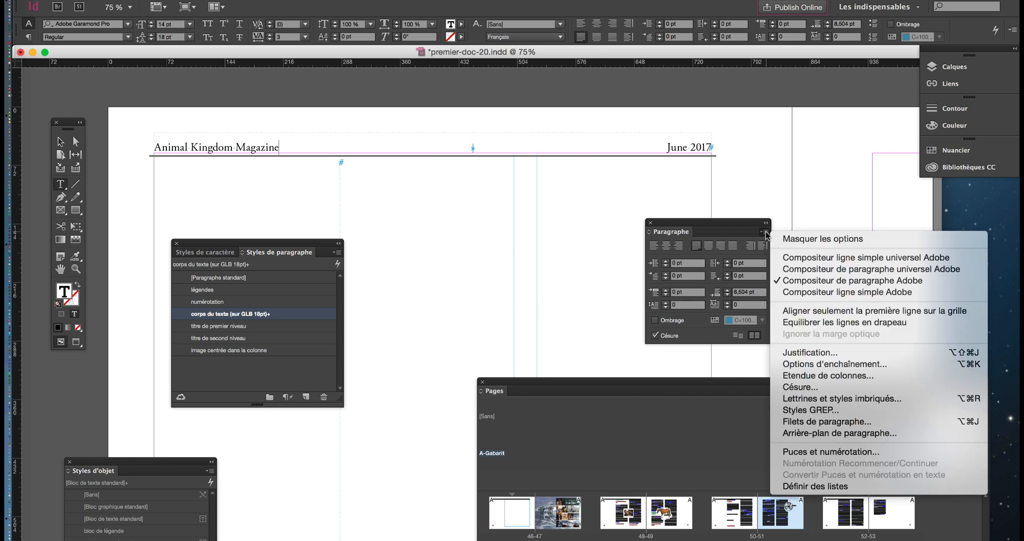
{"action": "left_click", "coordinate": [820, 422]}
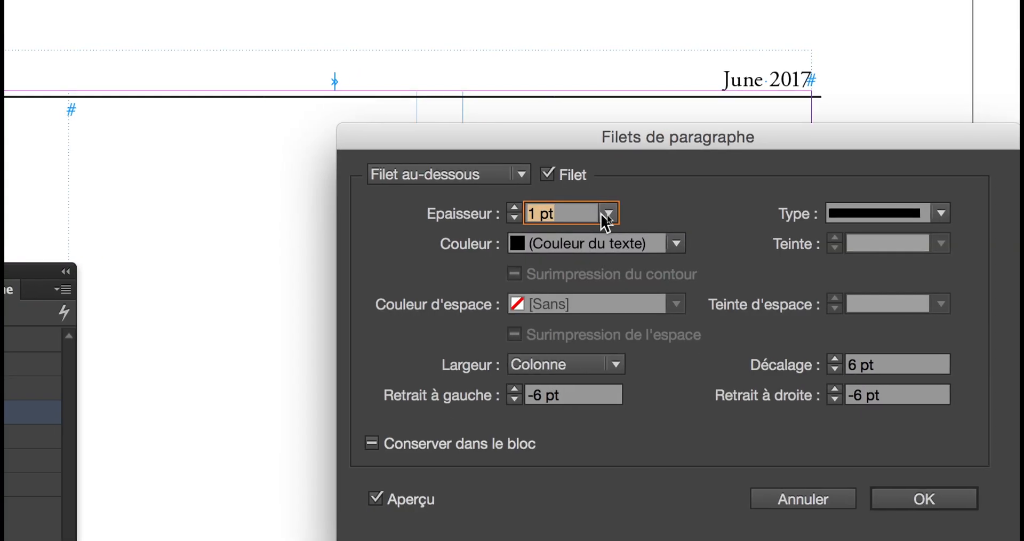
{"action": "left_click", "coordinate": [608, 214]}
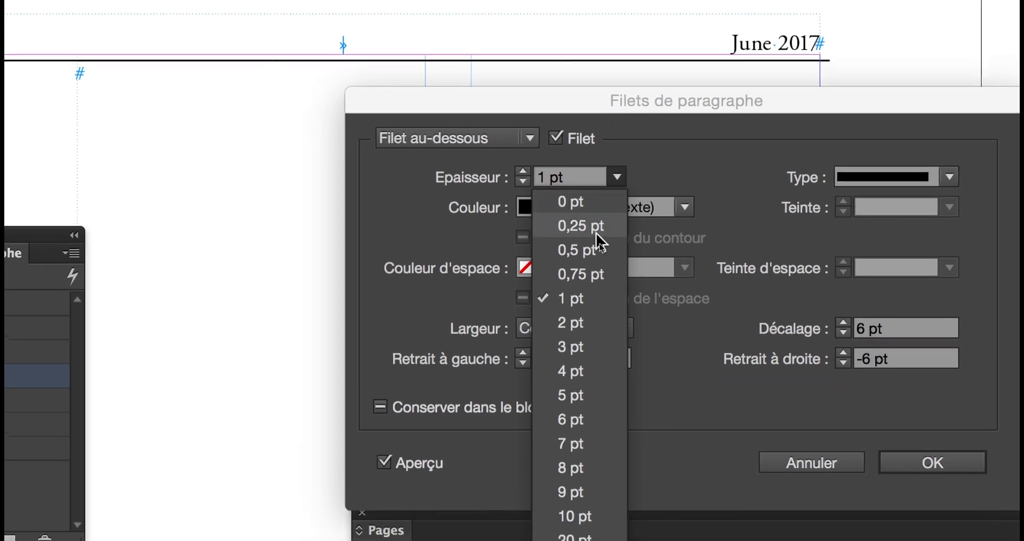
{"action": "left_click", "coordinate": [590, 285]}
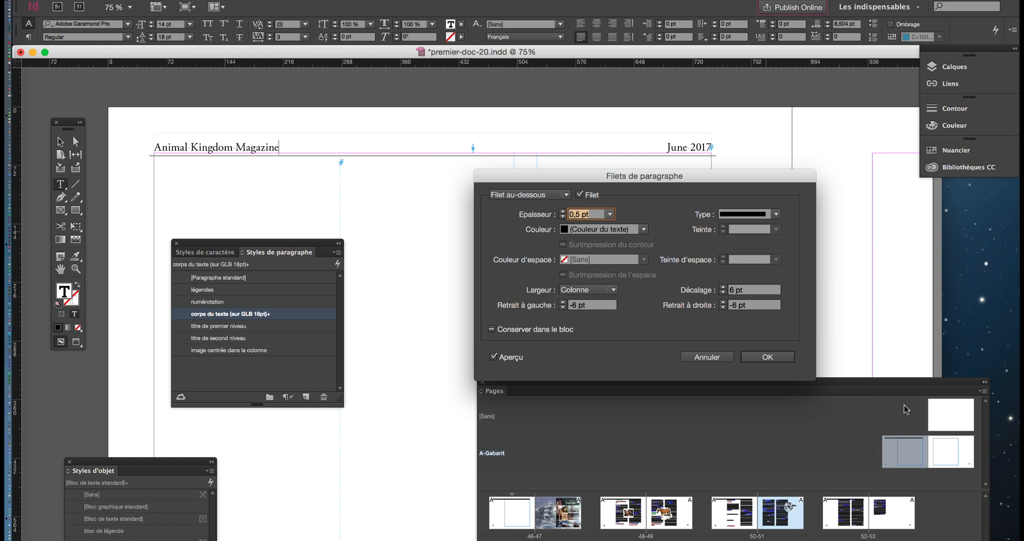
{"action": "left_click", "coordinate": [759, 359]}
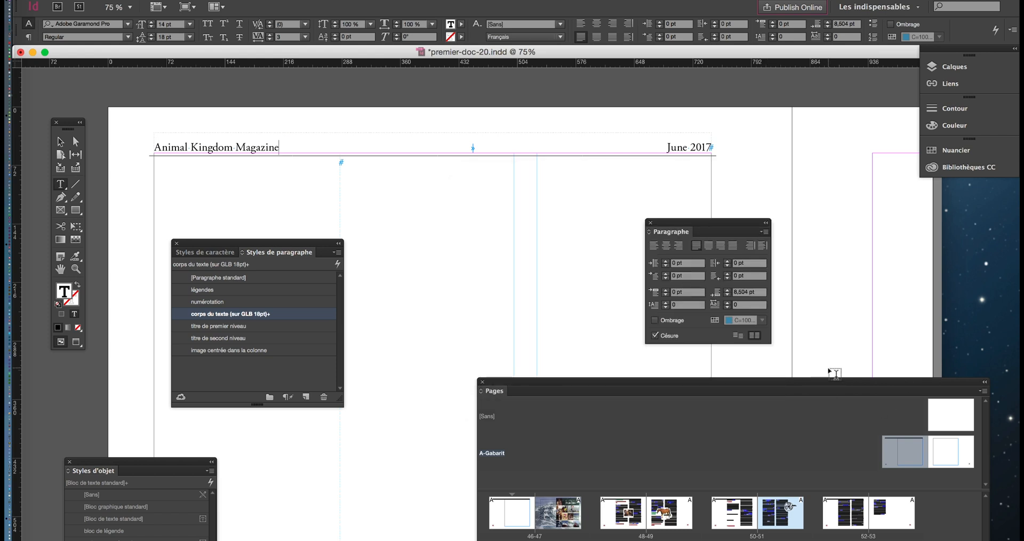
Switch to Firefox, rerun the Google search as "print stroke disappears too thin indesign" and examine the results on thin lines in print.
{"action": "mouse_move", "coordinate": [6, 405]}
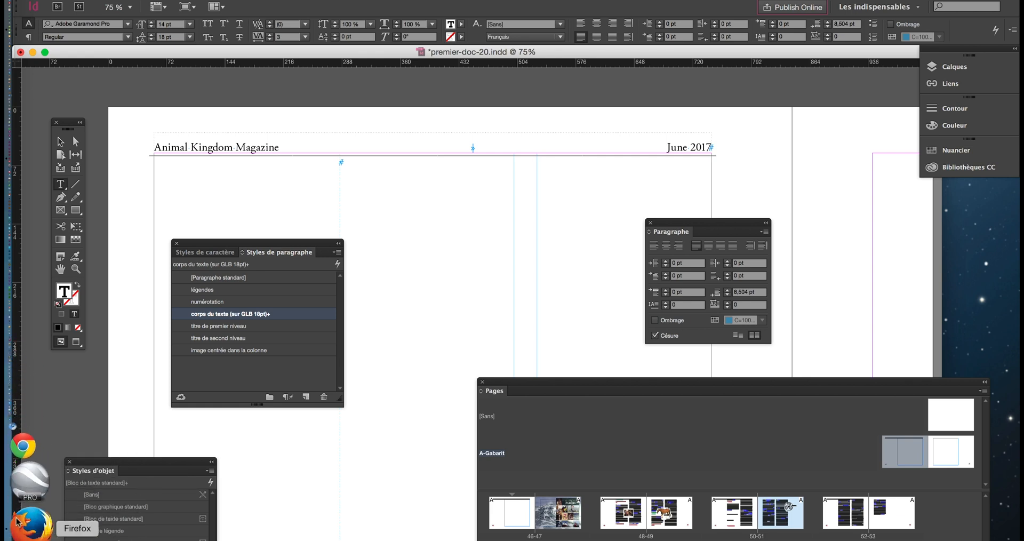
{"action": "left_click", "coordinate": [17, 522]}
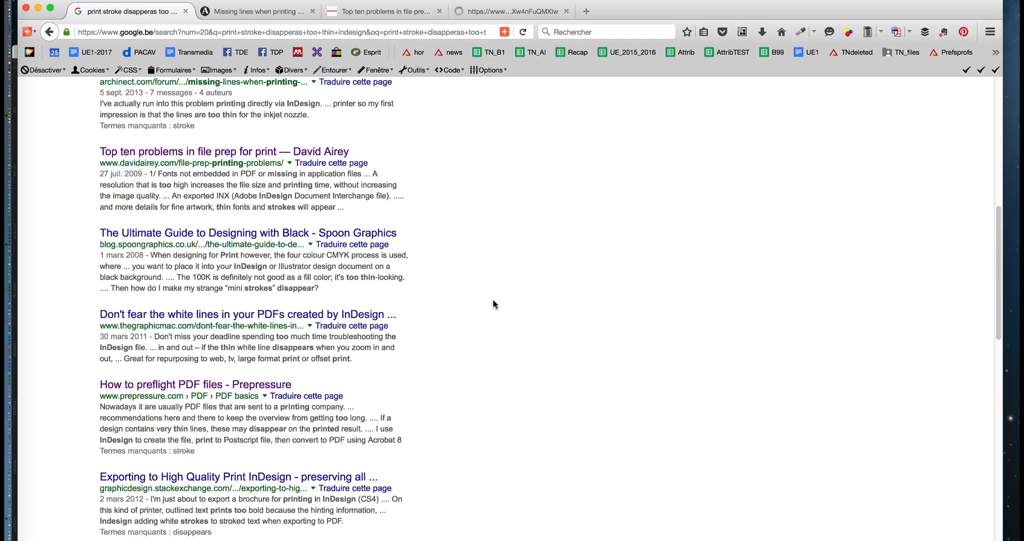
{"action": "scroll", "coordinate": [493, 304], "scroll_direction": "up", "scroll_amount": 15}
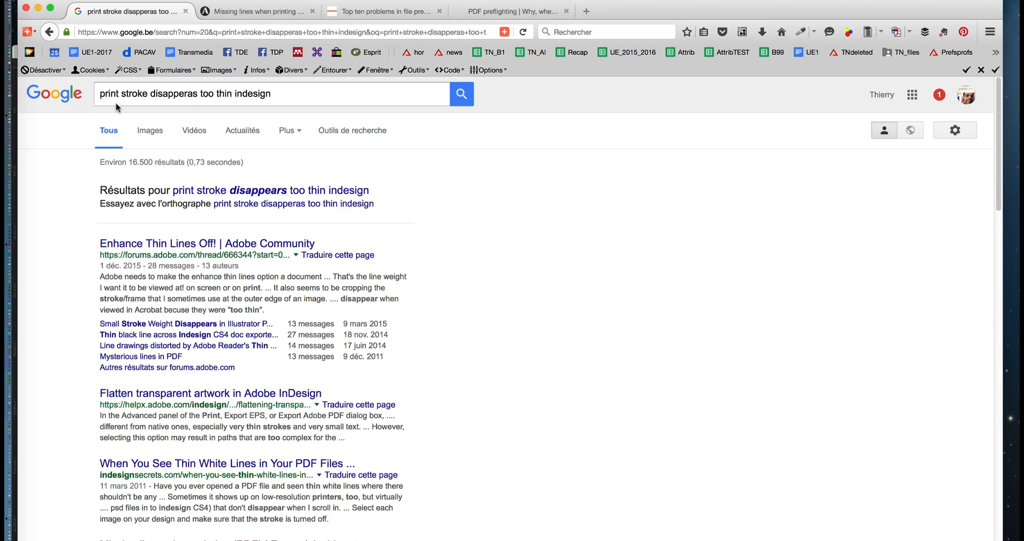
{"action": "left_click", "coordinate": [266, 192]}
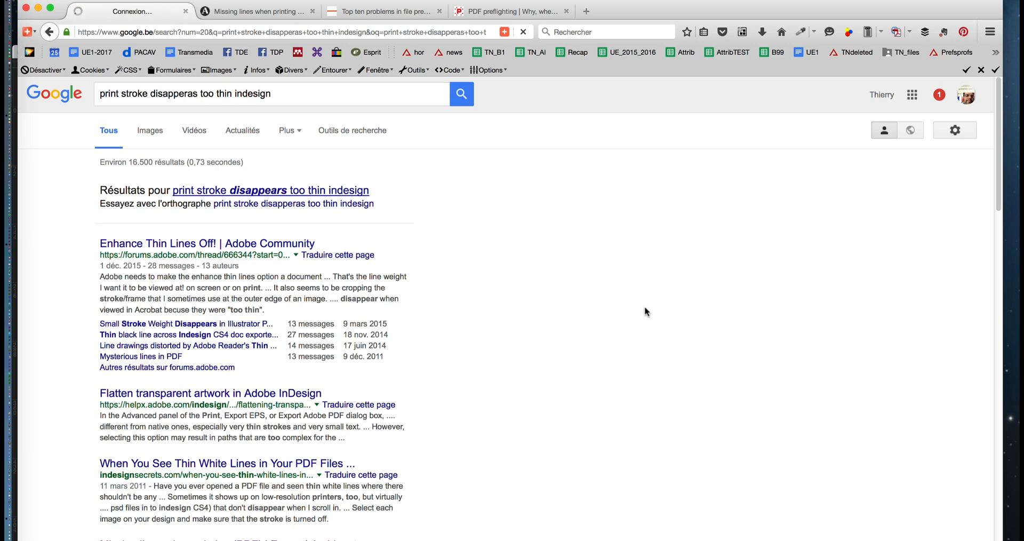
{"action": "scroll", "coordinate": [691, 342], "scroll_direction": "down", "scroll_amount": 5}
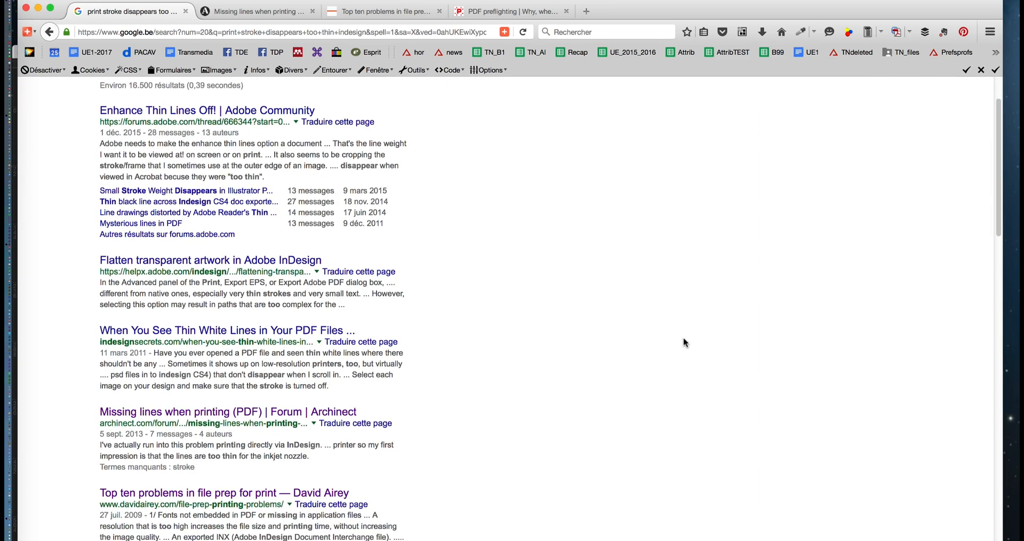
{"action": "scroll", "coordinate": [686, 342], "scroll_direction": "down", "scroll_amount": 9}
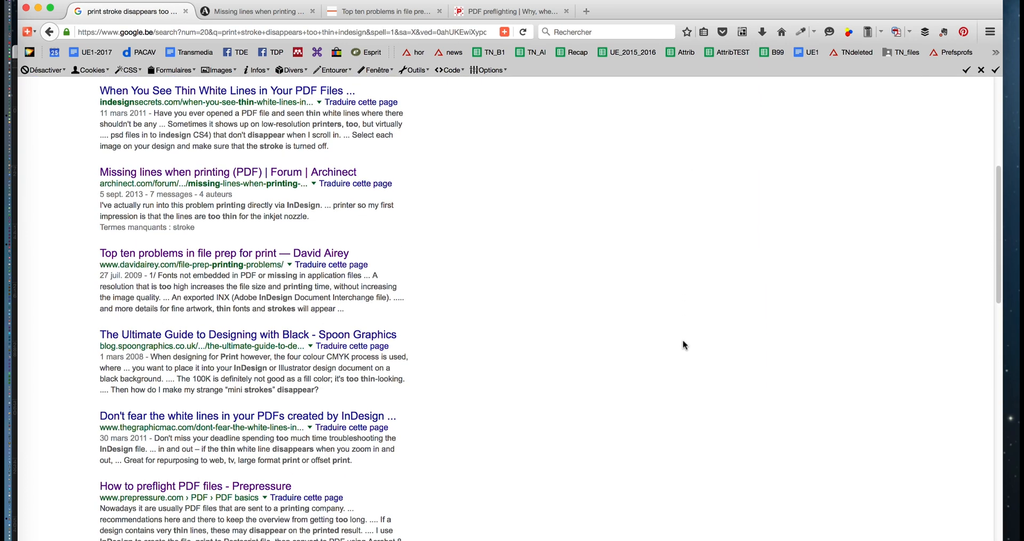
{"action": "scroll", "coordinate": [683, 344], "scroll_direction": "down", "scroll_amount": 6}
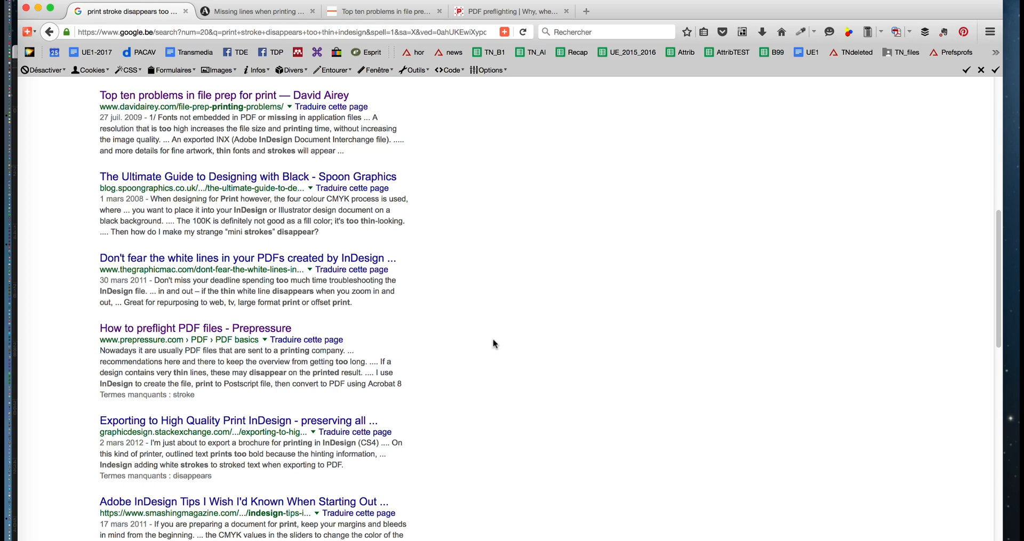
Search Google for "pit stop" in a new browser tab.
{"action": "left_click", "coordinate": [586, 12]}
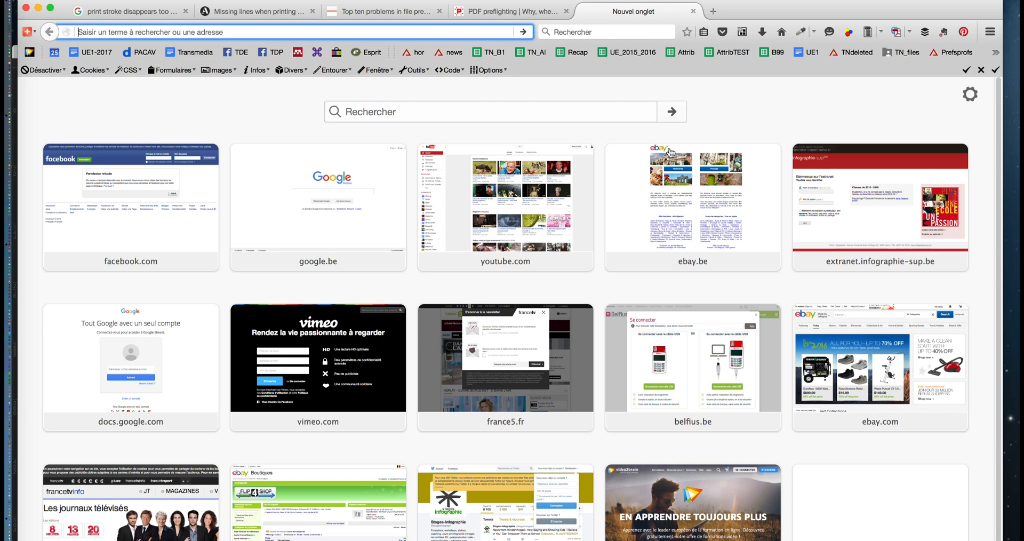
{"action": "left_click", "coordinate": [403, 111]}
{"action": "type", "text": "p"}
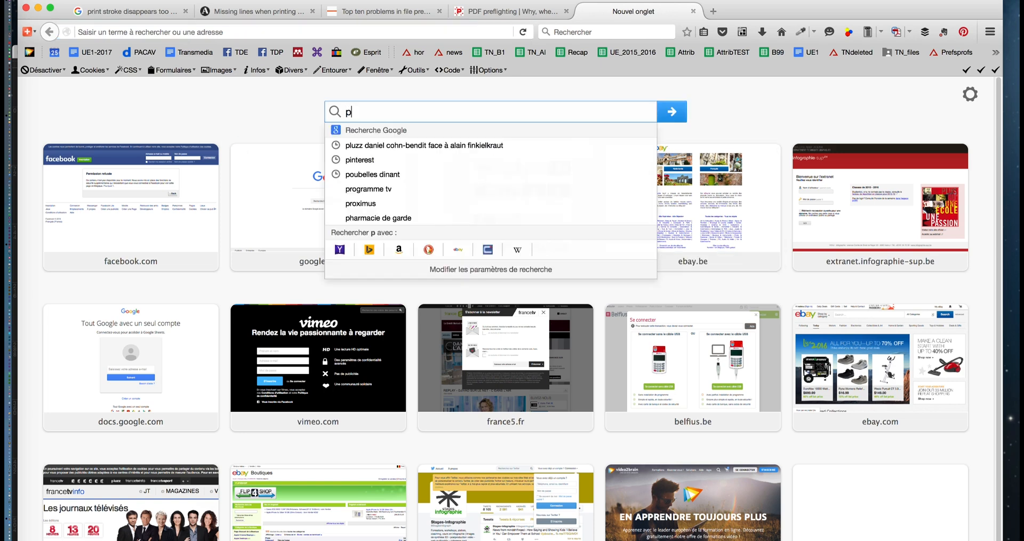
{"action": "type", "text": "it stop"}
{"action": "key", "text": "Return"}
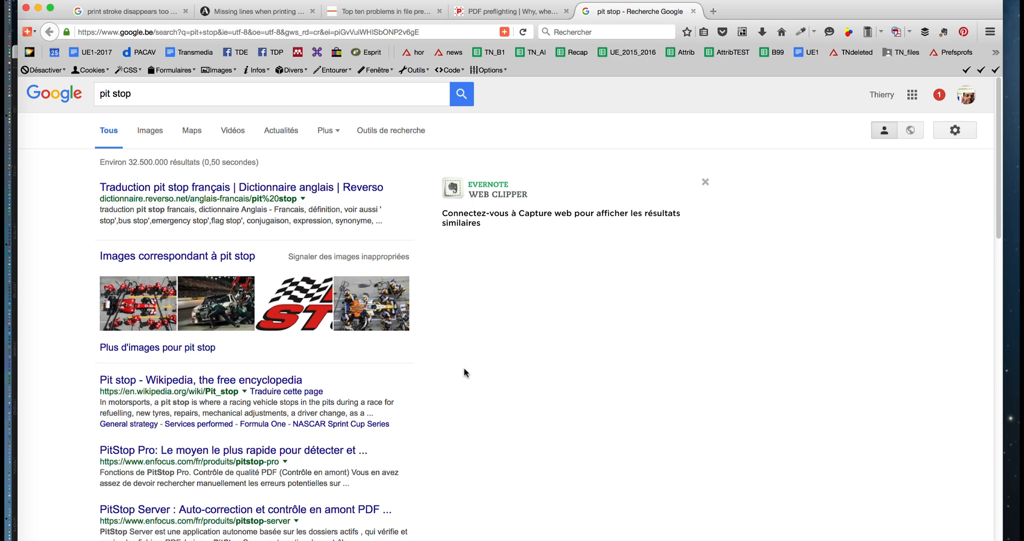
Refine the Google search to "pit stop print".
{"action": "left_click", "coordinate": [224, 95]}
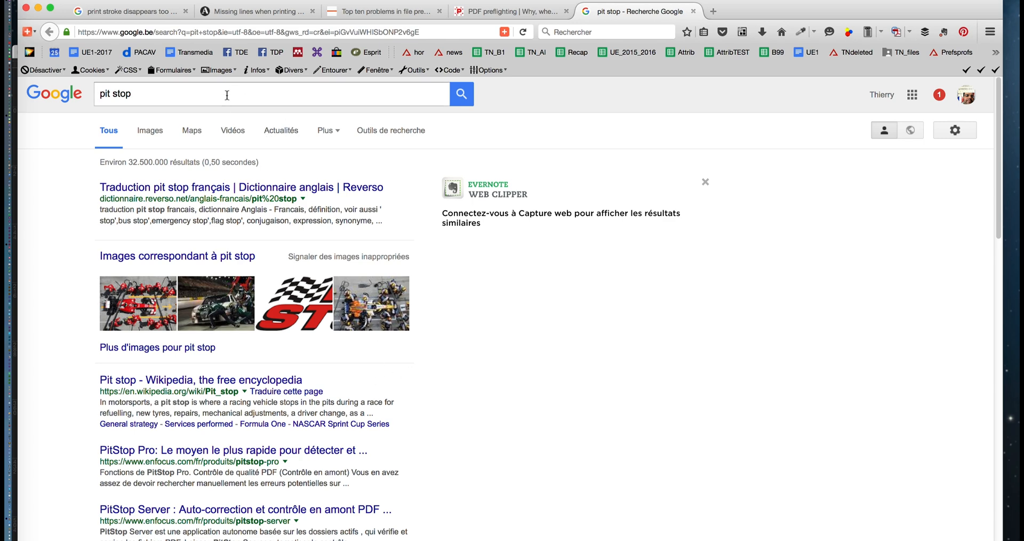
{"action": "type", "text": "print"}
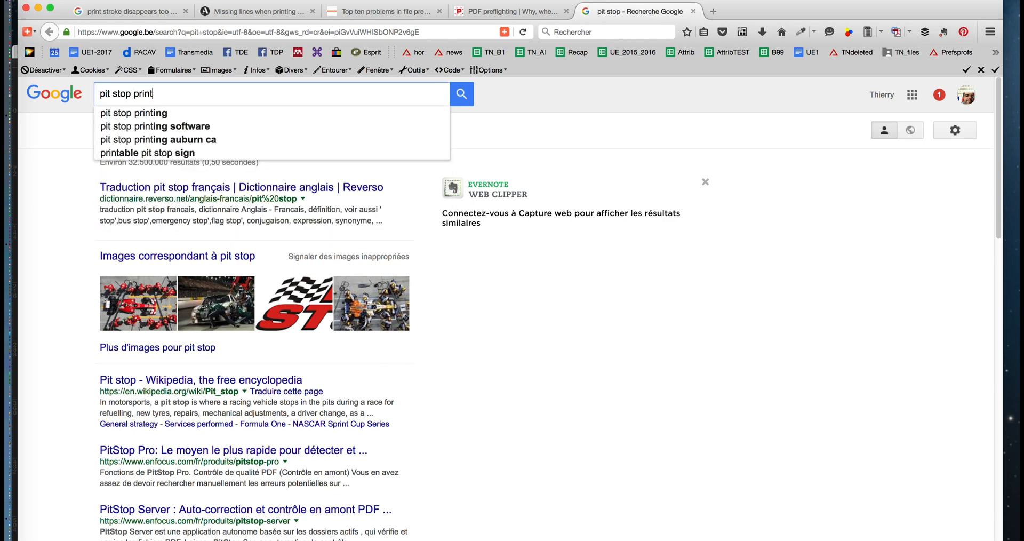
{"action": "key", "text": "Return"}
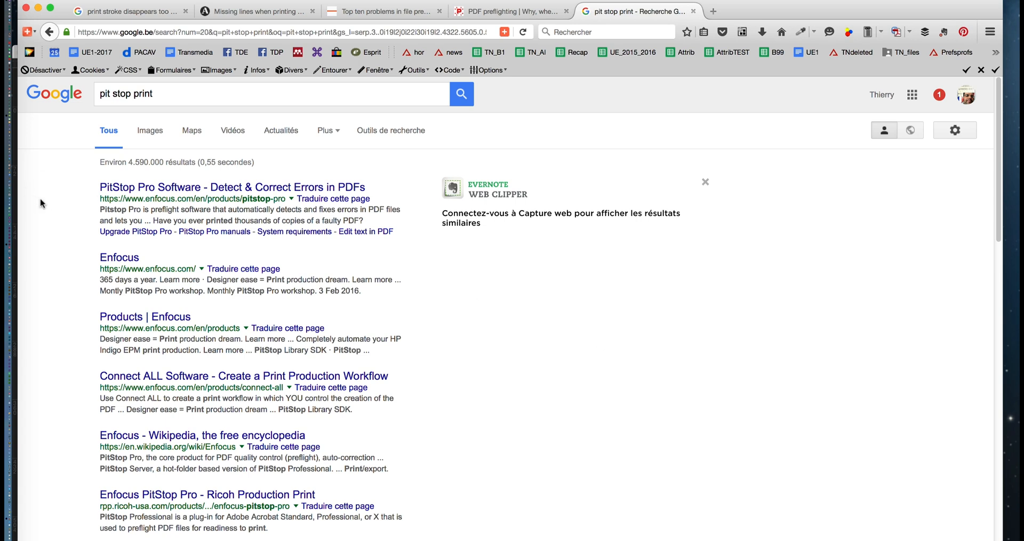
Open the Enfocus PitStop Pro product page from the results and examine its features and customer references.
{"action": "left_click", "coordinate": [140, 189]}
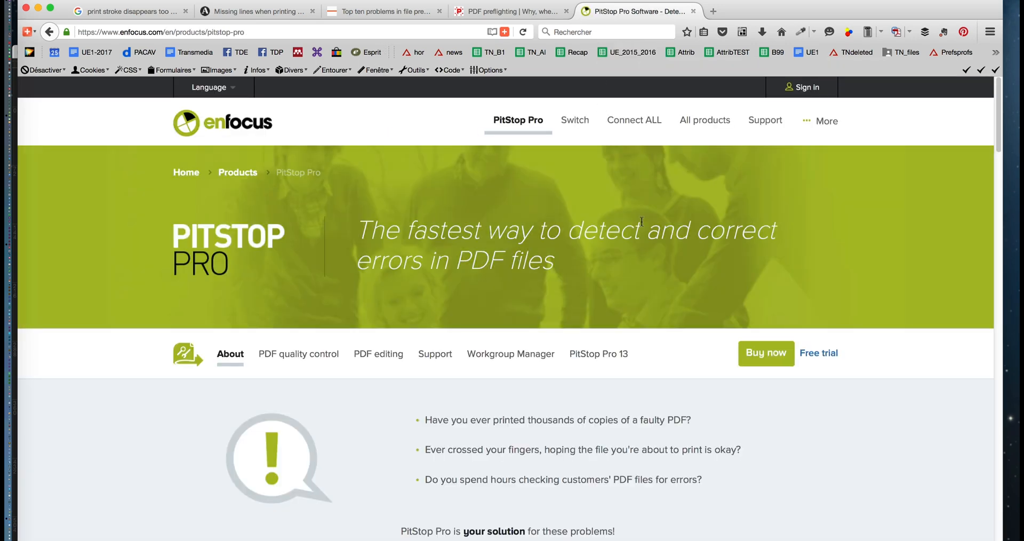
{"action": "scroll", "coordinate": [641, 221], "scroll_direction": "down", "scroll_amount": 3}
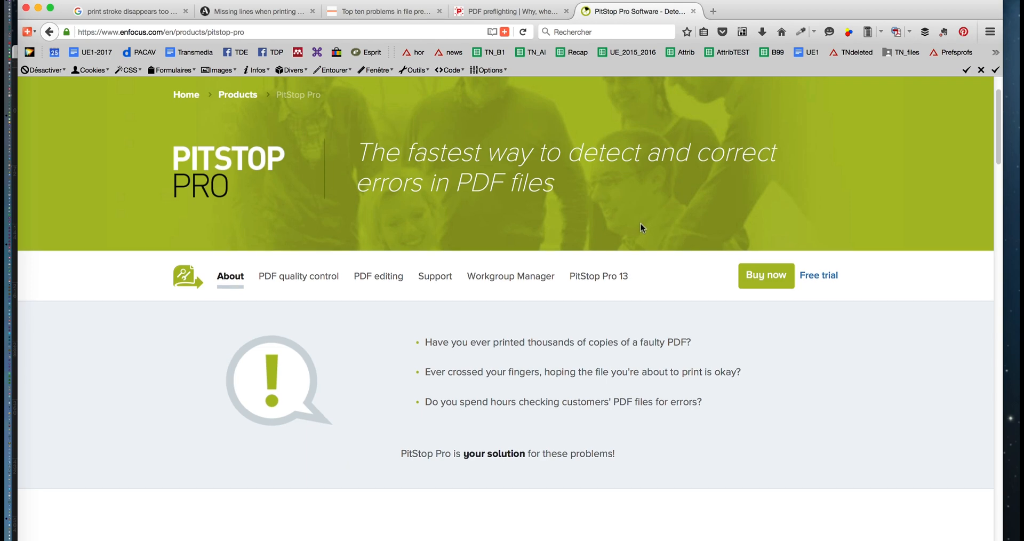
{"action": "scroll", "coordinate": [641, 226], "scroll_direction": "down", "scroll_amount": 6}
{"action": "scroll", "coordinate": [638, 228], "scroll_direction": "down", "scroll_amount": 10}
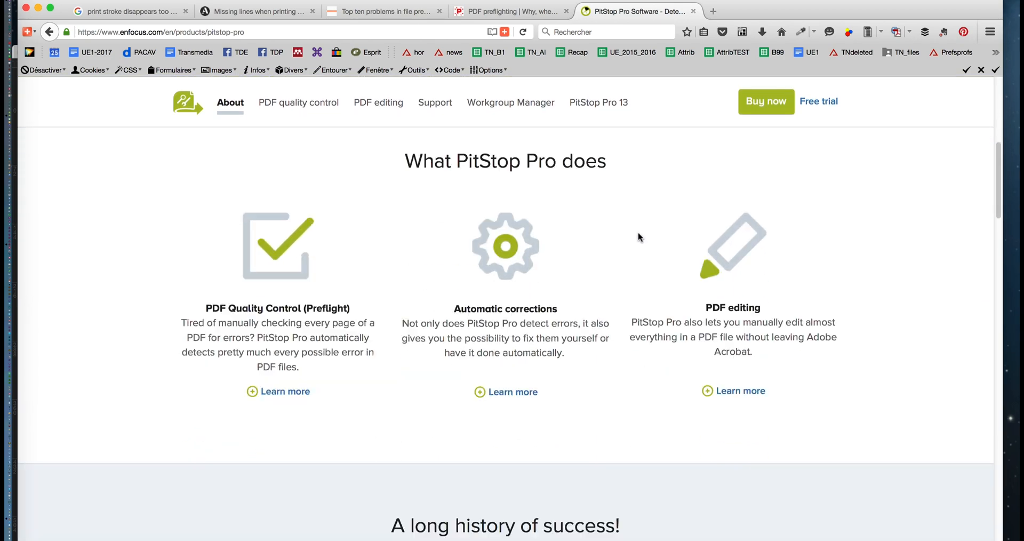
{"action": "scroll", "coordinate": [637, 240], "scroll_direction": "down", "scroll_amount": 10}
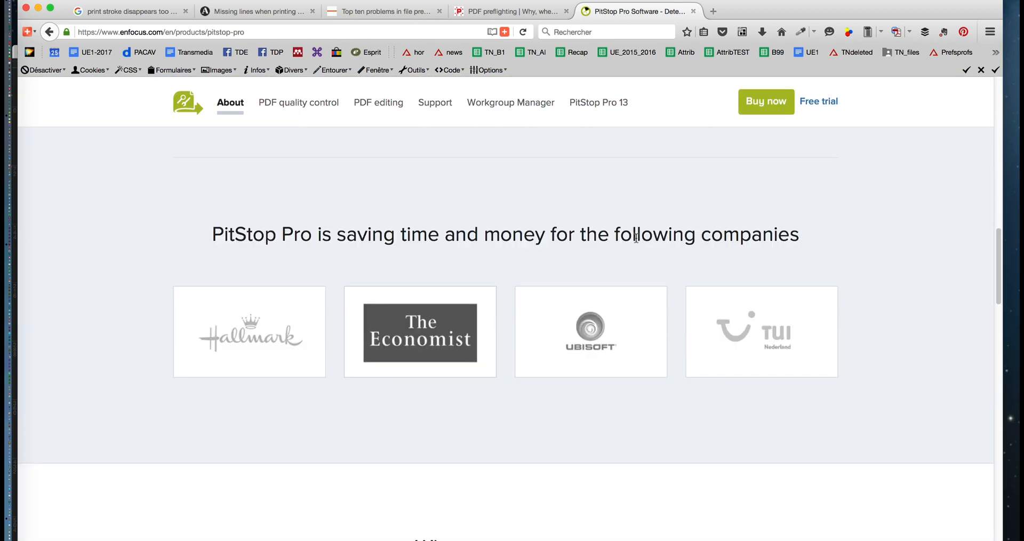
{"action": "scroll", "coordinate": [635, 241], "scroll_direction": "up", "scroll_amount": 20}
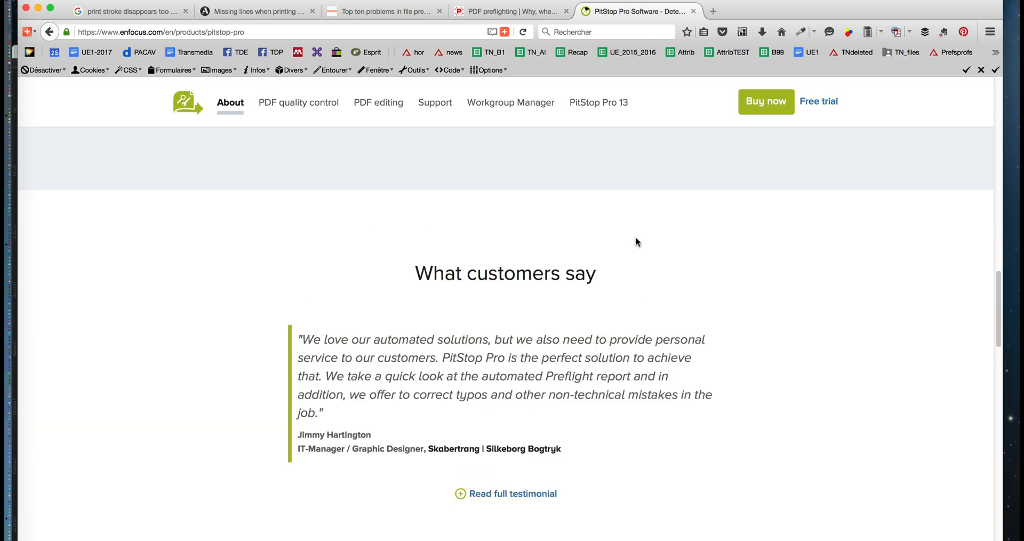
Examine the PitStop Pro subscription and licence pricing, and close that browser tab.
{"action": "left_click", "coordinate": [770, 356]}
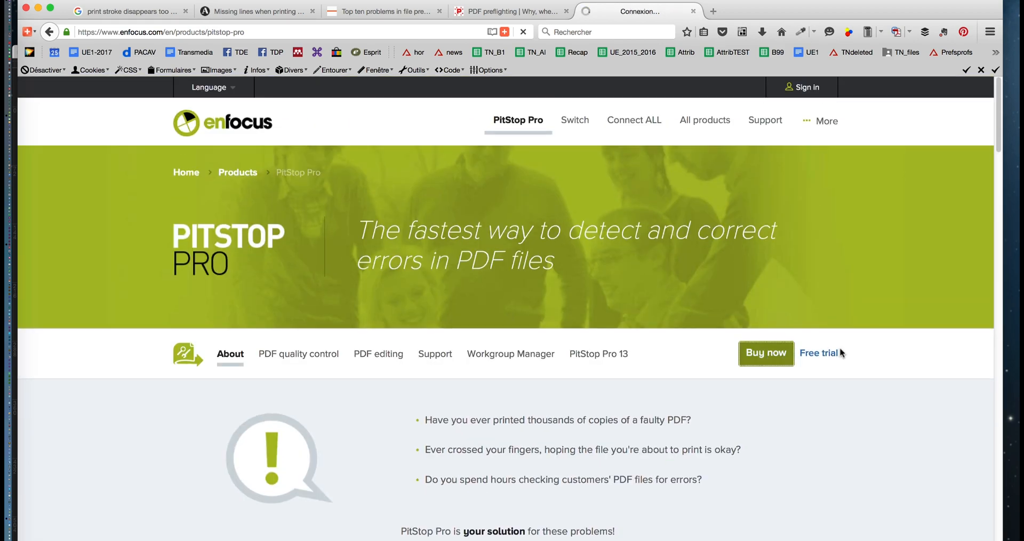
{"action": "scroll", "coordinate": [841, 347], "scroll_direction": "down", "scroll_amount": 5}
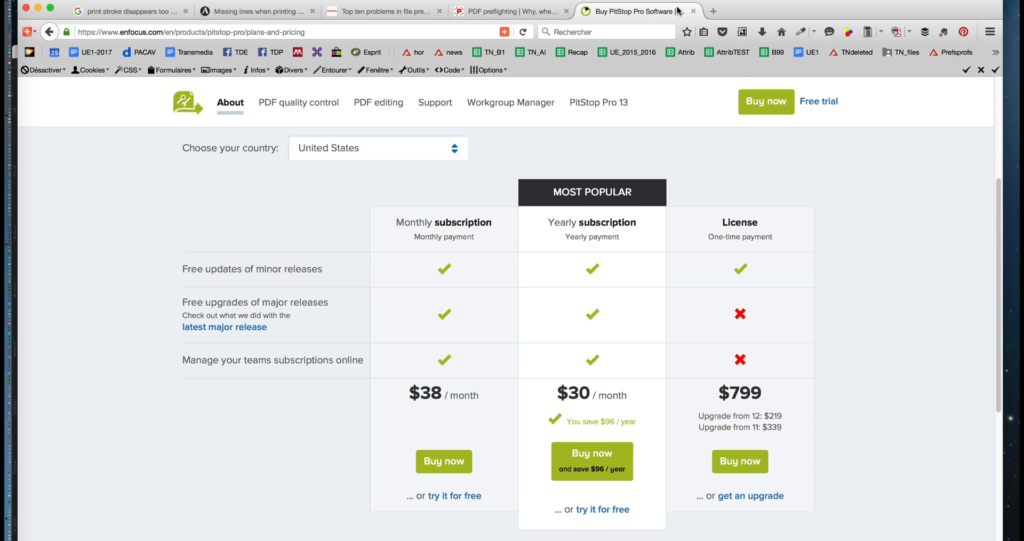
{"action": "left_click", "coordinate": [693, 11]}
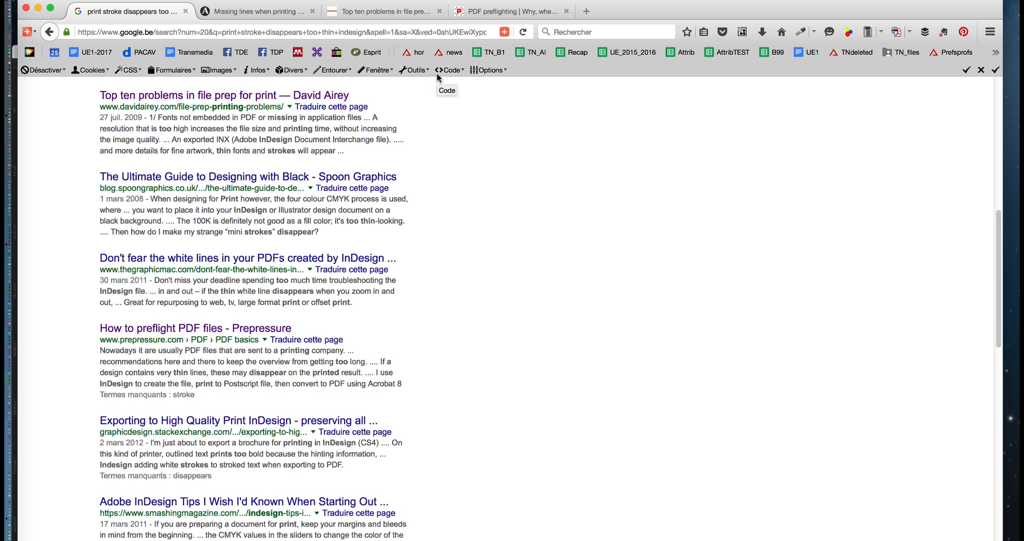
Review the open articles on PDF preflighting, print file problems and missing lines, close the browser window and return to InDesign.
{"action": "left_click", "coordinate": [495, 15]}
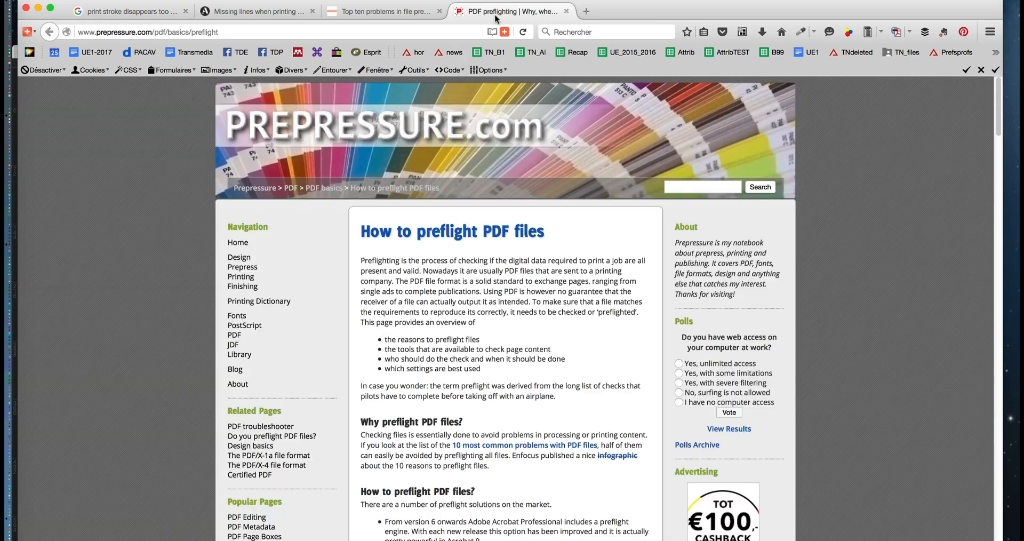
{"action": "left_click", "coordinate": [402, 15]}
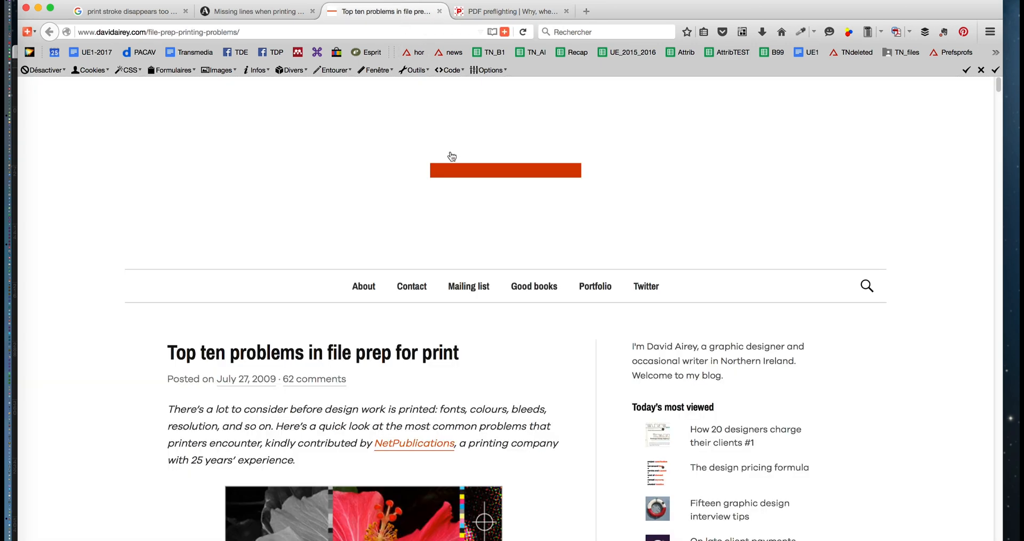
{"action": "scroll", "coordinate": [449, 157], "scroll_direction": "down", "scroll_amount": 5}
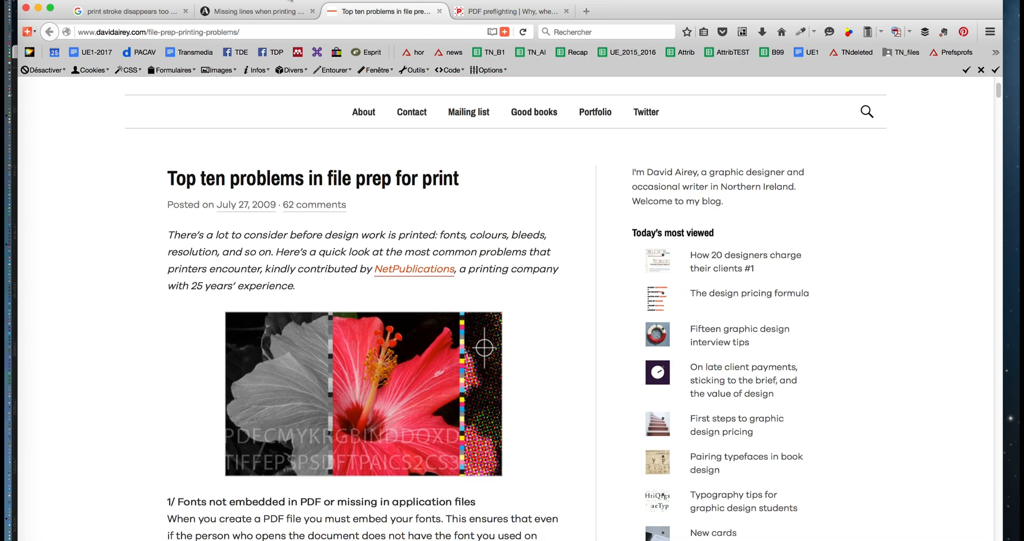
{"action": "left_click", "coordinate": [260, 14]}
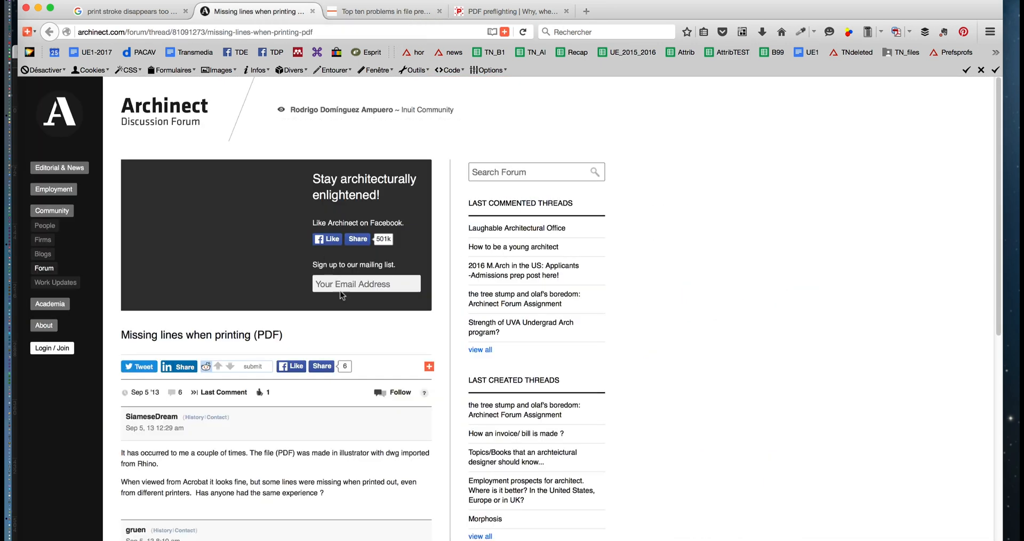
{"action": "key", "text": "ctrl+Tab"}
{"action": "scroll", "coordinate": [341, 293], "scroll_direction": "down", "scroll_amount": 5}
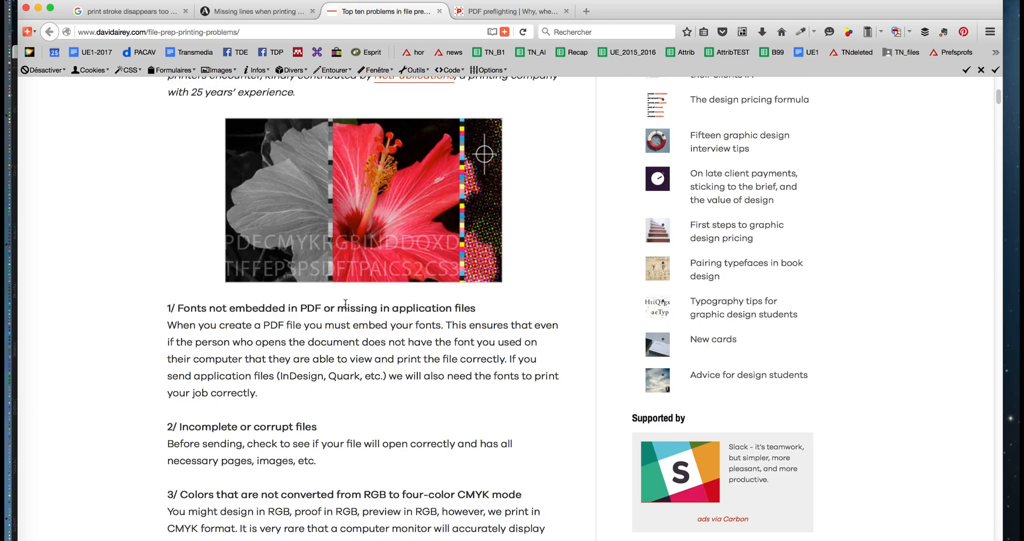
{"action": "scroll", "coordinate": [345, 302], "scroll_direction": "down", "scroll_amount": 20}
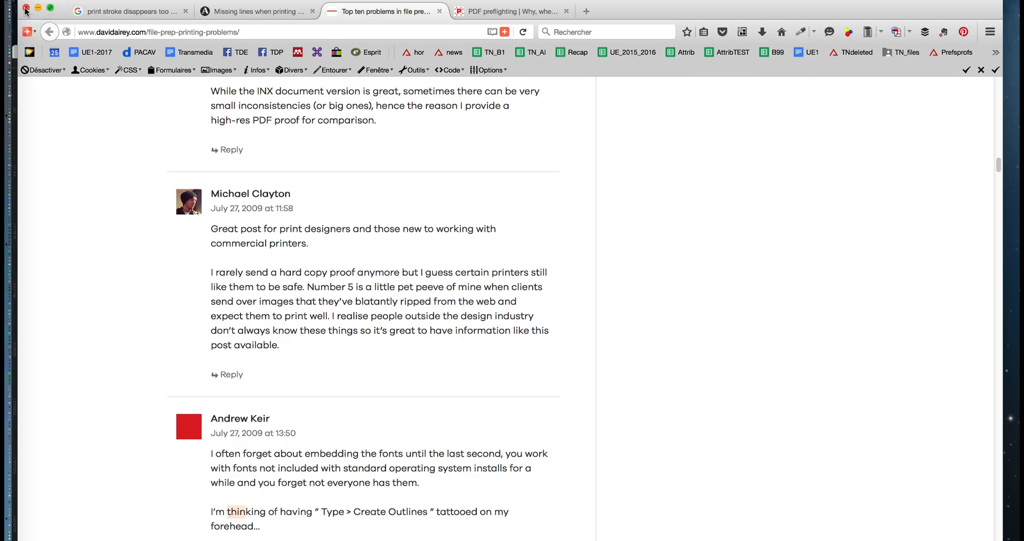
{"action": "left_click", "coordinate": [25, 10]}
{"action": "left_click", "coordinate": [368, 51]}
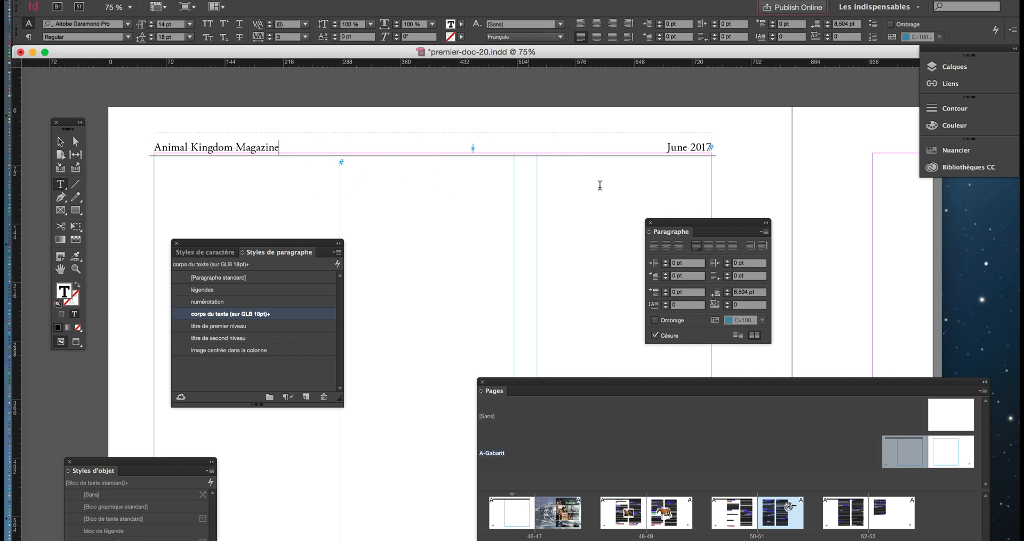
Review the settings of the rule below the header paragraph and close them without changing anything.
{"action": "left_click", "coordinate": [764, 232]}
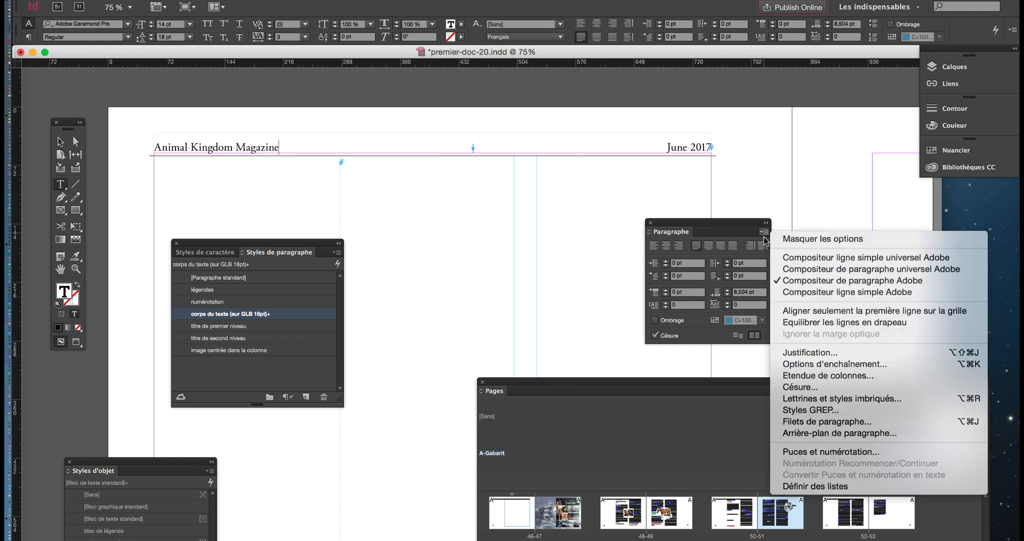
{"action": "left_click", "coordinate": [808, 421]}
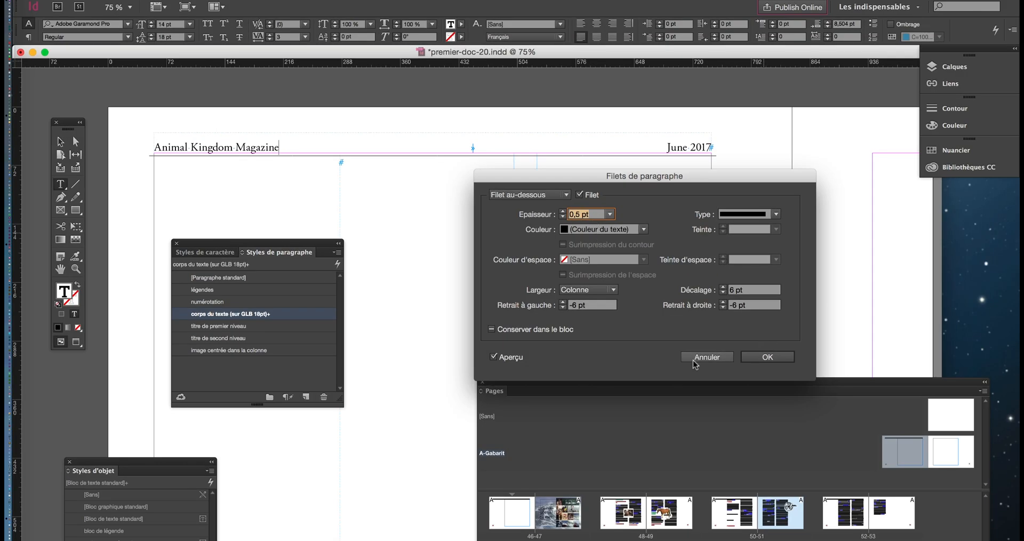
{"action": "left_click", "coordinate": [818, 498]}
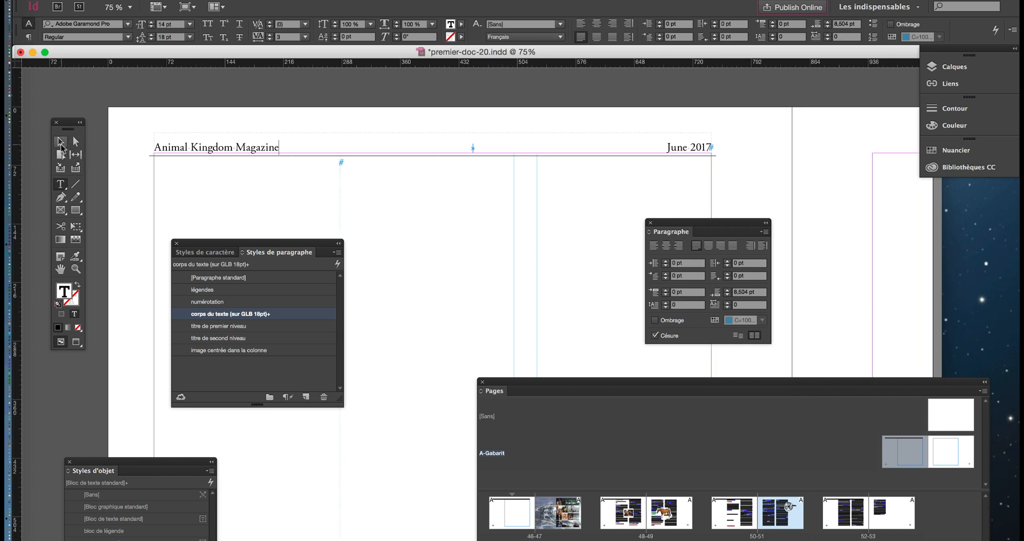
Select the header's text frame as an object and display the character formatting settings beside it.
{"action": "triple_click", "coordinate": [224, 147]}
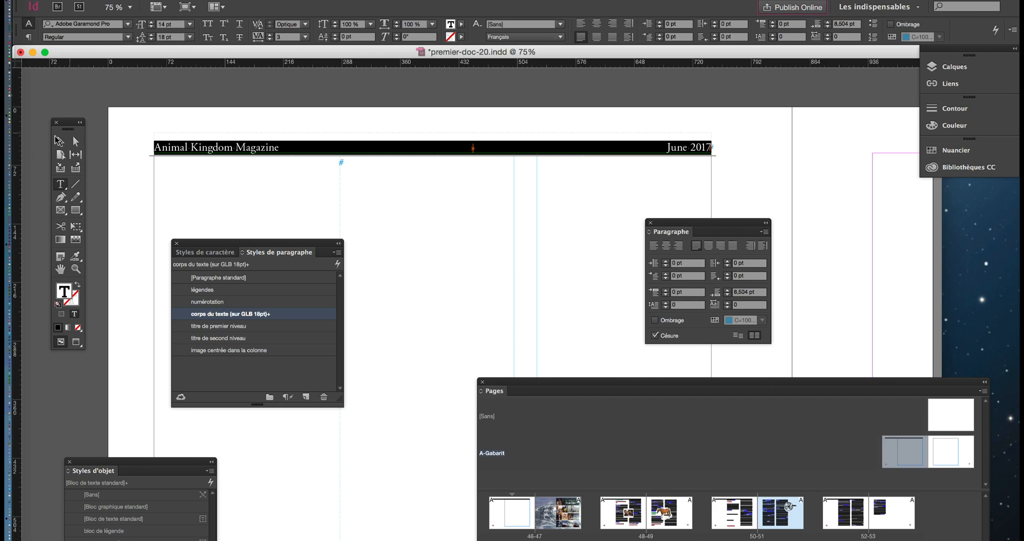
{"action": "left_click", "coordinate": [56, 140]}
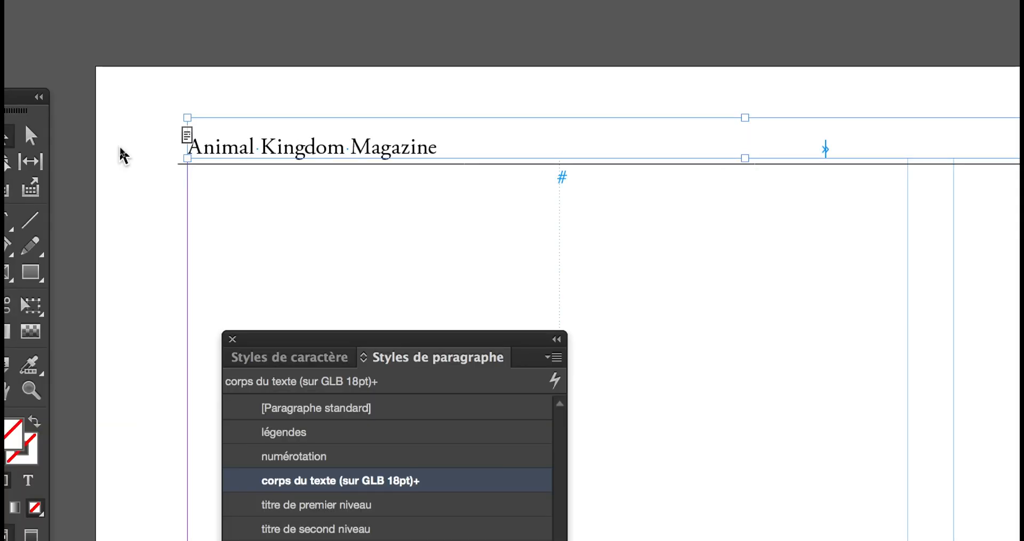
{"action": "left_click", "coordinate": [121, 147]}
{"action": "left_click", "coordinate": [166, 147]}
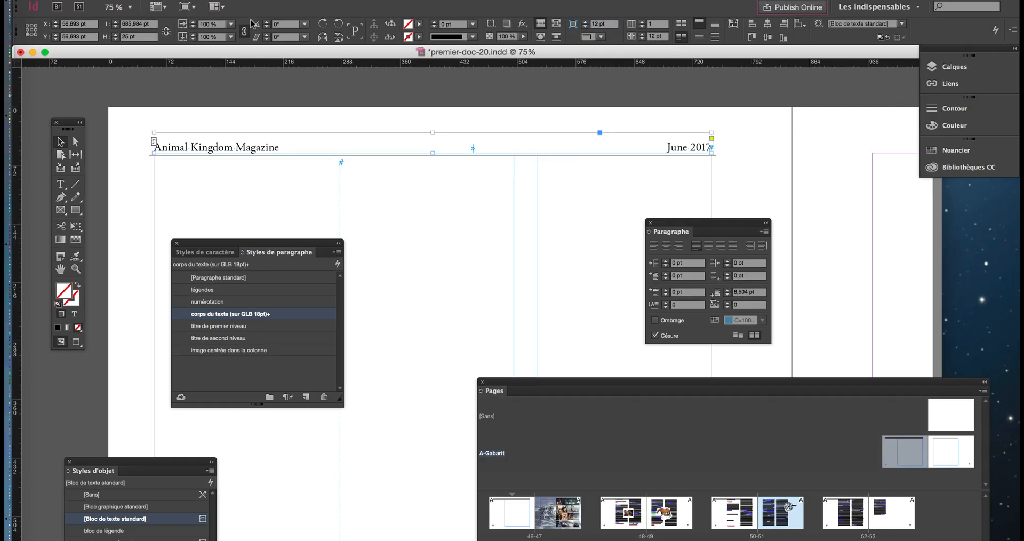
{"action": "left_click", "coordinate": [221, 0]}
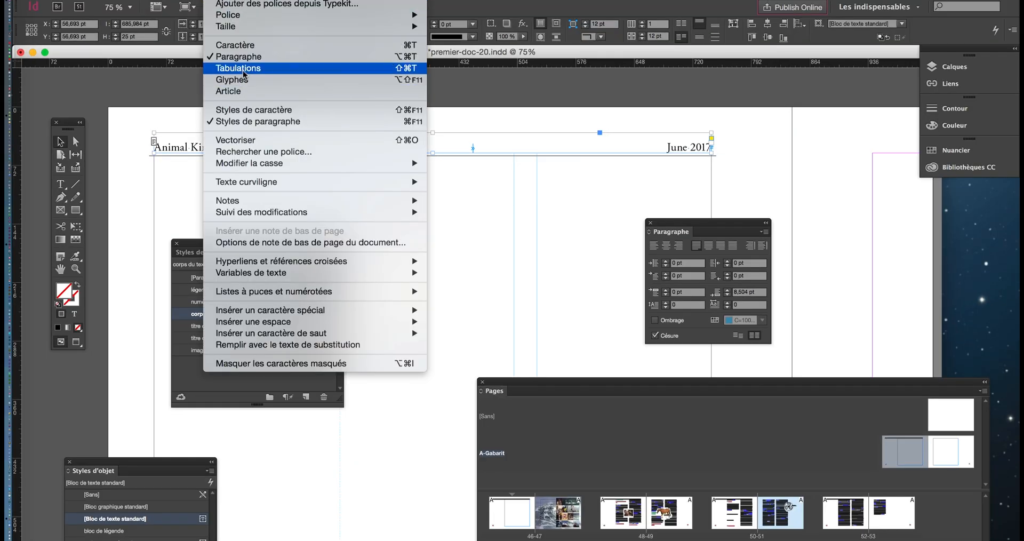
{"action": "left_click", "coordinate": [252, 46]}
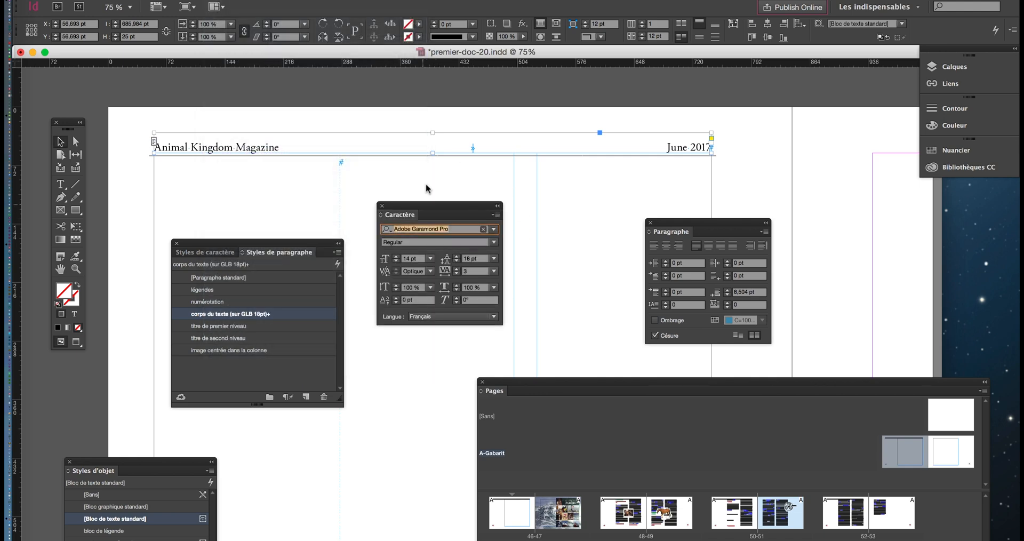
{"action": "left_click_drag", "start_coordinate": [417, 209], "coordinate": [416, 98]}
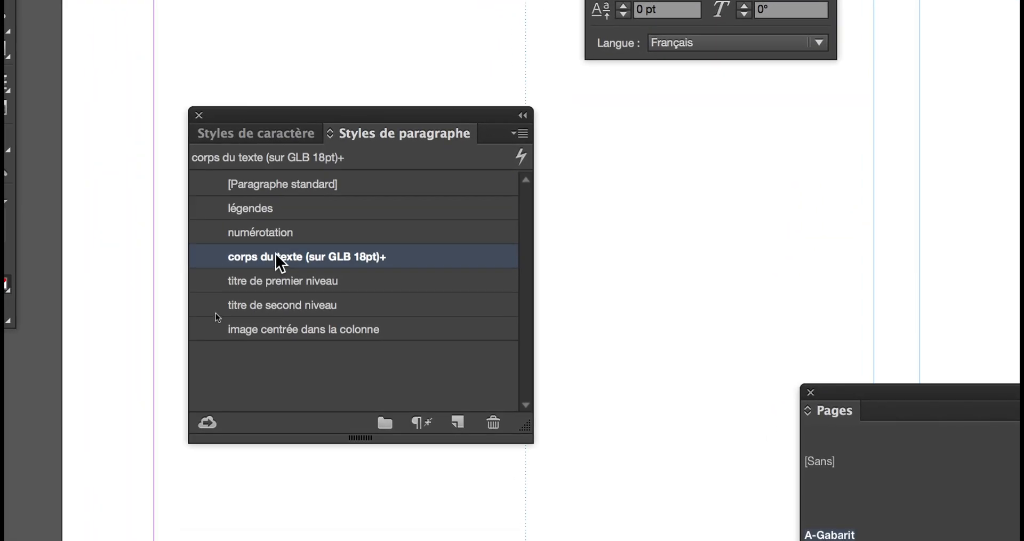
Set the font of the whole header to Geneva Regular.
{"action": "mouse_move", "coordinate": [320, 257]}
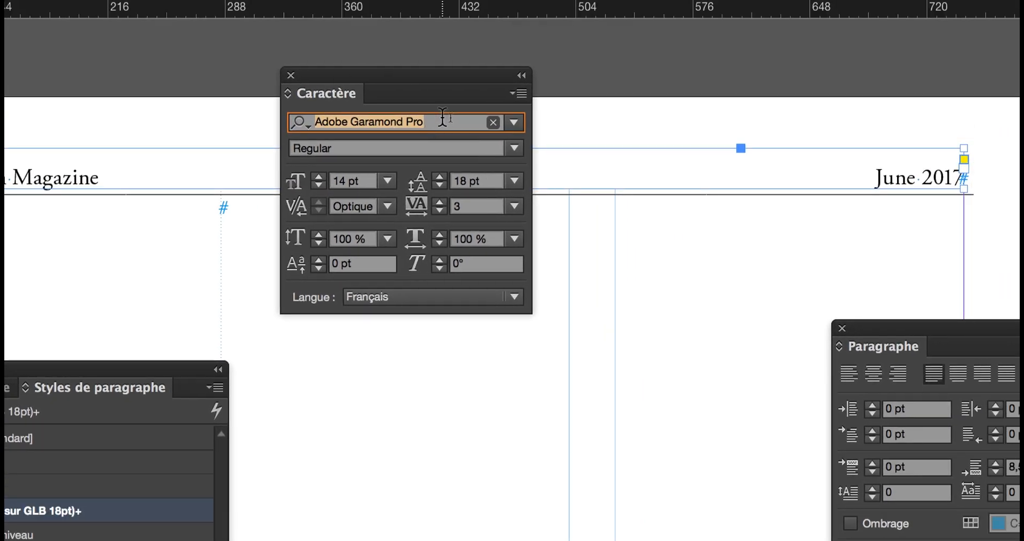
{"action": "left_click", "coordinate": [521, 84]}
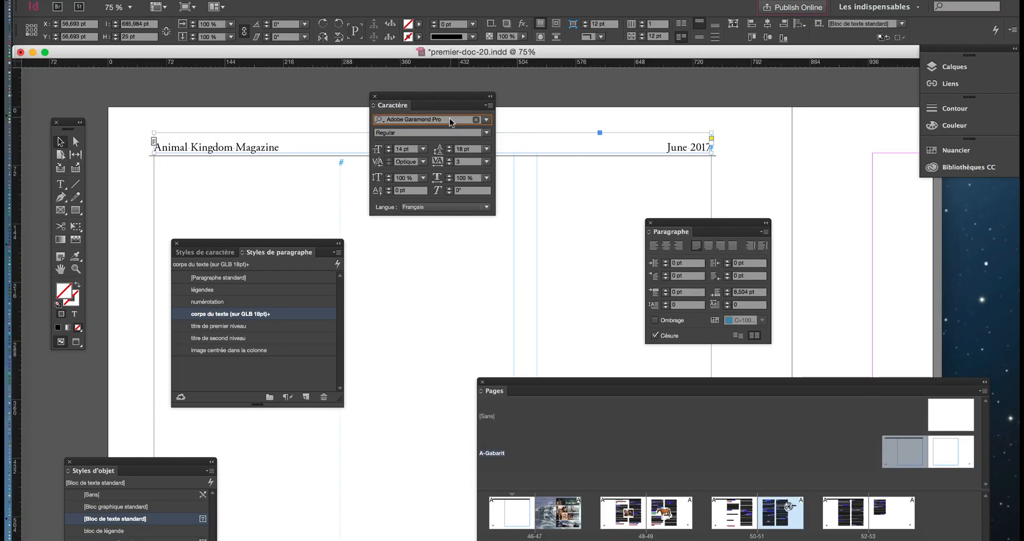
{"action": "key", "text": "Down"}
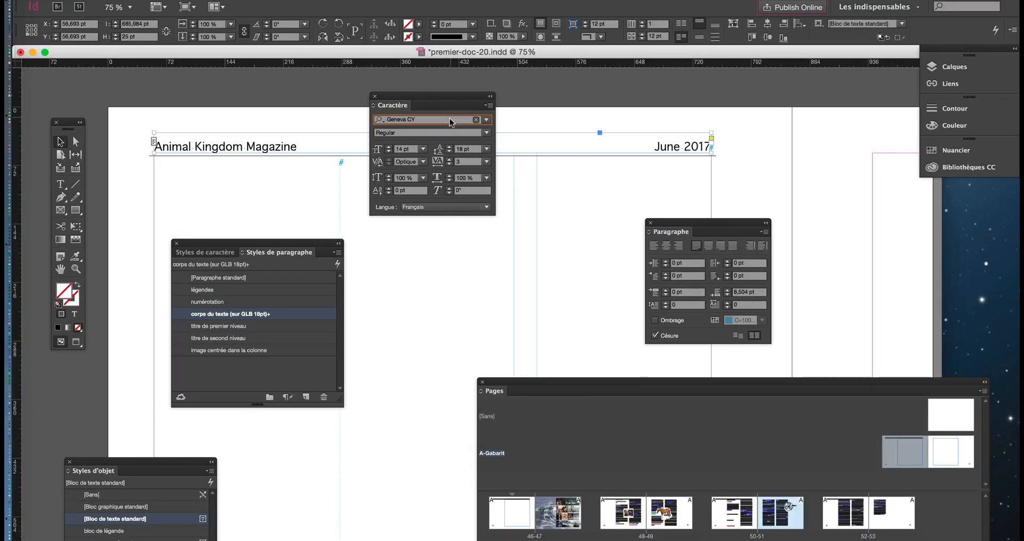
{"action": "key", "text": "Down"}
{"action": "key", "text": "Up"}
{"action": "key", "text": "Up"}
{"action": "key", "text": "Down"}
Set the header's font size to 11 pt and close the character formatting settings.
{"action": "left_click_drag", "start_coordinate": [388, 95], "coordinate": [443, 175]}
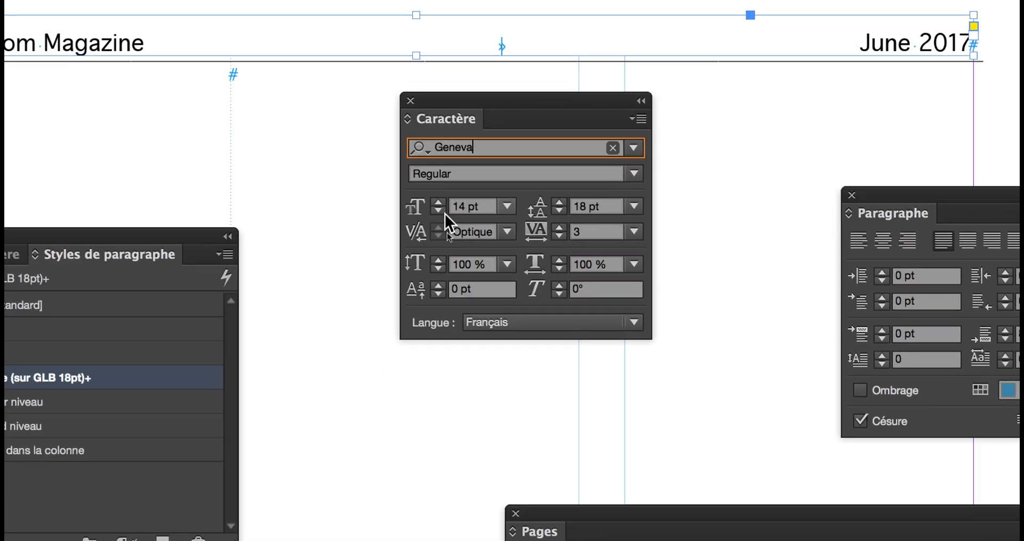
{"action": "left_click", "coordinate": [444, 212]}
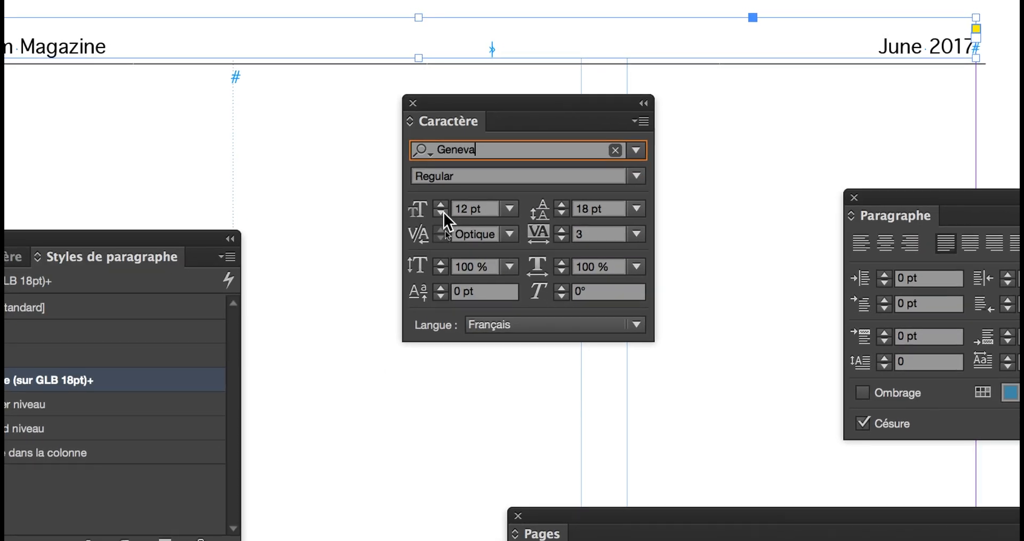
{"action": "left_click", "coordinate": [444, 213]}
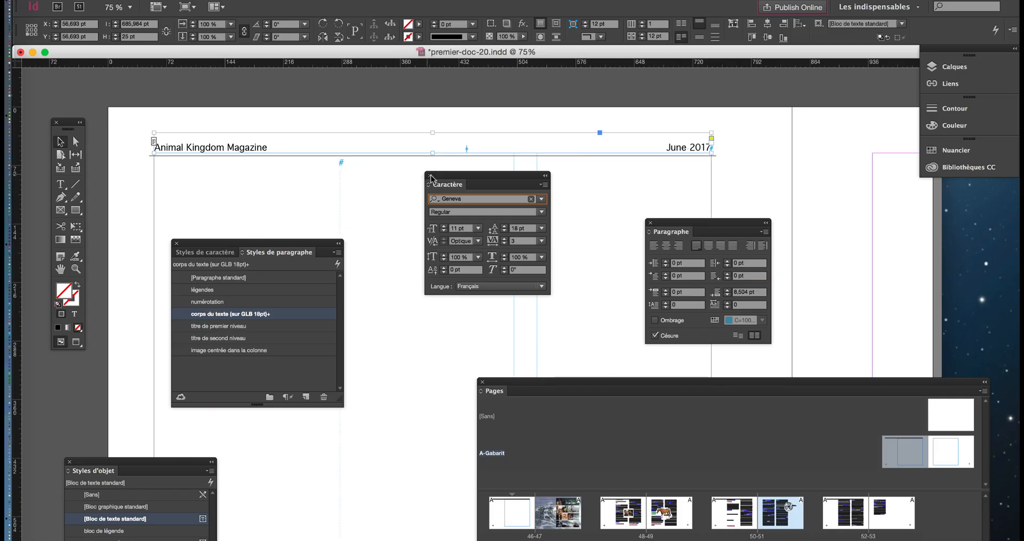
{"action": "left_click", "coordinate": [431, 176]}
Start a new paragraph style from the "Animal Kingdom Magazine" header text and name it "bandeau supérieur".
{"action": "left_click_drag", "start_coordinate": [715, 223], "coordinate": [531, 221]}
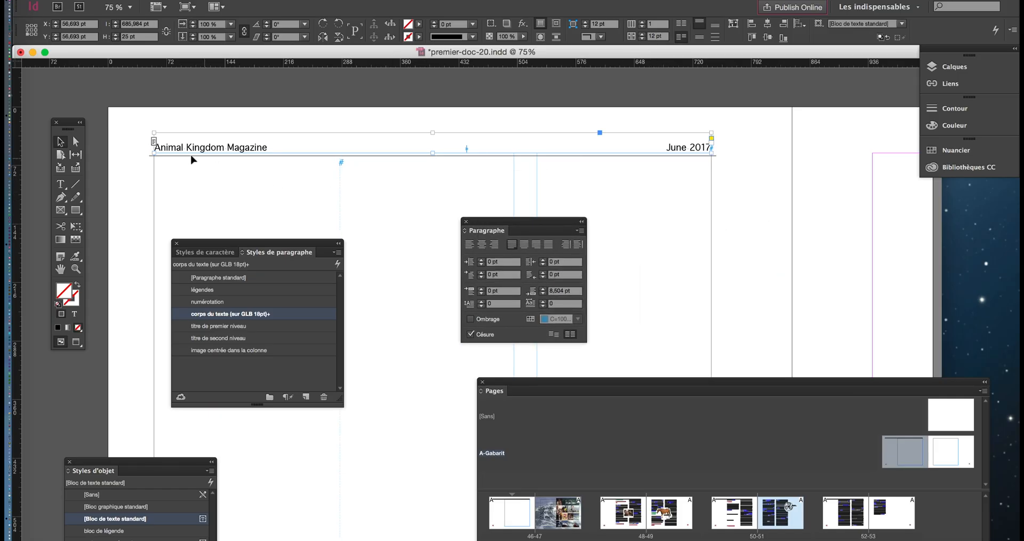
{"action": "left_click", "coordinate": [60, 184]}
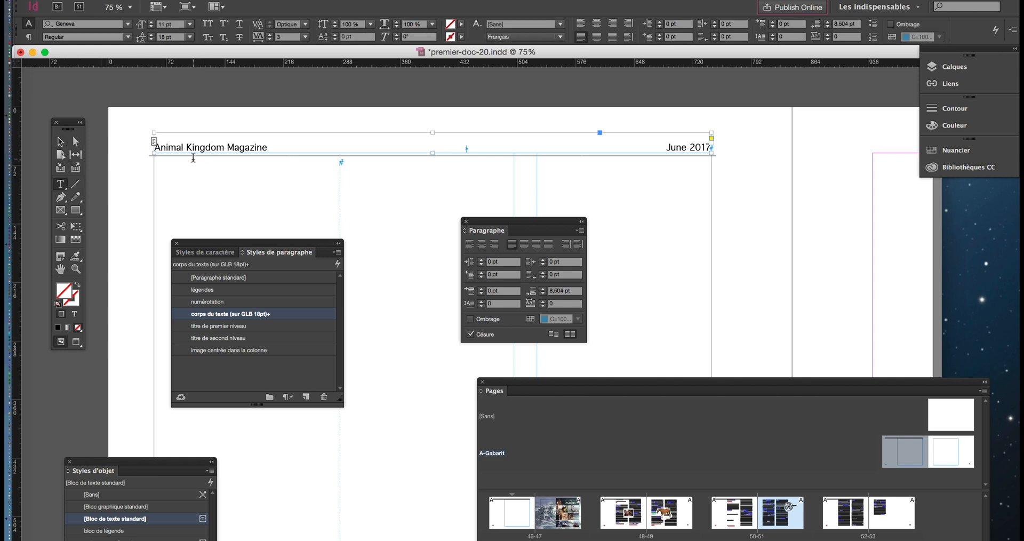
{"action": "left_click", "coordinate": [192, 149]}
{"action": "left_click_drag", "start_coordinate": [479, 224], "coordinate": [517, 215]}
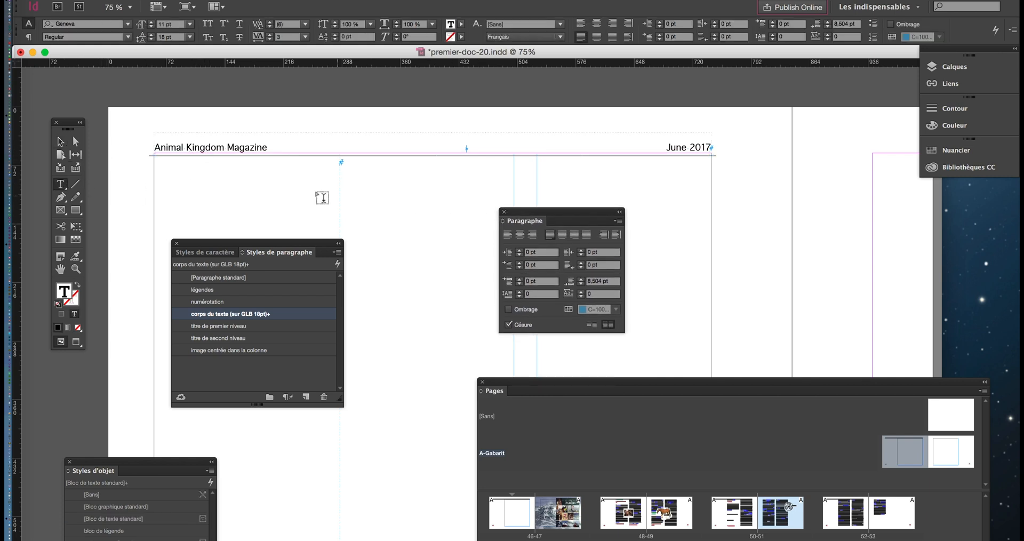
{"action": "key", "text": "super+equal"}
{"action": "key", "text": "super+equal"}
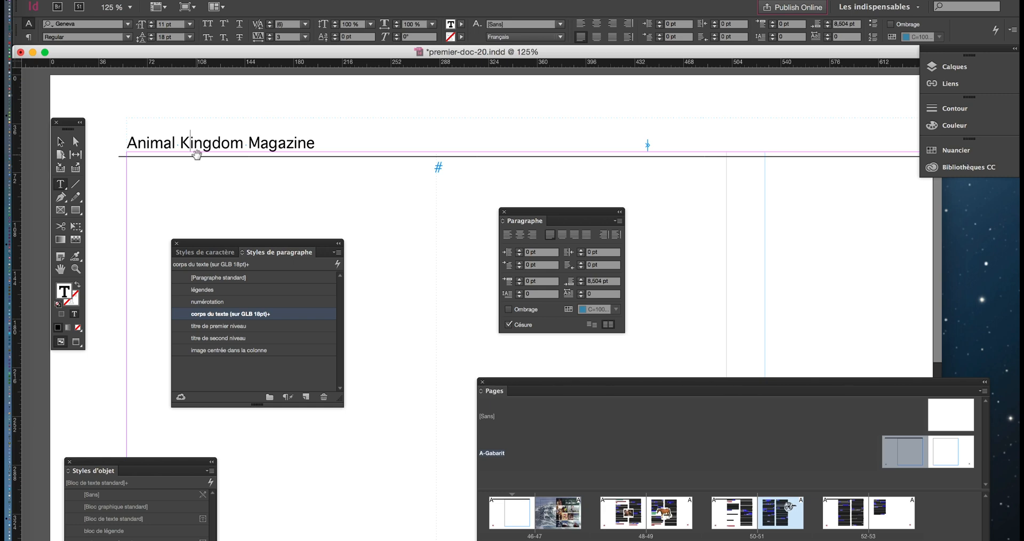
{"action": "left_click_drag", "start_coordinate": [220, 248], "coordinate": [245, 176]}
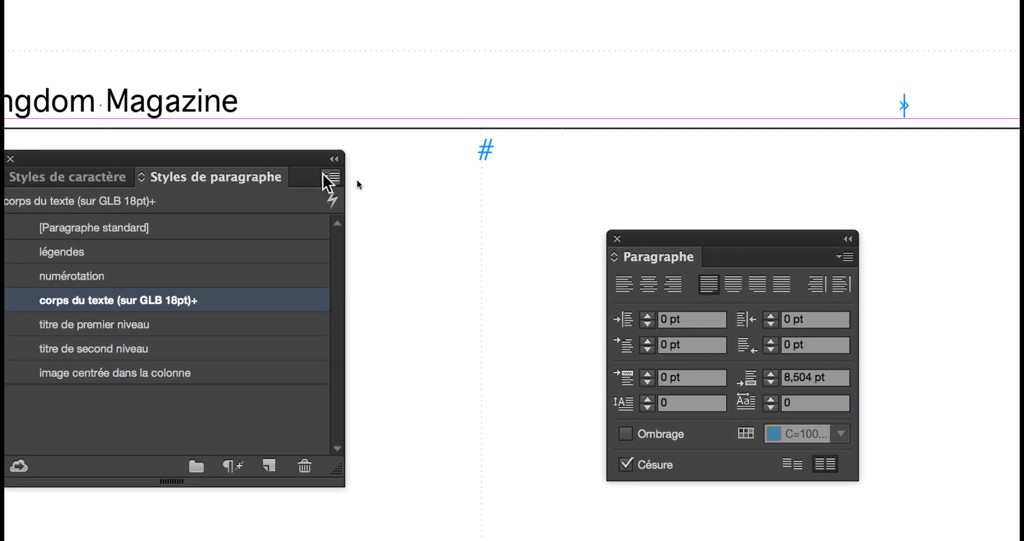
{"action": "left_click", "coordinate": [324, 176]}
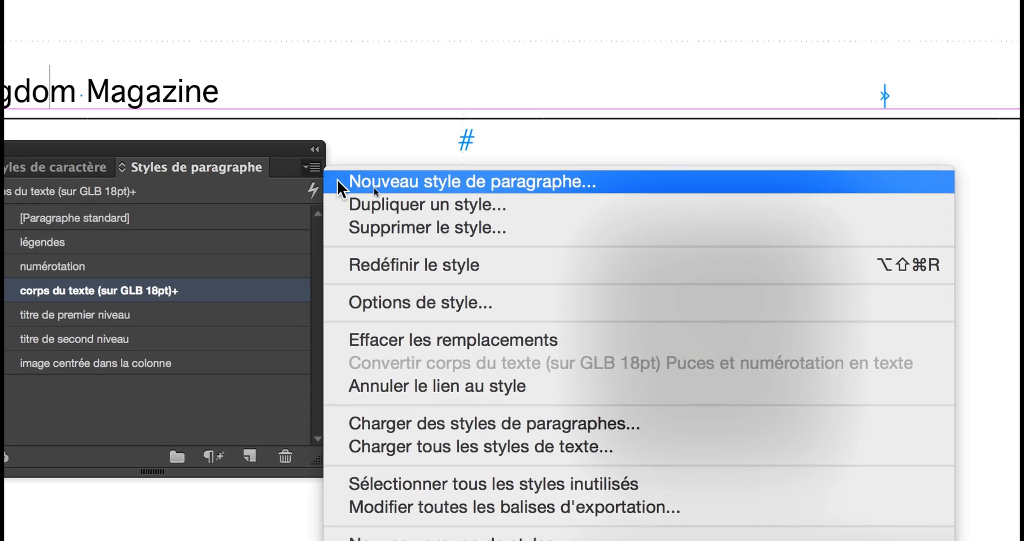
{"action": "left_click", "coordinate": [338, 181]}
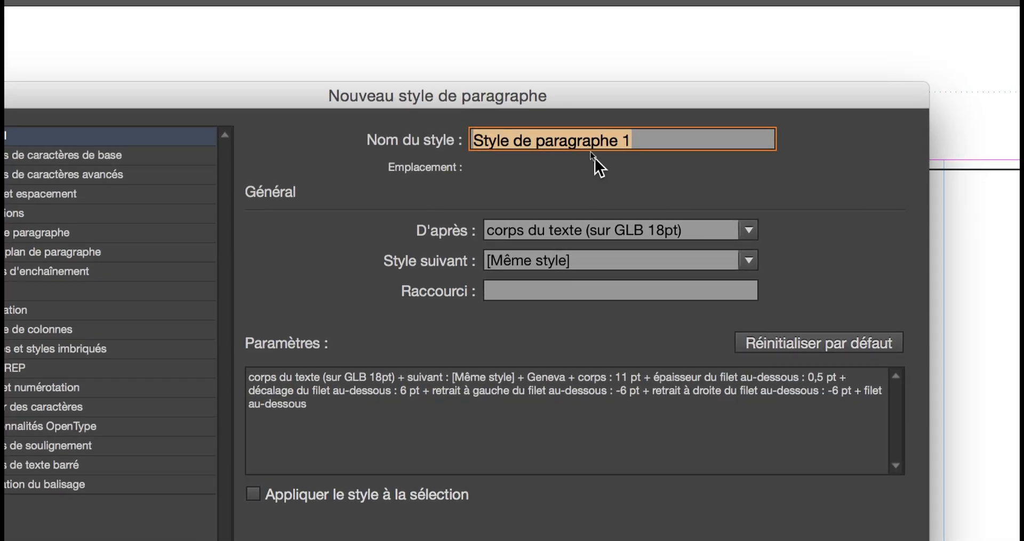
{"action": "type", "text": "bandeau supé"}
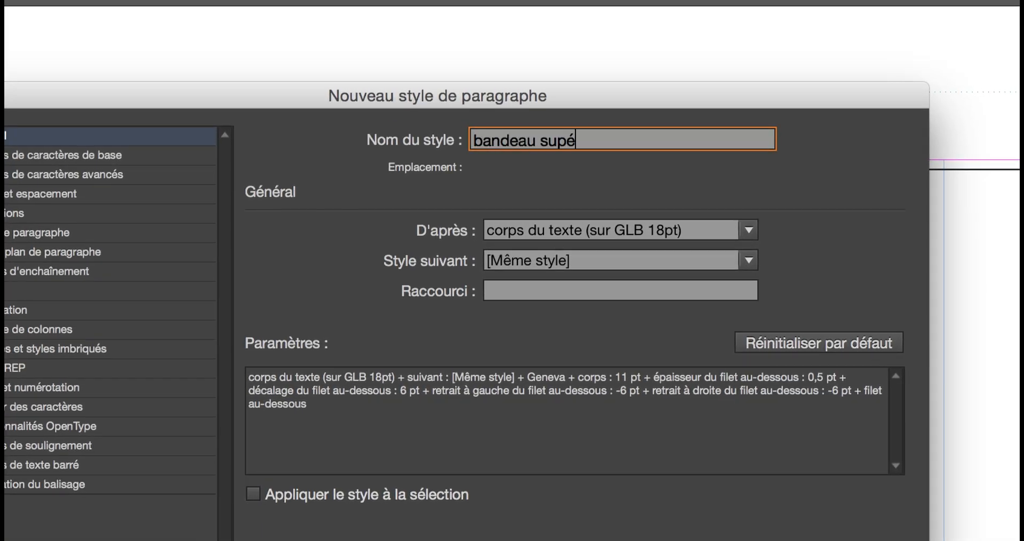
{"action": "type", "text": "rieur"}
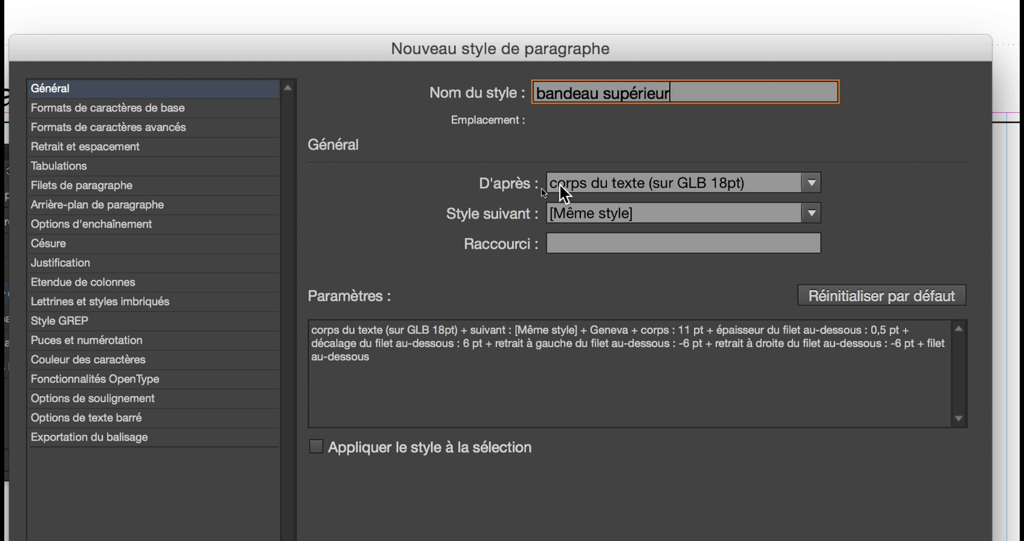
Base the "bandeau supérieur" style on [Aucun style], apply it to the selection and create it.
{"action": "left_click", "coordinate": [559, 185]}
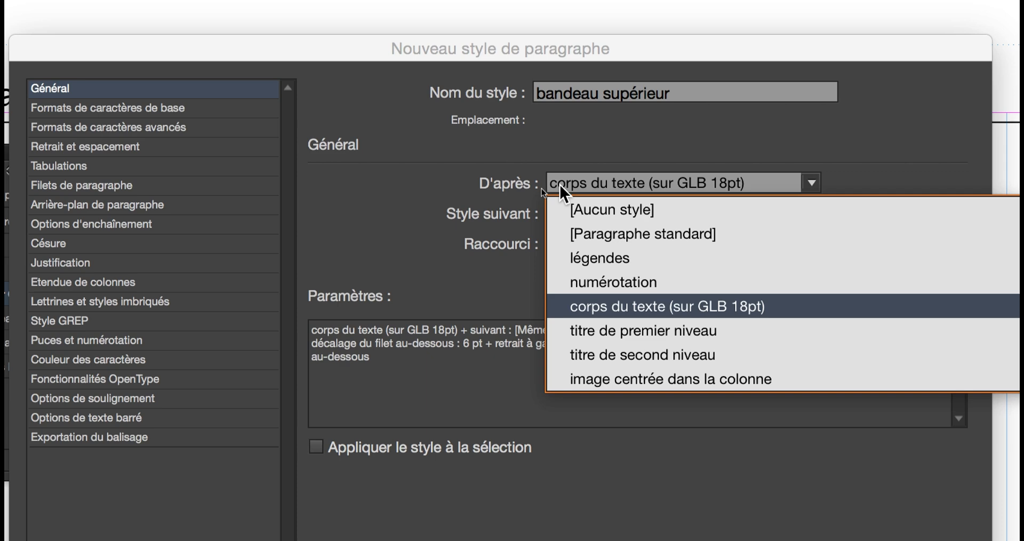
{"action": "left_click", "coordinate": [494, 194]}
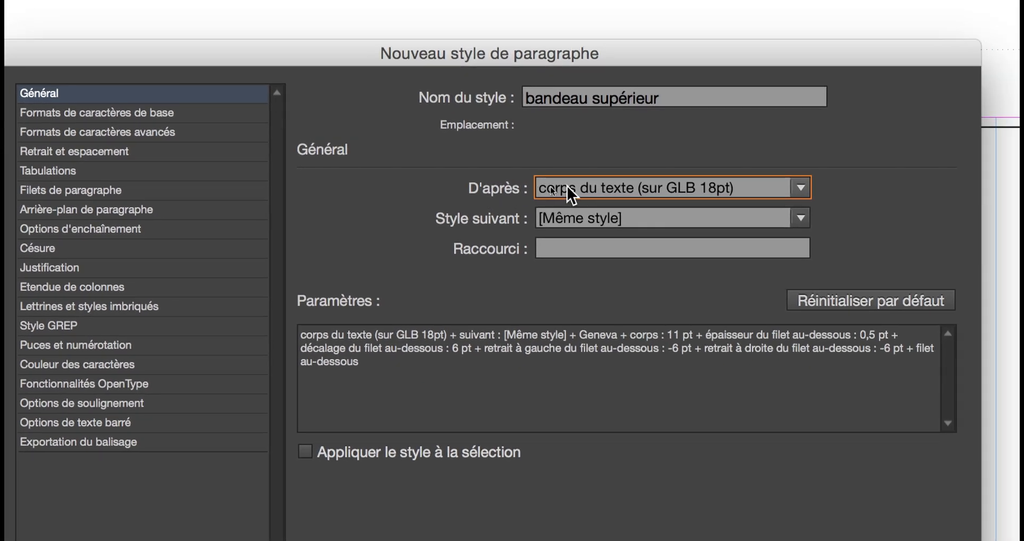
{"action": "left_click", "coordinate": [566, 187]}
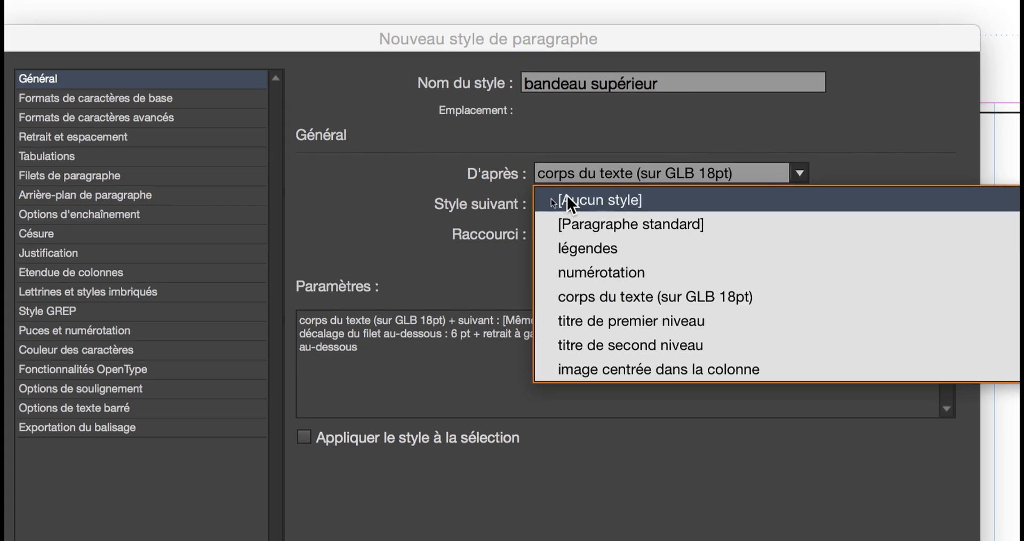
{"action": "left_click", "coordinate": [569, 209]}
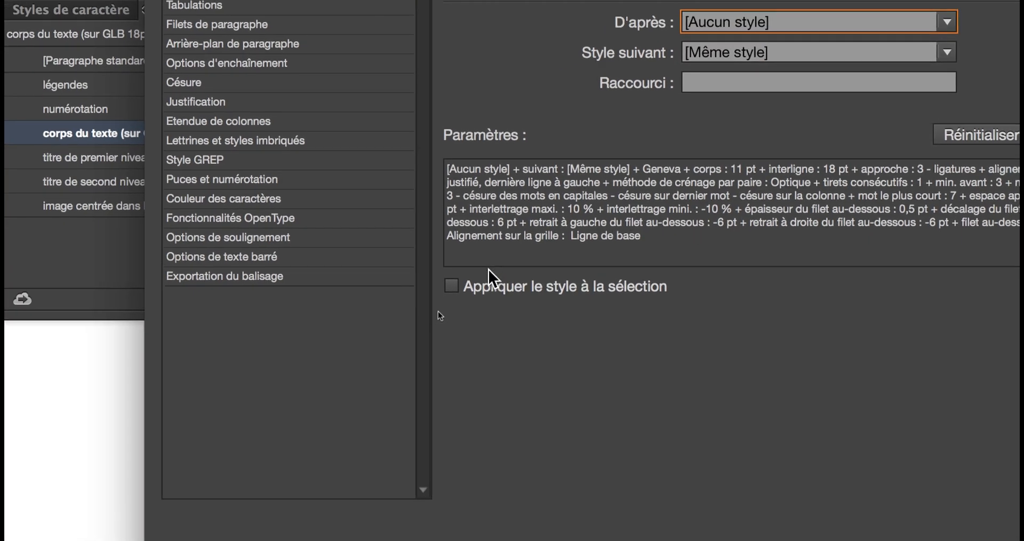
{"action": "left_click", "coordinate": [478, 275]}
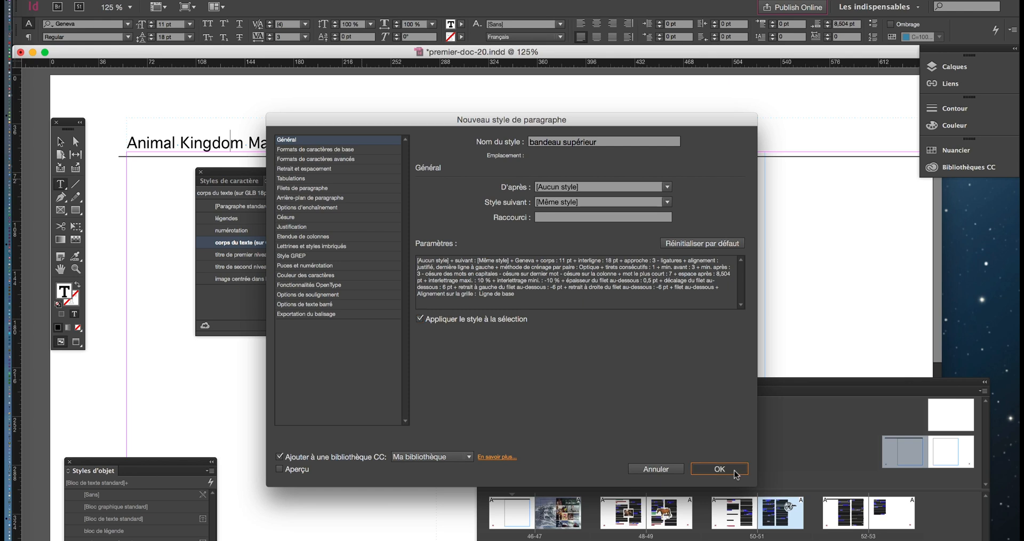
{"action": "left_click", "coordinate": [734, 470]}
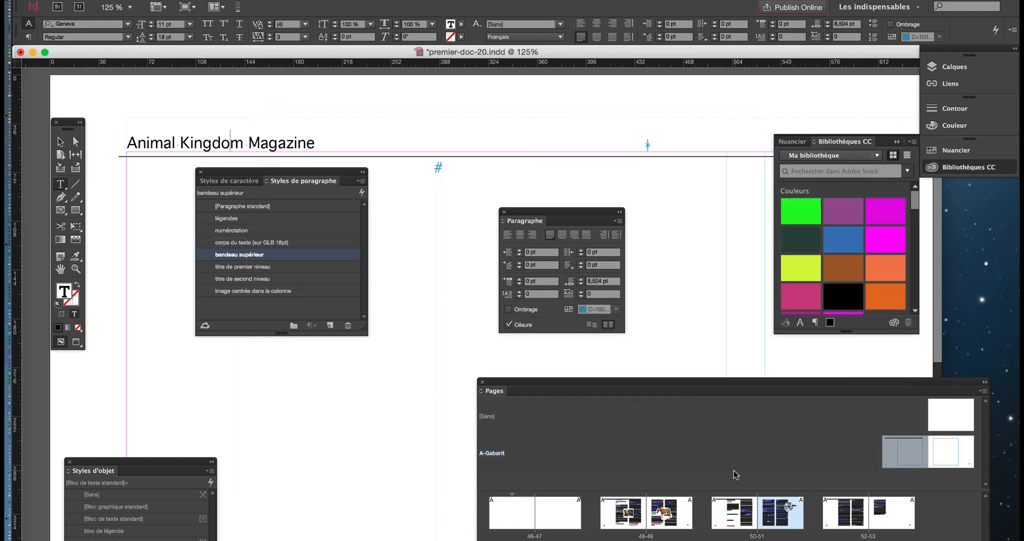
Collapse the CC library and separate the character styles from the paragraph styles so both lists are displayed.
{"action": "left_click", "coordinate": [590, 190], "text": "alt+super"}
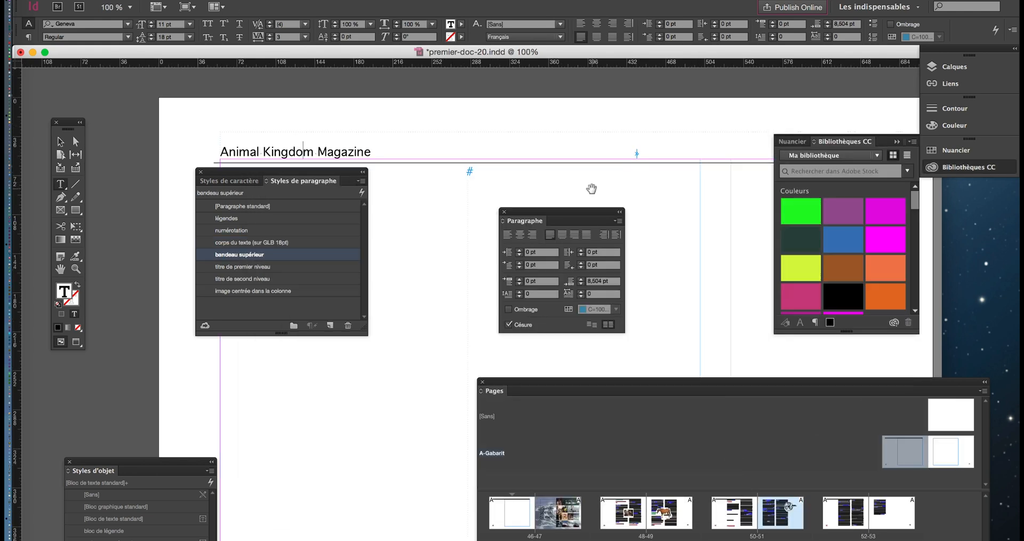
{"action": "left_click", "coordinate": [571, 160], "text": "alt+super"}
{"action": "left_click_drag", "start_coordinate": [492, 153], "coordinate": [327, 115]}
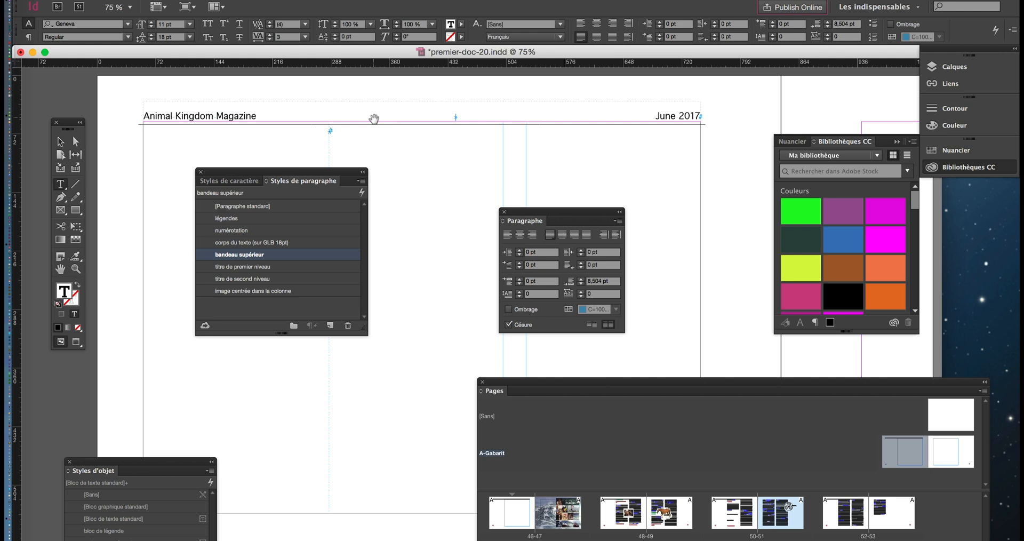
{"action": "left_click", "coordinate": [897, 142]}
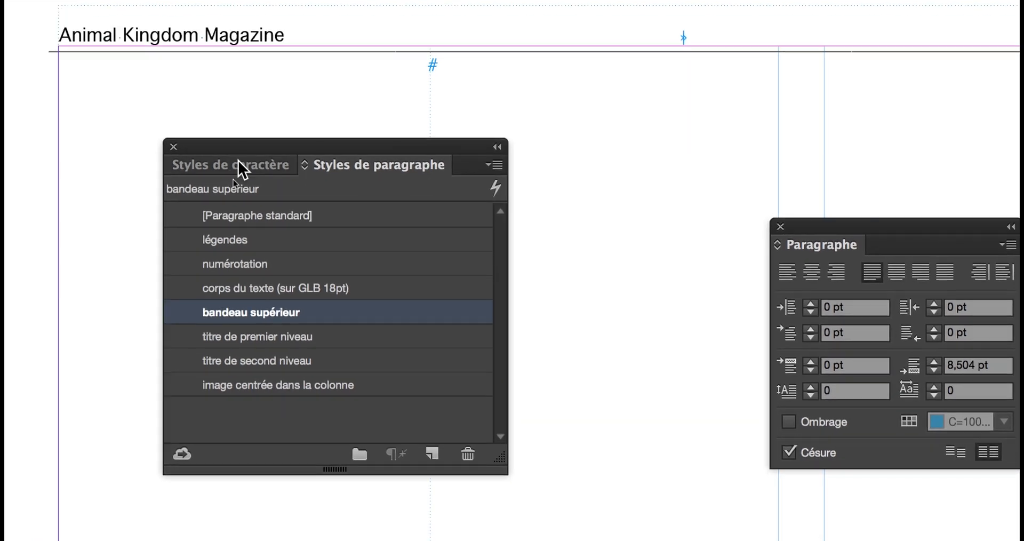
{"action": "left_click", "coordinate": [239, 170]}
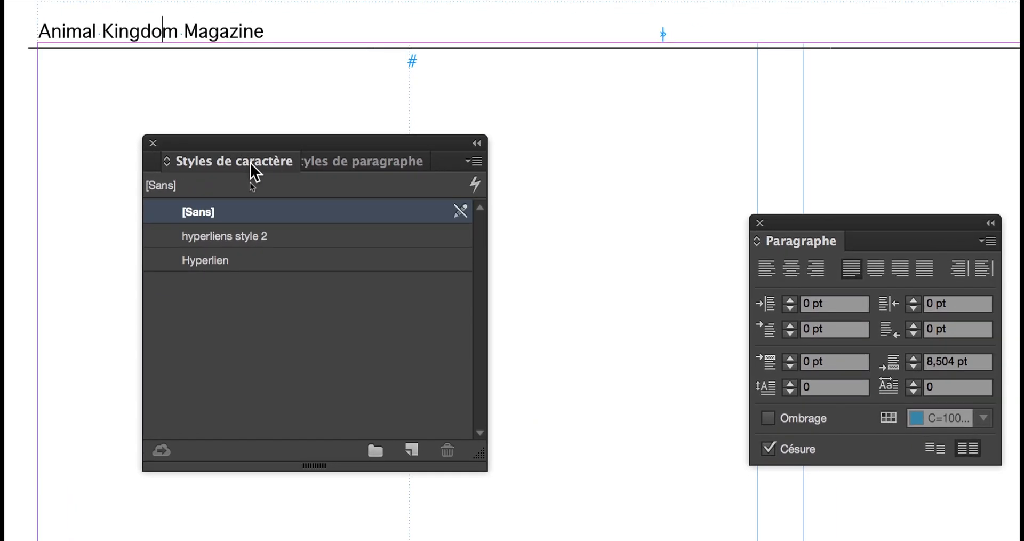
{"action": "left_click_drag", "start_coordinate": [288, 164], "coordinate": [123, 137]}
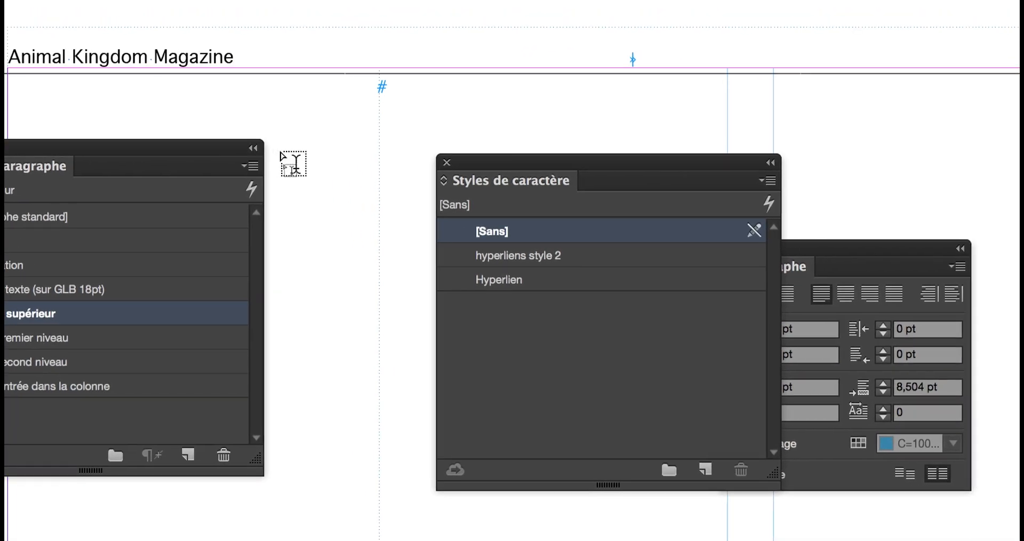
Select the header text "Animal Kingdom Magazine" and display its character formatting settings, with the character styles list moved out of the way.
{"action": "left_click_drag", "start_coordinate": [464, 163], "coordinate": [317, 141]}
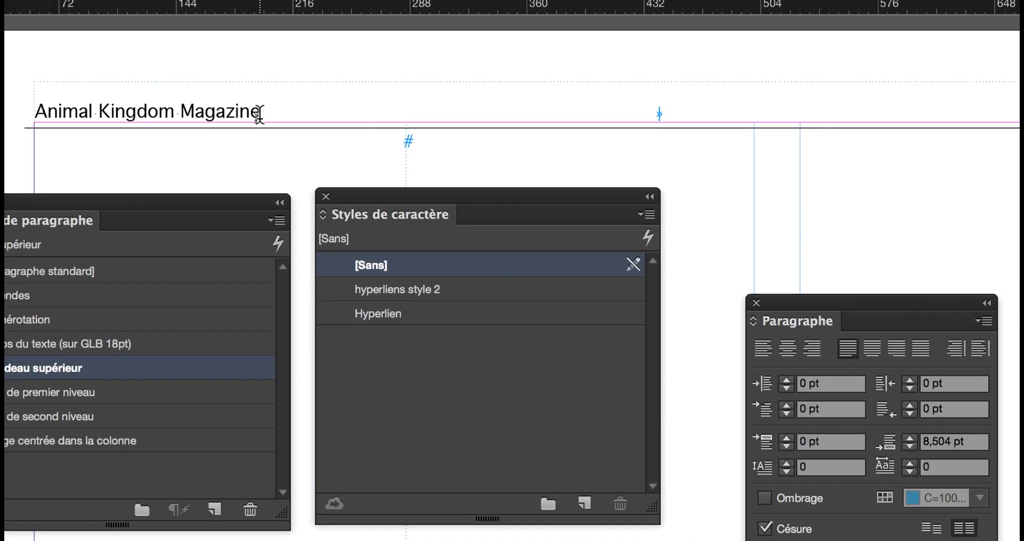
{"action": "left_click_drag", "start_coordinate": [260, 112], "coordinate": [36, 108]}
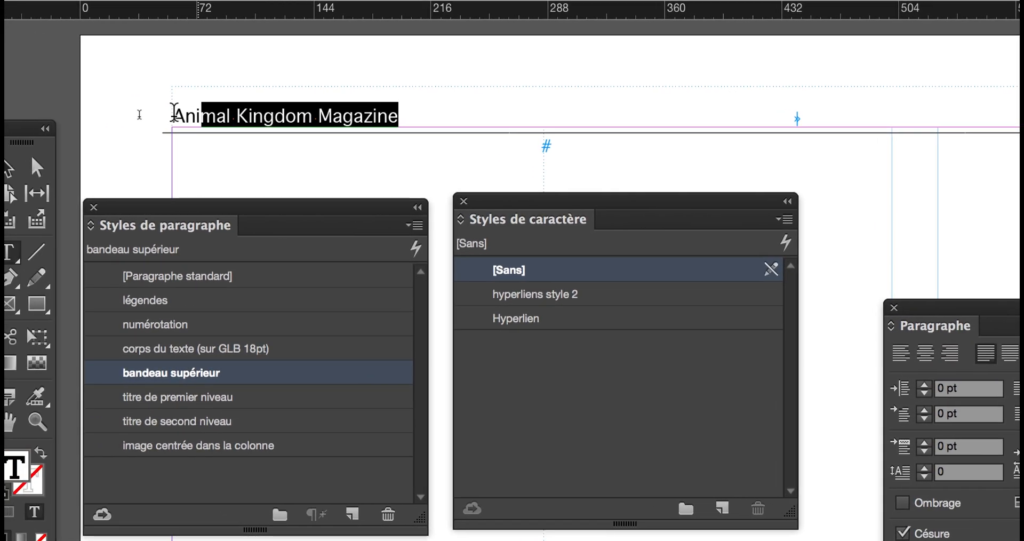
{"action": "left_click_drag", "start_coordinate": [174, 112], "coordinate": [169, 112]}
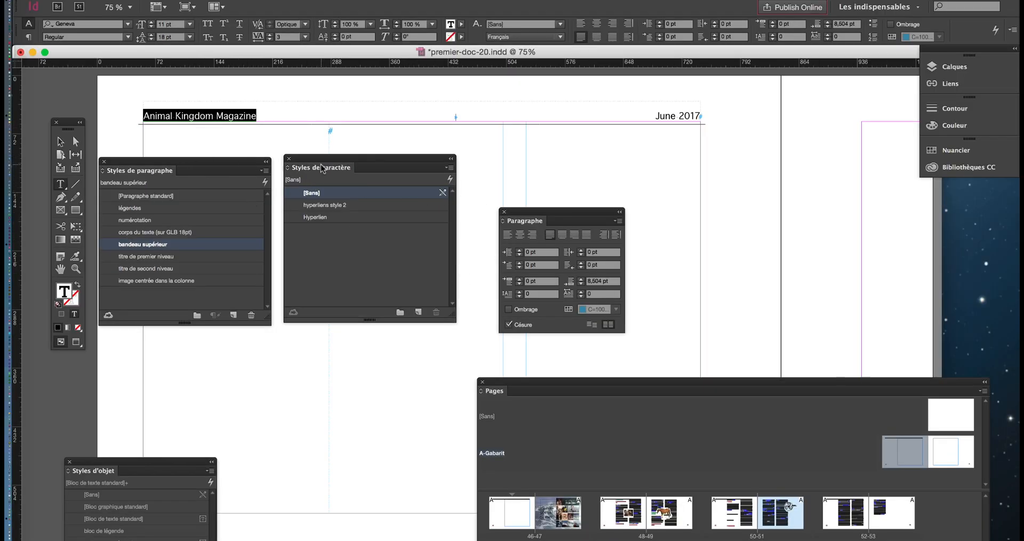
{"action": "left_click_drag", "start_coordinate": [323, 167], "coordinate": [301, 356]}
{"action": "left_click", "coordinate": [215, 0]}
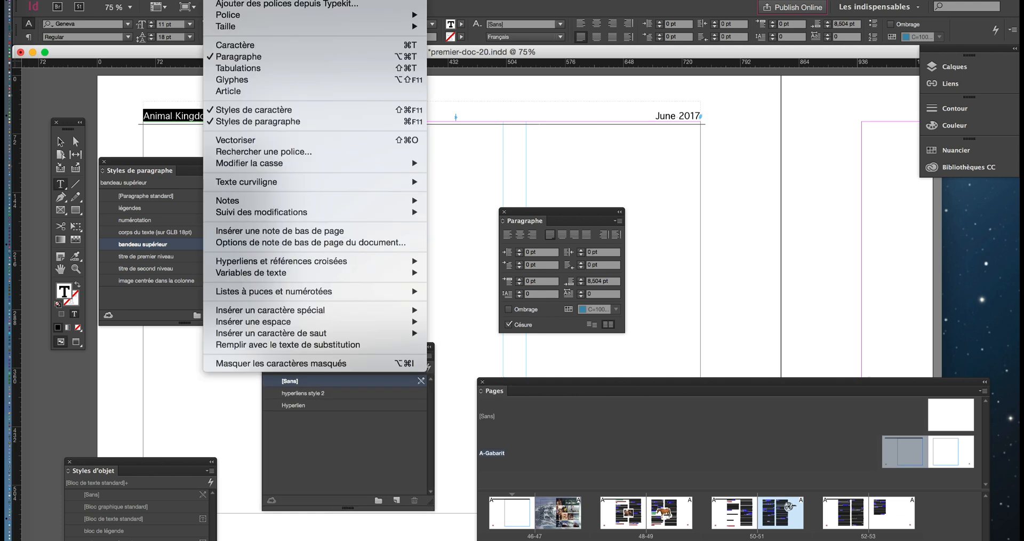
{"action": "left_click", "coordinate": [234, 47]}
{"action": "left_click_drag", "start_coordinate": [472, 188], "coordinate": [344, 92]}
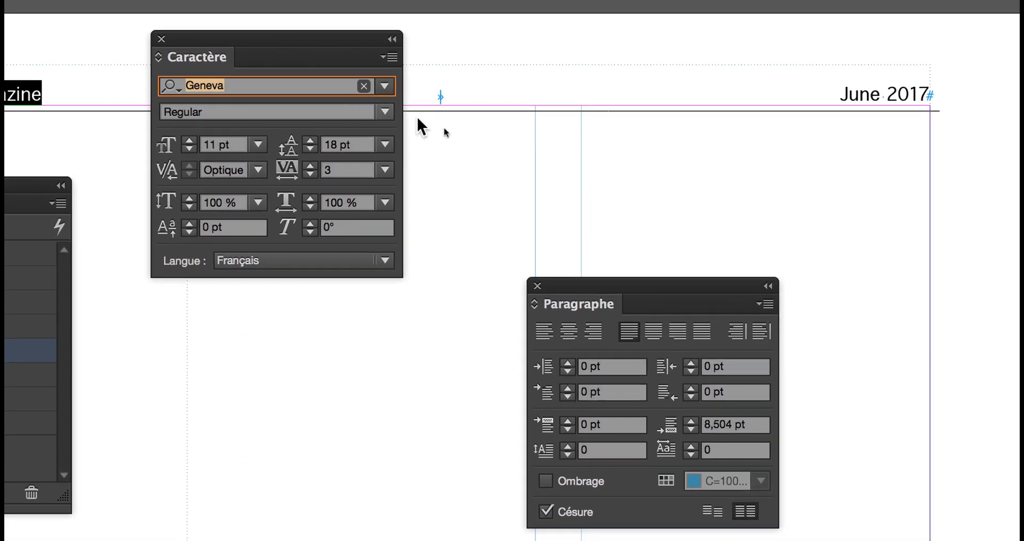
Check which font styles Geneva offers for the selected header text, keeping the floating settings and tools clear of it.
{"action": "left_click", "coordinate": [385, 112]}
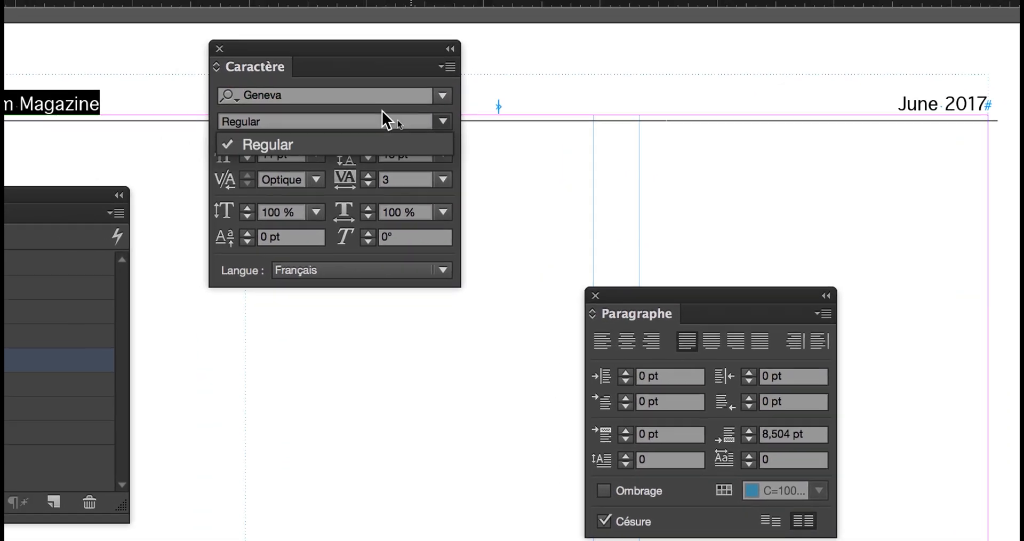
{"action": "left_click", "coordinate": [382, 111]}
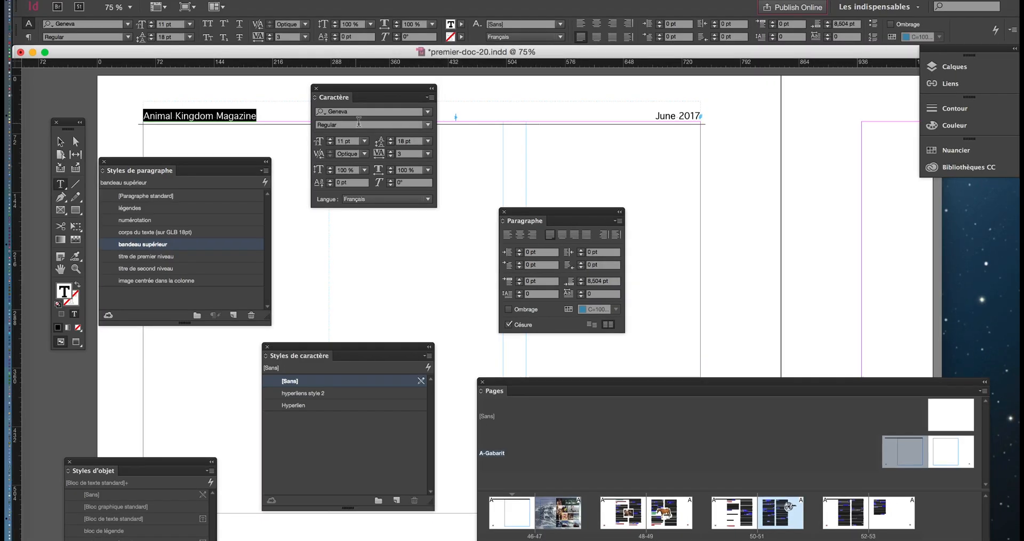
{"action": "left_click_drag", "start_coordinate": [214, 161], "coordinate": [221, 307]}
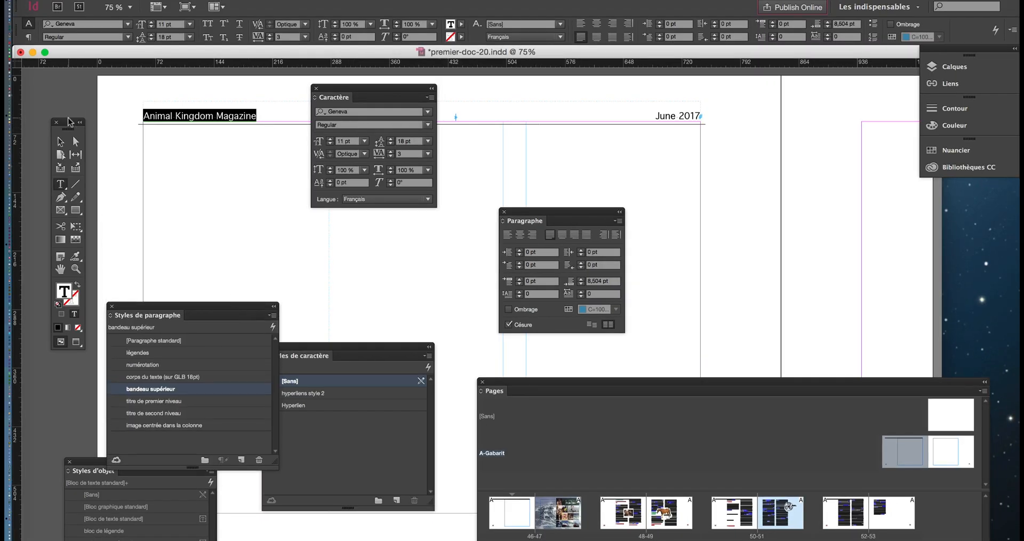
{"action": "left_click_drag", "start_coordinate": [69, 123], "coordinate": [115, 32]}
{"action": "left_click_drag", "start_coordinate": [338, 88], "coordinate": [306, 132]}
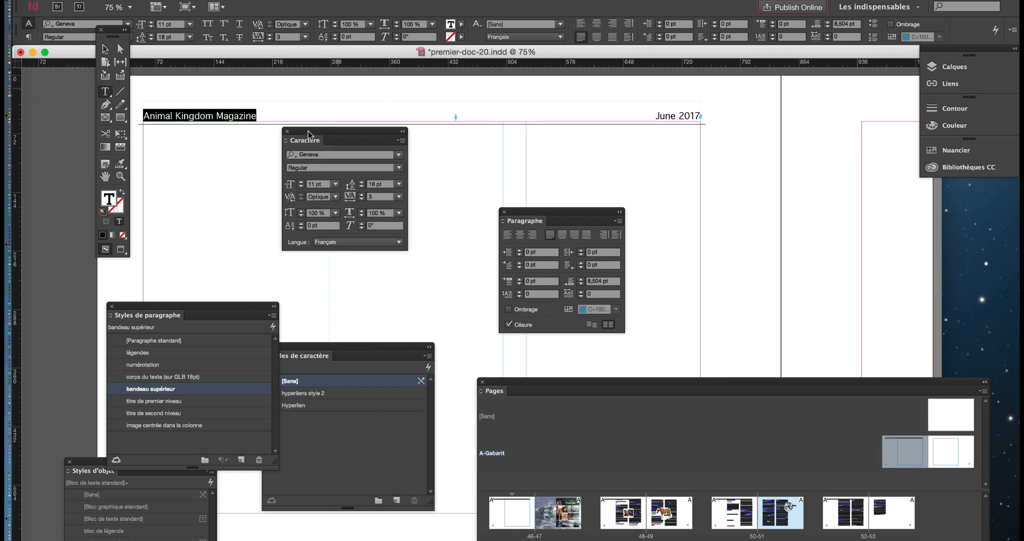
{"action": "left_click", "coordinate": [396, 168]}
{"action": "left_click", "coordinate": [396, 167]}
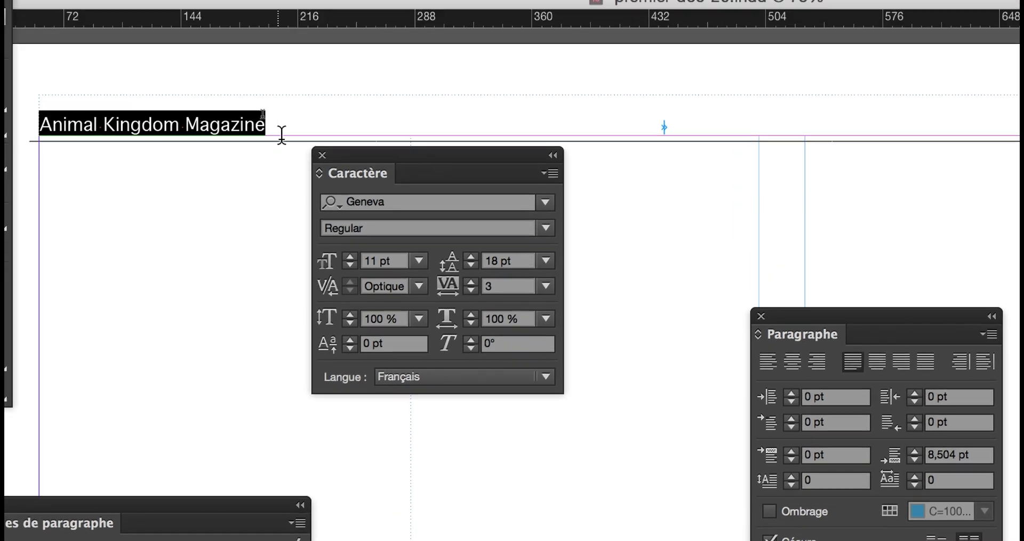
Search the fonts for "adobe geneva", then try Geneva CY at the end of the header text.
{"action": "left_click", "coordinate": [282, 134]}
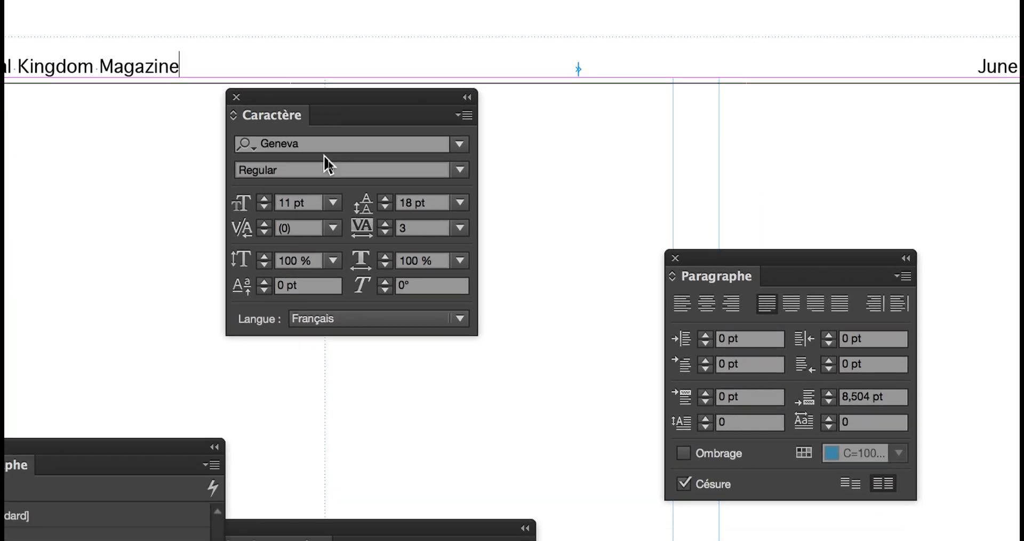
{"action": "left_click_drag", "start_coordinate": [319, 153], "coordinate": [258, 148]}
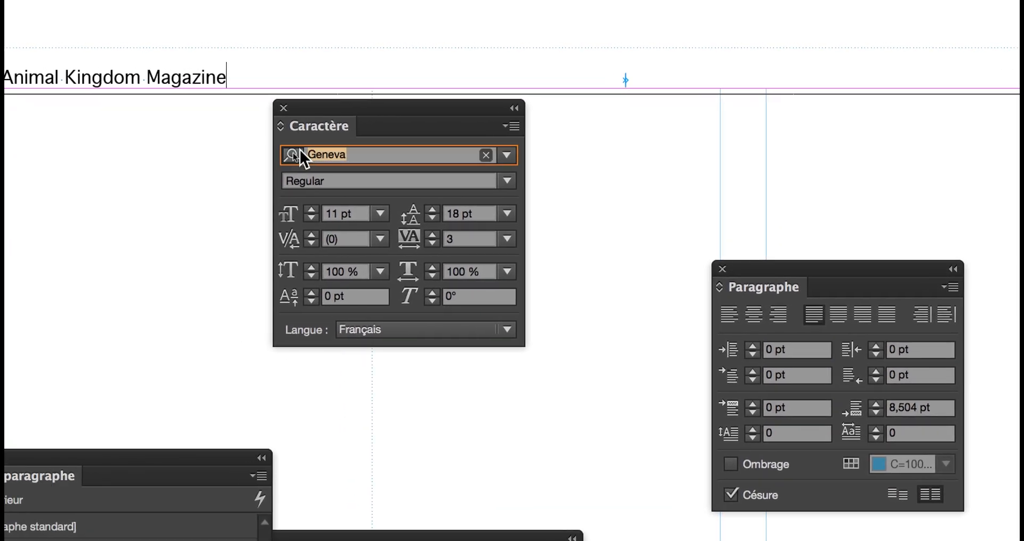
{"action": "type", "text": "adobe geneva"}
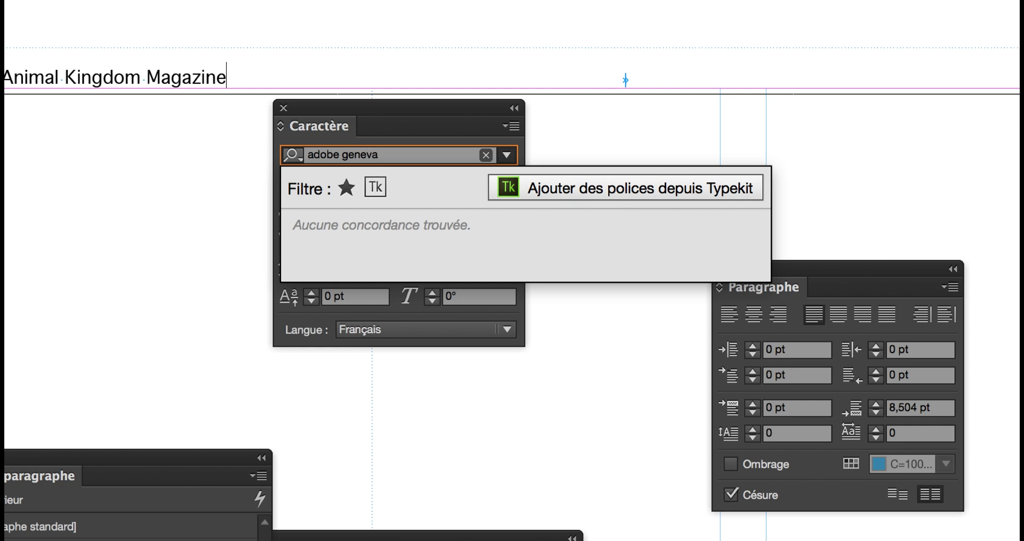
{"action": "key", "text": "Escape"}
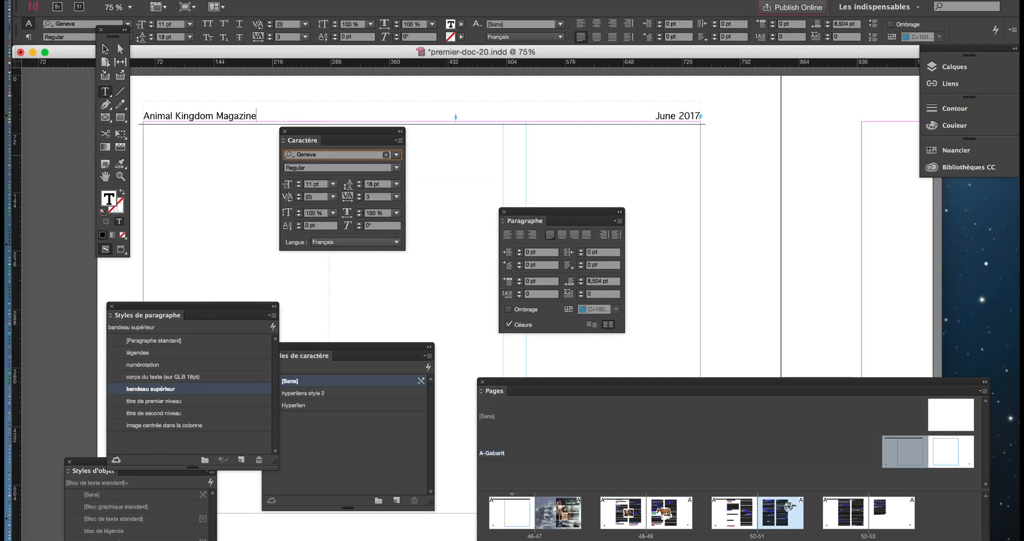
{"action": "left_click_drag", "start_coordinate": [340, 155], "coordinate": [276, 143]}
{"action": "type", "text": "gen"}
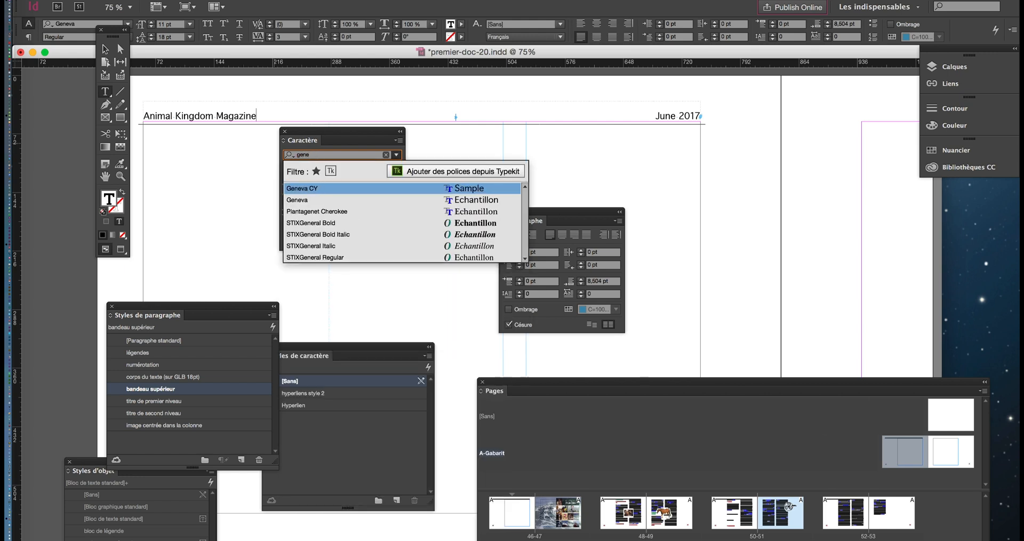
{"action": "left_click", "coordinate": [344, 189]}
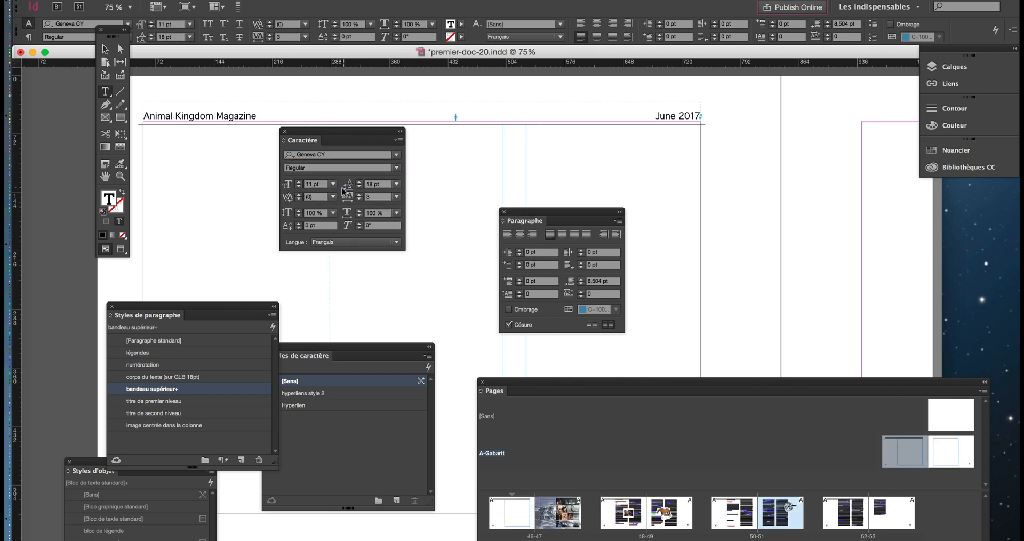
Select the whole "Animal Kingdom Magazine" header text and give it a [Noir] stroke from the swatches.
{"action": "triple_click", "coordinate": [248, 115]}
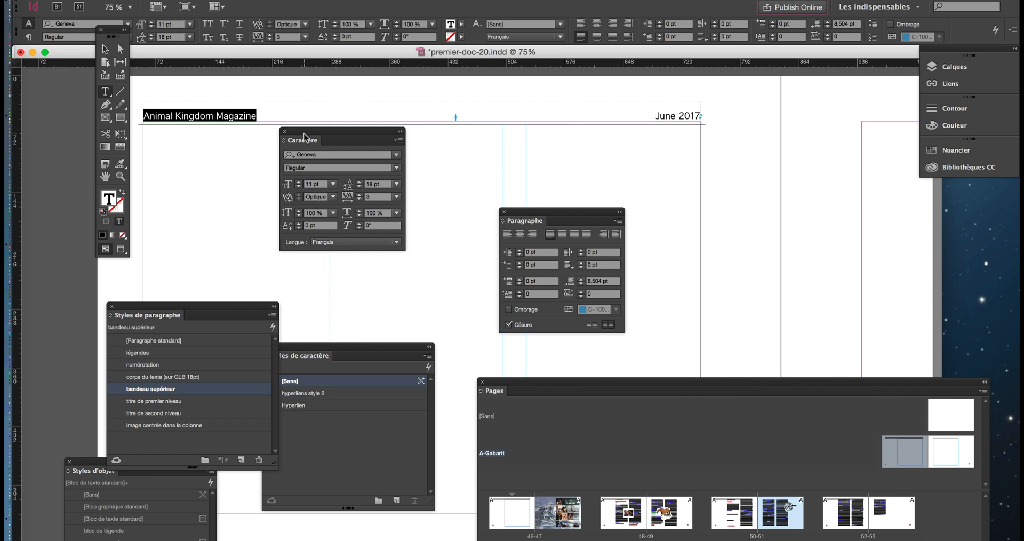
{"action": "left_click_drag", "start_coordinate": [303, 130], "coordinate": [293, 169]}
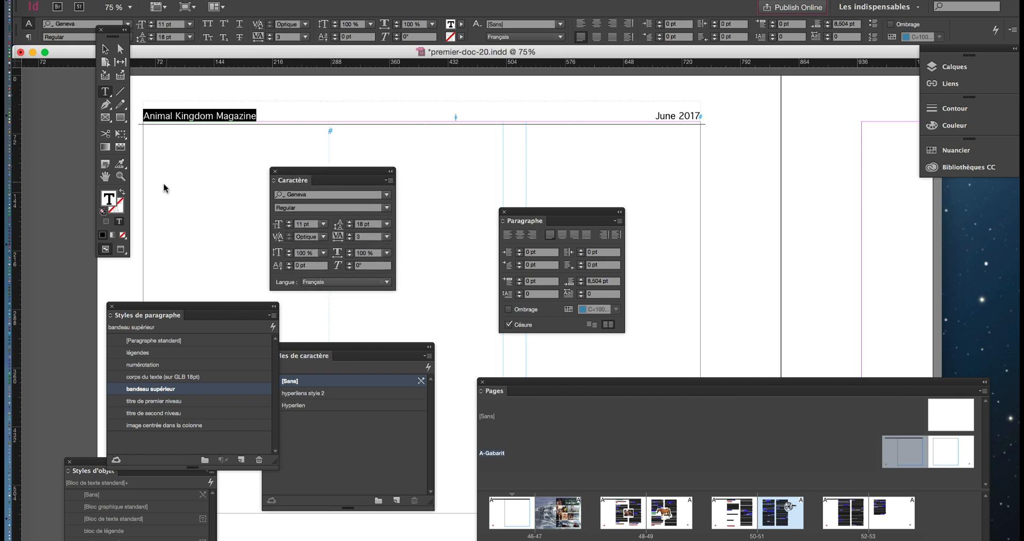
{"action": "scroll", "coordinate": [145, 125], "scroll_direction": "up", "scroll_amount": 3}
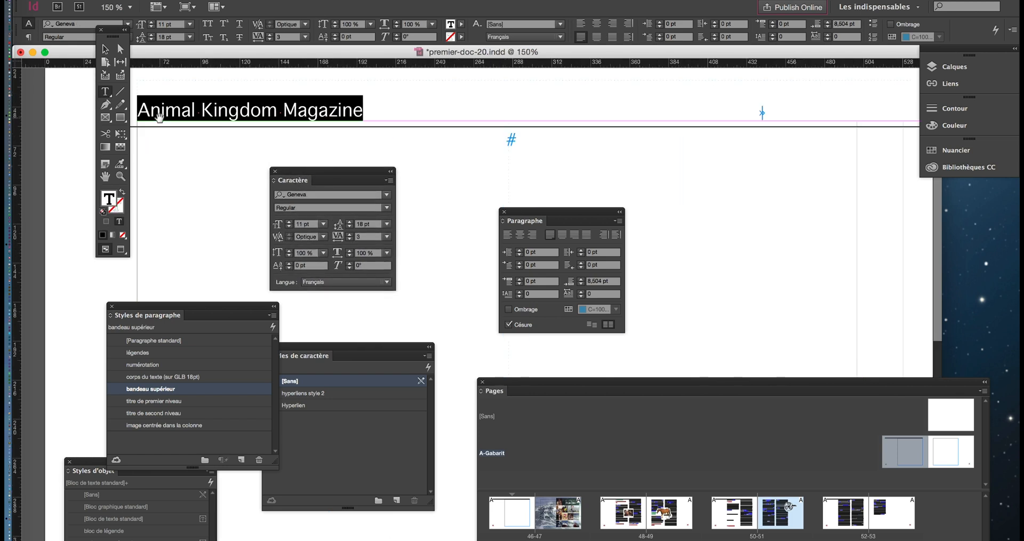
{"action": "scroll", "coordinate": [159, 117], "scroll_direction": "up", "scroll_amount": 2}
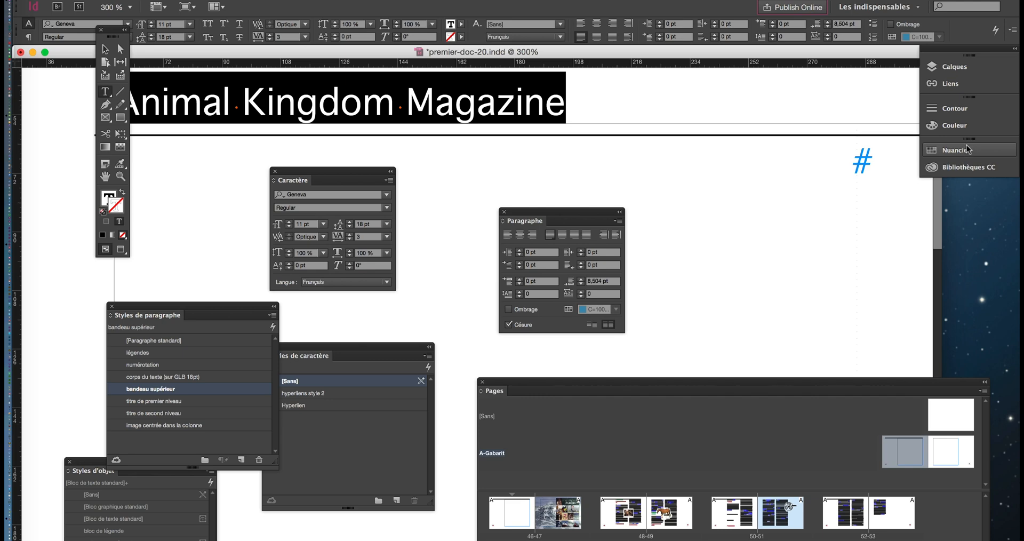
{"action": "left_click", "coordinate": [952, 149]}
{"action": "left_click_drag", "start_coordinate": [823, 143], "coordinate": [173, 160]}
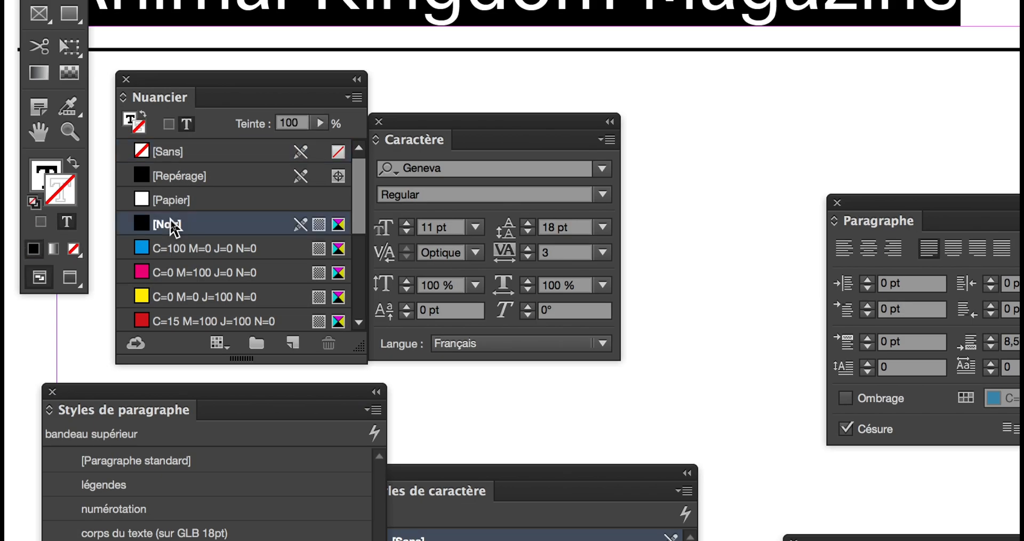
{"action": "left_click", "coordinate": [169, 224]}
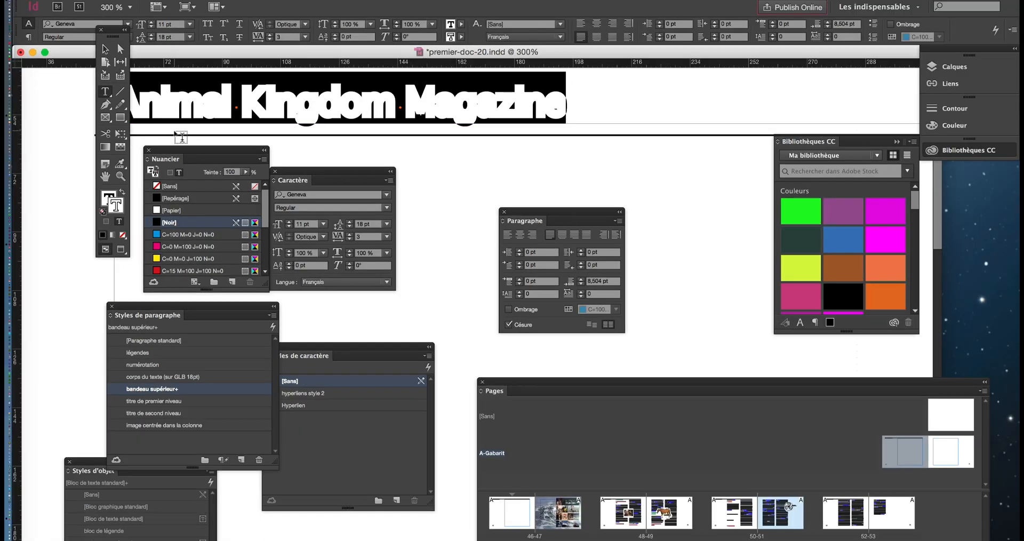
Set the header text's stroke weight to 0,25 pt and inspect the thickened letters.
{"action": "left_click_drag", "start_coordinate": [186, 149], "coordinate": [674, 120]}
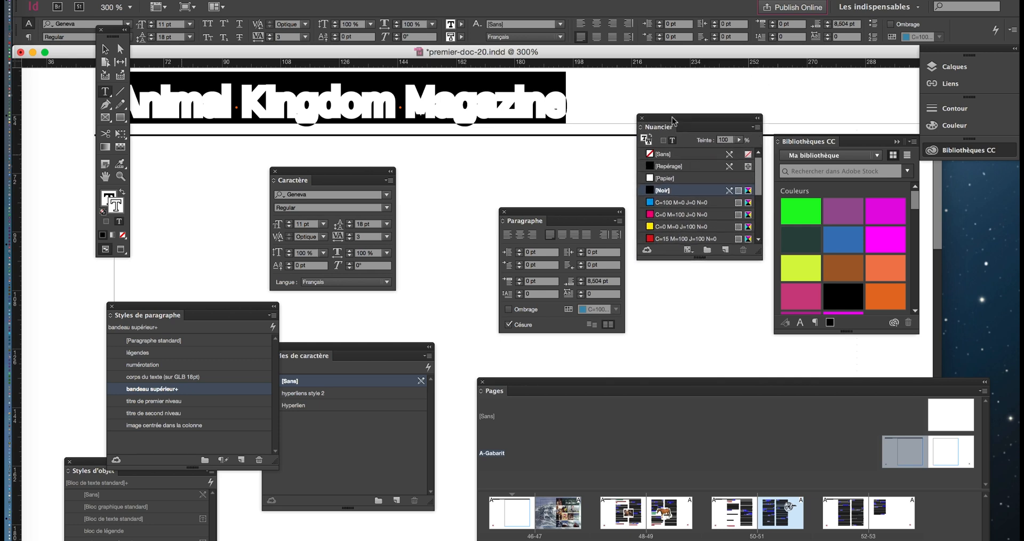
{"action": "left_click", "coordinate": [378, 1]}
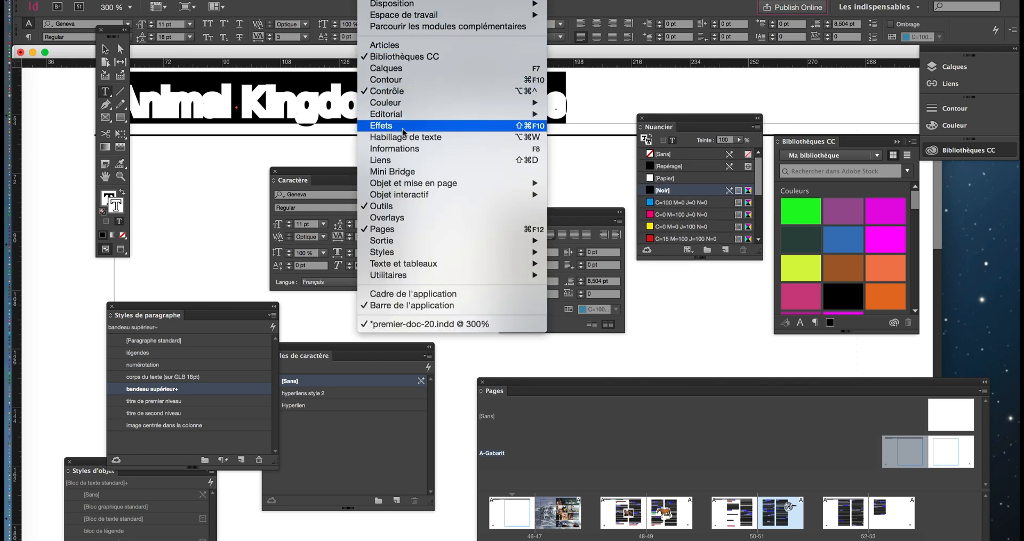
{"action": "mouse_move", "coordinate": [407, 104]}
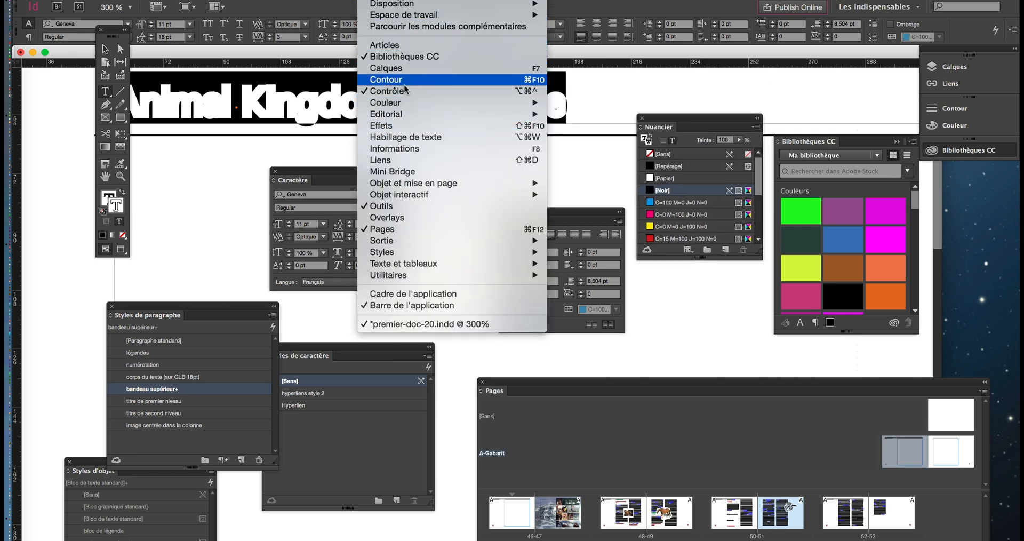
{"action": "left_click", "coordinate": [406, 80]}
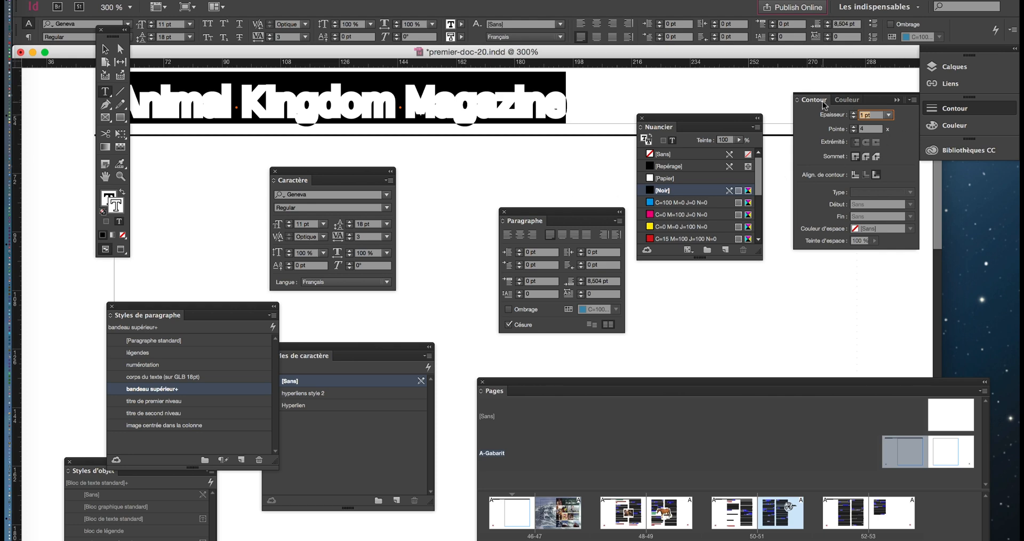
{"action": "left_click_drag", "start_coordinate": [825, 106], "coordinate": [174, 139]}
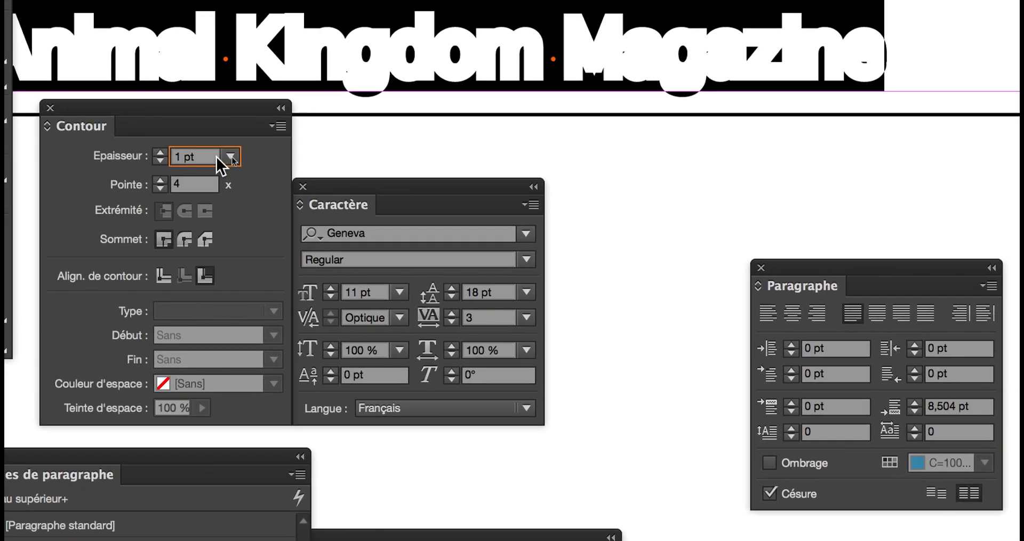
{"action": "left_click", "coordinate": [216, 158]}
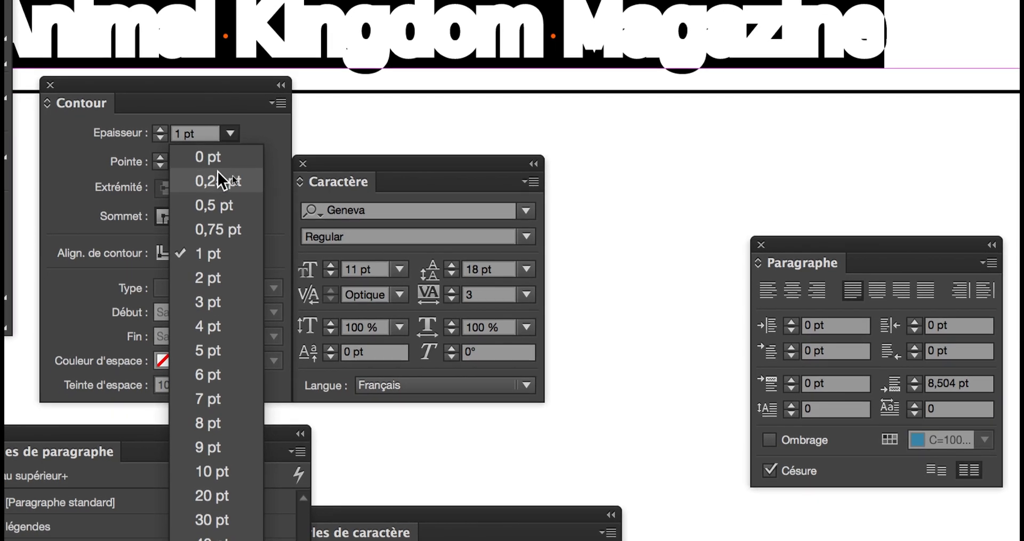
{"action": "left_click", "coordinate": [219, 180]}
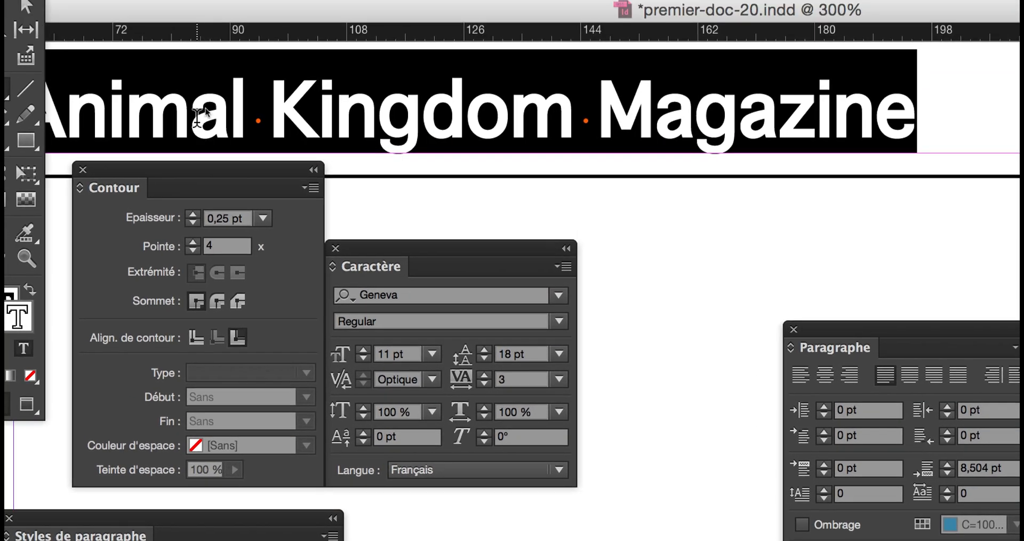
{"action": "left_click", "coordinate": [169, 39]}
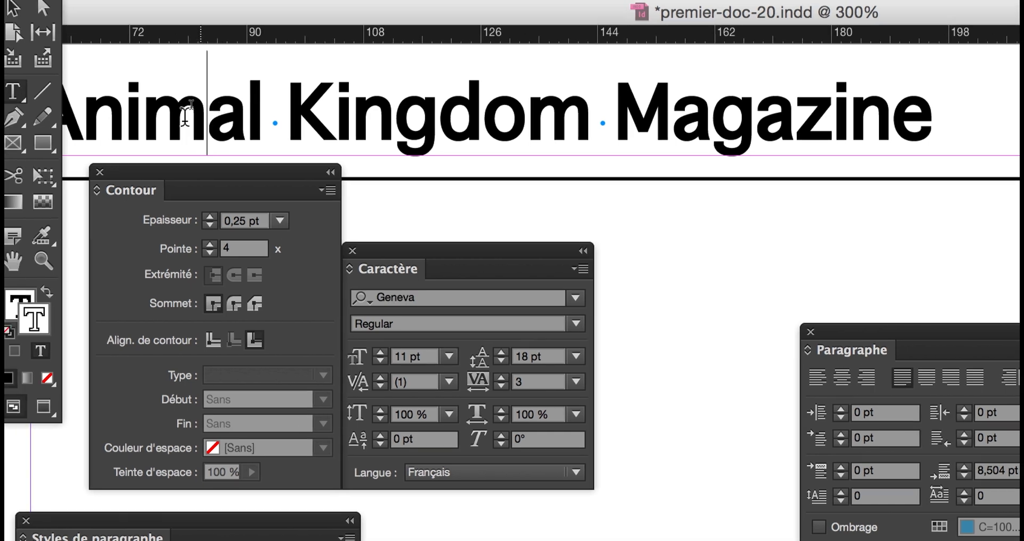
{"action": "left_click_drag", "start_coordinate": [179, 118], "coordinate": [335, 119]}
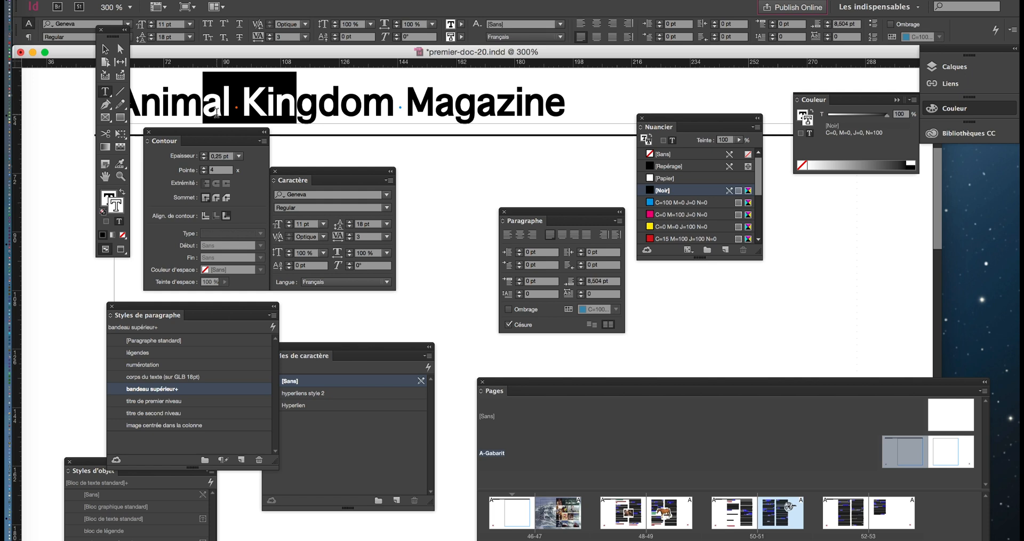
Spread out the stroke, character and style settings so none overlap, and reselect the entire "Animal Kingdom Magazine" header text.
{"action": "left_click_drag", "start_coordinate": [169, 136], "coordinate": [824, 190]}
{"action": "left_click_drag", "start_coordinate": [315, 180], "coordinate": [402, 168]}
{"action": "left_click_drag", "start_coordinate": [291, 349], "coordinate": [326, 357]}
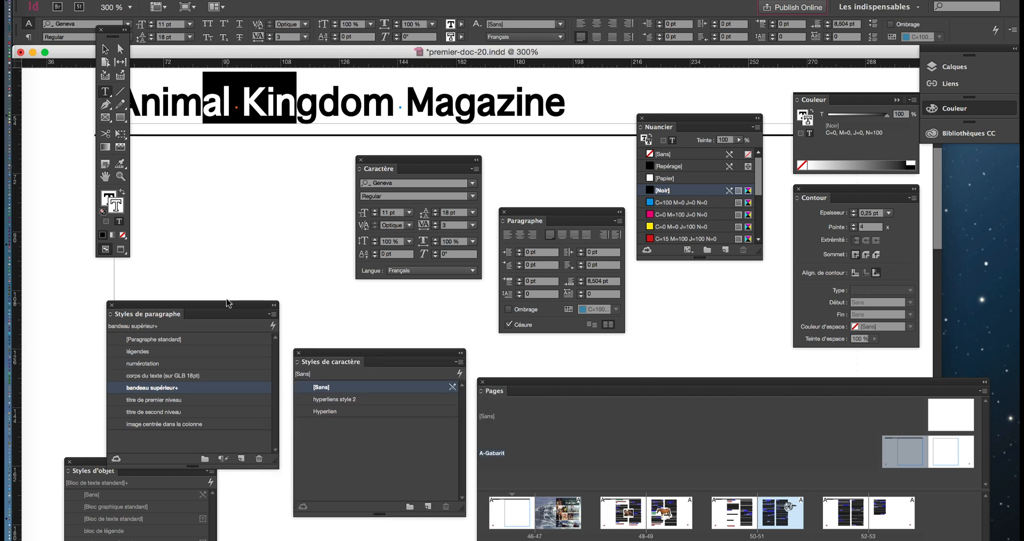
{"action": "left_click_drag", "start_coordinate": [225, 318], "coordinate": [215, 274]}
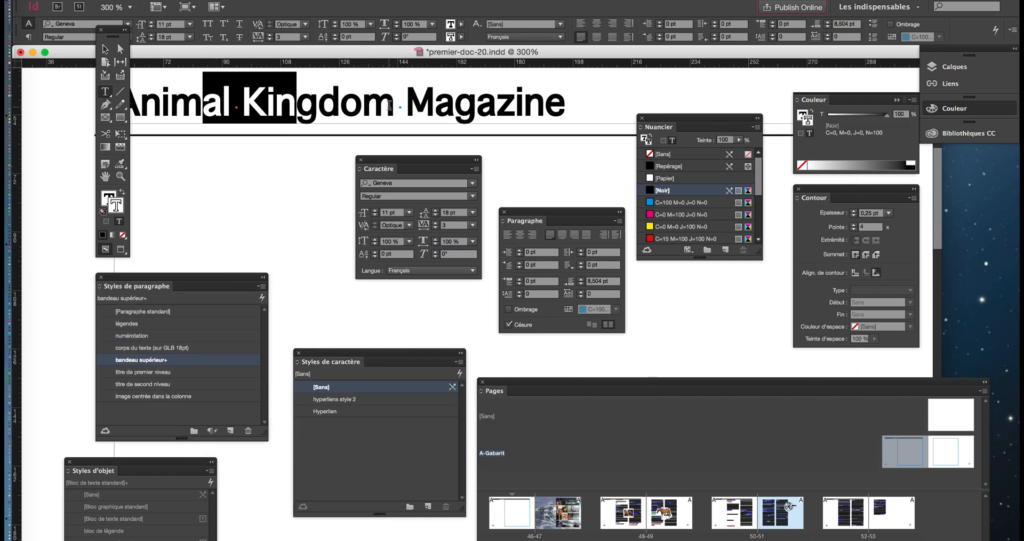
{"action": "left_click", "coordinate": [448, 123]}
{"action": "left_click_drag", "start_coordinate": [565, 109], "coordinate": [116, 98]}
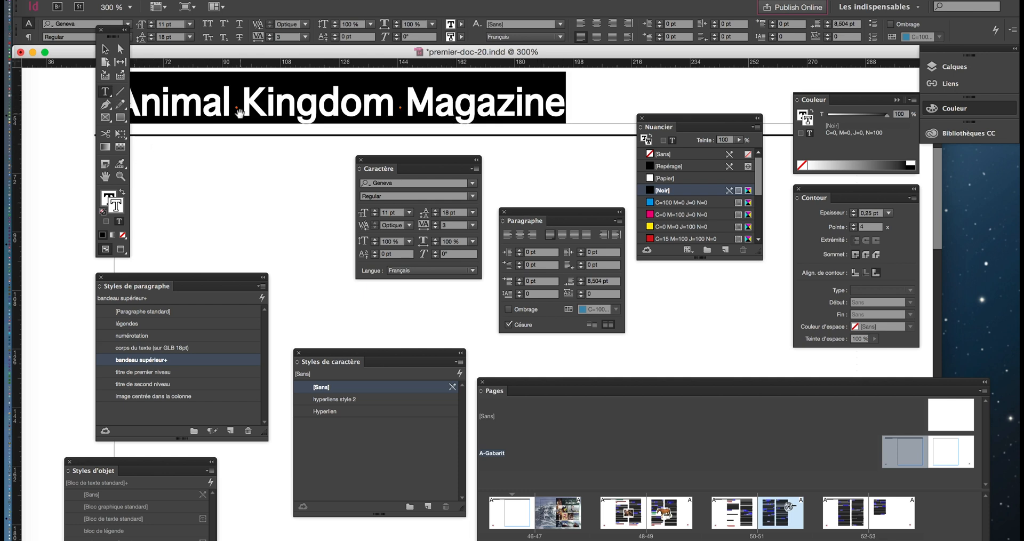
{"action": "scroll", "coordinate": [240, 113], "scroll_direction": "down", "scroll_amount": 1}
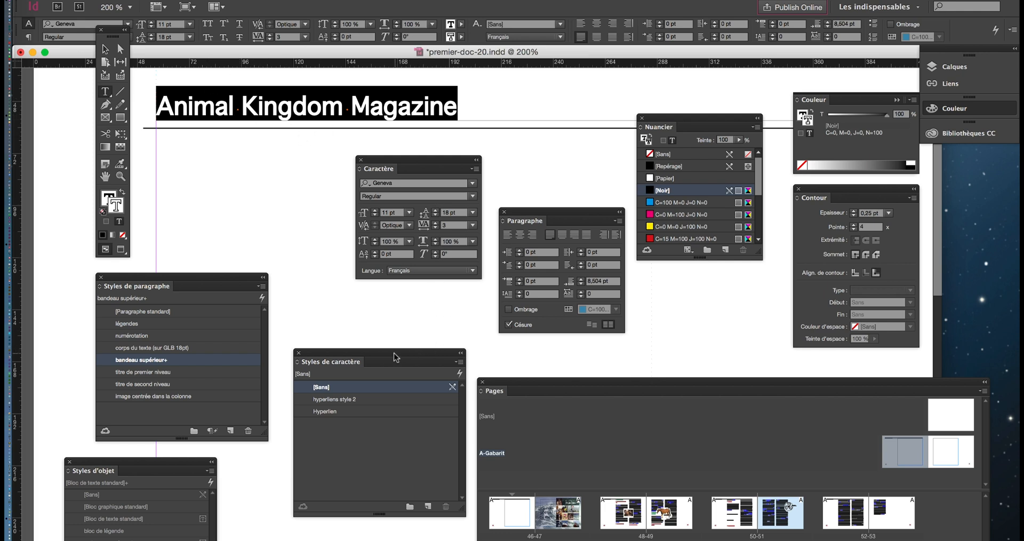
Start a new character style from the selected header text, named "Geneva faux gras pour bandeau supérieur" and applied to the selection.
{"action": "left_click", "coordinate": [361, 160]}
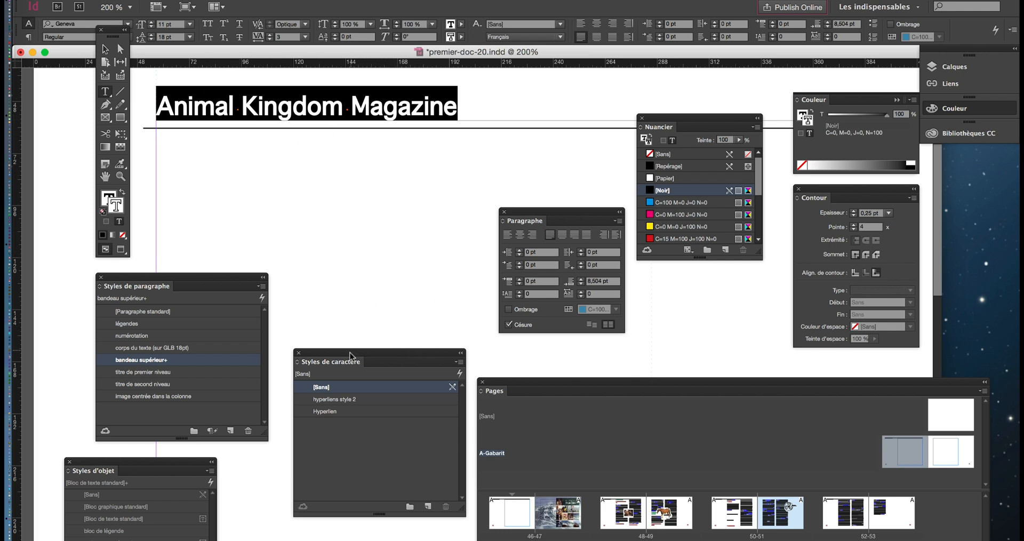
{"action": "left_click_drag", "start_coordinate": [351, 355], "coordinate": [347, 131]}
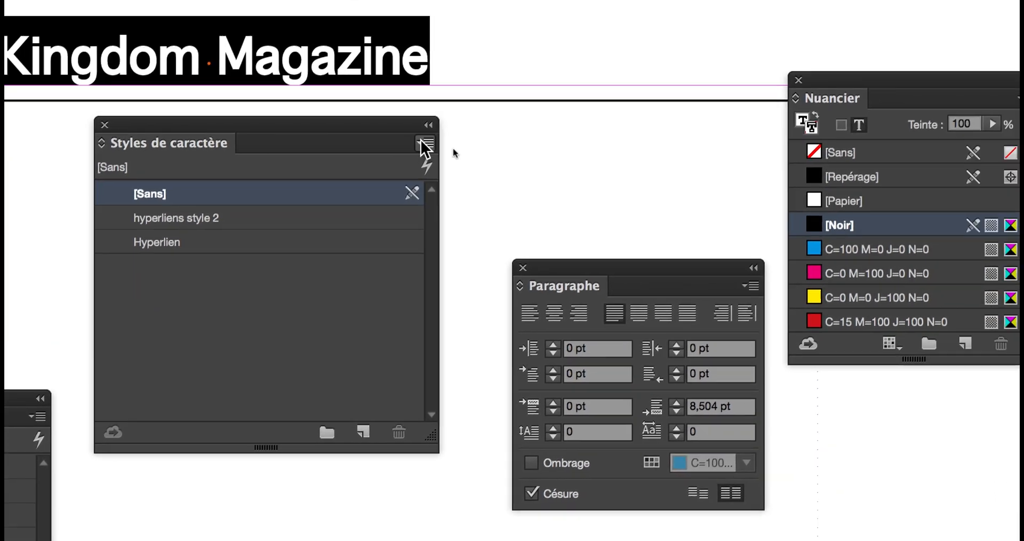
{"action": "left_click", "coordinate": [496, 160]}
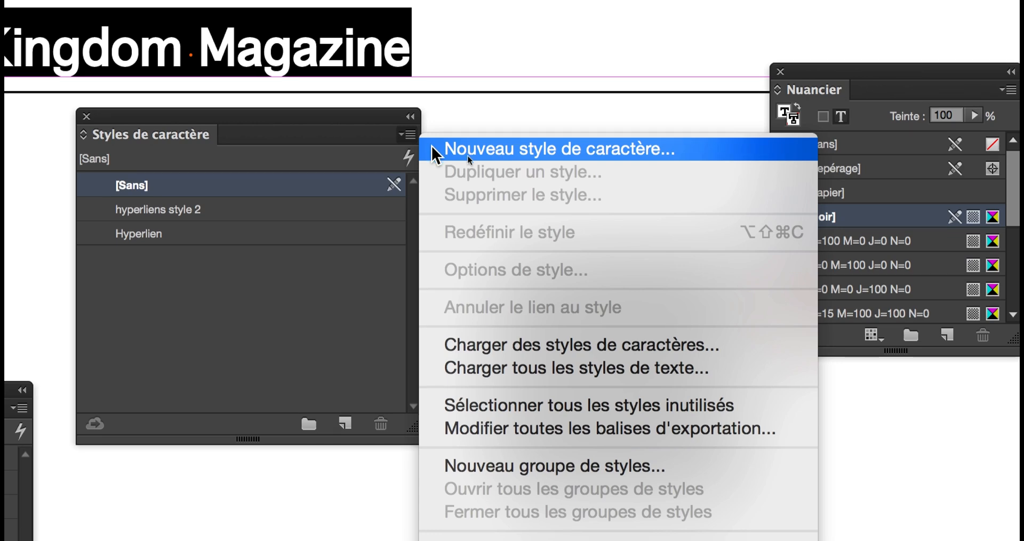
{"action": "left_click", "coordinate": [433, 149]}
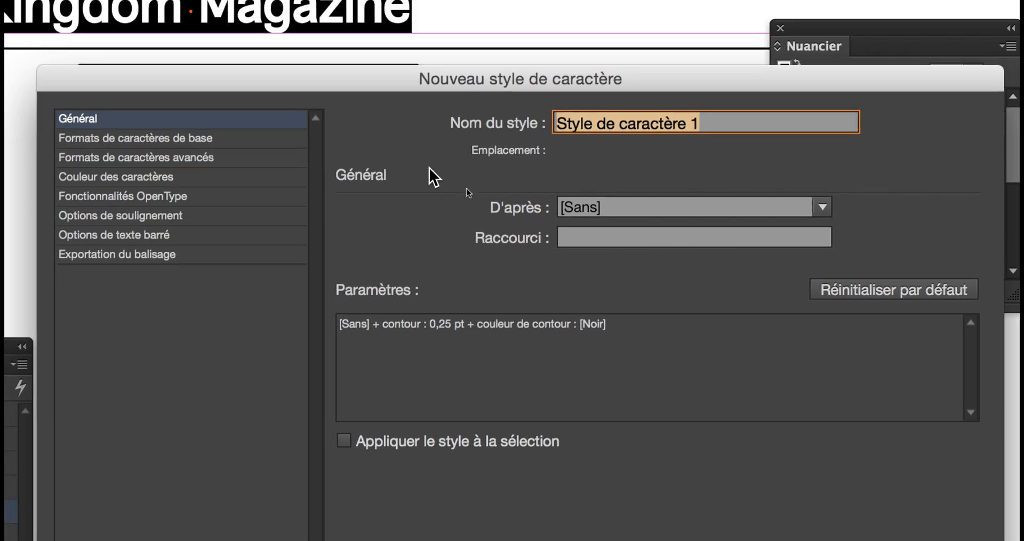
{"action": "type", "text": "Gen"}
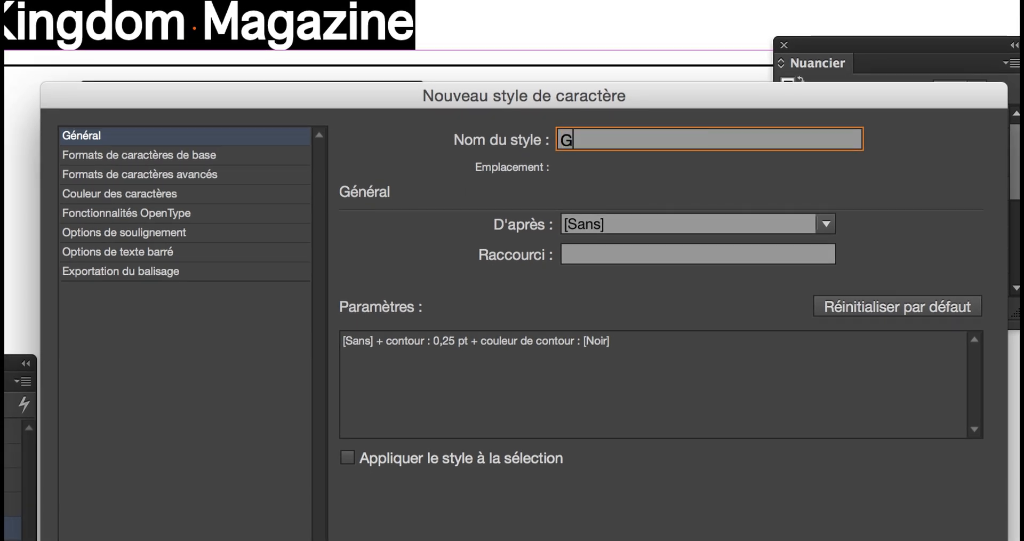
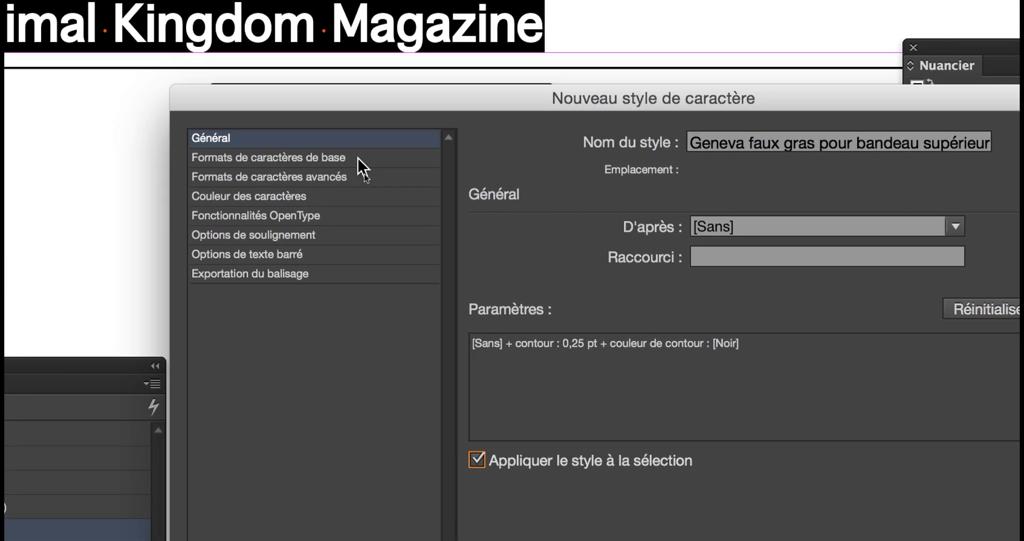
Review the new character style's basic formats, character colour, underline and strikethrough settings, including the colour and weight of its stroke.
{"action": "left_click", "coordinate": [373, 146]}
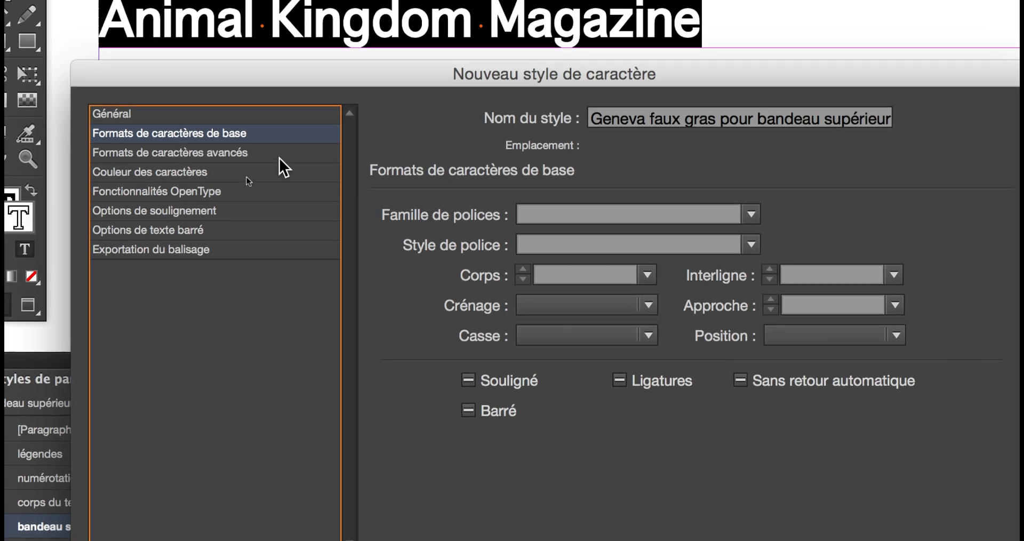
{"action": "left_click", "coordinate": [280, 156]}
{"action": "left_click", "coordinate": [276, 167]}
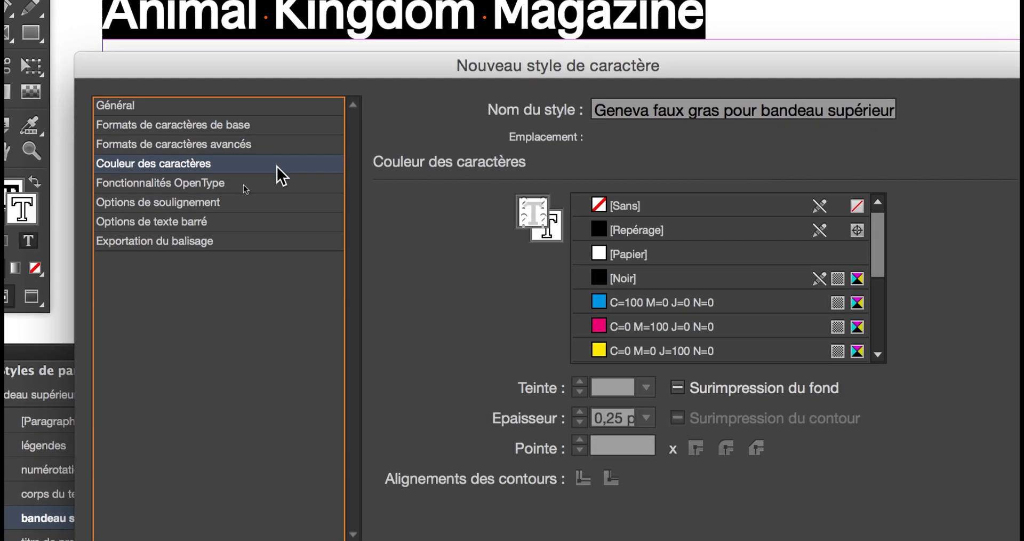
{"action": "left_click", "coordinate": [277, 171]}
{"action": "left_click", "coordinate": [275, 187]}
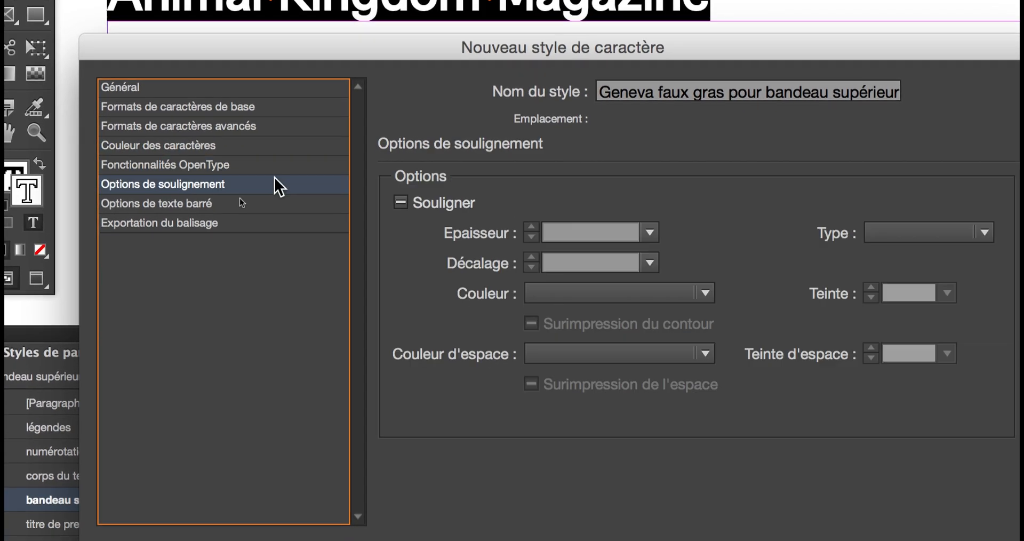
{"action": "left_click", "coordinate": [269, 207]}
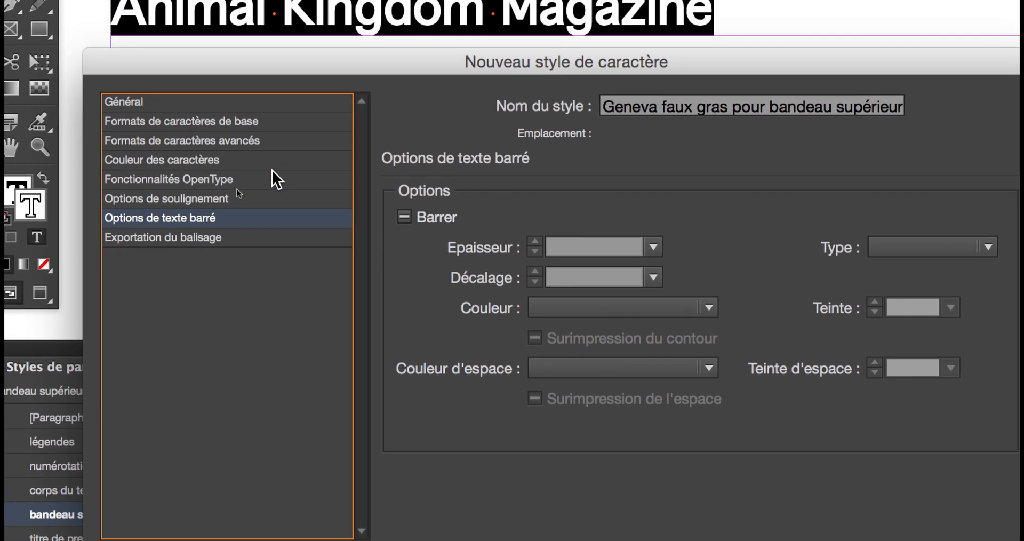
{"action": "left_click", "coordinate": [273, 136]}
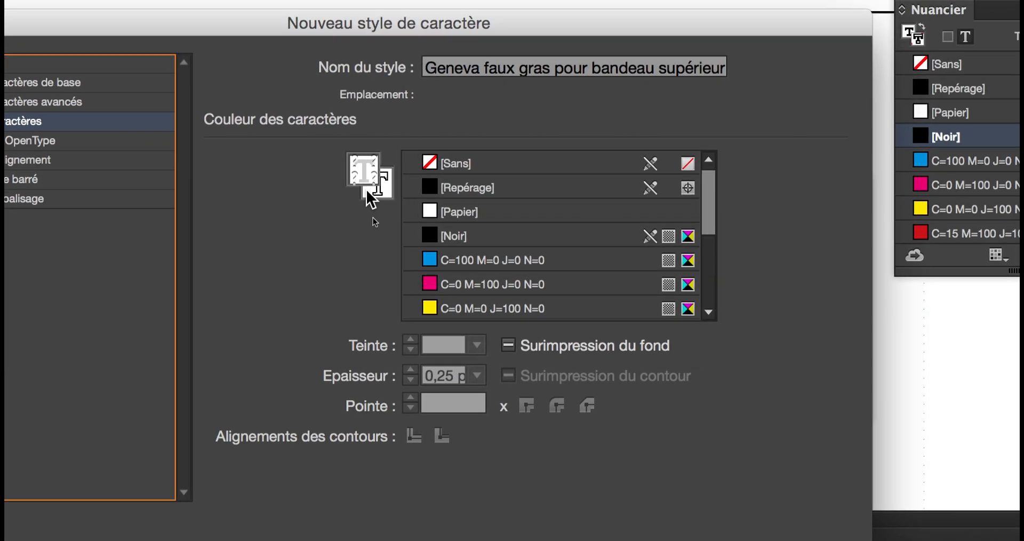
{"action": "left_click", "coordinate": [368, 190]}
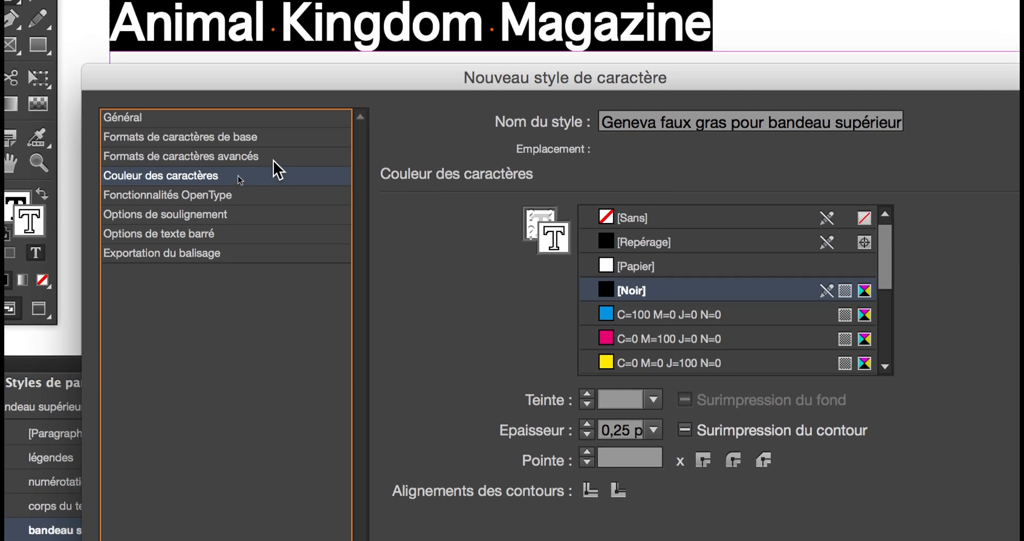
{"action": "left_click", "coordinate": [239, 153]}
{"action": "left_click", "coordinate": [273, 151]}
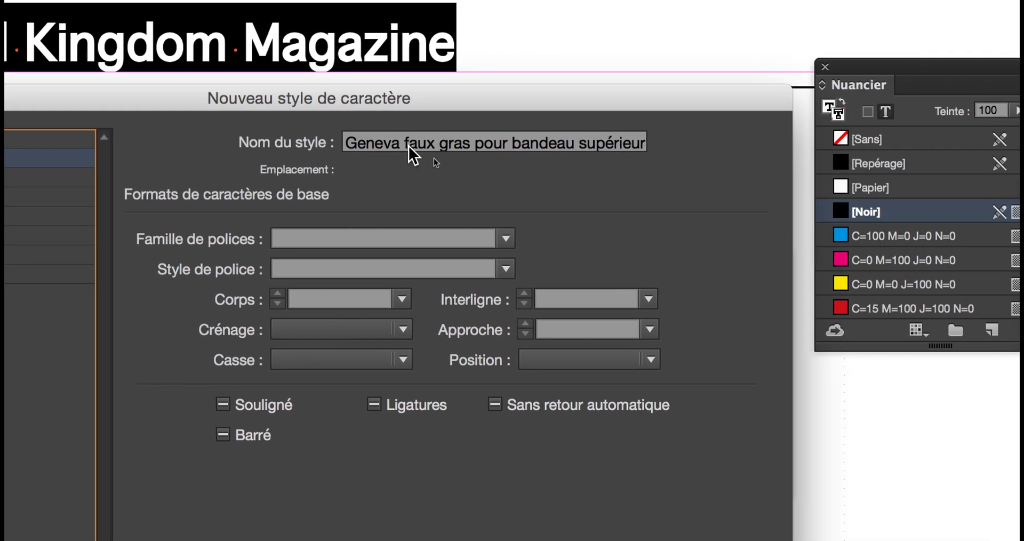
Shorten the new character style's name to "faux gras pour bandeau supérieur" and create the style.
{"action": "key", "text": "Tab"}
{"action": "left_click_drag", "start_coordinate": [405, 145], "coordinate": [350, 143]}
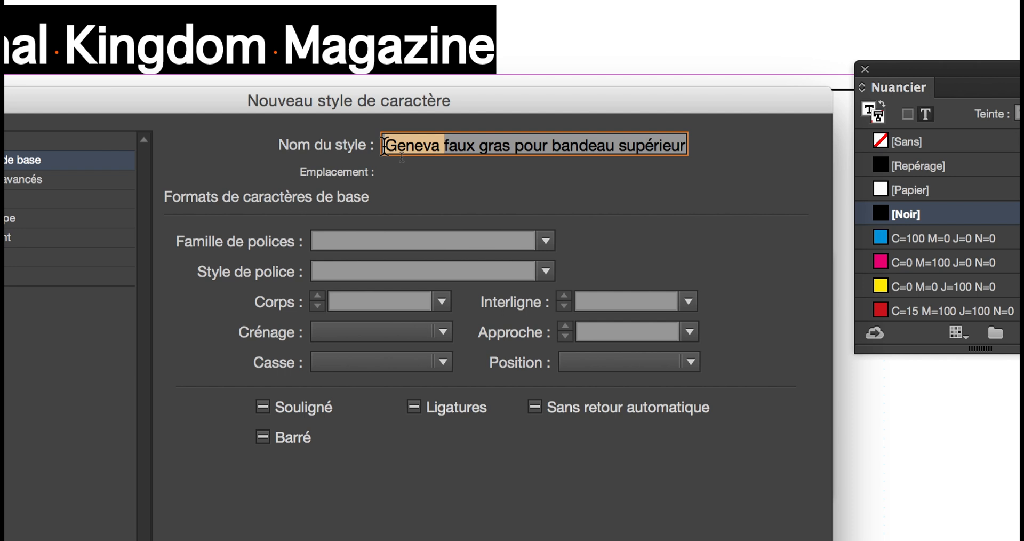
{"action": "key", "text": "BackSpace"}
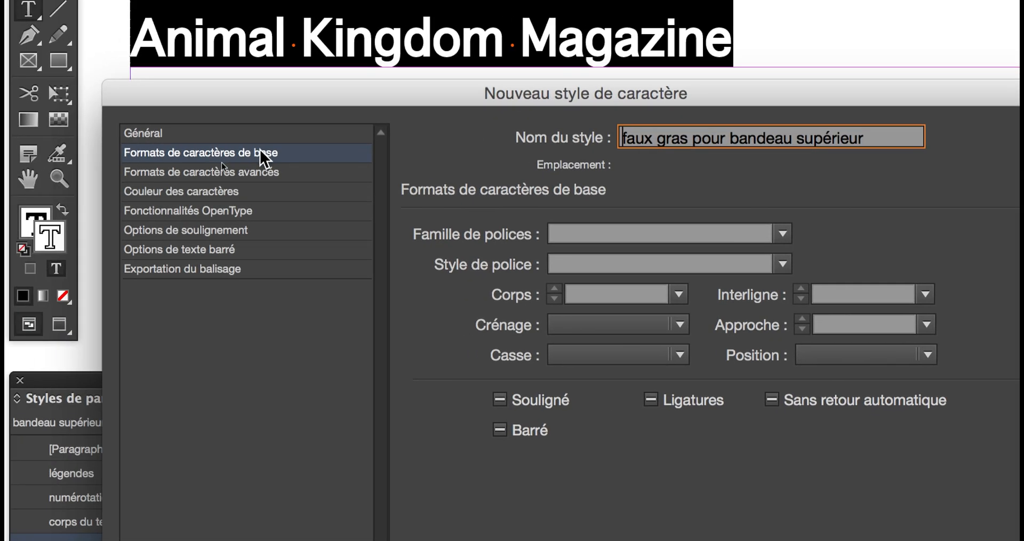
{"action": "left_click", "coordinate": [172, 140]}
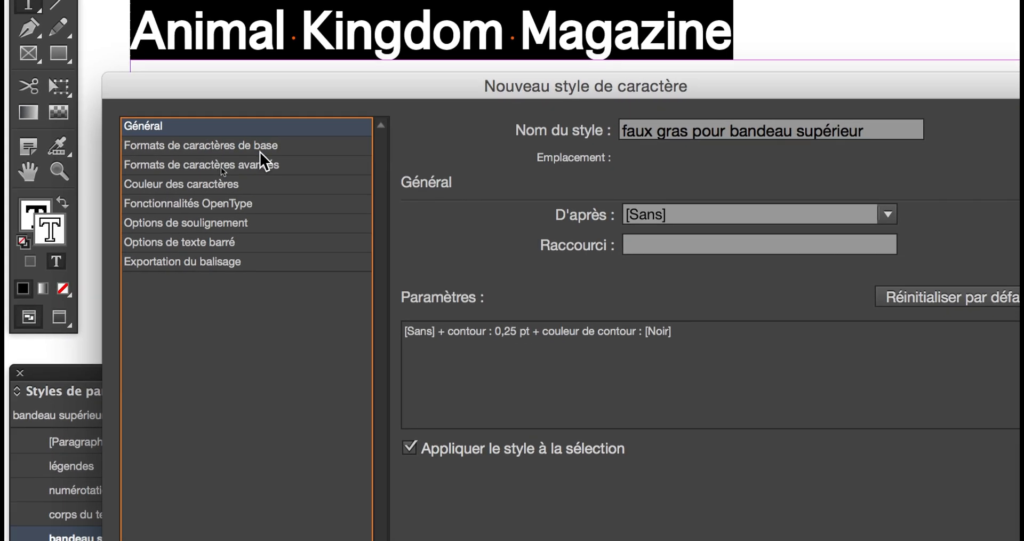
{"action": "left_click", "coordinate": [260, 149]}
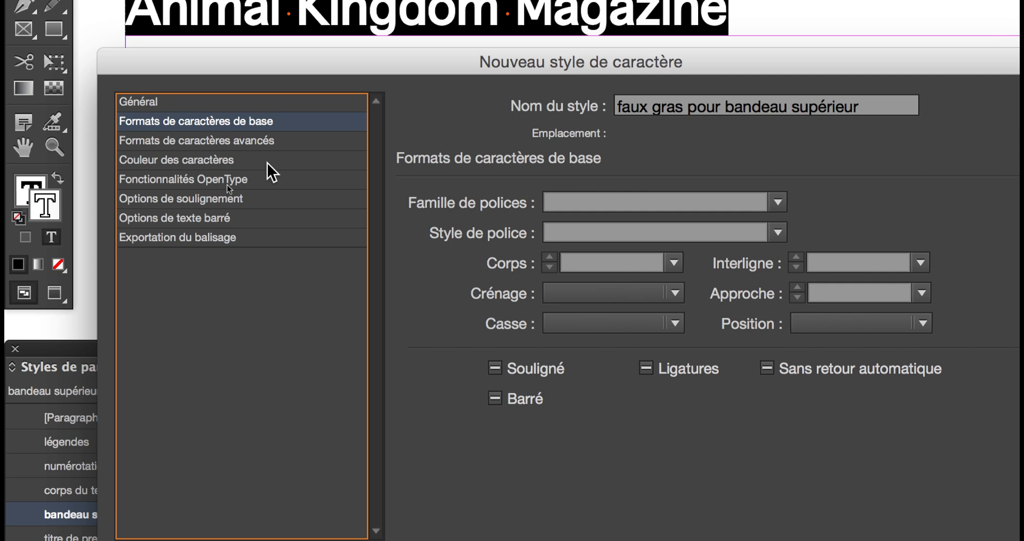
{"action": "left_click", "coordinate": [267, 154]}
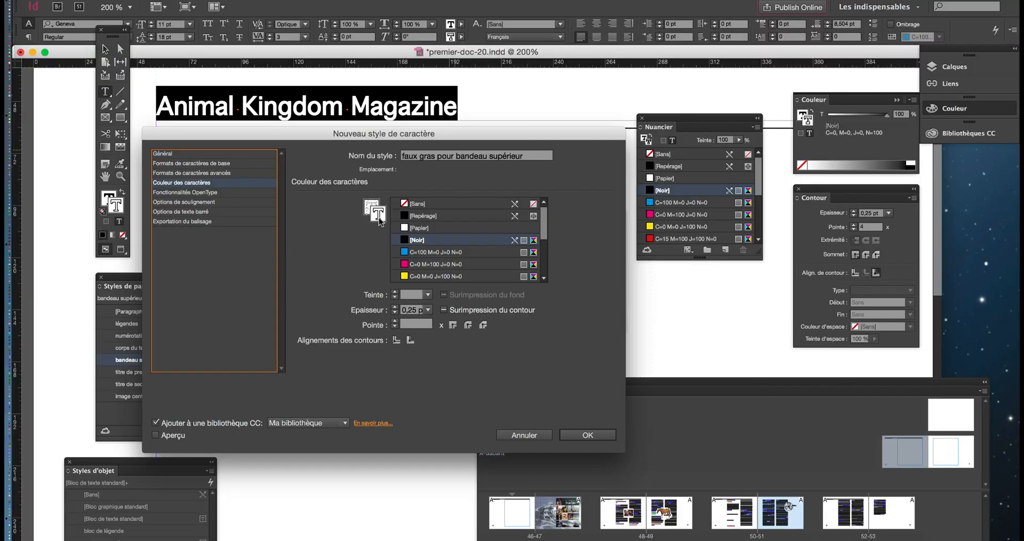
{"action": "left_click", "coordinate": [571, 433]}
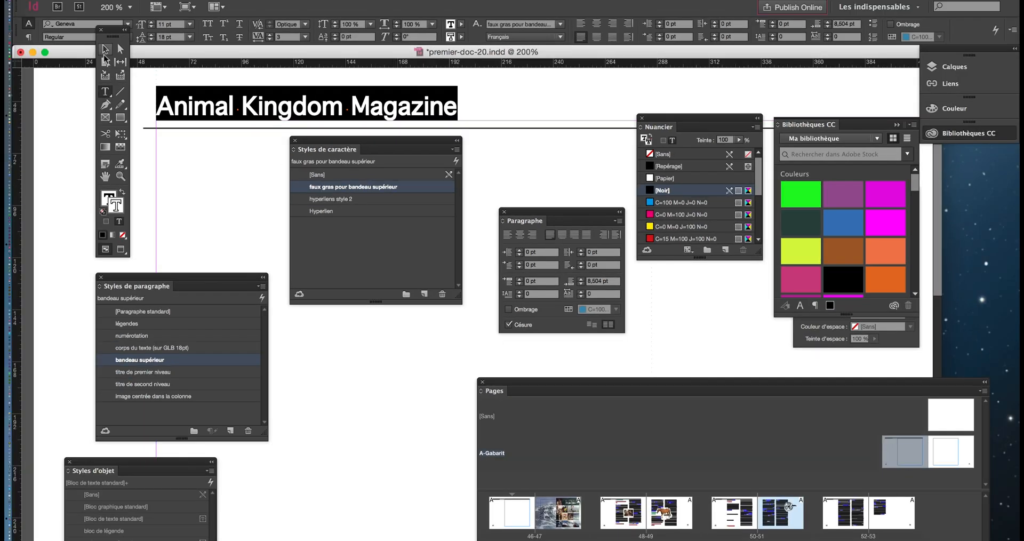
Leave text editing and save the document as a new version named premier-doc-21.indd.
{"action": "left_click", "coordinate": [105, 49]}
{"action": "left_click", "coordinate": [110, 0]}
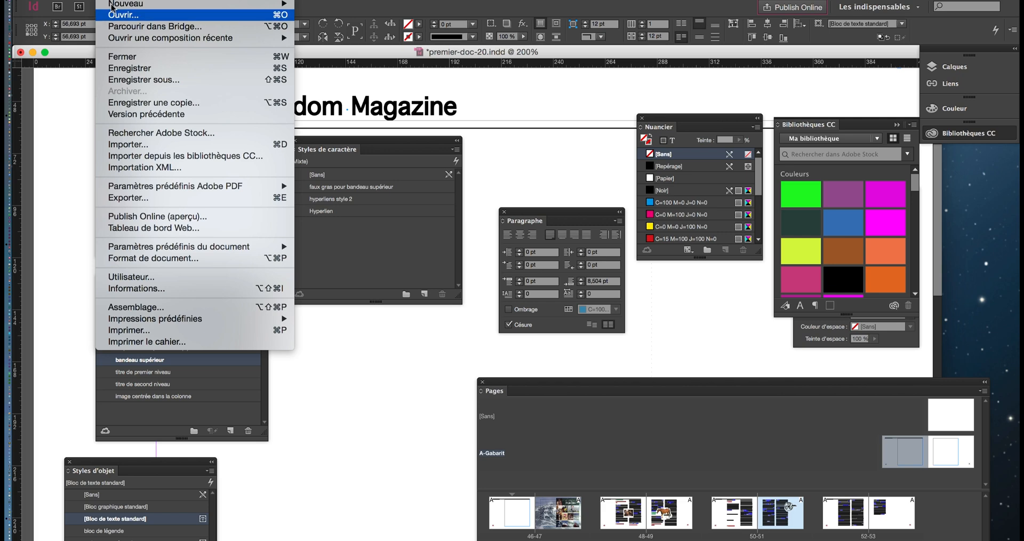
{"action": "left_click", "coordinate": [160, 79]}
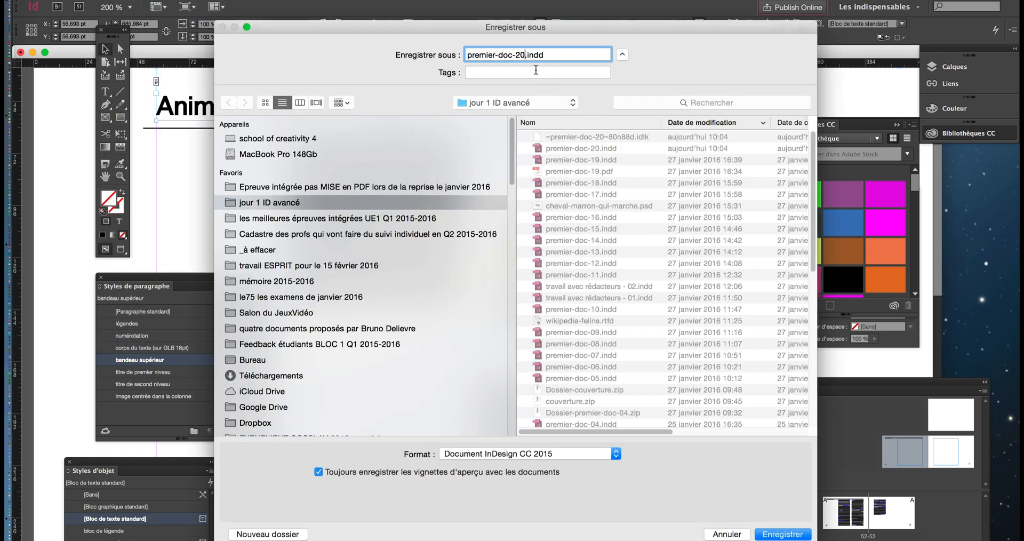
{"action": "key", "text": "Return"}
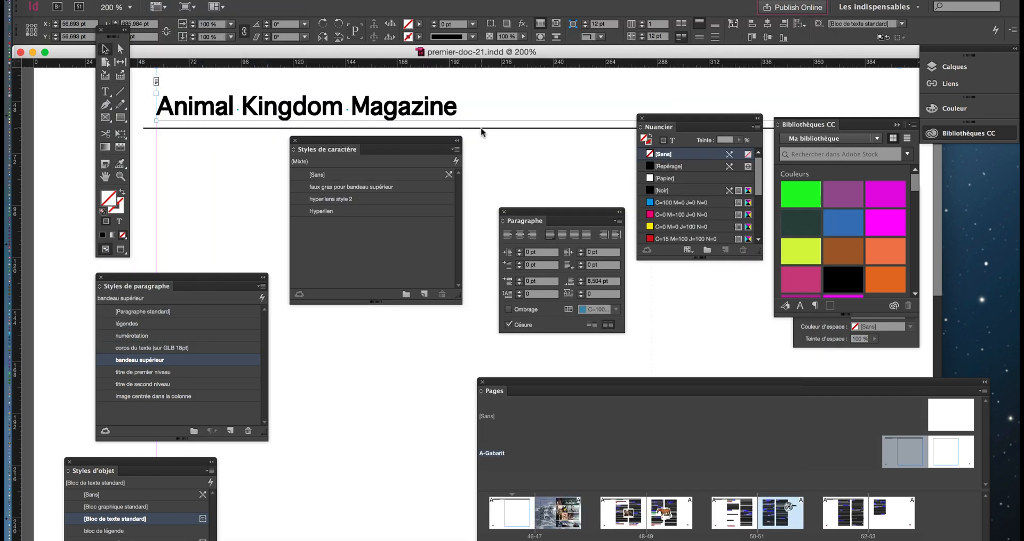
Show the whole master spread at 25%, move the toolbox clear of the pages and hide all the other floating panels.
{"action": "key", "text": "super+1"}
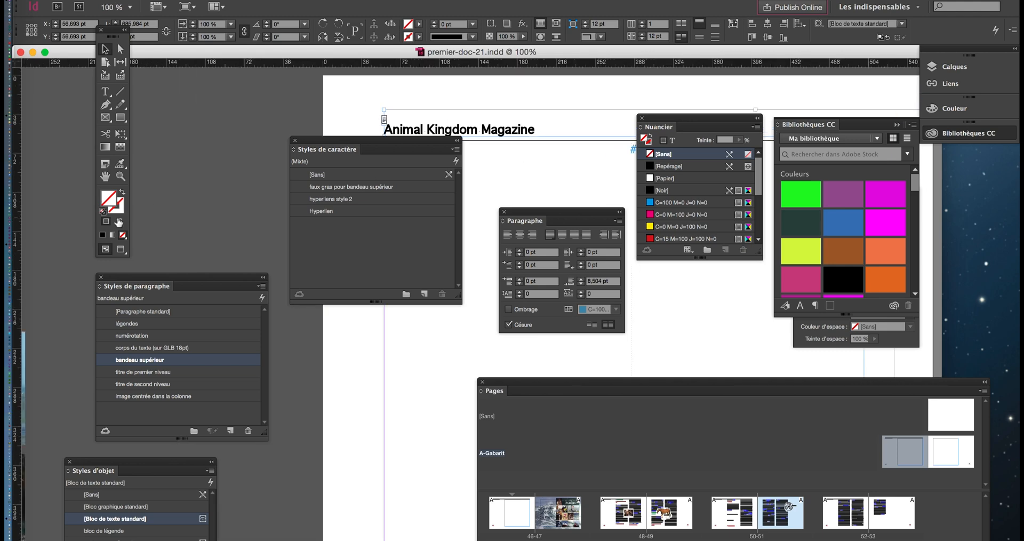
{"action": "key", "text": "super+minus"}
{"action": "key", "text": "super+minus"}
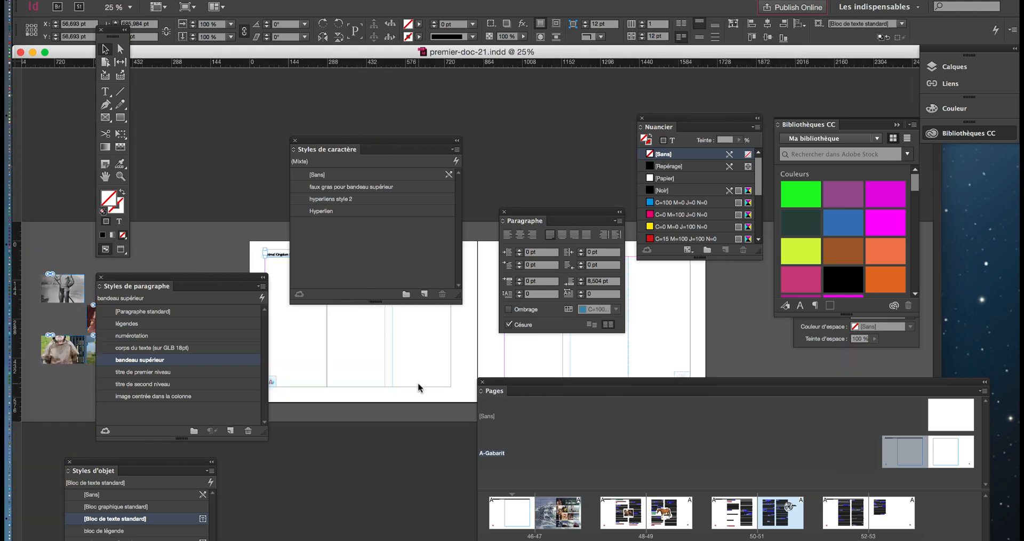
{"action": "key", "text": "shift+Tab"}
{"action": "key", "text": "shift+Tab"}
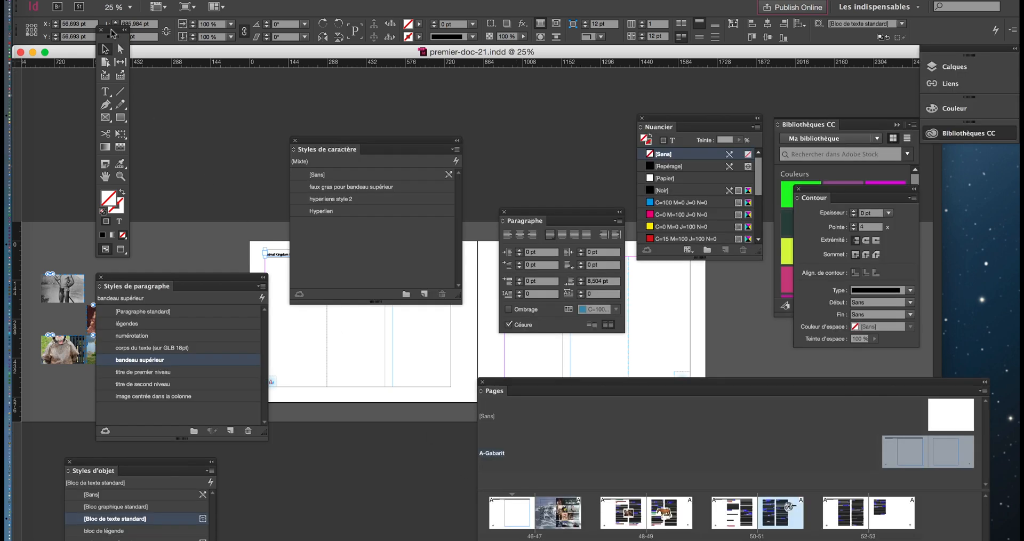
{"action": "left_click_drag", "start_coordinate": [113, 32], "coordinate": [51, 91]}
{"action": "key", "text": "shift+Tab"}
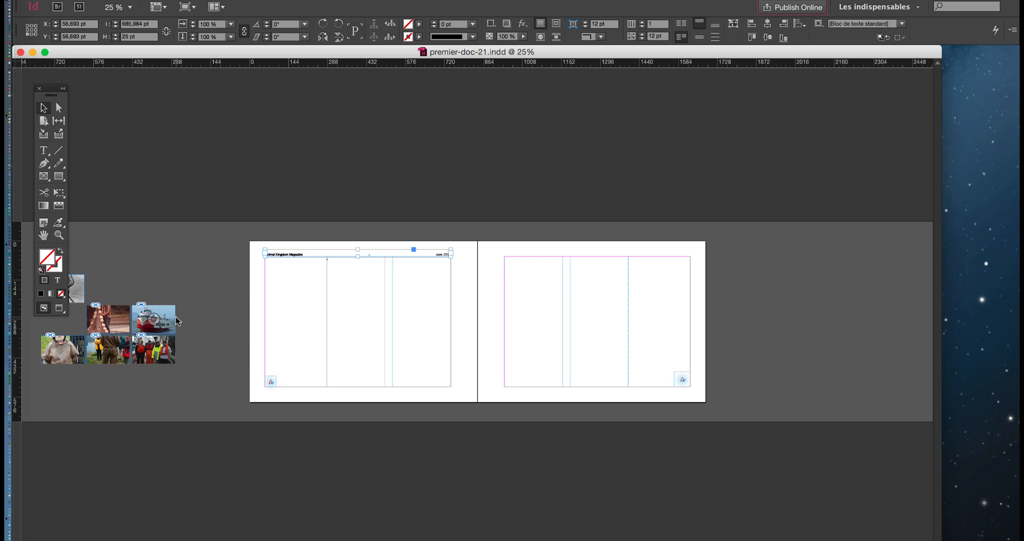
Toggle the floating panels on and off over the master spread, ending with only the toolbox showing and the view at 50%.
{"action": "key", "text": "shift+Tab"}
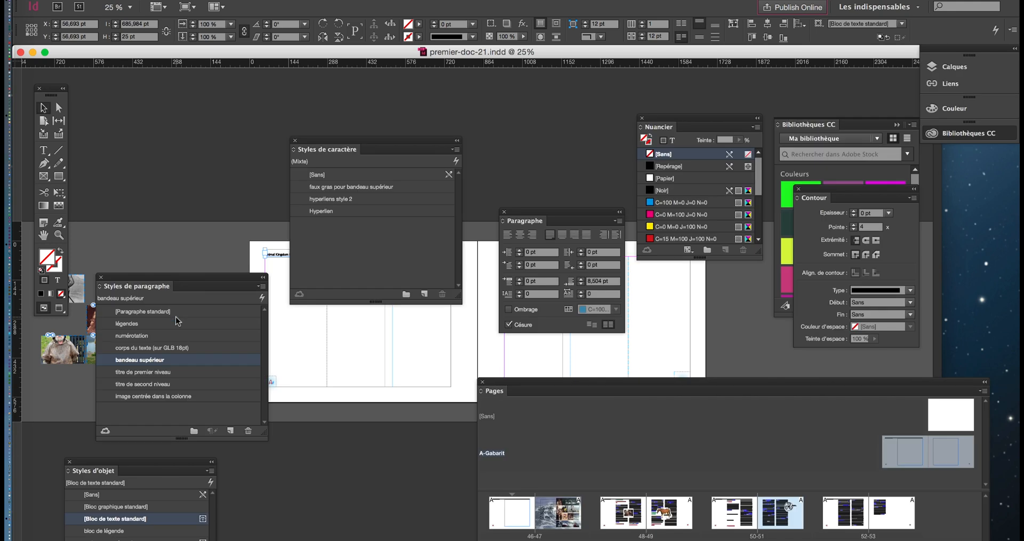
{"action": "key", "text": "shift+Tab"}
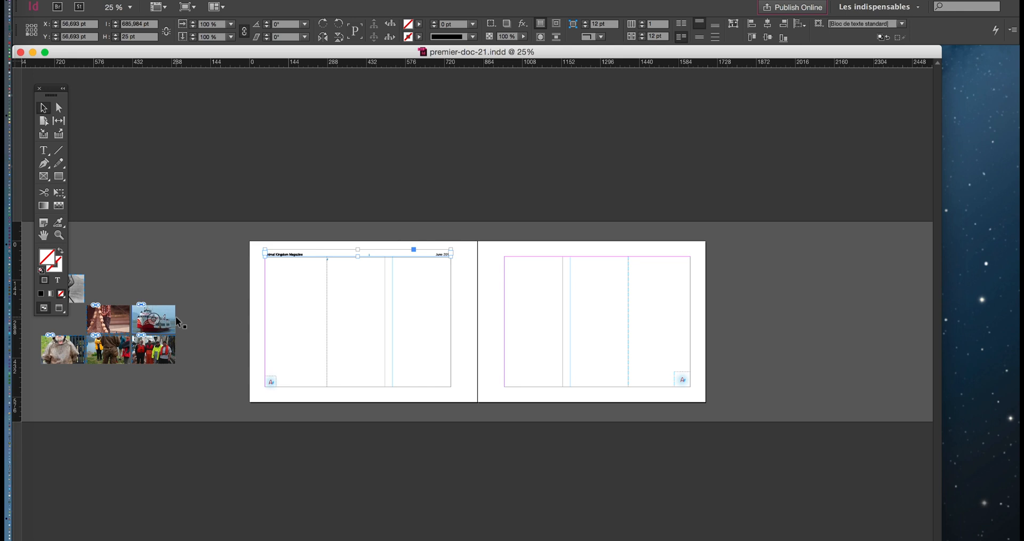
{"action": "key", "text": "shift+Tab"}
{"action": "key", "text": "shift+Tab"}
{"action": "key", "text": "shift+Tab"}
{"action": "key", "text": "shift+Tab"}
{"action": "key", "text": "super+equal"}
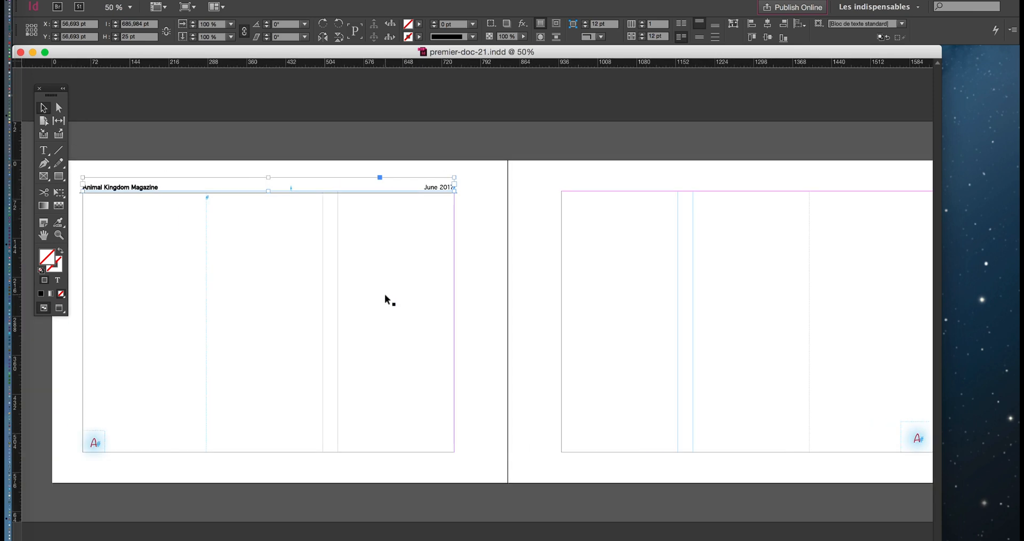
{"action": "key", "text": "shift+Tab"}
{"action": "key", "text": "shift+Tab"}
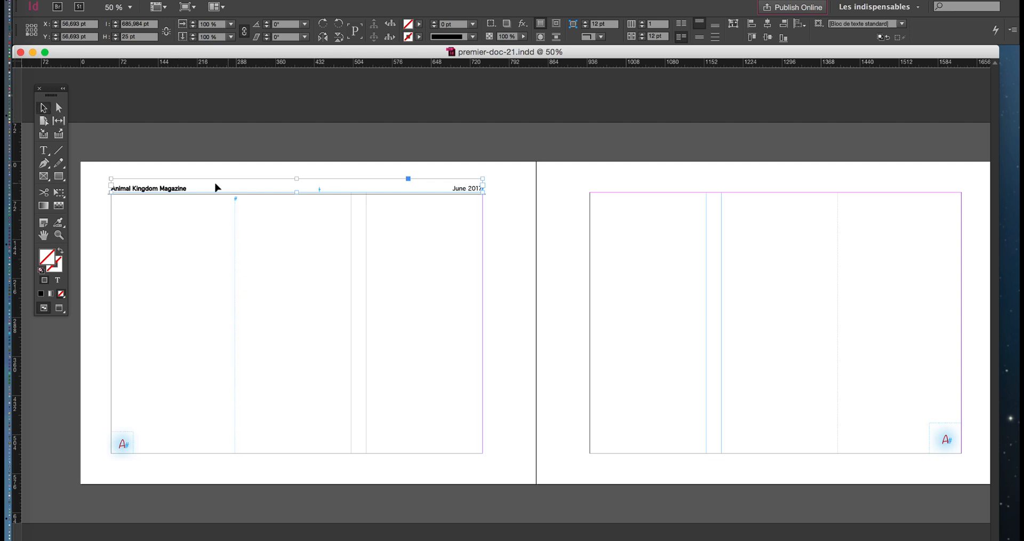
Preview the master spread without guides or frame edges, deselect the header frame and inspect the header line at 100%.
{"action": "left_click", "coordinate": [67, 308]}
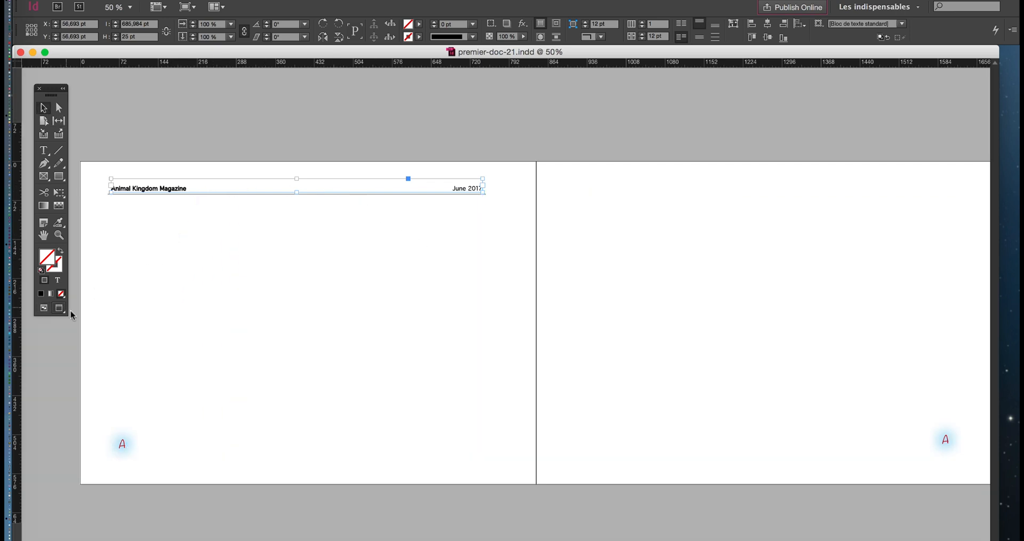
{"action": "left_click", "coordinate": [94, 315]}
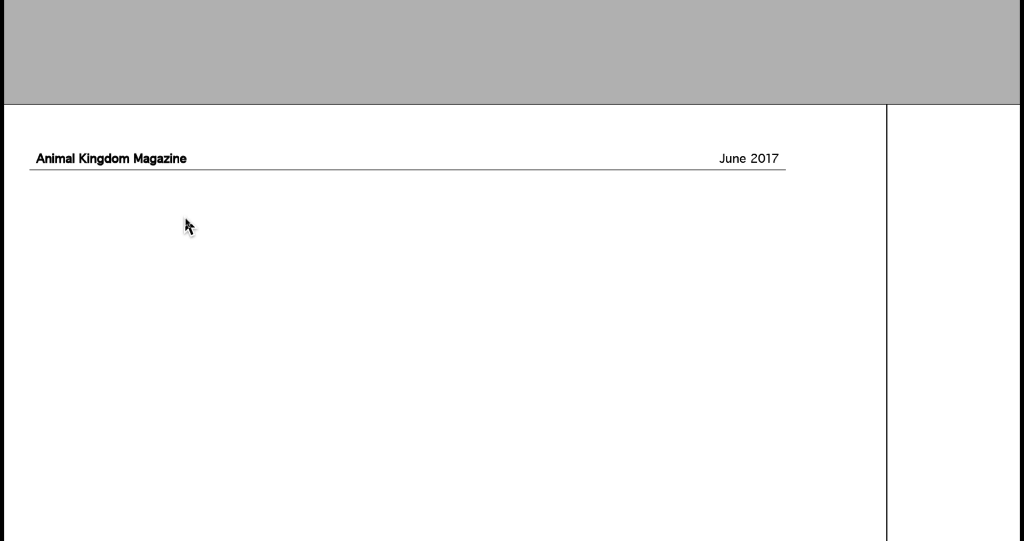
{"action": "scroll", "coordinate": [72, 157], "scroll_direction": "up", "scroll_amount": 1}
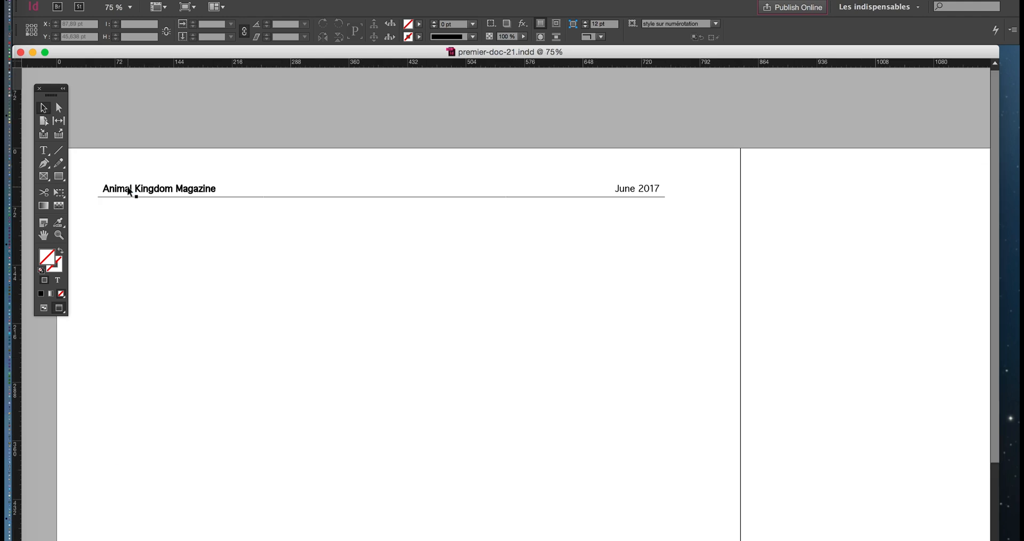
{"action": "scroll", "coordinate": [128, 190], "scroll_direction": "up", "scroll_amount": 1}
{"action": "left_click", "coordinate": [43, 235]}
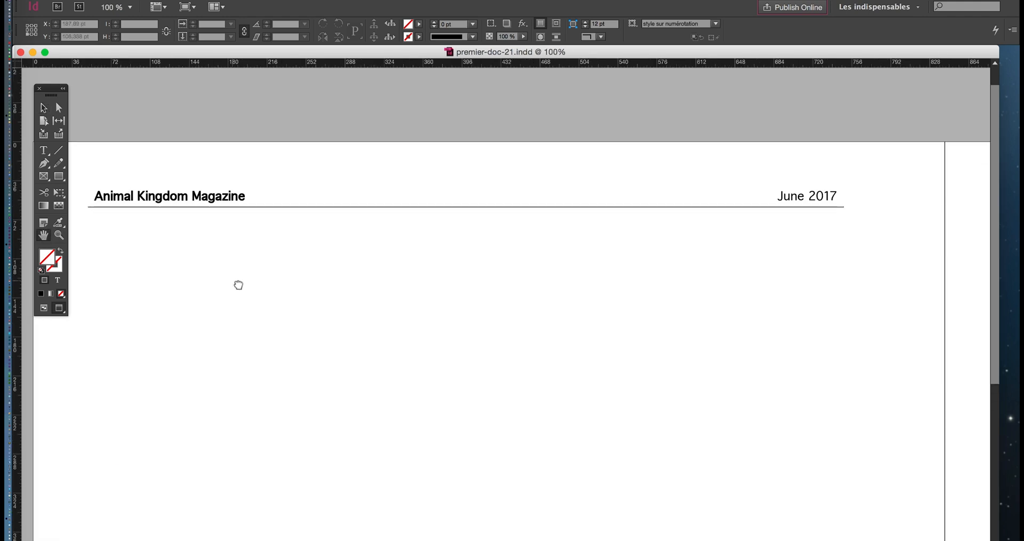
{"action": "left_click_drag", "start_coordinate": [238, 284], "coordinate": [237, 311]}
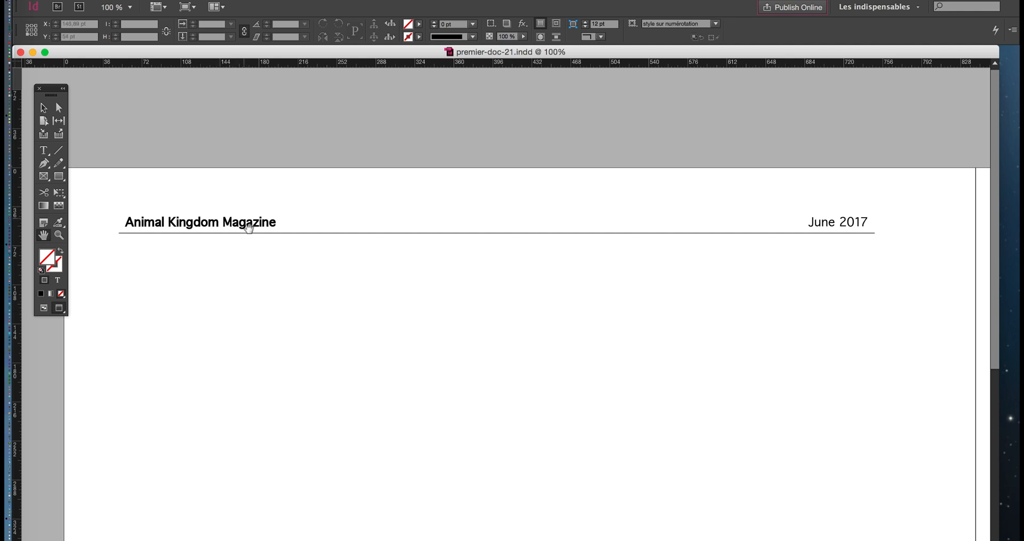
Show the guides again and duplicate the header text frame onto the facing master page, aligned with its margins.
{"action": "key", "text": "w"}
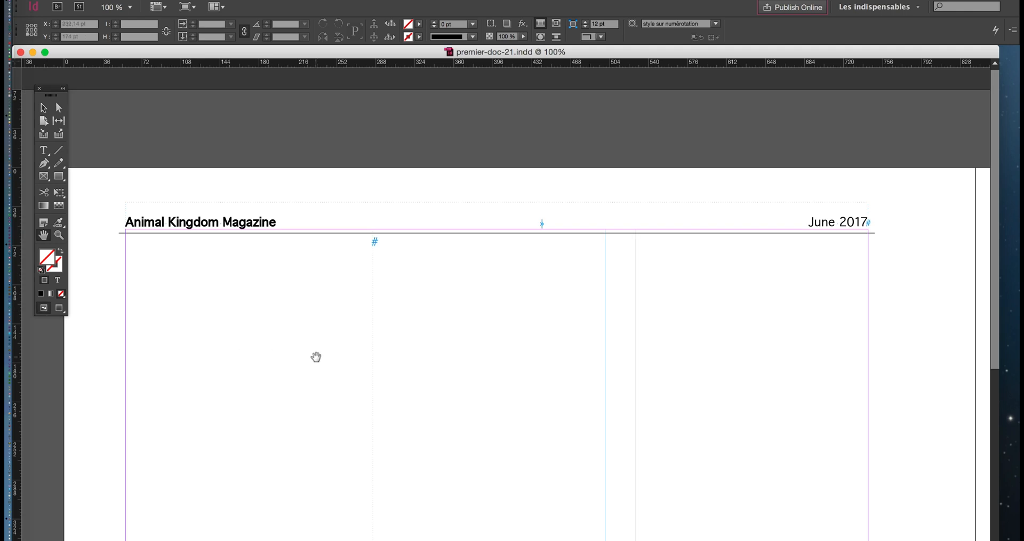
{"action": "key", "text": "super+minus"}
{"action": "key", "text": "super+minus"}
{"action": "scroll", "coordinate": [279, 377], "scroll_direction": "right", "scroll_amount": 10}
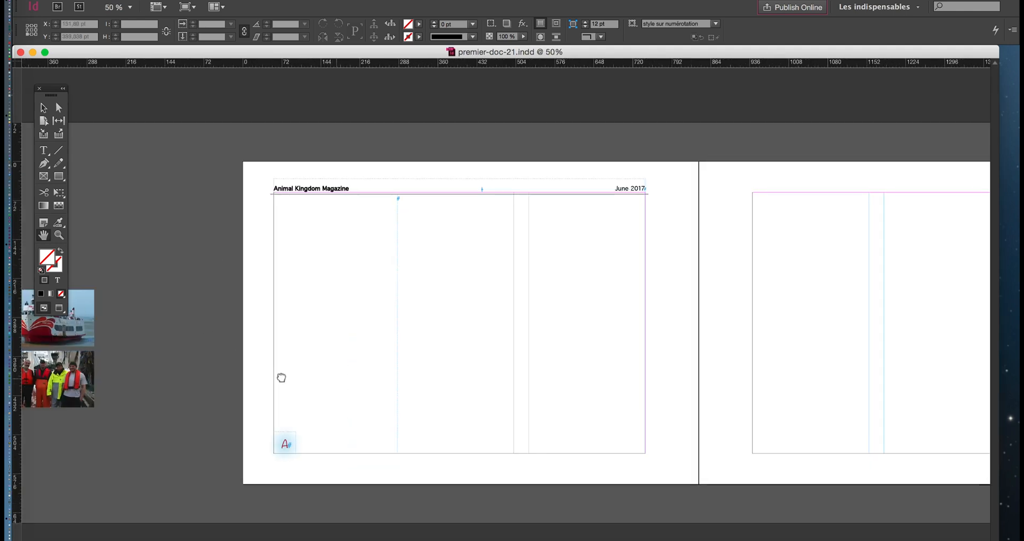
{"action": "left_click", "coordinate": [45, 109]}
{"action": "left_click", "coordinate": [167, 191]}
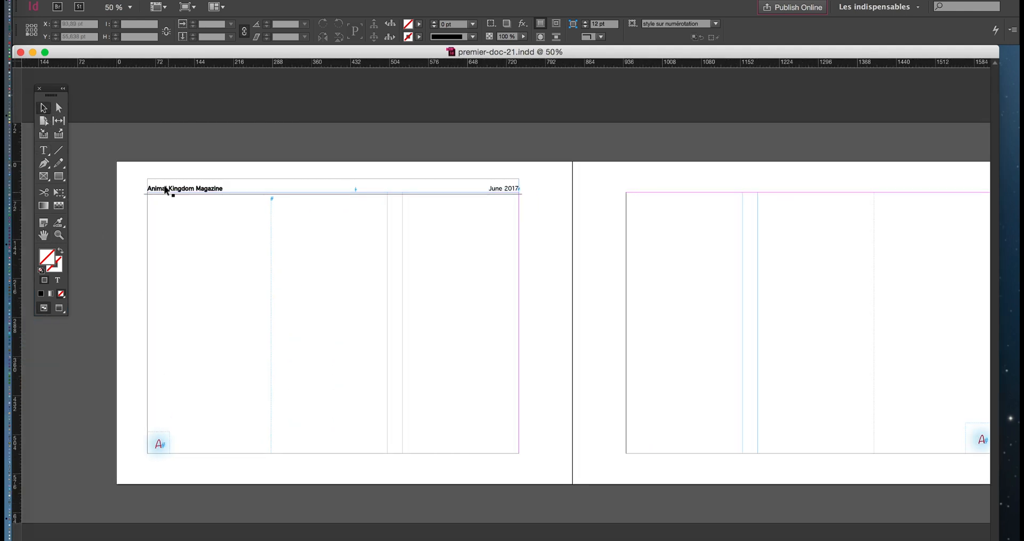
{"action": "left_click_drag", "start_coordinate": [167, 191], "coordinate": [637, 201]}
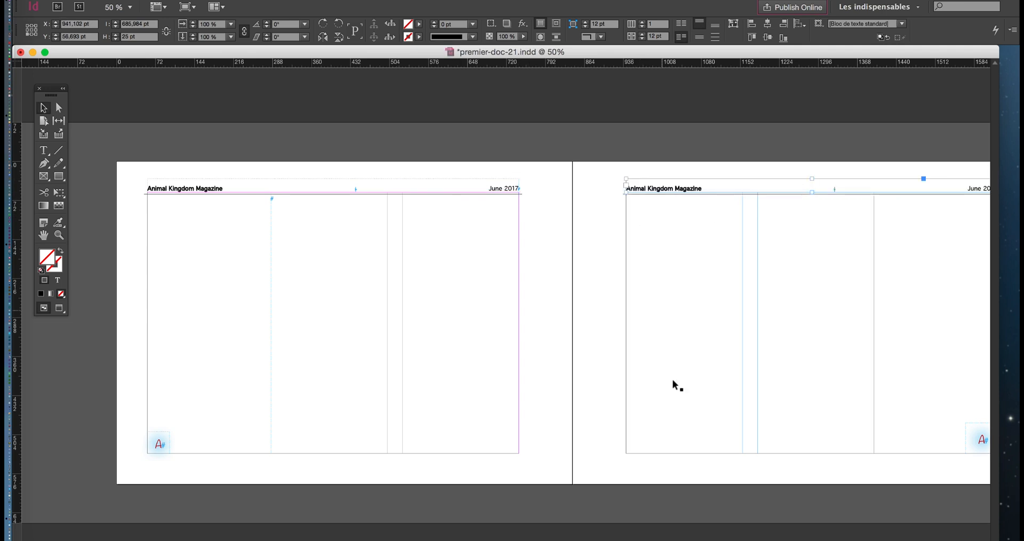
{"action": "scroll", "coordinate": [512, 320], "scroll_direction": "right", "scroll_amount": 3}
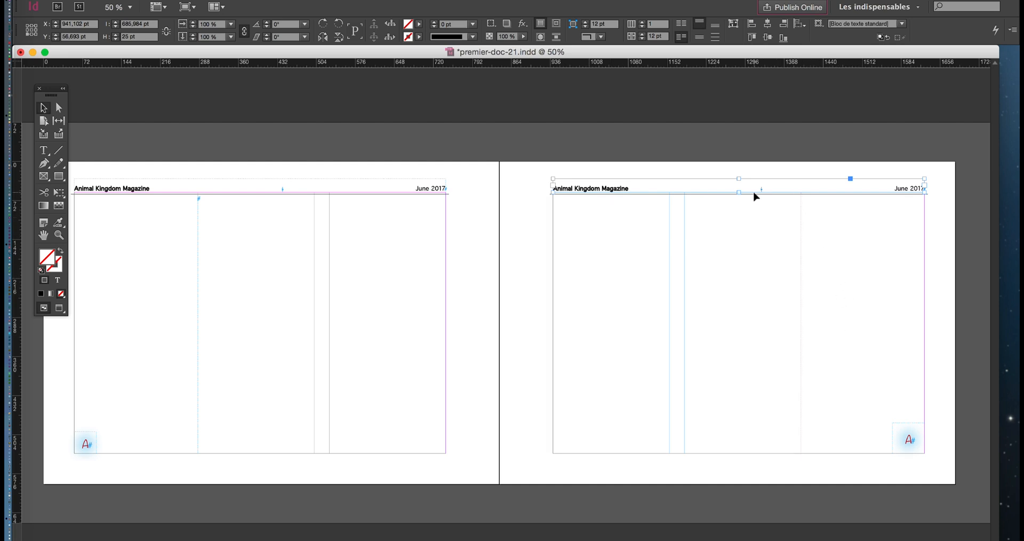
Remove the date "June 2017" from the duplicated header on the right-hand master page.
{"action": "left_click", "coordinate": [45, 151]}
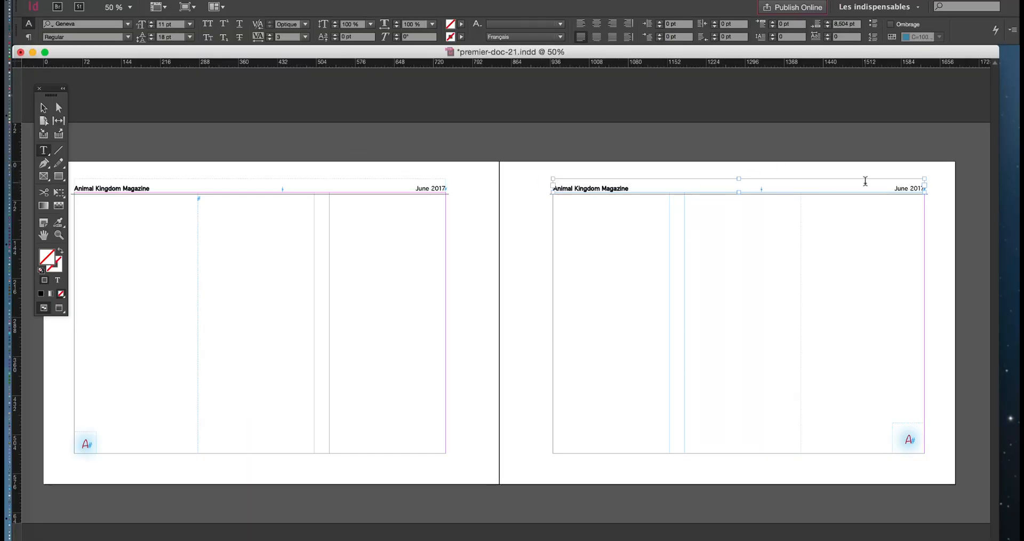
{"action": "scroll", "coordinate": [866, 181], "scroll_direction": "up", "scroll_amount": 2}
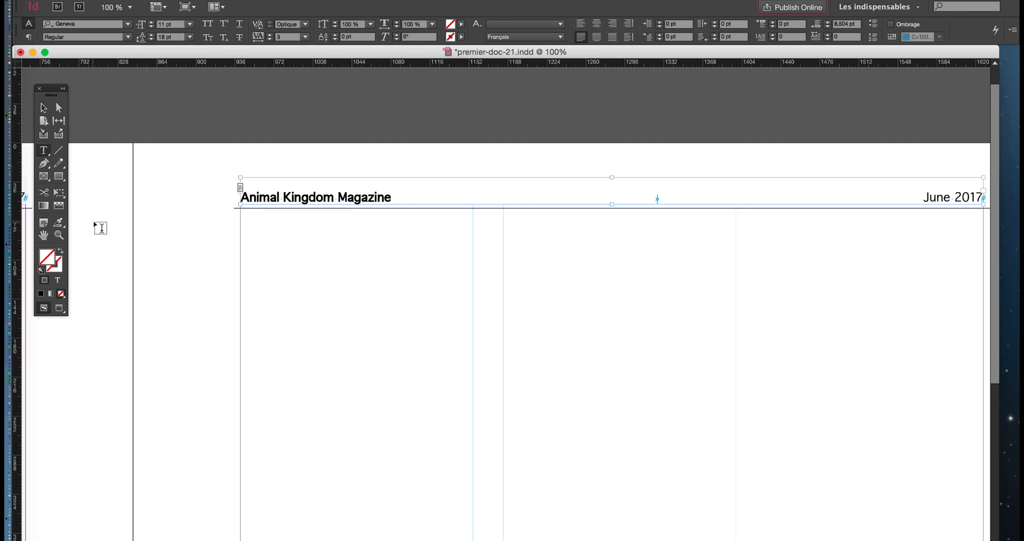
{"action": "key", "text": "Escape"}
{"action": "left_click_drag", "start_coordinate": [402, 300], "coordinate": [323, 295]}
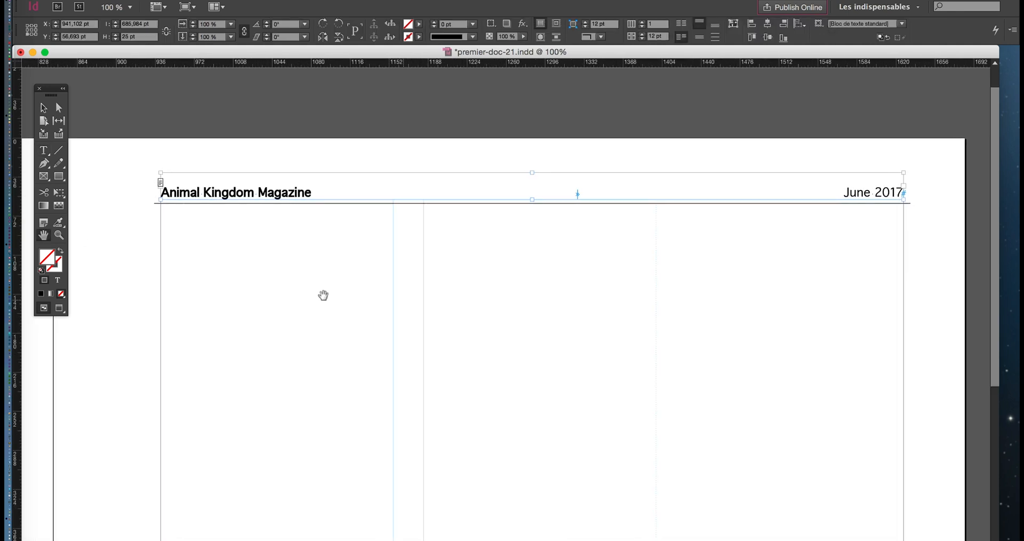
{"action": "left_click", "coordinate": [43, 151]}
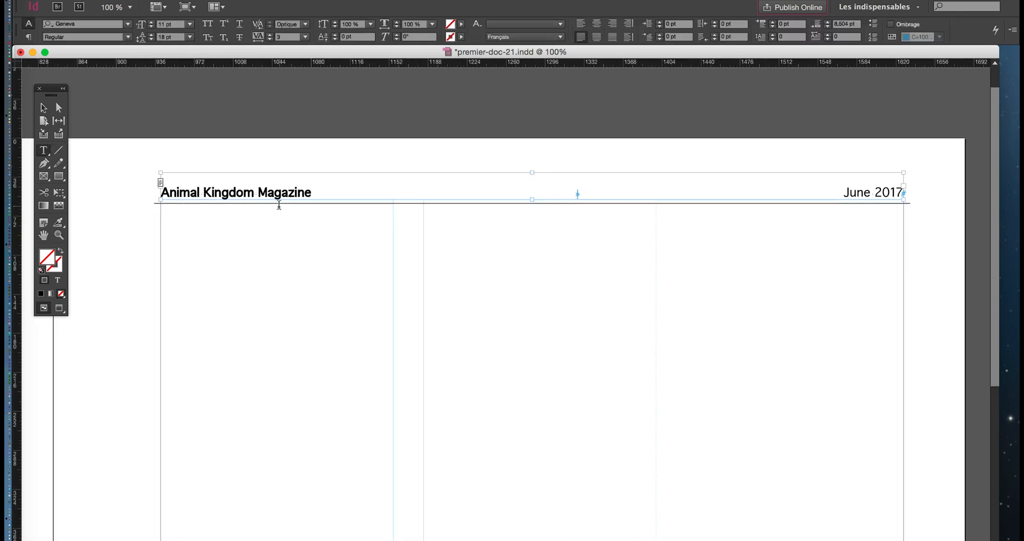
{"action": "left_click_drag", "start_coordinate": [844, 193], "coordinate": [904, 193]}
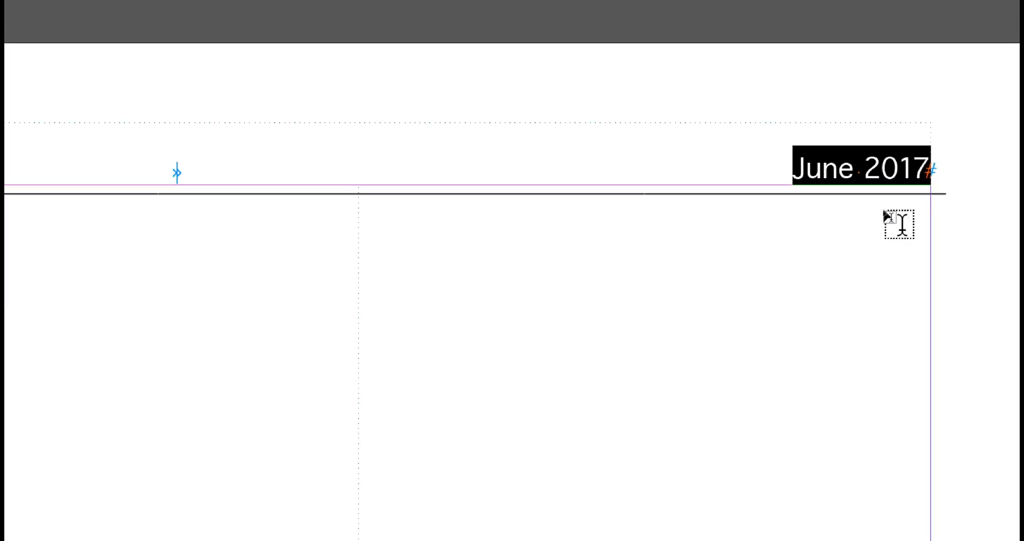
{"action": "type", "text": "Edi"}
{"action": "key", "text": "BackSpace"}
{"action": "key", "text": "BackSpace"}
{"action": "key", "text": "BackSpace"}
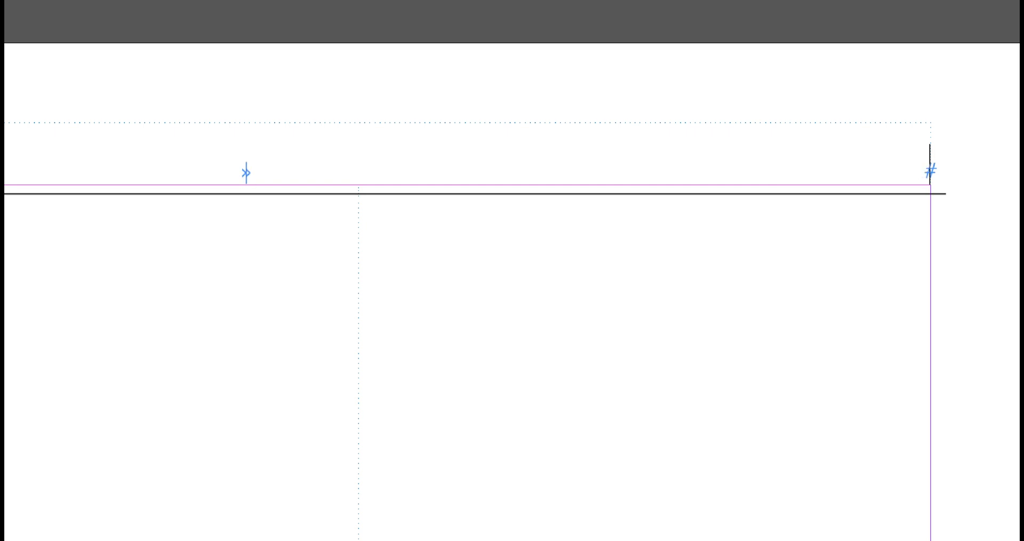
Enter "Edition Spéciale Mammifères Marins" as the right-aligned text of the duplicated header.
{"action": "scroll", "coordinate": [881, 211], "scroll_direction": "down", "scroll_amount": 1}
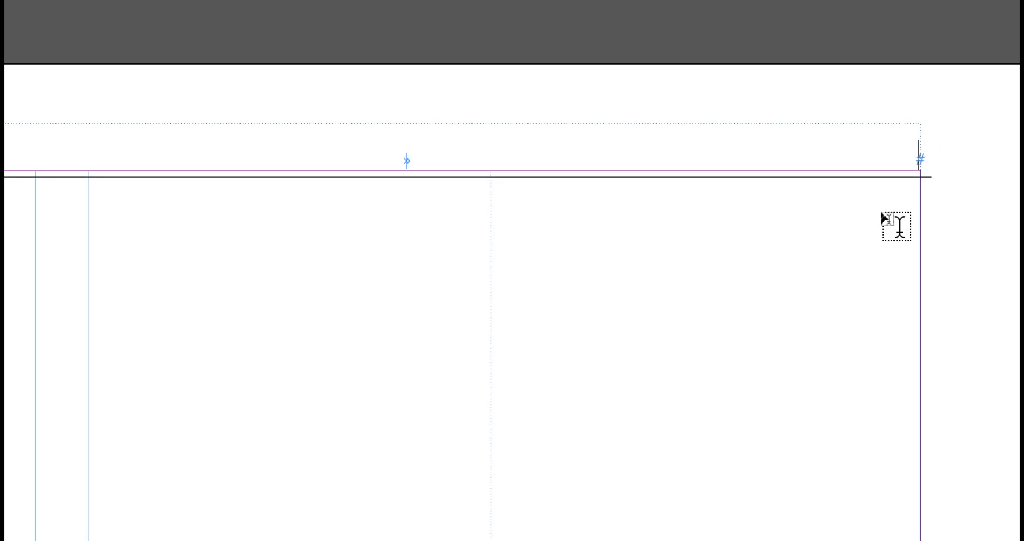
{"action": "scroll", "coordinate": [881, 211], "scroll_direction": "up", "scroll_amount": 1}
{"action": "scroll", "coordinate": [881, 211], "scroll_direction": "down", "scroll_amount": 2}
{"action": "scroll", "coordinate": [711, 206], "scroll_direction": "left", "scroll_amount": 5}
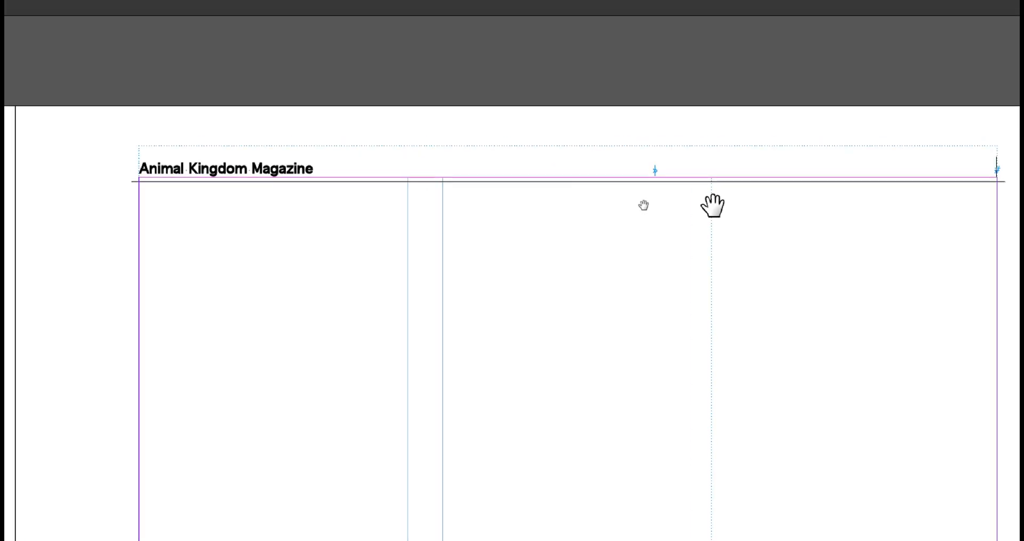
{"action": "scroll", "coordinate": [795, 191], "scroll_direction": "right", "scroll_amount": 3}
{"action": "scroll", "coordinate": [797, 192], "scroll_direction": "up", "scroll_amount": 2}
{"action": "left_click_drag", "start_coordinate": [796, 192], "coordinate": [746, 173]}
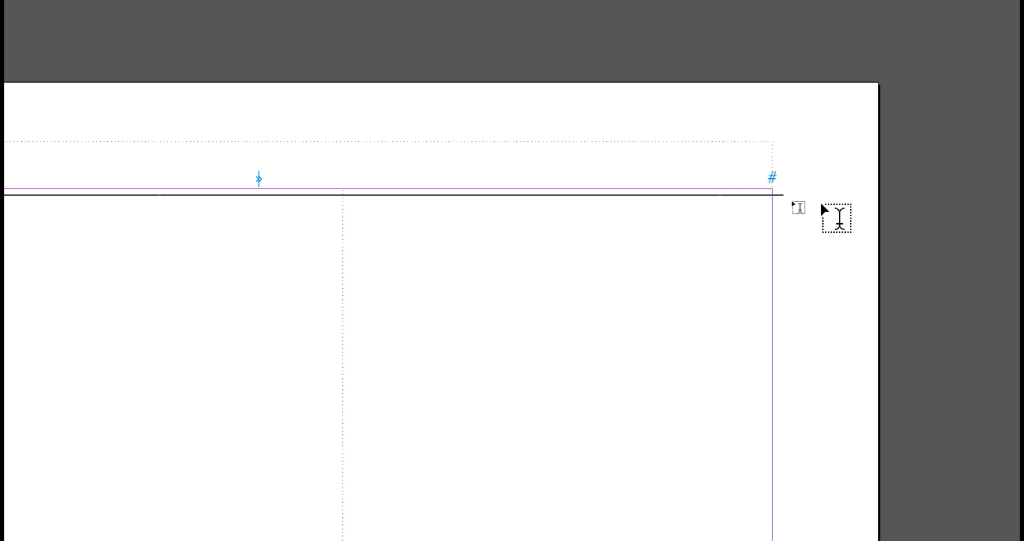
{"action": "type", "text": "Ed"}
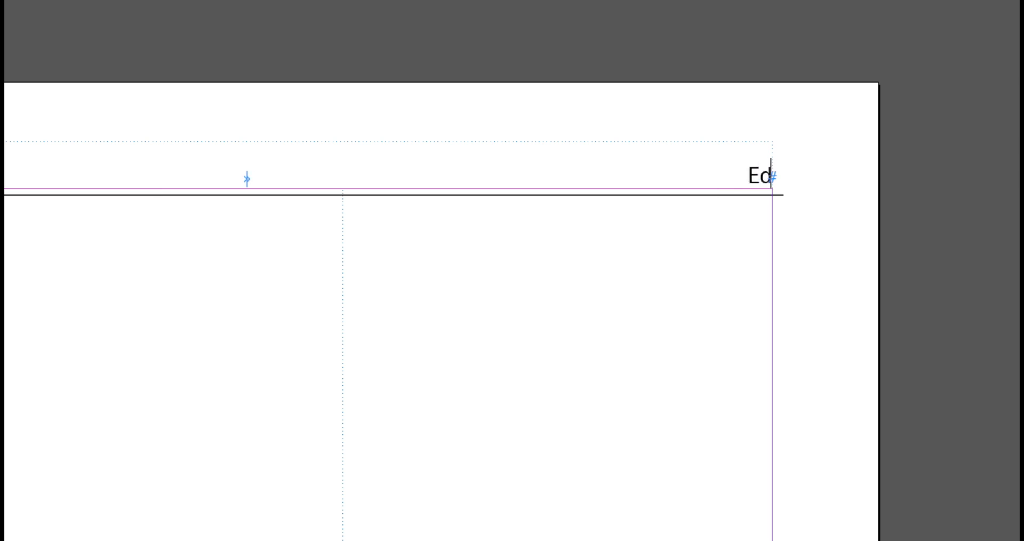
{"action": "type", "text": "ition Spé"}
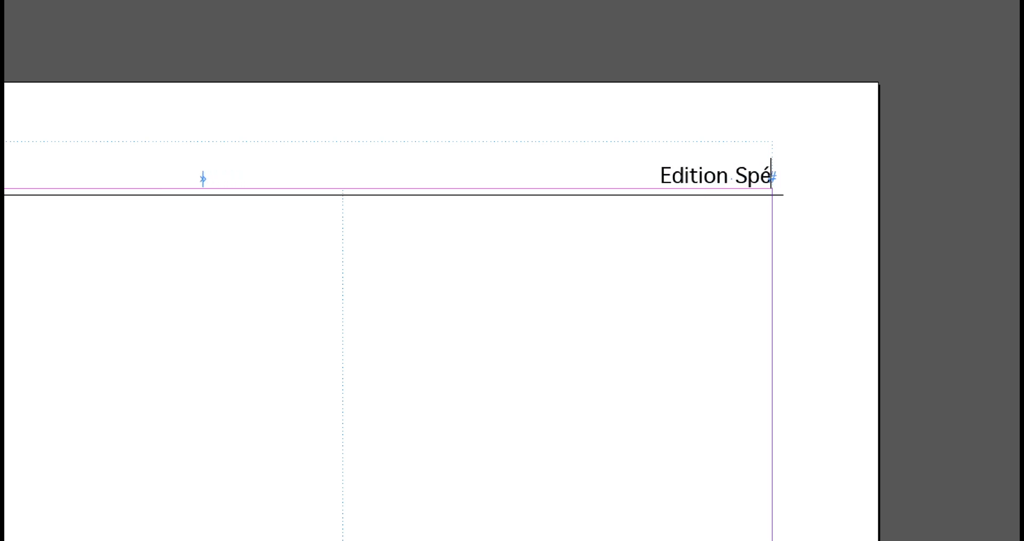
{"action": "type", "text": "ciale"}
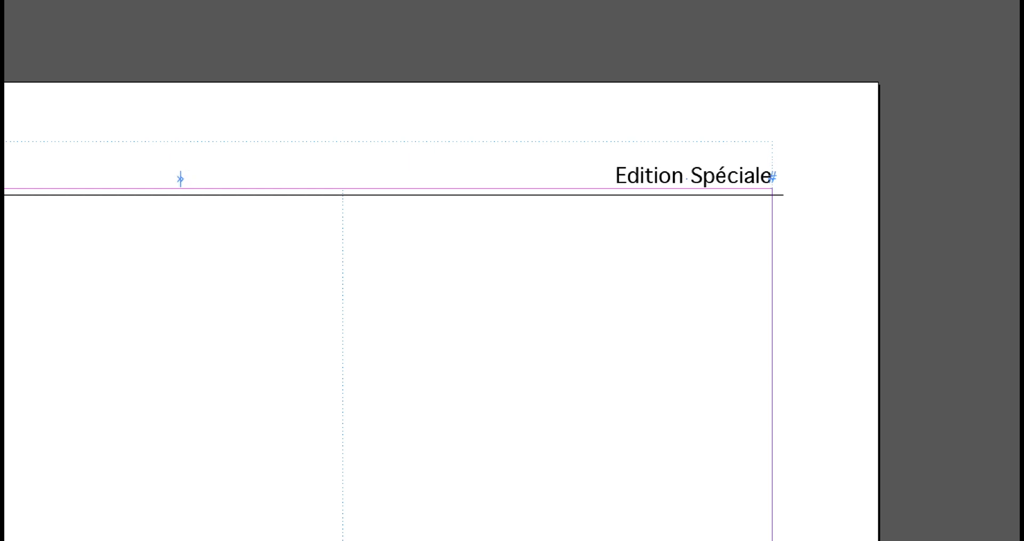
{"action": "key", "text": "Escape"}
{"action": "scroll", "coordinate": [811, 200], "scroll_direction": "left", "scroll_amount": 1}
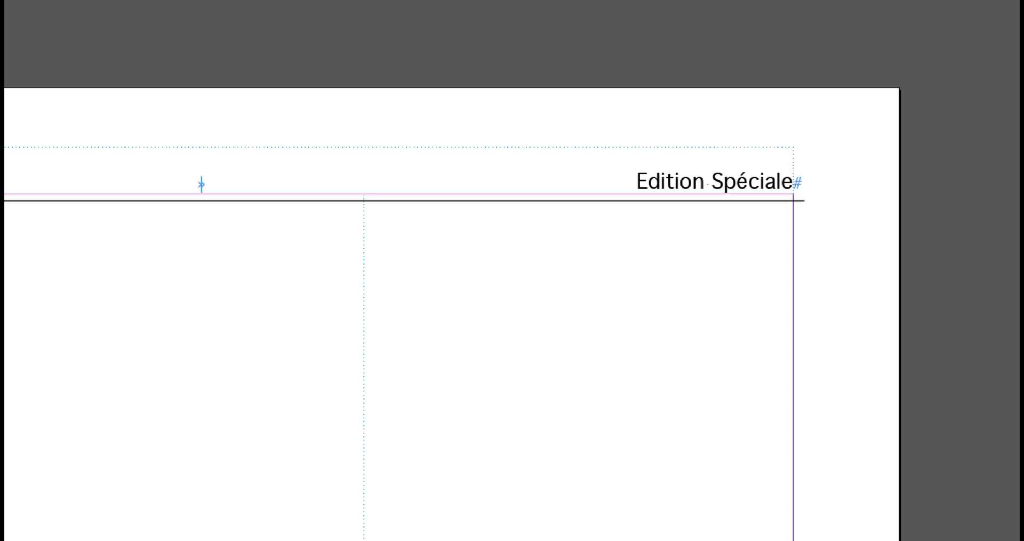
{"action": "type", "text": "Mammifères Mar"}
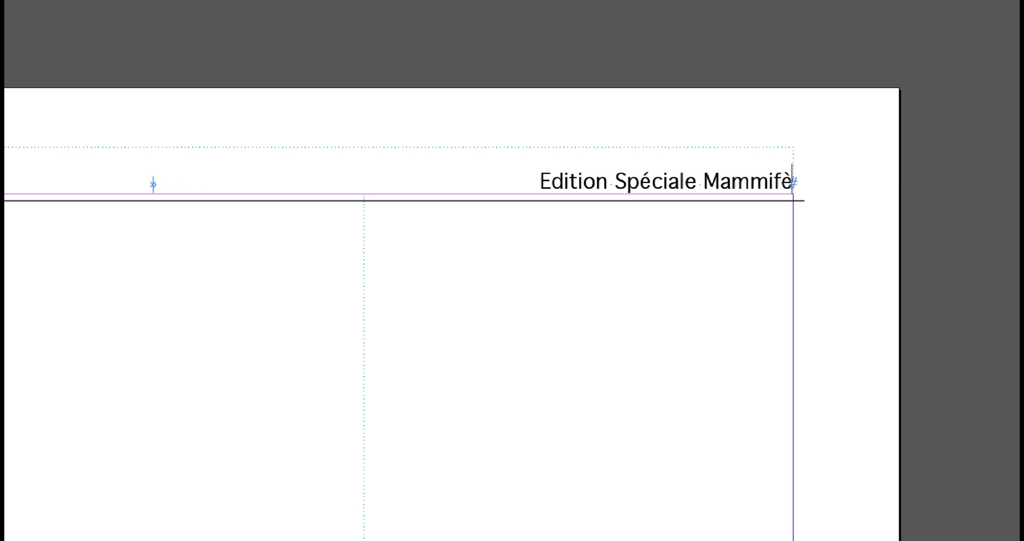
{"action": "type", "text": "ins"}
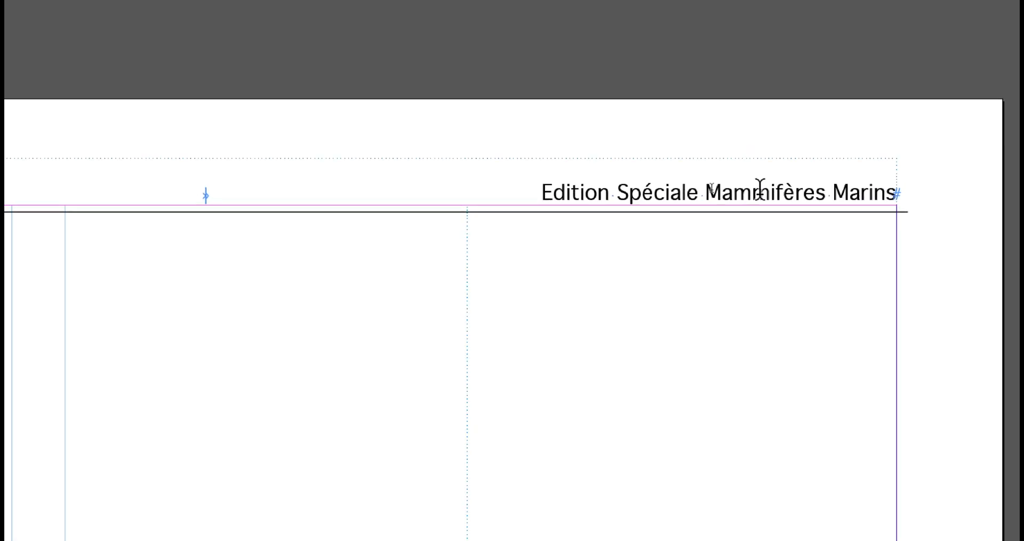
Open the spelling check for the word "Mammifères" in the header, with the search scope set to Sélection.
{"action": "left_click_drag", "start_coordinate": [737, 191], "coordinate": [856, 191]}
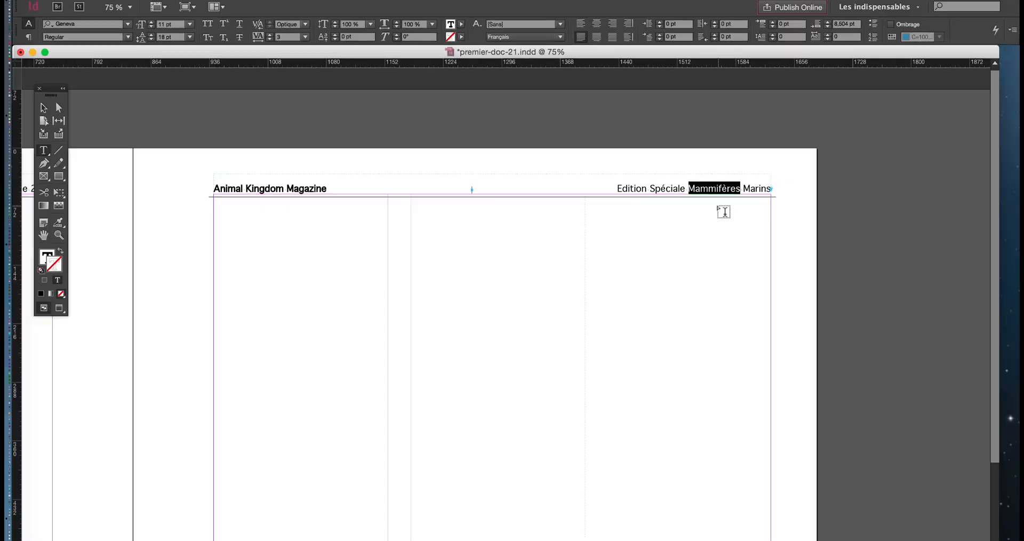
{"action": "left_click", "coordinate": [150, 0]}
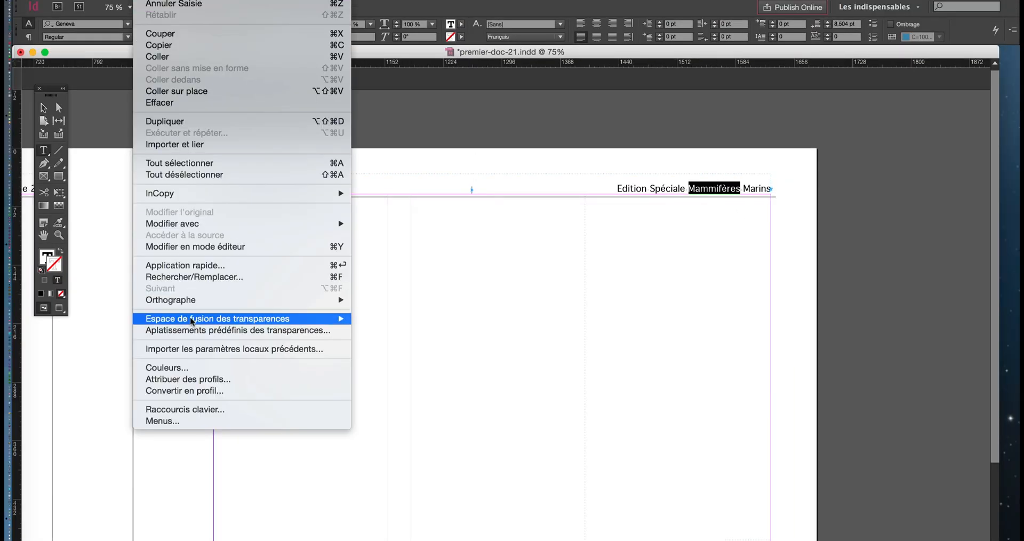
{"action": "mouse_move", "coordinate": [186, 303]}
{"action": "left_click", "coordinate": [443, 301]}
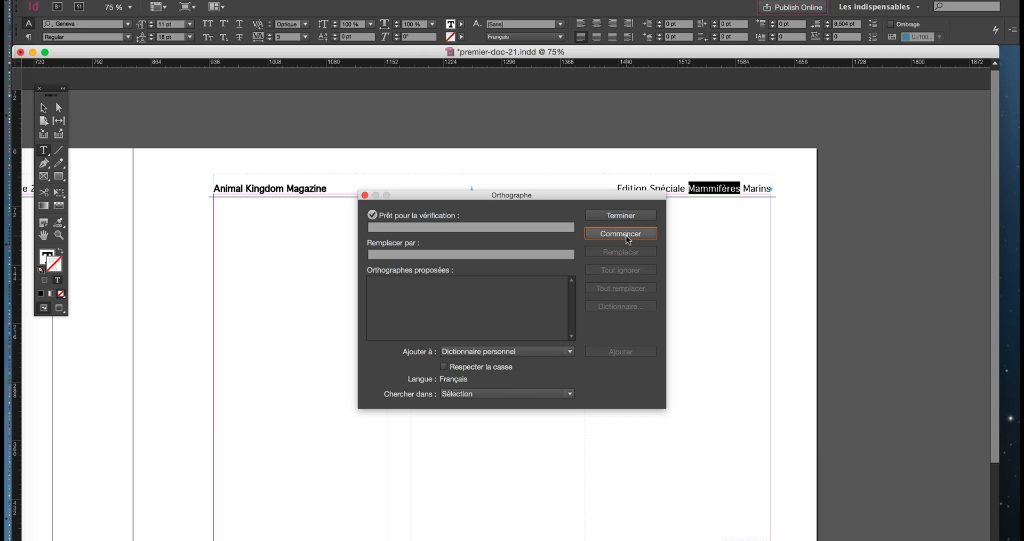
{"action": "left_click", "coordinate": [487, 396]}
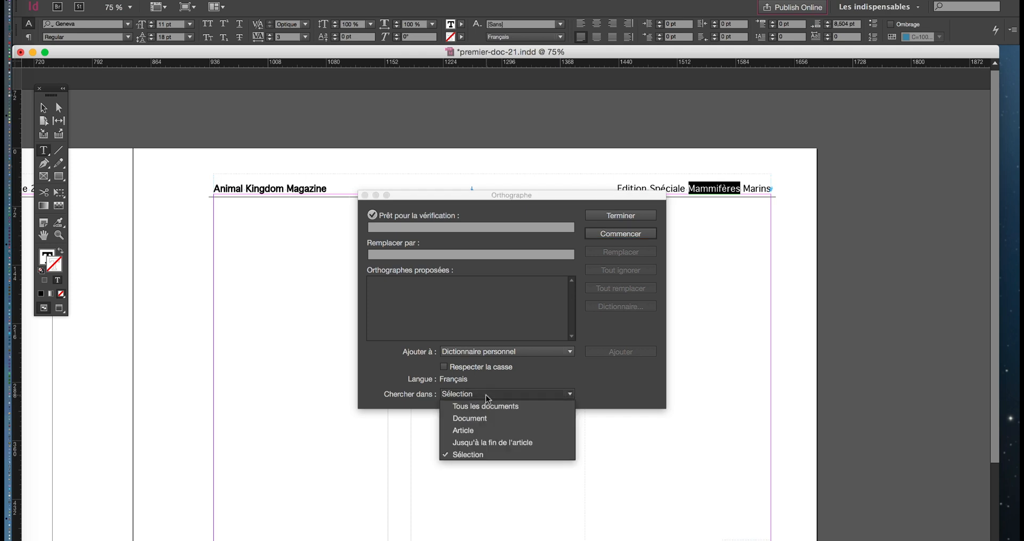
{"action": "left_click", "coordinate": [480, 453]}
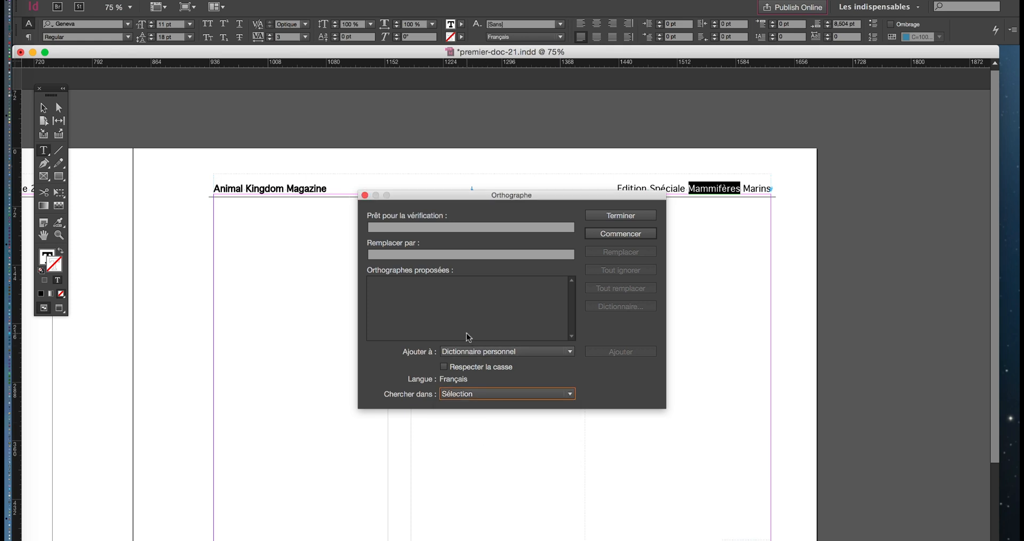
Misspell "Mammifères" as "Mamifères" in the header and close the spelling check.
{"action": "left_click", "coordinate": [715, 189]}
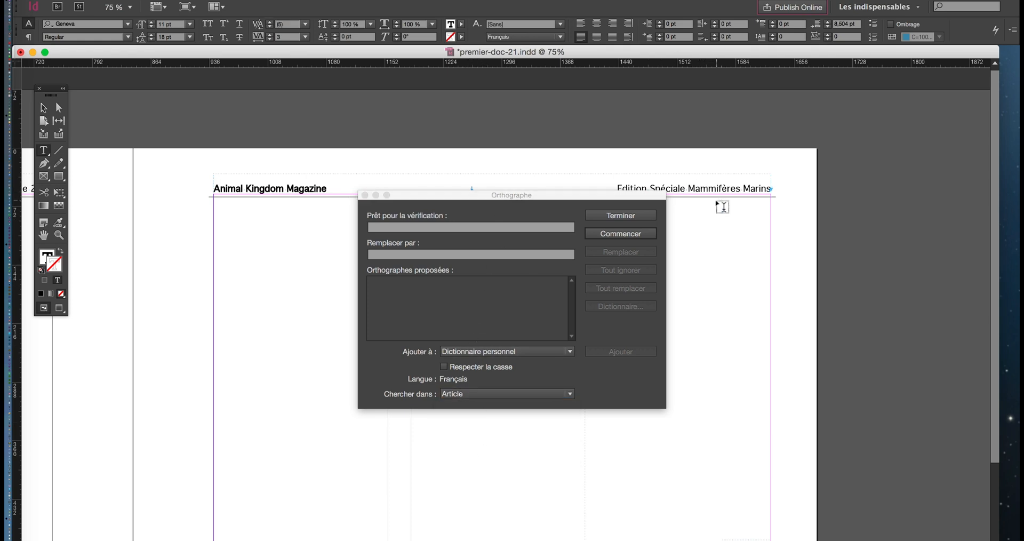
{"action": "key", "text": "BackSpace"}
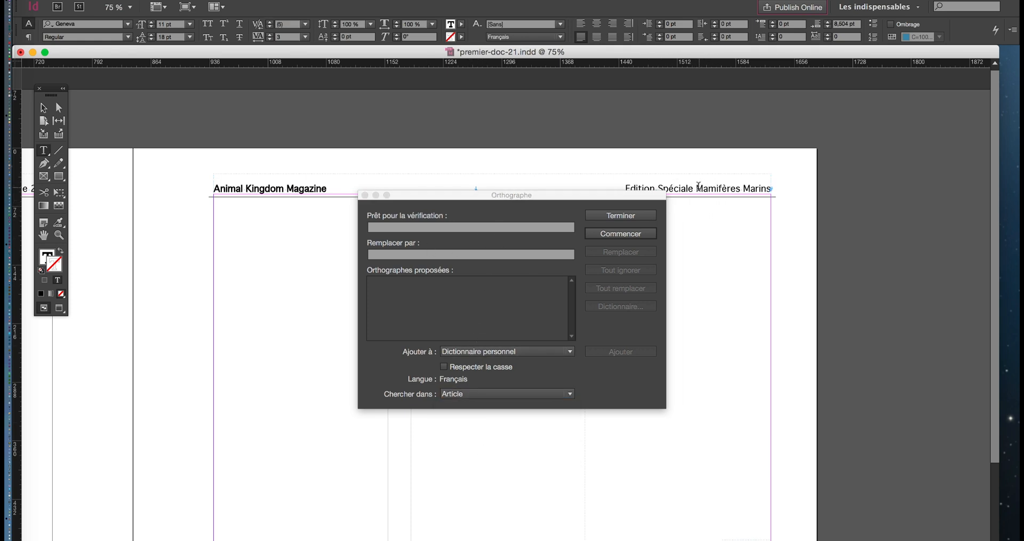
{"action": "left_click", "coordinate": [634, 215]}
Run the spelling check on the selected word "Mamifères", replace it with the suggestion "Mammifères" and close the check.
{"action": "left_click_drag", "start_coordinate": [697, 189], "coordinate": [739, 188]}
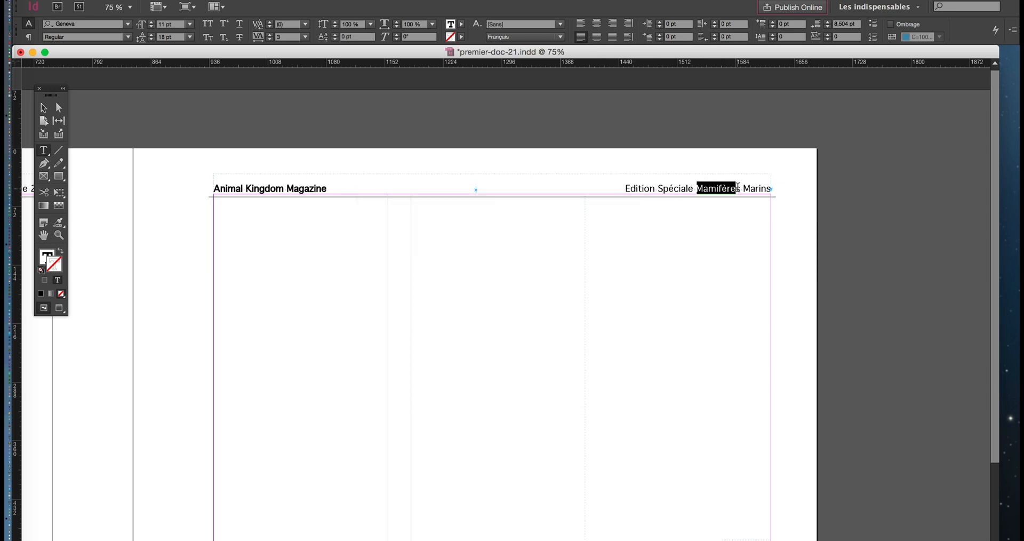
{"action": "left_click", "coordinate": [154, 1]}
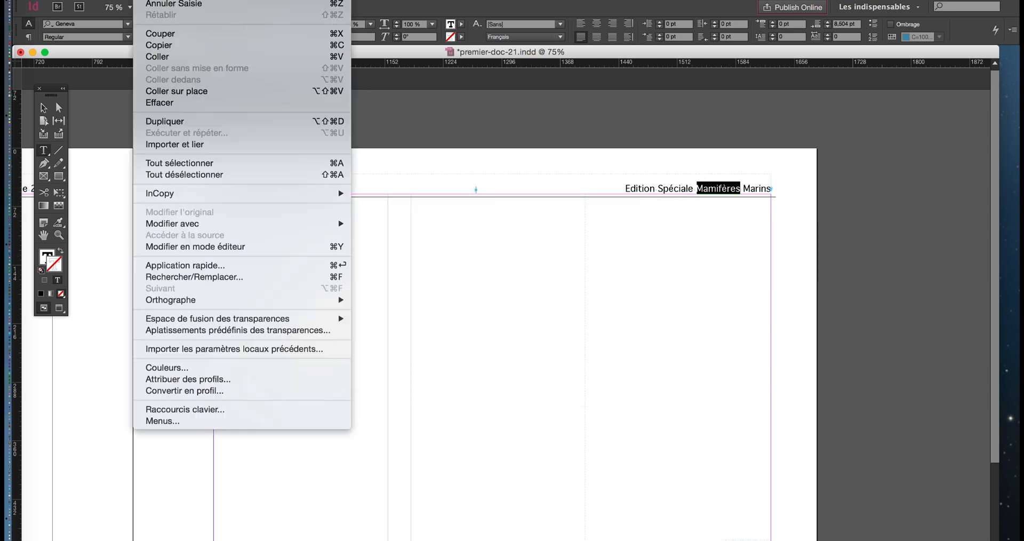
{"action": "mouse_move", "coordinate": [195, 299]}
{"action": "left_click", "coordinate": [368, 301]}
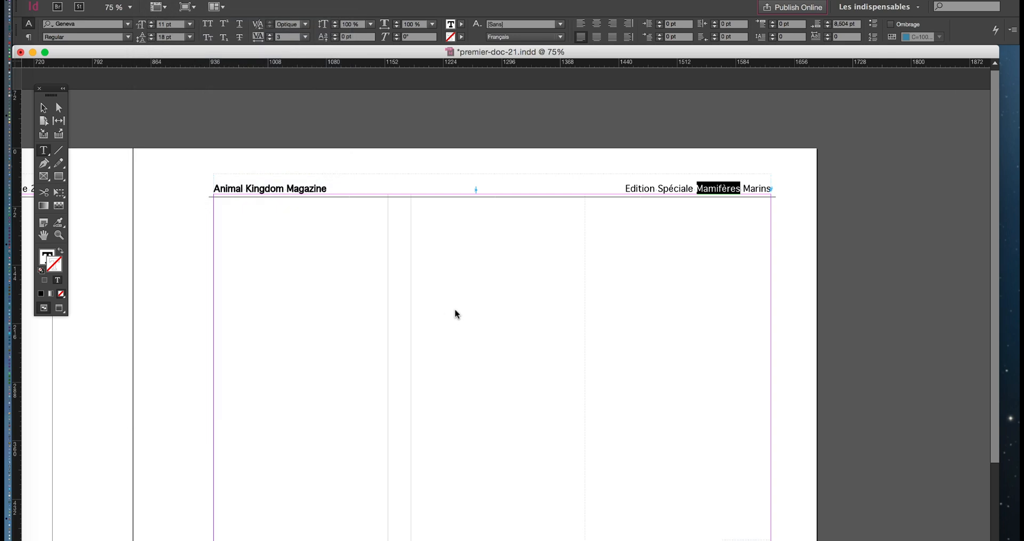
{"action": "left_click", "coordinate": [610, 234]}
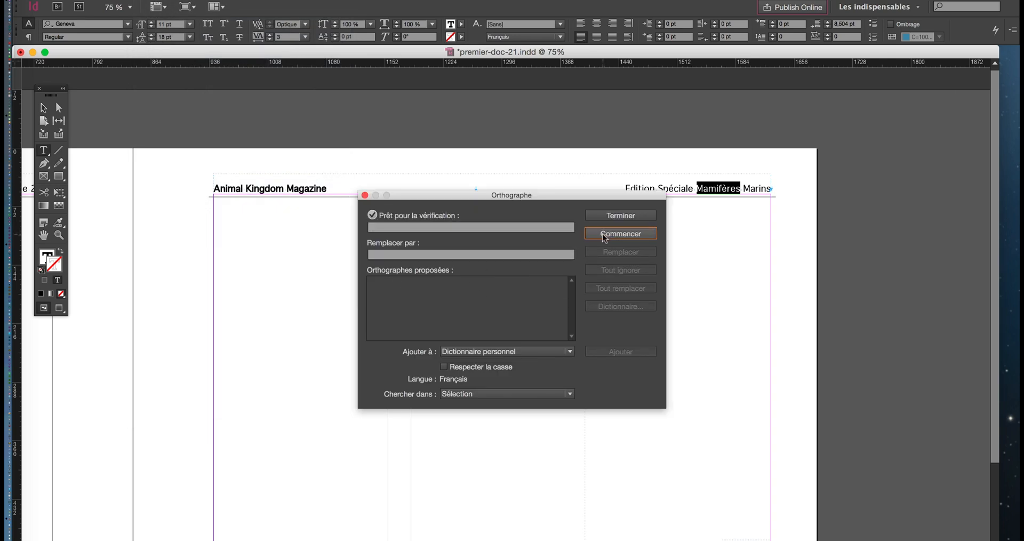
{"action": "left_click", "coordinate": [605, 240]}
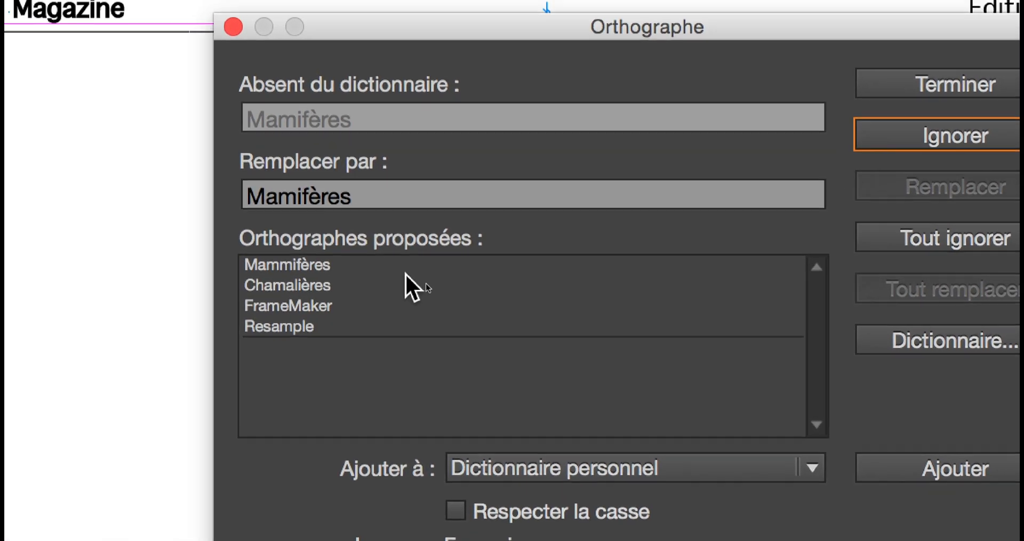
{"action": "left_click", "coordinate": [406, 271]}
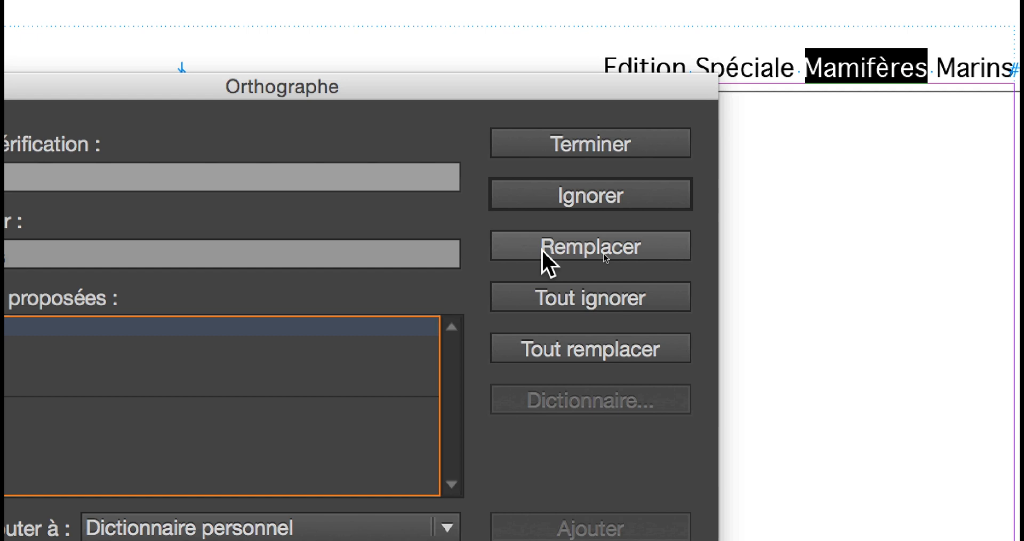
{"action": "left_click", "coordinate": [543, 249]}
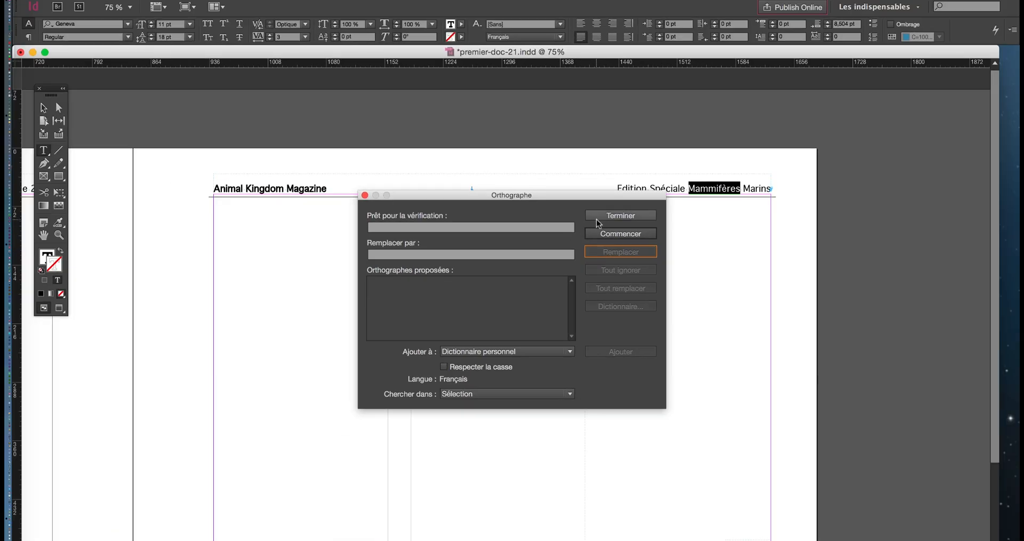
{"action": "left_click", "coordinate": [574, 148]}
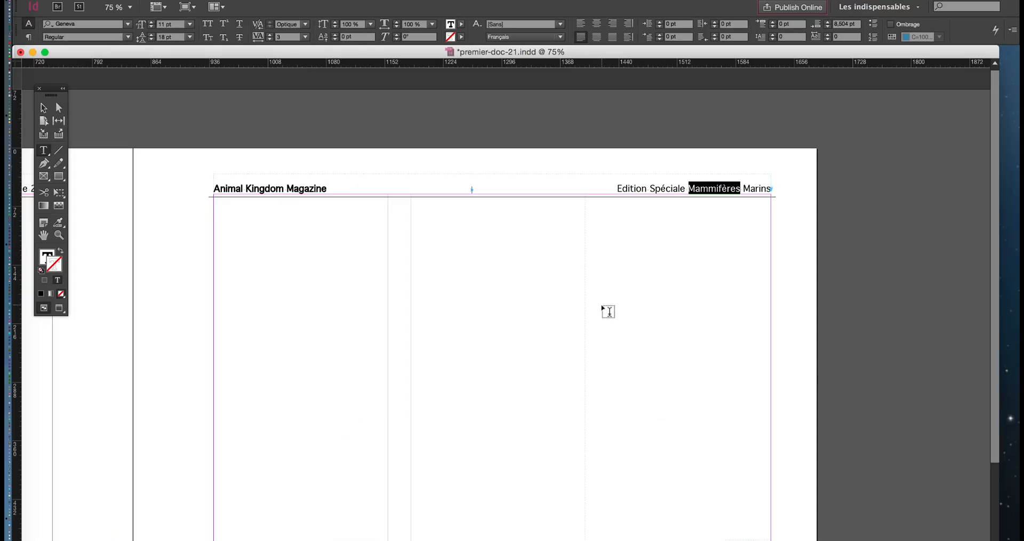
Place the text cursor after "Mammifères" and bring up the ProLexis French spelling analysis choices.
{"action": "left_click", "coordinate": [743, 194]}
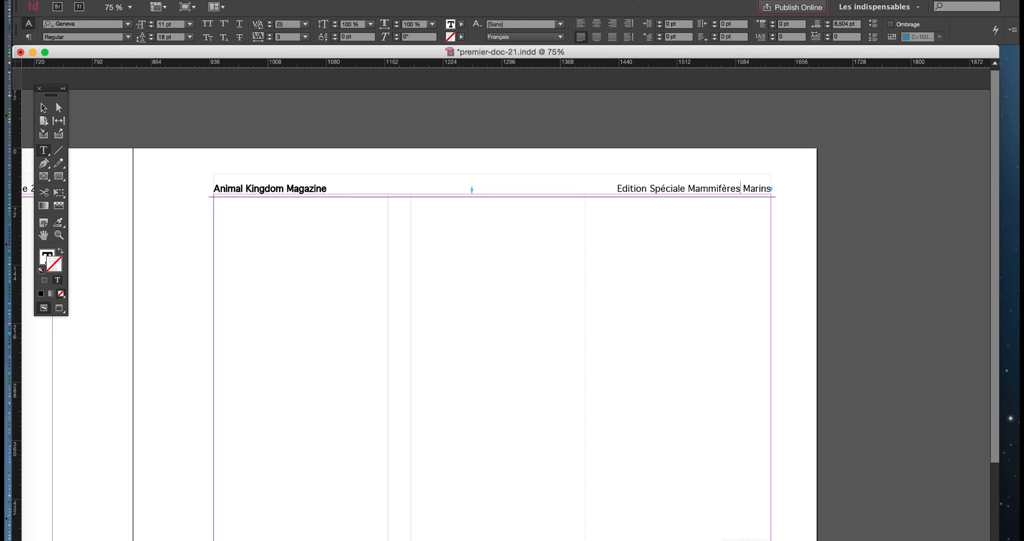
{"action": "left_click", "coordinate": [634, 0]}
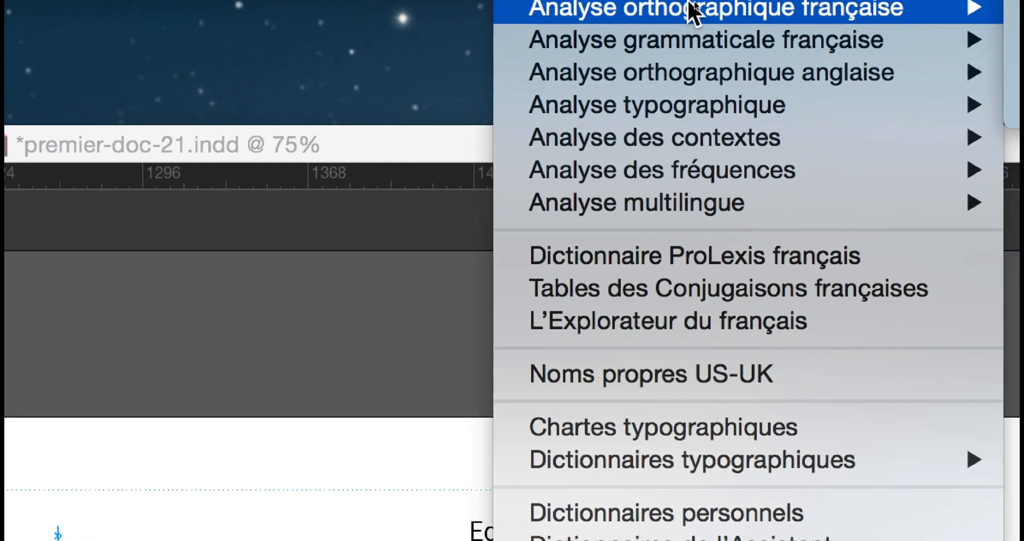
{"action": "mouse_move", "coordinate": [1003, 38]}
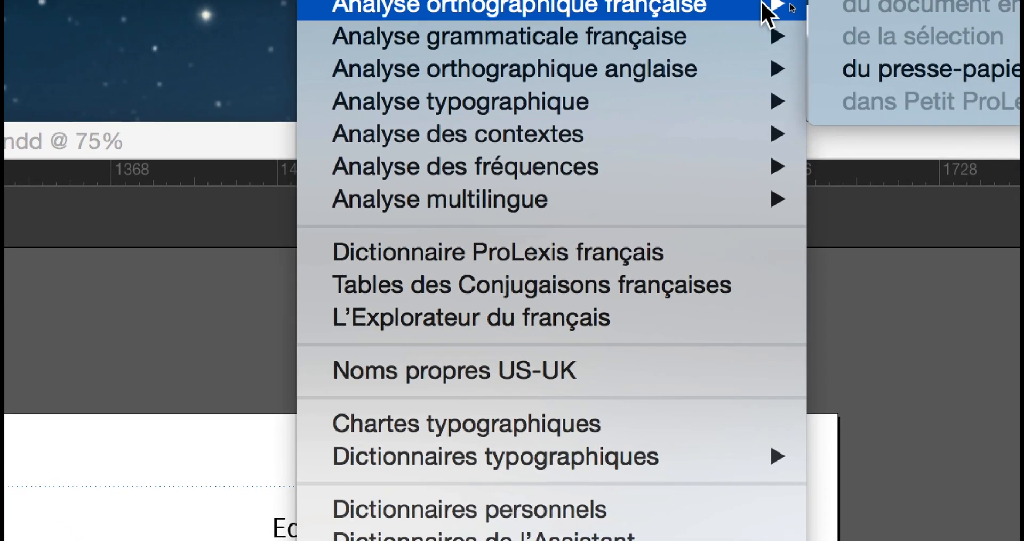
{"action": "mouse_move", "coordinate": [764, 27]}
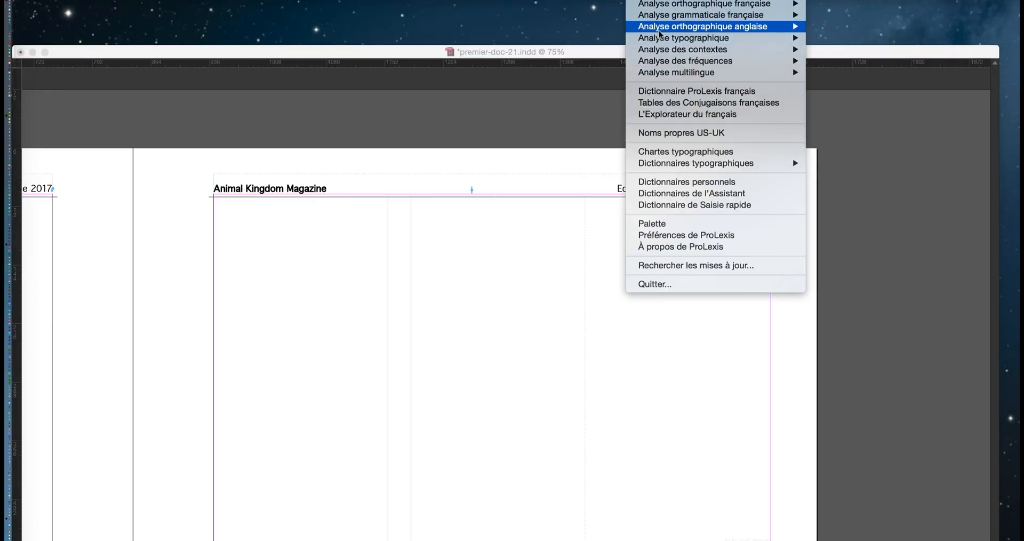
{"action": "left_click", "coordinate": [524, 119]}
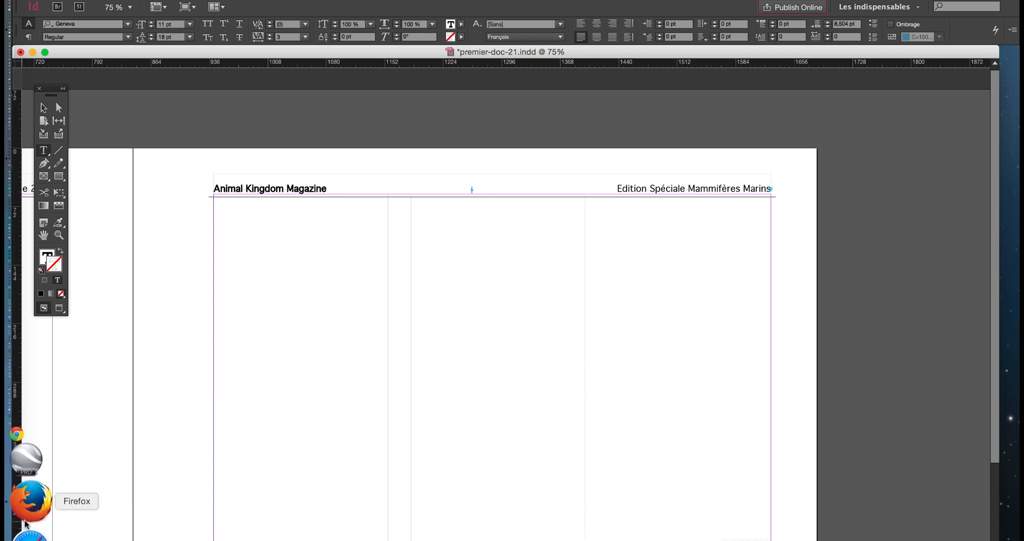
Switch to Firefox, search Google for "prolexis" and open the official ProLexis website.
{"action": "left_click", "coordinate": [28, 502]}
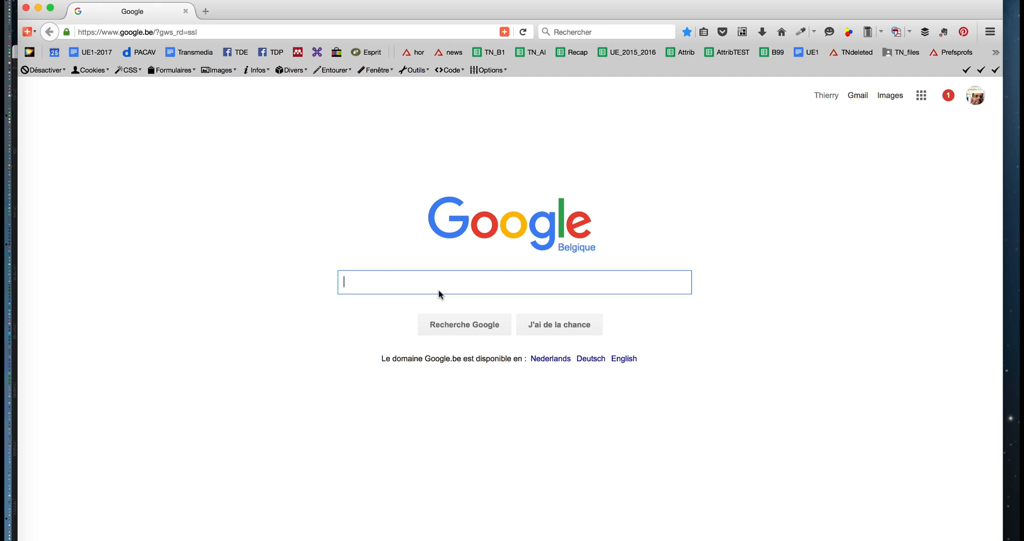
{"action": "type", "text": "prolexis"}
{"action": "key", "text": "Return"}
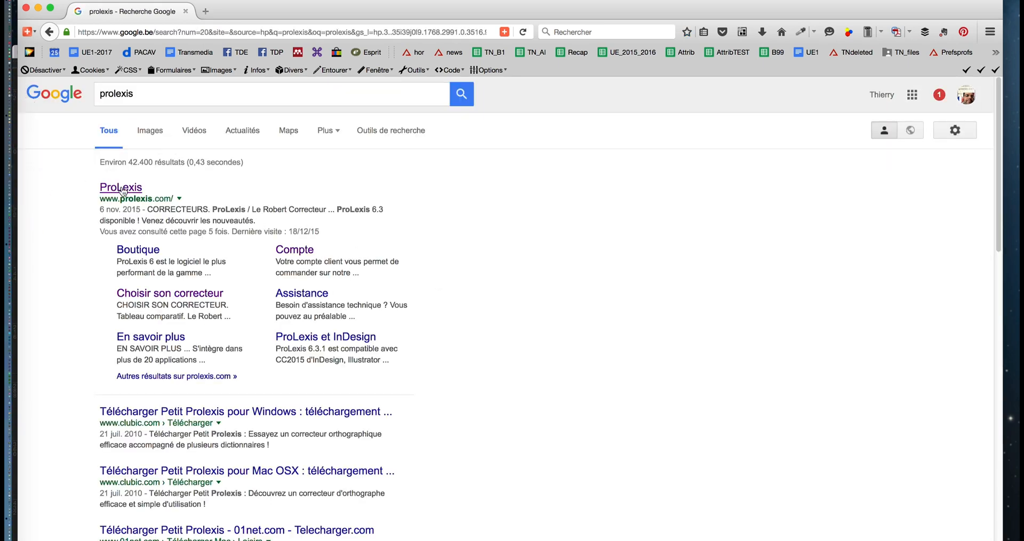
{"action": "left_click", "coordinate": [122, 188]}
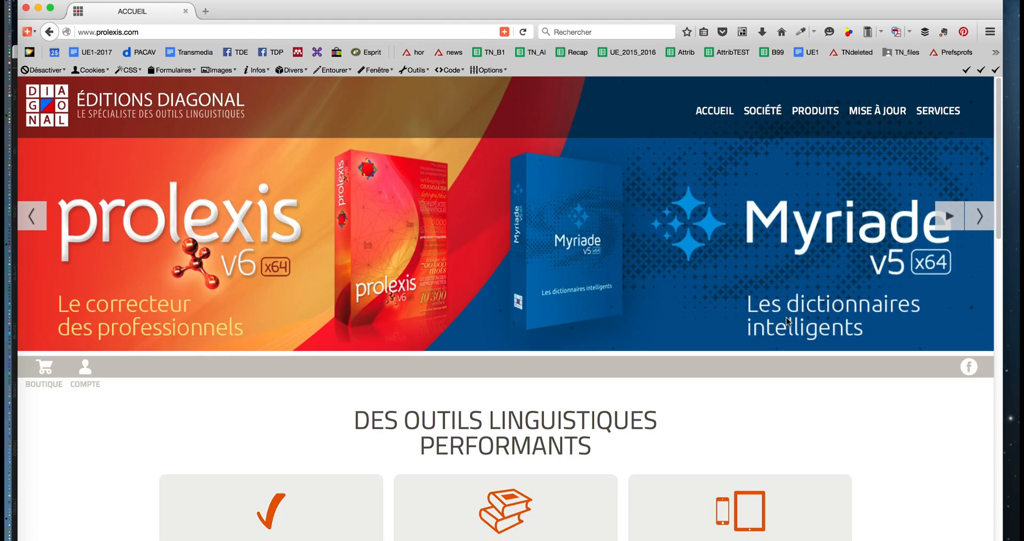
Look through the ProLexis home page, from the product categories and news to the newsletter form and footer.
{"action": "scroll", "coordinate": [788, 320], "scroll_direction": "down", "scroll_amount": 2}
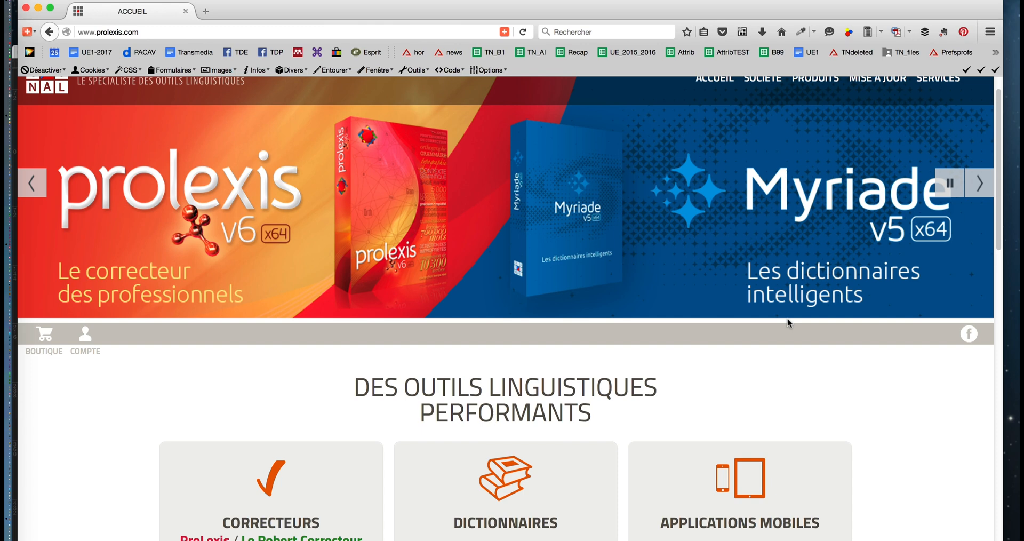
{"action": "scroll", "coordinate": [681, 270], "scroll_direction": "down", "scroll_amount": 5}
{"action": "scroll", "coordinate": [681, 268], "scroll_direction": "up", "scroll_amount": 3}
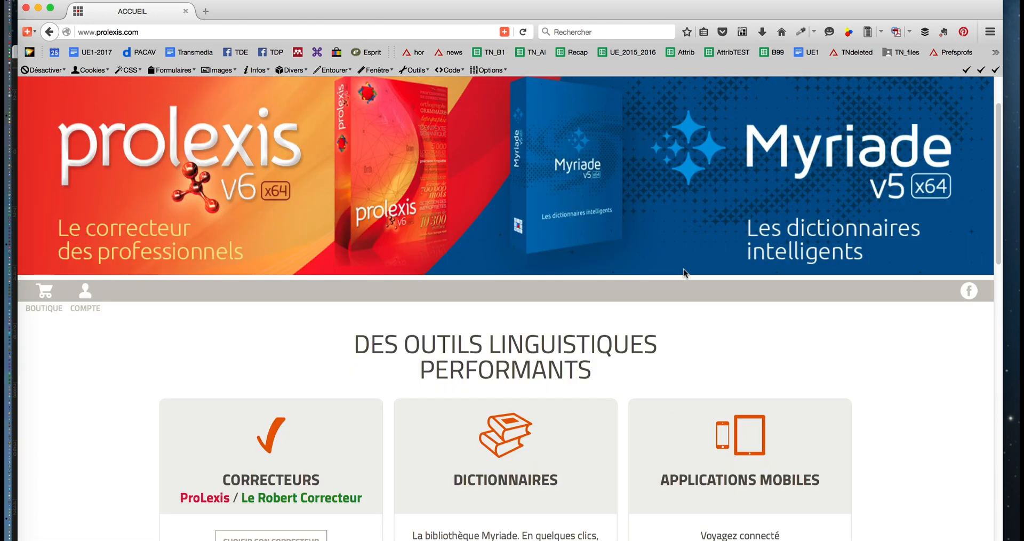
{"action": "scroll", "coordinate": [688, 270], "scroll_direction": "up", "scroll_amount": 3}
{"action": "scroll", "coordinate": [850, 209], "scroll_direction": "down", "scroll_amount": 8}
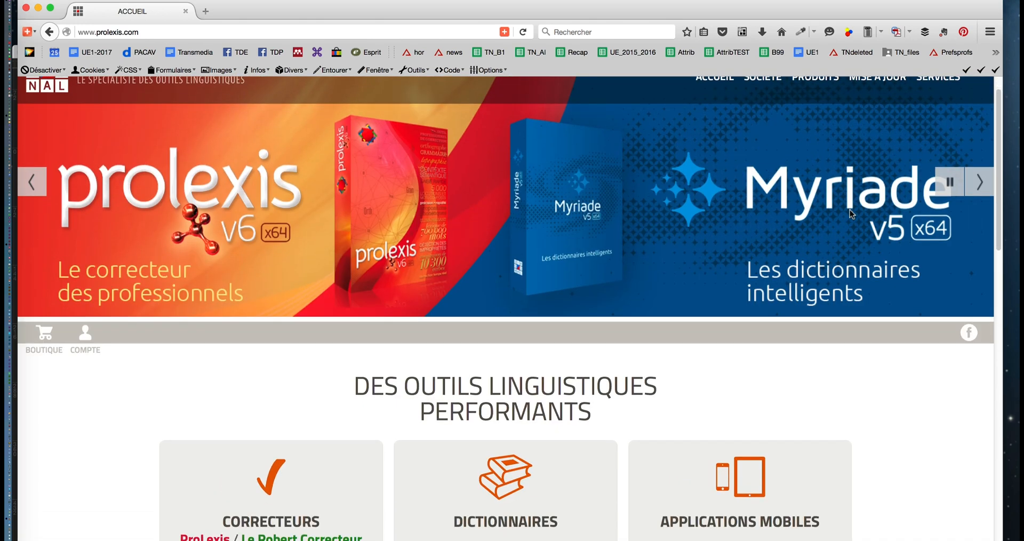
{"action": "scroll", "coordinate": [851, 215], "scroll_direction": "down", "scroll_amount": 3}
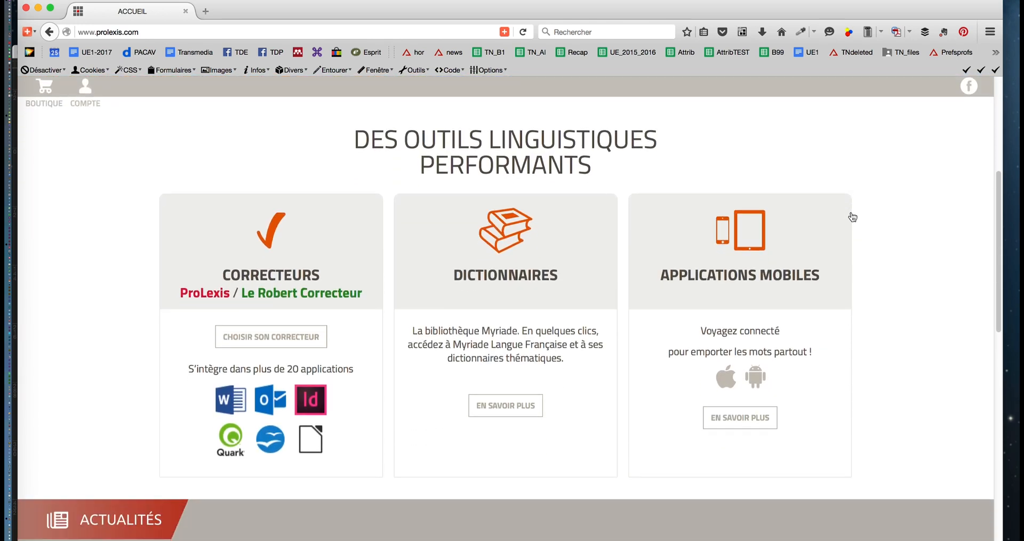
{"action": "scroll", "coordinate": [851, 215], "scroll_direction": "down", "scroll_amount": 8}
{"action": "scroll", "coordinate": [851, 215], "scroll_direction": "down", "scroll_amount": 3}
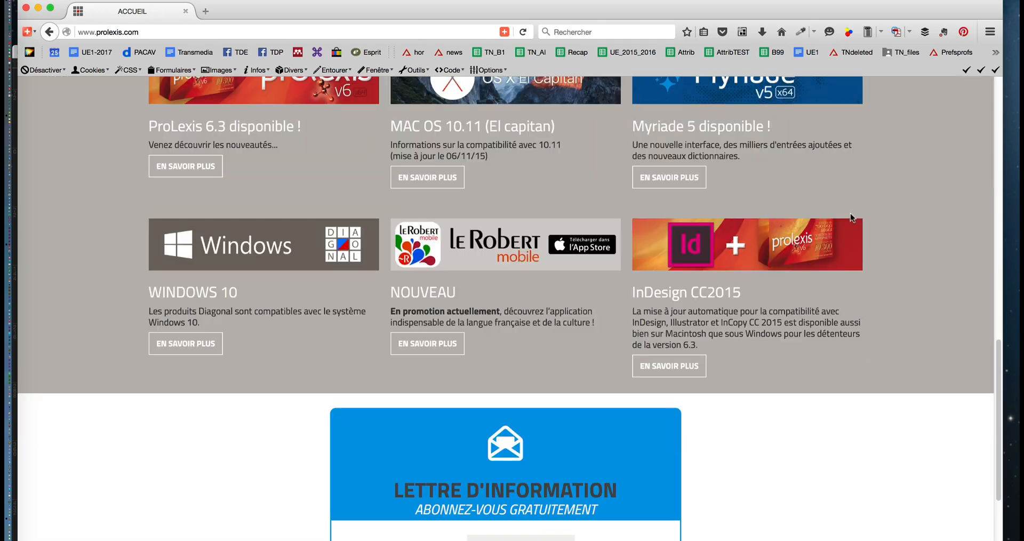
{"action": "scroll", "coordinate": [851, 216], "scroll_direction": "down", "scroll_amount": 8}
{"action": "scroll", "coordinate": [851, 218], "scroll_direction": "down", "scroll_amount": 1}
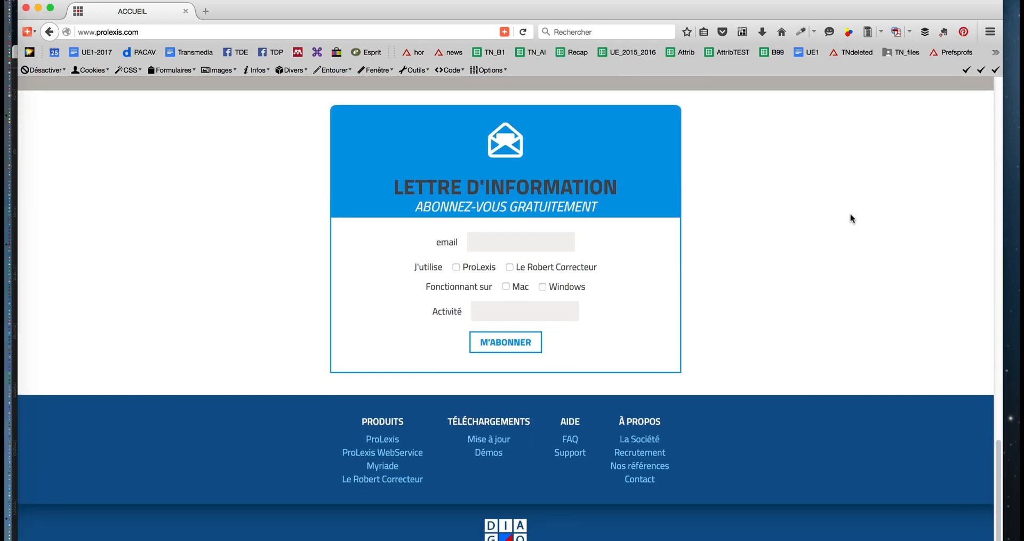
{"action": "scroll", "coordinate": [851, 218], "scroll_direction": "up", "scroll_amount": 15}
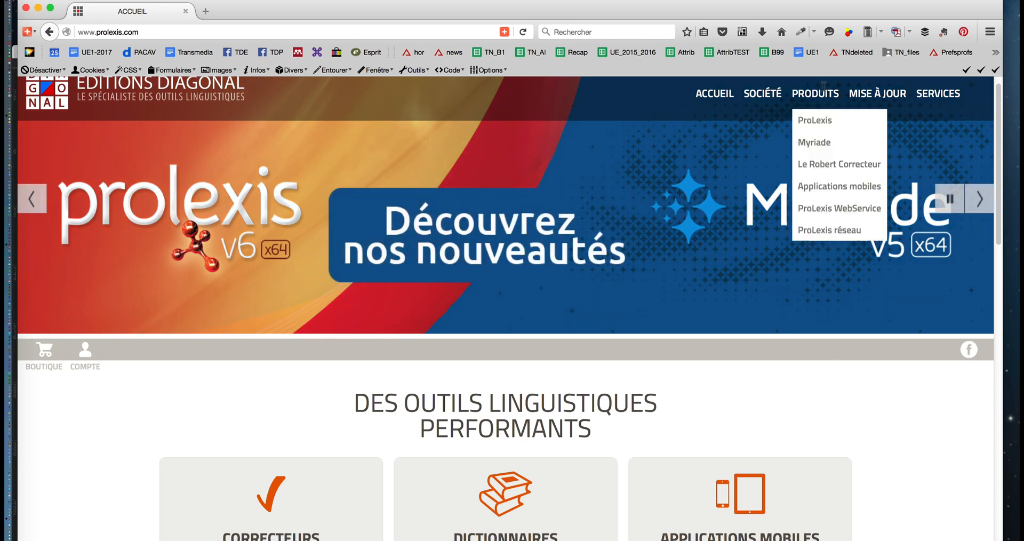
Open the ProLexis product page and review its sections on correction, integration, typography, ergonomics and news.
{"action": "mouse_move", "coordinate": [823, 95]}
{"action": "left_click", "coordinate": [826, 126]}
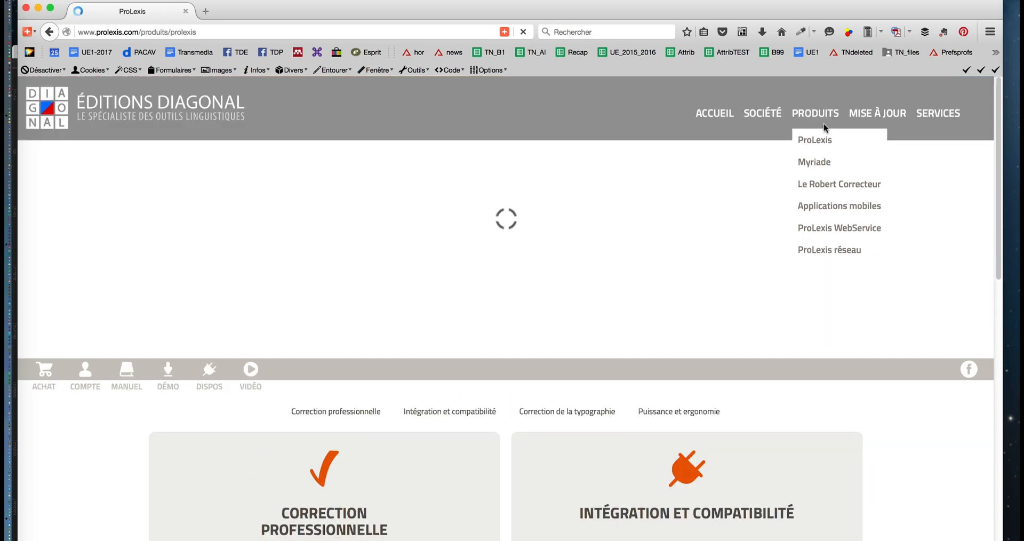
{"action": "scroll", "coordinate": [918, 360], "scroll_direction": "down", "scroll_amount": 5}
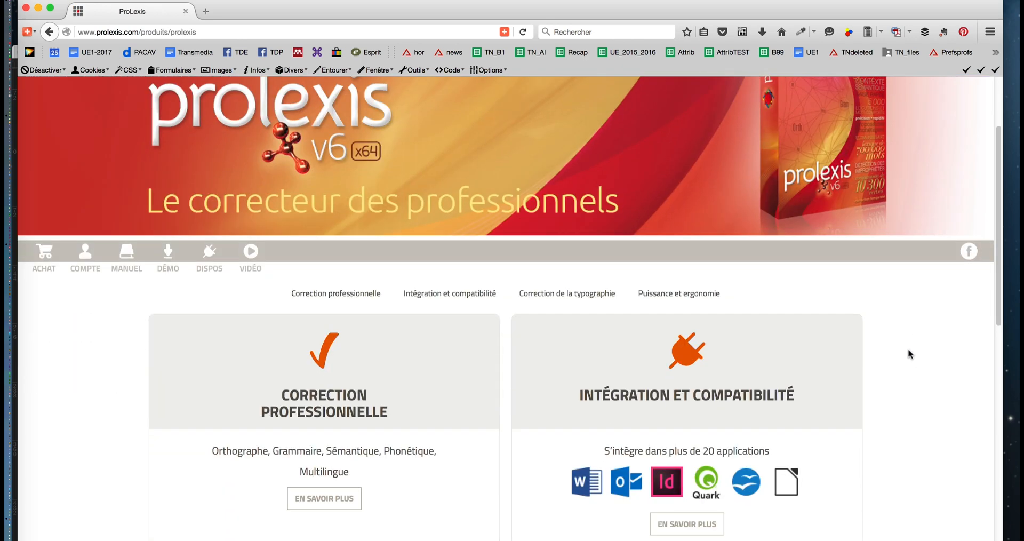
{"action": "scroll", "coordinate": [907, 352], "scroll_direction": "down", "scroll_amount": 3}
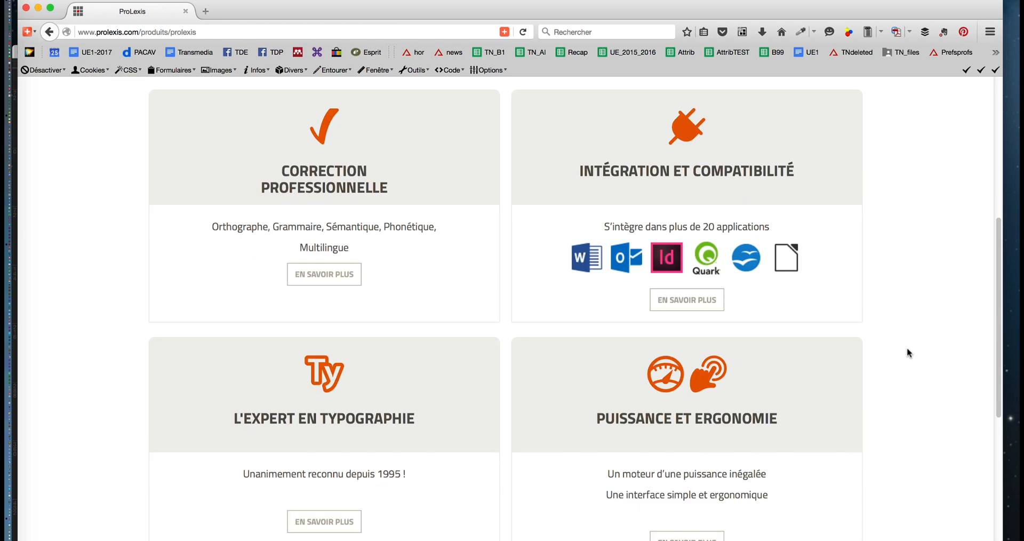
{"action": "scroll", "coordinate": [907, 349], "scroll_direction": "down", "scroll_amount": 7}
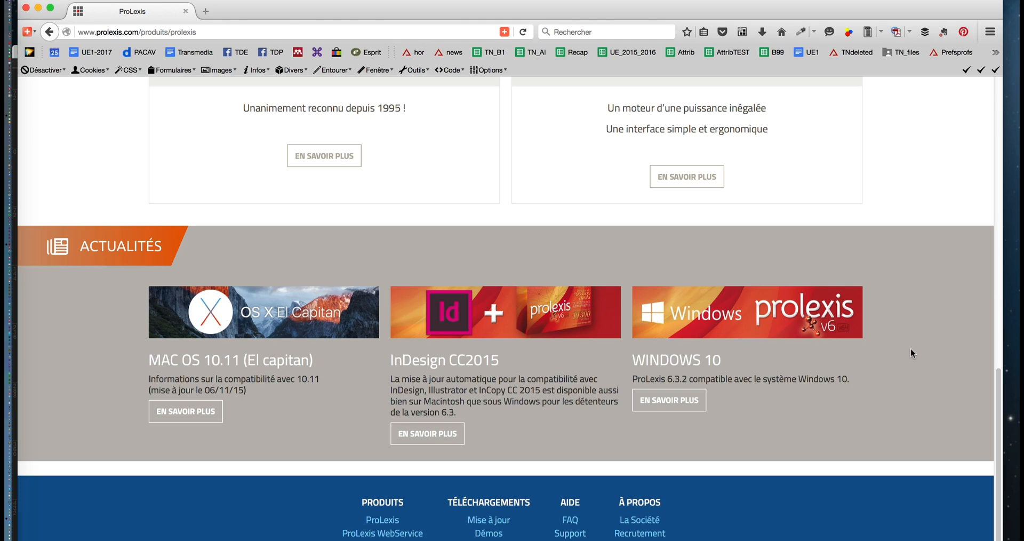
{"action": "scroll", "coordinate": [911, 347], "scroll_direction": "up", "scroll_amount": 10}
{"action": "scroll", "coordinate": [911, 348], "scroll_direction": "up", "scroll_amount": 3}
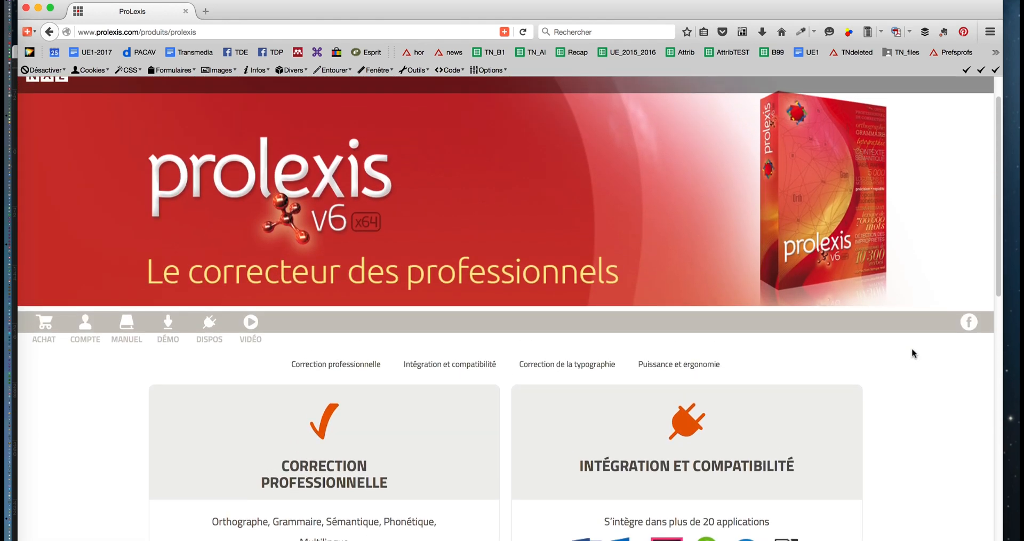
{"action": "scroll", "coordinate": [912, 353], "scroll_direction": "up", "scroll_amount": 1}
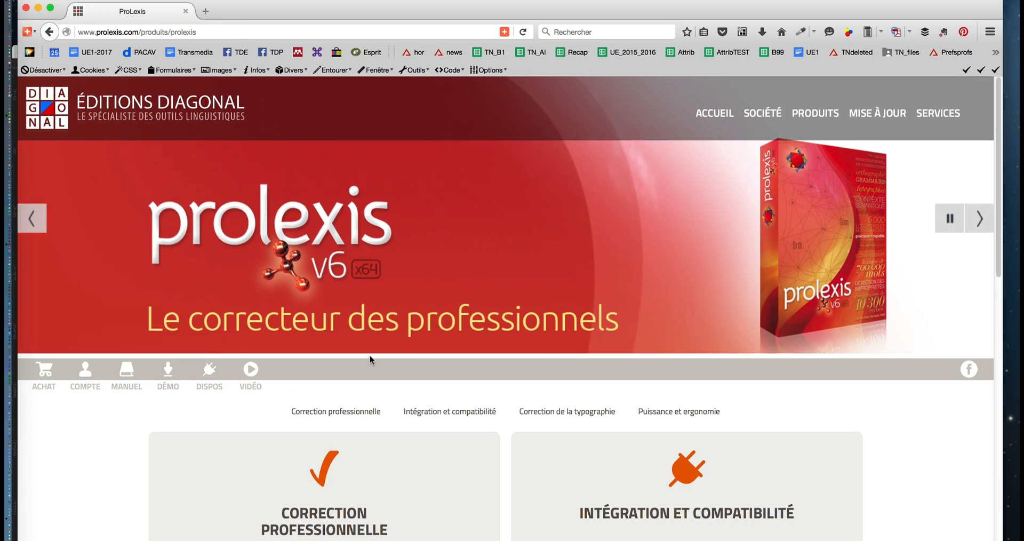
Go to the online shop and open the ProLexis 6 purchase page for the Macintosh version.
{"action": "left_click", "coordinate": [43, 370]}
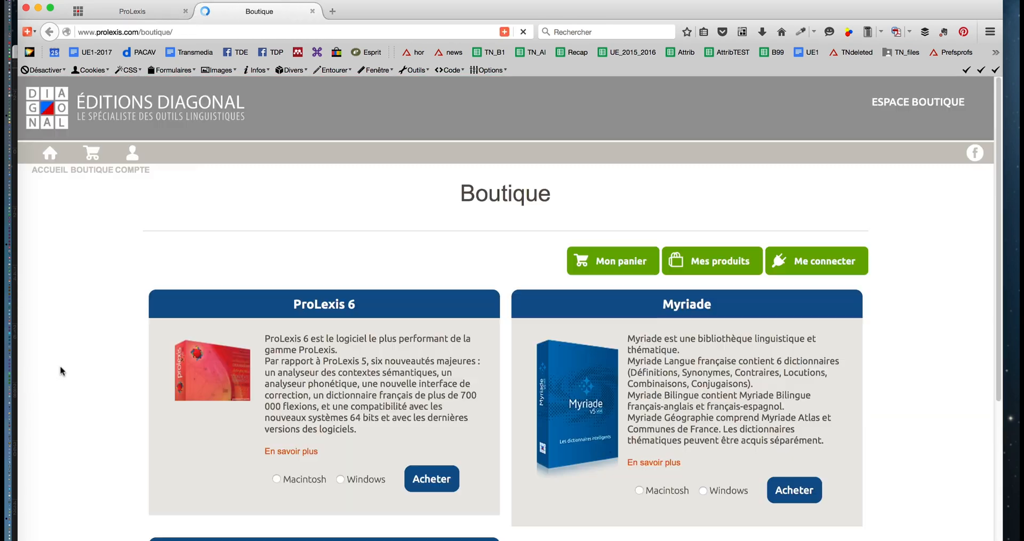
{"action": "scroll", "coordinate": [544, 361], "scroll_direction": "down", "scroll_amount": 2}
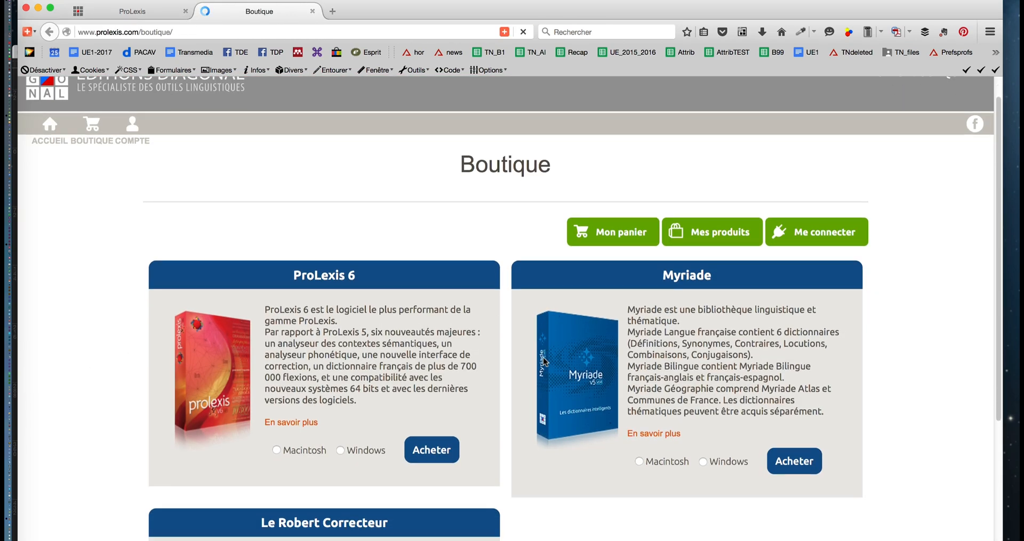
{"action": "scroll", "coordinate": [545, 362], "scroll_direction": "down", "scroll_amount": 6}
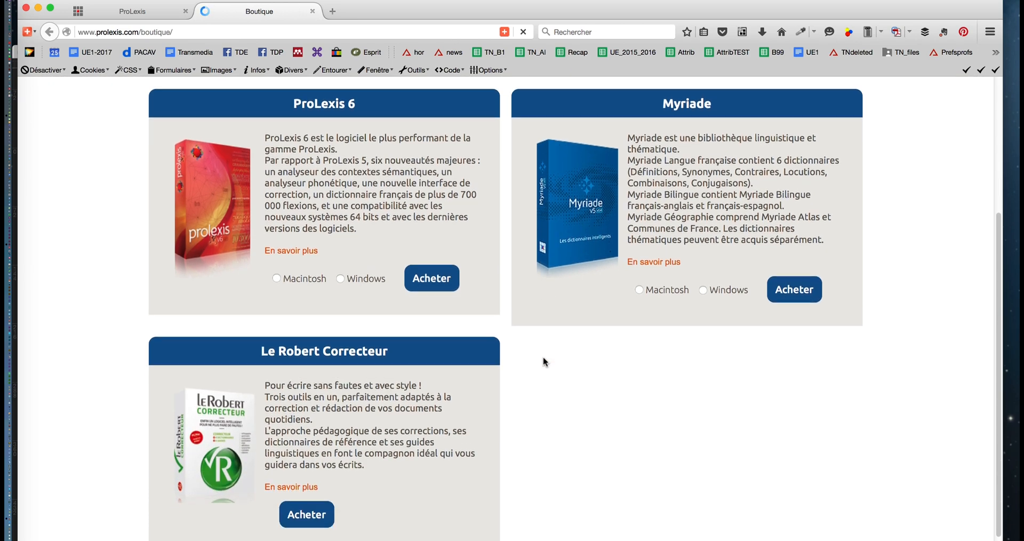
{"action": "left_click", "coordinate": [438, 286]}
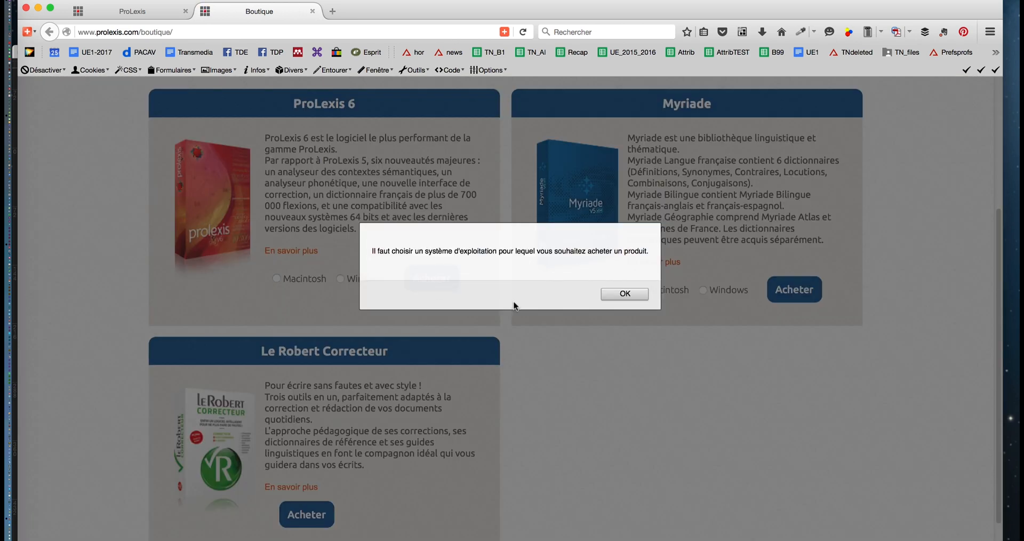
{"action": "left_click", "coordinate": [629, 294]}
{"action": "left_click", "coordinate": [275, 278]}
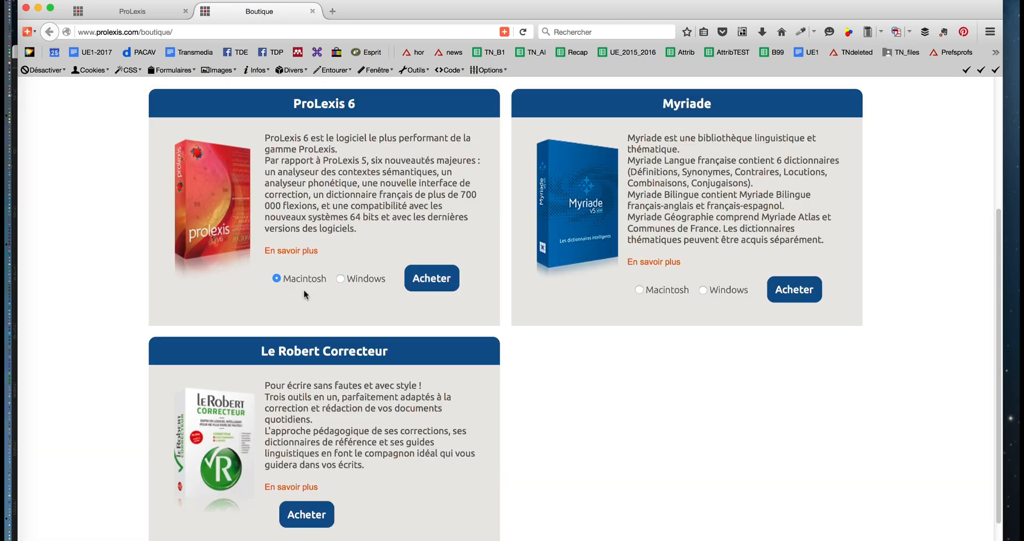
{"action": "left_click", "coordinate": [432, 278]}
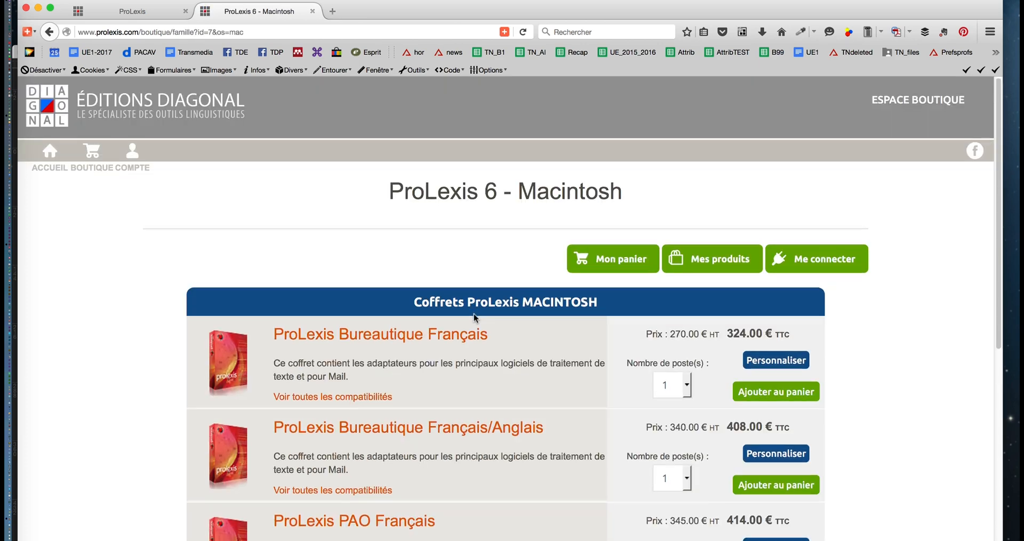
Compare the contents, supported applications and prices of the ProLexis Macintosh packages, including the PAO Français edition.
{"action": "scroll", "coordinate": [473, 314], "scroll_direction": "down", "scroll_amount": 5}
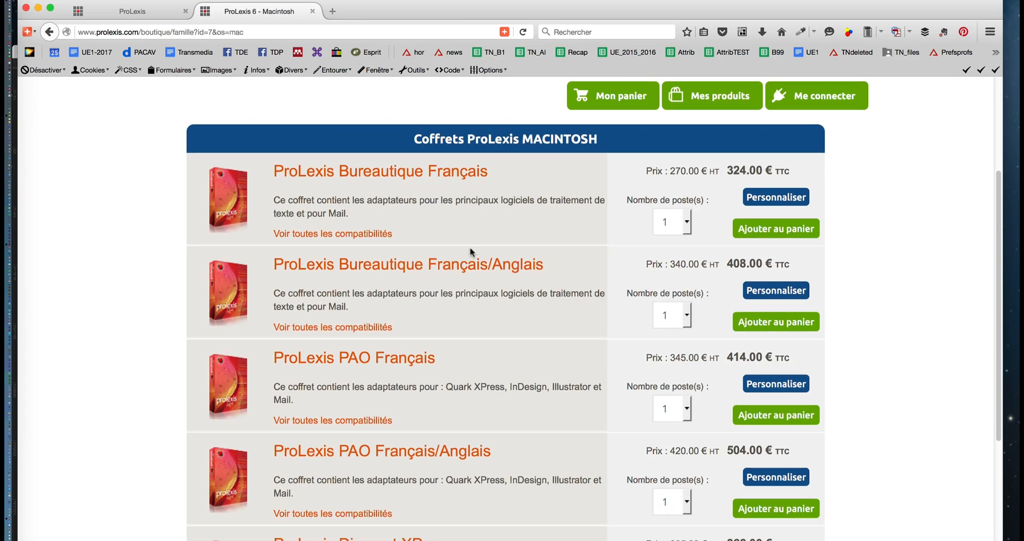
{"action": "scroll", "coordinate": [464, 213], "scroll_direction": "down", "scroll_amount": 2}
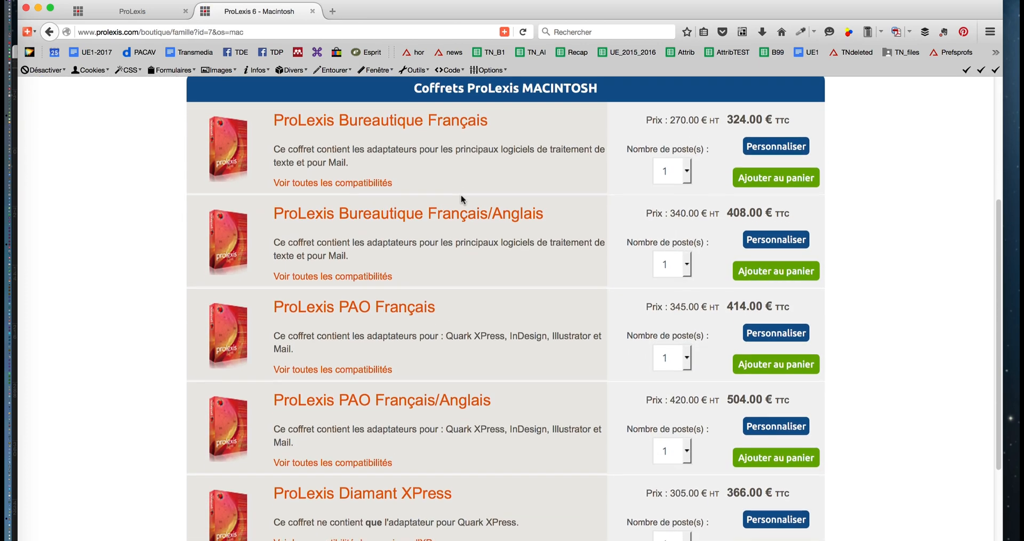
{"action": "scroll", "coordinate": [461, 196], "scroll_direction": "down", "scroll_amount": 1}
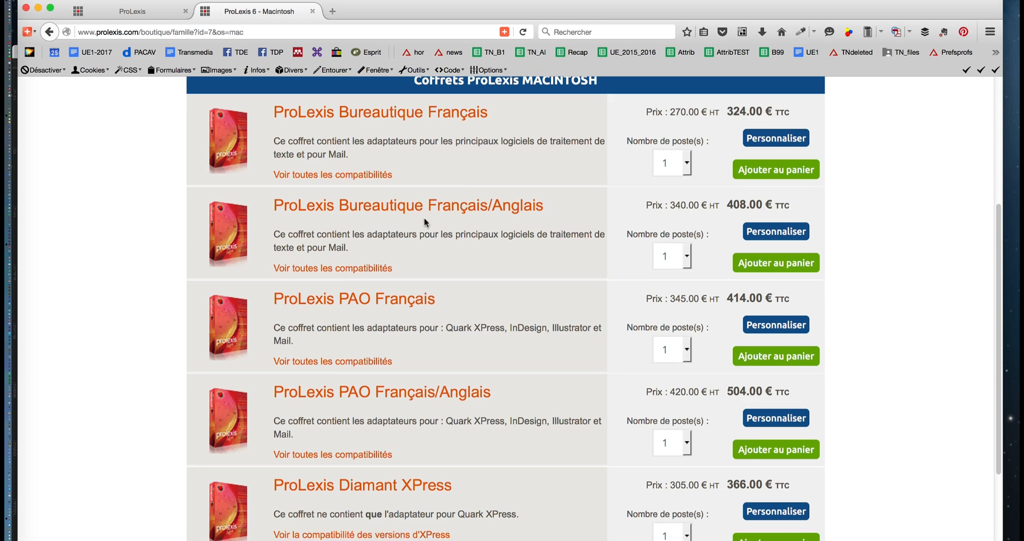
{"action": "scroll", "coordinate": [427, 219], "scroll_direction": "down", "scroll_amount": 2}
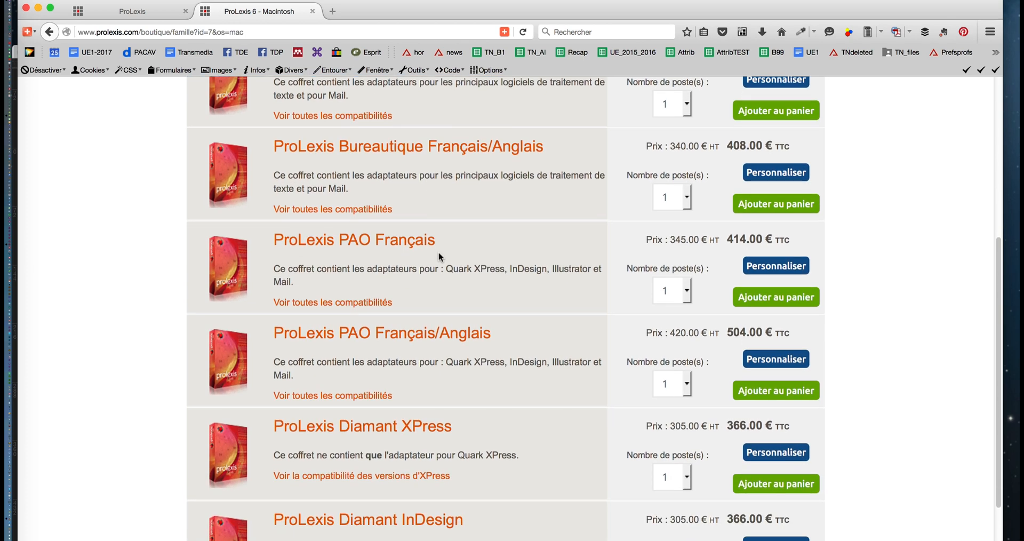
{"action": "scroll", "coordinate": [439, 257], "scroll_direction": "down", "scroll_amount": 1}
{"action": "left_click_drag", "start_coordinate": [426, 207], "coordinate": [357, 209]}
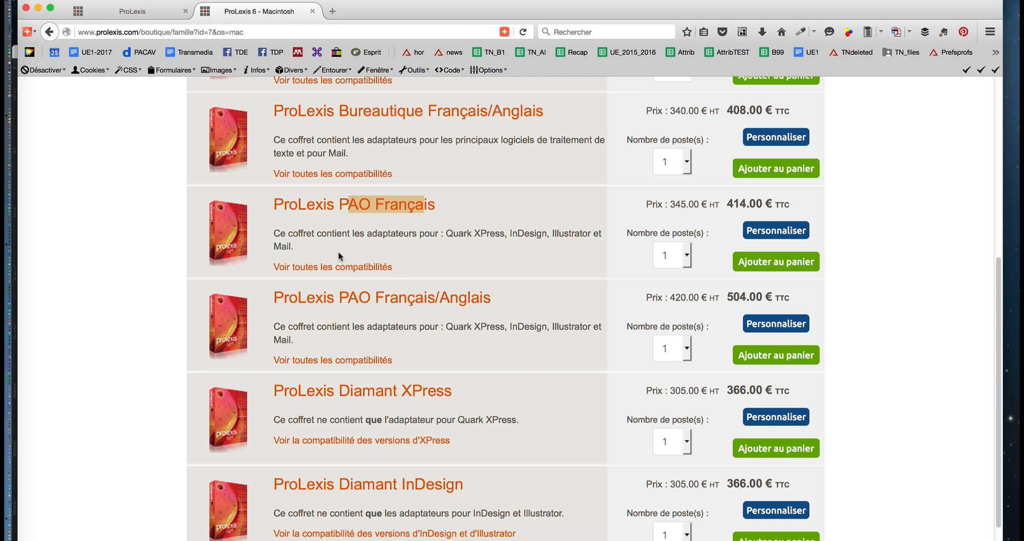
{"action": "left_click_drag", "start_coordinate": [281, 247], "coordinate": [292, 247]}
{"action": "scroll", "coordinate": [454, 252], "scroll_direction": "down", "scroll_amount": 2}
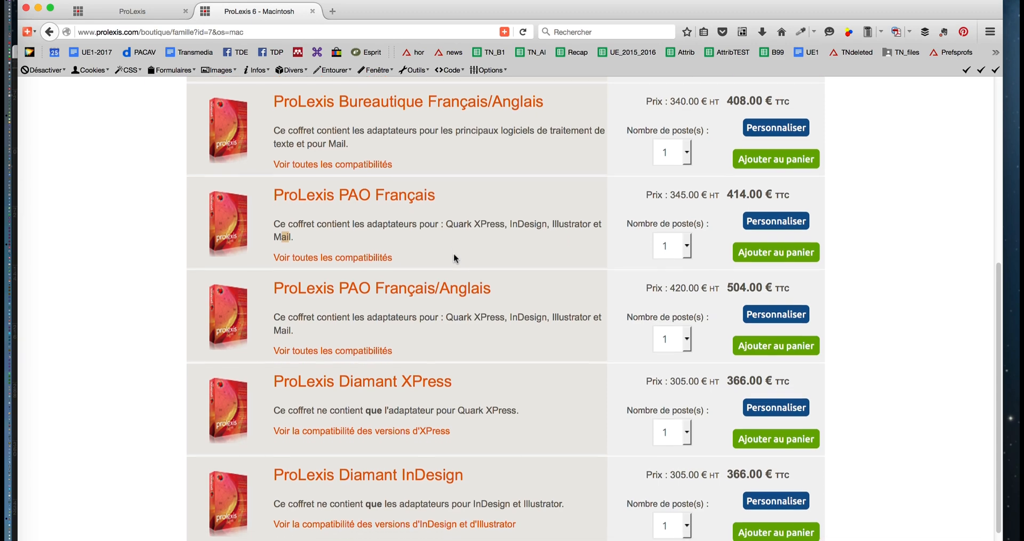
{"action": "scroll", "coordinate": [451, 260], "scroll_direction": "down", "scroll_amount": 3}
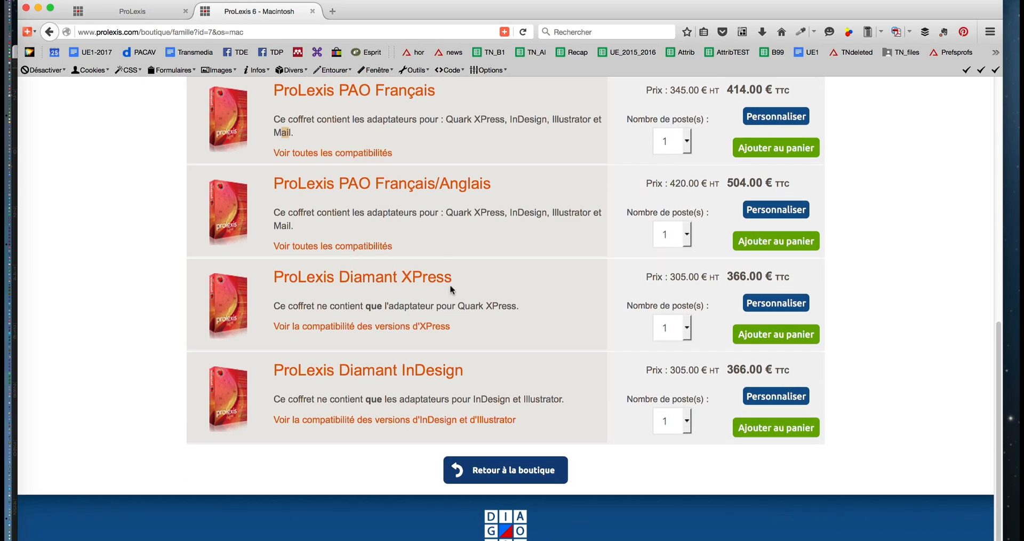
{"action": "scroll", "coordinate": [454, 295], "scroll_direction": "up", "scroll_amount": 4}
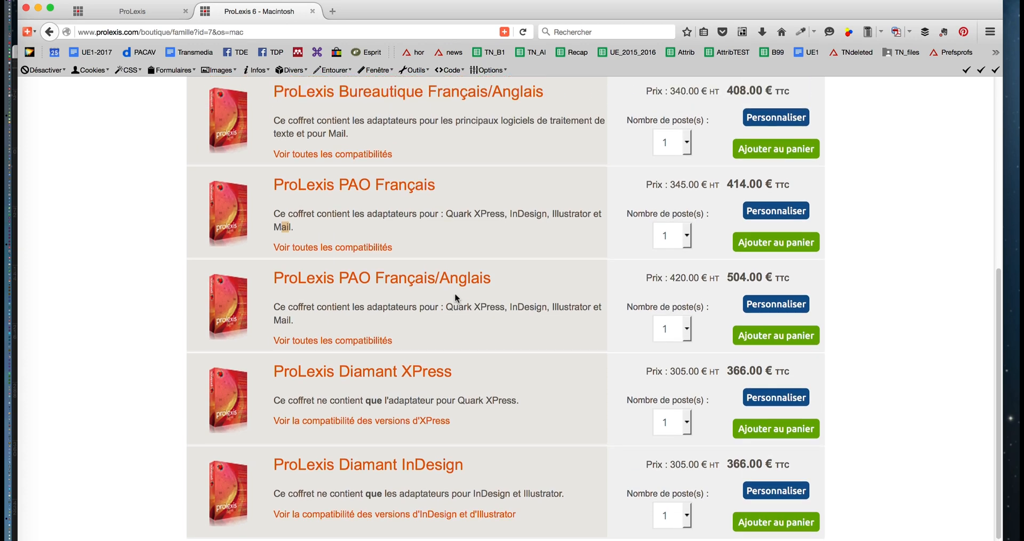
{"action": "scroll", "coordinate": [455, 293], "scroll_direction": "up", "scroll_amount": 8}
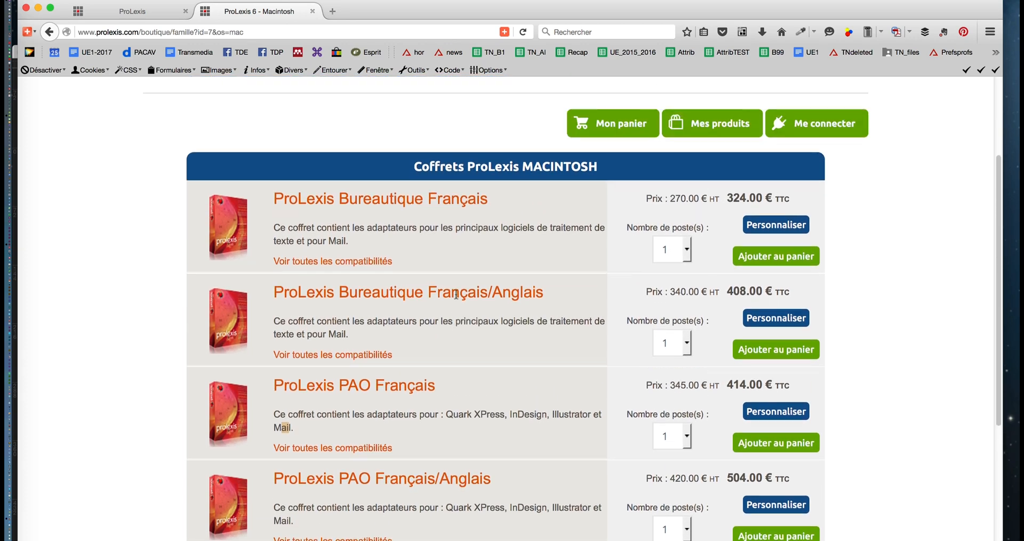
{"action": "scroll", "coordinate": [456, 295], "scroll_direction": "down", "scroll_amount": 4}
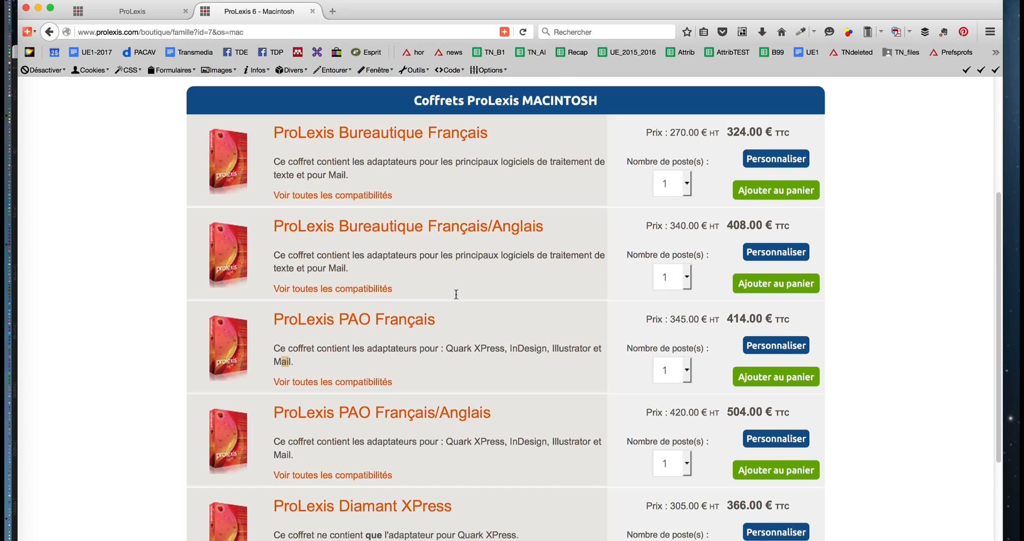
Compare the bilingual PAO Français/Anglais package with the Diamant XPress and Diamant InDesign packages, including their prices.
{"action": "scroll", "coordinate": [456, 295], "scroll_direction": "down", "scroll_amount": 5}
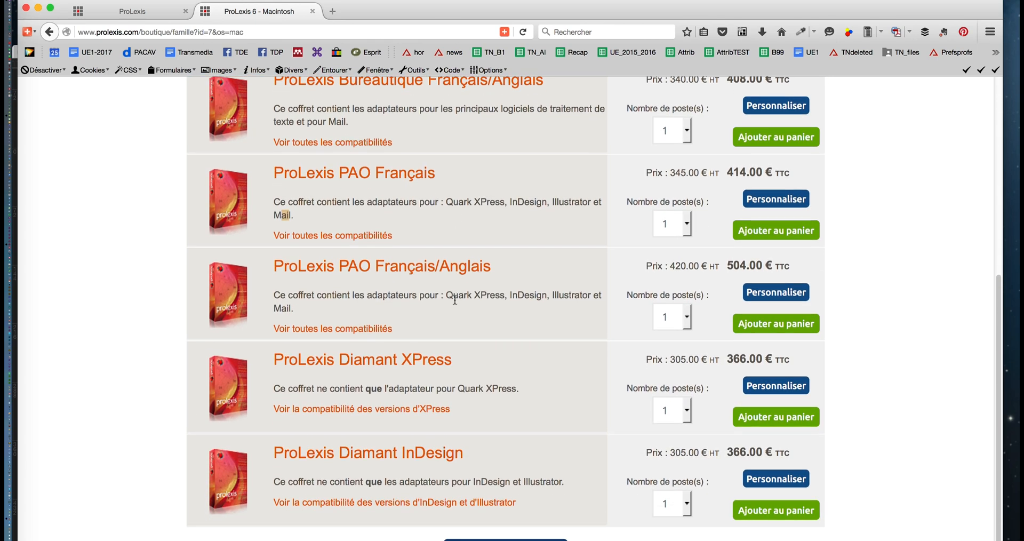
{"action": "scroll", "coordinate": [455, 302], "scroll_direction": "down", "scroll_amount": 2}
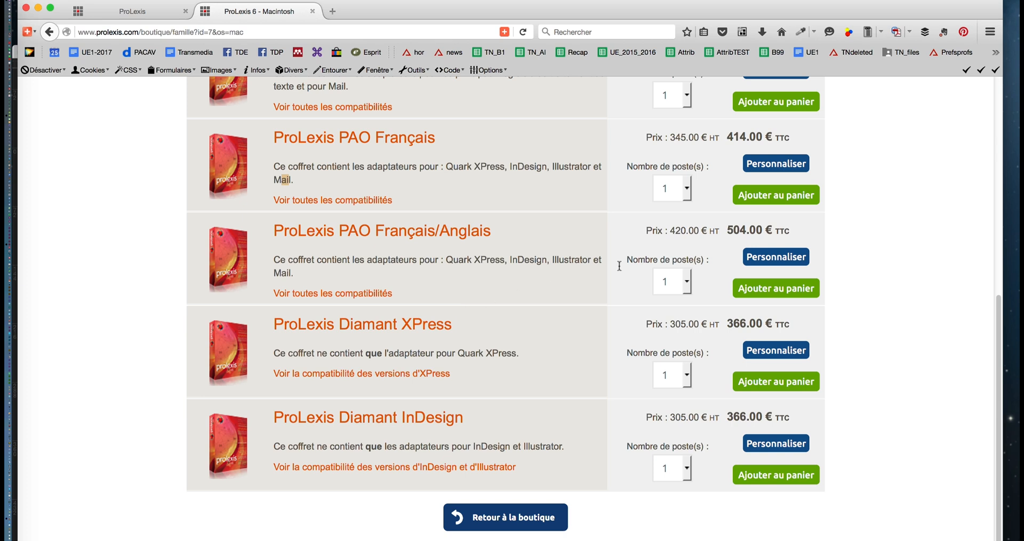
{"action": "double_click", "coordinate": [757, 231]}
Examine the analysis, dictionary and preference commands offered by the installed ProLexis, then close its command list.
{"action": "left_click", "coordinate": [629, 1]}
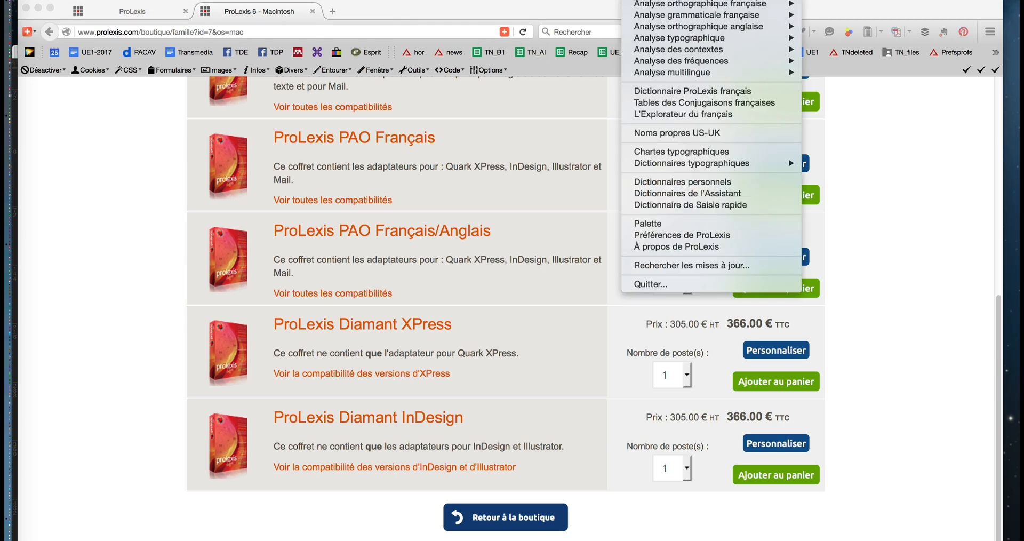
{"action": "mouse_move", "coordinate": [647, 53]}
{"action": "left_click", "coordinate": [930, 169]}
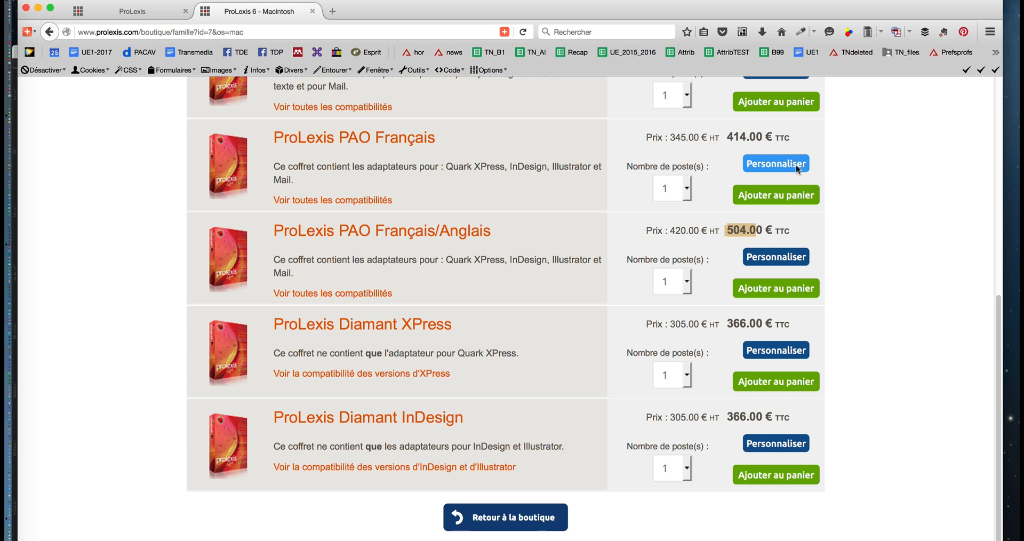
{"action": "left_click", "coordinate": [147, 197]}
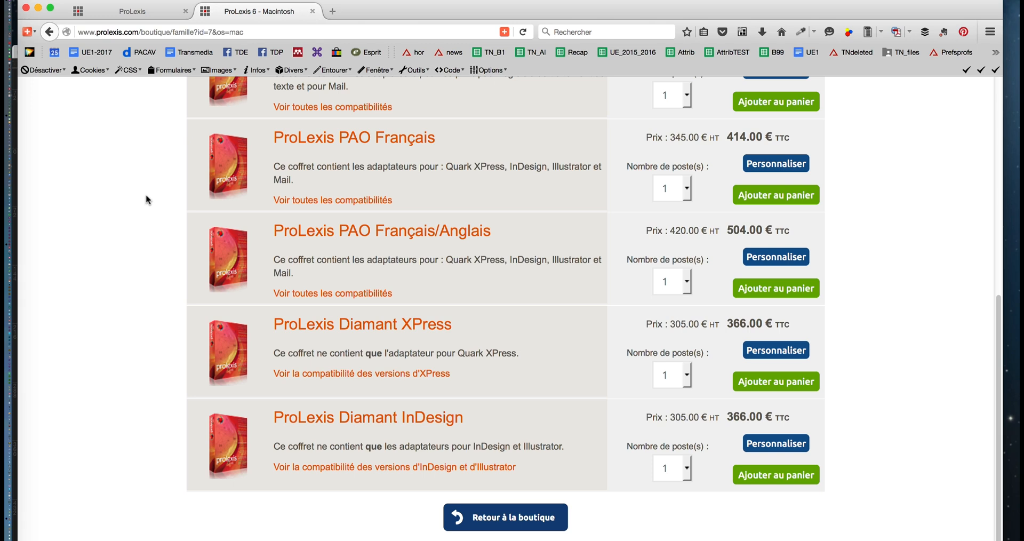
Close the ProLexis shop page and search the web for "antidote".
{"action": "left_click", "coordinate": [313, 11]}
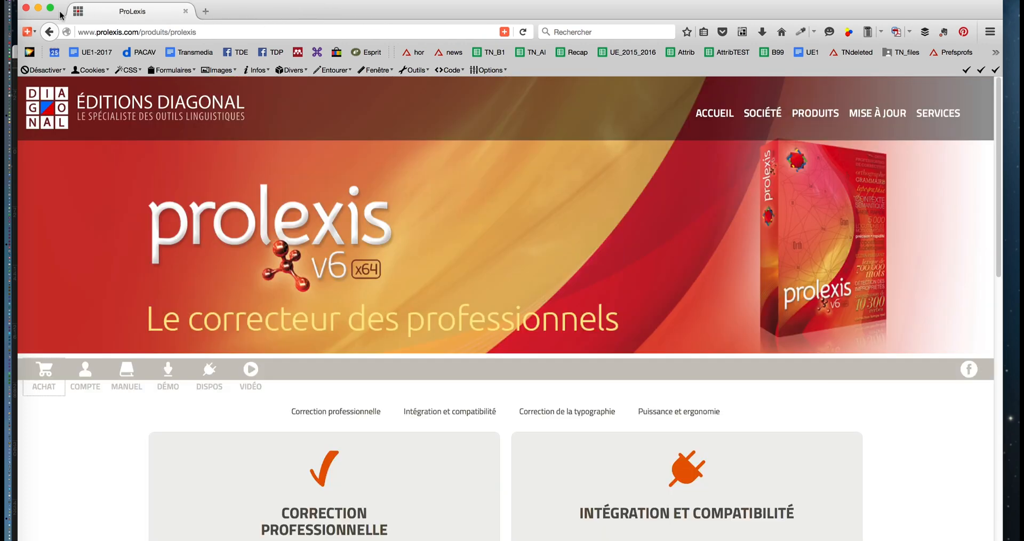
{"action": "left_click", "coordinate": [596, 33]}
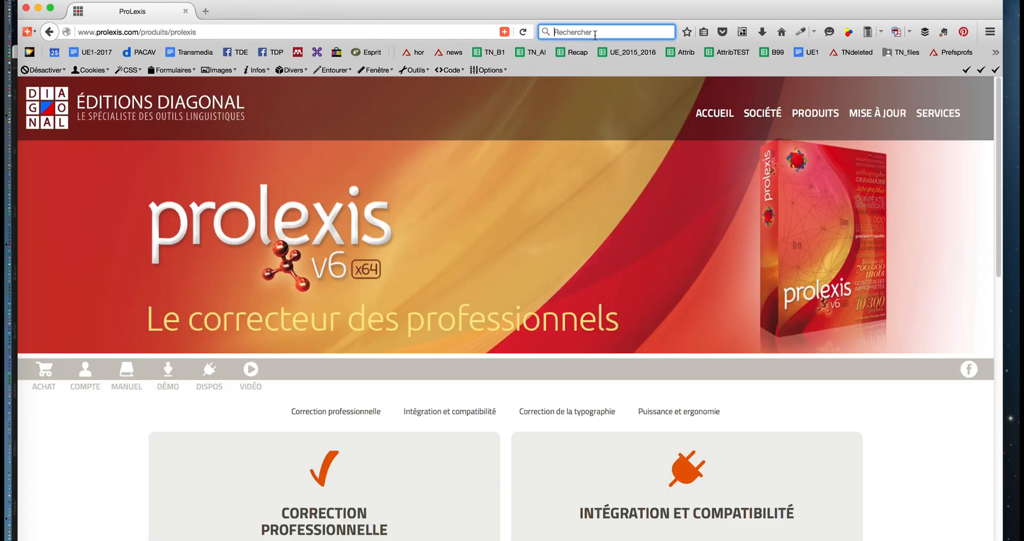
{"action": "type", "text": "a"}
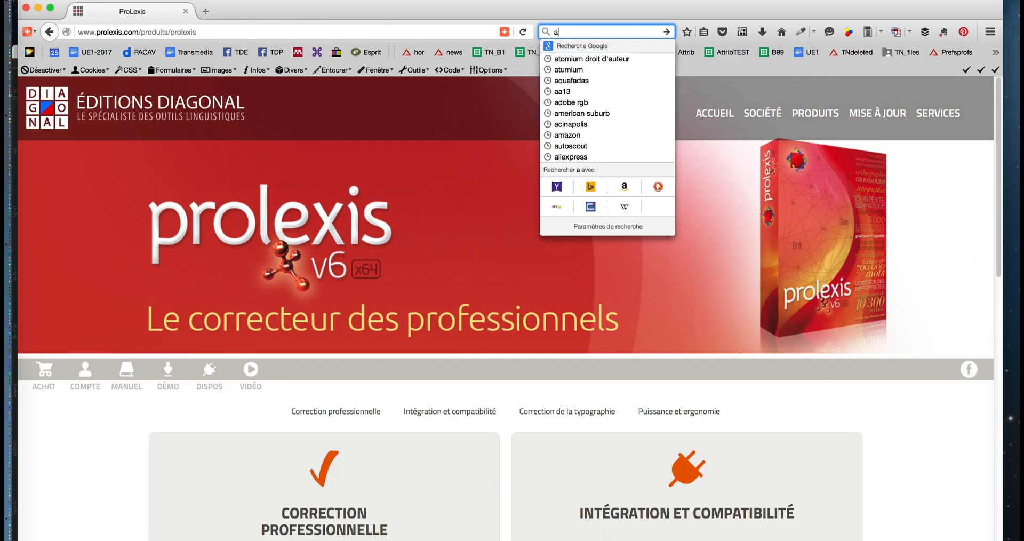
{"action": "type", "text": "ntidote"}
{"action": "key", "text": "Return"}
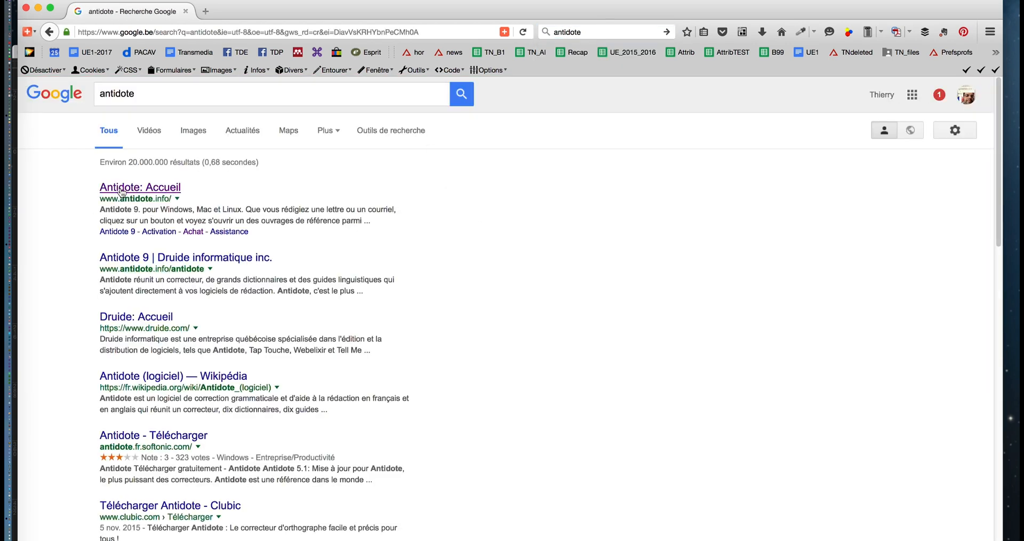
Open the Antidote home page from the search results and go to its Achat page.
{"action": "left_click", "coordinate": [140, 188]}
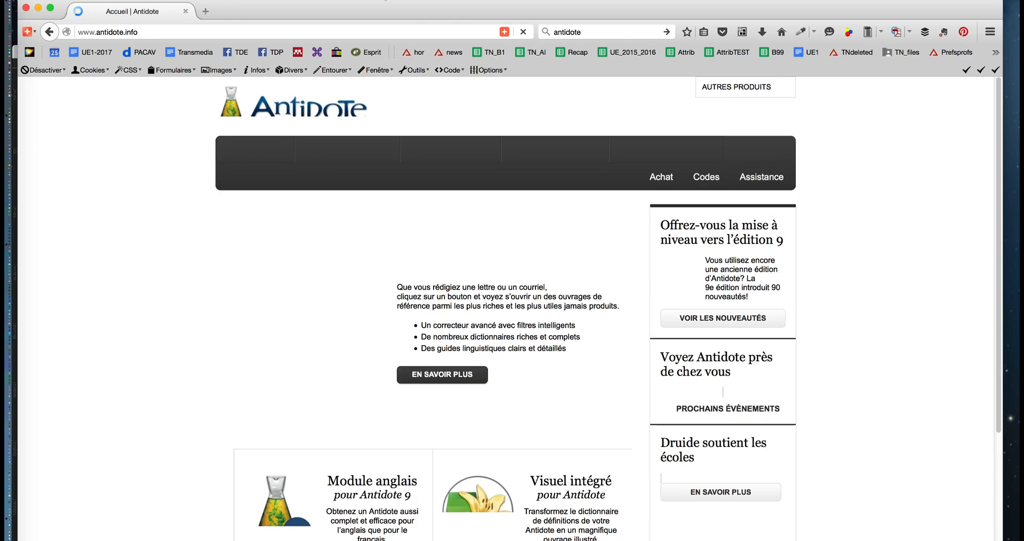
{"action": "scroll", "coordinate": [815, 208], "scroll_direction": "down", "scroll_amount": 2}
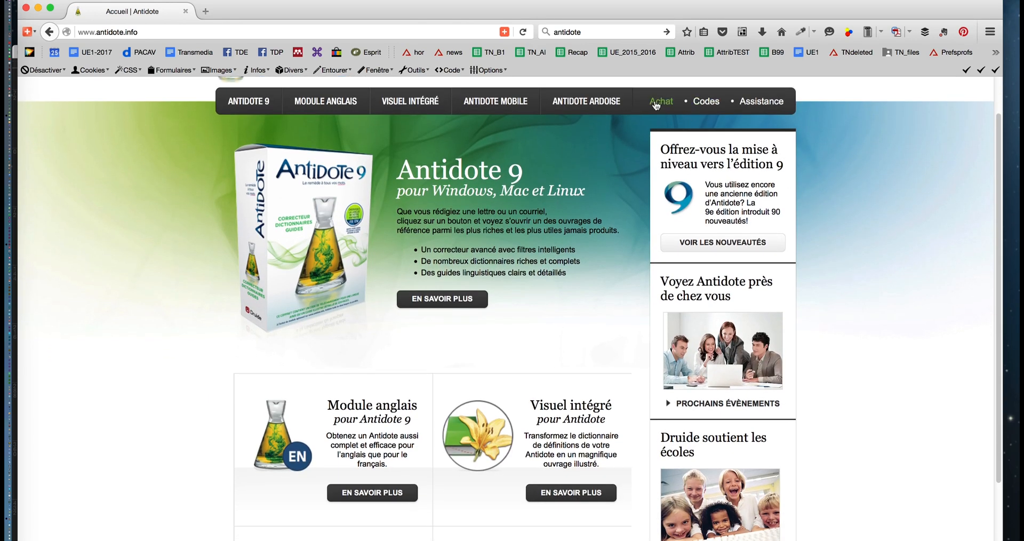
{"action": "left_click", "coordinate": [660, 102]}
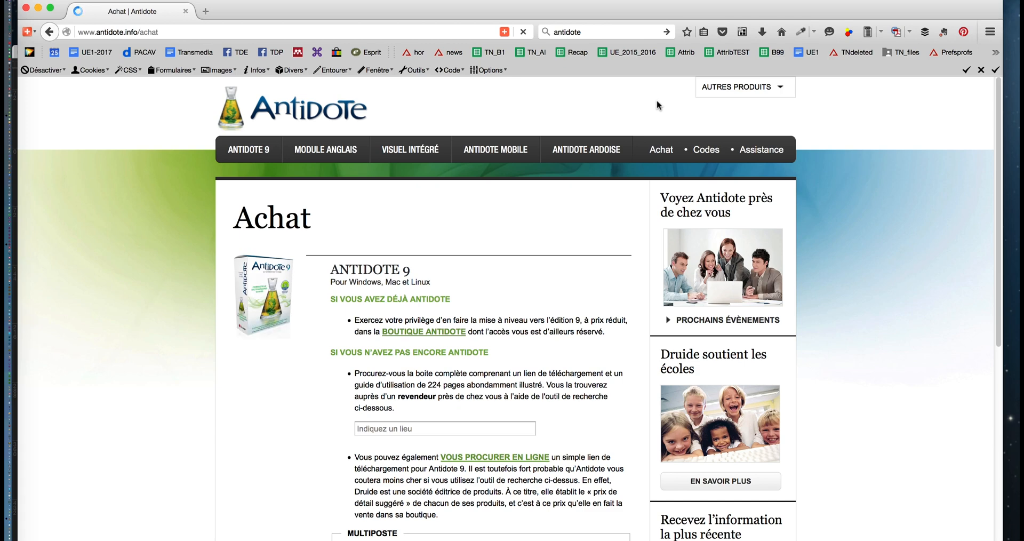
Look through the Antidote purchase page, covering the Antidote 9 buying options, multi-station licences, English module and mobile products.
{"action": "scroll", "coordinate": [779, 173], "scroll_direction": "down", "scroll_amount": 6}
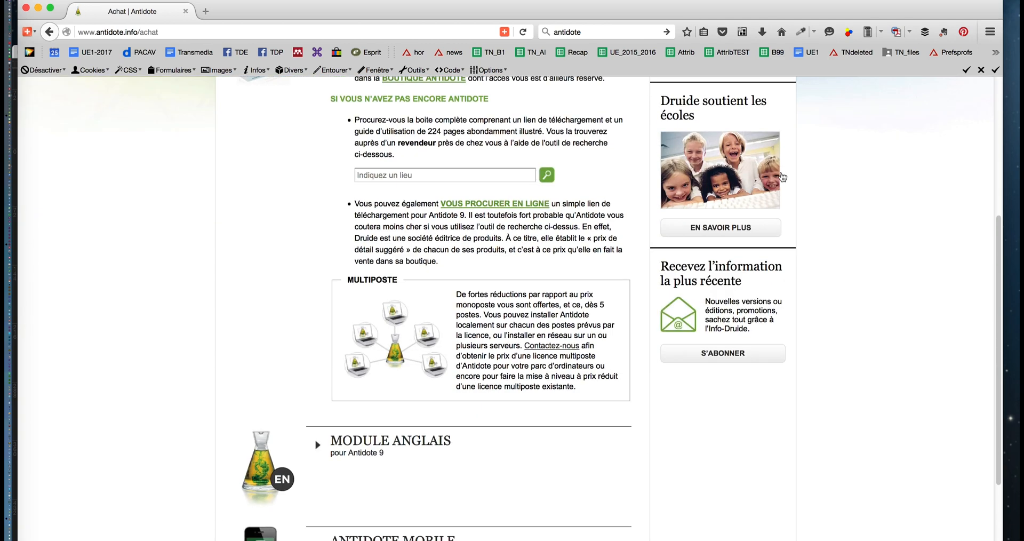
{"action": "scroll", "coordinate": [781, 176], "scroll_direction": "up", "scroll_amount": 3}
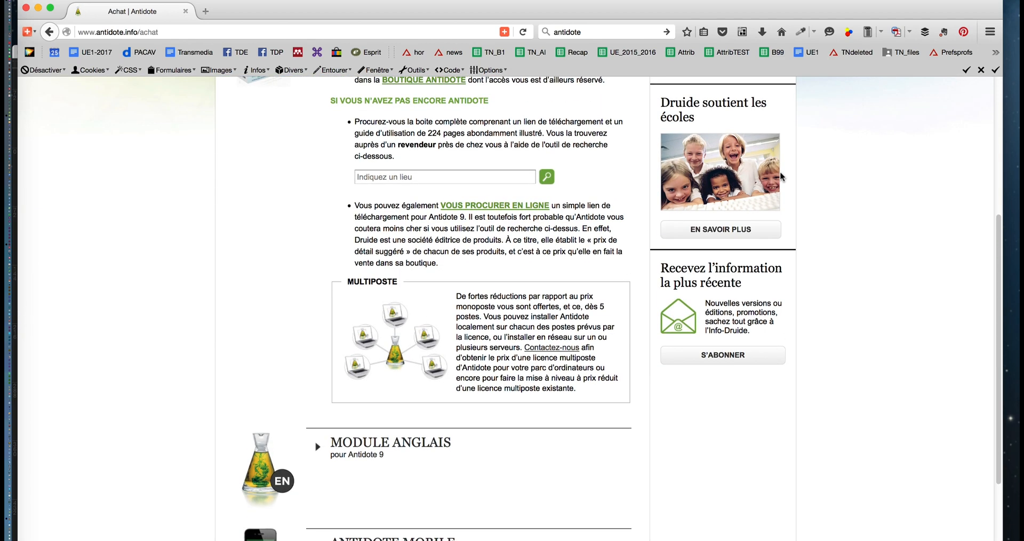
{"action": "scroll", "coordinate": [781, 176], "scroll_direction": "down", "scroll_amount": 6}
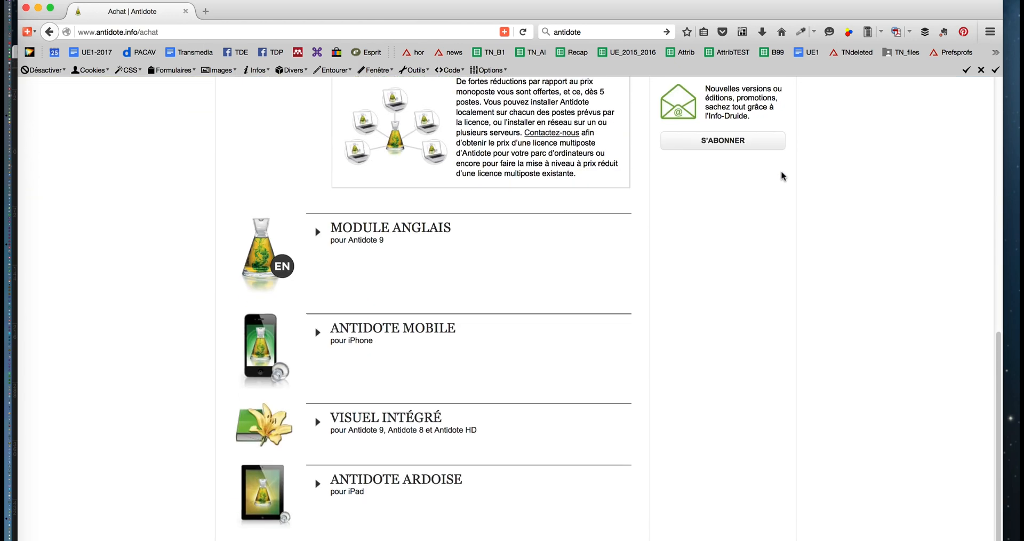
{"action": "scroll", "coordinate": [783, 175], "scroll_direction": "up", "scroll_amount": 5}
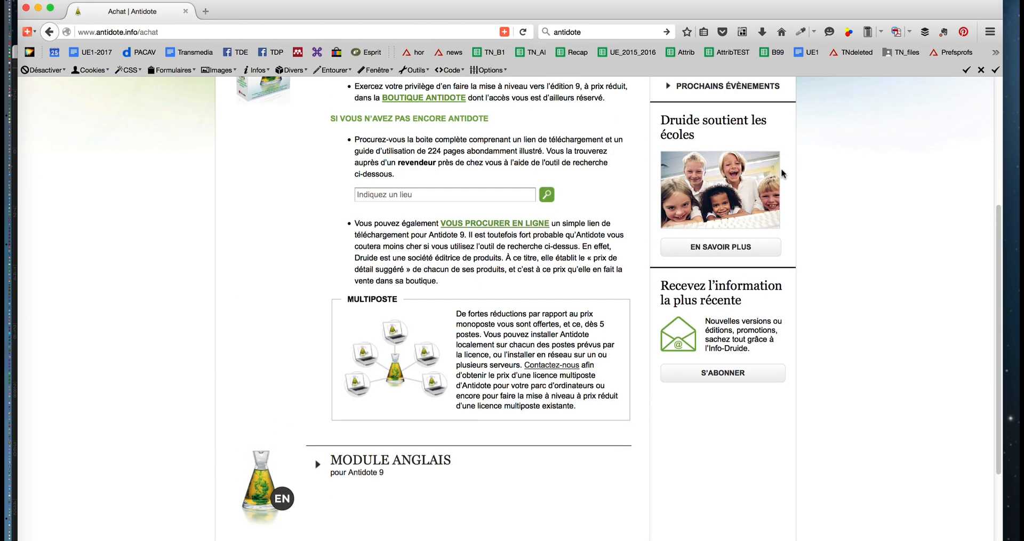
{"action": "scroll", "coordinate": [781, 169], "scroll_direction": "up", "scroll_amount": 1}
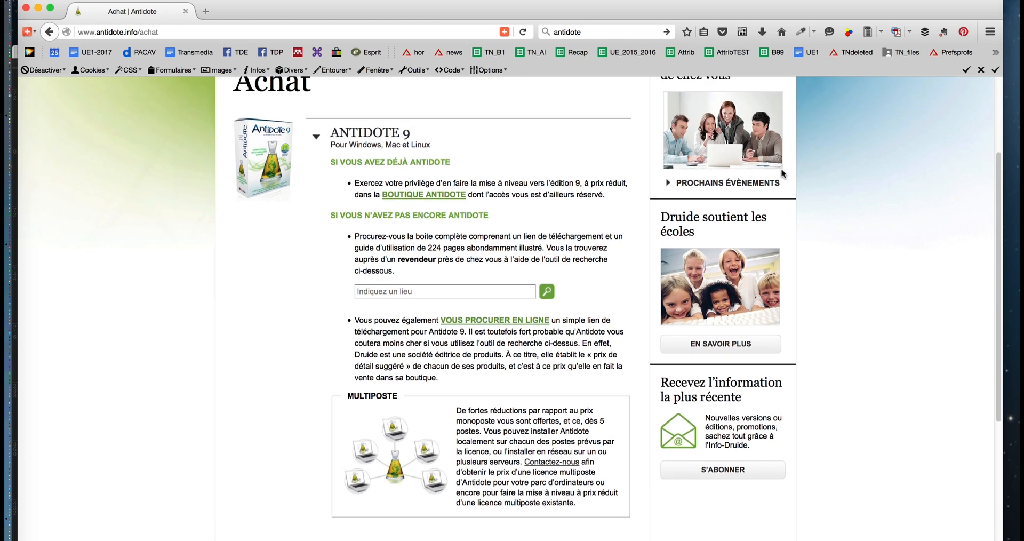
{"action": "scroll", "coordinate": [821, 187], "scroll_direction": "up", "scroll_amount": 1}
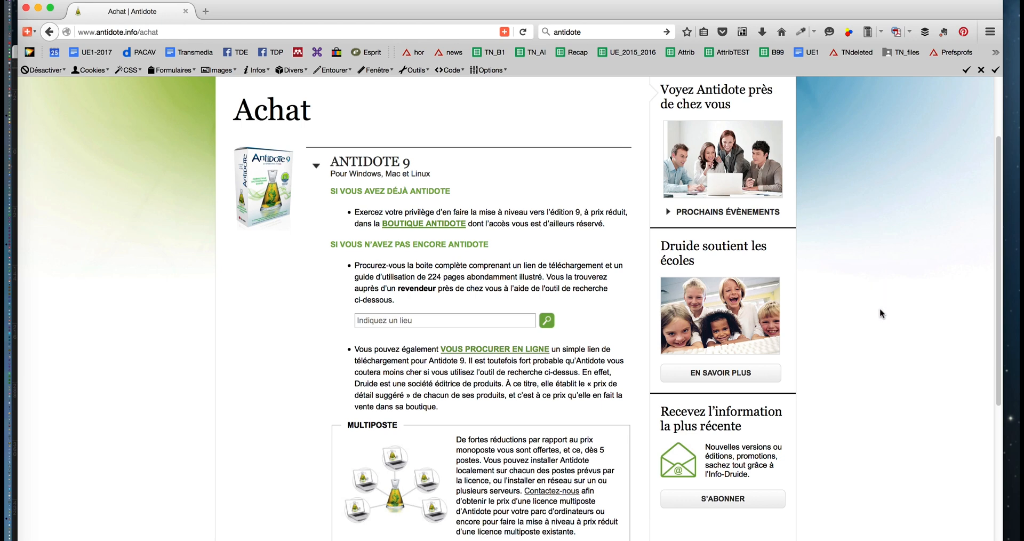
{"action": "scroll", "coordinate": [880, 309], "scroll_direction": "down", "scroll_amount": 1}
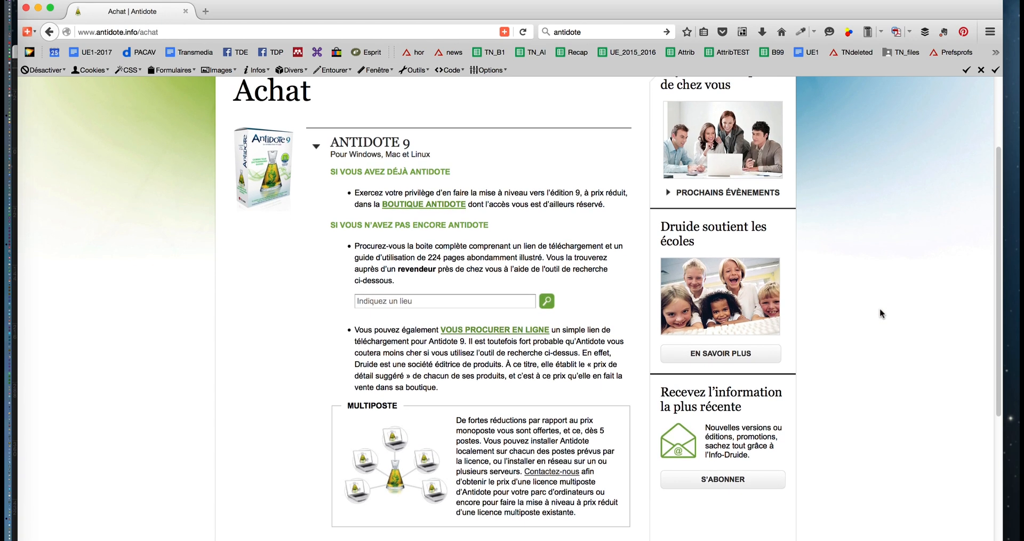
{"action": "scroll", "coordinate": [879, 308], "scroll_direction": "up", "scroll_amount": 5}
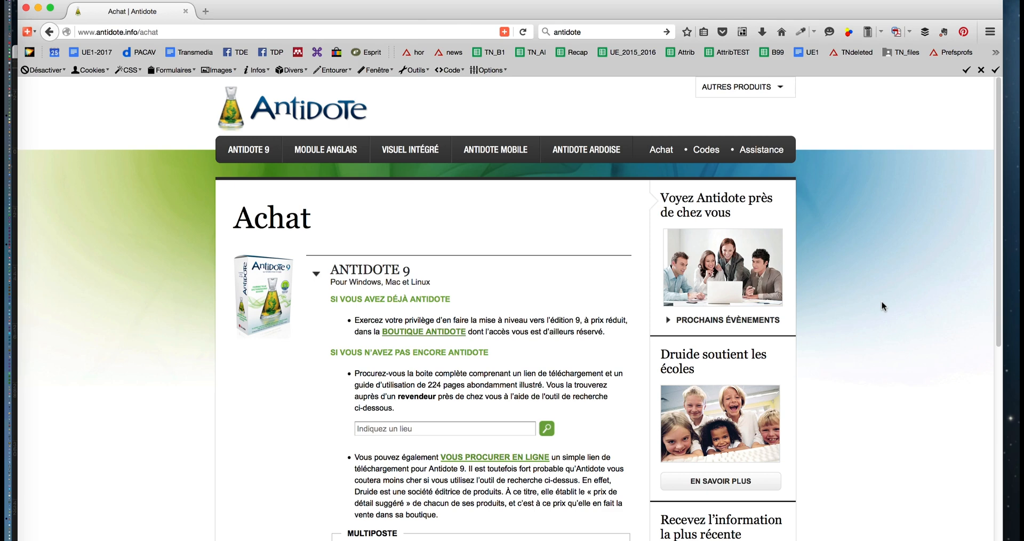
{"action": "scroll", "coordinate": [882, 299], "scroll_direction": "down", "scroll_amount": 1}
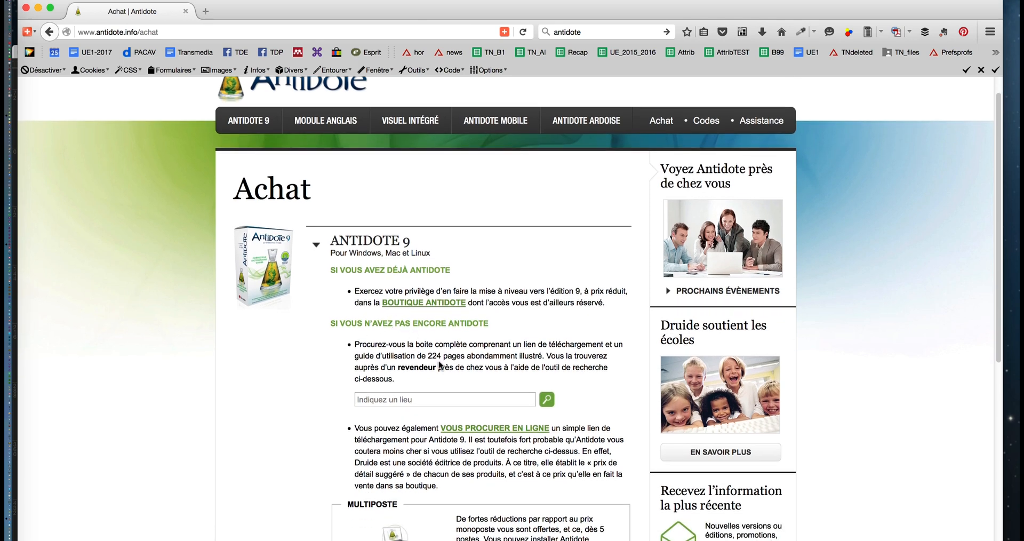
{"action": "scroll", "coordinate": [442, 366], "scroll_direction": "down", "scroll_amount": 3}
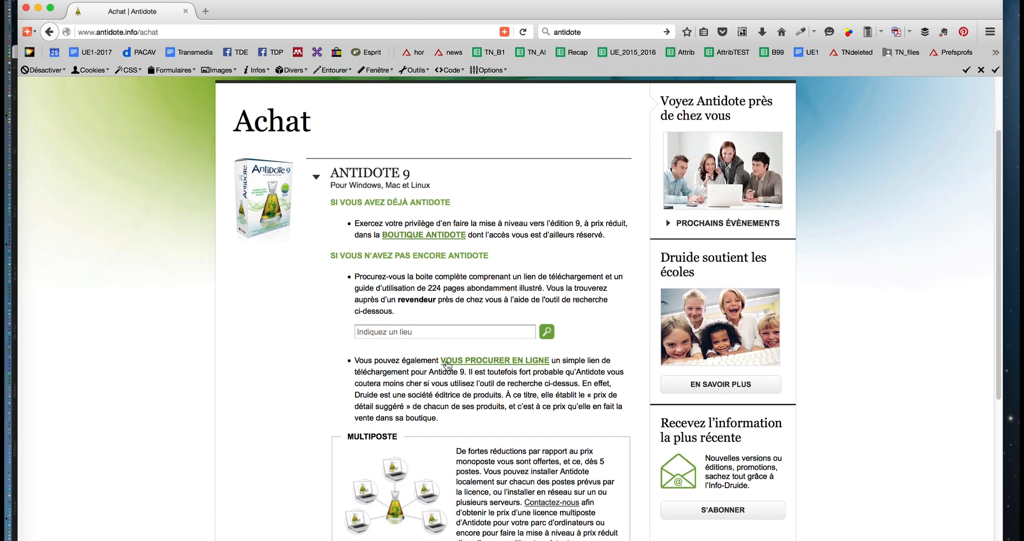
{"action": "scroll", "coordinate": [447, 363], "scroll_direction": "down", "scroll_amount": 2}
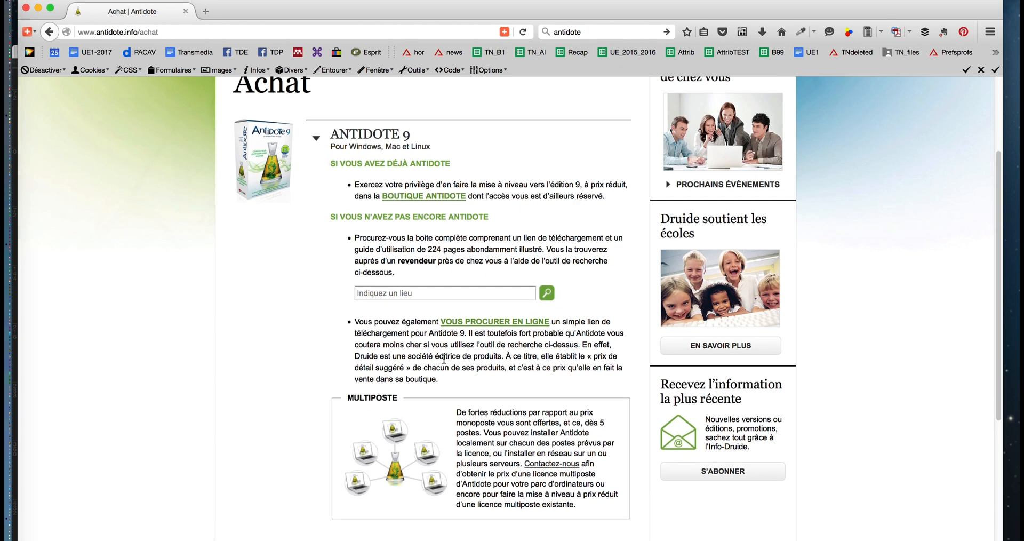
{"action": "scroll", "coordinate": [440, 352], "scroll_direction": "down", "scroll_amount": 1}
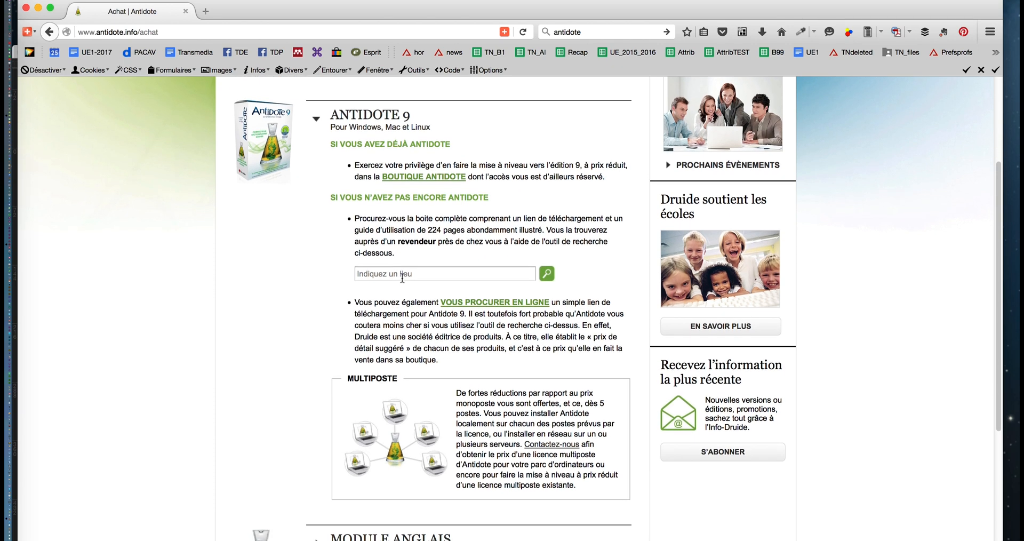
Open the Druide online store from the Antidote 9 purchase options and set the display currency to $ US.
{"action": "left_click", "coordinate": [450, 301]}
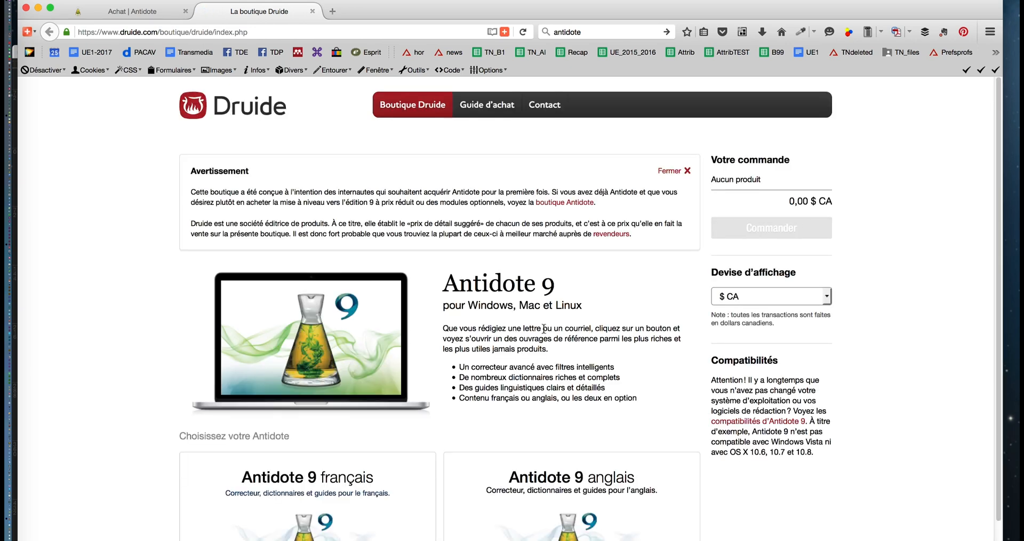
{"action": "scroll", "coordinate": [544, 329], "scroll_direction": "down", "scroll_amount": 1}
{"action": "scroll", "coordinate": [545, 330], "scroll_direction": "down", "scroll_amount": 2}
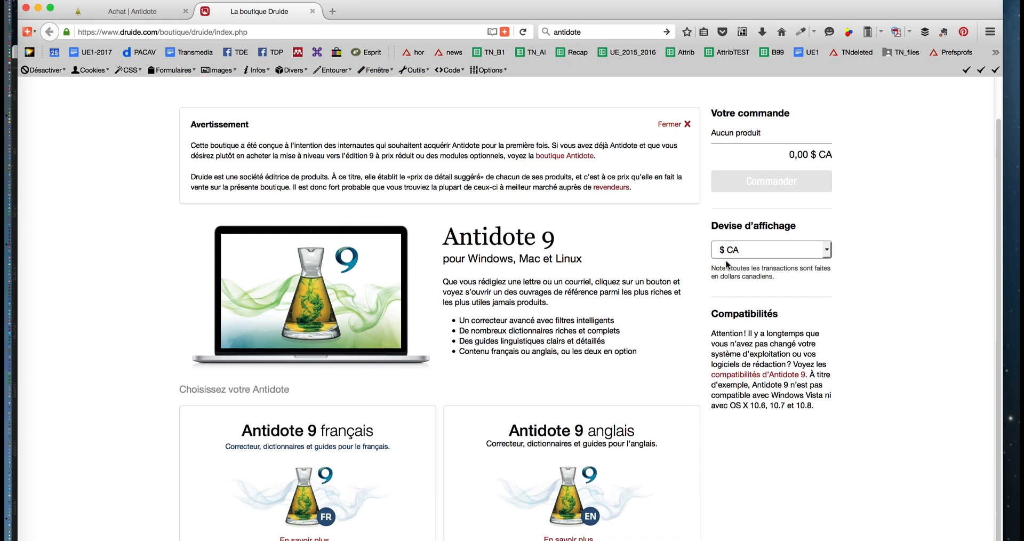
{"action": "left_click", "coordinate": [734, 249]}
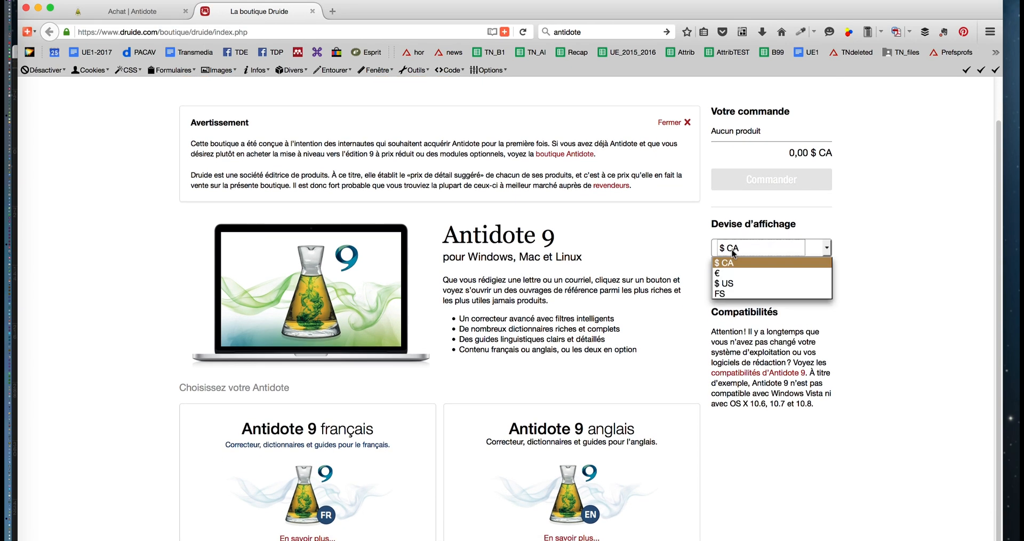
{"action": "left_click", "coordinate": [736, 283]}
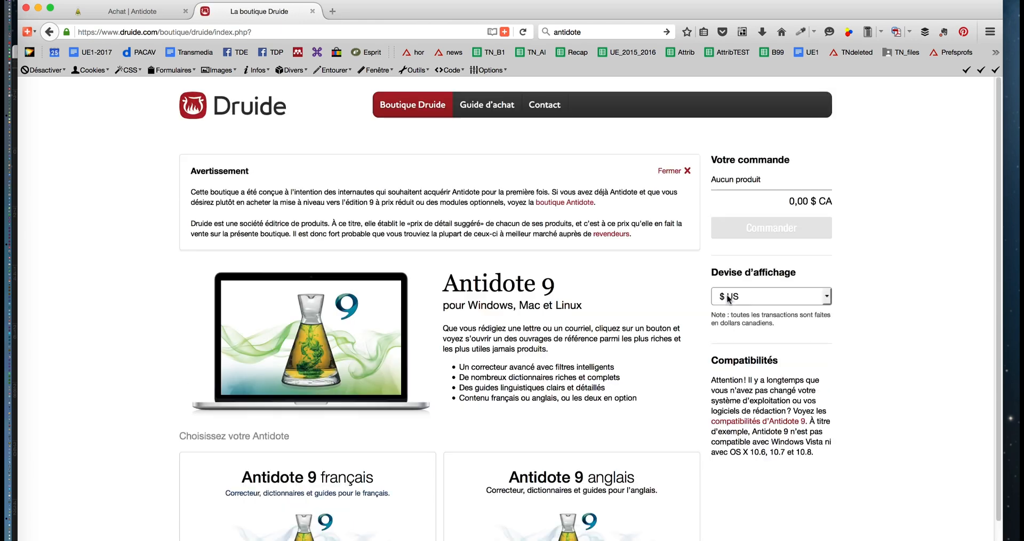
Compare the Antidote 9 language editions, add Antidote 9 français to the order and view the optional modules.
{"action": "scroll", "coordinate": [729, 297], "scroll_direction": "down", "scroll_amount": 3}
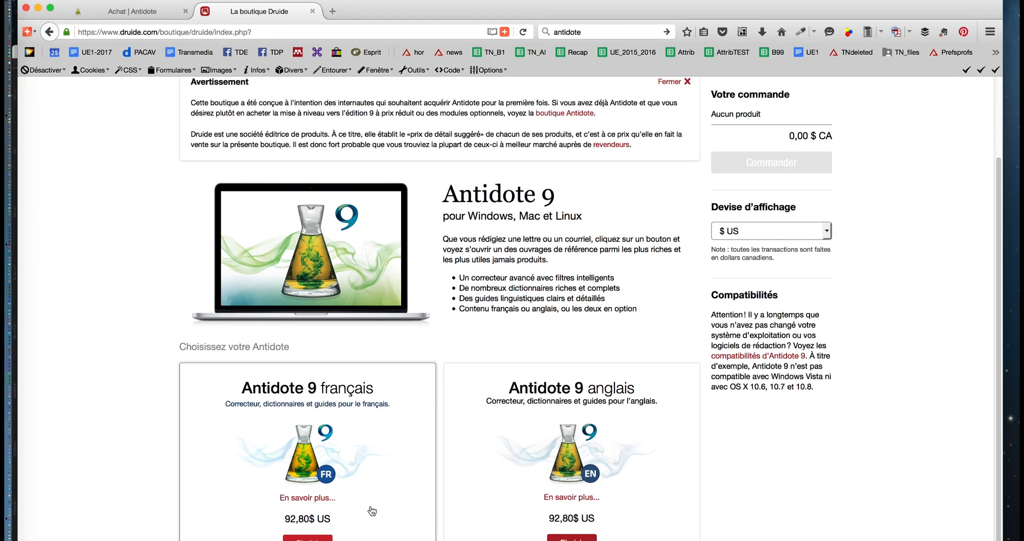
{"action": "scroll", "coordinate": [372, 511], "scroll_direction": "up", "scroll_amount": 3}
{"action": "scroll", "coordinate": [372, 511], "scroll_direction": "down", "scroll_amount": 6}
{"action": "scroll", "coordinate": [331, 523], "scroll_direction": "up", "scroll_amount": 6}
{"action": "scroll", "coordinate": [297, 534], "scroll_direction": "down", "scroll_amount": 6}
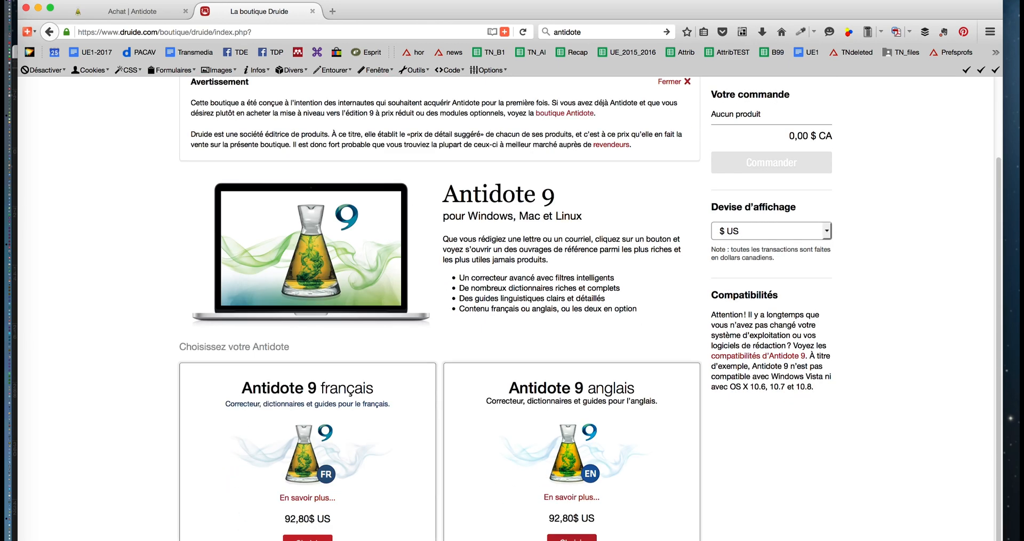
{"action": "left_click", "coordinate": [306, 523]}
{"action": "scroll", "coordinate": [305, 523], "scroll_direction": "down", "scroll_amount": 5}
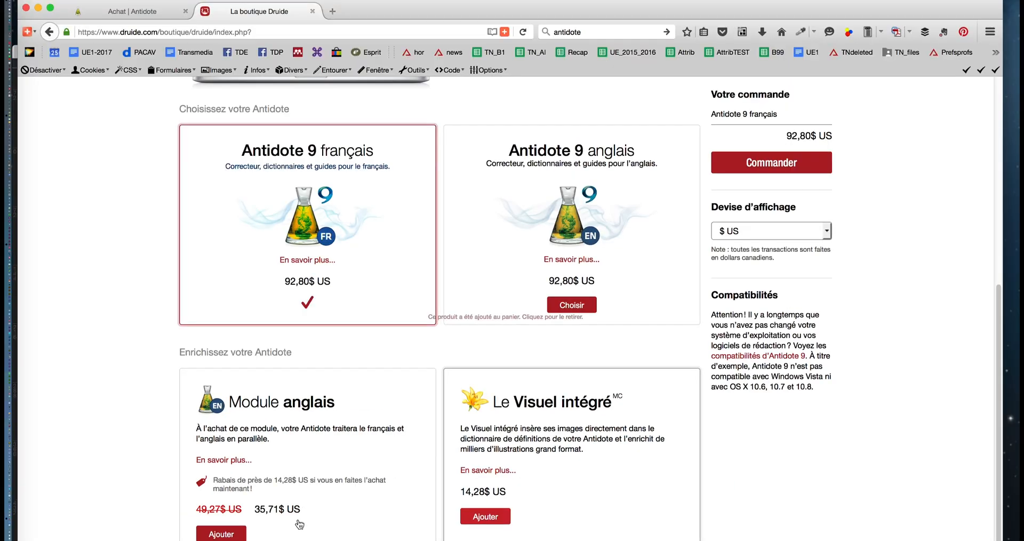
Close the Druide store and return to the beginning of the Antidote purchase page.
{"action": "left_click", "coordinate": [313, 12]}
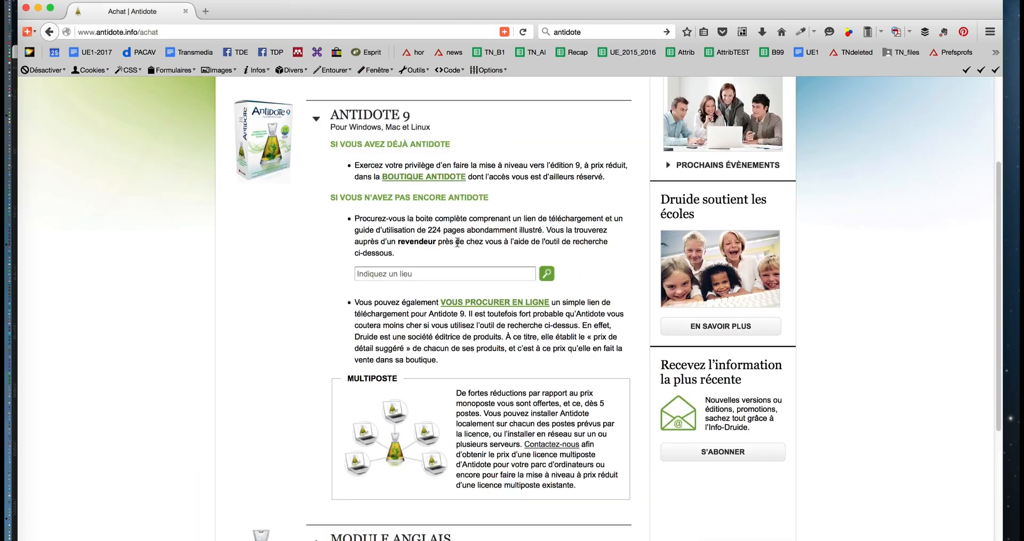
{"action": "scroll", "coordinate": [474, 250], "scroll_direction": "up", "scroll_amount": 4}
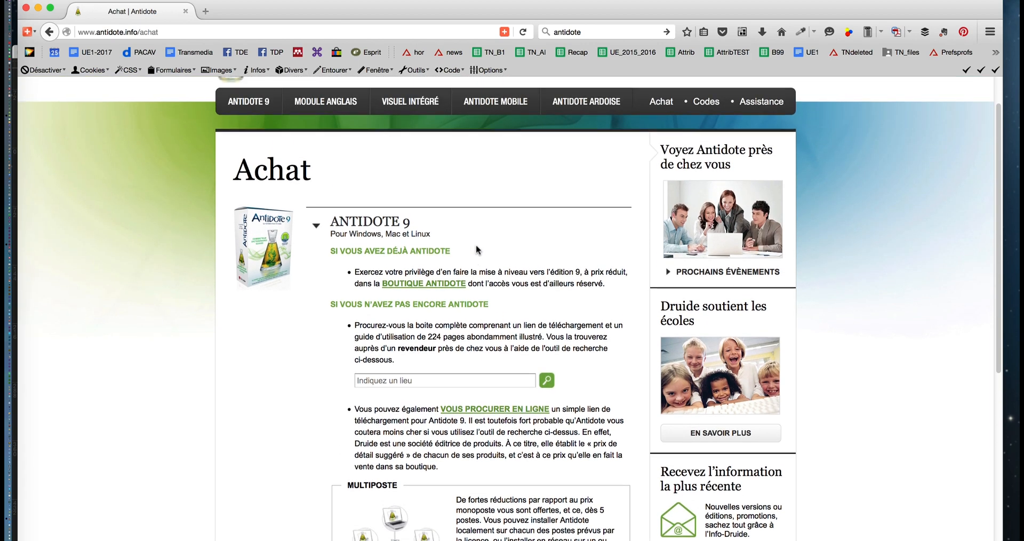
{"action": "scroll", "coordinate": [477, 250], "scroll_direction": "up", "scroll_amount": 1}
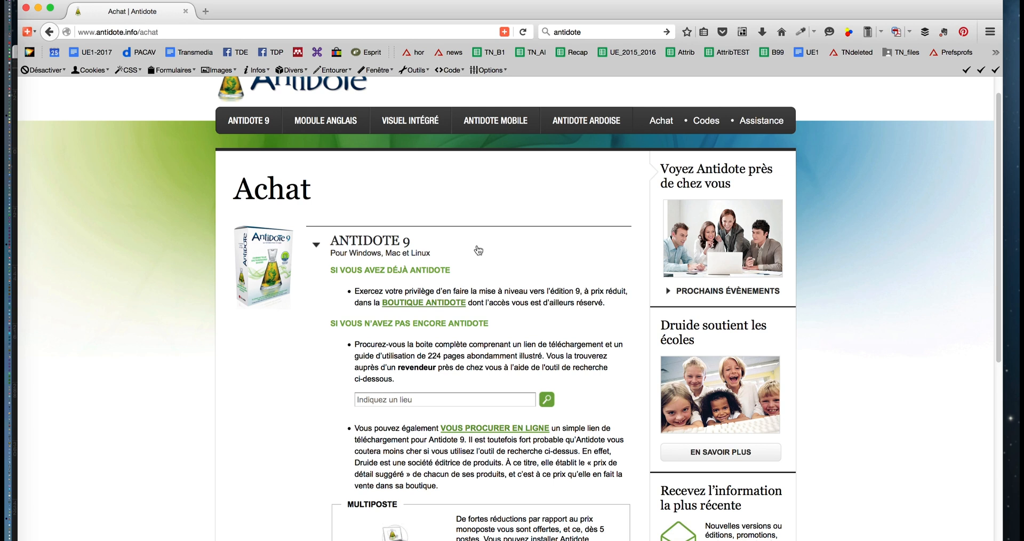
{"action": "scroll", "coordinate": [826, 267], "scroll_direction": "up", "scroll_amount": 1}
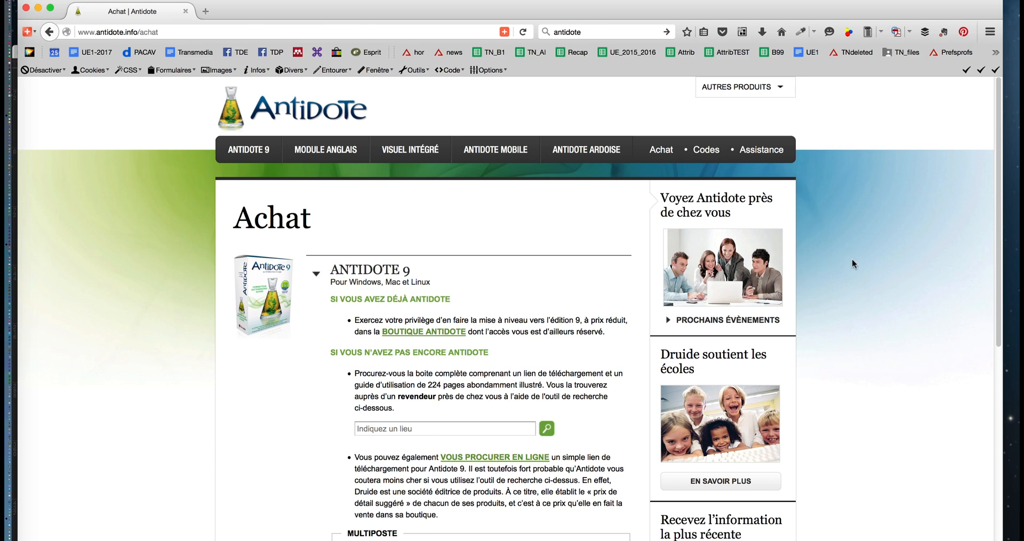
Look through the remaining products on the Antidote purchase page, close the browser window and return to premier-doc-21.indd in InDesign.
{"action": "scroll", "coordinate": [864, 259], "scroll_direction": "down", "scroll_amount": 6}
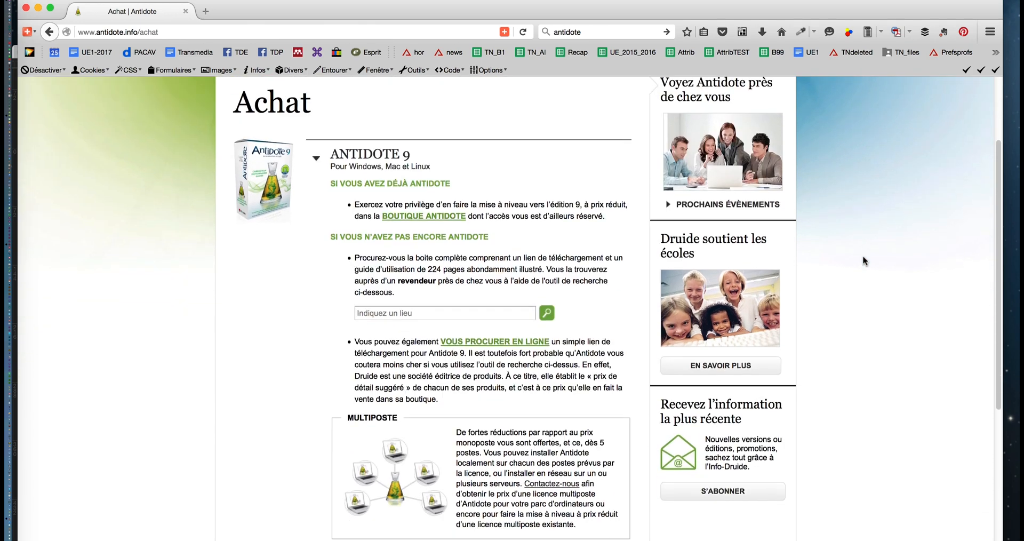
{"action": "scroll", "coordinate": [863, 256], "scroll_direction": "down", "scroll_amount": 9}
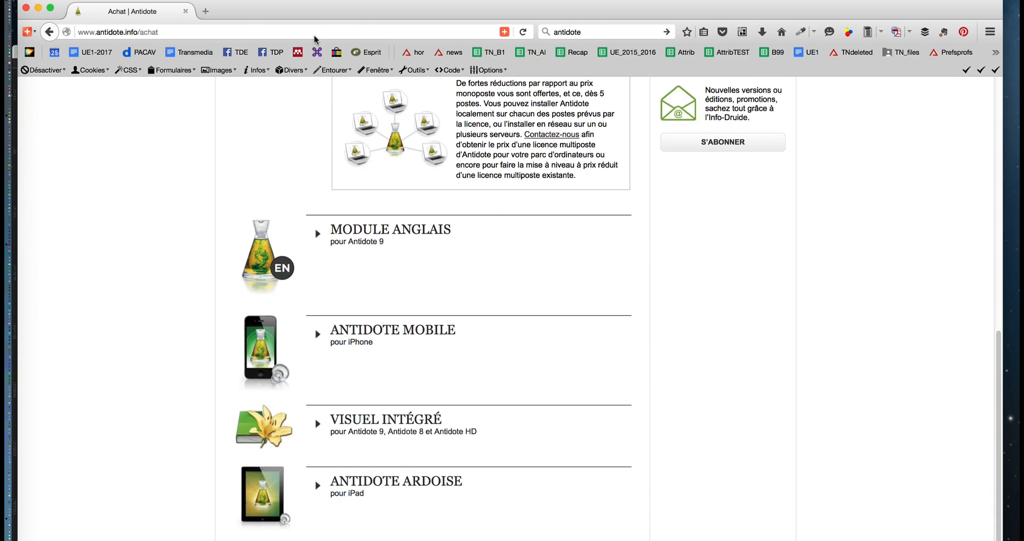
{"action": "left_click", "coordinate": [29, 8]}
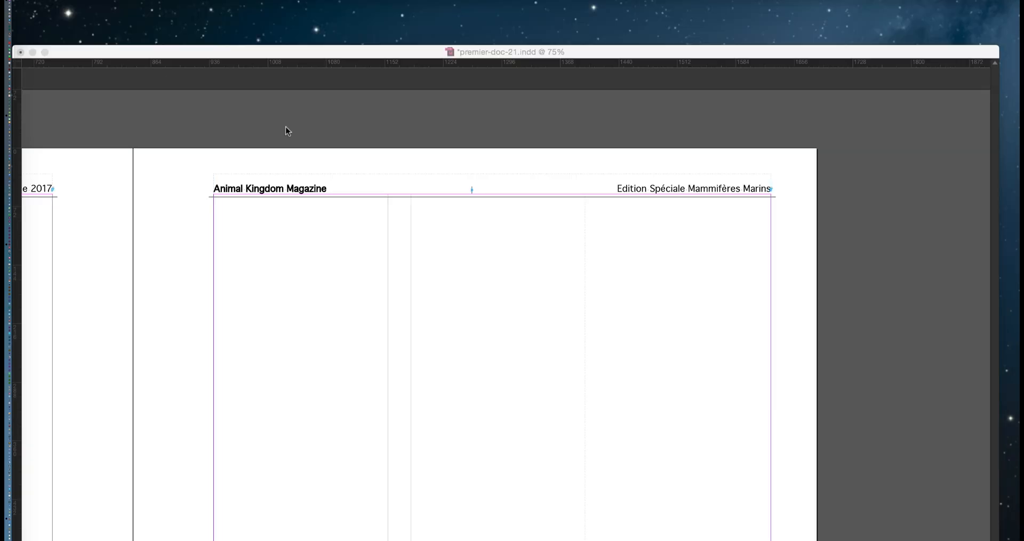
{"action": "left_click", "coordinate": [459, 53]}
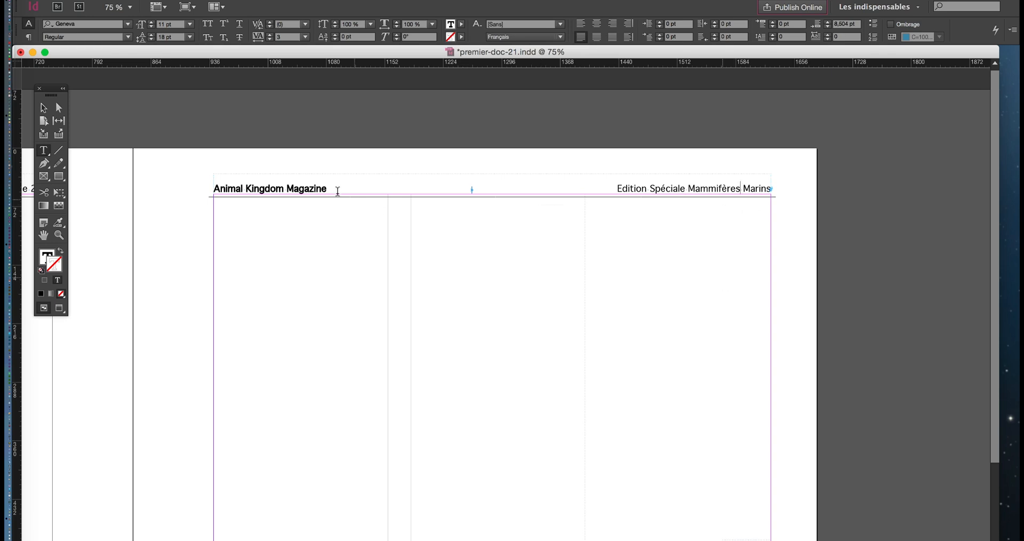
Delete "Animal Kingdom Magazine" and the tab before "Edition Spéciale Mammifères Marins" in the right-hand page's header.
{"action": "key", "text": "alt+super+8"}
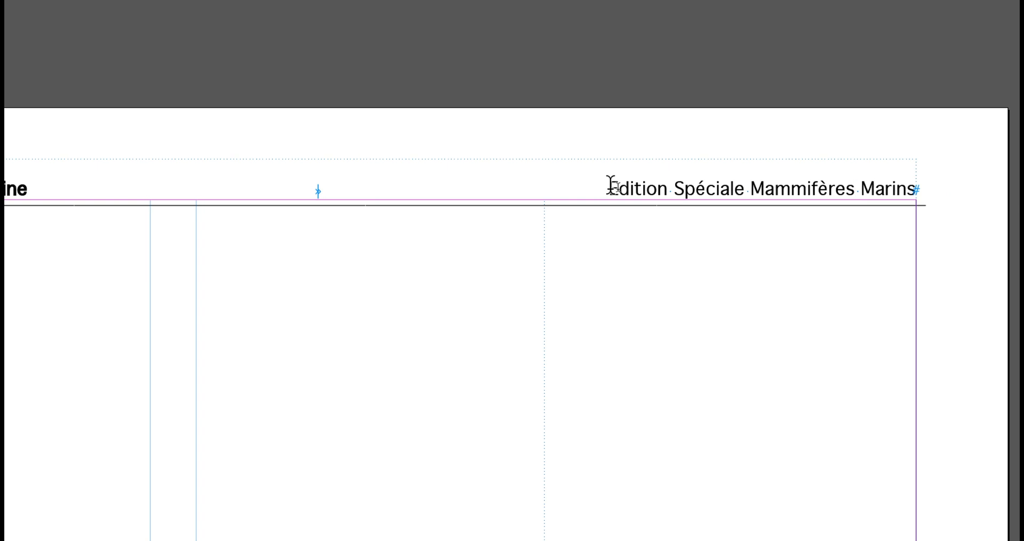
{"action": "left_click_drag", "start_coordinate": [606, 186], "coordinate": [334, 187]}
{"action": "type", "text": "Edition Spéciale Mammifères Marins"}
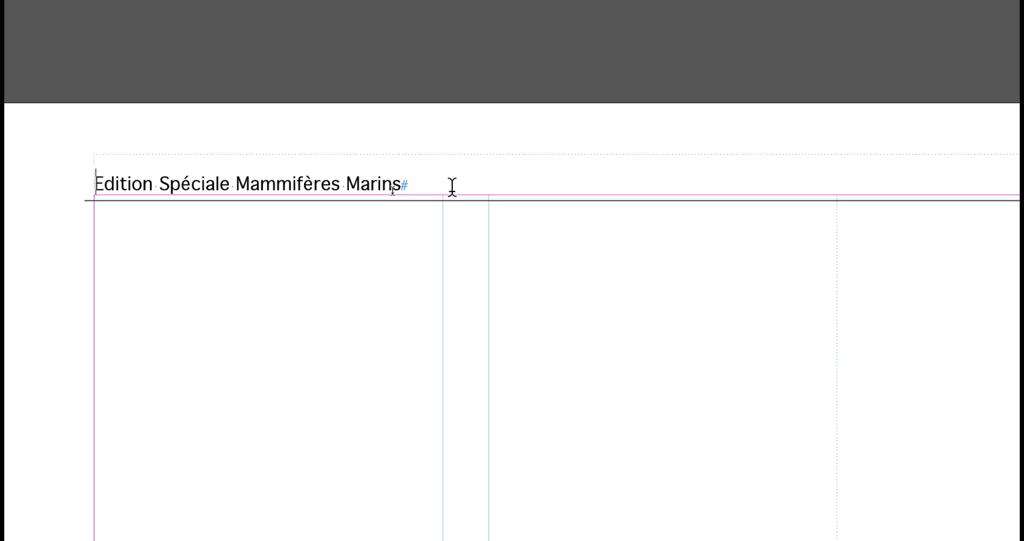
{"action": "key", "text": "super+minus"}
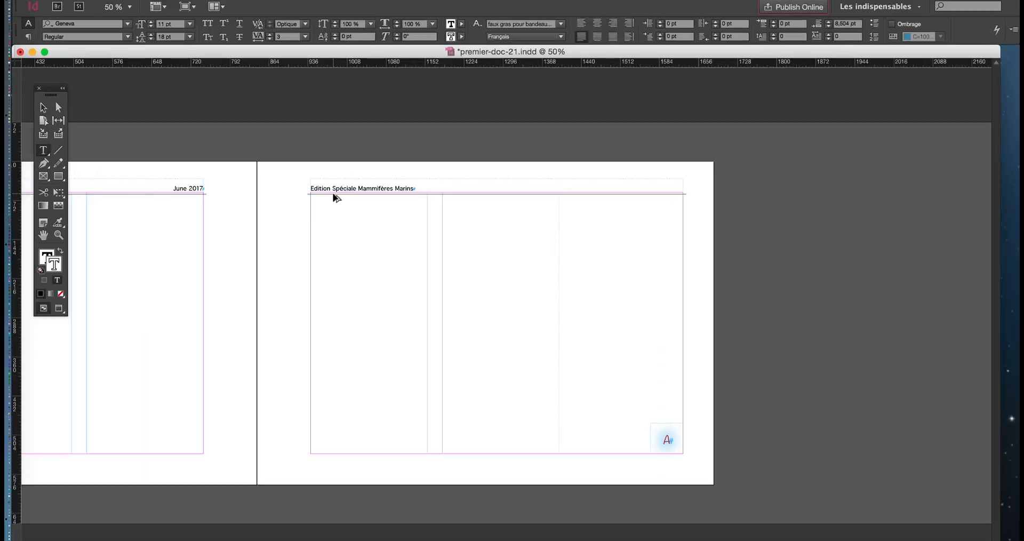
Check the header's paragraph settings, close them and insert a right-indent tab before "Edition Spéciale Mammifères Marins".
{"action": "left_click", "coordinate": [214, 1]}
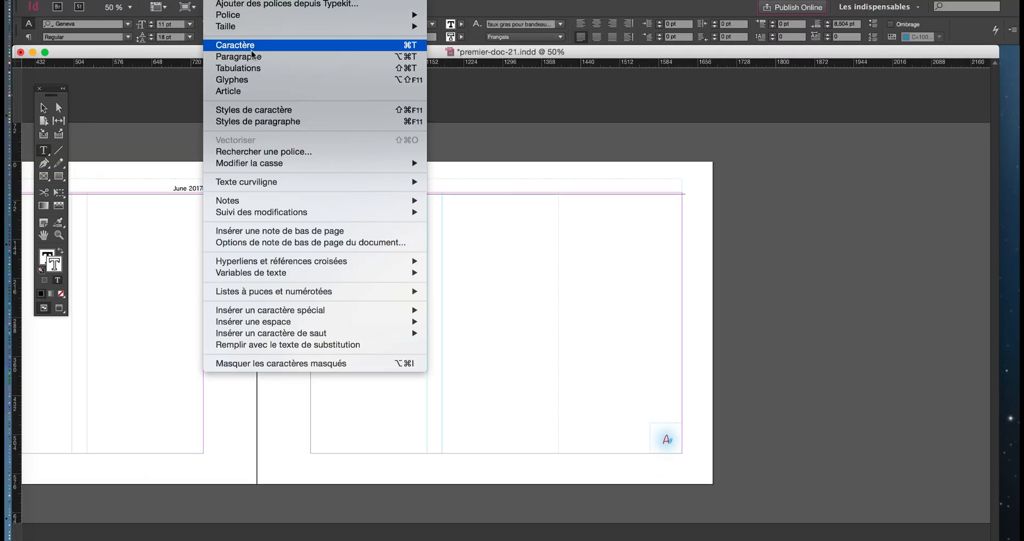
{"action": "left_click", "coordinate": [255, 57]}
{"action": "left_click_drag", "start_coordinate": [548, 210], "coordinate": [495, 142]}
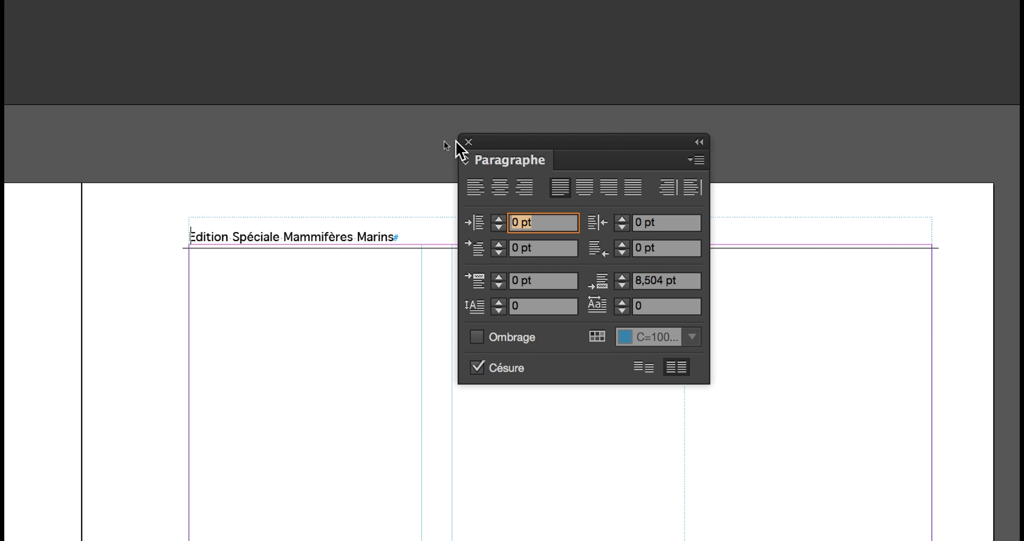
{"action": "left_click", "coordinate": [453, 141]}
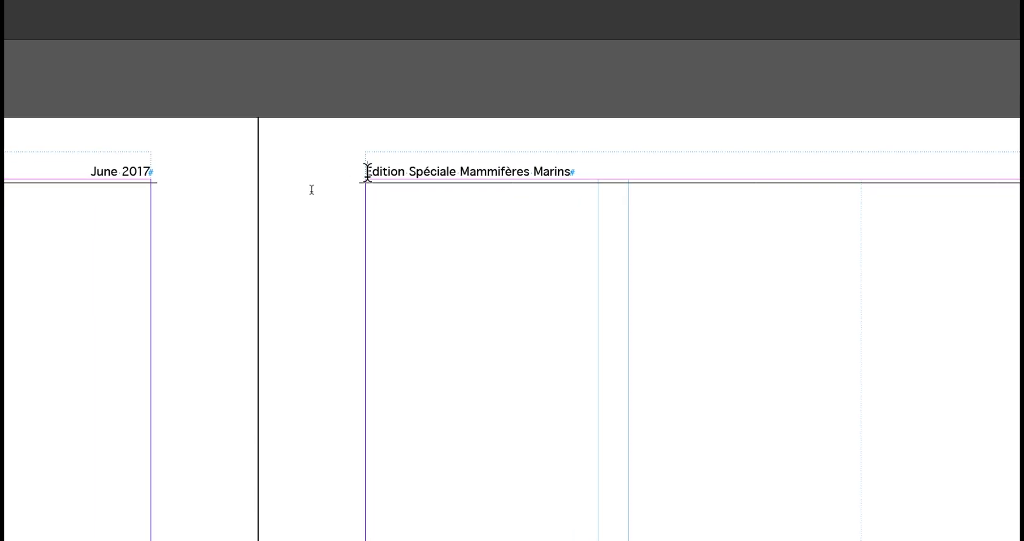
{"action": "key", "text": "ctrl+shift+r"}
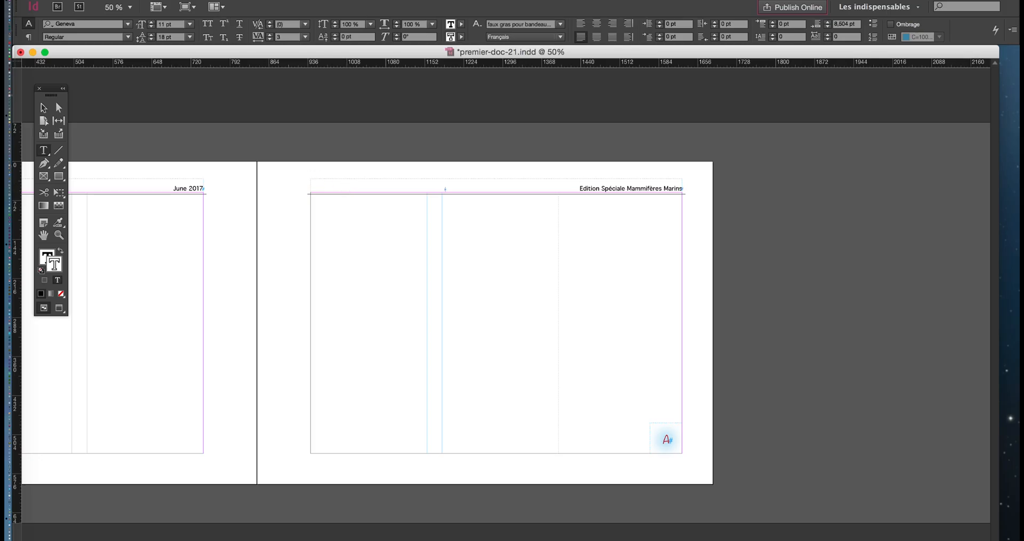
Show the paragraph style applied to the right-hand page's header, highlight the tab before the text, and close the paragraph styles list.
{"action": "left_click", "coordinate": [215, 0]}
{"action": "left_click", "coordinate": [260, 121]}
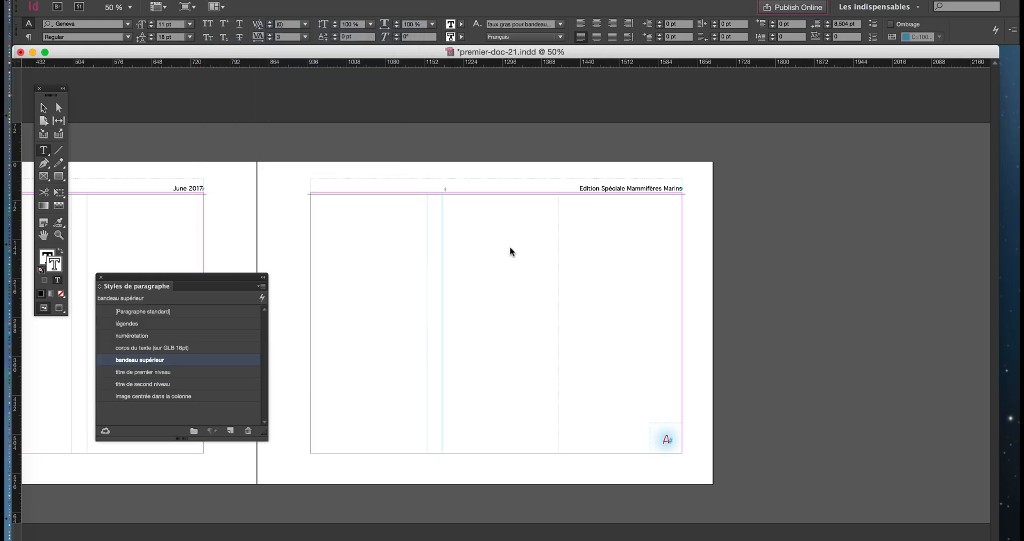
{"action": "left_click_drag", "start_coordinate": [240, 277], "coordinate": [745, 213]}
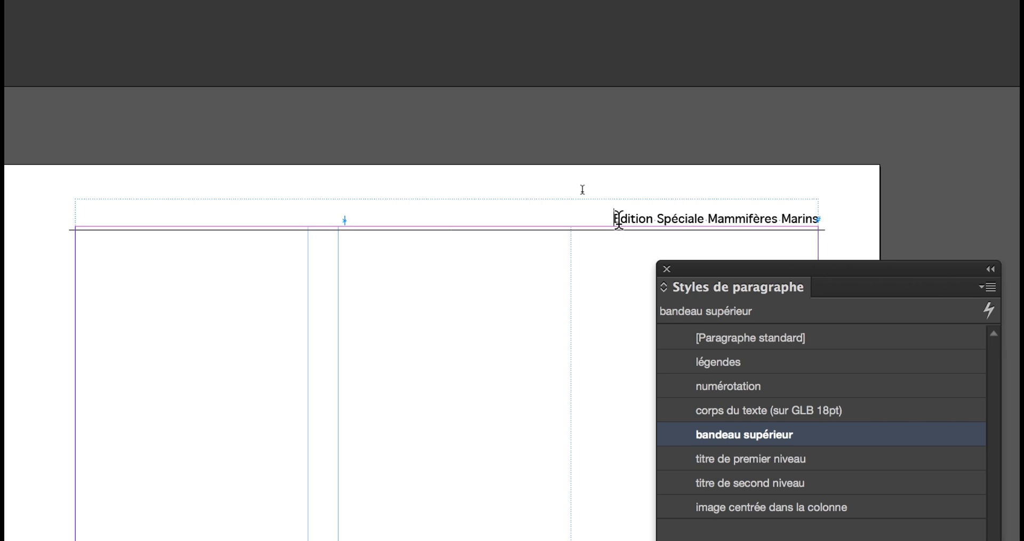
{"action": "left_click_drag", "start_coordinate": [619, 219], "coordinate": [292, 216]}
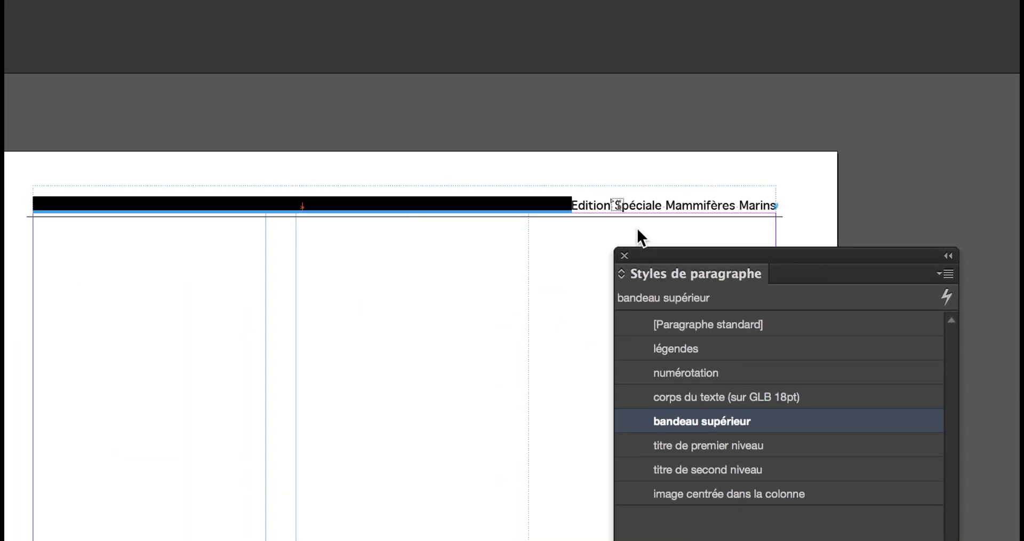
{"action": "left_click", "coordinate": [627, 207]}
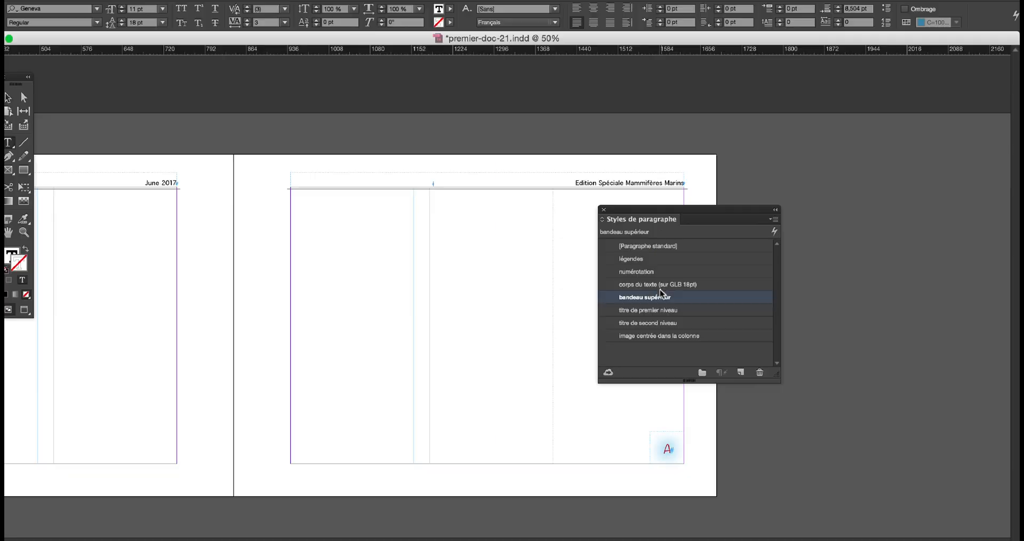
{"action": "left_click", "coordinate": [607, 214]}
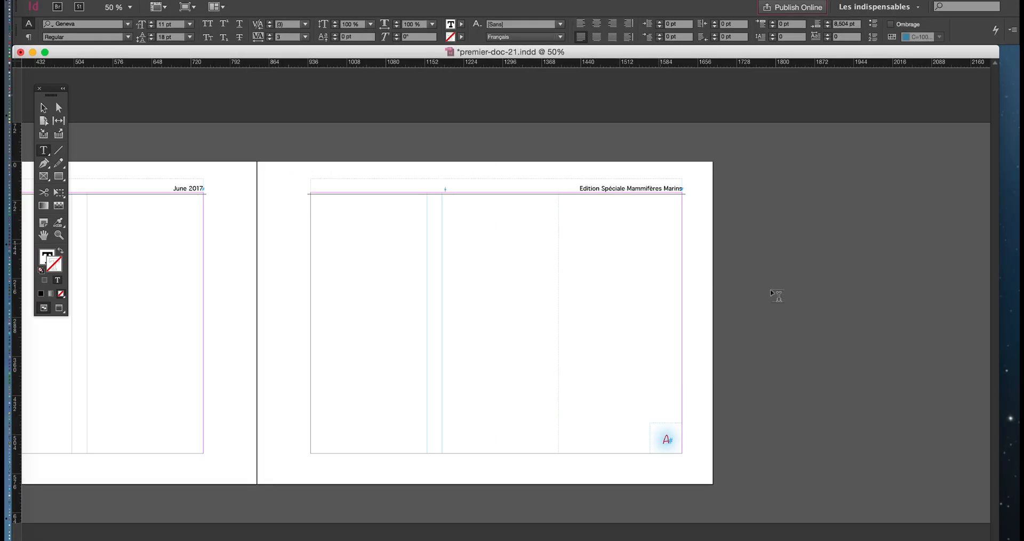
Examine the indent and spacing options of the "bandeau supérieur" paragraph style and leave them without saving.
{"action": "key", "text": "super+1"}
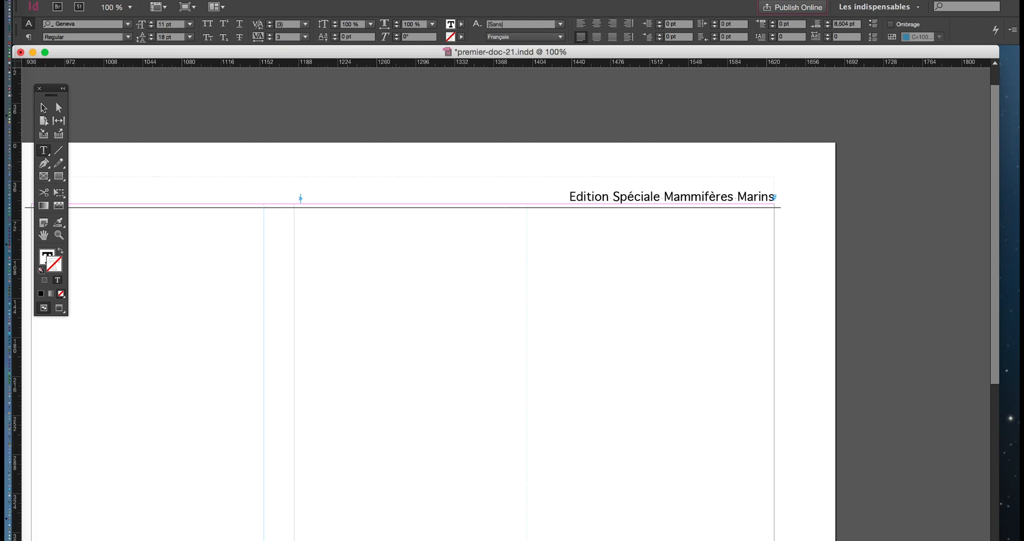
{"action": "left_click", "coordinate": [265, 121]}
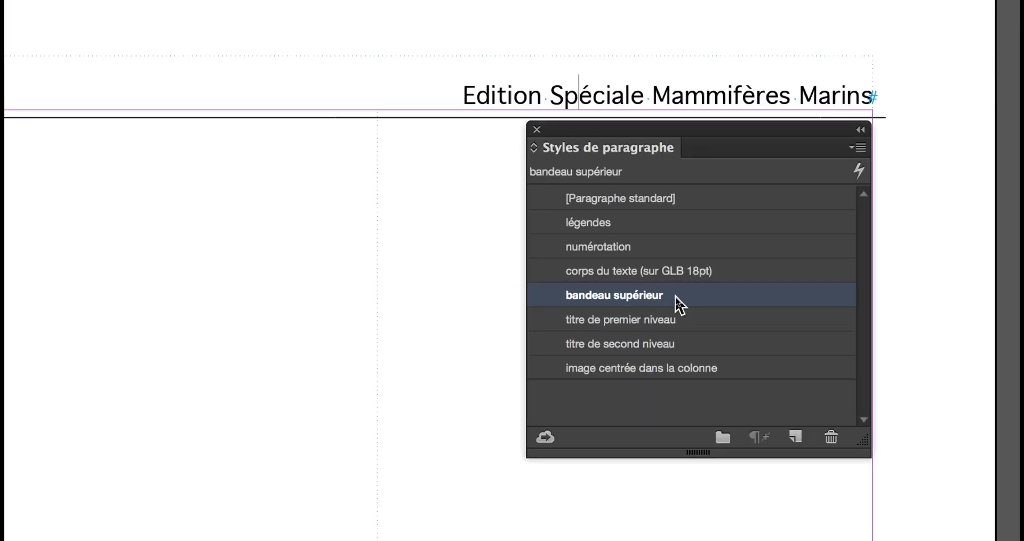
{"action": "right_click", "coordinate": [676, 296]}
{"action": "left_click", "coordinate": [750, 329]}
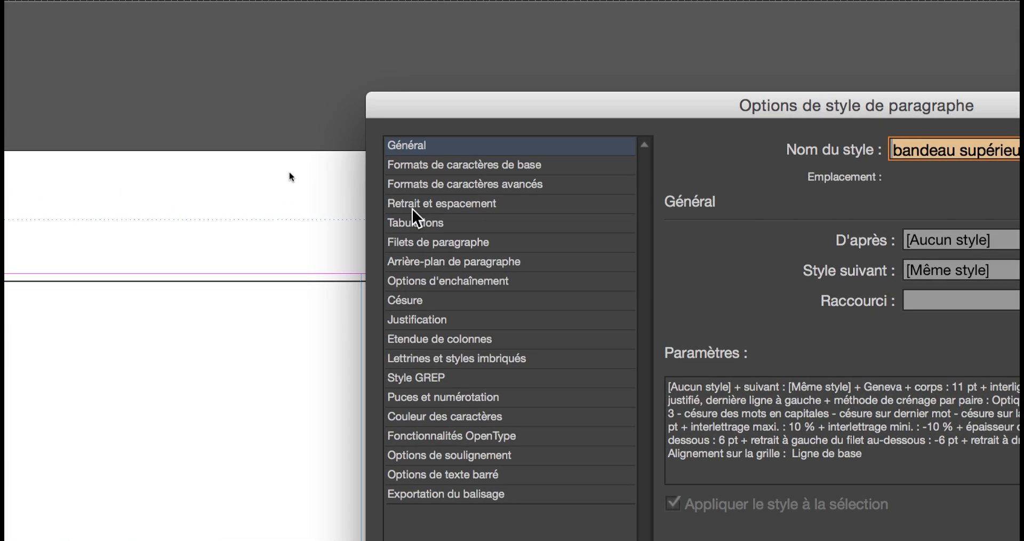
{"action": "left_click", "coordinate": [414, 205]}
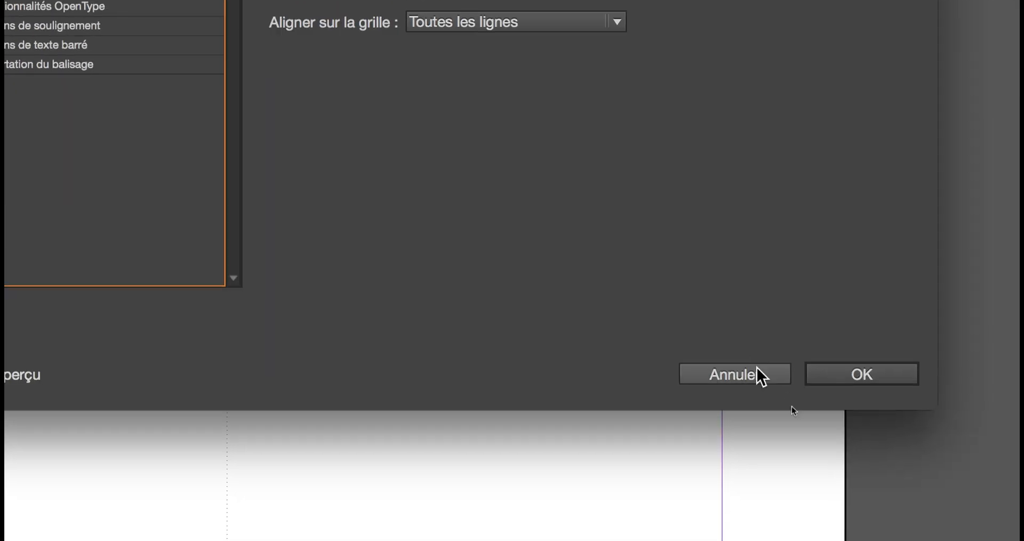
{"action": "left_click", "coordinate": [757, 368]}
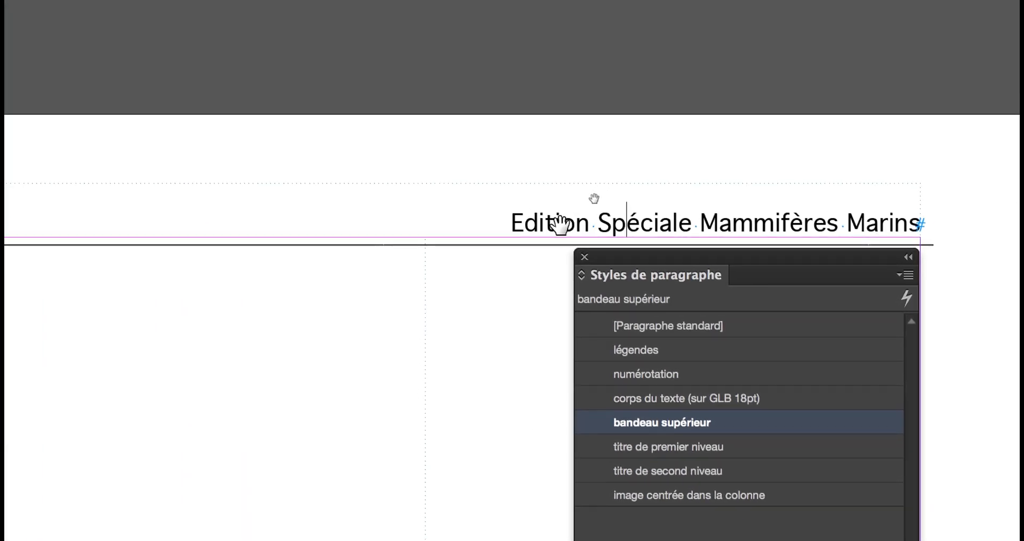
Delete the right-indent tab before "Edition Spéciale Mammifères Marins" and insert it again.
{"action": "scroll", "coordinate": [560, 224], "scroll_direction": "down", "scroll_amount": 1}
{"action": "left_click_drag", "start_coordinate": [569, 217], "coordinate": [703, 196]}
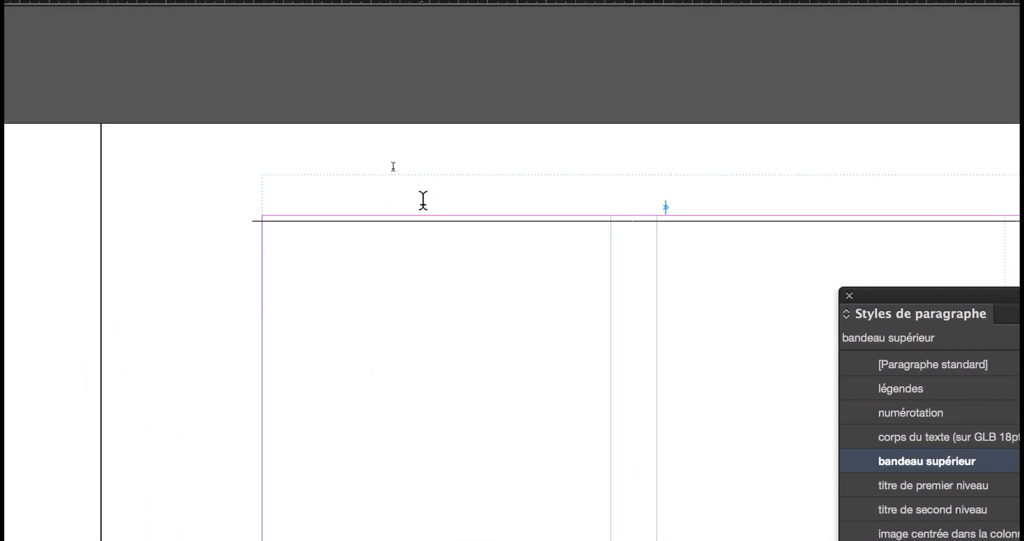
{"action": "left_click", "coordinate": [643, 201]}
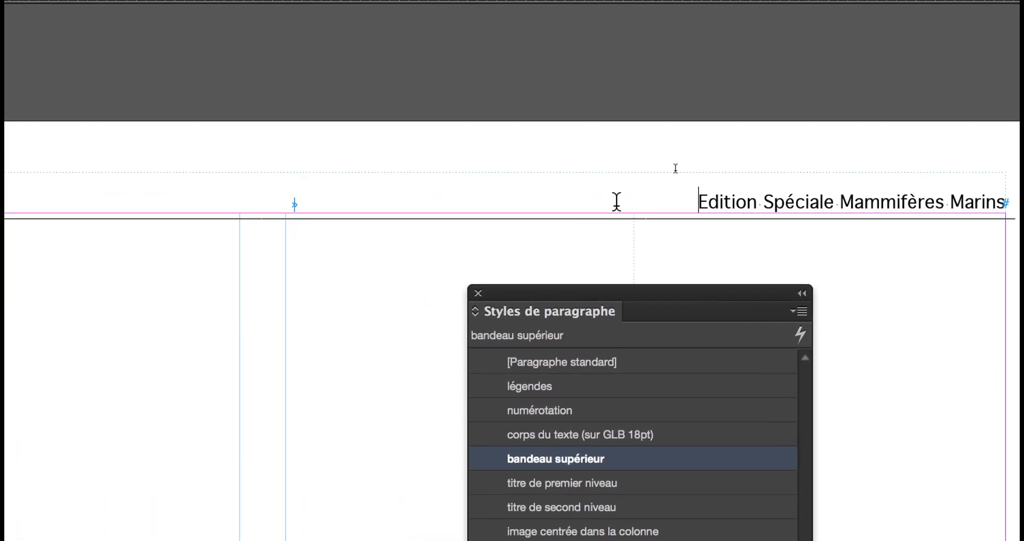
{"action": "left_click_drag", "start_coordinate": [616, 202], "coordinate": [187, 216]}
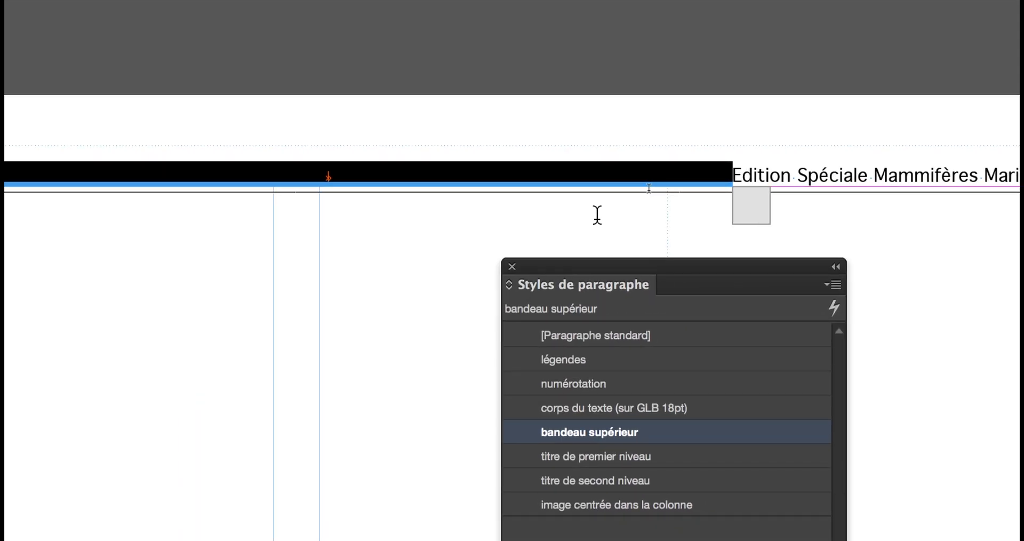
{"action": "key", "text": "BackSpace"}
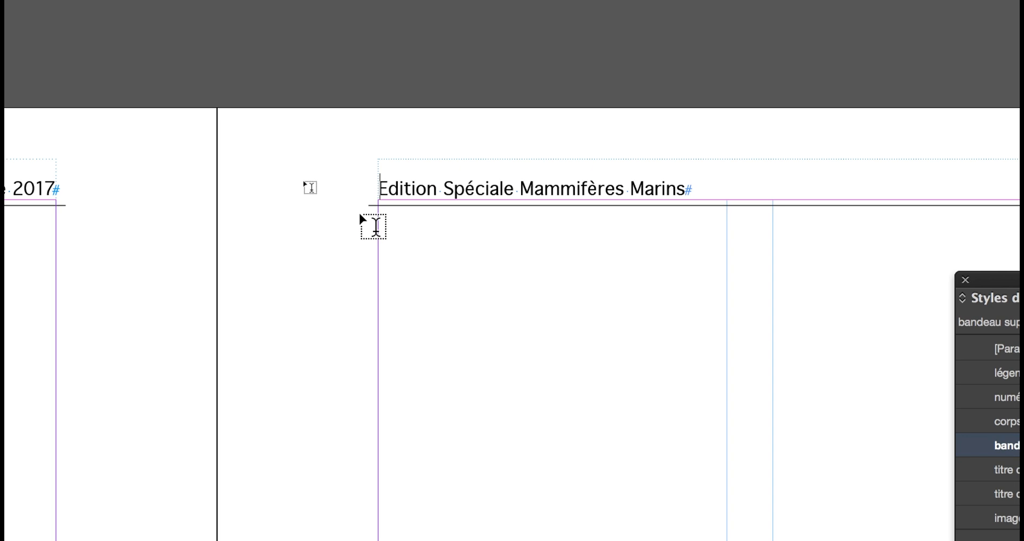
{"action": "key", "text": "shift+Tab"}
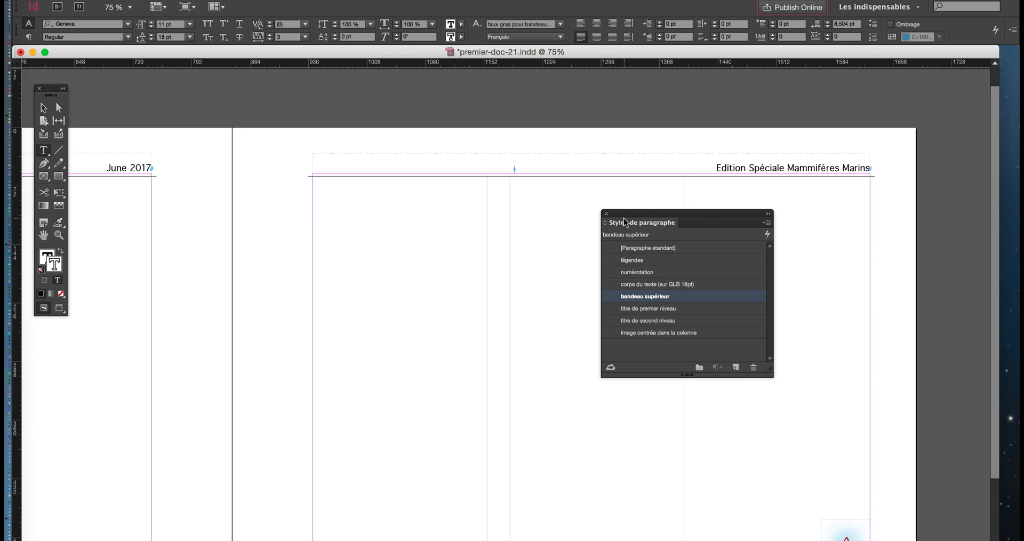
Move the paragraph styles list clear of the header and select only the initial "E" of "Edition".
{"action": "left_click_drag", "start_coordinate": [619, 215], "coordinate": [640, 229]}
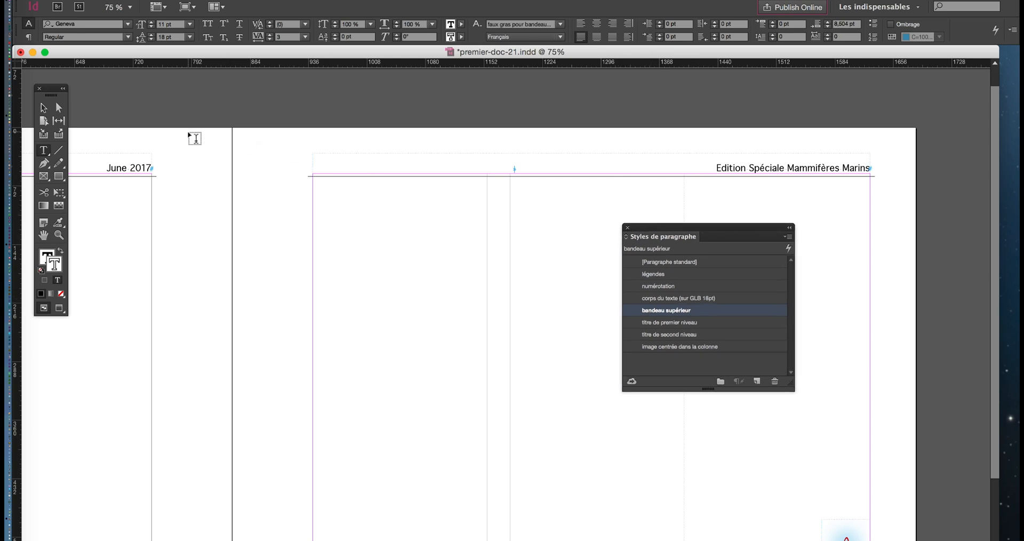
{"action": "left_click", "coordinate": [44, 108]}
{"action": "left_click", "coordinate": [299, 117]}
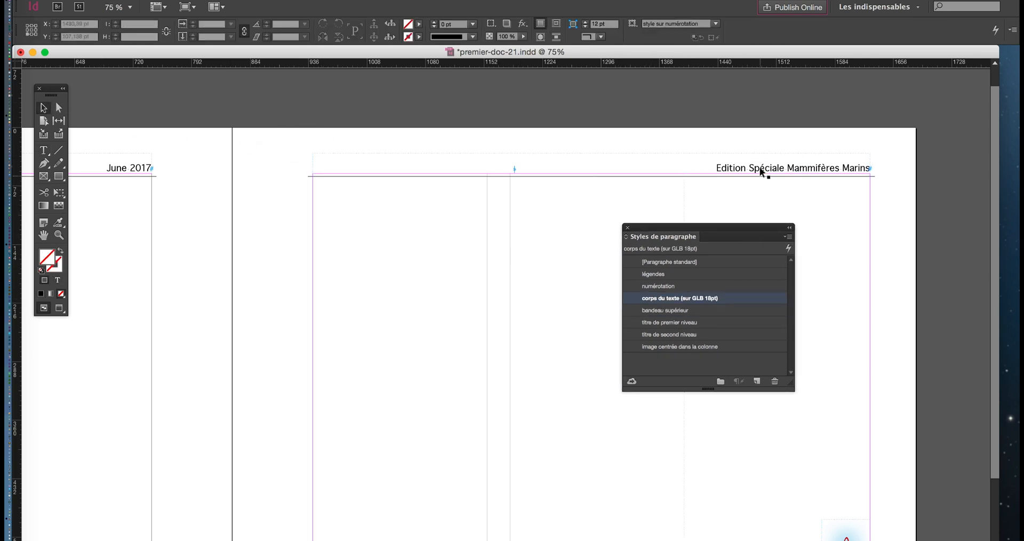
{"action": "scroll", "coordinate": [742, 170], "scroll_direction": "up", "scroll_amount": 2}
{"action": "scroll", "coordinate": [742, 171], "scroll_direction": "up", "scroll_amount": 2}
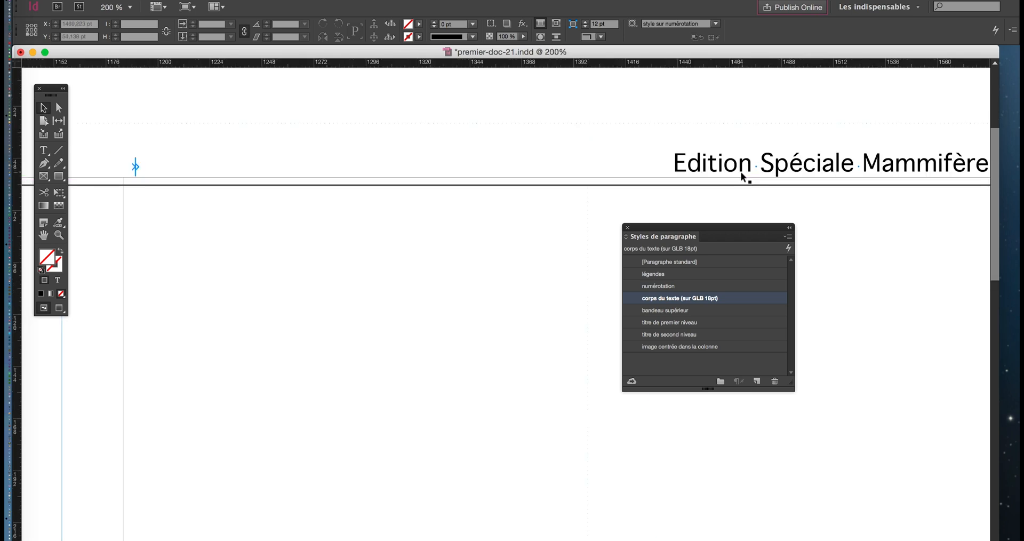
{"action": "left_click", "coordinate": [43, 235]}
{"action": "left_click_drag", "start_coordinate": [522, 178], "coordinate": [331, 221]}
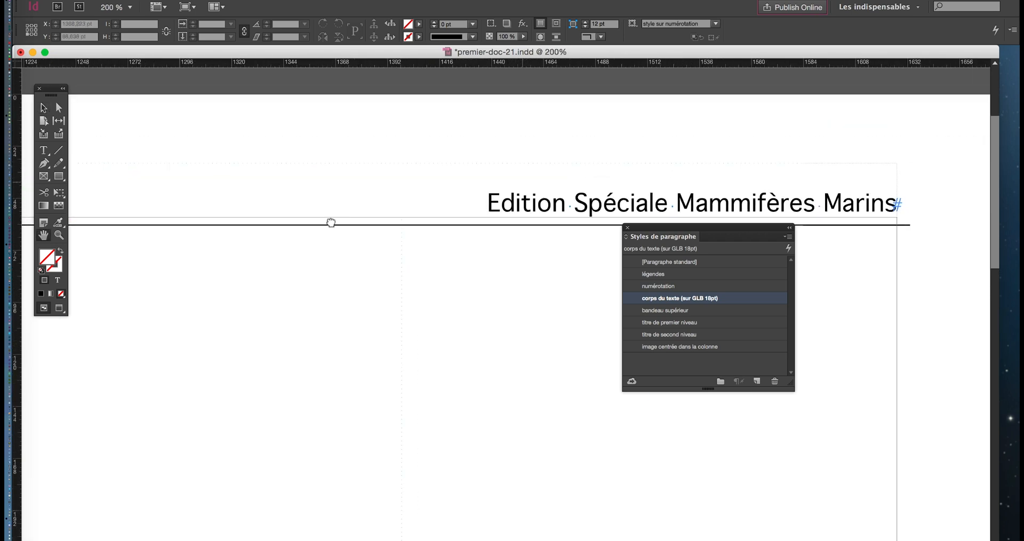
{"action": "scroll", "coordinate": [531, 222], "scroll_direction": "up", "scroll_amount": 2}
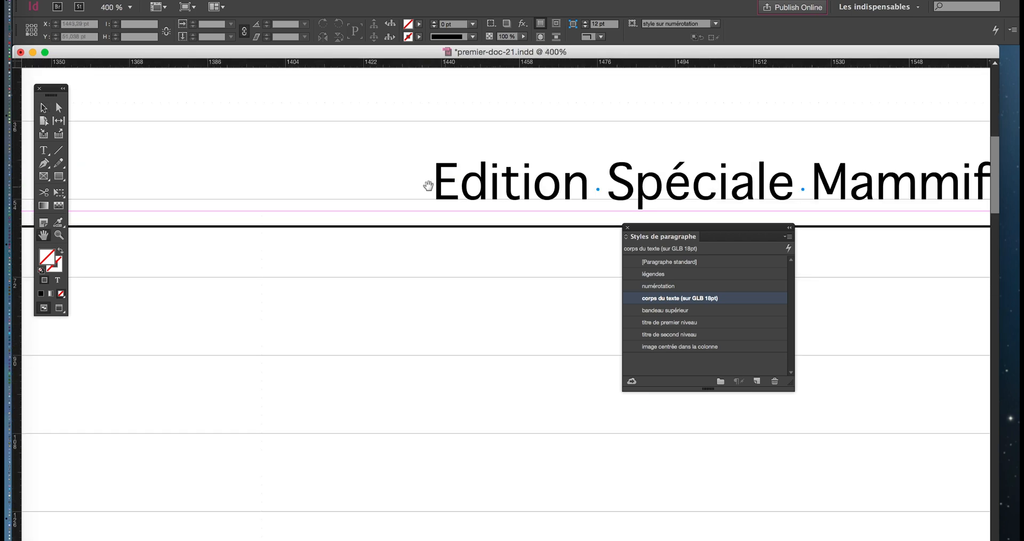
{"action": "left_click", "coordinate": [44, 150]}
{"action": "left_click_drag", "start_coordinate": [434, 186], "coordinate": [460, 186]}
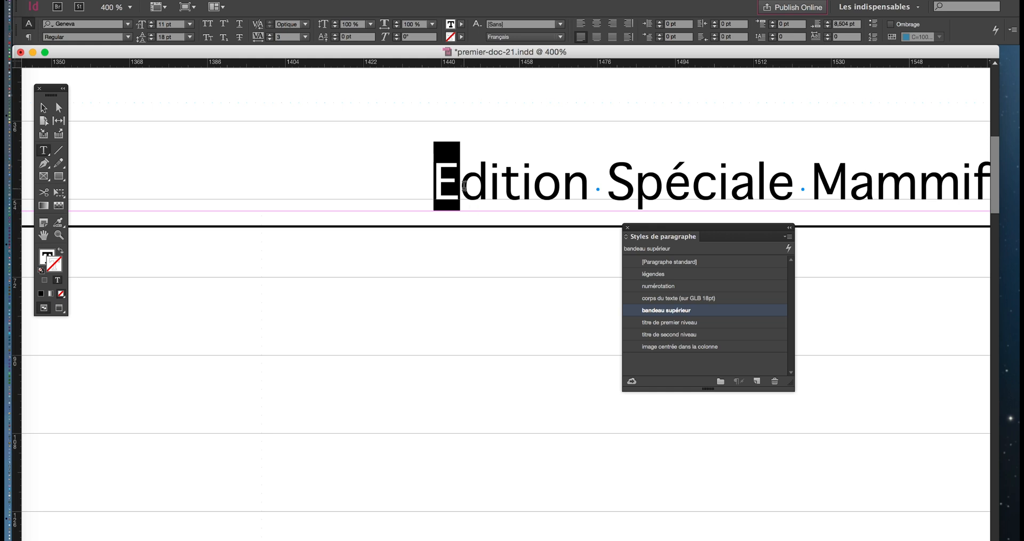
{"action": "left_click", "coordinate": [464, 187]}
{"action": "left_click_drag", "start_coordinate": [462, 189], "coordinate": [441, 186]}
Display the glyph set for the selected "E", move it clear of the header and enlarge it to show more characters.
{"action": "left_click", "coordinate": [224, 0]}
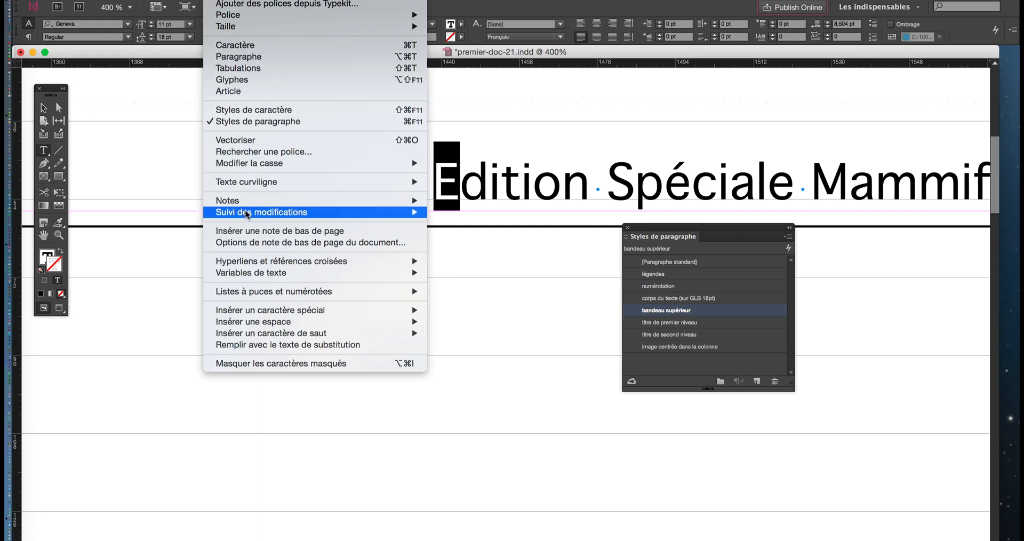
{"action": "mouse_move", "coordinate": [255, 260]}
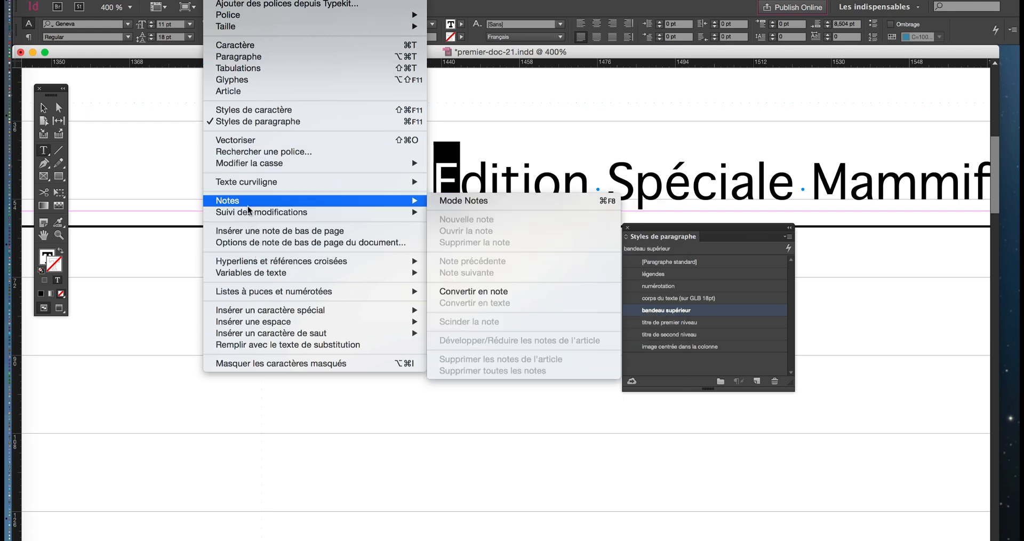
{"action": "mouse_move", "coordinate": [251, 0]}
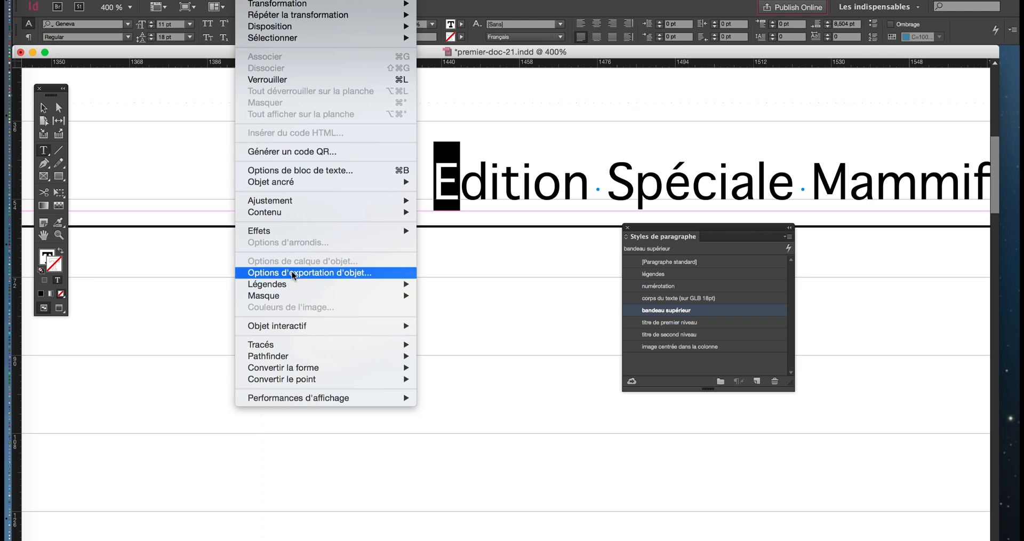
{"action": "mouse_move", "coordinate": [220, 0]}
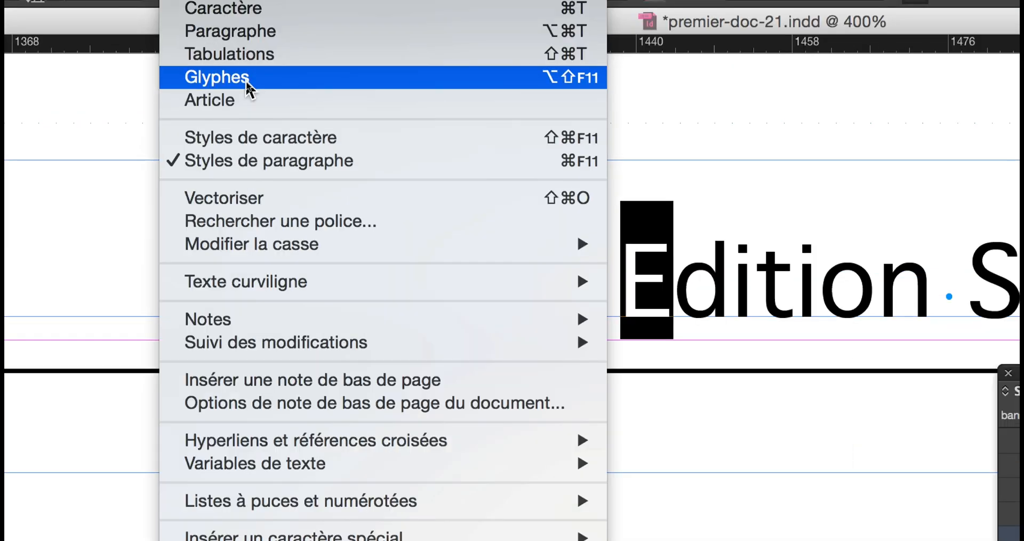
{"action": "left_click", "coordinate": [249, 90]}
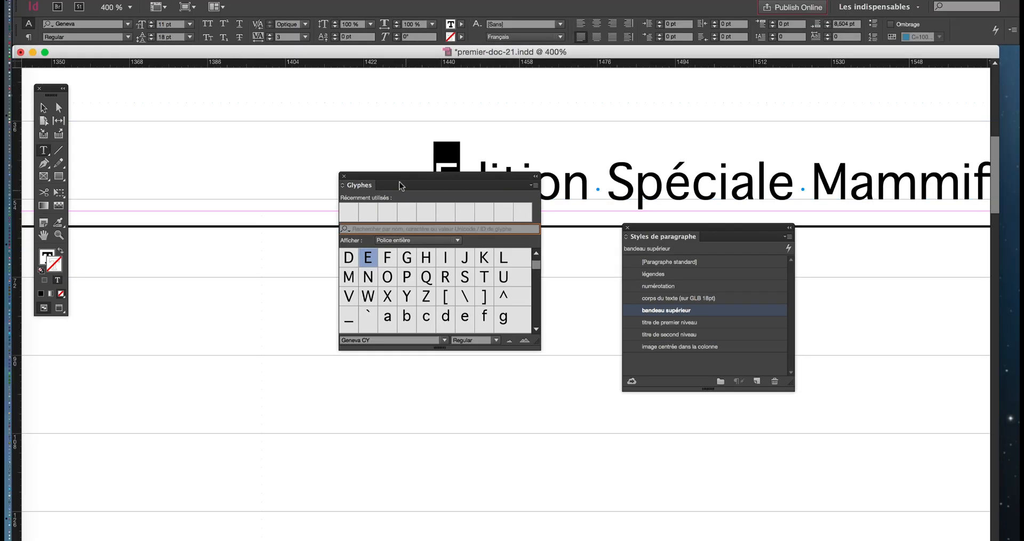
{"action": "left_click_drag", "start_coordinate": [399, 184], "coordinate": [209, 92]}
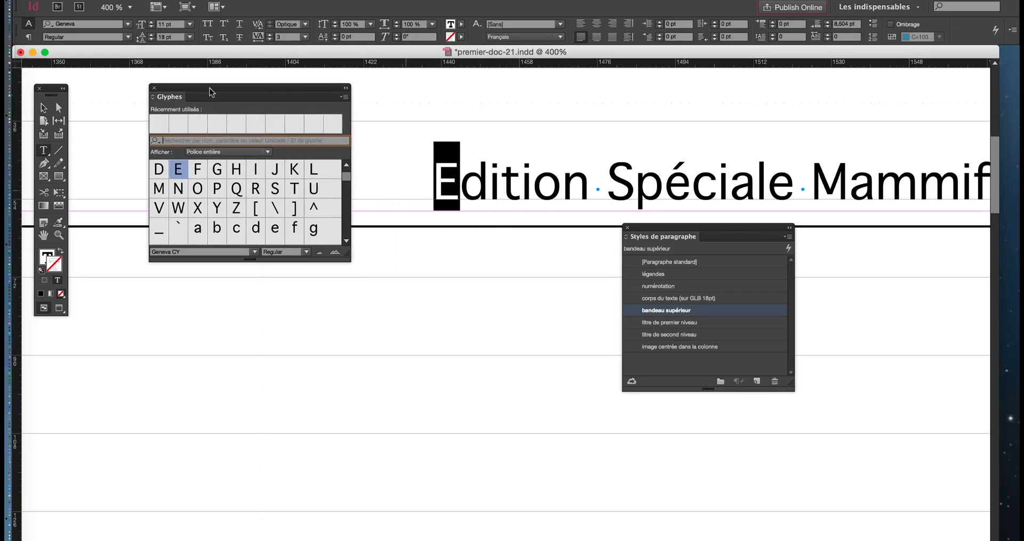
{"action": "left_click_drag", "start_coordinate": [342, 252], "coordinate": [437, 539]}
Browse the font's entire glyph set for accented capitals and special characters, and close it without inserting anything.
{"action": "scroll", "coordinate": [368, 426], "scroll_direction": "down", "scroll_amount": 6}
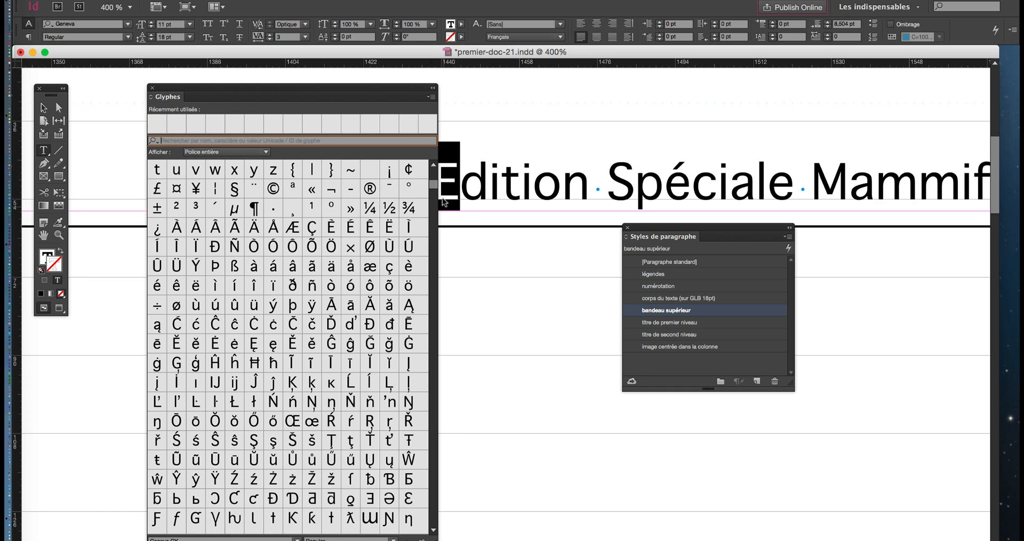
{"action": "left_click_drag", "start_coordinate": [434, 184], "coordinate": [421, 343]}
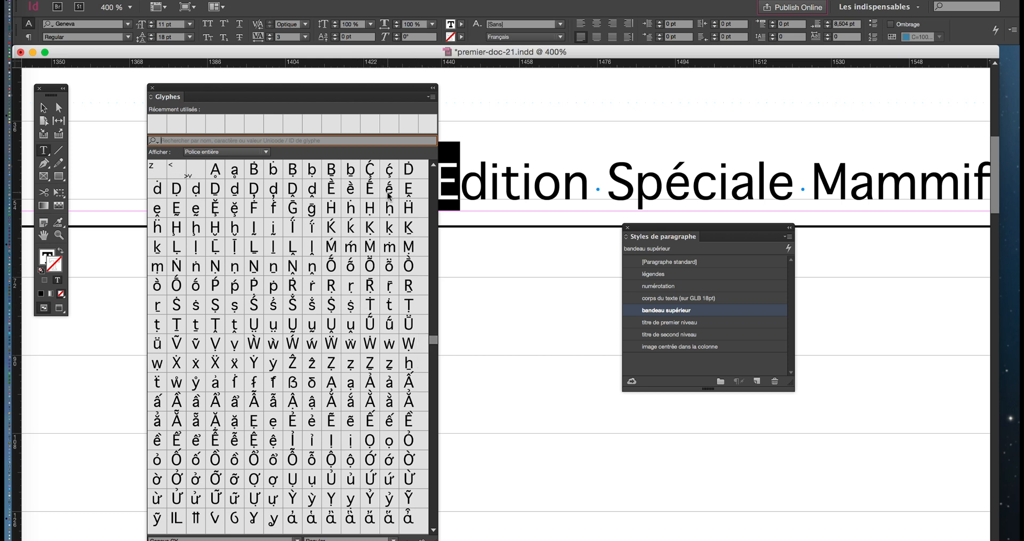
{"action": "scroll", "coordinate": [389, 196], "scroll_direction": "up", "scroll_amount": 2}
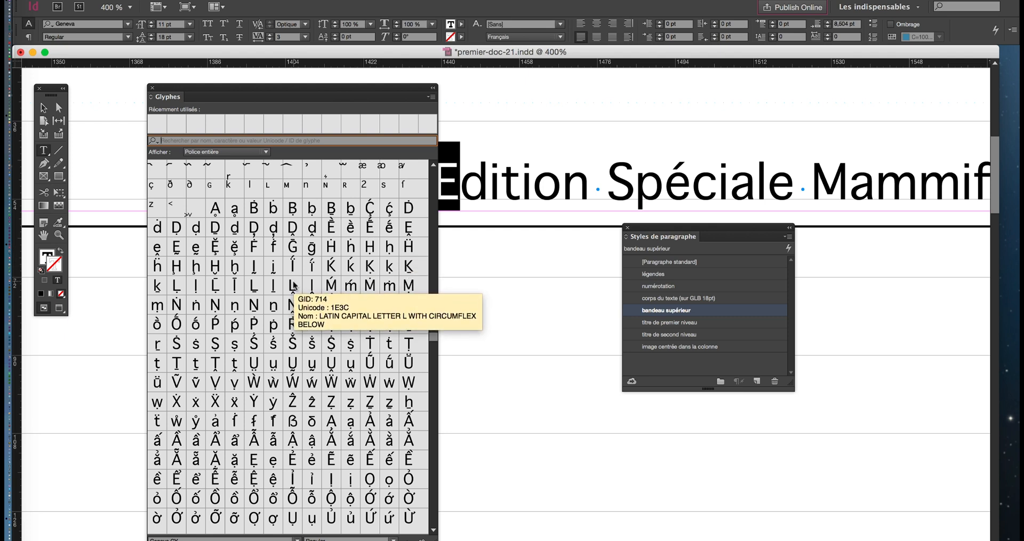
{"action": "scroll", "coordinate": [294, 286], "scroll_direction": "up", "scroll_amount": 1}
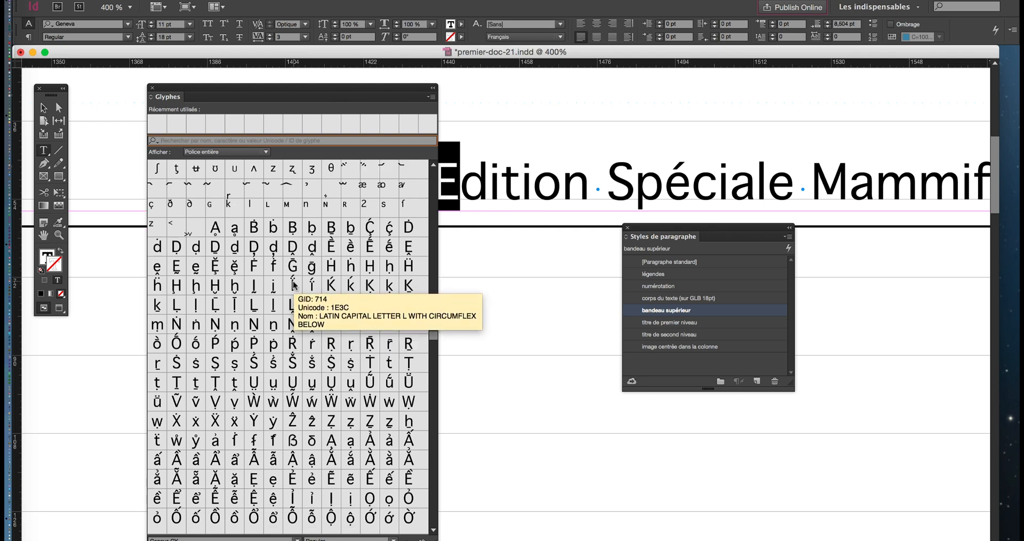
{"action": "scroll", "coordinate": [294, 286], "scroll_direction": "down", "scroll_amount": 7}
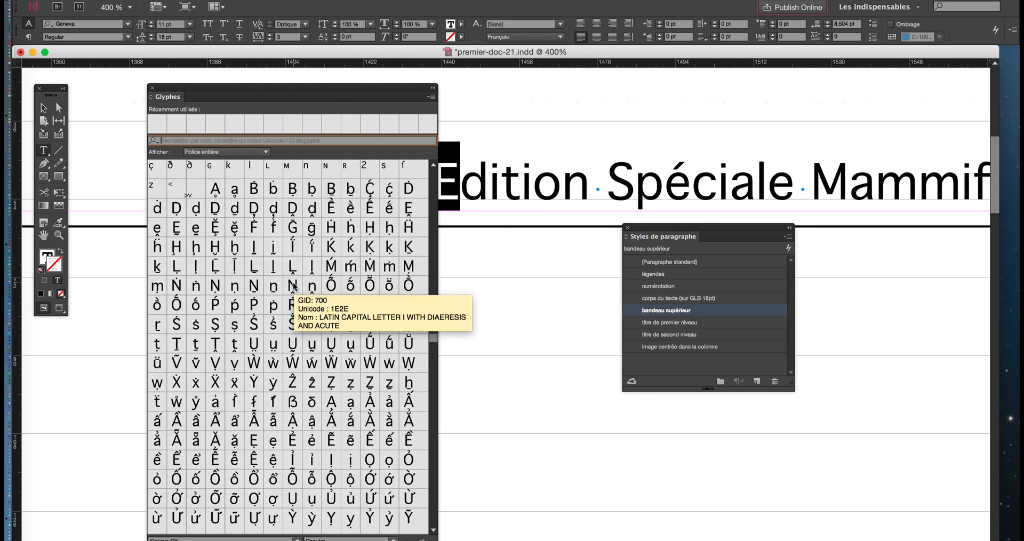
{"action": "scroll", "coordinate": [294, 286], "scroll_direction": "down", "scroll_amount": 3}
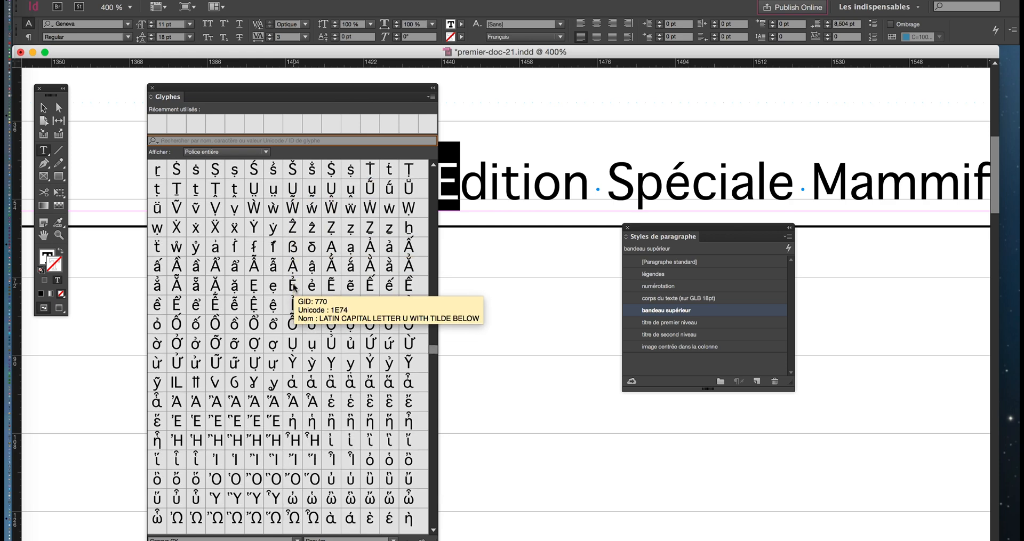
{"action": "scroll", "coordinate": [294, 286], "scroll_direction": "down", "scroll_amount": 7}
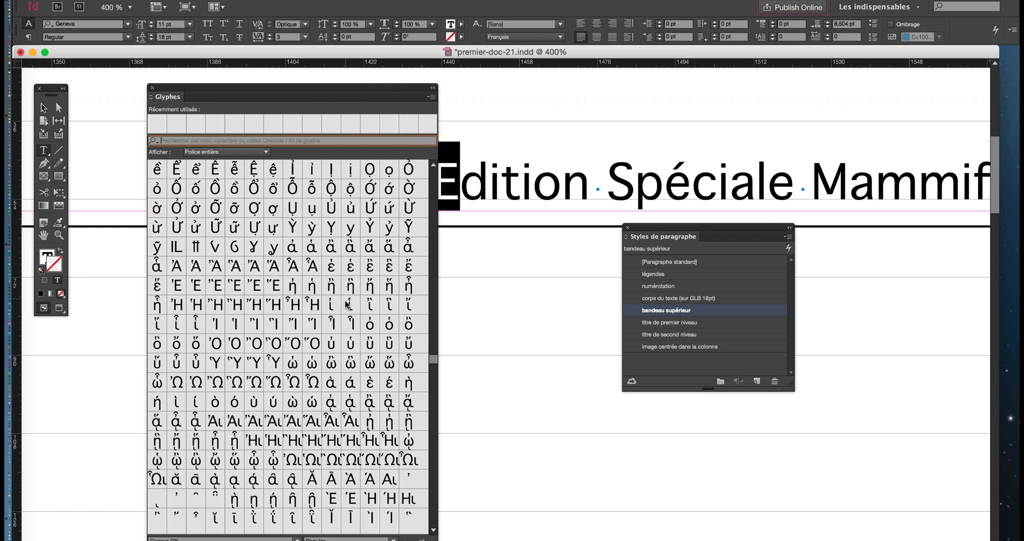
{"action": "scroll", "coordinate": [346, 306], "scroll_direction": "down", "scroll_amount": 15}
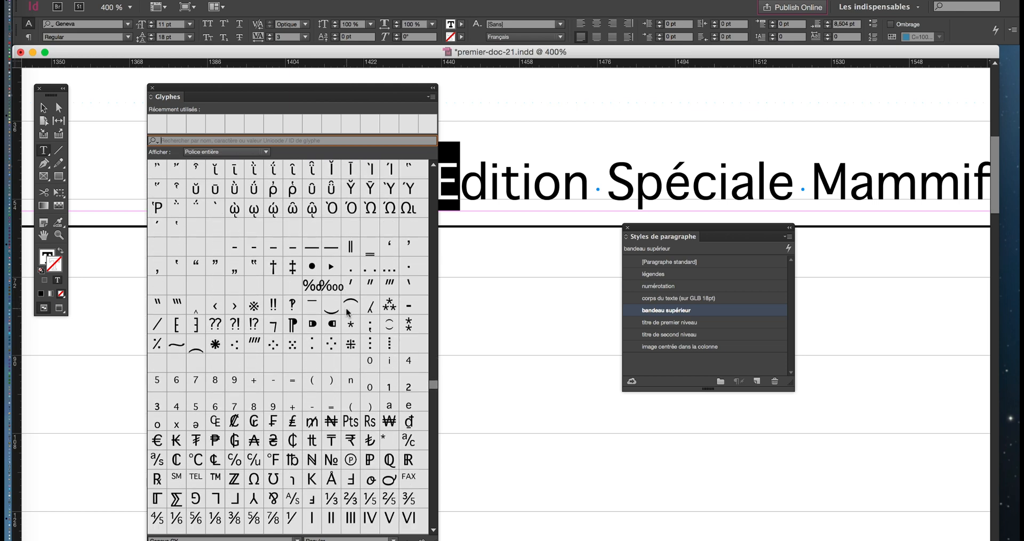
{"action": "scroll", "coordinate": [346, 312], "scroll_direction": "down", "scroll_amount": 15}
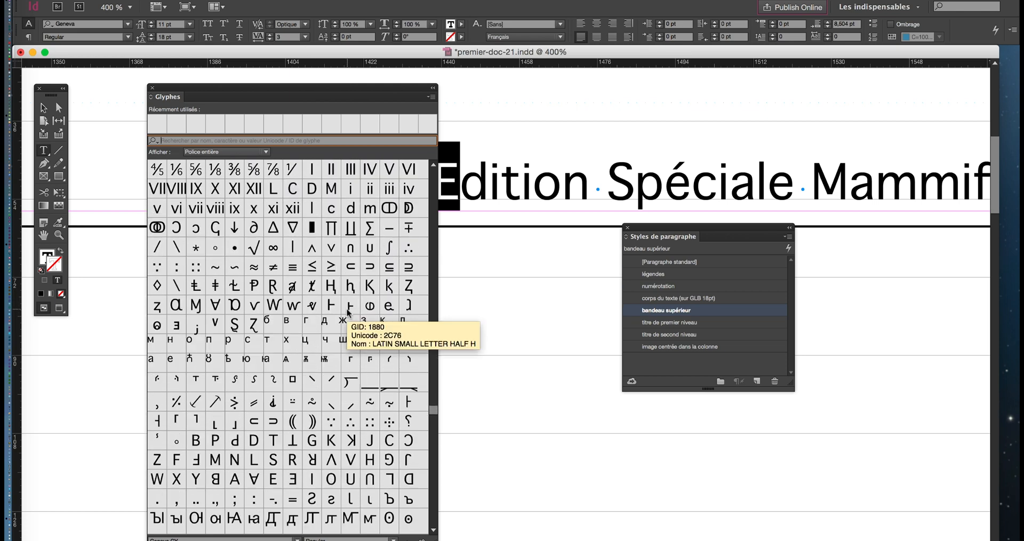
{"action": "scroll", "coordinate": [347, 312], "scroll_direction": "down", "scroll_amount": 7}
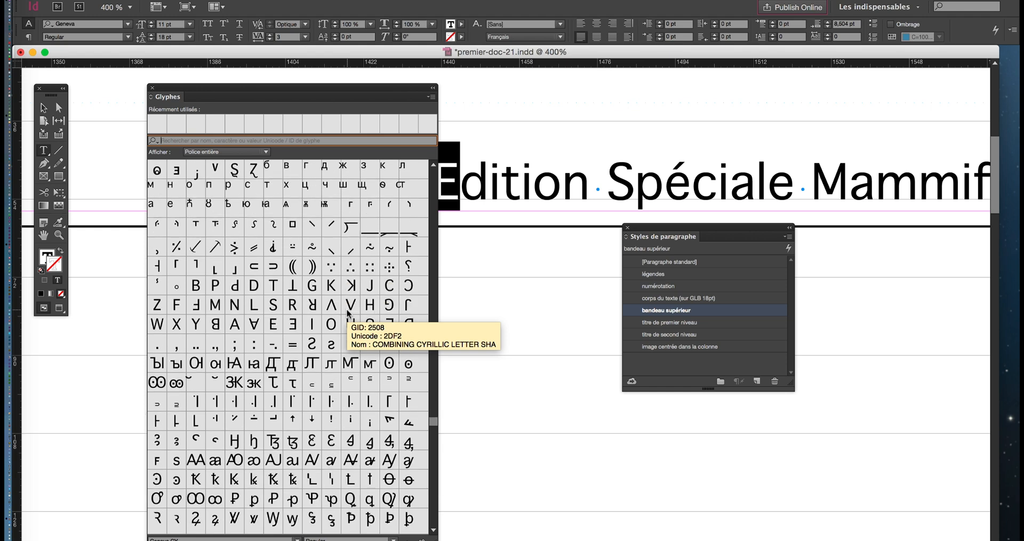
{"action": "scroll", "coordinate": [346, 314], "scroll_direction": "down", "scroll_amount": 11}
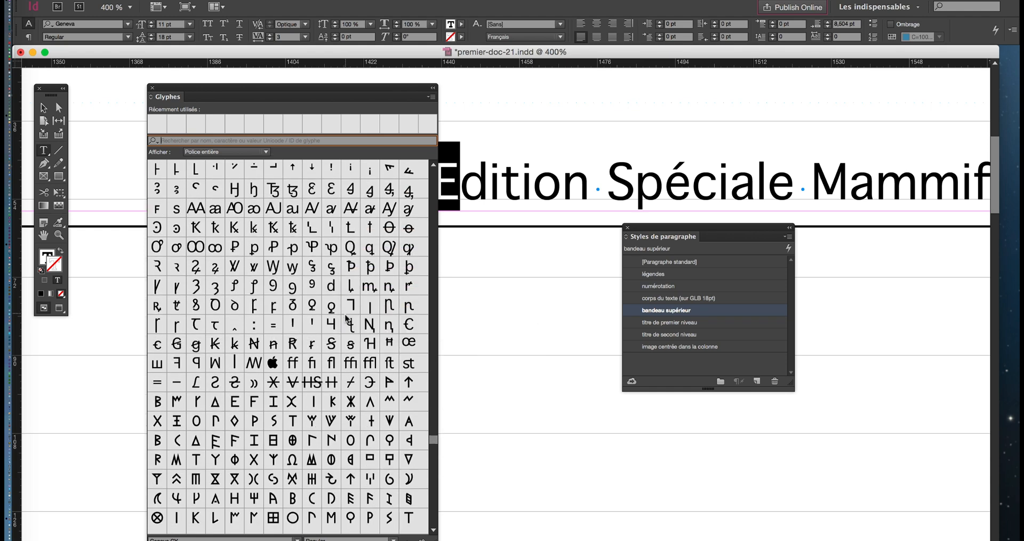
{"action": "scroll", "coordinate": [346, 318], "scroll_direction": "down", "scroll_amount": 10}
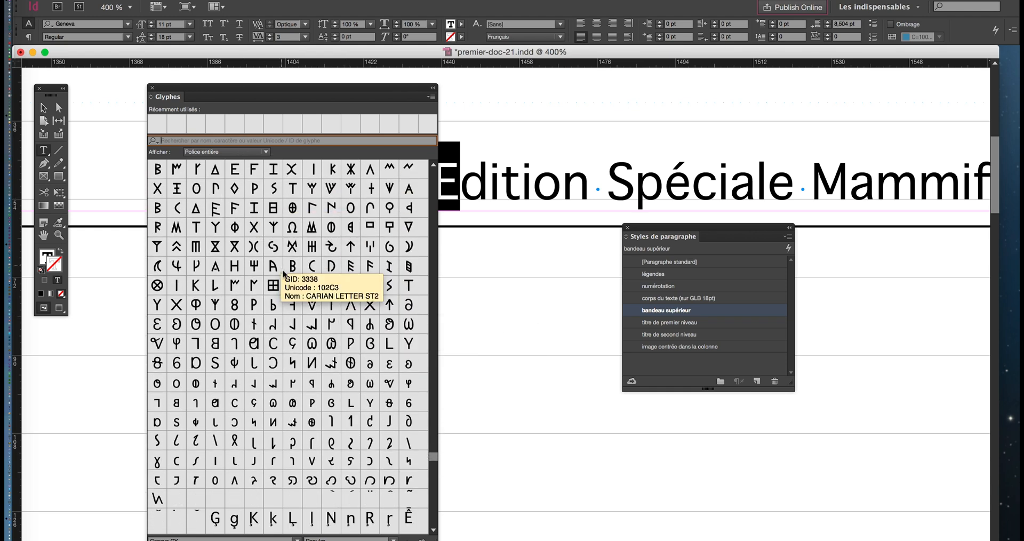
{"action": "scroll", "coordinate": [284, 274], "scroll_direction": "down", "scroll_amount": 4}
{"action": "left_click", "coordinate": [153, 88]}
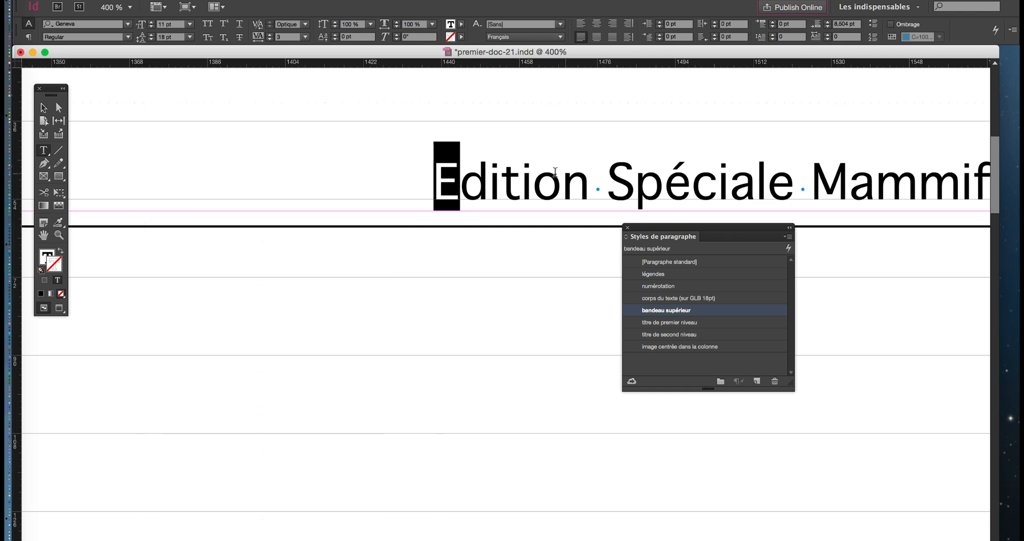
Replace the initial "E" of "Edition" with "é" and convert that letter to CAPITALES.
{"action": "left_click", "coordinate": [453, 197]}
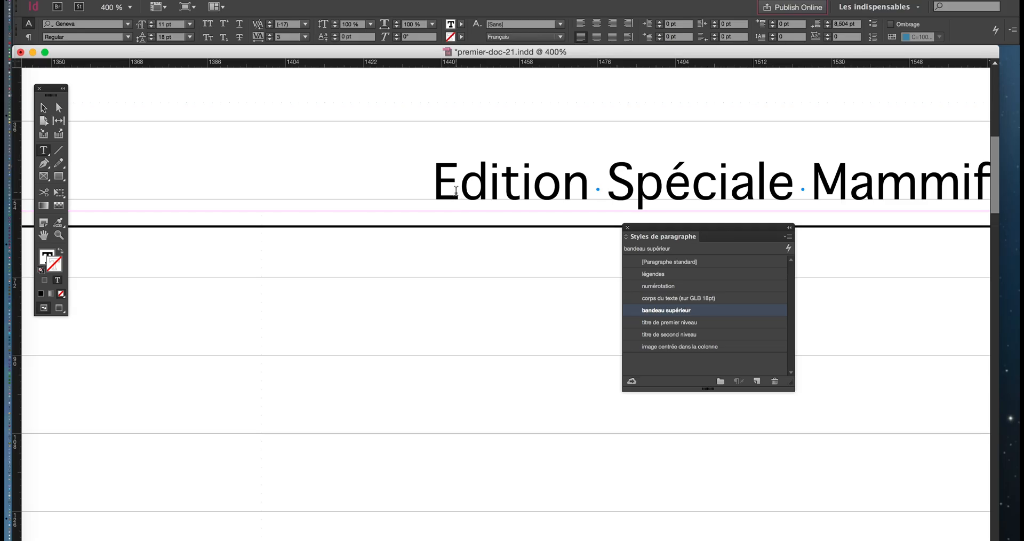
{"action": "key", "text": "shift+Left"}
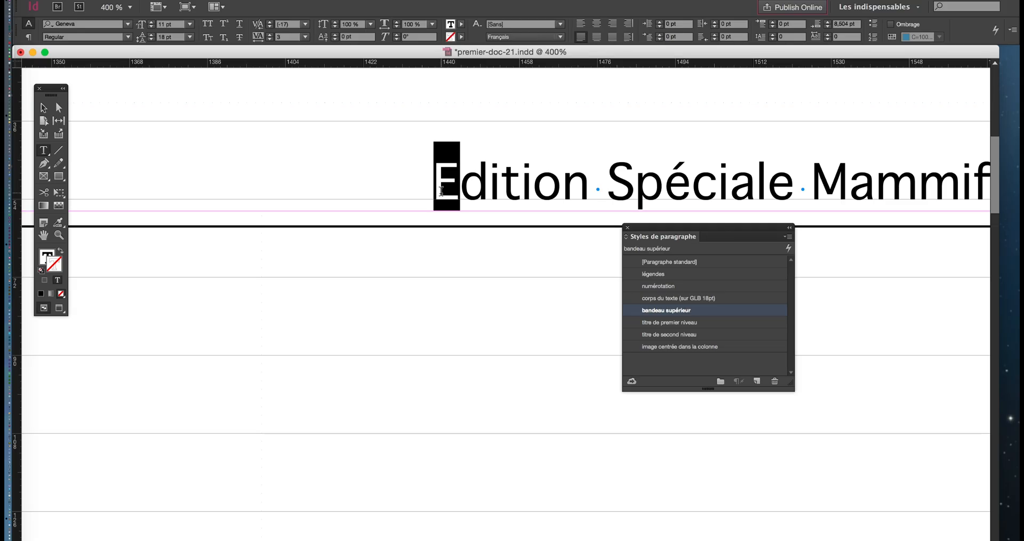
{"action": "type", "text": "é"}
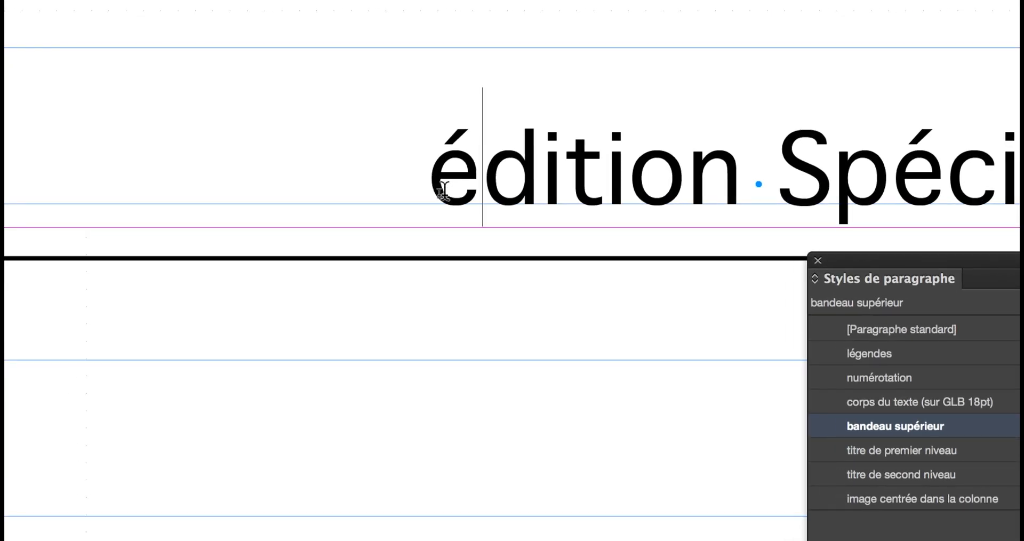
{"action": "key", "text": "shift+Left"}
{"action": "left_click_drag", "start_coordinate": [442, 191], "coordinate": [458, 305]}
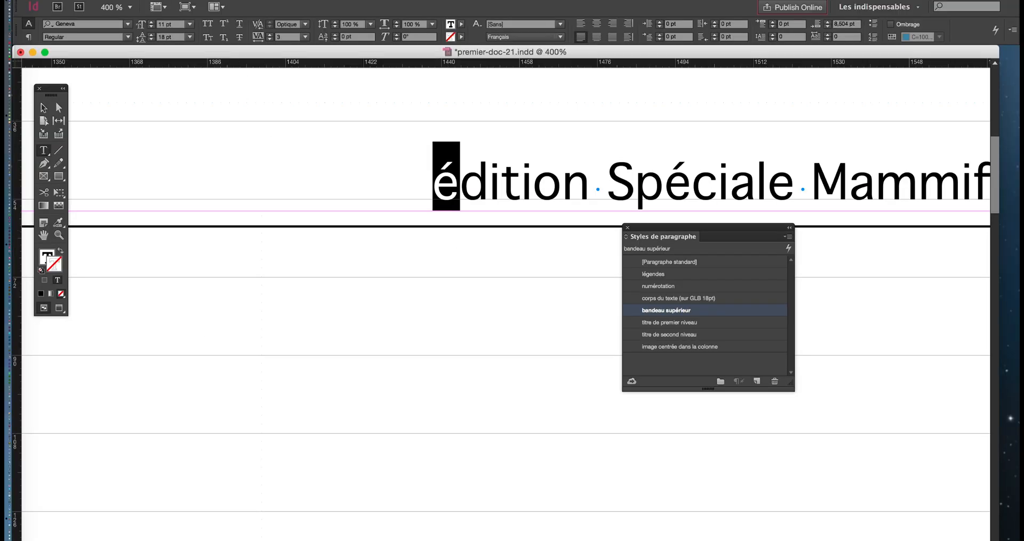
{"action": "left_click", "coordinate": [216, 0]}
{"action": "mouse_move", "coordinate": [239, 167]}
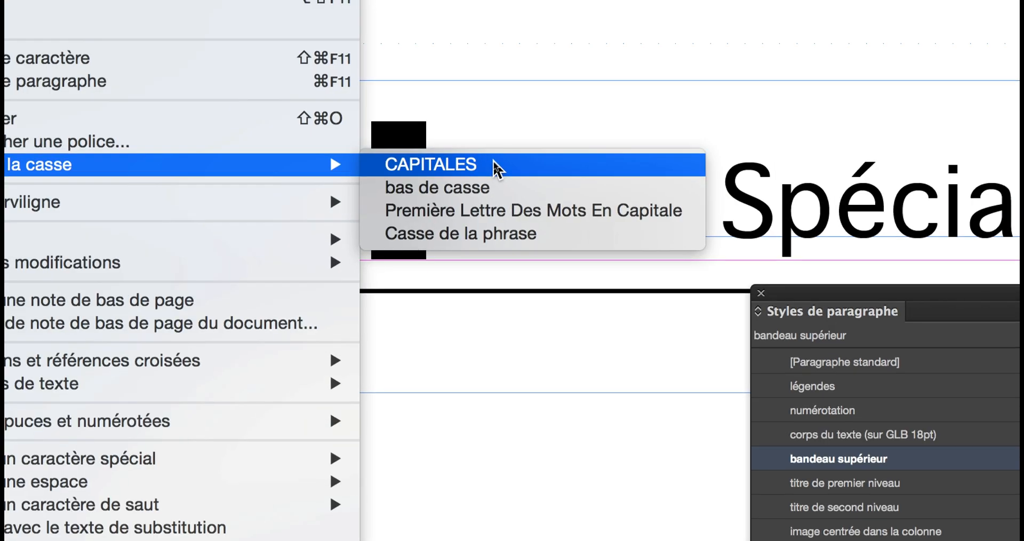
{"action": "left_click", "coordinate": [495, 164]}
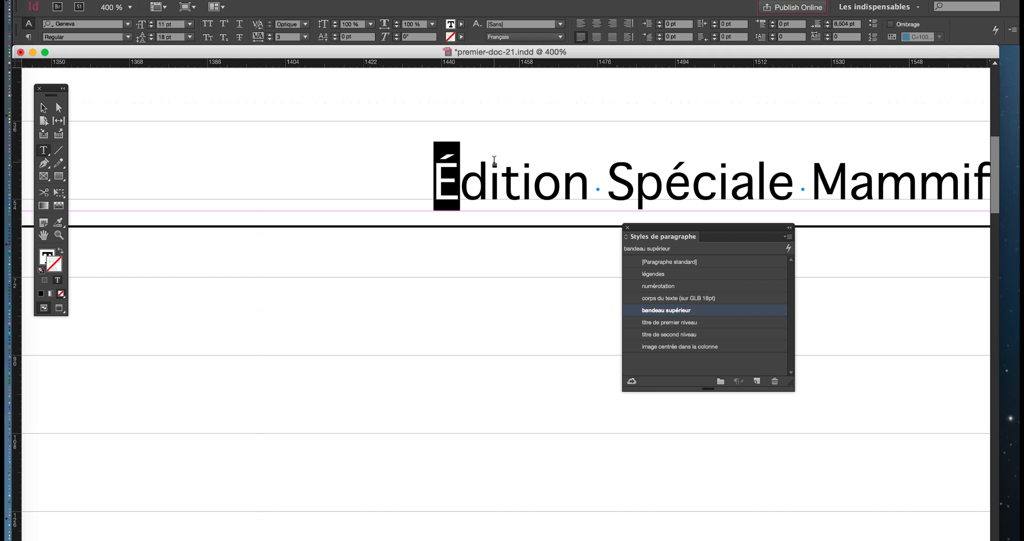
Delete the initial "É" of the header, move the paragraph styles list aside and magnify the text to 800%.
{"action": "key", "text": "BackSpace"}
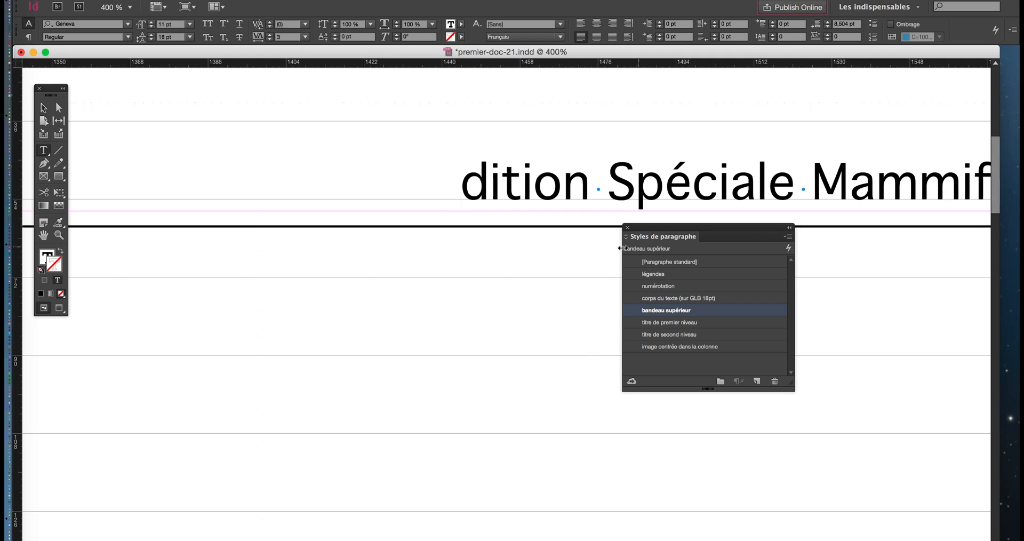
{"action": "left_click_drag", "start_coordinate": [649, 229], "coordinate": [680, 235]}
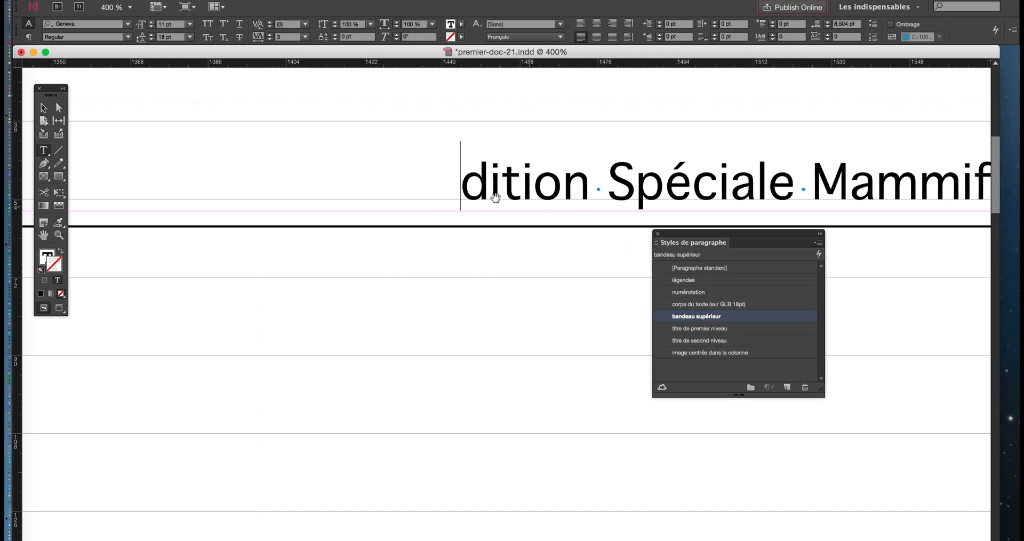
{"action": "key", "text": "super+equal"}
{"action": "key", "text": "super+equal"}
{"action": "key", "text": "super+equal"}
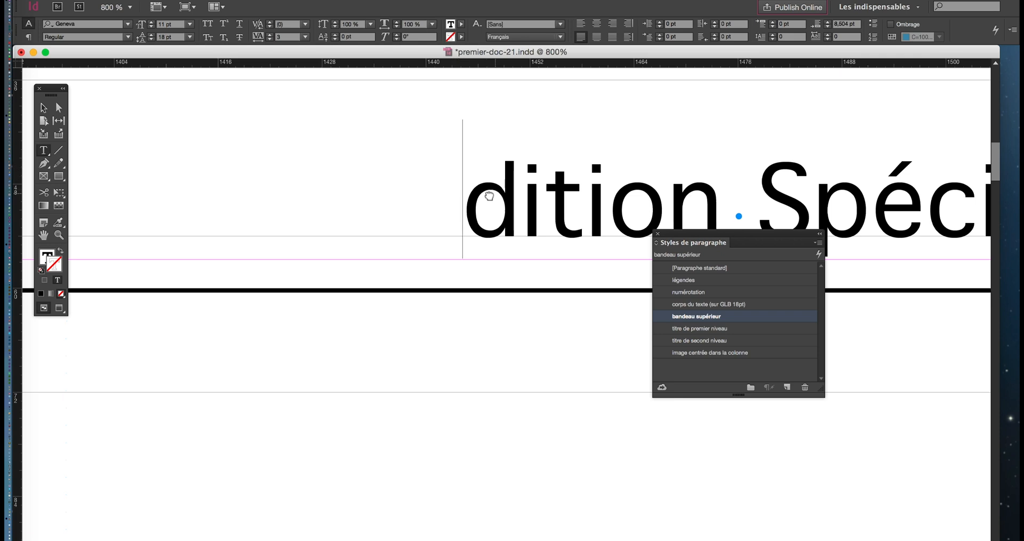
{"action": "left_click_drag", "start_coordinate": [490, 196], "coordinate": [408, 203]}
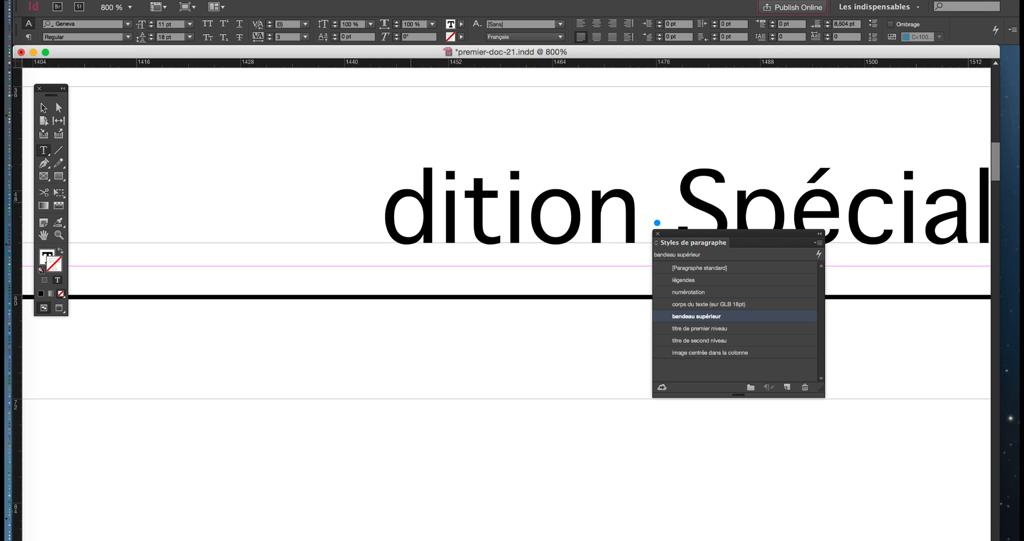
Try "é" and "2" in front of "dition", deleting each character again.
{"action": "type", "text": "é"}
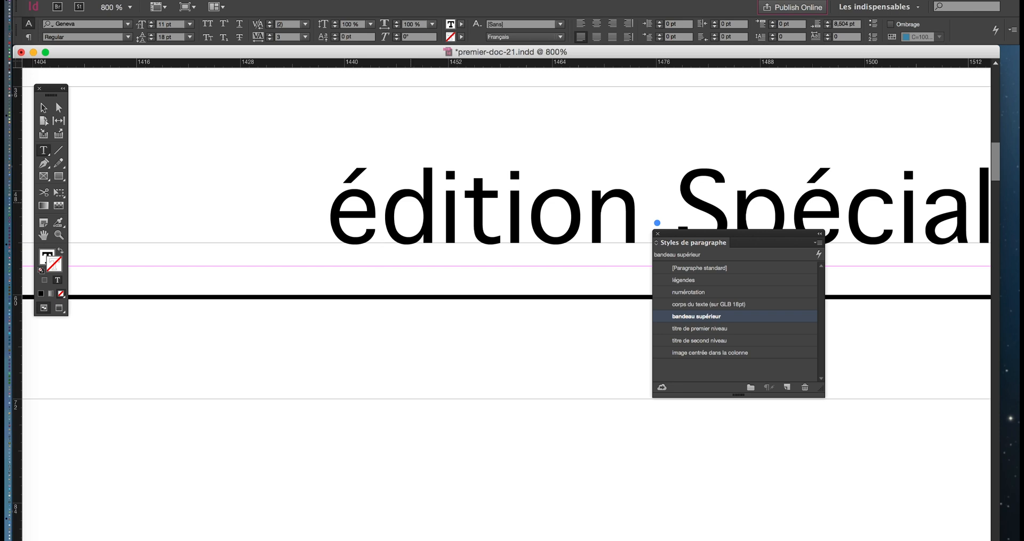
{"action": "key", "text": "BackSpace"}
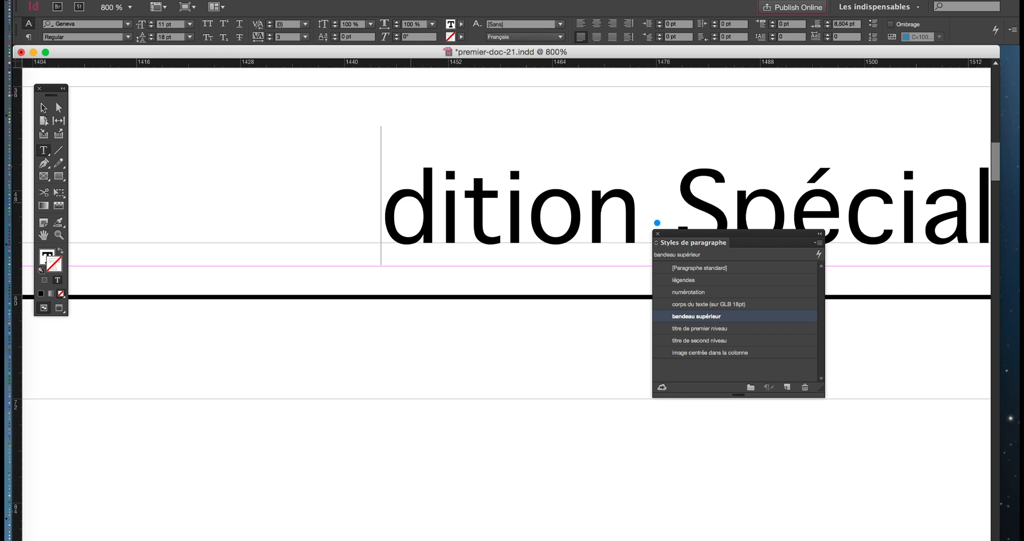
{"action": "type", "text": "2"}
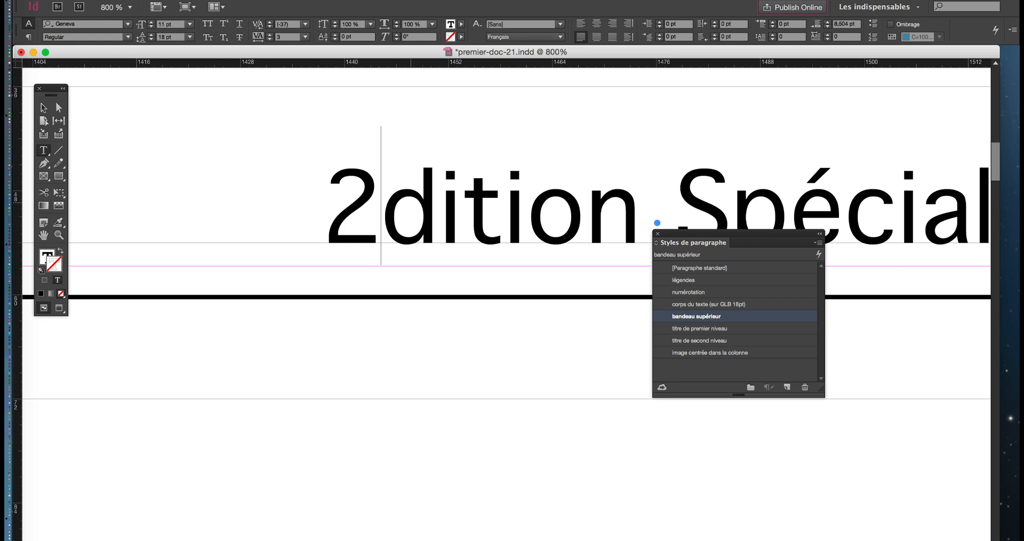
{"action": "key", "text": "BackSpace"}
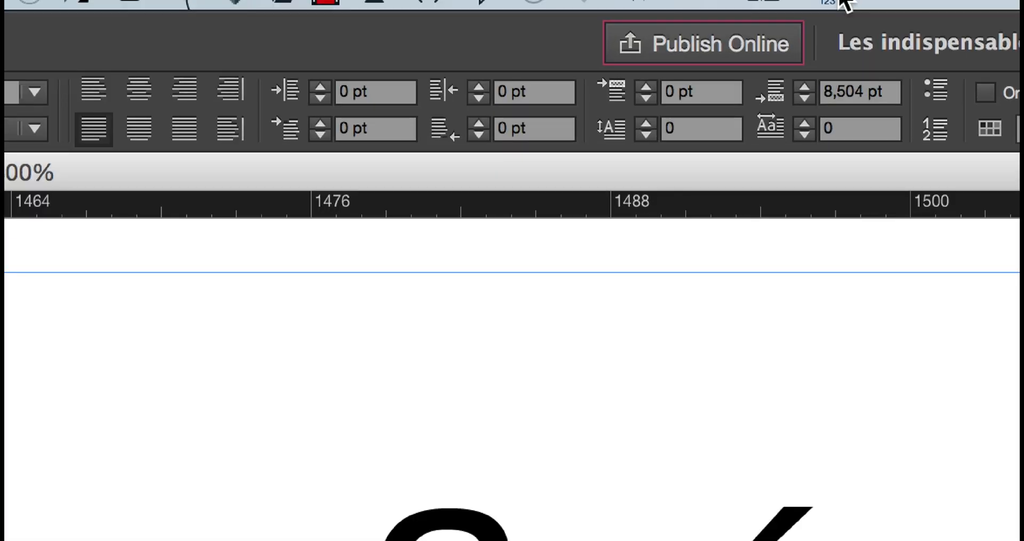
Switch the system keyboard layout from Français - numérique to Français.
{"action": "left_click", "coordinate": [842, 2]}
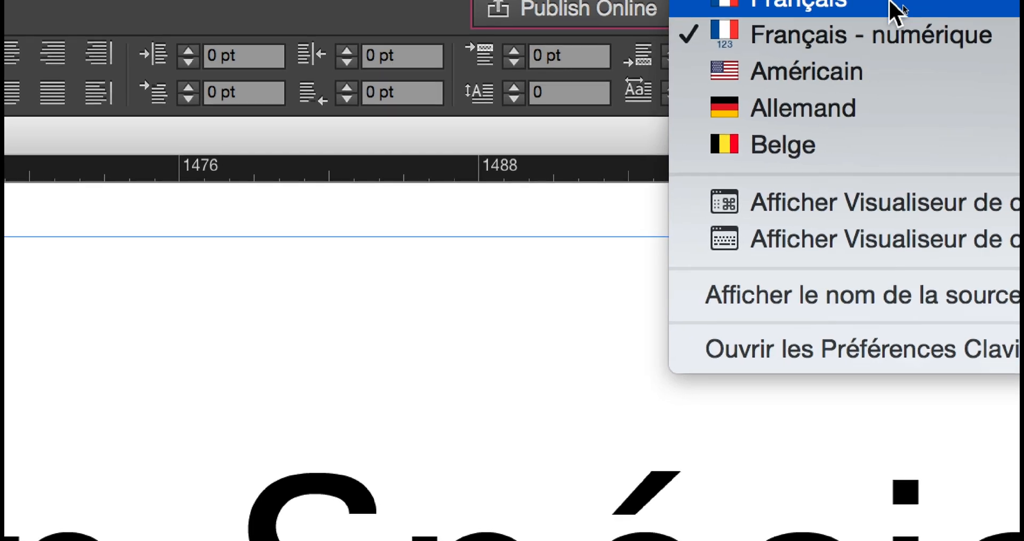
{"action": "left_click", "coordinate": [896, 6]}
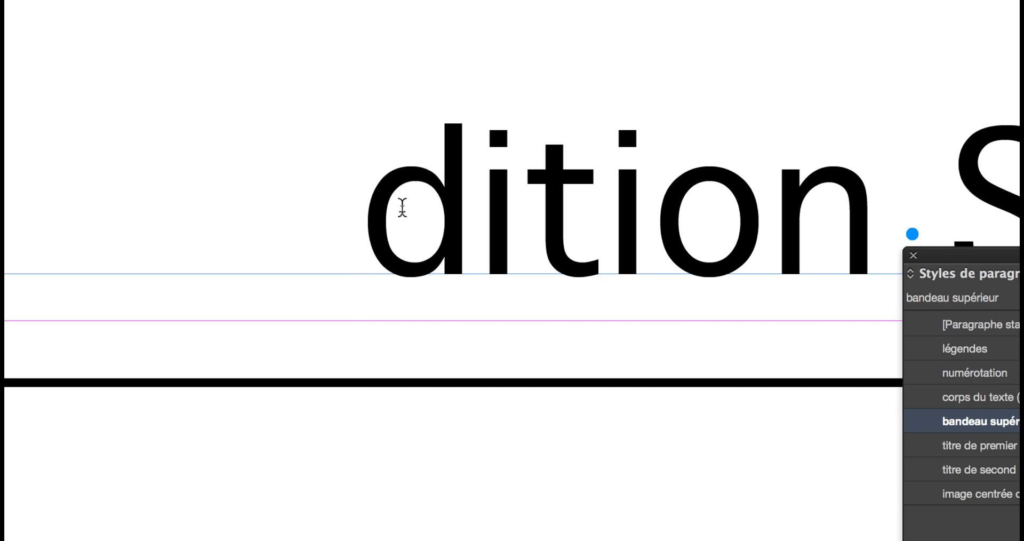
Try "é" in front of "dition", replace it with a capital "É" entered from the keyboard, and view the keyboard layouts.
{"action": "type", "text": "é"}
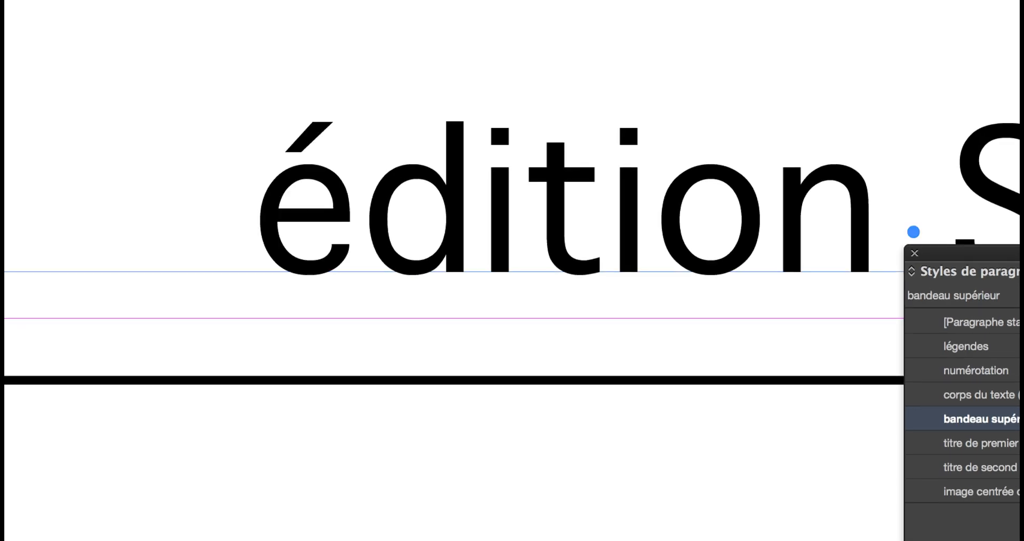
{"action": "key", "text": "BackSpace"}
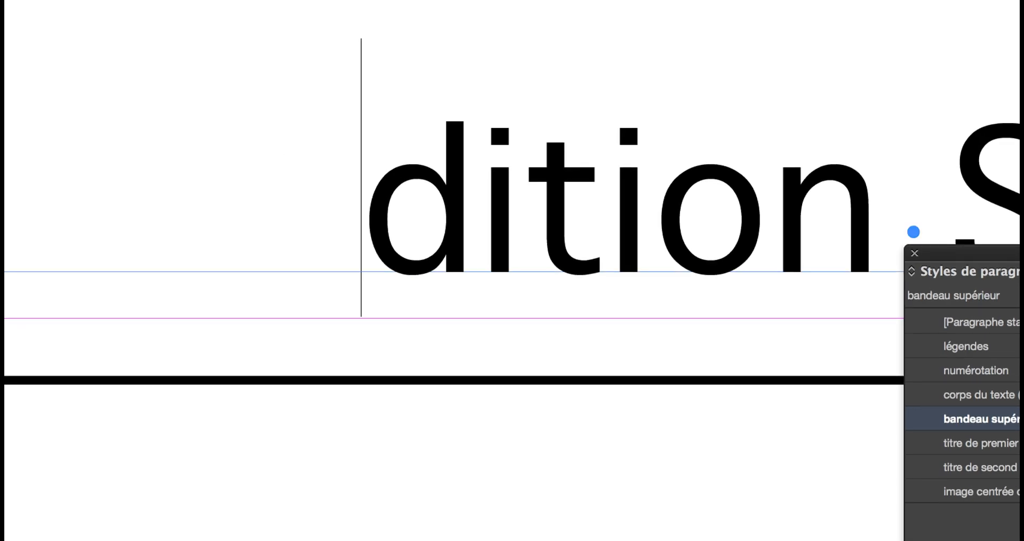
{"action": "type", "text": "É"}
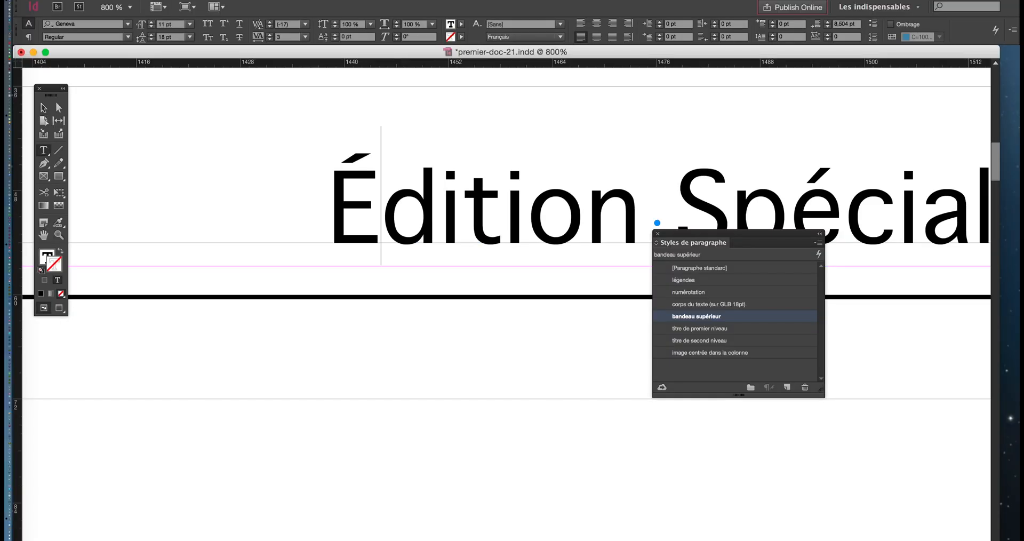
{"action": "left_click", "coordinate": [836, 0]}
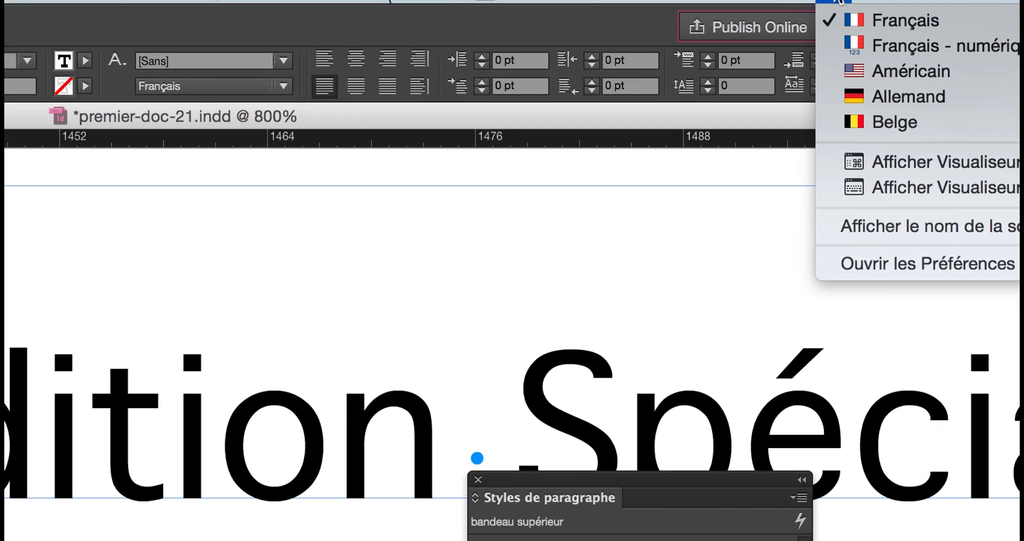
{"action": "left_click", "coordinate": [838, 0]}
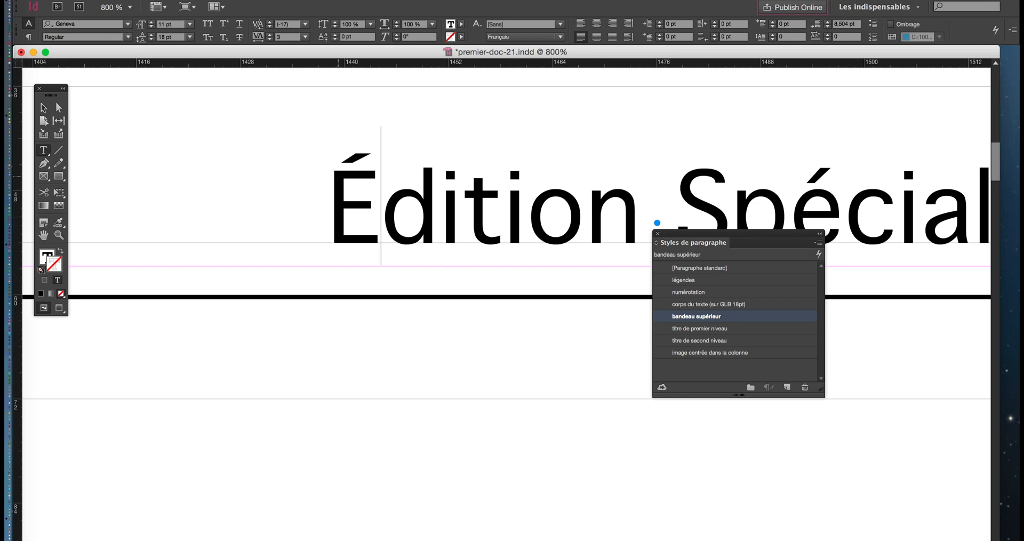
Replace the initial "É" of the right-hand header with a lowercase "é".
{"action": "key", "text": "BackSpace"}
{"action": "type", "text": "é"}
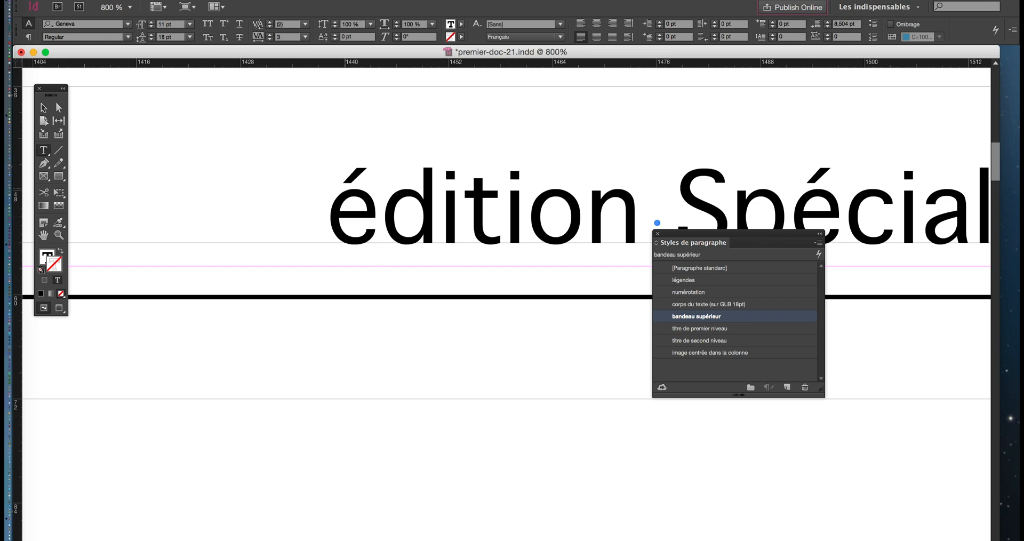
{"action": "key", "text": "super+minus"}
{"action": "key", "text": "super+minus"}
{"action": "key", "text": "super+minus"}
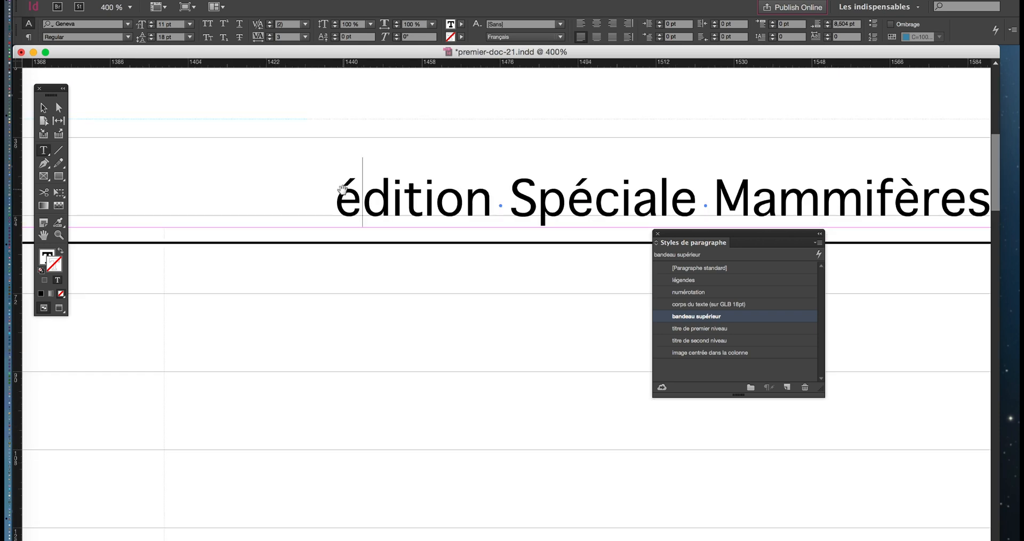
{"action": "key", "text": "super+minus"}
{"action": "left_click_drag", "start_coordinate": [275, 199], "coordinate": [183, 144]}
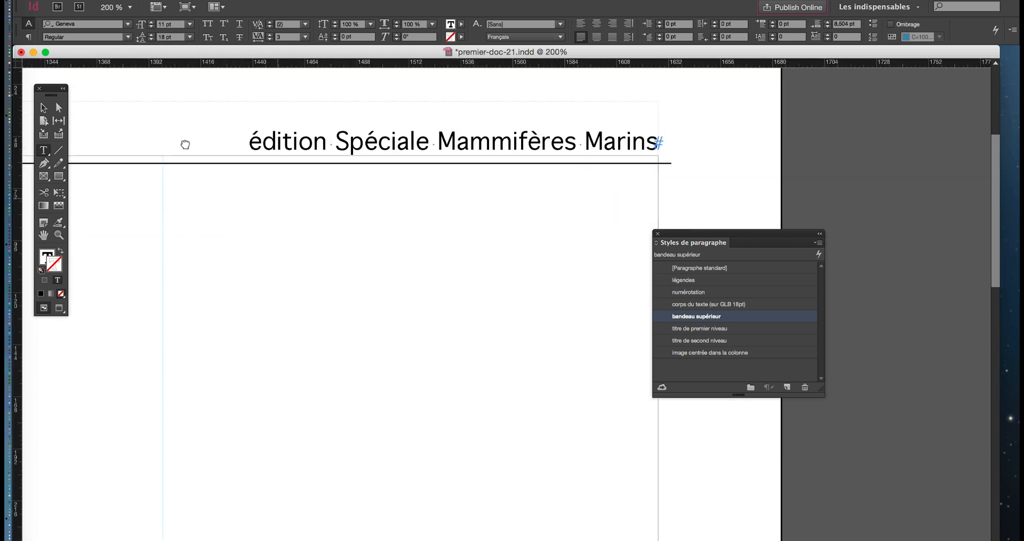
Spell-check the selected header text "édition Spéciale Mammifères Marins" and replace "édition" with the suggested "Édition".
{"action": "left_click_drag", "start_coordinate": [246, 140], "coordinate": [658, 140]}
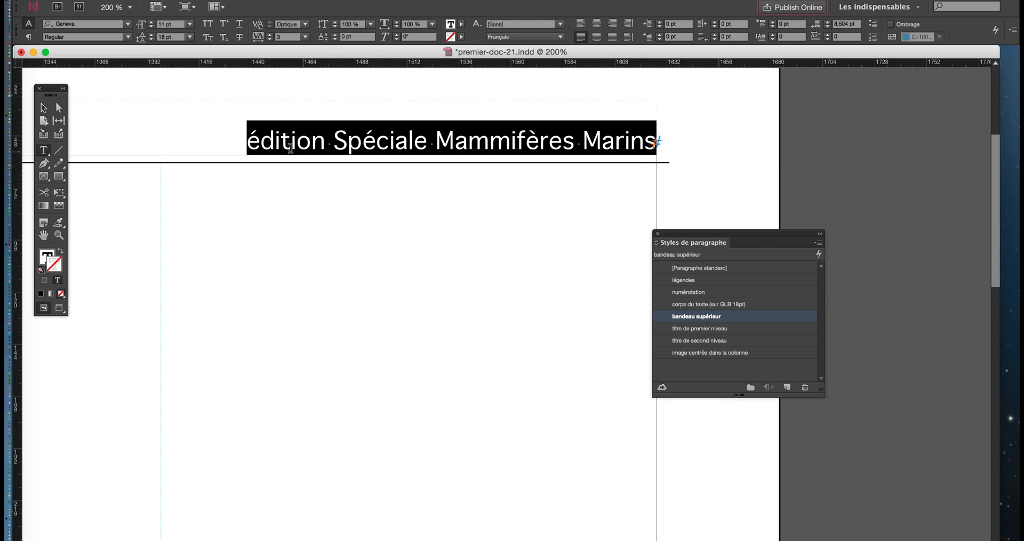
{"action": "left_click", "coordinate": [178, 4]}
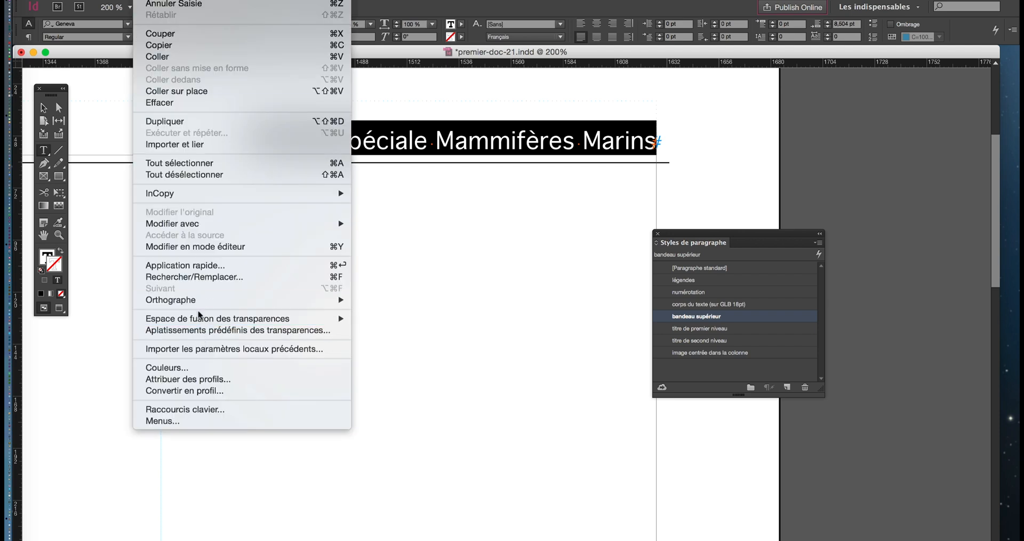
{"action": "mouse_move", "coordinate": [202, 302]}
{"action": "left_click", "coordinate": [409, 301]}
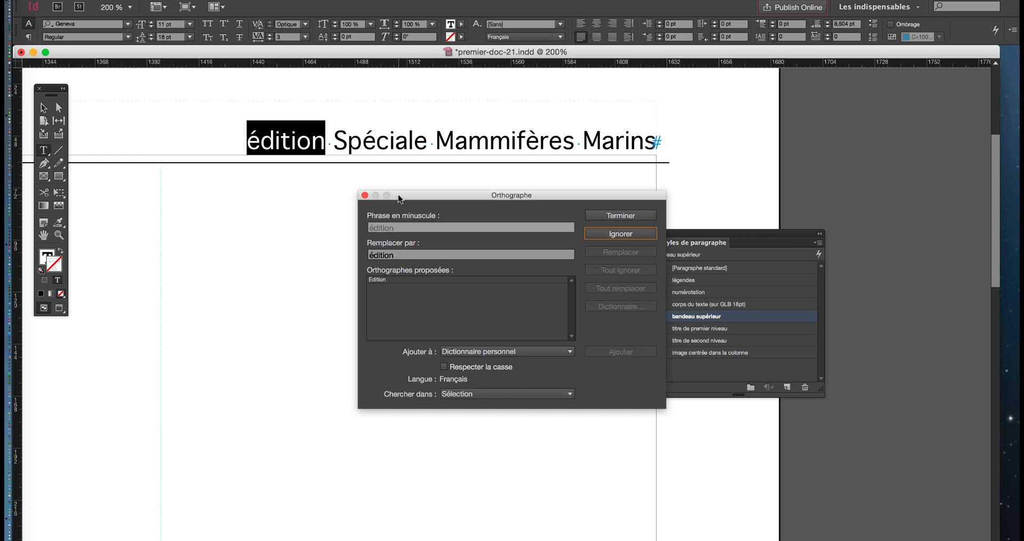
{"action": "left_click_drag", "start_coordinate": [399, 196], "coordinate": [354, 187]}
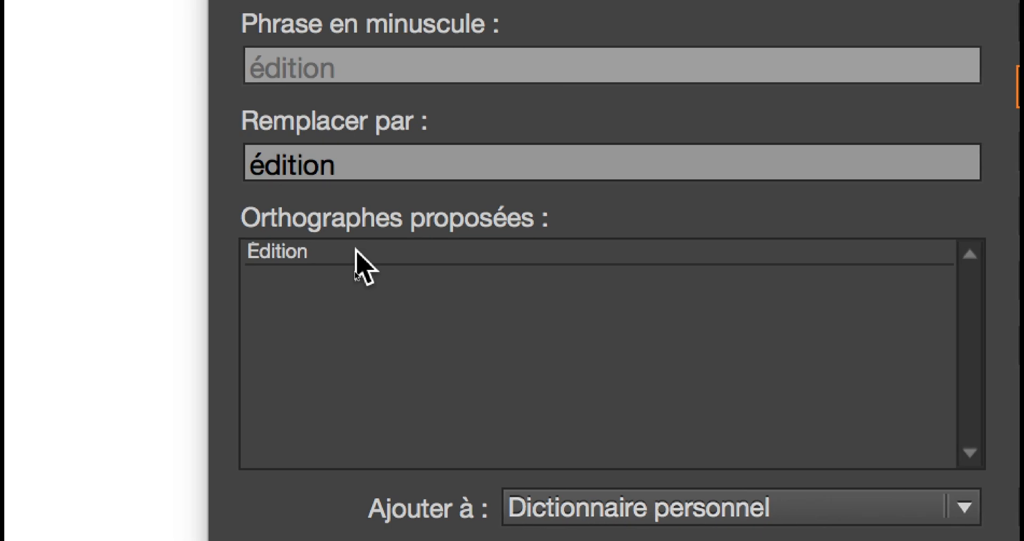
{"action": "left_click", "coordinate": [356, 250]}
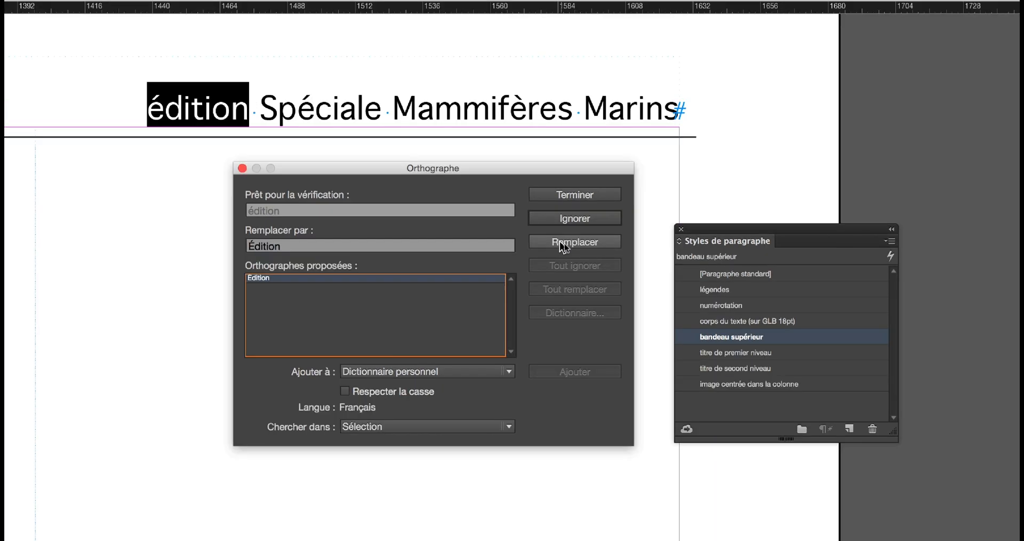
{"action": "left_click", "coordinate": [562, 242]}
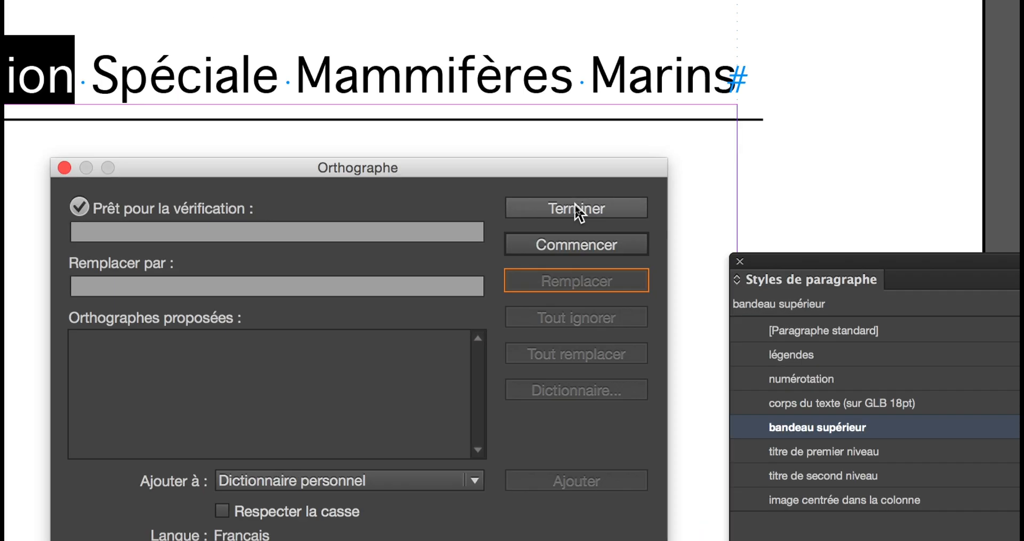
{"action": "left_click", "coordinate": [575, 204]}
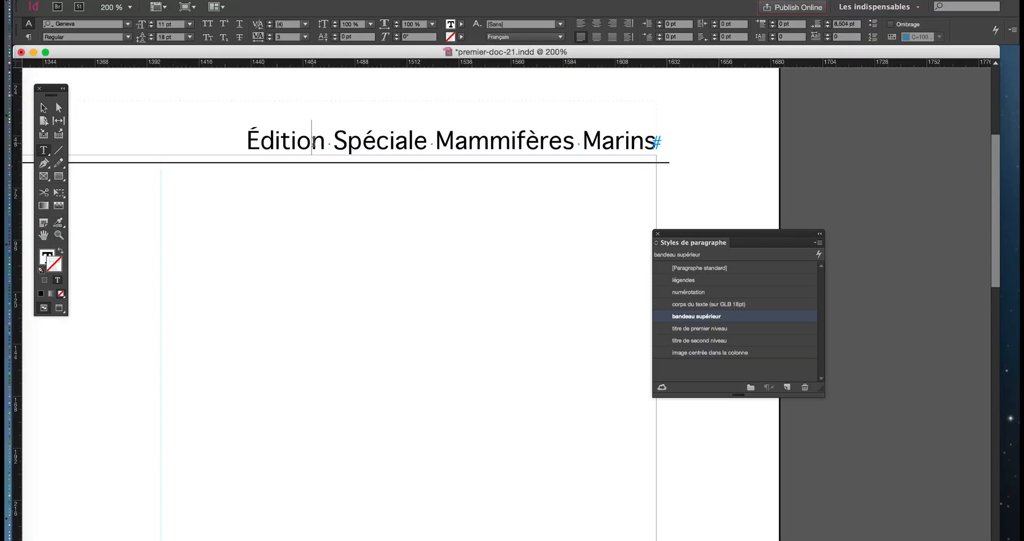
Show the whole A-Gabarit spread at 50% and close the paragraph styles list.
{"action": "left_click_drag", "start_coordinate": [682, 235], "coordinate": [821, 200]}
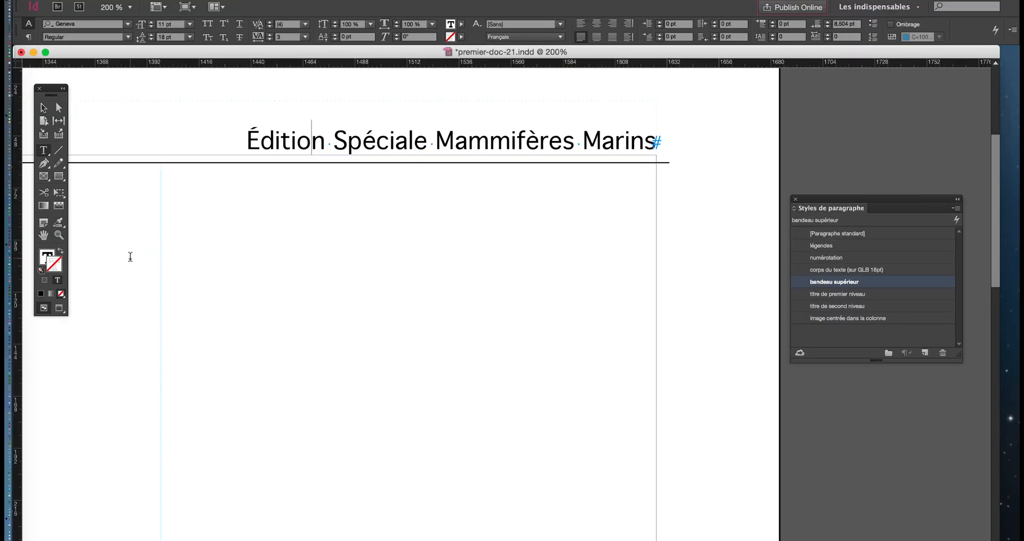
{"action": "left_click_drag", "start_coordinate": [267, 280], "coordinate": [404, 288]}
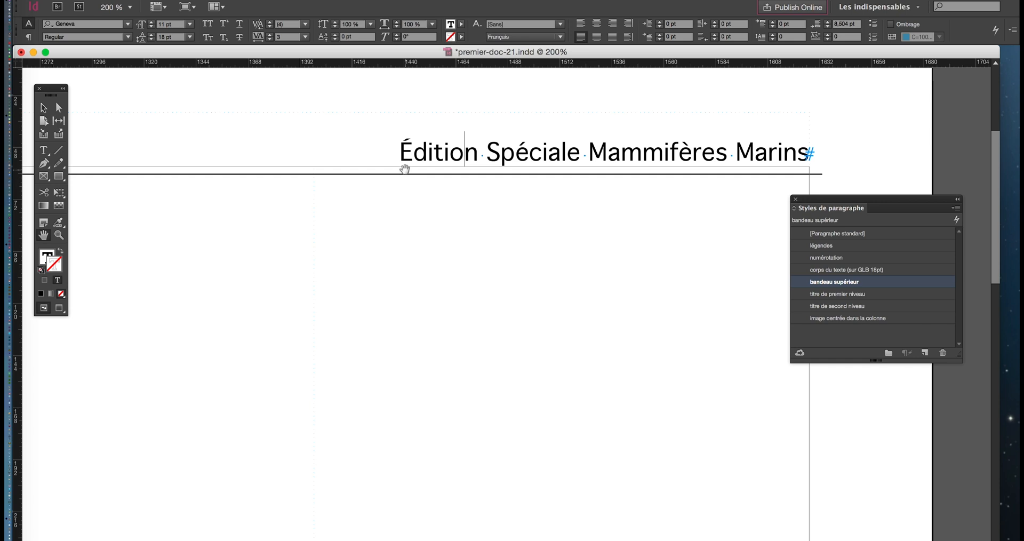
{"action": "scroll", "coordinate": [411, 163], "scroll_direction": "down", "scroll_amount": 2}
{"action": "scroll", "coordinate": [411, 163], "scroll_direction": "down", "scroll_amount": 1}
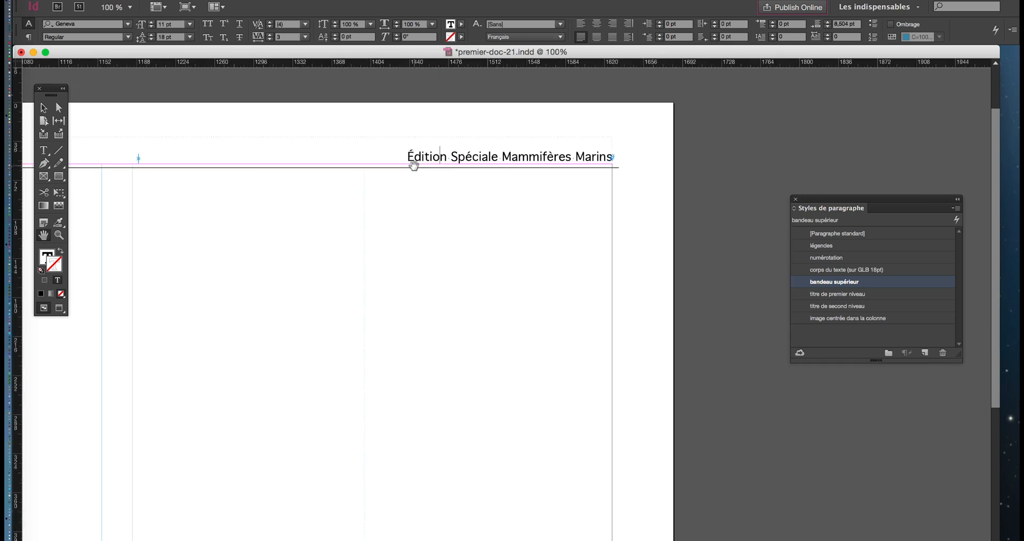
{"action": "scroll", "coordinate": [365, 196], "scroll_direction": "down", "scroll_amount": 1}
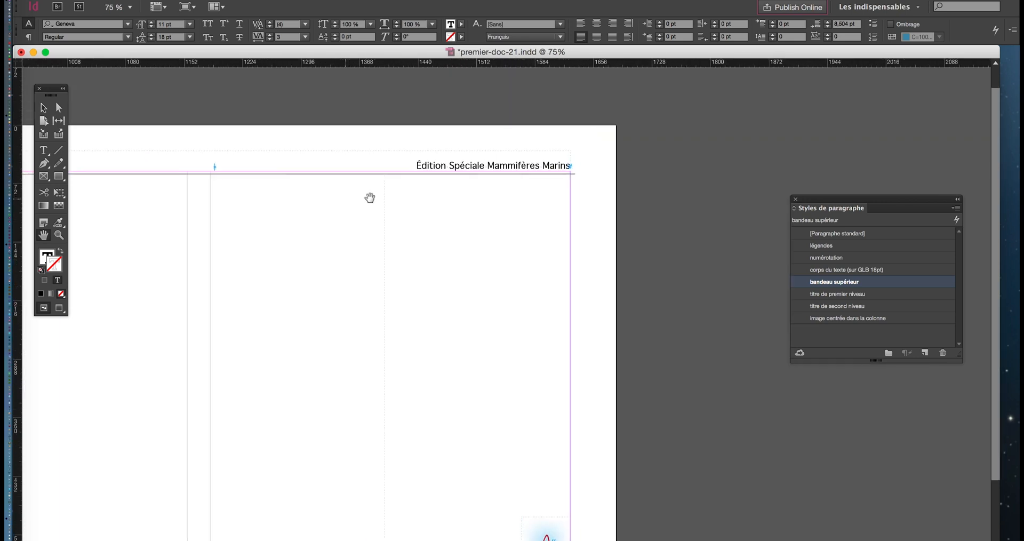
{"action": "scroll", "coordinate": [425, 165], "scroll_direction": "up", "scroll_amount": 4}
{"action": "scroll", "coordinate": [428, 171], "scroll_direction": "down", "scroll_amount": 4}
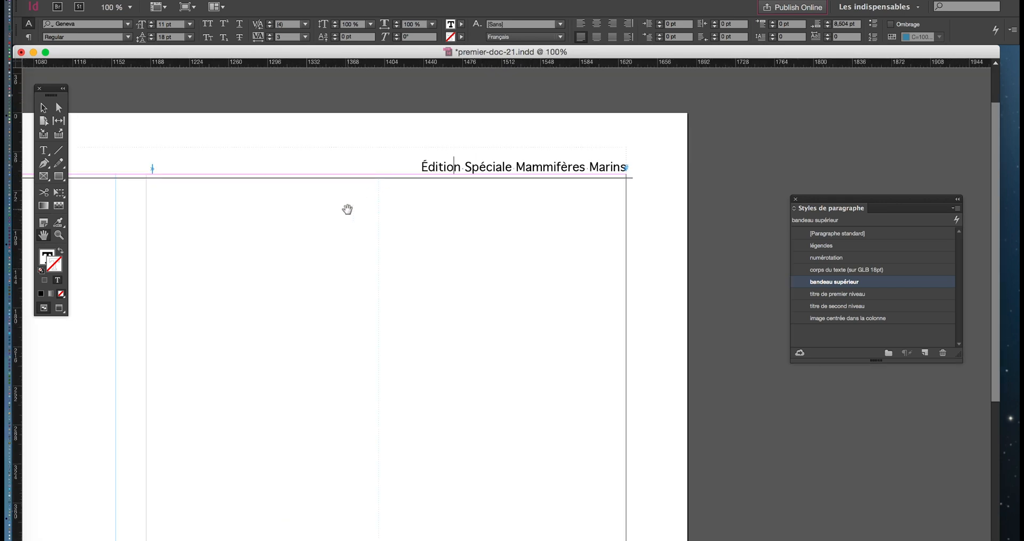
{"action": "scroll", "coordinate": [348, 210], "scroll_direction": "down", "scroll_amount": 1}
{"action": "left_click_drag", "start_coordinate": [283, 208], "coordinate": [589, 152]}
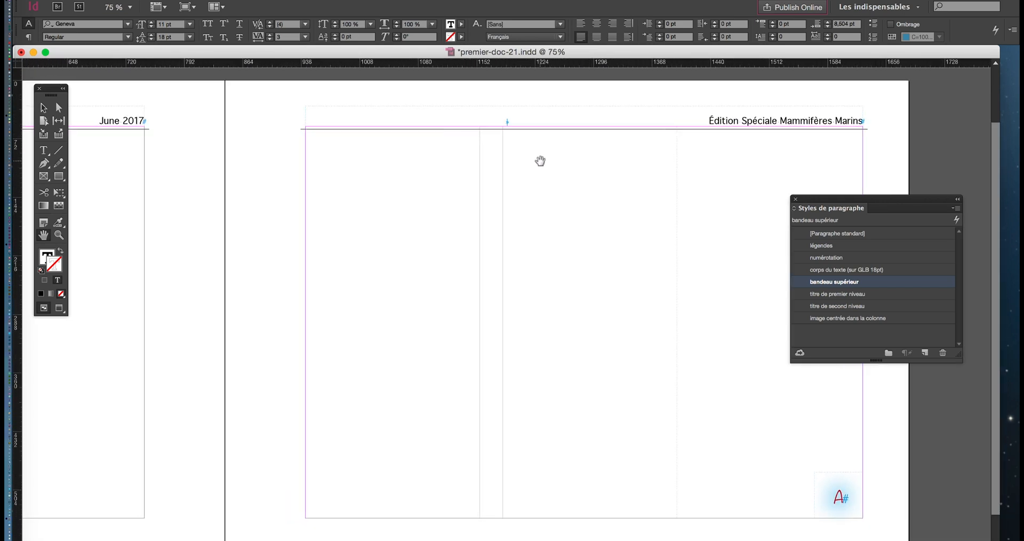
{"action": "scroll", "coordinate": [540, 161], "scroll_direction": "down", "scroll_amount": 1}
{"action": "left_click_drag", "start_coordinate": [429, 198], "coordinate": [576, 176]}
{"action": "scroll", "coordinate": [485, 201], "scroll_direction": "down", "scroll_amount": 1}
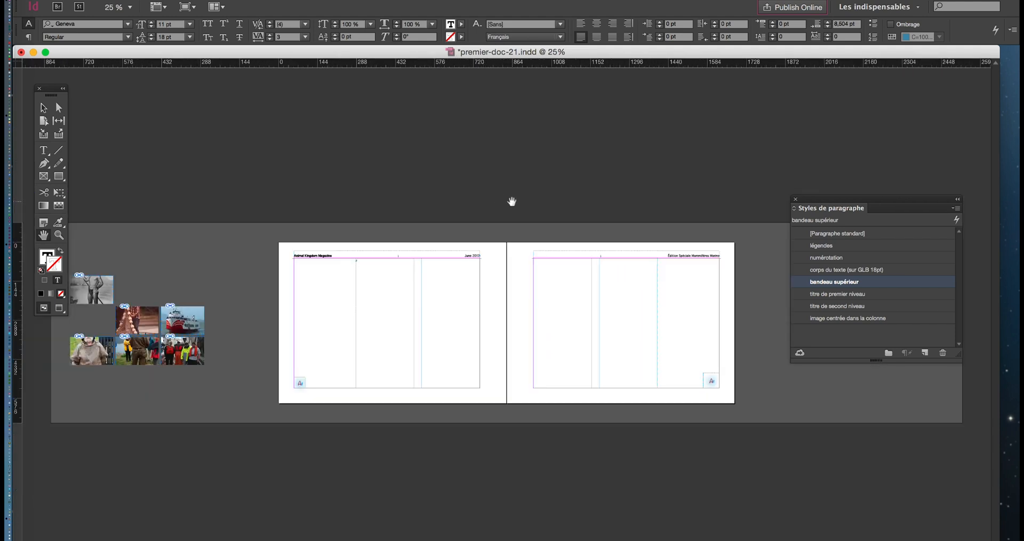
{"action": "key", "text": "super+equal"}
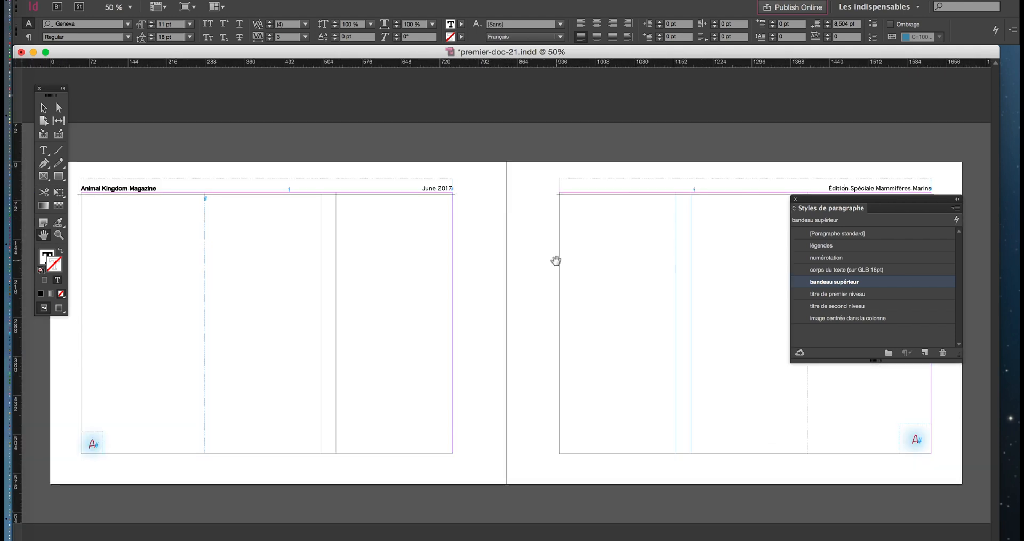
{"action": "left_click", "coordinate": [795, 199]}
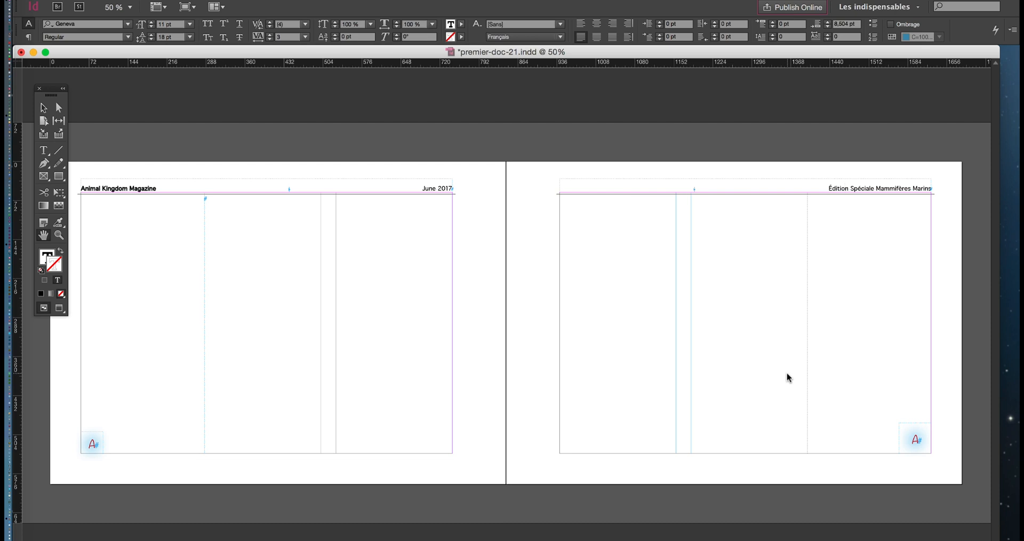
Open the spread 48-49 from the document's page overview and show it in preview mode without guides.
{"action": "left_click", "coordinate": [381, 0]}
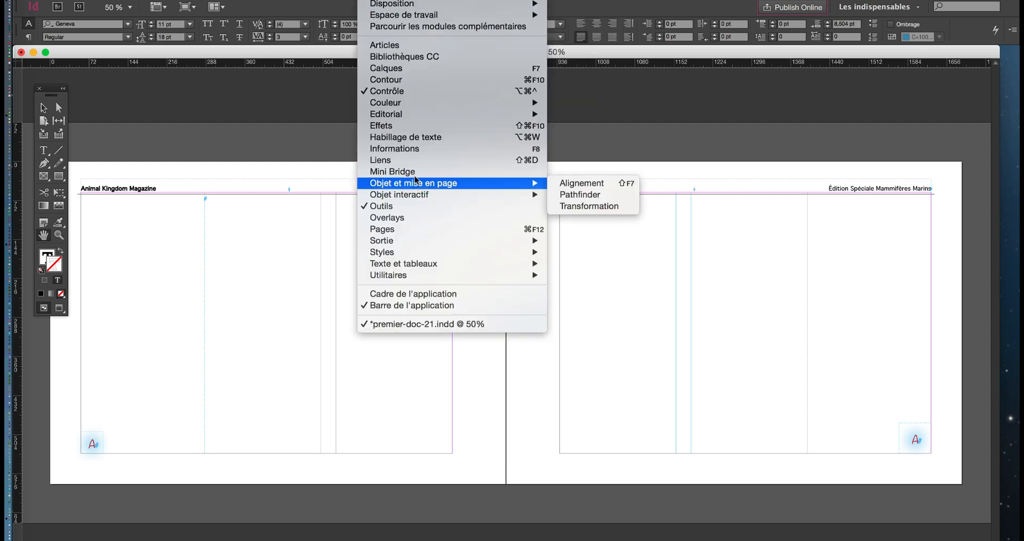
{"action": "left_click", "coordinate": [419, 230]}
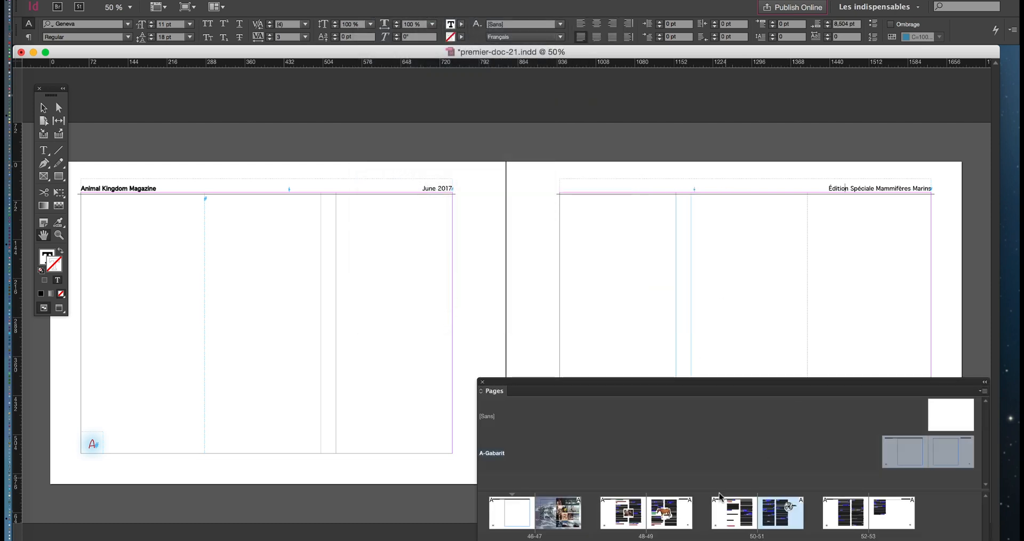
{"action": "double_click", "coordinate": [677, 524]}
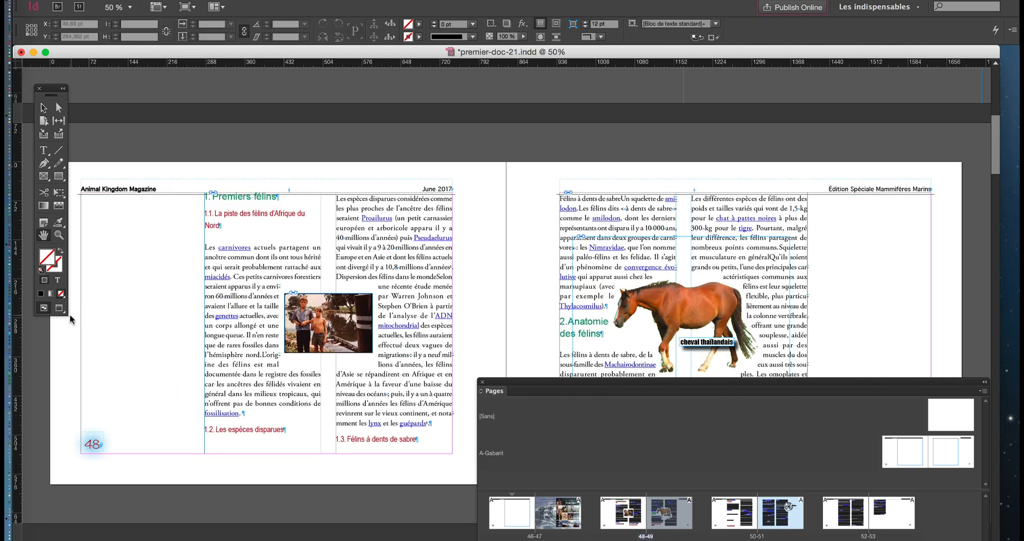
{"action": "key", "text": "w"}
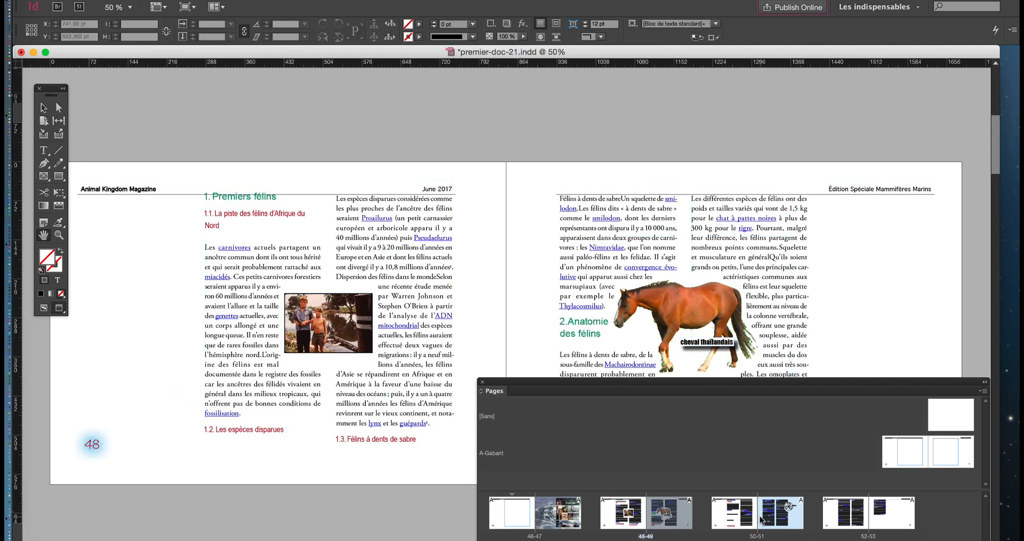
Examine the page headers on spreads 50-51, 48-49 and 46-47, finishing on page 49.
{"action": "double_click", "coordinate": [777, 522]}
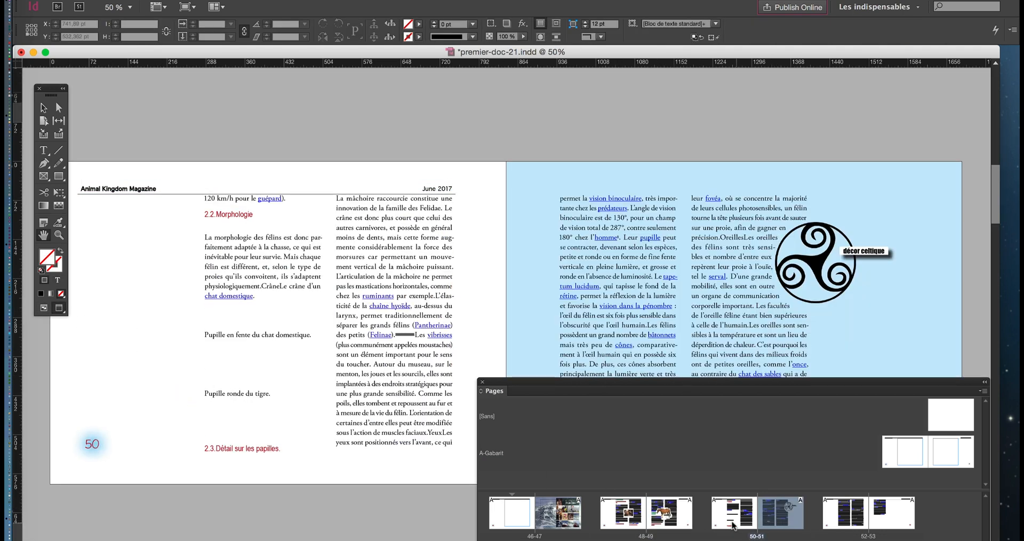
{"action": "double_click", "coordinate": [660, 520]}
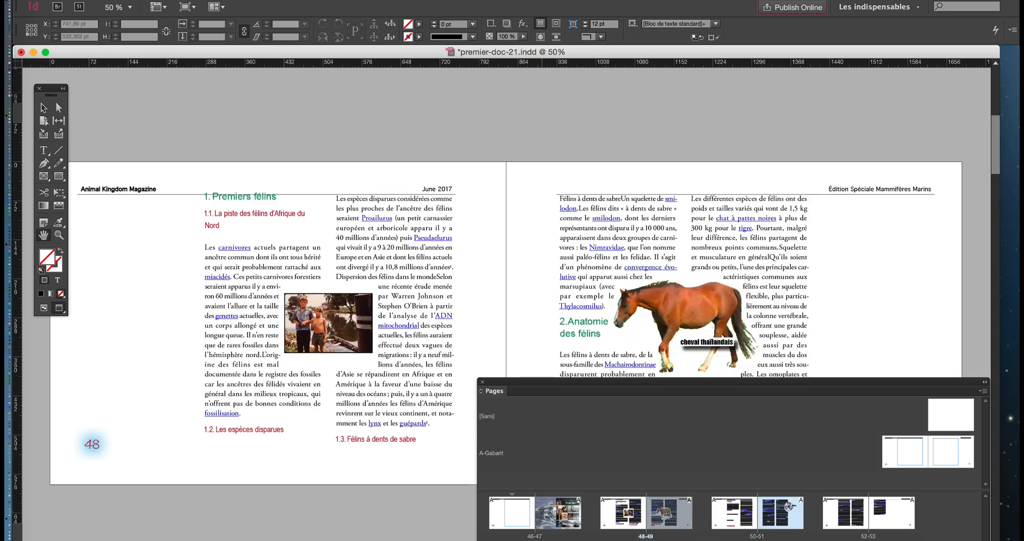
{"action": "double_click", "coordinate": [526, 517]}
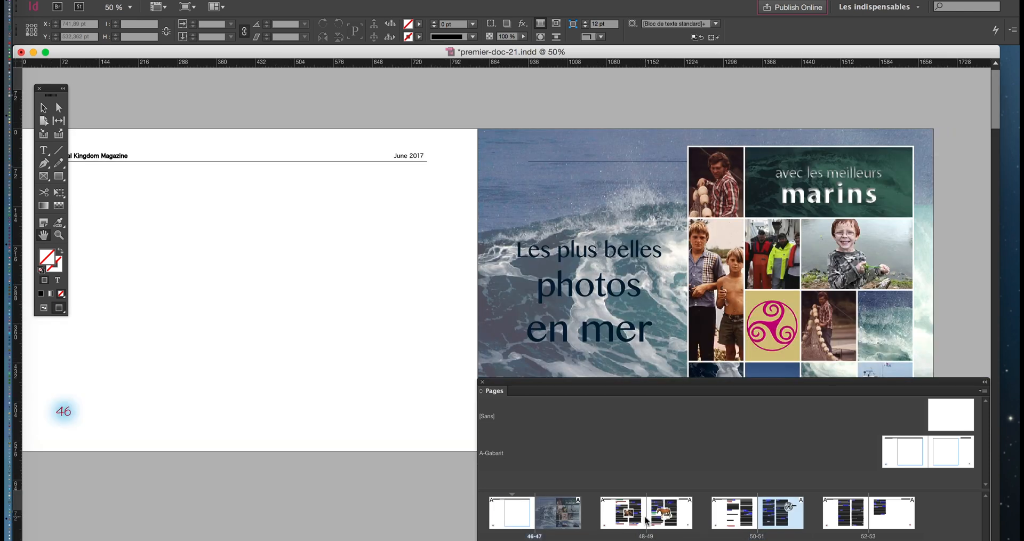
{"action": "double_click", "coordinate": [646, 520]}
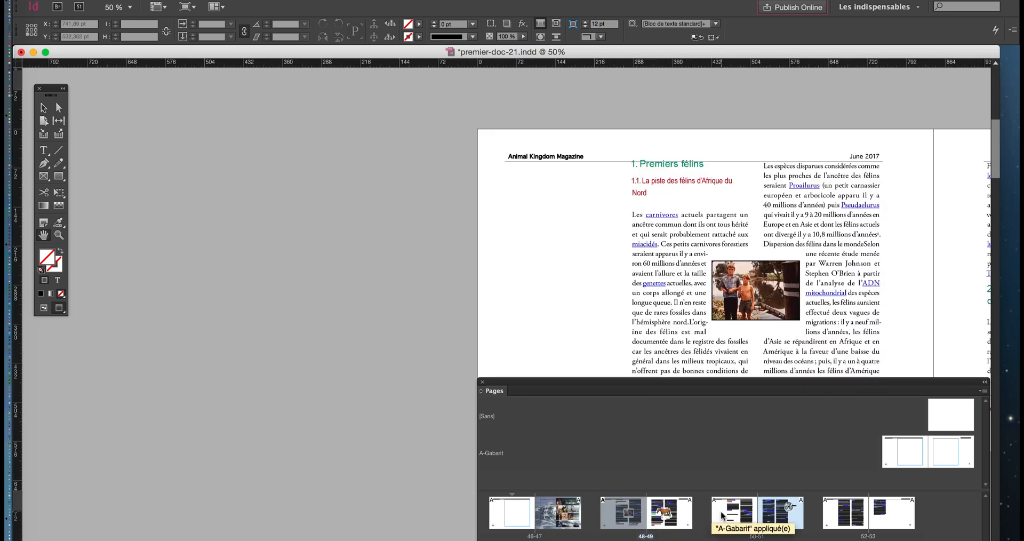
{"action": "double_click", "coordinate": [723, 515]}
{"action": "double_click", "coordinate": [690, 513]}
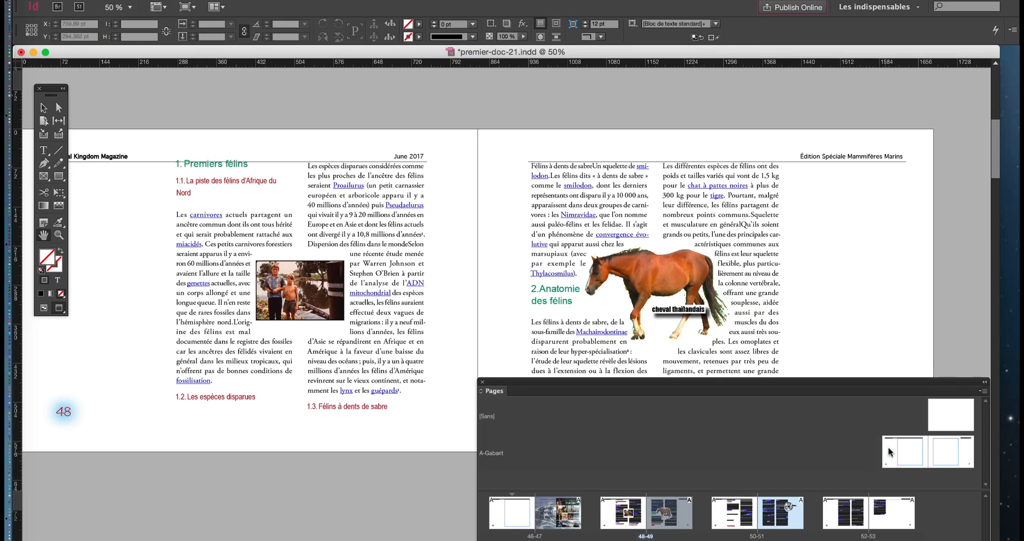
Open the left page of the A-Gabarit master and bring its full spread into view at 12.5%.
{"action": "double_click", "coordinate": [890, 452]}
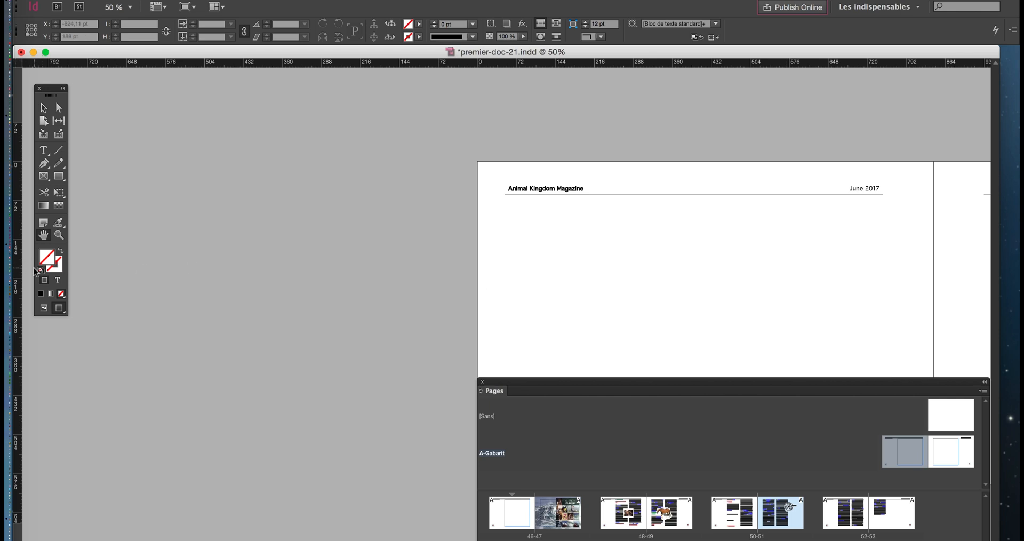
{"action": "left_click_drag", "start_coordinate": [495, 276], "coordinate": [232, 234]}
{"action": "key", "text": "super+minus"}
{"action": "key", "text": "super+minus"}
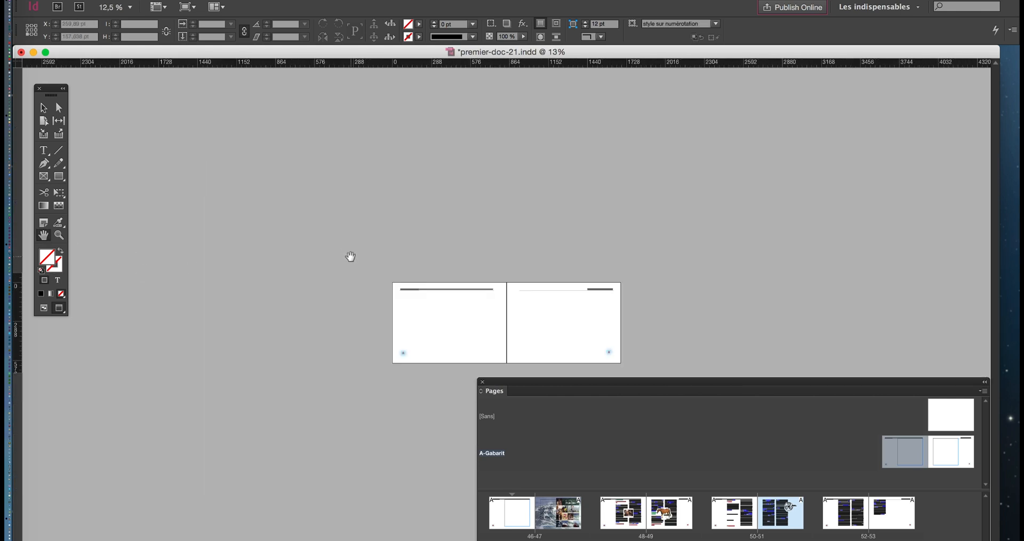
Show the A-Gabarit spread at 25% and open a second window for premier-doc-21.indd.
{"action": "key", "text": "super+equal"}
{"action": "left_click_drag", "start_coordinate": [914, 384], "coordinate": [867, 374]}
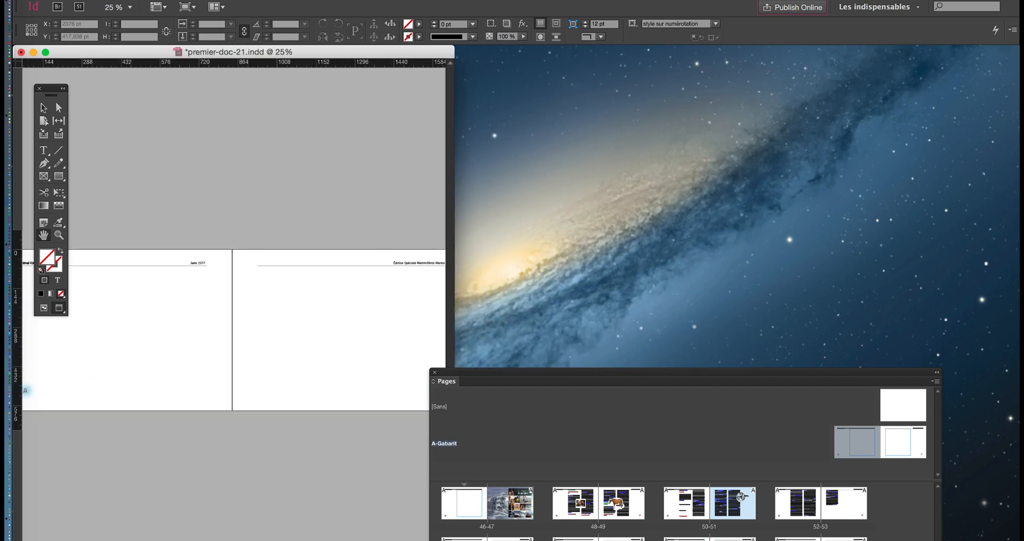
{"action": "left_click", "coordinate": [381, 0]}
{"action": "mouse_move", "coordinate": [379, 7]}
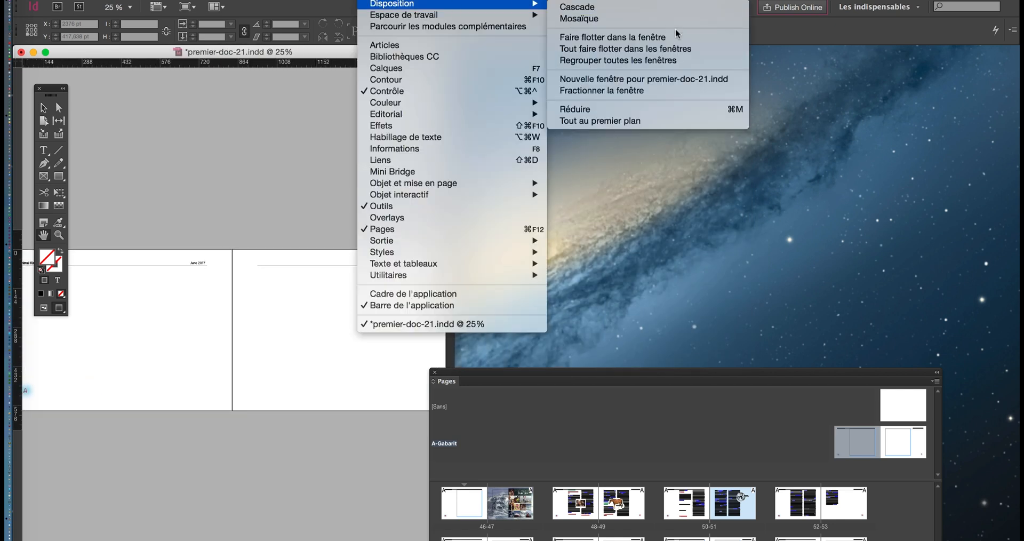
{"action": "left_click", "coordinate": [660, 79]}
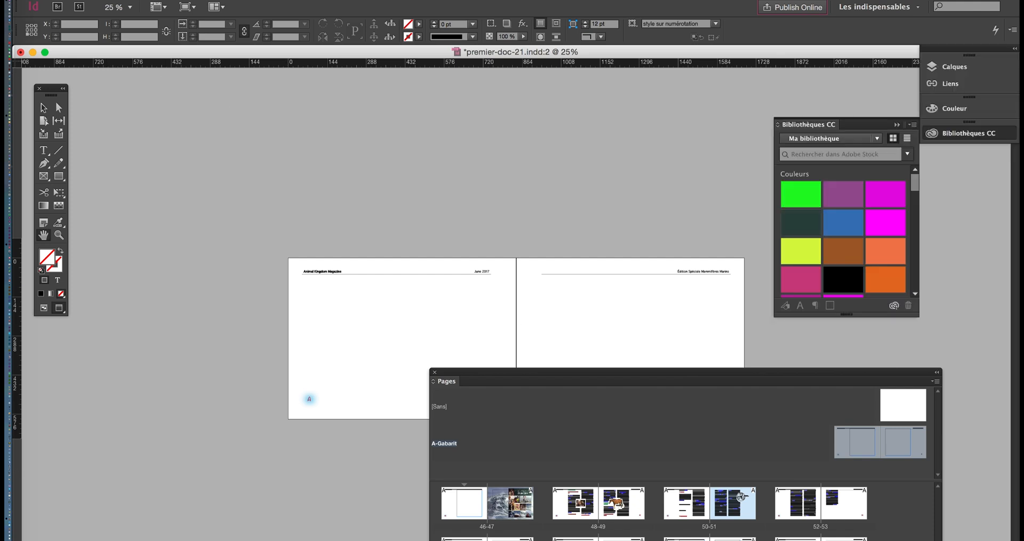
Narrow the second document window, collapse the CC library and place the window beside the first one.
{"action": "left_click_drag", "start_coordinate": [1019, 540], "coordinate": [539, 540]}
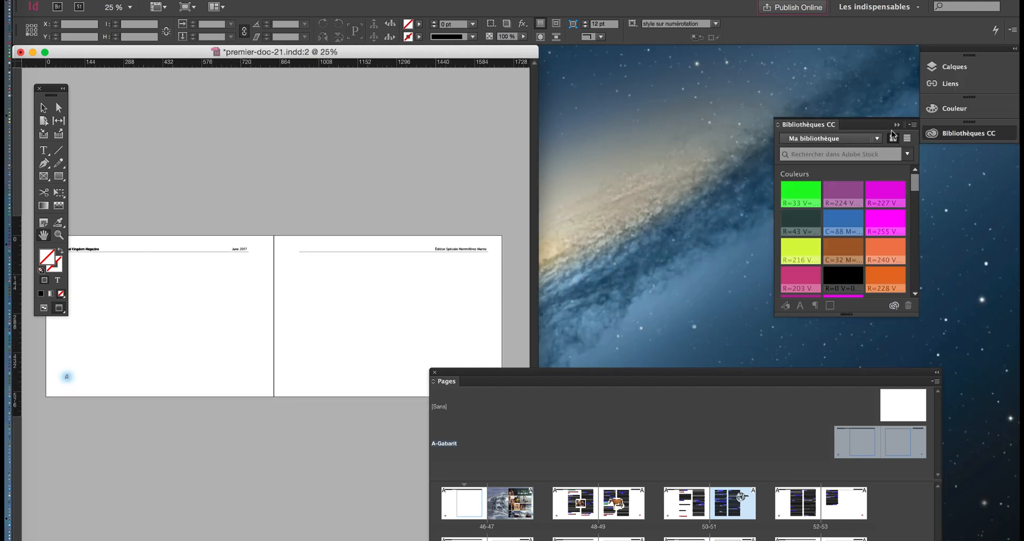
{"action": "left_click", "coordinate": [897, 125]}
{"action": "left_click_drag", "start_coordinate": [240, 52], "coordinate": [686, 53]}
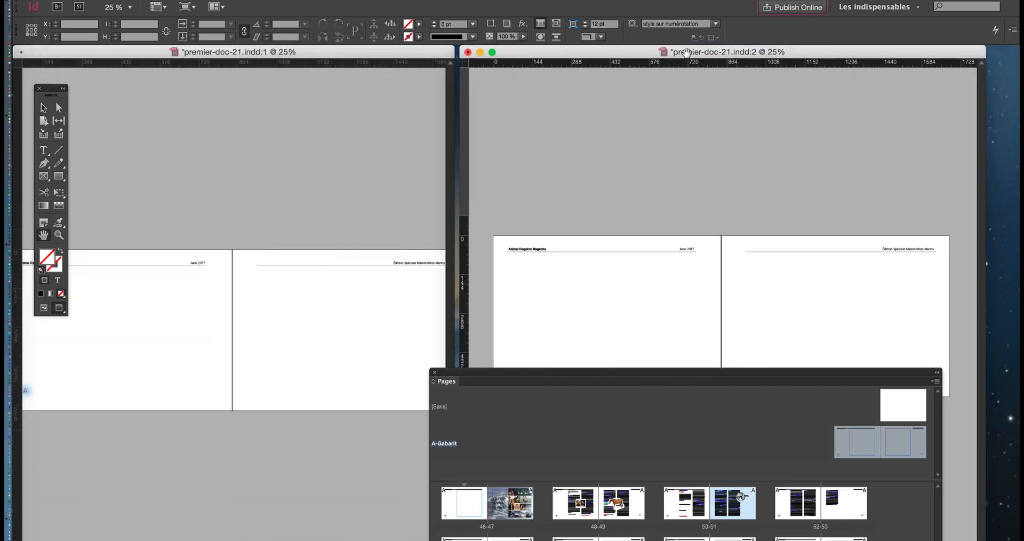
Close the page overview and show both document windows in normal mode with guides and frame edges.
{"action": "left_click", "coordinate": [435, 372]}
{"action": "left_click", "coordinate": [43, 308]}
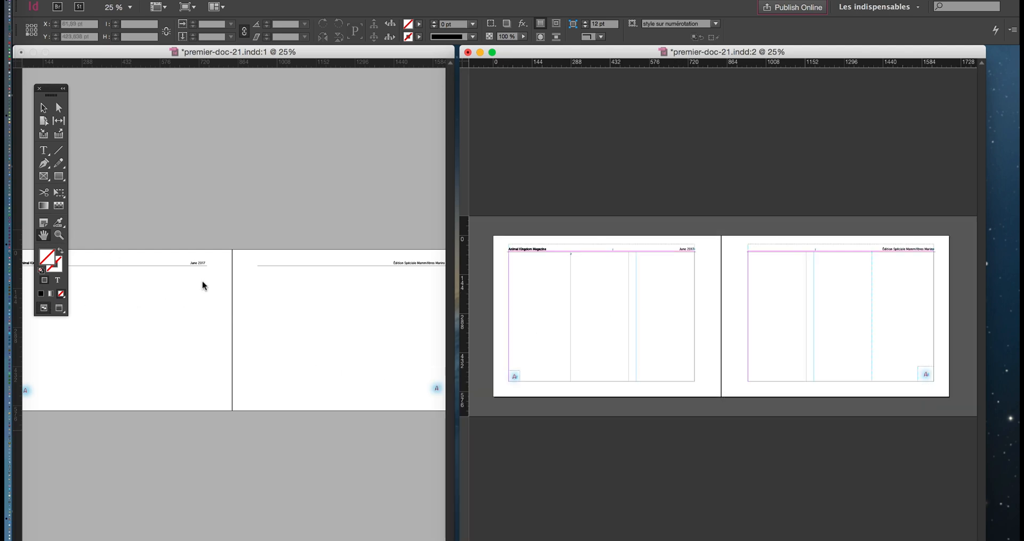
{"action": "left_click", "coordinate": [96, 305]}
{"action": "left_click", "coordinate": [44, 307]}
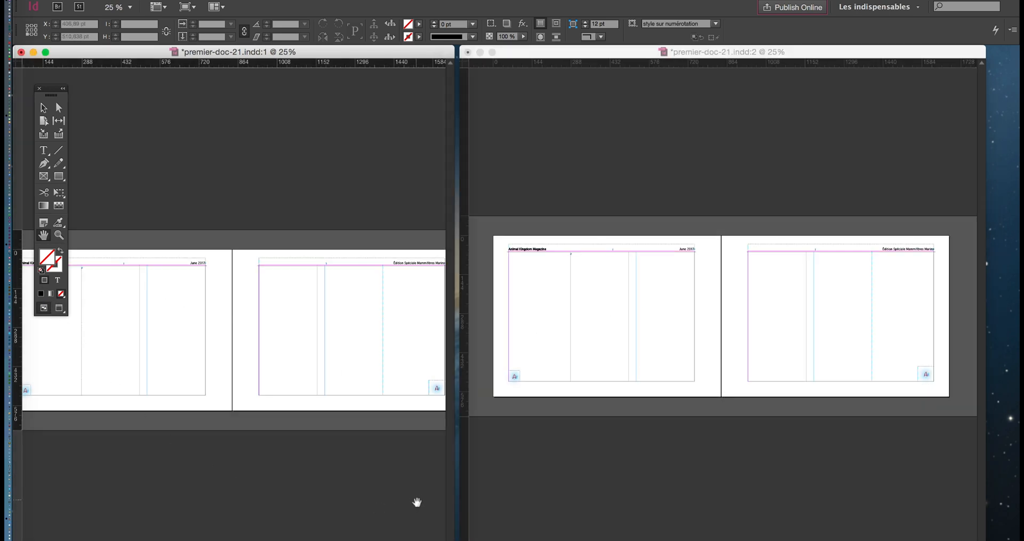
Resize and space the two document windows apart, then make the second window active.
{"action": "left_click_drag", "start_coordinate": [986, 539], "coordinate": [939, 540]}
{"action": "left_click_drag", "start_coordinate": [581, 59], "coordinate": [650, 62]}
{"action": "left_click_drag", "start_coordinate": [386, 57], "coordinate": [408, 57]}
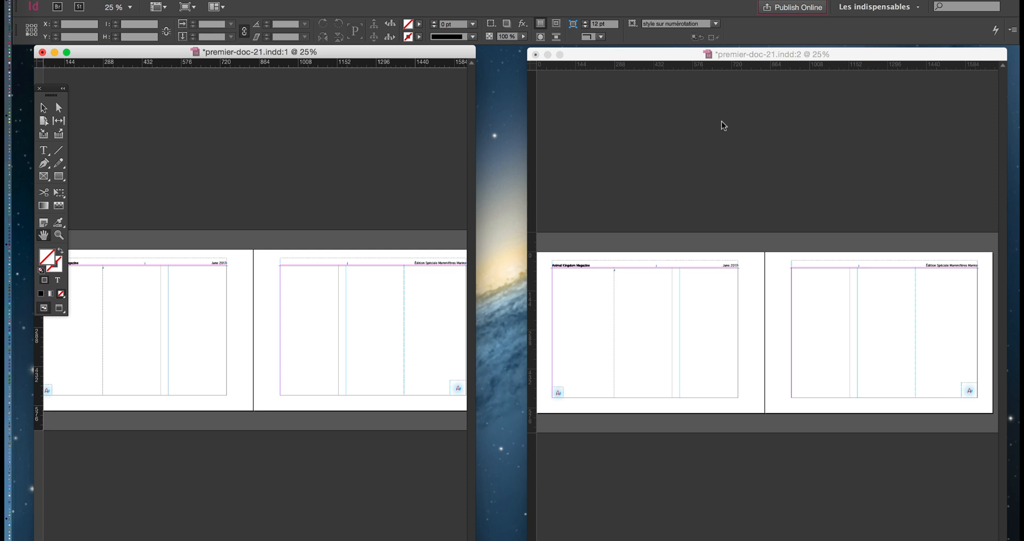
{"action": "left_click", "coordinate": [740, 56]}
Reopen the page overview, open page 48 in the second window and move the overview off that page.
{"action": "left_click", "coordinate": [378, 0]}
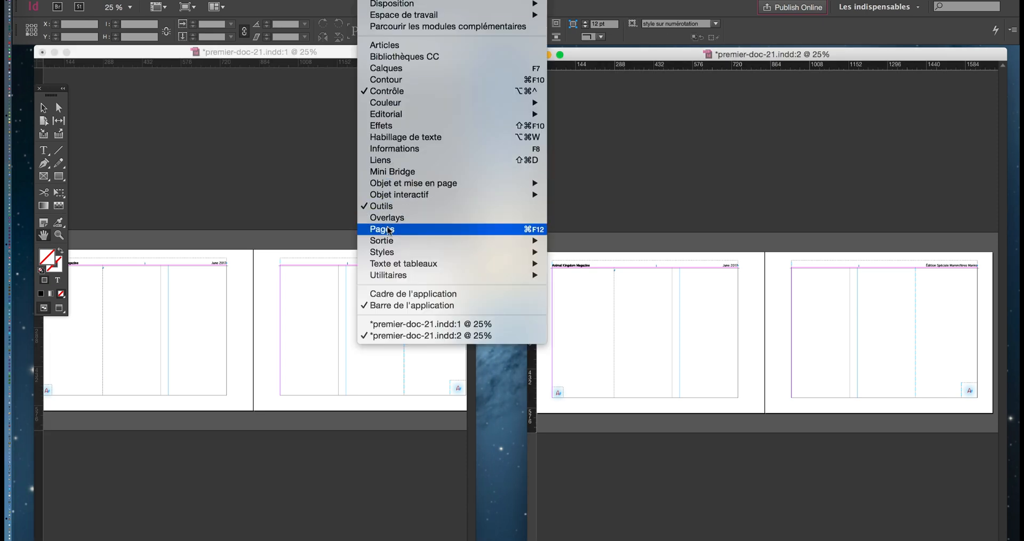
{"action": "left_click", "coordinate": [665, 366]}
{"action": "double_click", "coordinate": [585, 504]}
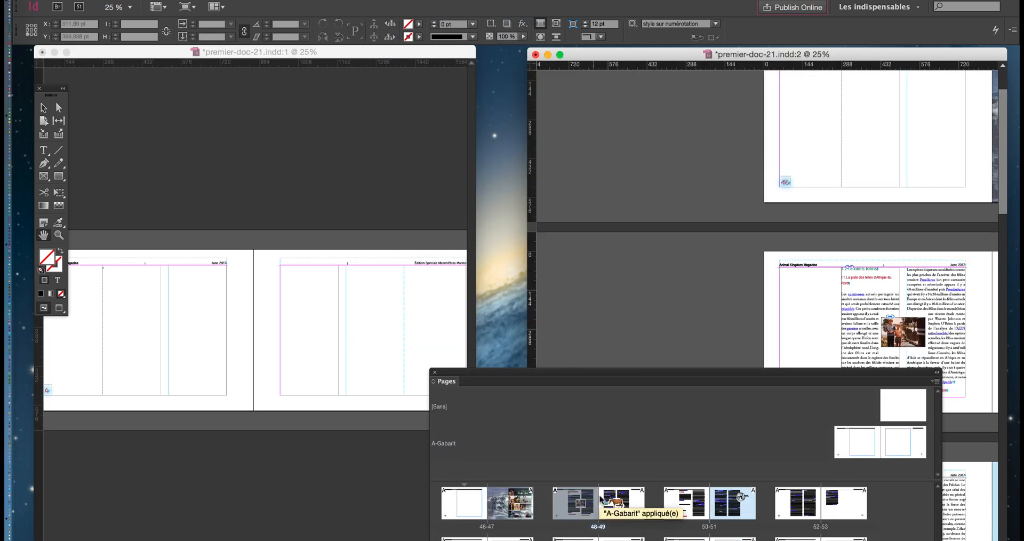
{"action": "left_click_drag", "start_coordinate": [660, 376], "coordinate": [354, 311]}
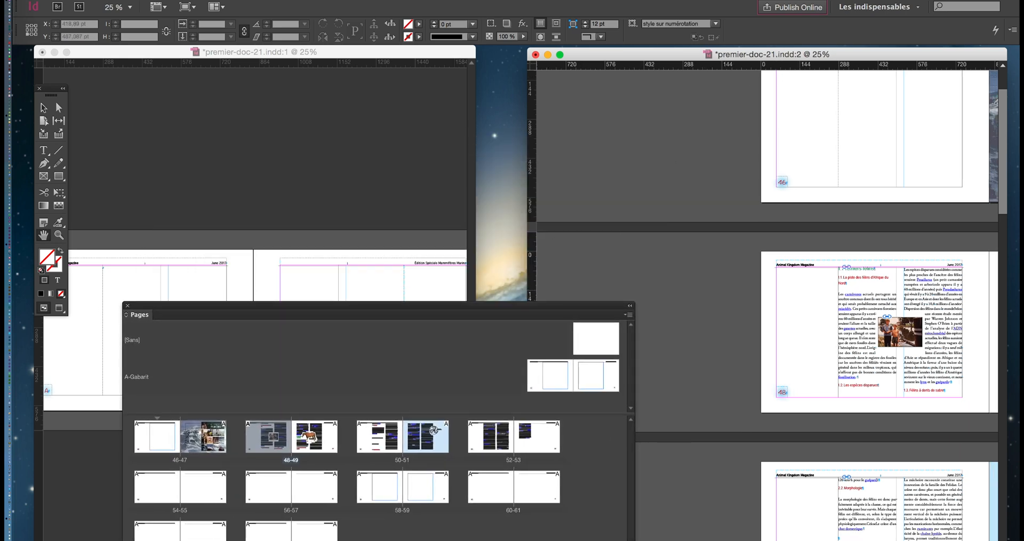
Display the whole of page 48 at 50% in the second window, with the page overview moved out of the way.
{"action": "scroll", "coordinate": [795, 342], "scroll_direction": "right", "scroll_amount": 5}
{"action": "scroll", "coordinate": [722, 304], "scroll_direction": "up", "scroll_amount": 2}
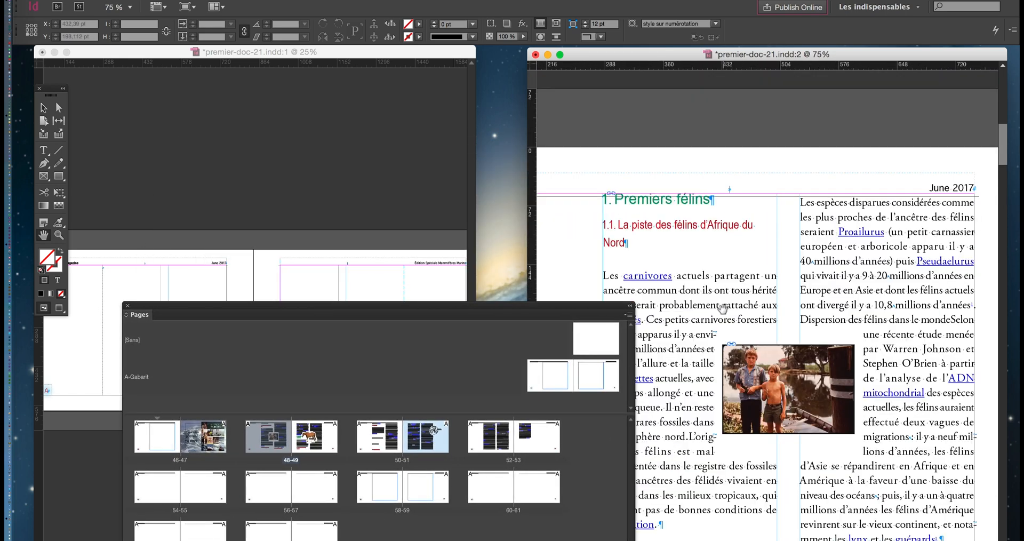
{"action": "scroll", "coordinate": [723, 310], "scroll_direction": "down", "scroll_amount": 2}
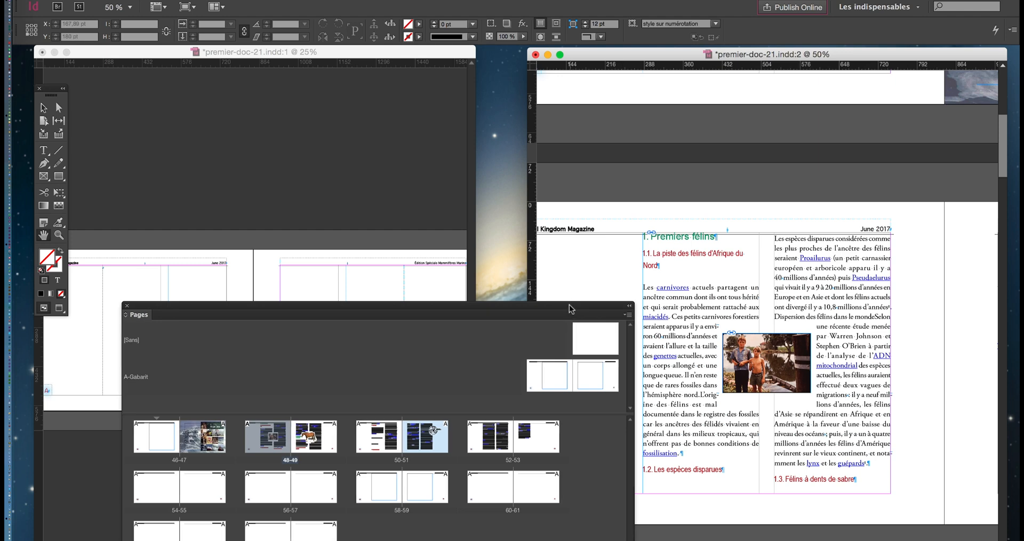
{"action": "left_click_drag", "start_coordinate": [572, 306], "coordinate": [448, 460]}
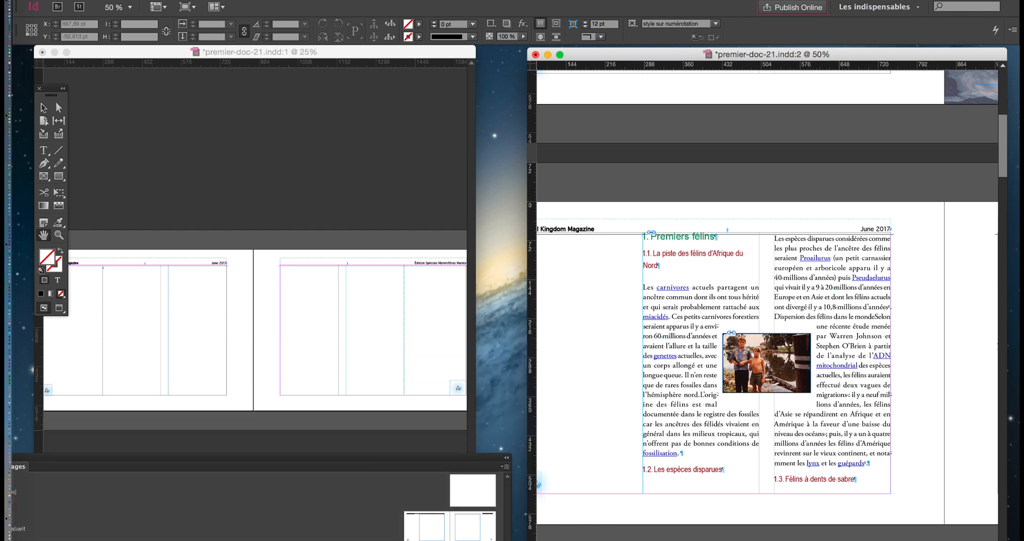
{"action": "scroll", "coordinate": [767, 305], "scroll_direction": "left", "scroll_amount": 3}
{"action": "scroll", "coordinate": [767, 304], "scroll_direction": "right", "scroll_amount": 1}
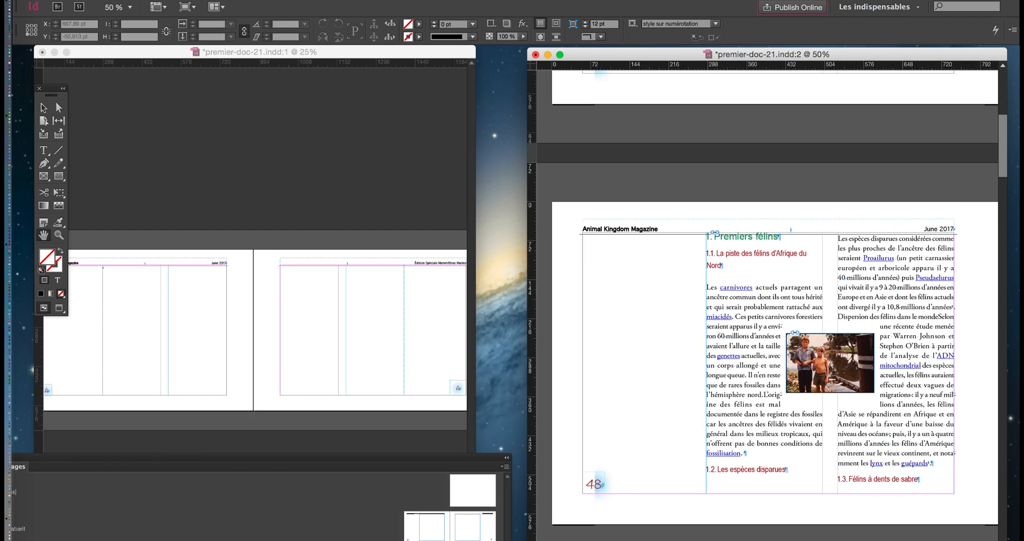
In the first window, select the main two-column text frame below the header on A-Gabarit's left page.
{"action": "left_click", "coordinate": [237, 57]}
{"action": "key", "text": "super+plus"}
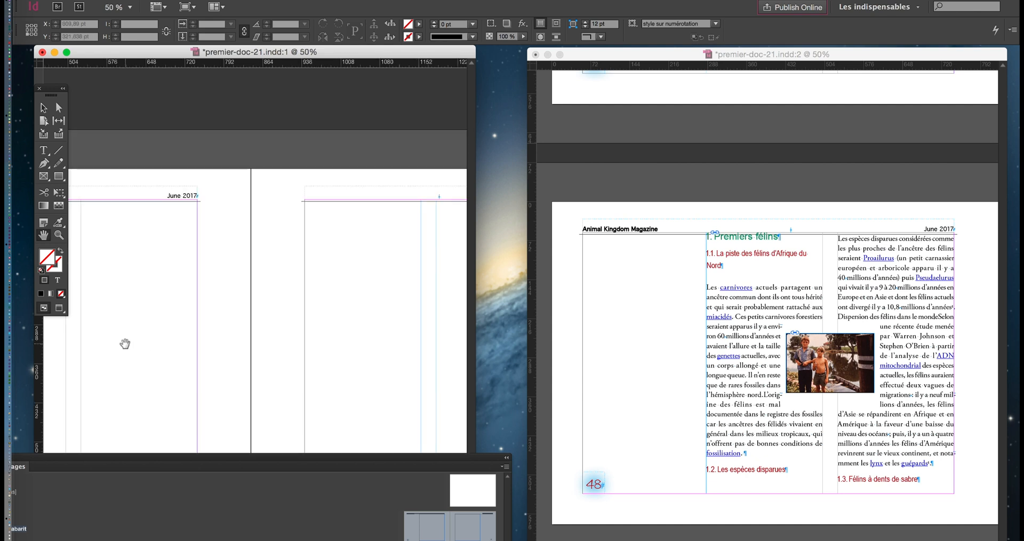
{"action": "left_click_drag", "start_coordinate": [178, 285], "coordinate": [385, 285]}
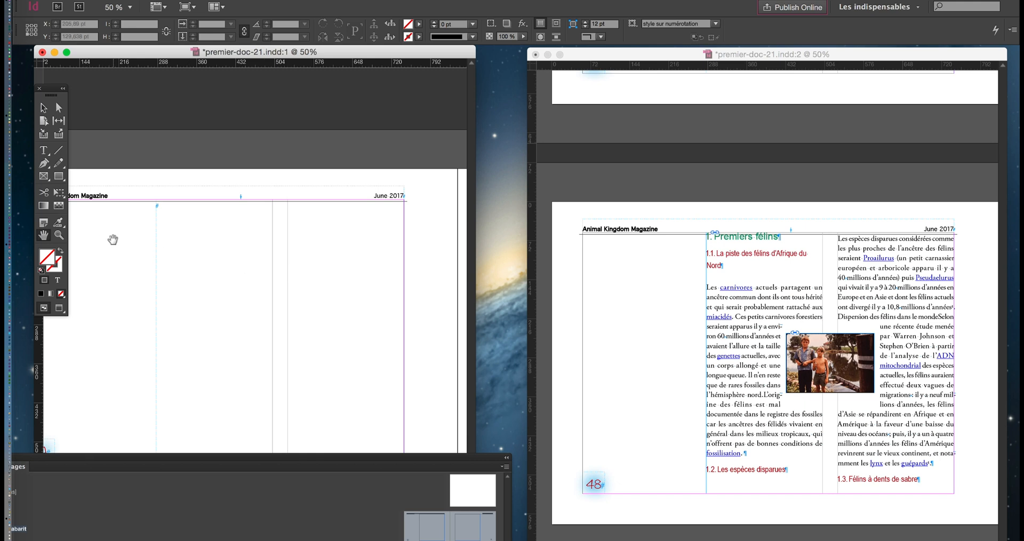
{"action": "scroll", "coordinate": [164, 208], "scroll_direction": "up", "scroll_amount": 1}
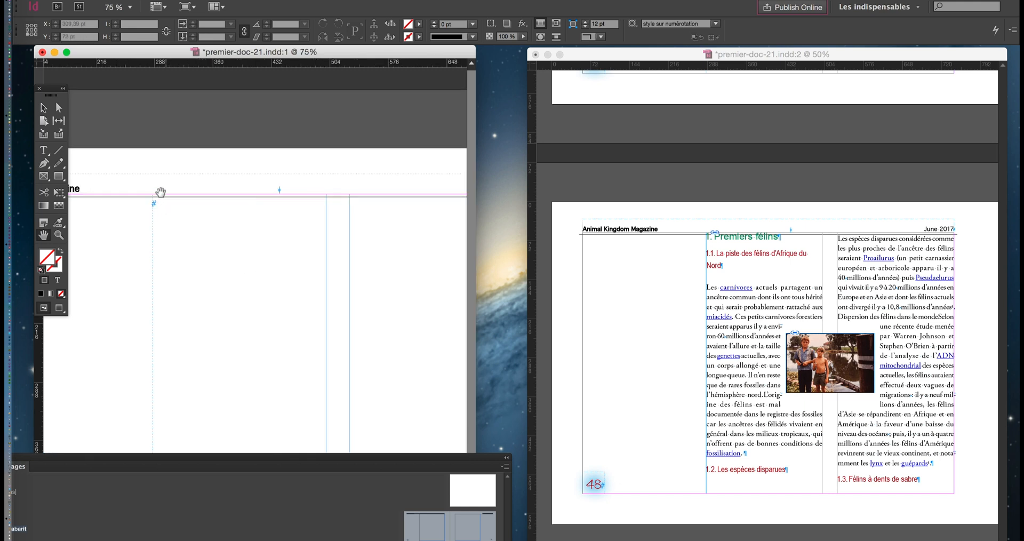
{"action": "left_click", "coordinate": [44, 109]}
{"action": "left_click", "coordinate": [183, 201]}
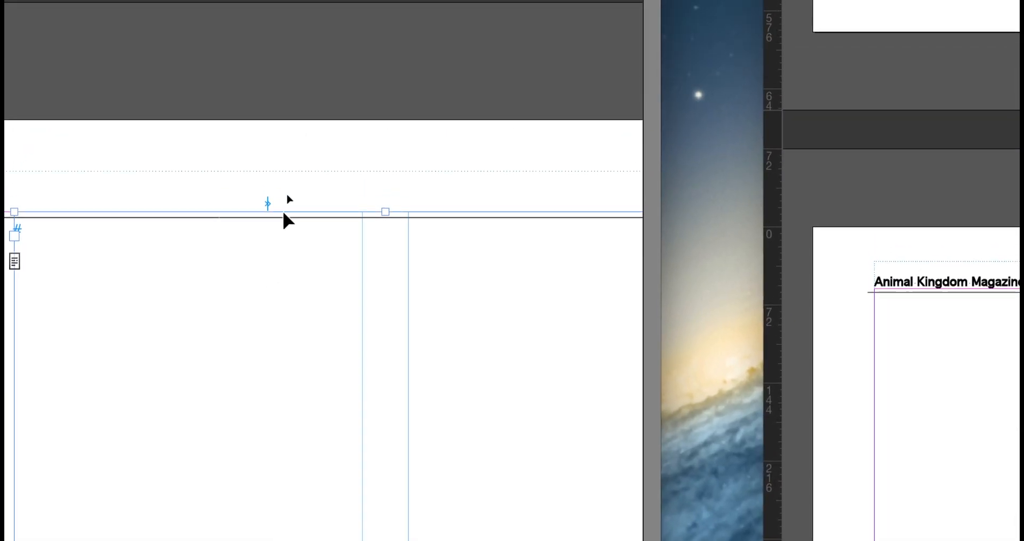
{"action": "left_click", "coordinate": [288, 213]}
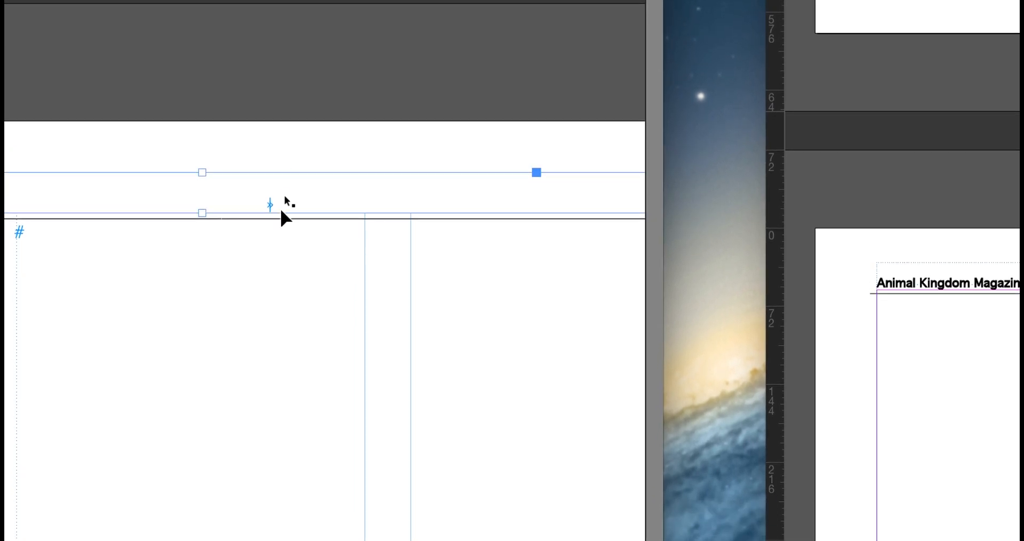
{"action": "left_click", "coordinate": [282, 213]}
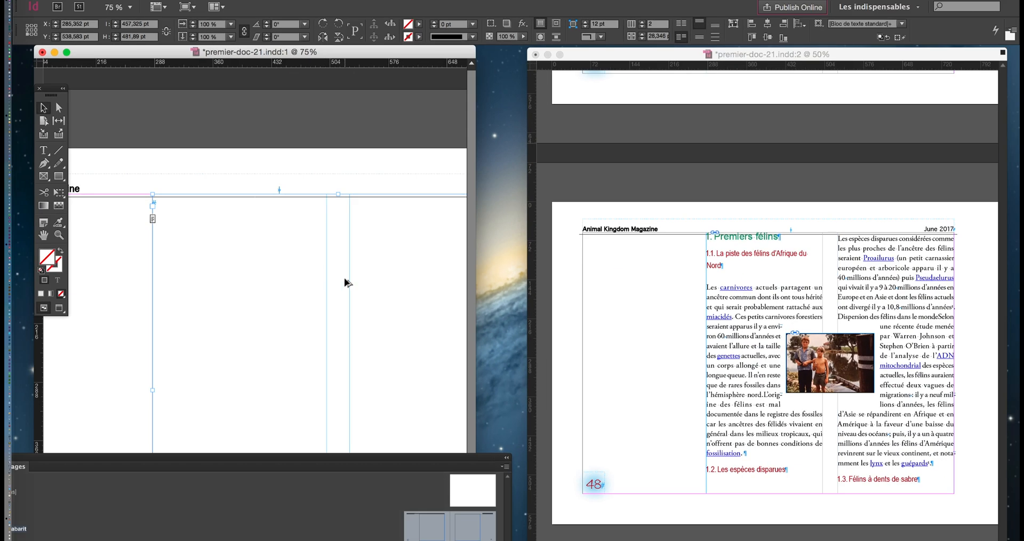
Add the linked text frame on A-Gabarit's right page to the selection and open the text frame options with preview on.
{"action": "key", "text": "super+minus"}
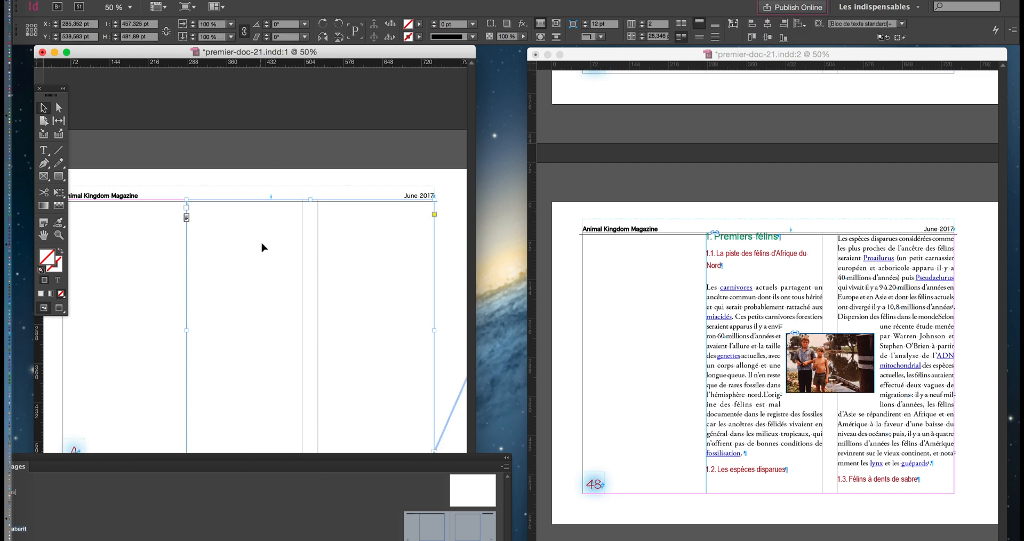
{"action": "key", "text": "super+minus"}
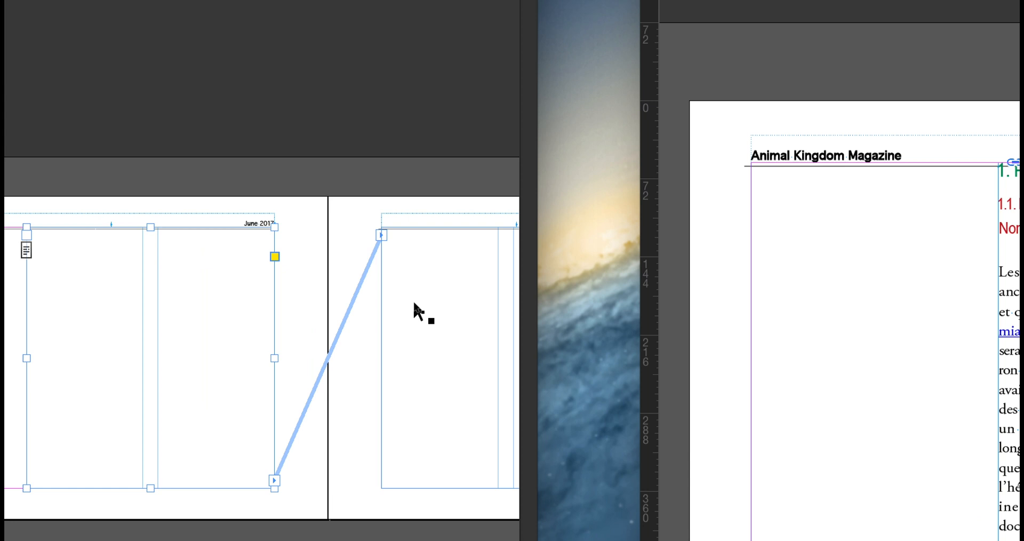
{"action": "left_click", "coordinate": [414, 303], "text": "shift"}
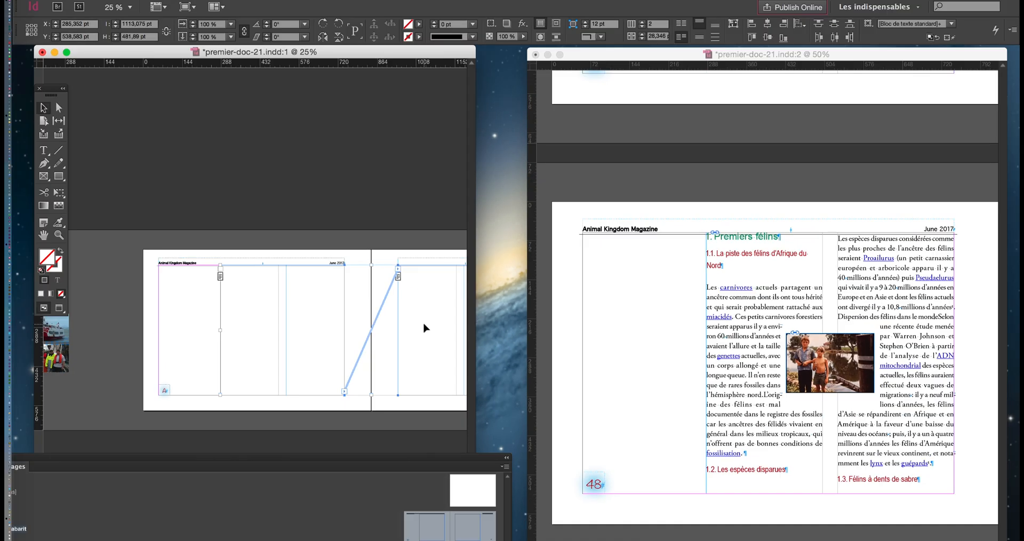
{"action": "left_click", "coordinate": [249, 1]}
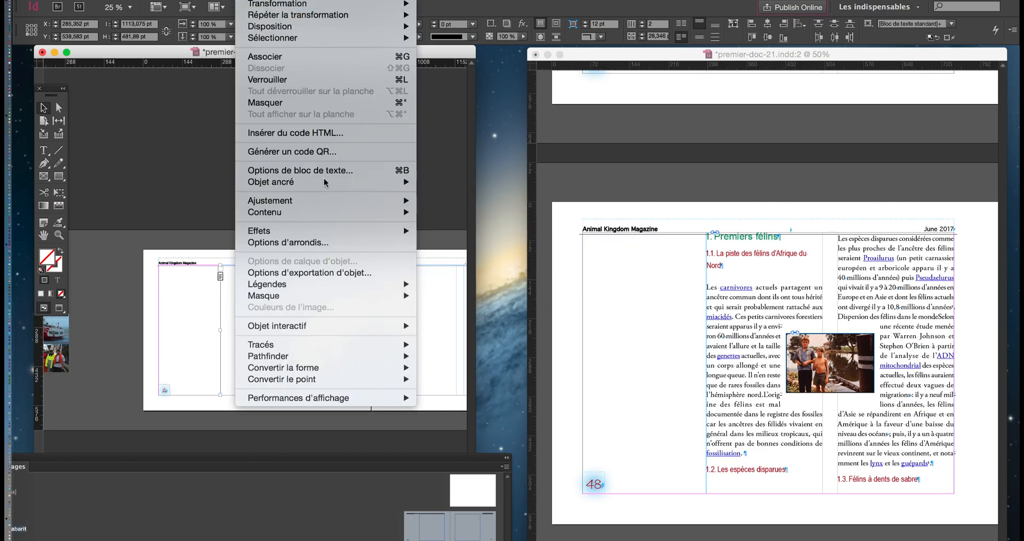
{"action": "left_click", "coordinate": [299, 170]}
{"action": "left_click_drag", "start_coordinate": [485, 185], "coordinate": [455, 85]}
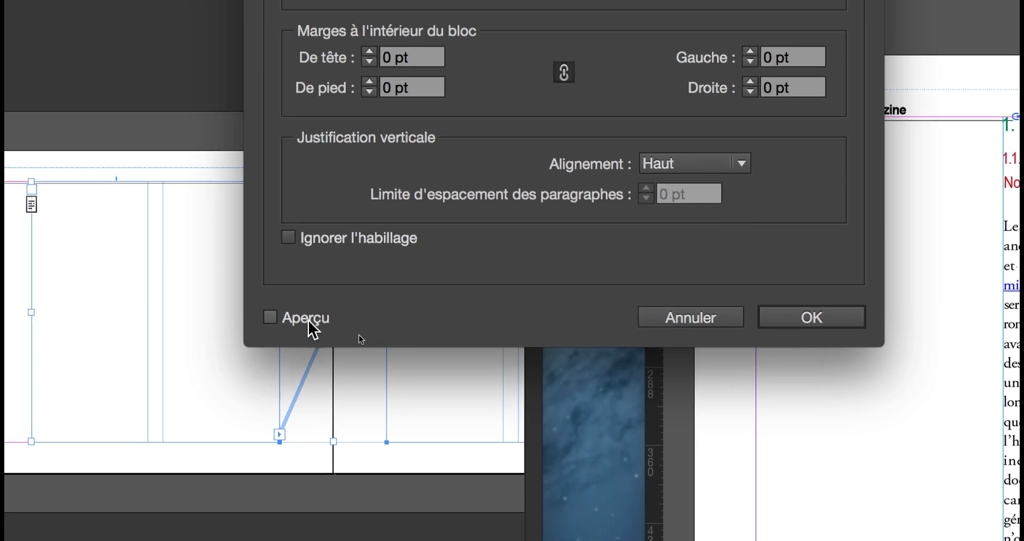
{"action": "left_click", "coordinate": [309, 320]}
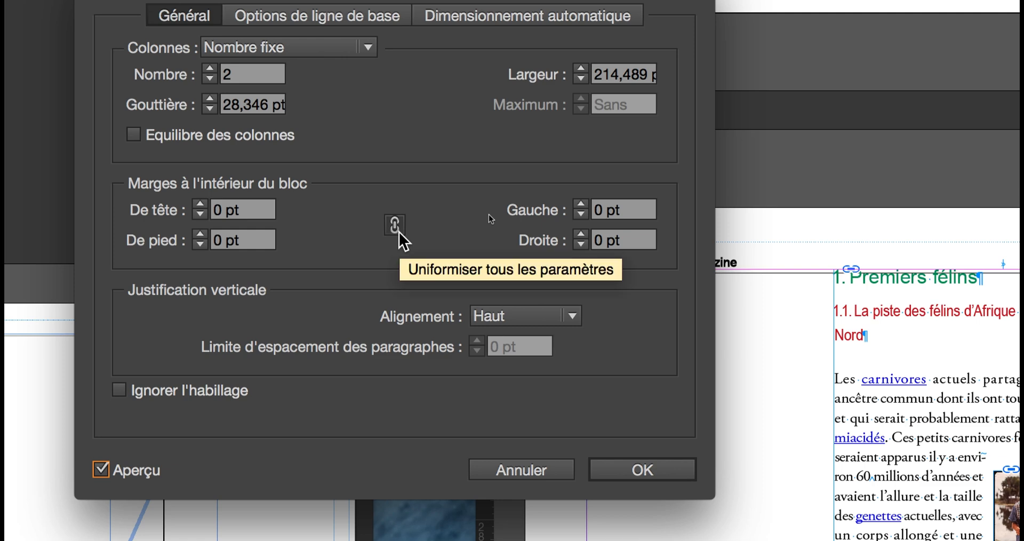
Unlink the inset values of the selected text frames and set the top inset (De tête) to 20 pt.
{"action": "left_click", "coordinate": [399, 231]}
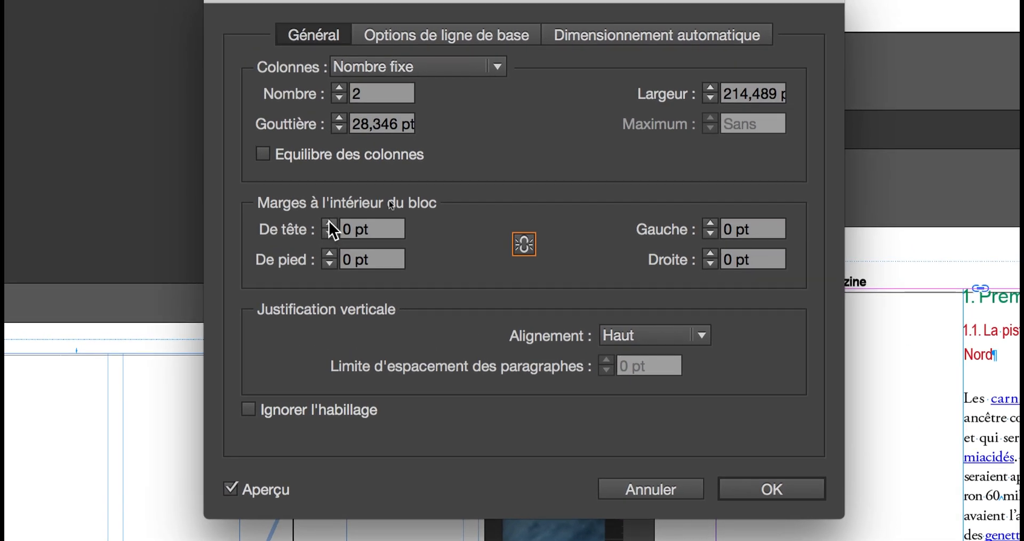
{"action": "left_click", "coordinate": [329, 222]}
{"action": "left_click", "coordinate": [329, 223]}
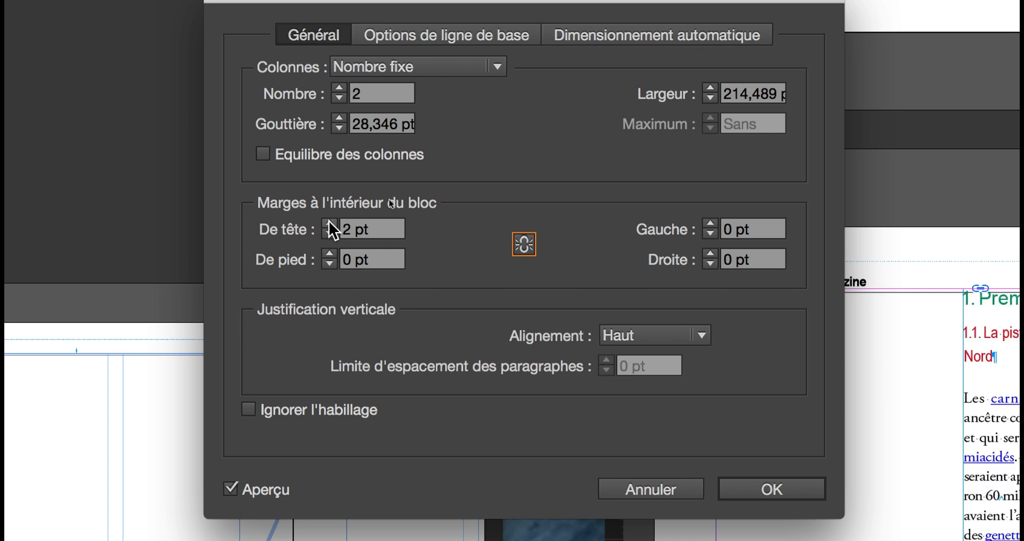
{"action": "left_click", "coordinate": [329, 223]}
{"action": "left_click", "coordinate": [329, 224]}
{"action": "left_click", "coordinate": [329, 224]}
{"action": "left_click", "coordinate": [330, 223]}
{"action": "left_click", "coordinate": [329, 223]}
{"action": "left_click", "coordinate": [329, 224]}
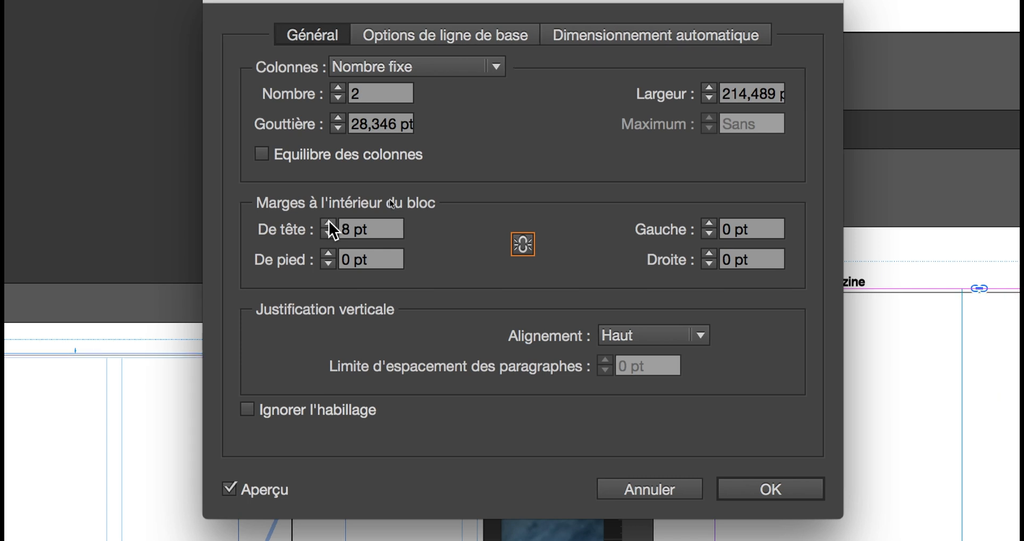
{"action": "left_click", "coordinate": [329, 224]}
{"action": "left_click", "coordinate": [328, 224]}
{"action": "left_click", "coordinate": [329, 224]}
{"action": "left_click", "coordinate": [329, 224]}
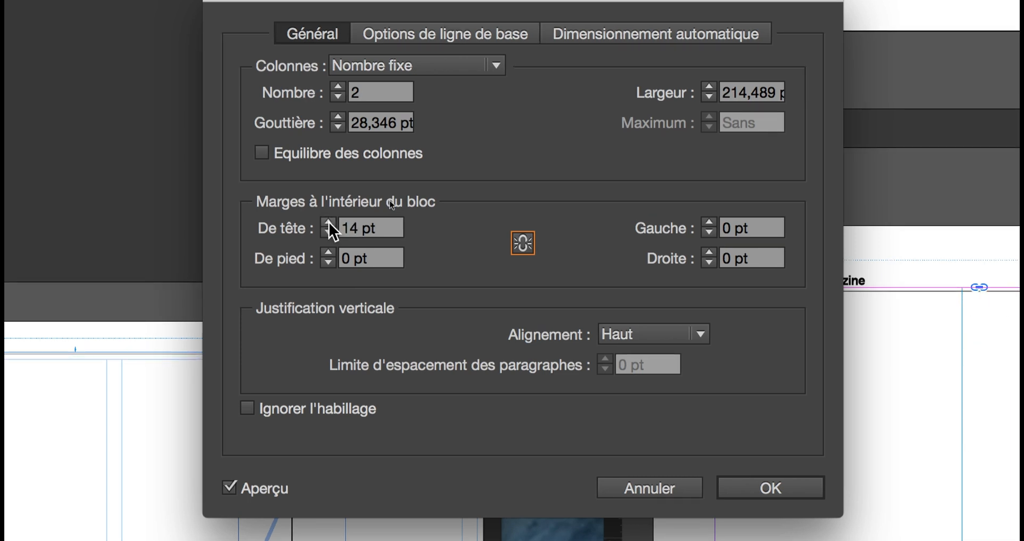
{"action": "left_click", "coordinate": [329, 224]}
{"action": "left_click", "coordinate": [329, 224]}
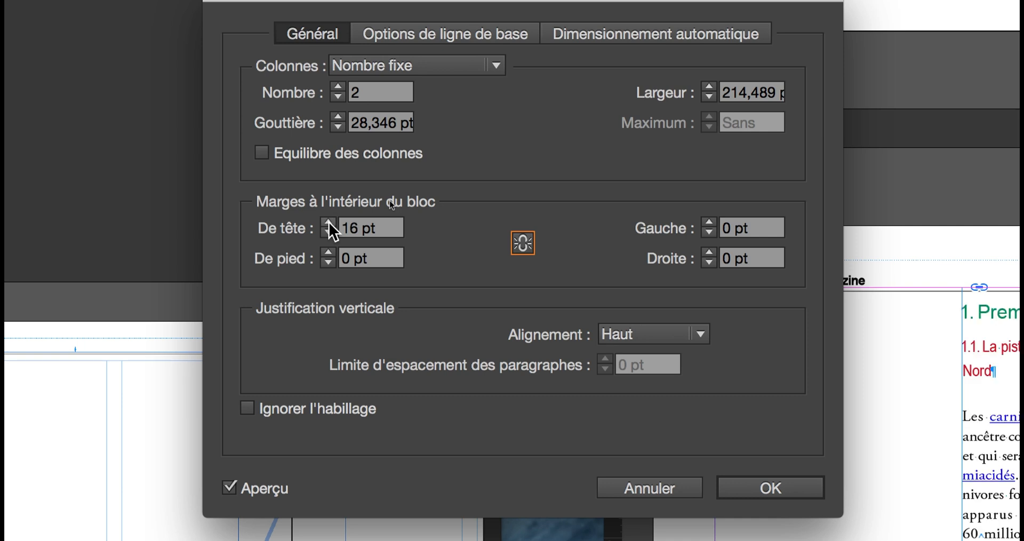
{"action": "left_click", "coordinate": [329, 223]}
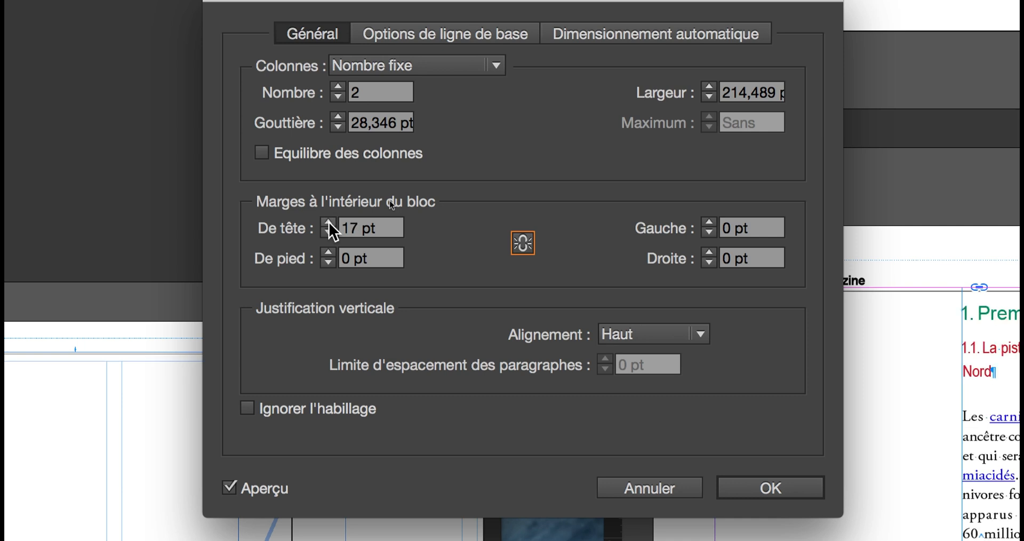
{"action": "left_click", "coordinate": [328, 223], "text": "shift"}
{"action": "left_click", "coordinate": [329, 223], "text": "shift"}
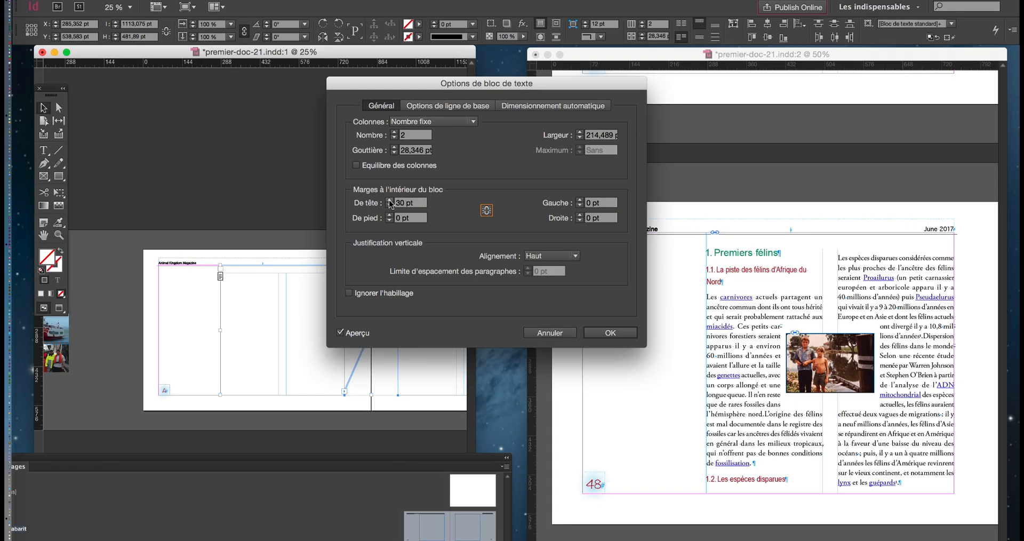
{"action": "left_click", "coordinate": [389, 207], "text": "shift"}
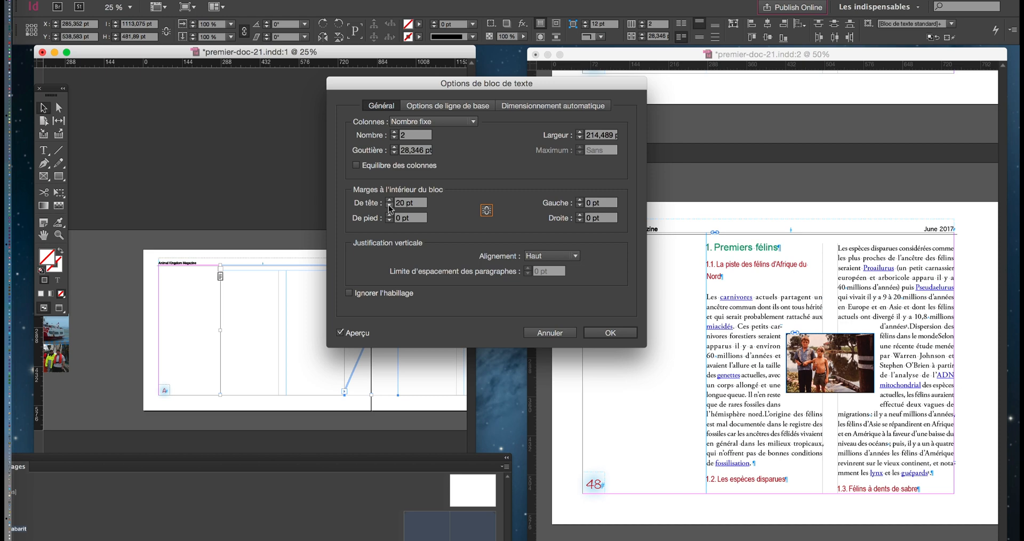
Apply a 30 pt top inset to the selected text frames and show page 48 in preview mode in the second window.
{"action": "left_click", "coordinate": [391, 202], "text": "shift"}
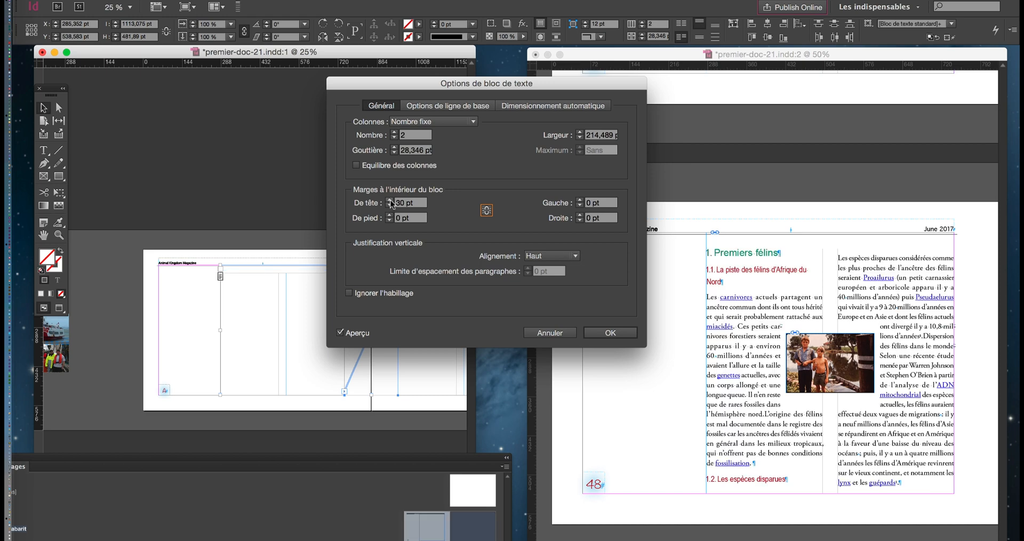
{"action": "left_click", "coordinate": [610, 333]}
{"action": "left_click", "coordinate": [646, 52]}
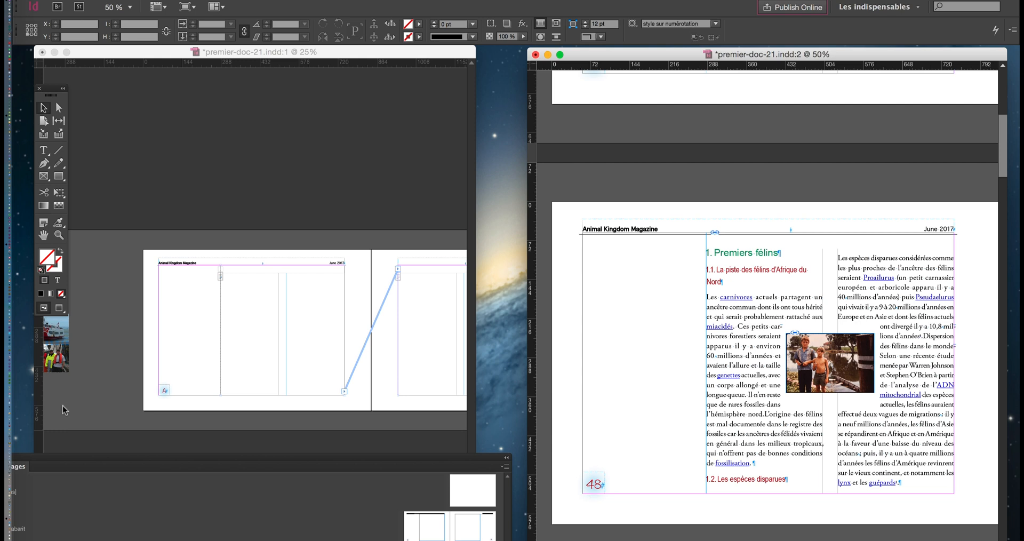
{"action": "left_click", "coordinate": [58, 308]}
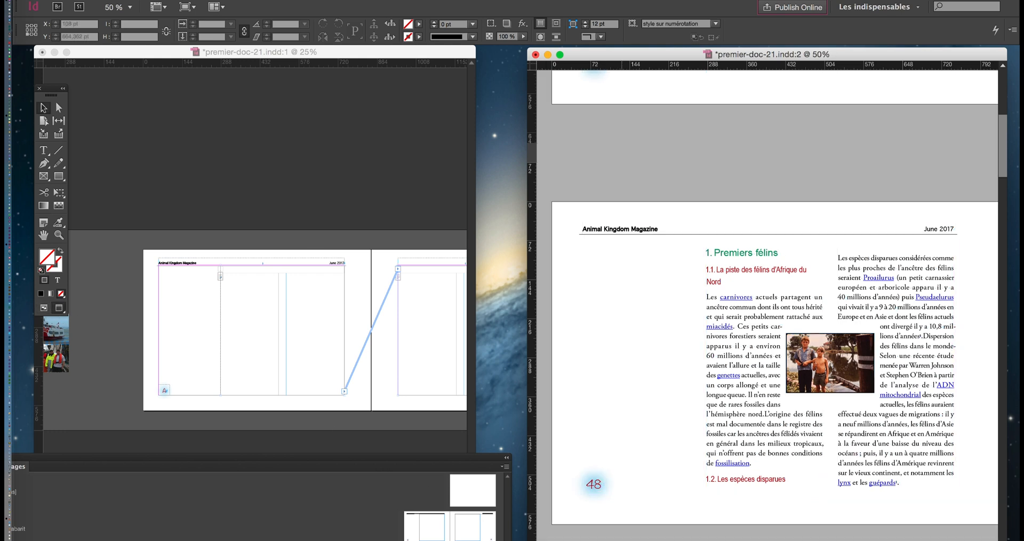
Reopen the text frame options for both selected A-Gabarit frames and apply a top inset (De tête) of 60 pt.
{"action": "left_click", "coordinate": [205, 61]}
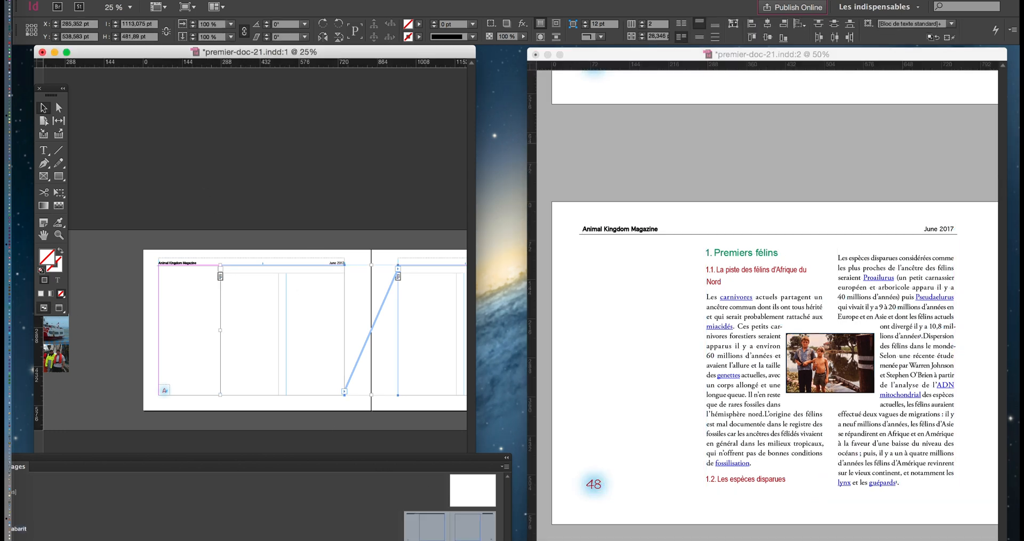
{"action": "right_click", "coordinate": [236, 298]}
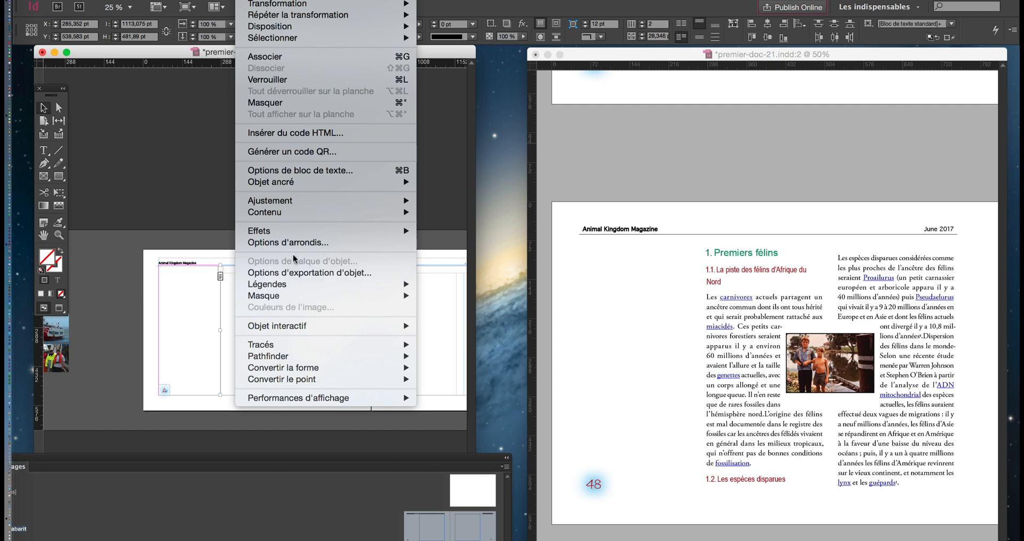
{"action": "left_click", "coordinate": [288, 171]}
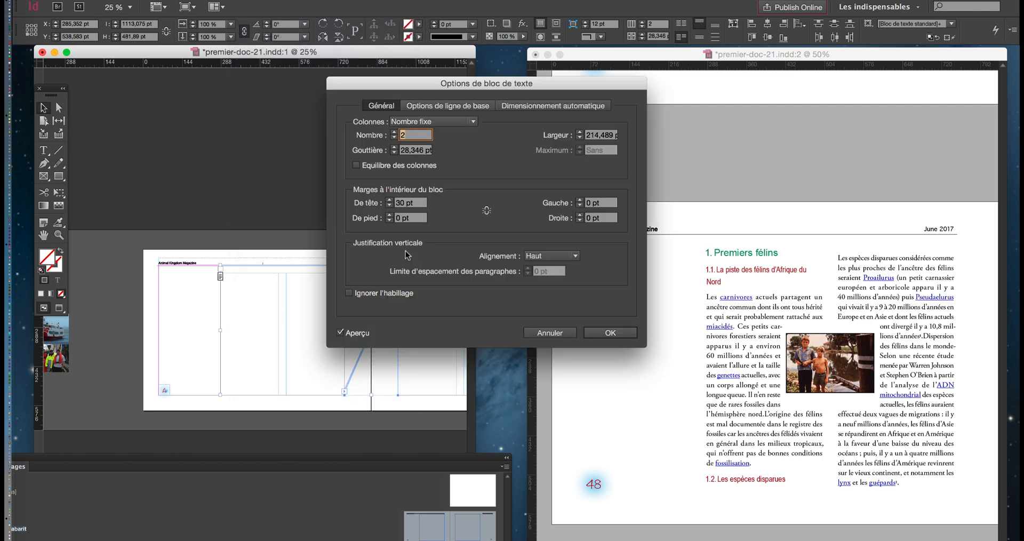
{"action": "left_click", "coordinate": [390, 199], "text": "shift"}
{"action": "left_click", "coordinate": [389, 200], "text": "shift"}
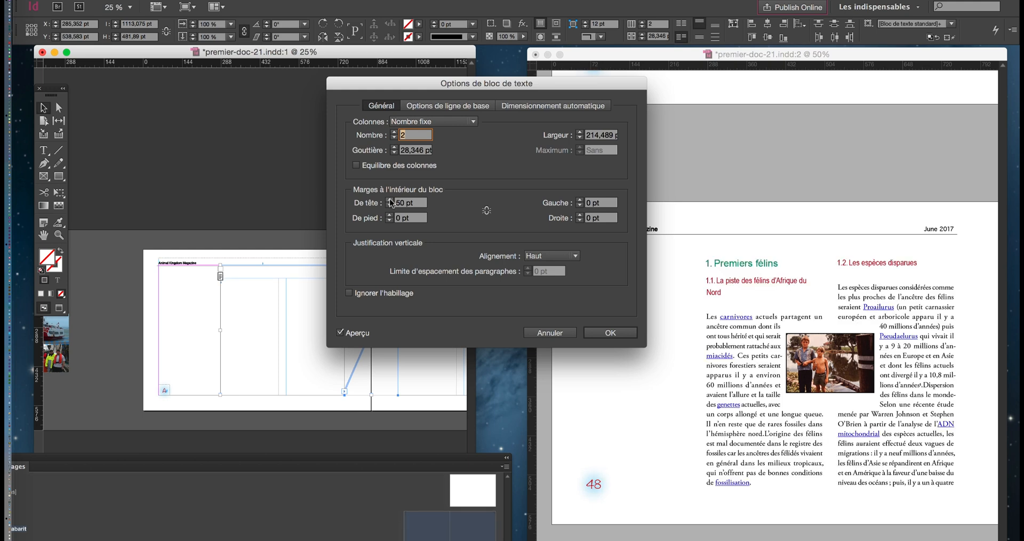
{"action": "left_click", "coordinate": [390, 201], "text": "shift"}
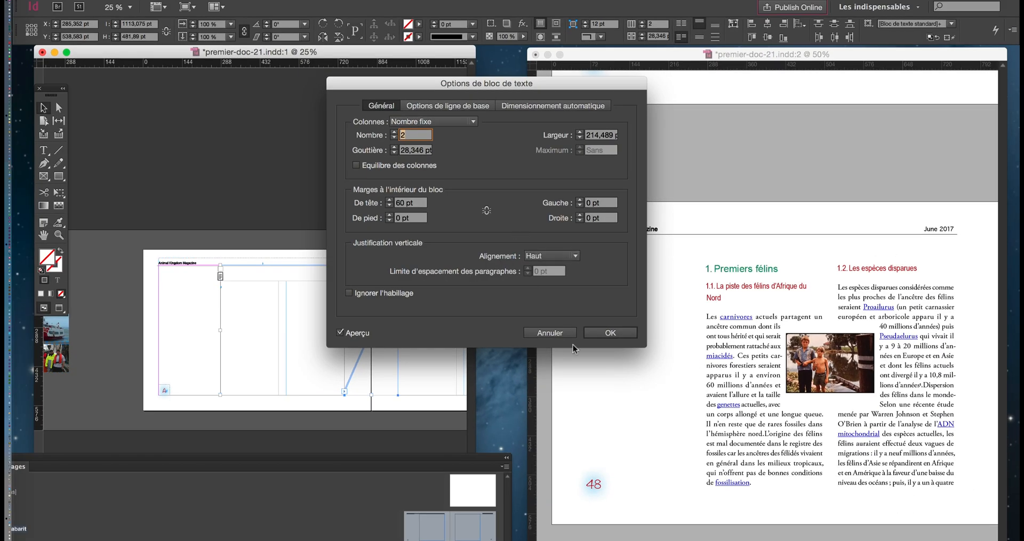
{"action": "left_click", "coordinate": [609, 334]}
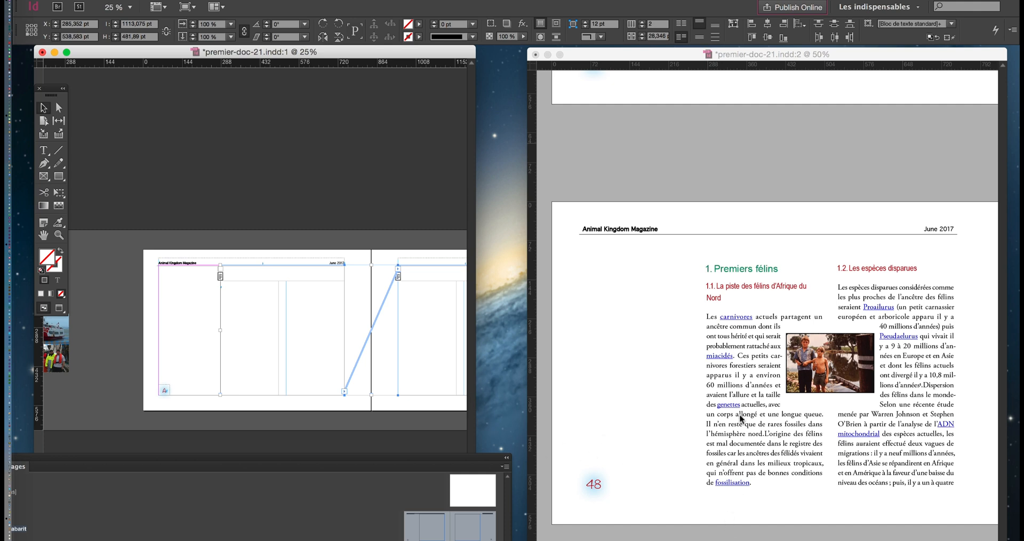
{"action": "left_click", "coordinate": [809, 394]}
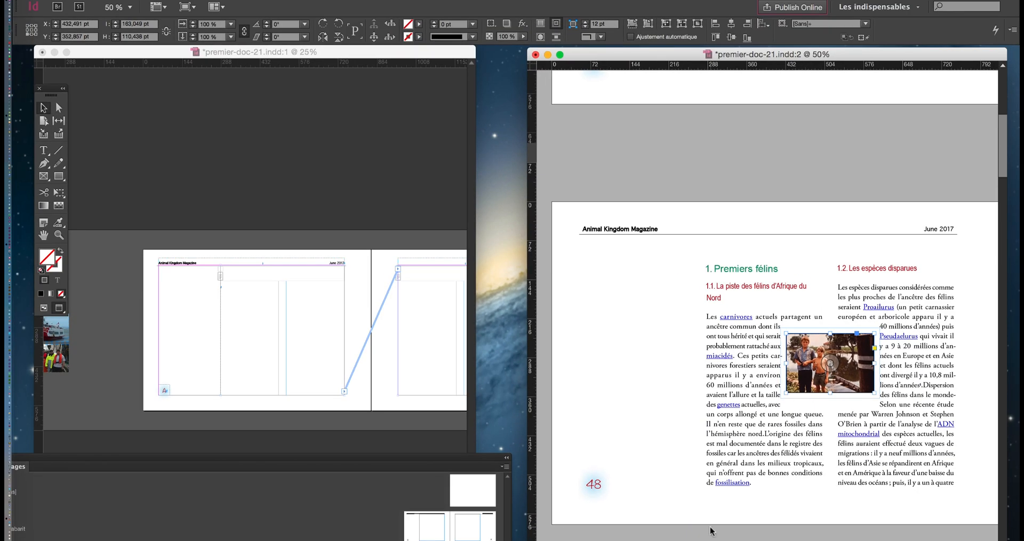
{"action": "left_click", "coordinate": [710, 532]}
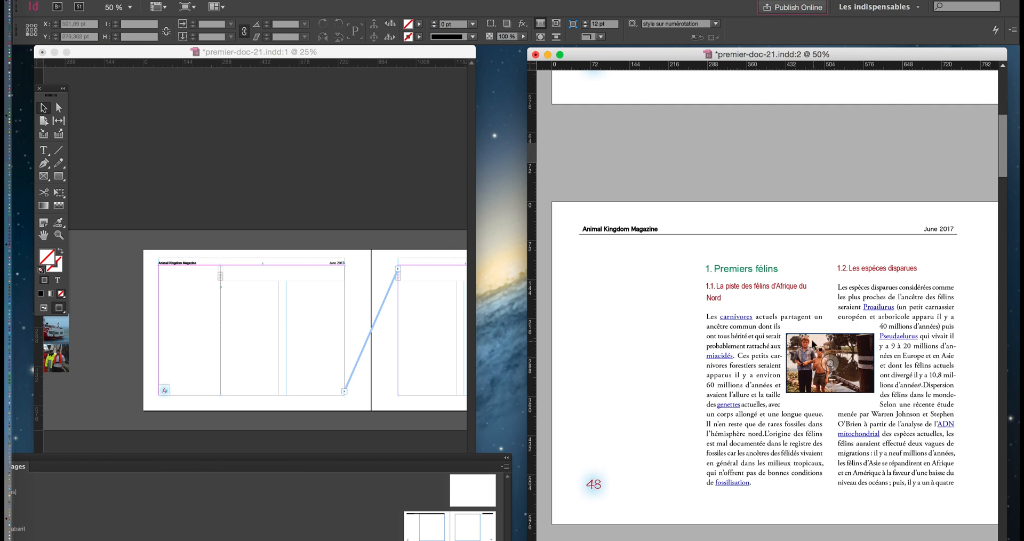
{"action": "left_click", "coordinate": [813, 341]}
Reset the top inset of both main text frames on A-Gabarit to 0 pt and relink the inset values.
{"action": "left_click", "coordinate": [332, 140]}
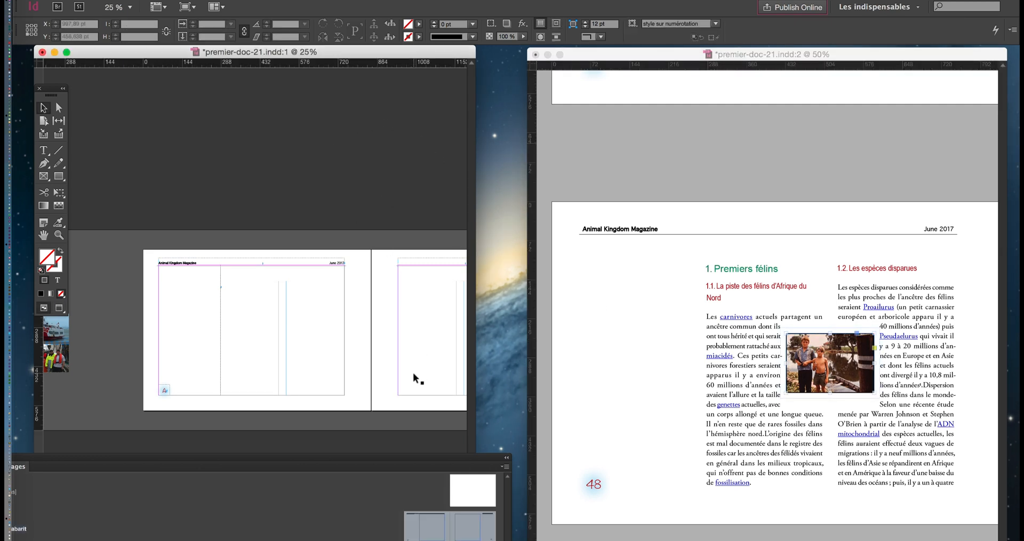
{"action": "left_click", "coordinate": [276, 327]}
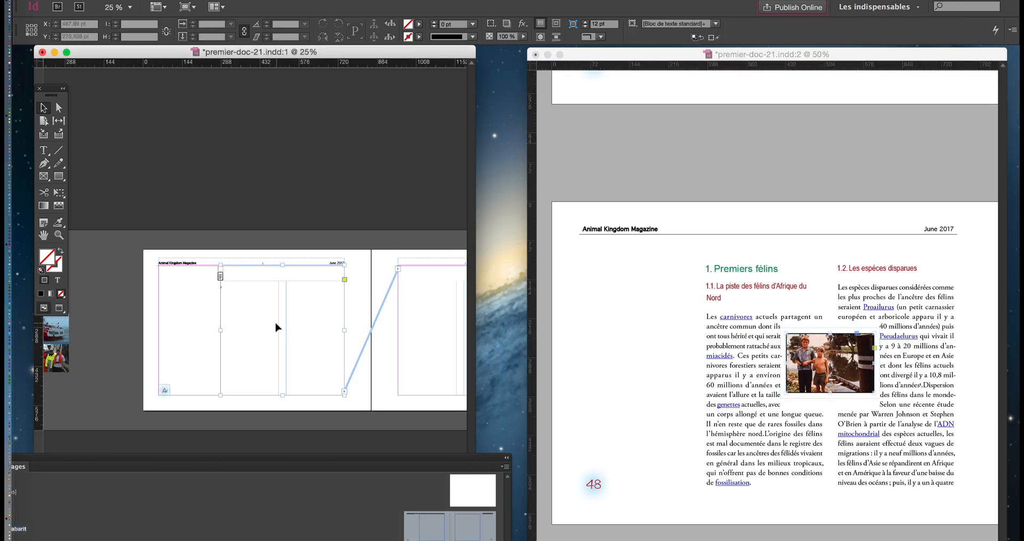
{"action": "left_click", "coordinate": [421, 344], "text": "shift"}
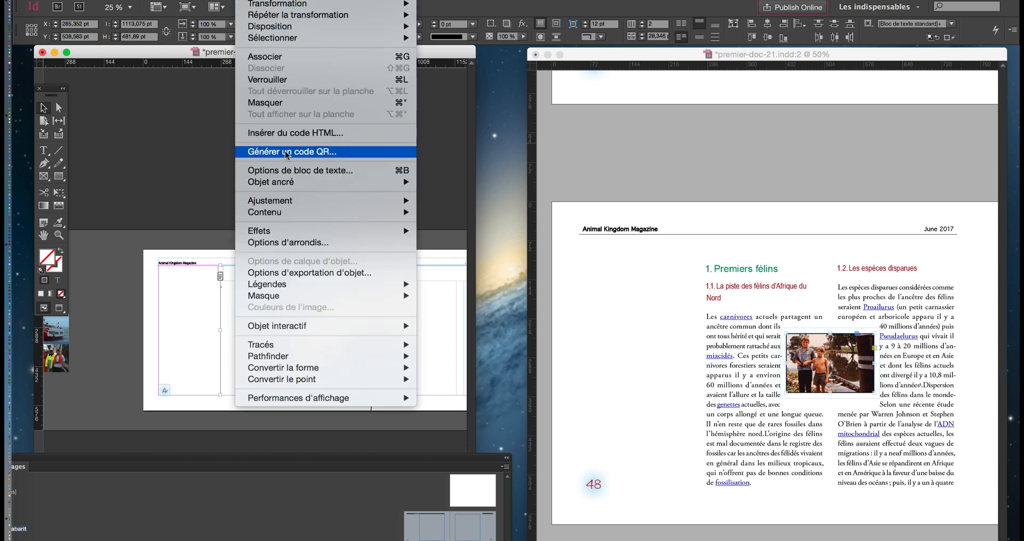
{"action": "left_click", "coordinate": [300, 170]}
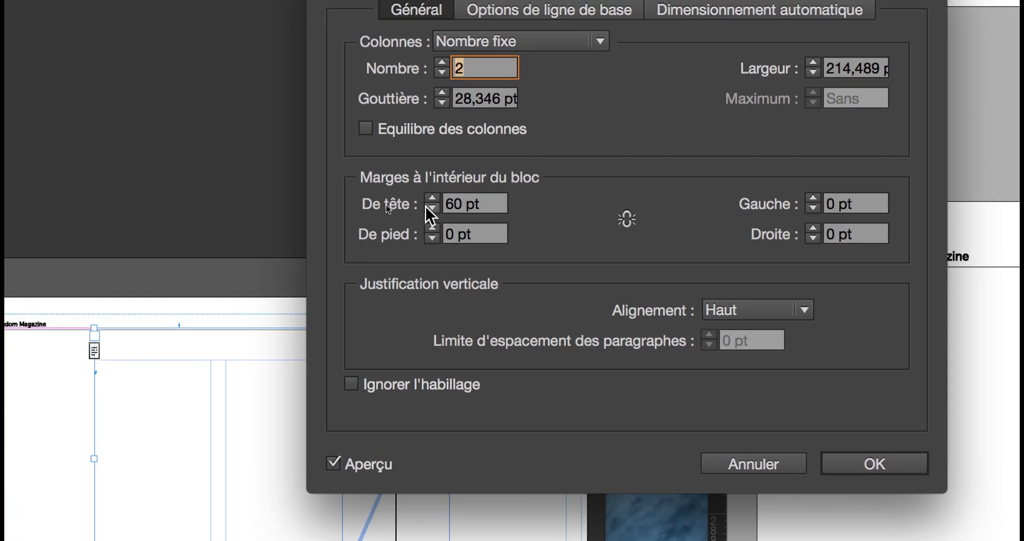
{"action": "left_click", "coordinate": [427, 208]}
{"action": "left_click", "coordinate": [427, 208]}
{"action": "left_click", "coordinate": [427, 208]}
{"action": "left_click", "coordinate": [427, 207]}
{"action": "left_click", "coordinate": [427, 208]}
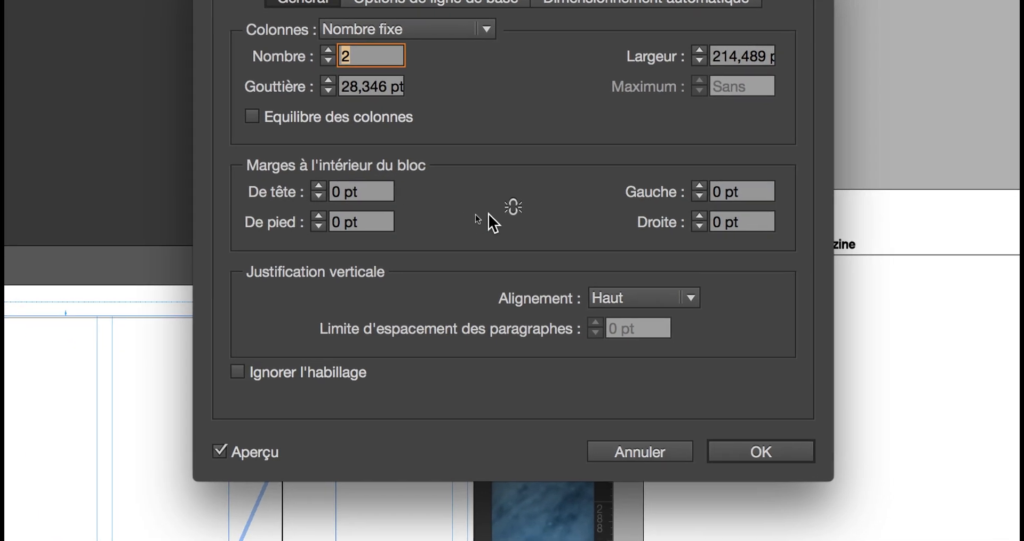
{"action": "left_click", "coordinate": [514, 207]}
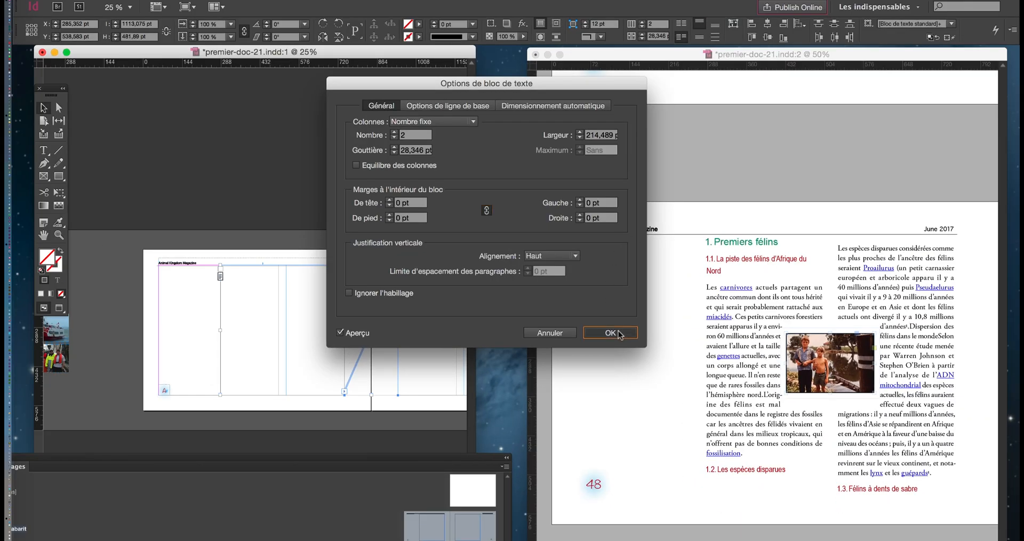
{"action": "left_click", "coordinate": [611, 332]}
In the second window, select page 48's text frame and enlarge the area around its first headings to 100%.
{"action": "left_click", "coordinate": [719, 194]}
{"action": "left_click", "coordinate": [745, 262]}
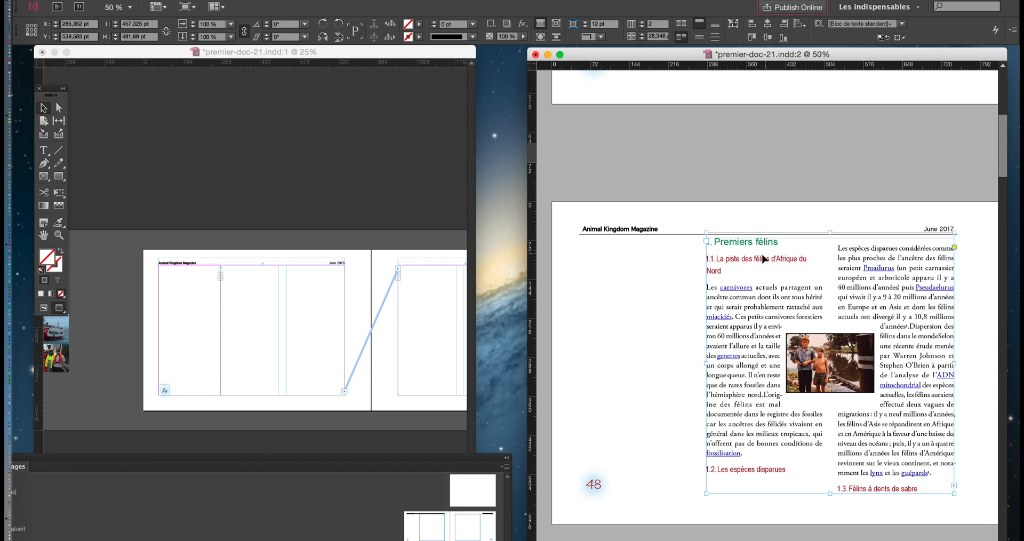
{"action": "scroll", "coordinate": [780, 249], "scroll_direction": "up", "scroll_amount": 1}
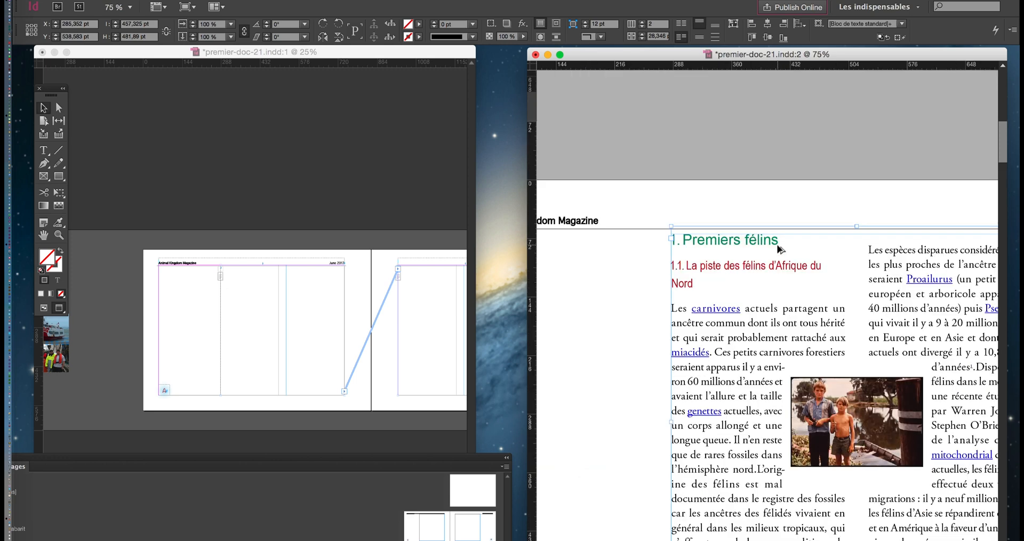
{"action": "scroll", "coordinate": [780, 248], "scroll_direction": "up", "scroll_amount": 1}
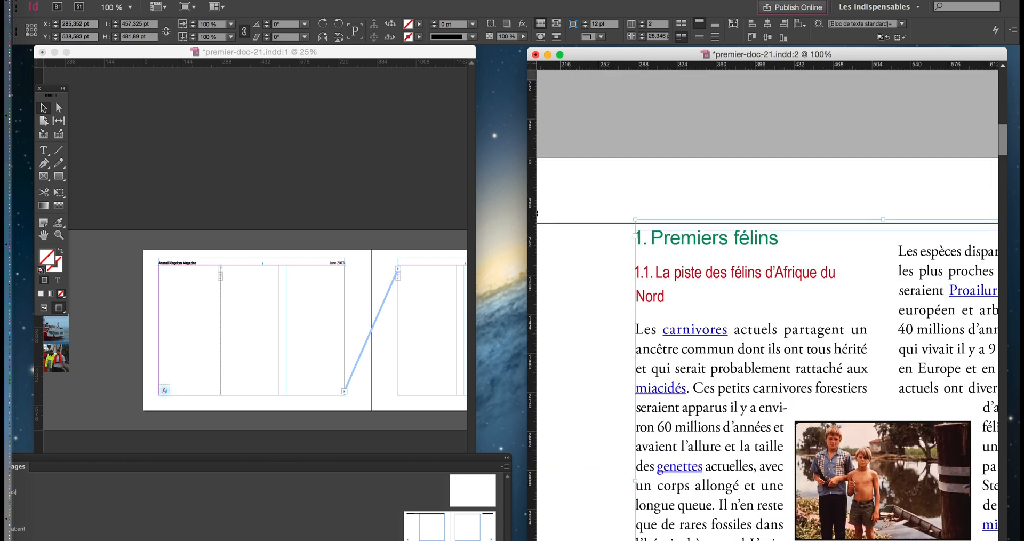
Select the main text frames on both A-Gabarit pages in the first window and open their text frame options.
{"action": "left_click", "coordinate": [366, 222]}
{"action": "left_click", "coordinate": [326, 289]}
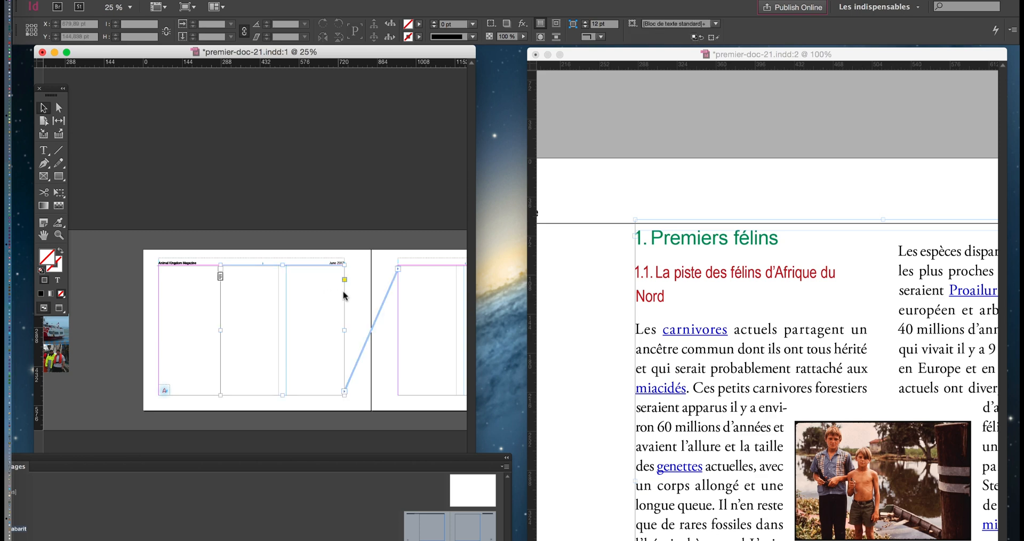
{"action": "left_click", "coordinate": [419, 309], "text": "shift"}
{"action": "left_click", "coordinate": [250, 1]}
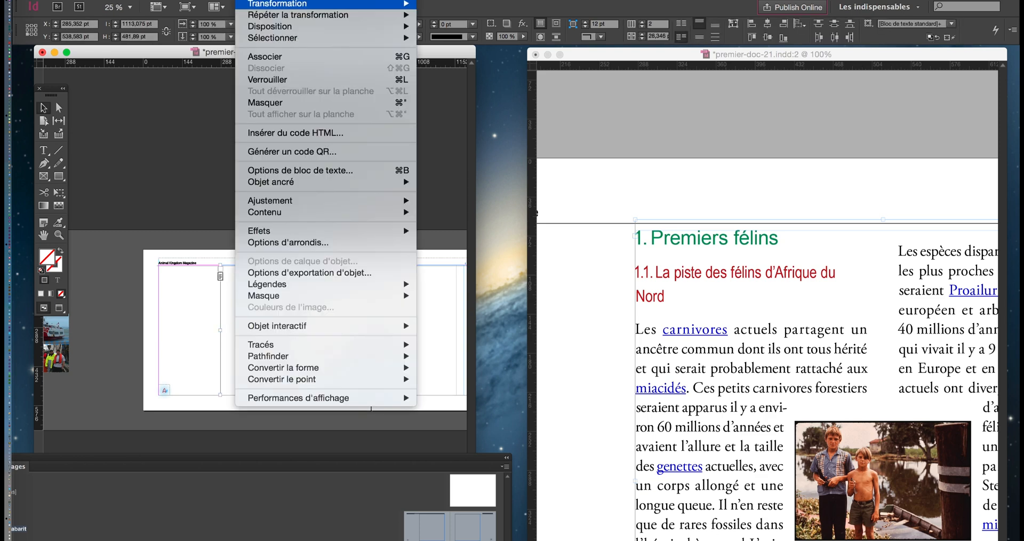
{"action": "left_click", "coordinate": [303, 170]}
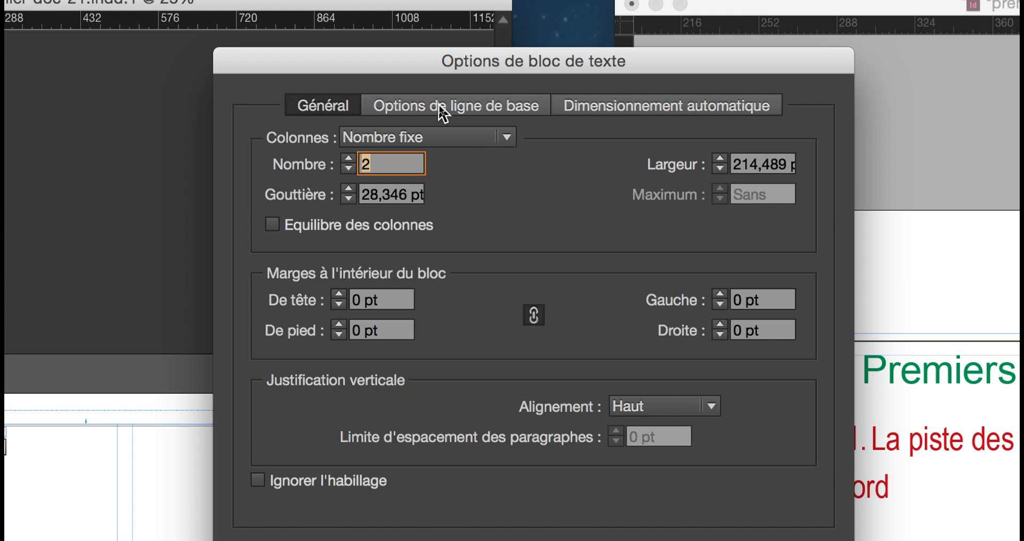
Set the minimum first-baseline offset (Min.) of the selected frames to 50 pt, keeping the Ascendante offset type.
{"action": "left_click", "coordinate": [441, 106]}
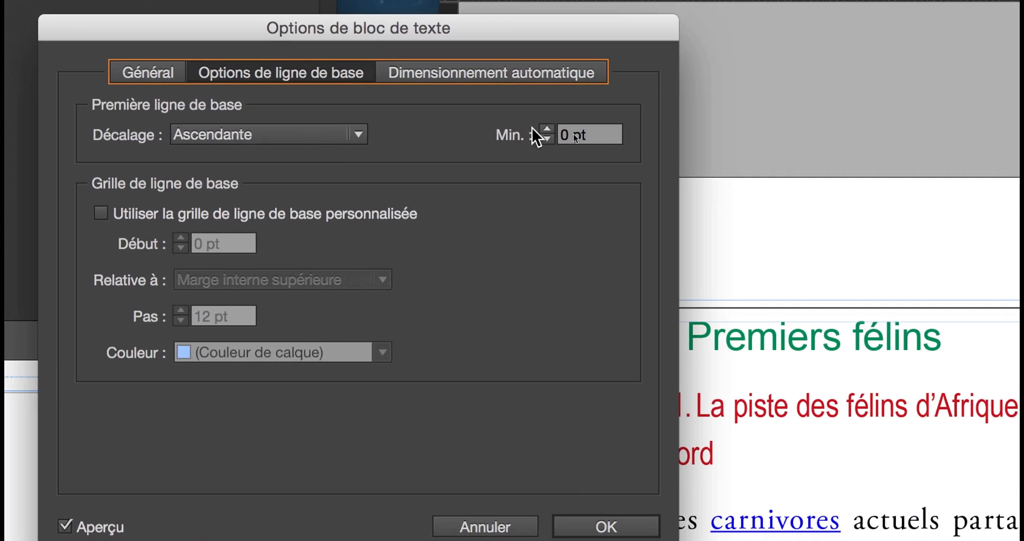
{"action": "left_click", "coordinate": [544, 127], "text": "shift"}
{"action": "left_click", "coordinate": [544, 127], "text": "shift"}
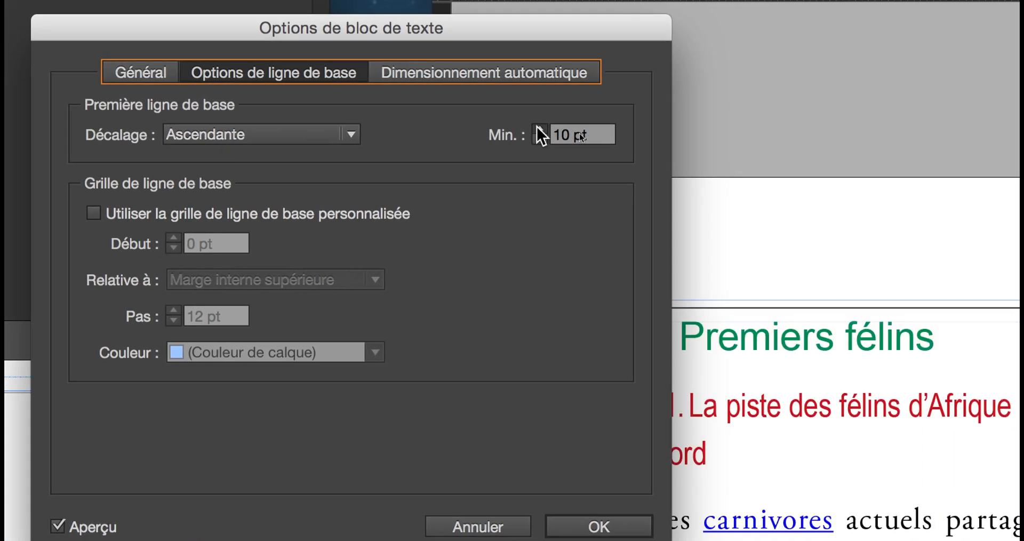
{"action": "left_click", "coordinate": [540, 130], "text": "shift"}
{"action": "left_click", "coordinate": [541, 130], "text": "shift"}
{"action": "left_click", "coordinate": [541, 129], "text": "shift"}
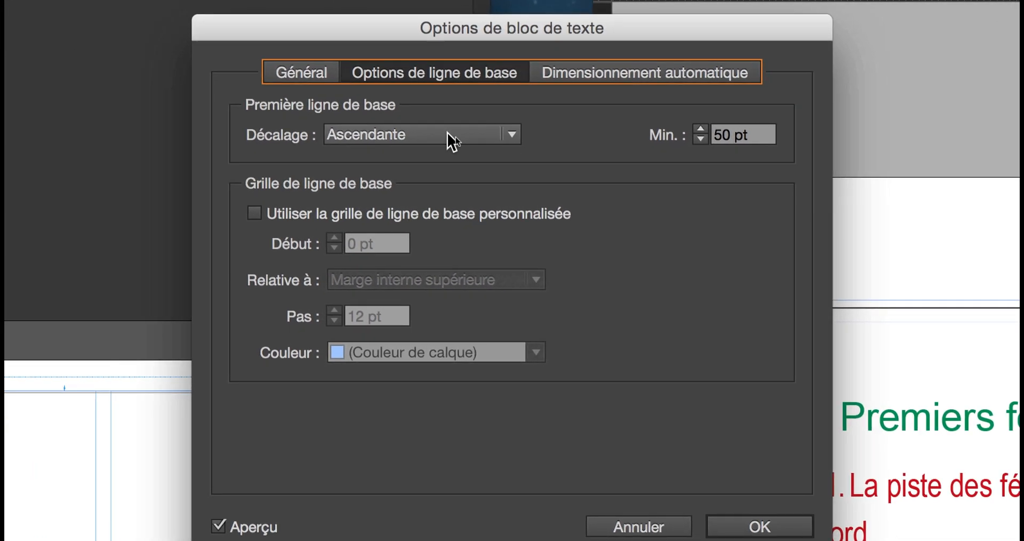
Review the available first-baseline offset types, then cancel the text frame options without applying the baseline changes.
{"action": "left_click", "coordinate": [452, 140]}
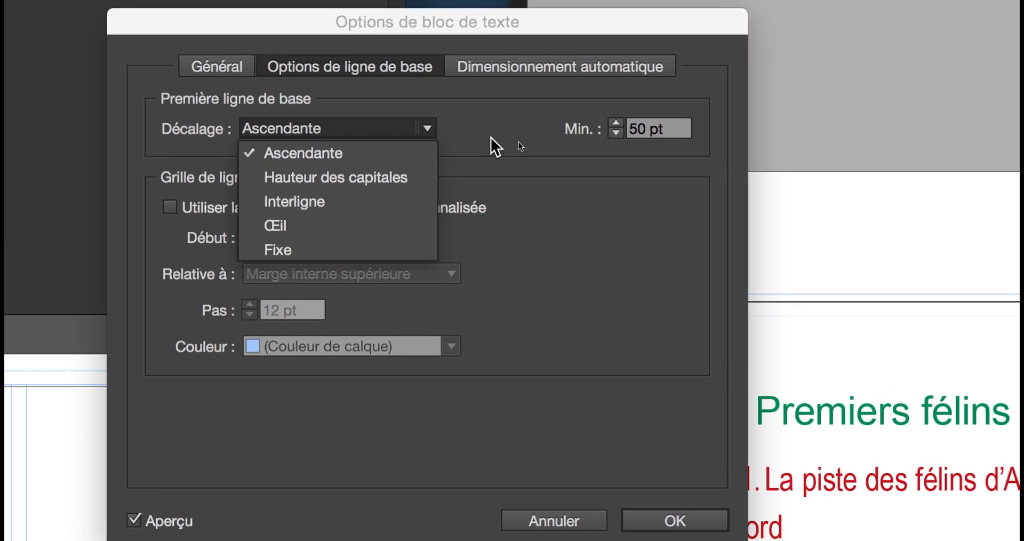
{"action": "left_click", "coordinate": [602, 64]}
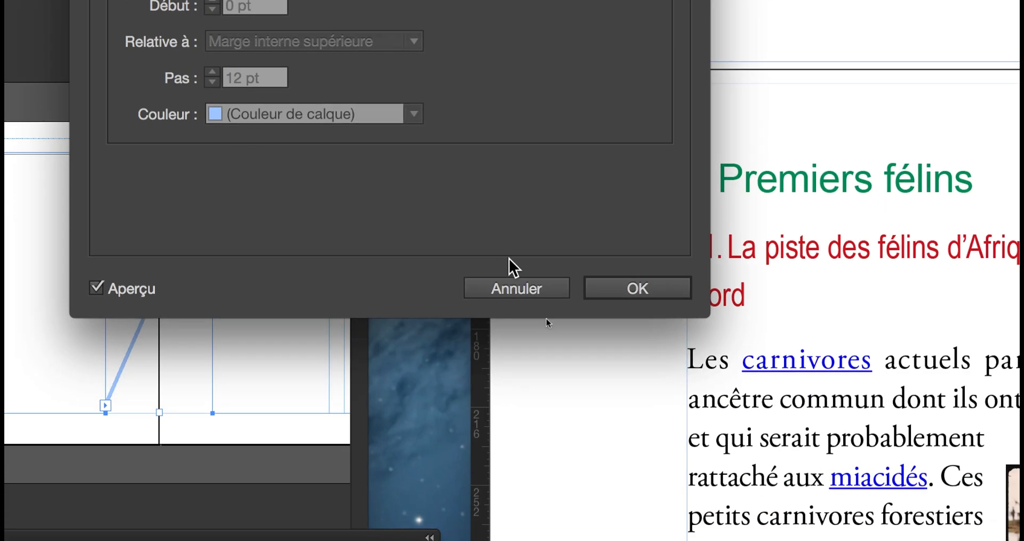
{"action": "left_click", "coordinate": [510, 283]}
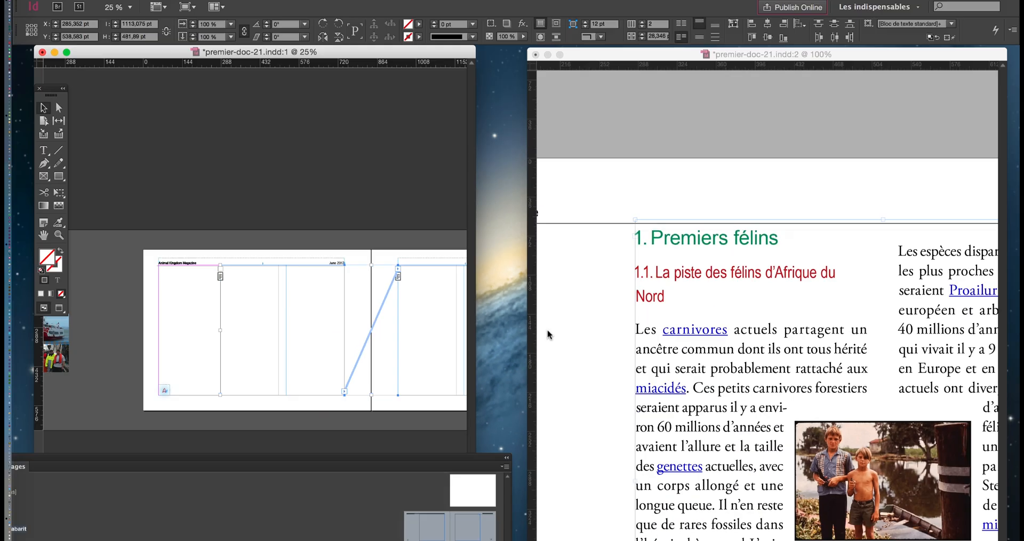
Unlink the inset values of the selected A-Gabarit text frames and set their top inset (De tête) to 60 pt.
{"action": "right_click", "coordinate": [236, 321]}
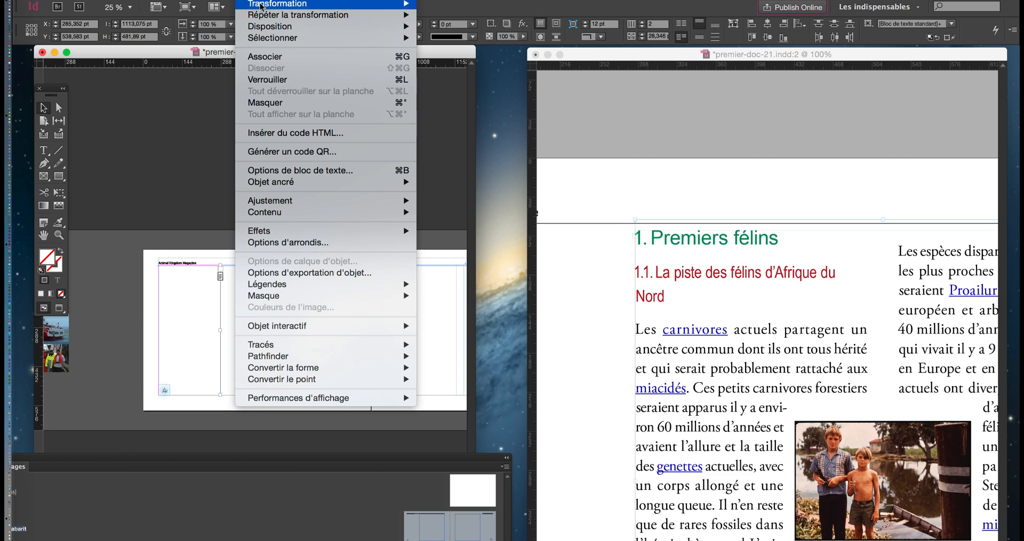
{"action": "left_click", "coordinate": [300, 170]}
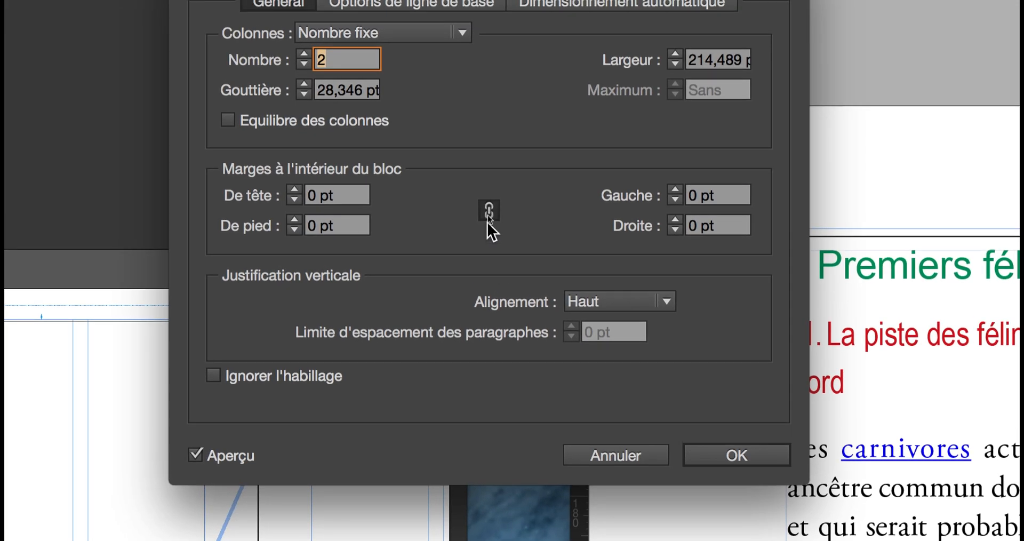
{"action": "left_click", "coordinate": [487, 211]}
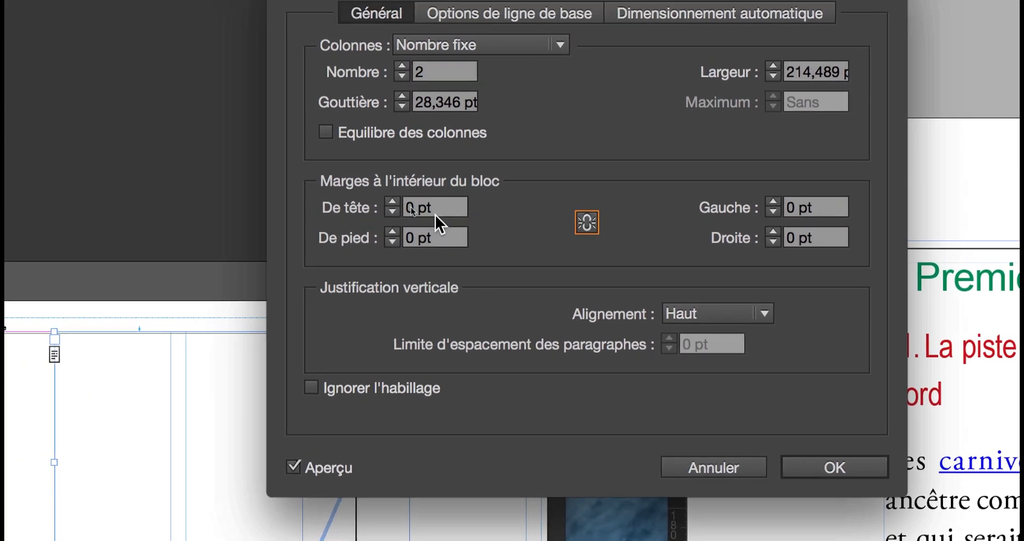
{"action": "left_click", "coordinate": [292, 198]}
{"action": "left_click", "coordinate": [422, 210]}
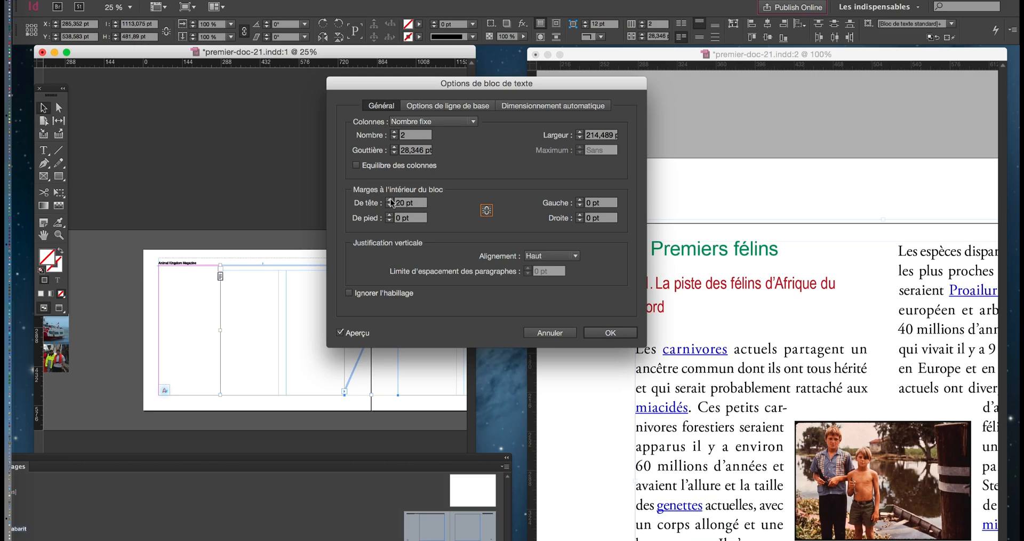
{"action": "left_click", "coordinate": [391, 200]}
{"action": "left_click", "coordinate": [391, 201]}
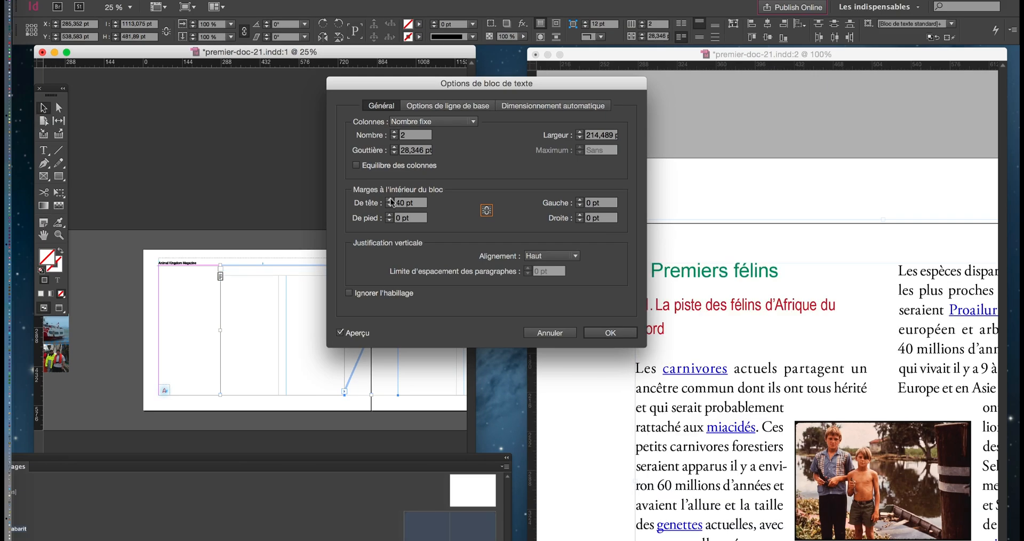
{"action": "left_click", "coordinate": [391, 200]}
{"action": "left_click", "coordinate": [391, 201]}
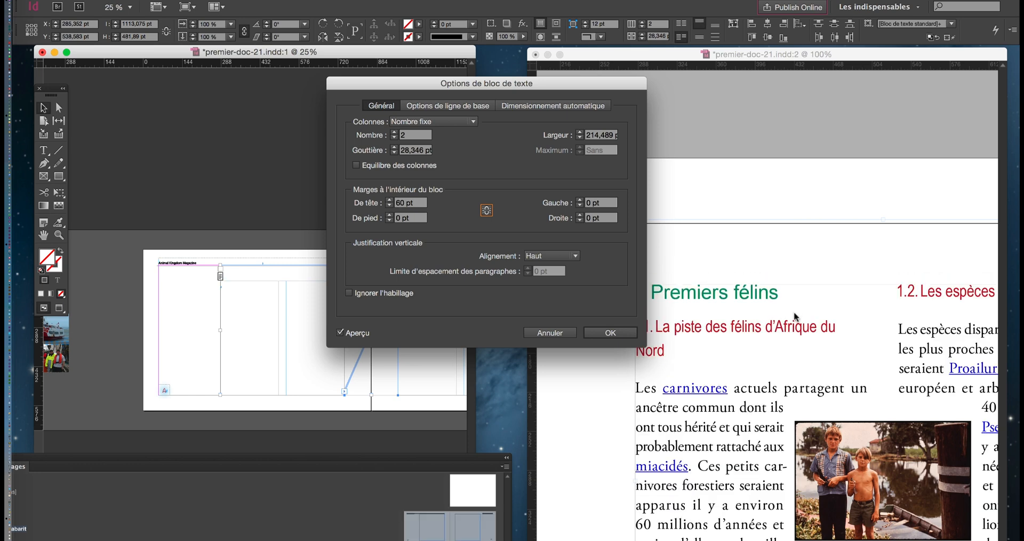
{"action": "left_click", "coordinate": [611, 333]}
Check the new spacing on page 48 in the second window at 50%, and close the first window showing the A-Gabarit master.
{"action": "key", "text": "super+minus"}
{"action": "key", "text": "super+minus"}
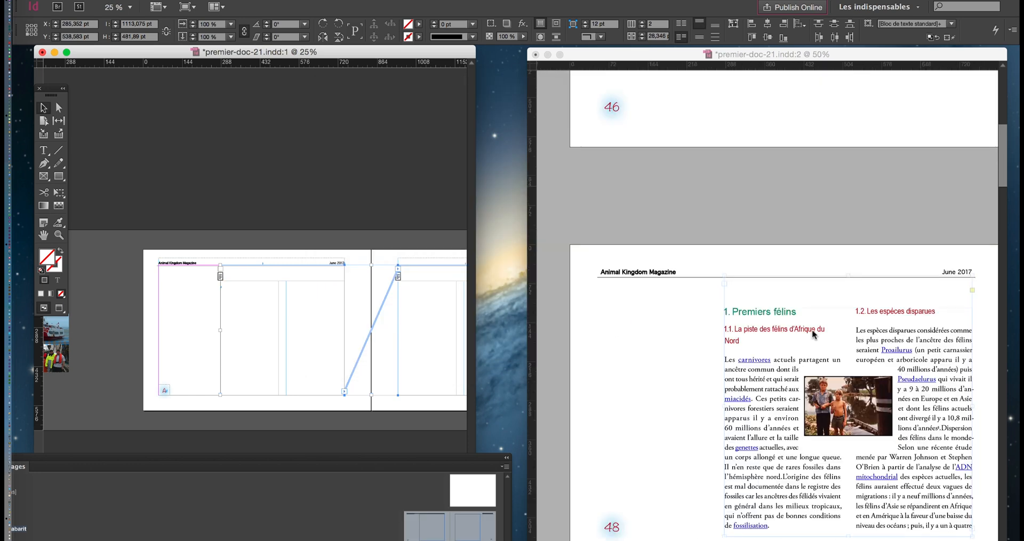
{"action": "left_click", "coordinate": [655, 213]}
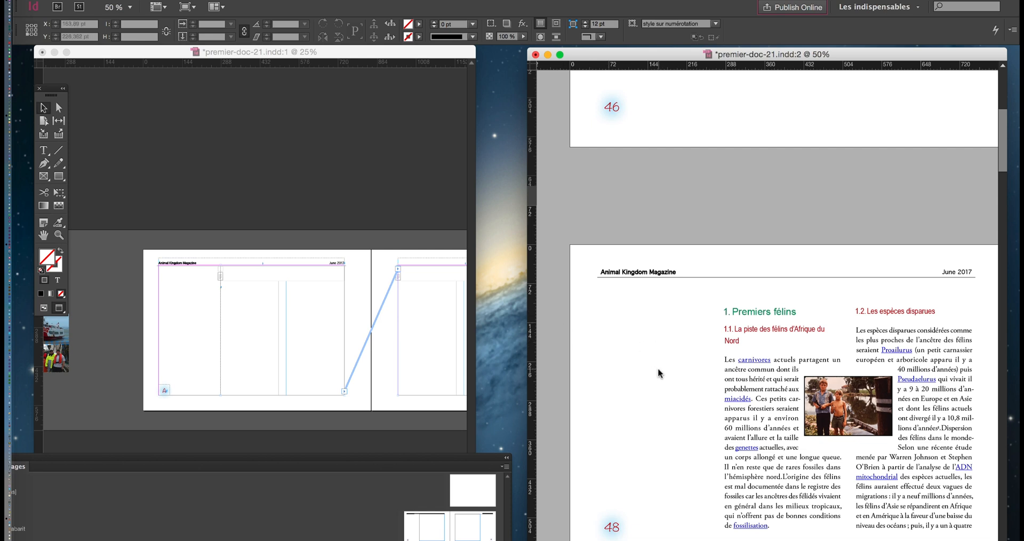
{"action": "left_click_drag", "start_coordinate": [240, 52], "coordinate": [351, 59]}
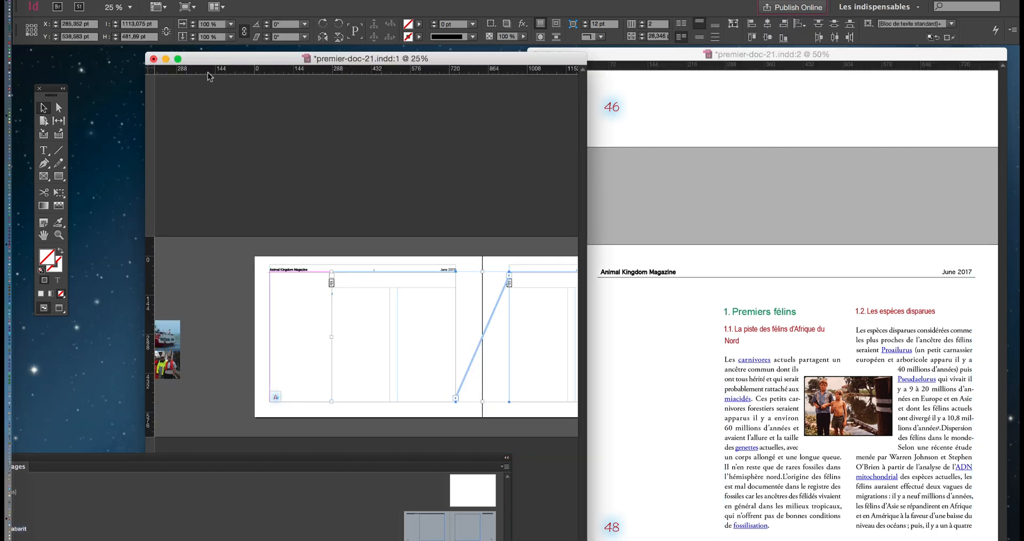
{"action": "left_click", "coordinate": [153, 59]}
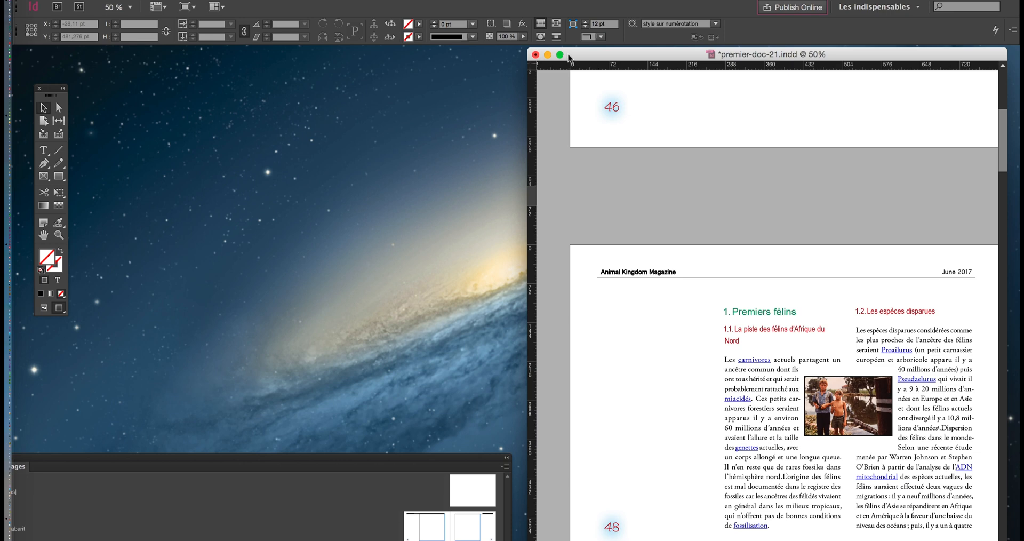
Move and widen the remaining document window, shift the Pages panel out of the way, and show the whole spread of pages 48 and 49.
{"action": "left_click_drag", "start_coordinate": [570, 58], "coordinate": [82, 59]}
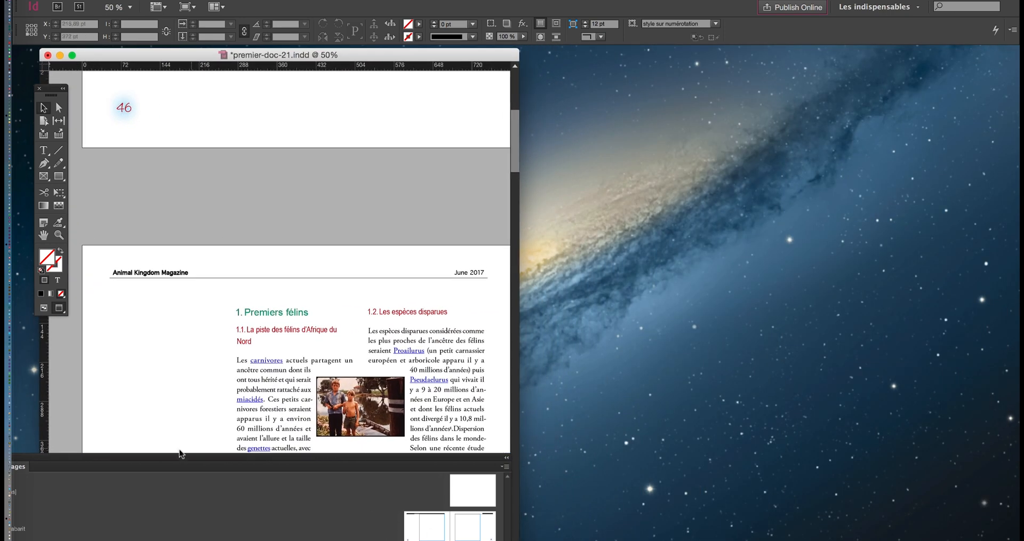
{"action": "left_click_drag", "start_coordinate": [164, 457], "coordinate": [221, 531]}
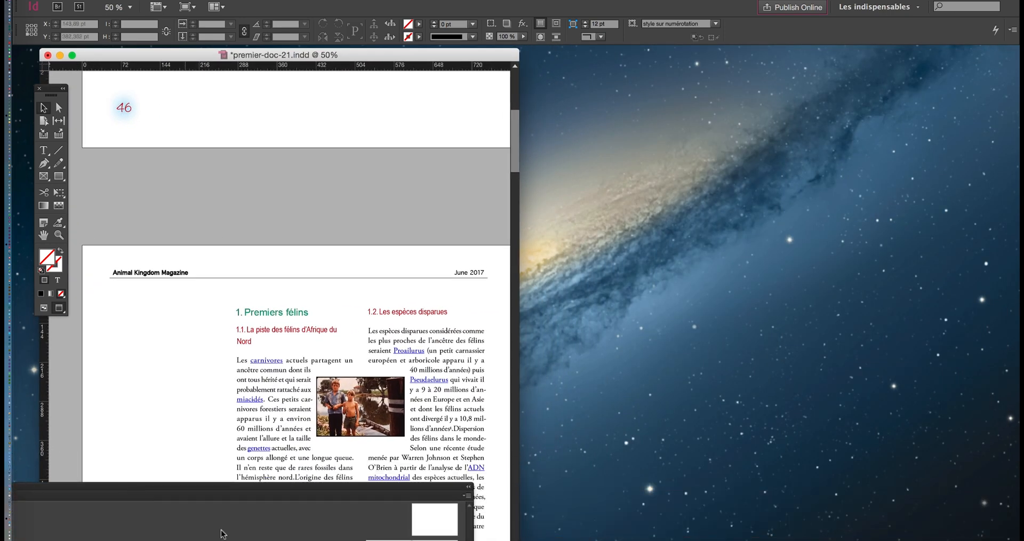
{"action": "left_click_drag", "start_coordinate": [519, 540], "coordinate": [979, 539]}
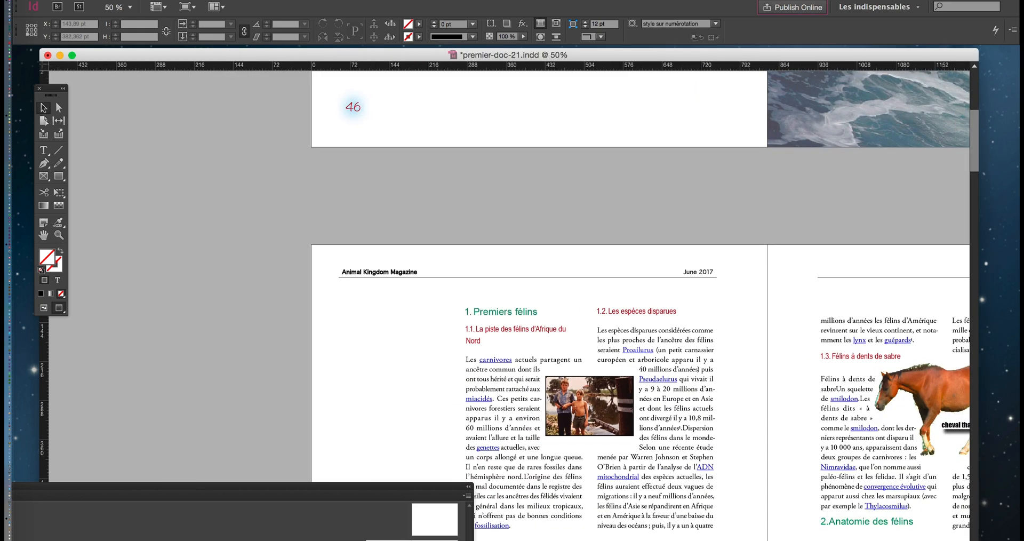
{"action": "scroll", "coordinate": [697, 460], "scroll_direction": "right", "scroll_amount": 5}
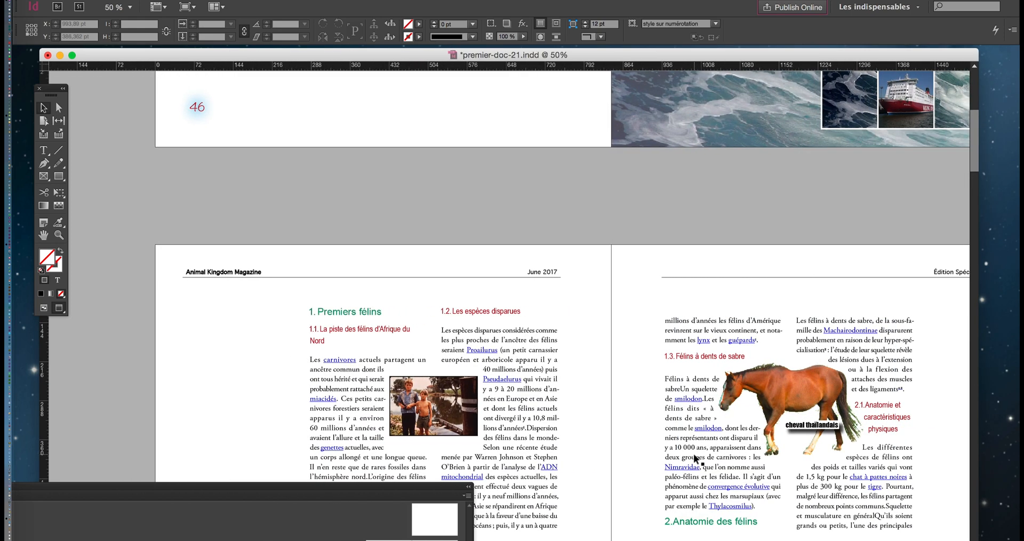
{"action": "scroll", "coordinate": [693, 459], "scroll_direction": "down", "scroll_amount": 5}
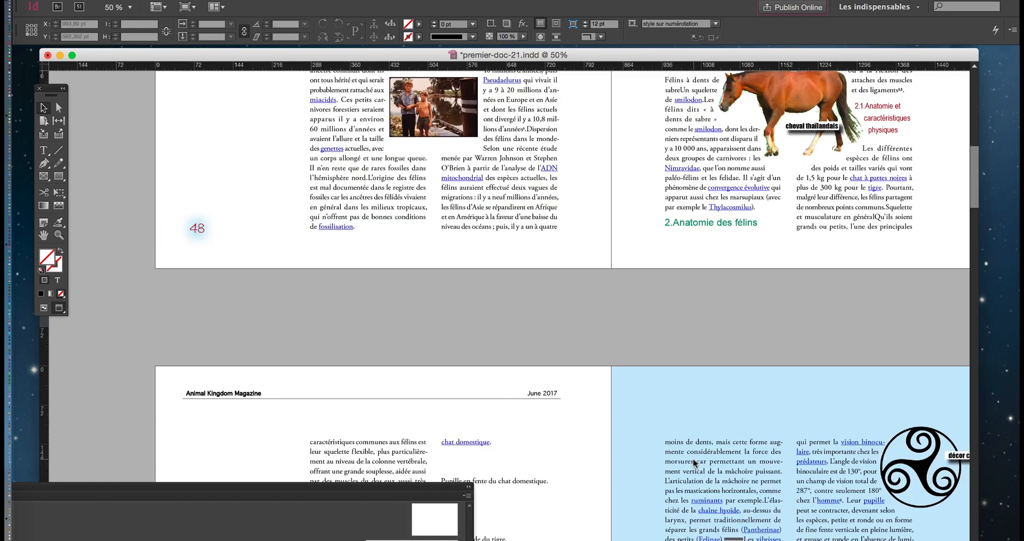
{"action": "scroll", "coordinate": [693, 459], "scroll_direction": "up", "scroll_amount": 2}
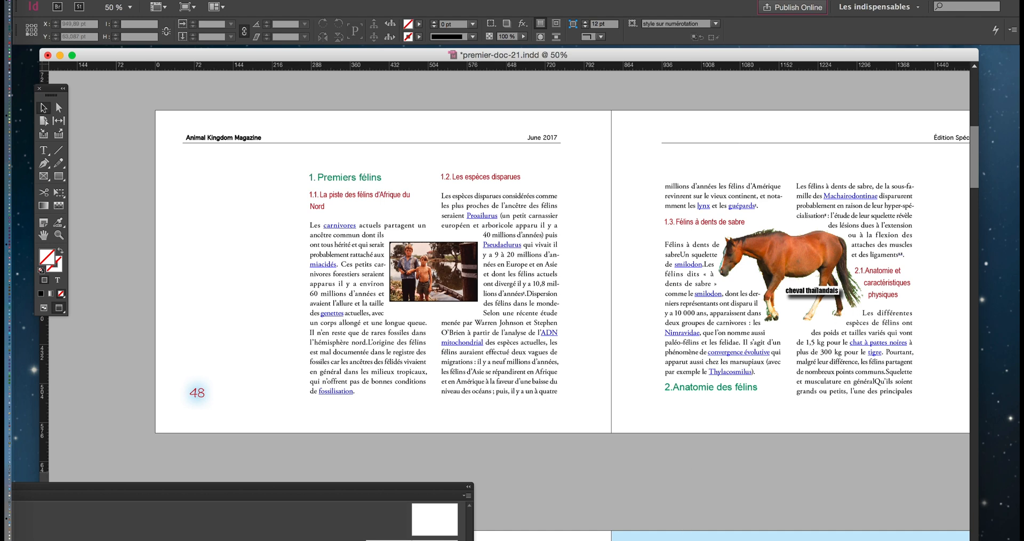
{"action": "scroll", "coordinate": [523, 301], "scroll_direction": "right", "scroll_amount": 4}
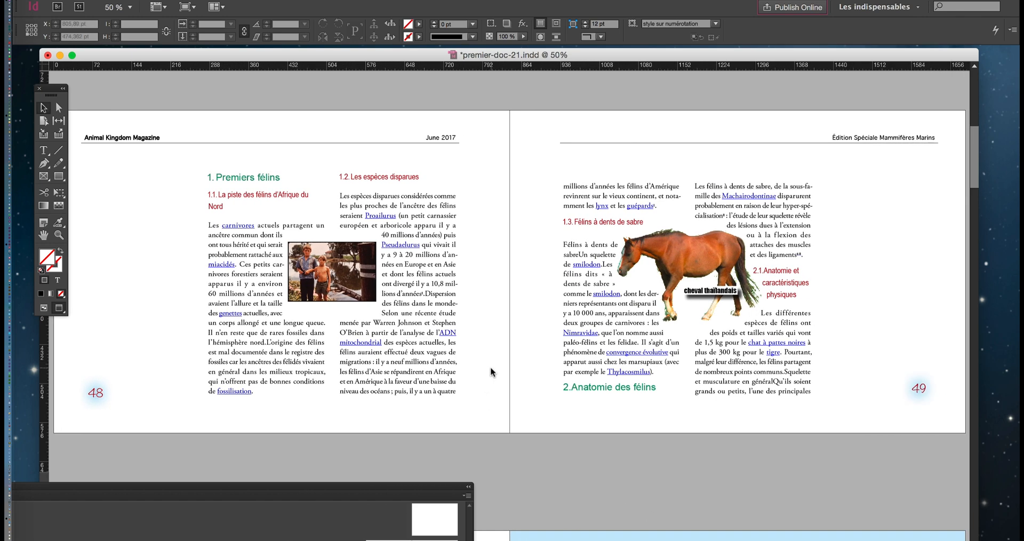
Show the list of paragraph styles over the spread and enlarge it so all styles are visible.
{"action": "left_click", "coordinate": [210, 0]}
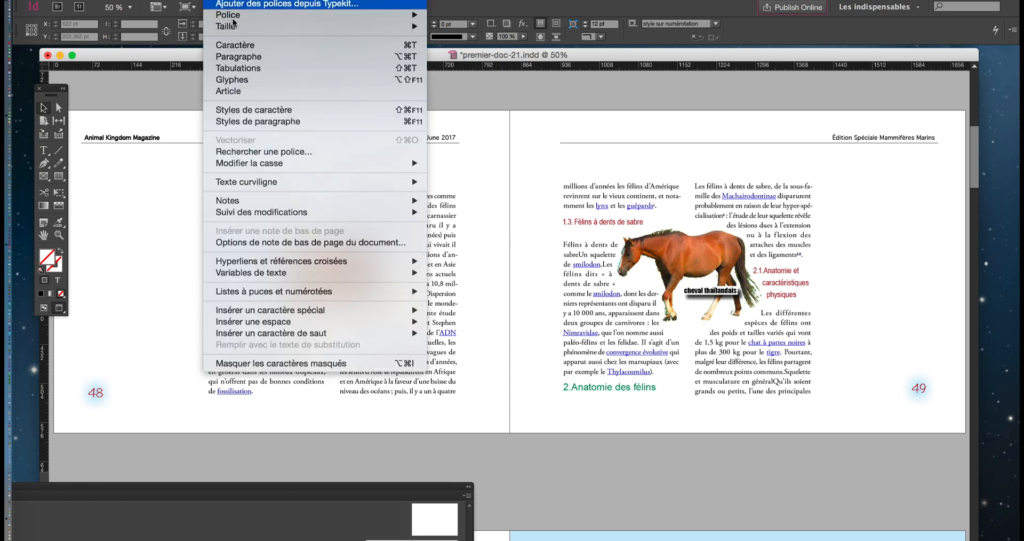
{"action": "left_click", "coordinate": [265, 129]}
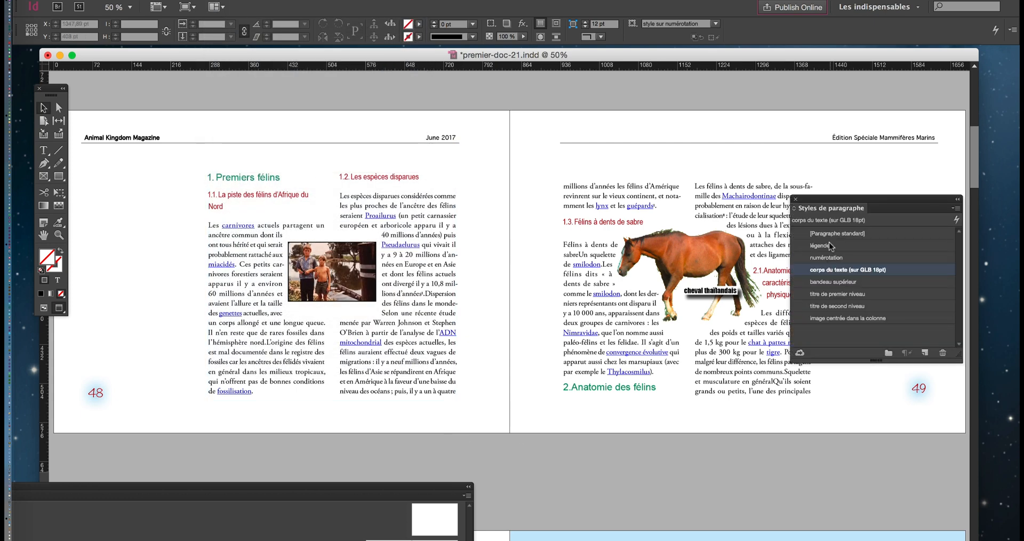
{"action": "left_click_drag", "start_coordinate": [829, 200], "coordinate": [495, 213]}
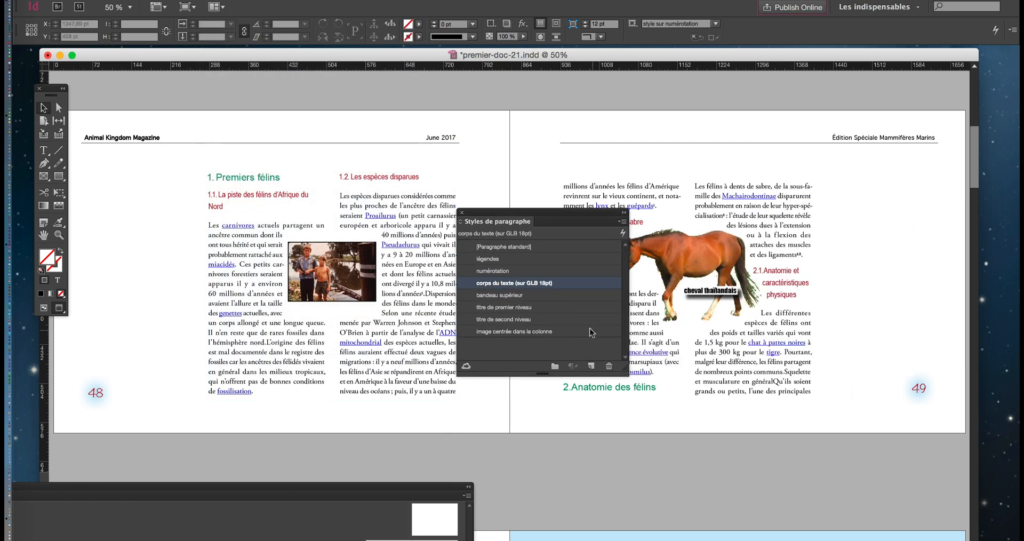
{"action": "left_click_drag", "start_coordinate": [622, 368], "coordinate": [671, 408]}
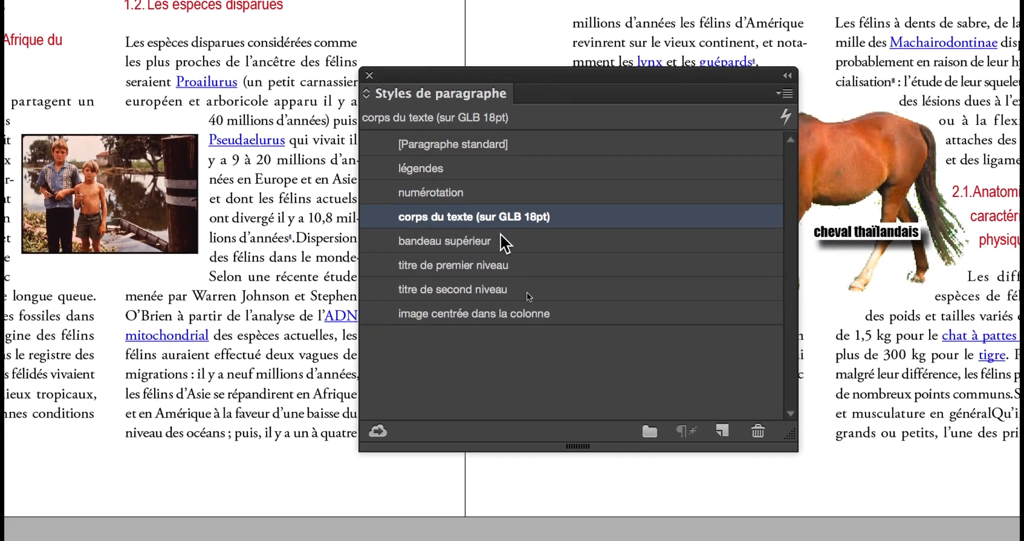
Edit the paragraph style bandeau supérieur with preview enabled, setting its character tracking (Approche) to 100.
{"action": "double_click", "coordinate": [501, 236]}
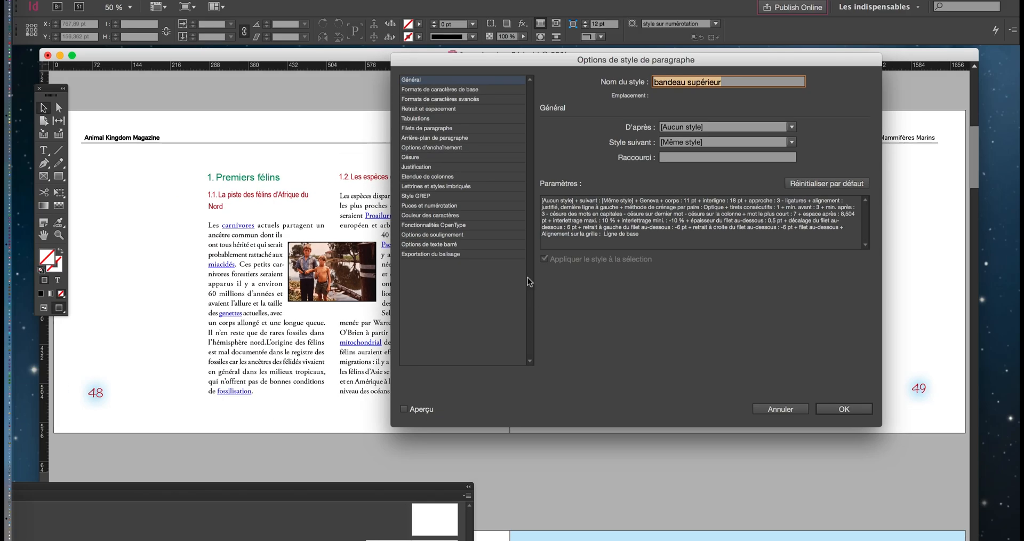
{"action": "left_click_drag", "start_coordinate": [495, 61], "coordinate": [533, 193]}
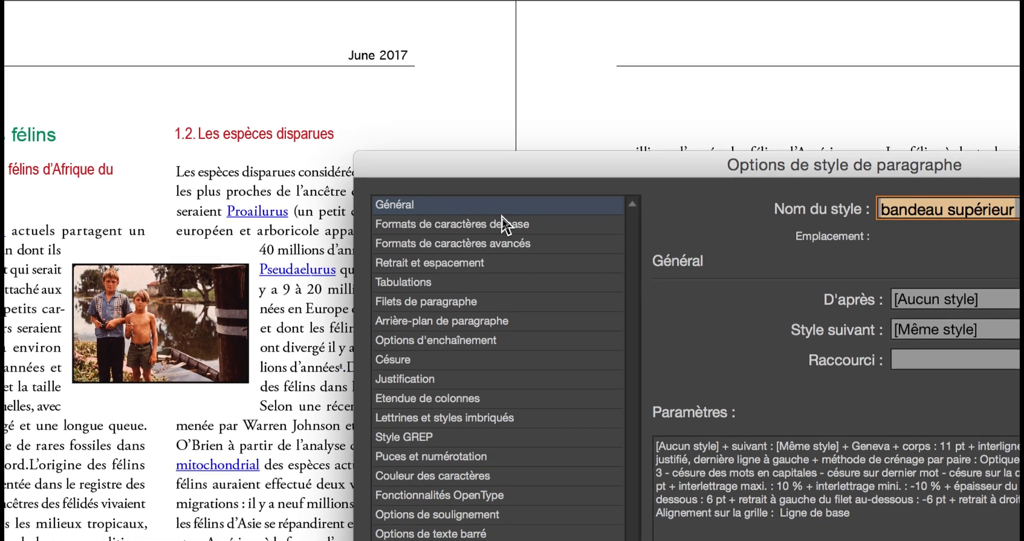
{"action": "left_click", "coordinate": [503, 220]}
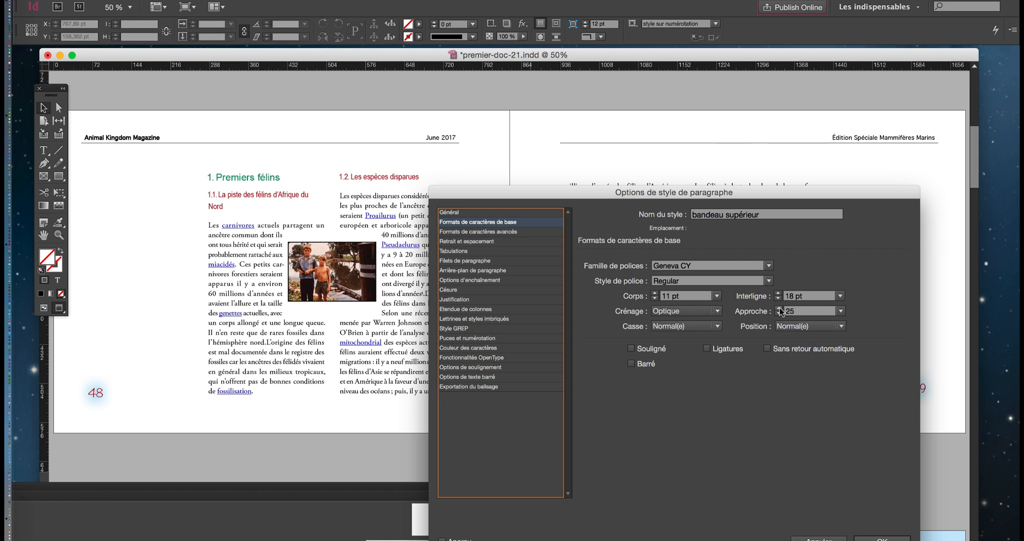
{"action": "left_click", "coordinate": [442, 539]}
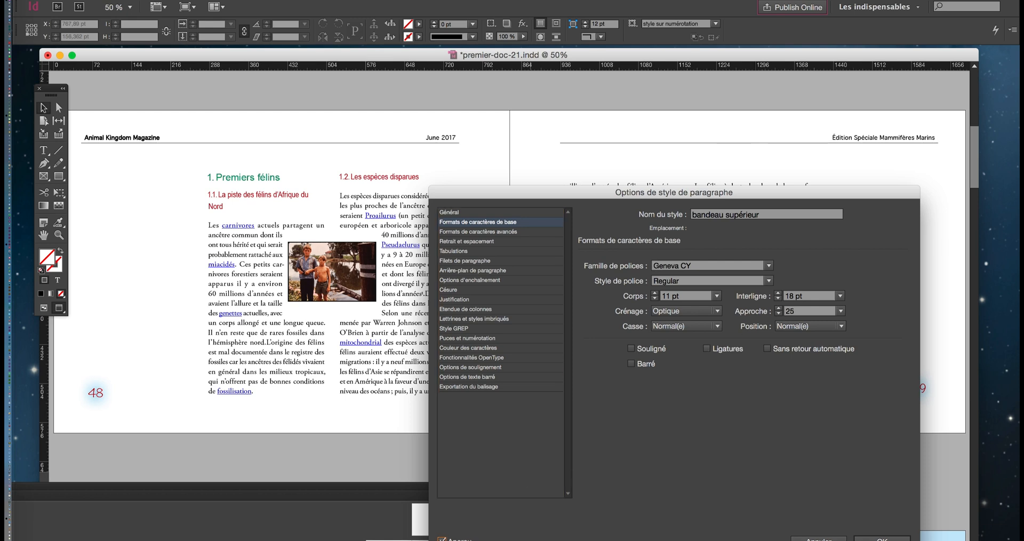
{"action": "left_click", "coordinate": [778, 308]}
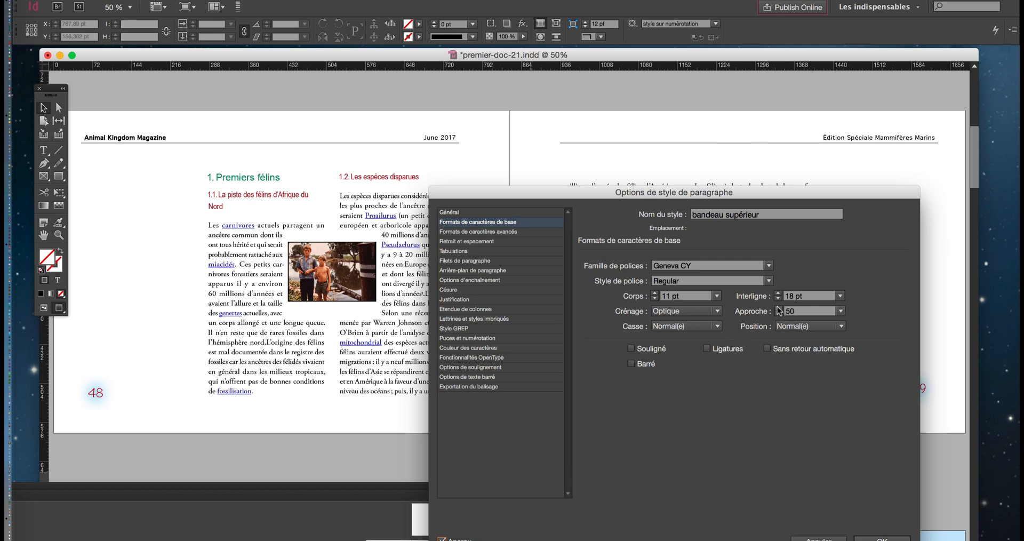
{"action": "left_click", "coordinate": [779, 309]}
{"action": "left_click", "coordinate": [779, 309]}
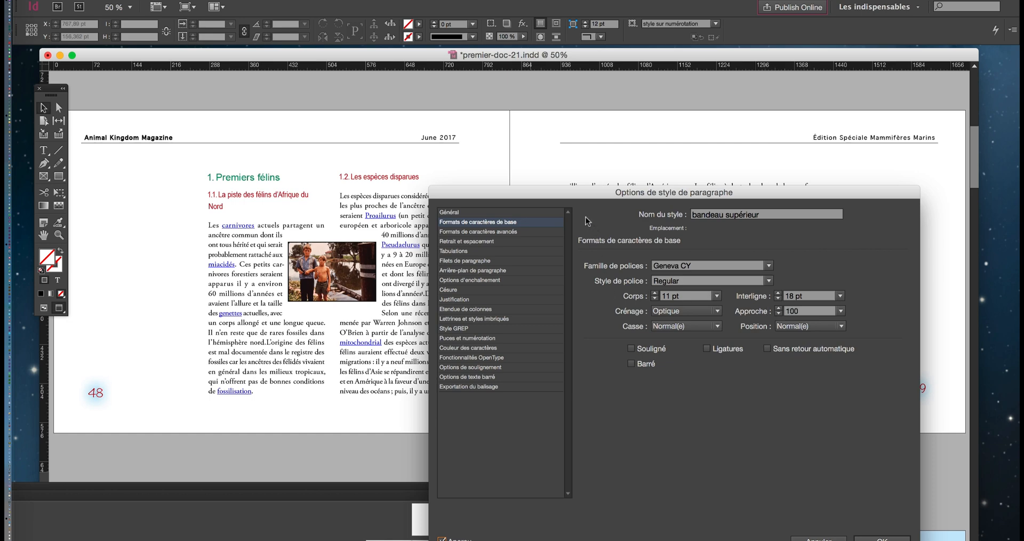
{"action": "left_click", "coordinate": [875, 538]}
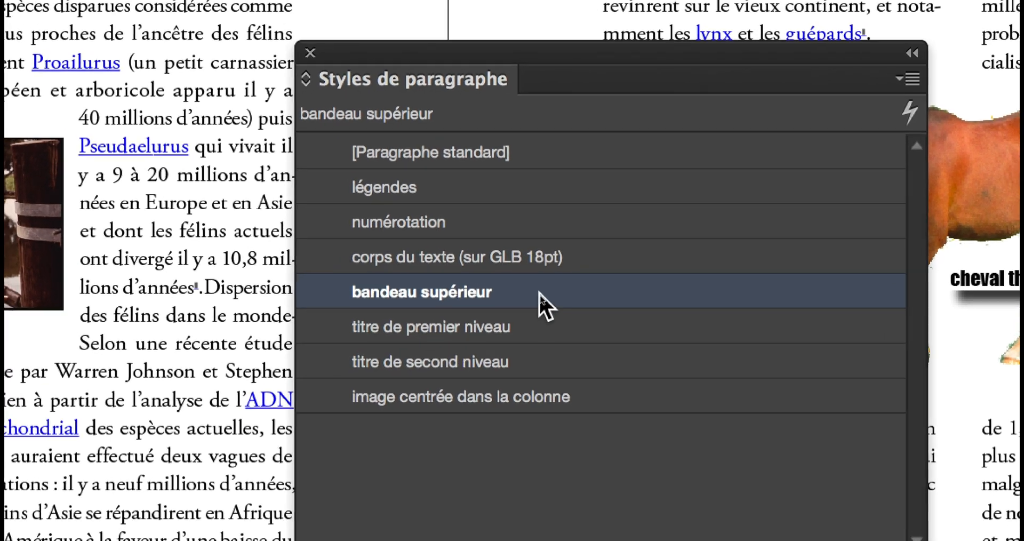
Reopen the basic character formats of the bandeau supérieur style and increase its tracking (Approche) to 150.
{"action": "double_click", "coordinate": [535, 291]}
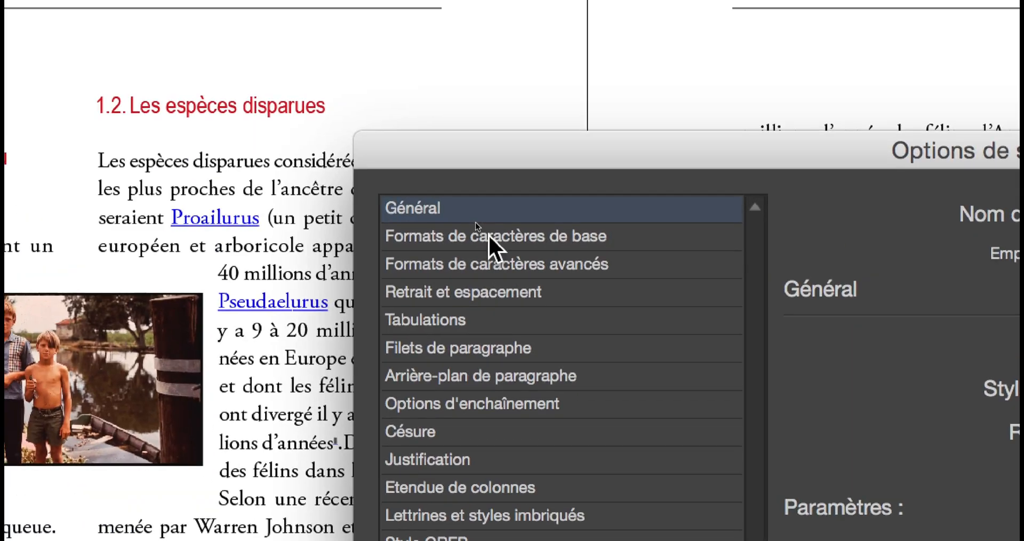
{"action": "left_click", "coordinate": [351, 84]}
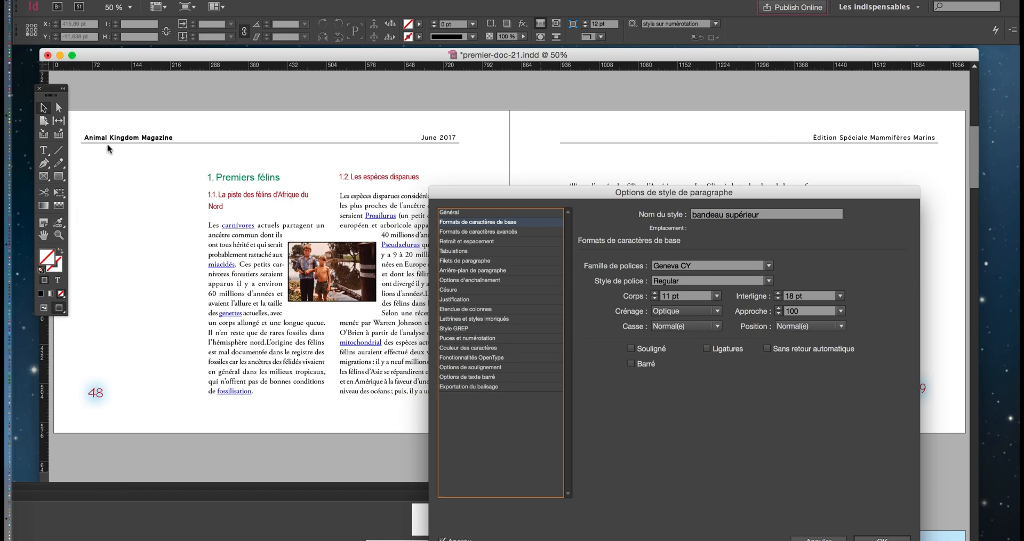
{"action": "left_click", "coordinate": [779, 308]}
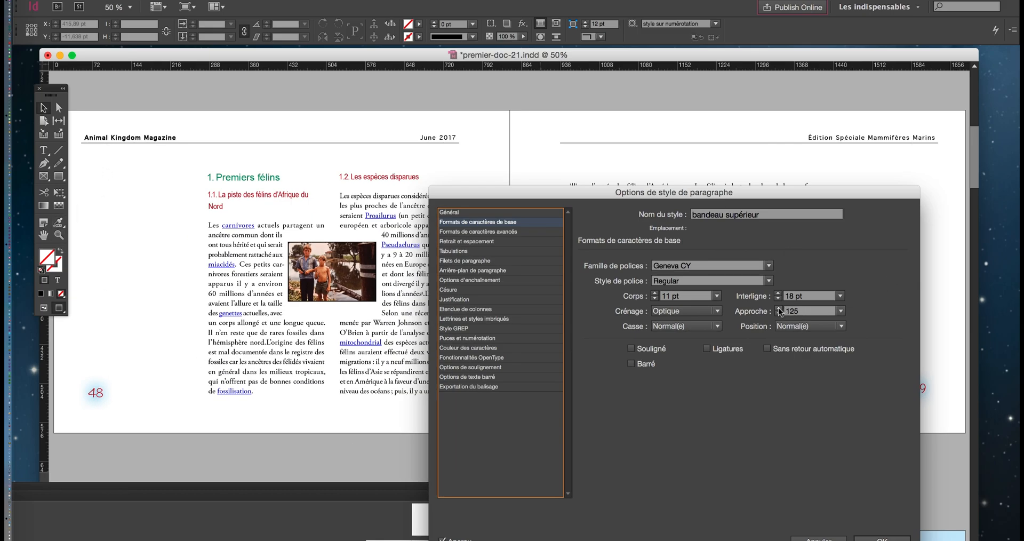
{"action": "left_click", "coordinate": [779, 308]}
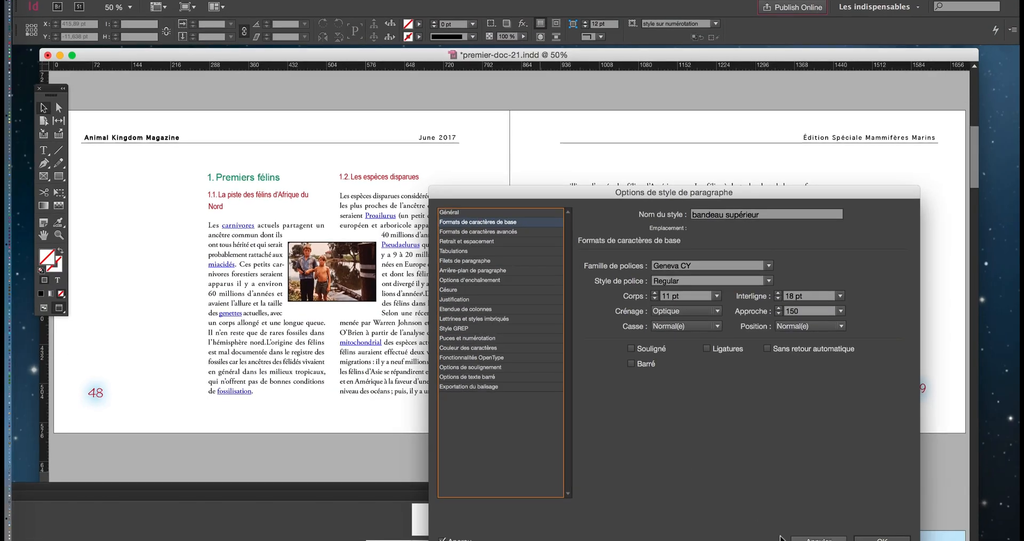
{"action": "left_click", "coordinate": [883, 538]}
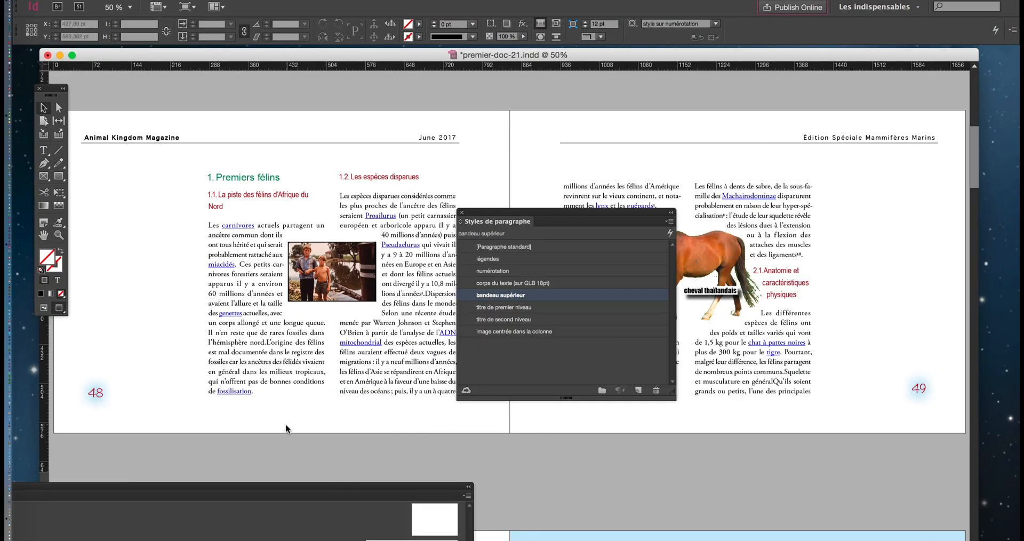
Set the character colour of the bandeau supérieur paragraph style to the dark blue C=100 M=90 J=10 N=0.
{"action": "double_click", "coordinate": [540, 296]}
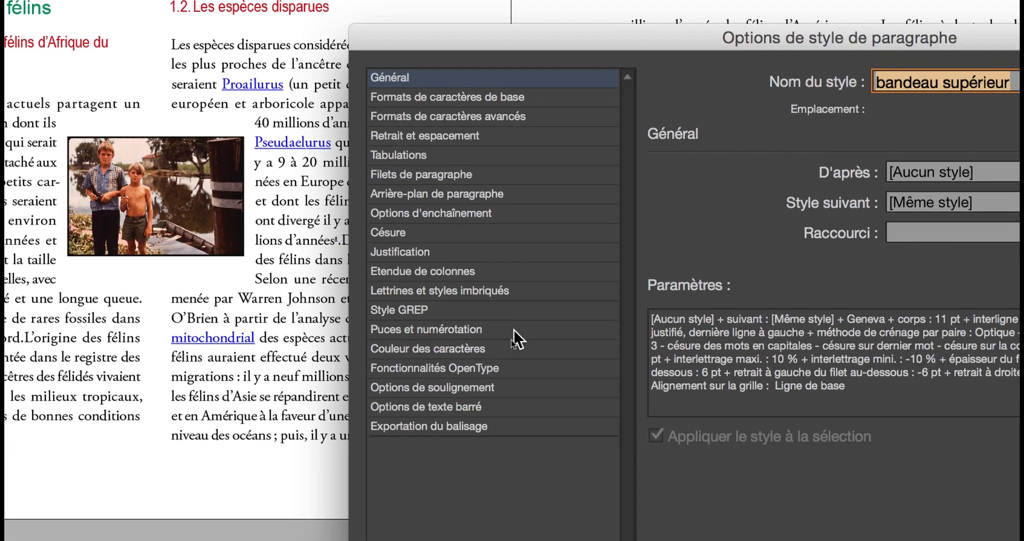
{"action": "left_click", "coordinate": [510, 346]}
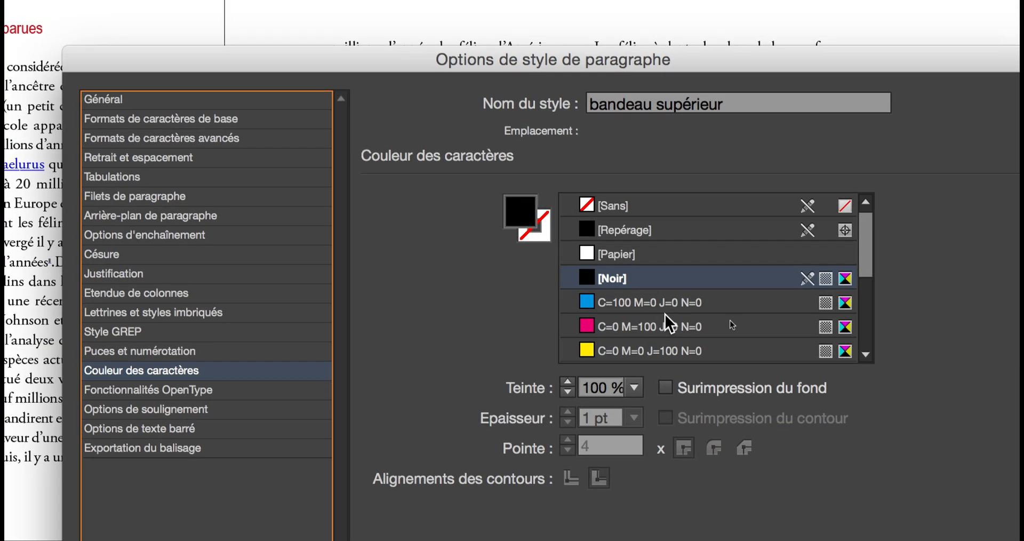
{"action": "scroll", "coordinate": [948, 291], "scroll_direction": "down", "scroll_amount": 4}
{"action": "left_click", "coordinate": [665, 323]}
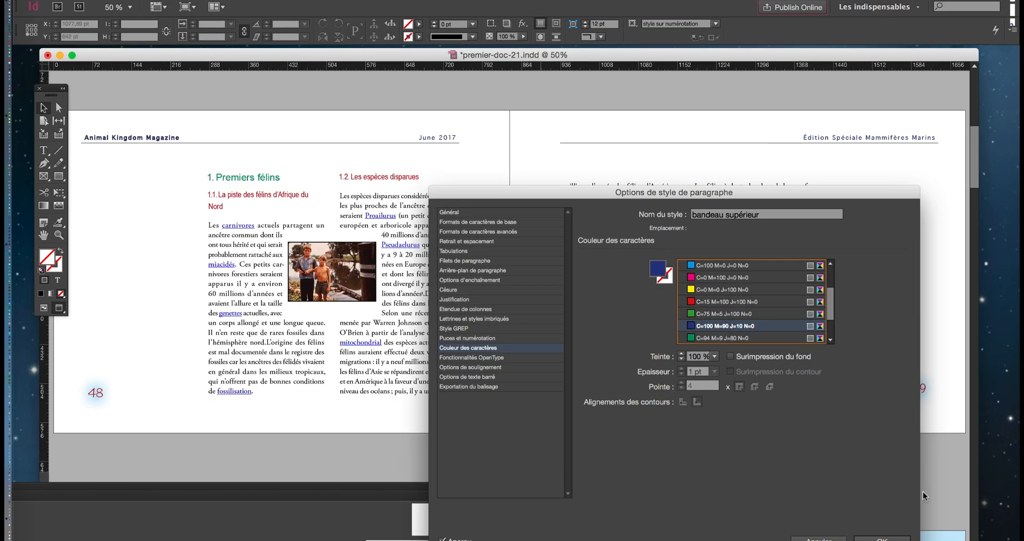
{"action": "left_click", "coordinate": [885, 536]}
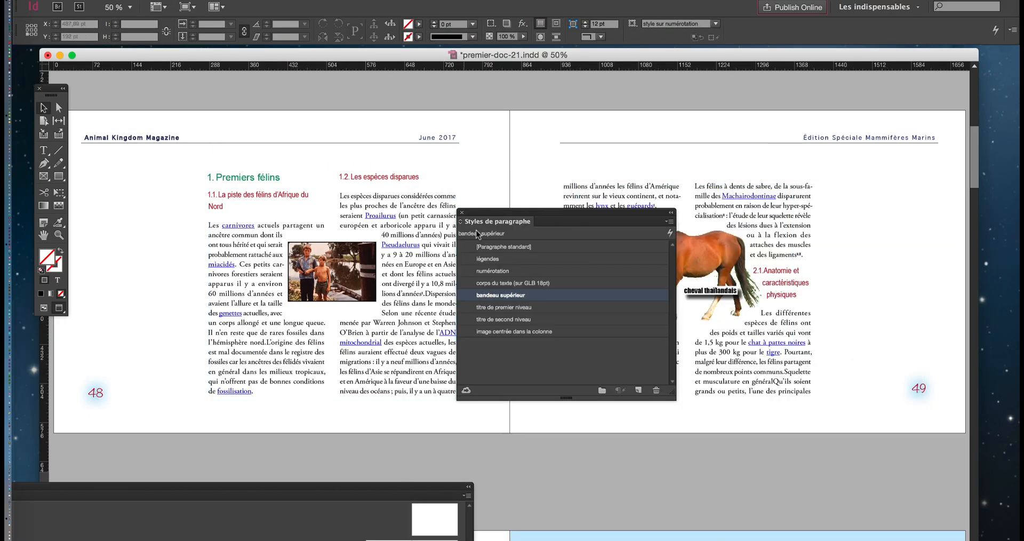
Move the paragraph styles list off the text and set bandeau supérieur's character colour to cyan C=100 M=0 J=0 N=0.
{"action": "left_click_drag", "start_coordinate": [484, 212], "coordinate": [567, 279]}
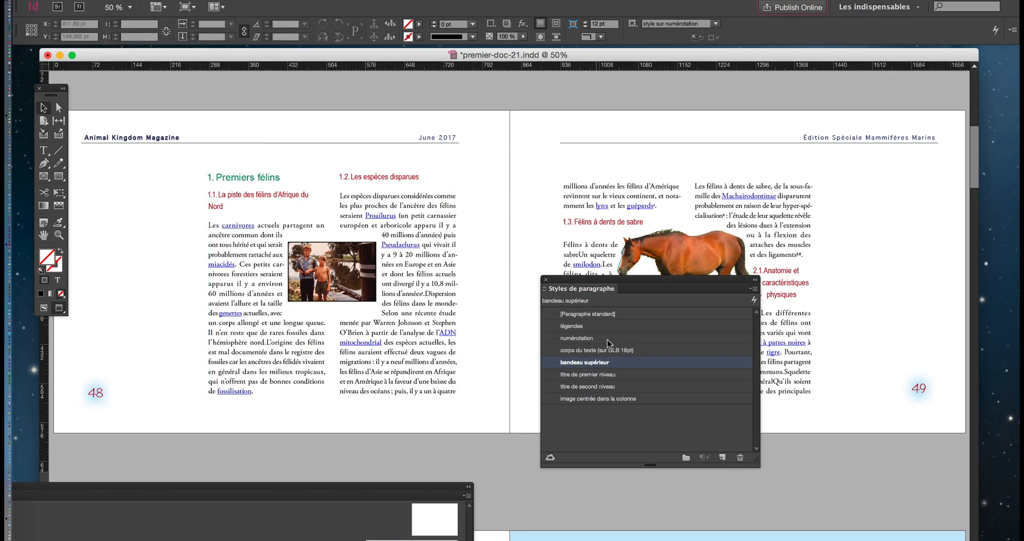
{"action": "double_click", "coordinate": [619, 365]}
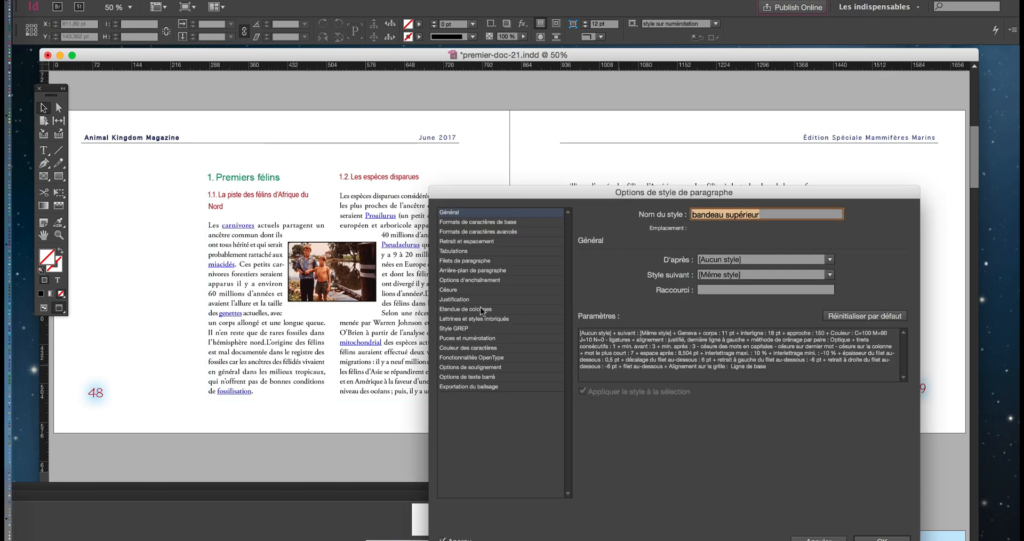
{"action": "left_click", "coordinate": [484, 348]}
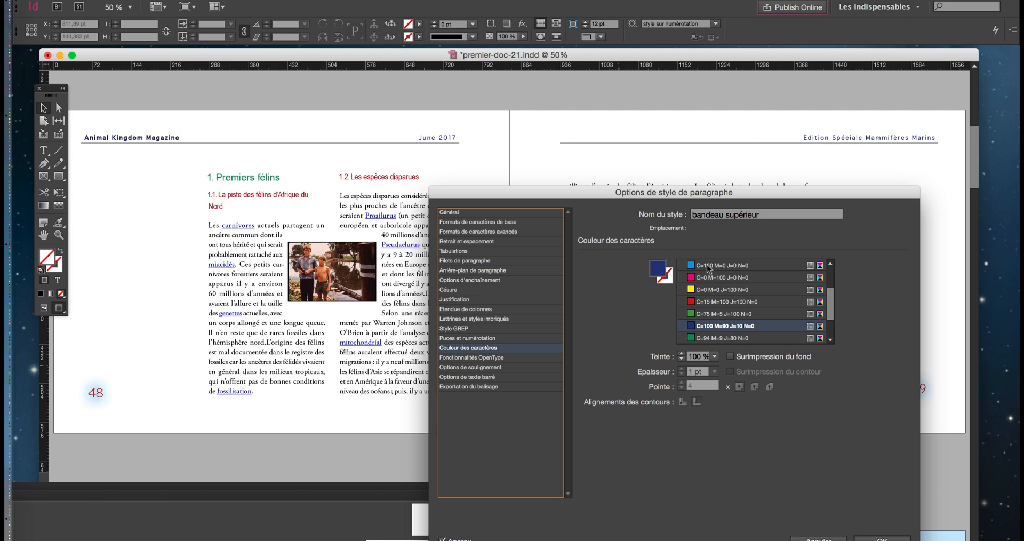
{"action": "left_click", "coordinate": [709, 267]}
{"action": "key", "text": "Return"}
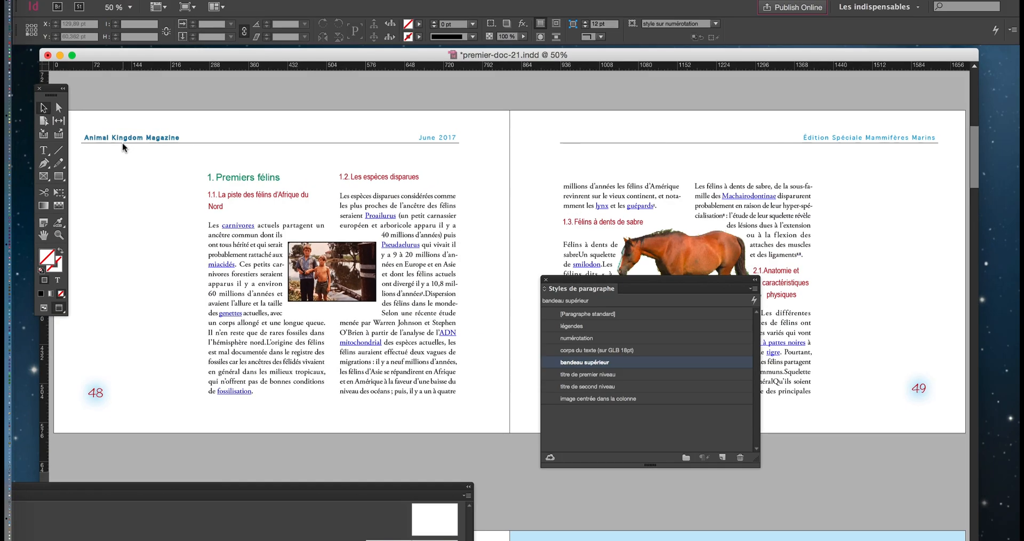
Examine the header lettering and its rule up close, then across both pages of the spread.
{"action": "scroll", "coordinate": [120, 142], "scroll_direction": "up", "scroll_amount": 9}
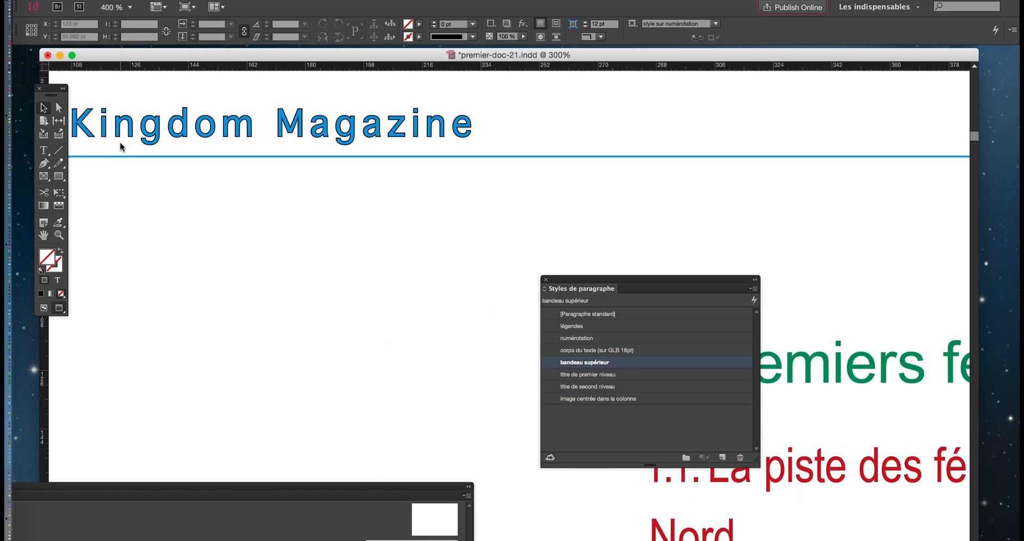
{"action": "scroll", "coordinate": [158, 153], "scroll_direction": "up", "scroll_amount": 2}
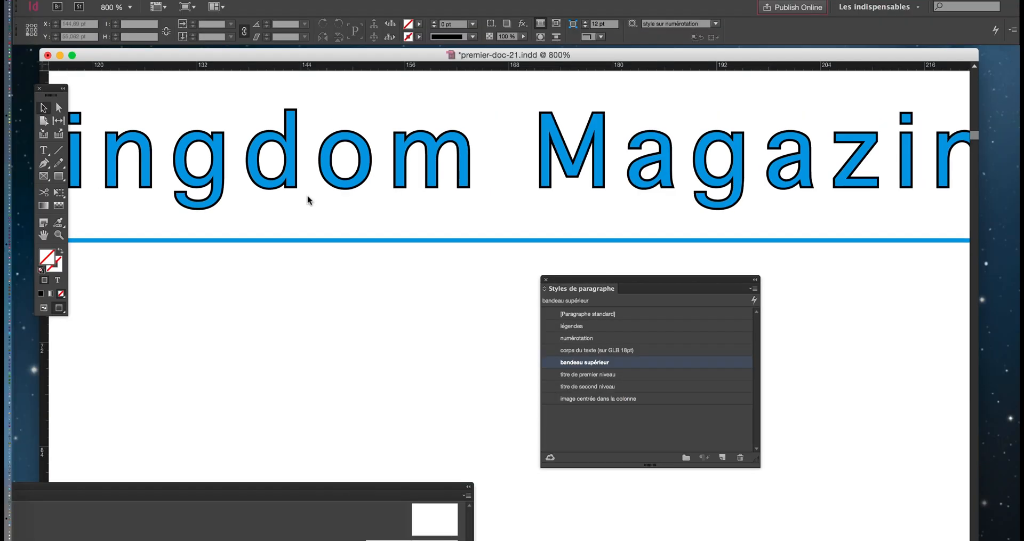
{"action": "scroll", "coordinate": [308, 196], "scroll_direction": "down", "scroll_amount": 4}
{"action": "scroll", "coordinate": [307, 204], "scroll_direction": "down", "scroll_amount": 2}
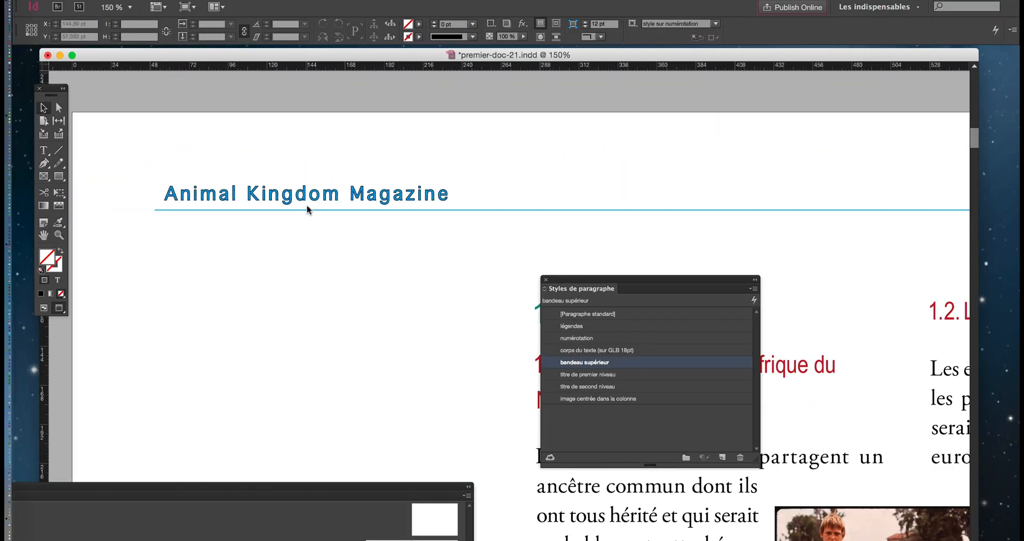
{"action": "scroll", "coordinate": [392, 210], "scroll_direction": "down", "scroll_amount": 2}
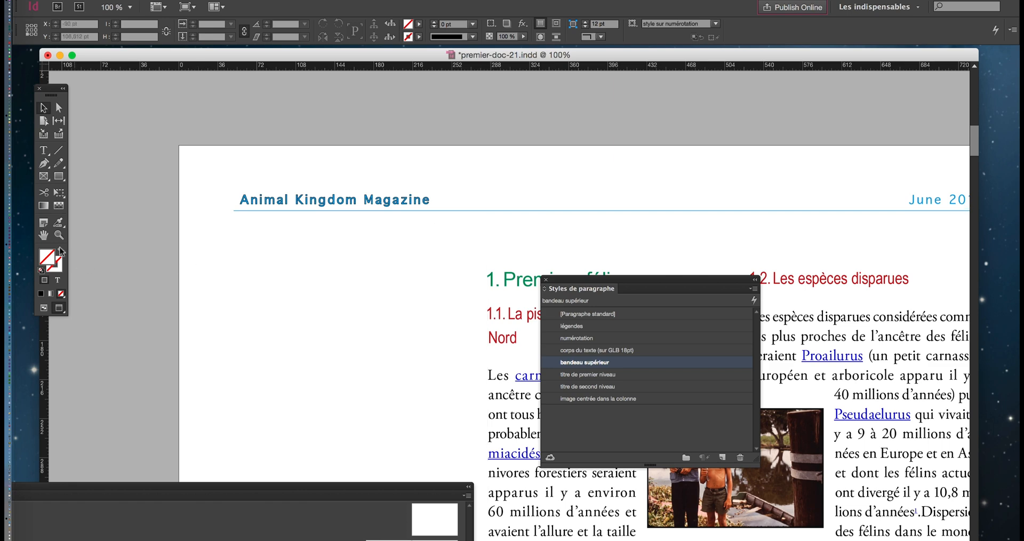
{"action": "left_click_drag", "start_coordinate": [761, 220], "coordinate": [361, 217]}
{"action": "scroll", "coordinate": [675, 198], "scroll_direction": "down", "scroll_amount": 1}
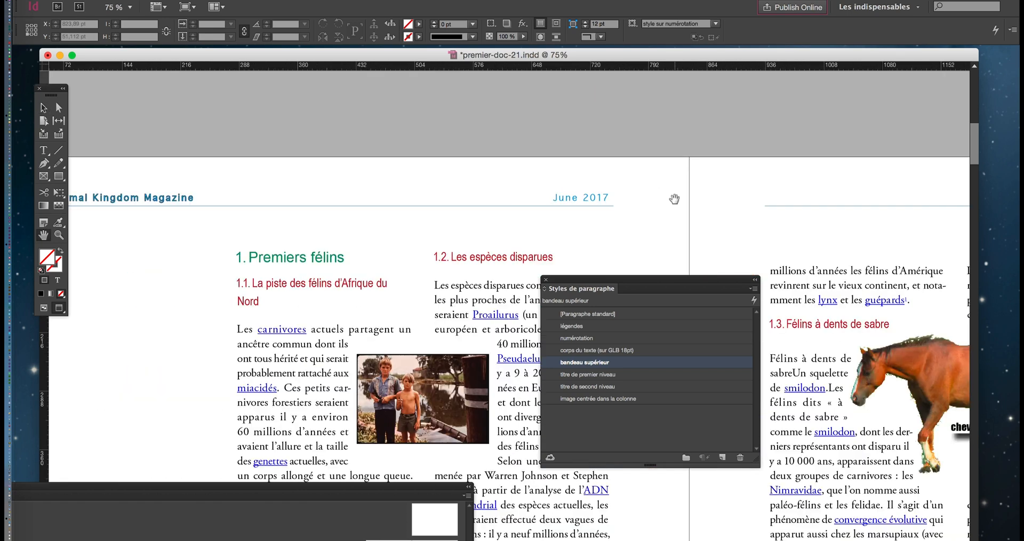
{"action": "left_click_drag", "start_coordinate": [725, 209], "coordinate": [103, 214]}
{"action": "scroll", "coordinate": [379, 215], "scroll_direction": "down", "scroll_amount": 1}
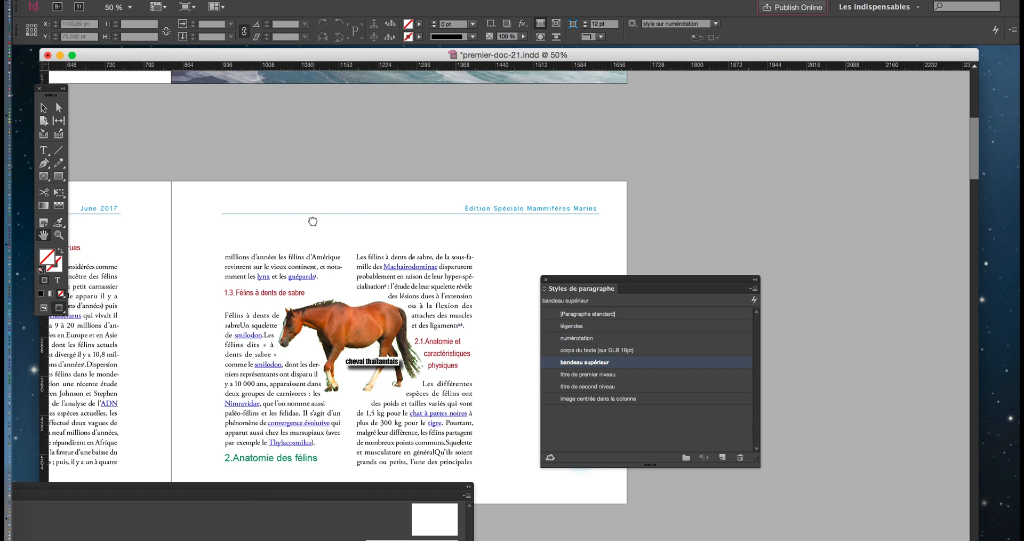
{"action": "left_click_drag", "start_coordinate": [313, 221], "coordinate": [663, 193]}
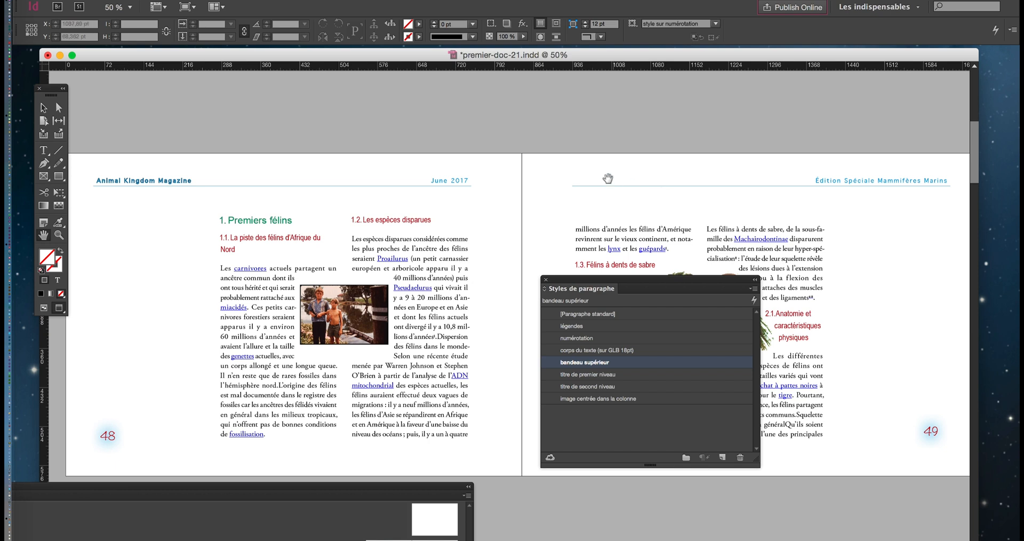
Check the rule below (Filet au-dessous) in the bandeau supérieur style, keeping its colour on (Couleur du texte).
{"action": "left_click", "coordinate": [44, 108]}
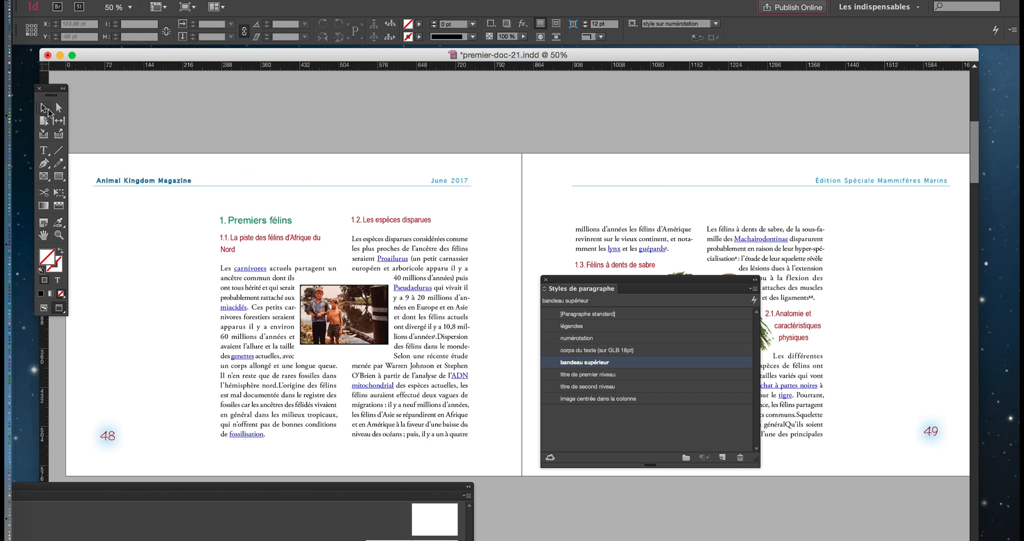
{"action": "left_click", "coordinate": [598, 237]}
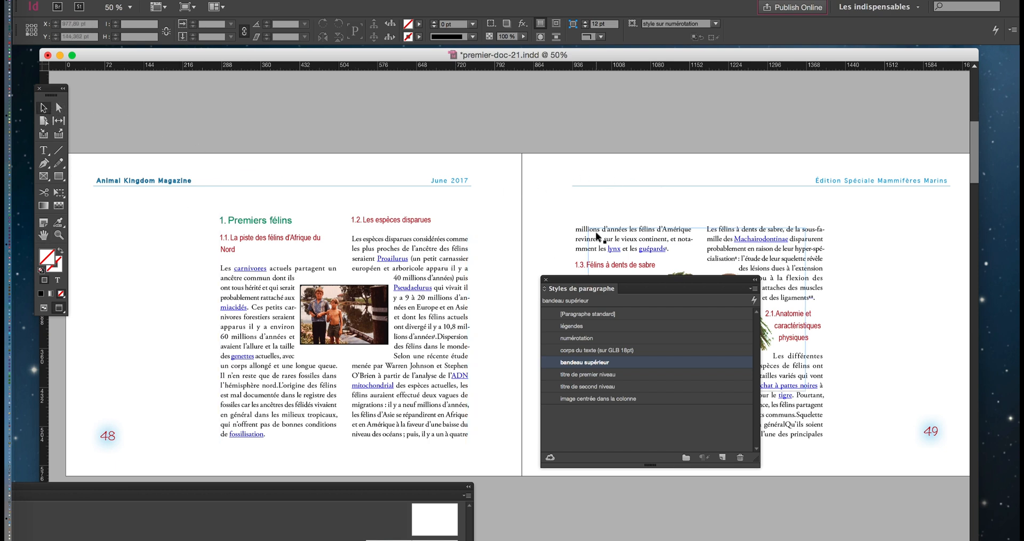
{"action": "double_click", "coordinate": [625, 362]}
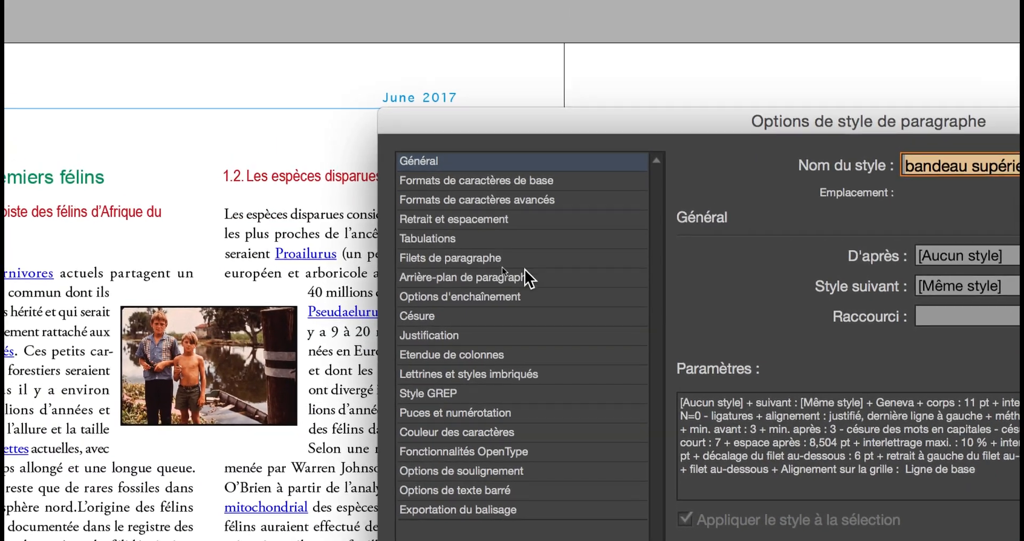
{"action": "left_click", "coordinate": [522, 209]}
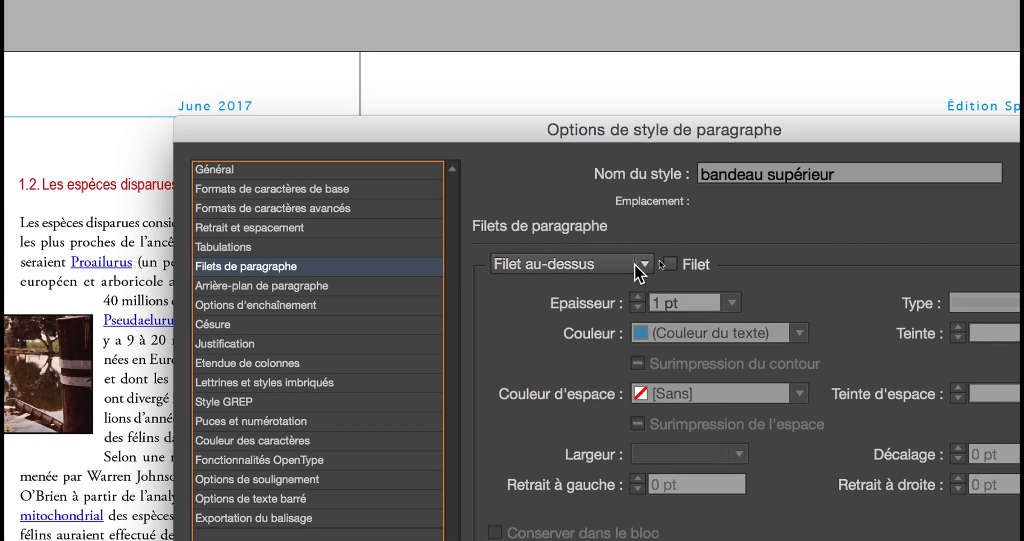
{"action": "left_click", "coordinate": [541, 222]}
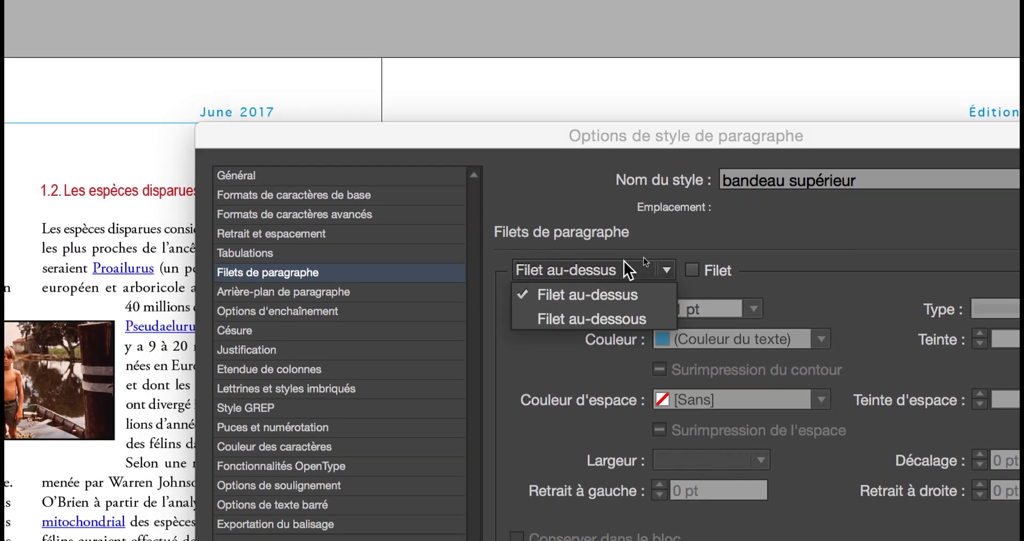
{"action": "left_click", "coordinate": [510, 262]}
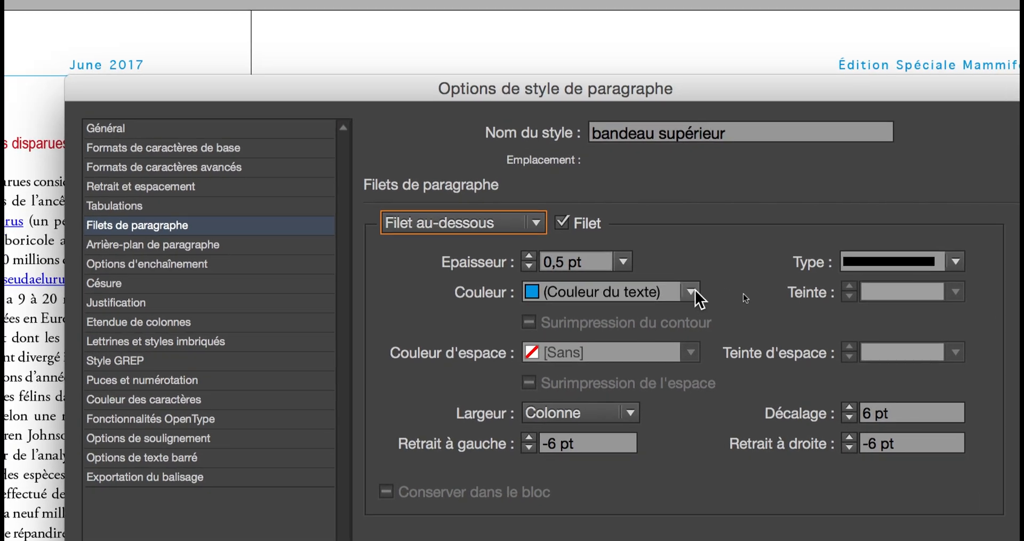
{"action": "left_click", "coordinate": [814, 309]}
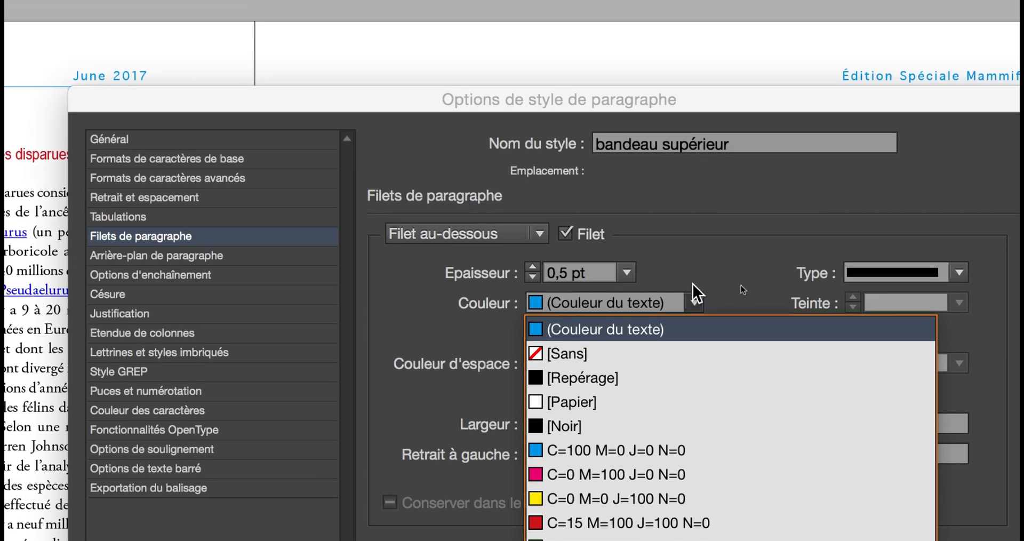
{"action": "left_click", "coordinate": [683, 240]}
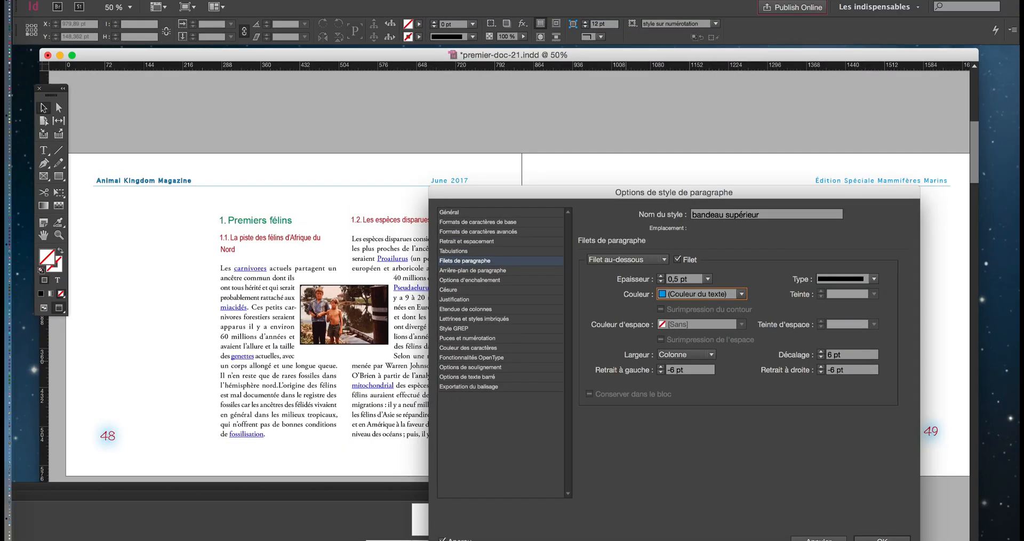
{"action": "key", "text": "Return"}
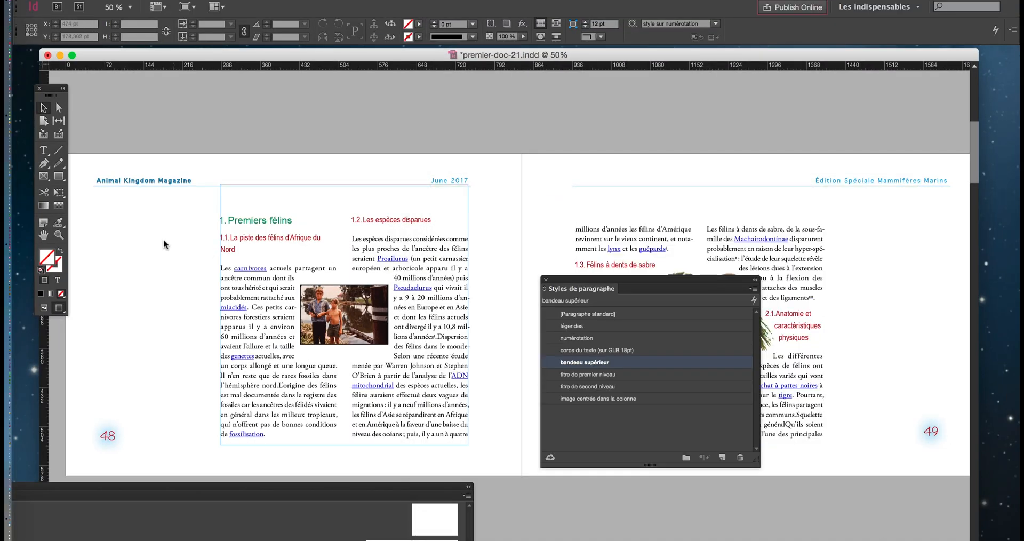
Show the list of character styles and place it below the magazine title in the page 48 header.
{"action": "scroll", "coordinate": [99, 191], "scroll_direction": "up", "scroll_amount": 3}
{"action": "key", "text": "h"}
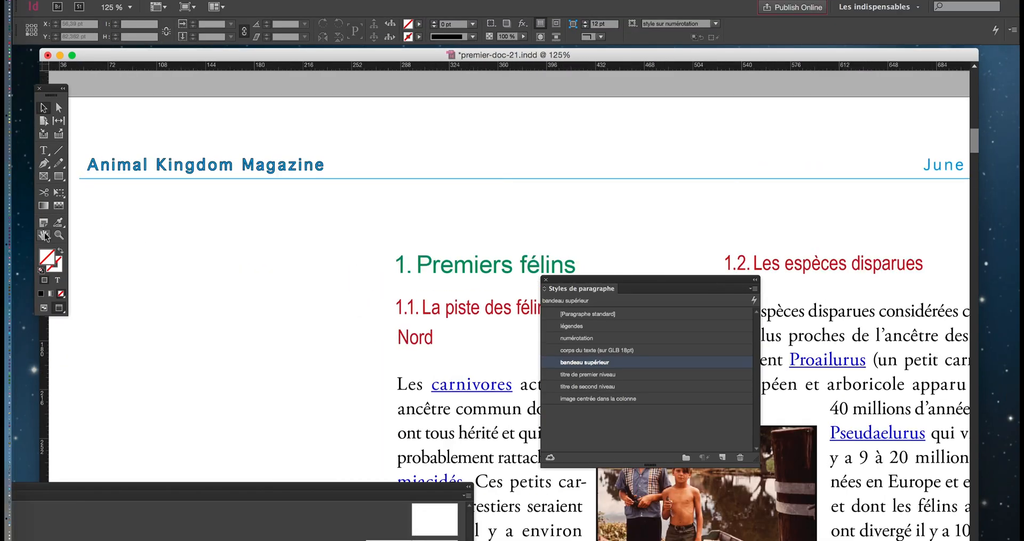
{"action": "left_click_drag", "start_coordinate": [265, 258], "coordinate": [300, 281]}
{"action": "left_click", "coordinate": [193, 0]}
{"action": "mouse_move", "coordinate": [220, 0]}
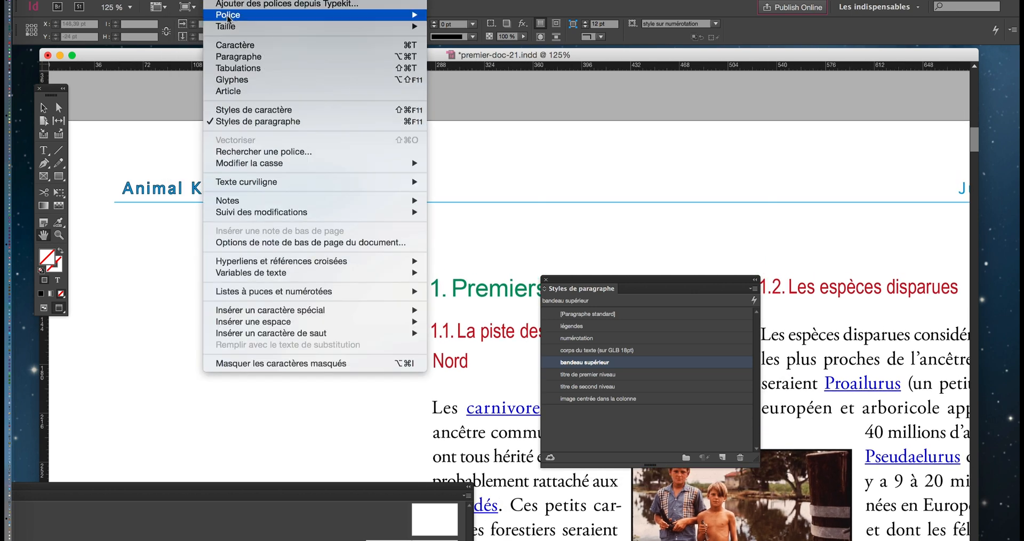
{"action": "left_click", "coordinate": [258, 110]}
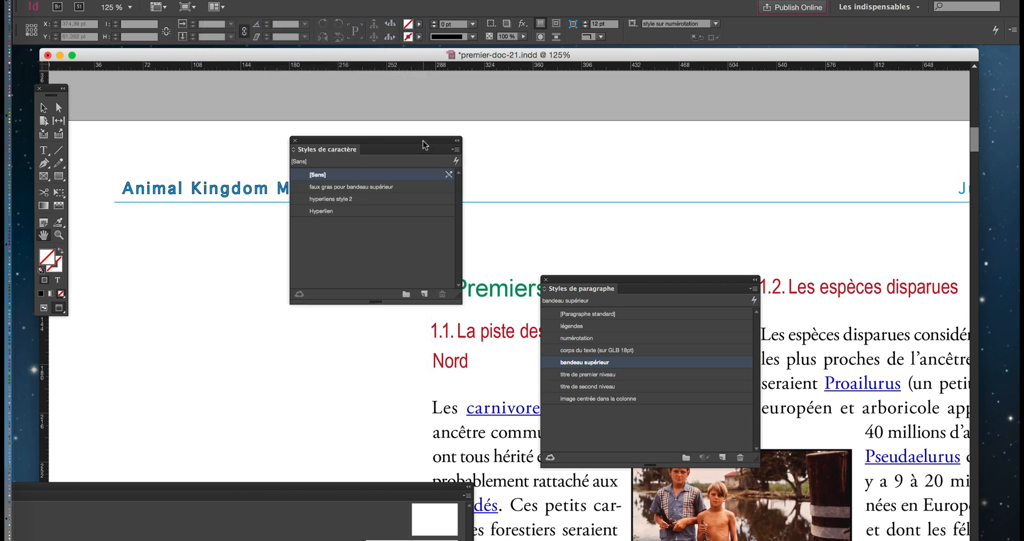
{"action": "left_click_drag", "start_coordinate": [424, 144], "coordinate": [366, 255]}
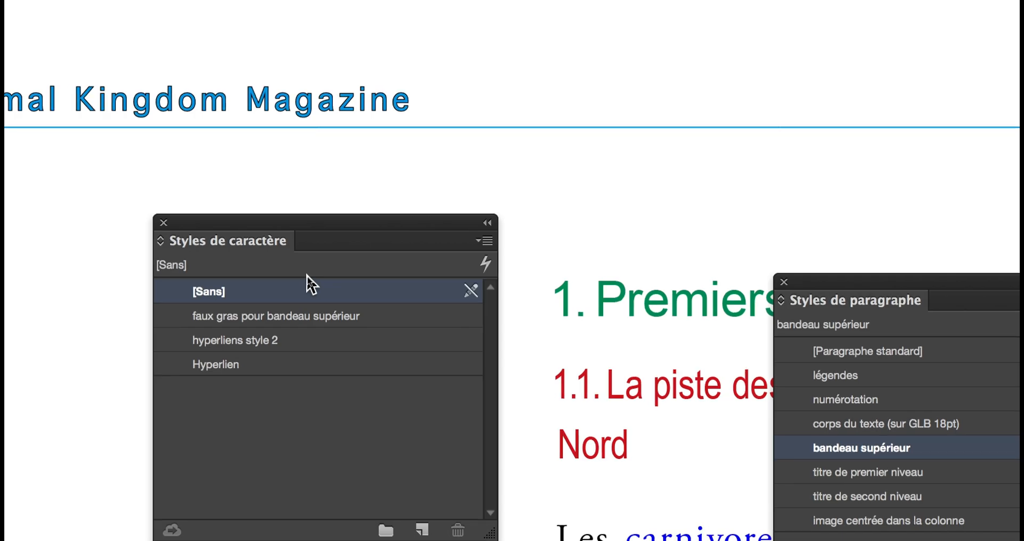
Edit the character style faux gras pour bandeau supérieur, setting its stroke colour to magenta C=0 M=100 J=0 N=0 with preview enabled.
{"action": "double_click", "coordinate": [352, 290]}
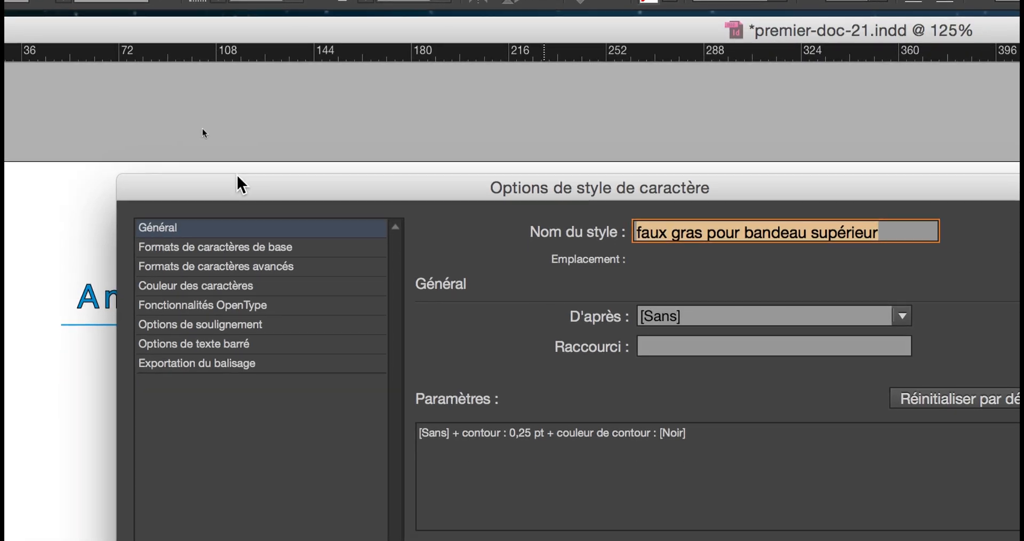
{"action": "left_click_drag", "start_coordinate": [237, 242], "coordinate": [245, 451]}
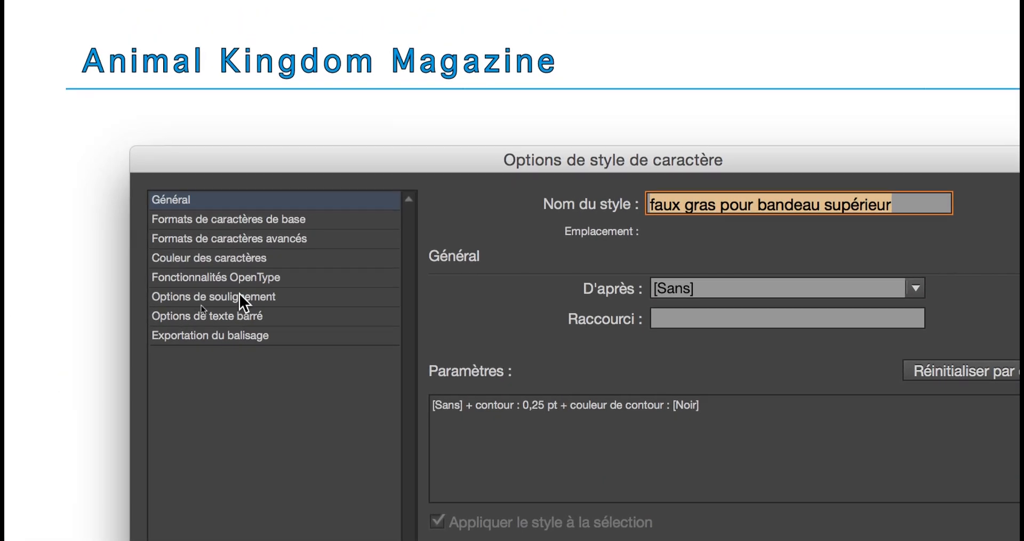
{"action": "left_click", "coordinate": [251, 234]}
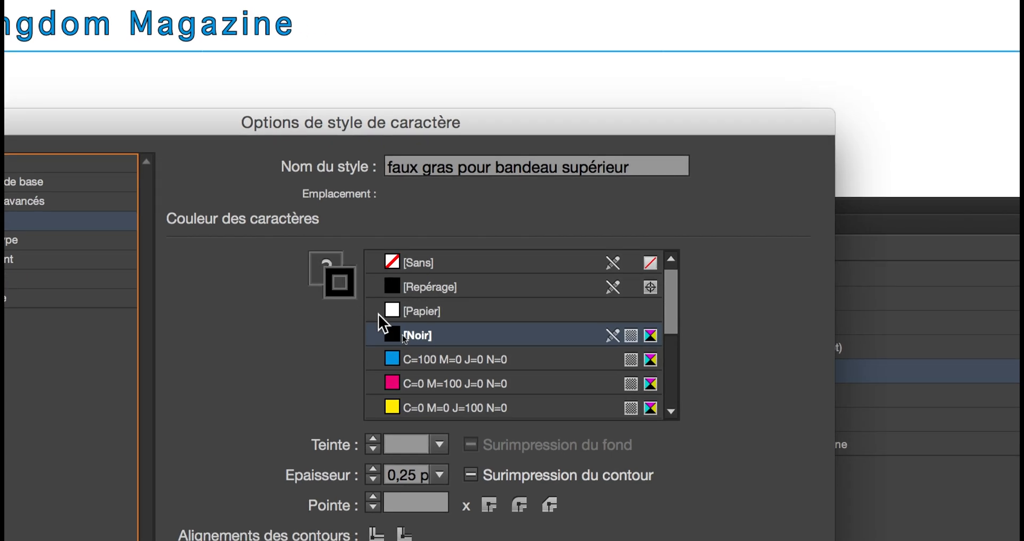
{"action": "left_click", "coordinate": [390, 341]}
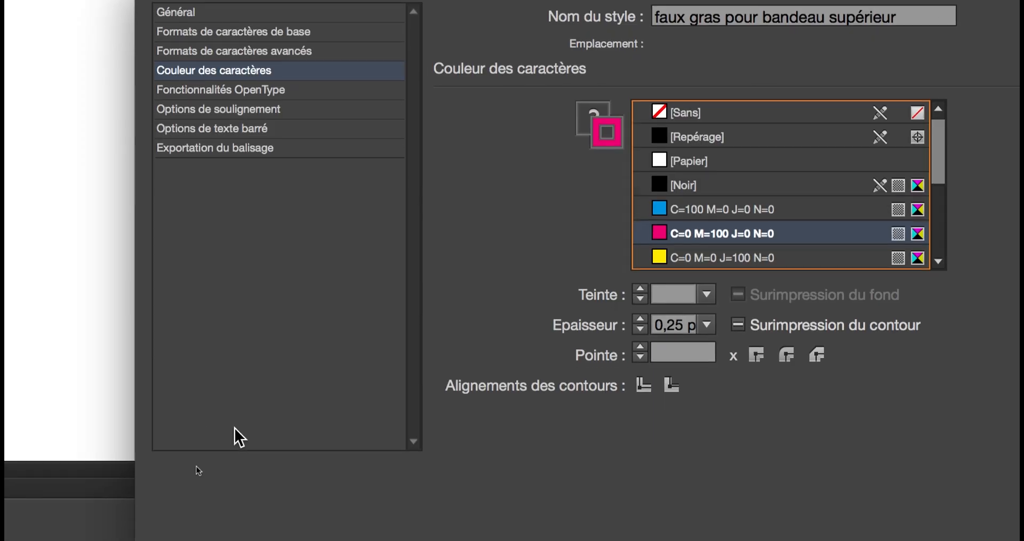
{"action": "left_click", "coordinate": [229, 459]}
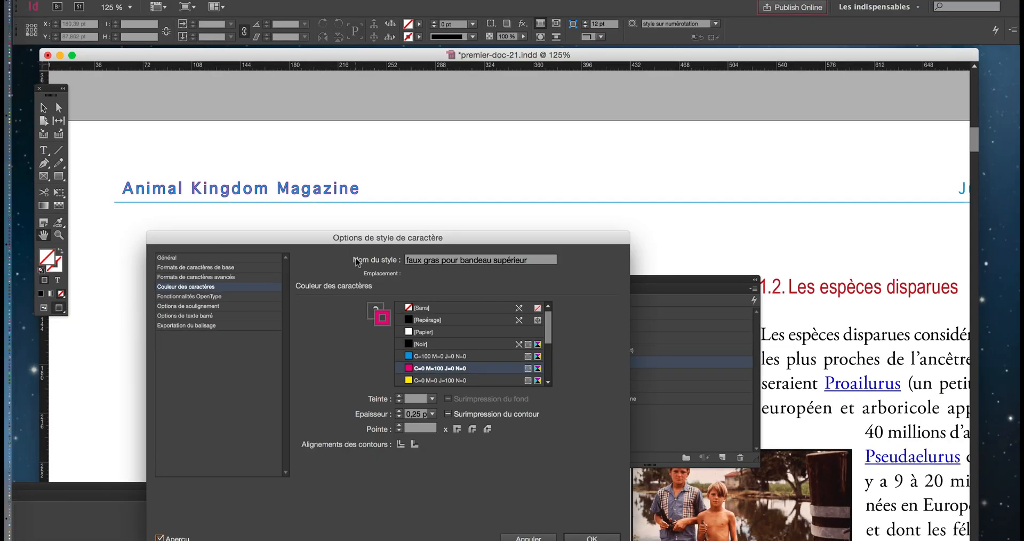
Set the fill colour of faux gras pour bandeau supérieur to magenta C=0 M=100 J=0 N=0 and review the header title.
{"action": "left_click_drag", "start_coordinate": [352, 259], "coordinate": [698, 282]}
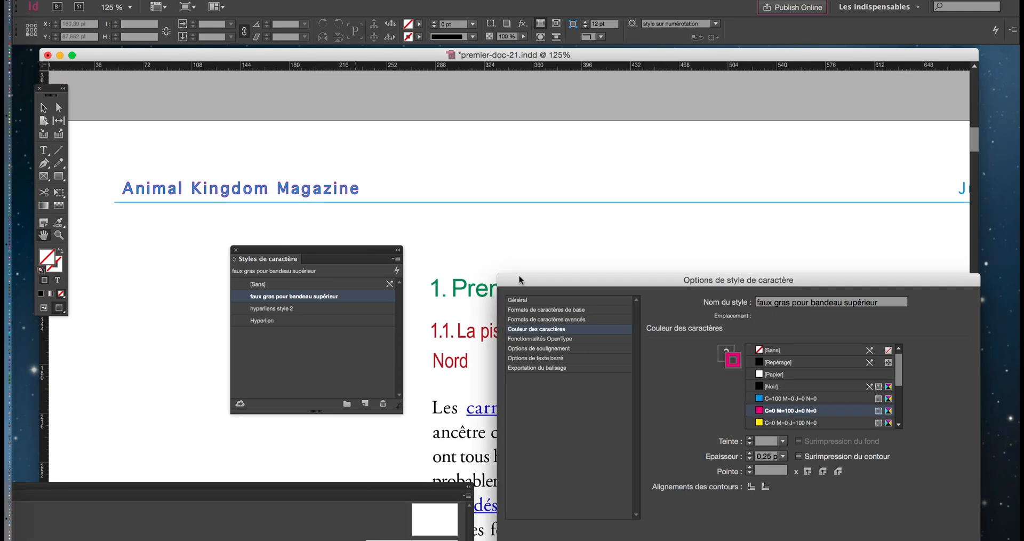
{"action": "left_click_drag", "start_coordinate": [514, 280], "coordinate": [349, 213]}
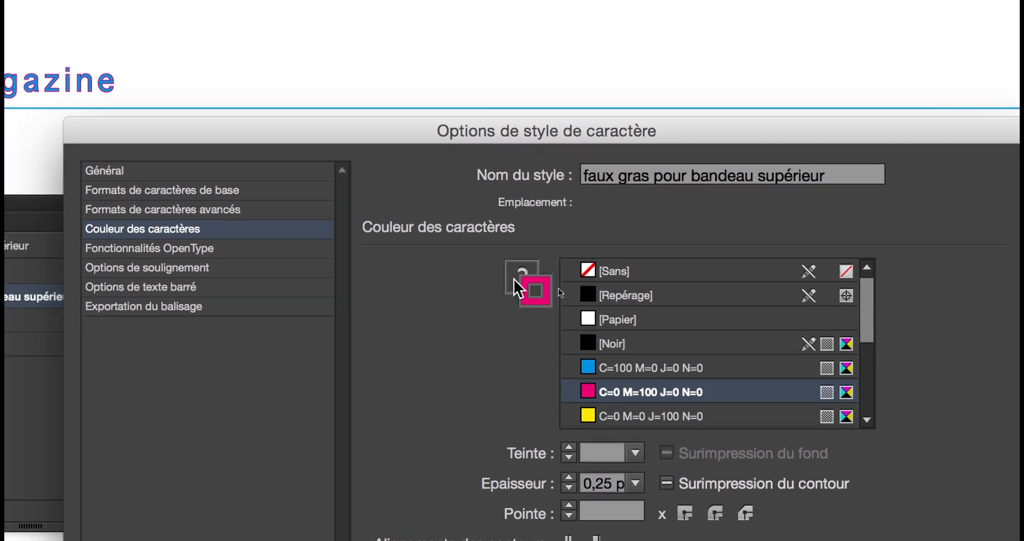
{"action": "left_click", "coordinate": [514, 280]}
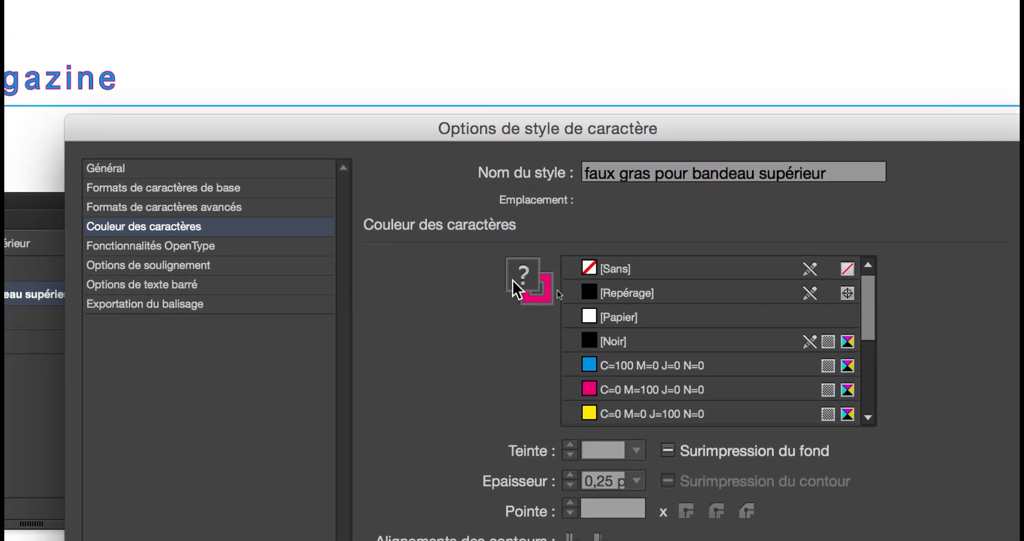
{"action": "left_click", "coordinate": [591, 390]}
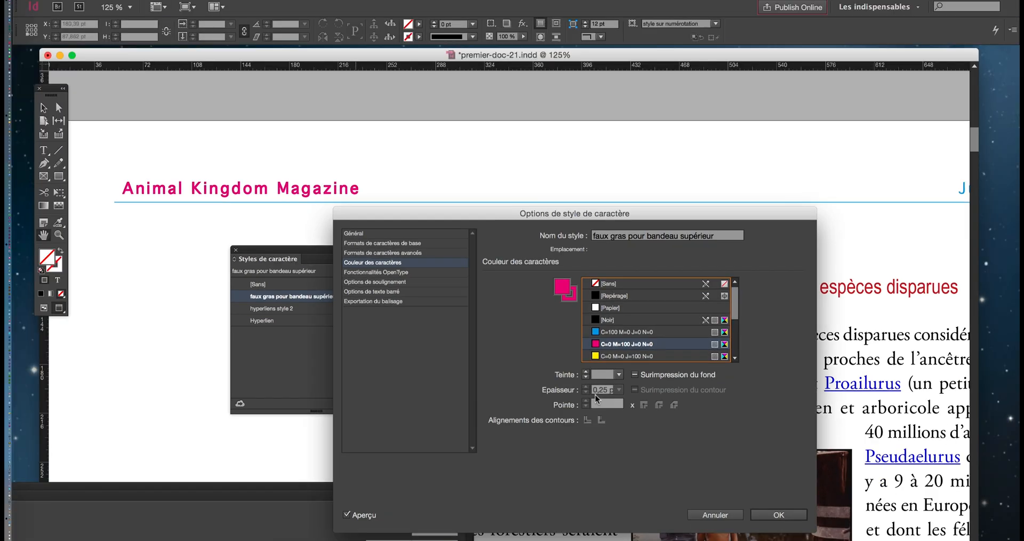
{"action": "left_click", "coordinate": [780, 516]}
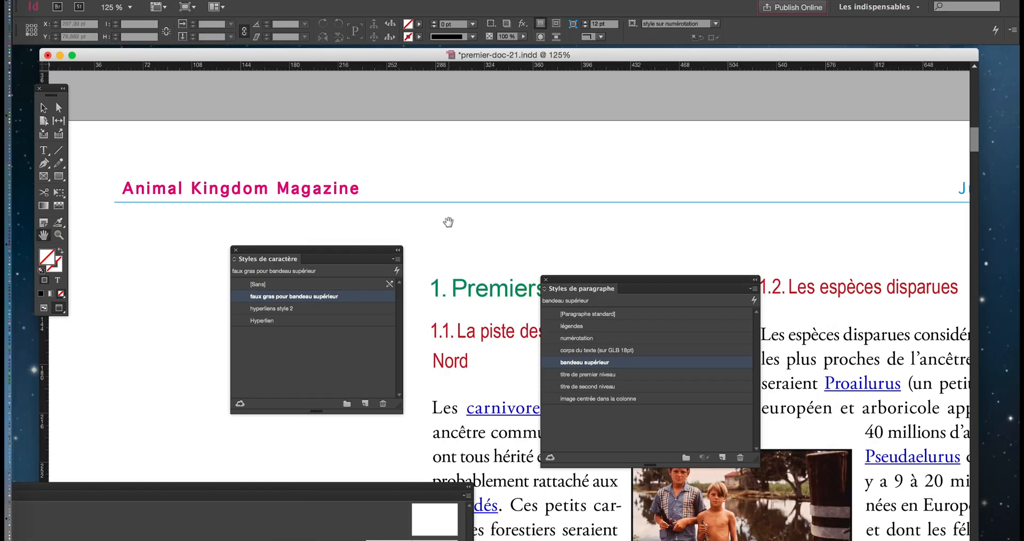
{"action": "scroll", "coordinate": [448, 222], "scroll_direction": "down", "scroll_amount": 1}
{"action": "scroll", "coordinate": [451, 222], "scroll_direction": "down", "scroll_amount": 1}
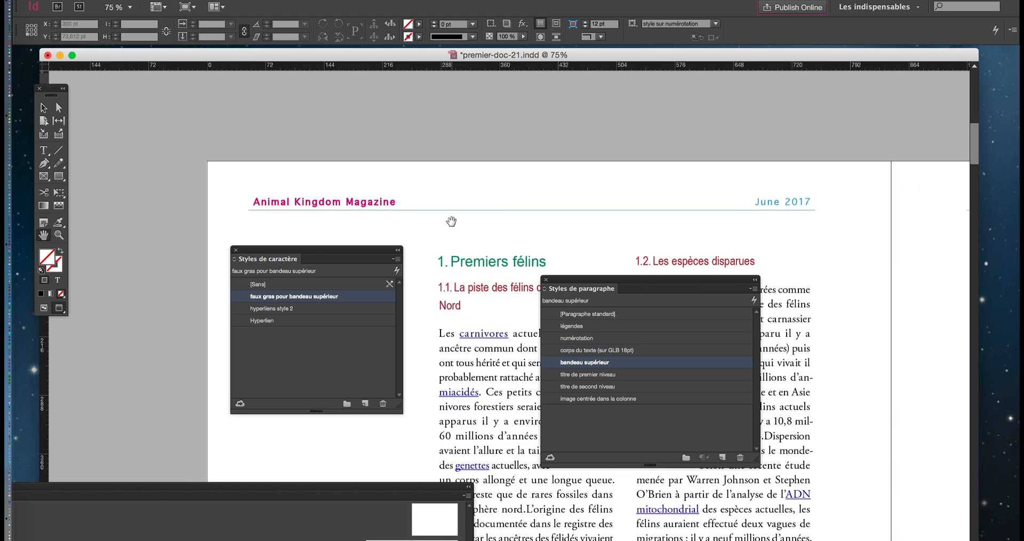
{"action": "left_click_drag", "start_coordinate": [467, 228], "coordinate": [366, 185]}
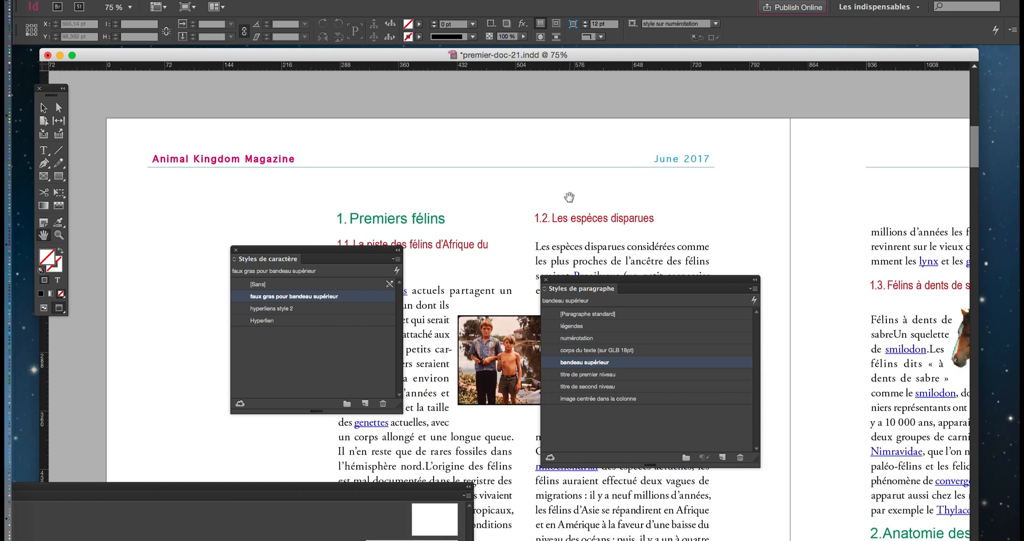
{"action": "left_click_drag", "start_coordinate": [569, 198], "coordinate": [187, 183]}
{"action": "left_click_drag", "start_coordinate": [667, 184], "coordinate": [700, 208]}
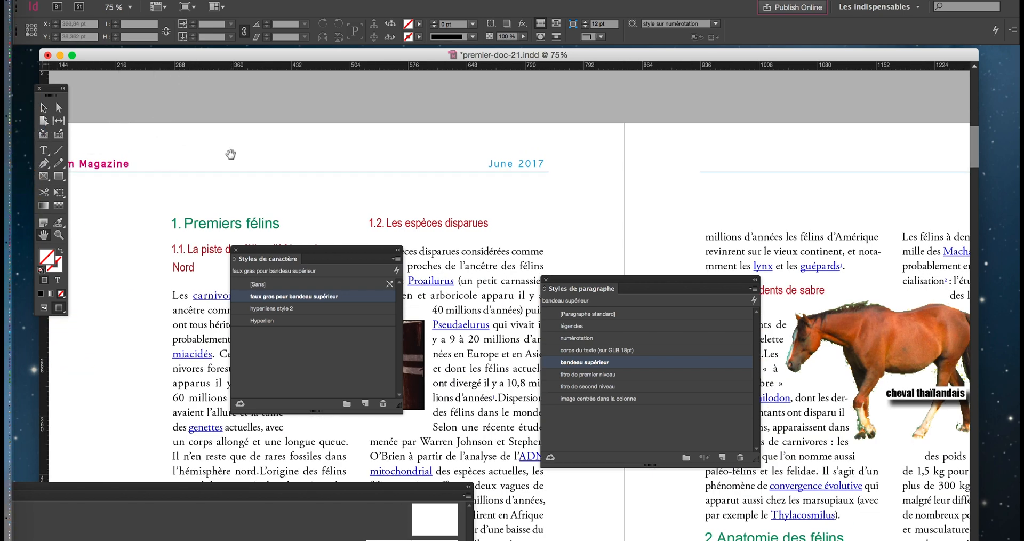
{"action": "left_click_drag", "start_coordinate": [212, 159], "coordinate": [357, 160]}
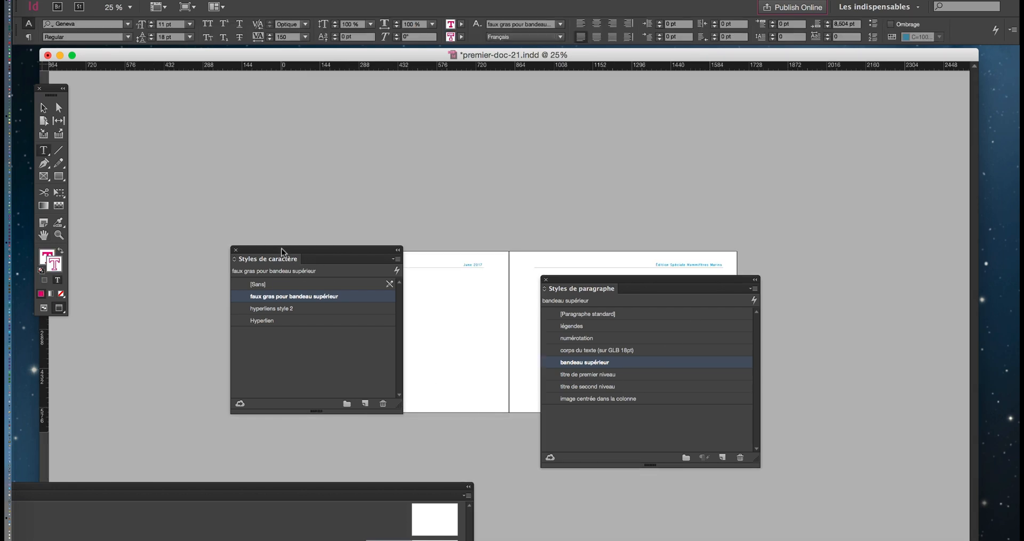
Move the character styles, paragraph styles and pages panels clear of the master spread.
{"action": "left_click_drag", "start_coordinate": [282, 252], "coordinate": [146, 120]}
{"action": "left_click_drag", "start_coordinate": [563, 280], "coordinate": [655, 415]}
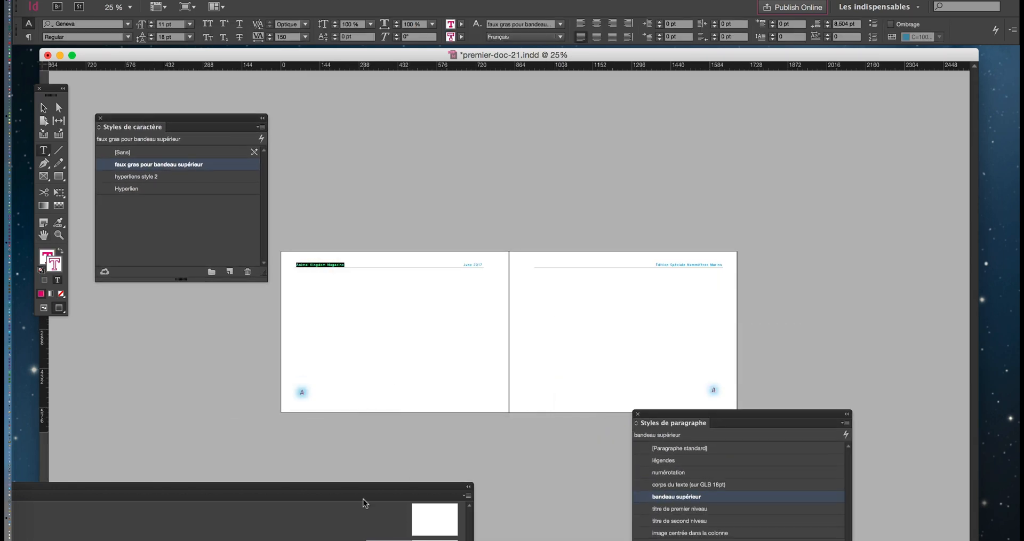
{"action": "left_click_drag", "start_coordinate": [370, 487], "coordinate": [776, 68]}
{"action": "left_click_drag", "start_coordinate": [774, 89], "coordinate": [167, 299]}
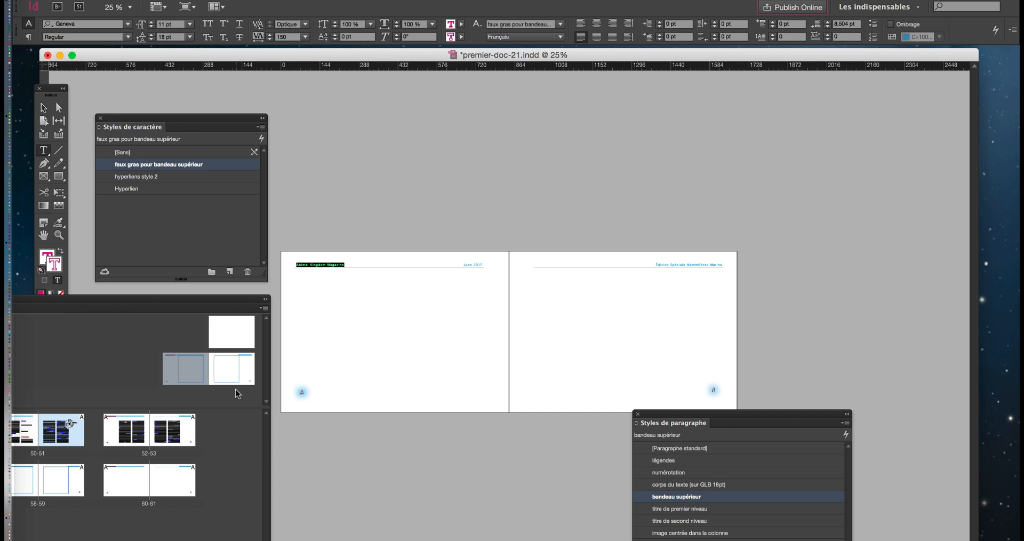
Show the document's layers beside the master spread and add a new layer above Calque 1.
{"action": "left_click", "coordinate": [380, 0]}
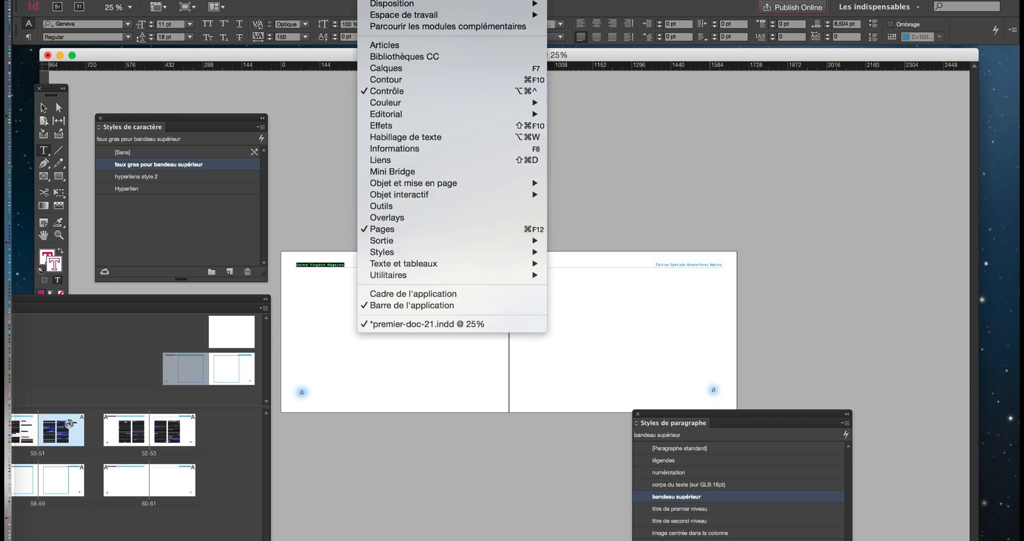
{"action": "left_click", "coordinate": [398, 68]}
{"action": "left_click_drag", "start_coordinate": [824, 59], "coordinate": [727, 90]}
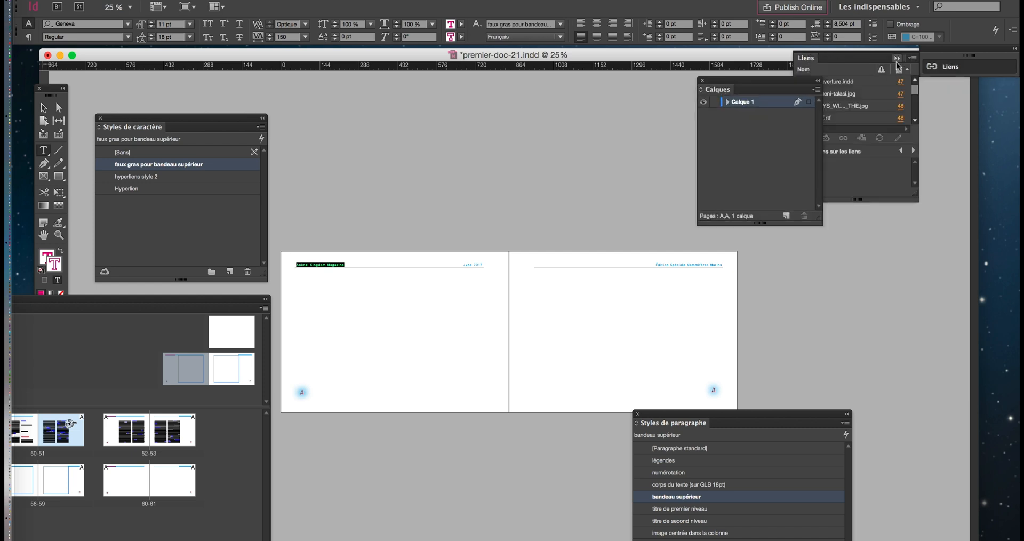
{"action": "left_click_drag", "start_coordinate": [819, 220], "coordinate": [875, 246]}
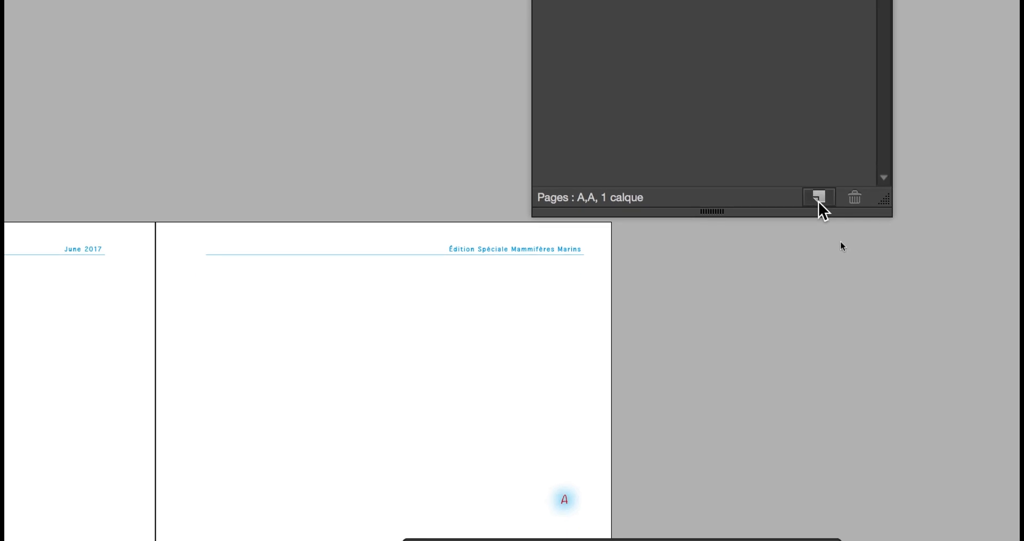
{"action": "left_click", "coordinate": [825, 297]}
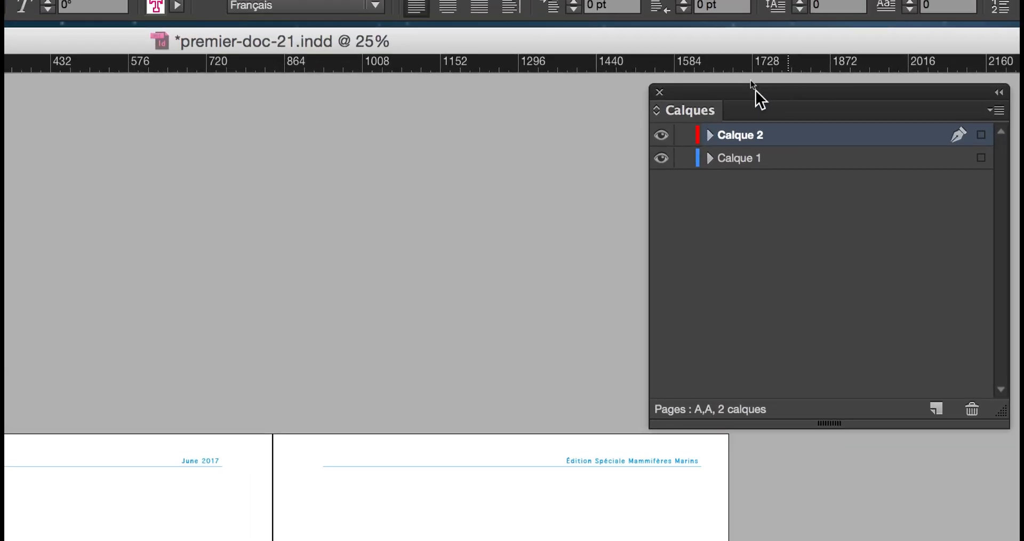
Rename the new layer fond and move it below Calque 1 in the layer order.
{"action": "left_click_drag", "start_coordinate": [755, 91], "coordinate": [615, 118]}
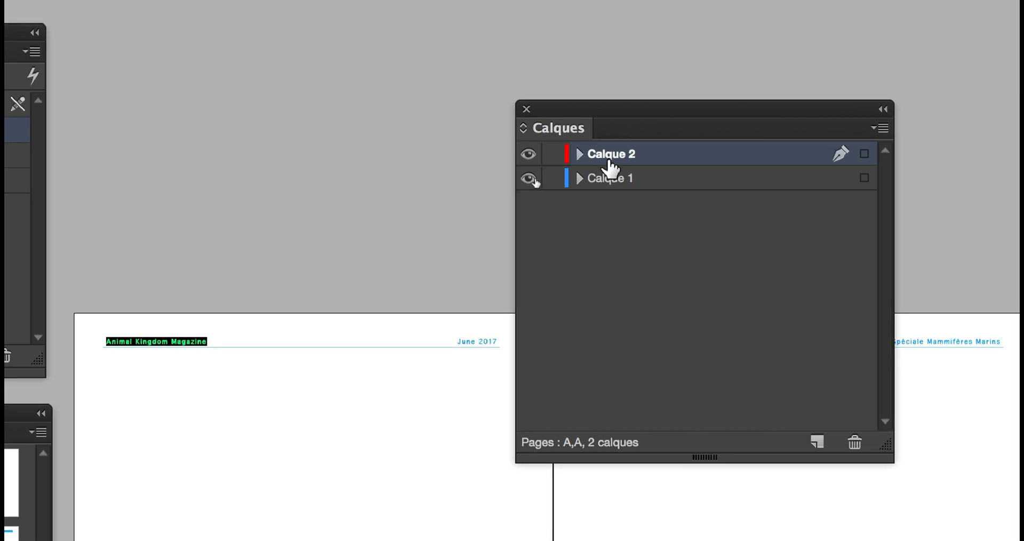
{"action": "double_click", "coordinate": [607, 156]}
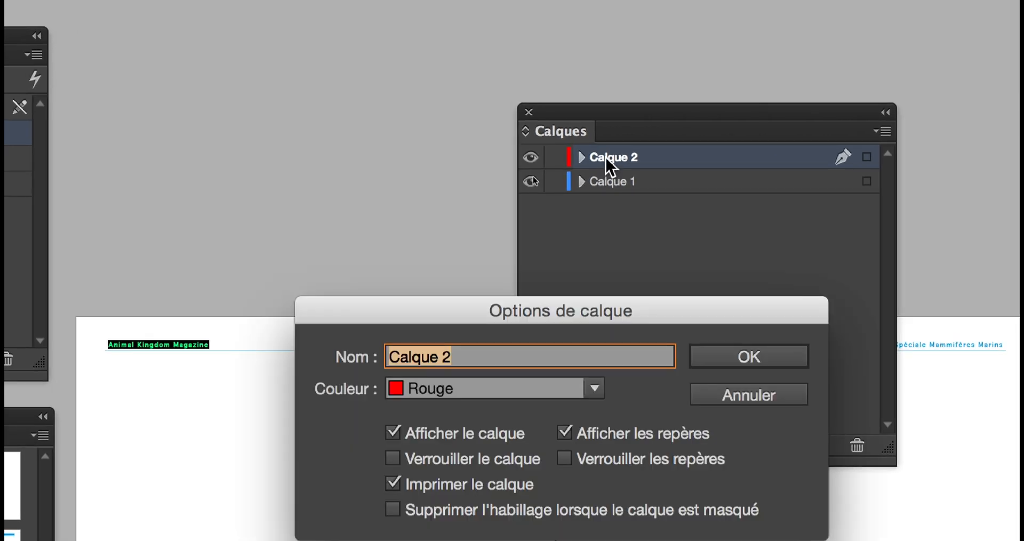
{"action": "type", "text": "fond"}
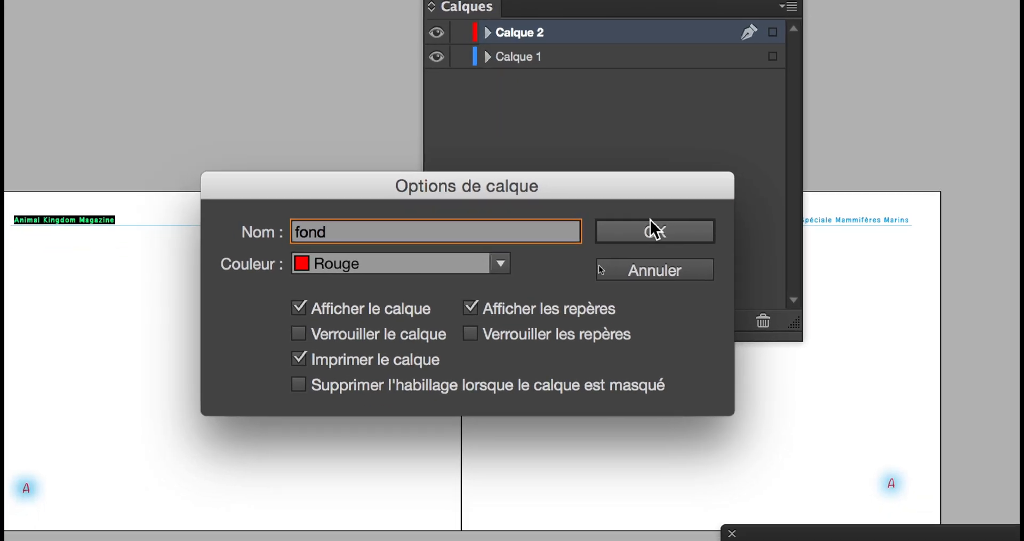
{"action": "left_click", "coordinate": [652, 229]}
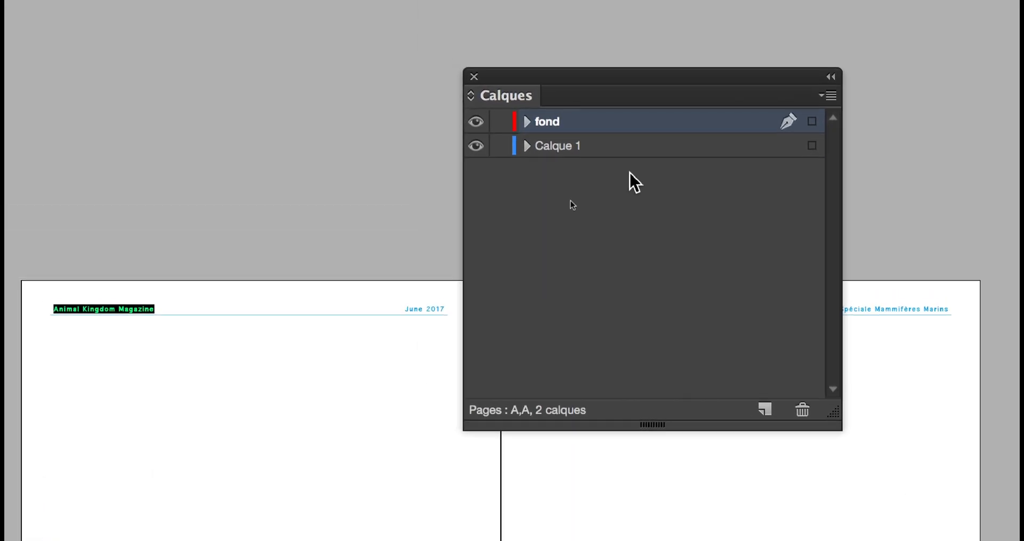
{"action": "left_click_drag", "start_coordinate": [619, 155], "coordinate": [619, 170]}
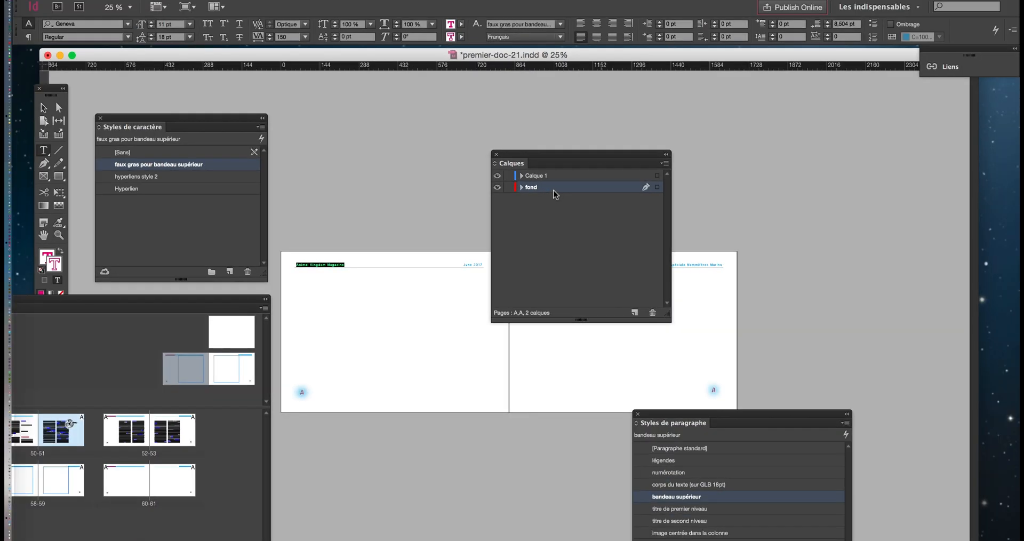
Draw a rectangle about 1758 by 636 pt over the whole master spread, extending past the page edges.
{"action": "left_click_drag", "start_coordinate": [508, 95], "coordinate": [654, 31]}
{"action": "left_click_drag", "start_coordinate": [572, 127], "coordinate": [628, 62]}
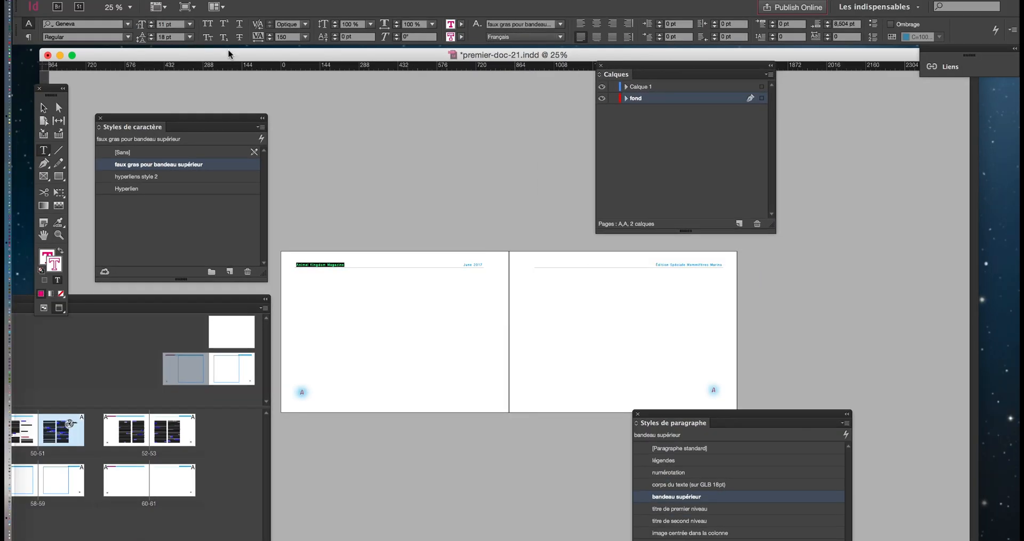
{"action": "left_click", "coordinate": [59, 180]}
{"action": "left_click_drag", "start_coordinate": [57, 92], "coordinate": [842, 105]}
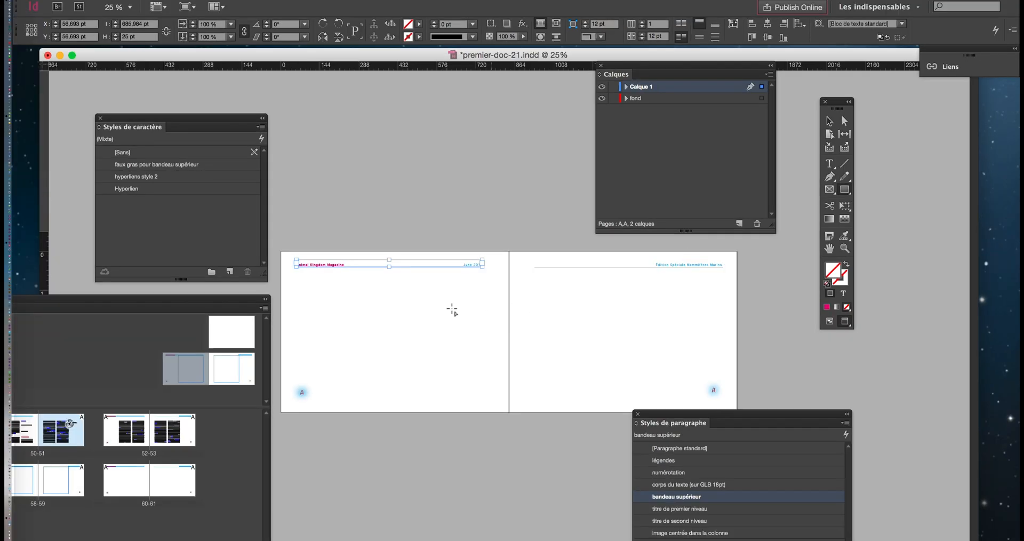
{"action": "mouse_move", "coordinate": [275, 245]}
{"action": "left_mouse_down"}
{"action": "mouse_move", "coordinate": [431, 320]}
{"action": "mouse_move", "coordinate": [666, 399]}
{"action": "mouse_move", "coordinate": [881, 441]}
{"action": "left_mouse_up"}
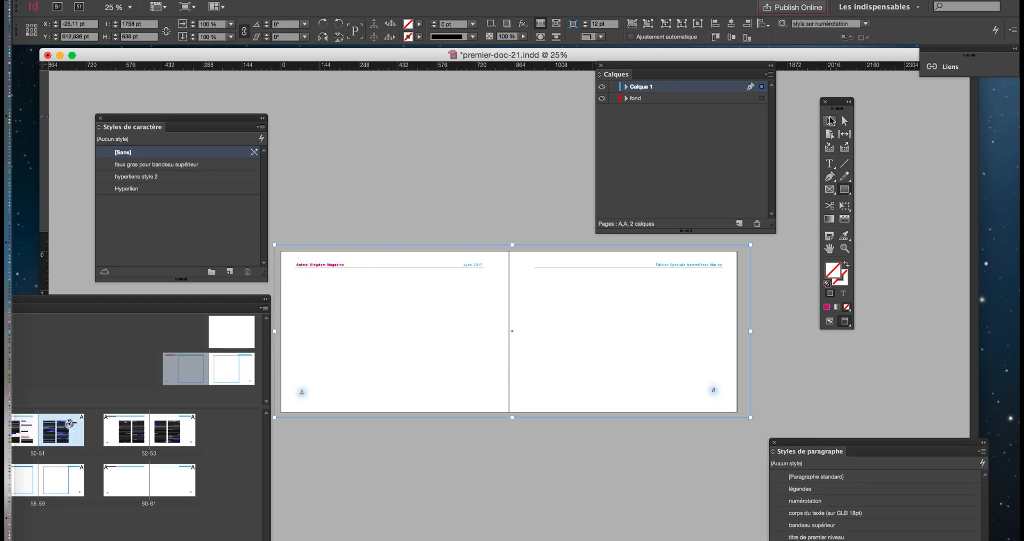
Resize the rectangle to about 1734 by 639 pt by adjusting its lower and outer edges around the spread.
{"action": "left_click", "coordinate": [831, 121]}
{"action": "left_click_drag", "start_coordinate": [512, 417], "coordinate": [512, 422]}
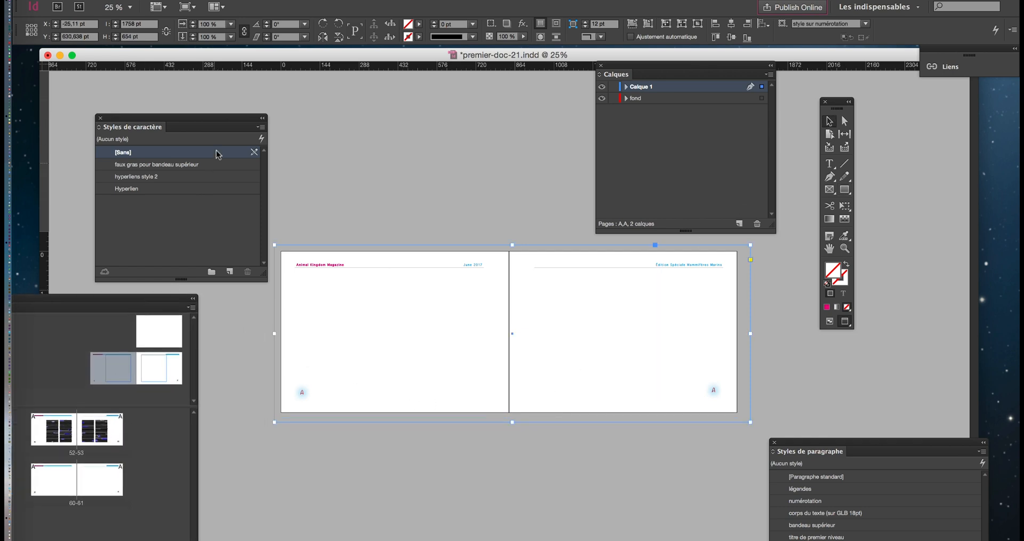
{"action": "left_click_drag", "start_coordinate": [217, 126], "coordinate": [151, 113]}
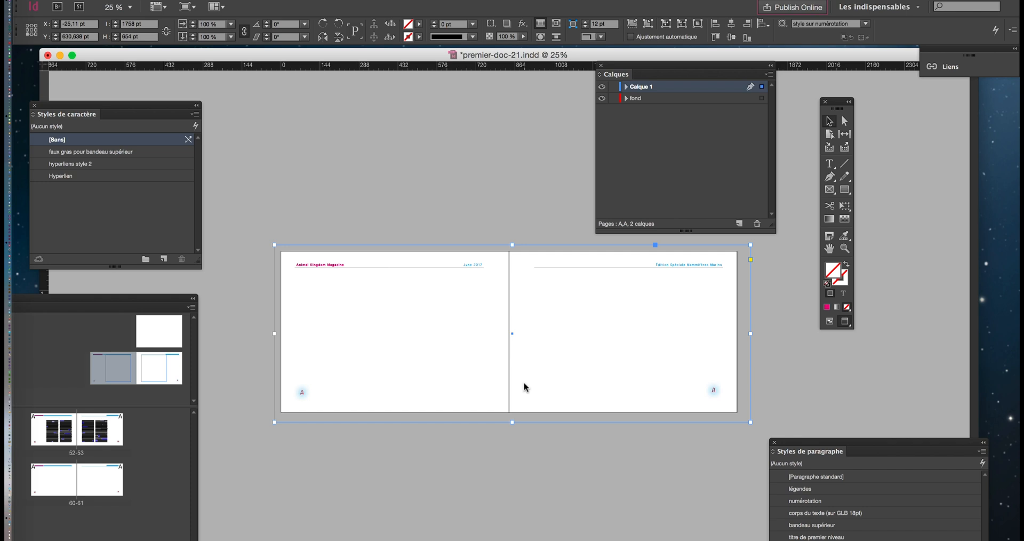
{"action": "left_click_drag", "start_coordinate": [654, 70], "coordinate": [585, 64]}
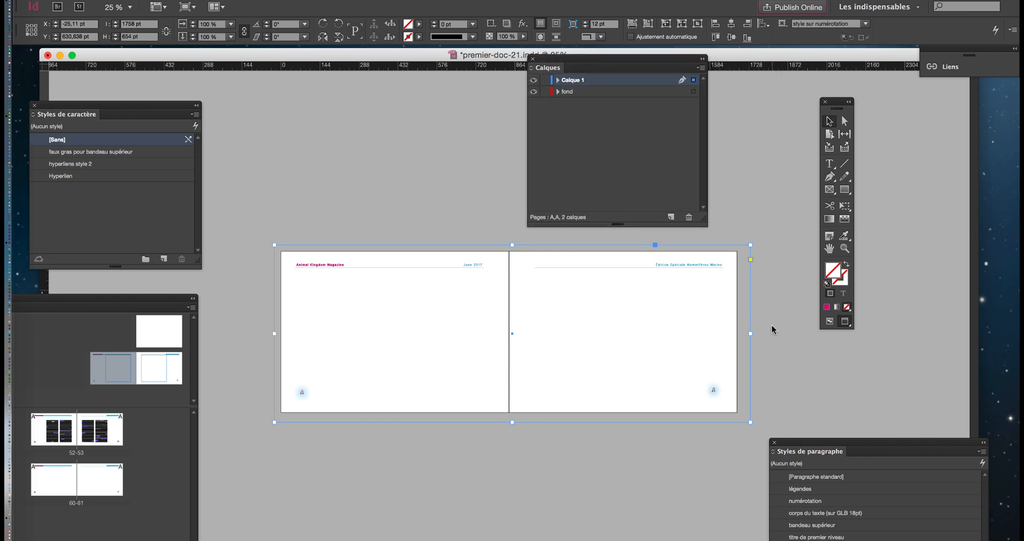
{"action": "left_click_drag", "start_coordinate": [751, 333], "coordinate": [745, 335]}
{"action": "left_click_drag", "start_coordinate": [509, 422], "coordinate": [510, 418]}
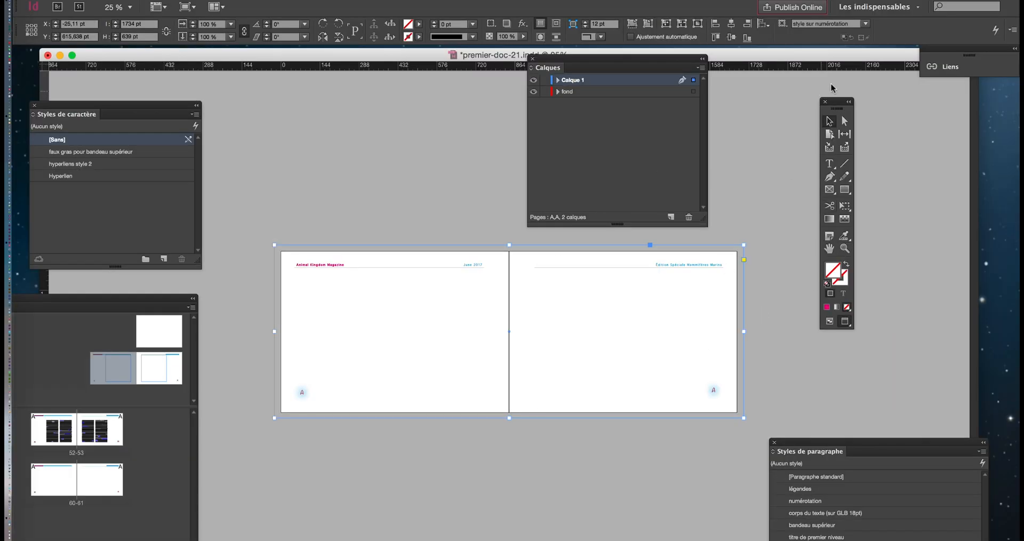
Show the colour swatches and start a new colour swatch for the rectangle's fill.
{"action": "left_click", "coordinate": [378, 1]}
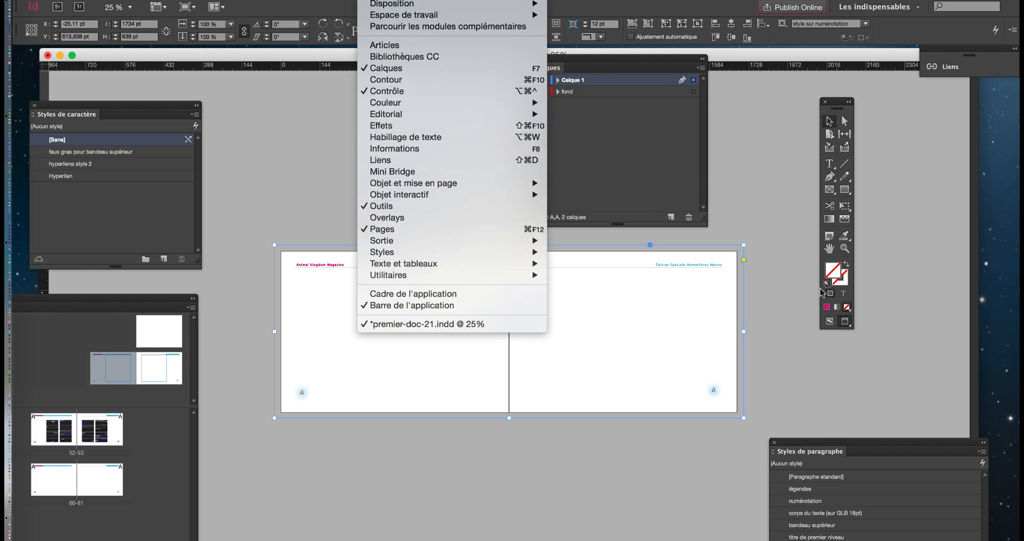
{"action": "left_click", "coordinate": [828, 273]}
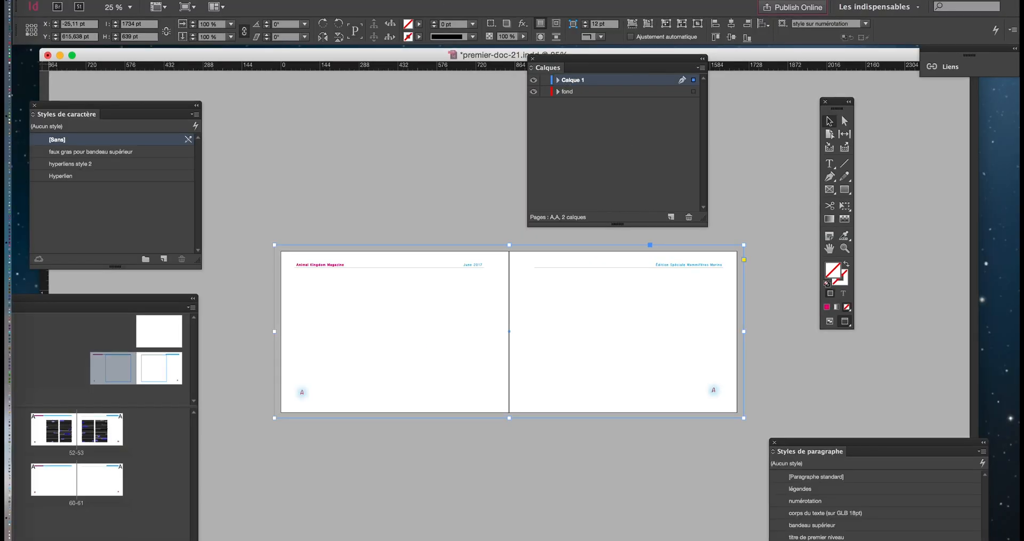
{"action": "left_click", "coordinate": [379, 0]}
{"action": "mouse_move", "coordinate": [400, 107]}
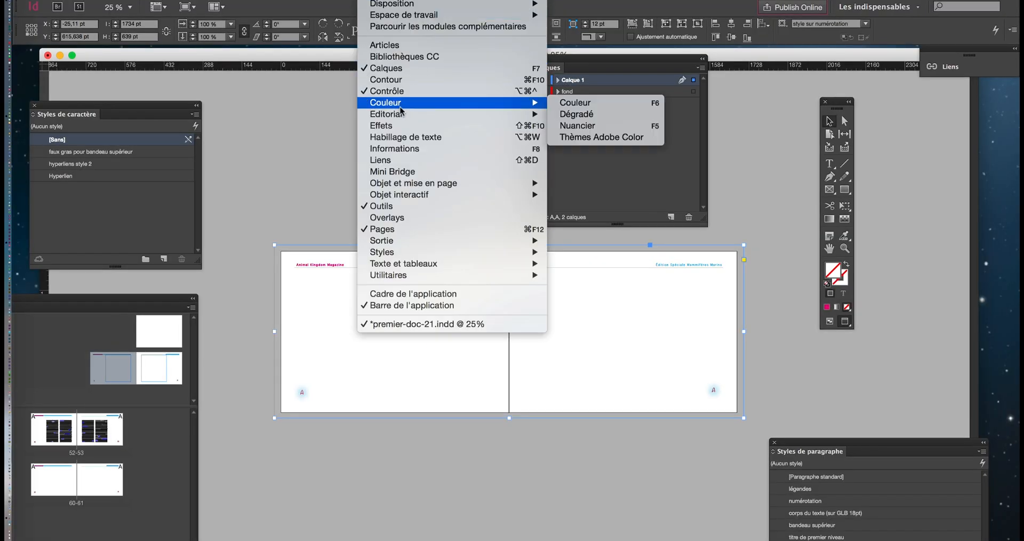
{"action": "left_click", "coordinate": [607, 128]}
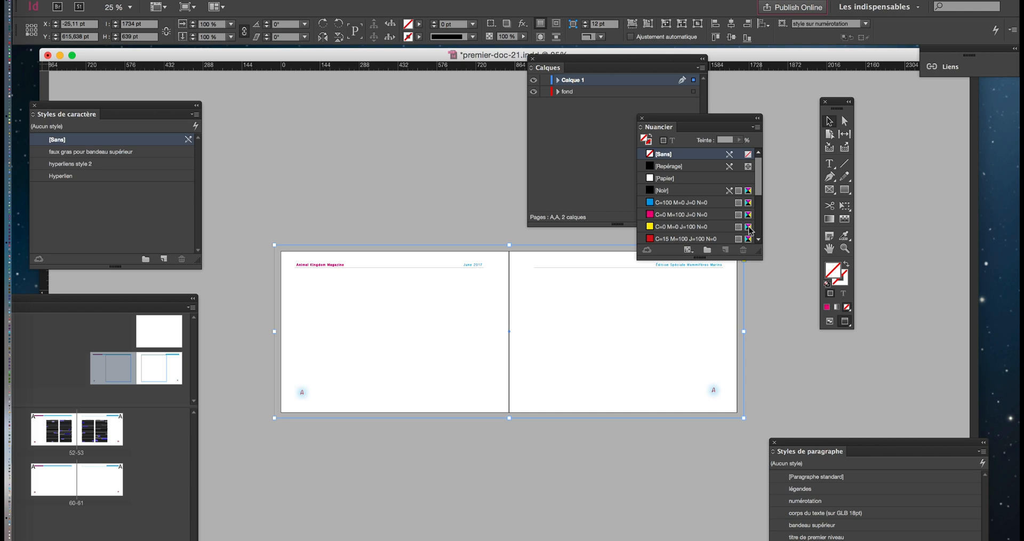
{"action": "left_click_drag", "start_coordinate": [673, 120], "coordinate": [312, 64]}
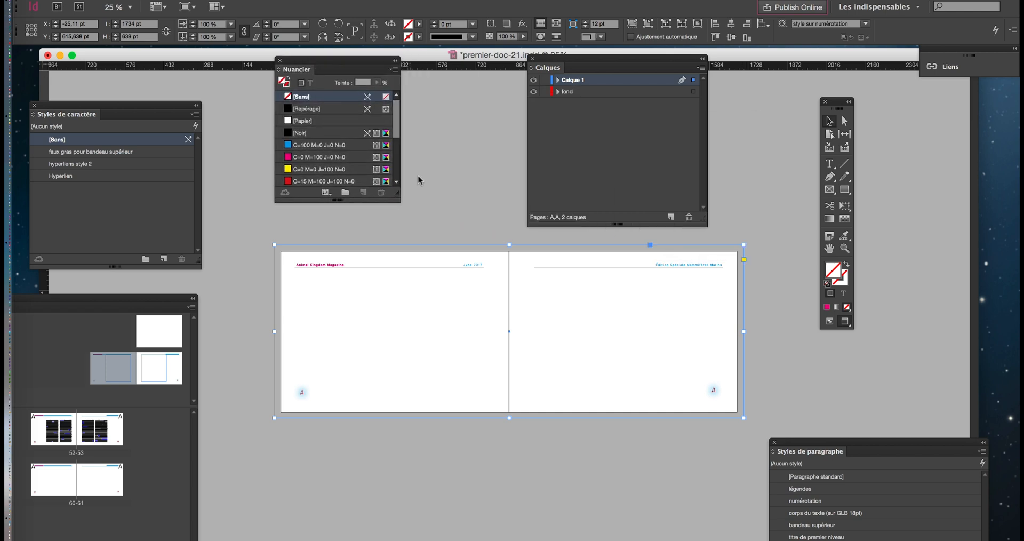
{"action": "left_click", "coordinate": [394, 70]}
{"action": "left_click", "coordinate": [421, 78]}
{"action": "left_click_drag", "start_coordinate": [561, 193], "coordinate": [662, 255]}
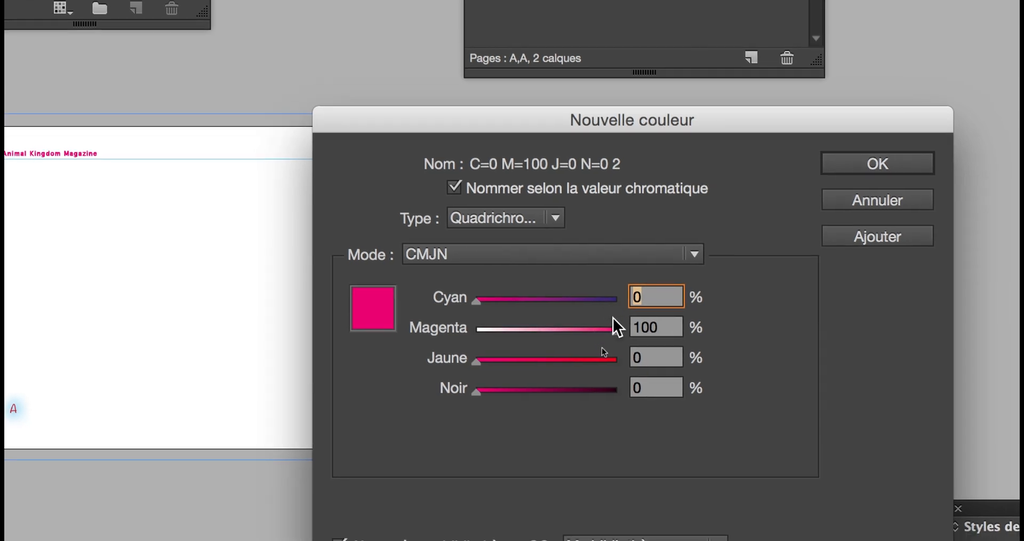
Fill the rectangle with the new CMJN swatch, set to Cyan 5, Magenta 4, Jaune 4 and Noir 2 %.
{"action": "type", "text": "5"}
{"action": "key", "text": "Tab"}
{"action": "type", "text": "4"}
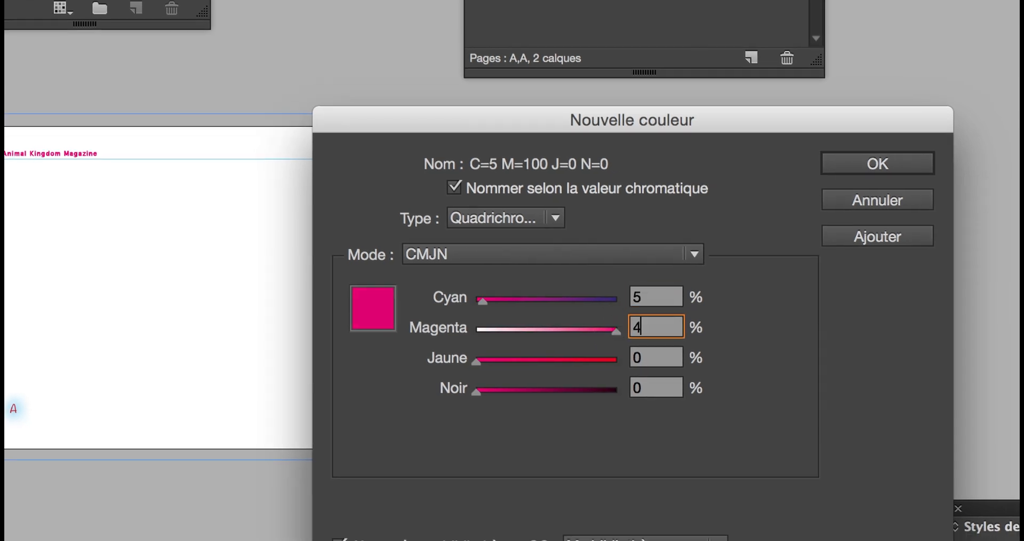
{"action": "key", "text": "Tab"}
{"action": "type", "text": "4"}
{"action": "key", "text": "Tab"}
{"action": "type", "text": "2"}
{"action": "key", "text": "Tab"}
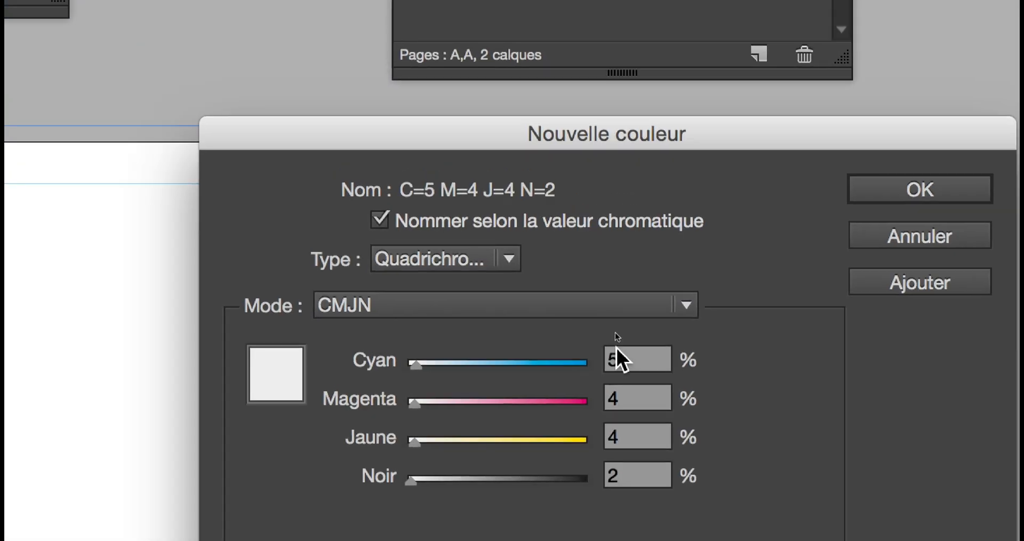
{"action": "double_click", "coordinate": [592, 238]}
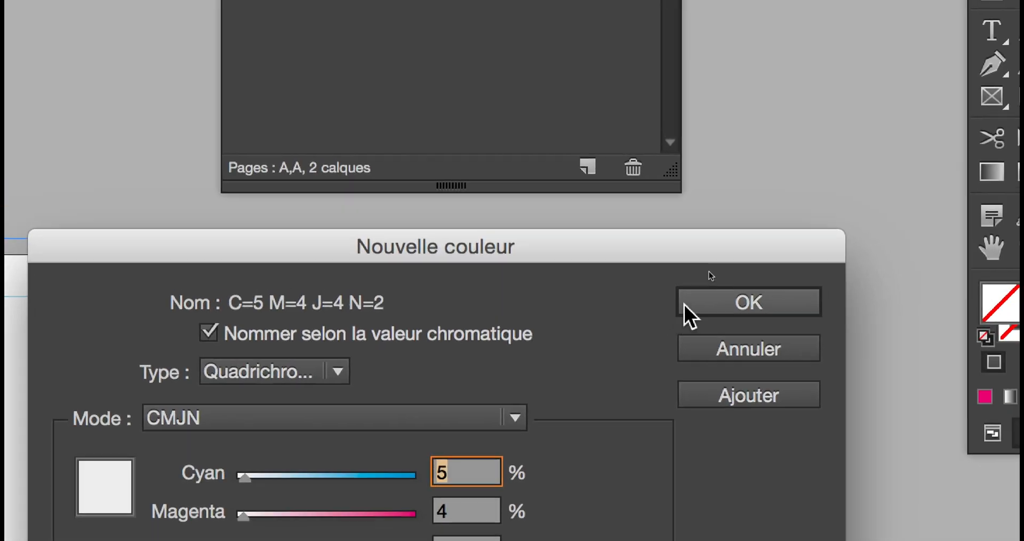
{"action": "left_click", "coordinate": [688, 304]}
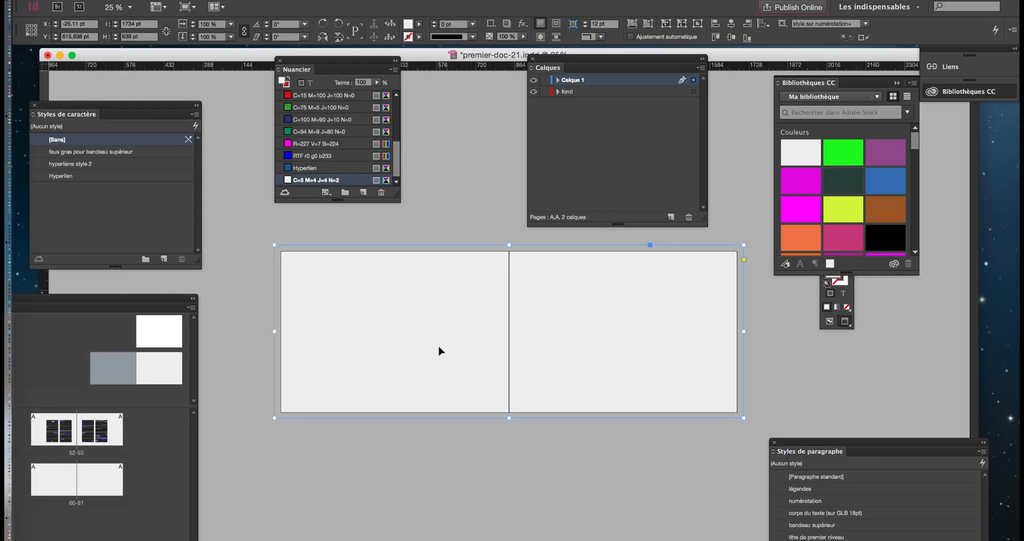
Examine the filled background on the master spread at several magnifications.
{"action": "key", "text": "super+equal"}
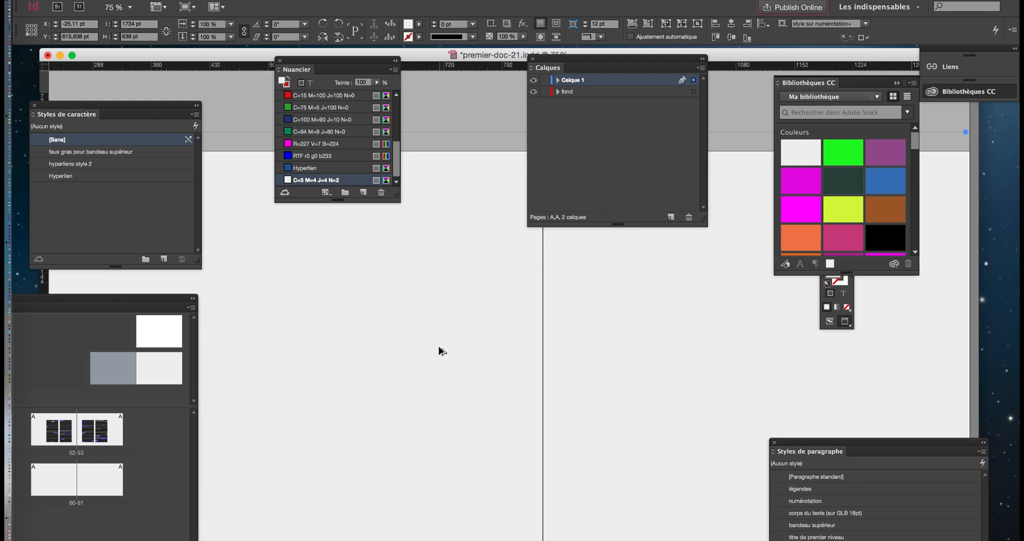
{"action": "key", "text": "super+minus"}
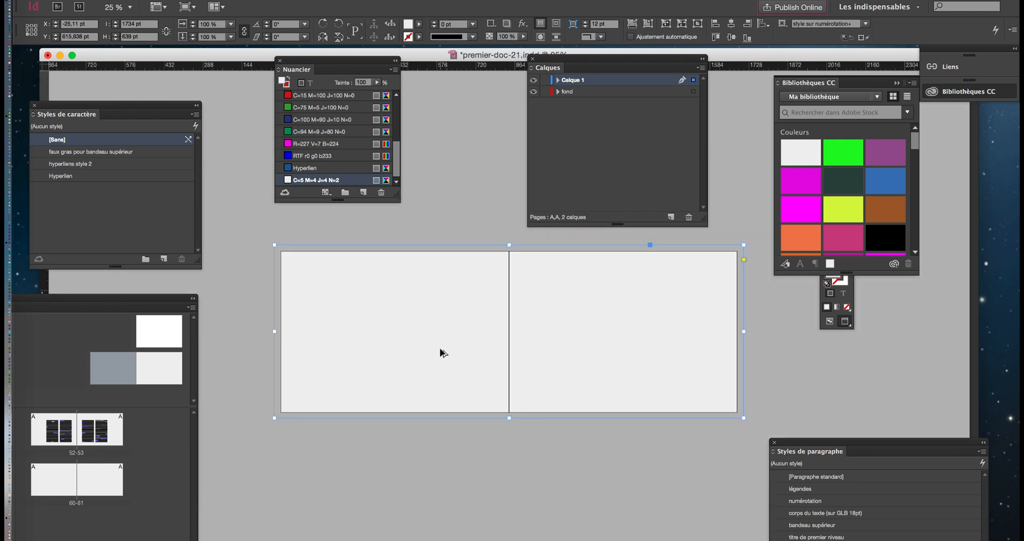
{"action": "key", "text": "super+equal"}
{"action": "key", "text": "super+equal"}
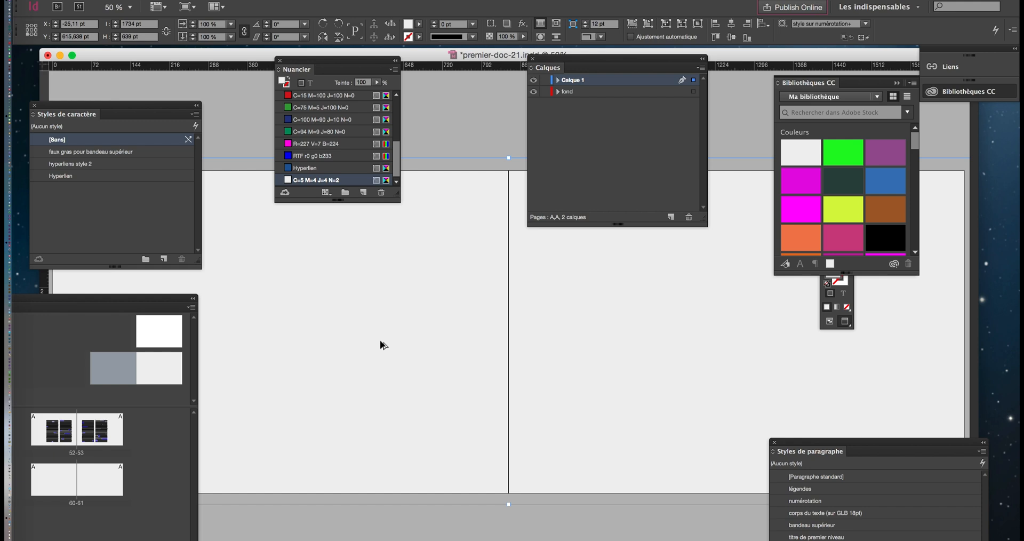
{"action": "key", "text": "super+minus"}
{"action": "key", "text": "super+minus"}
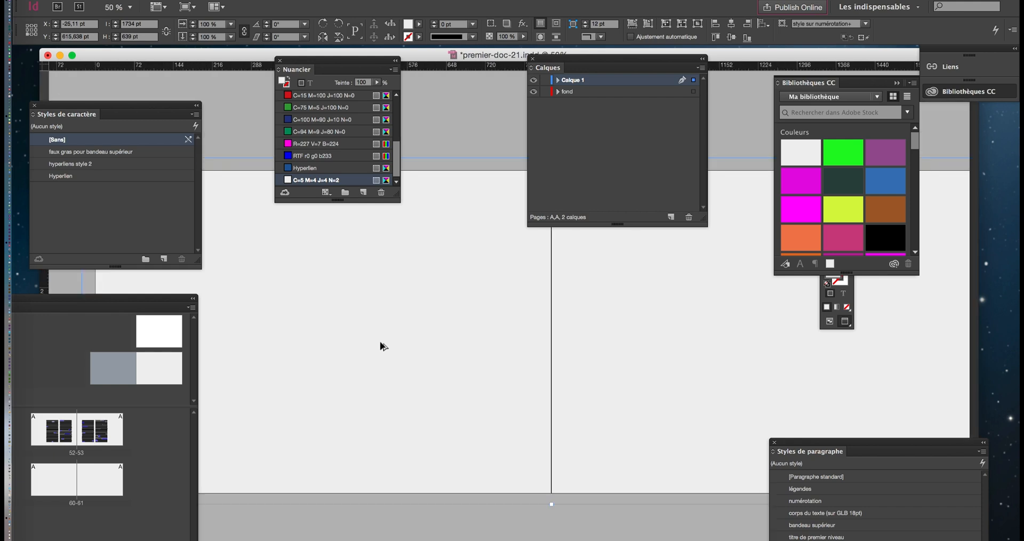
{"action": "left_click_drag", "start_coordinate": [396, 195], "coordinate": [408, 238]}
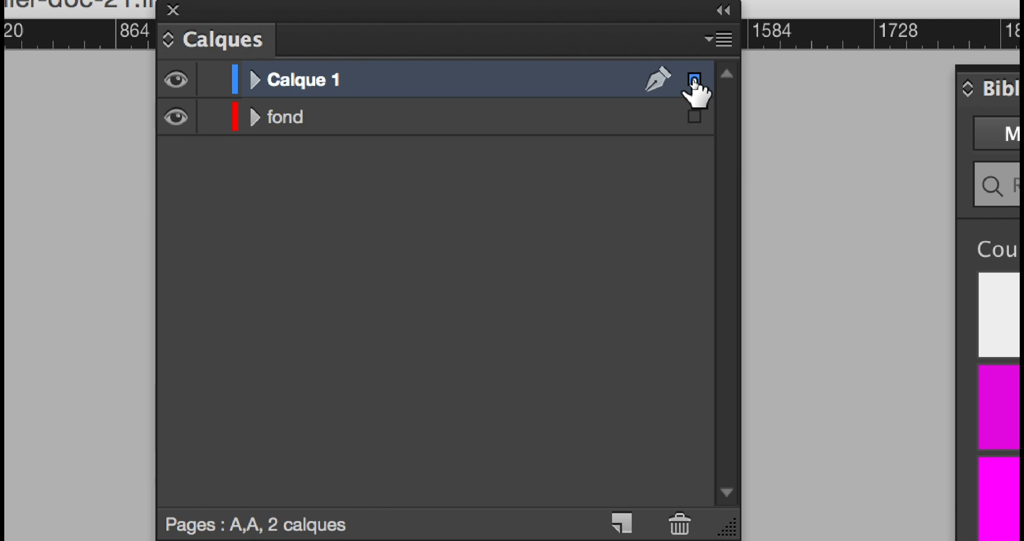
Move the selected grey background rectangle from Calque 1 to the fond layer.
{"action": "left_click", "coordinate": [694, 80]}
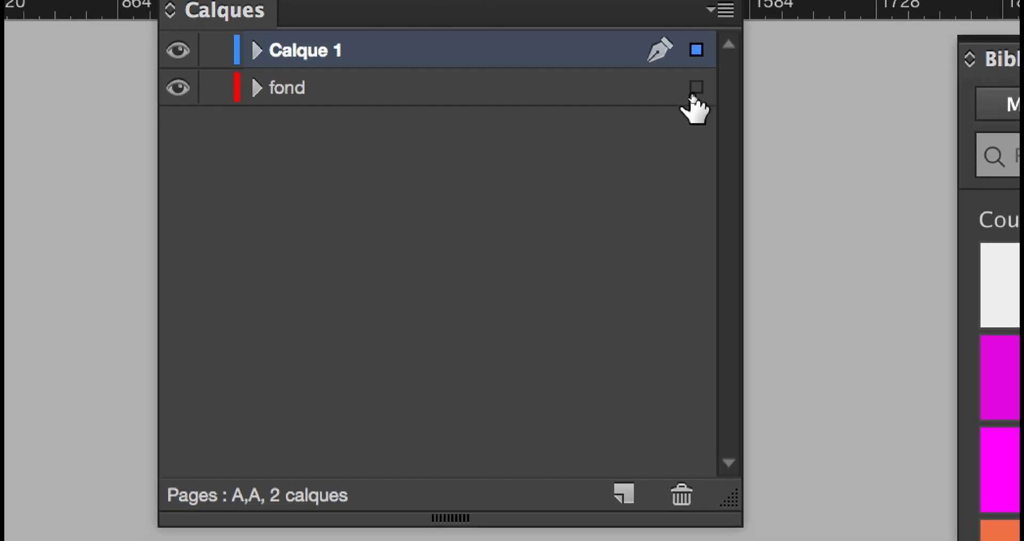
{"action": "left_click", "coordinate": [693, 91]}
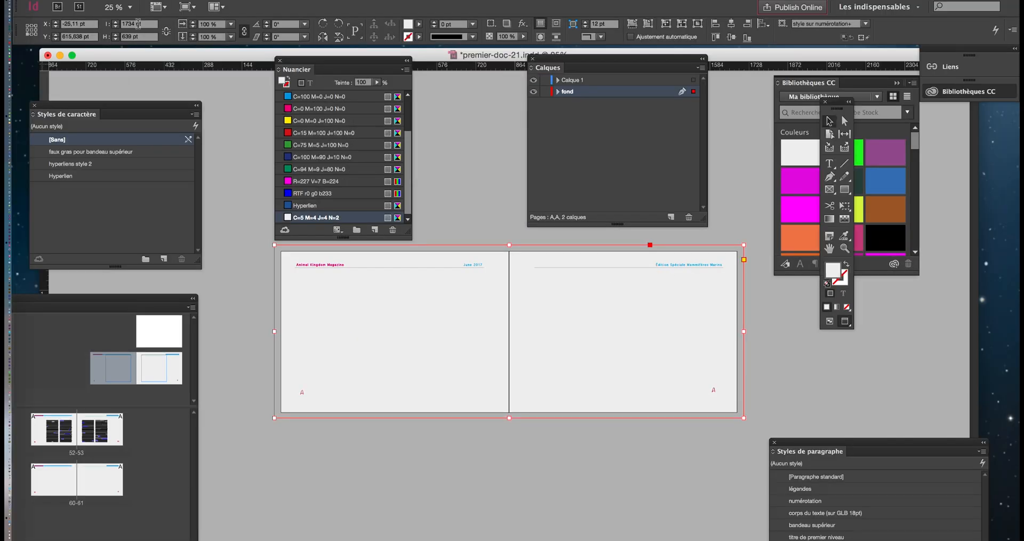
Save the document under the new name premier-doc-22.indd.
{"action": "left_click", "coordinate": [113, 1]}
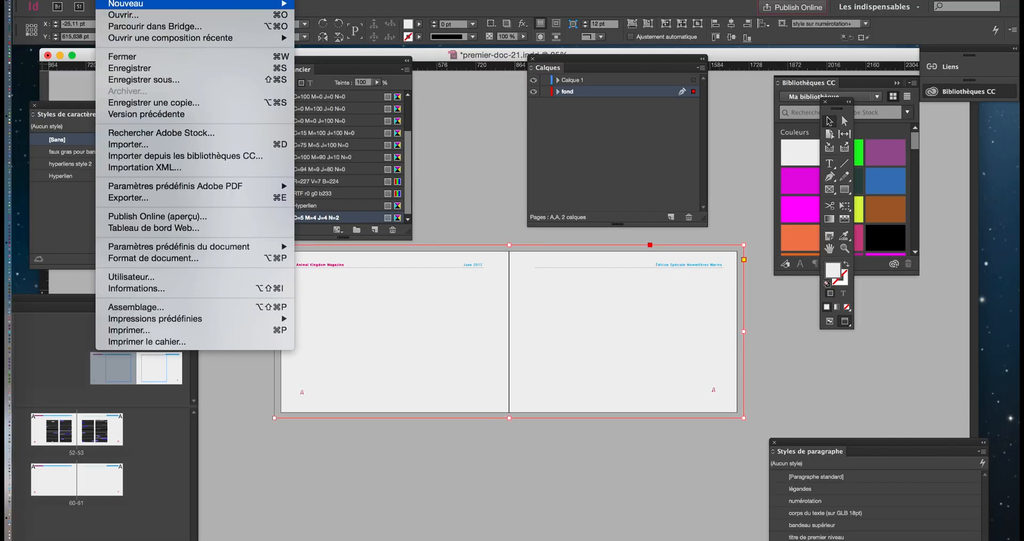
{"action": "left_click", "coordinate": [164, 80]}
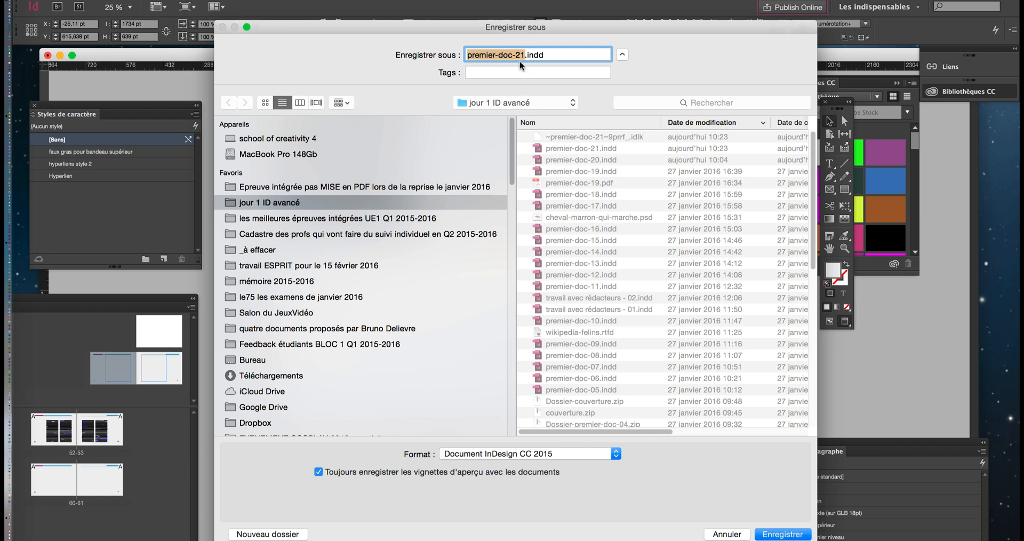
{"action": "left_click", "coordinate": [524, 55]}
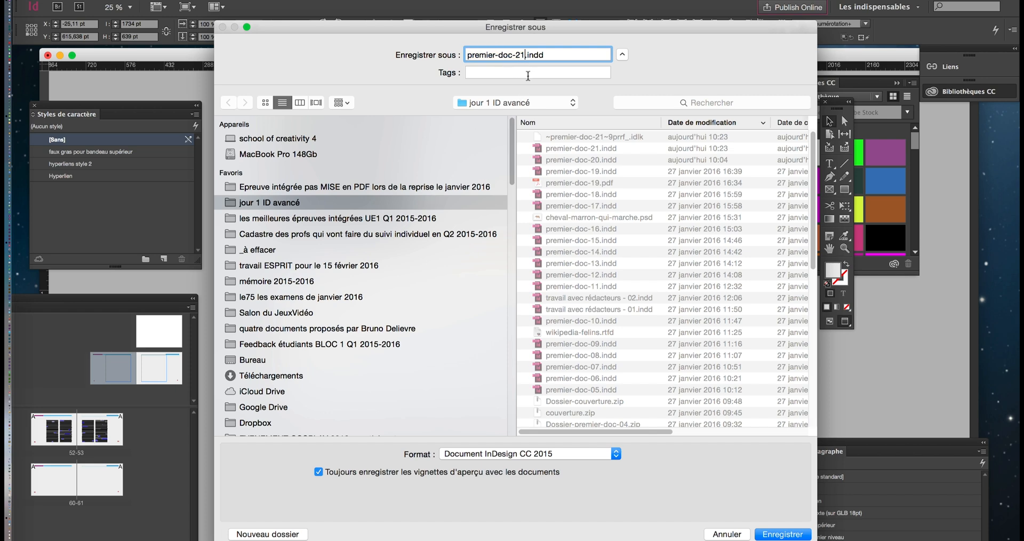
{"action": "key", "text": "BackSpace"}
{"action": "type", "text": "2"}
{"action": "left_click", "coordinate": [783, 534]}
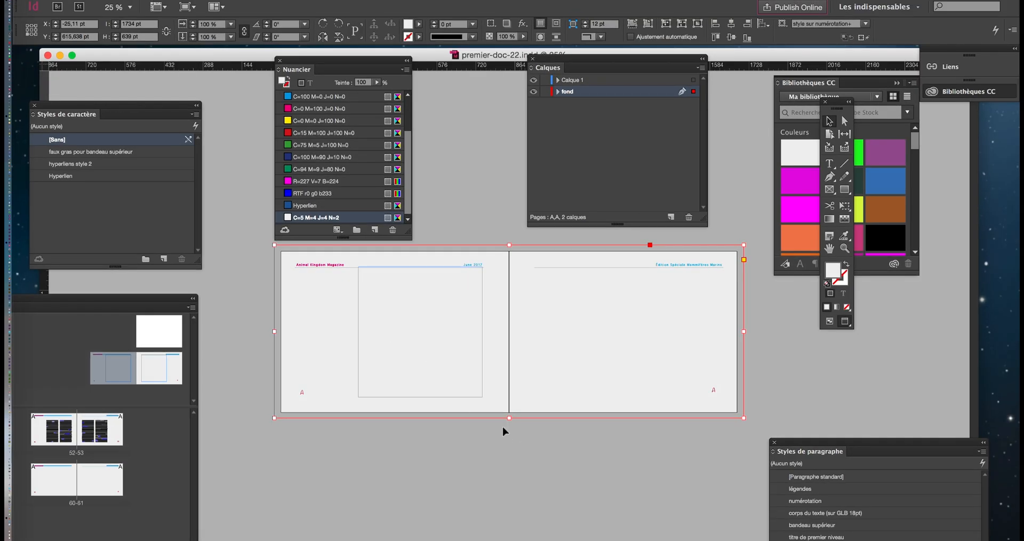
Open spread 48-49 and move the Pages, Nuancier and Calques panels out of the way of its pages.
{"action": "left_click_drag", "start_coordinate": [147, 298], "coordinate": [932, 119]}
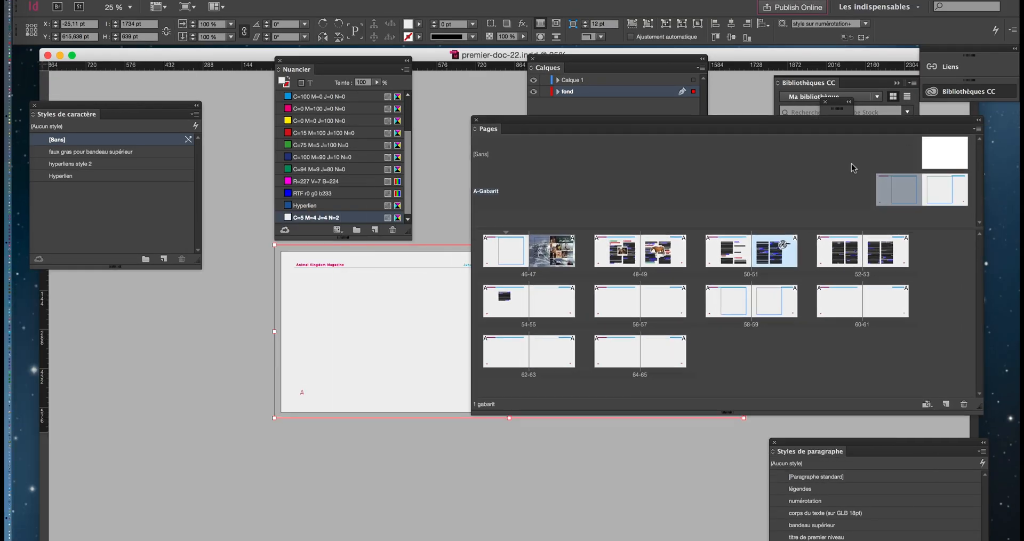
{"action": "double_click", "coordinate": [631, 260]}
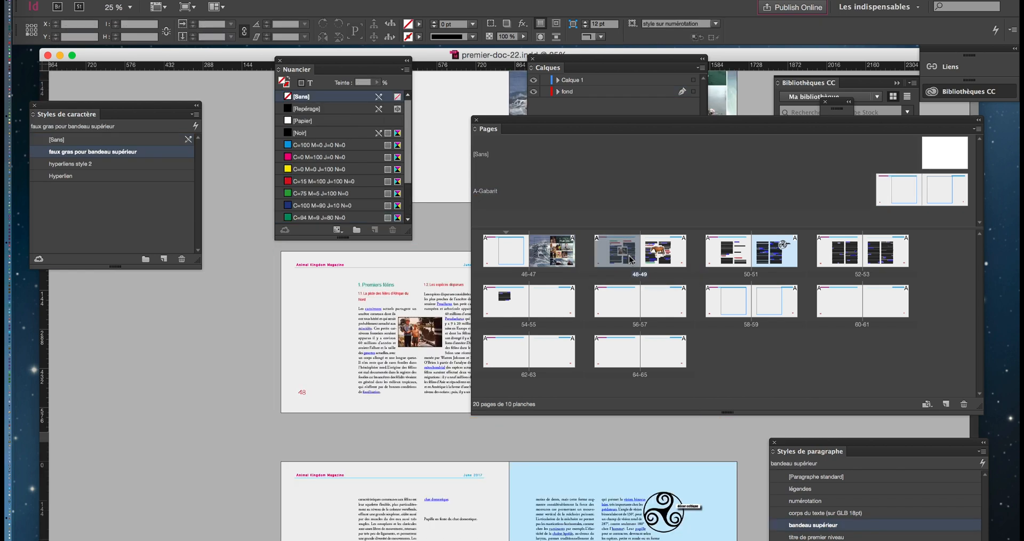
{"action": "left_click_drag", "start_coordinate": [546, 120], "coordinate": [705, 161]}
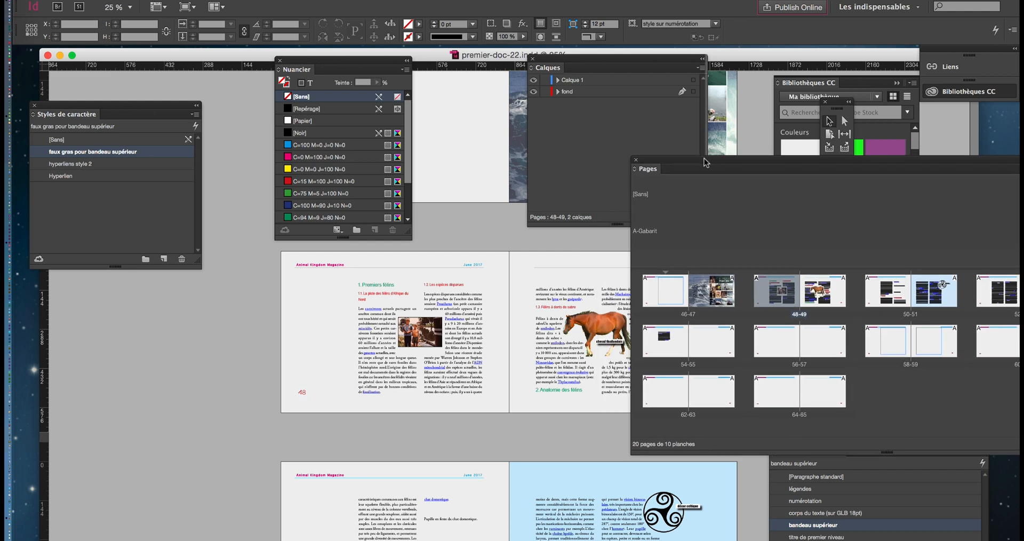
{"action": "scroll", "coordinate": [457, 326], "scroll_direction": "up", "scroll_amount": 1}
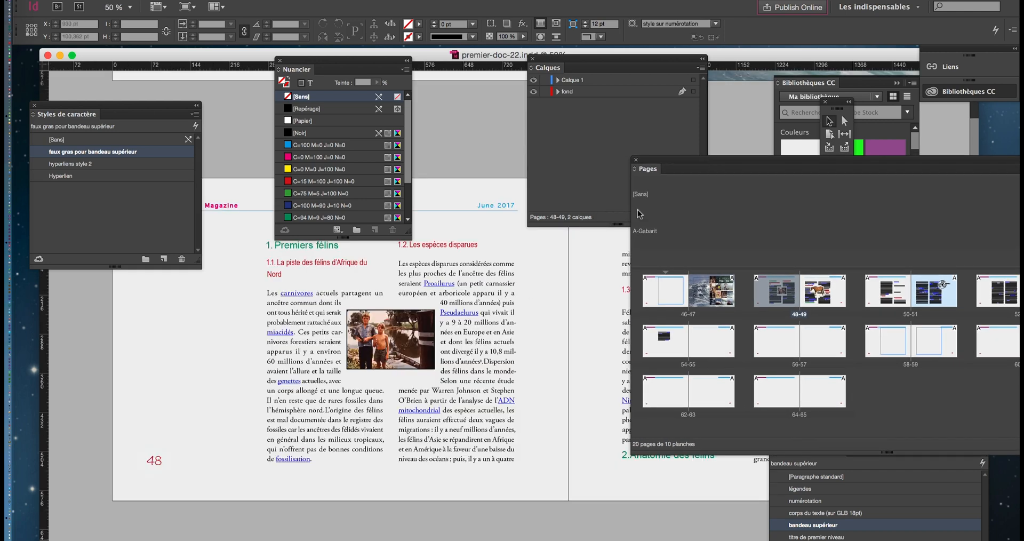
{"action": "left_click_drag", "start_coordinate": [652, 170], "coordinate": [775, 190]}
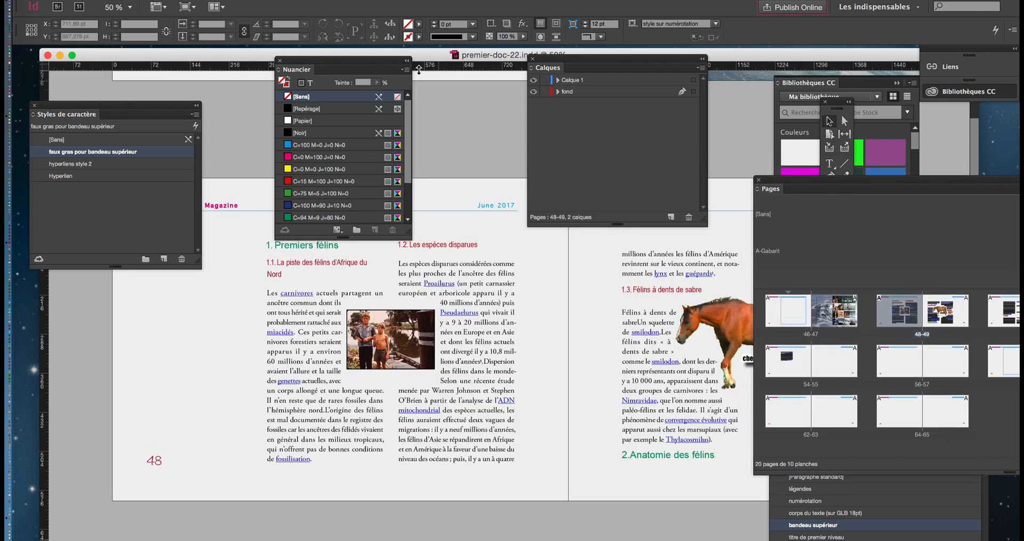
{"action": "left_click_drag", "start_coordinate": [290, 60], "coordinate": [126, 476]}
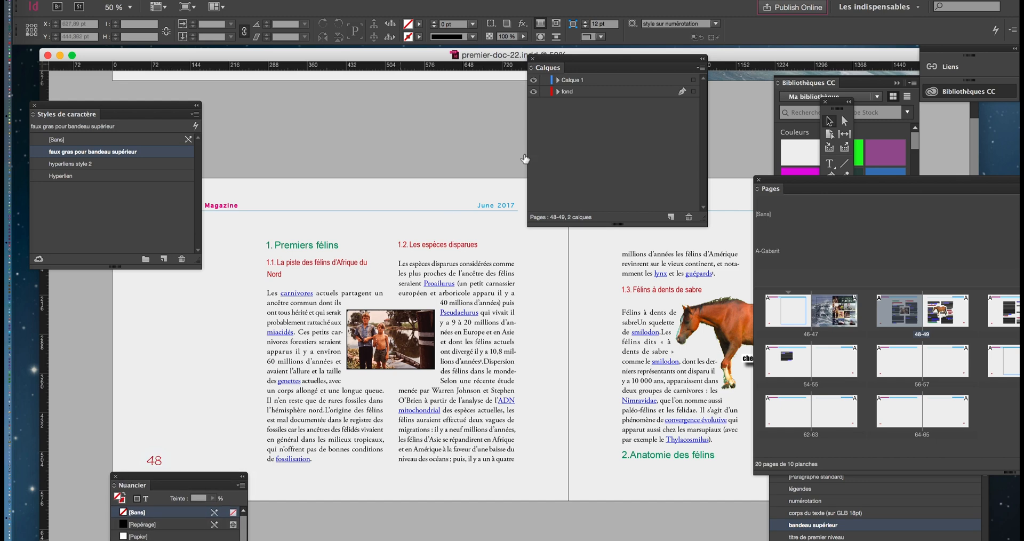
{"action": "left_click_drag", "start_coordinate": [571, 60], "coordinate": [563, 451]}
Examine the background behind the text and pictures on pages 48 and 49 at several magnifications.
{"action": "scroll", "coordinate": [384, 349], "scroll_direction": "up", "scroll_amount": 1}
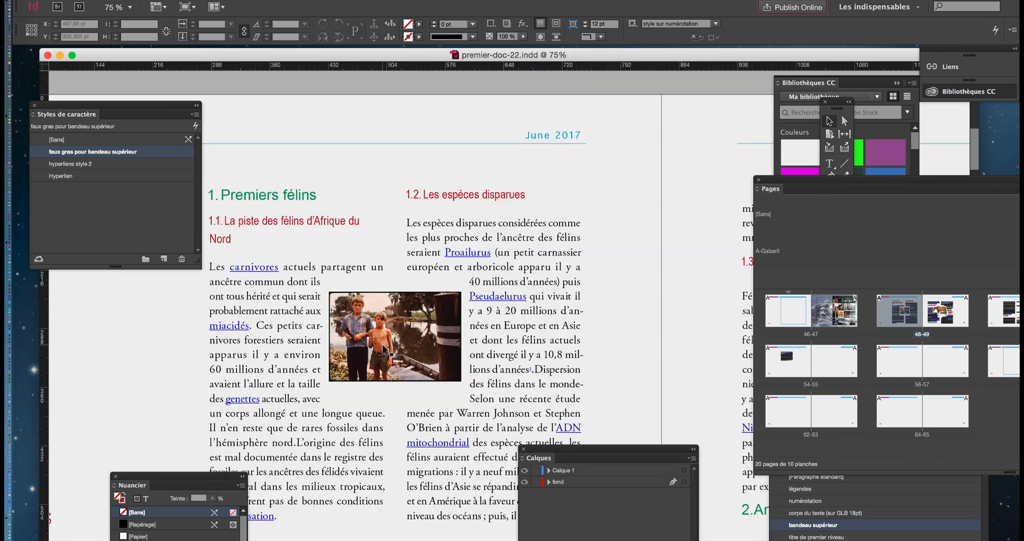
{"action": "scroll", "coordinate": [384, 350], "scroll_direction": "up", "scroll_amount": 2}
{"action": "scroll", "coordinate": [384, 349], "scroll_direction": "up", "scroll_amount": 1}
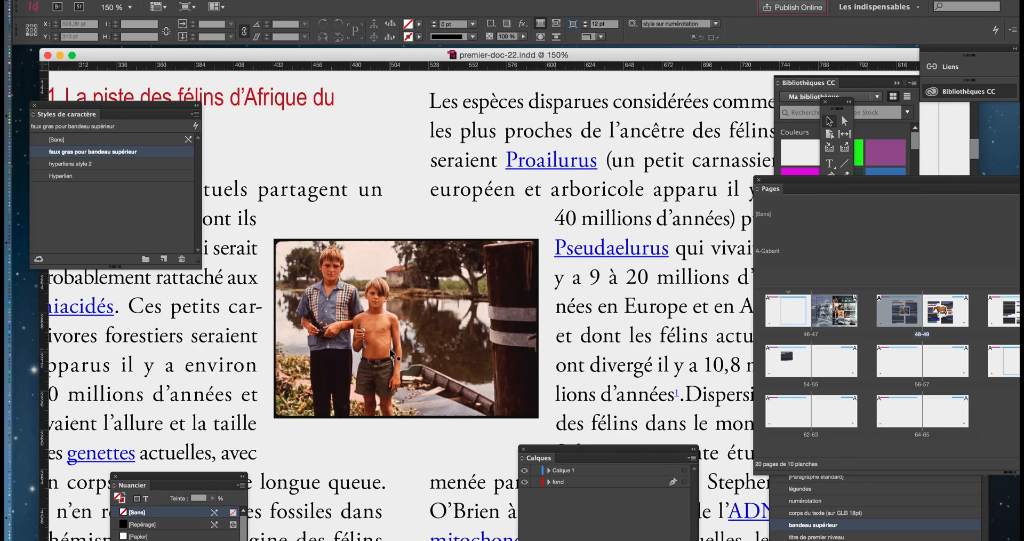
{"action": "scroll", "coordinate": [427, 368], "scroll_direction": "up", "scroll_amount": 1}
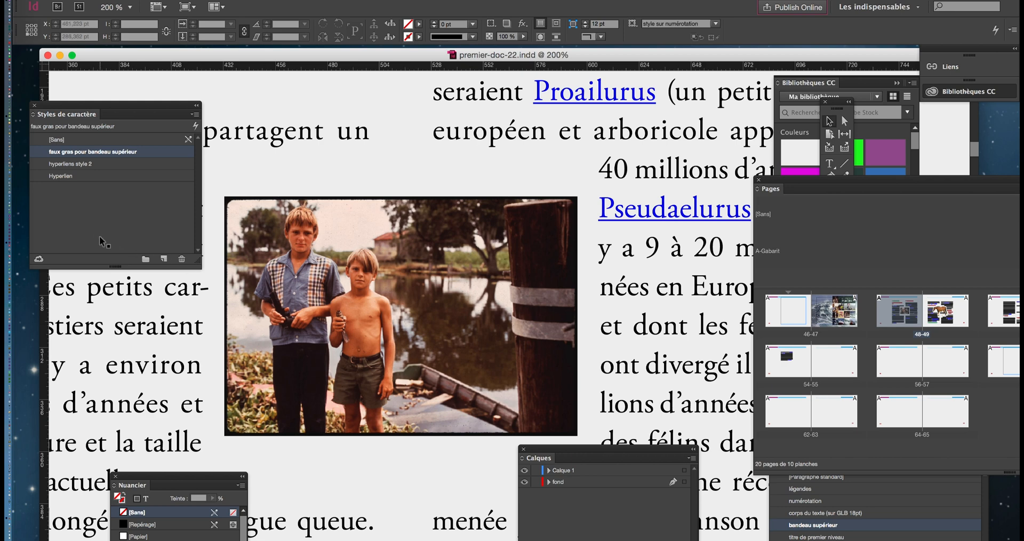
{"action": "scroll", "coordinate": [608, 247], "scroll_direction": "down", "scroll_amount": 1}
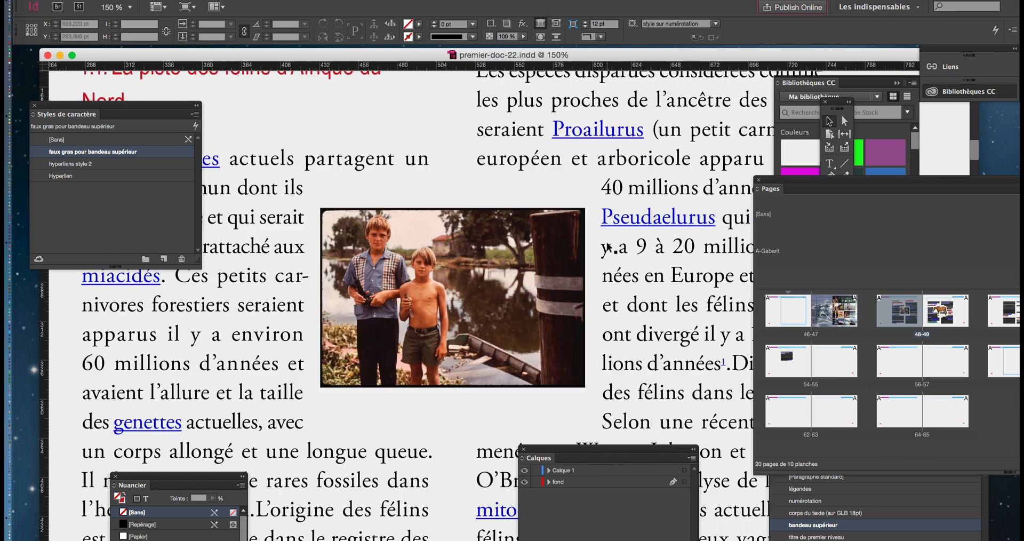
{"action": "scroll", "coordinate": [608, 247], "scroll_direction": "down", "scroll_amount": 2}
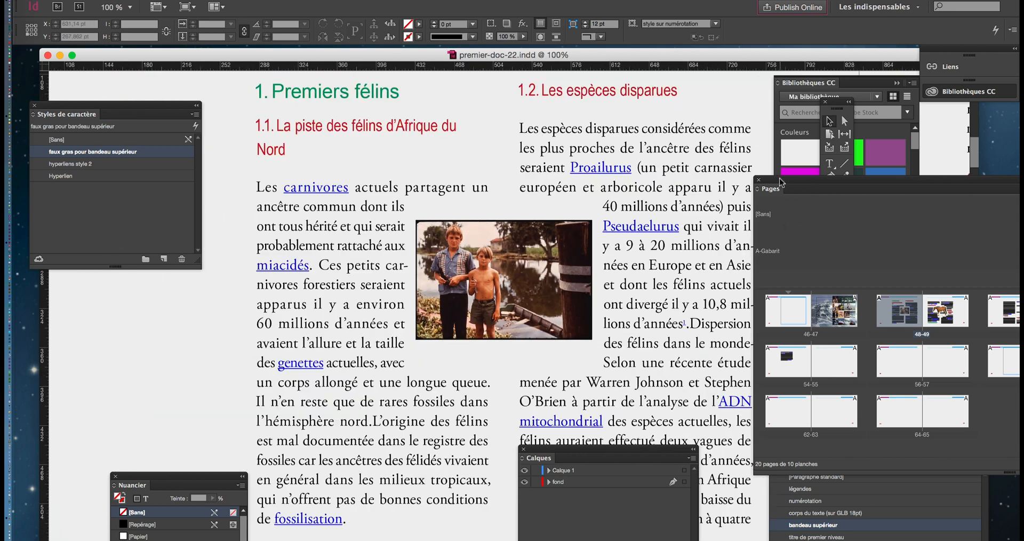
{"action": "left_click_drag", "start_coordinate": [780, 179], "coordinate": [924, 271]}
{"action": "left_click", "coordinate": [829, 248]}
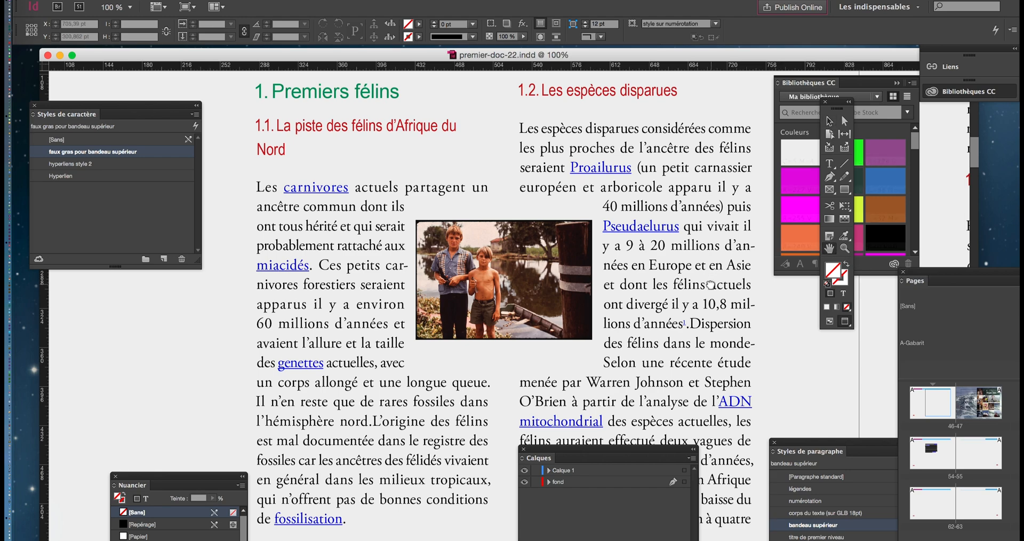
{"action": "left_click_drag", "start_coordinate": [711, 285], "coordinate": [234, 273]}
{"action": "left_click_drag", "start_coordinate": [640, 314], "coordinate": [423, 310]}
{"action": "scroll", "coordinate": [491, 347], "scroll_direction": "down", "scroll_amount": 1}
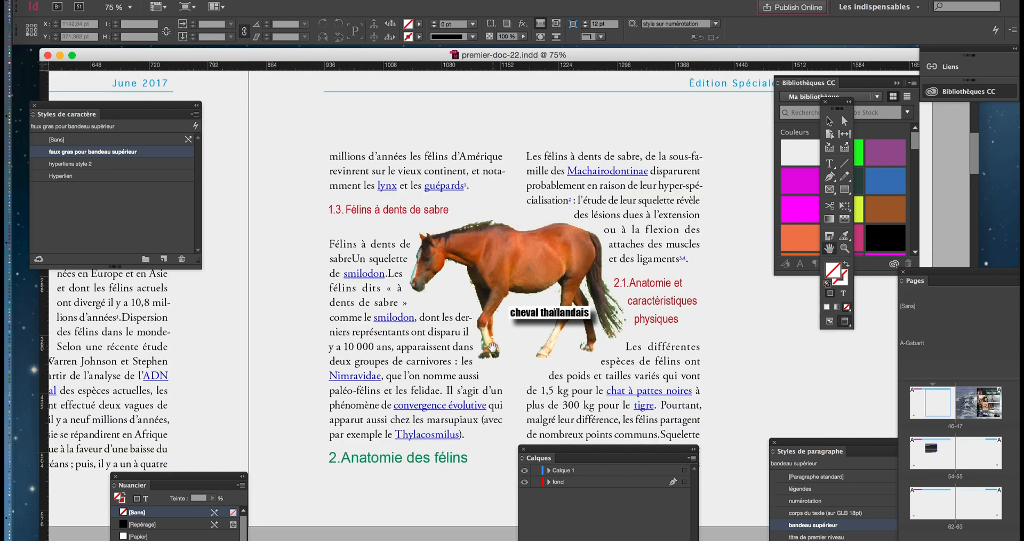
{"action": "scroll", "coordinate": [492, 348], "scroll_direction": "down", "scroll_amount": 1}
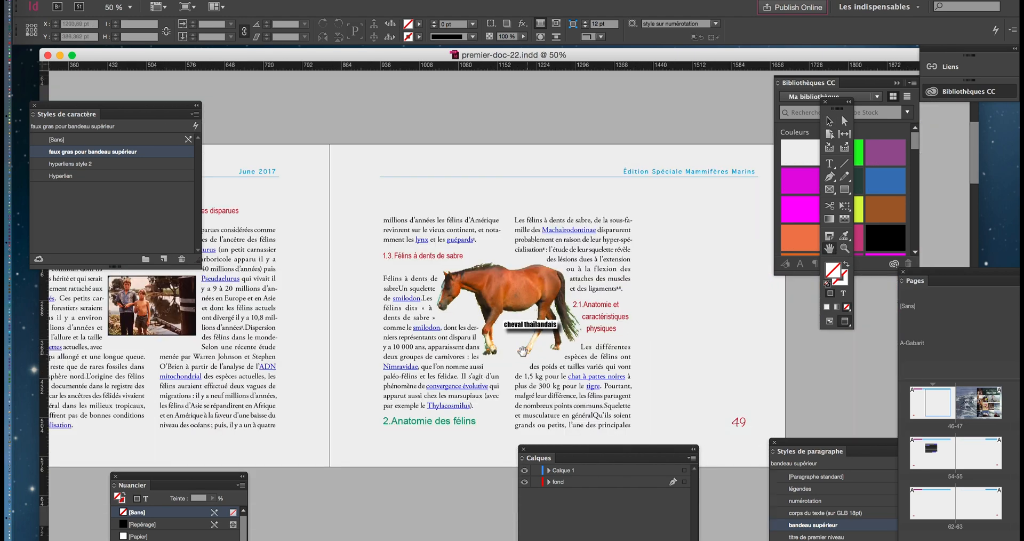
{"action": "left_click_drag", "start_coordinate": [440, 301], "coordinate": [377, 246]}
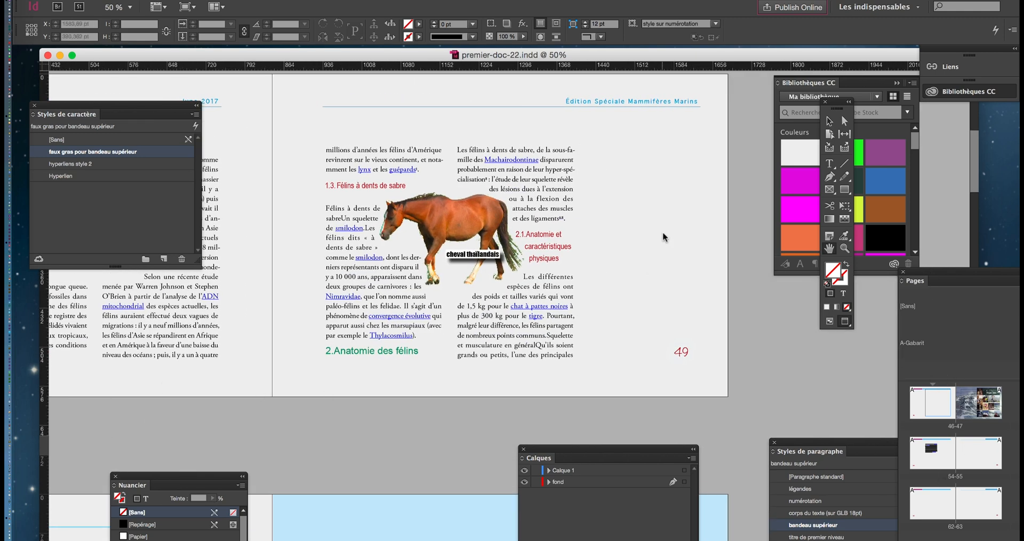
Display the spreads in normal view with frames and guides, and move the Styles de caractère panel clear of the pages.
{"action": "left_click", "coordinate": [830, 321]}
{"action": "key", "text": "super+minus"}
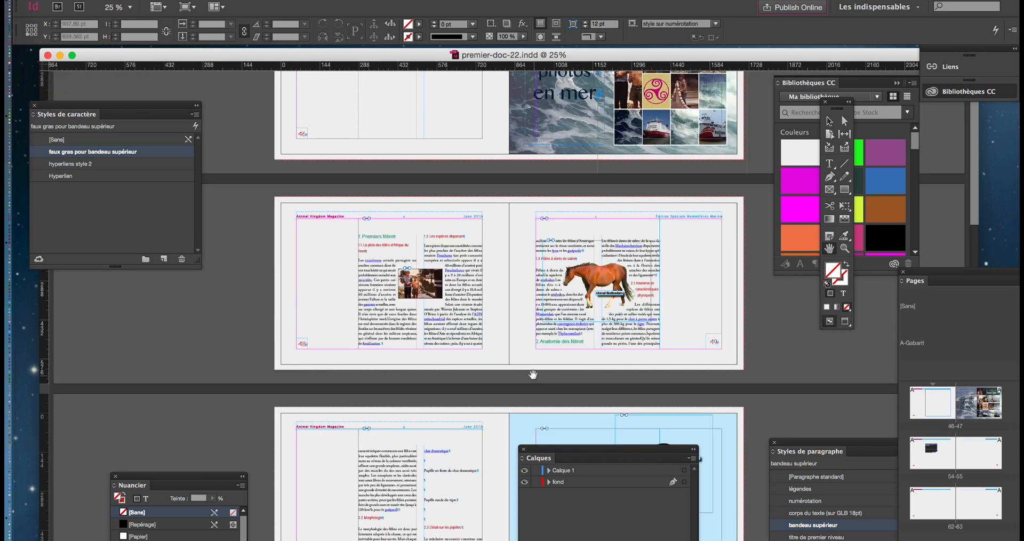
{"action": "scroll", "coordinate": [354, 195], "scroll_direction": "up", "scroll_amount": 2}
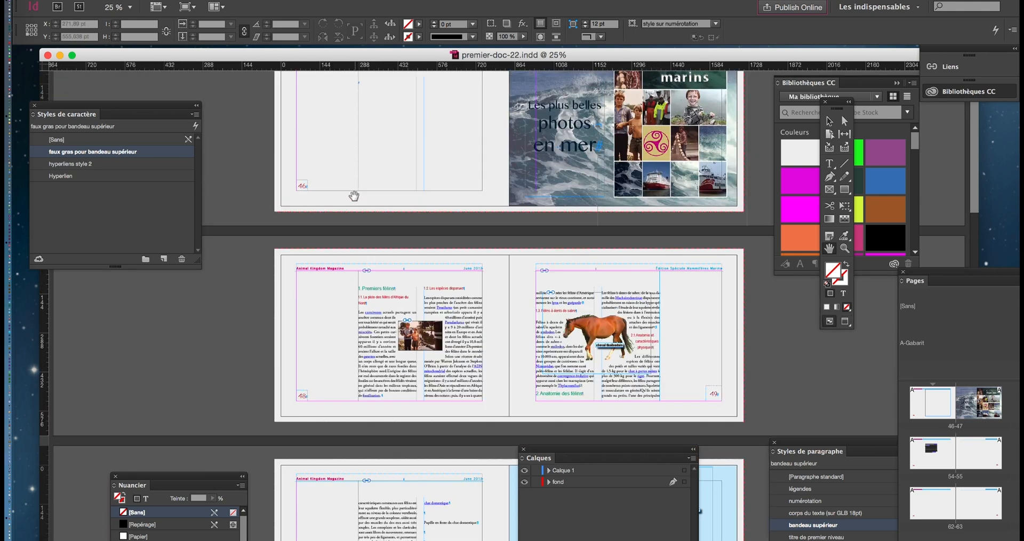
{"action": "left_click_drag", "start_coordinate": [157, 110], "coordinate": [140, 348]}
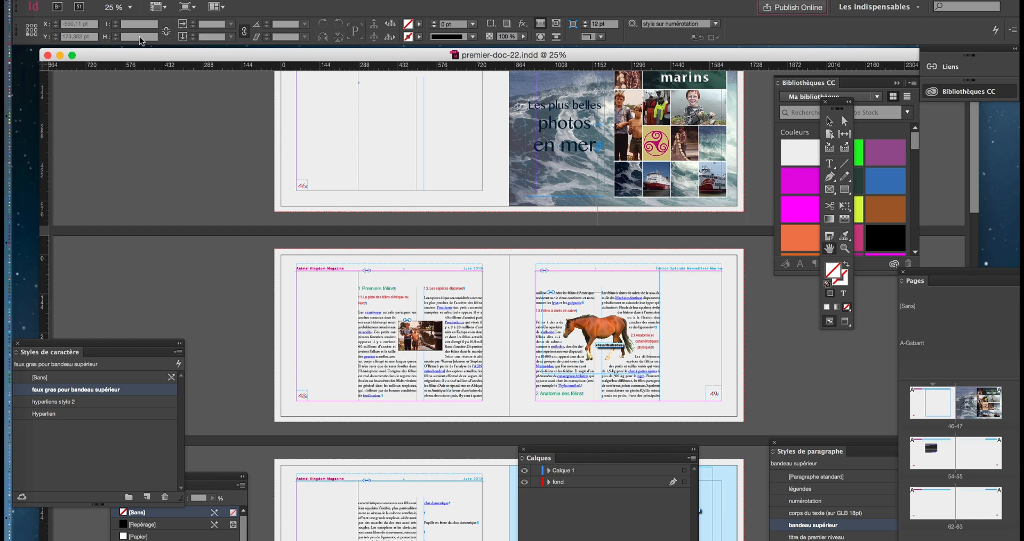
With nothing selected, import the 13 consecutive JPEG images starting at Happy_bo…on_fish.jpg from the folder jour 1 ID avancé for placement.
{"action": "left_click", "coordinate": [826, 119]}
{"action": "left_click", "coordinate": [160, 176]}
{"action": "left_click", "coordinate": [109, 0]}
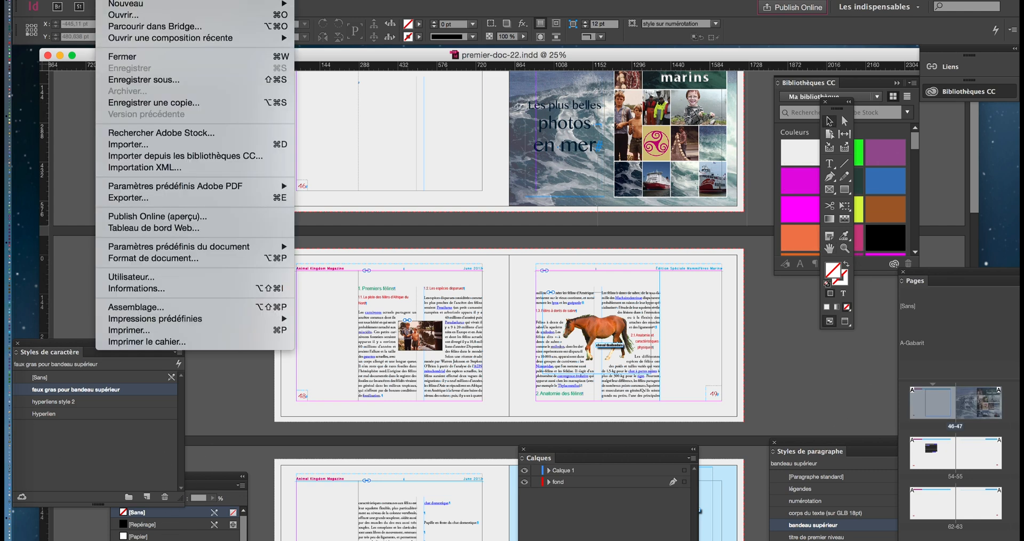
{"action": "left_click", "coordinate": [141, 145]}
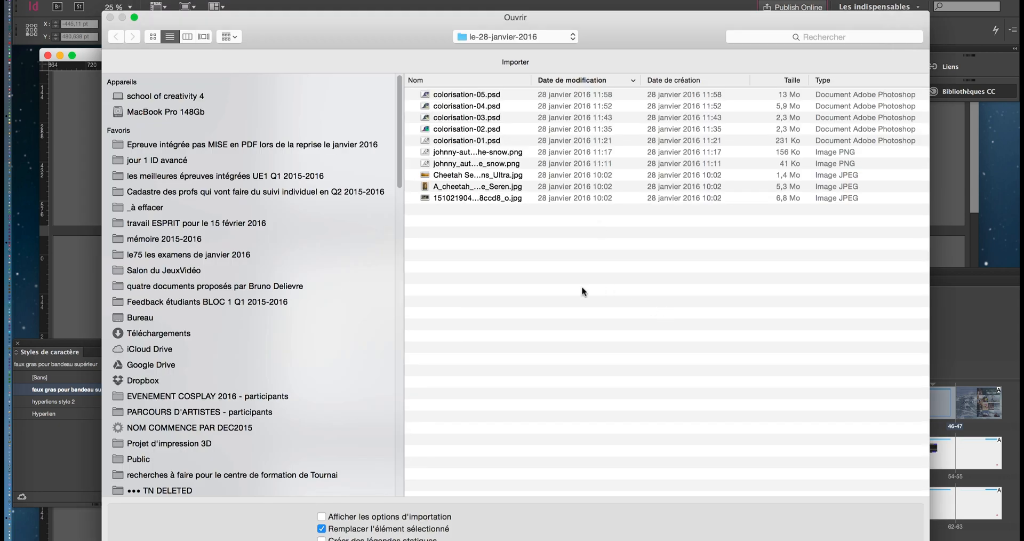
{"action": "left_click", "coordinate": [170, 161]}
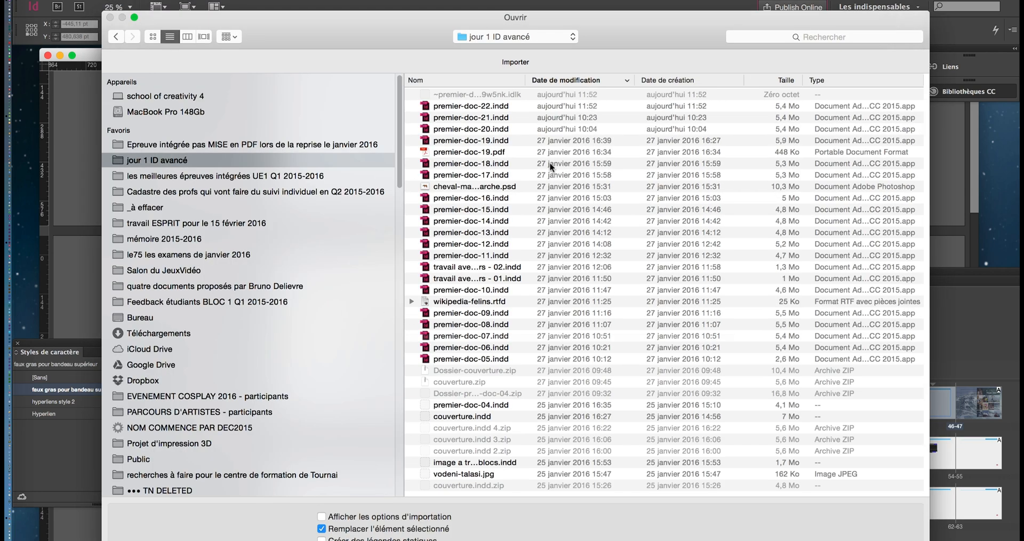
{"action": "scroll", "coordinate": [551, 167], "scroll_direction": "down", "scroll_amount": 10}
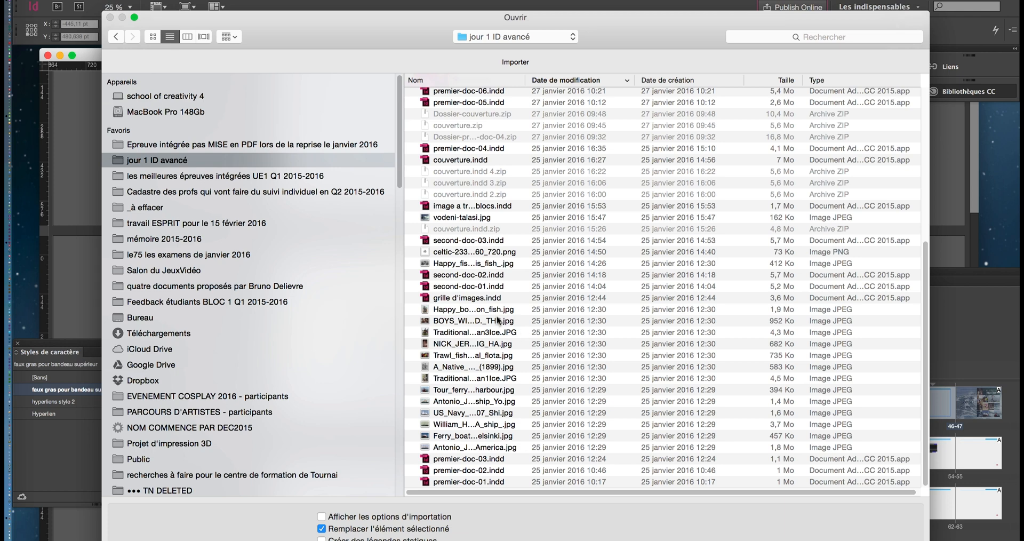
{"action": "left_click", "coordinate": [495, 310]}
{"action": "left_click", "coordinate": [496, 426], "text": "shift"}
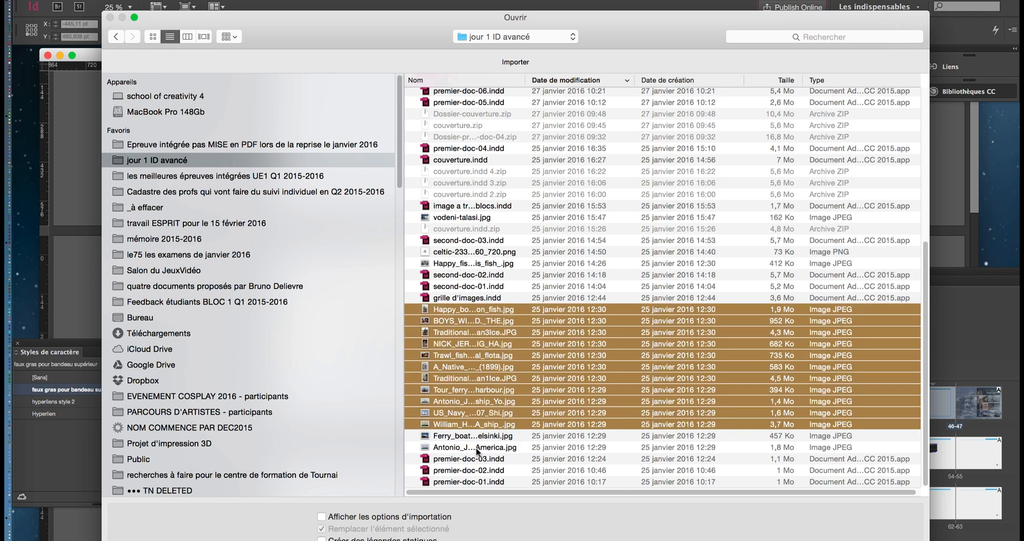
{"action": "left_click", "coordinate": [476, 448], "text": "shift"}
{"action": "key", "text": "Return"}
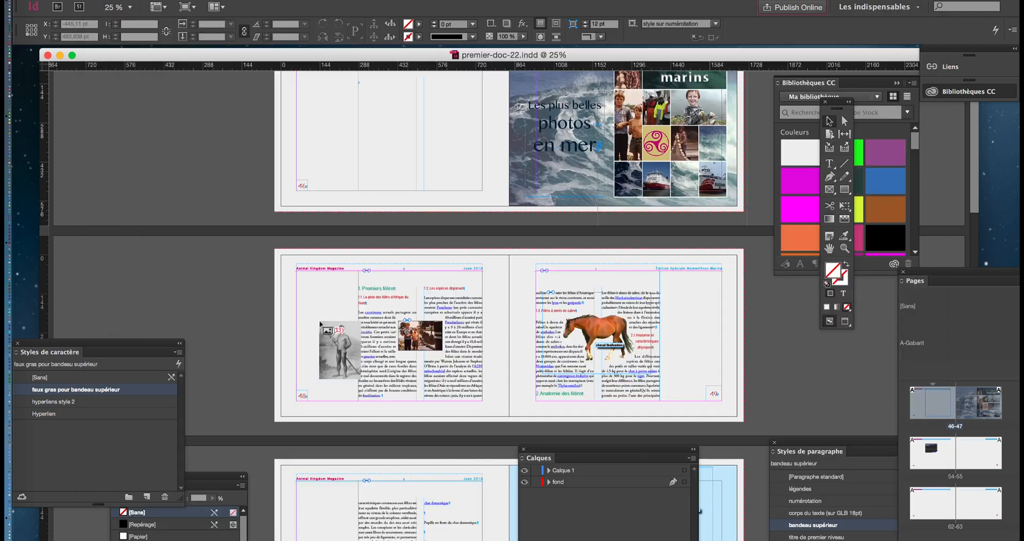
Place the loaded sailing ship painting in the empty outer column of page 48, just below the header.
{"action": "scroll", "coordinate": [292, 330], "scroll_direction": "up", "scroll_amount": 2}
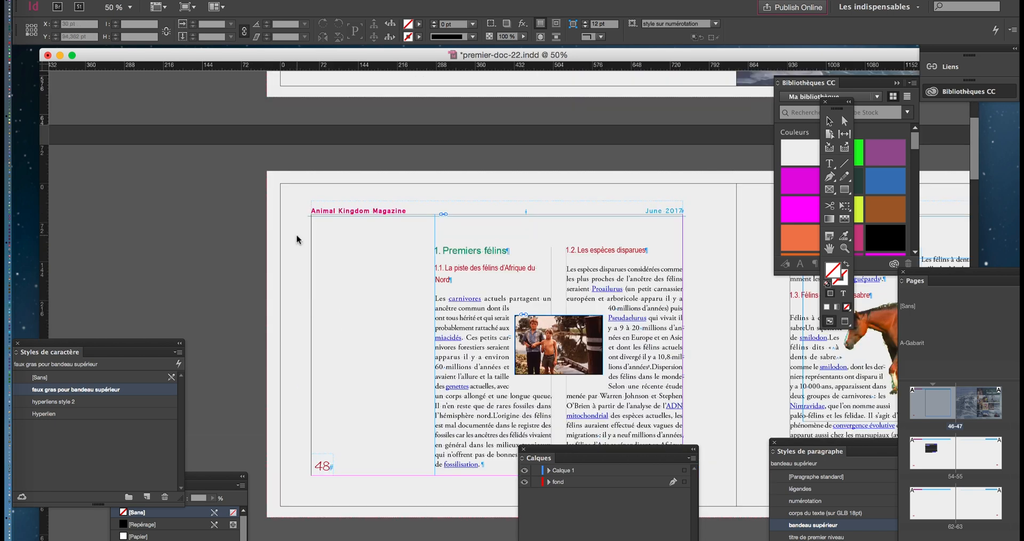
{"action": "key", "text": "Right"}
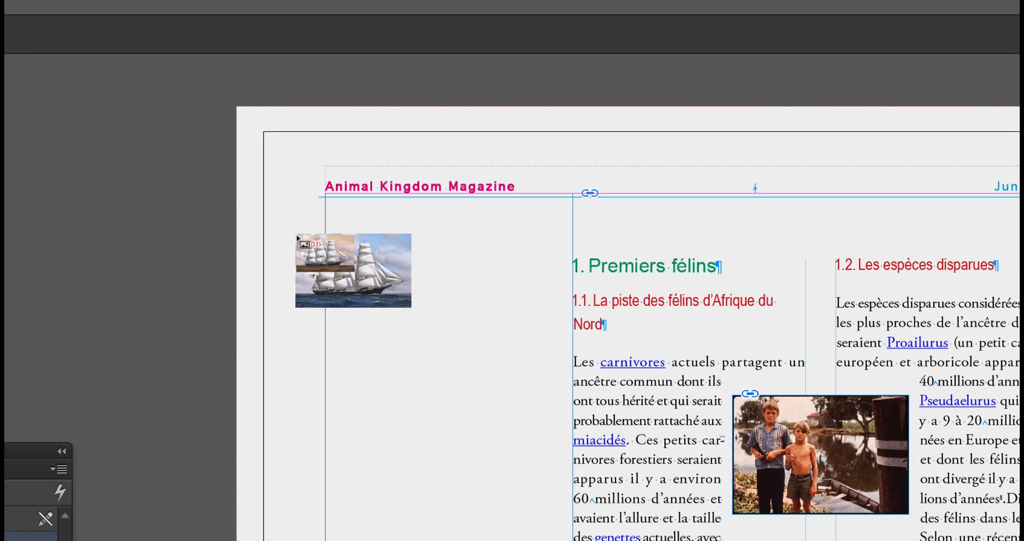
{"action": "left_click_drag", "start_coordinate": [293, 238], "coordinate": [530, 476]}
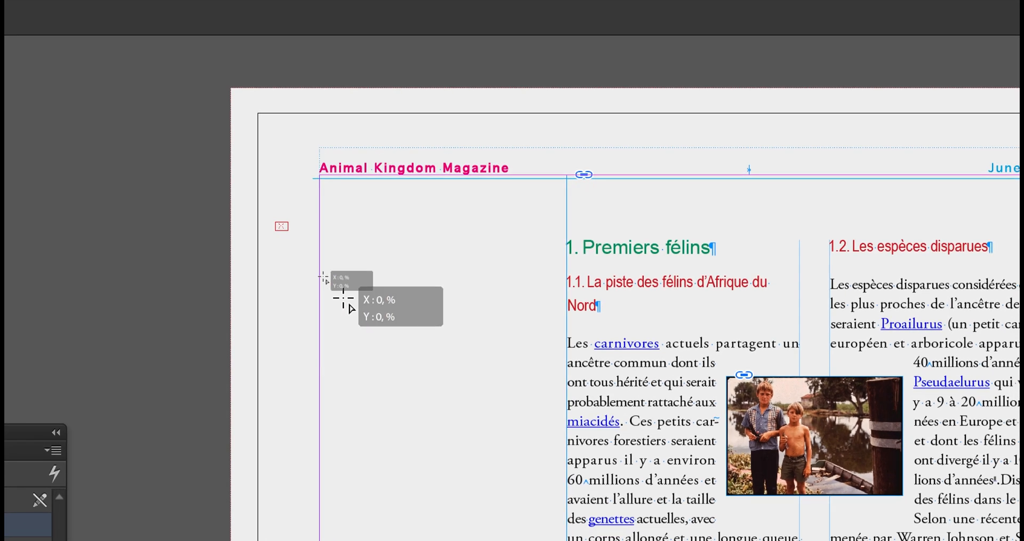
{"action": "left_click_drag", "start_coordinate": [376, 319], "coordinate": [374, 319]}
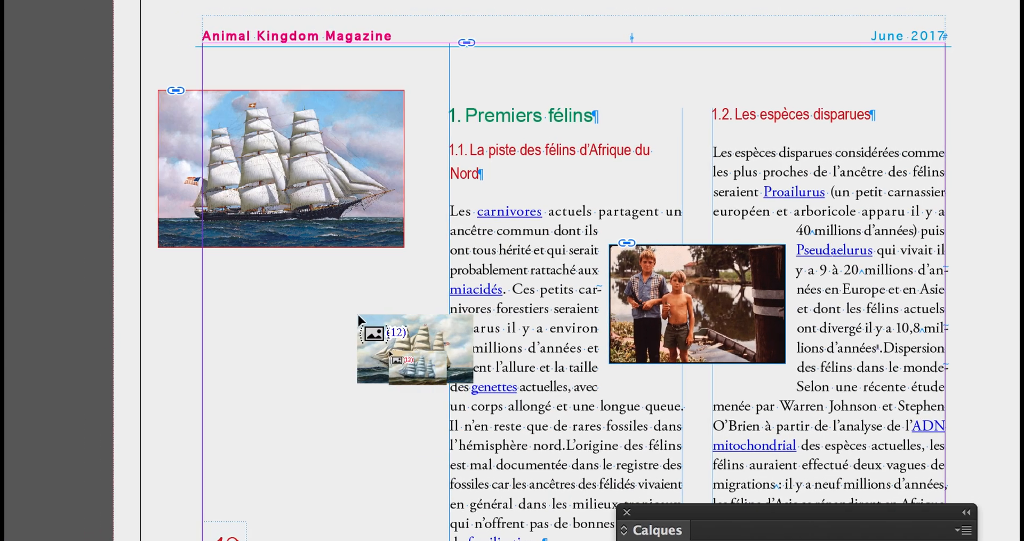
Cycle the loaded images to the red and white ferry photo and place it below the sailing ship painting on page 48, matching its width.
{"action": "key", "text": "Right"}
{"action": "key", "text": "Right"}
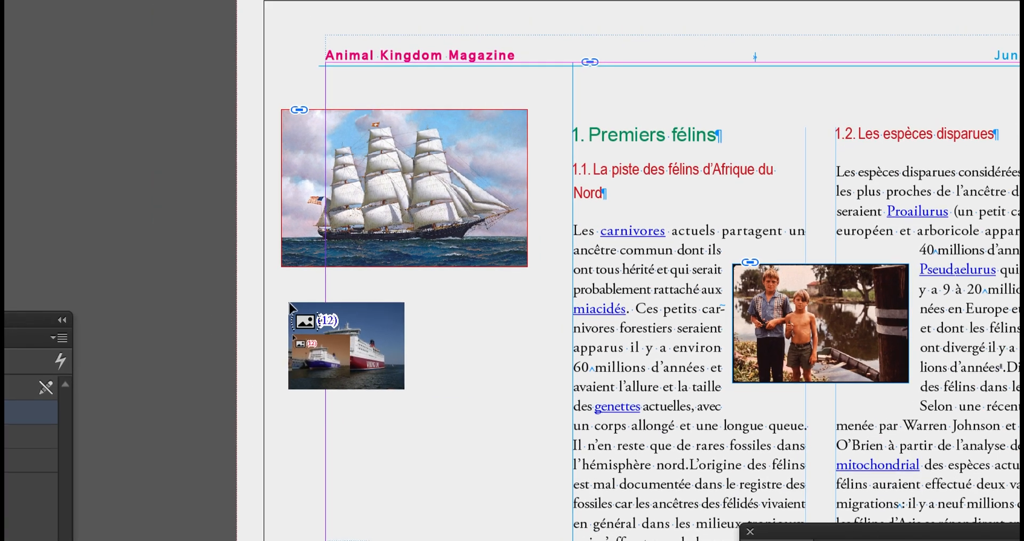
{"action": "left_click_drag", "start_coordinate": [281, 293], "coordinate": [491, 441]}
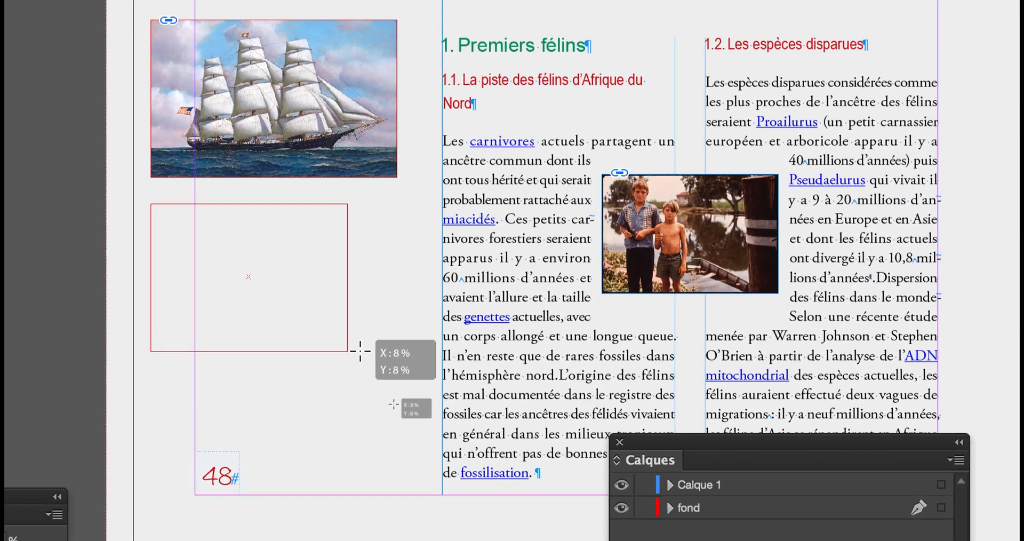
{"action": "left_click_drag", "start_coordinate": [361, 351], "coordinate": [398, 388]}
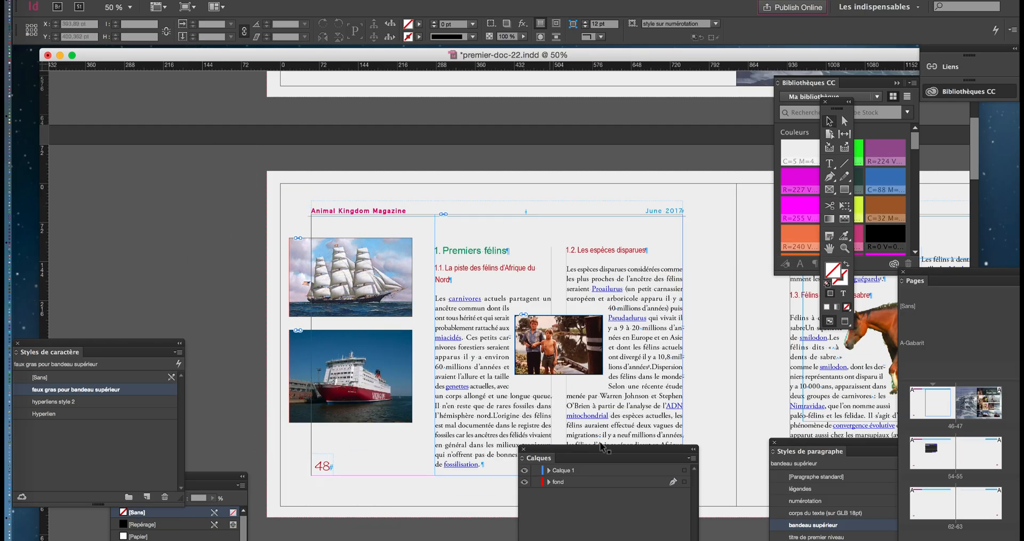
Show the spread in preview mode without frames and guides, and move the Calques panel clear of page 48.
{"action": "left_click", "coordinate": [845, 320]}
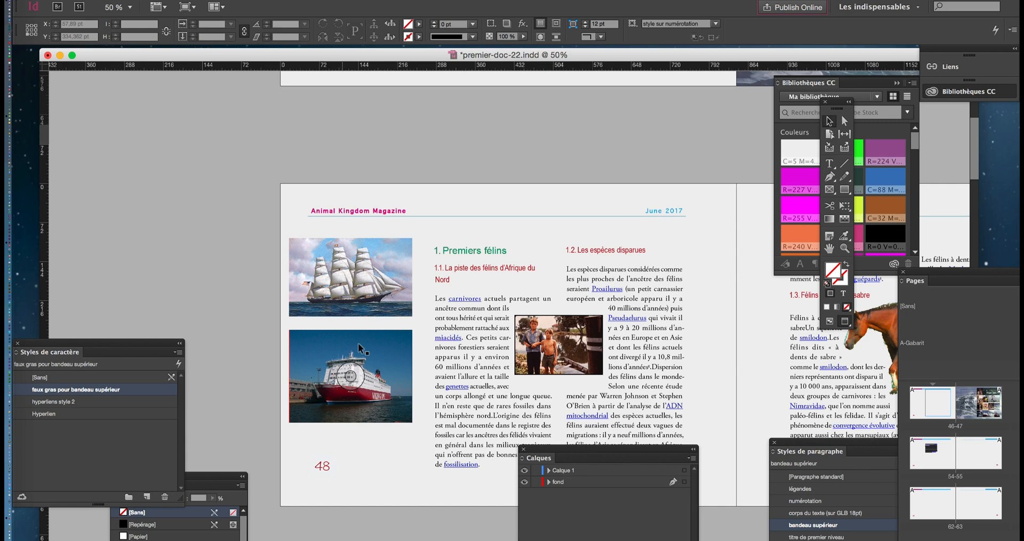
{"action": "left_click", "coordinate": [375, 291]}
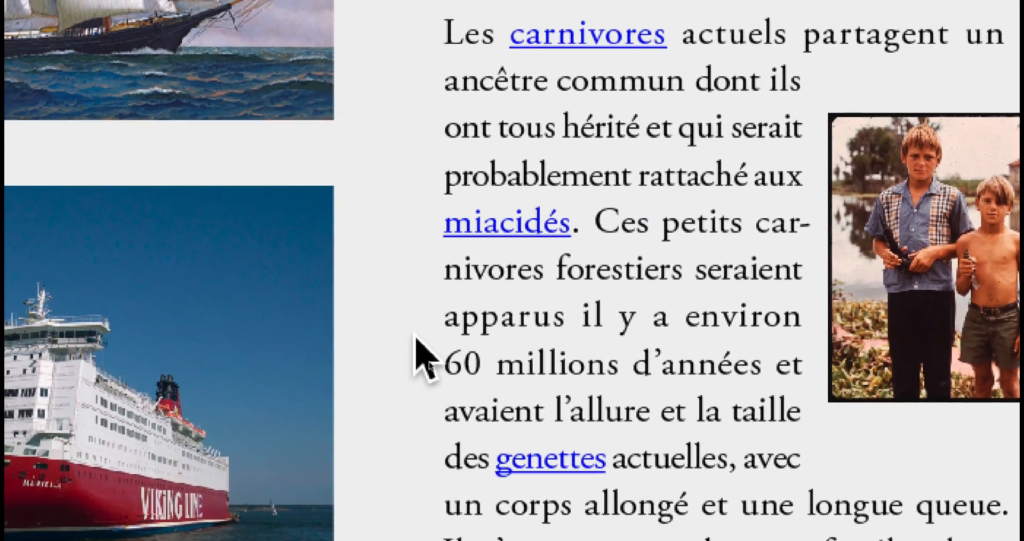
{"action": "scroll", "coordinate": [416, 334], "scroll_direction": "up", "scroll_amount": 5}
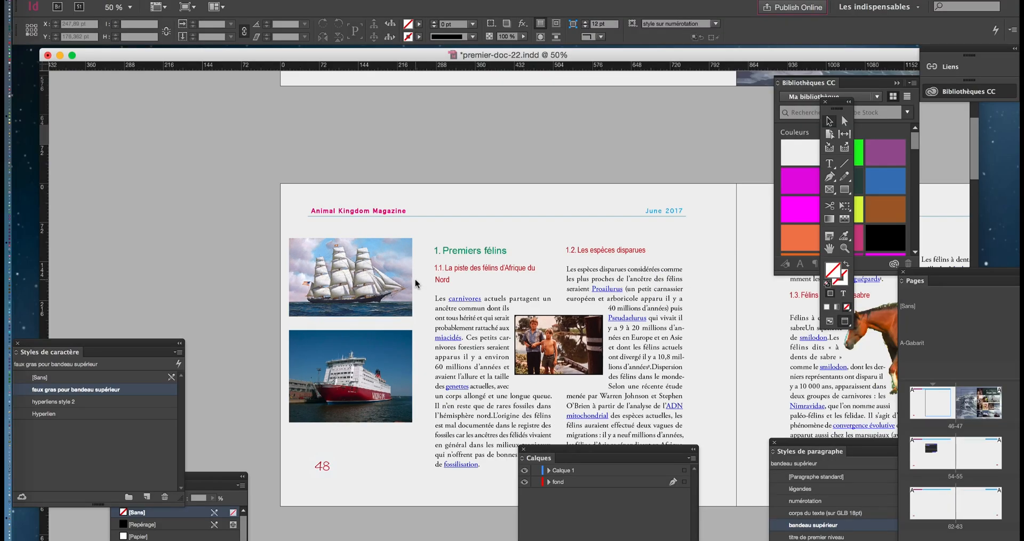
{"action": "left_click_drag", "start_coordinate": [577, 449], "coordinate": [83, 119]}
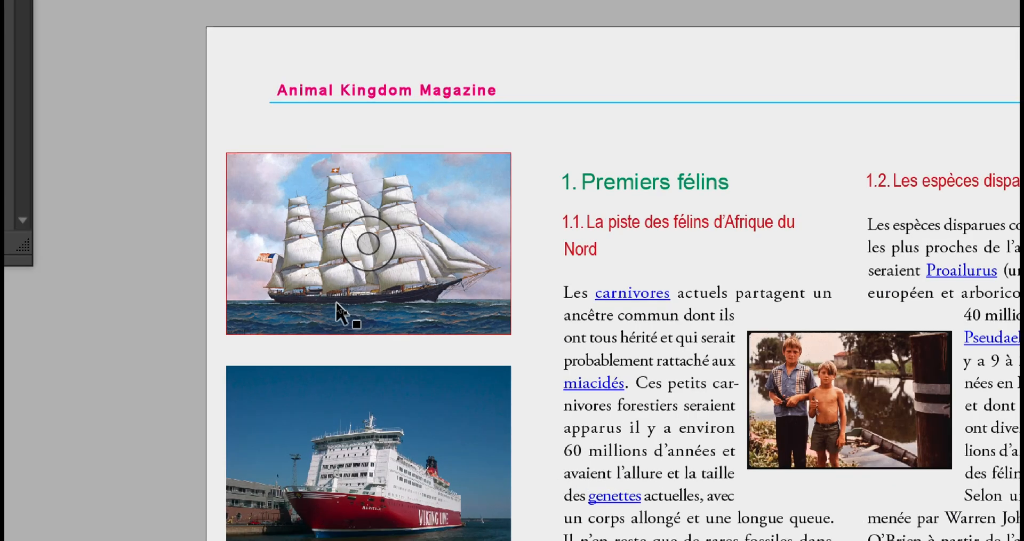
Select both ship images on page 48 and shift them together outward so they run off the page's outer edge.
{"action": "left_click", "coordinate": [336, 302]}
{"action": "left_click", "coordinate": [334, 405], "text": "shift"}
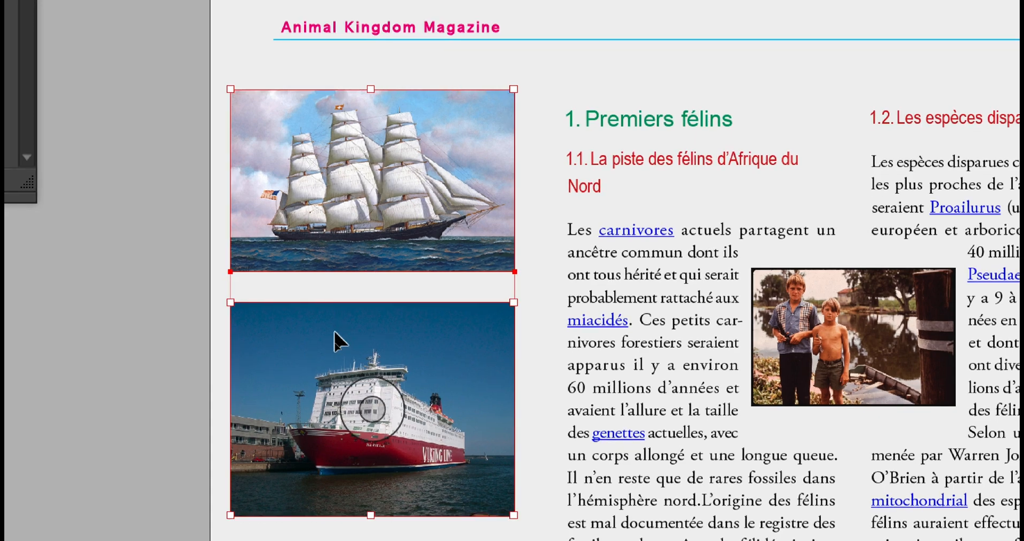
{"action": "key", "text": "shift+Left"}
{"action": "key", "text": "shift+Left"}
{"action": "key", "text": "shift+Left"}
{"action": "key", "text": "shift+Left"}
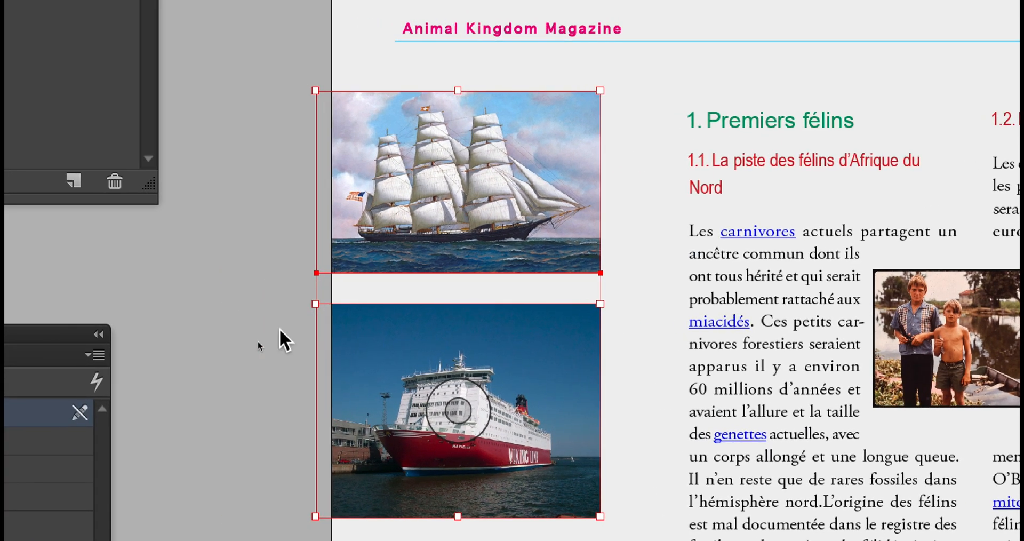
{"action": "left_click", "coordinate": [173, 333]}
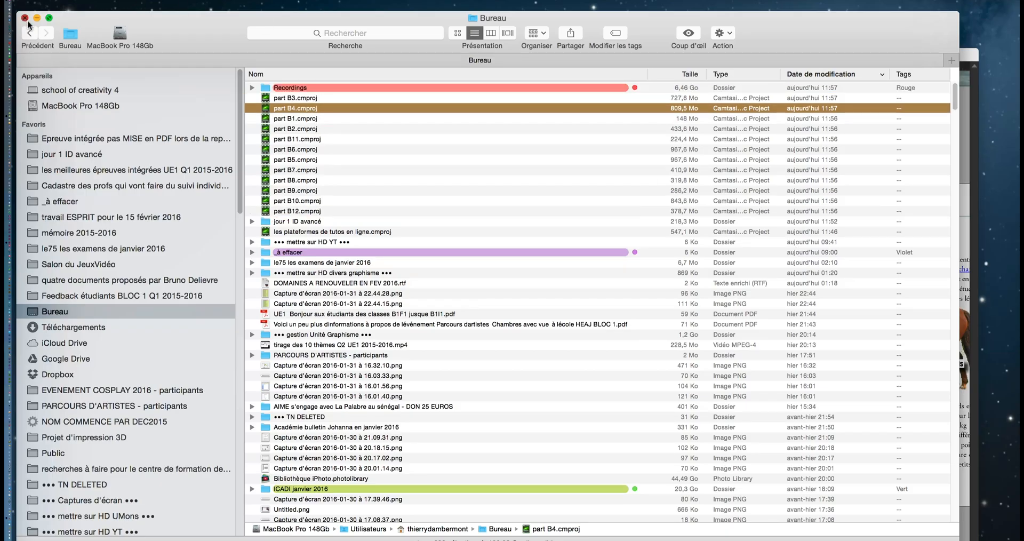
Close the Bureau folder window and return to the magazine layout with the Selection tool active and nothing selected.
{"action": "left_click", "coordinate": [26, 19]}
{"action": "left_click", "coordinate": [400, 166]}
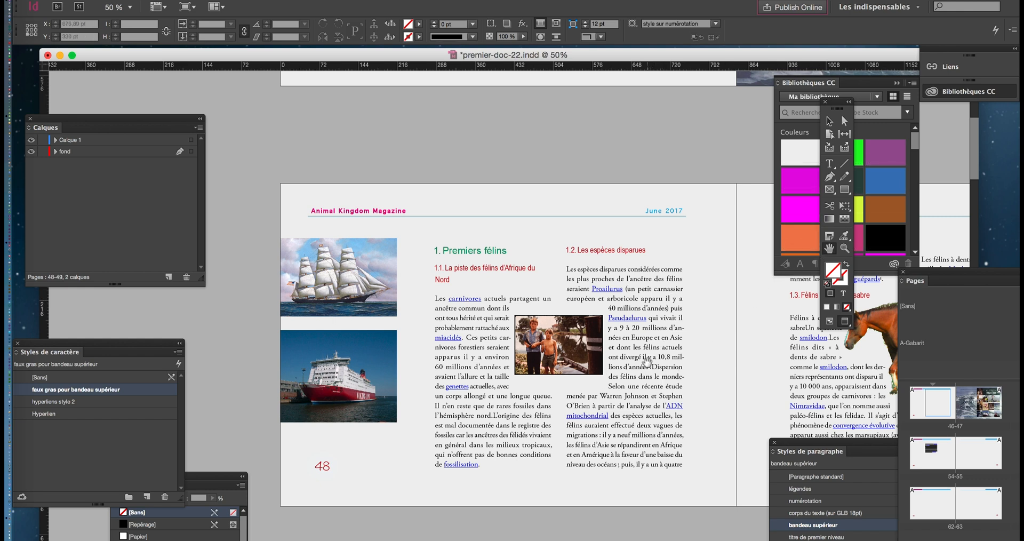
{"action": "left_click", "coordinate": [830, 122]}
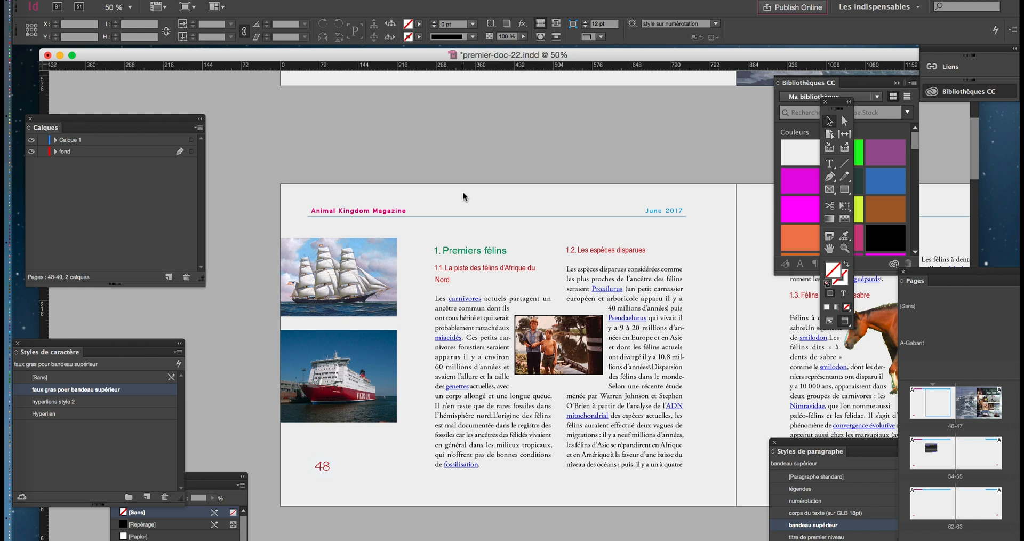
{"action": "left_click", "coordinate": [499, 228]}
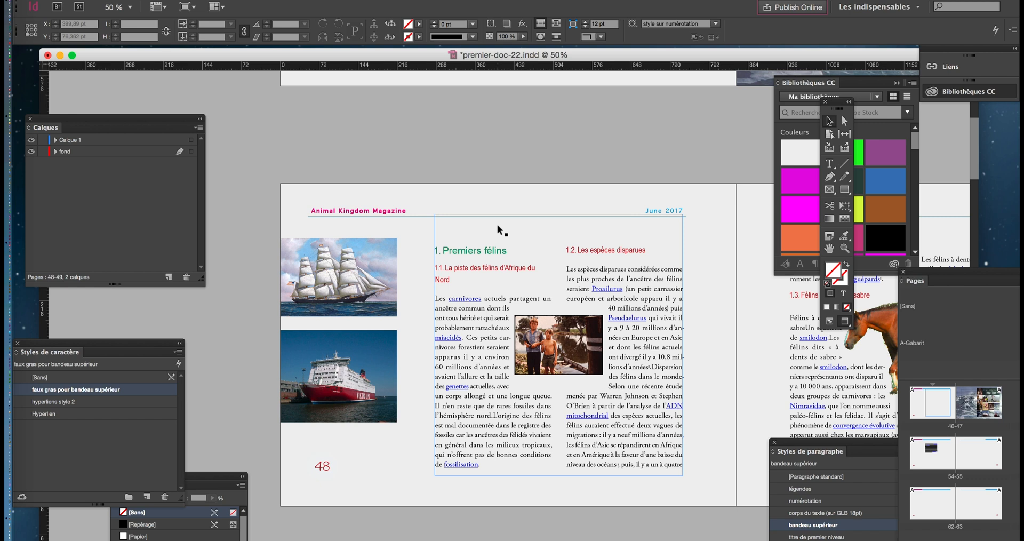
{"action": "left_click", "coordinate": [486, 156]}
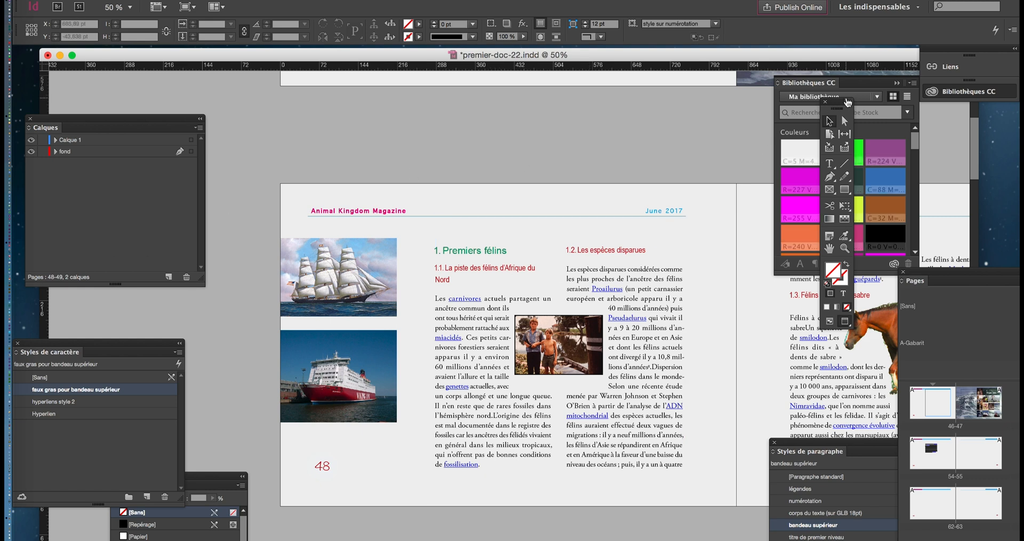
Clear the Calques, Nuancier and Styles de caractère panels off the layout, move the toolbox beside page 48, and collapse the Bibliothèques CC panel.
{"action": "left_click_drag", "start_coordinate": [78, 120], "coordinate": [480, 540]}
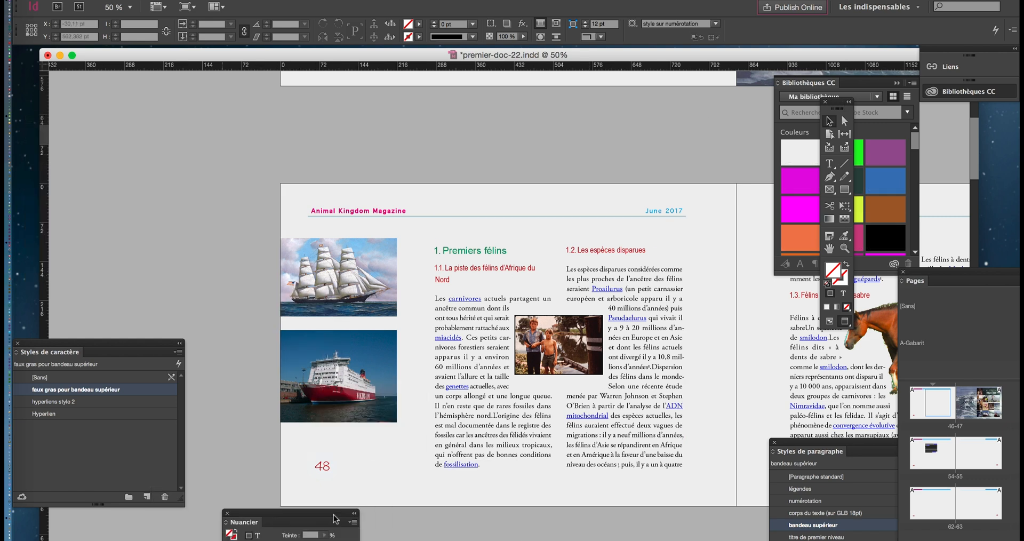
{"action": "left_click_drag", "start_coordinate": [227, 481], "coordinate": [485, 540]}
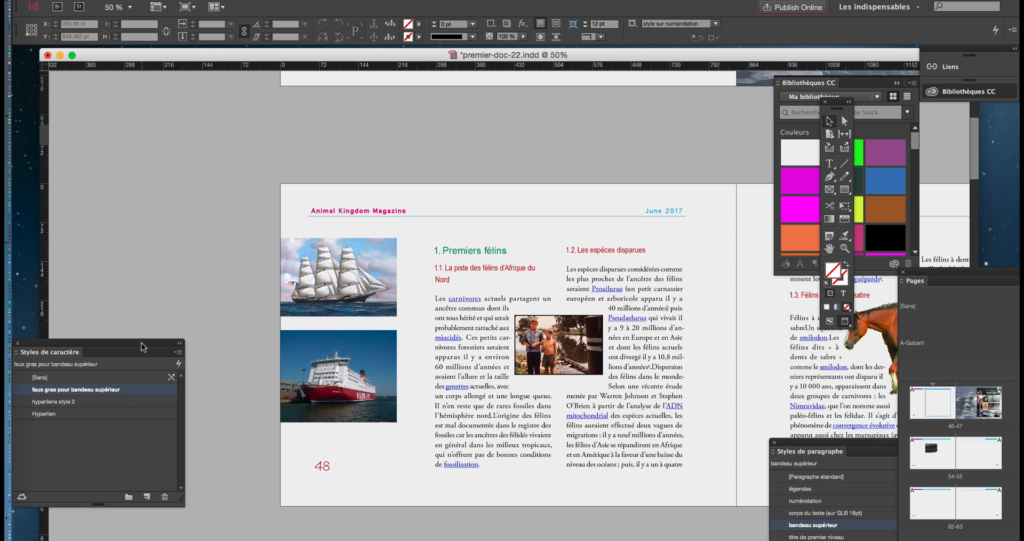
{"action": "left_click_drag", "start_coordinate": [142, 347], "coordinate": [299, 540]}
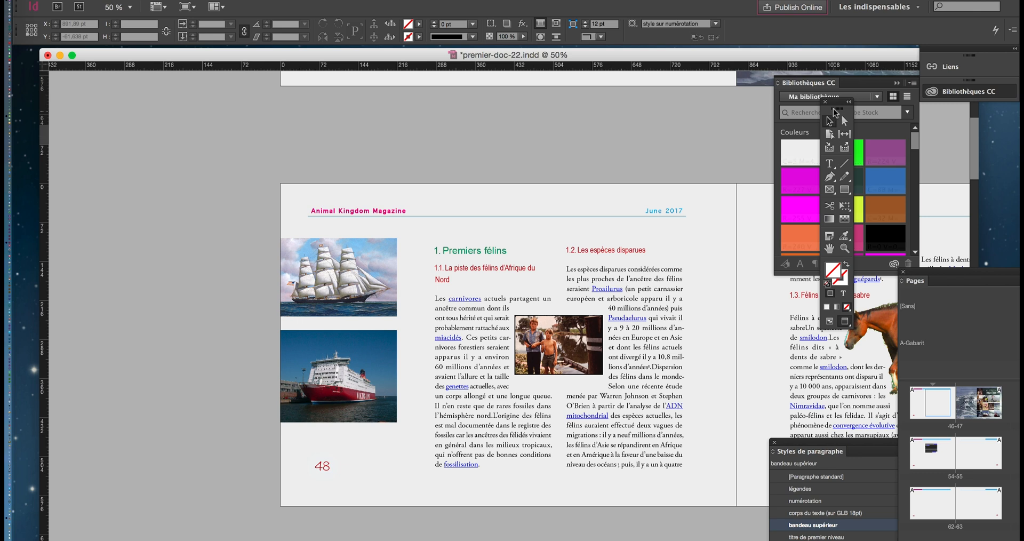
{"action": "left_click_drag", "start_coordinate": [837, 106], "coordinate": [74, 108]}
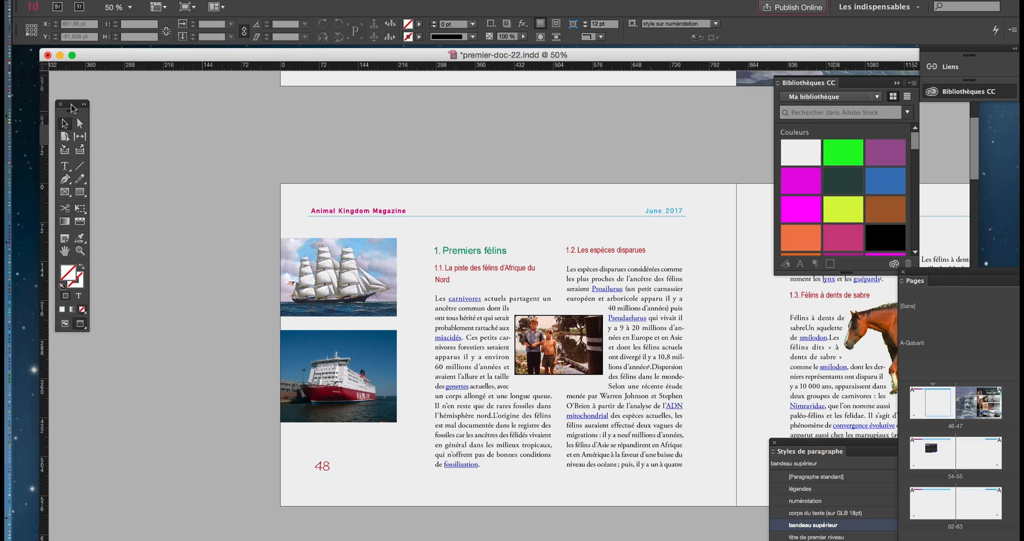
{"action": "left_click", "coordinate": [897, 84]}
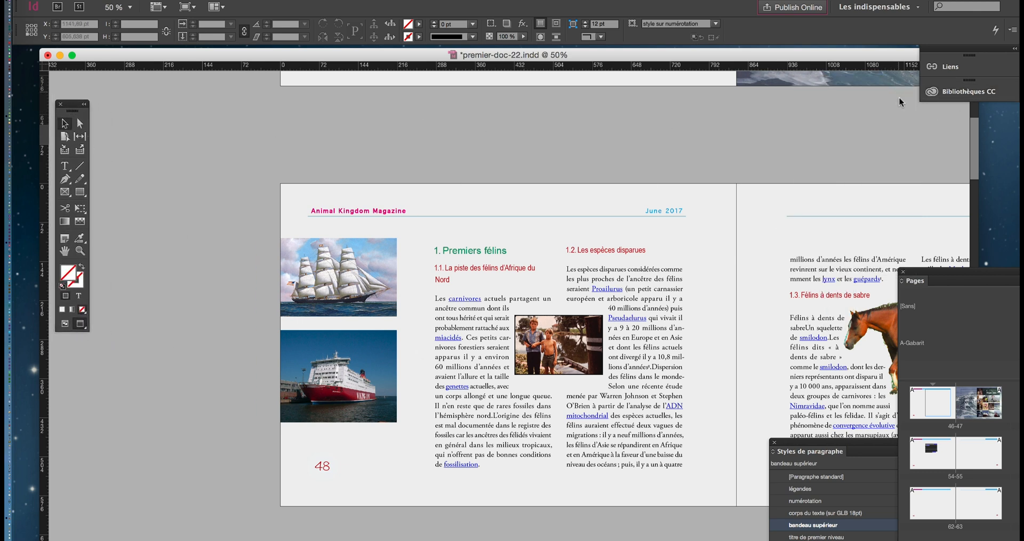
Examine the layout of pages 48 and 49, checking the ship images and the empty space around the text.
{"action": "left_click", "coordinate": [65, 252]}
{"action": "left_click_drag", "start_coordinate": [452, 309], "coordinate": [319, 243]}
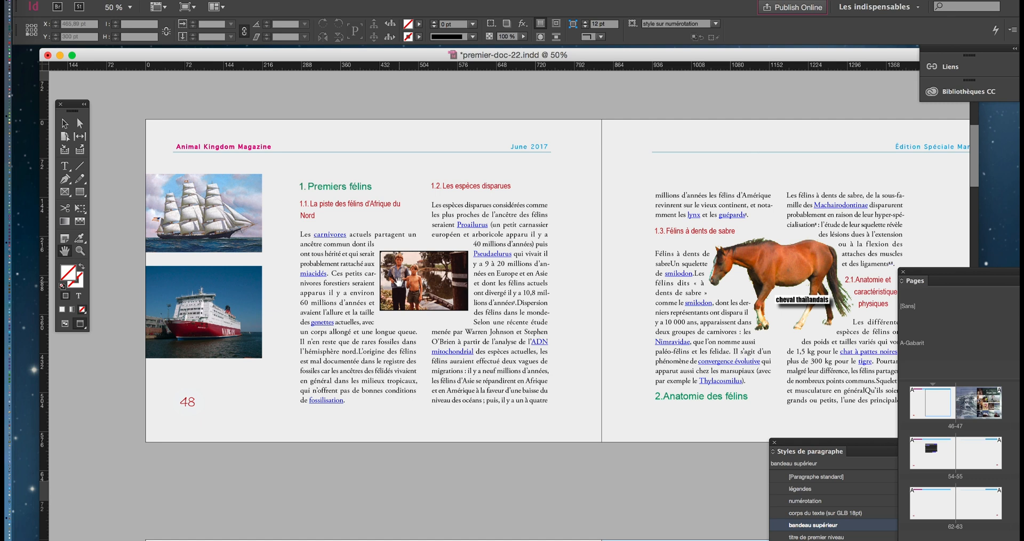
{"action": "left_click", "coordinate": [64, 124]}
{"action": "left_click", "coordinate": [549, 365]}
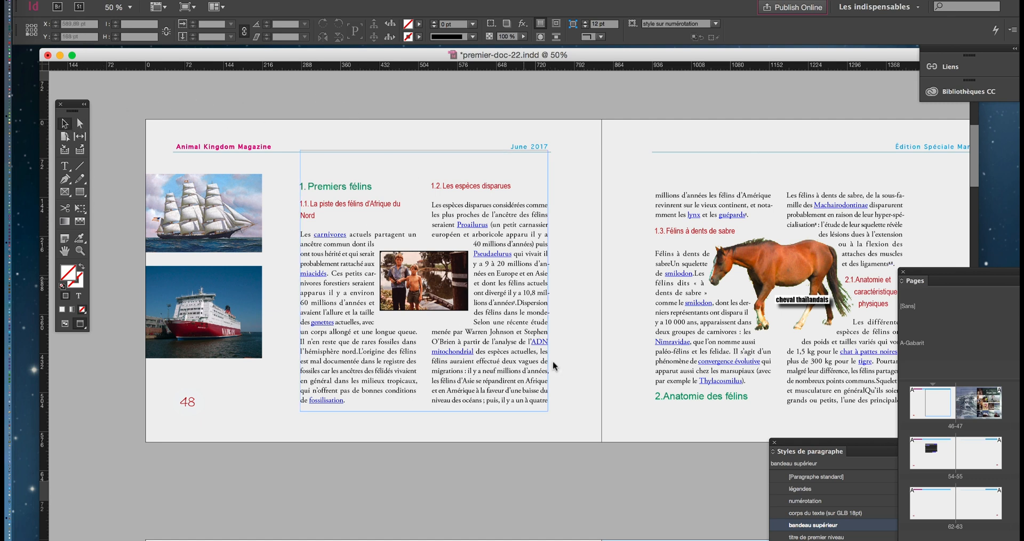
{"action": "left_click", "coordinate": [552, 361]}
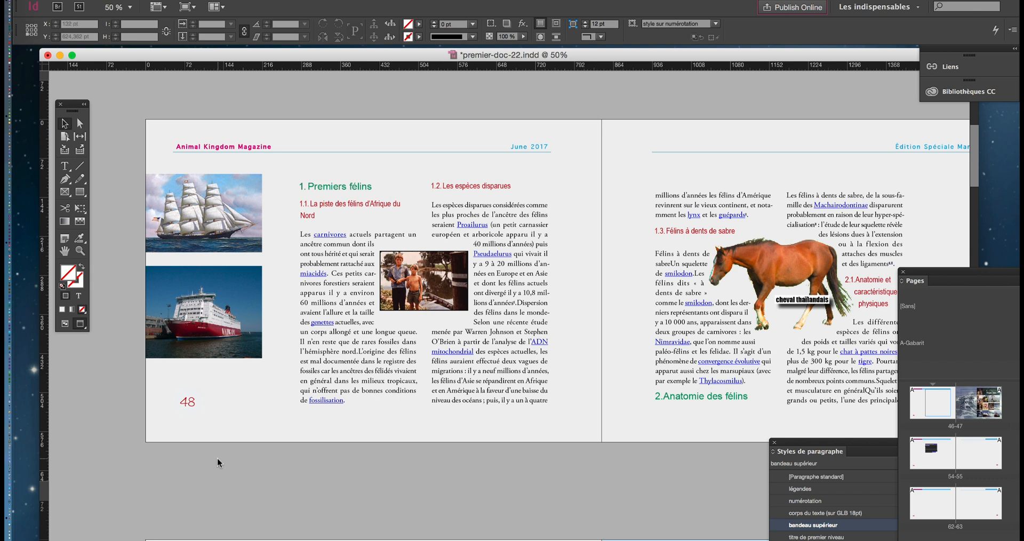
{"action": "left_click", "coordinate": [64, 250]}
{"action": "left_click_drag", "start_coordinate": [373, 343], "coordinate": [364, 318]}
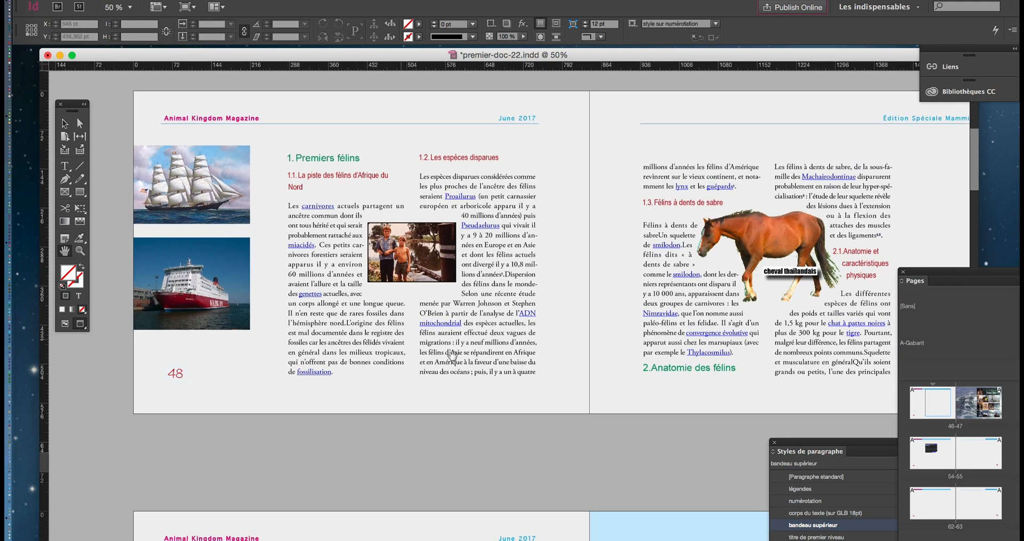
{"action": "left_click_drag", "start_coordinate": [487, 377], "coordinate": [482, 399]}
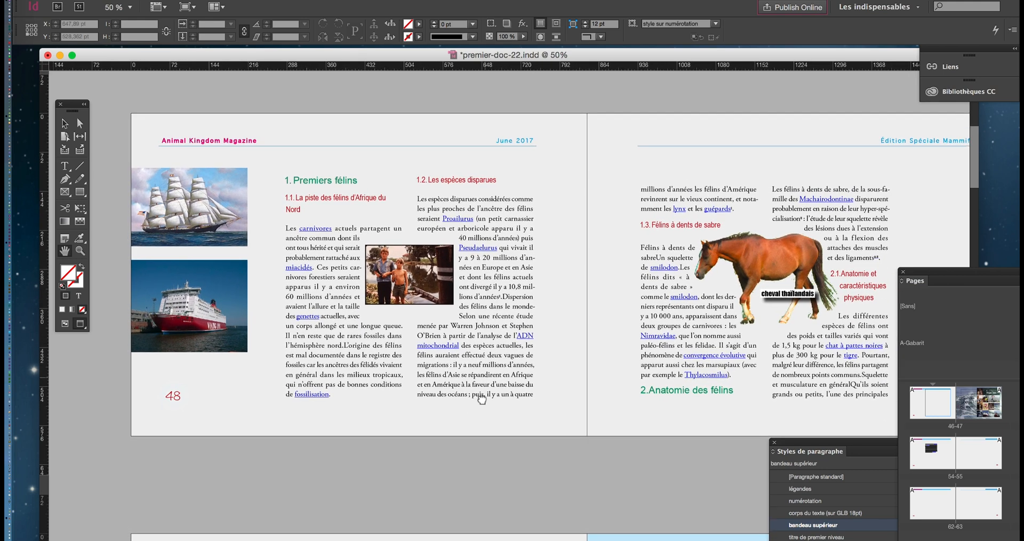
Switch to Firefox and run a Google image search for paper texture "public domain".
{"action": "mouse_move", "coordinate": [21, 365]}
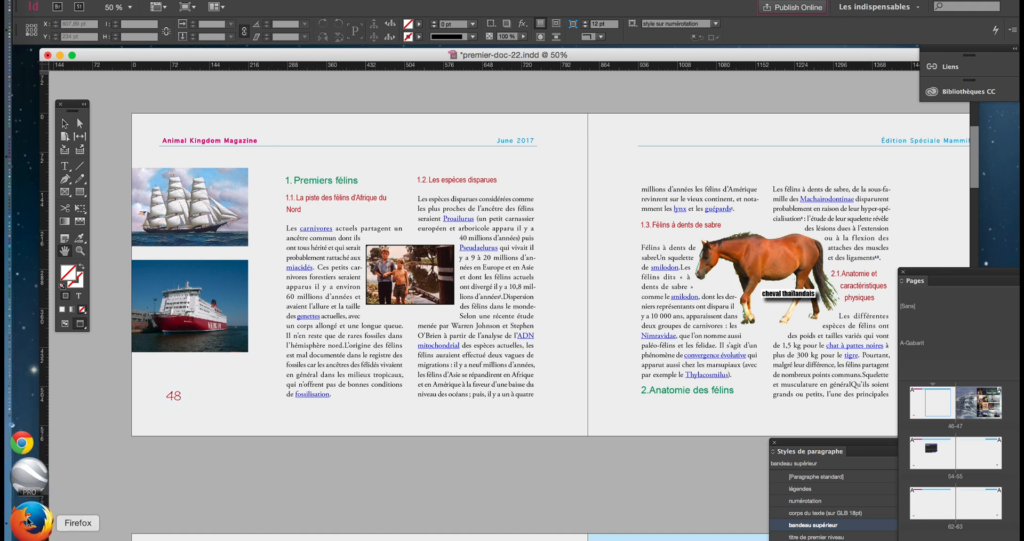
{"action": "left_click", "coordinate": [30, 520]}
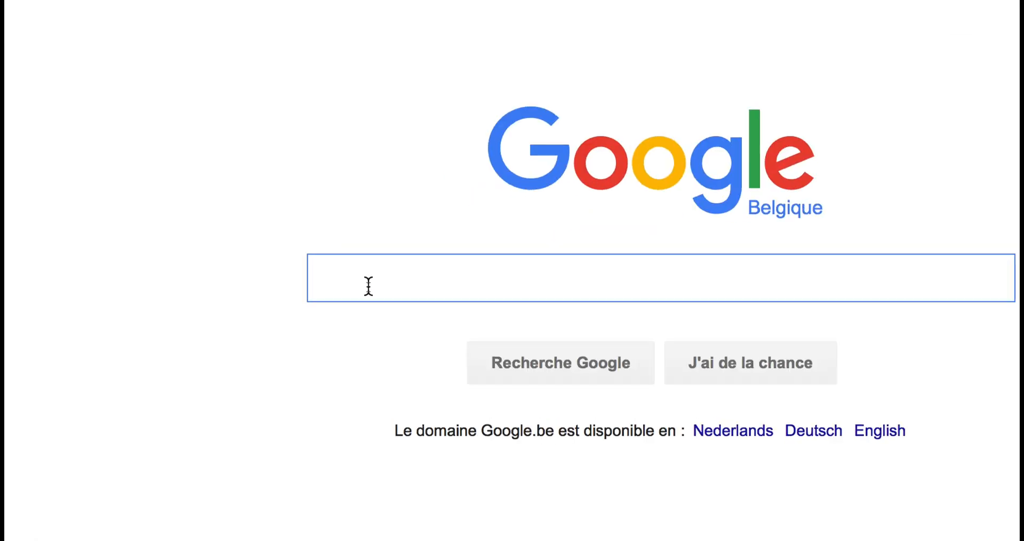
{"action": "type", "text": "pap"}
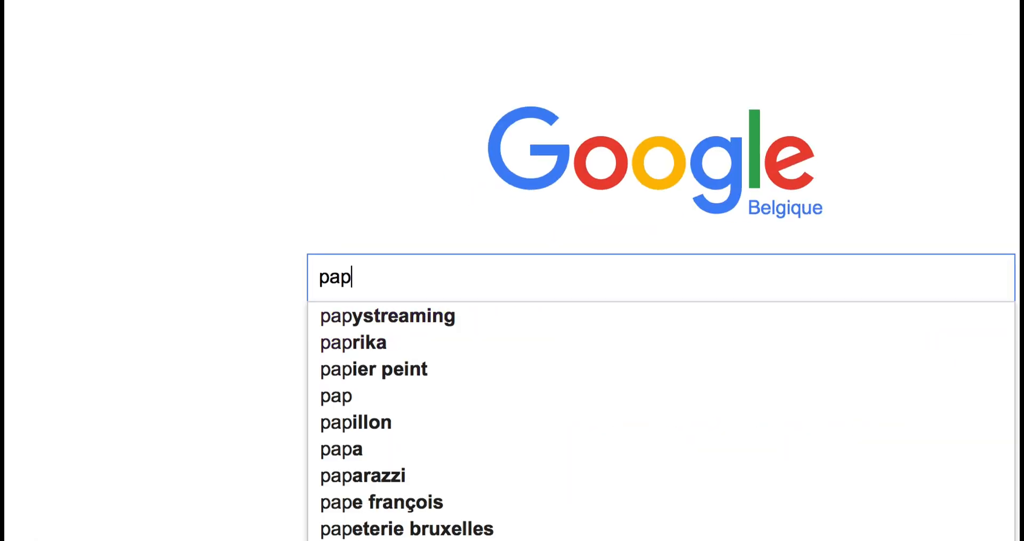
{"action": "type", "text": "er texture \"pû"}
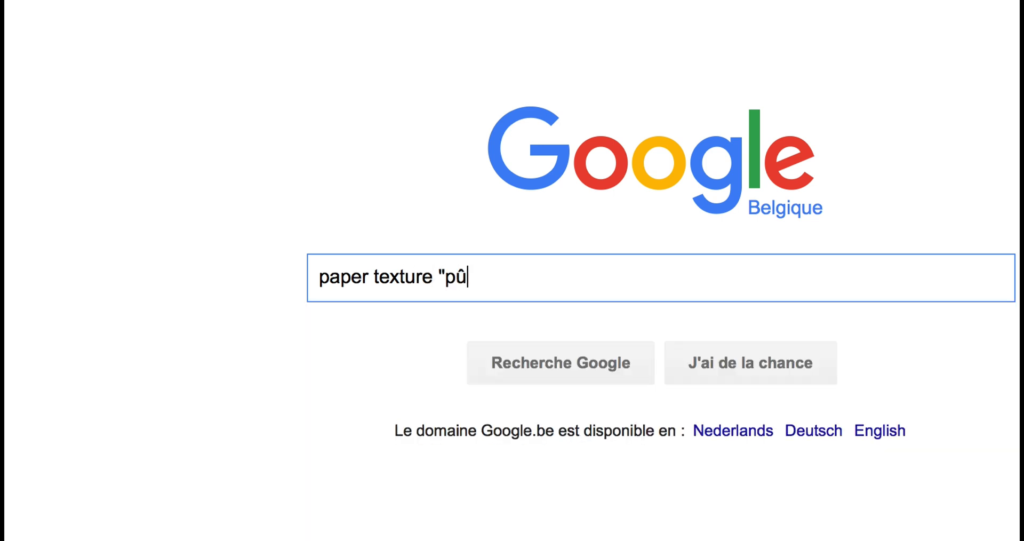
{"action": "key", "text": "BackSpace"}
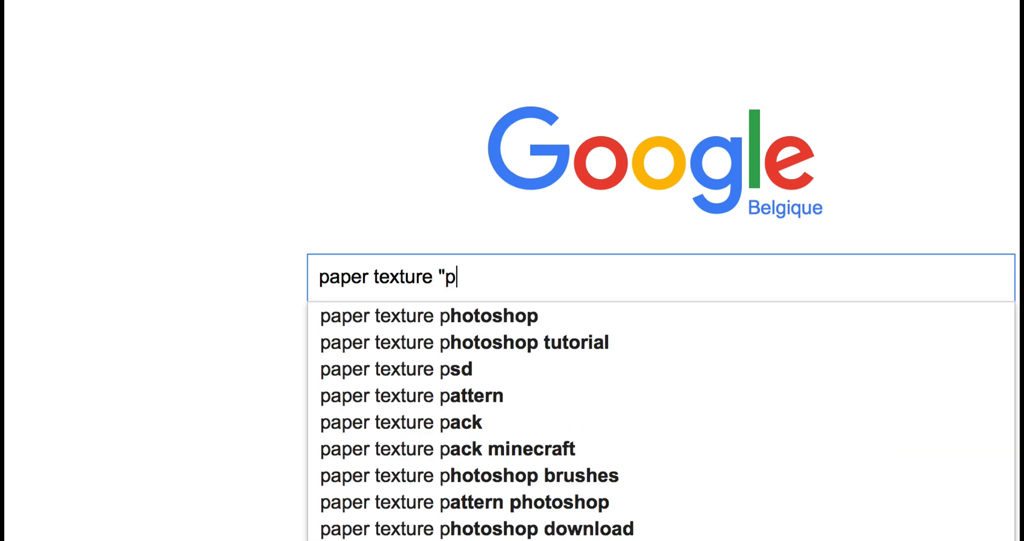
{"action": "type", "text": "ublic domain\""}
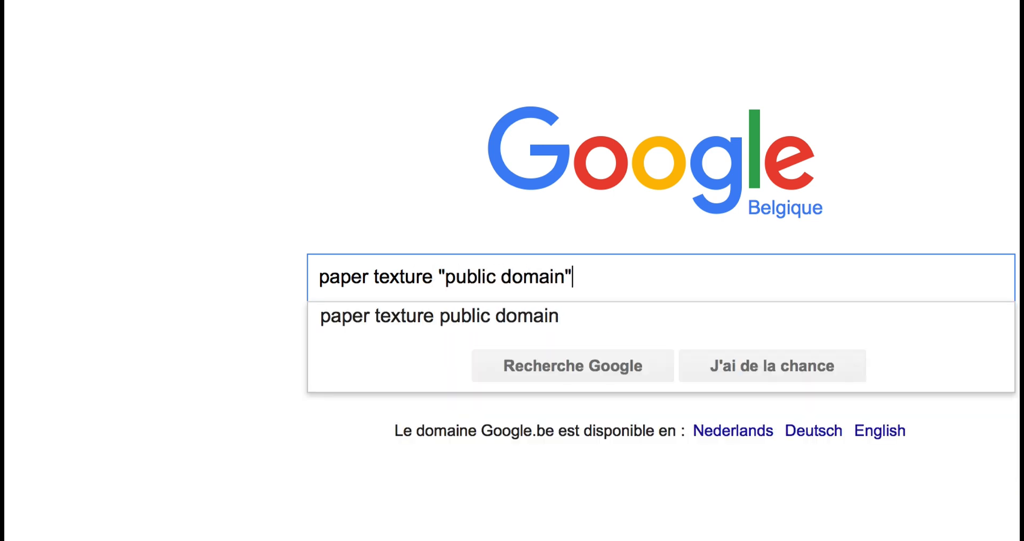
{"action": "key", "text": "Return"}
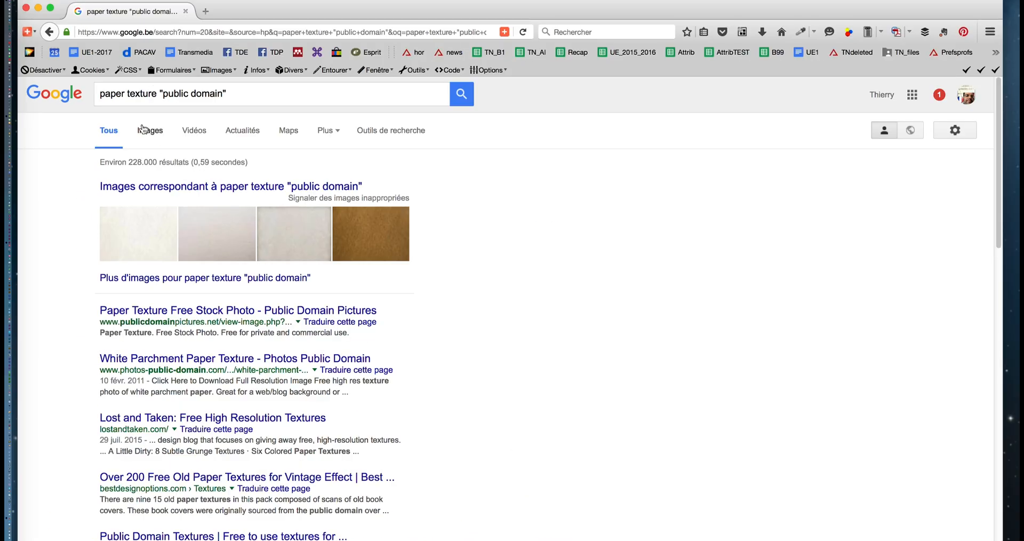
{"action": "left_click", "coordinate": [167, 128]}
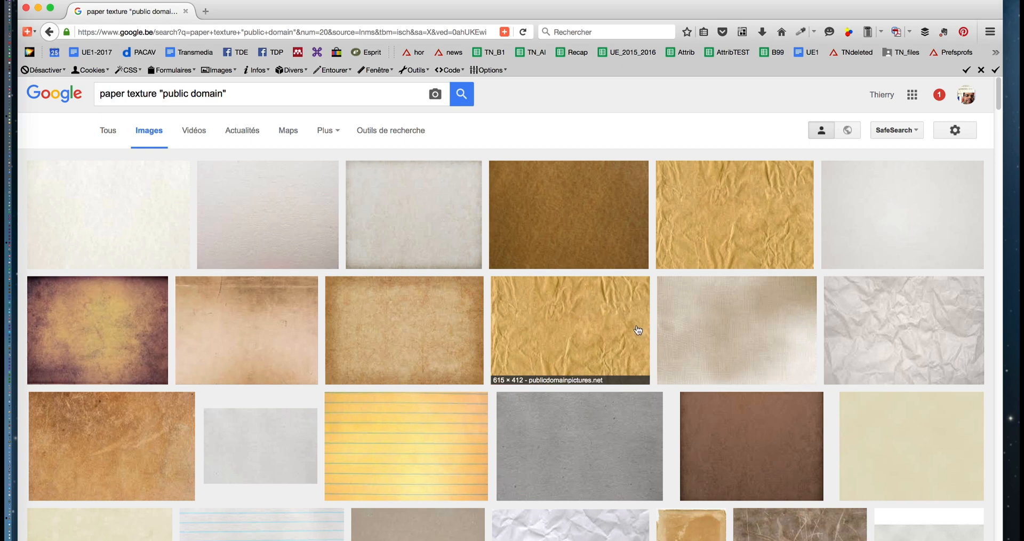
Open the gray recycled paper texture with brown flecks from photos-public-domain.com at full size in its own tab.
{"action": "scroll", "coordinate": [639, 327], "scroll_direction": "down", "scroll_amount": 3}
{"action": "scroll", "coordinate": [641, 328], "scroll_direction": "down", "scroll_amount": 1}
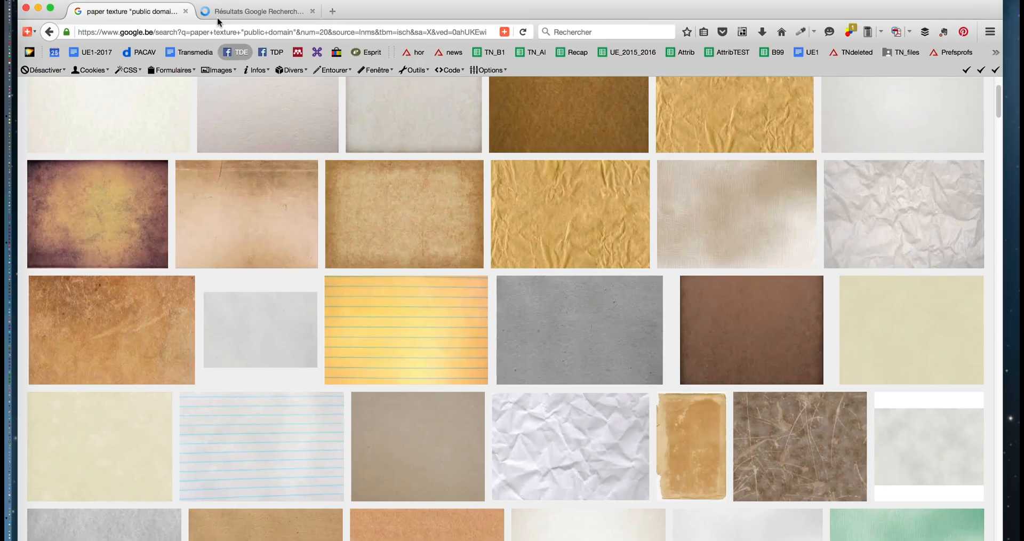
{"action": "left_click", "coordinate": [229, 14]}
{"action": "left_click", "coordinate": [784, 364]}
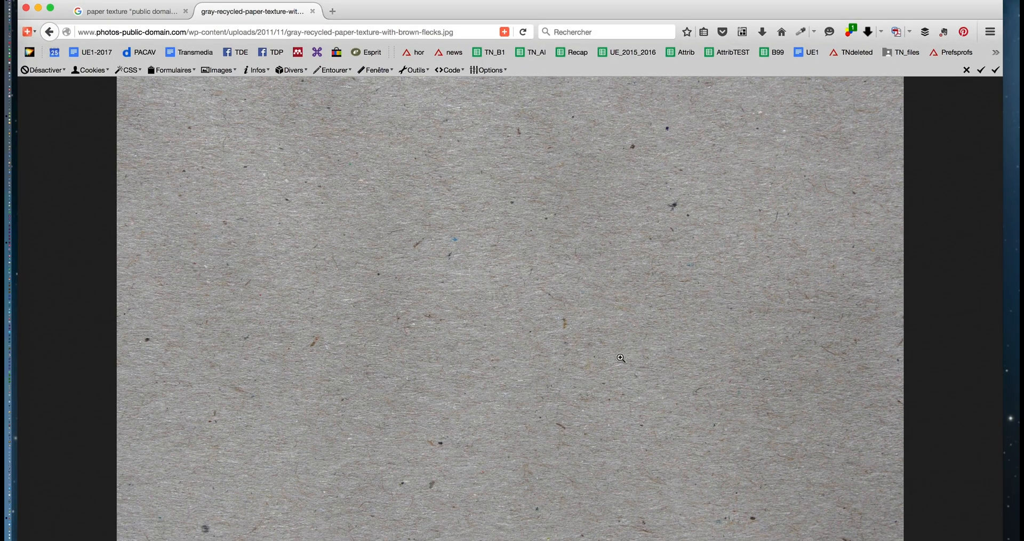
{"action": "right_click", "coordinate": [527, 274]}
{"action": "left_click", "coordinate": [794, 355]}
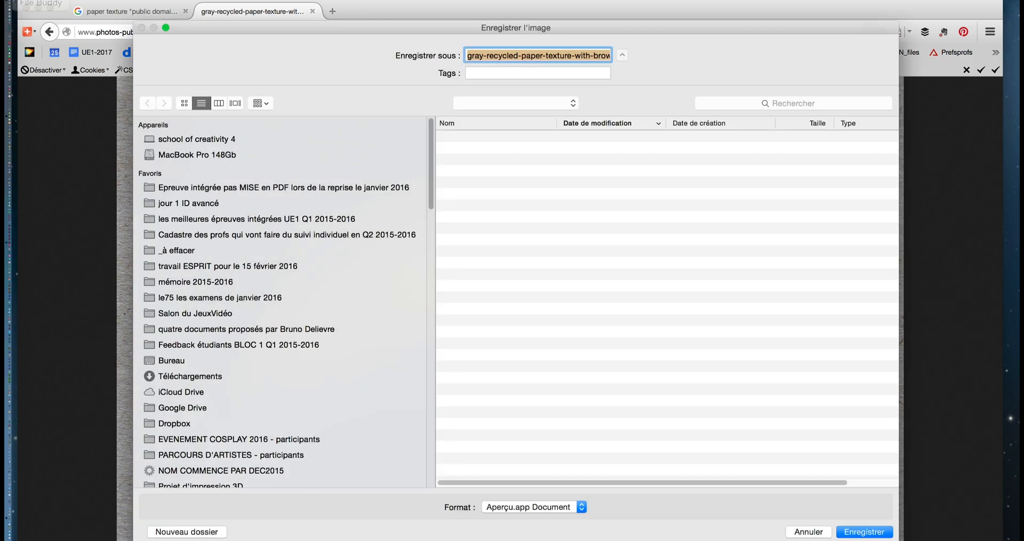
{"action": "key", "text": "Return"}
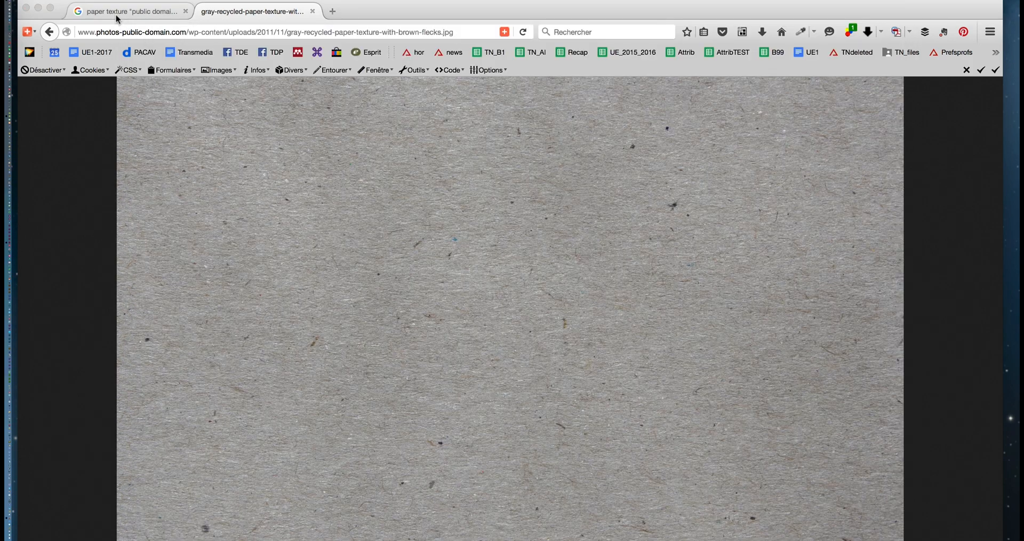
{"action": "left_click", "coordinate": [117, 12]}
{"action": "scroll", "coordinate": [464, 201], "scroll_direction": "up", "scroll_amount": 3}
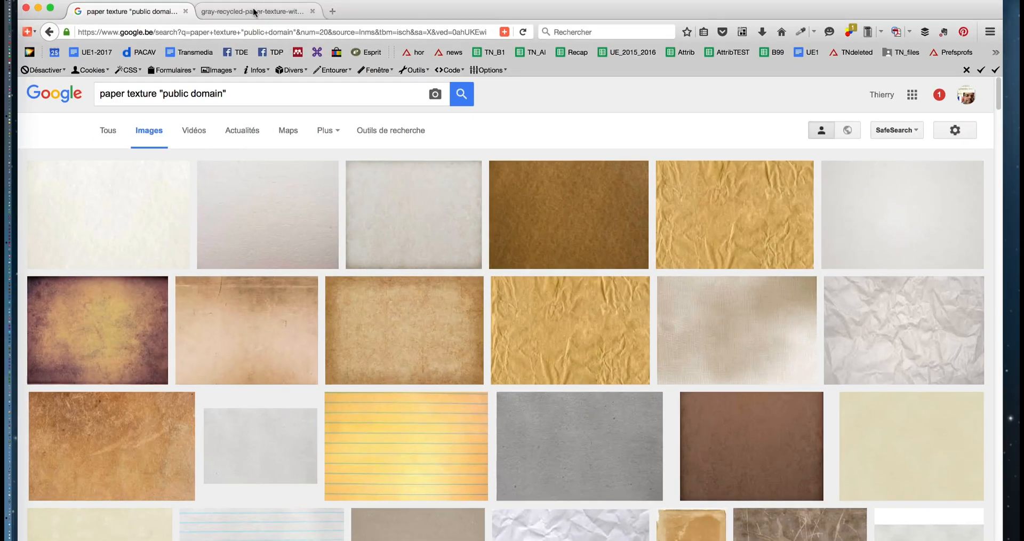
{"action": "left_click", "coordinate": [254, 12]}
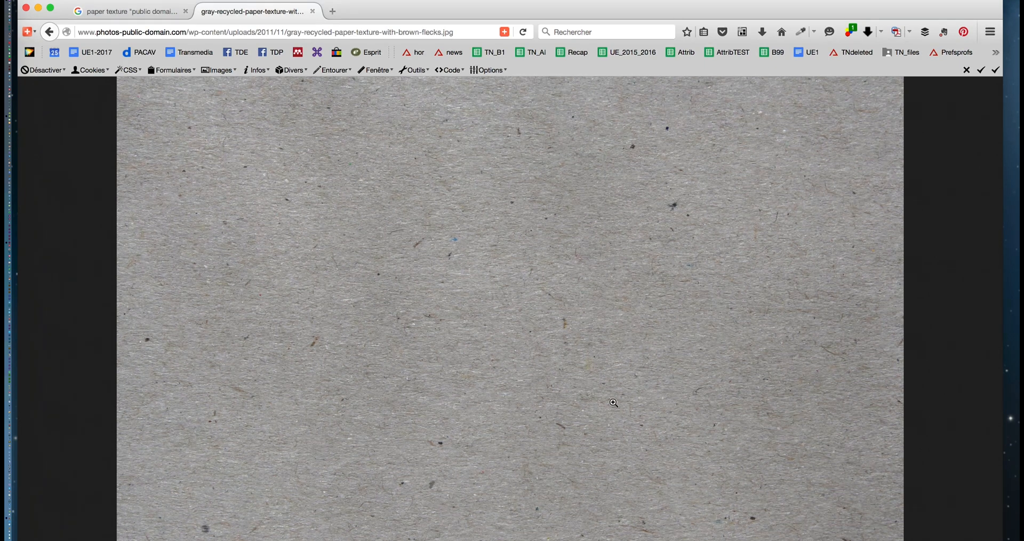
Save the gray recycled paper texture image under its original name into the jour 1 ID avancé folder.
{"action": "right_click", "coordinate": [455, 282]}
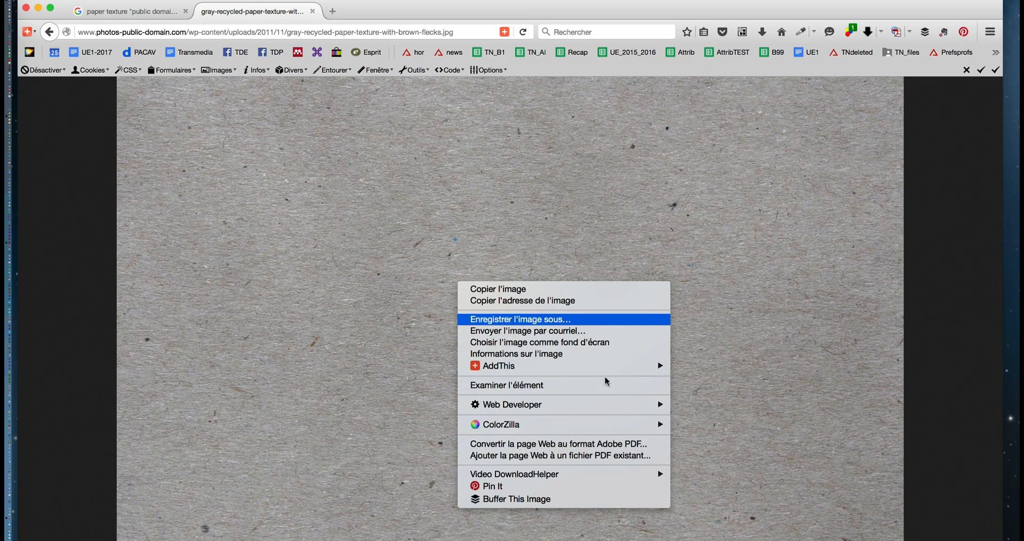
{"action": "left_click", "coordinate": [524, 320]}
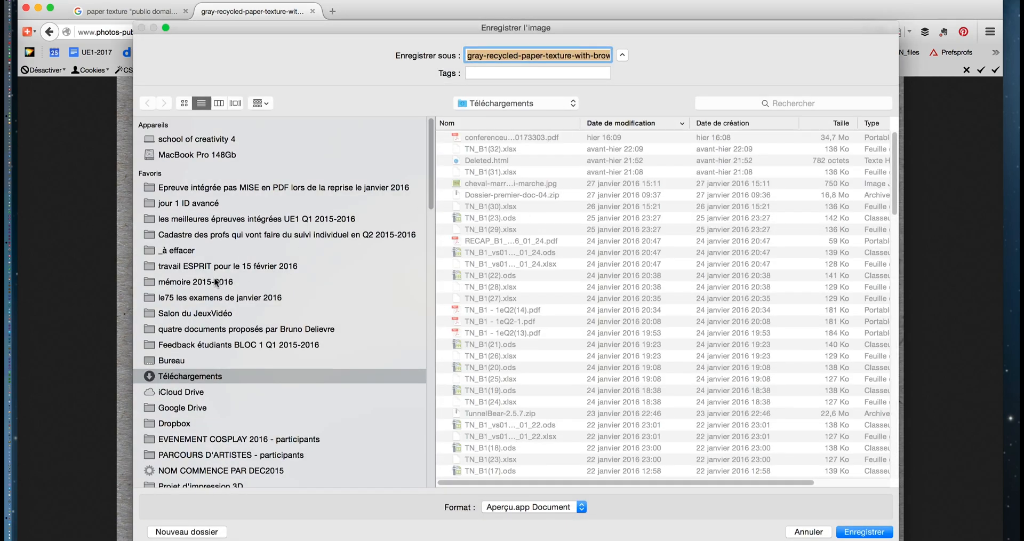
{"action": "left_click", "coordinate": [181, 207]}
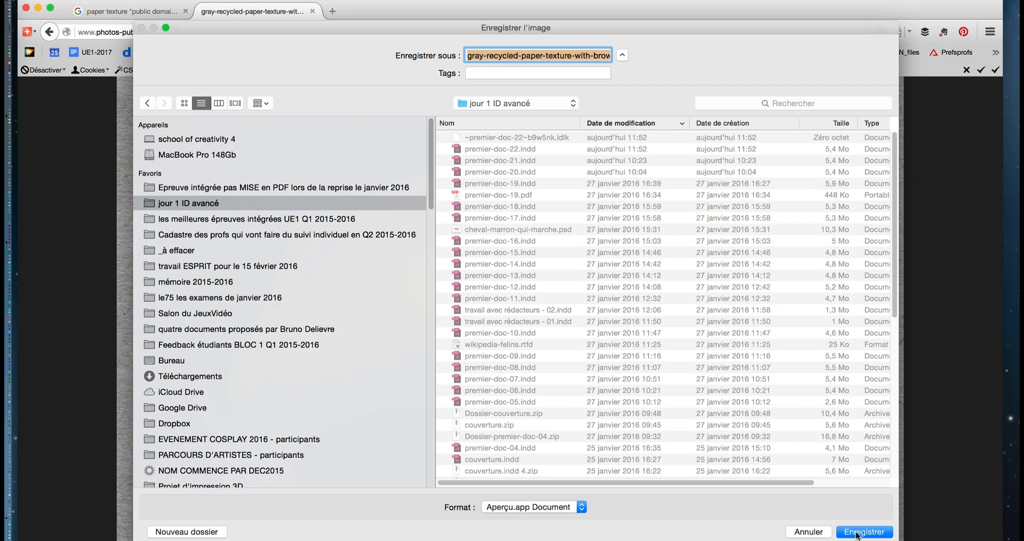
{"action": "left_click", "coordinate": [861, 533]}
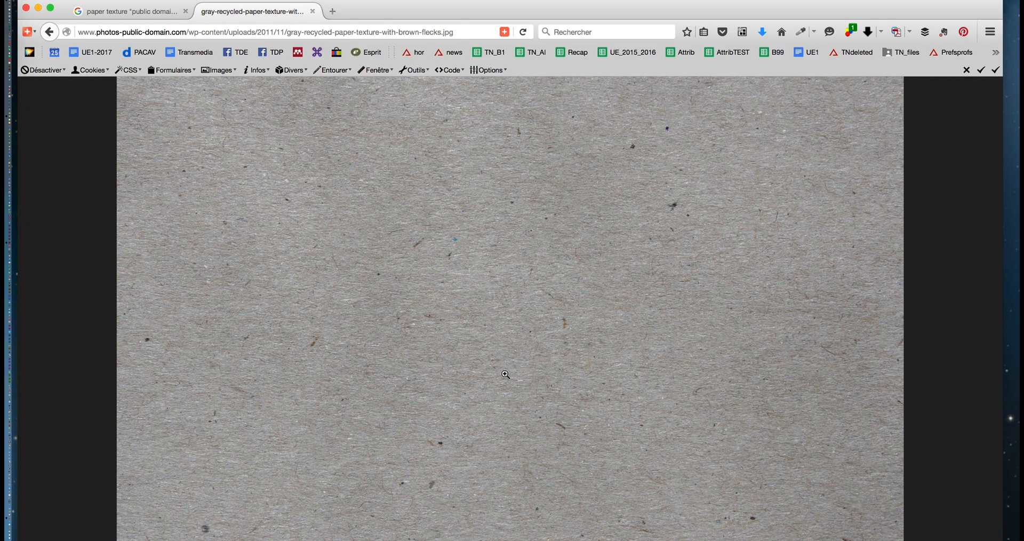
Close the texture image's tab and the Firefox window, and return to the magazine document in InDesign.
{"action": "key", "text": "super+Tab"}
{"action": "left_click", "coordinate": [532, 327]}
{"action": "left_click", "coordinate": [85, 0]}
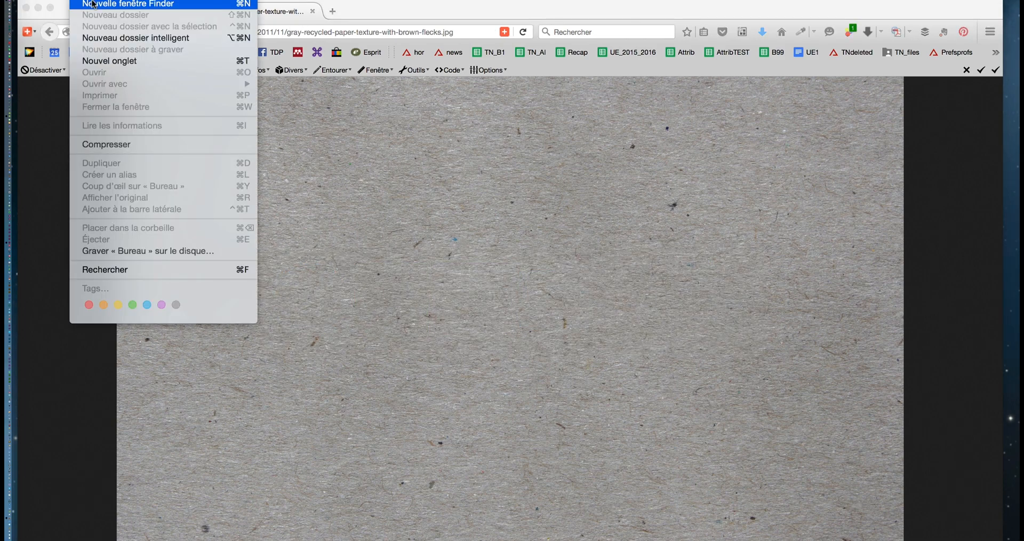
{"action": "left_click", "coordinate": [509, 188]}
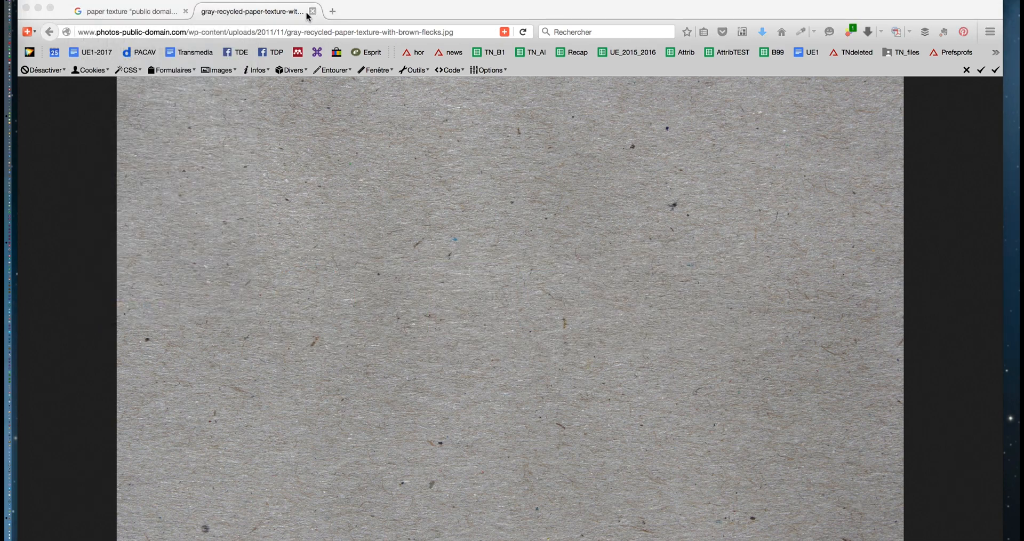
{"action": "left_click", "coordinate": [313, 12]}
{"action": "left_click", "coordinate": [38, 8]}
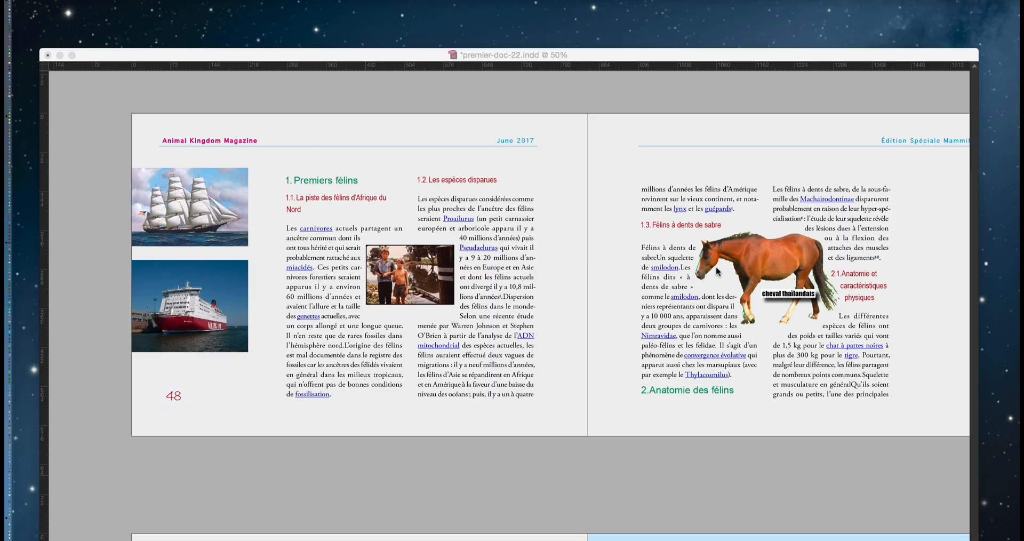
{"action": "left_click", "coordinate": [420, 89]}
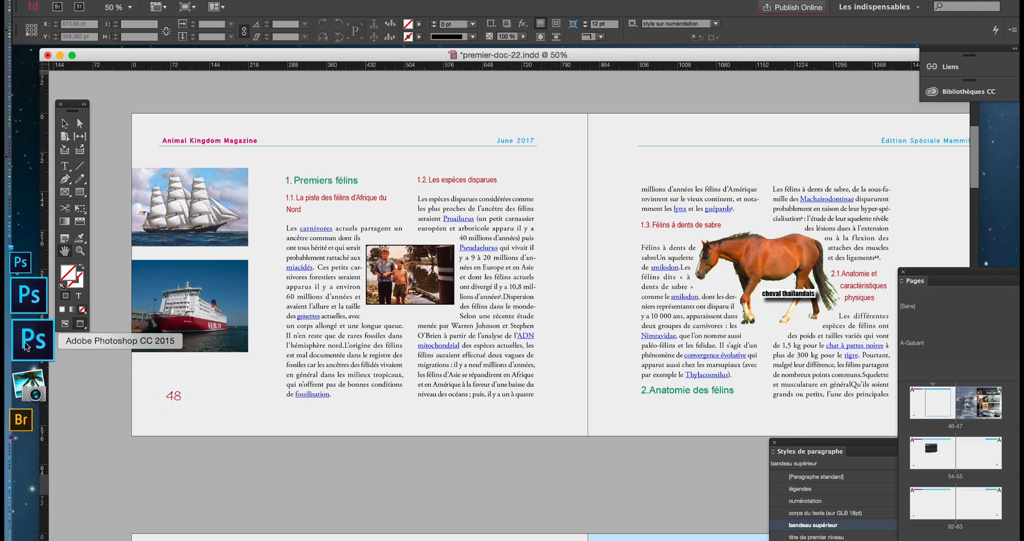
Switch to Photoshop CC 2015, hide the other applications, and expand the toolbox to two columns.
{"action": "left_click", "coordinate": [26, 346]}
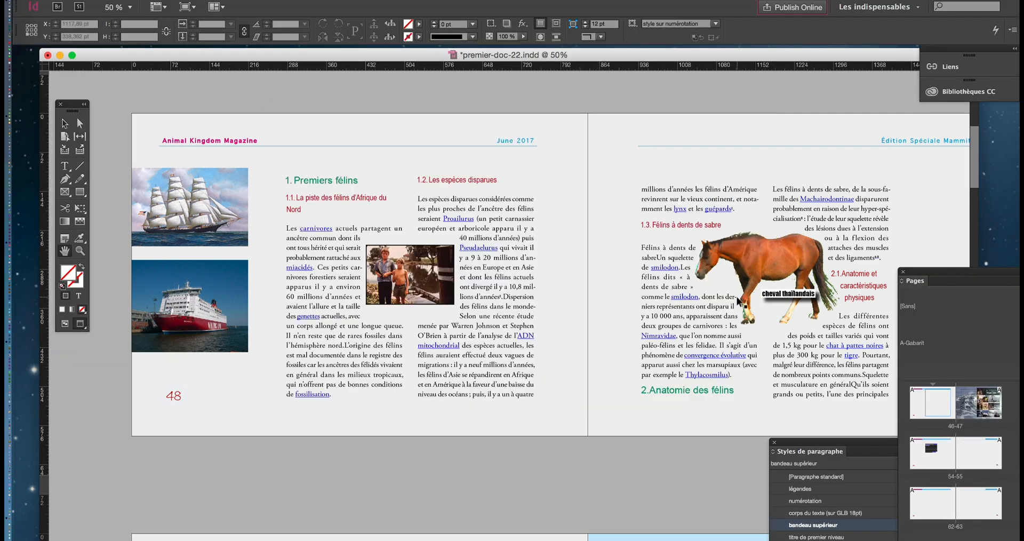
{"action": "key", "text": "super+Tab"}
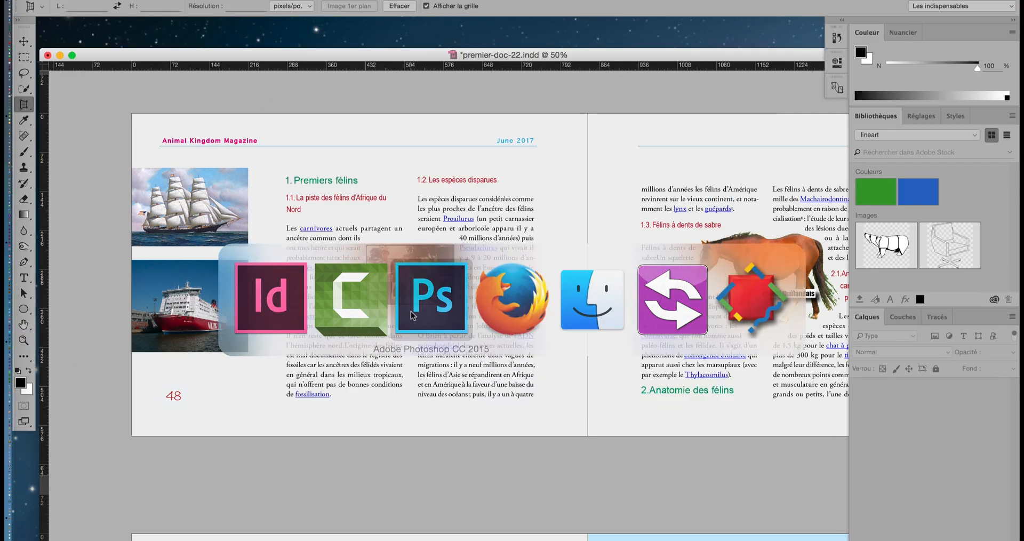
{"action": "key", "text": "super+alt+h"}
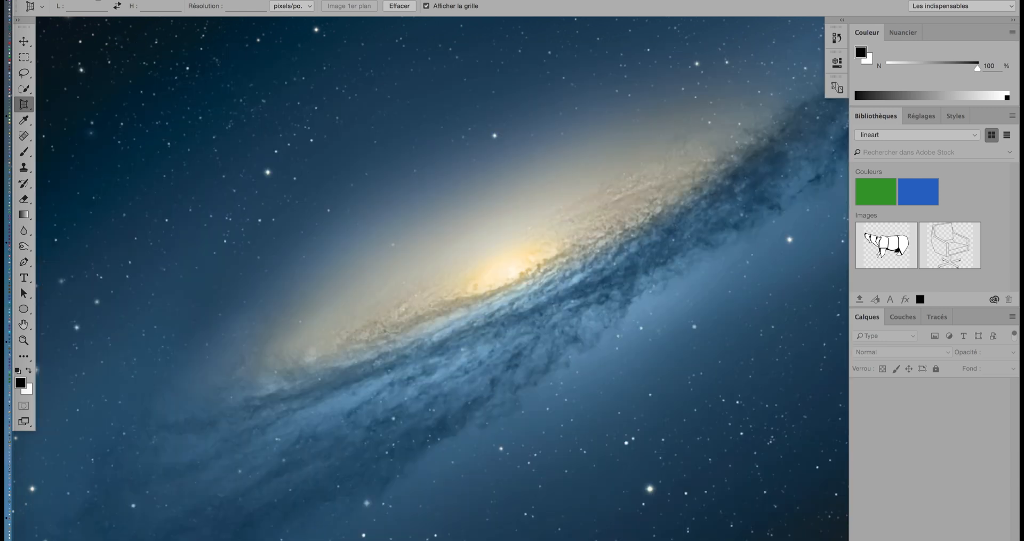
{"action": "left_click", "coordinate": [21, 20]}
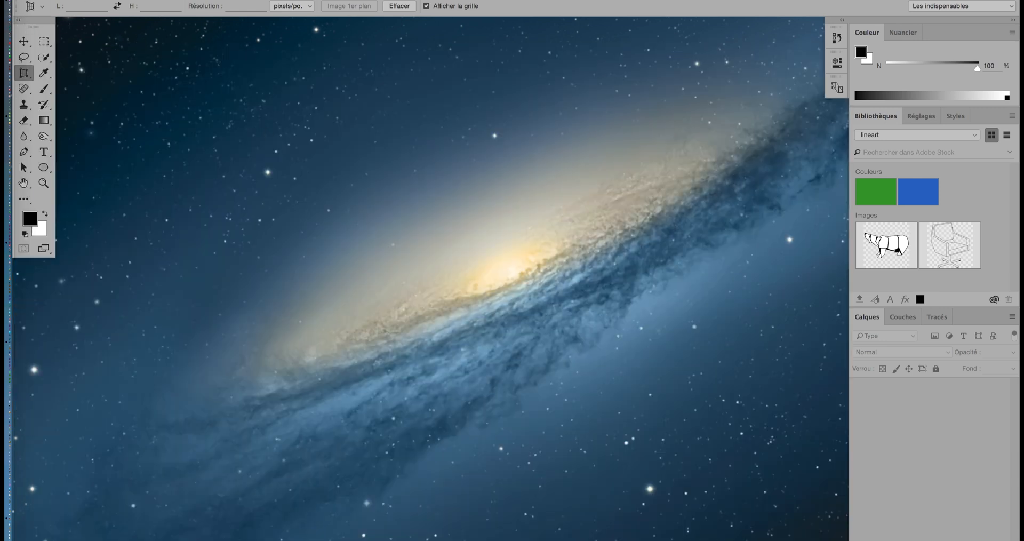
Open the gray recycled paper texture JPEG from the jour 1 ID avancé folder.
{"action": "left_click", "coordinate": [118, 1]}
{"action": "left_click", "coordinate": [128, 17]}
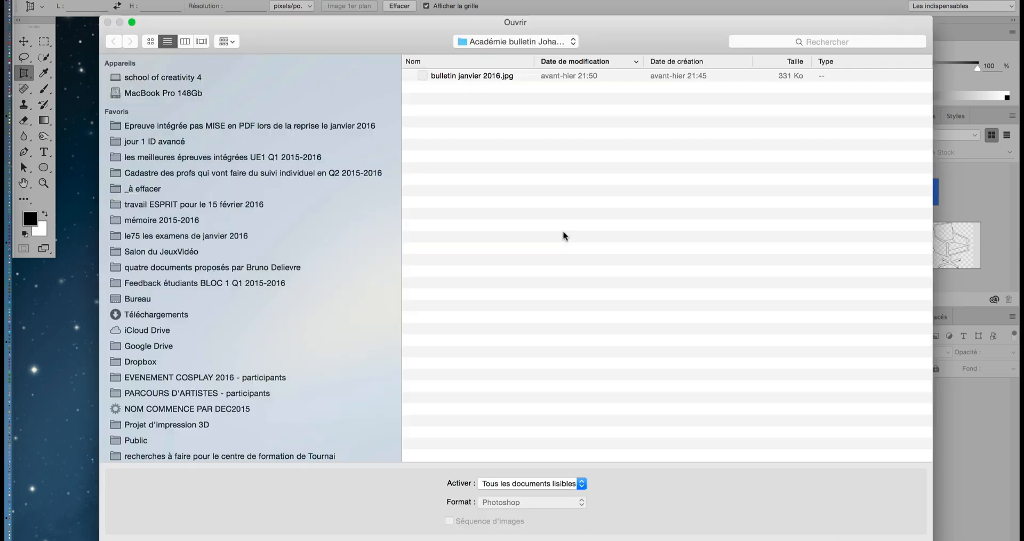
{"action": "left_click", "coordinate": [203, 298]}
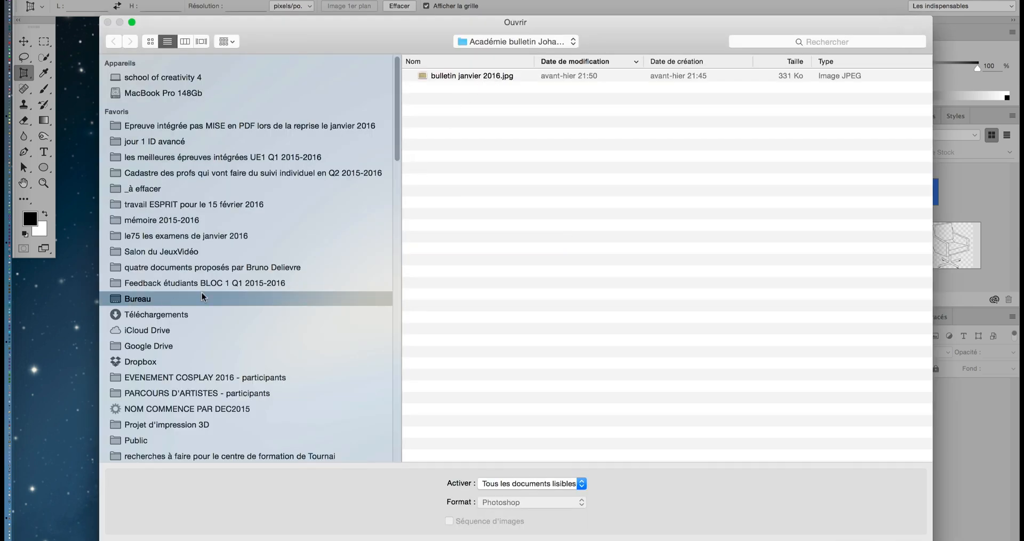
{"action": "left_click", "coordinate": [160, 142]}
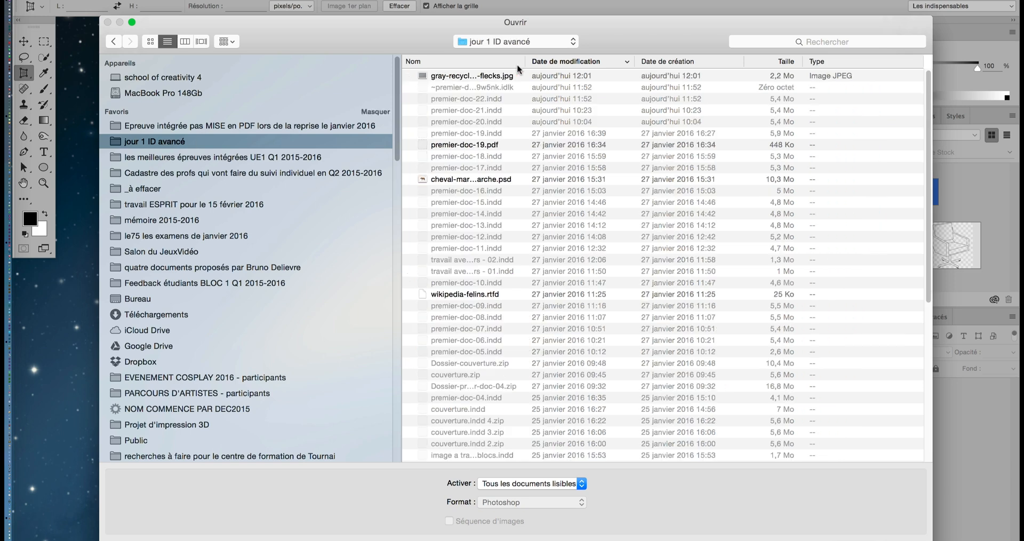
{"action": "left_click", "coordinate": [494, 77]}
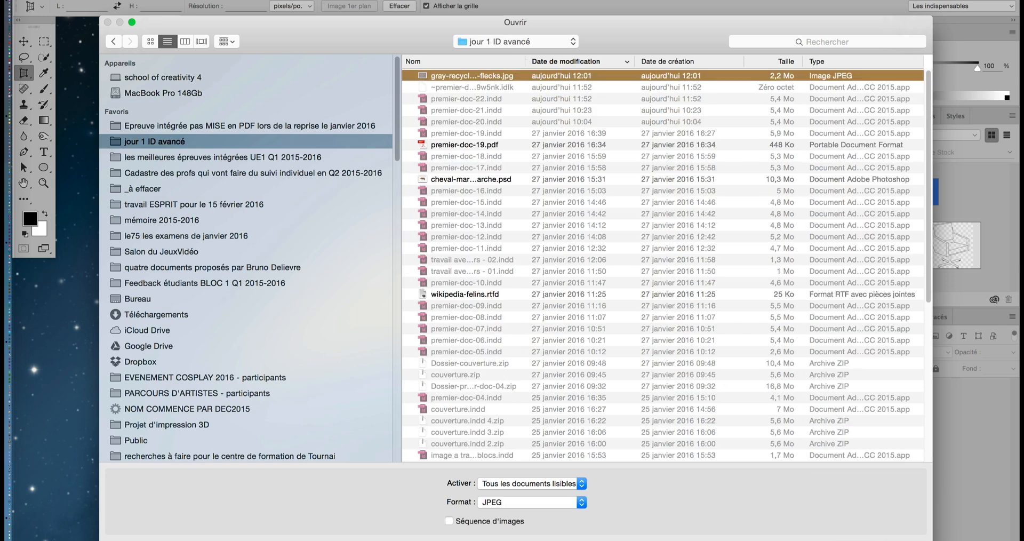
{"action": "key", "text": "Return"}
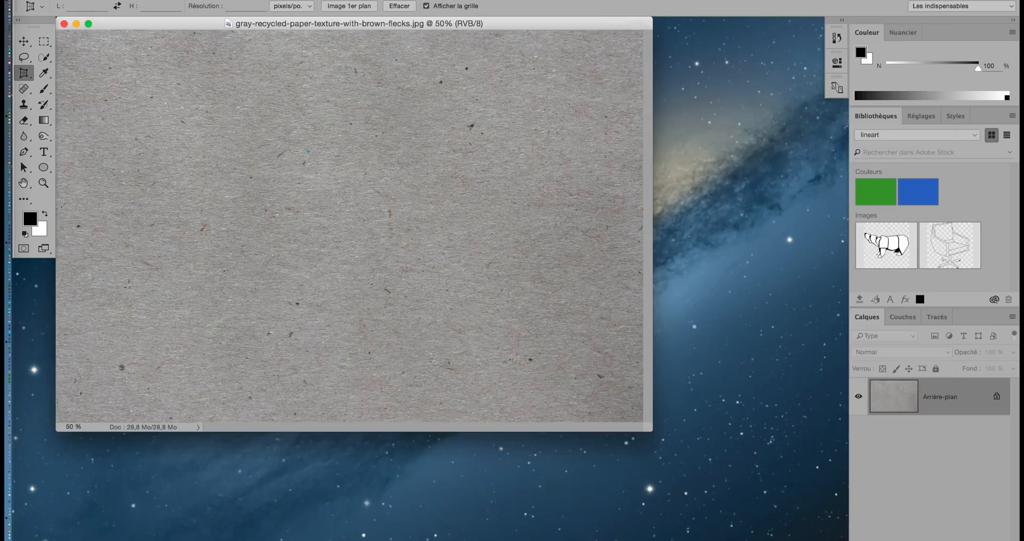
Save the texture under the same name in Photoshop format in the jour 1 ID avancé folder.
{"action": "left_click", "coordinate": [115, 1]}
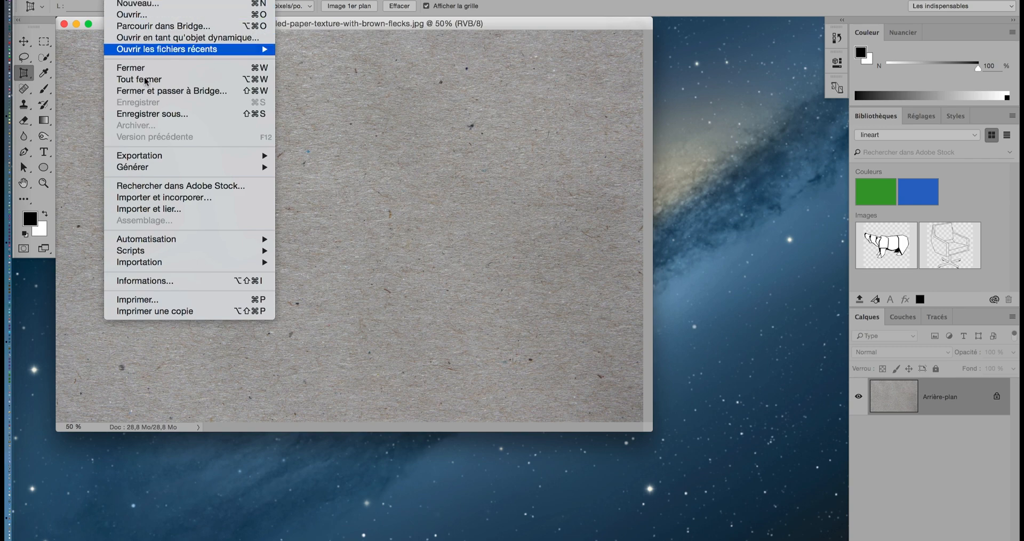
{"action": "left_click", "coordinate": [150, 111]}
{"action": "left_click", "coordinate": [542, 404]}
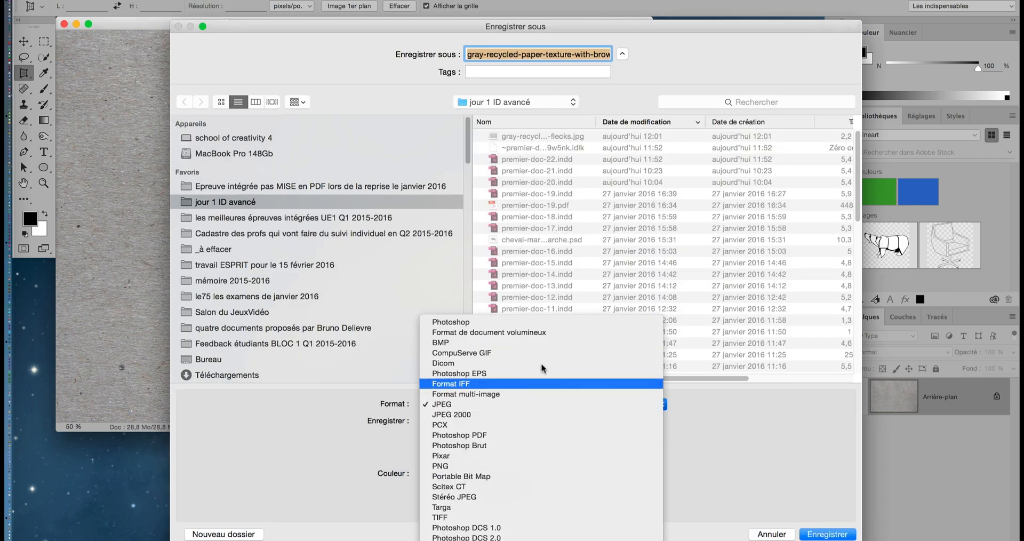
{"action": "left_click", "coordinate": [531, 324]}
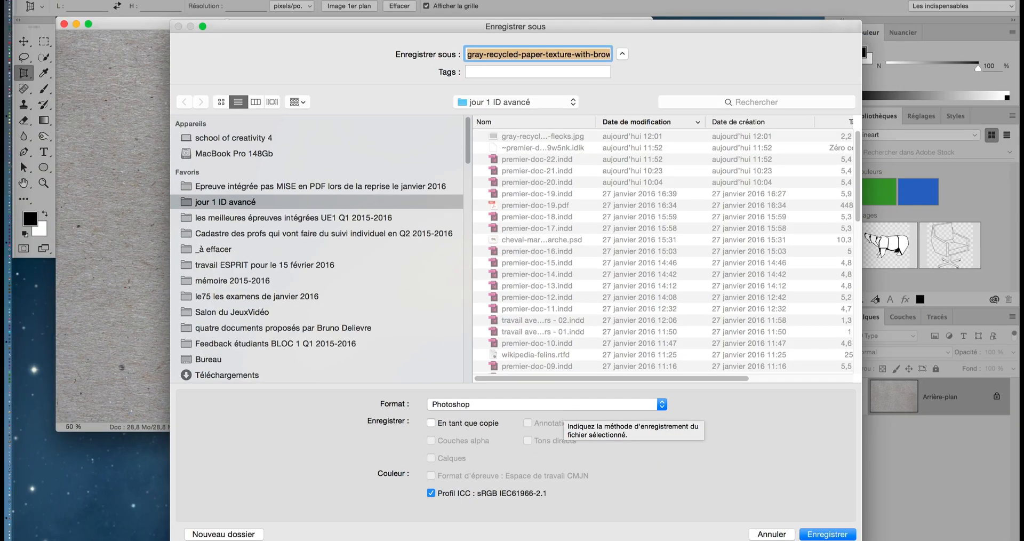
{"action": "left_click", "coordinate": [828, 534]}
Switch to InDesign, open the A-Gabarit master spread, and move the Pages panel clear of its left page.
{"action": "key", "text": "super+Tab"}
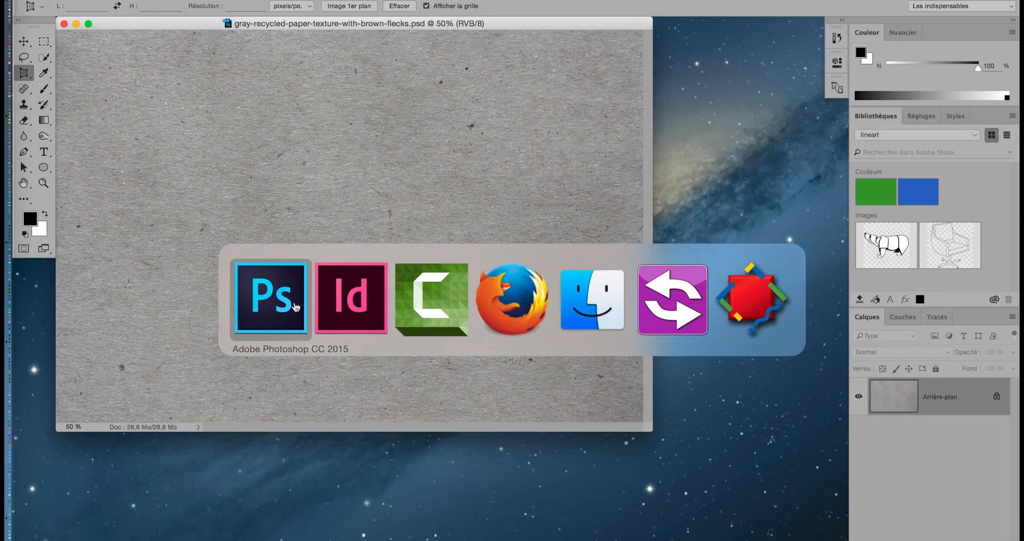
{"action": "left_click", "coordinate": [327, 309]}
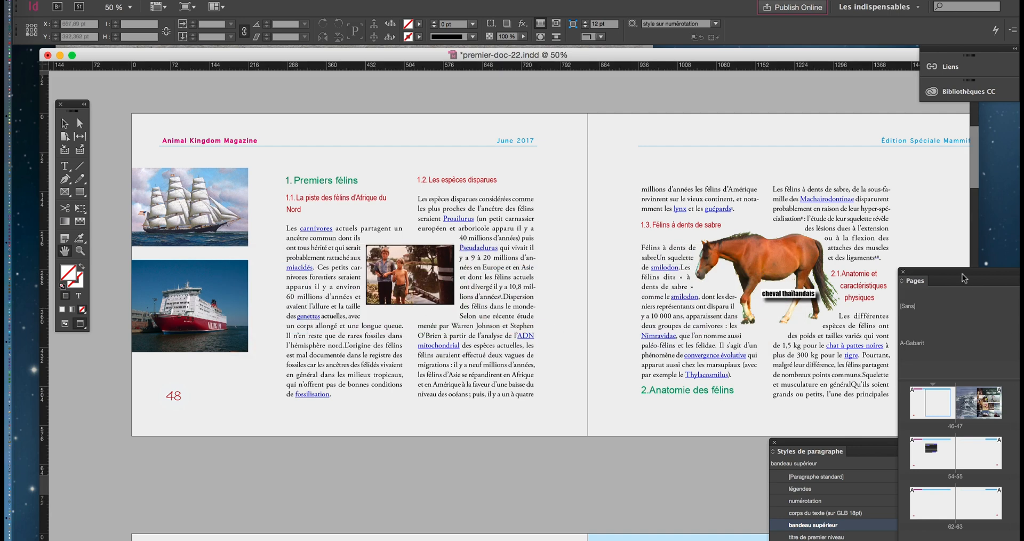
{"action": "left_click_drag", "start_coordinate": [963, 273], "coordinate": [677, 208]}
{"action": "left_click_drag", "start_coordinate": [952, 212], "coordinate": [761, 201]}
{"action": "double_click", "coordinate": [850, 267]}
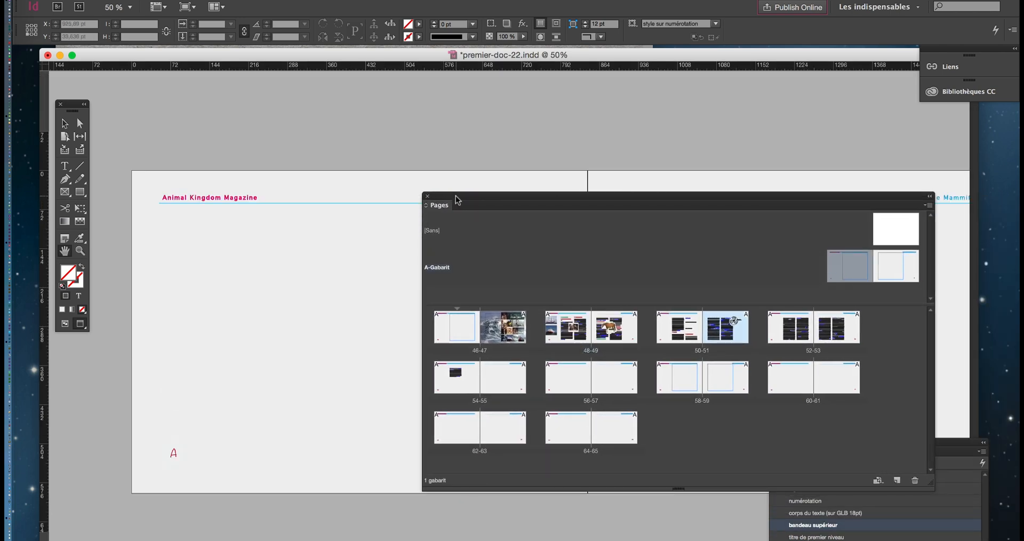
{"action": "left_click_drag", "start_coordinate": [457, 199], "coordinate": [775, 368]}
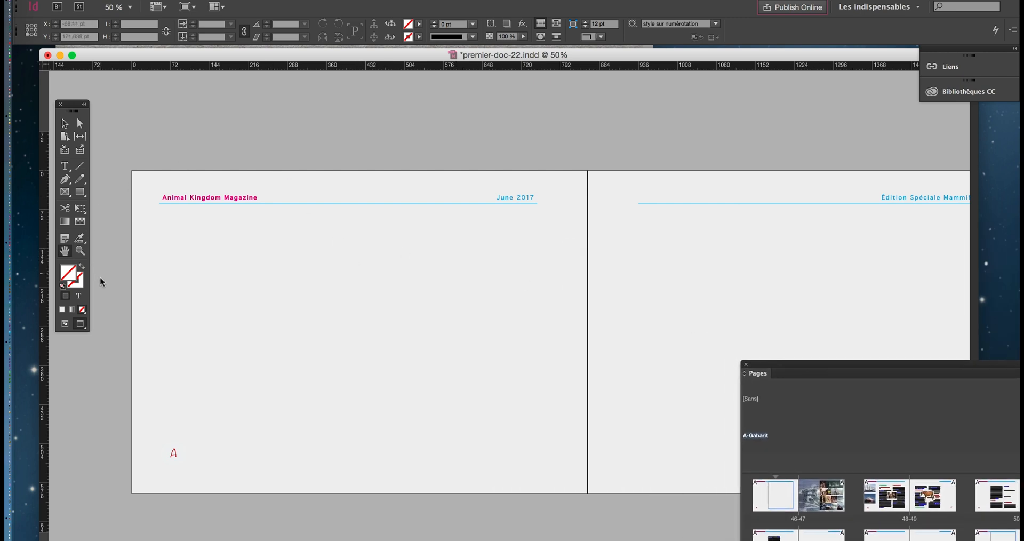
Show the master spread in normal view mode, select its full-spread background rectangle, and move the Pages panel off the spread.
{"action": "left_click", "coordinate": [64, 323]}
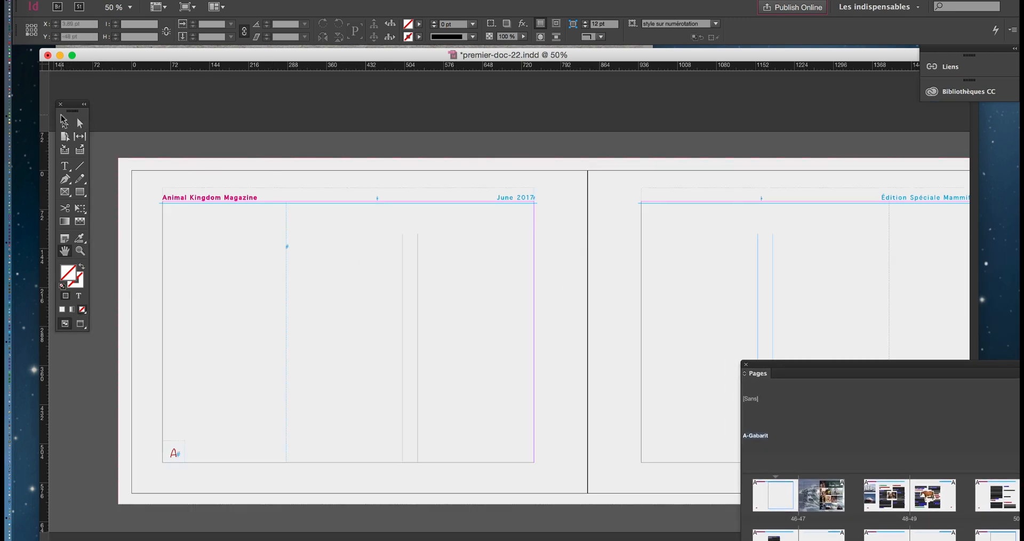
{"action": "key", "text": "v"}
{"action": "left_click", "coordinate": [162, 157]}
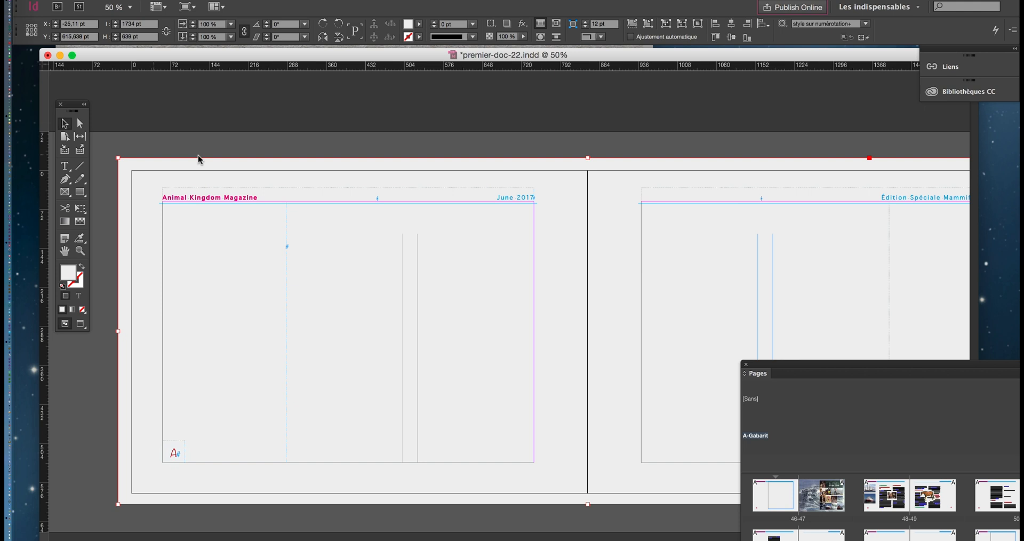
{"action": "key", "text": "super+minus"}
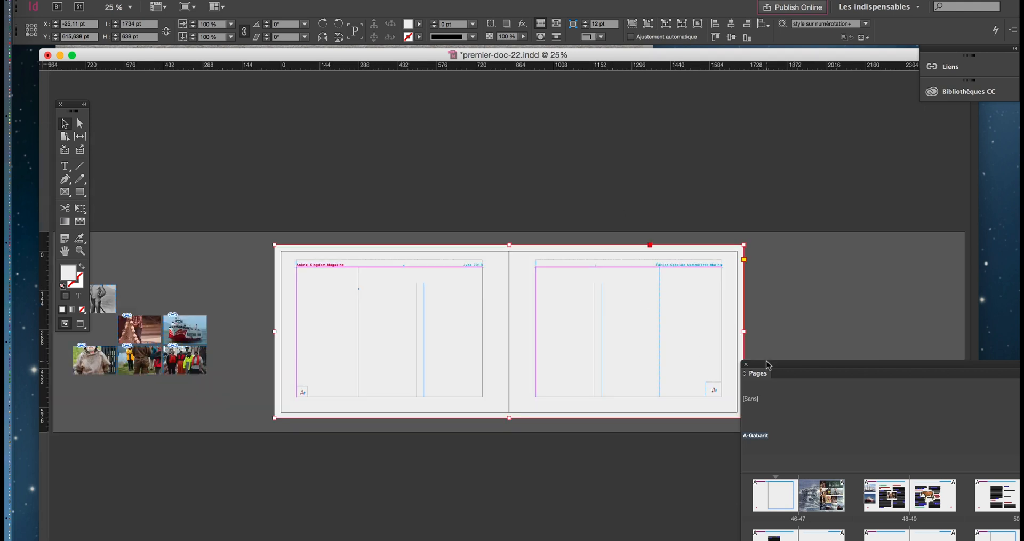
{"action": "left_click_drag", "start_coordinate": [768, 366], "coordinate": [791, 367]}
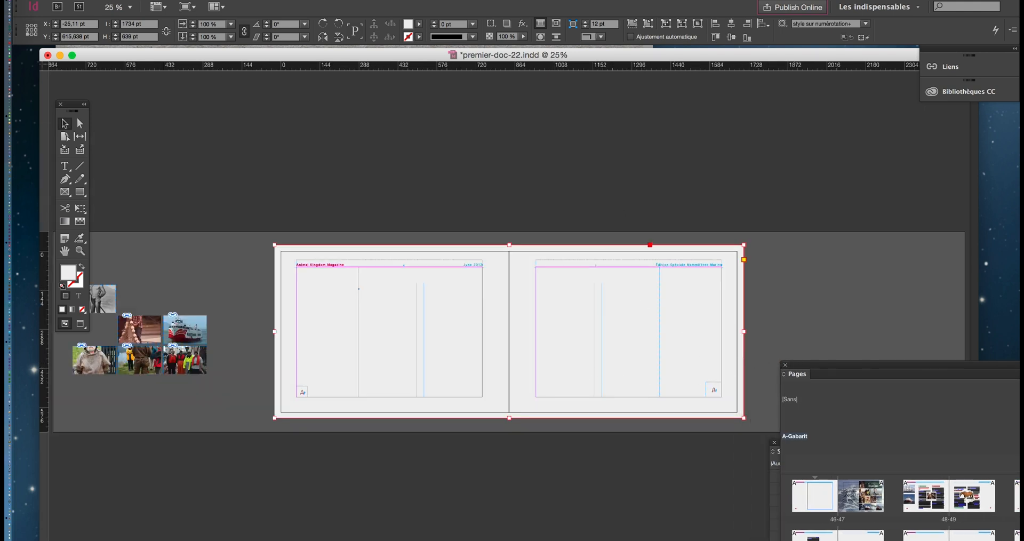
Save the document under the new name premier-doc-23.indd in the jour 1 ID avancé folder.
{"action": "left_click", "coordinate": [111, 1]}
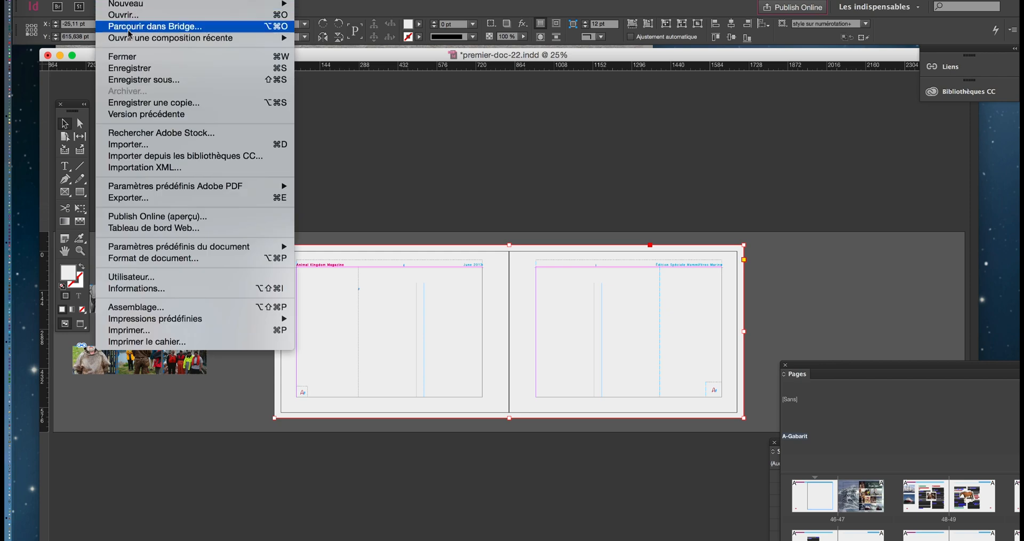
{"action": "left_click", "coordinate": [159, 82]}
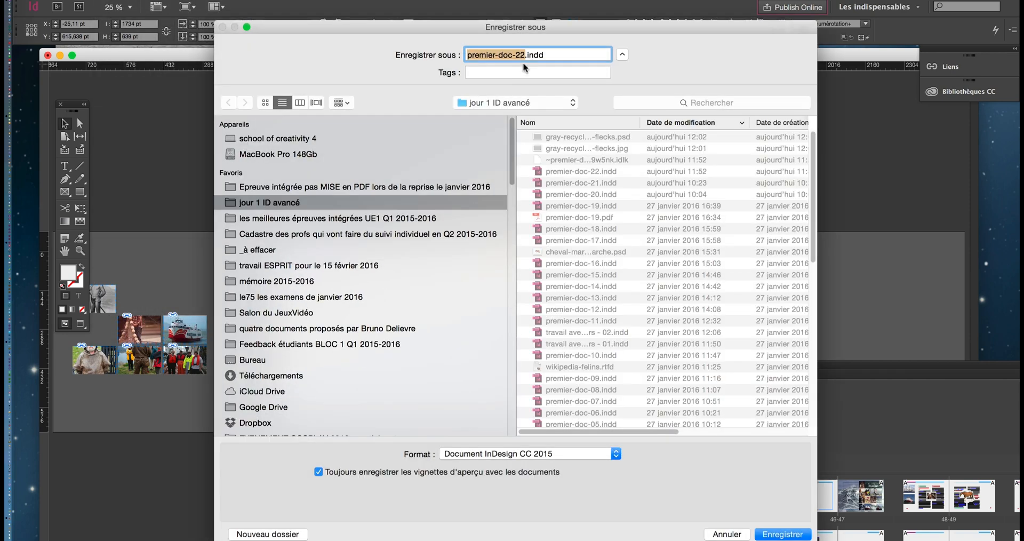
{"action": "left_click", "coordinate": [524, 56]}
{"action": "key", "text": "BackSpace"}
{"action": "type", "text": "3"}
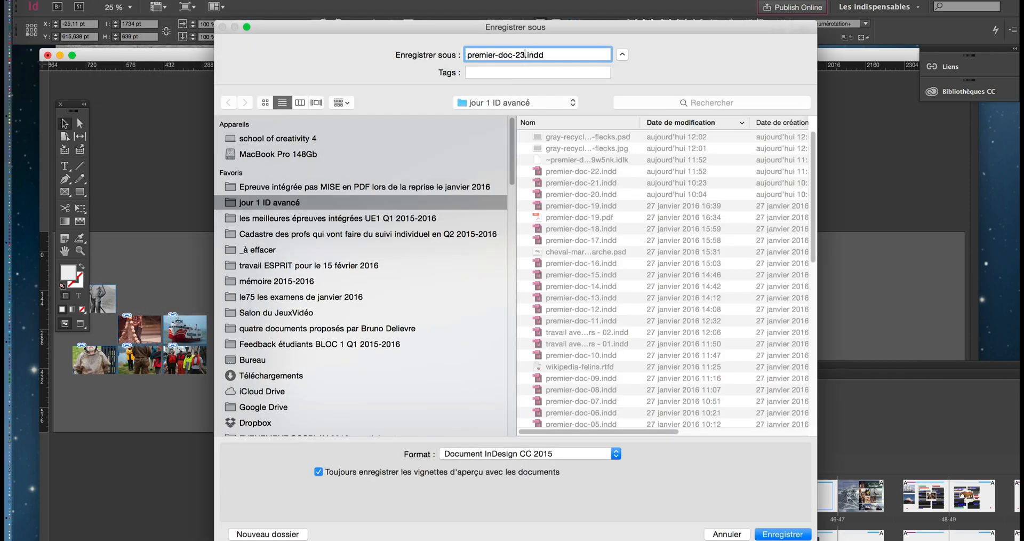
{"action": "key", "text": "Return"}
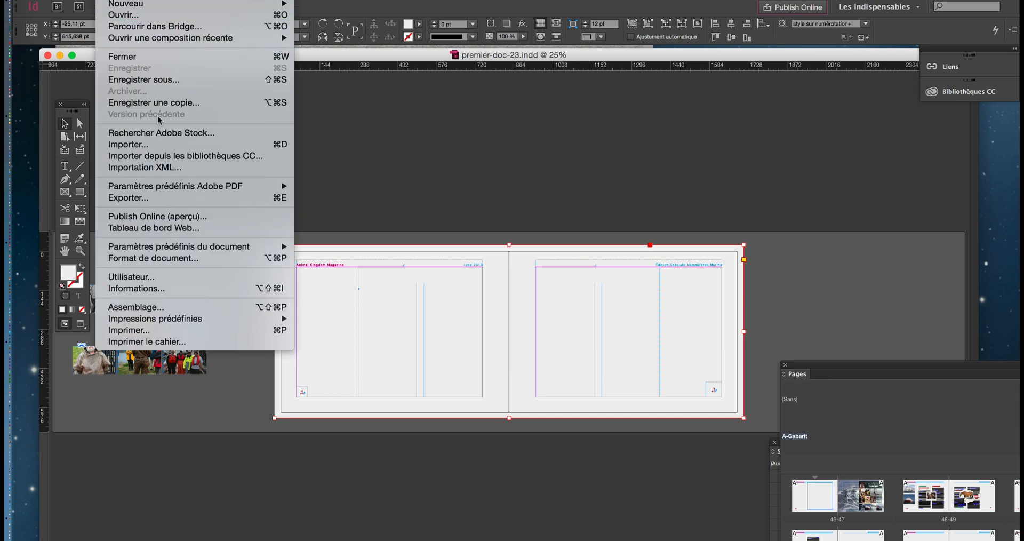
Import gray-recycled-paper-texture-with-brown-flecks.psd from the jour 1 ID avancé folder into the selected background rectangle.
{"action": "left_click", "coordinate": [160, 142]}
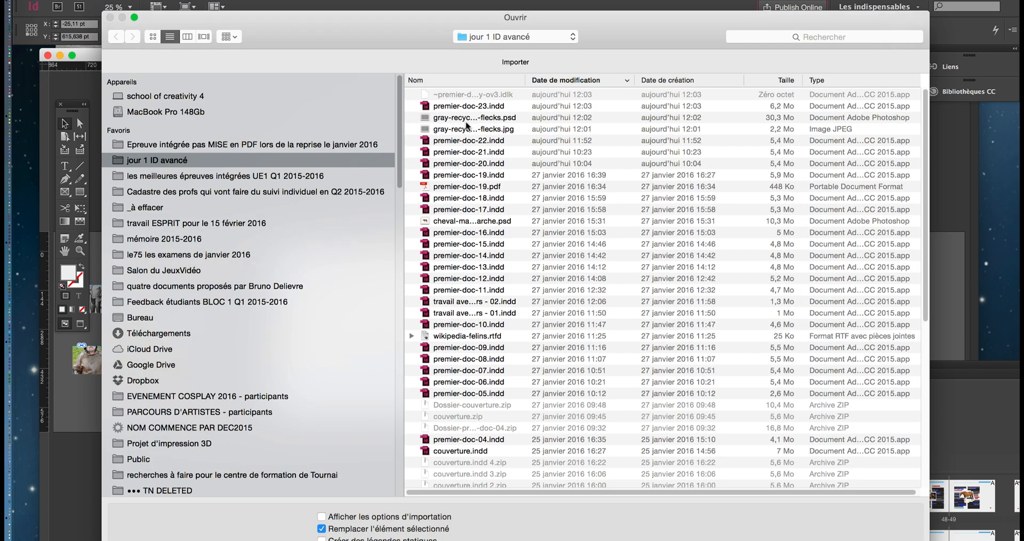
{"action": "left_click", "coordinate": [470, 119]}
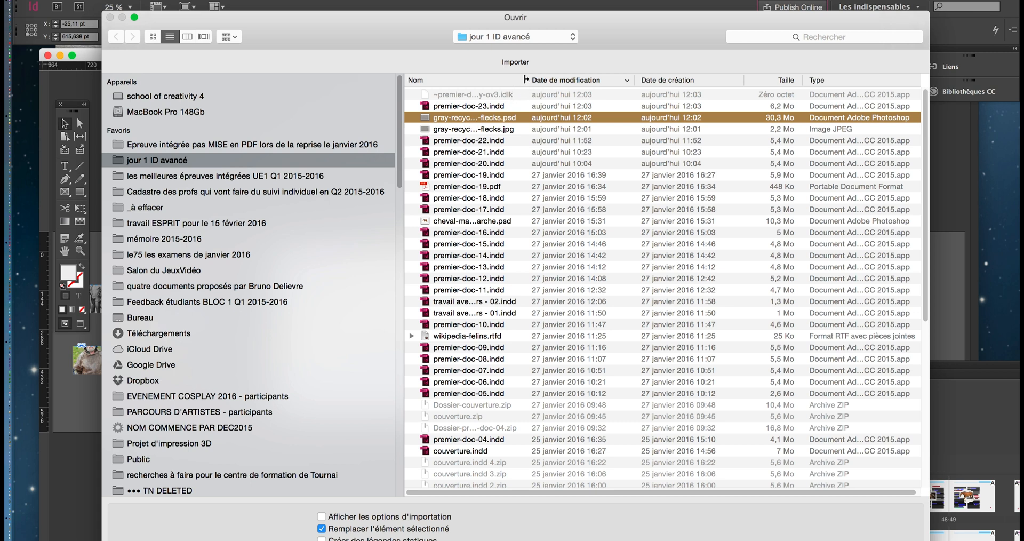
{"action": "left_click_drag", "start_coordinate": [525, 80], "coordinate": [780, 85]}
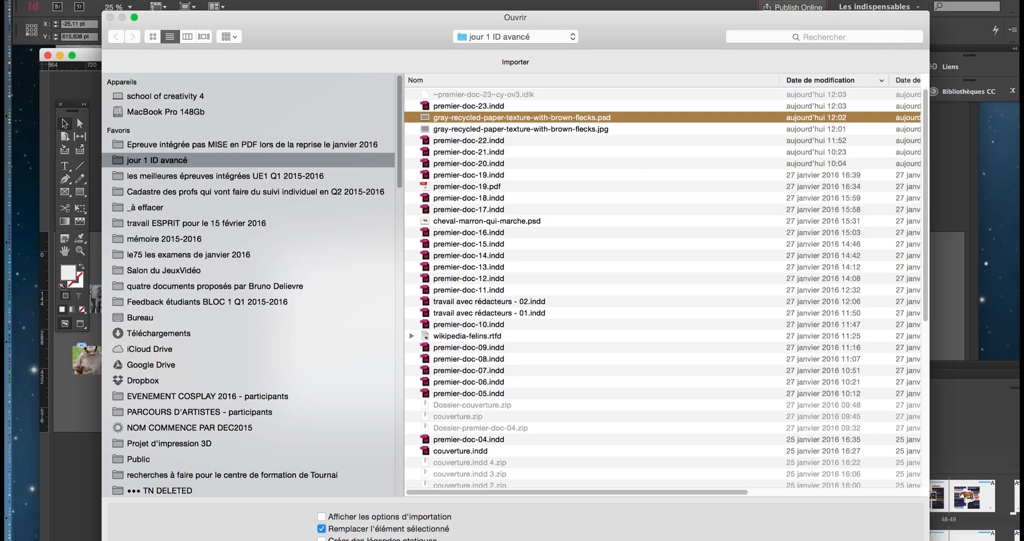
{"action": "key", "text": "Return"}
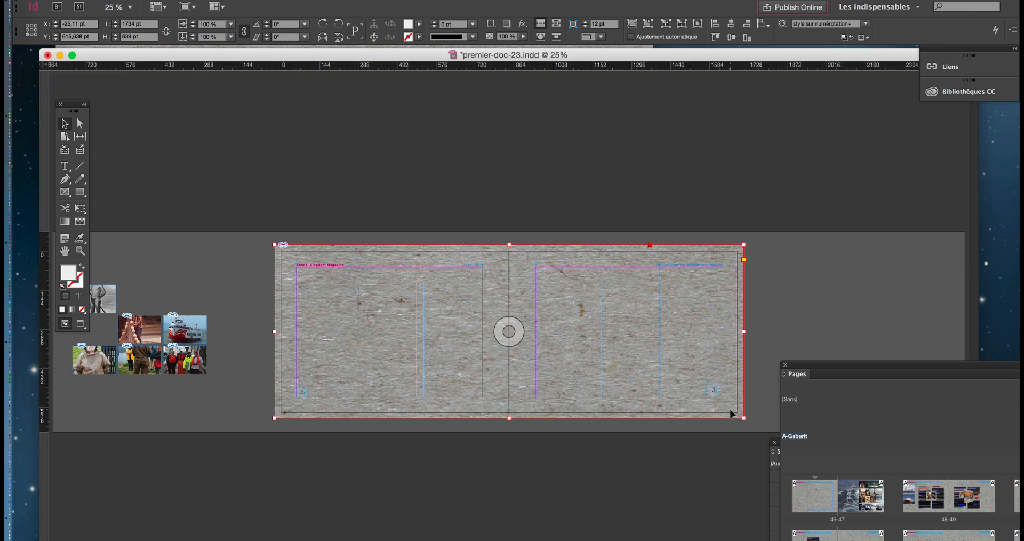
Set the display performance to Affichage de qualité supérieure to view the paper texture in full detail.
{"action": "key", "text": "super+equal"}
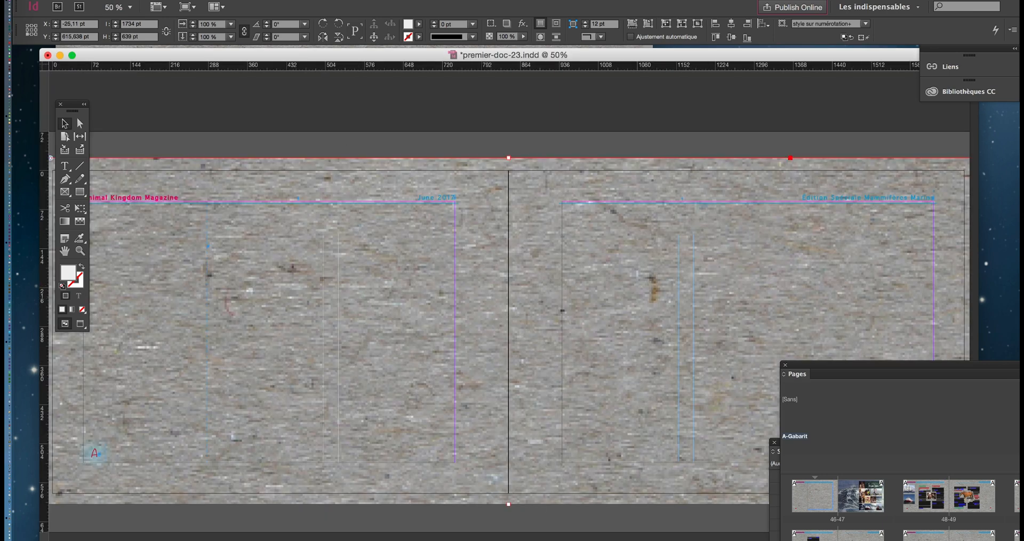
{"action": "left_click", "coordinate": [335, 2]}
{"action": "mouse_move", "coordinate": [362, 181]}
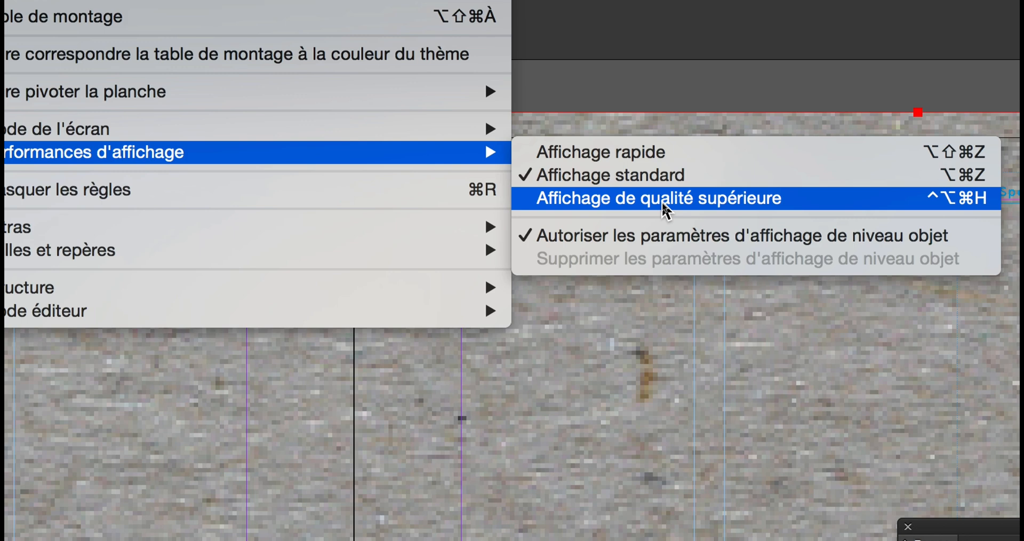
{"action": "left_click", "coordinate": [663, 200]}
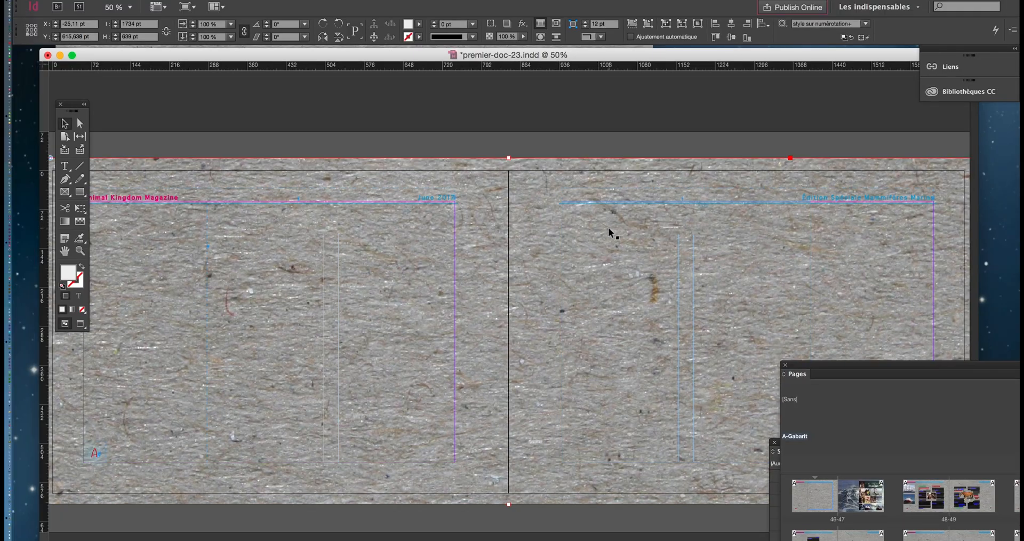
Select the texture image inside its frame and examine how large it is compared with the master spread.
{"action": "key", "text": "super+minus"}
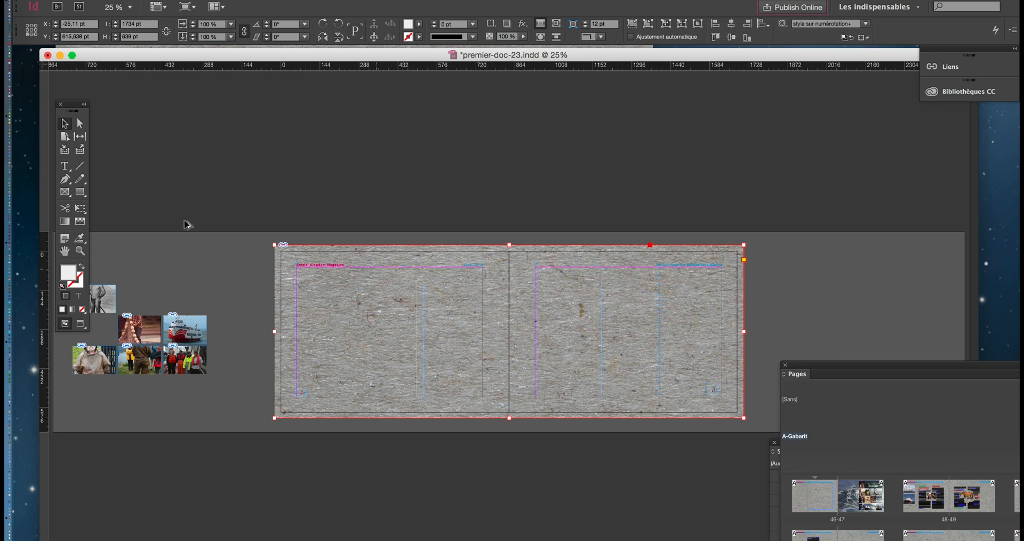
{"action": "key", "text": "a"}
{"action": "left_click", "coordinate": [388, 297]}
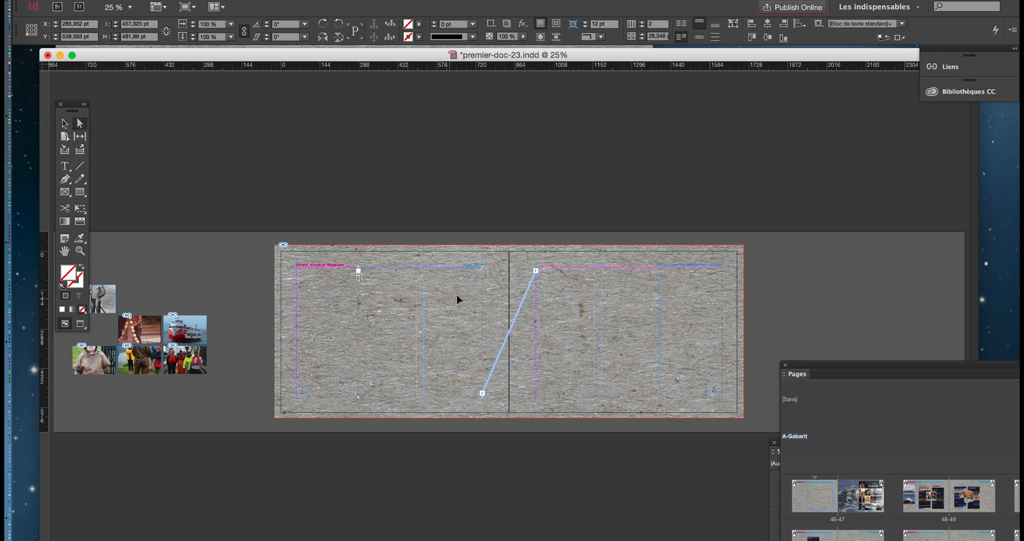
{"action": "left_click", "coordinate": [498, 249]}
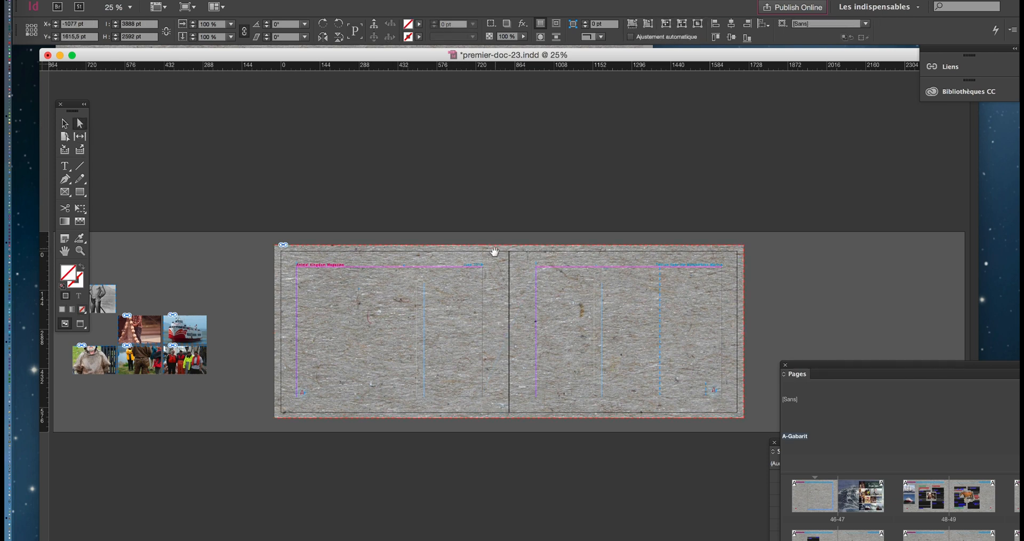
{"action": "key", "text": "v"}
{"action": "left_click", "coordinate": [309, 246]}
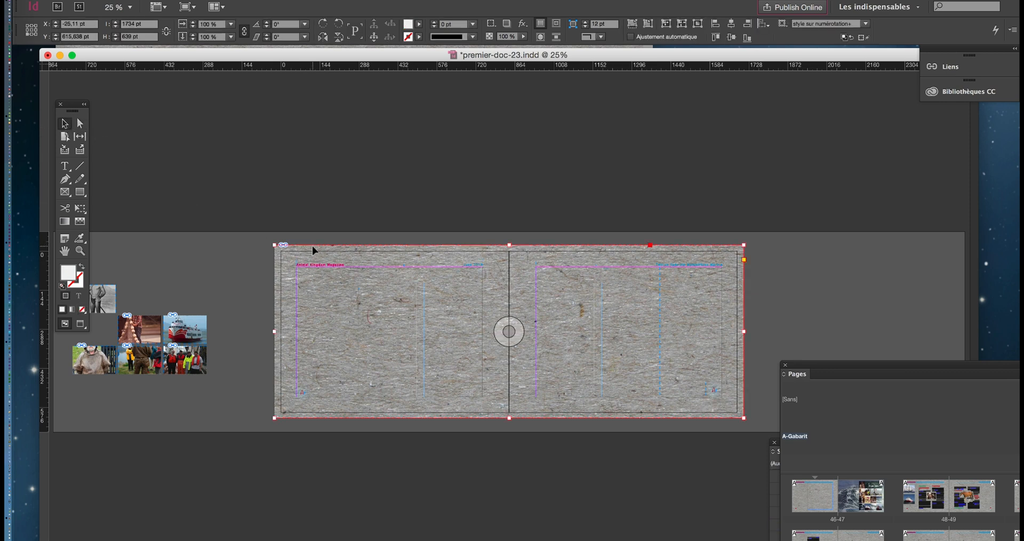
{"action": "left_click", "coordinate": [506, 323]}
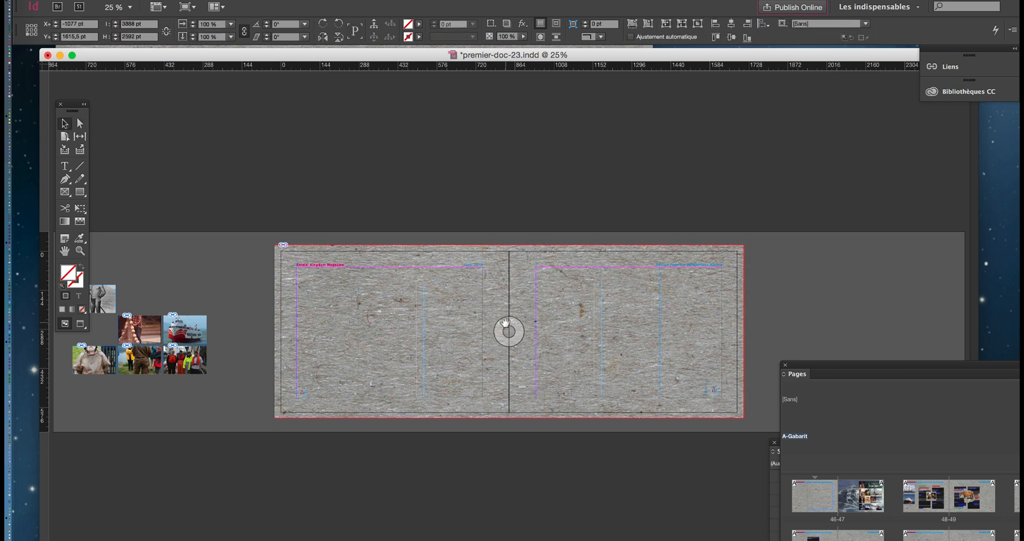
{"action": "key", "text": "super+minus"}
{"action": "key", "text": "super+minus"}
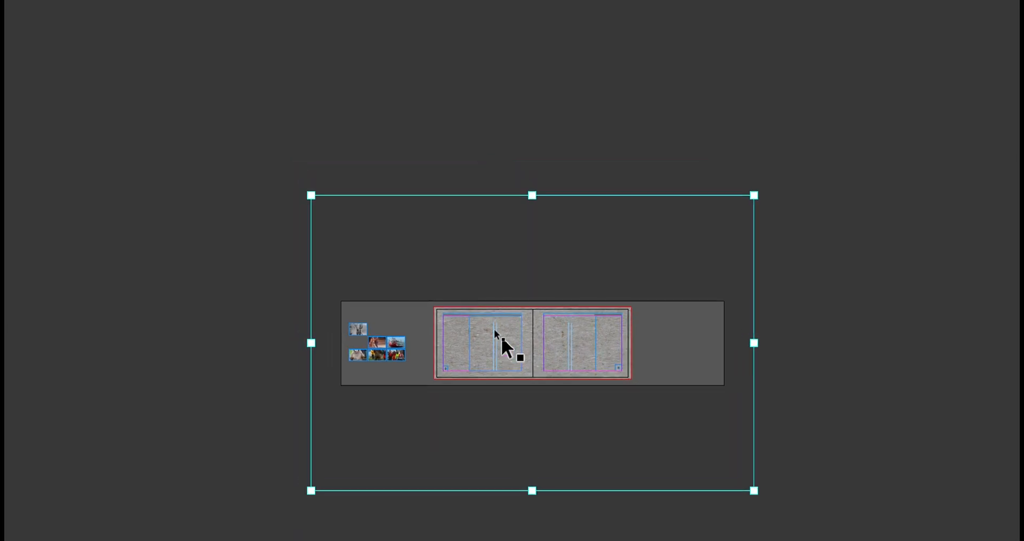
{"action": "key", "text": "super+equal"}
{"action": "key", "text": "super+equal"}
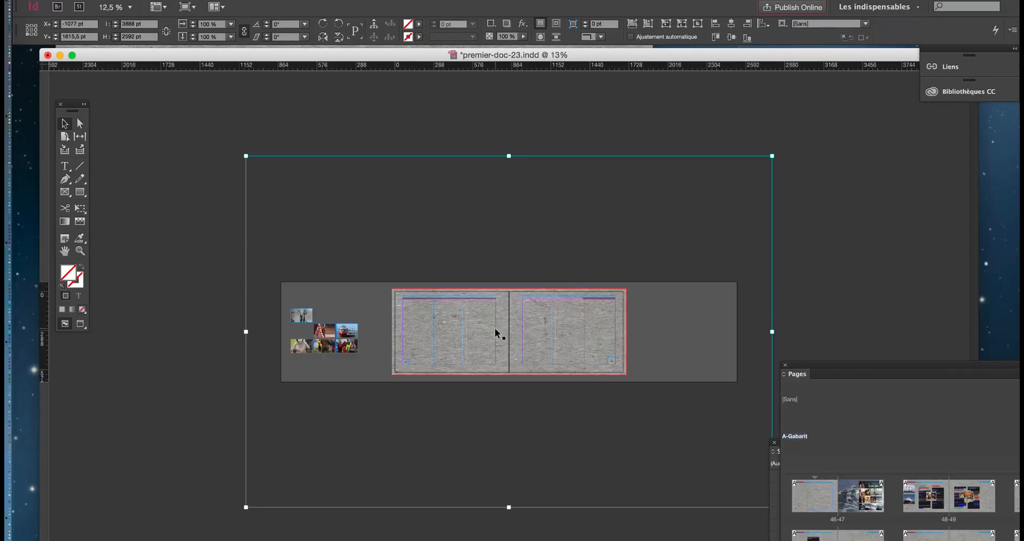
{"action": "key", "text": "super+equal"}
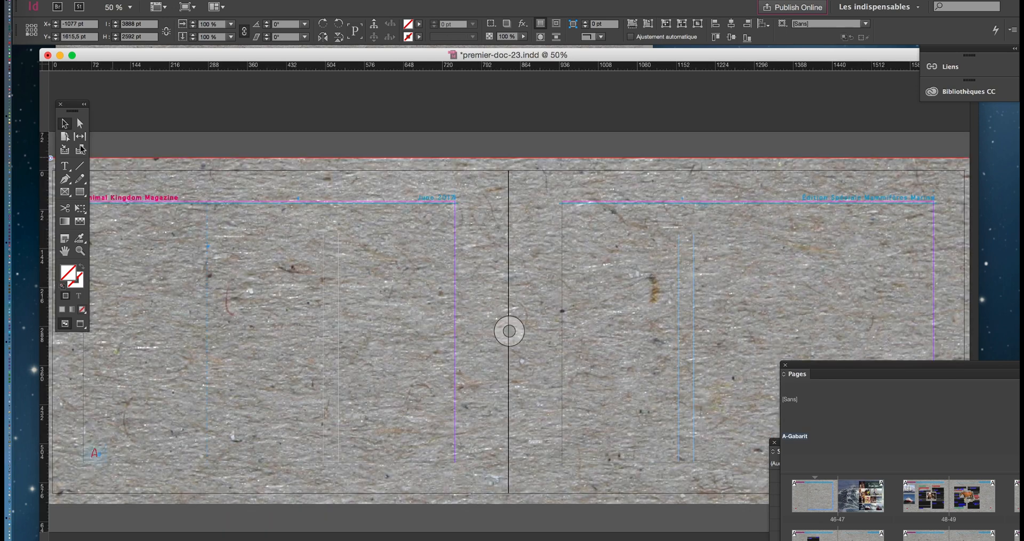
Fit the texture to its full-spread frame with Remplir le bloc proportionnellement and check the image's extent around the frame.
{"action": "left_click", "coordinate": [197, 143]}
{"action": "left_click", "coordinate": [197, 156]}
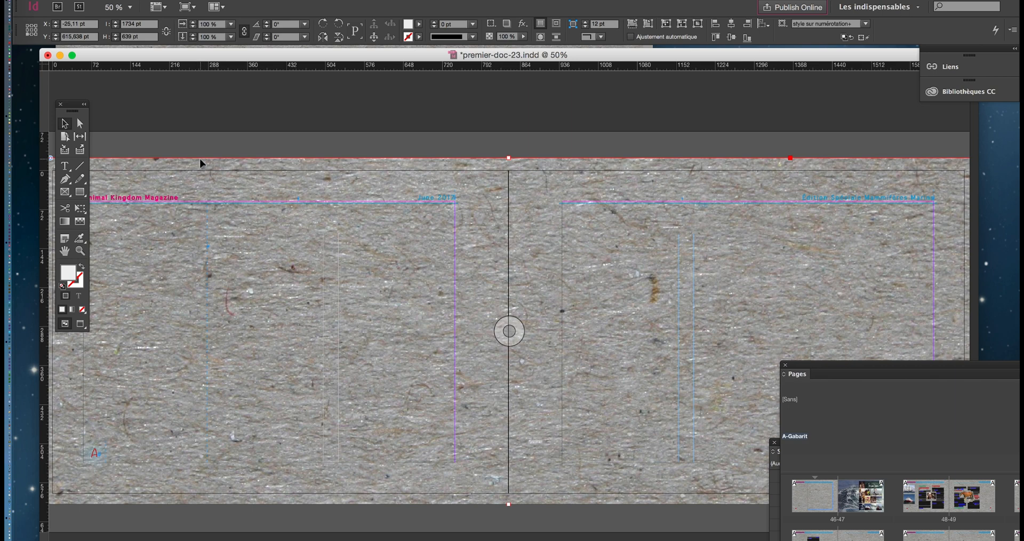
{"action": "left_click", "coordinate": [256, 0]}
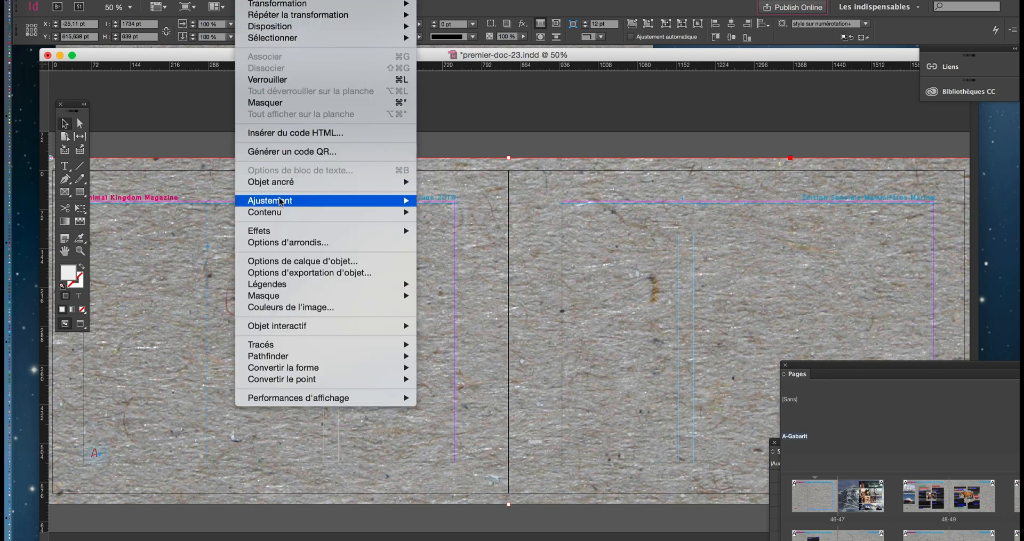
{"action": "mouse_move", "coordinate": [283, 201]}
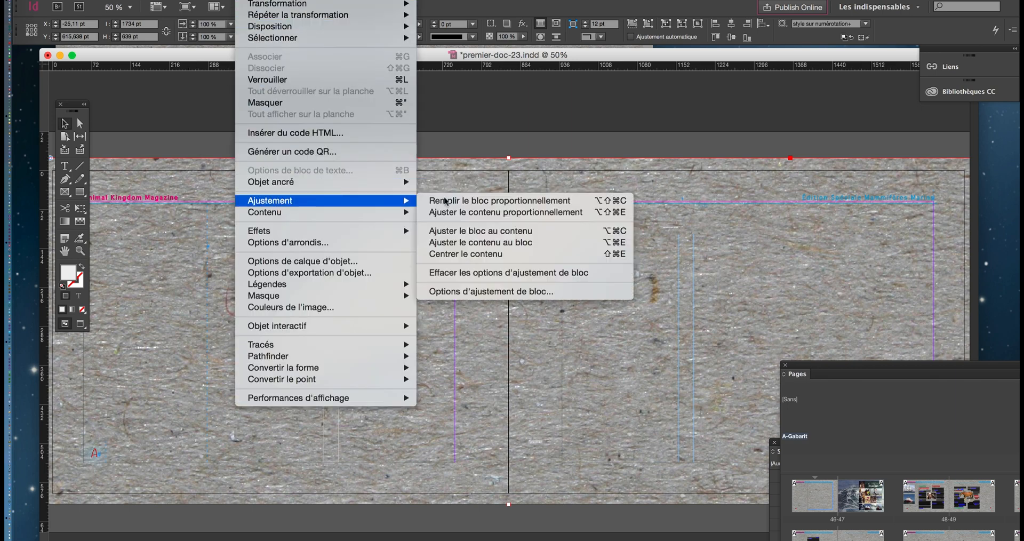
{"action": "left_click", "coordinate": [545, 203]}
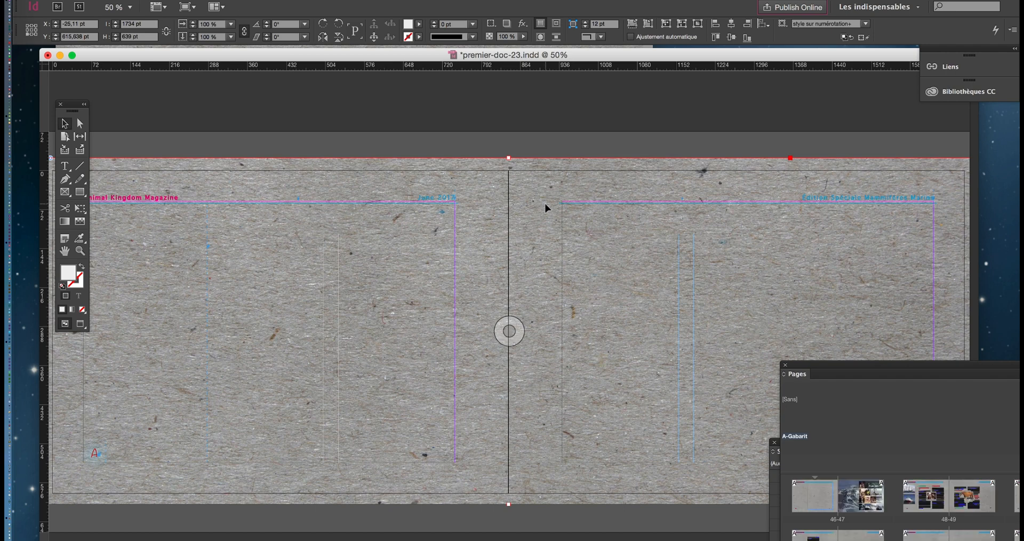
{"action": "left_click", "coordinate": [513, 321]}
{"action": "key", "text": "super+minus"}
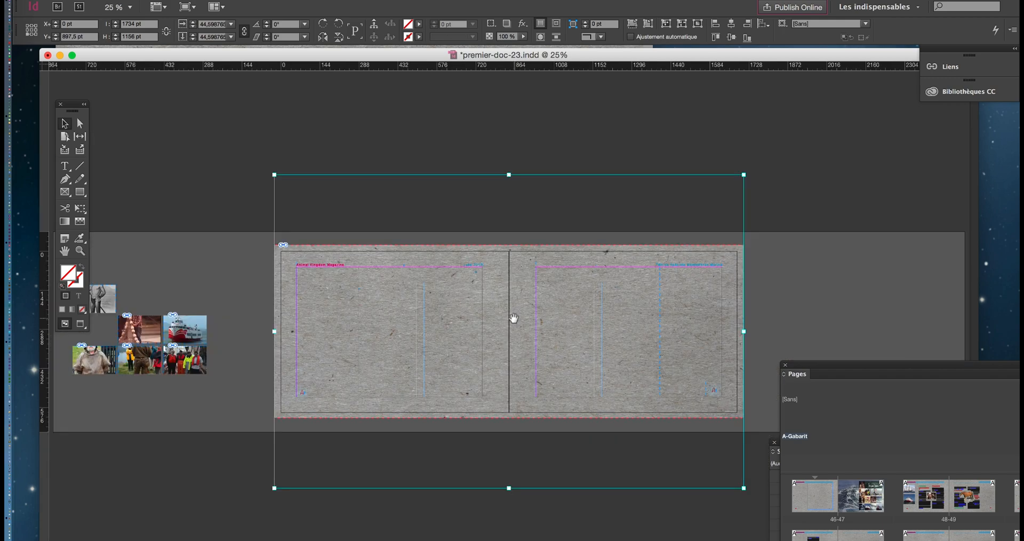
{"action": "key", "text": "super+equal"}
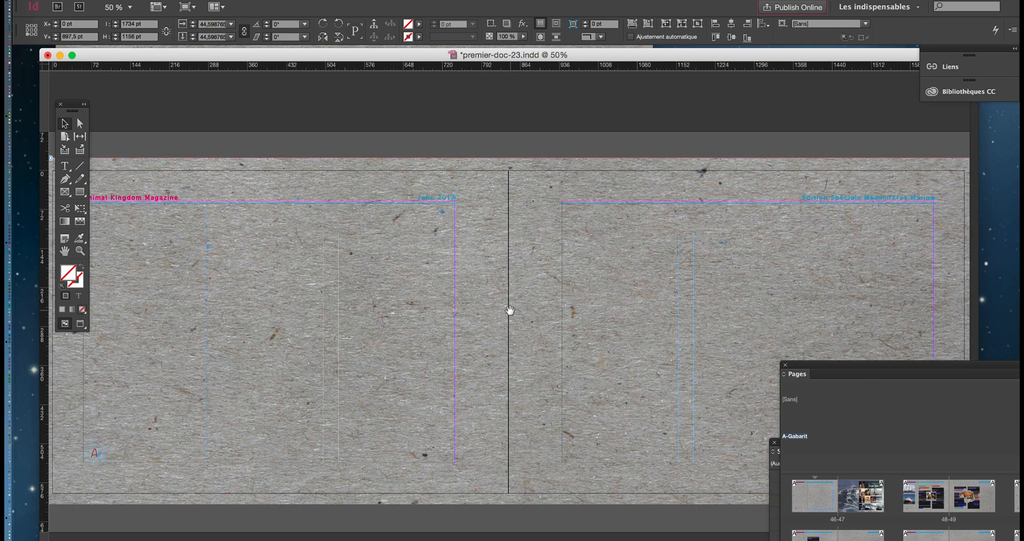
{"action": "key", "text": "super+minus"}
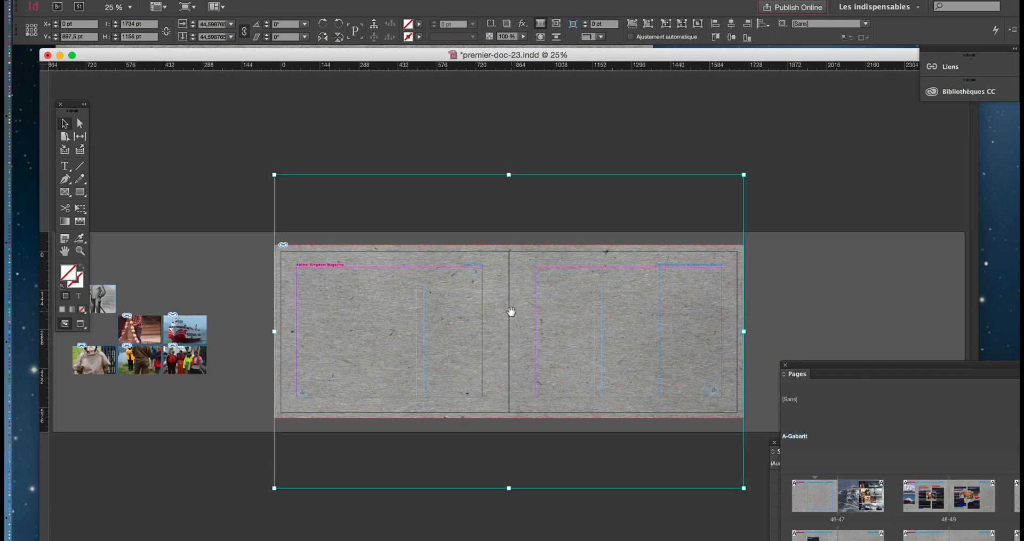
Narrow the texture frame to 867 pt so it covers only the left page, and duplicate it onto the right page.
{"action": "left_click", "coordinate": [148, 149]}
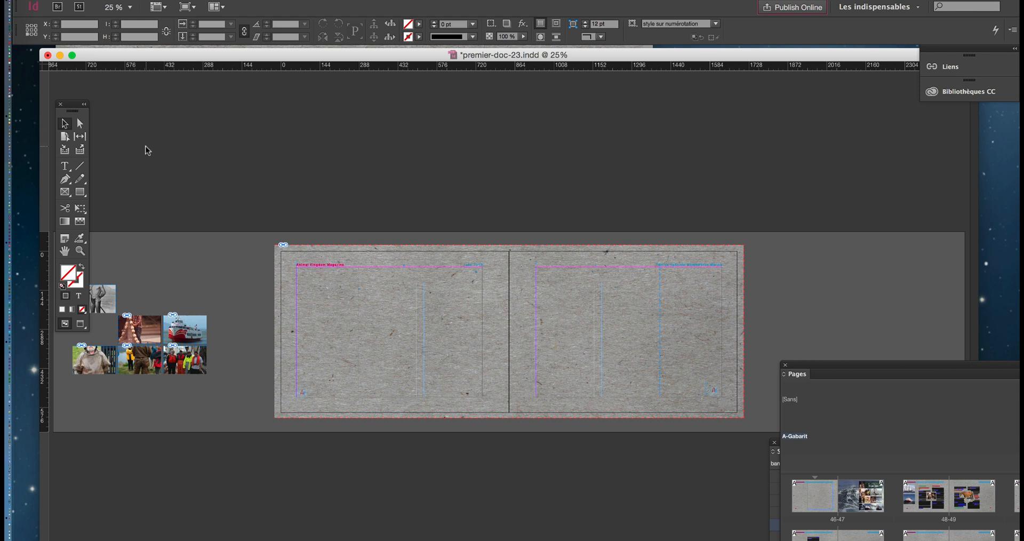
{"action": "left_click", "coordinate": [665, 312]}
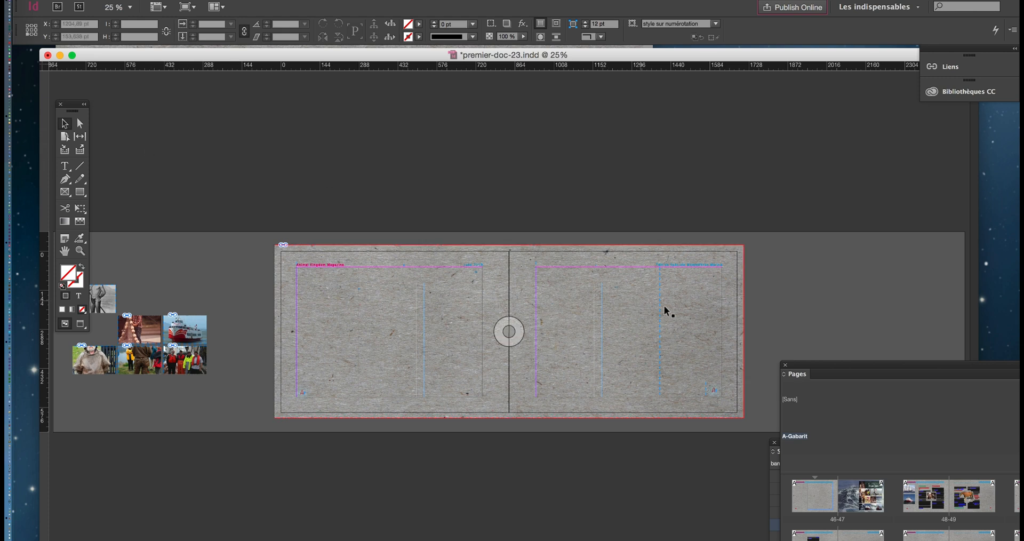
{"action": "left_click", "coordinate": [744, 306]}
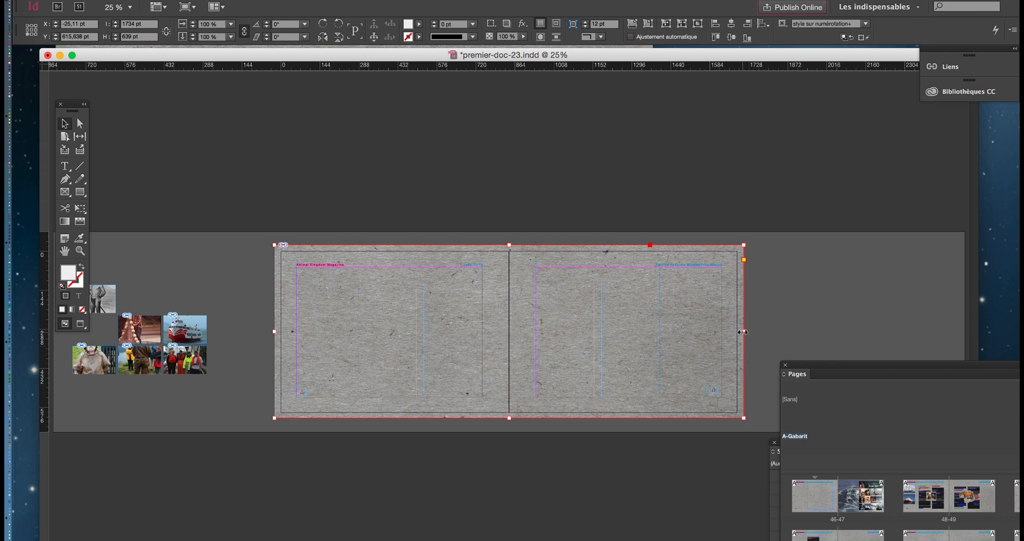
{"action": "left_click_drag", "start_coordinate": [744, 331], "coordinate": [510, 331]}
{"action": "left_click_drag", "start_coordinate": [399, 247], "coordinate": [637, 257]}
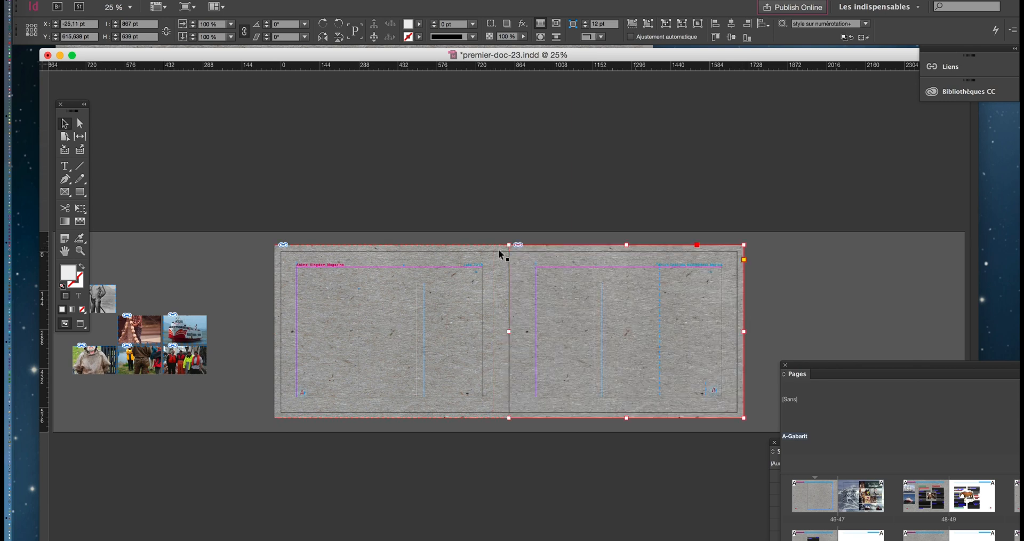
Apply Remplir le bloc proportionnellement to both page texture frames together, and select only the left page's frame.
{"action": "left_click", "coordinate": [480, 248], "text": "shift"}
{"action": "left_click", "coordinate": [250, 1]}
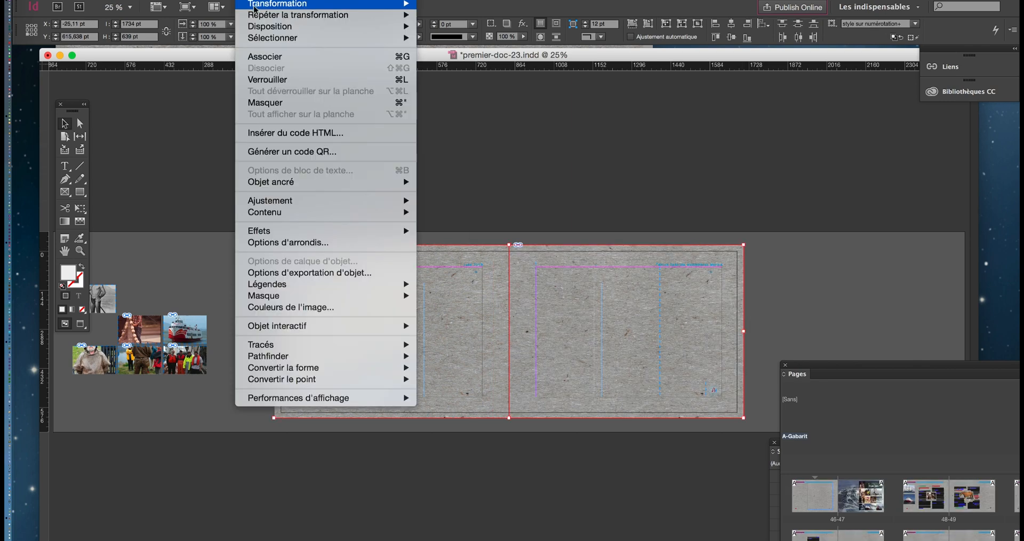
{"action": "mouse_move", "coordinate": [312, 205]}
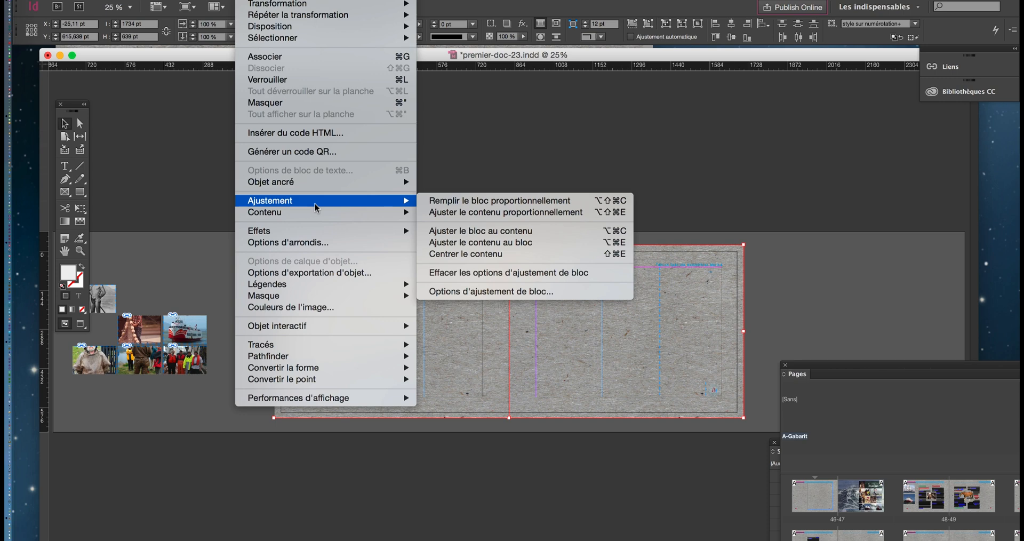
{"action": "left_click", "coordinate": [499, 200]}
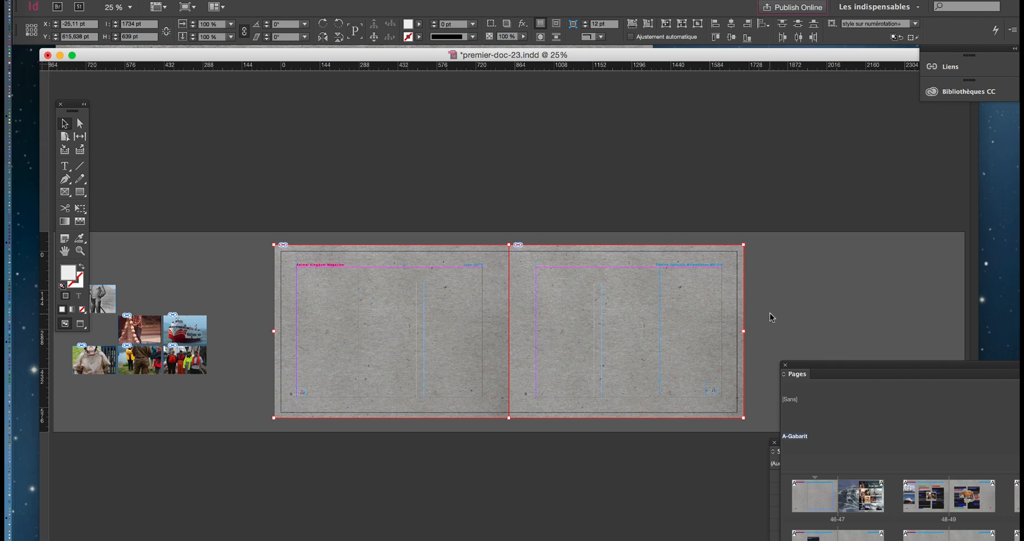
{"action": "left_click", "coordinate": [685, 331]}
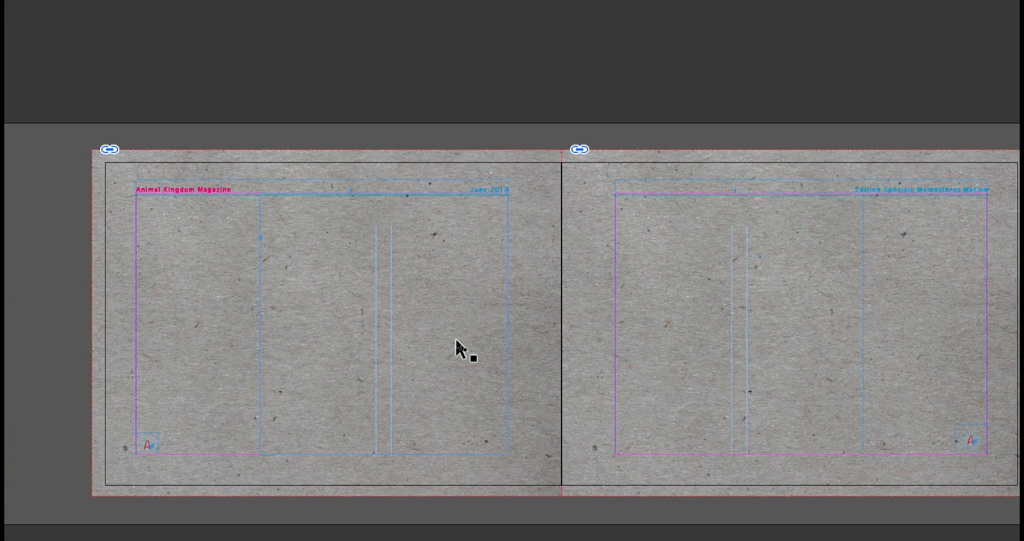
{"action": "left_click", "coordinate": [468, 156]}
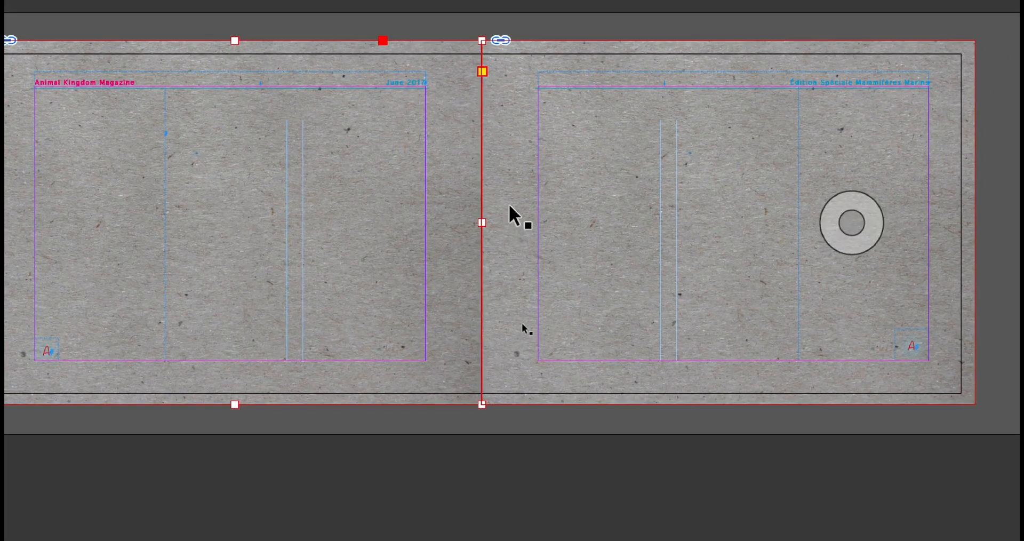
Check the texture frames on both master pages by selecting them singly and together, and deselect them.
{"action": "left_click", "coordinate": [508, 213]}
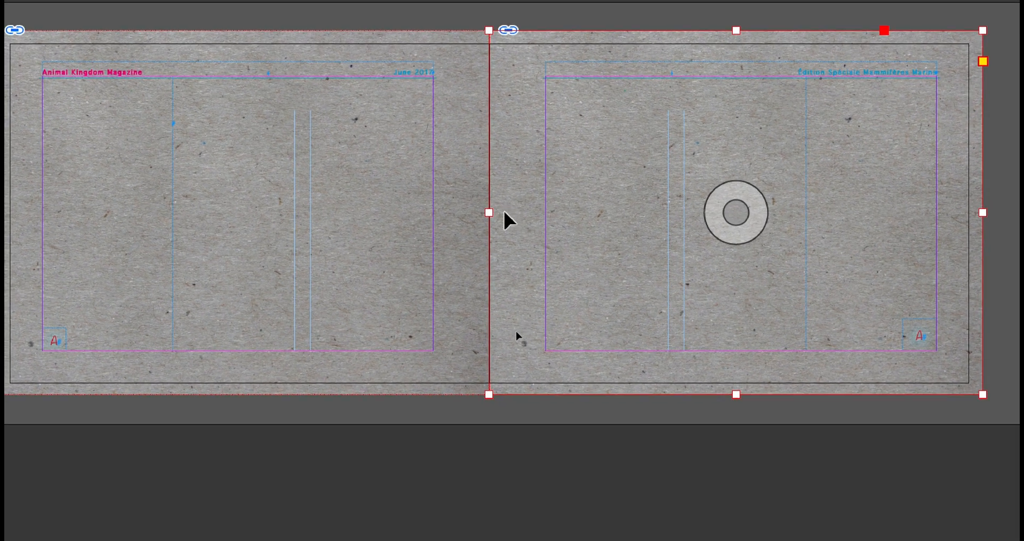
{"action": "left_click", "coordinate": [475, 219]}
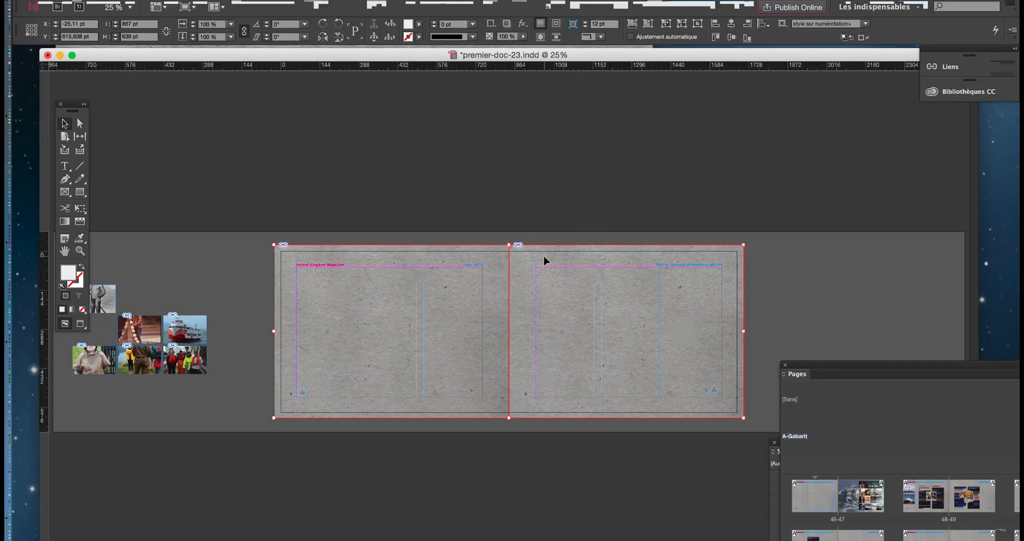
{"action": "left_click", "coordinate": [544, 259], "text": "shift"}
{"action": "left_click", "coordinate": [269, 310]}
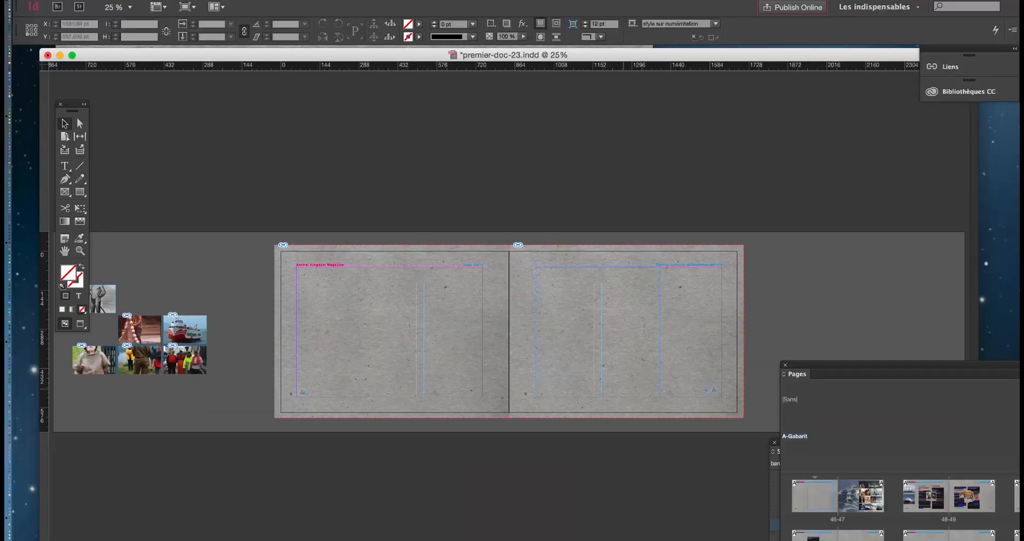
Go to spread 48-49, preview it without guides or frame edges, and inspect the legibility of page 48's text over the texture.
{"action": "left_click_drag", "start_coordinate": [850, 370], "coordinate": [654, 95]}
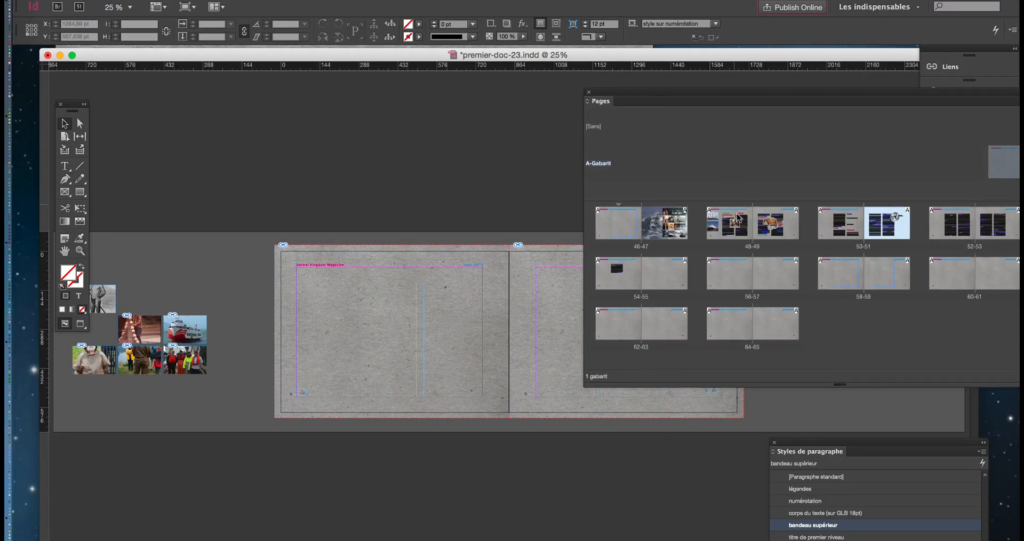
{"action": "double_click", "coordinate": [751, 235]}
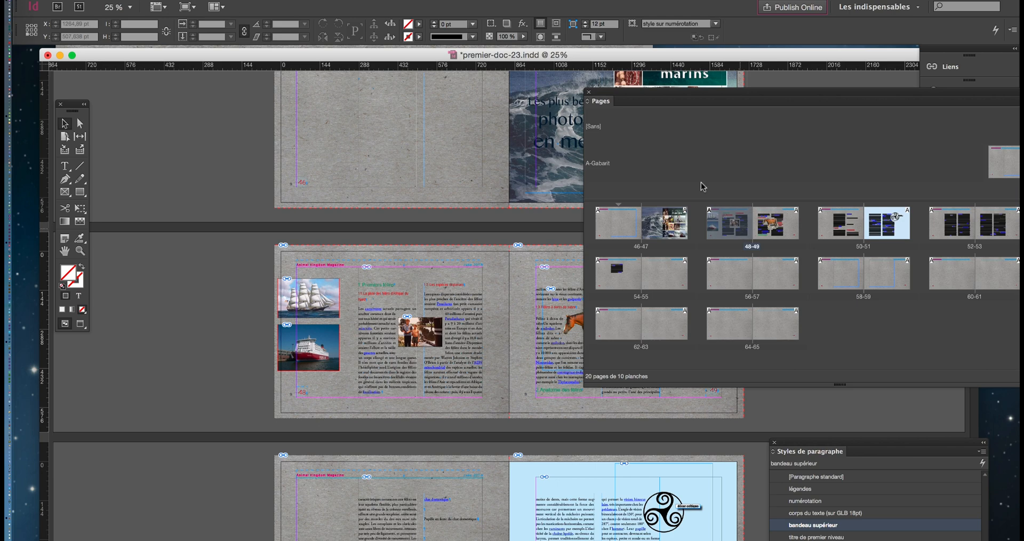
{"action": "left_click", "coordinate": [81, 323]}
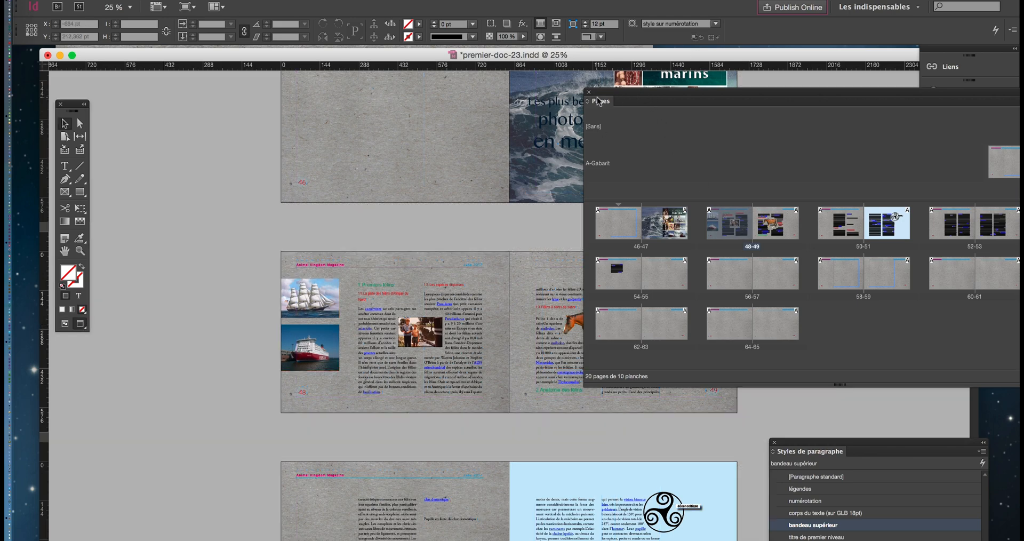
{"action": "left_click_drag", "start_coordinate": [606, 94], "coordinate": [865, 172]}
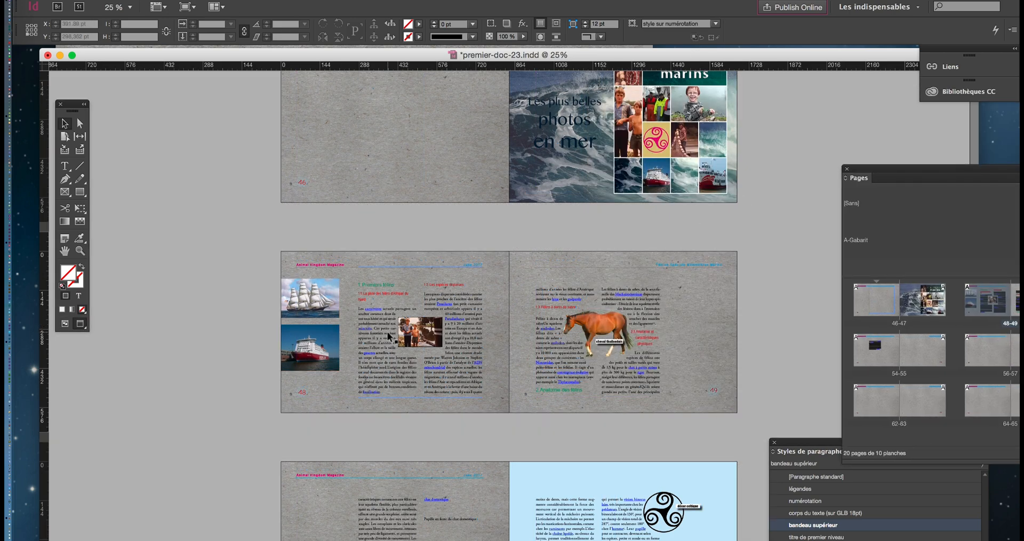
{"action": "scroll", "coordinate": [387, 334], "scroll_direction": "up", "scroll_amount": 2}
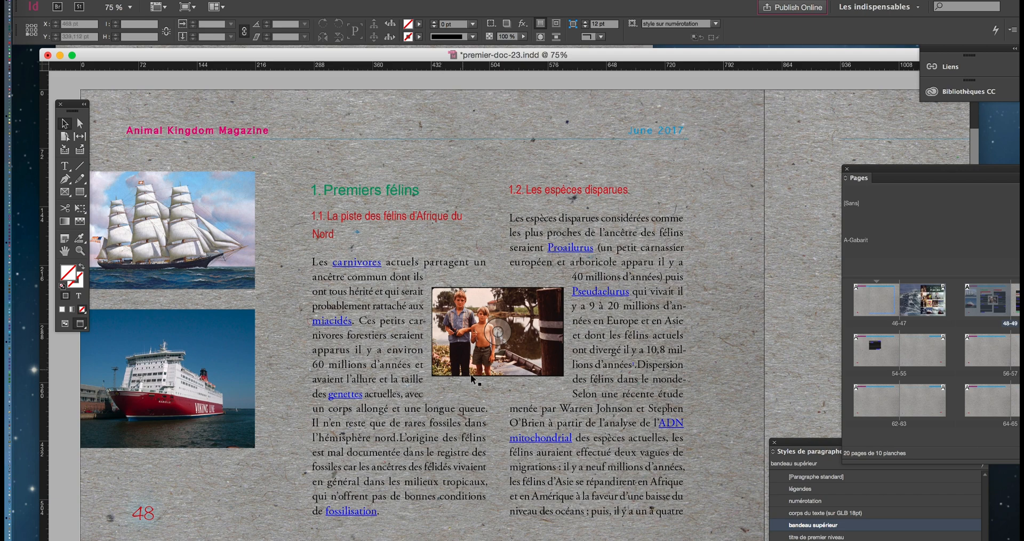
{"action": "left_click", "coordinate": [450, 268]}
Switch to the texture file in Photoshop, hide the other applications, show the image full screen, and float an enlarged Calques panel.
{"action": "key", "text": "super+Tab"}
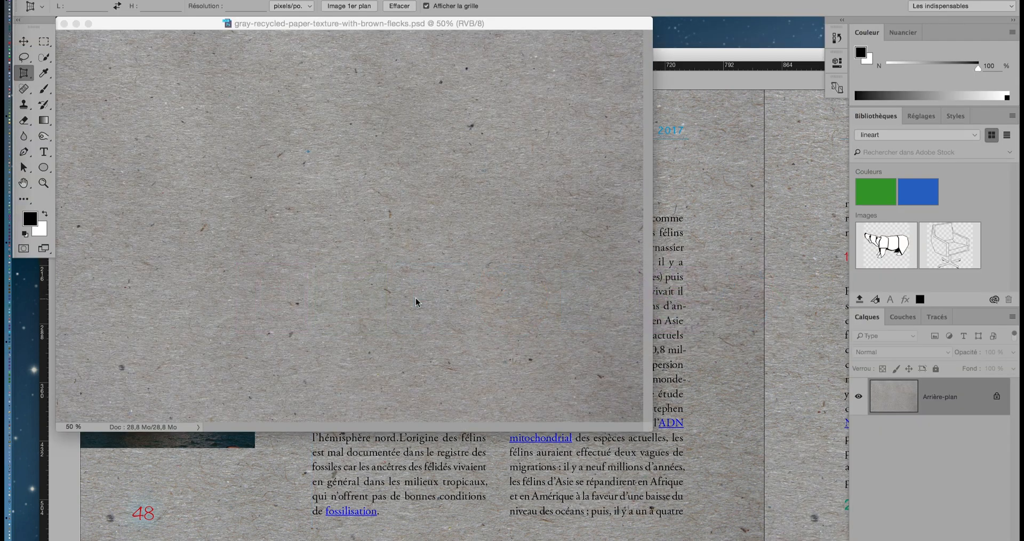
{"action": "key", "text": "alt+super+h"}
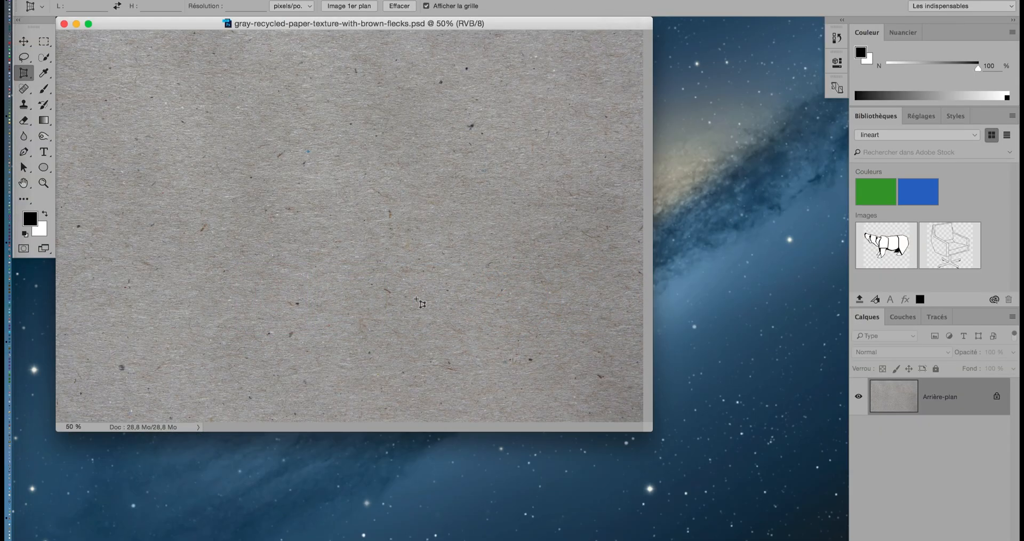
{"action": "key", "text": "f"}
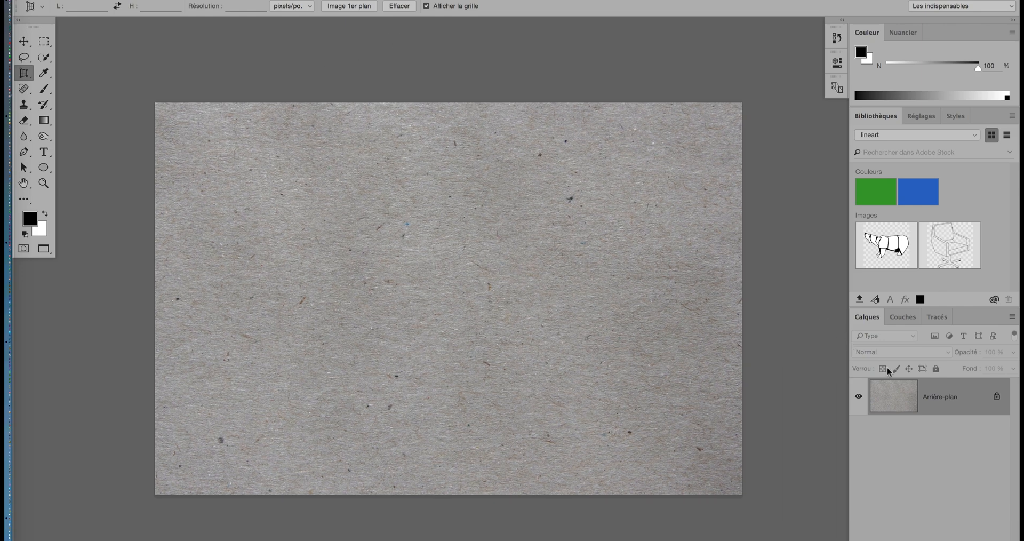
{"action": "left_click_drag", "start_coordinate": [873, 321], "coordinate": [538, 146]}
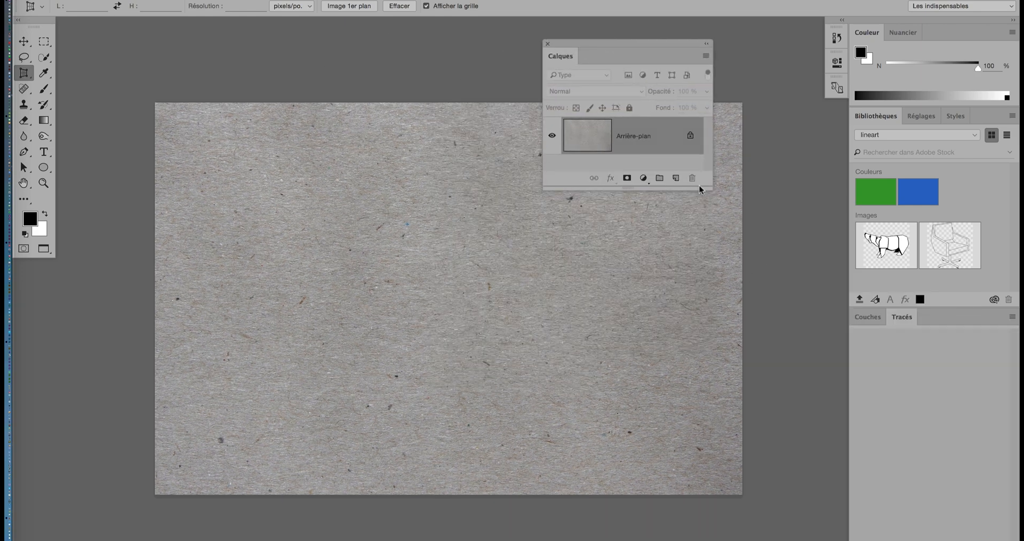
{"action": "left_click_drag", "start_coordinate": [707, 184], "coordinate": [707, 333]}
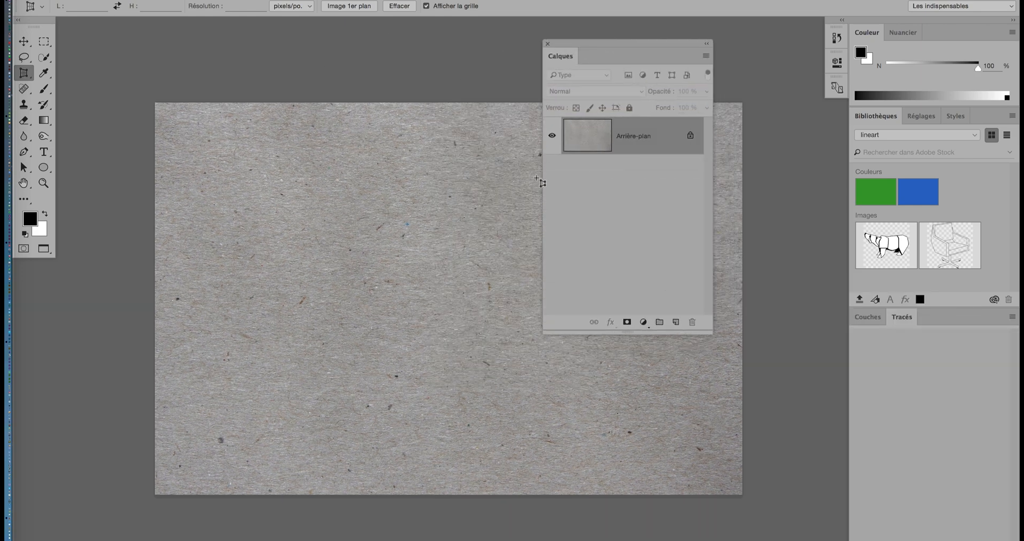
{"action": "left_click_drag", "start_coordinate": [566, 51], "coordinate": [630, 57]}
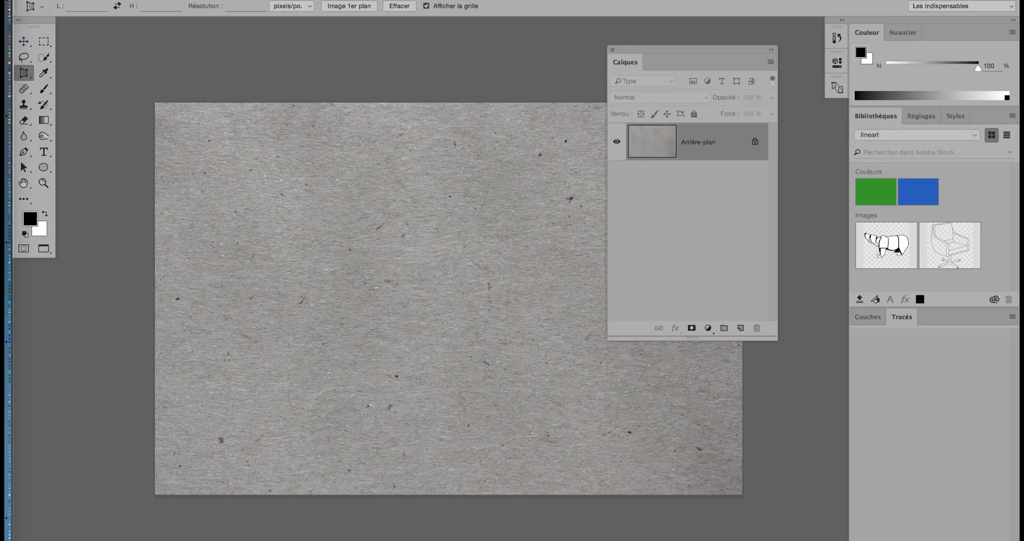
Add a Courbes 1 adjustment layer above the texture and place its properties clear of the image.
{"action": "left_click", "coordinate": [235, 0]}
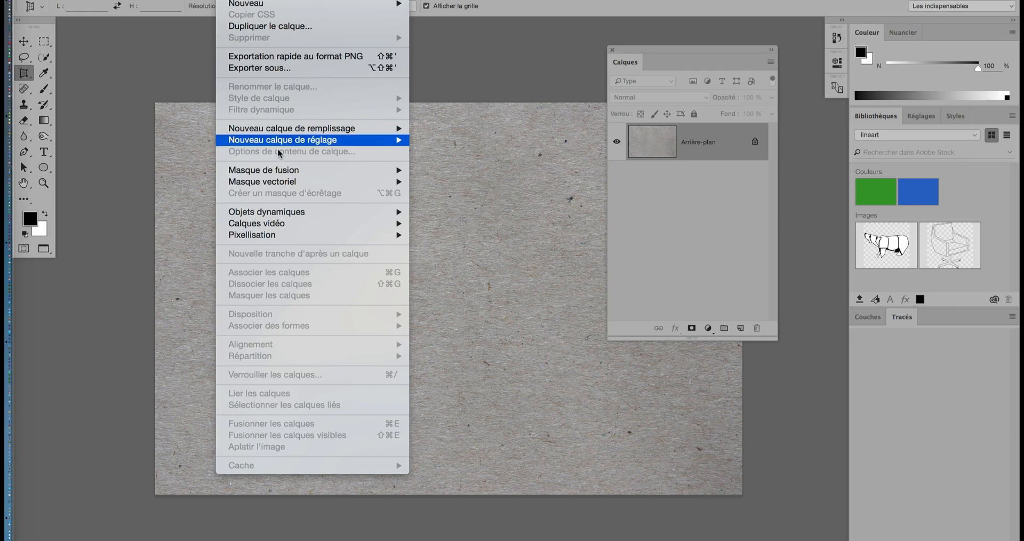
{"action": "mouse_move", "coordinate": [282, 142]}
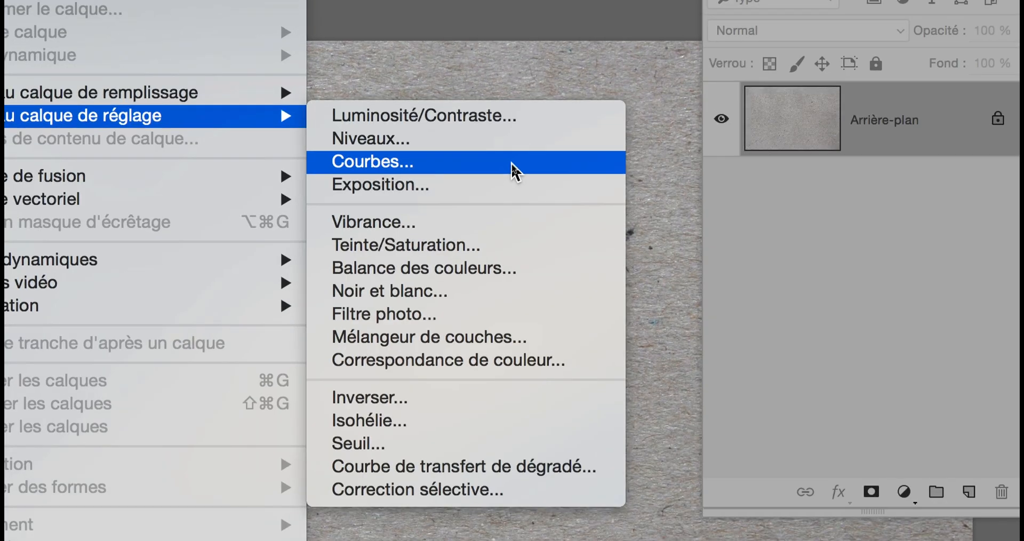
{"action": "left_click", "coordinate": [511, 164]}
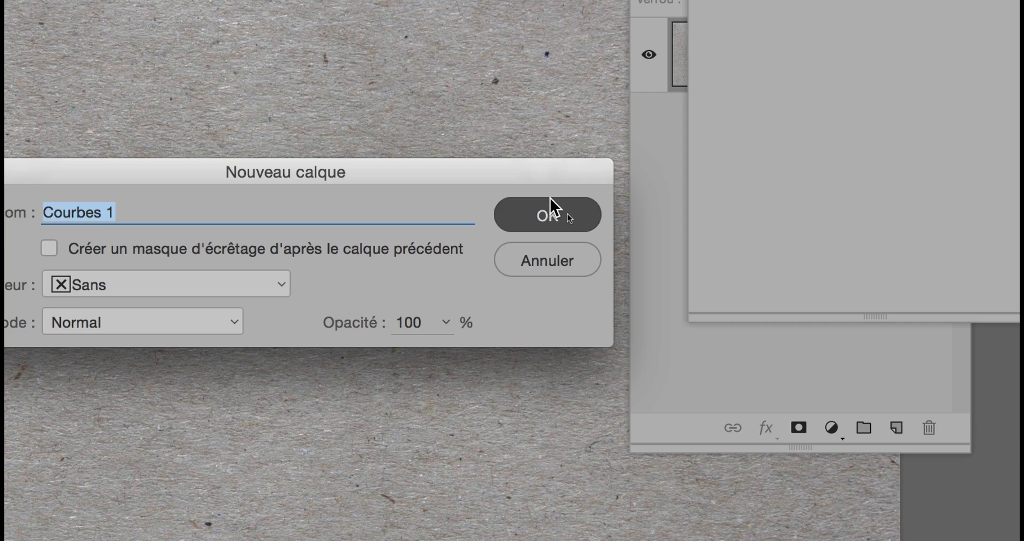
{"action": "left_click", "coordinate": [620, 263]}
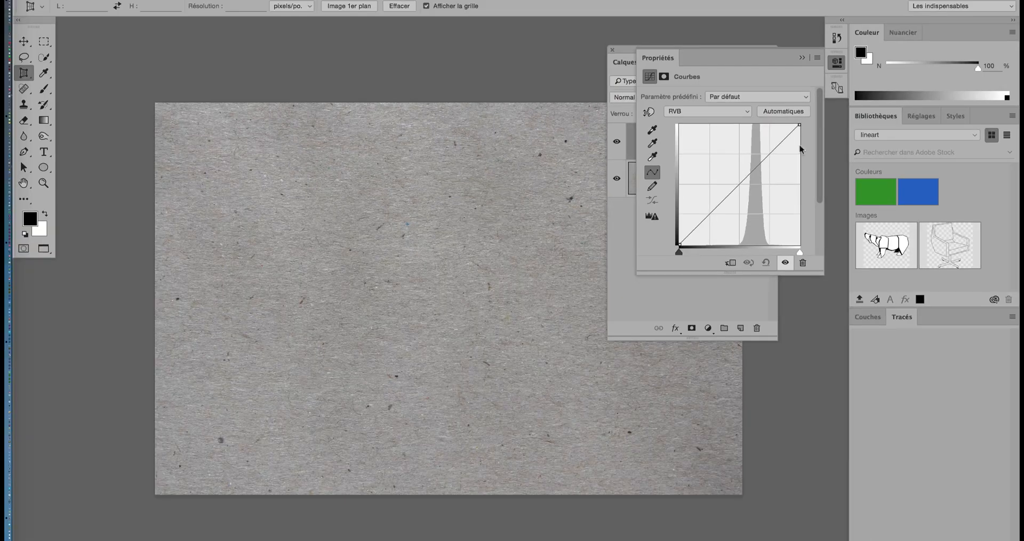
{"action": "left_click_drag", "start_coordinate": [658, 58], "coordinate": [98, 64]}
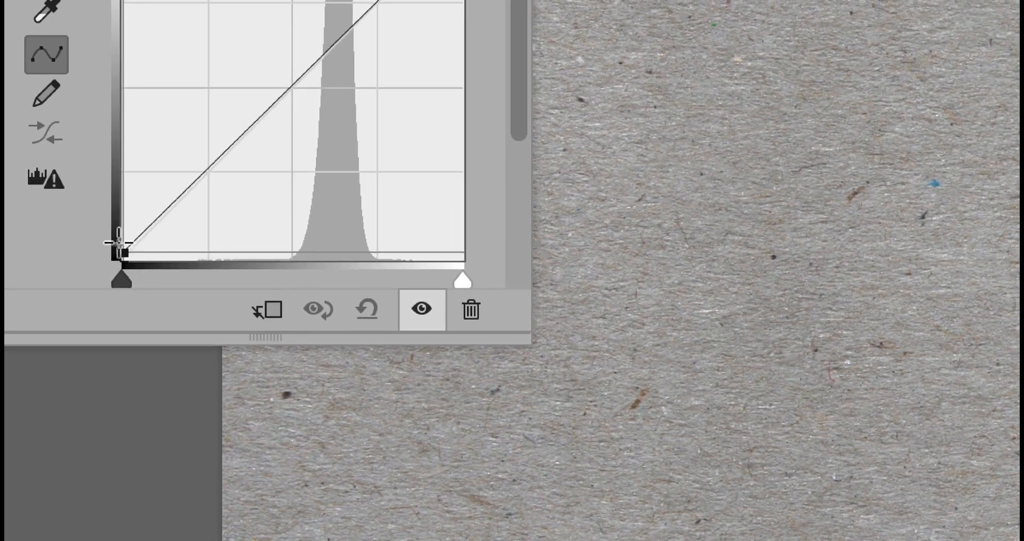
Reduce the texture's contrast by raising the curve's black endpoint to about a third and lowering its white endpoint slightly.
{"action": "left_click_drag", "start_coordinate": [120, 249], "coordinate": [111, 221]}
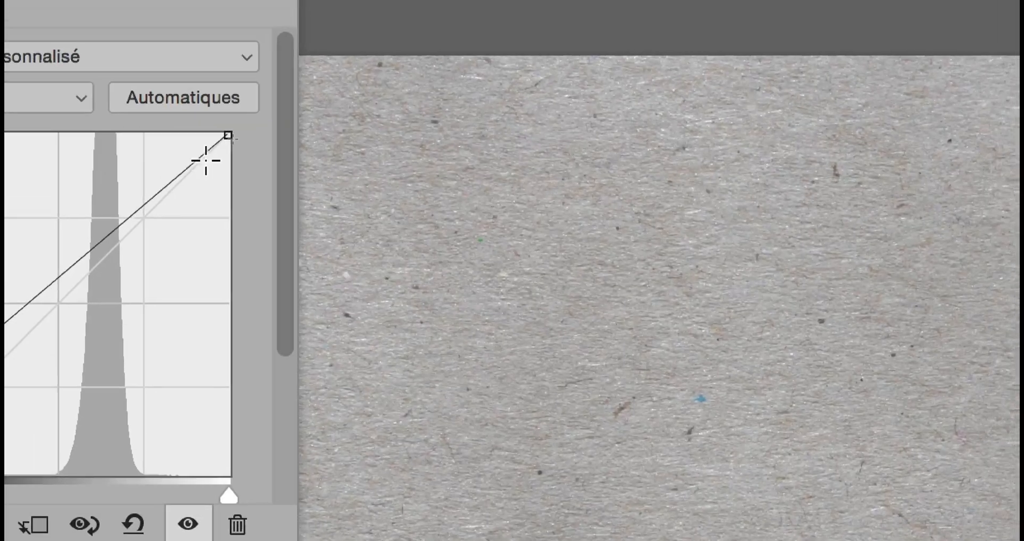
{"action": "left_click_drag", "start_coordinate": [228, 135], "coordinate": [214, 160]}
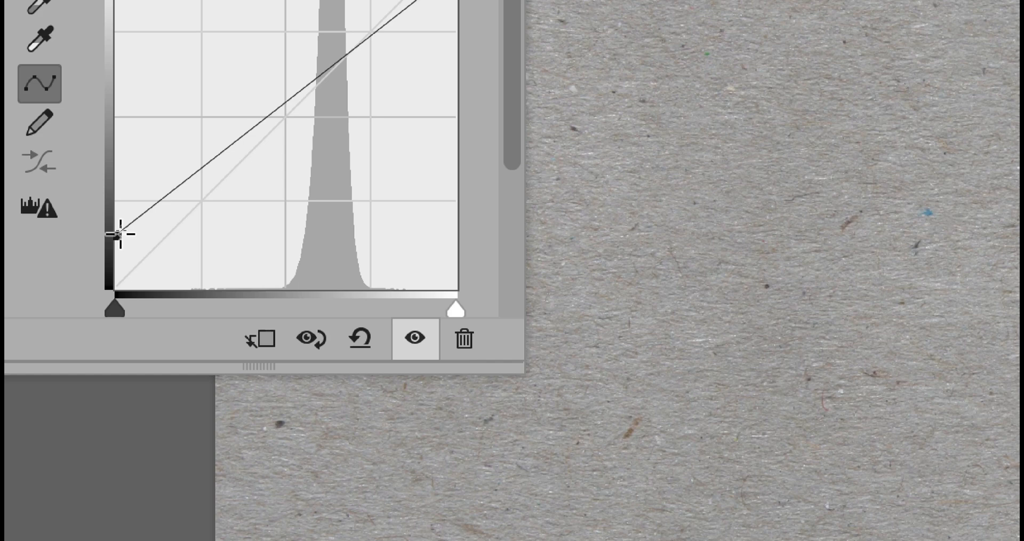
{"action": "left_click_drag", "start_coordinate": [121, 233], "coordinate": [118, 188]}
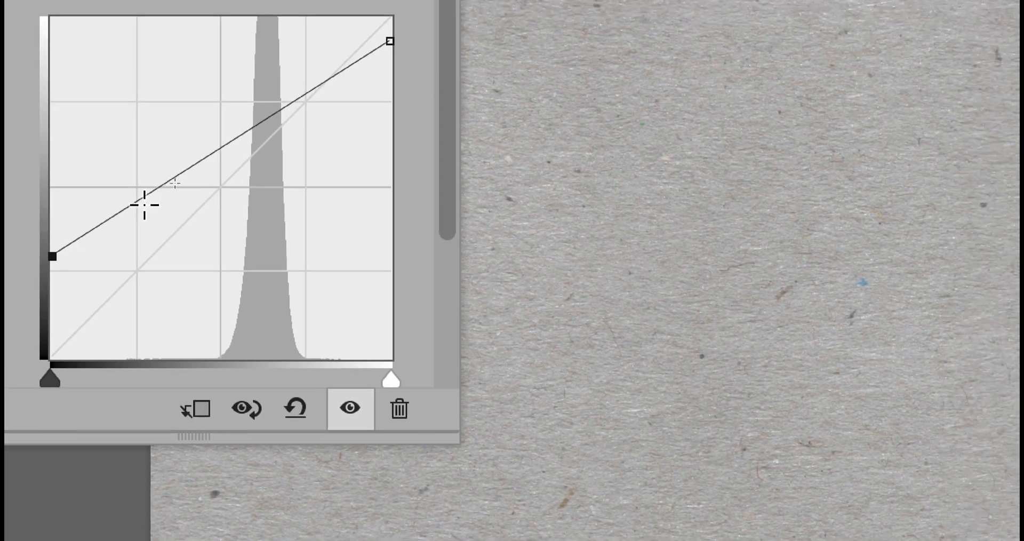
{"action": "left_click_drag", "start_coordinate": [390, 42], "coordinate": [395, 61]}
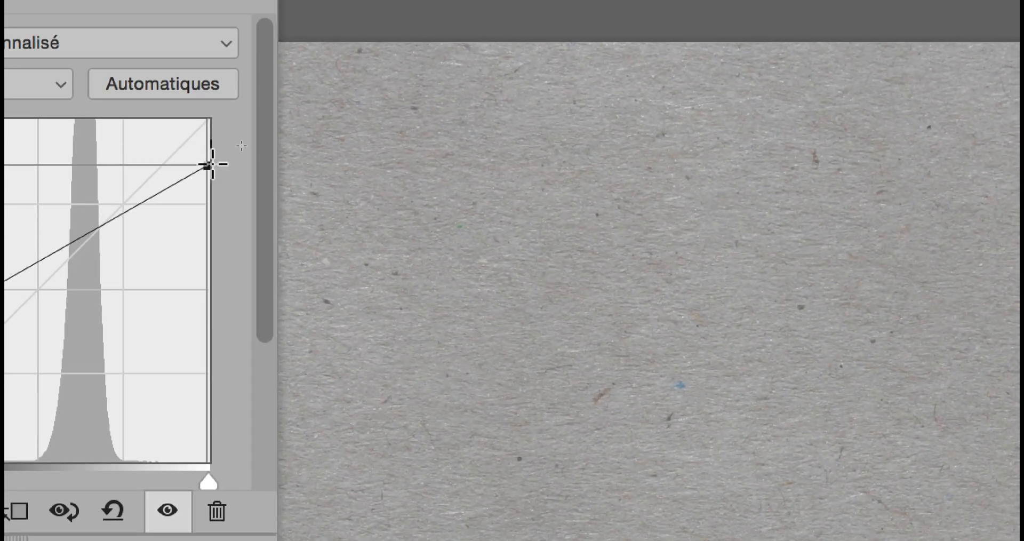
{"action": "mouse_move", "coordinate": [212, 164]}
{"action": "left_mouse_down"}
{"action": "mouse_move", "coordinate": [211, 150]}
{"action": "mouse_move", "coordinate": [208, 166]}
{"action": "left_mouse_up"}
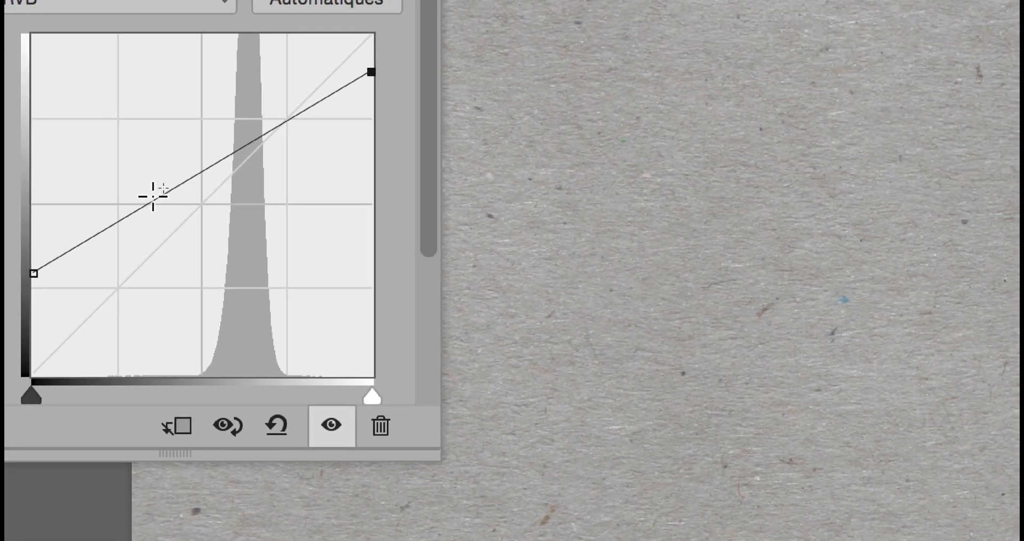
Lighten the texture by adding a midtone point to the curve, raising it, and fine-tuning the black and white endpoints.
{"action": "left_click_drag", "start_coordinate": [59, 246], "coordinate": [68, 265]}
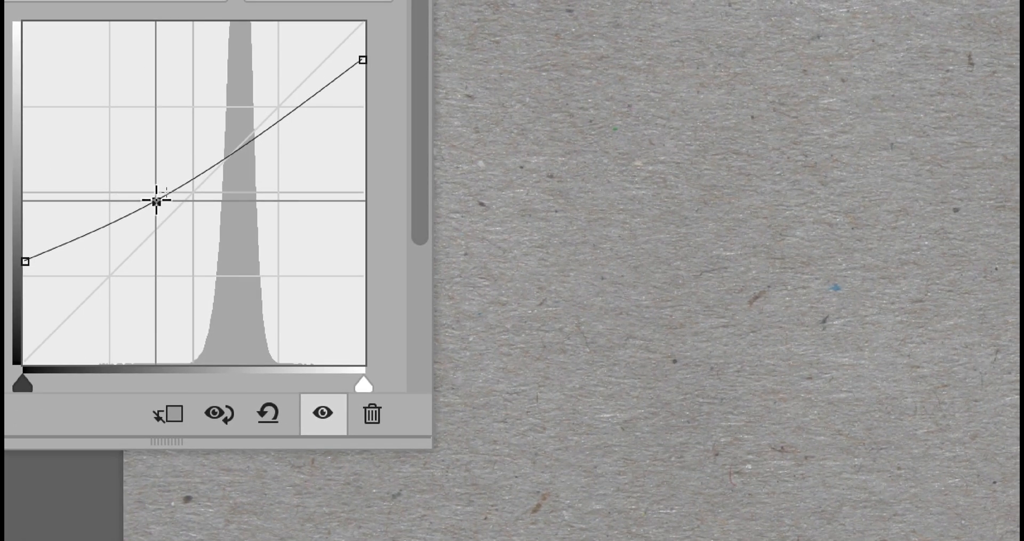
{"action": "left_click_drag", "start_coordinate": [157, 202], "coordinate": [157, 165]}
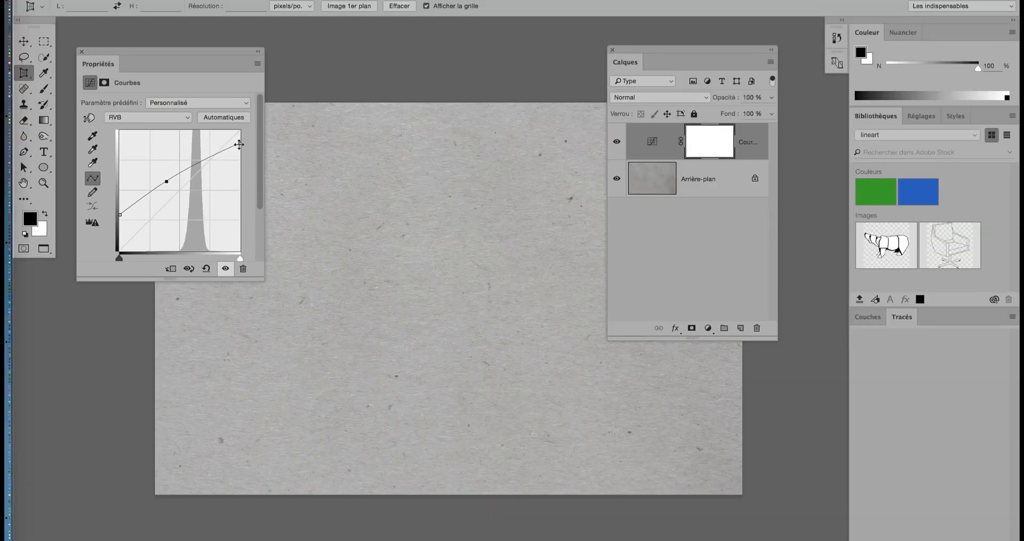
{"action": "left_click_drag", "start_coordinate": [239, 145], "coordinate": [240, 154]}
{"action": "left_click_drag", "start_coordinate": [120, 215], "coordinate": [120, 208]}
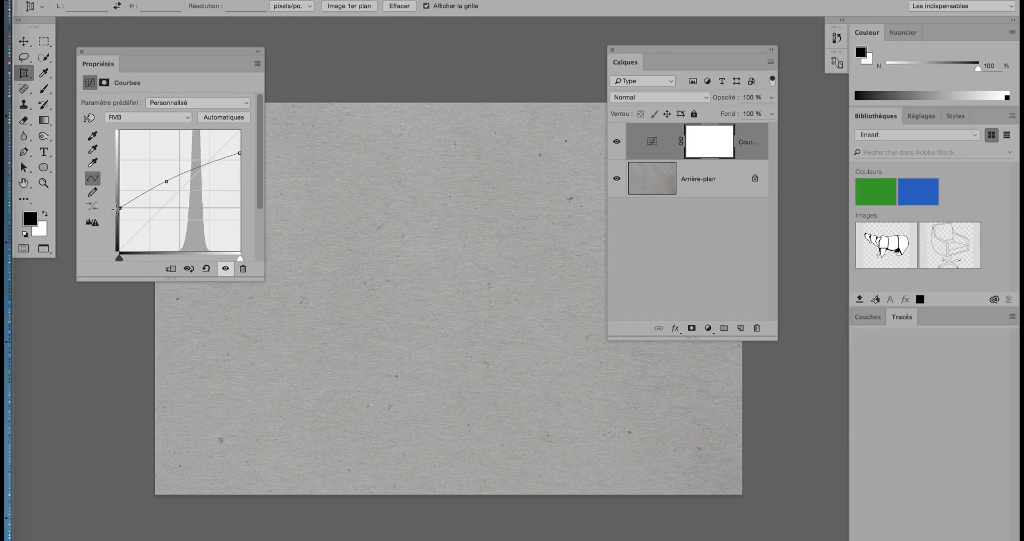
{"action": "left_click_drag", "start_coordinate": [165, 182], "coordinate": [167, 169]}
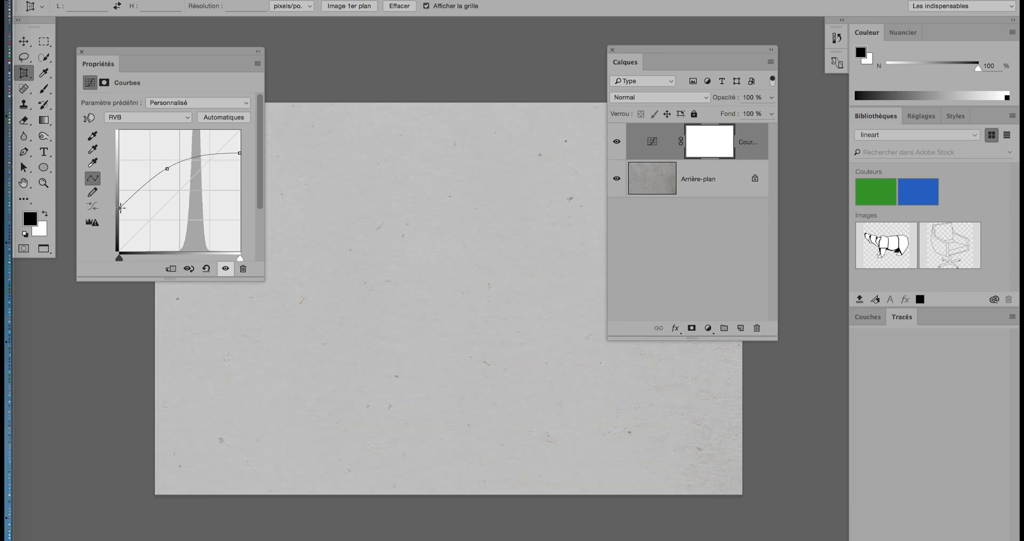
{"action": "left_click_drag", "start_coordinate": [120, 208], "coordinate": [120, 204]}
{"action": "mouse_move", "coordinate": [239, 155]}
{"action": "left_mouse_down"}
{"action": "mouse_move", "coordinate": [242, 143]}
{"action": "mouse_move", "coordinate": [252, 150]}
{"action": "left_mouse_up"}
Save the adjusted texture file and switch back to the InDesign document.
{"action": "left_click", "coordinate": [114, 0]}
{"action": "left_click", "coordinate": [582, 342]}
{"action": "key", "text": "super+Tab"}
{"action": "left_click", "coordinate": [351, 326]}
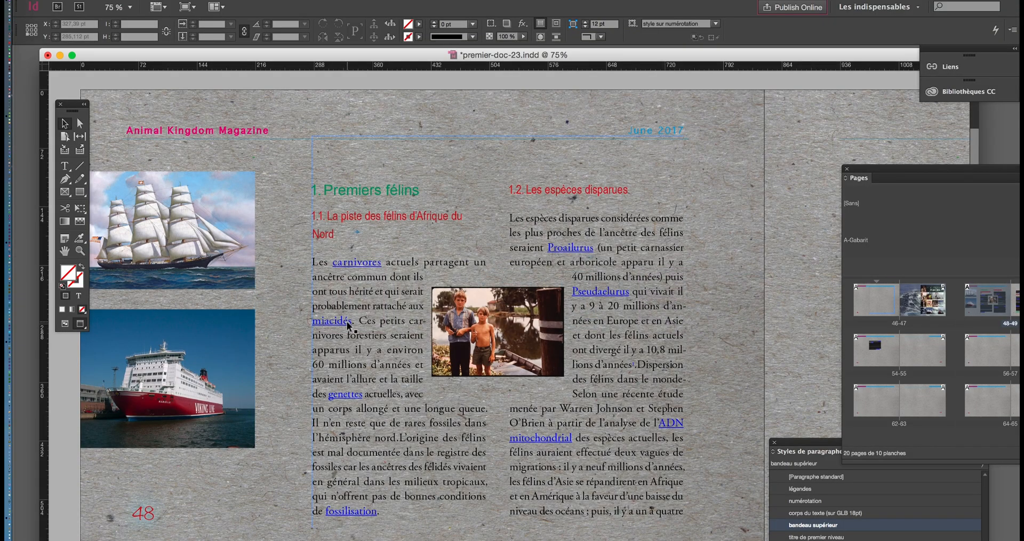
Update the modified gray-recycled-paper-texture-with-brown-flecks.psd link through Liens, and check page 48 with the lightened background.
{"action": "left_click", "coordinate": [370, 1]}
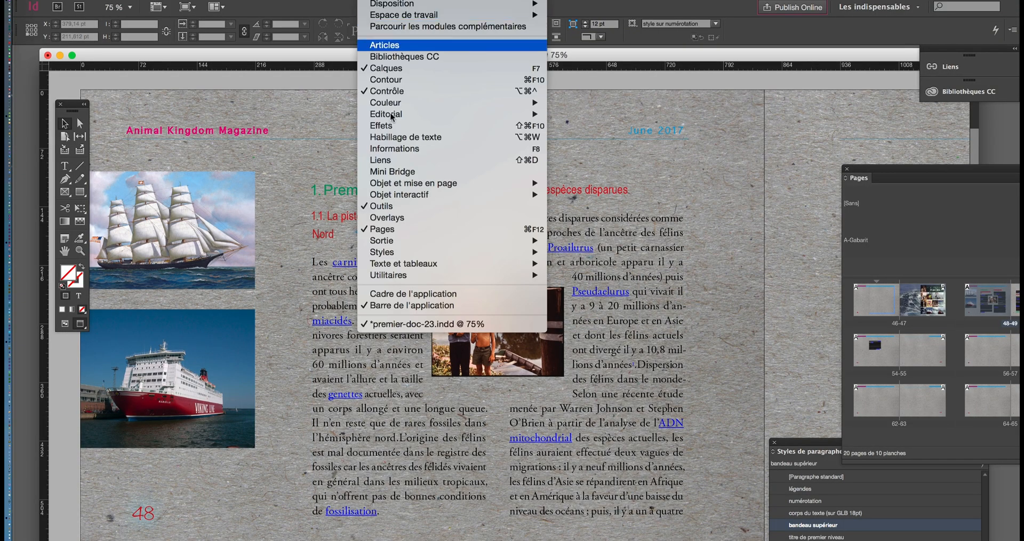
{"action": "left_click", "coordinate": [392, 161]}
{"action": "left_click_drag", "start_coordinate": [813, 58], "coordinate": [600, 134]}
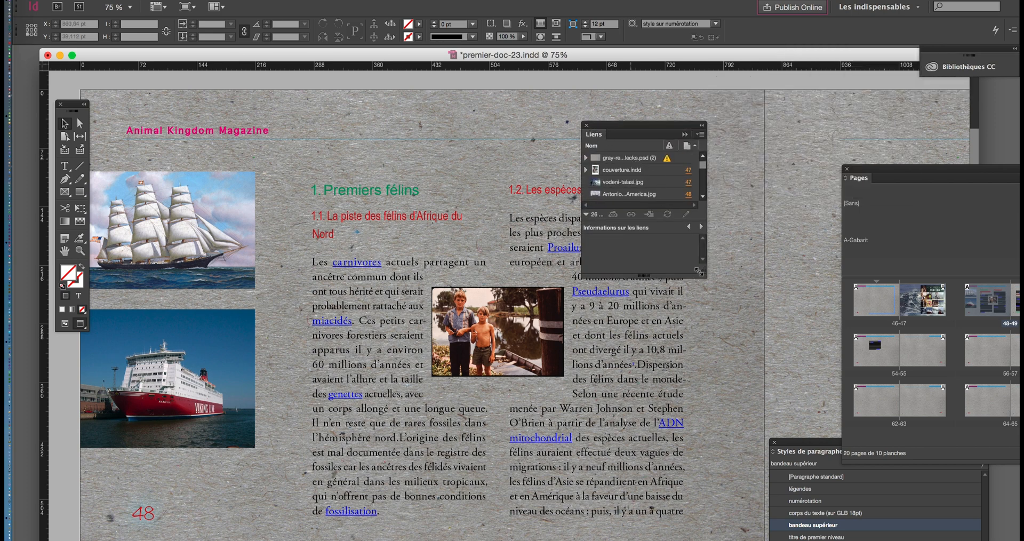
{"action": "left_click_drag", "start_coordinate": [699, 271], "coordinate": [776, 272]}
{"action": "left_click", "coordinate": [629, 158]}
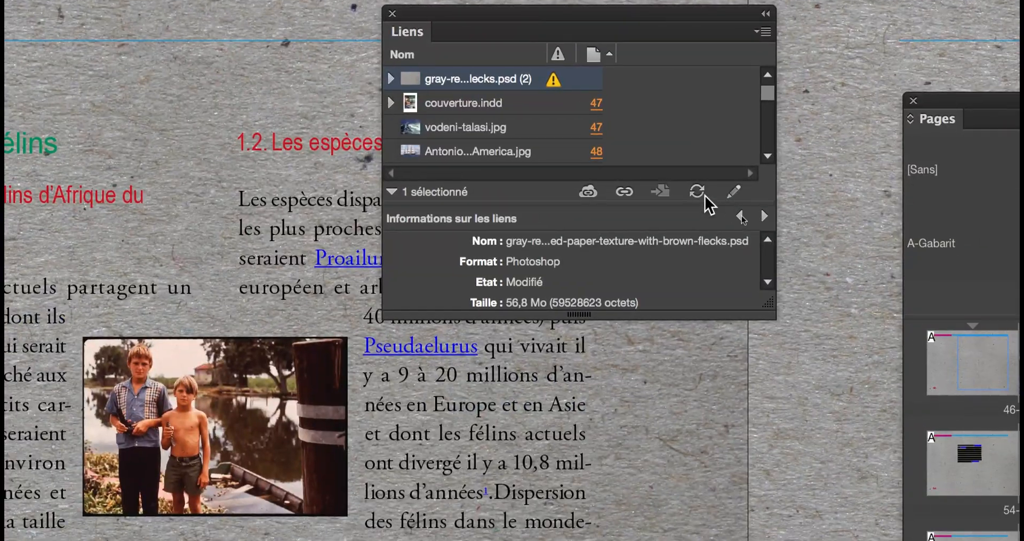
{"action": "left_click", "coordinate": [702, 193]}
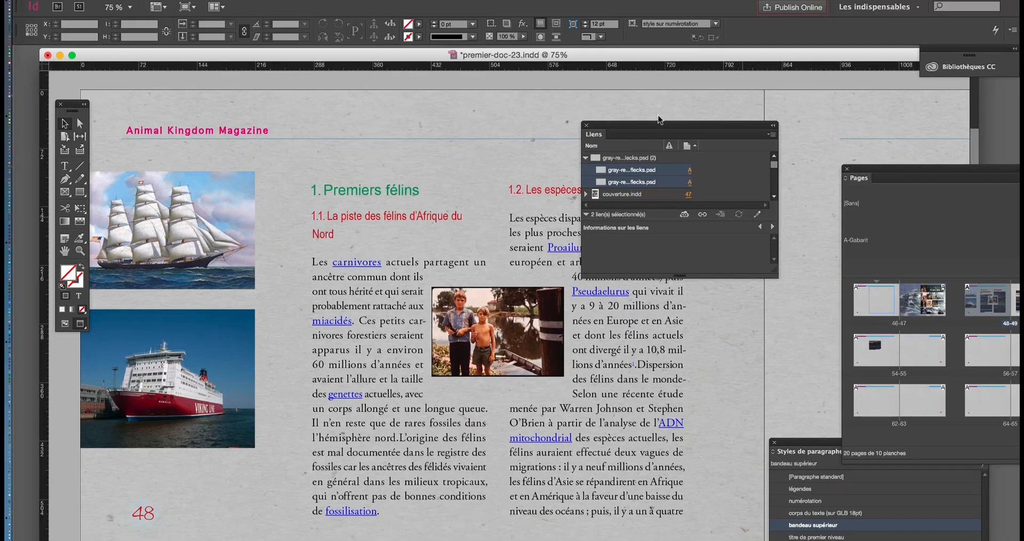
{"action": "left_click", "coordinate": [587, 127]}
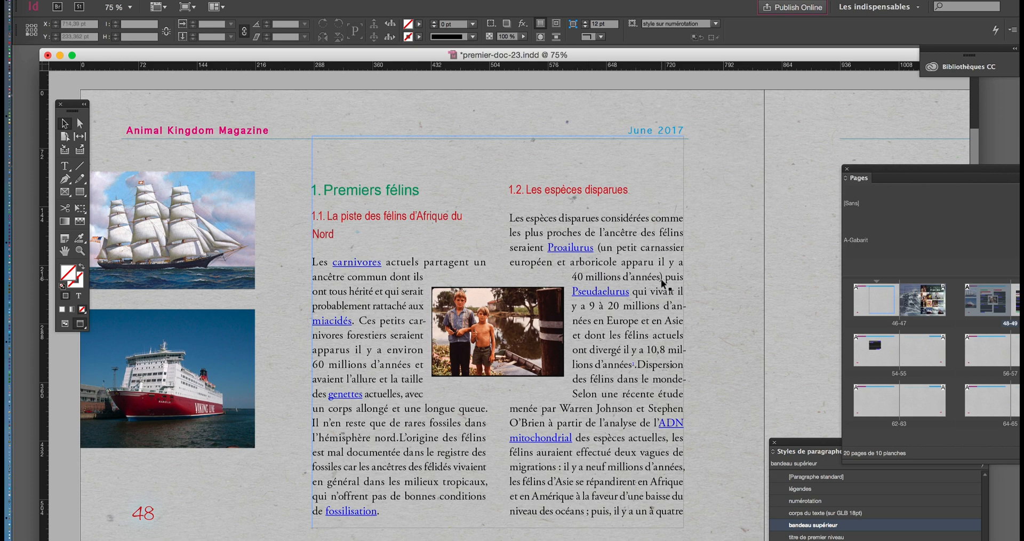
{"action": "scroll", "coordinate": [661, 278], "scroll_direction": "down", "scroll_amount": 1}
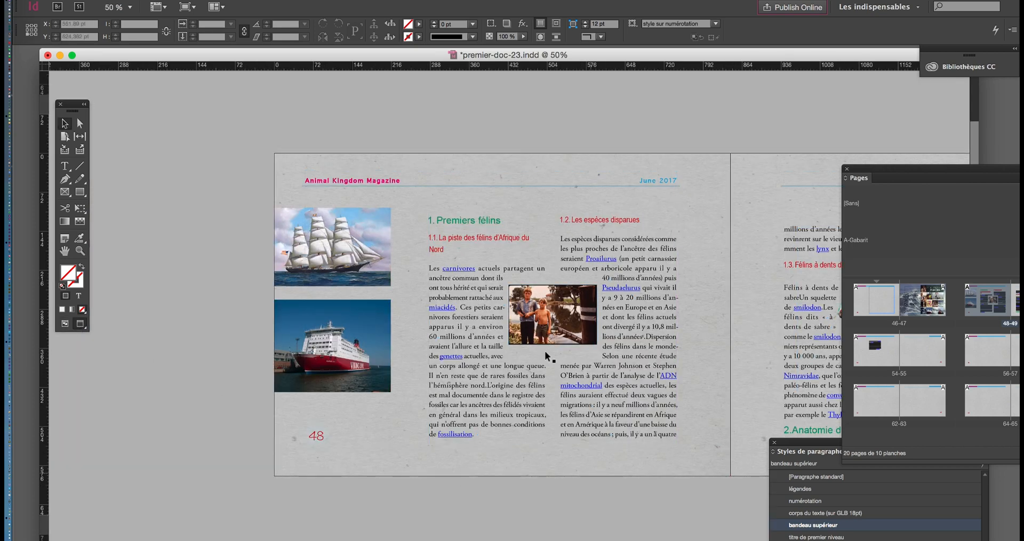
Close the Pages panel and examine how the lightened texture reads across pages 48 and 49.
{"action": "left_click", "coordinate": [65, 253]}
{"action": "left_click_drag", "start_coordinate": [515, 312], "coordinate": [415, 242]}
{"action": "left_click", "coordinate": [845, 169]}
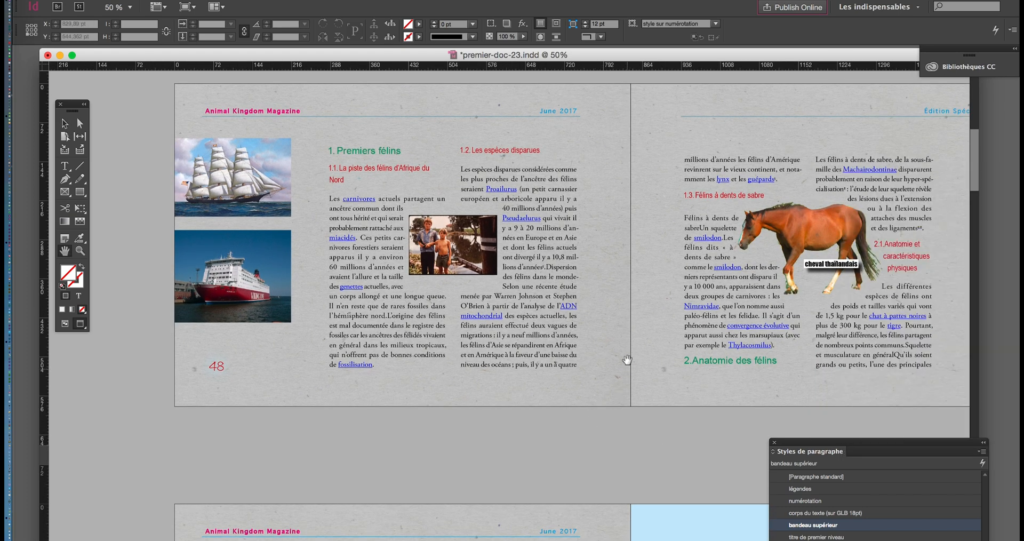
{"action": "key", "text": "super+minus"}
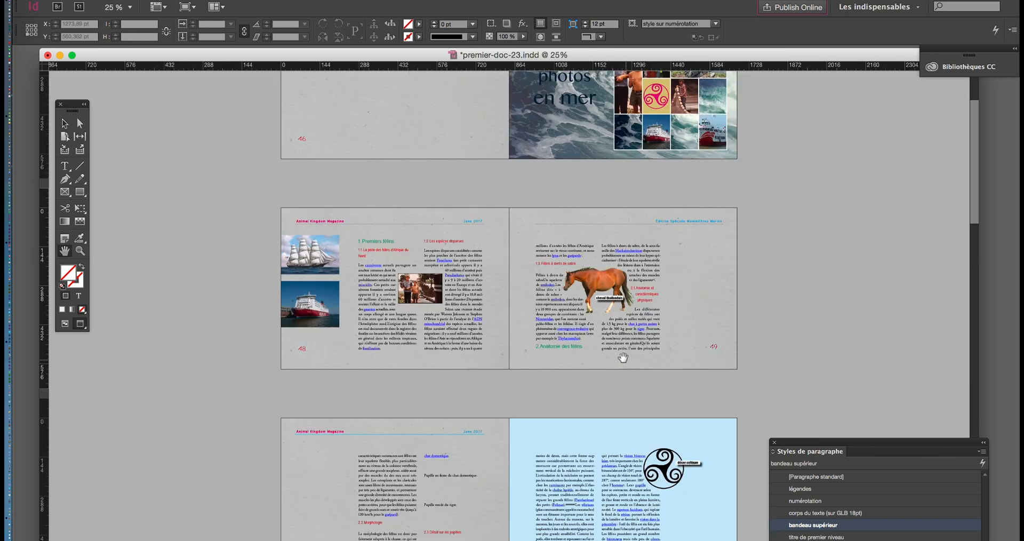
{"action": "key", "text": "super+equal"}
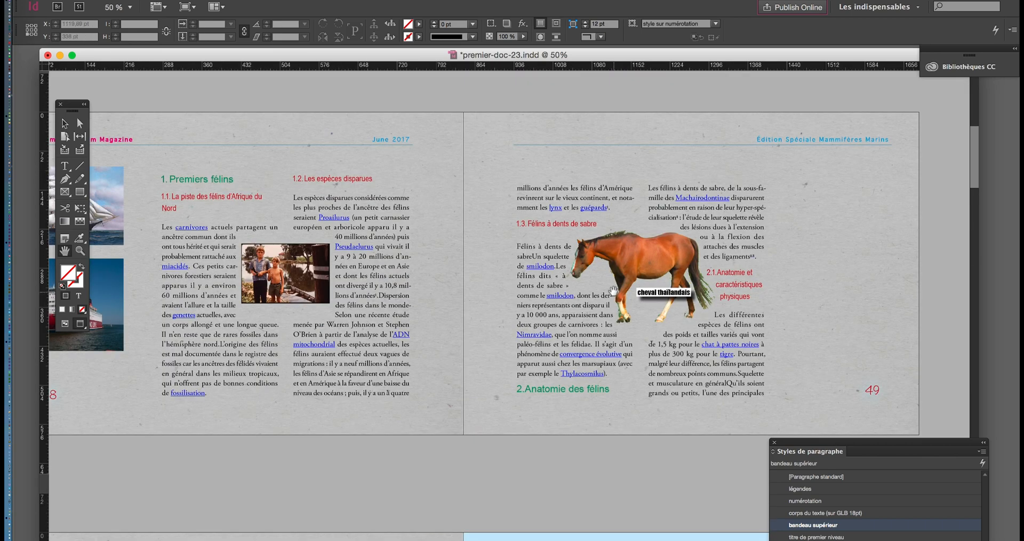
{"action": "left_click_drag", "start_coordinate": [439, 288], "coordinate": [590, 299]}
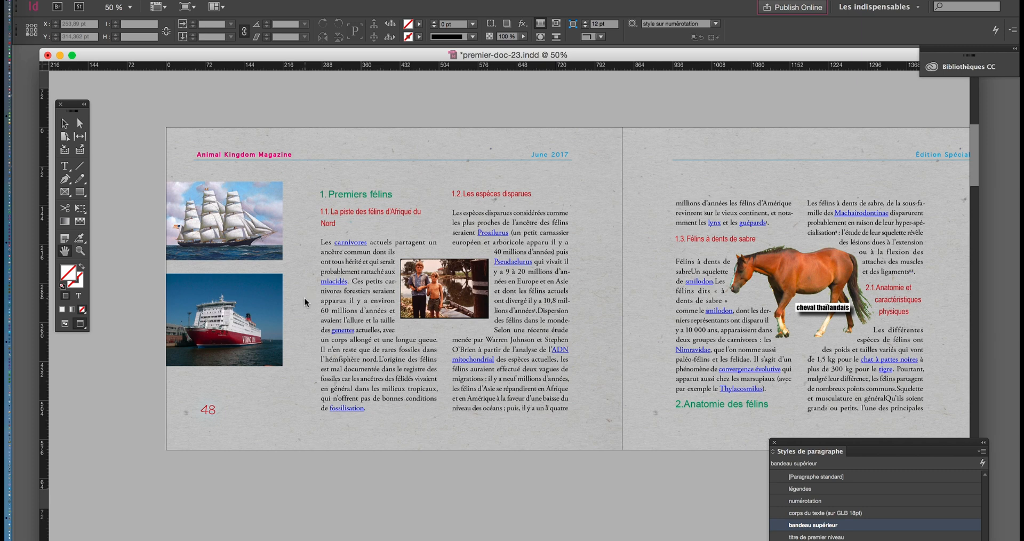
Switch to Photoshop, lighten the texture further by raising the curve's black and white endpoints, and save the file.
{"action": "key", "text": "super+Tab"}
{"action": "key", "text": "super+Tab"}
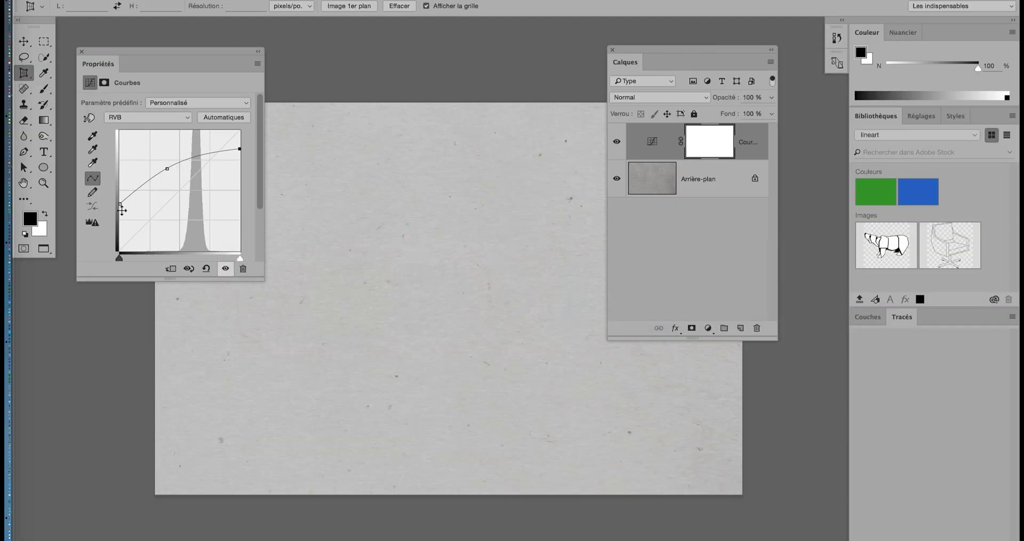
{"action": "left_click_drag", "start_coordinate": [122, 211], "coordinate": [127, 184]}
{"action": "left_click_drag", "start_coordinate": [240, 150], "coordinate": [240, 136]}
{"action": "left_click_drag", "start_coordinate": [122, 187], "coordinate": [160, 151]}
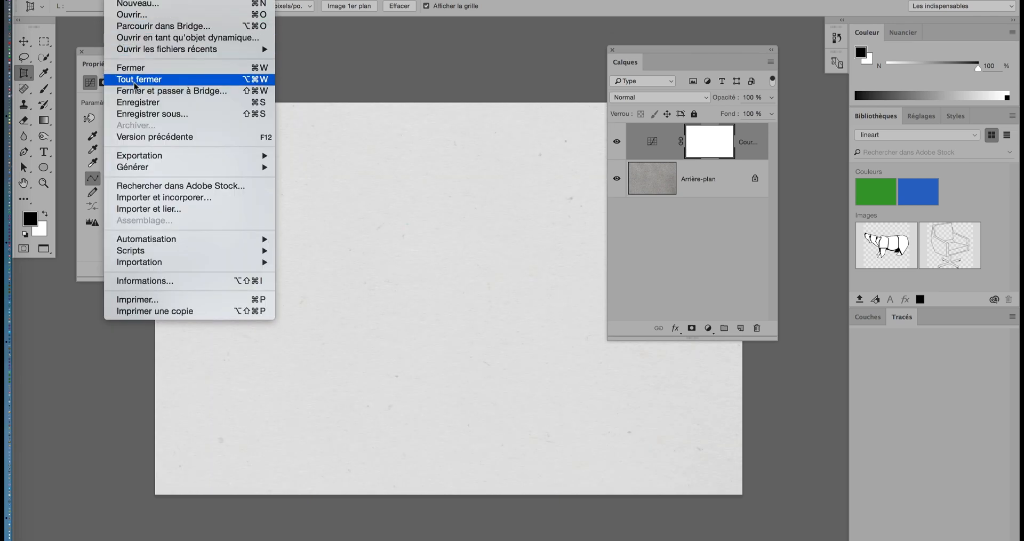
Switch back to InDesign and update both modified gray-recycled-paper-texture-with-brown-flecks.psd links in Liens.
{"action": "key", "text": "super+Tab"}
{"action": "key", "text": "super+Tab"}
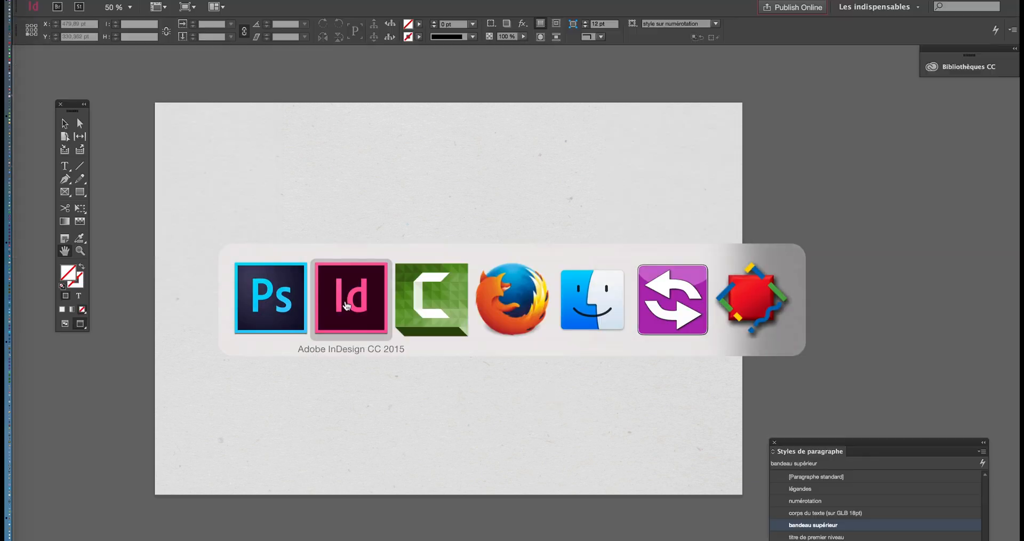
{"action": "left_click", "coordinate": [380, 0]}
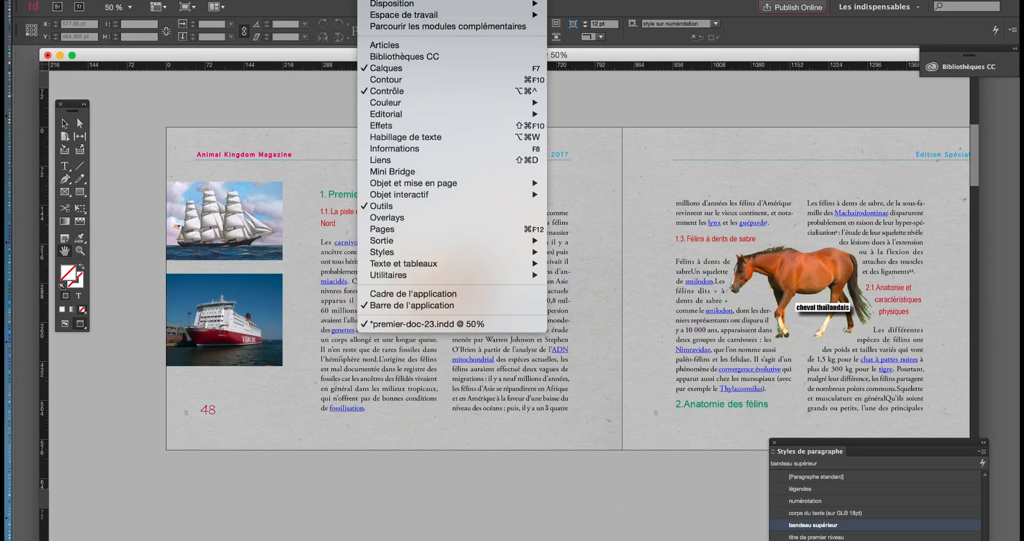
{"action": "left_click", "coordinate": [585, 220]}
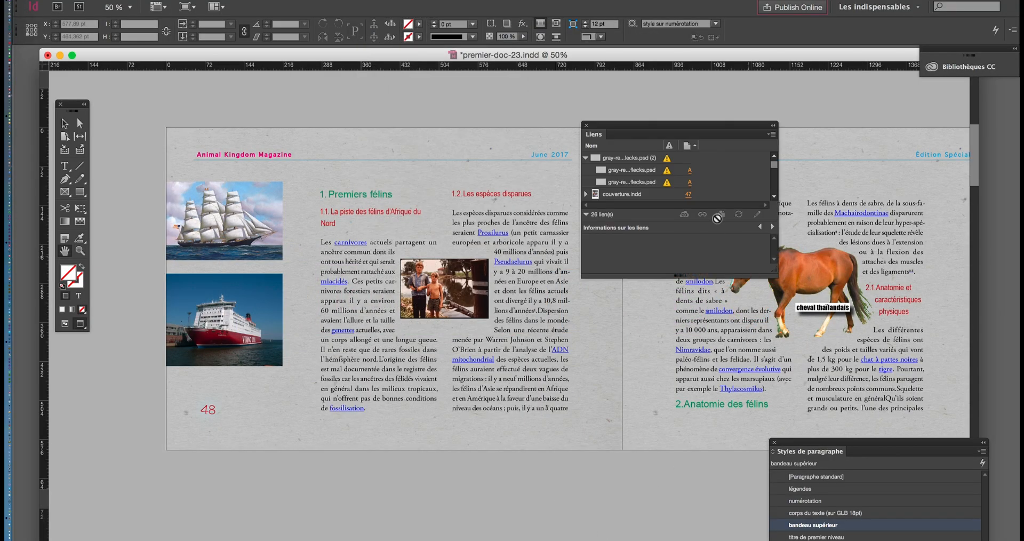
{"action": "left_click", "coordinate": [631, 160]}
{"action": "left_click", "coordinate": [739, 215]}
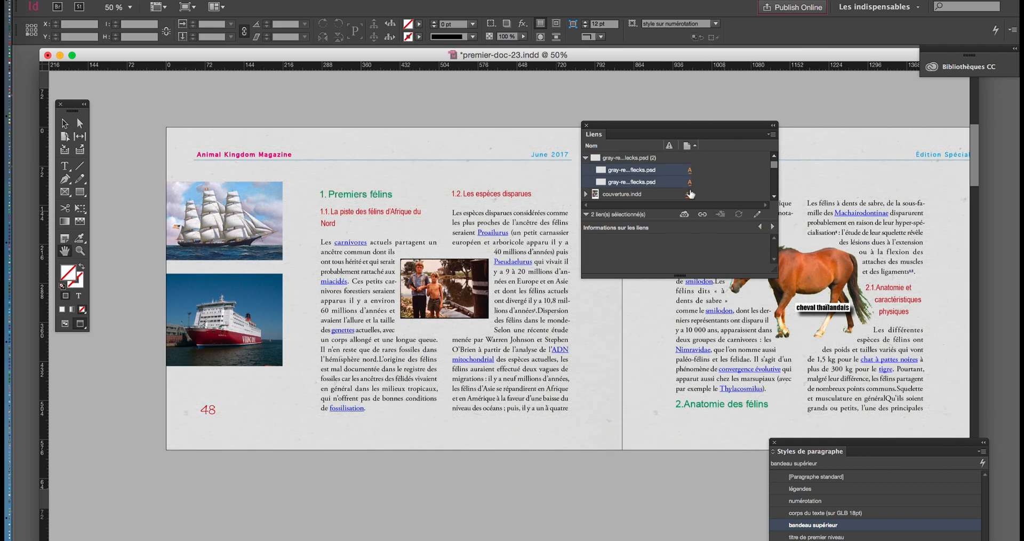
{"action": "left_click", "coordinate": [587, 125]}
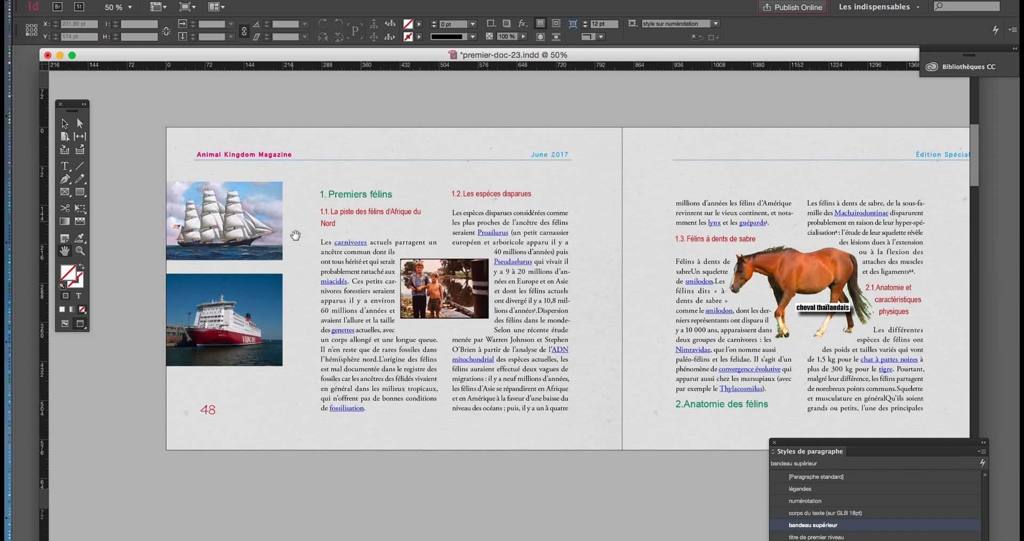
Examine the texture's grain and the text readability up close on page 48, from the body text to the header.
{"action": "scroll", "coordinate": [294, 242], "scroll_direction": "up", "scroll_amount": 1}
{"action": "scroll", "coordinate": [294, 242], "scroll_direction": "up", "scroll_amount": 1}
{"action": "scroll", "coordinate": [295, 242], "scroll_direction": "up", "scroll_amount": 3}
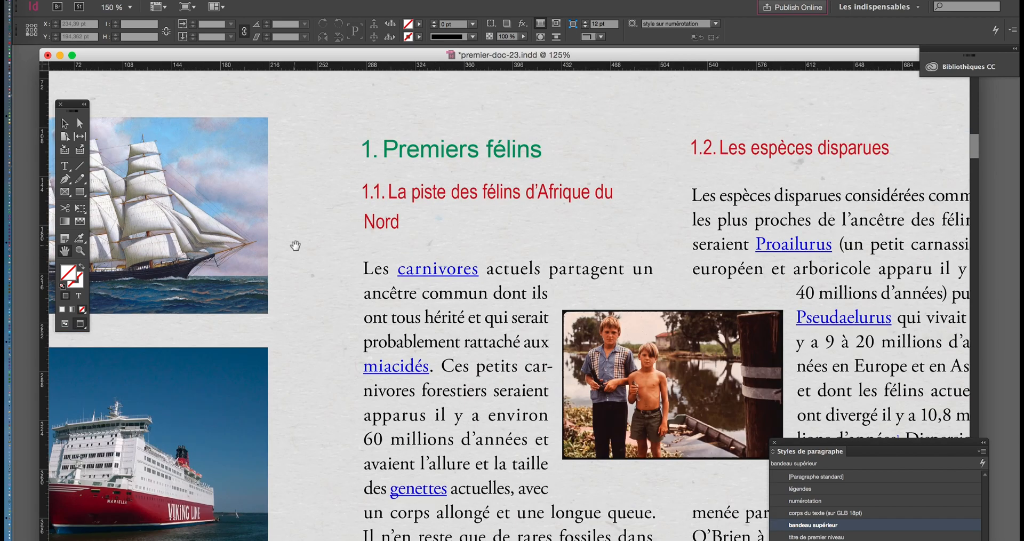
{"action": "scroll", "coordinate": [295, 246], "scroll_direction": "up", "scroll_amount": 1}
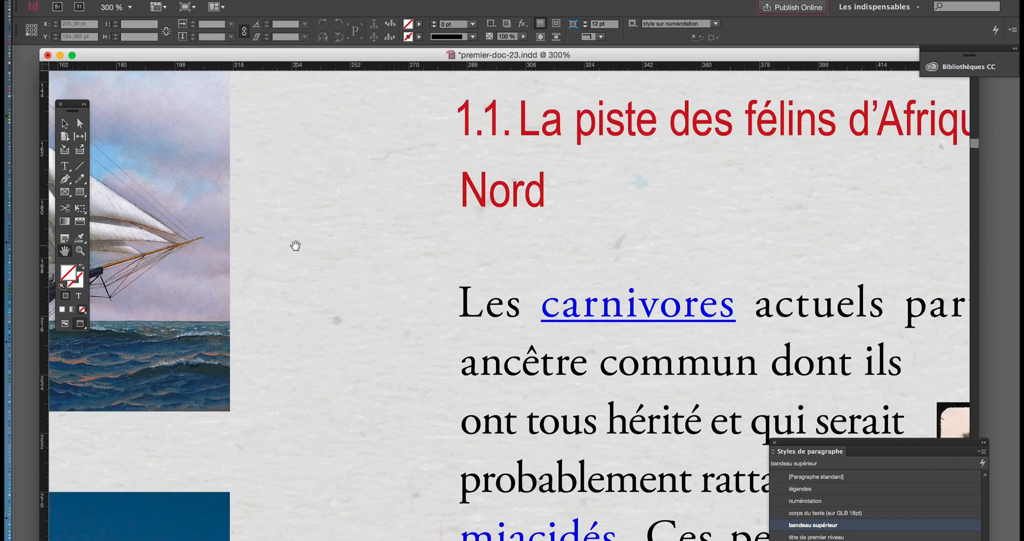
{"action": "left_click_drag", "start_coordinate": [306, 247], "coordinate": [414, 373]}
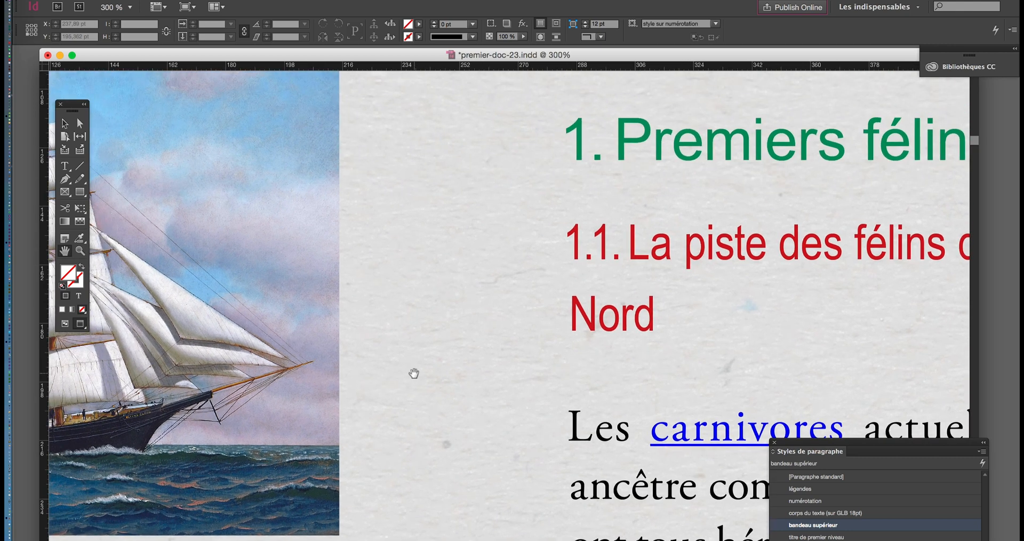
{"action": "scroll", "coordinate": [414, 374], "scroll_direction": "down", "scroll_amount": 1}
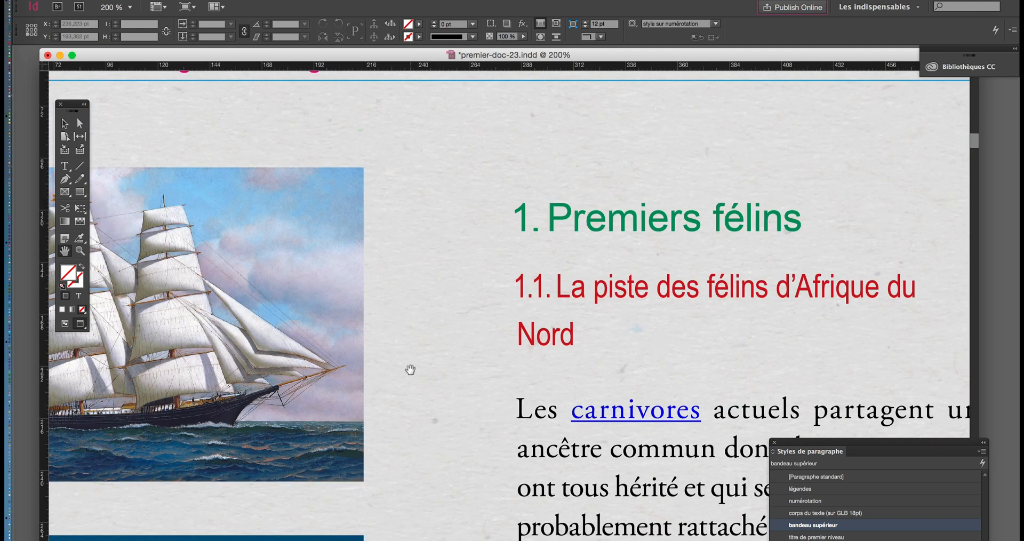
{"action": "scroll", "coordinate": [409, 368], "scroll_direction": "down", "scroll_amount": 1}
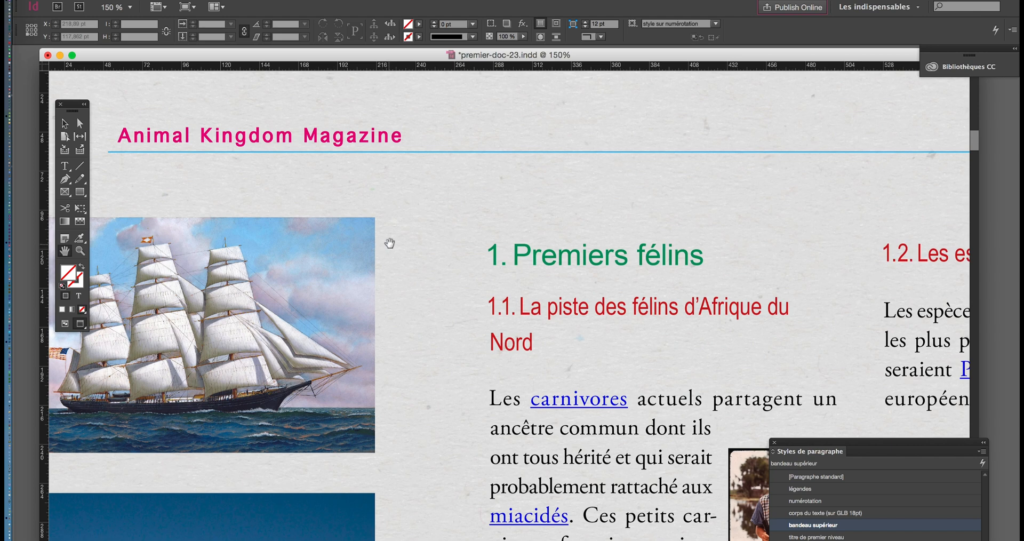
{"action": "left_click_drag", "start_coordinate": [402, 243], "coordinate": [491, 370]}
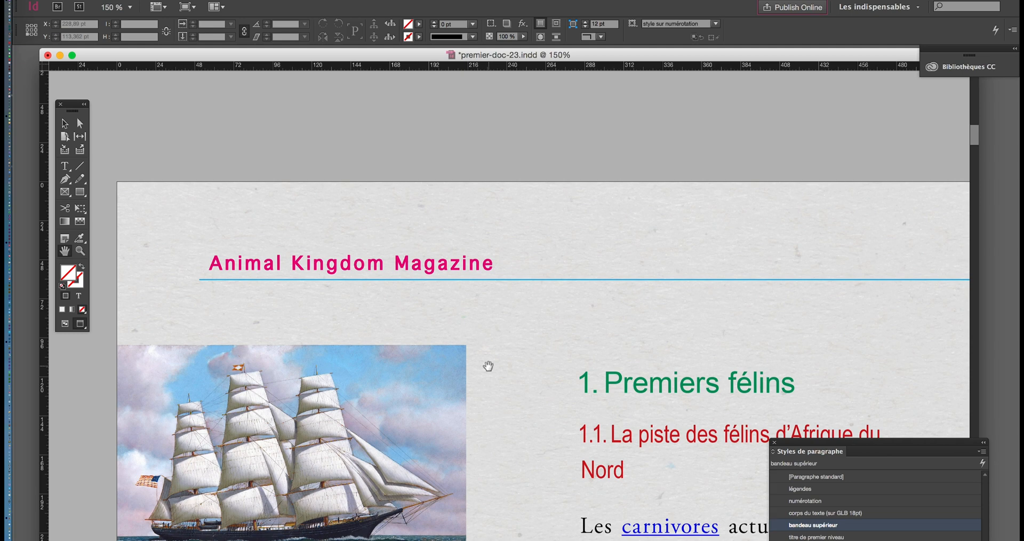
Try the Epreuve option in the print dialog's Gestion des couleurs settings, review the colour handling choices, and cancel printing.
{"action": "left_click", "coordinate": [109, 0]}
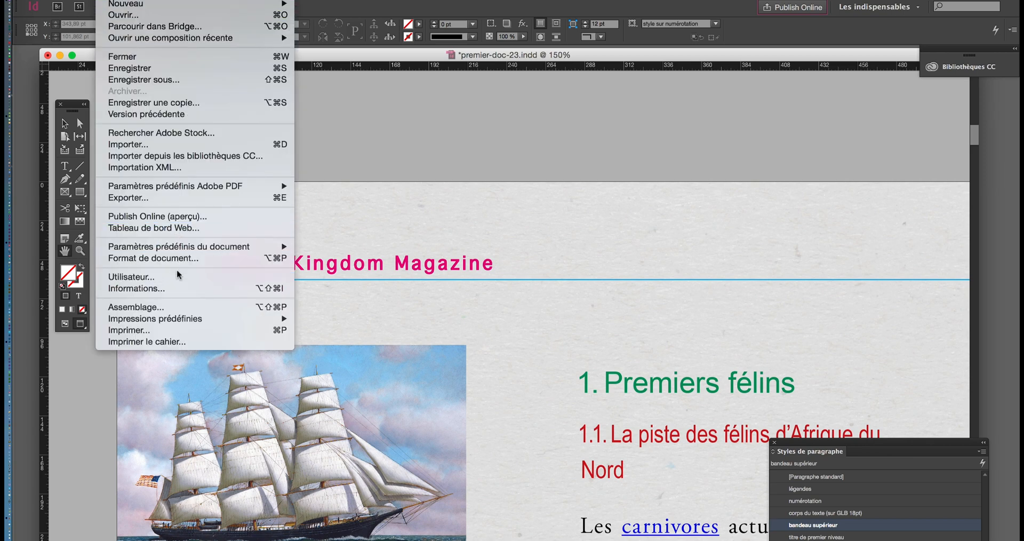
{"action": "left_click", "coordinate": [173, 331]}
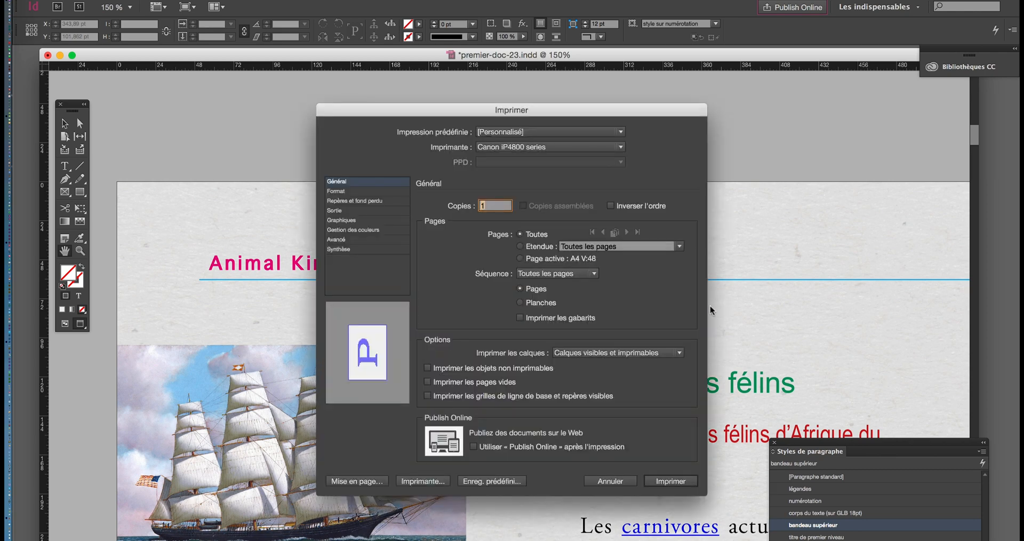
{"action": "left_click_drag", "start_coordinate": [506, 113], "coordinate": [554, 83]}
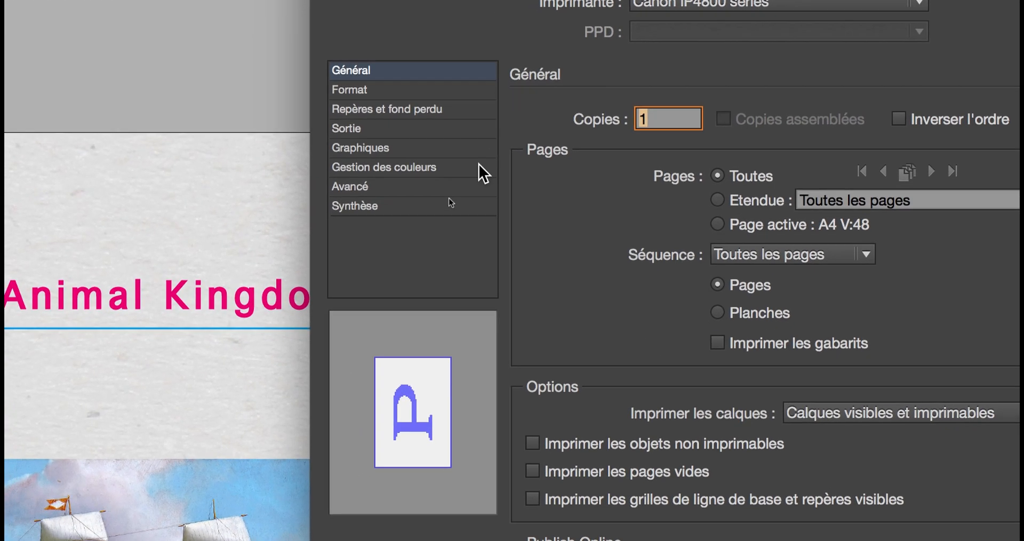
{"action": "left_click", "coordinate": [343, 301]}
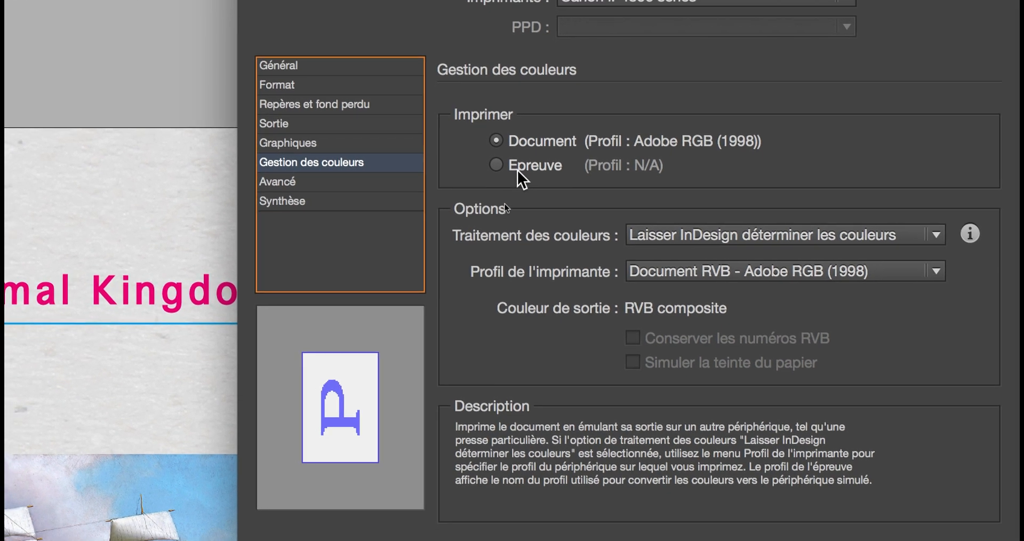
{"action": "left_click", "coordinate": [518, 170]}
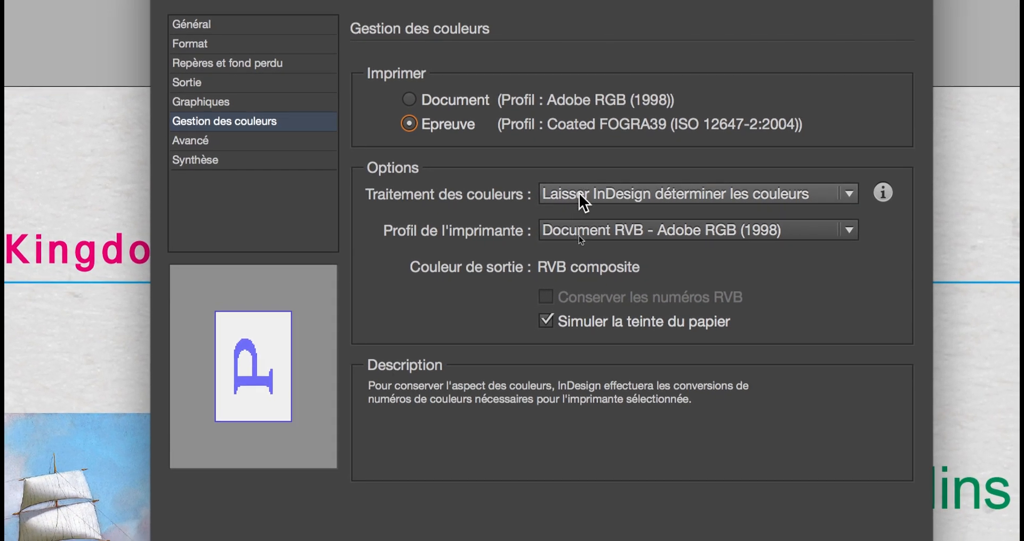
{"action": "left_click", "coordinate": [579, 193]}
{"action": "left_click", "coordinate": [579, 192]}
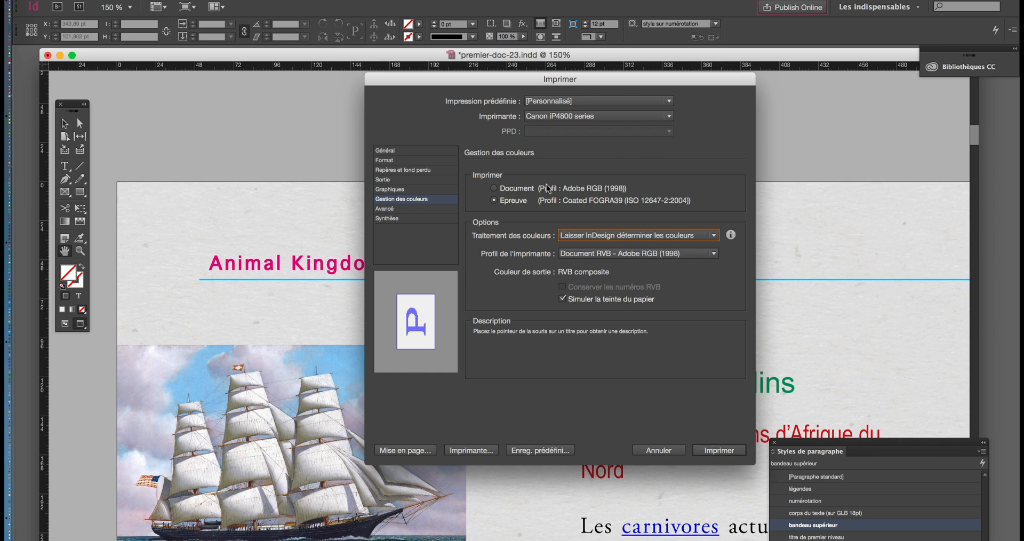
{"action": "left_click", "coordinate": [674, 449]}
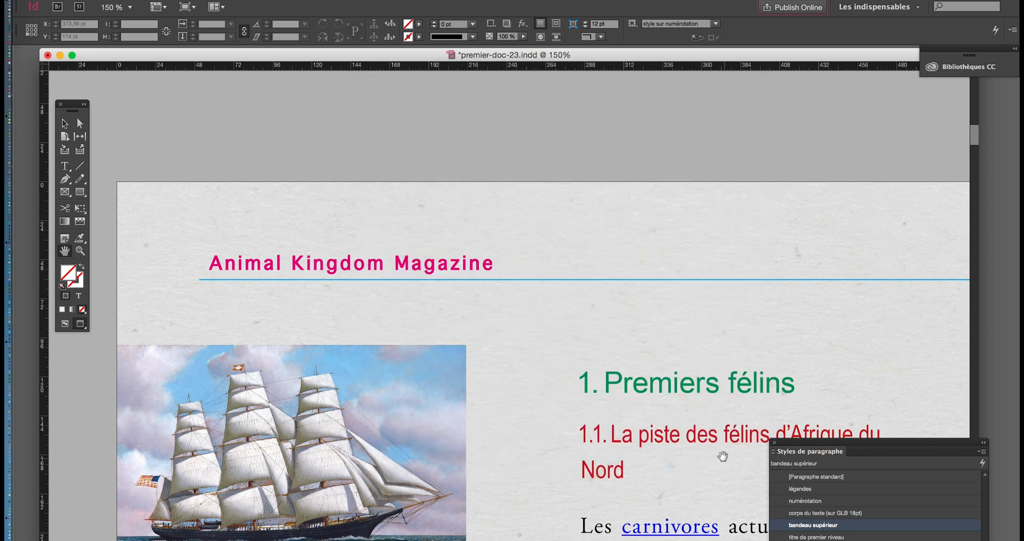
{"action": "scroll", "coordinate": [613, 389], "scroll_direction": "down", "scroll_amount": 1}
{"action": "scroll", "coordinate": [613, 389], "scroll_direction": "down", "scroll_amount": 4}
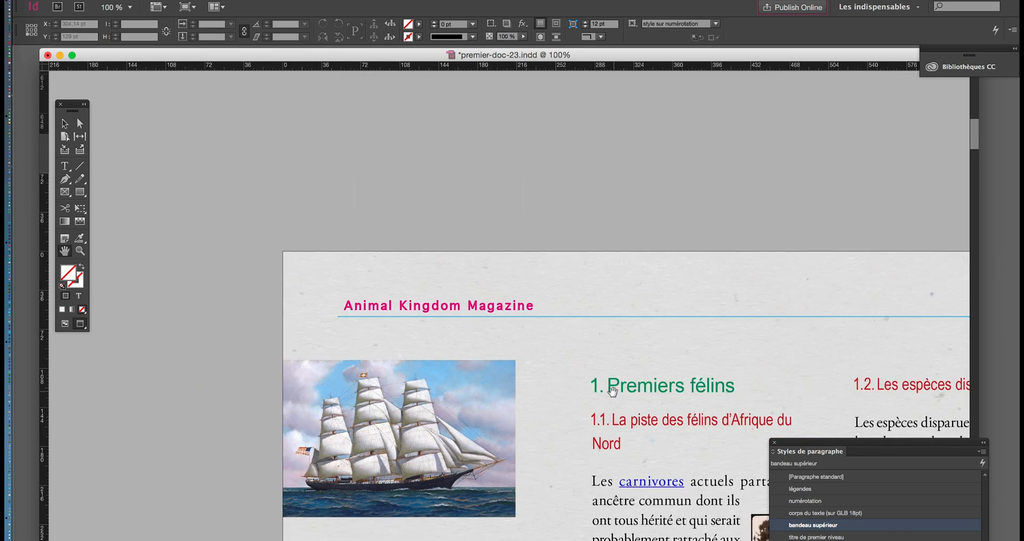
{"action": "left_click_drag", "start_coordinate": [551, 363], "coordinate": [339, 193]}
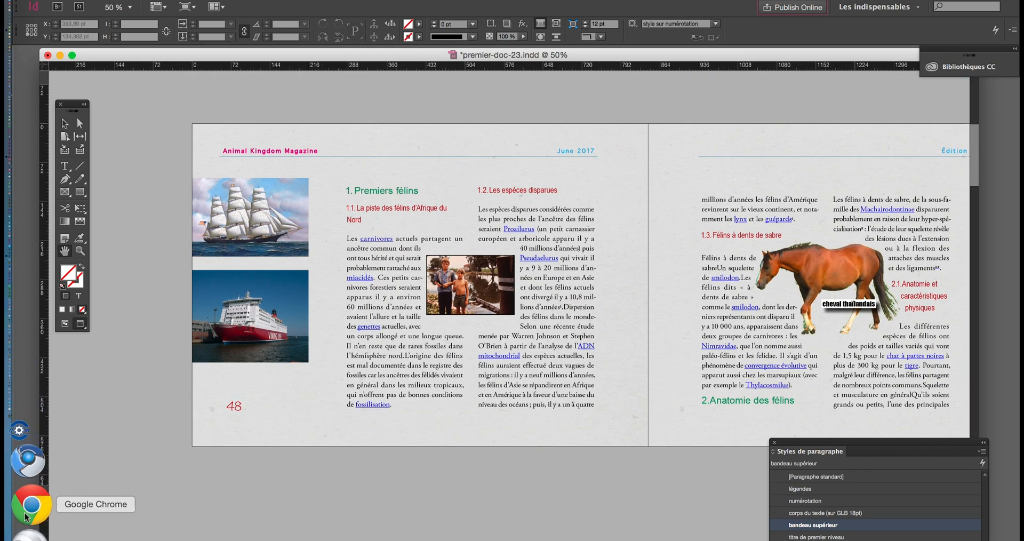
Switch to Firefox and search Google for "print guide adobe" in a new tab.
{"action": "left_click", "coordinate": [25, 524]}
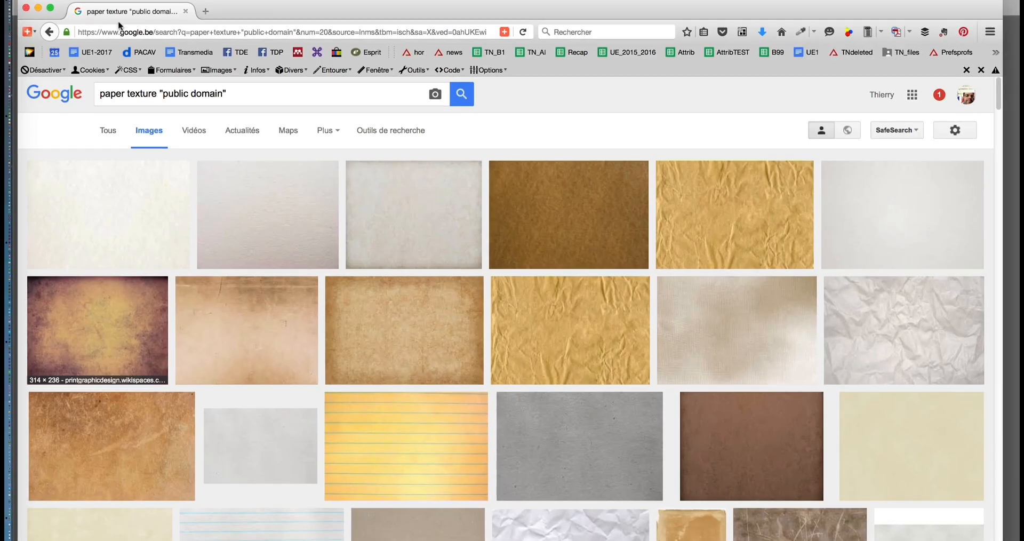
{"action": "left_click", "coordinate": [205, 12]}
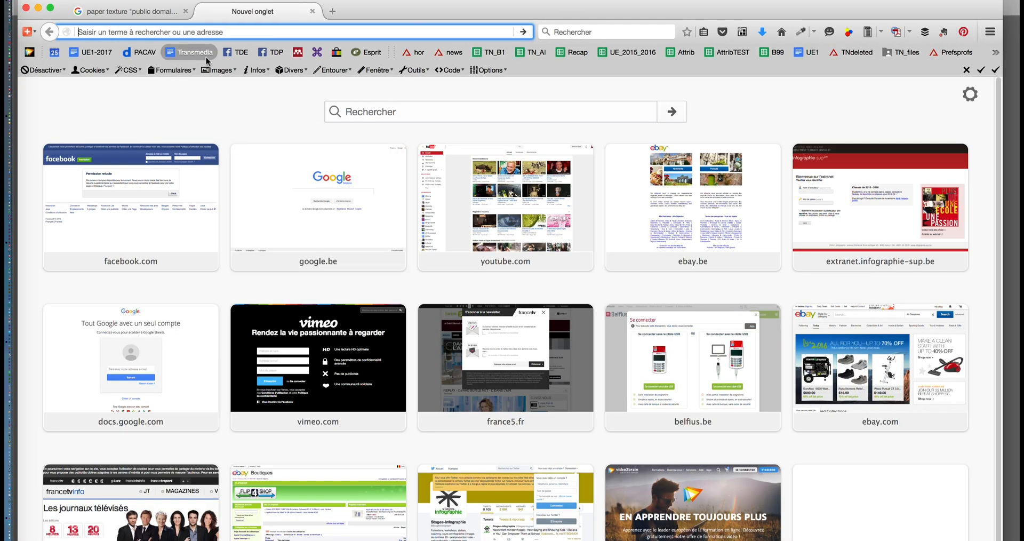
{"action": "left_click", "coordinate": [271, 214]}
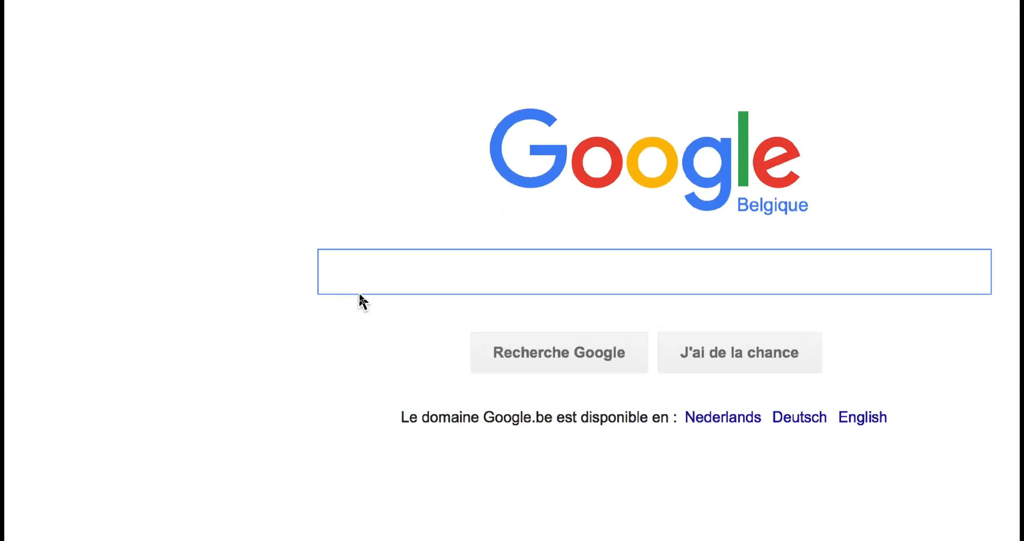
{"action": "type", "text": "pri"}
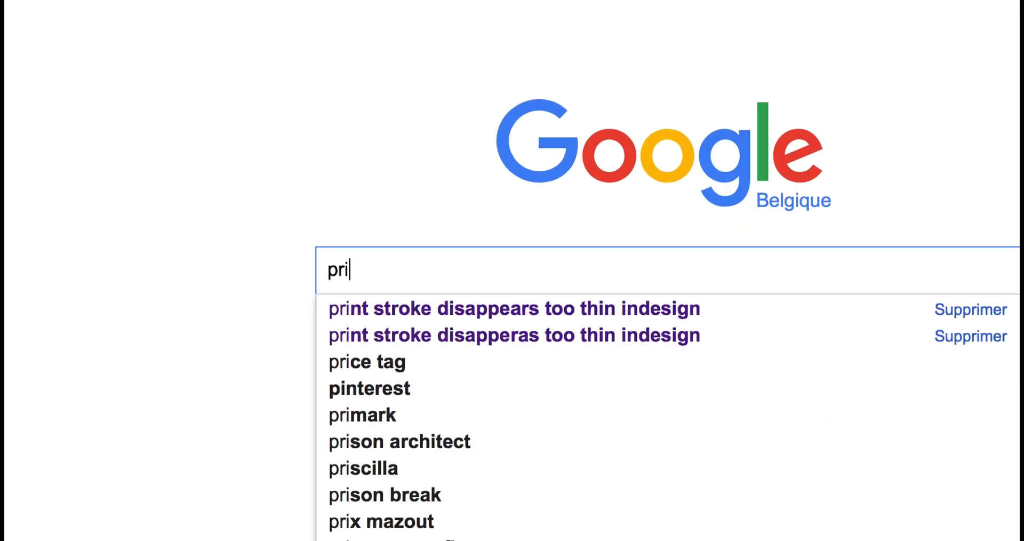
{"action": "type", "text": "nt guide adobe"}
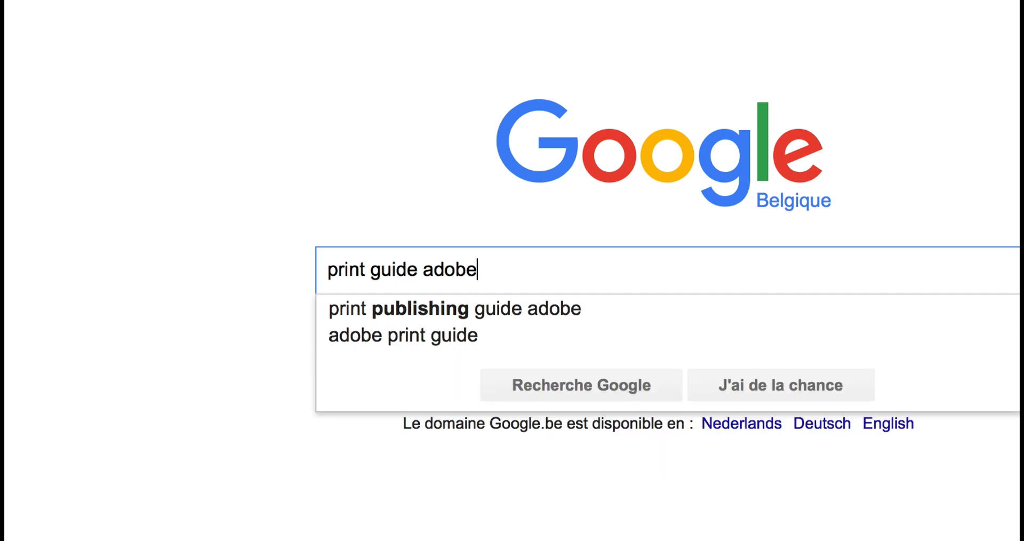
{"action": "key", "text": "Return"}
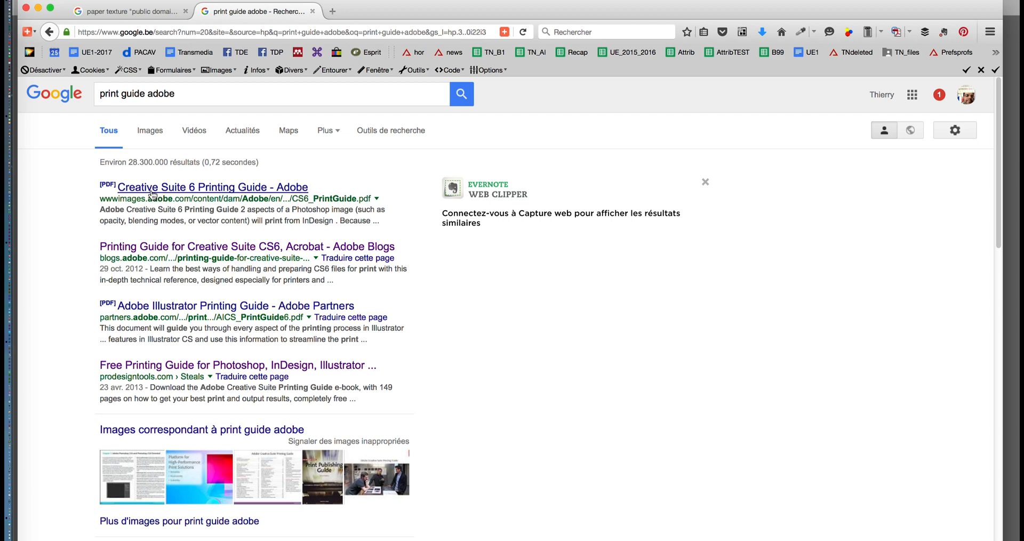
Open the ProDesignTools free printing guide and Creative Suite 6 Printing Guide results in separate tabs, and view the ProDesignTools page.
{"action": "left_click", "coordinate": [191, 365], "text": "super"}
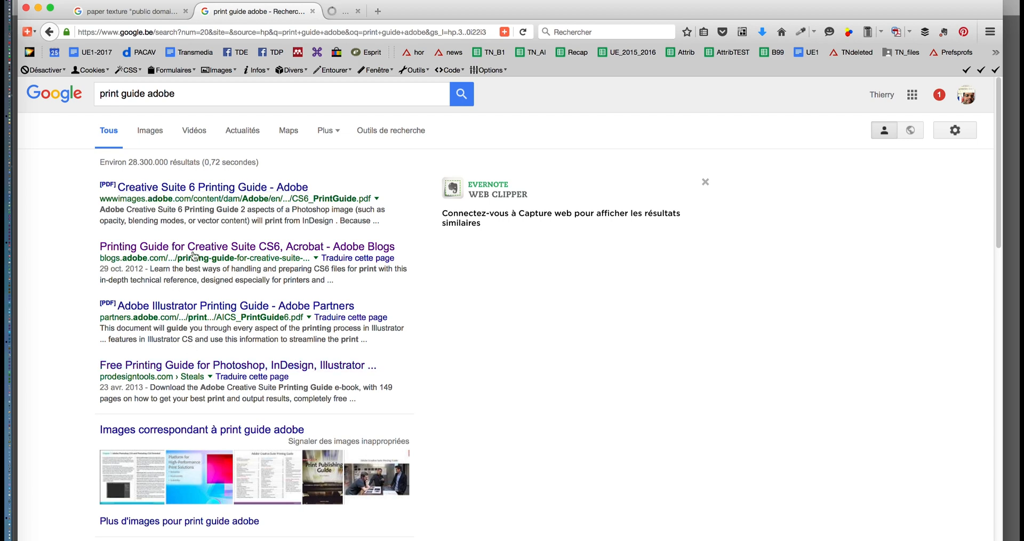
{"action": "left_click", "coordinate": [203, 305], "text": "super"}
{"action": "scroll", "coordinate": [245, 415], "scroll_direction": "down", "scroll_amount": 2}
{"action": "scroll", "coordinate": [246, 418], "scroll_direction": "down", "scroll_amount": 4}
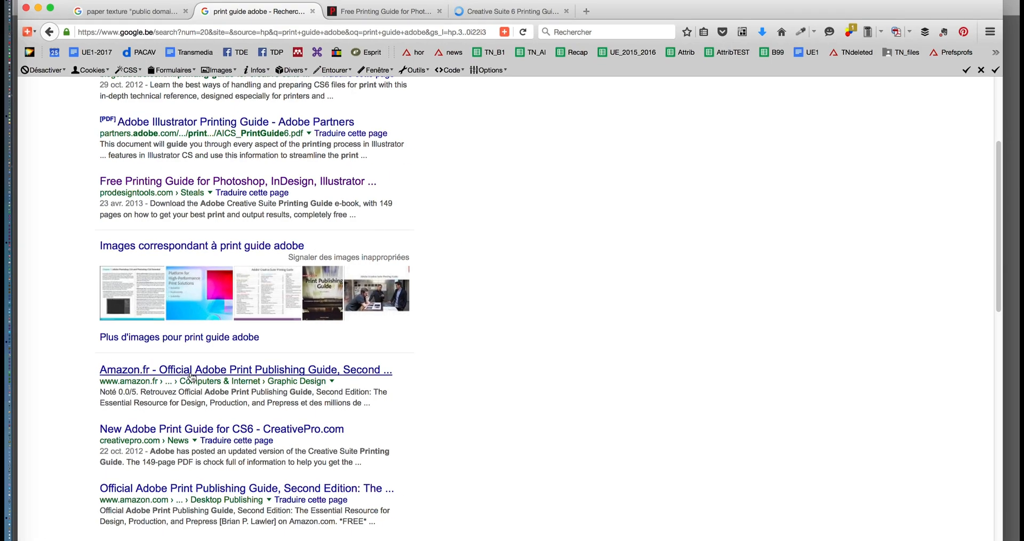
{"action": "left_click", "coordinate": [395, 12]}
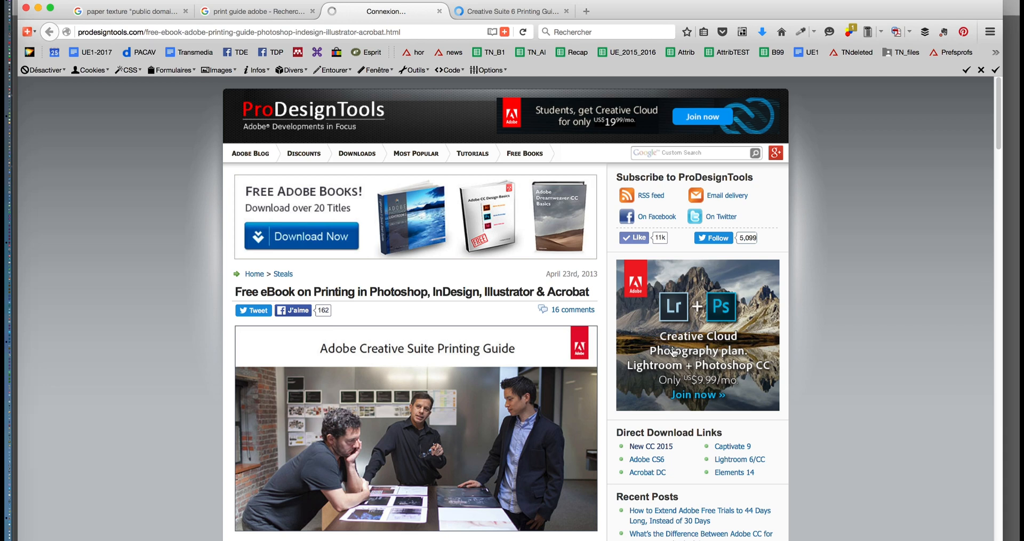
Read down the ProDesignTools article to its download links and open the Adobe CS6 Printing Guide PDF.
{"action": "scroll", "coordinate": [658, 306], "scroll_direction": "down", "scroll_amount": 3}
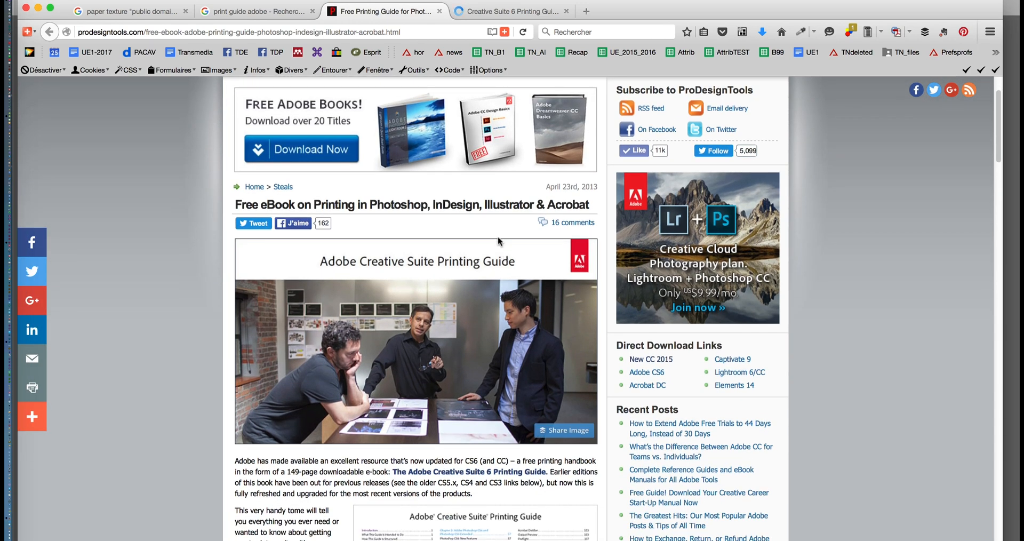
{"action": "scroll", "coordinate": [387, 283], "scroll_direction": "down", "scroll_amount": 3}
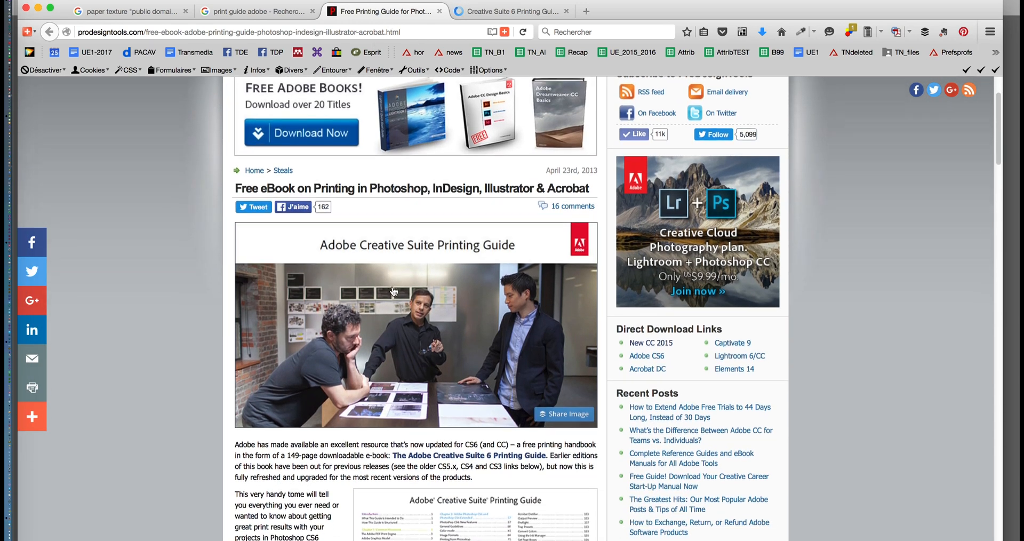
{"action": "scroll", "coordinate": [394, 289], "scroll_direction": "down", "scroll_amount": 6}
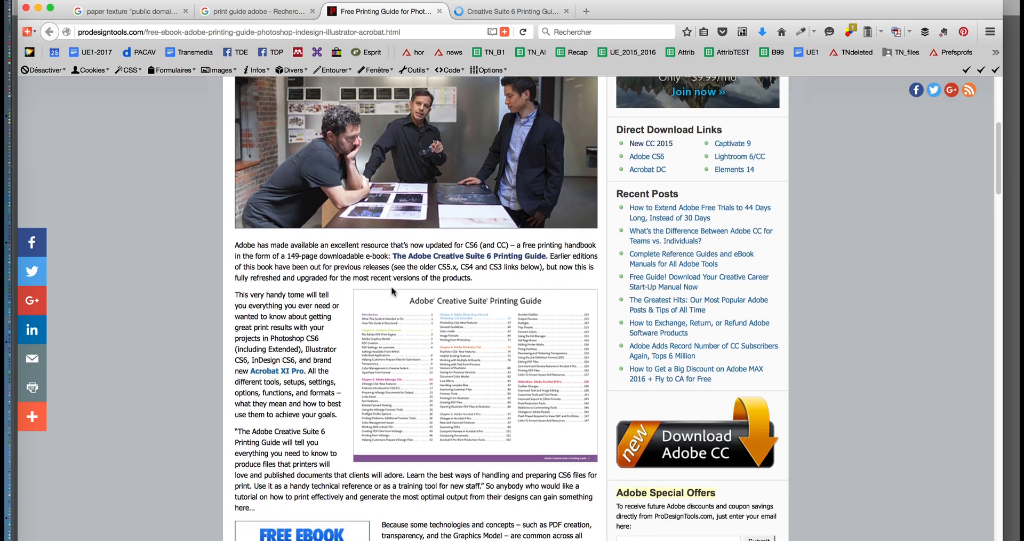
{"action": "scroll", "coordinate": [393, 297], "scroll_direction": "down", "scroll_amount": 4}
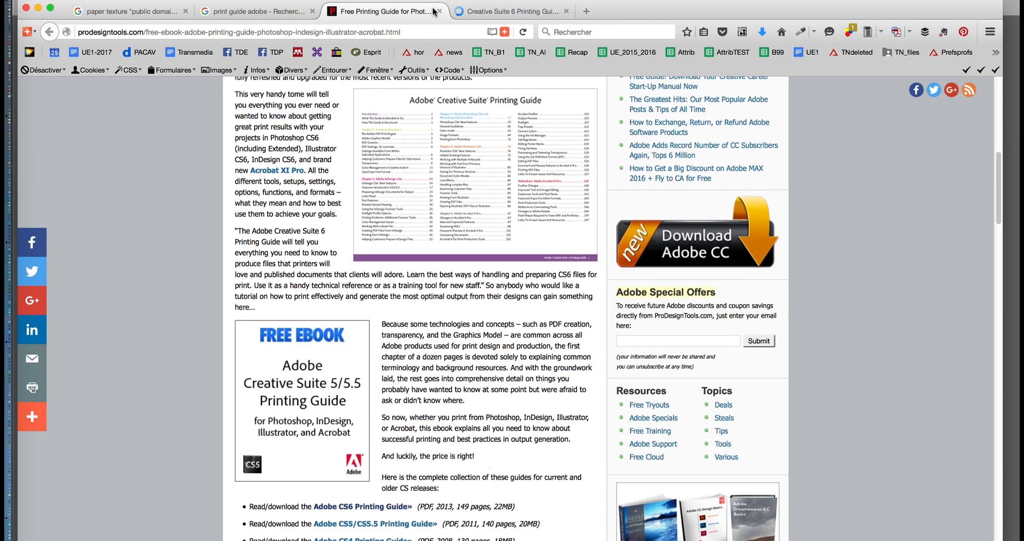
{"action": "scroll", "coordinate": [458, 119], "scroll_direction": "down", "scroll_amount": 10}
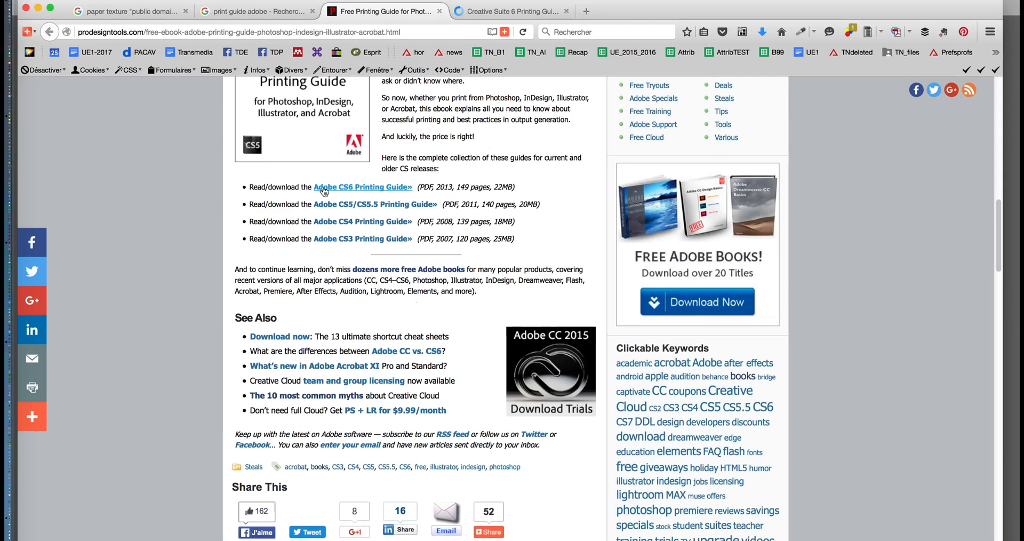
{"action": "left_click", "coordinate": [323, 190]}
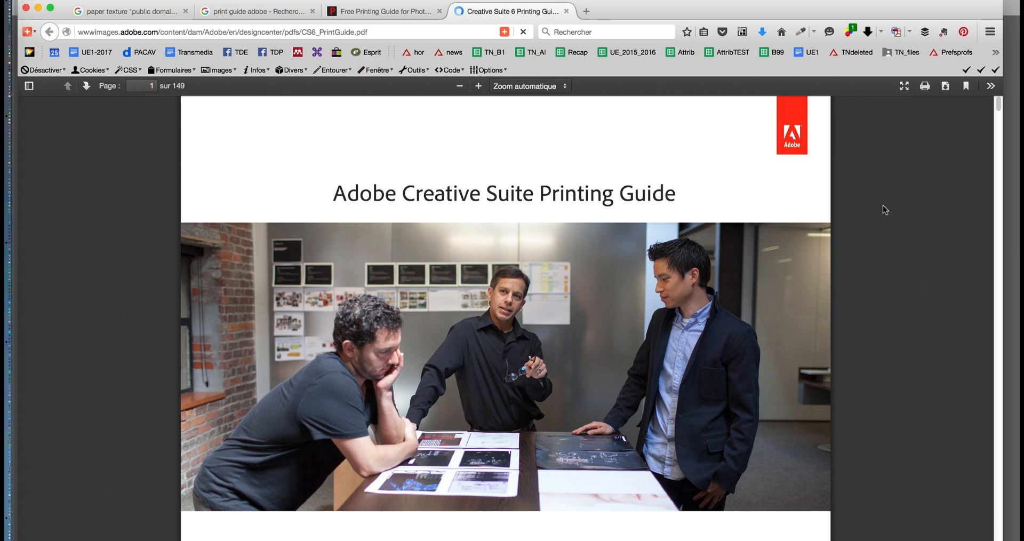
Skim the printing guide PDF from the cover and table of contents through Chapter 1, Common Resources.
{"action": "scroll", "coordinate": [873, 206], "scroll_direction": "down", "scroll_amount": 3}
{"action": "scroll", "coordinate": [874, 209], "scroll_direction": "down", "scroll_amount": 10}
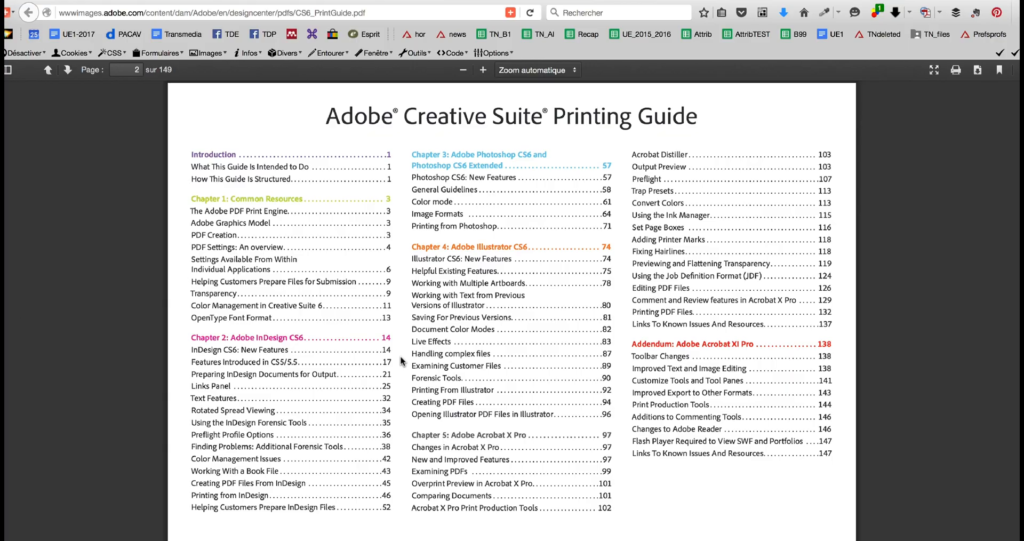
{"action": "scroll", "coordinate": [564, 370], "scroll_direction": "down", "scroll_amount": 1}
{"action": "scroll", "coordinate": [483, 364], "scroll_direction": "down", "scroll_amount": 15}
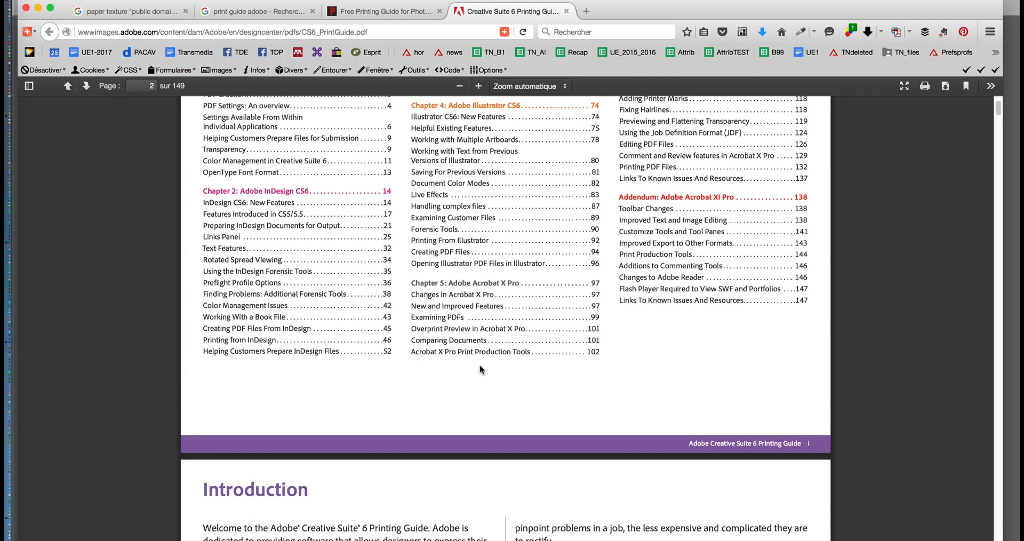
{"action": "scroll", "coordinate": [482, 370], "scroll_direction": "down", "scroll_amount": 20}
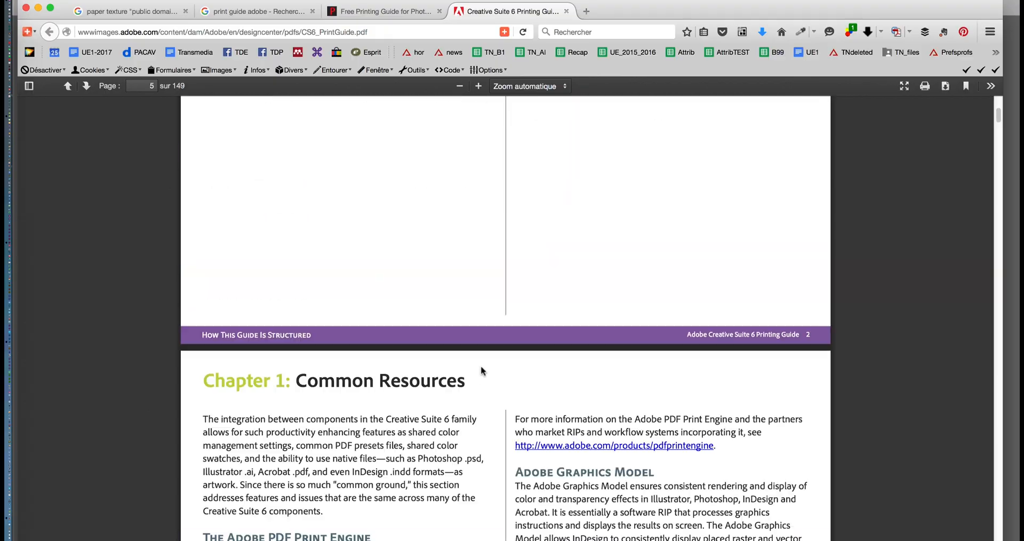
{"action": "scroll", "coordinate": [480, 392], "scroll_direction": "down", "scroll_amount": 20}
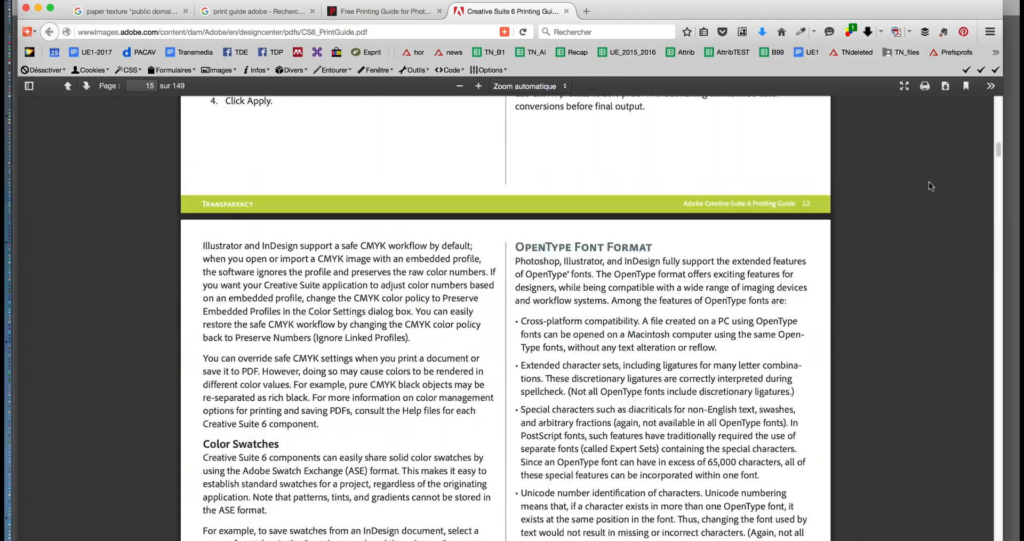
Jump ahead to the guide's InDesign printing and packaging pages, and save CS6_PrintGuide.pdf to disk.
{"action": "left_click_drag", "start_coordinate": [999, 155], "coordinate": [1004, 271]}
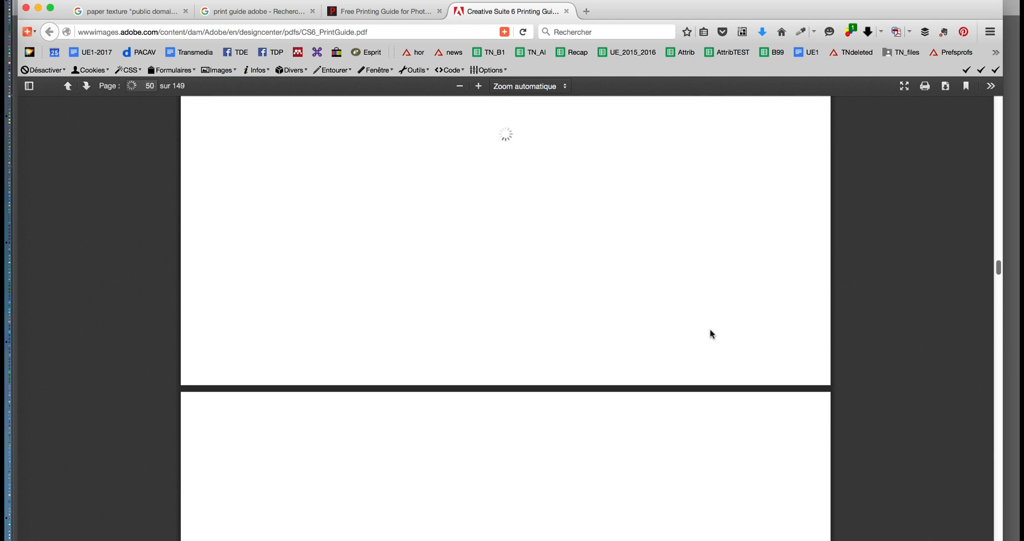
{"action": "scroll", "coordinate": [605, 356], "scroll_direction": "down", "scroll_amount": 14}
{"action": "scroll", "coordinate": [604, 356], "scroll_direction": "down", "scroll_amount": 20}
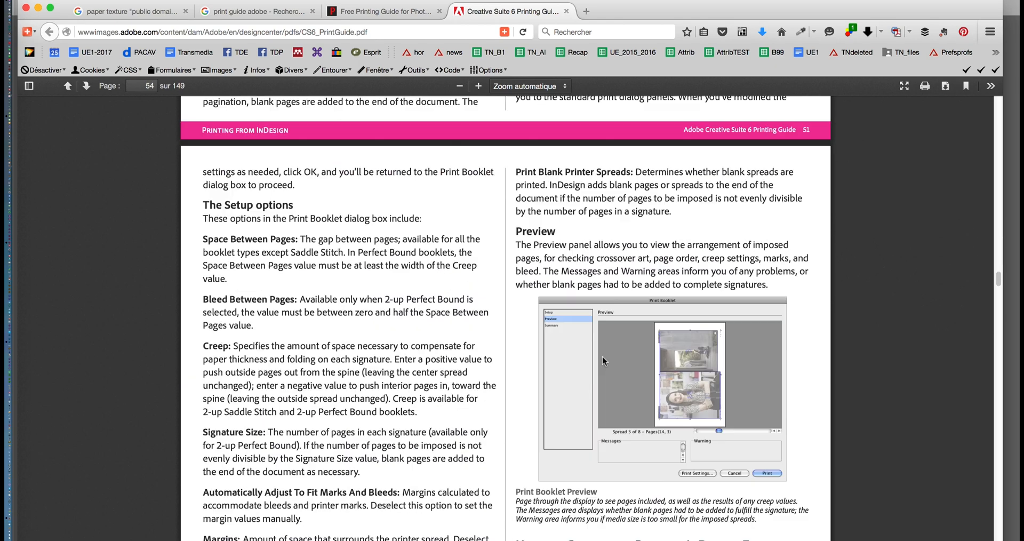
{"action": "scroll", "coordinate": [604, 360], "scroll_direction": "down", "scroll_amount": 15}
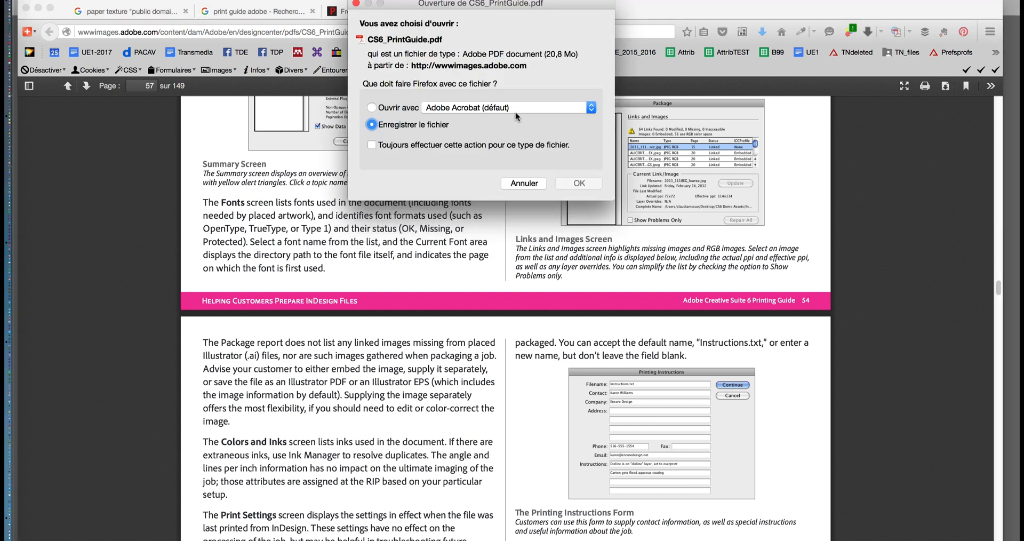
{"action": "left_click", "coordinate": [585, 187]}
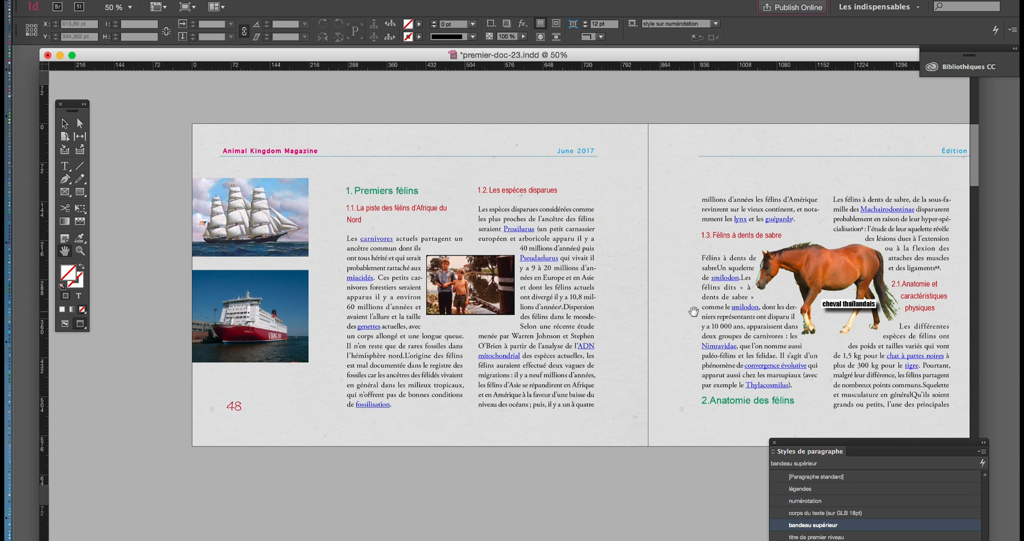
Back in InDesign, show frames and hidden characters on the page 50–51 spread by leaving preview mode, and reposition the floating tools.
{"action": "left_click_drag", "start_coordinate": [432, 302], "coordinate": [434, 304]}
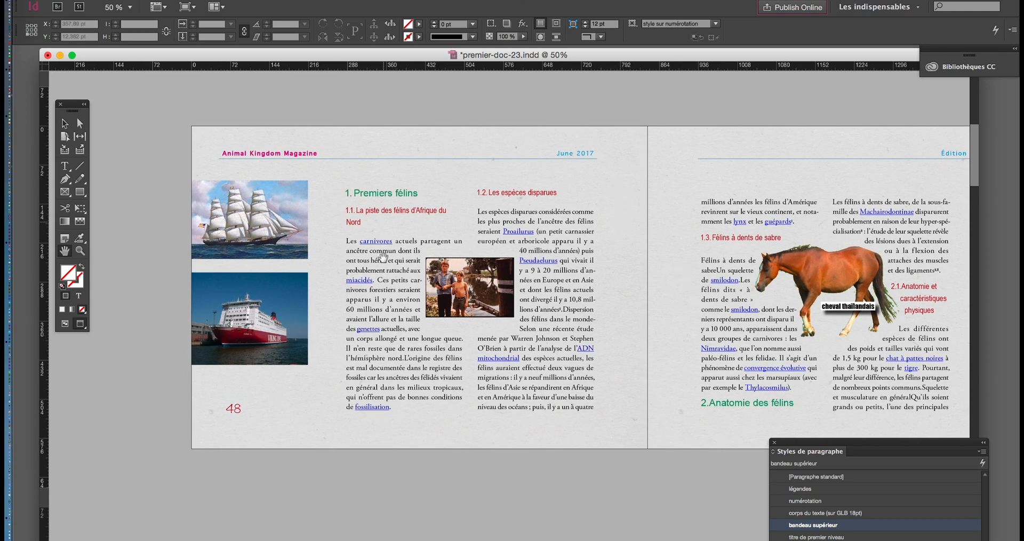
{"action": "left_click_drag", "start_coordinate": [510, 352], "coordinate": [497, 359]}
{"action": "scroll", "coordinate": [498, 358], "scroll_direction": "right", "scroll_amount": 5}
{"action": "scroll", "coordinate": [497, 359], "scroll_direction": "down", "scroll_amount": 1}
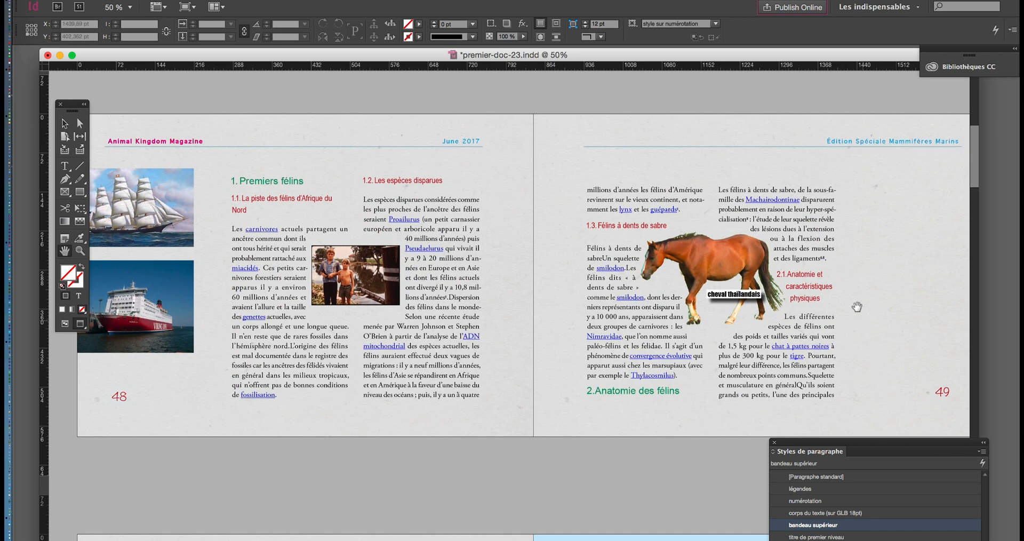
{"action": "left_click_drag", "start_coordinate": [527, 390], "coordinate": [603, 26]}
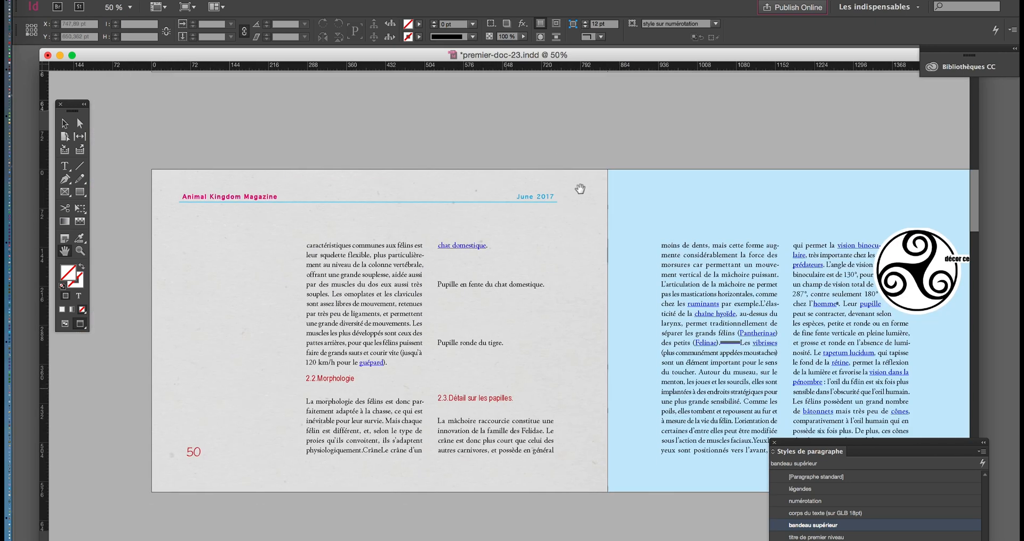
{"action": "left_click_drag", "start_coordinate": [531, 352], "coordinate": [550, 293]}
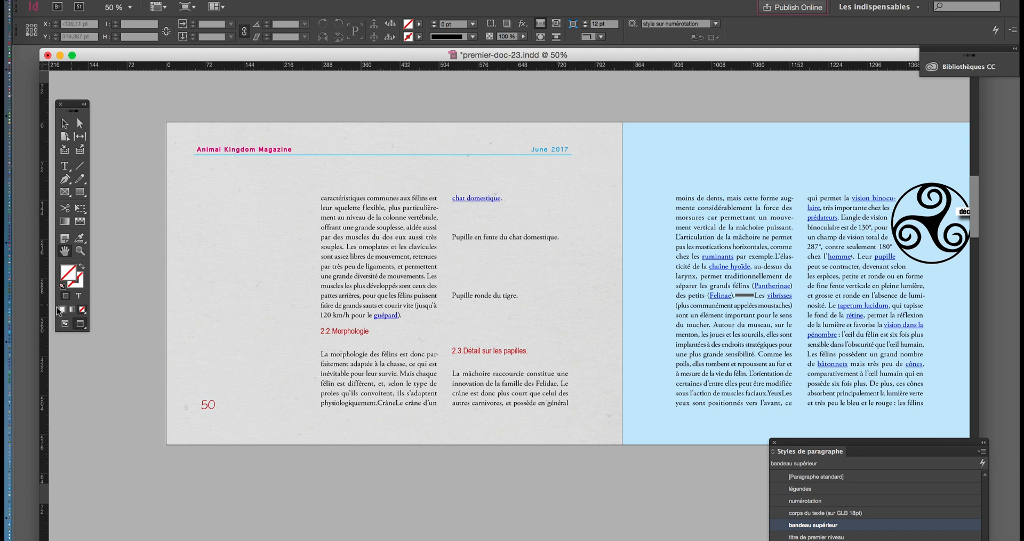
{"action": "left_click", "coordinate": [64, 323]}
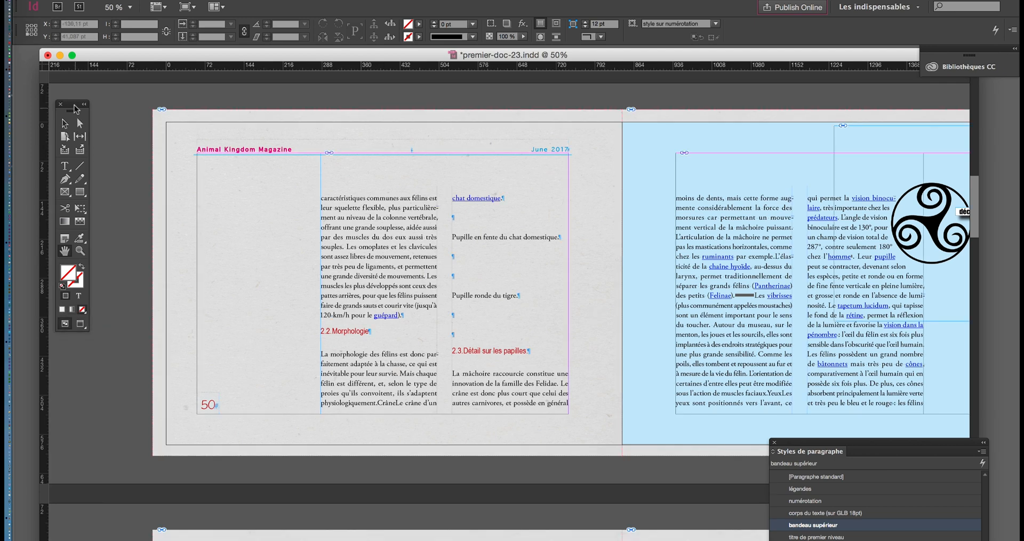
{"action": "left_click_drag", "start_coordinate": [78, 109], "coordinate": [125, 130]}
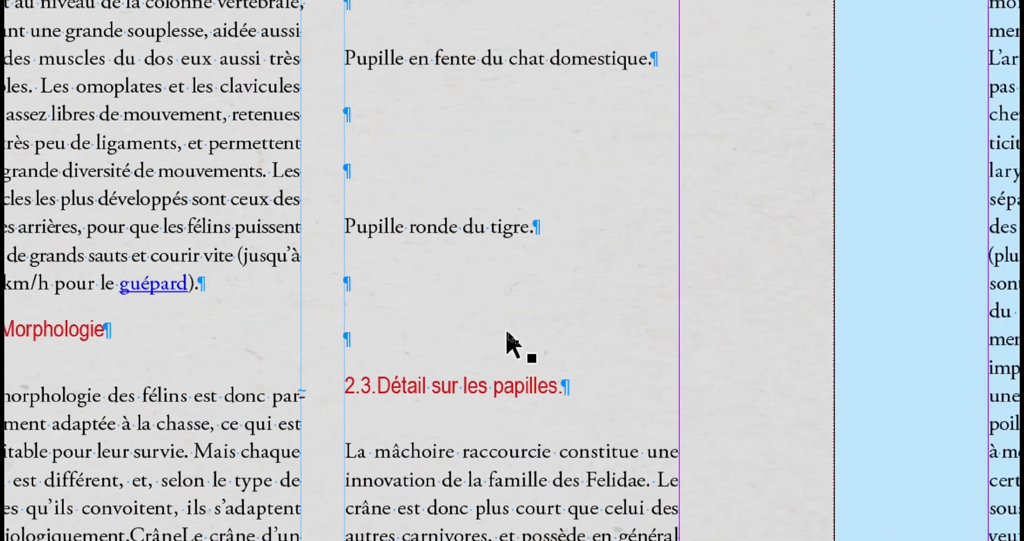
Activate the Selection tool, open the Rechercher/Remplacer dialog, and move it clear of the empty paragraphs on page 50.
{"action": "key", "text": "space"}
{"action": "left_click_drag", "start_coordinate": [750, 328], "coordinate": [543, 290]}
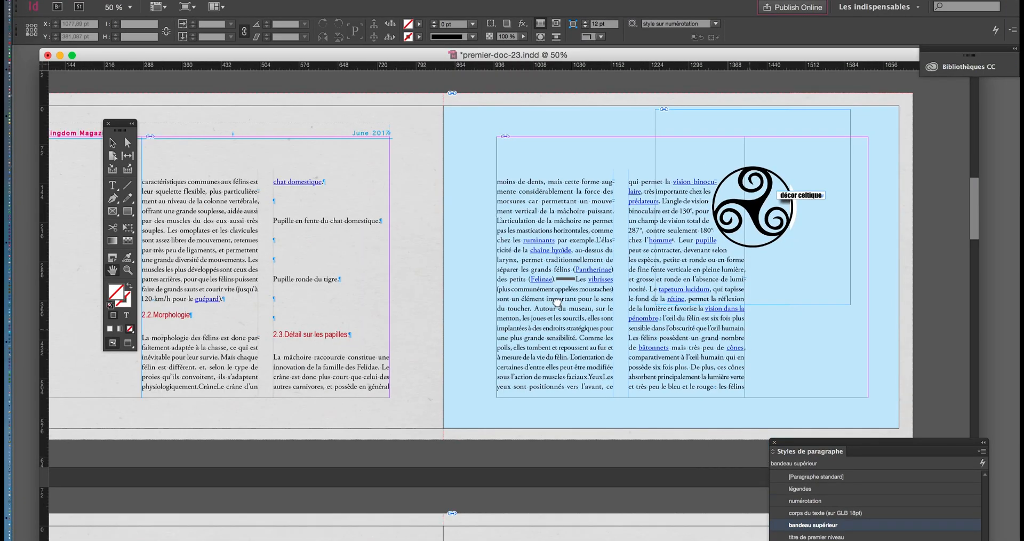
{"action": "left_click_drag", "start_coordinate": [515, 370], "coordinate": [740, 177]}
{"action": "left_click_drag", "start_coordinate": [589, 394], "coordinate": [552, 225]}
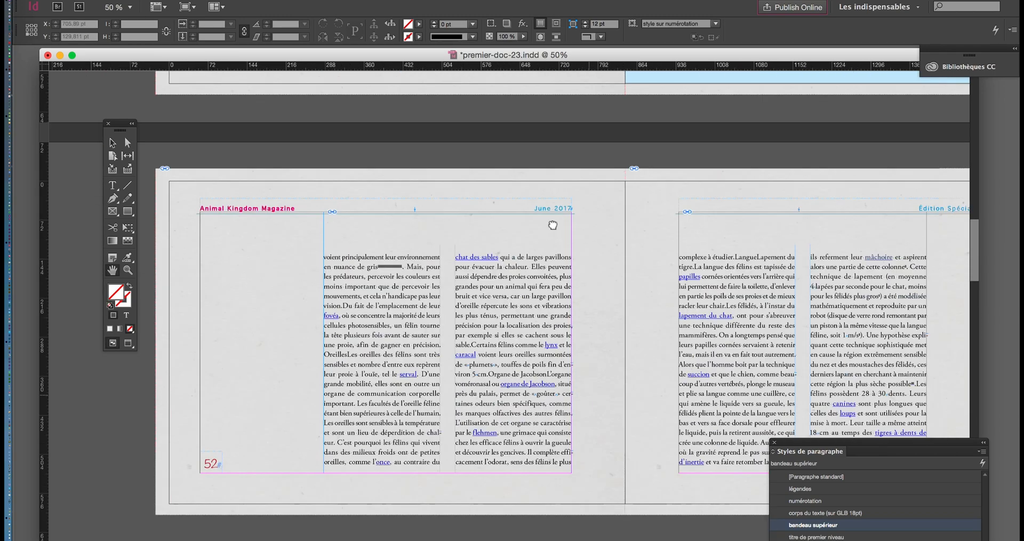
{"action": "left_click_drag", "start_coordinate": [631, 240], "coordinate": [548, 460]}
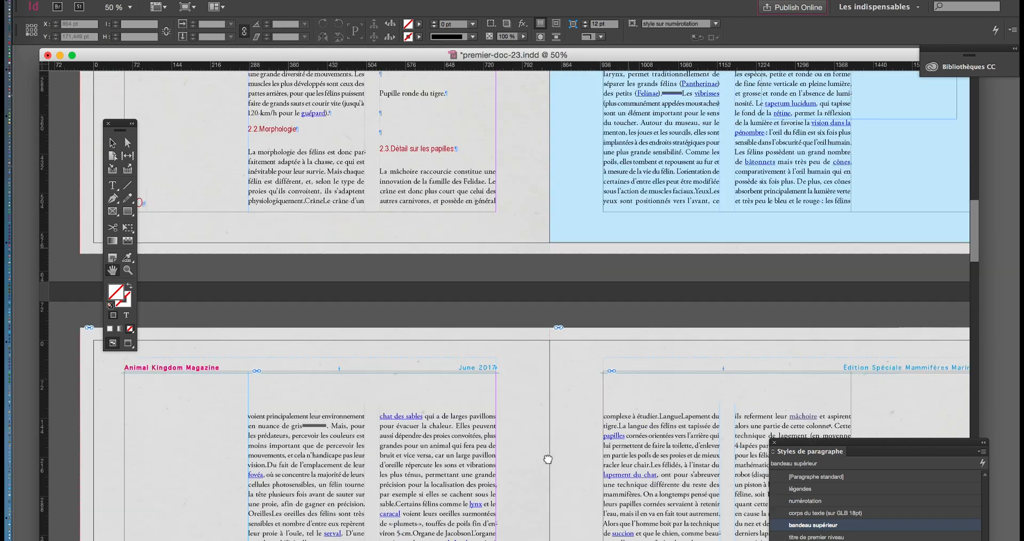
{"action": "left_click_drag", "start_coordinate": [562, 290], "coordinate": [527, 428]}
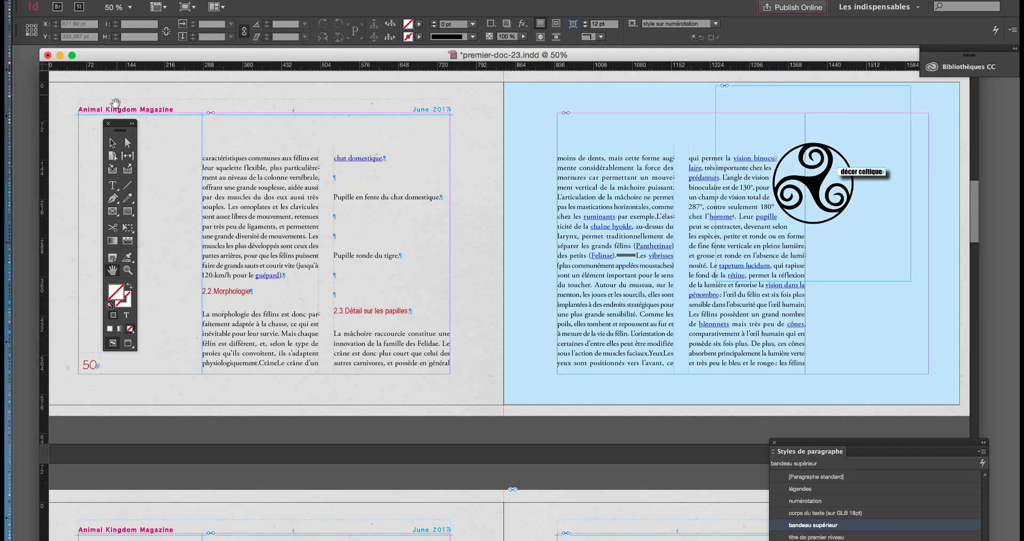
{"action": "left_click", "coordinate": [108, 144]}
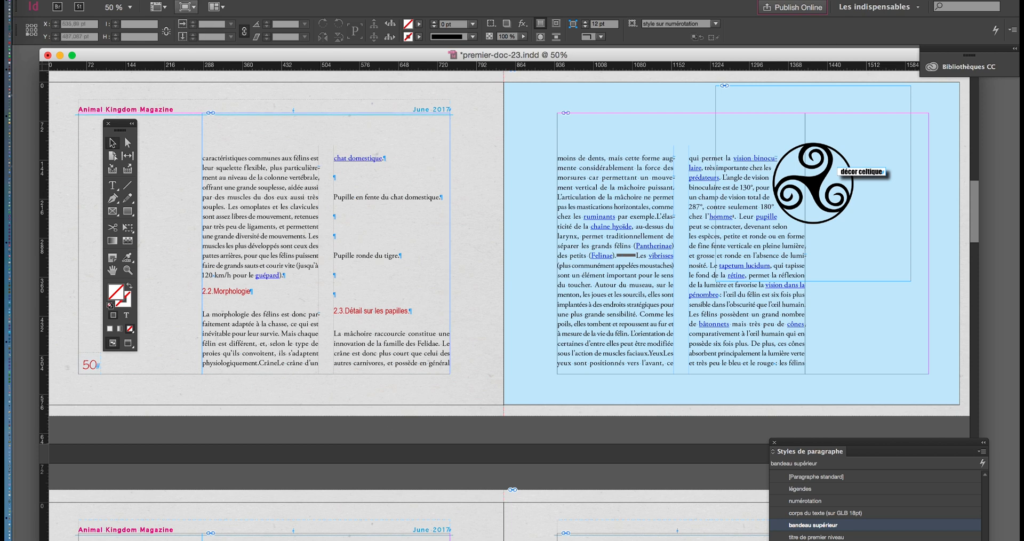
{"action": "left_click", "coordinate": [157, 0]}
{"action": "left_click", "coordinate": [195, 277]}
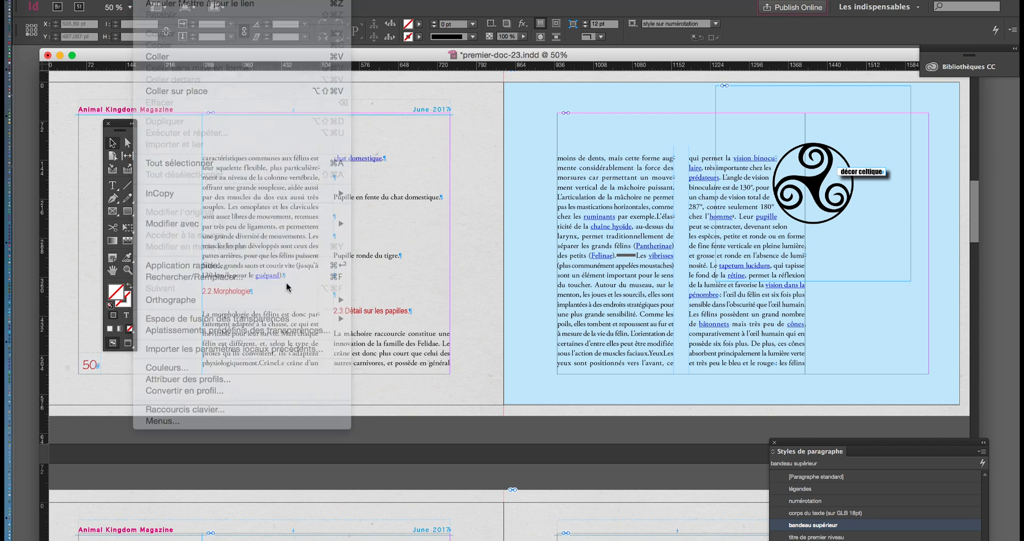
{"action": "left_click_drag", "start_coordinate": [493, 159], "coordinate": [708, 101]}
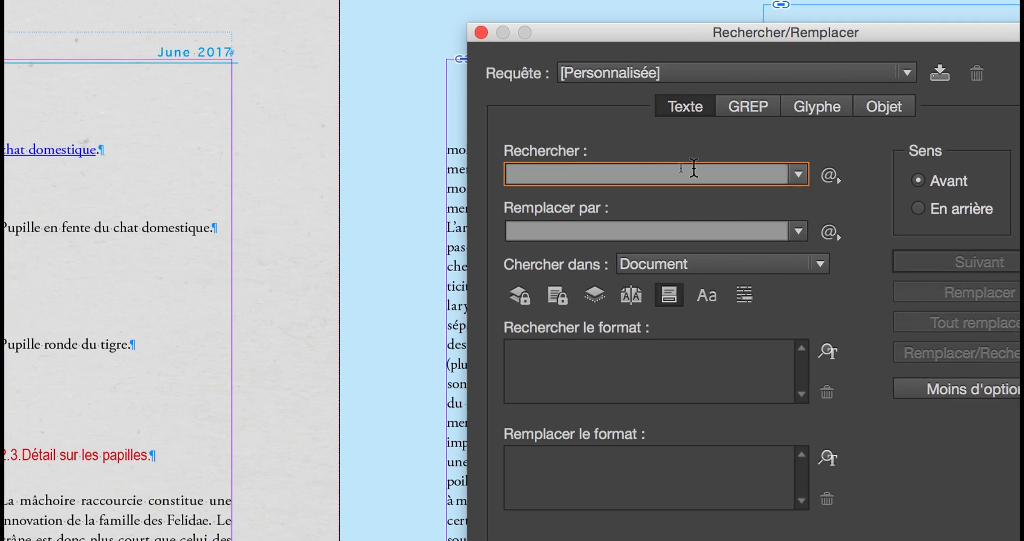
Set the text search to two consecutive end-of-paragraph characters (^p^p).
{"action": "left_click", "coordinate": [755, 169]}
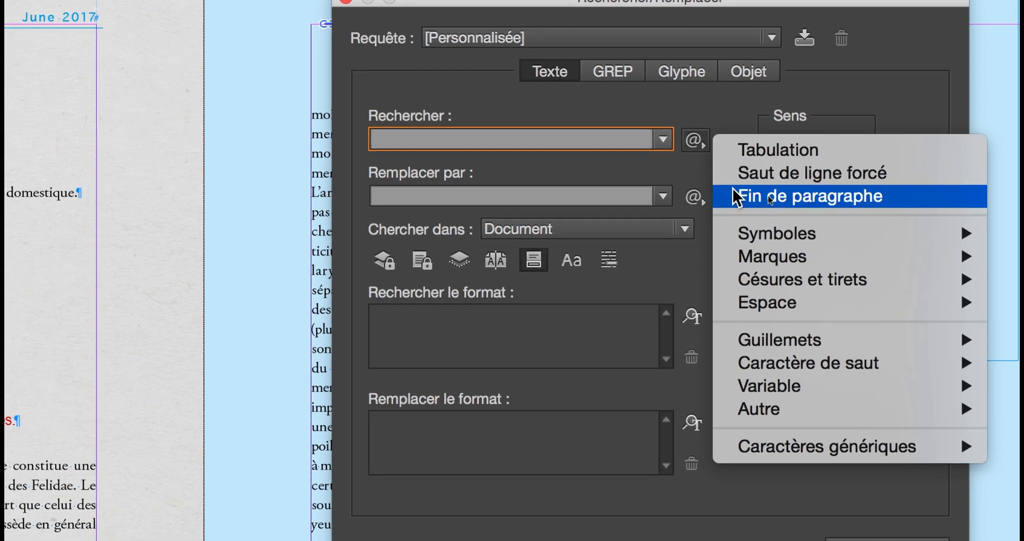
{"action": "left_click", "coordinate": [739, 212]}
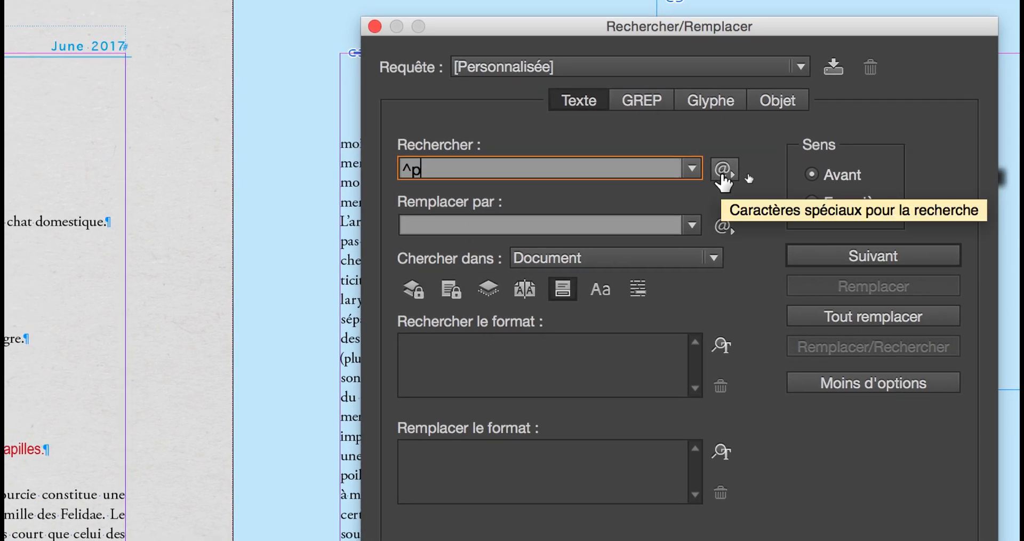
{"action": "left_click", "coordinate": [723, 170]}
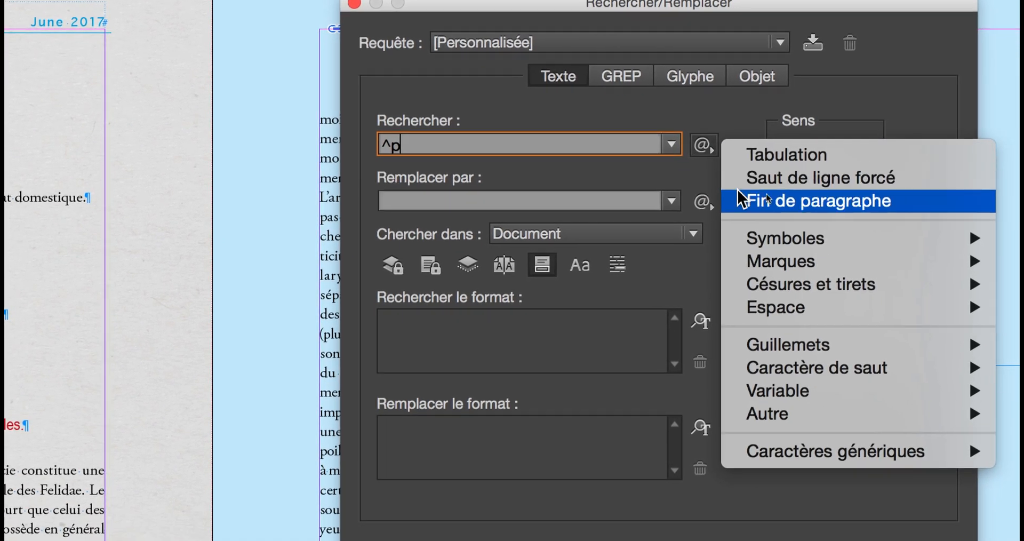
{"action": "left_click", "coordinate": [736, 199]}
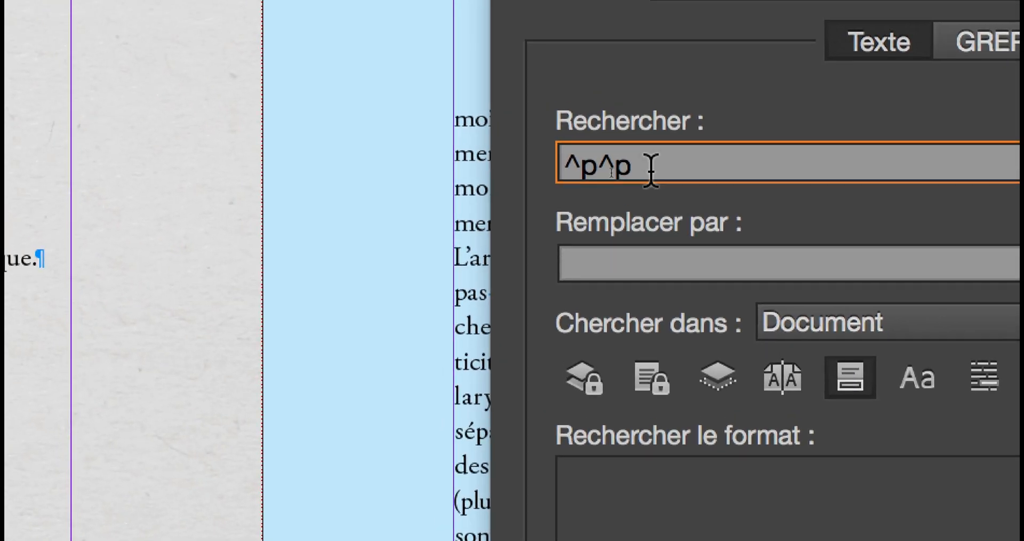
Set the replacement for the double paragraph marks to a single end-of-paragraph character (^p).
{"action": "left_click_drag", "start_coordinate": [650, 169], "coordinate": [566, 164]}
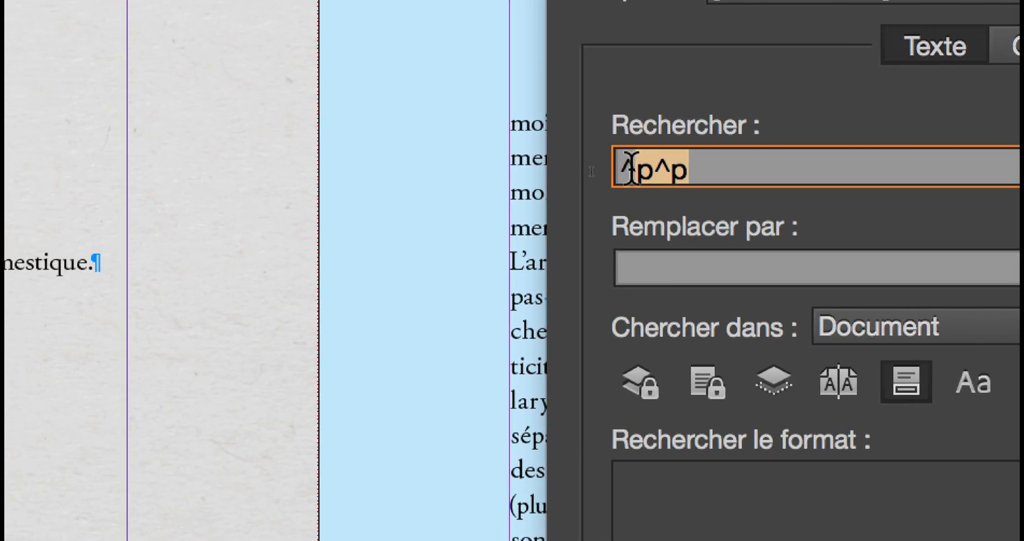
{"action": "left_click", "coordinate": [632, 274]}
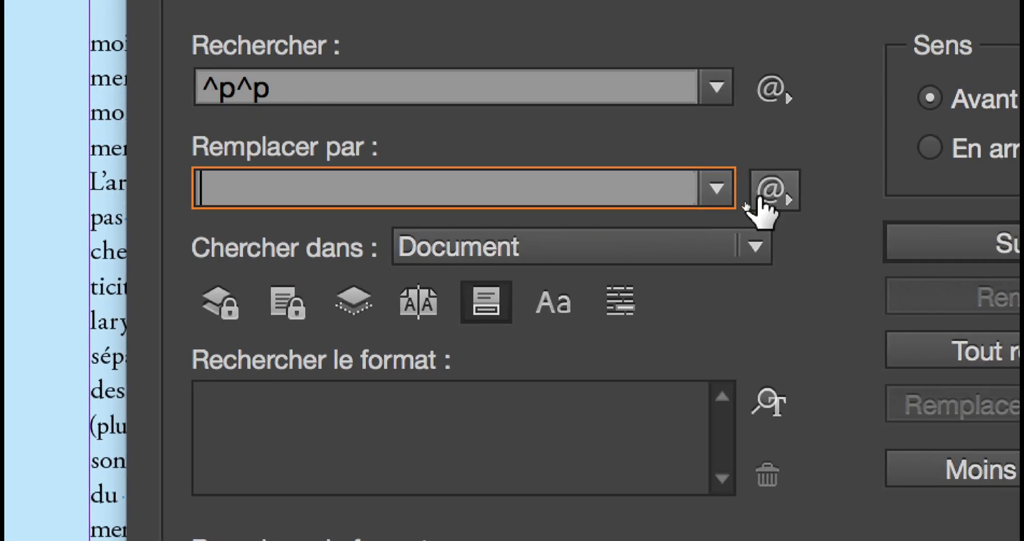
{"action": "left_click", "coordinate": [761, 195]}
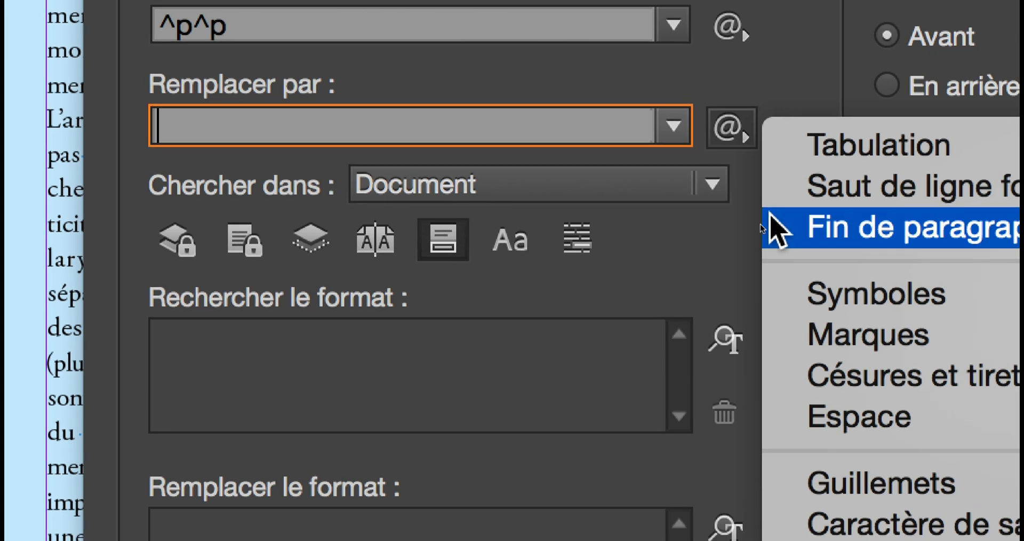
{"action": "left_click", "coordinate": [822, 285]}
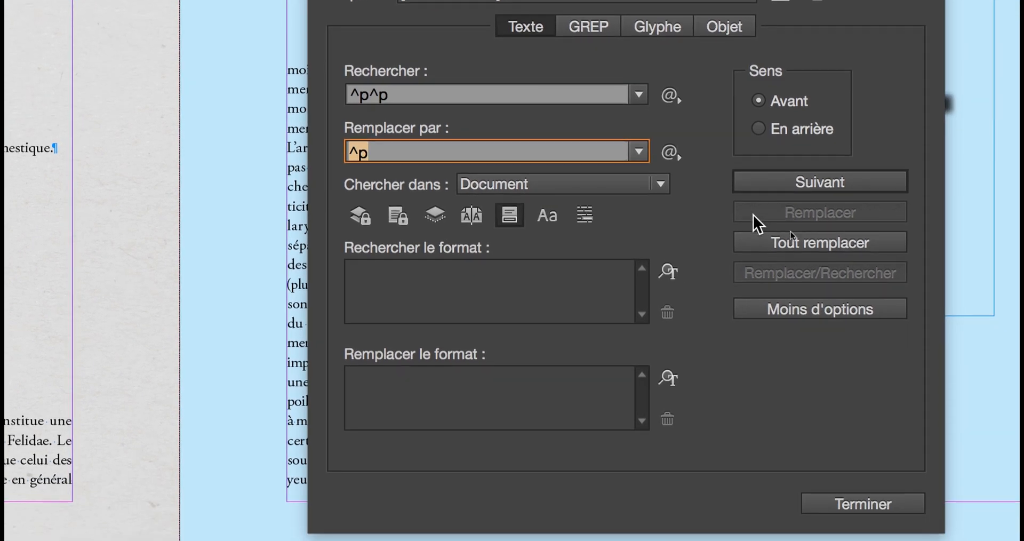
Replace all double paragraph marks throughout the document, repeating the replacement until no more changes are made.
{"action": "left_click", "coordinate": [794, 240]}
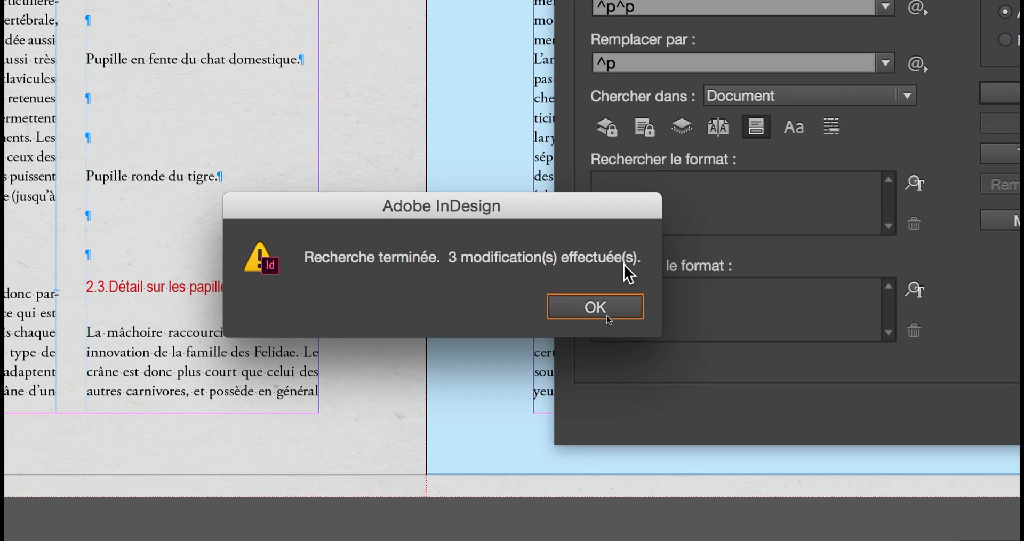
{"action": "left_click", "coordinate": [607, 315]}
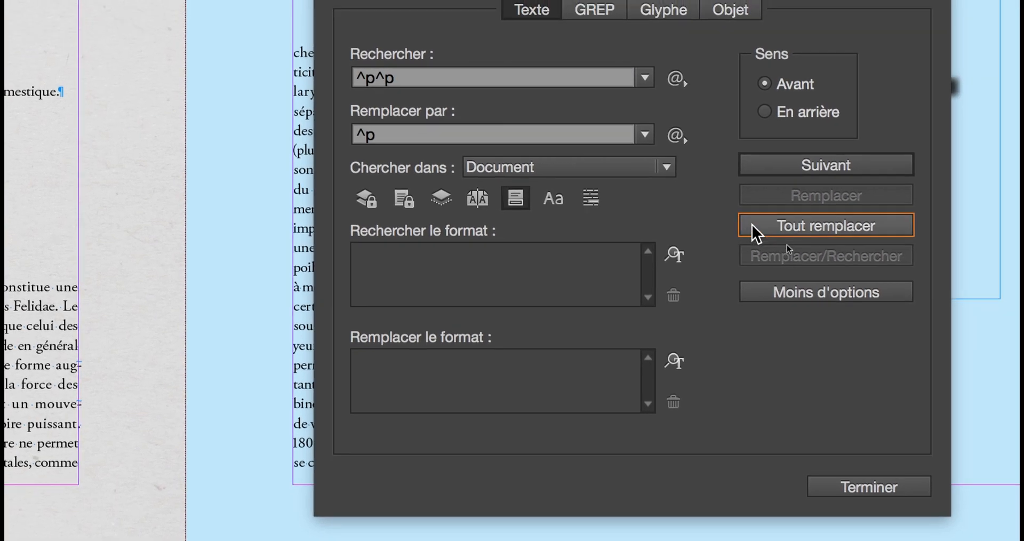
{"action": "left_click", "coordinate": [822, 198]}
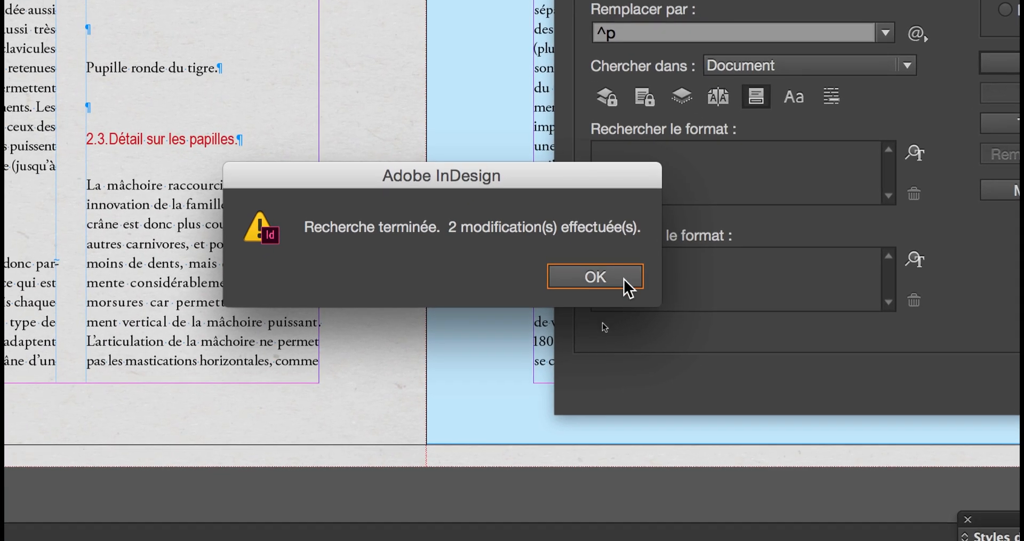
{"action": "left_click", "coordinate": [603, 326]}
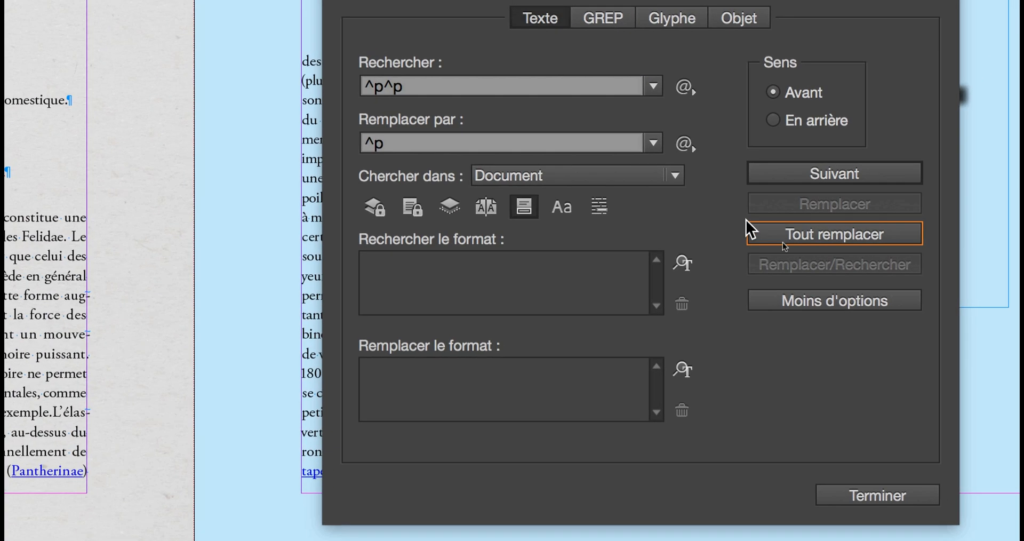
{"action": "left_click", "coordinate": [988, 127]}
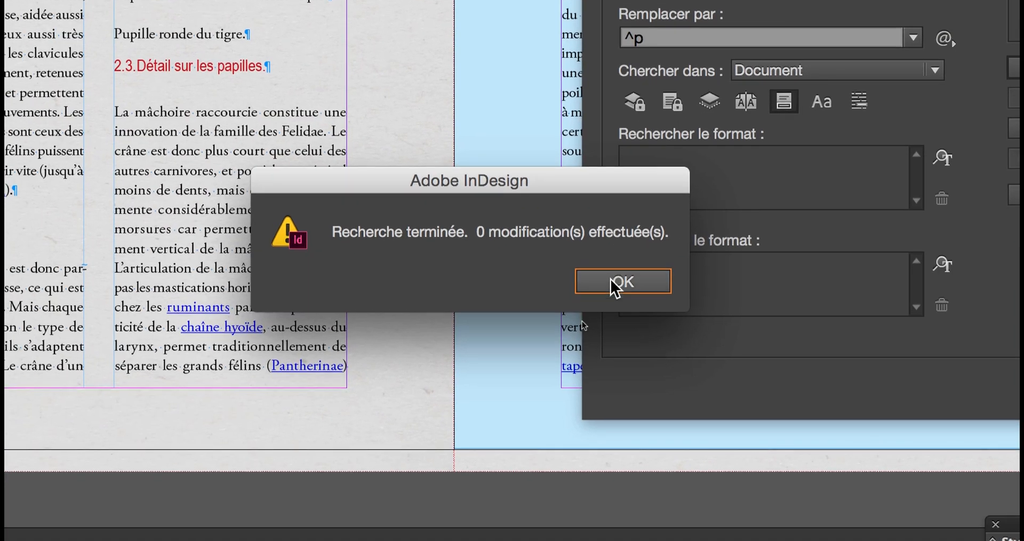
{"action": "left_click", "coordinate": [550, 349]}
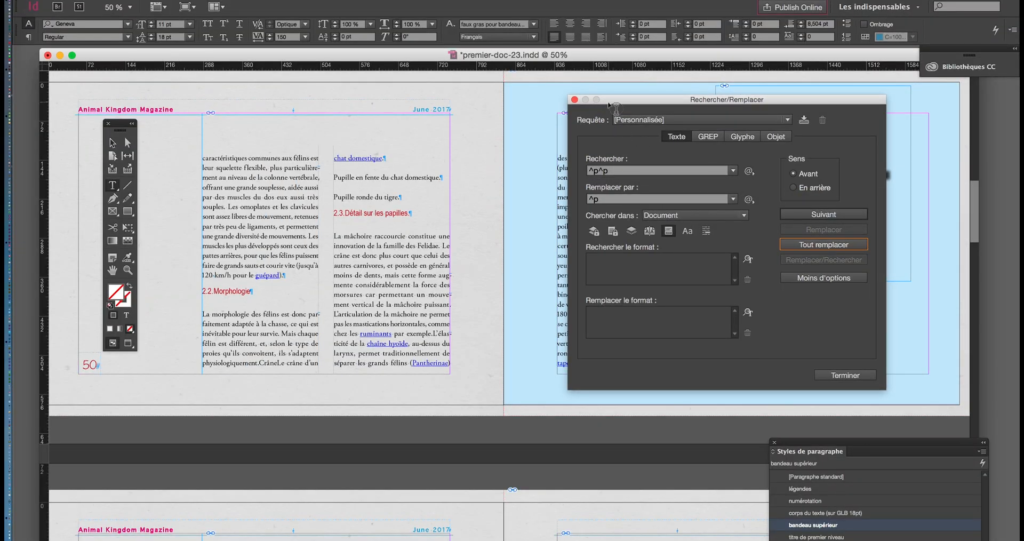
Move the Rechercher/Remplacer dialog off the text, close it, and dismiss the Adobe Reader update error.
{"action": "left_click_drag", "start_coordinate": [612, 105], "coordinate": [593, 217]}
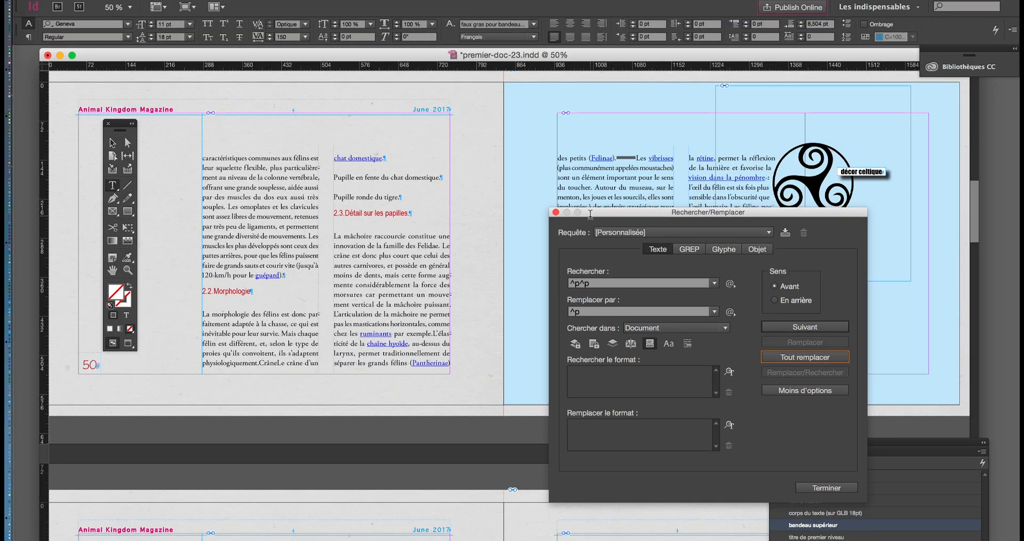
{"action": "key", "text": "Return"}
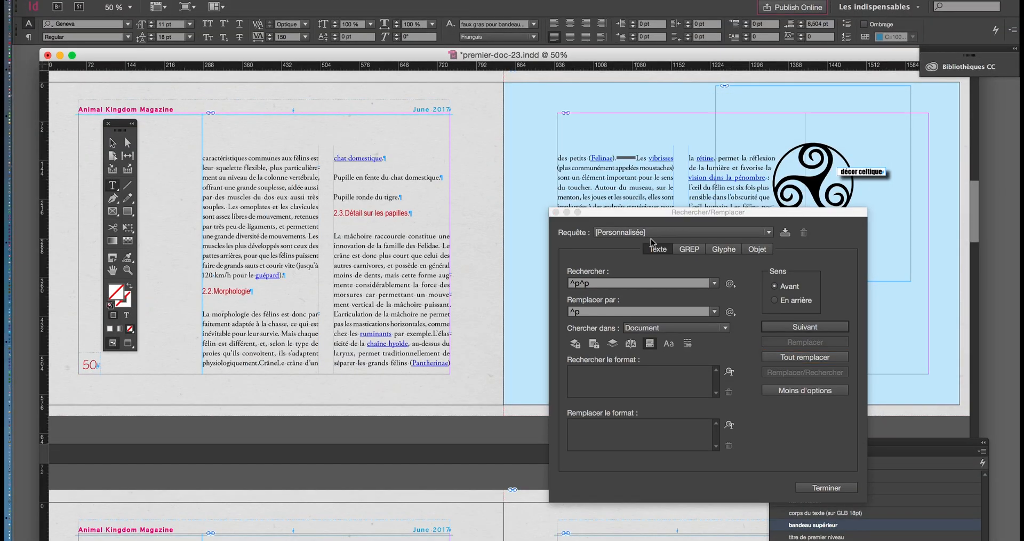
{"action": "left_click", "coordinate": [826, 488]}
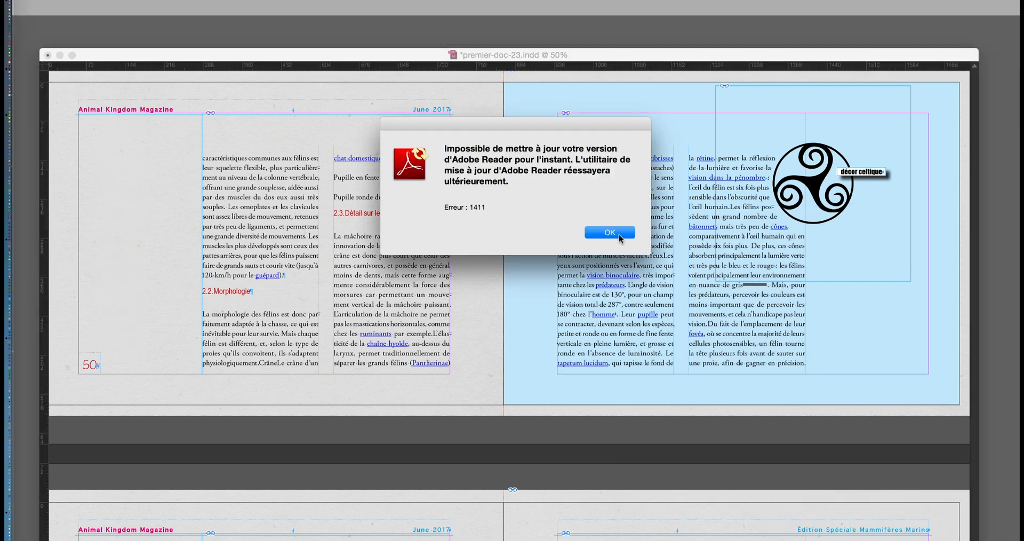
{"action": "left_click", "coordinate": [619, 235]}
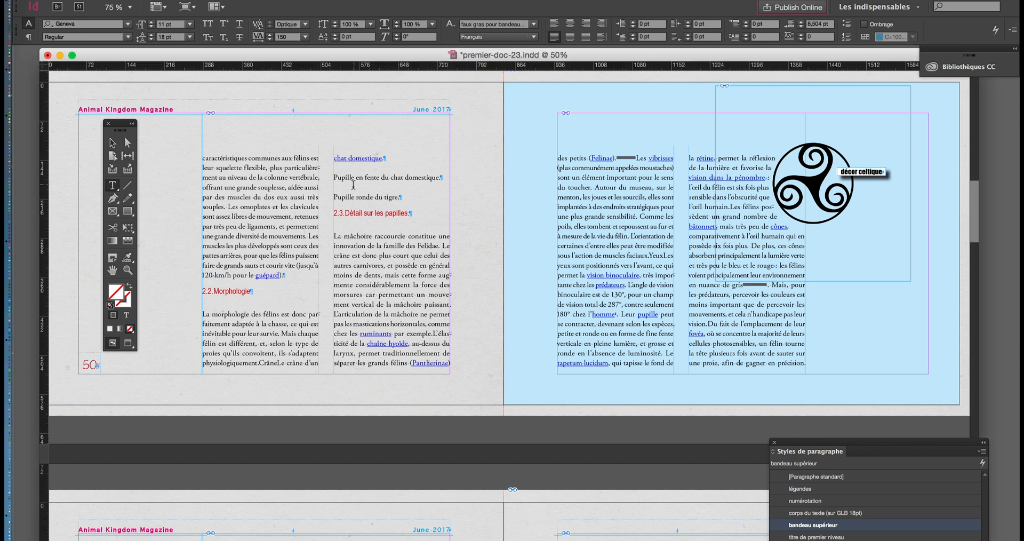
Try deleting the lines "Pupille en fente du chat domestique." and "Pupille ronde du tigre." on page 50, and undo the deletion.
{"action": "scroll", "coordinate": [353, 185], "scroll_direction": "up", "scroll_amount": 1}
{"action": "scroll", "coordinate": [353, 185], "scroll_direction": "up", "scroll_amount": 1}
{"action": "left_click", "coordinate": [323, 206]}
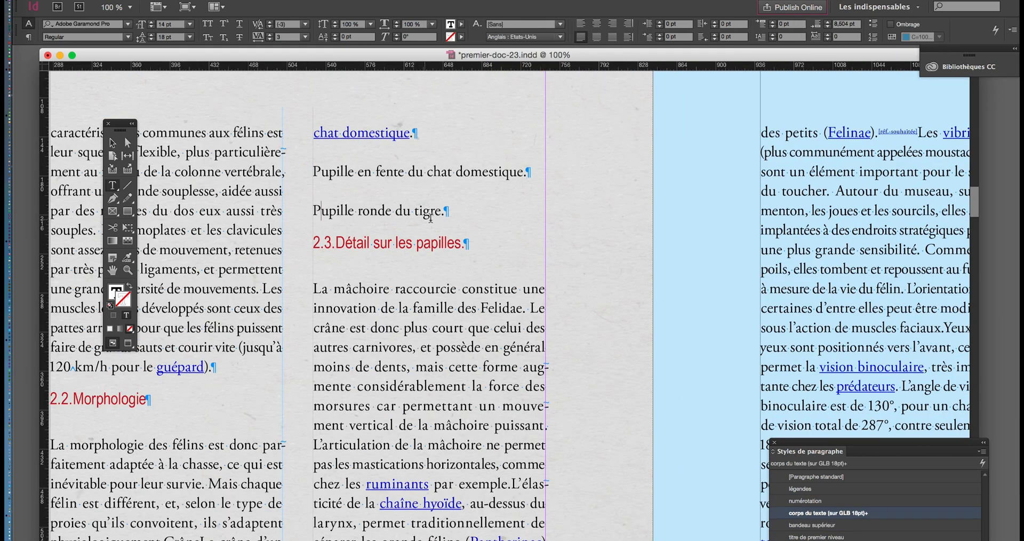
{"action": "left_click_drag", "start_coordinate": [443, 213], "coordinate": [312, 172]}
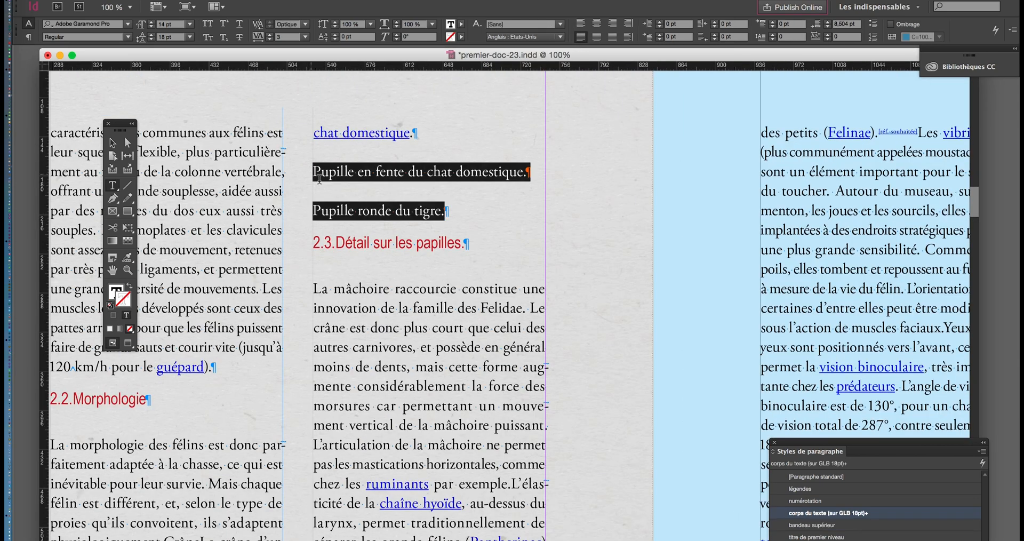
{"action": "key", "text": "BackSpace"}
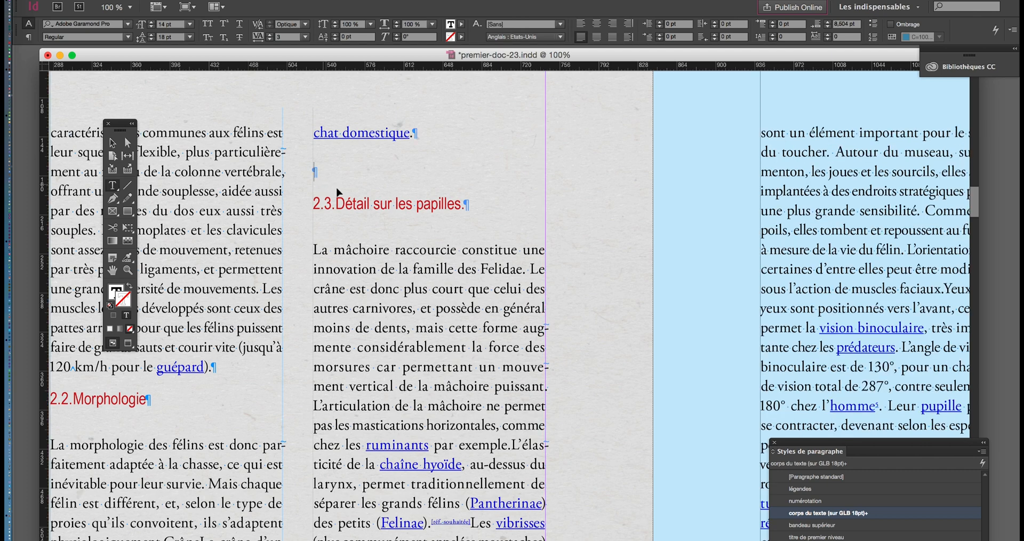
{"action": "key", "text": "super+z"}
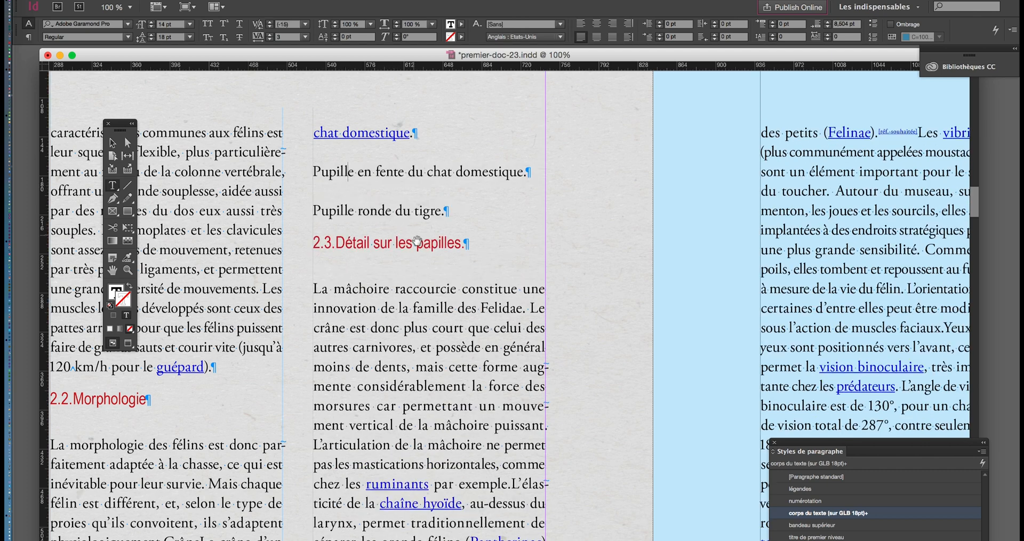
Examine the layout of pages 48 to 51, including the threaded text frames and the horse image on page 49.
{"action": "scroll", "coordinate": [418, 241], "scroll_direction": "down", "scroll_amount": 2}
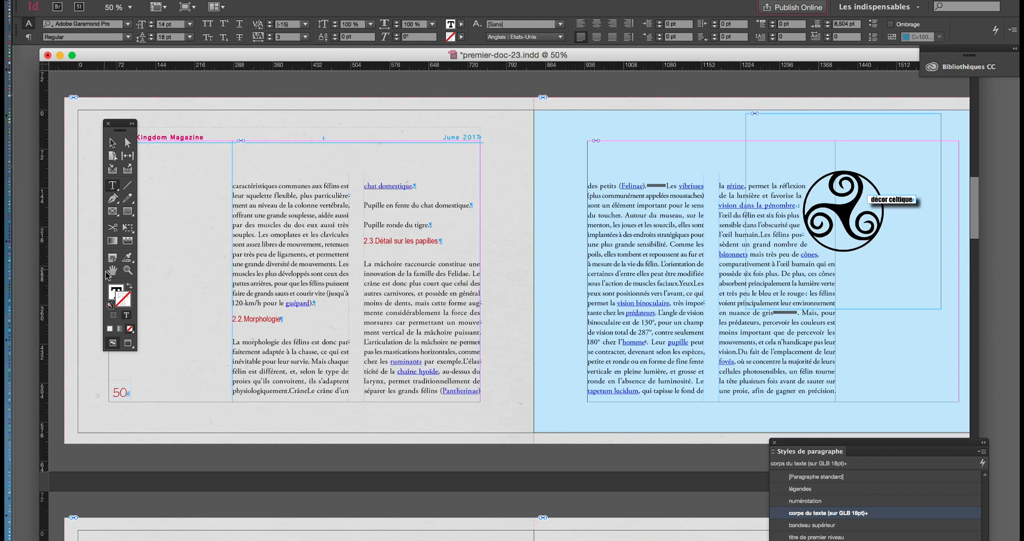
{"action": "left_click_drag", "start_coordinate": [307, 287], "coordinate": [580, 284]}
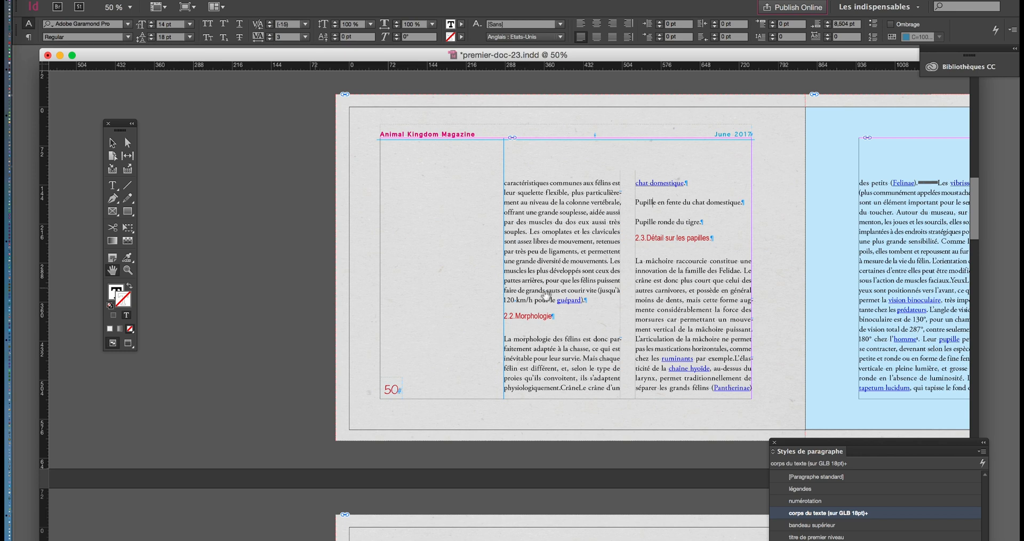
{"action": "key", "text": "super+minus"}
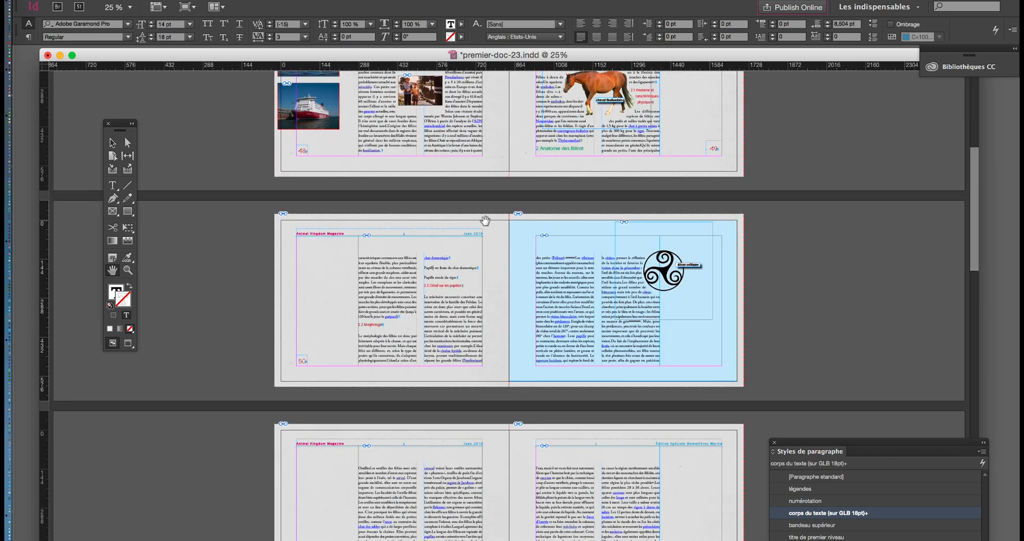
{"action": "scroll", "coordinate": [486, 221], "scroll_direction": "up", "scroll_amount": 4}
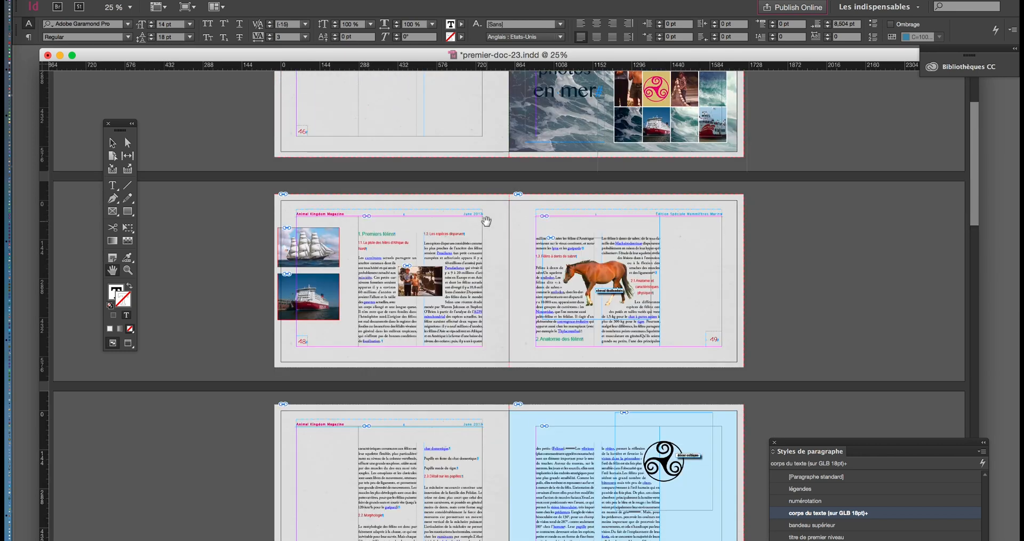
{"action": "scroll", "coordinate": [487, 224], "scroll_direction": "down", "scroll_amount": 2}
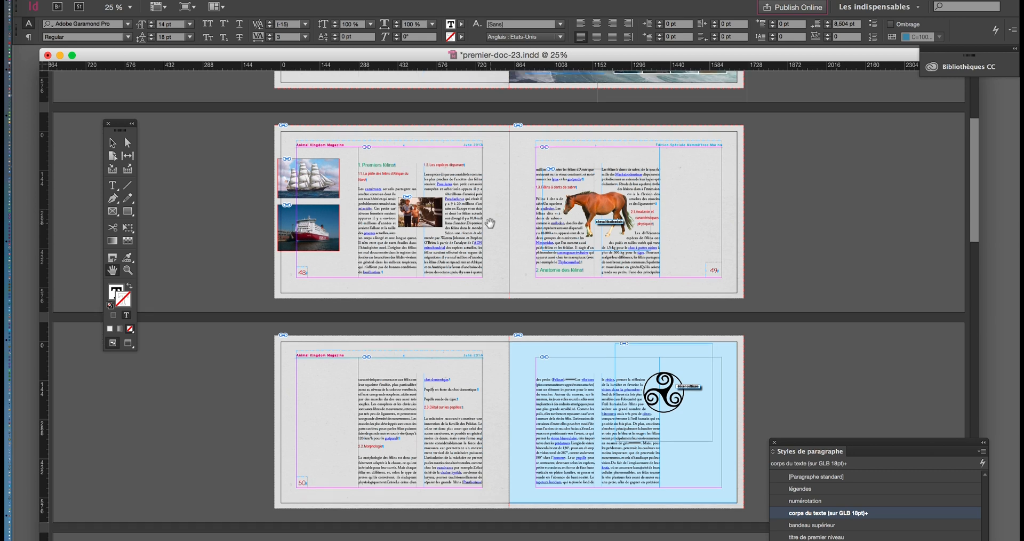
{"action": "scroll", "coordinate": [489, 223], "scroll_direction": "down", "scroll_amount": 1}
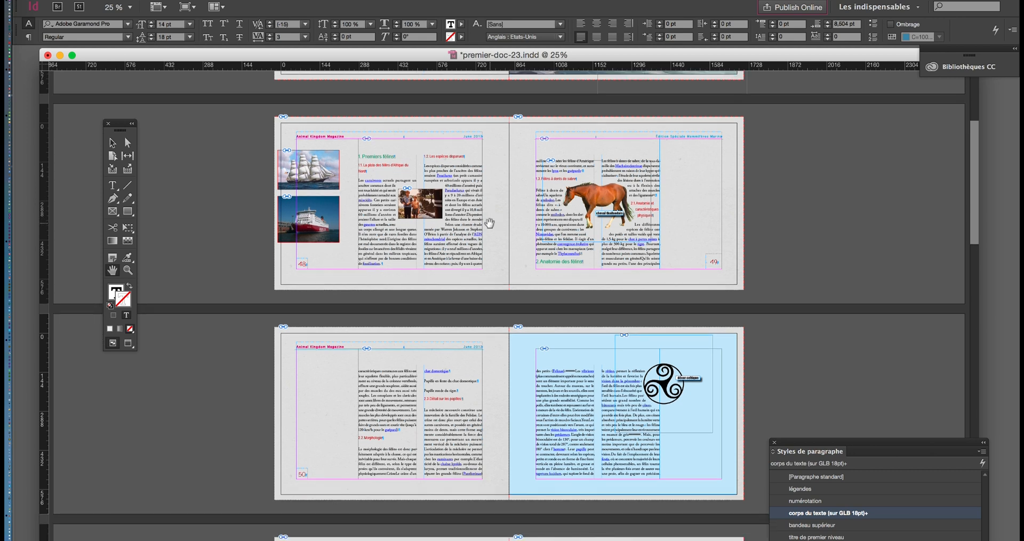
{"action": "left_click", "coordinate": [112, 143]}
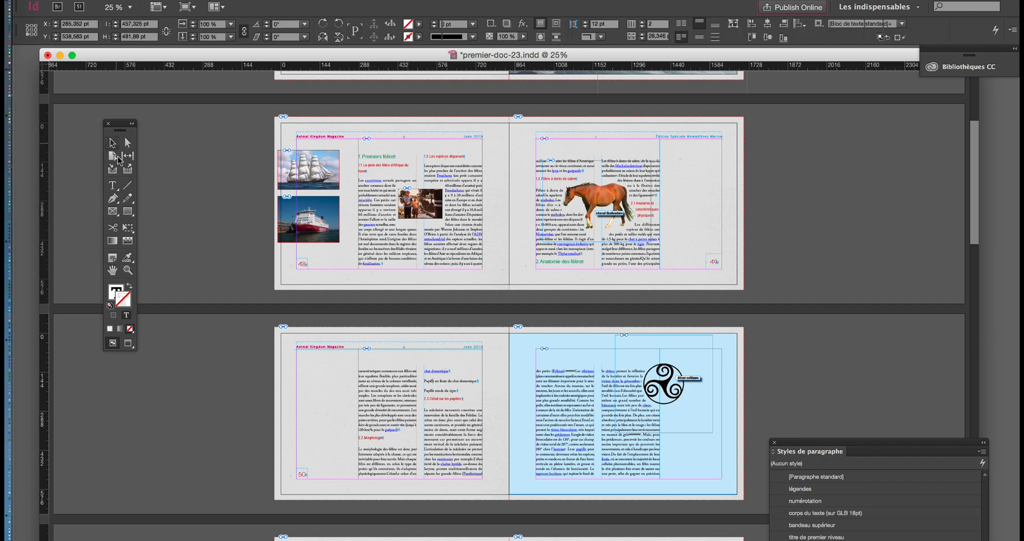
{"action": "scroll", "coordinate": [428, 421], "scroll_direction": "up", "scroll_amount": 1}
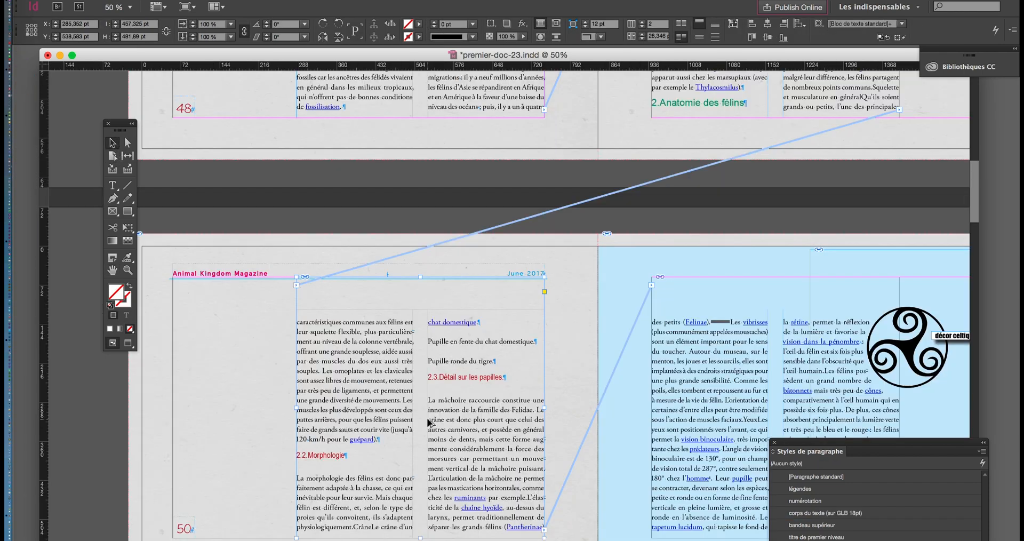
{"action": "scroll", "coordinate": [444, 267], "scroll_direction": "up", "scroll_amount": 1}
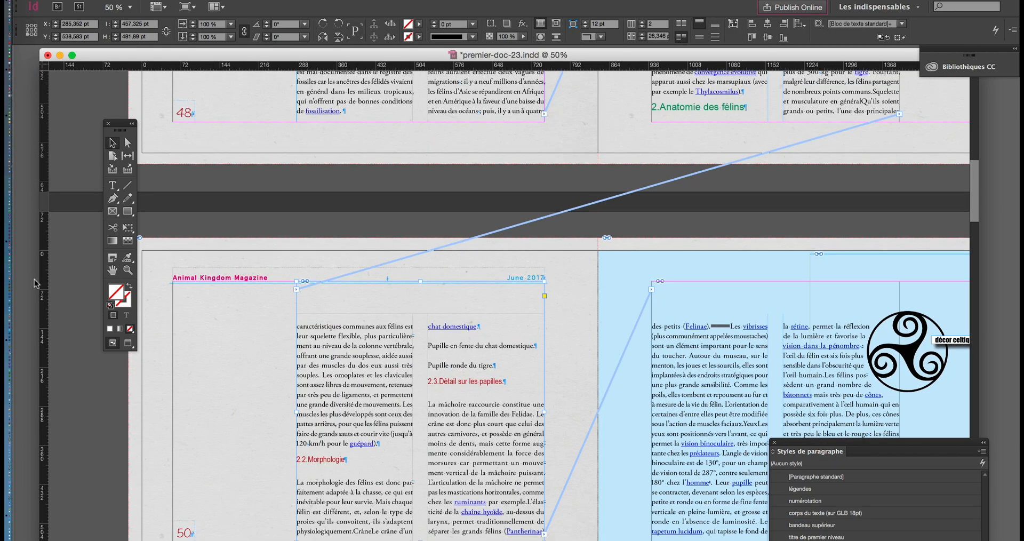
{"action": "left_click", "coordinate": [109, 272]}
{"action": "left_click_drag", "start_coordinate": [536, 327], "coordinate": [465, 365]}
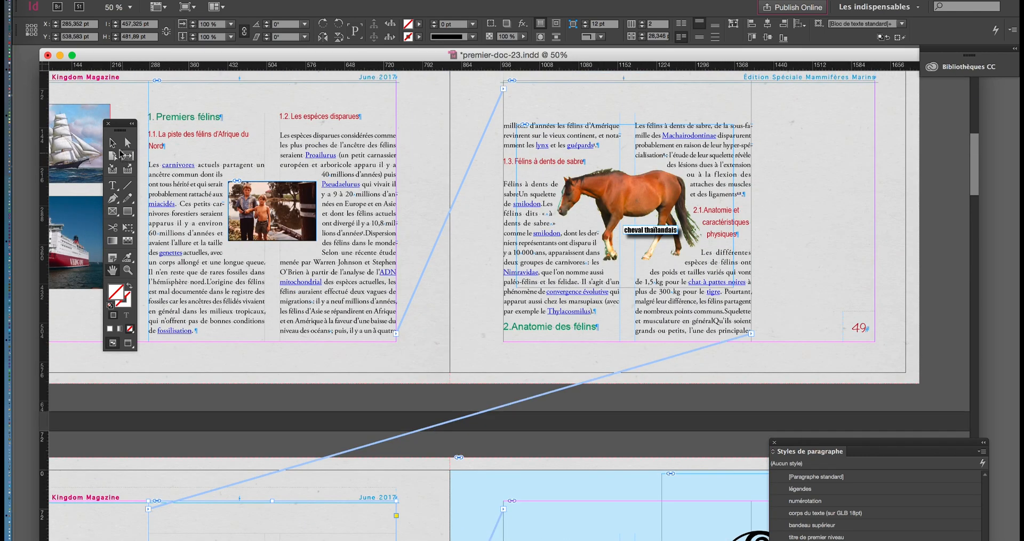
{"action": "left_click", "coordinate": [112, 142]}
{"action": "left_click", "coordinate": [597, 193]}
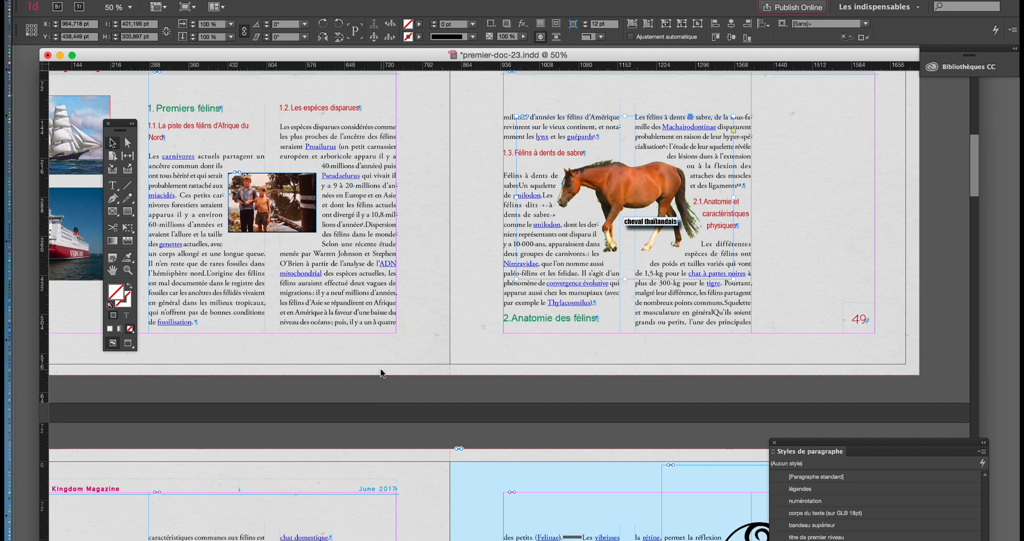
{"action": "scroll", "coordinate": [381, 373], "scroll_direction": "down", "scroll_amount": 5}
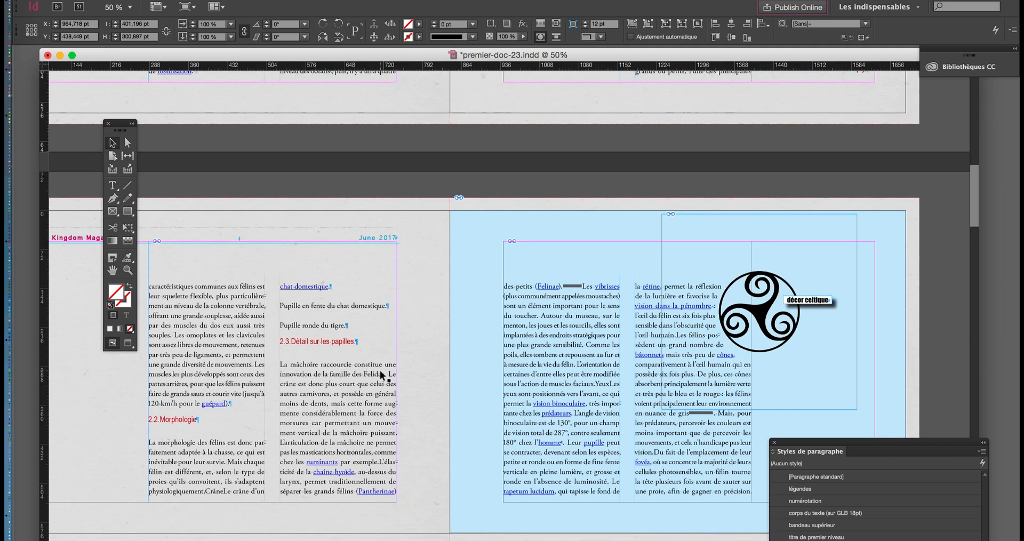
Delete the light blue background rectangle covering page 51.
{"action": "key", "text": "super+minus"}
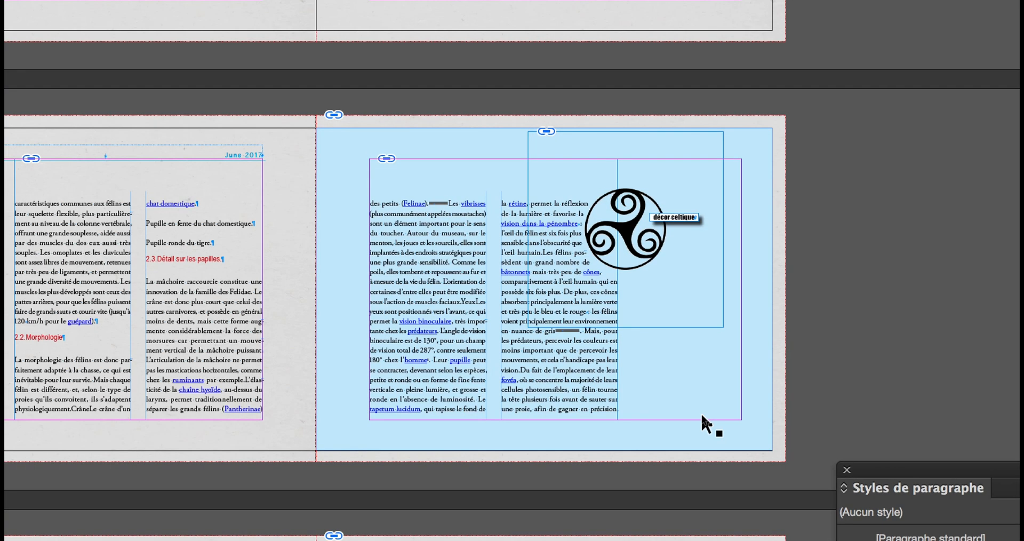
{"action": "left_click", "coordinate": [702, 415]}
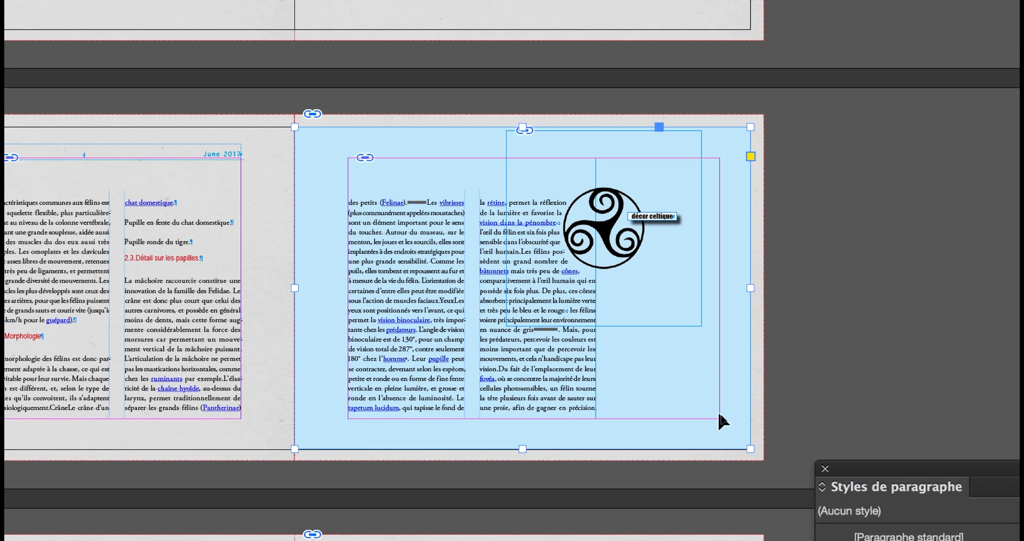
{"action": "key", "text": "Delete"}
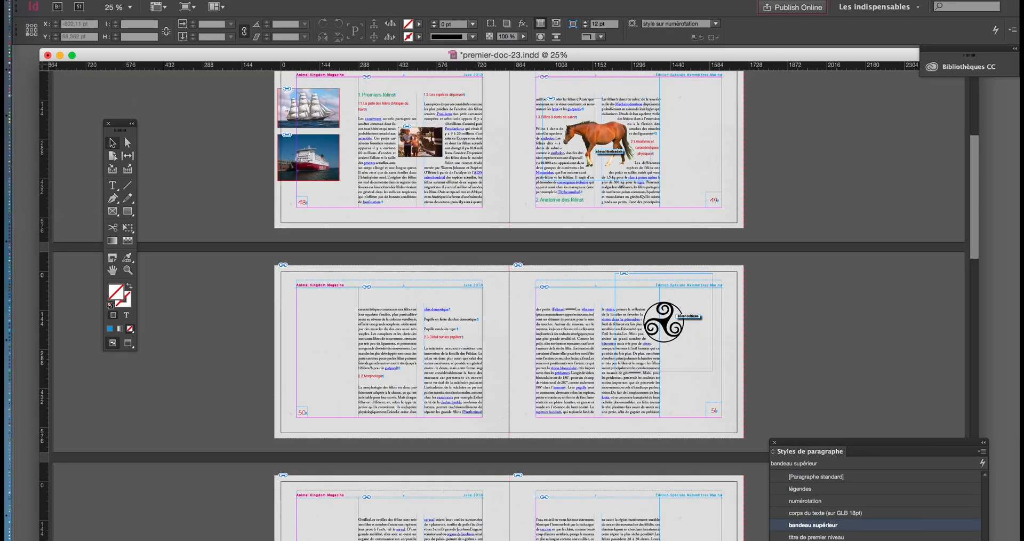
Load six consecutive images for placing from the "jour 1 ID avancé" folder, NICK_JER…IG_HA.jpg through Antonio_J…ship_Yo.jpg.
{"action": "left_click", "coordinate": [114, 0]}
{"action": "left_click", "coordinate": [411, 218]}
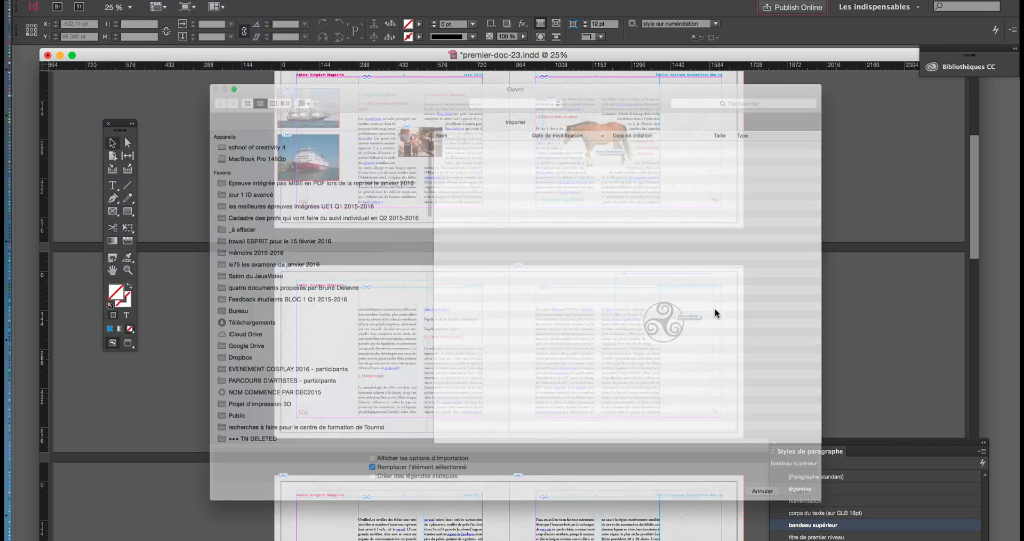
{"action": "scroll", "coordinate": [534, 325], "scroll_direction": "down", "scroll_amount": 10}
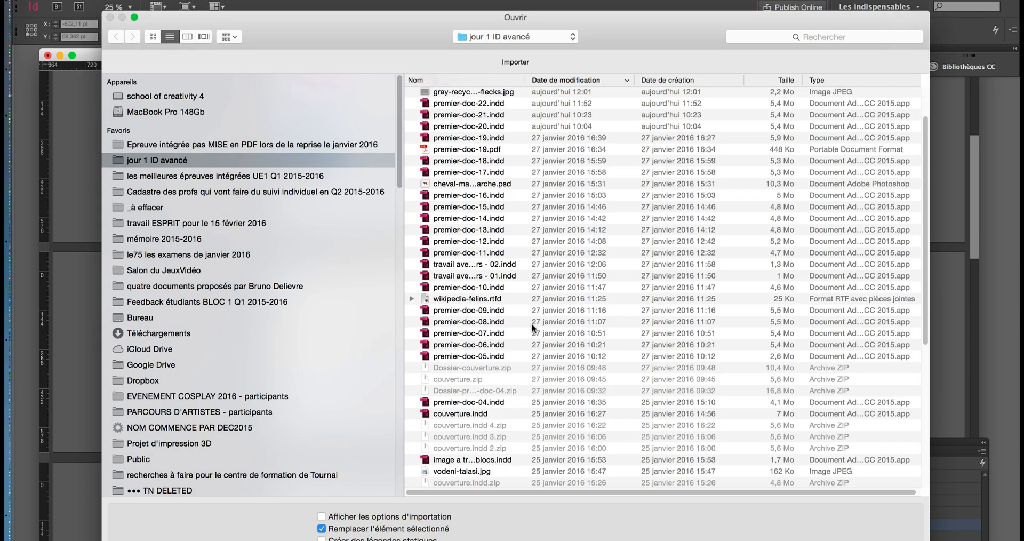
{"action": "scroll", "coordinate": [533, 329], "scroll_direction": "up", "scroll_amount": 1}
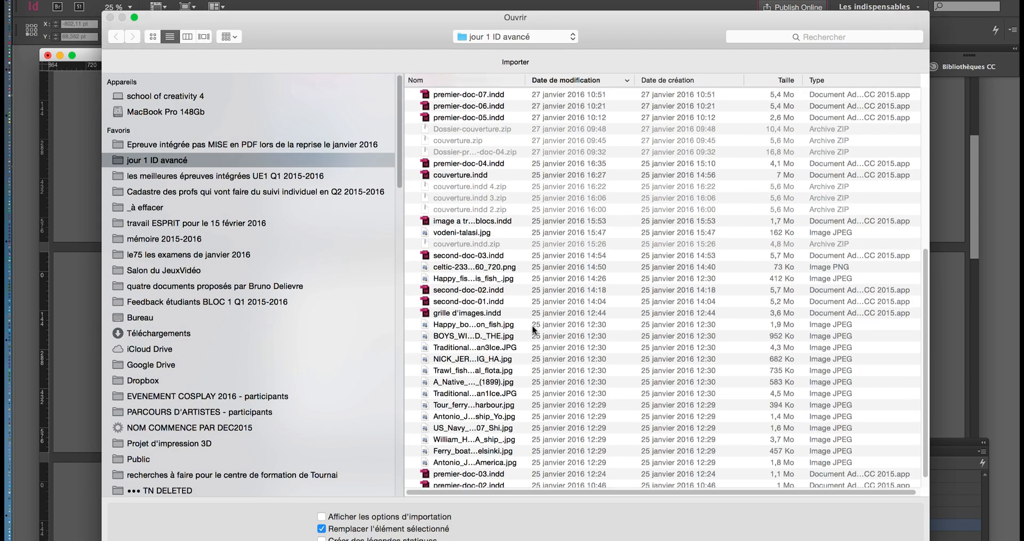
{"action": "left_click", "coordinate": [505, 360]}
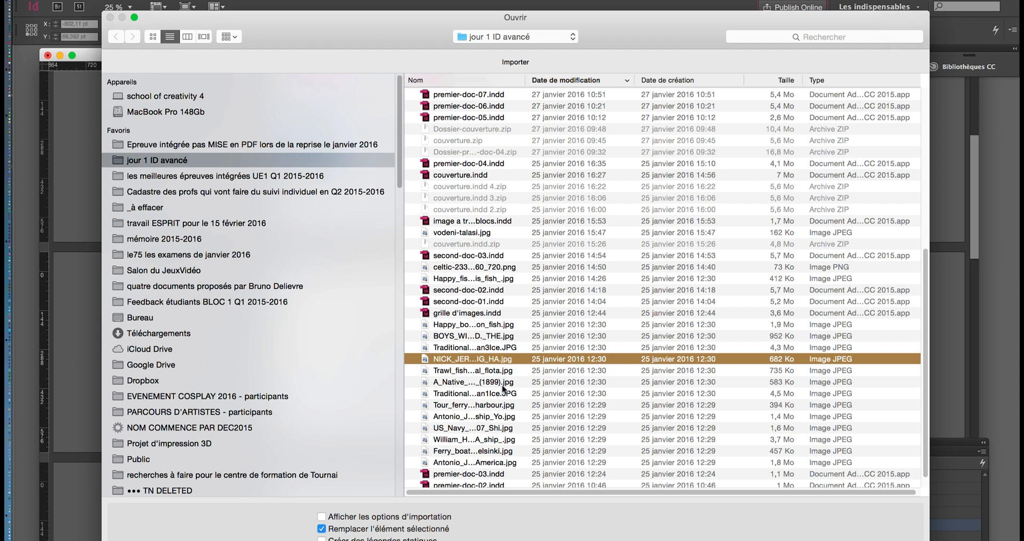
{"action": "left_click", "coordinate": [496, 420], "text": "shift"}
{"action": "key", "text": "Return"}
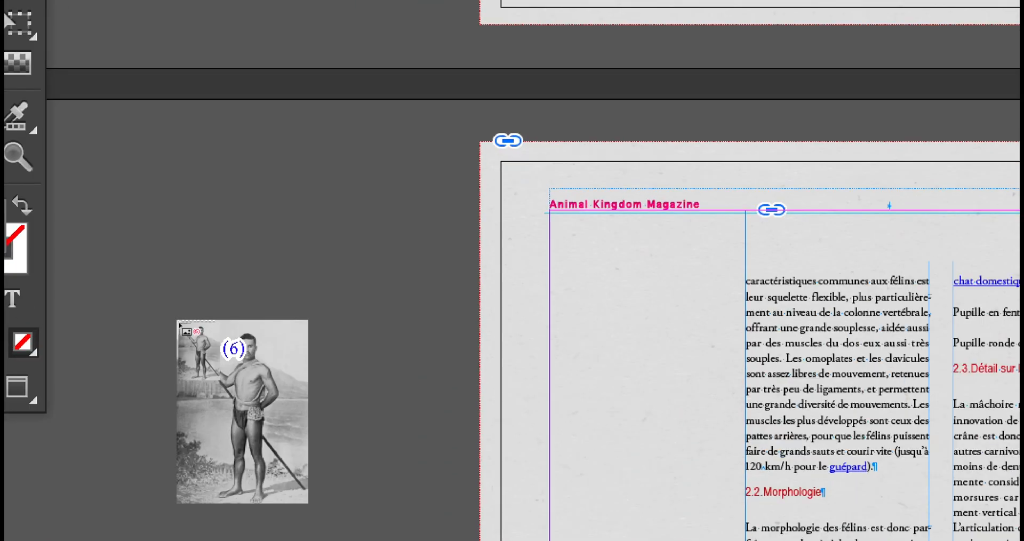
Place the hooded man's portrait at about 9% and the four-fishermen photo at about 22% on the pasteboard beside page 50.
{"action": "key", "text": "Right"}
{"action": "key", "text": "Left"}
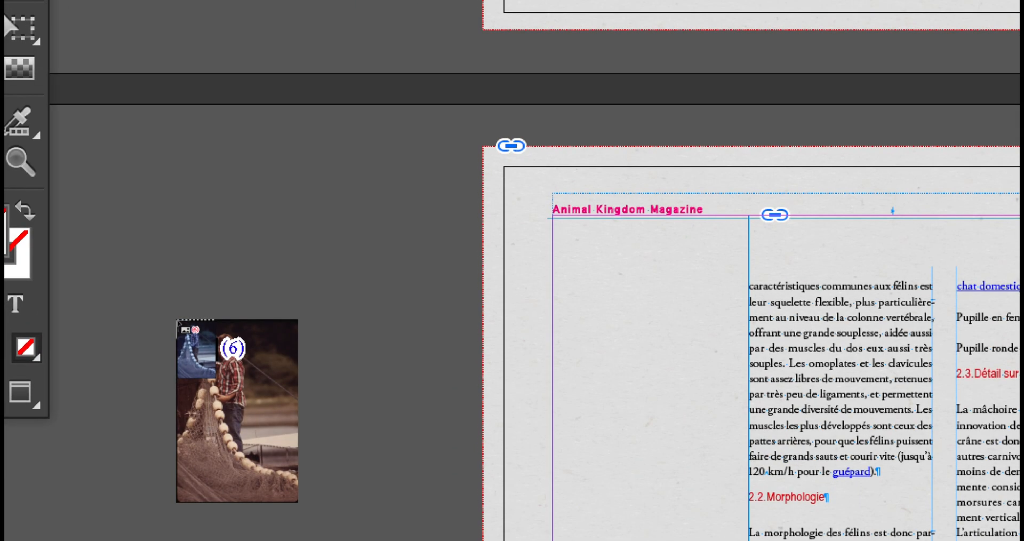
{"action": "key", "text": "Right"}
{"action": "key", "text": "Right"}
{"action": "left_click_drag", "start_coordinate": [169, 239], "coordinate": [169, 240]}
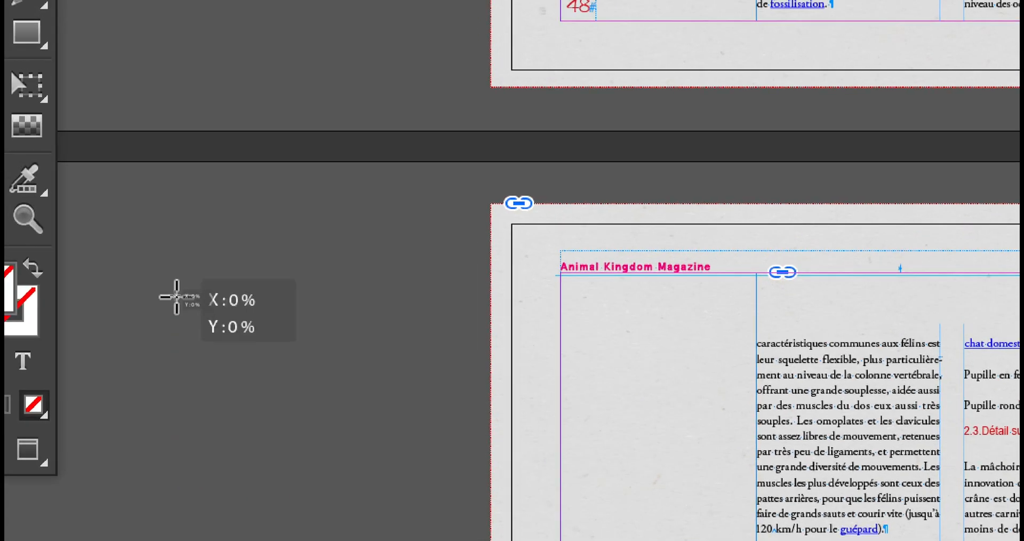
{"action": "mouse_move", "coordinate": [177, 297]}
{"action": "left_mouse_down"}
{"action": "mouse_move", "coordinate": [274, 426]}
{"action": "mouse_move", "coordinate": [338, 468]}
{"action": "left_mouse_up"}
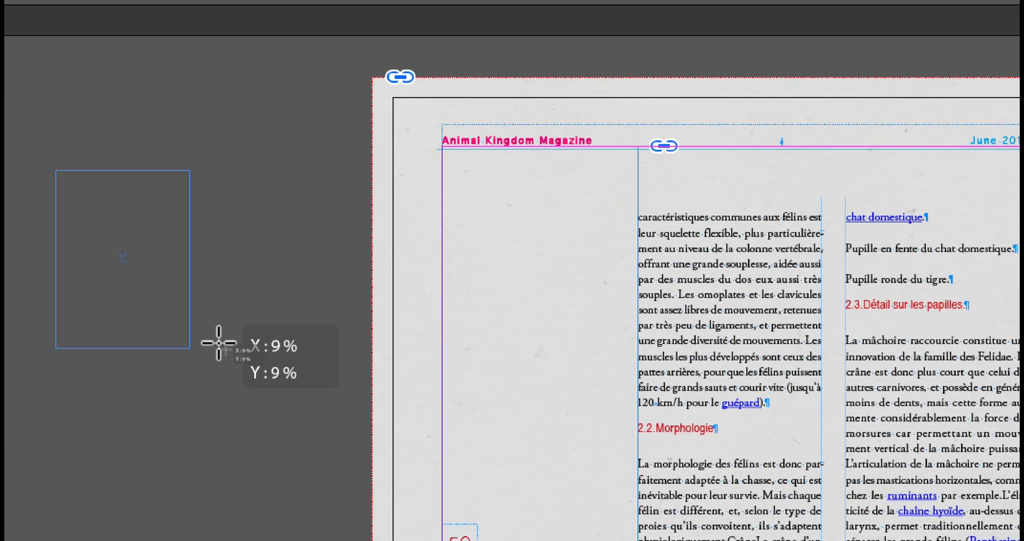
{"action": "mouse_move", "coordinate": [219, 343]}
{"action": "left_mouse_down"}
{"action": "mouse_move", "coordinate": [247, 403]}
{"action": "mouse_move", "coordinate": [384, 540]}
{"action": "mouse_move", "coordinate": [379, 480]}
{"action": "left_mouse_up"}
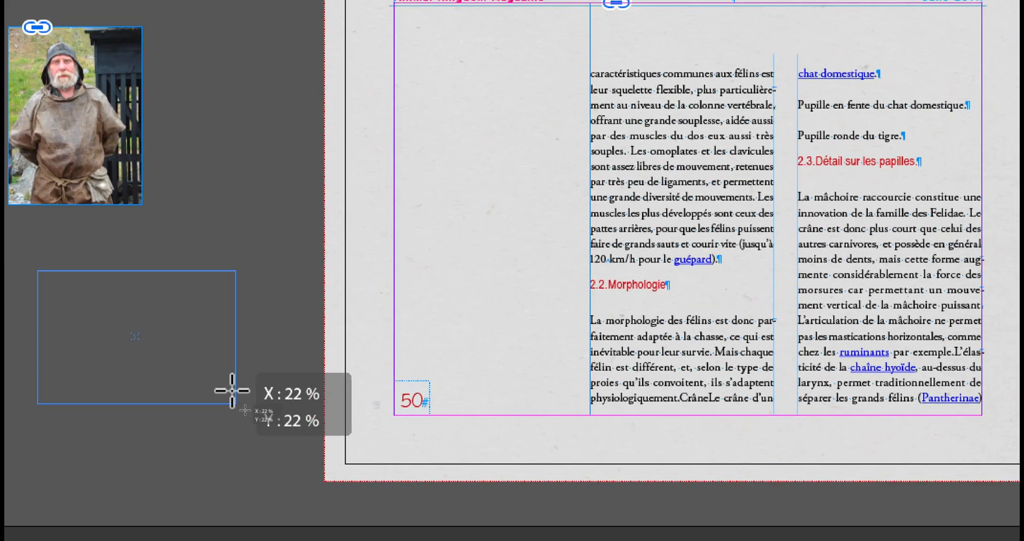
{"action": "left_click_drag", "start_coordinate": [233, 390], "coordinate": [234, 395]}
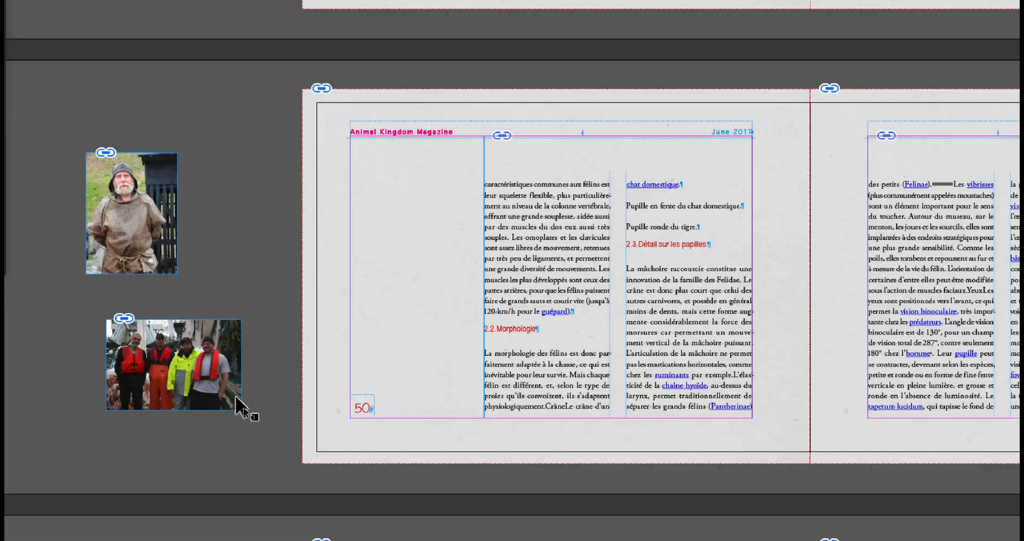
Deselect the placed photos and move the floating tools palette away from them.
{"action": "left_click", "coordinate": [113, 143]}
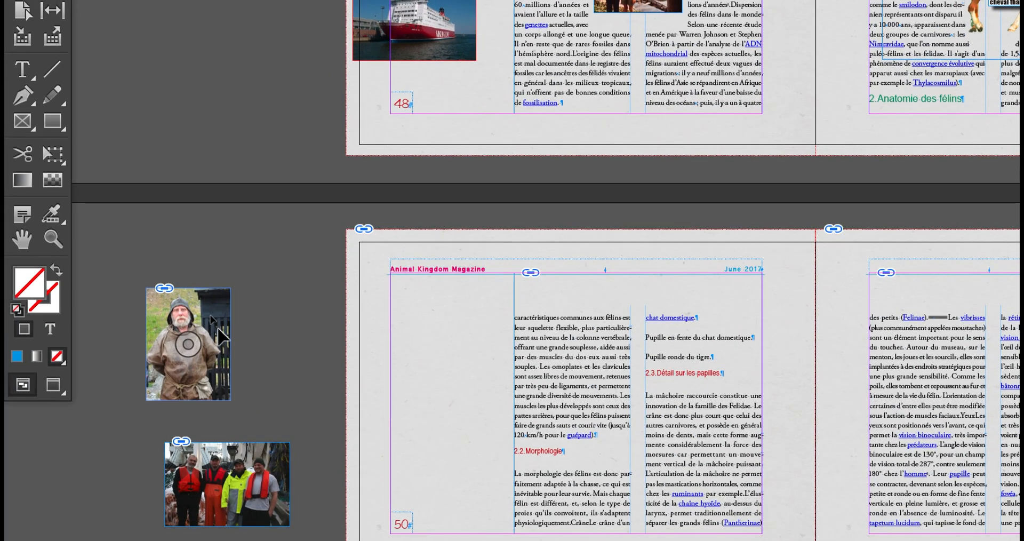
{"action": "left_click", "coordinate": [177, 268]}
{"action": "left_click", "coordinate": [250, 425]}
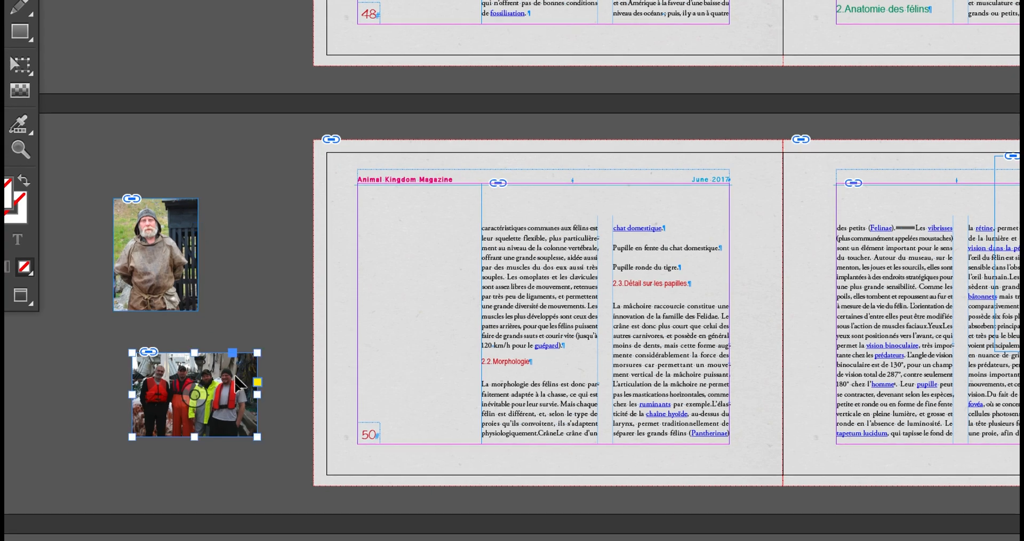
{"action": "left_click", "coordinate": [246, 375]}
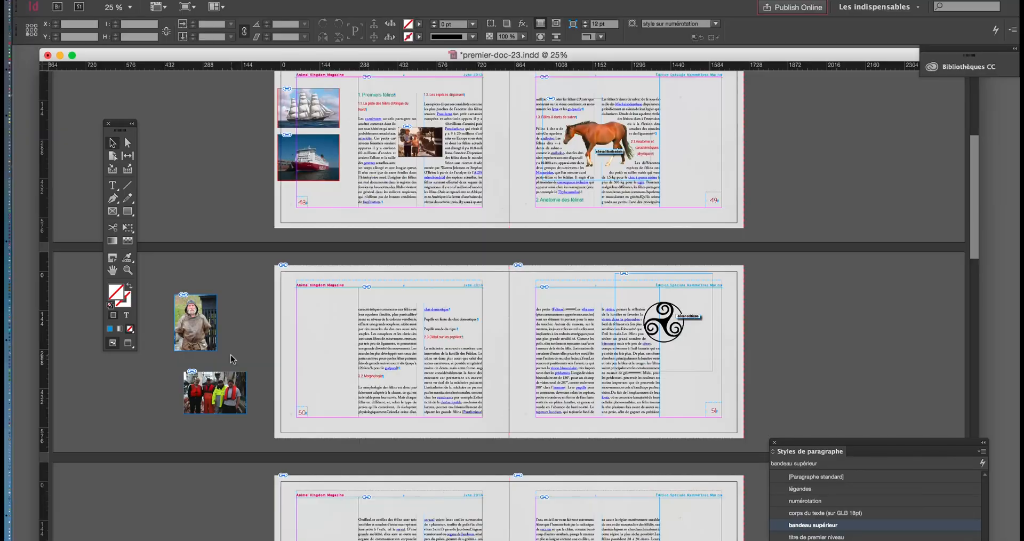
{"action": "left_click_drag", "start_coordinate": [122, 128], "coordinate": [93, 129]}
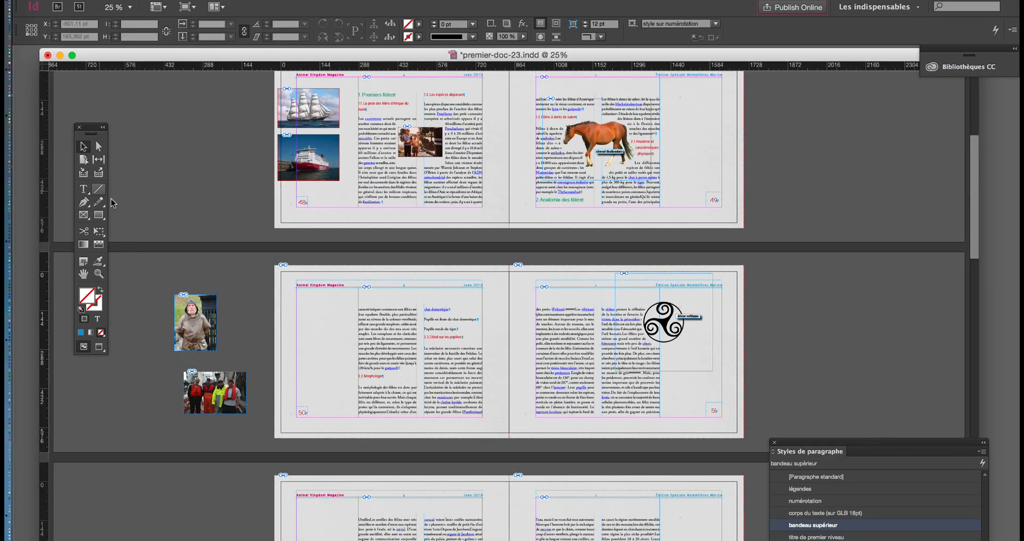
Insert an empty paragraph after "Pupille en fente du chat domestique." on page 50.
{"action": "scroll", "coordinate": [466, 322], "scroll_direction": "up", "scroll_amount": 1}
{"action": "scroll", "coordinate": [448, 326], "scroll_direction": "up", "scroll_amount": 1}
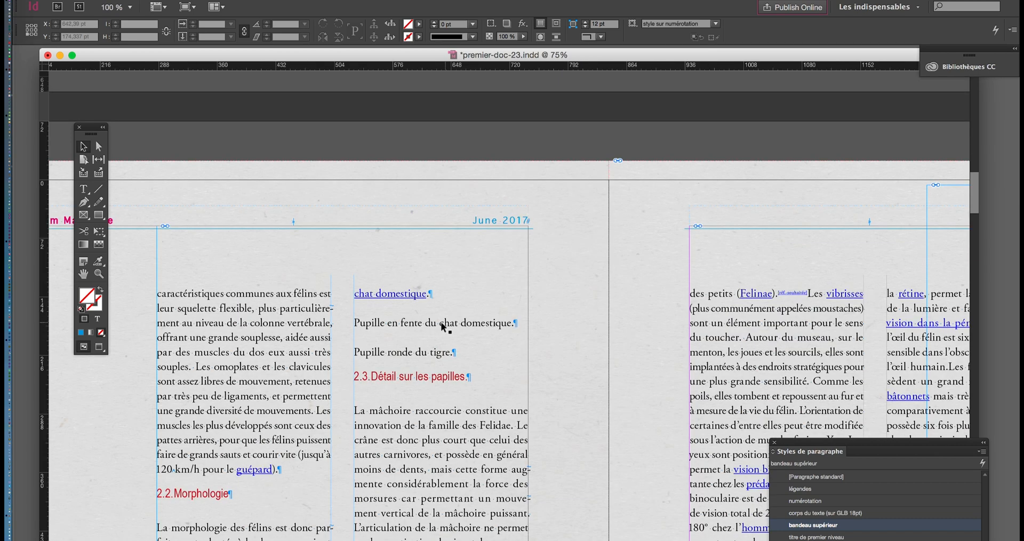
{"action": "scroll", "coordinate": [443, 320], "scroll_direction": "up", "scroll_amount": 1}
{"action": "scroll", "coordinate": [443, 322], "scroll_direction": "up", "scroll_amount": 2}
{"action": "key", "text": "t"}
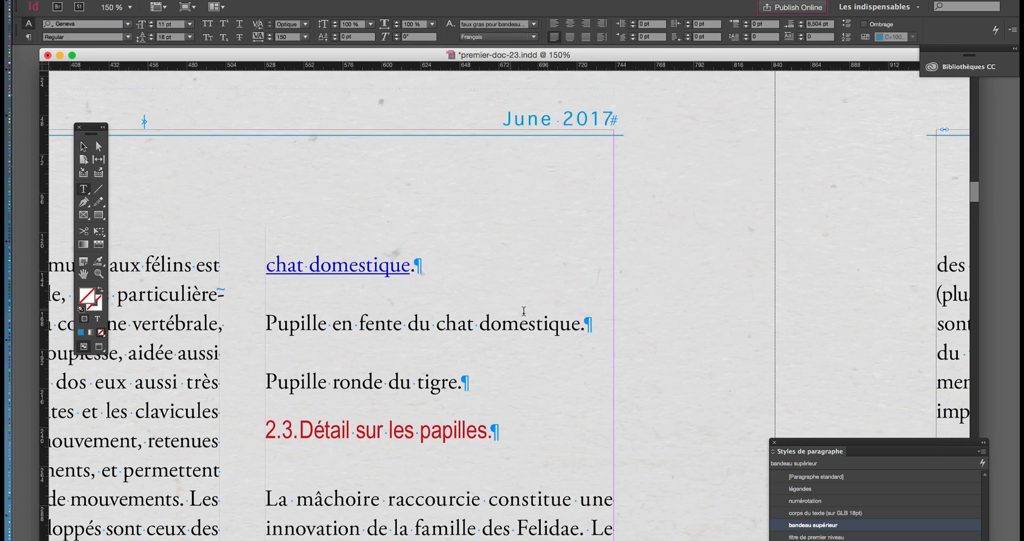
{"action": "left_click", "coordinate": [589, 327]}
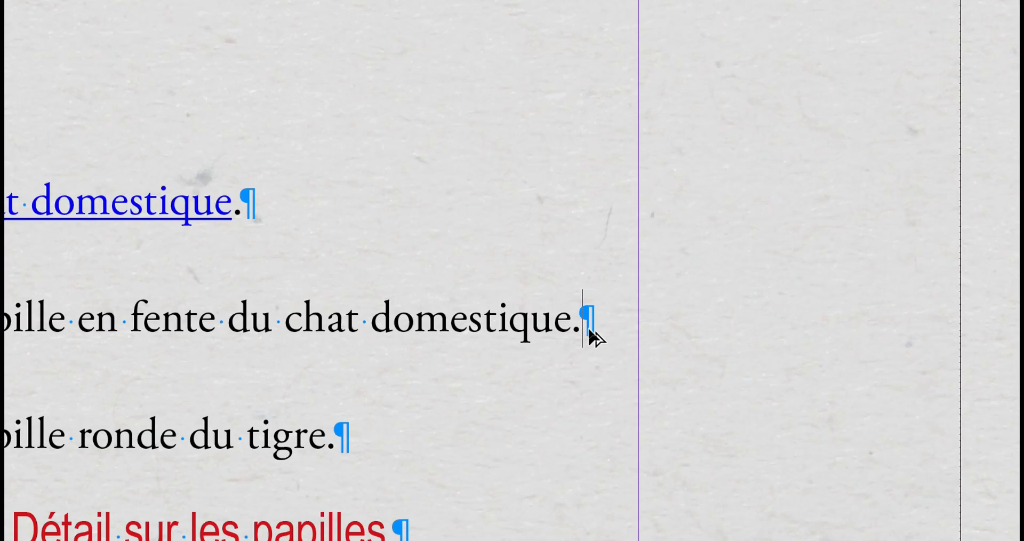
{"action": "key", "text": "Return"}
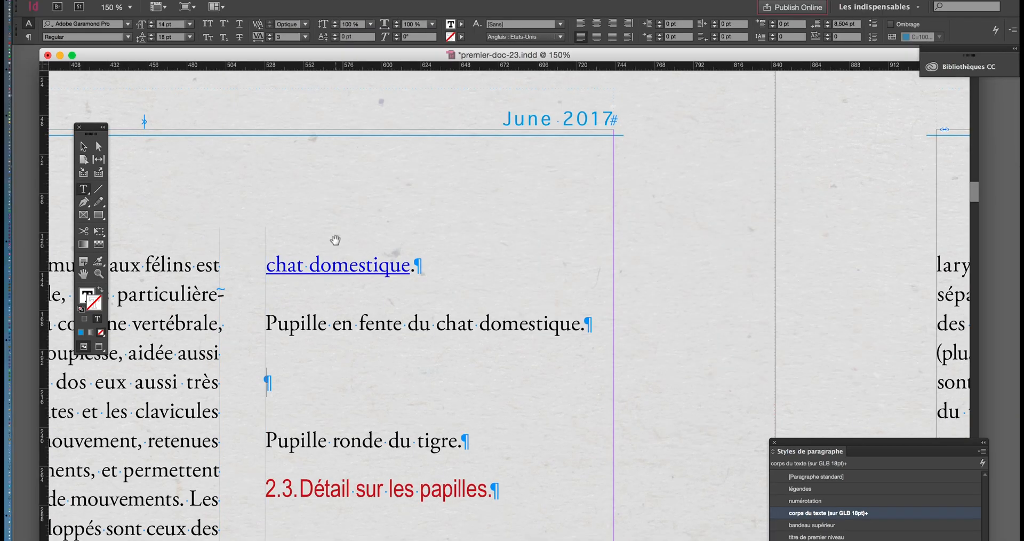
Cut the hooded man's portrait from the pasteboard beside page 50.
{"action": "scroll", "coordinate": [338, 244], "scroll_direction": "down", "scroll_amount": 1}
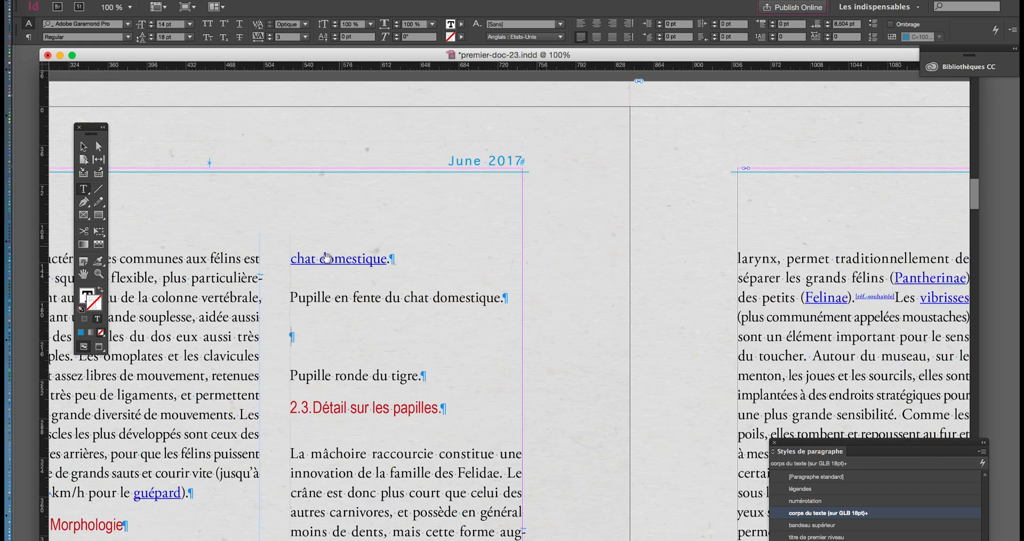
{"action": "scroll", "coordinate": [327, 258], "scroll_direction": "down", "scroll_amount": 5}
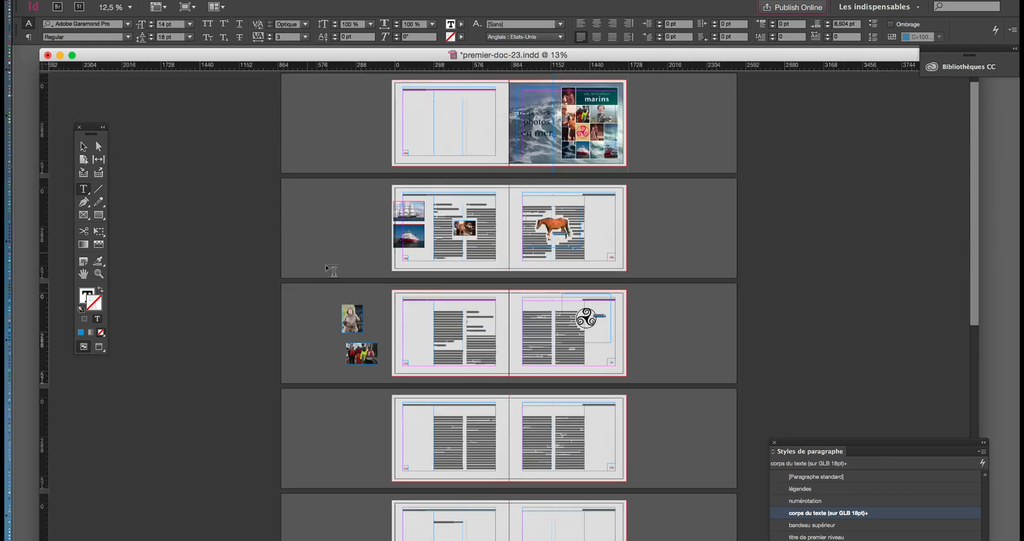
{"action": "scroll", "coordinate": [350, 320], "scroll_direction": "up", "scroll_amount": 2}
{"action": "scroll", "coordinate": [347, 324], "scroll_direction": "up", "scroll_amount": 1}
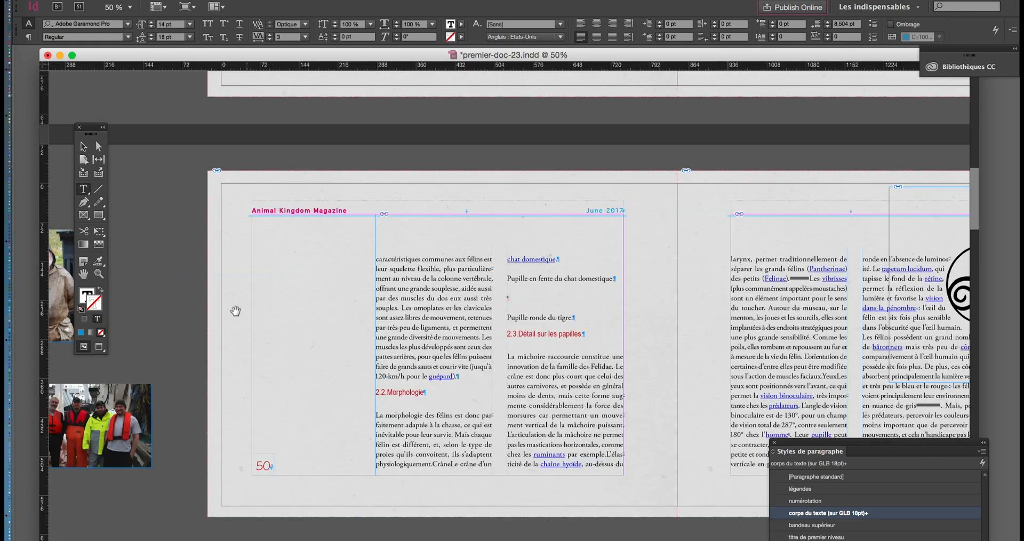
{"action": "left_click", "coordinate": [84, 275]}
{"action": "left_click_drag", "start_coordinate": [302, 316], "coordinate": [407, 313]}
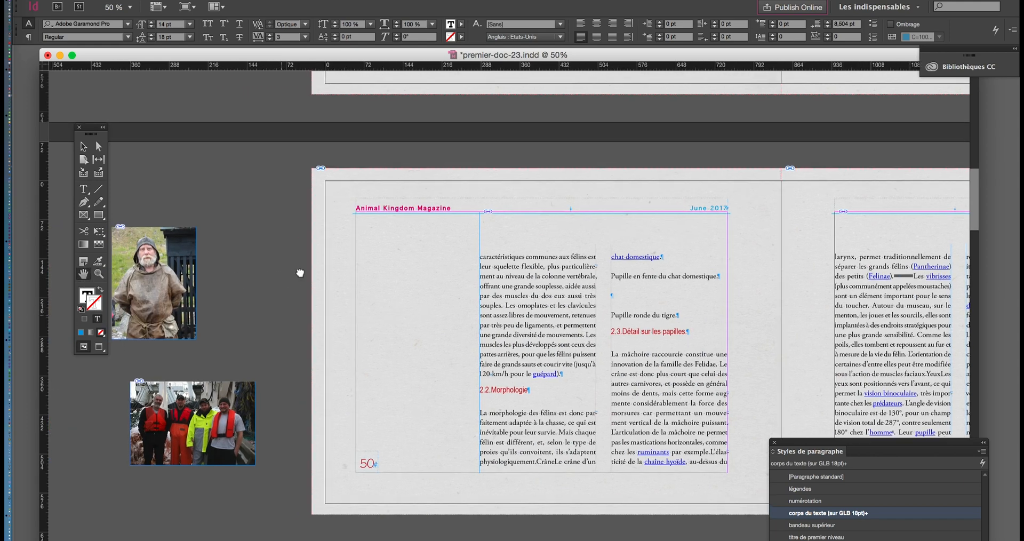
{"action": "left_click", "coordinate": [83, 146]}
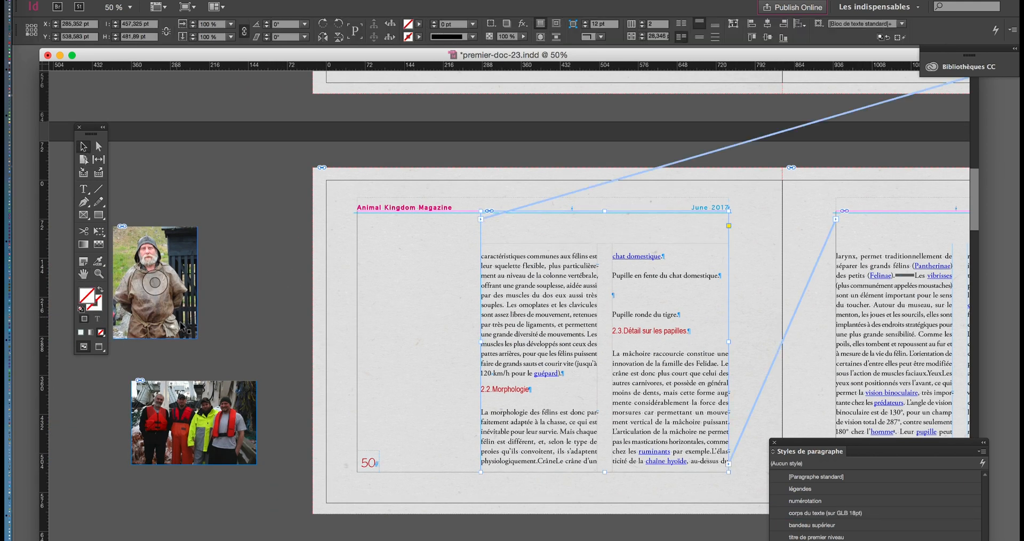
{"action": "left_click", "coordinate": [171, 247]}
{"action": "key", "text": "Delete"}
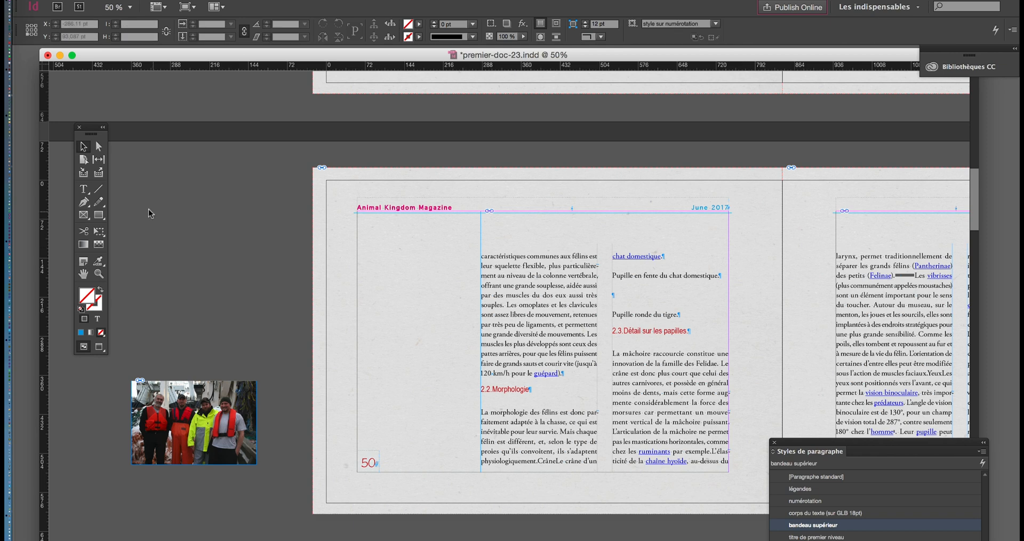
Paste the portrait inline into the empty paragraph above "Pupille ronde du tigre.".
{"action": "left_click", "coordinate": [84, 189]}
{"action": "left_click", "coordinate": [616, 296]}
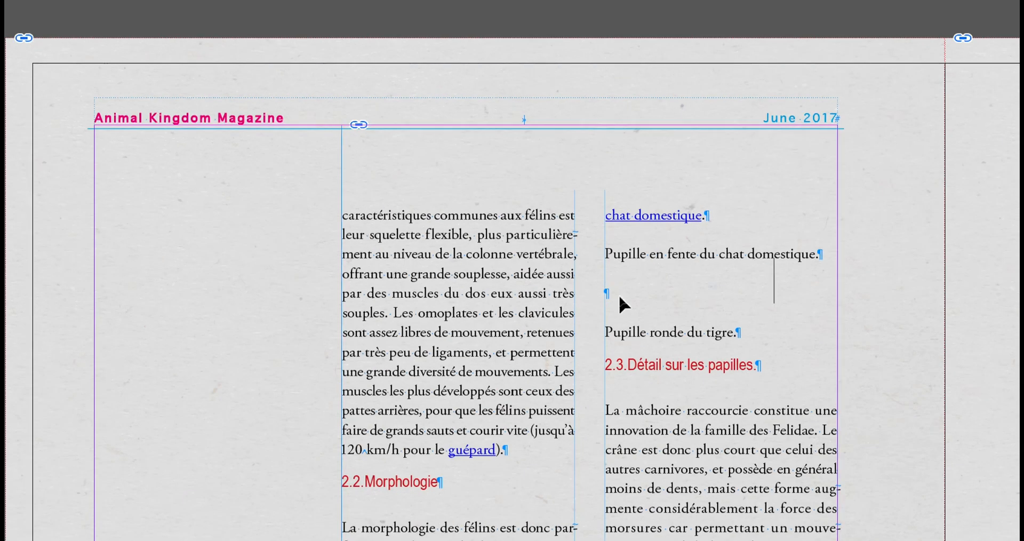
{"action": "key", "text": "ctrl+v"}
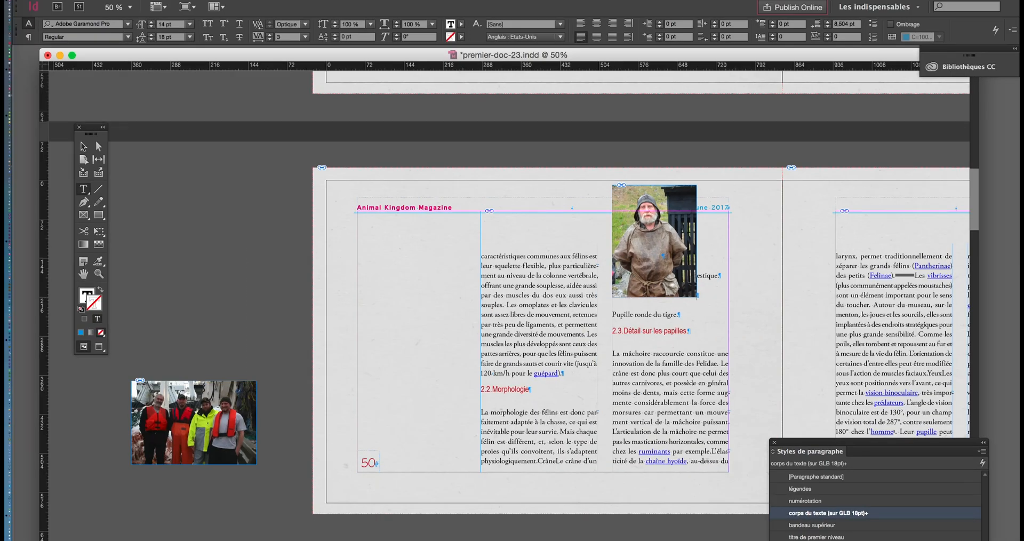
Apply the paragraph style "image centrée dans la colonne" to the paragraph containing the portrait.
{"action": "left_click", "coordinate": [217, 1]}
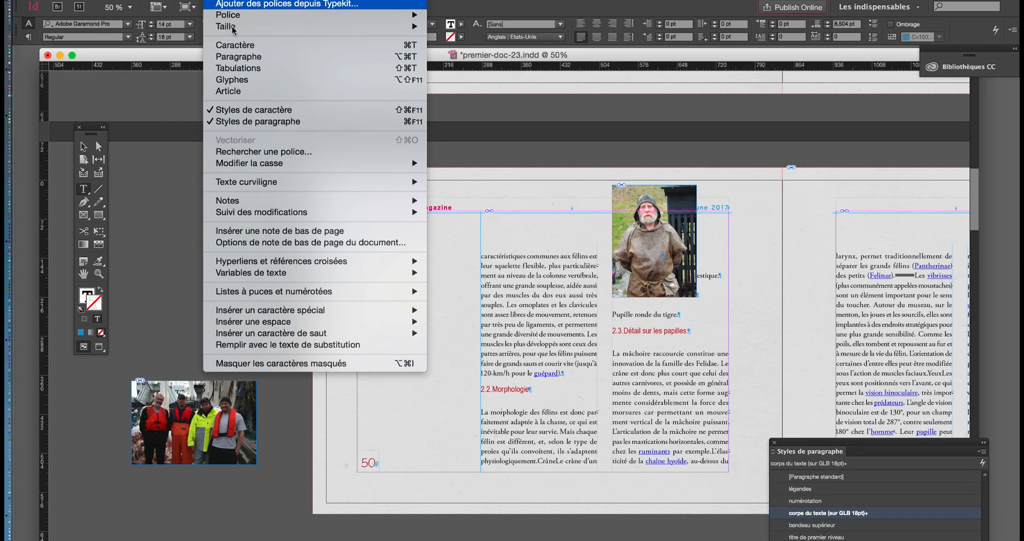
{"action": "left_click", "coordinate": [844, 441]}
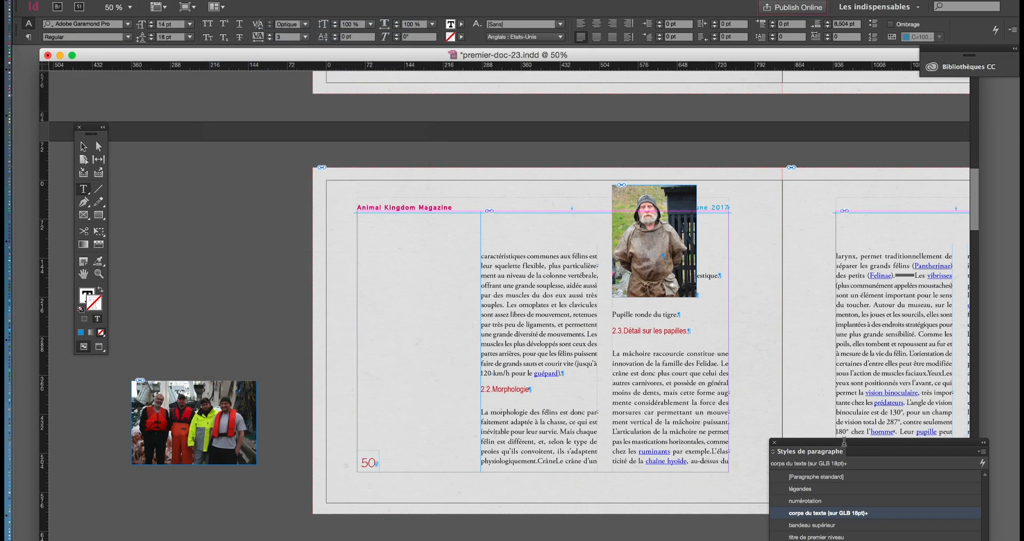
{"action": "left_click_drag", "start_coordinate": [844, 441], "coordinate": [424, 158]}
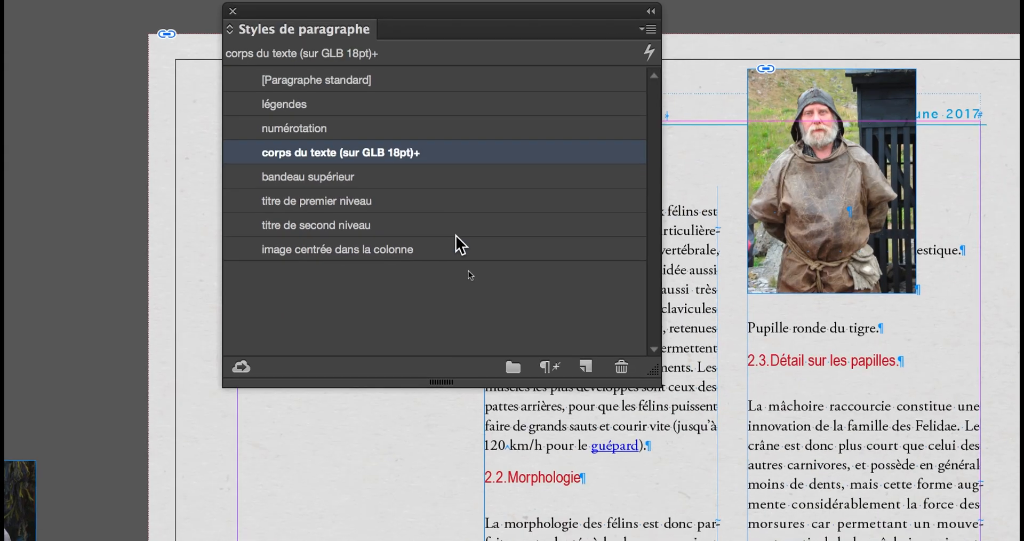
{"action": "left_click", "coordinate": [478, 249]}
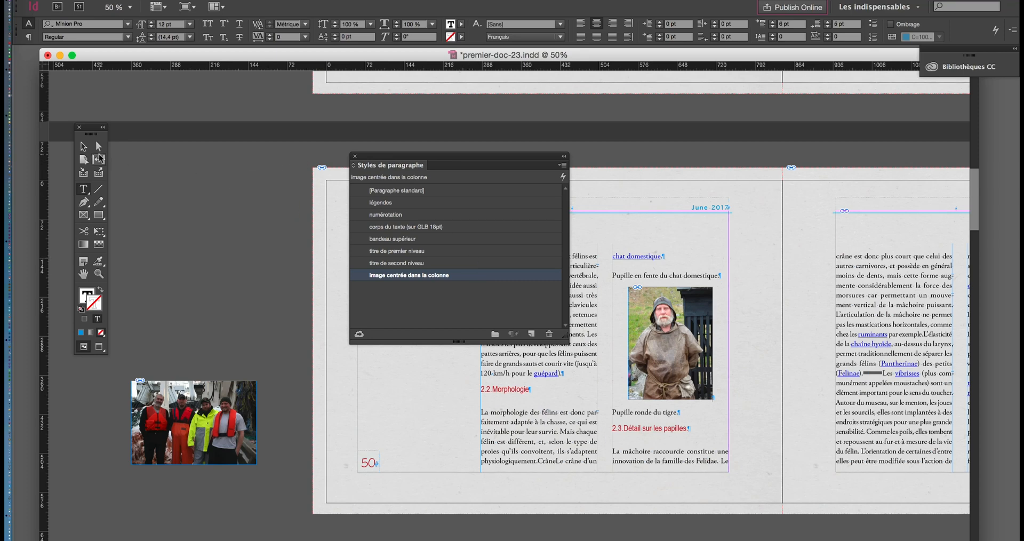
Apply the object style "contour et ombre" to the anchored portrait frame.
{"action": "left_click", "coordinate": [84, 146]}
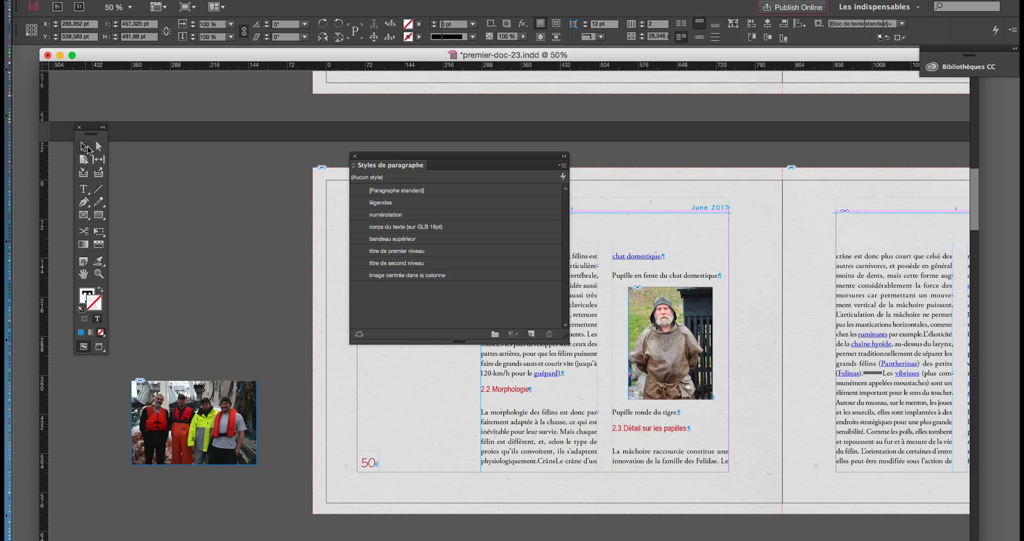
{"action": "left_click", "coordinate": [654, 304]}
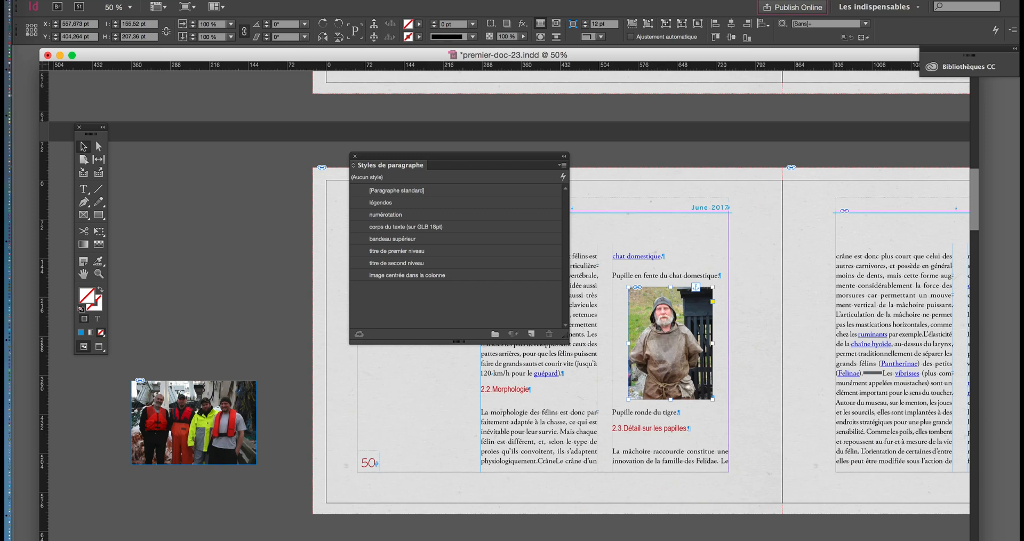
{"action": "left_click", "coordinate": [380, 1]}
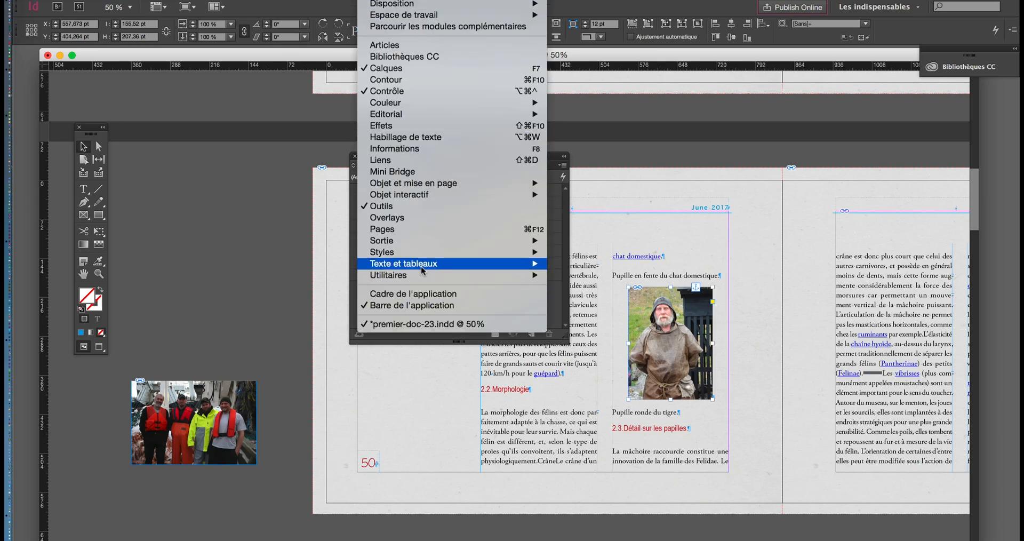
{"action": "mouse_move", "coordinate": [420, 254]}
{"action": "left_click", "coordinate": [586, 251]}
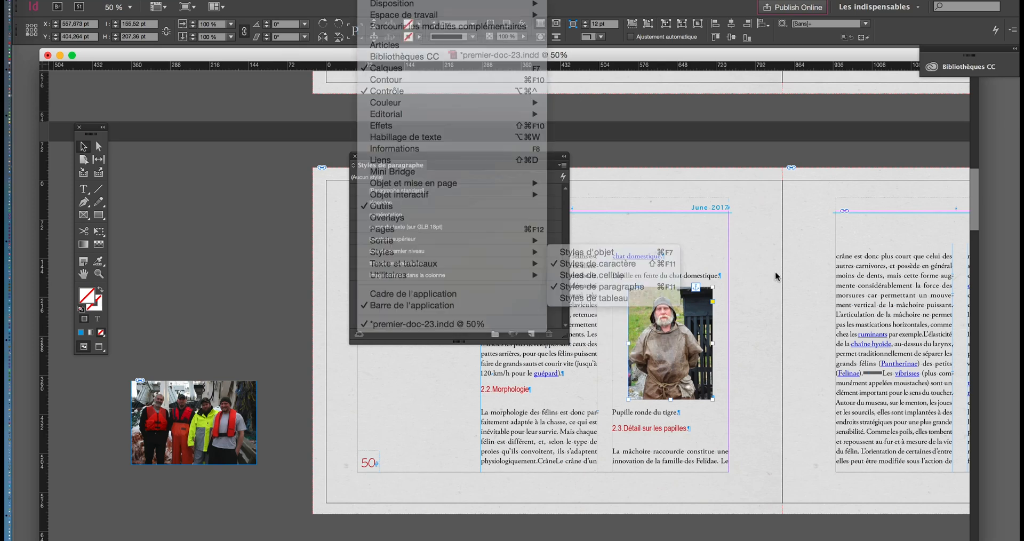
{"action": "left_click_drag", "start_coordinate": [170, 462], "coordinate": [854, 216]}
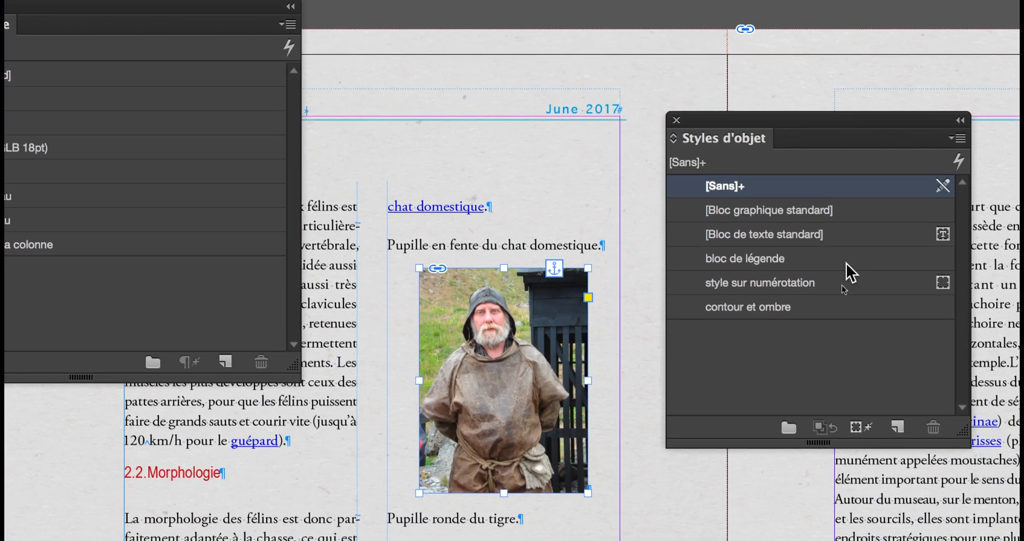
{"action": "left_click", "coordinate": [844, 291]}
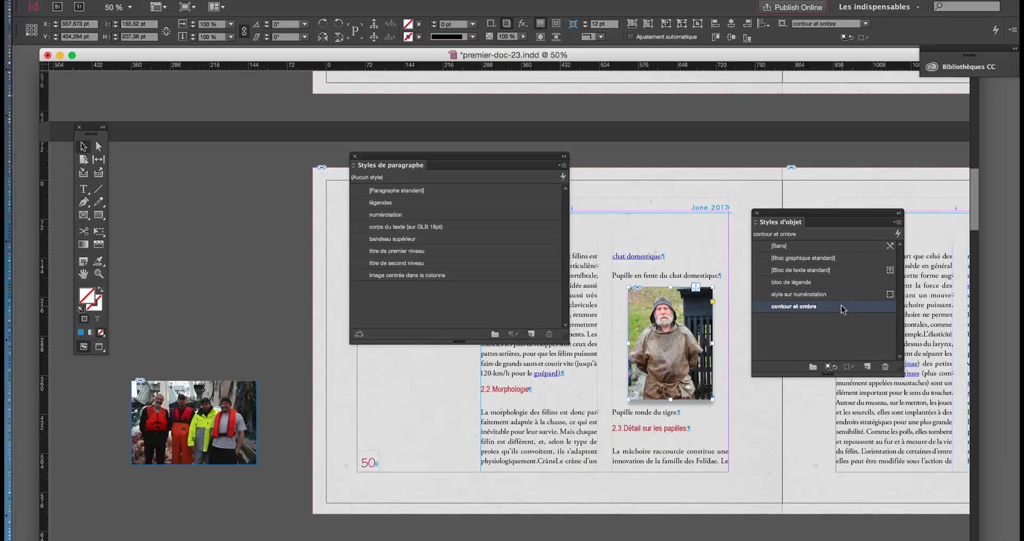
Deselect the portrait and move the paragraph and object style palettes farther away from its text column.
{"action": "left_click", "coordinate": [274, 277]}
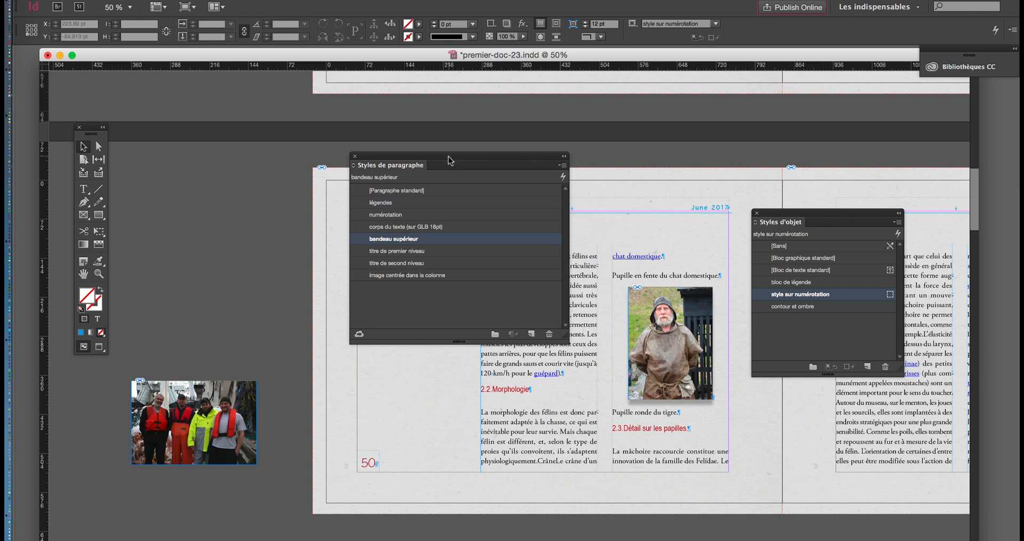
{"action": "left_click_drag", "start_coordinate": [448, 161], "coordinate": [298, 134]}
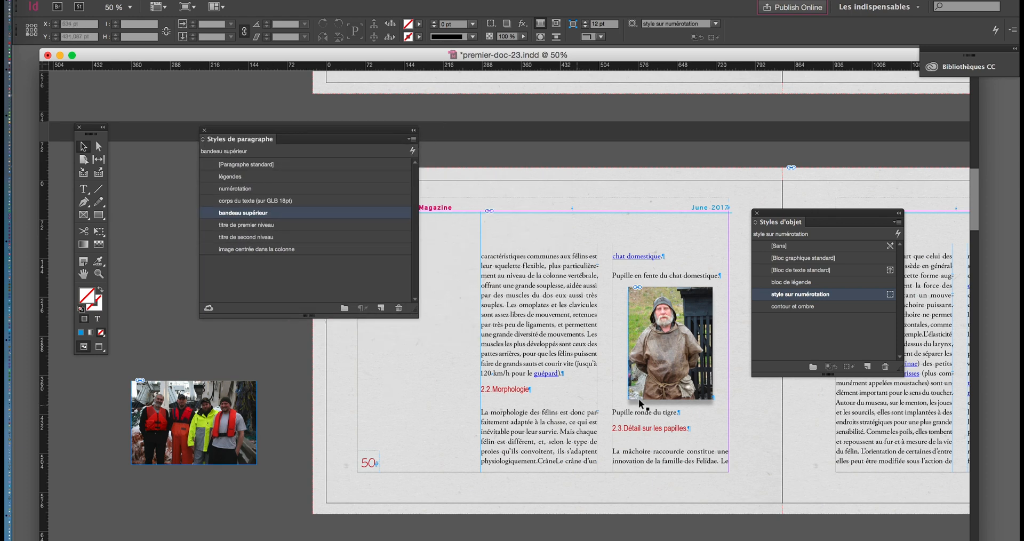
{"action": "left_click_drag", "start_coordinate": [813, 219], "coordinate": [856, 240]}
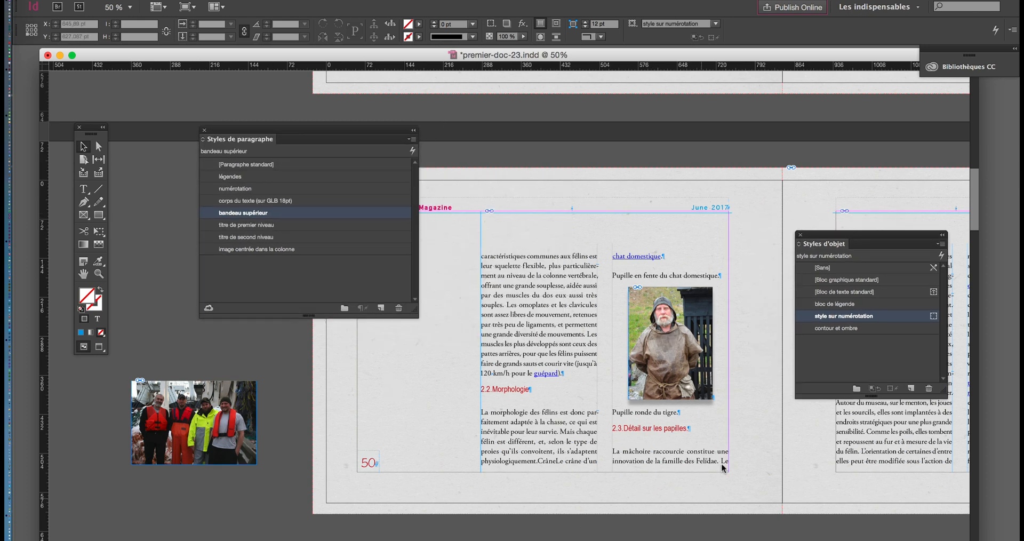
{"action": "scroll", "coordinate": [723, 451], "scroll_direction": "up", "scroll_amount": 1}
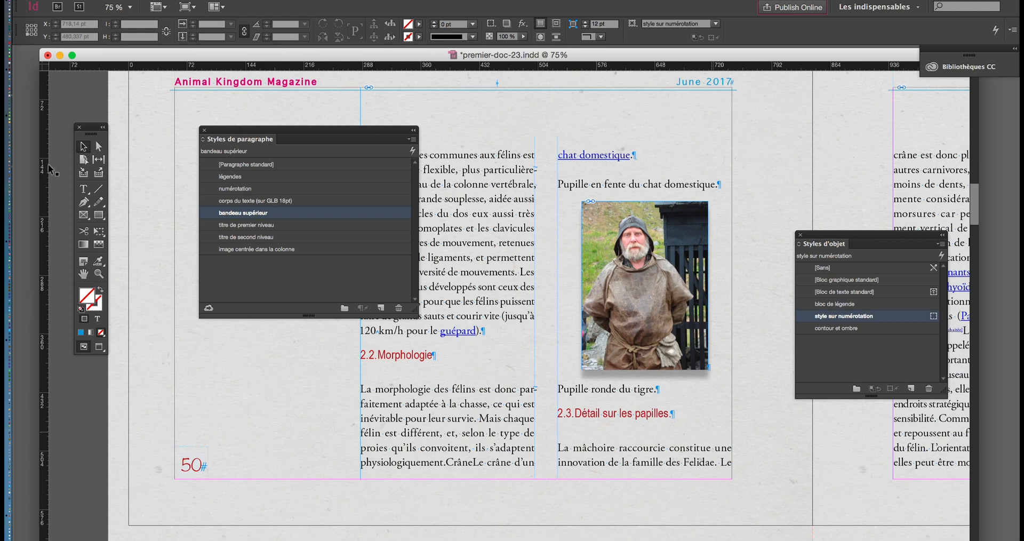
Add an empty paragraph after the line "Pupille ronde du tigre.".
{"action": "left_click", "coordinate": [84, 189]}
{"action": "left_click", "coordinate": [654, 375]}
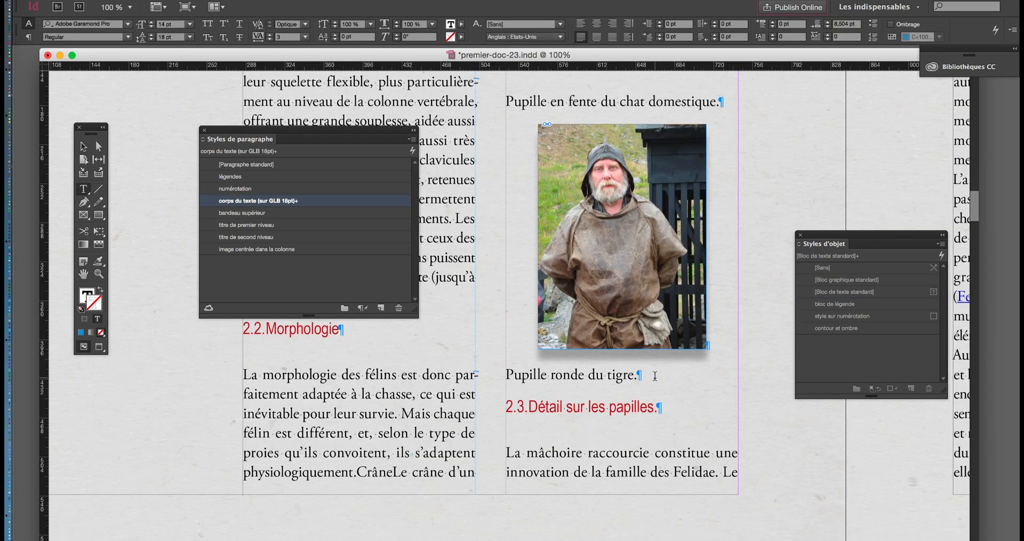
{"action": "key", "text": "Return"}
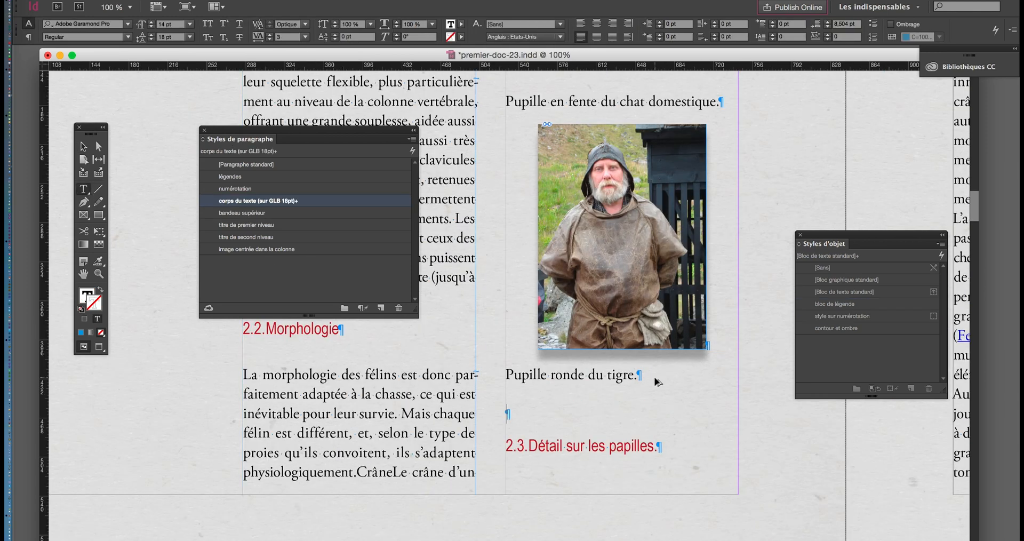
Cut the group photo of the four fishermen from the pasteboard beside page 50.
{"action": "key", "text": "super+minus"}
{"action": "key", "text": "super+minus"}
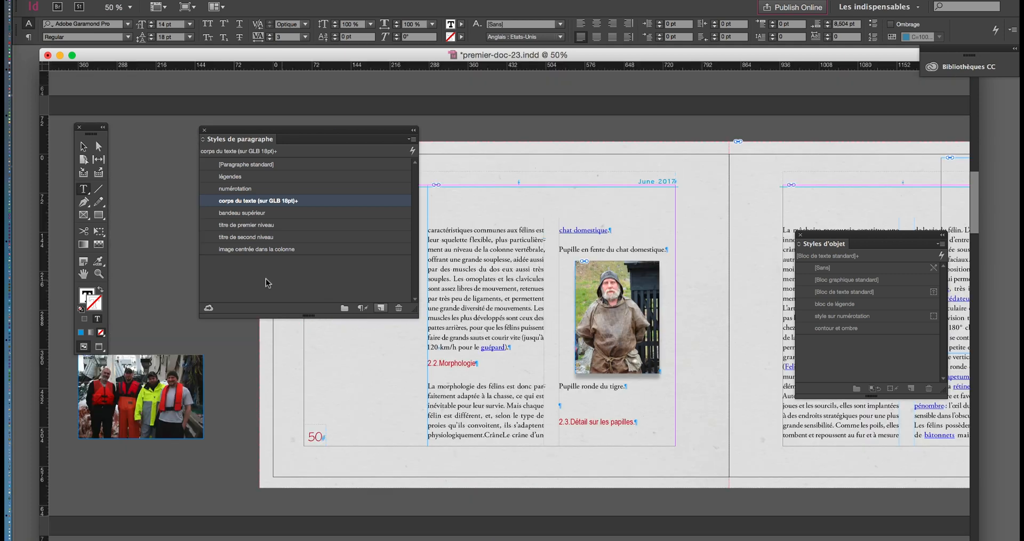
{"action": "left_click", "coordinate": [81, 147]}
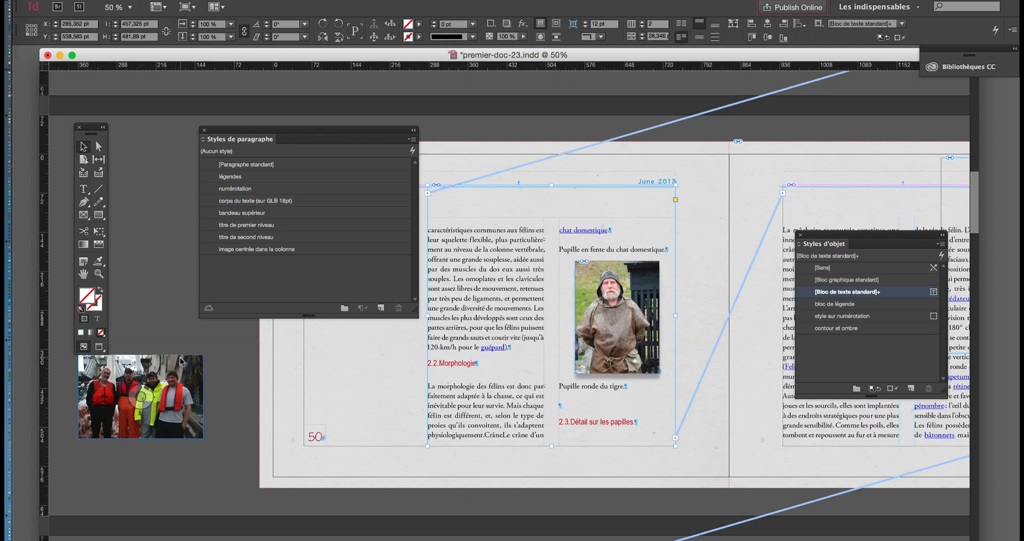
{"action": "left_click", "coordinate": [181, 362]}
{"action": "key", "text": "super+x"}
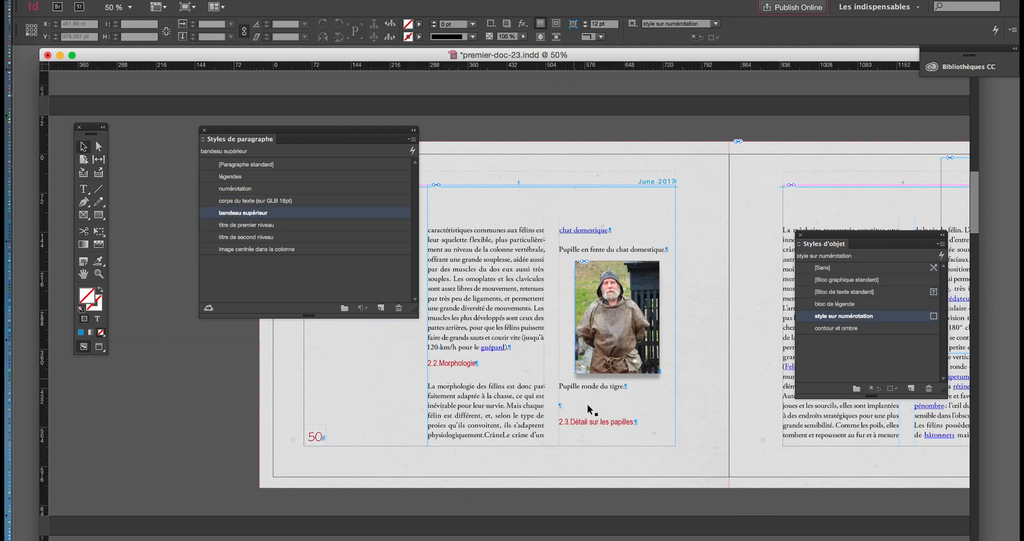
Paste the group photo inline into the empty paragraph above the heading "2.3.Détail sur les papilles.".
{"action": "key", "text": "super+equal"}
{"action": "key", "text": "super+equal"}
{"action": "key", "text": "super+equal"}
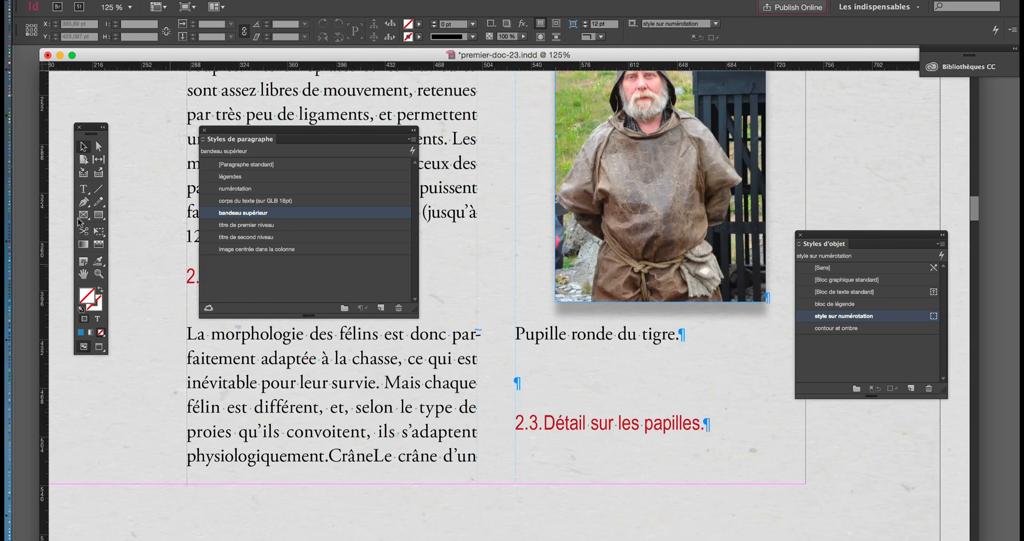
{"action": "left_click", "coordinate": [84, 190]}
{"action": "left_click", "coordinate": [543, 380]}
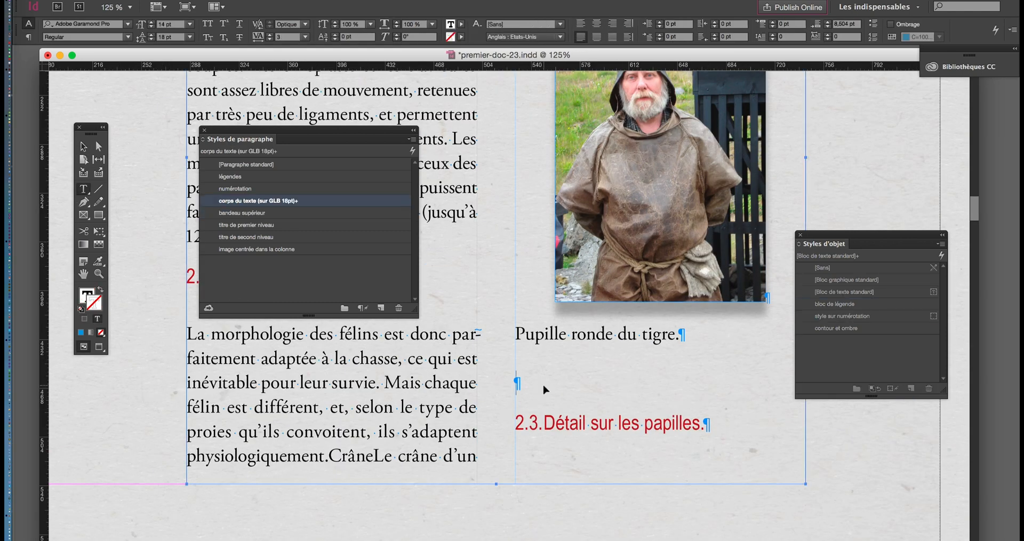
{"action": "scroll", "coordinate": [545, 390], "scroll_direction": "up", "scroll_amount": 1}
{"action": "key", "text": "super+v"}
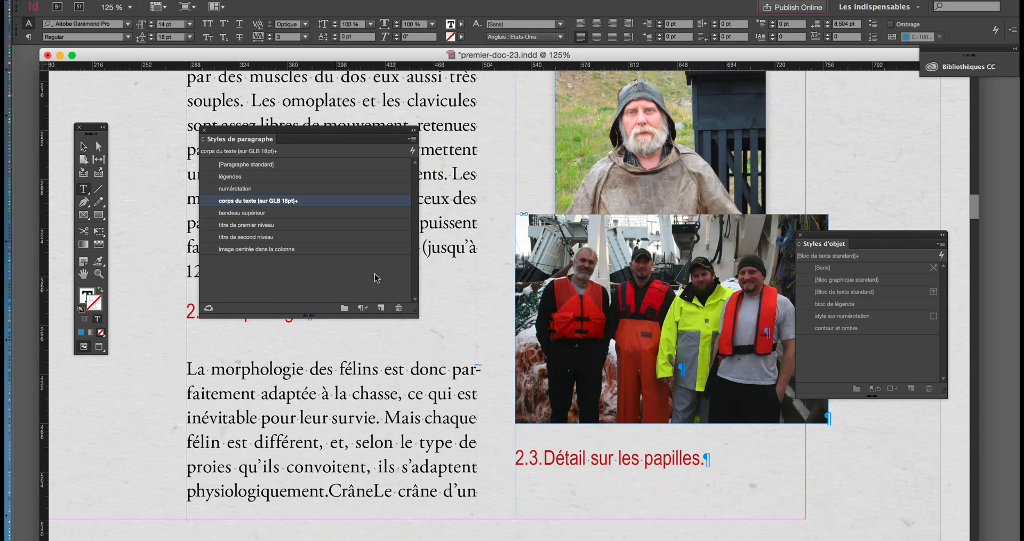
Format the group photo with the paragraph style "image centrée dans la colonne" and the object style "contour et ombre".
{"action": "left_click", "coordinate": [267, 249]}
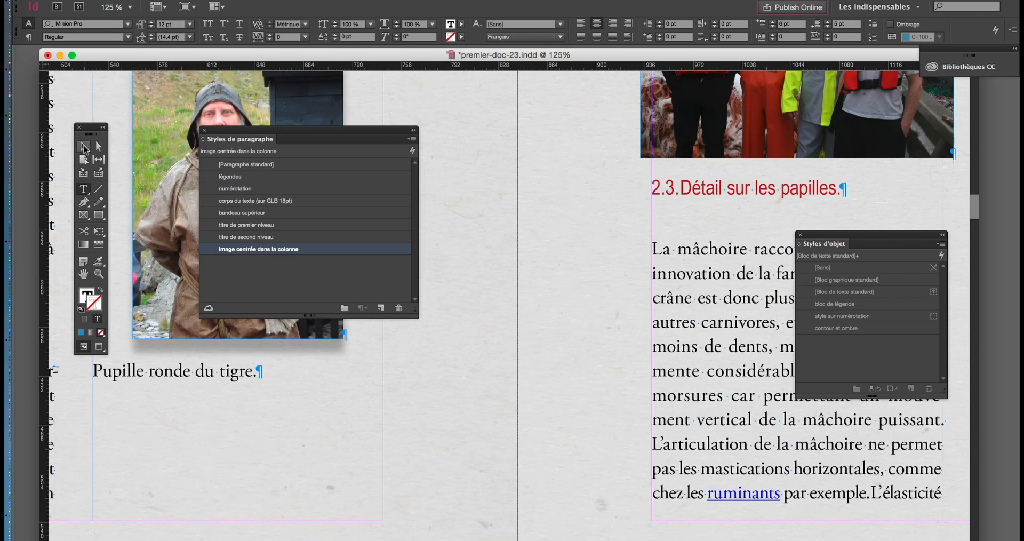
{"action": "left_click", "coordinate": [84, 148]}
{"action": "left_click", "coordinate": [677, 147]}
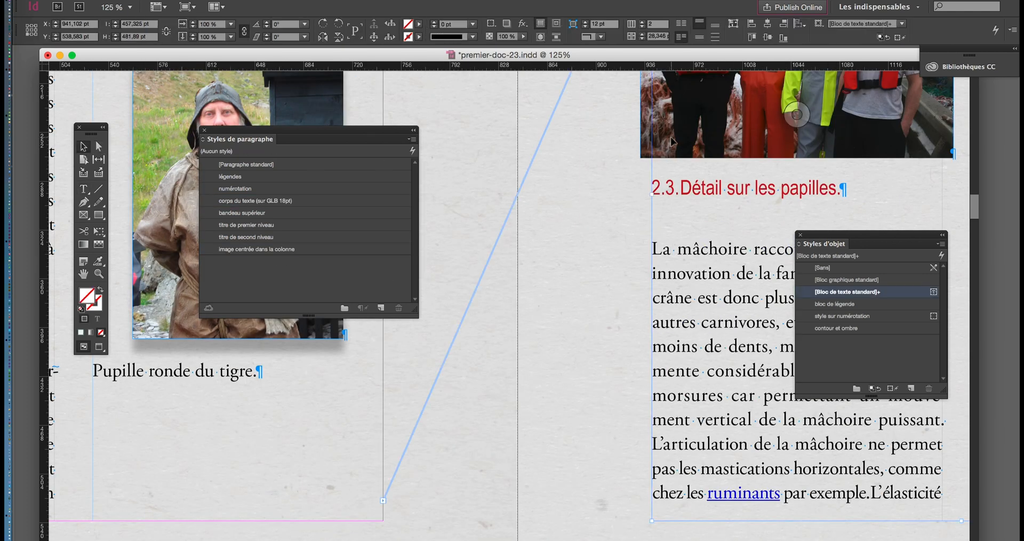
{"action": "left_click", "coordinate": [873, 328]}
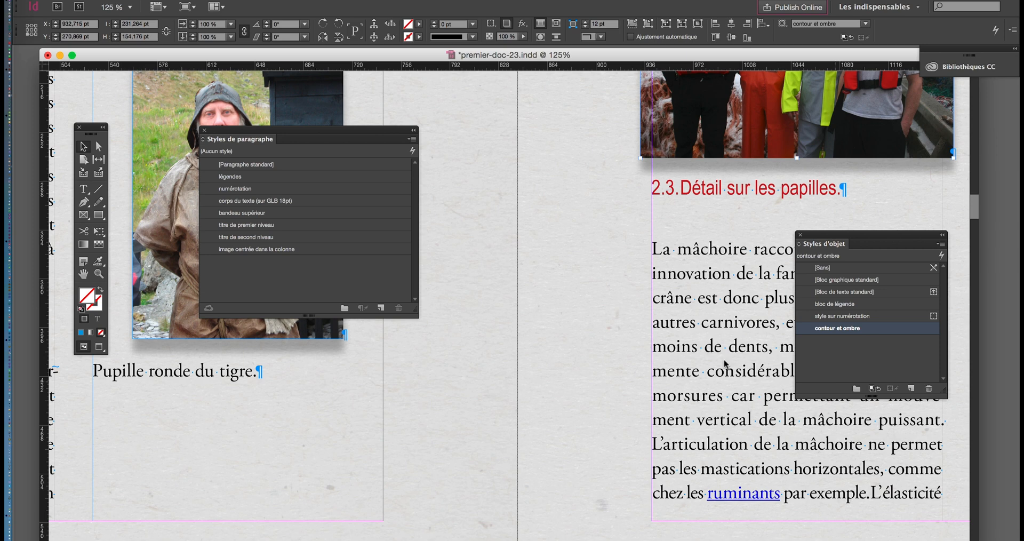
Close the paragraph styles palette and display the spread of pages 50 and 51 at 50%.
{"action": "key", "text": "super+minus"}
{"action": "key", "text": "super+minus"}
{"action": "key", "text": "super+minus"}
{"action": "key", "text": "super+minus"}
{"action": "key", "text": "super+minus"}
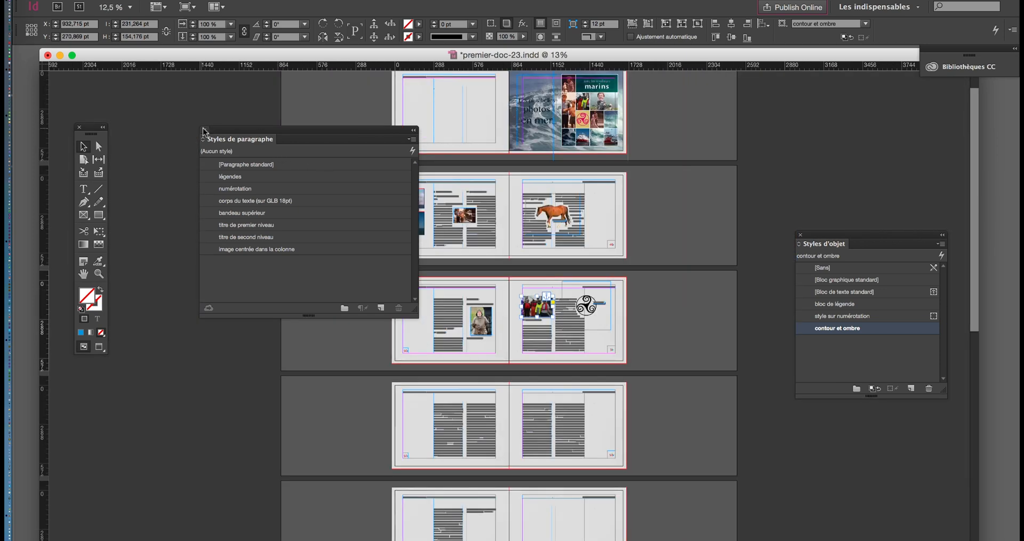
{"action": "left_click", "coordinate": [203, 130]}
{"action": "key", "text": "super+equal"}
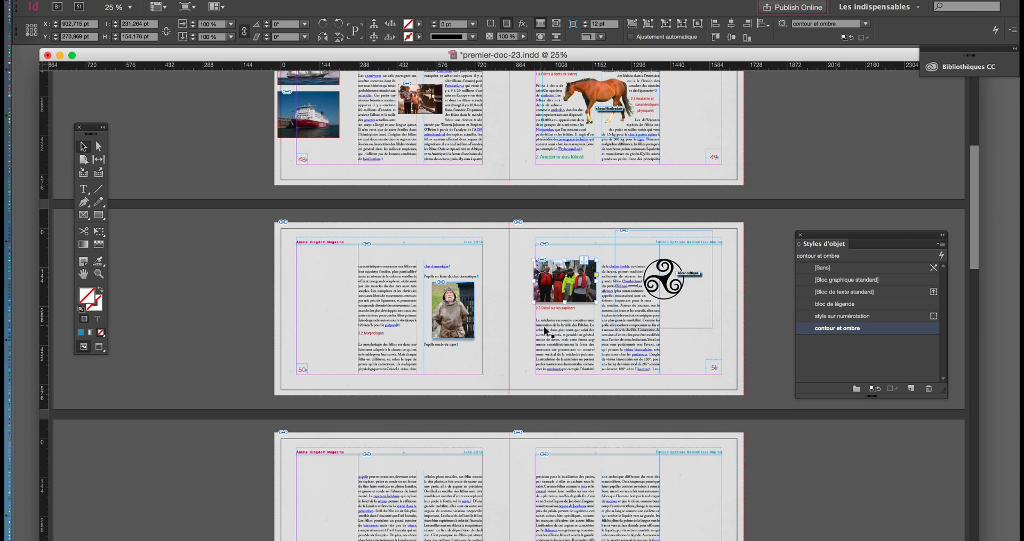
{"action": "key", "text": "super+equal"}
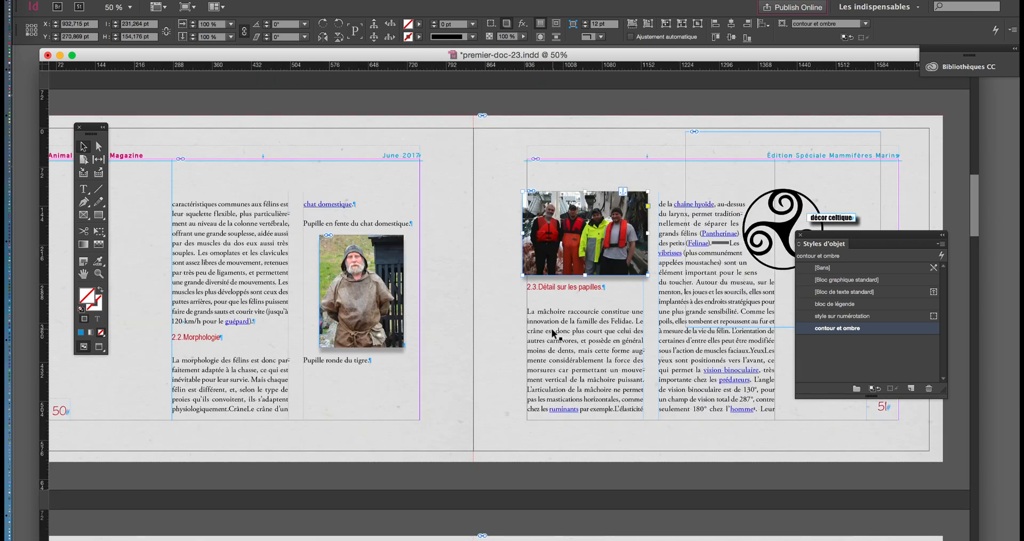
Switch the document to the preview screen mode and close the object styles palette.
{"action": "left_click", "coordinate": [102, 347]}
{"action": "left_click", "coordinate": [368, 498]}
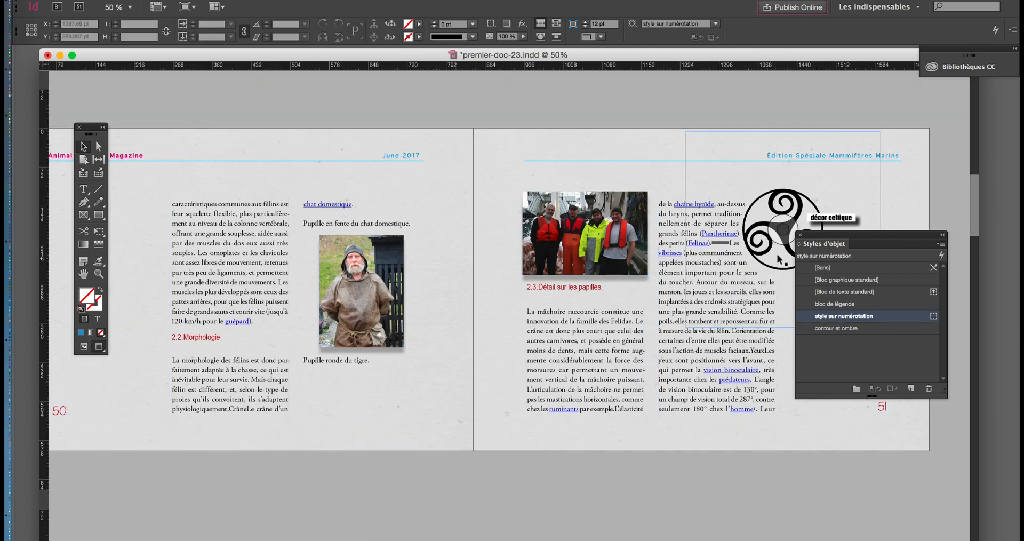
{"action": "left_click", "coordinate": [549, 492]}
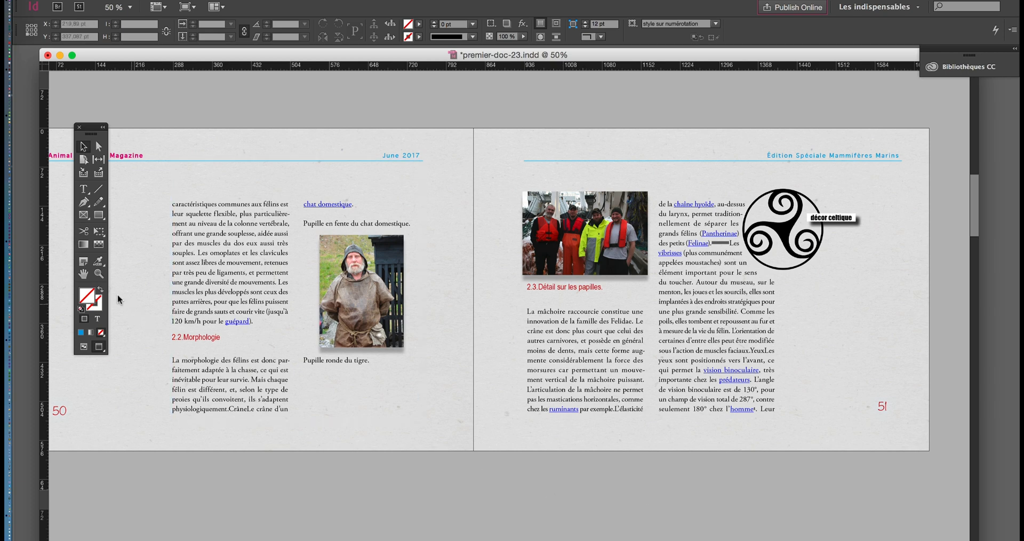
Look over the previewed spreads around pages 50 and 51 and return to the normal screen mode.
{"action": "left_click", "coordinate": [84, 273]}
{"action": "left_click_drag", "start_coordinate": [498, 348], "coordinate": [573, 312]}
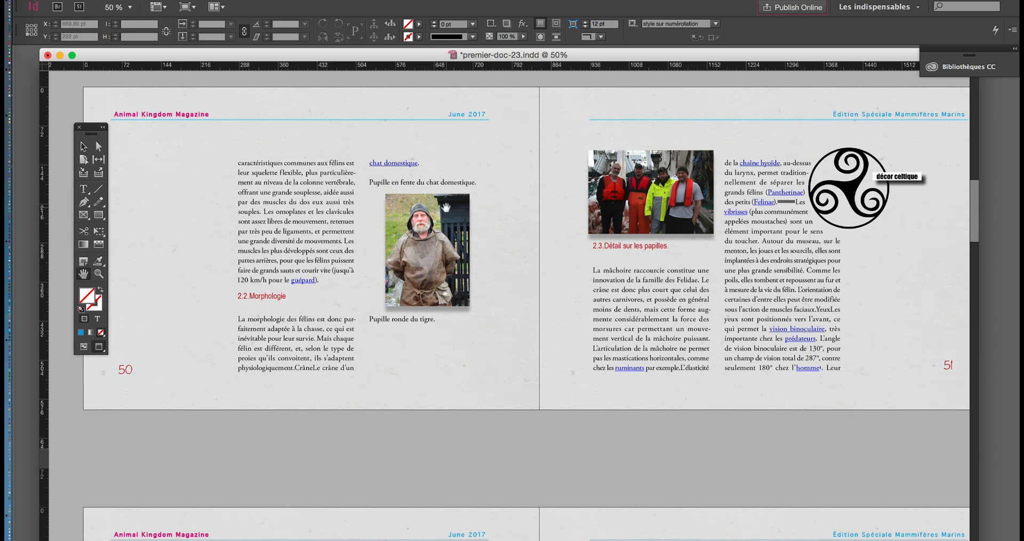
{"action": "key", "text": "super+minus"}
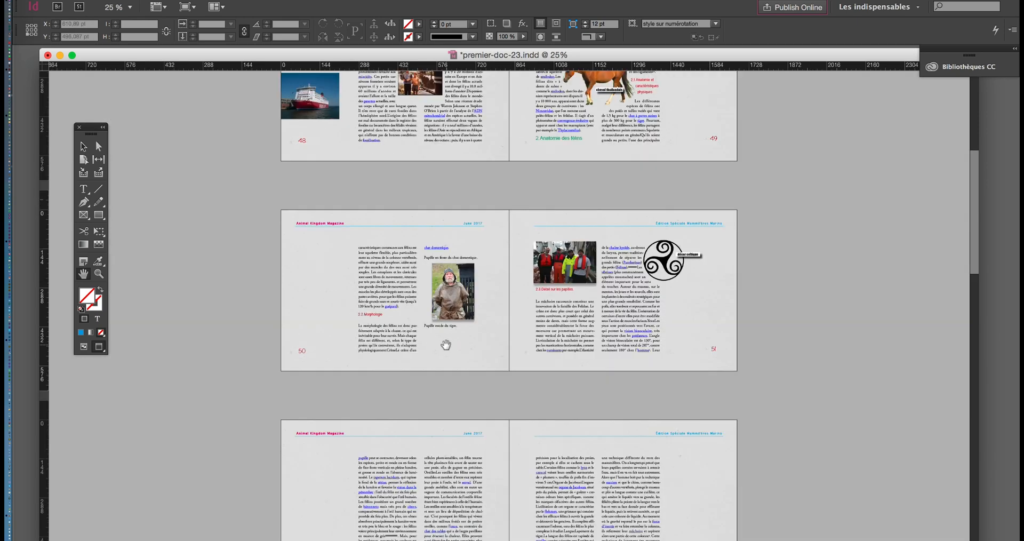
{"action": "key", "text": "super+minus"}
{"action": "left_click", "coordinate": [83, 348]}
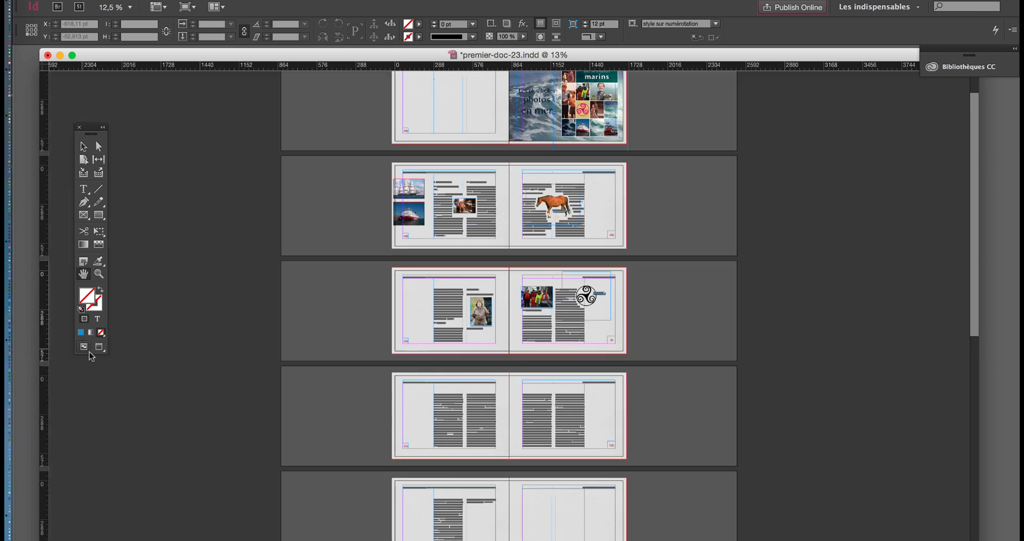
Import the sailing ship painting "William_H...A_ship_.jpg" and place it about 268 pt wide on the pasteboard beside page 50.
{"action": "key", "text": "super+equal"}
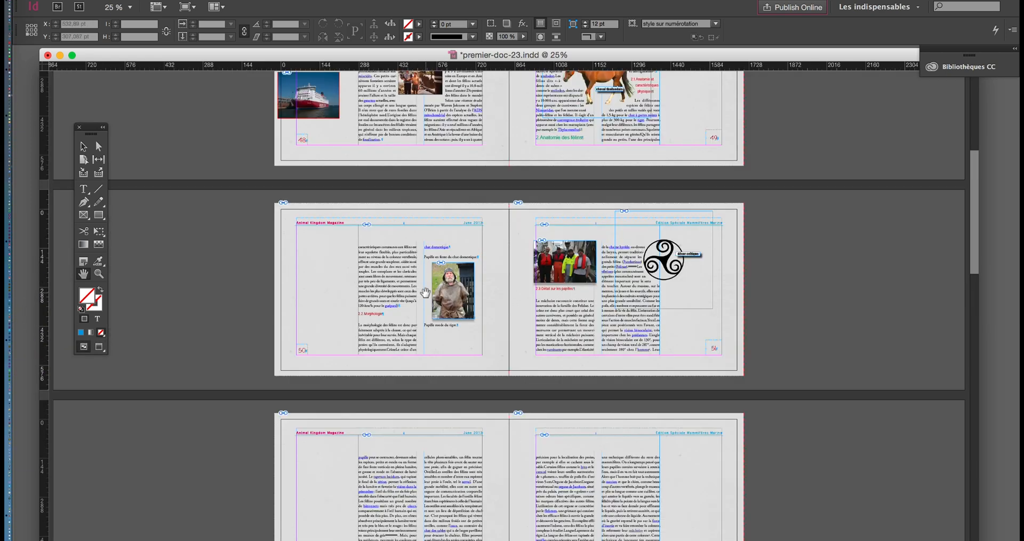
{"action": "scroll", "coordinate": [425, 293], "scroll_direction": "down", "scroll_amount": 1}
{"action": "left_click", "coordinate": [108, 1]}
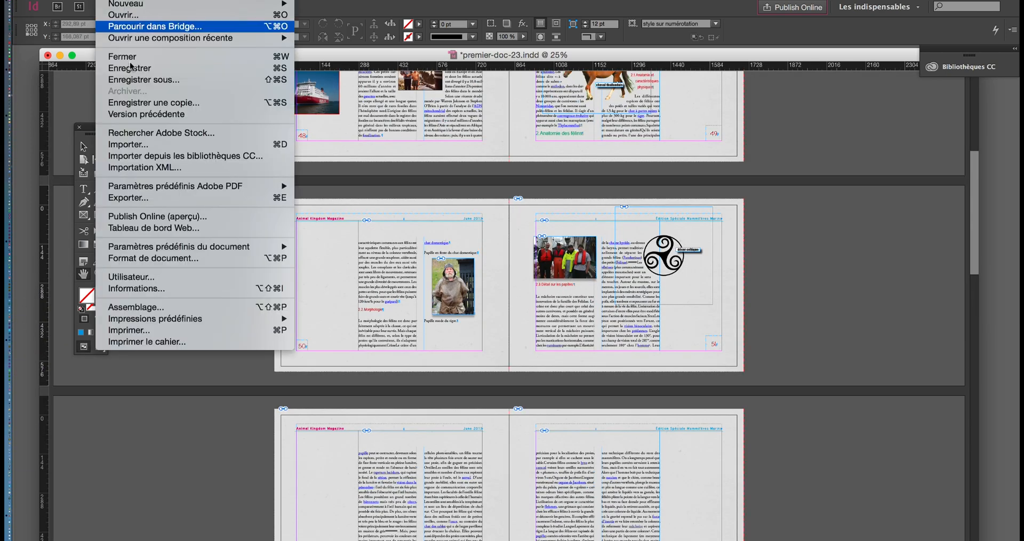
{"action": "left_click", "coordinate": [150, 144]}
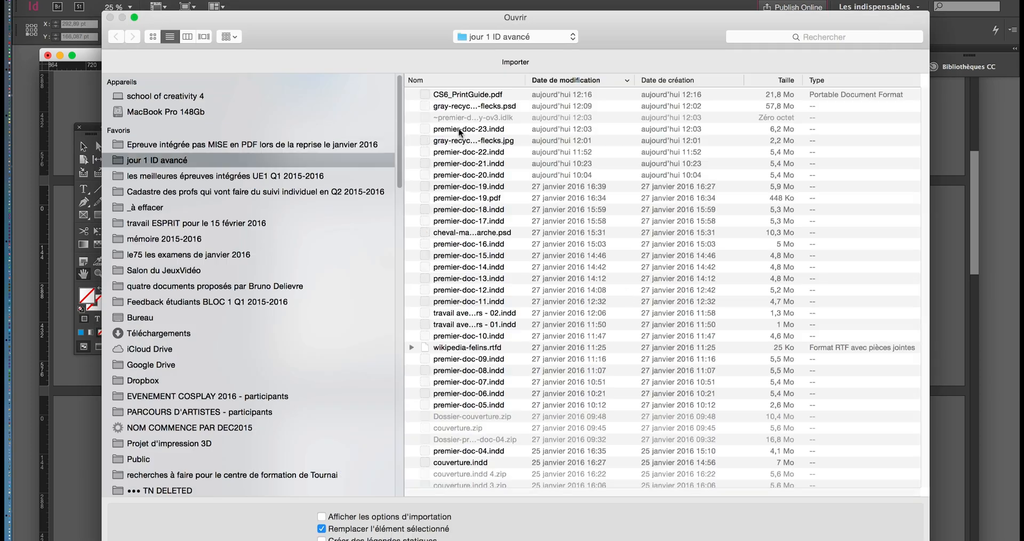
{"action": "scroll", "coordinate": [498, 421], "scroll_direction": "down", "scroll_amount": 10}
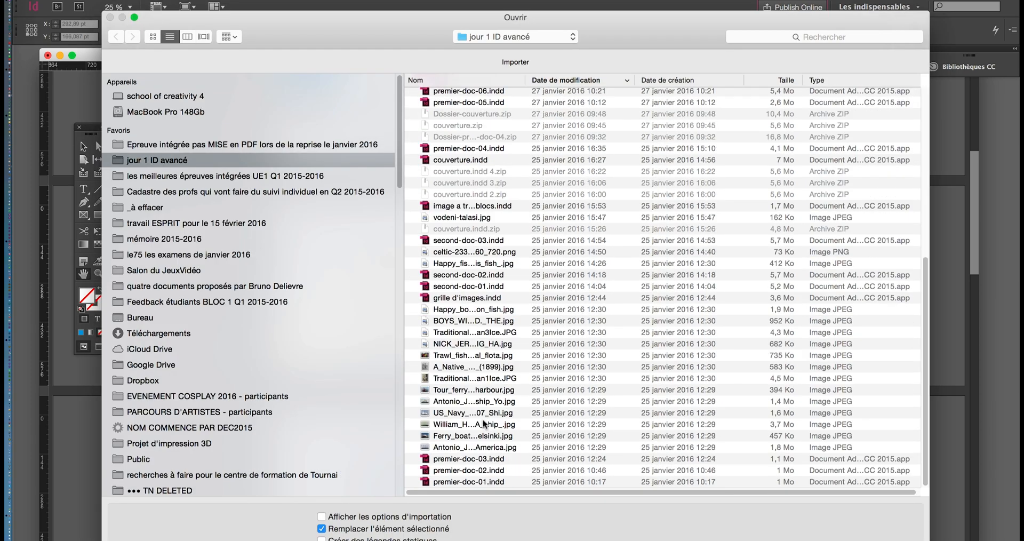
{"action": "left_click", "coordinate": [488, 426]}
{"action": "key", "text": "Return"}
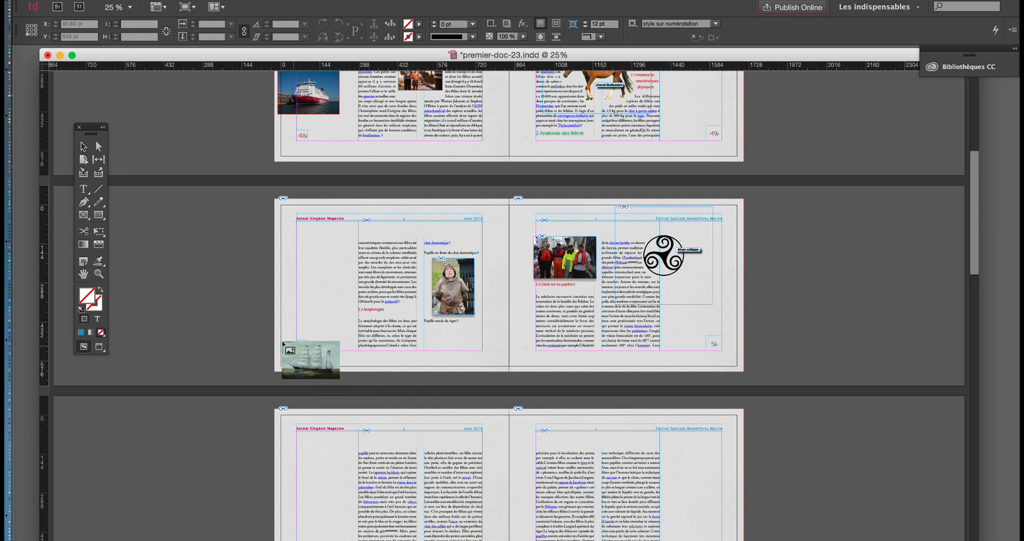
{"action": "left_click_drag", "start_coordinate": [148, 228], "coordinate": [217, 268]}
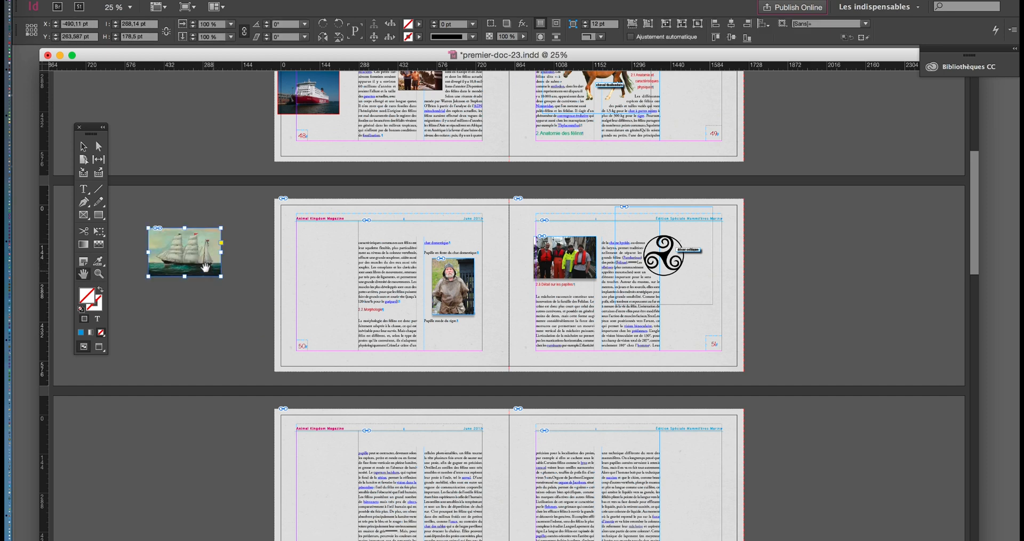
{"action": "left_click", "coordinate": [84, 148]}
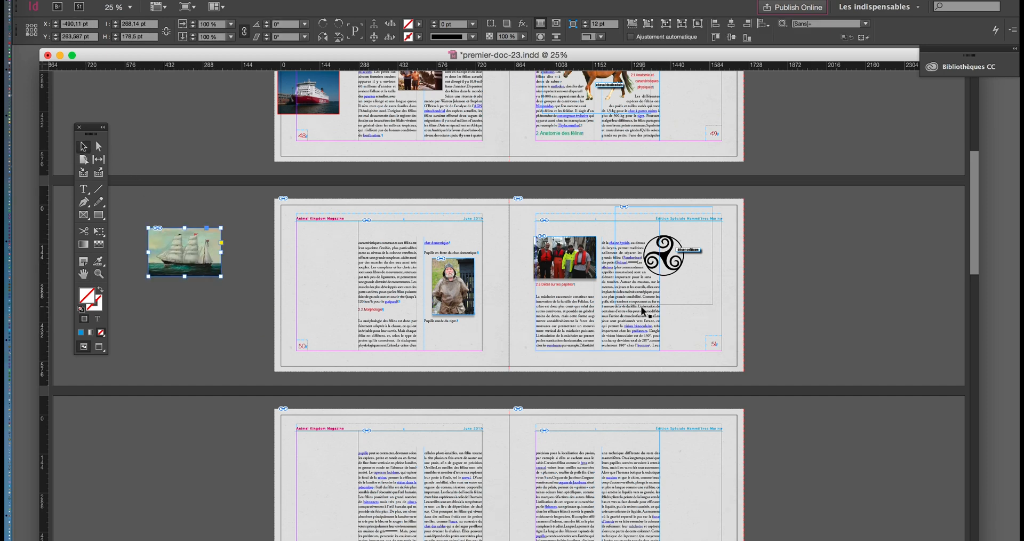
Split the body text on page 51 before "L'orientation de certaines" and leave an empty paragraph between the two parts.
{"action": "scroll", "coordinate": [643, 312], "scroll_direction": "up", "scroll_amount": 2}
{"action": "left_click", "coordinate": [84, 188]}
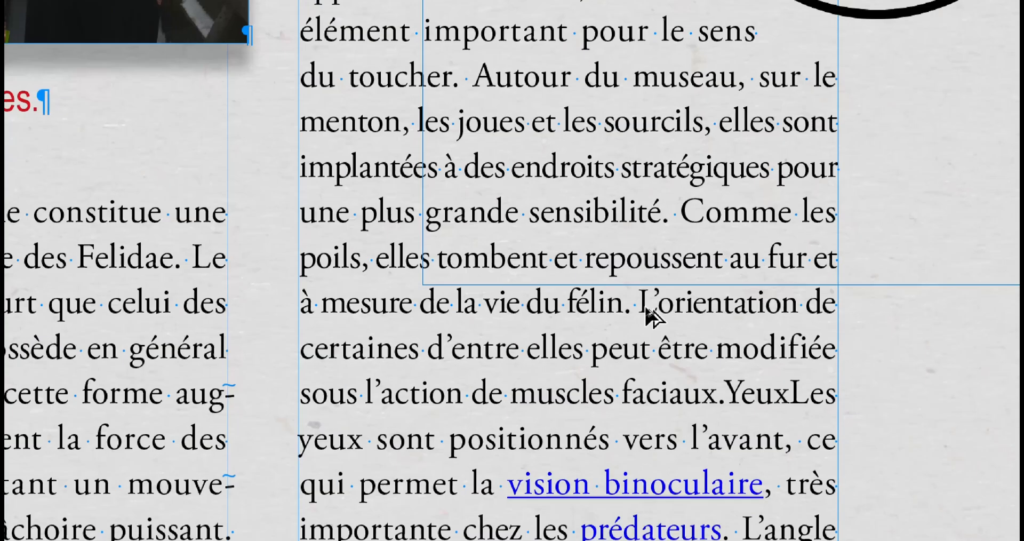
{"action": "left_click", "coordinate": [643, 306]}
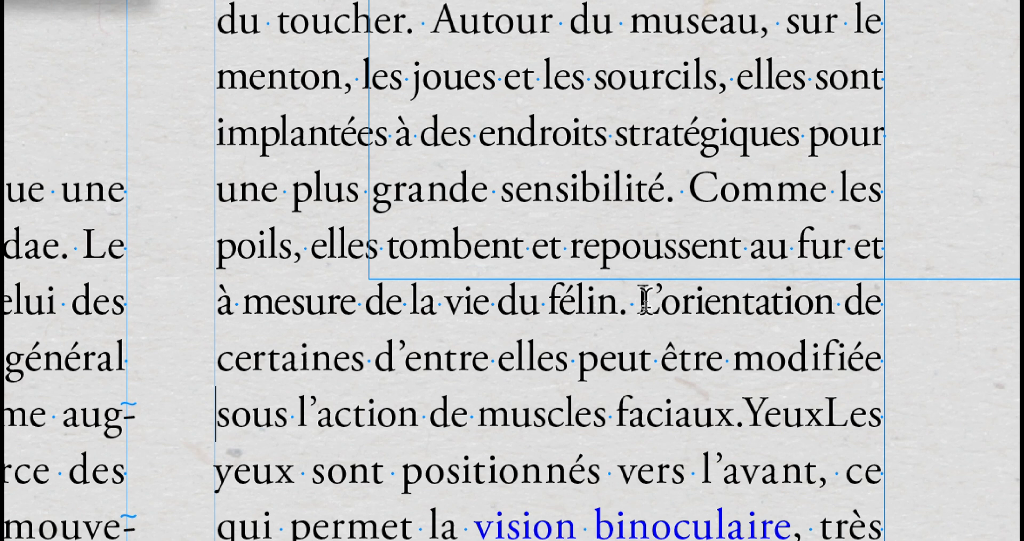
{"action": "key", "text": "Return"}
{"action": "key", "text": "Return"}
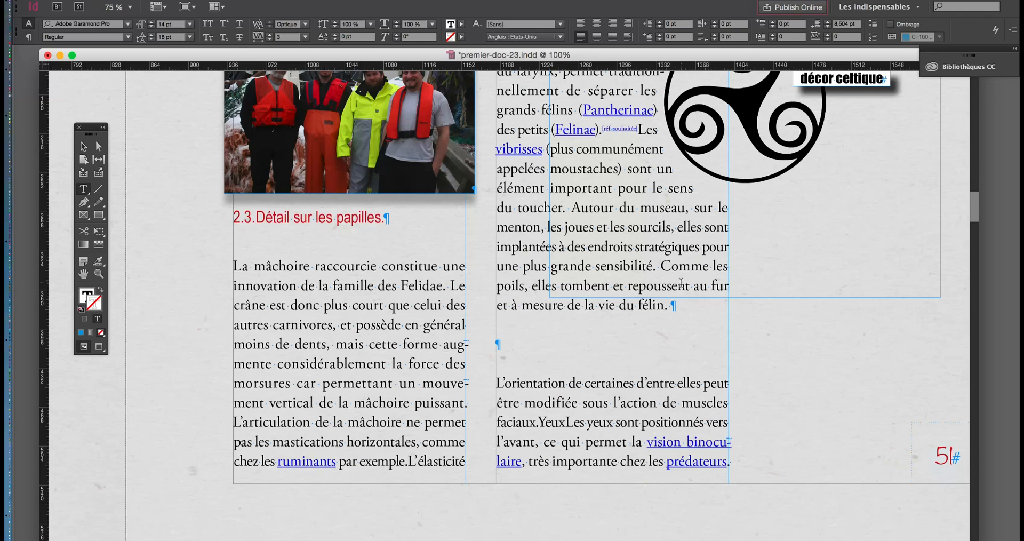
Cut the sailing ship painting from the pasteboard.
{"action": "key", "text": "super+minus"}
{"action": "key", "text": "super+minus"}
{"action": "key", "text": "super+minus"}
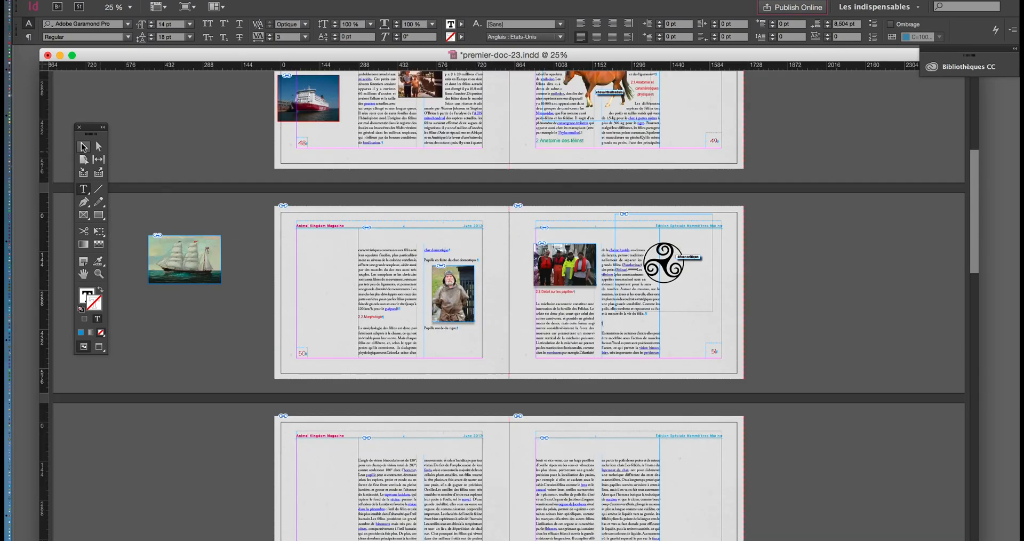
{"action": "left_click", "coordinate": [83, 146]}
{"action": "left_click", "coordinate": [175, 247]}
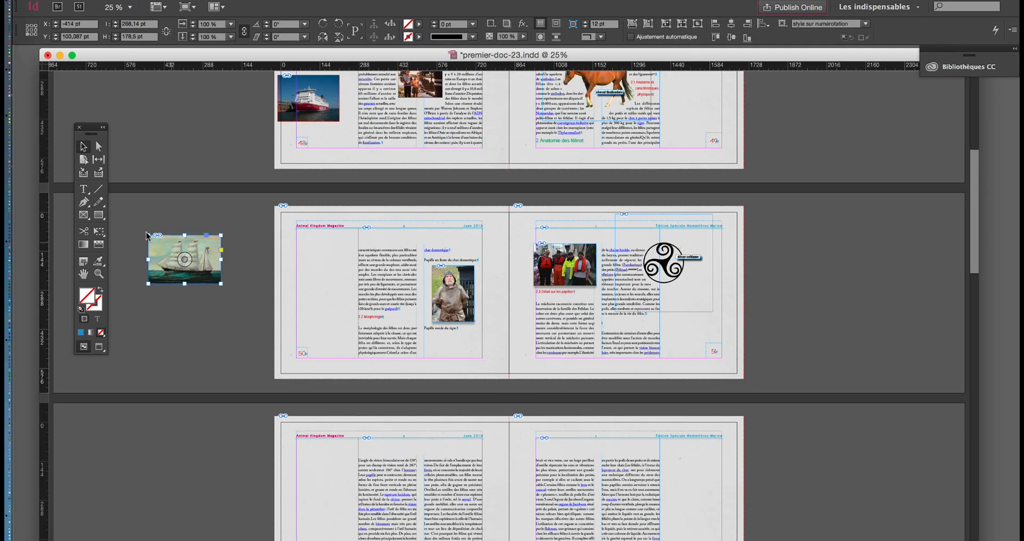
{"action": "key", "text": "Delete"}
Paste the ship painting inline into the empty paragraph above "L'orientation de certaines" on page 51.
{"action": "key", "text": "z"}
{"action": "left_click", "coordinate": [633, 327]}
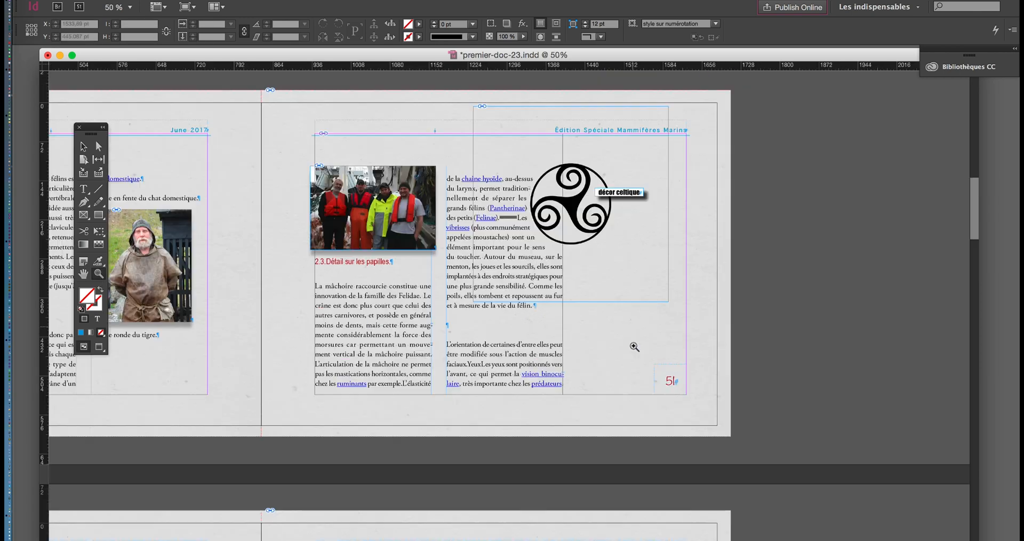
{"action": "left_click", "coordinate": [371, 320]}
{"action": "key", "text": "t"}
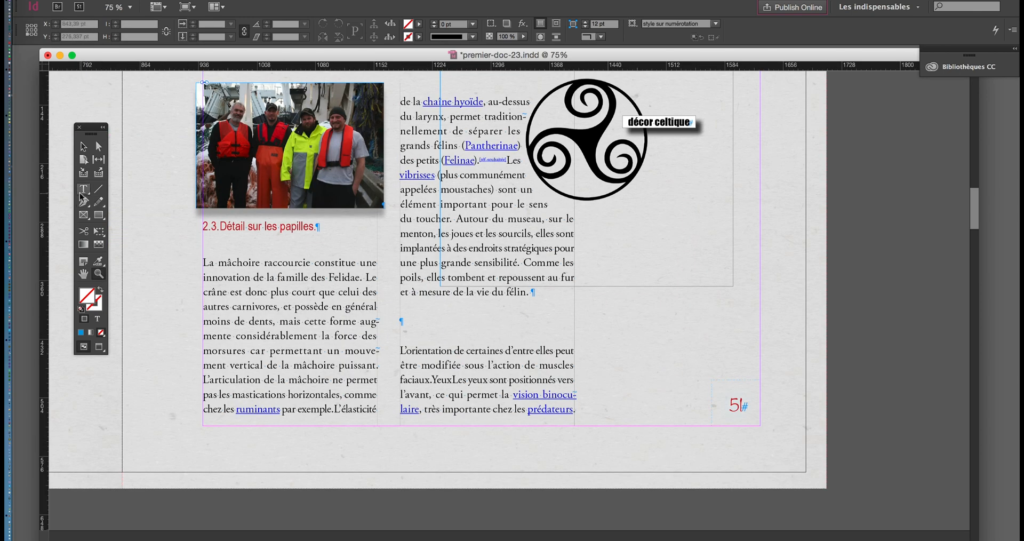
{"action": "left_click", "coordinate": [436, 322]}
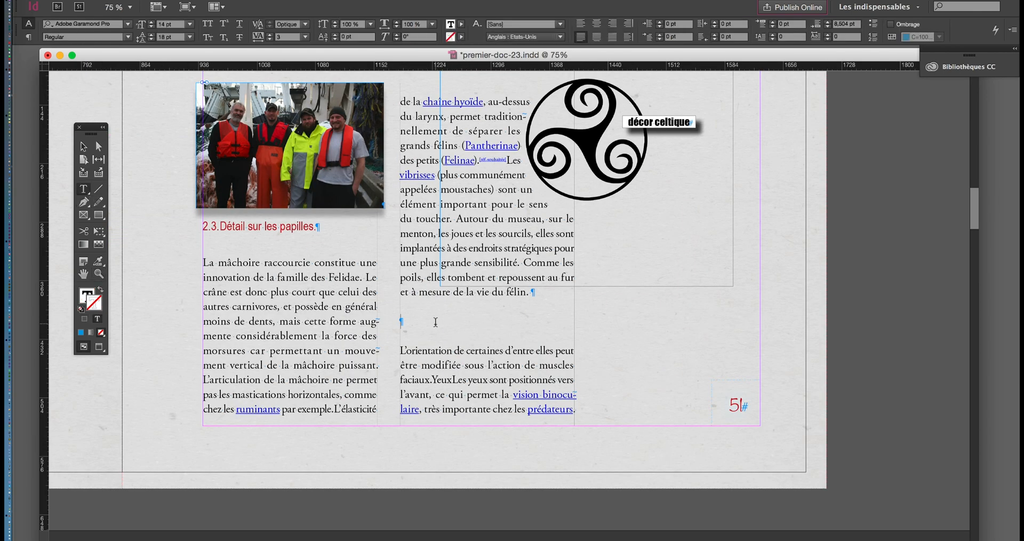
{"action": "key", "text": "ctrl+v"}
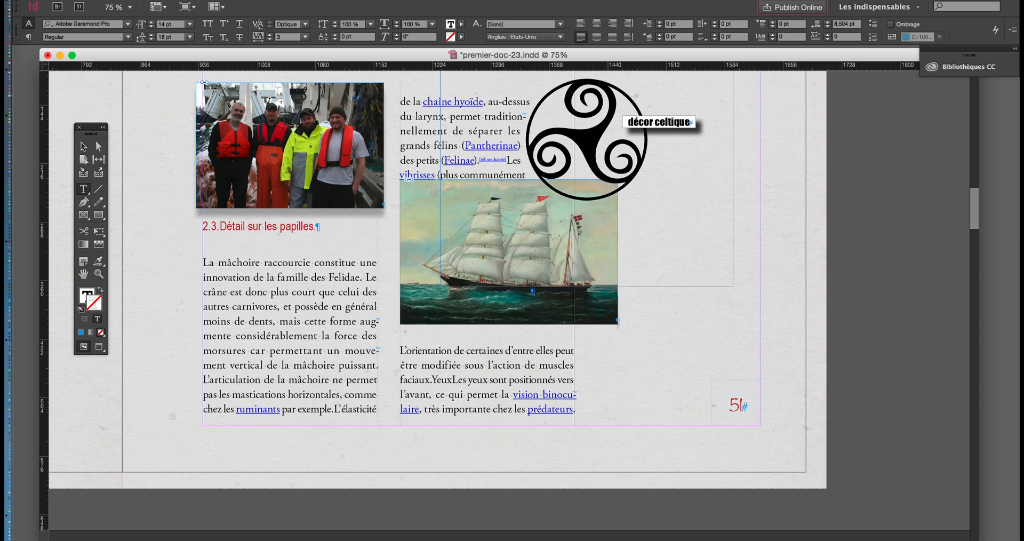
Apply the paragraph style "image centrée dans la colonne" to the paragraph holding the inline ship painting.
{"action": "left_click", "coordinate": [212, 0]}
{"action": "left_click", "coordinate": [251, 122]}
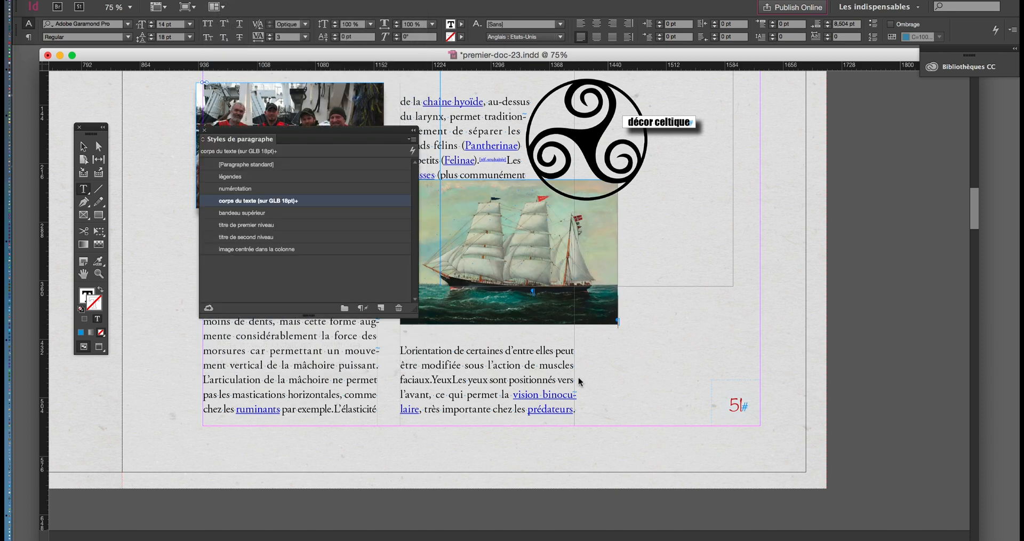
{"action": "left_click_drag", "start_coordinate": [302, 135], "coordinate": [758, 216]}
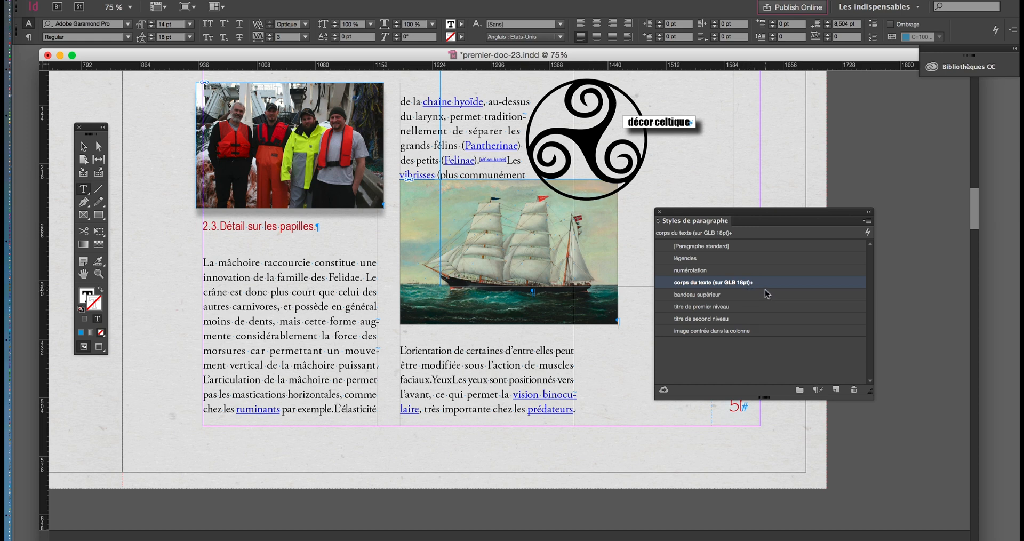
{"action": "left_click", "coordinate": [767, 331]}
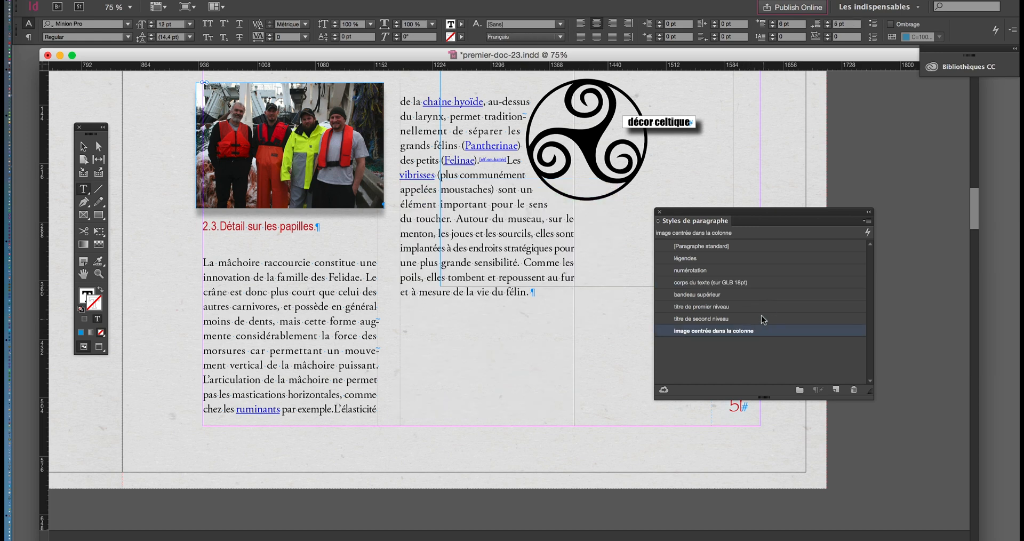
Bring up the object styles and arrange both style lists clear of the ship painting on page 52.
{"action": "scroll", "coordinate": [398, 319], "scroll_direction": "down", "scroll_amount": 1}
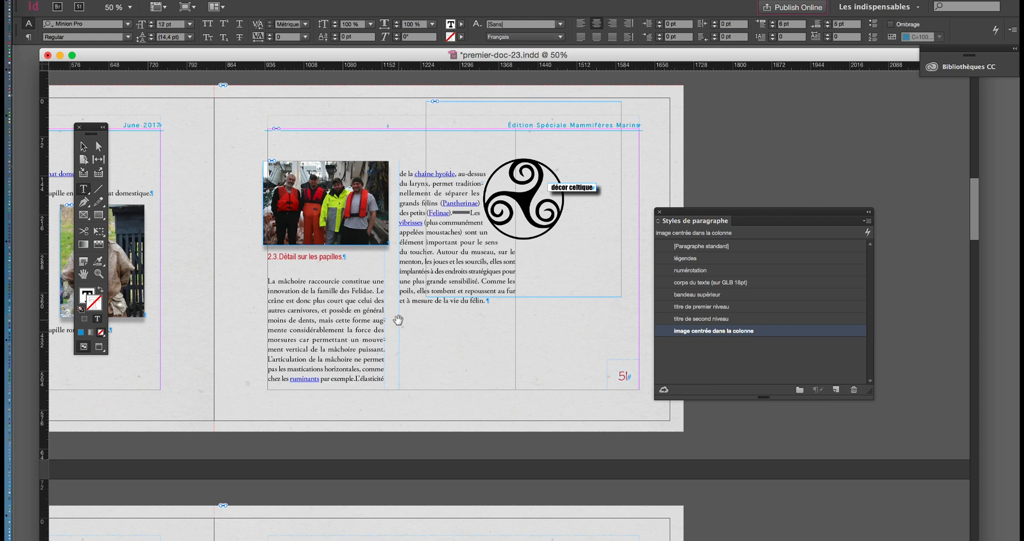
{"action": "left_click_drag", "start_coordinate": [348, 362], "coordinate": [598, 182]}
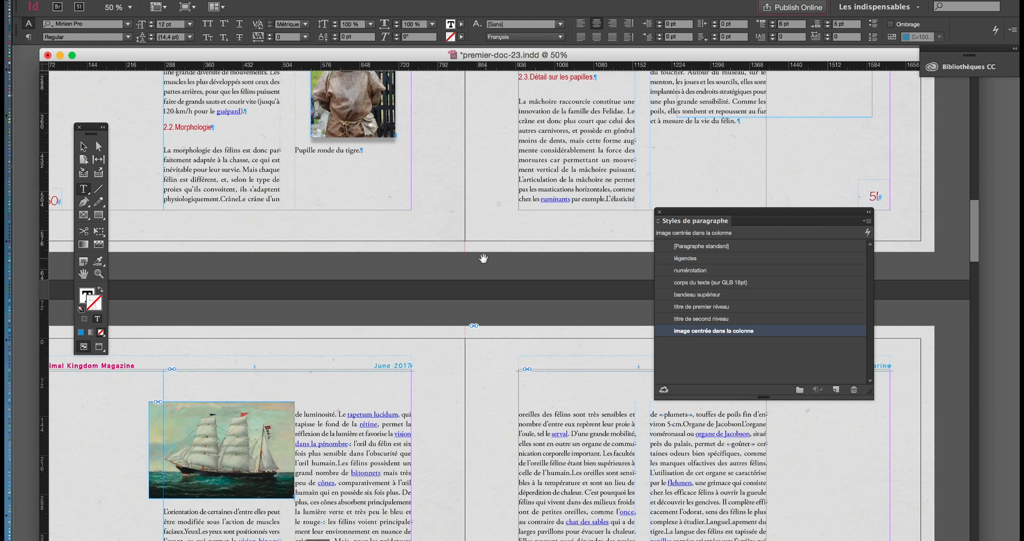
{"action": "scroll", "coordinate": [484, 254], "scroll_direction": "down", "scroll_amount": 2}
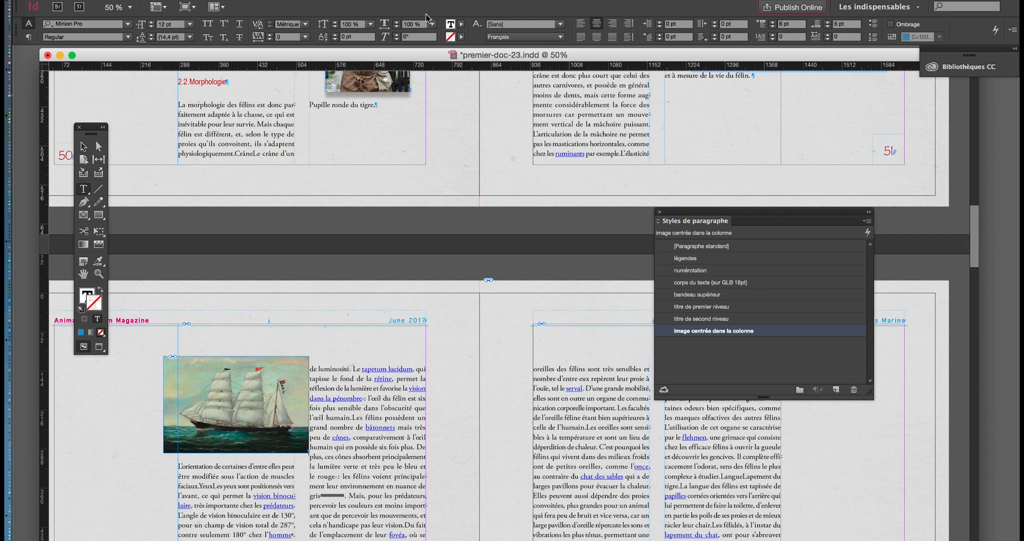
{"action": "left_click_drag", "start_coordinate": [692, 213], "coordinate": [767, 86]}
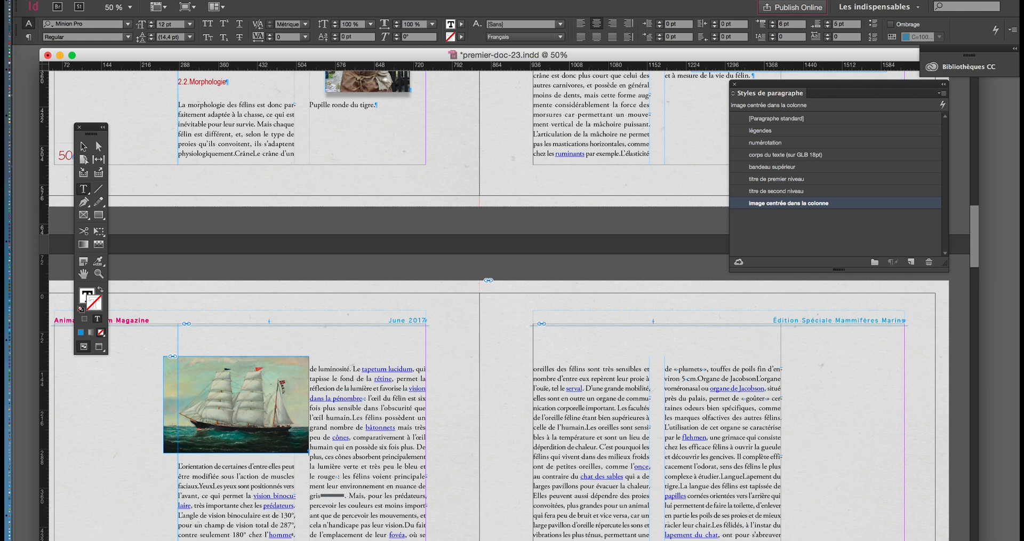
{"action": "left_click", "coordinate": [373, 0]}
{"action": "mouse_move", "coordinate": [433, 253]}
{"action": "left_click", "coordinate": [587, 252]}
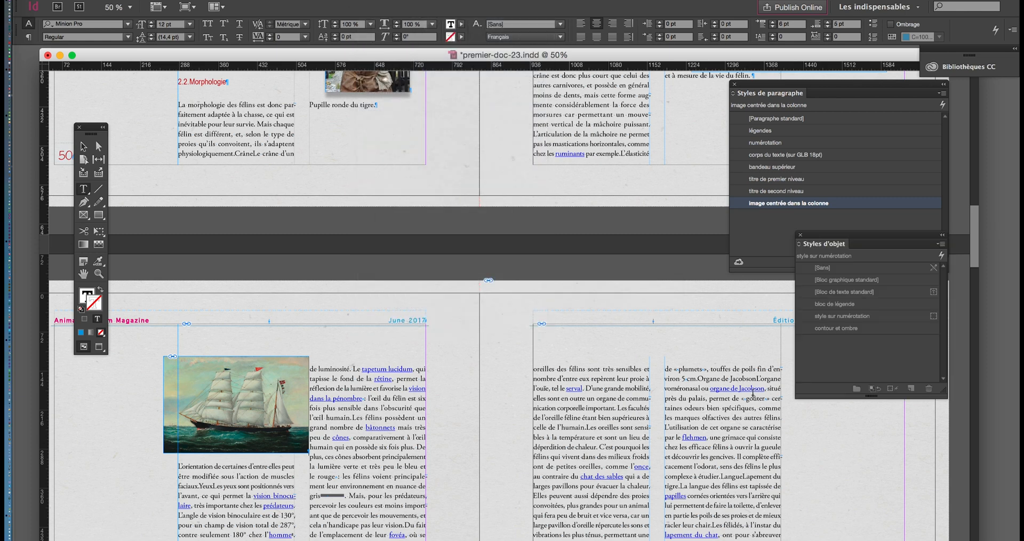
{"action": "left_click_drag", "start_coordinate": [822, 235], "coordinate": [579, 192]}
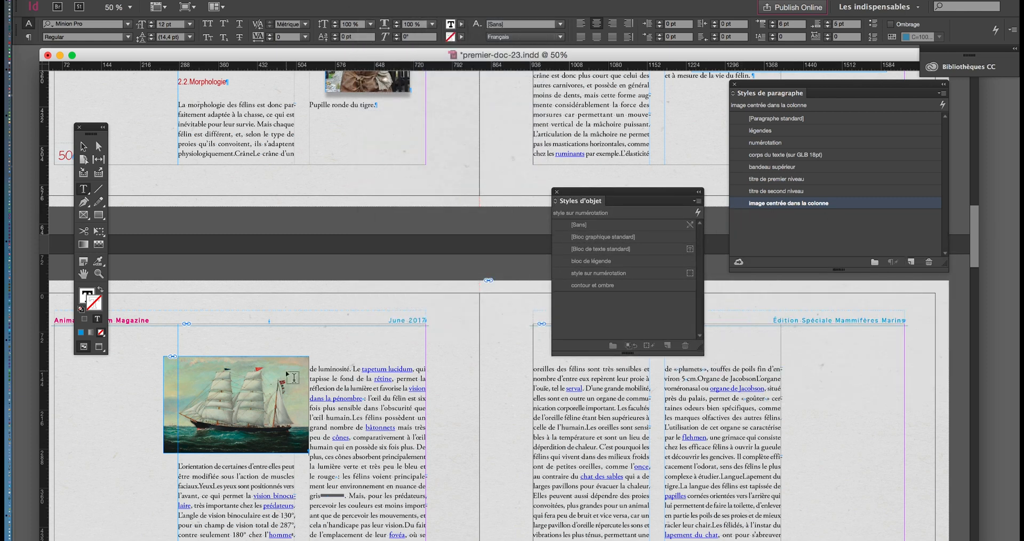
Apply the object style "contour et ombre" to the inline ship painting above "L'orientation de certaines".
{"action": "left_click", "coordinate": [184, 462]}
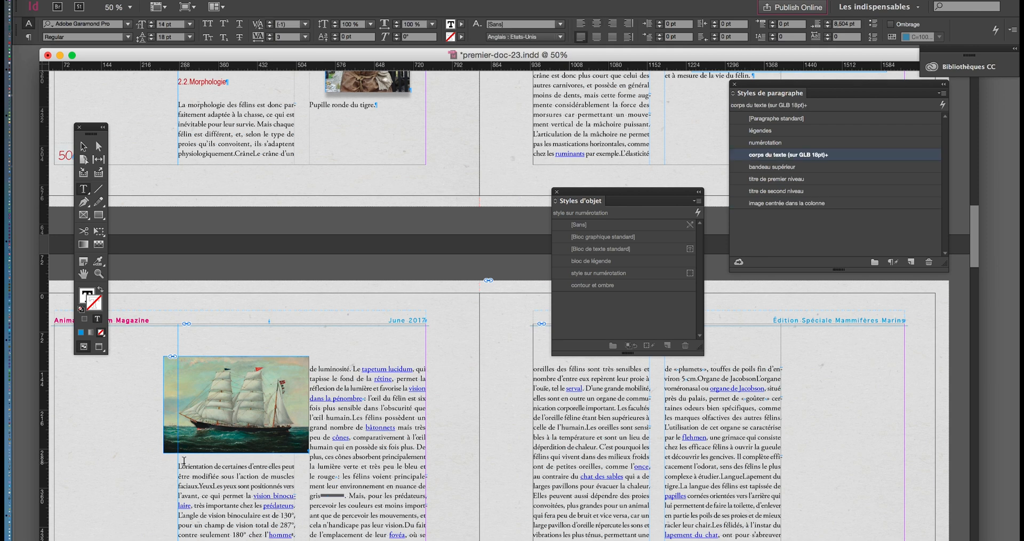
{"action": "key", "text": "super+equal"}
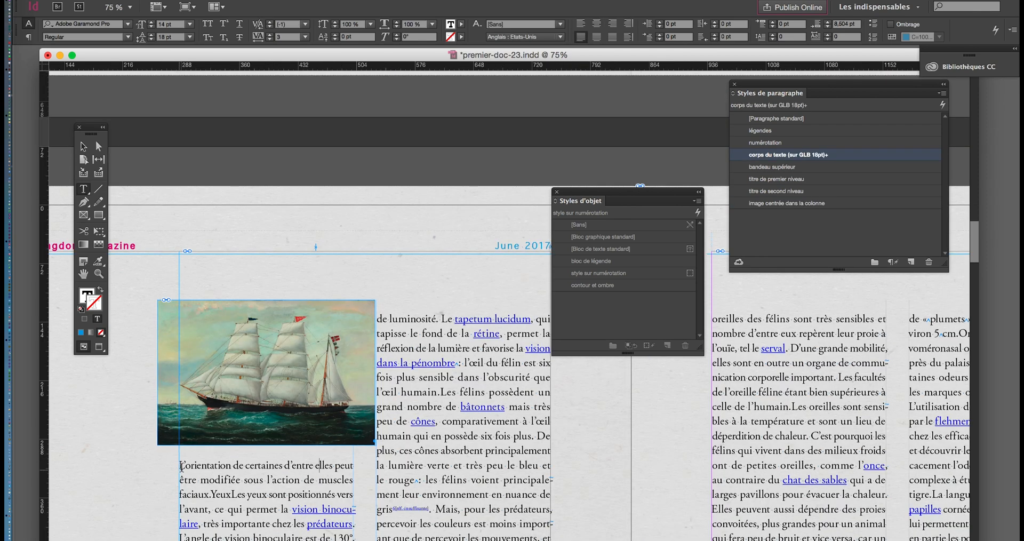
{"action": "key", "text": "super+equal"}
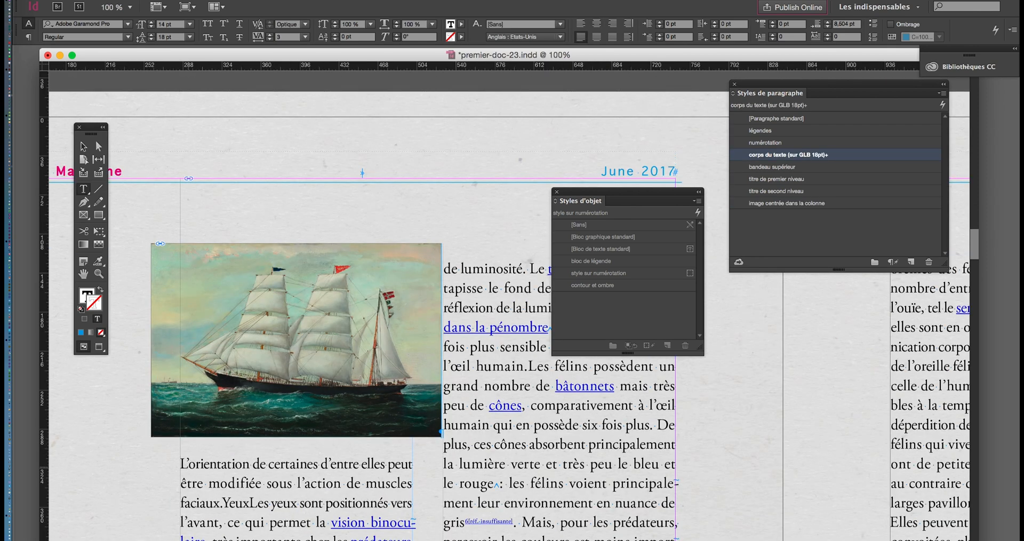
{"action": "key", "text": "Left"}
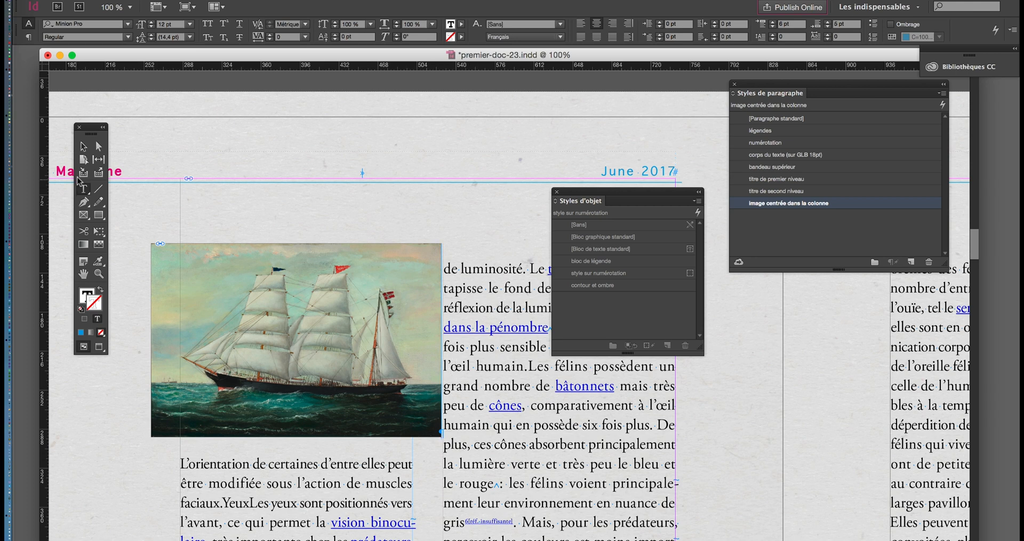
{"action": "left_click", "coordinate": [83, 147]}
{"action": "left_click", "coordinate": [296, 341]}
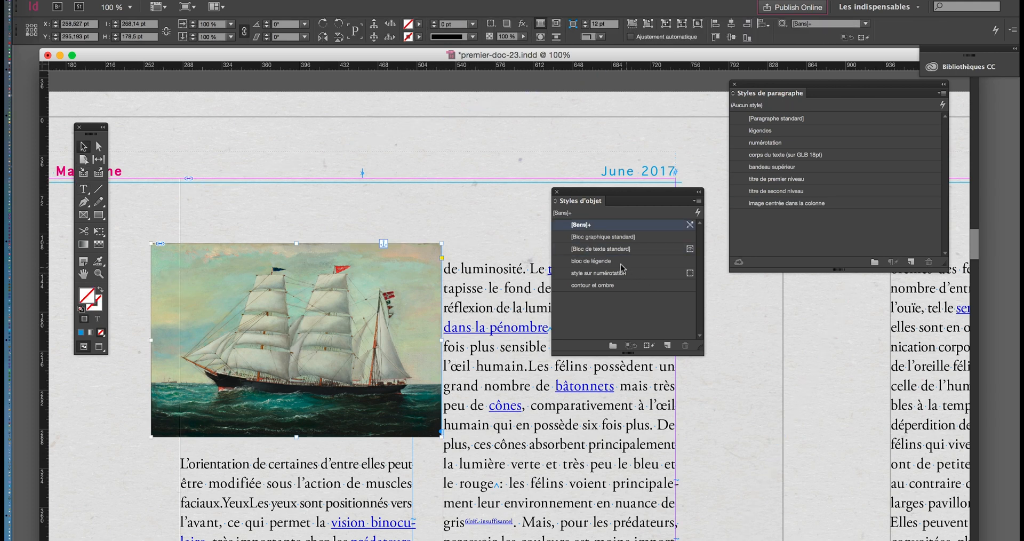
{"action": "left_click", "coordinate": [604, 286]}
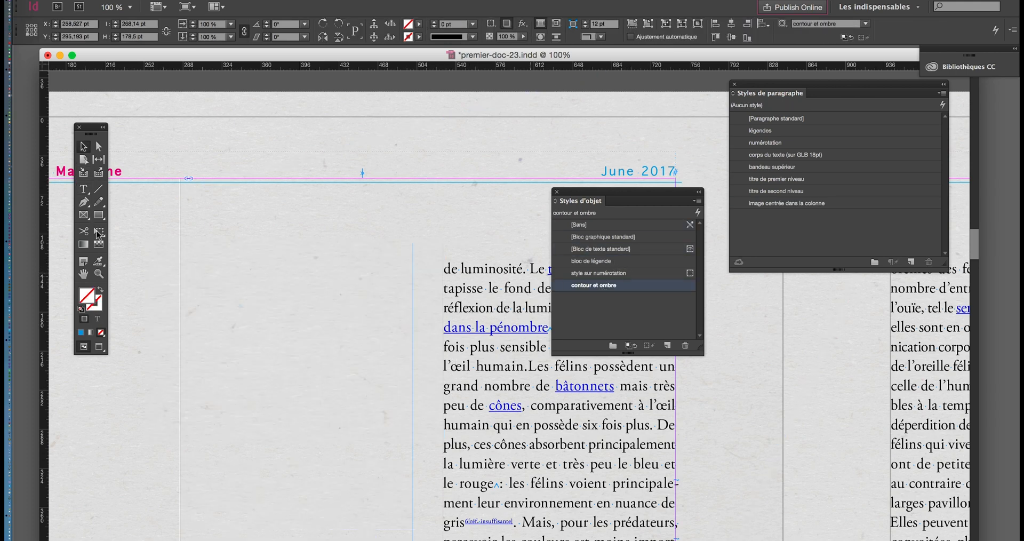
Scale the ship painting down to about 197 pt wide by 131 pt high so it fits the text column.
{"action": "left_click_drag", "start_coordinate": [150, 243], "coordinate": [187, 275]}
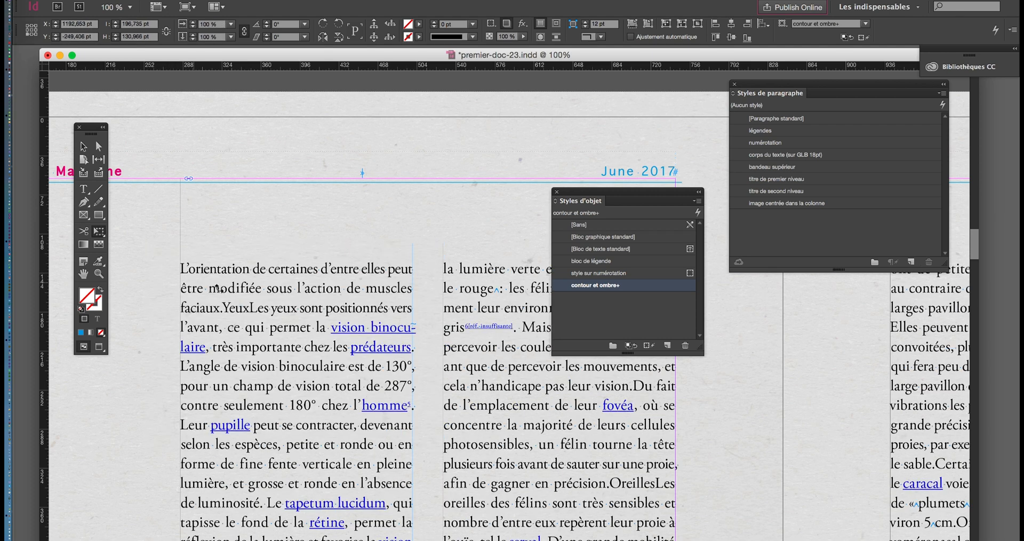
{"action": "scroll", "coordinate": [308, 305], "scroll_direction": "down", "scroll_amount": 1}
{"action": "scroll", "coordinate": [309, 305], "scroll_direction": "down", "scroll_amount": 2}
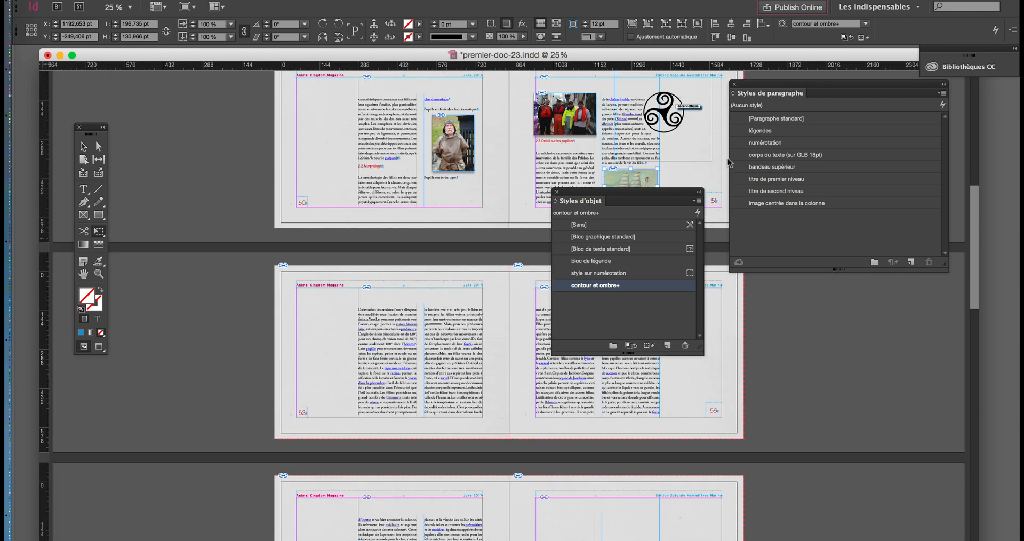
{"action": "left_click_drag", "start_coordinate": [741, 93], "coordinate": [837, 112]}
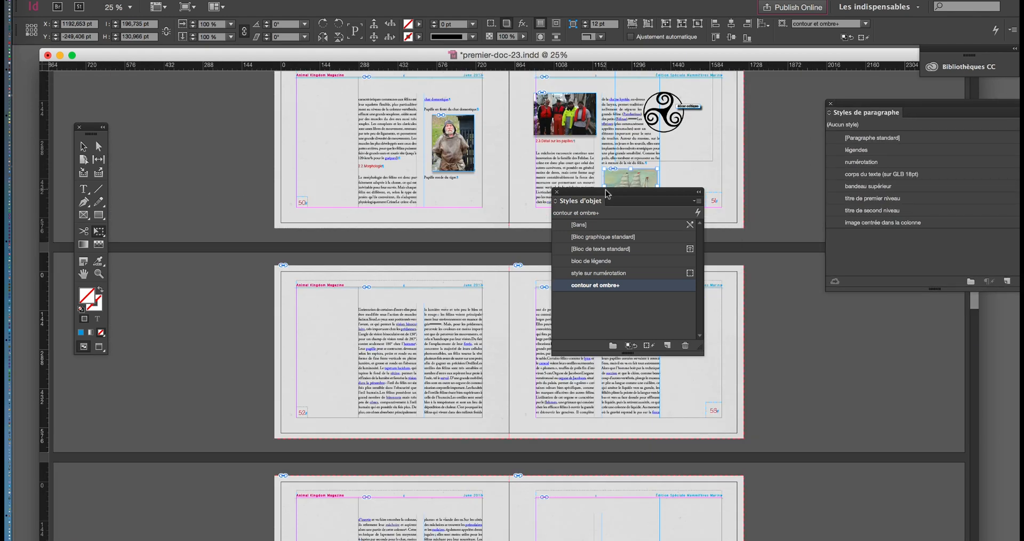
{"action": "left_click_drag", "start_coordinate": [605, 190], "coordinate": [789, 309]}
{"action": "scroll", "coordinate": [608, 141], "scroll_direction": "up", "scroll_amount": 2}
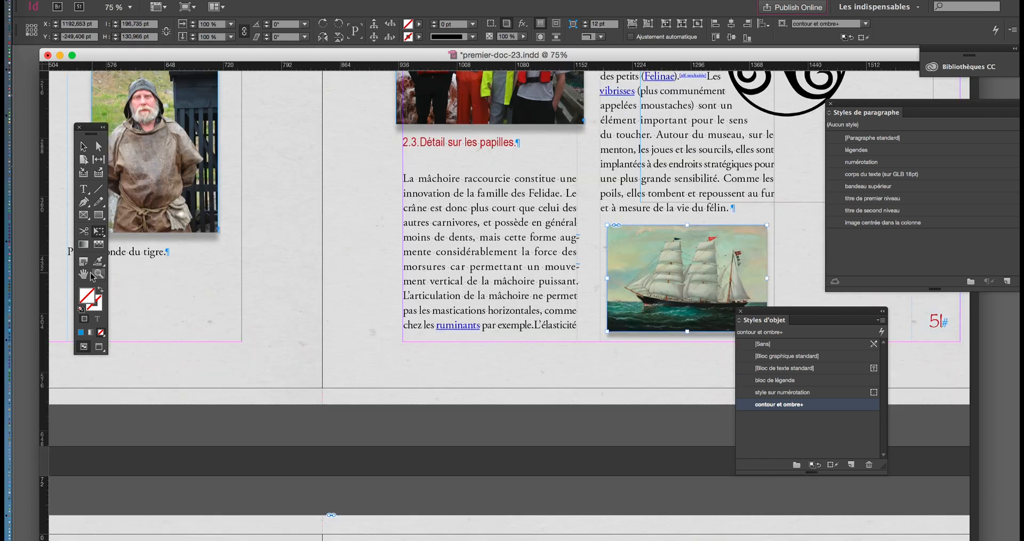
Scale the group photo above "2.3. Détail sur les papilles" down to about 204 pt wide by 136 pt high.
{"action": "left_click", "coordinate": [84, 274]}
{"action": "left_click_drag", "start_coordinate": [684, 258], "coordinate": [589, 397]}
{"action": "left_click", "coordinate": [84, 147]}
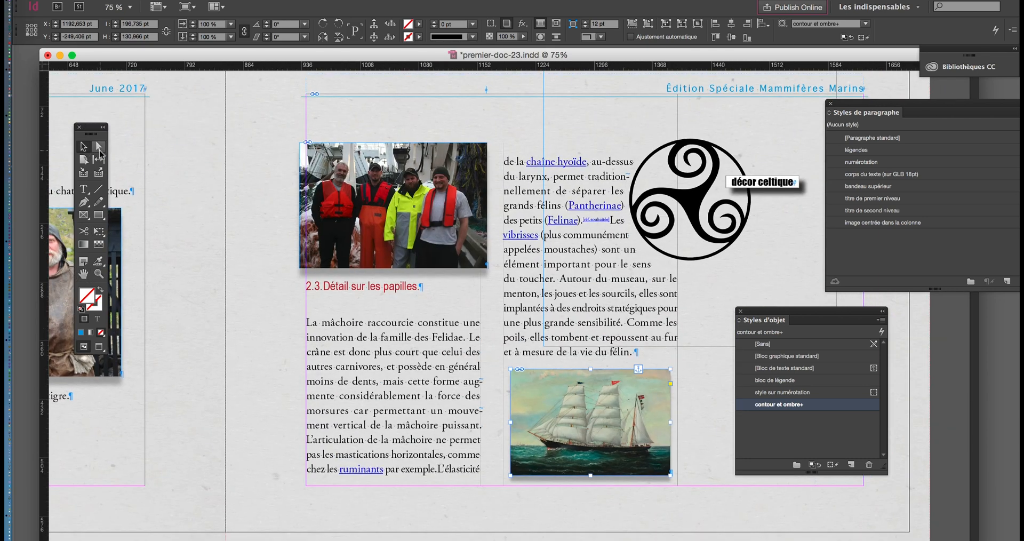
{"action": "left_click", "coordinate": [307, 163]}
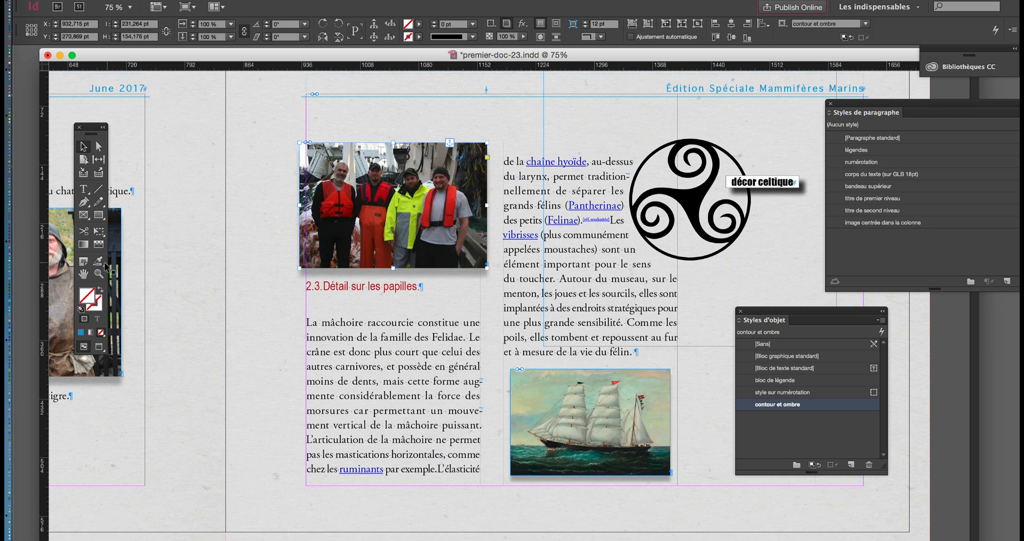
{"action": "left_click", "coordinate": [99, 236]}
{"action": "left_click_drag", "start_coordinate": [301, 142], "coordinate": [311, 151]}
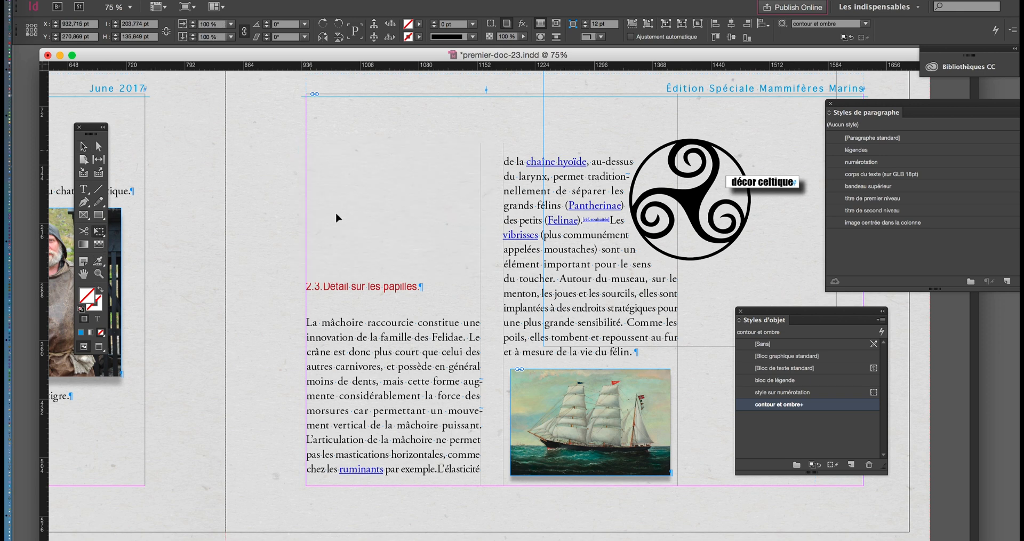
{"action": "key", "text": "v"}
{"action": "left_click", "coordinate": [239, 232]}
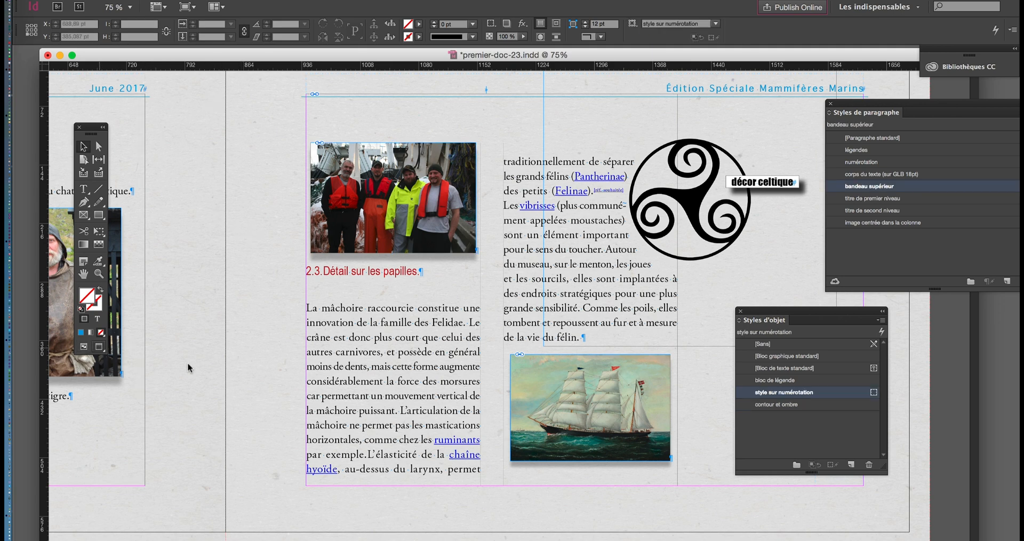
Show the pages in preview mode and save the document under the new name premier-doc-24.indd.
{"action": "key", "text": "w"}
{"action": "left_click", "coordinate": [99, 347]}
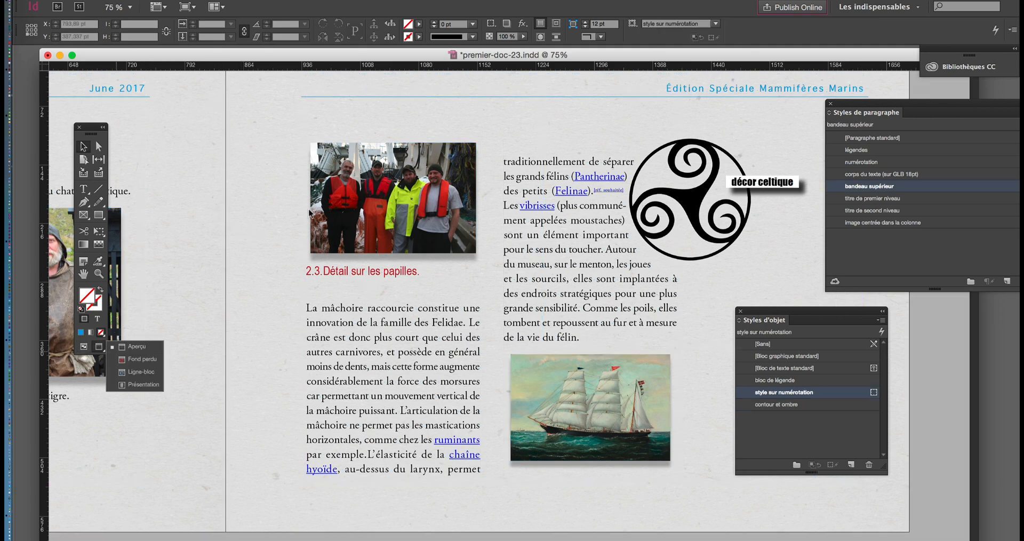
{"action": "left_click", "coordinate": [111, 0]}
{"action": "left_click", "coordinate": [161, 80]}
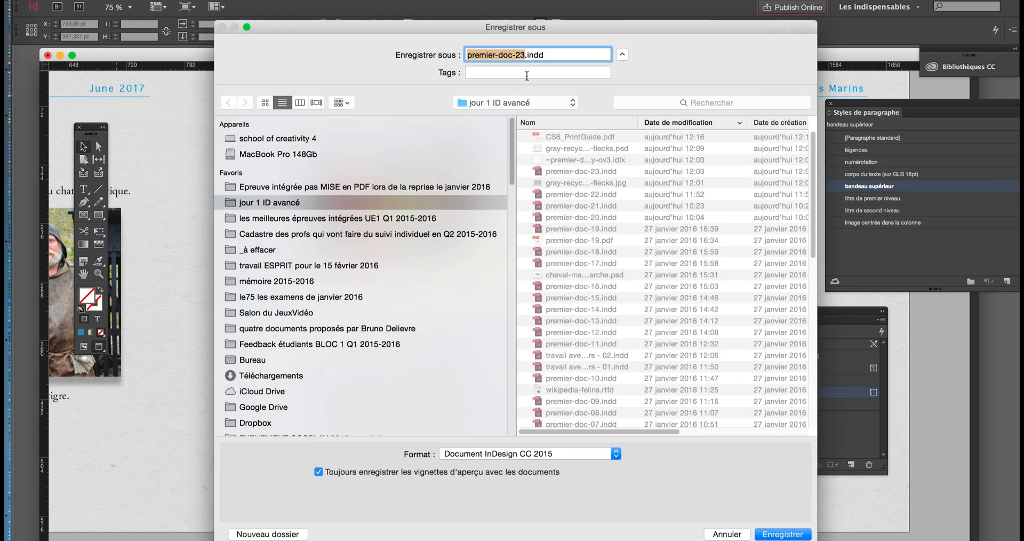
{"action": "left_click", "coordinate": [525, 56]}
{"action": "key", "text": "BackSpace"}
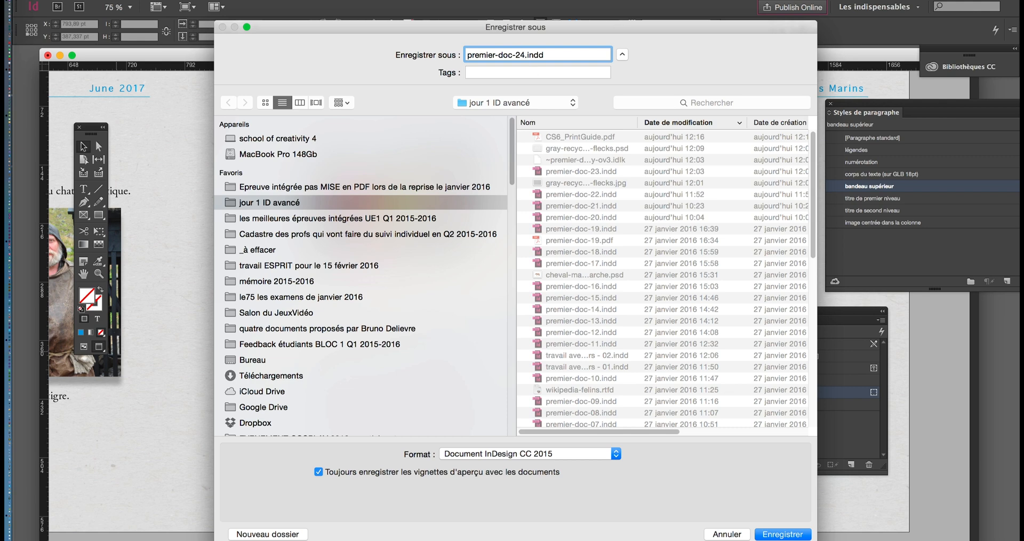
{"action": "type", "text": "4"}
{"action": "left_click", "coordinate": [783, 534]}
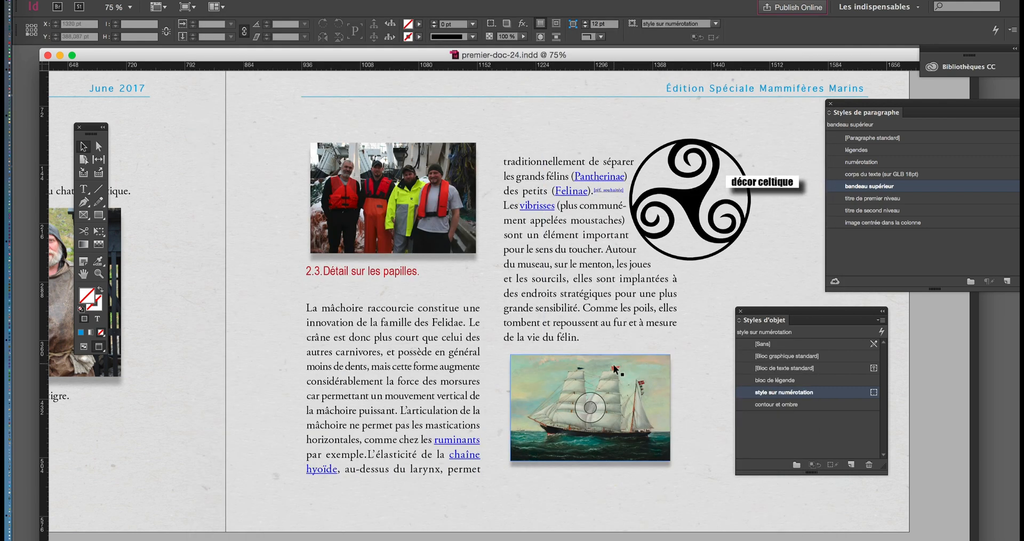
Scale the photo of the hooded man on page 50 down to about 111 pt wide by 148 pt high.
{"action": "left_click", "coordinate": [83, 274]}
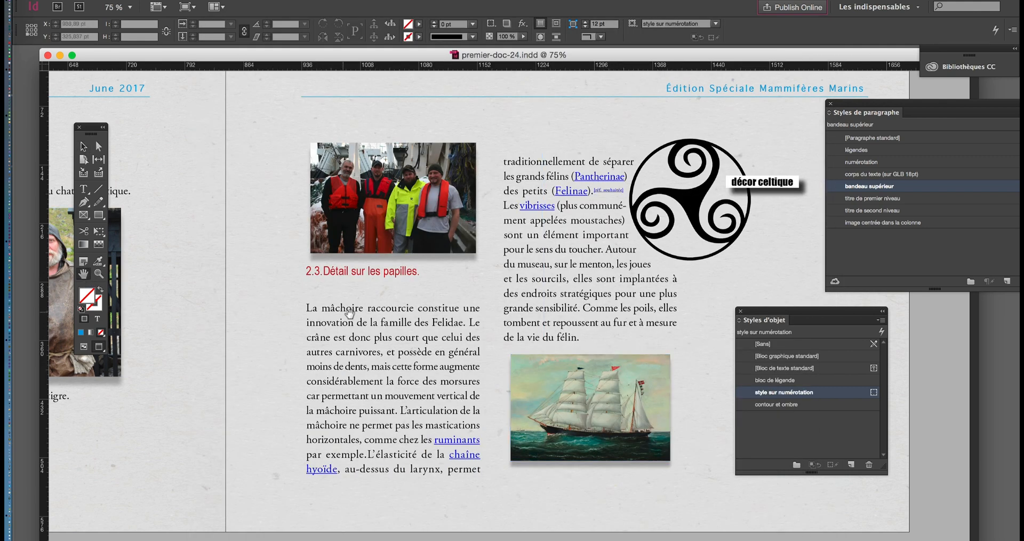
{"action": "left_click_drag", "start_coordinate": [349, 314], "coordinate": [452, 285]}
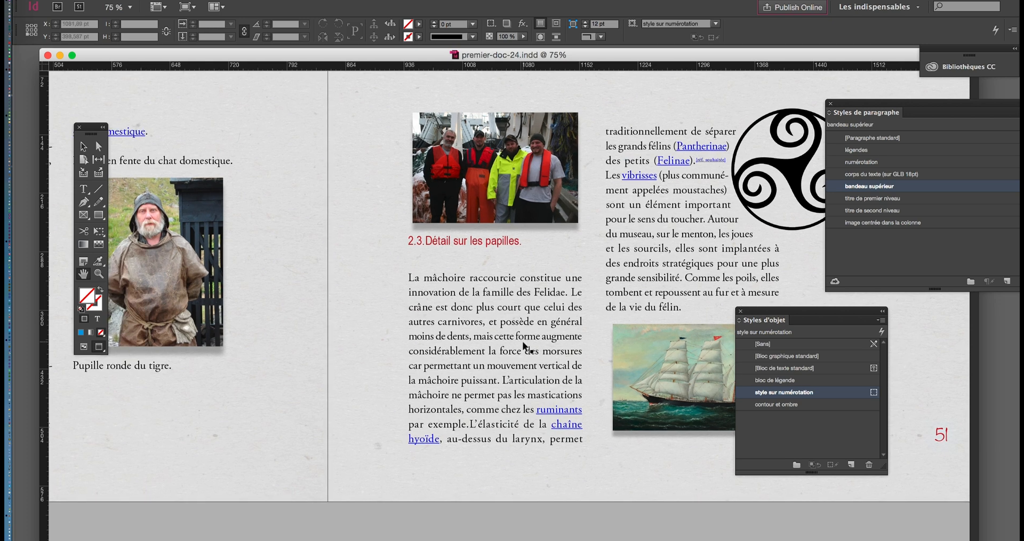
{"action": "key", "text": "super+minus"}
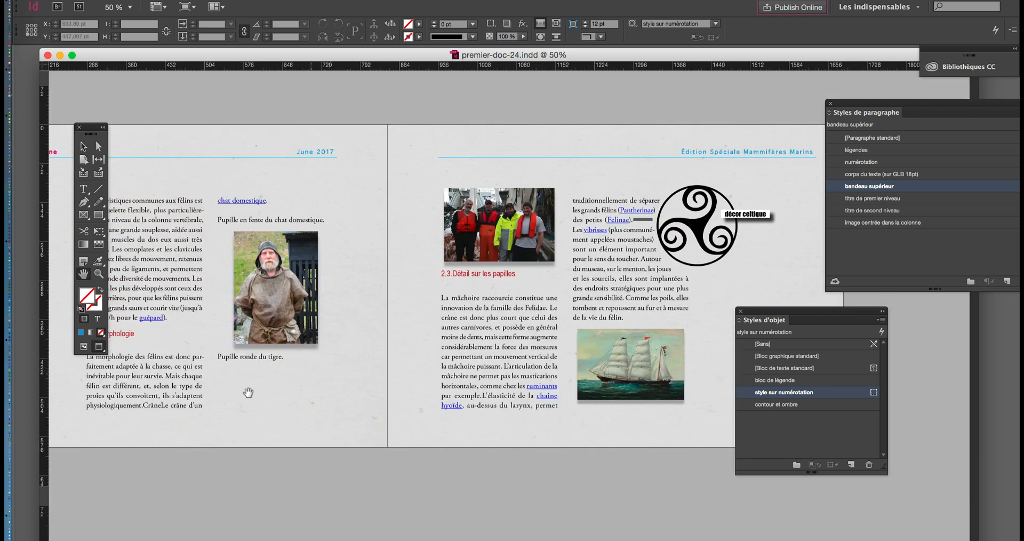
{"action": "left_click_drag", "start_coordinate": [296, 398], "coordinate": [398, 385]}
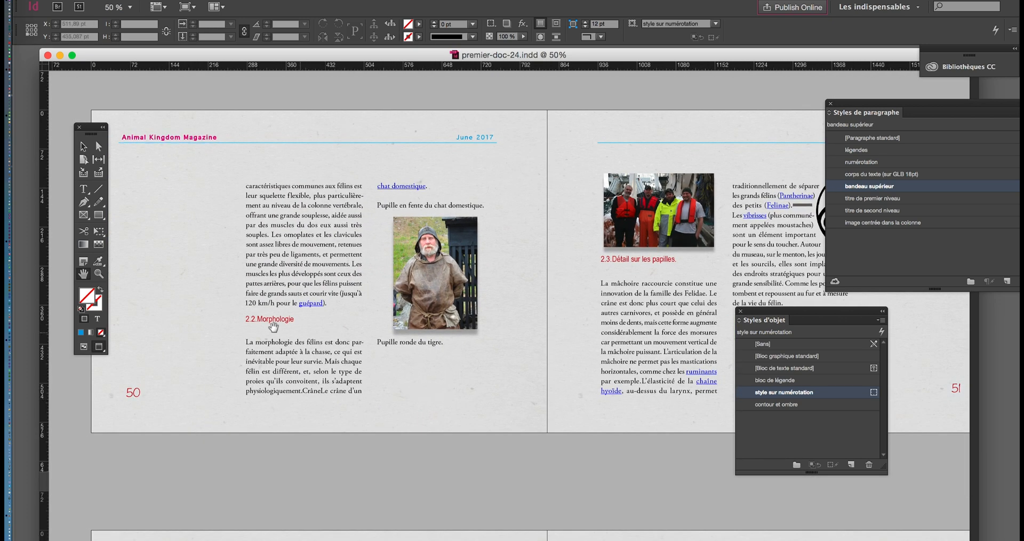
{"action": "scroll", "coordinate": [274, 326], "scroll_direction": "up", "scroll_amount": 1}
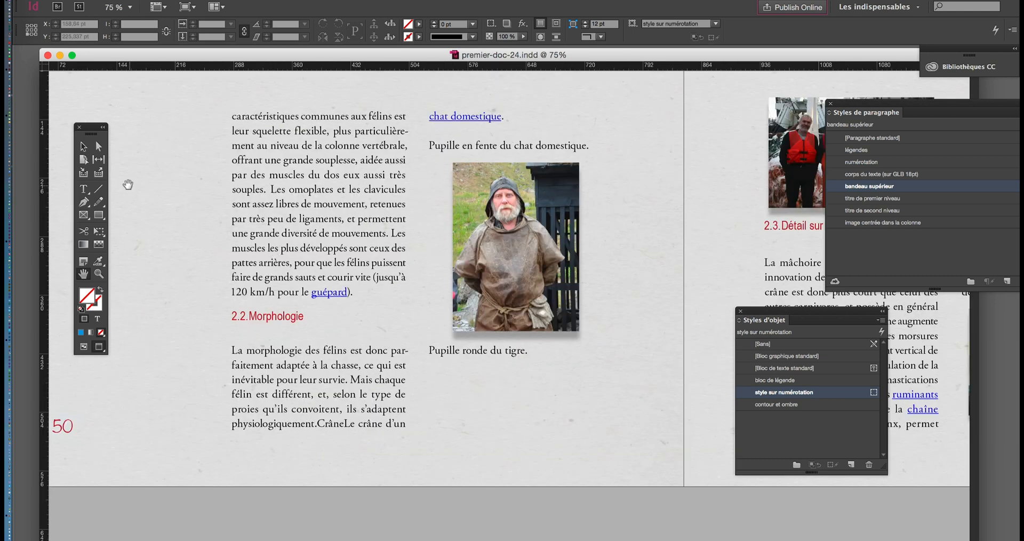
{"action": "left_click", "coordinate": [478, 174]}
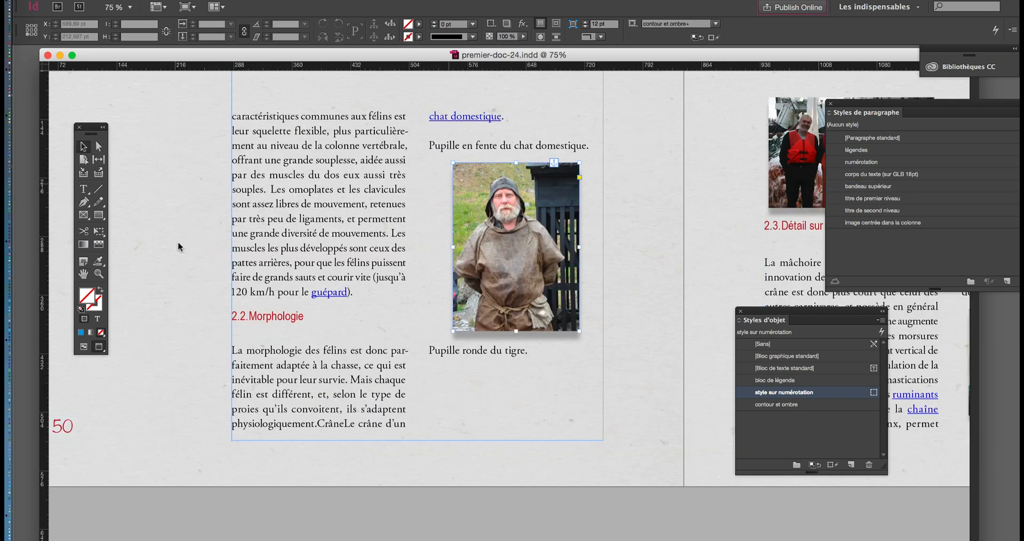
{"action": "left_click", "coordinate": [98, 231]}
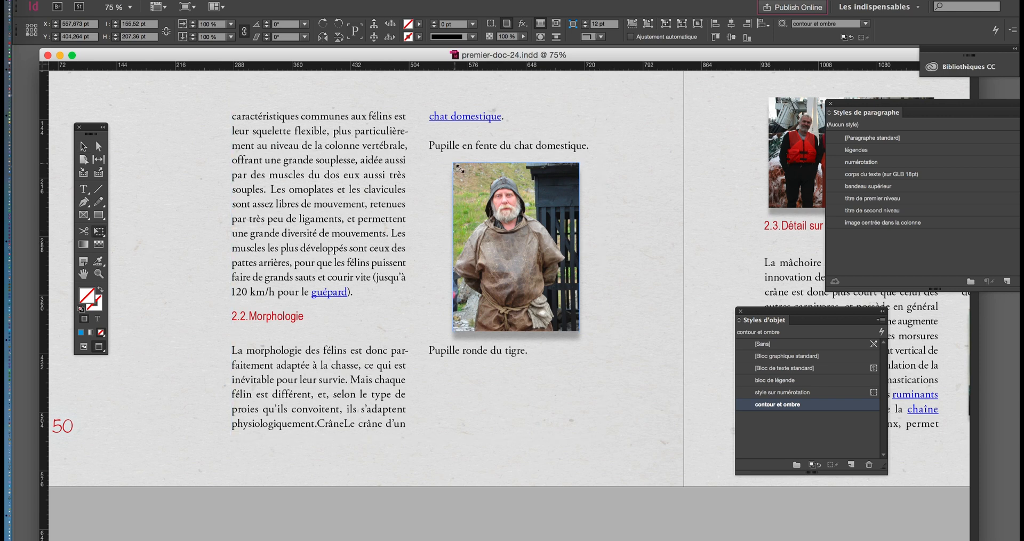
{"action": "key", "text": "Delete"}
{"action": "key", "text": "super+z"}
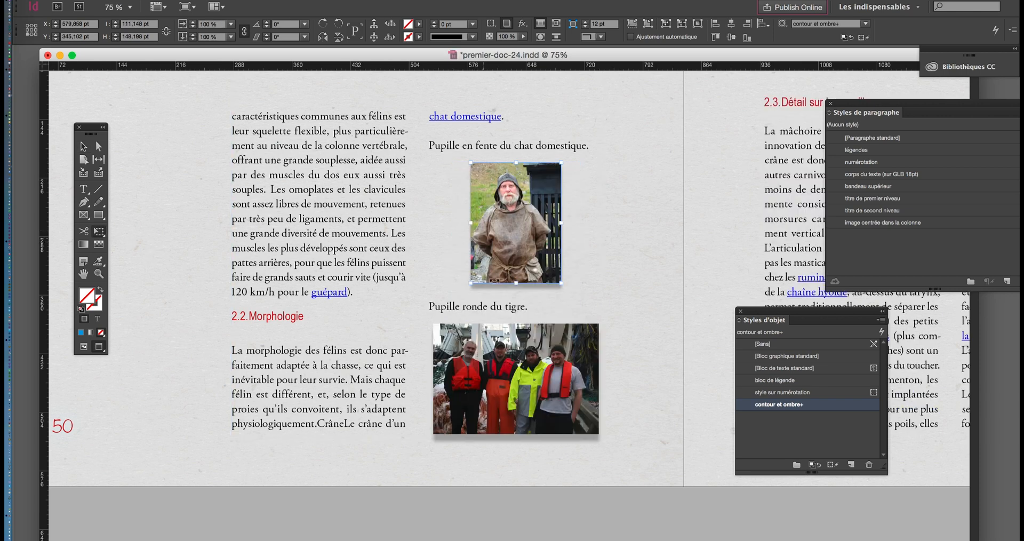
With nothing selected, set the titre de second niveau paragraph style to 20 pt space before and 0 pt space after.
{"action": "left_click", "coordinate": [83, 274]}
{"action": "scroll", "coordinate": [258, 333], "scroll_direction": "up", "scroll_amount": 2}
{"action": "left_click", "coordinate": [83, 145]}
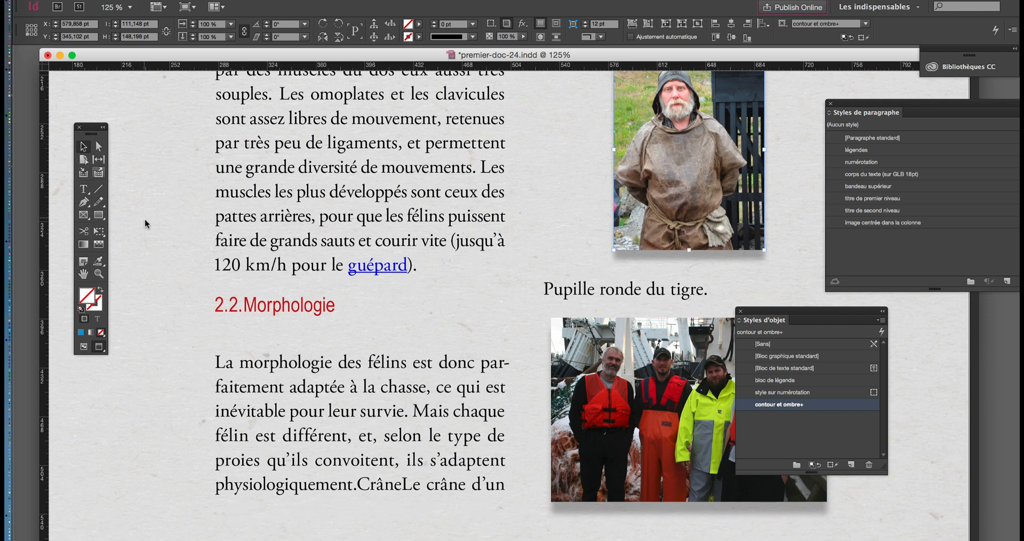
{"action": "left_click", "coordinate": [224, 379]}
{"action": "left_click", "coordinate": [203, 335]}
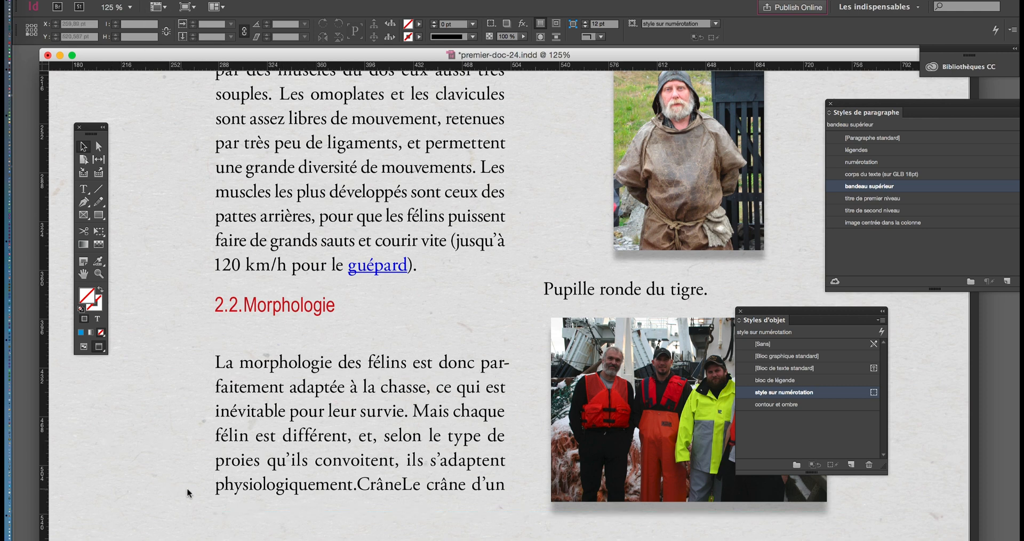
{"action": "left_click", "coordinate": [217, 0]}
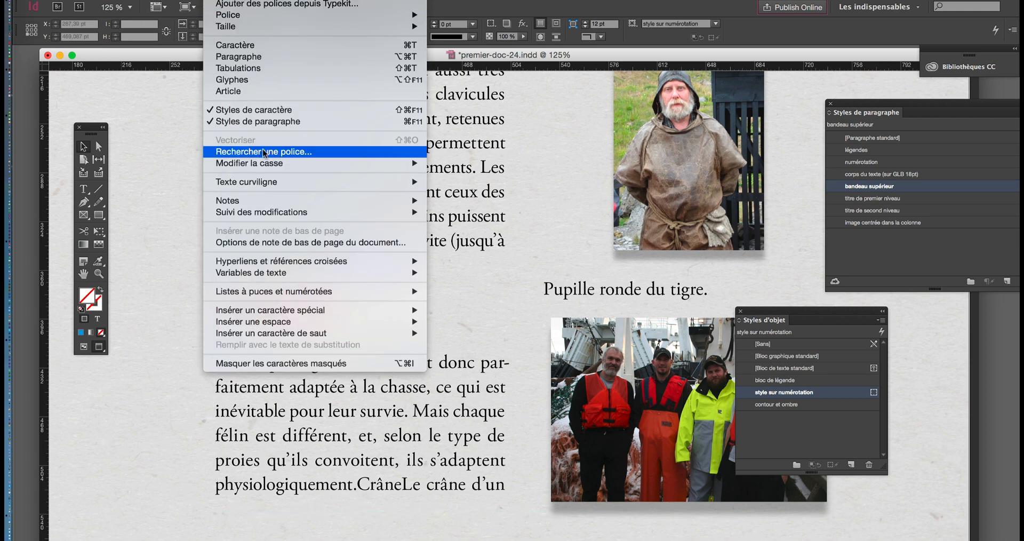
{"action": "left_click", "coordinate": [265, 121]}
{"action": "left_click", "coordinate": [219, 0]}
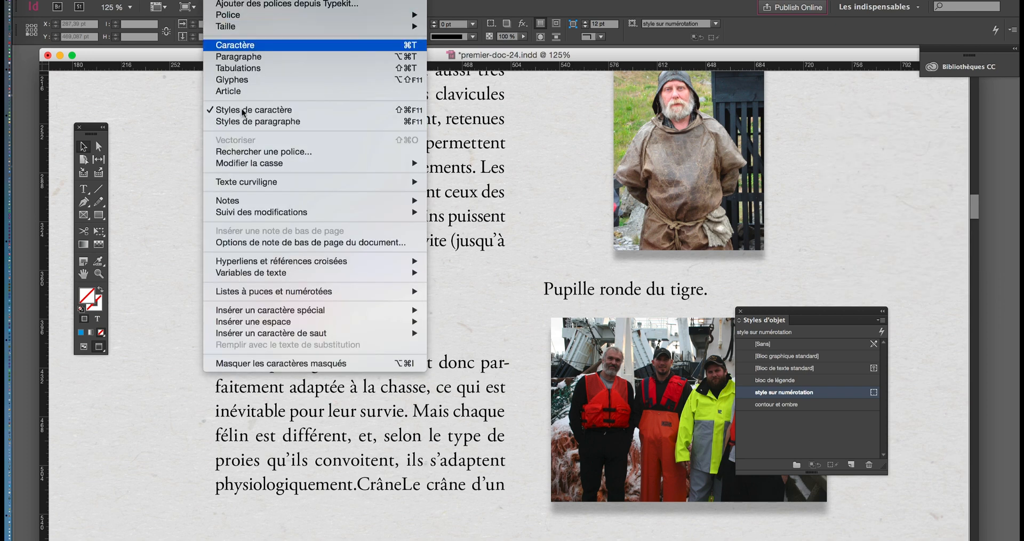
{"action": "left_click", "coordinate": [263, 122]}
{"action": "left_click_drag", "start_coordinate": [884, 97], "coordinate": [611, 112]}
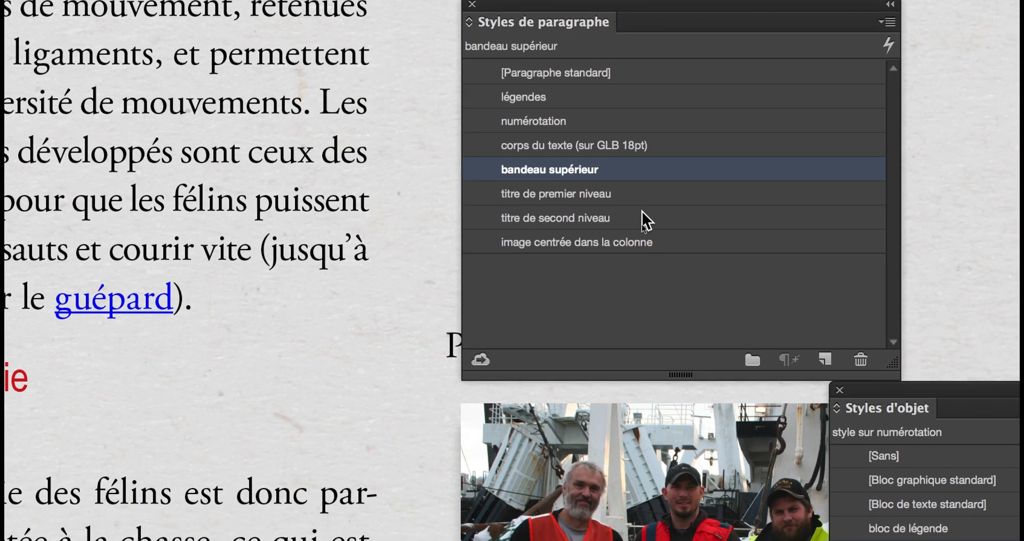
{"action": "double_click", "coordinate": [643, 216]}
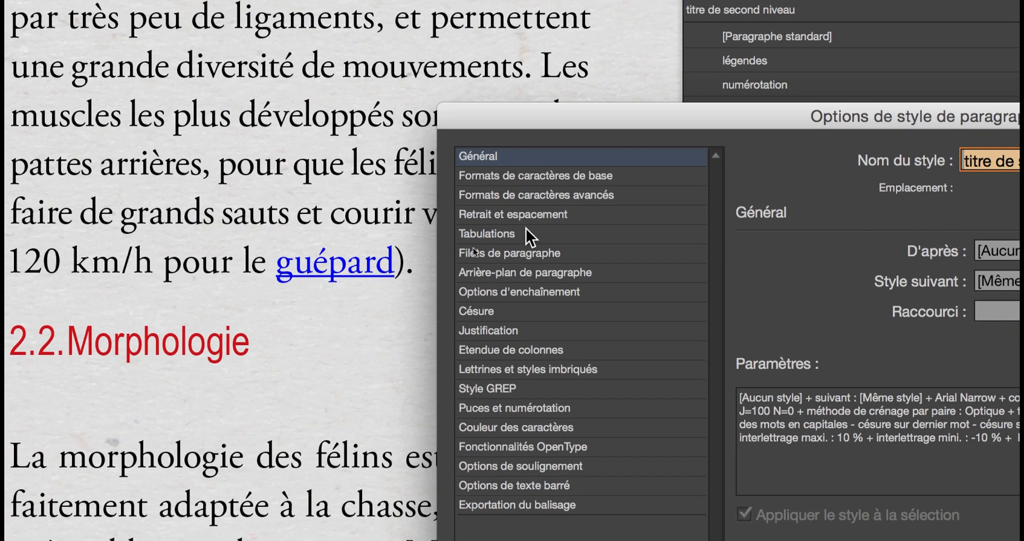
{"action": "left_click", "coordinate": [525, 218]}
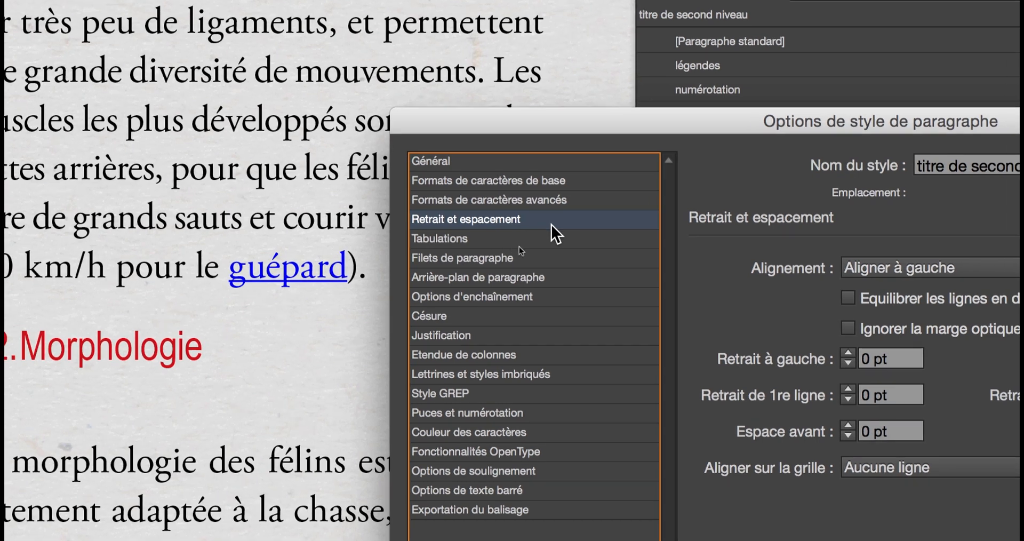
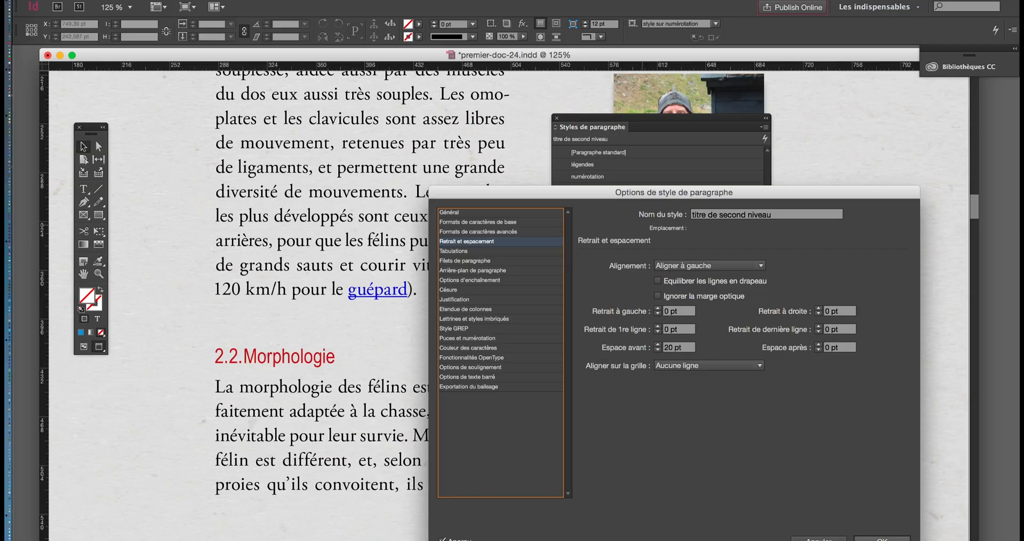
{"action": "left_click", "coordinate": [883, 539]}
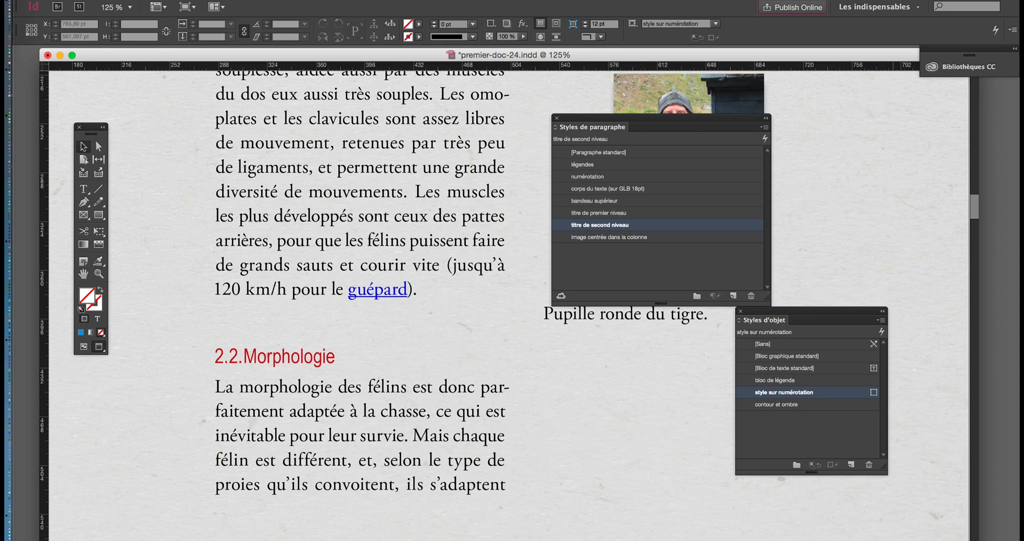
Save the document under the new name premier-doc-25.indd.
{"action": "left_click", "coordinate": [108, 0]}
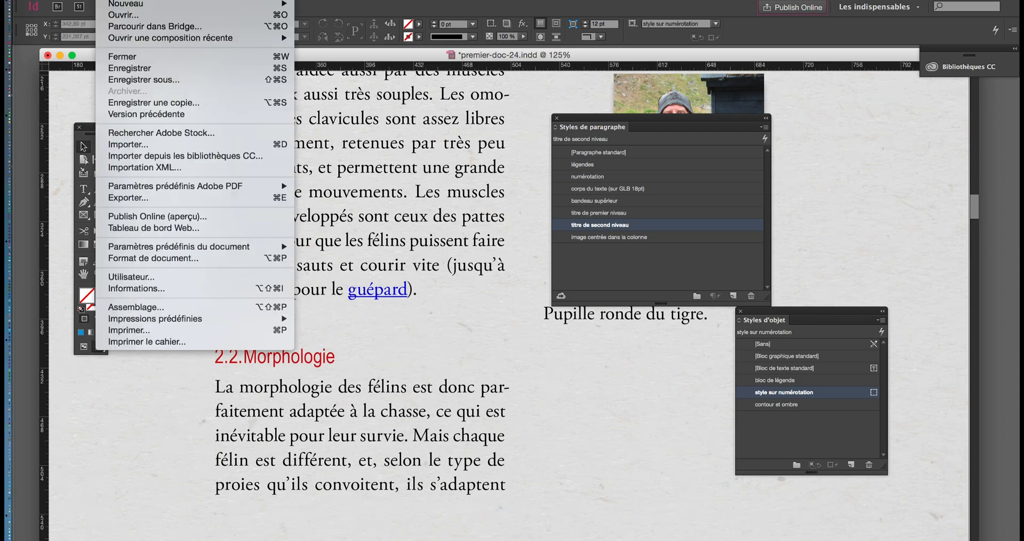
{"action": "left_click", "coordinate": [179, 80]}
{"action": "left_click", "coordinate": [525, 55]}
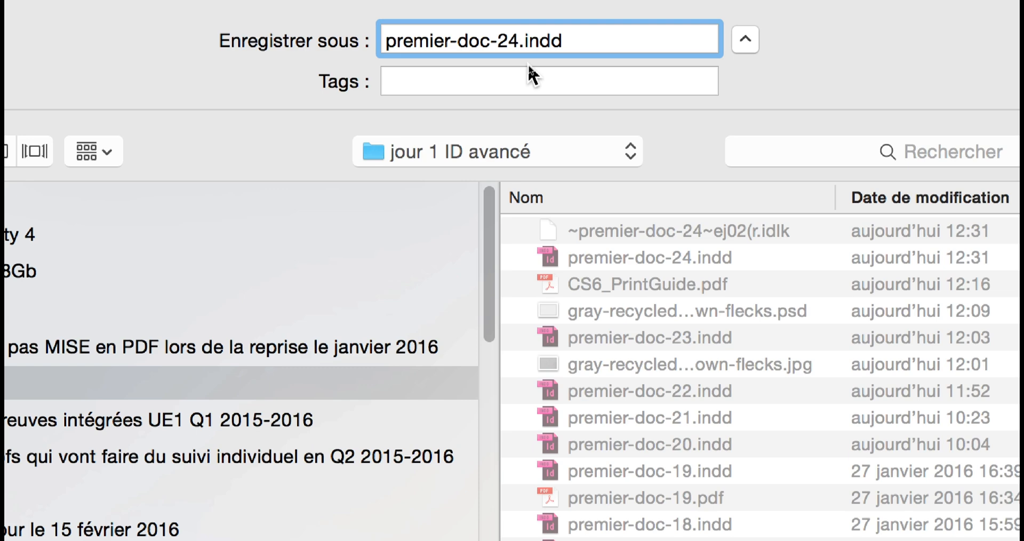
{"action": "key", "text": "BackSpace"}
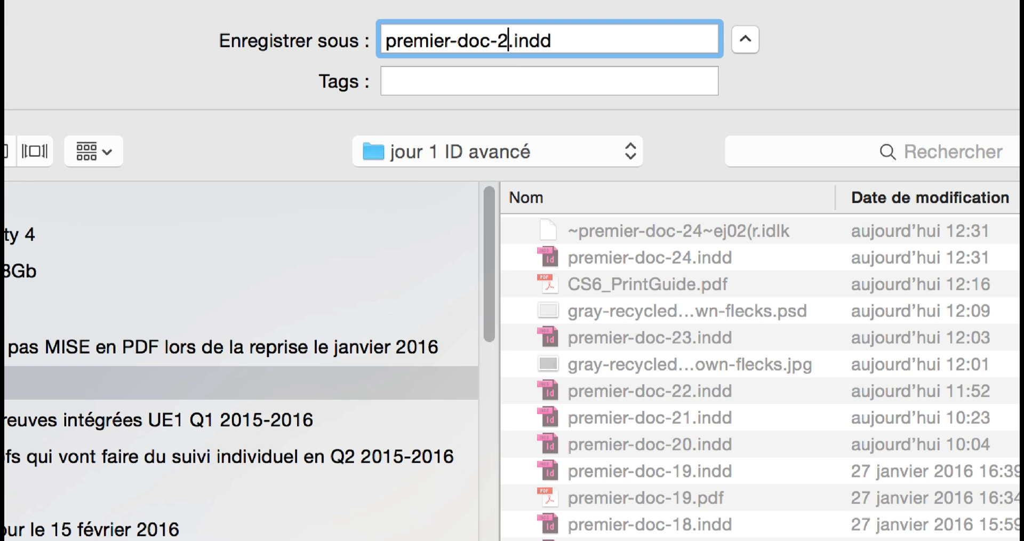
{"action": "type", "text": "5"}
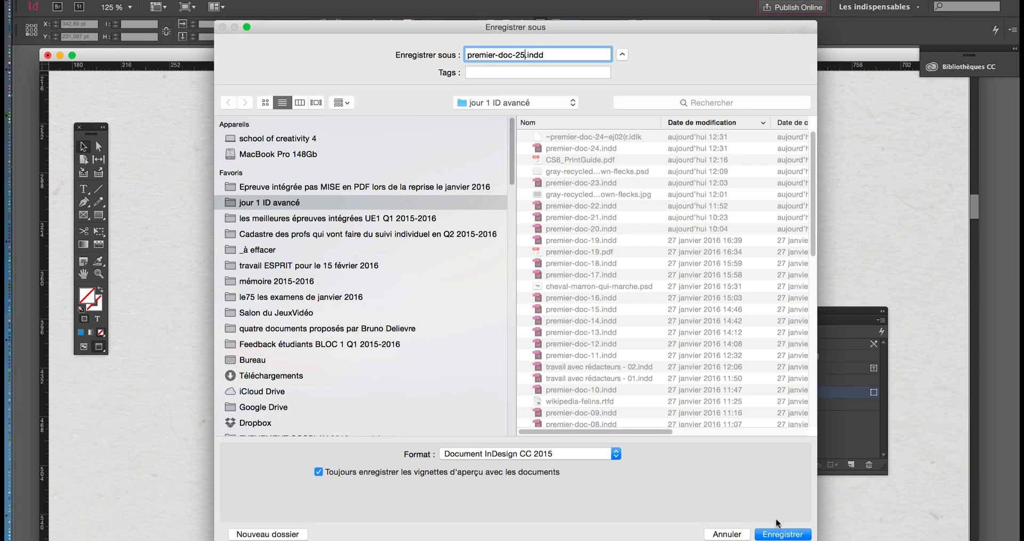
{"action": "left_click", "coordinate": [783, 534]}
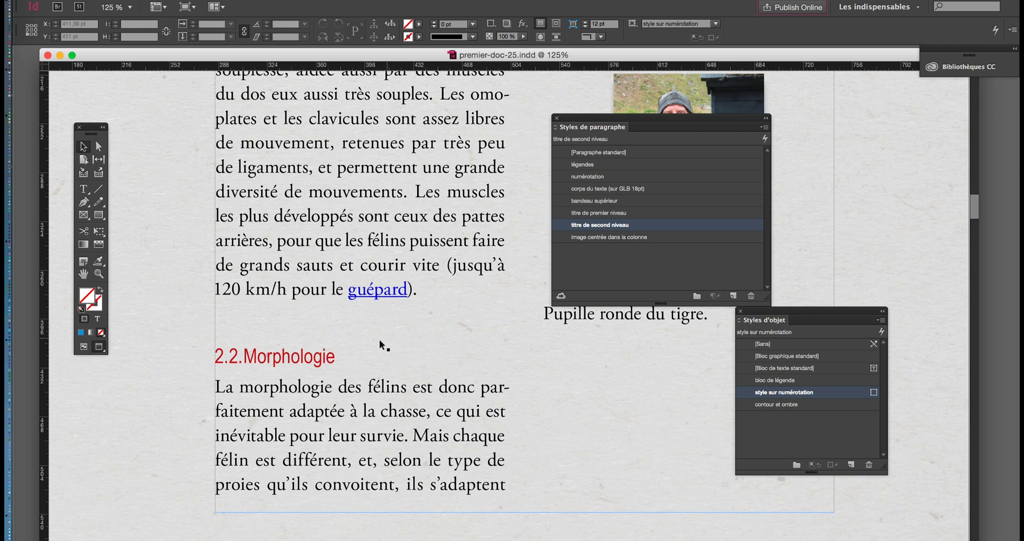
Move the floating paragraph styles list off the hooded man's photo to uncover the second text column on page 50.
{"action": "scroll", "coordinate": [379, 339], "scroll_direction": "down", "scroll_amount": 2}
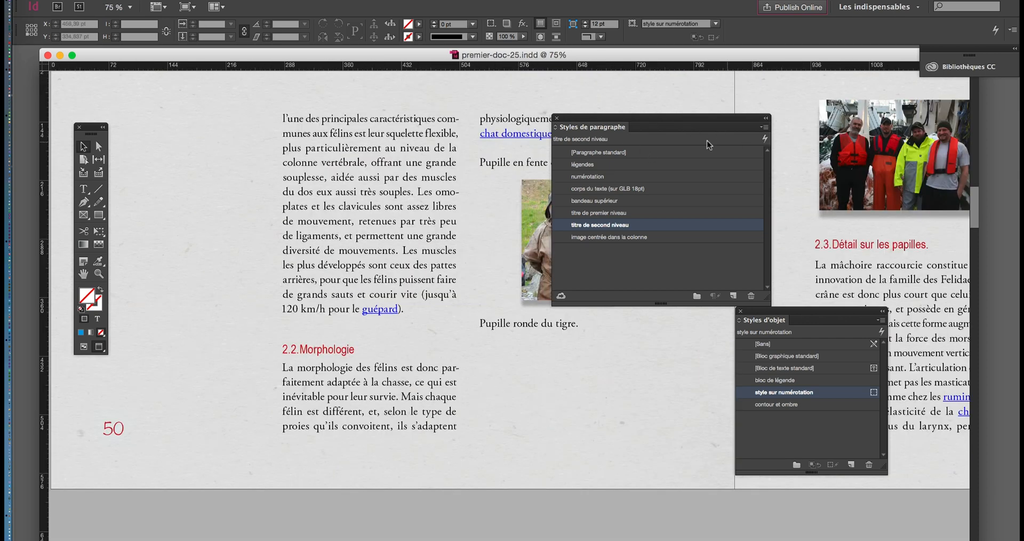
{"action": "left_click_drag", "start_coordinate": [687, 121], "coordinate": [754, 189]}
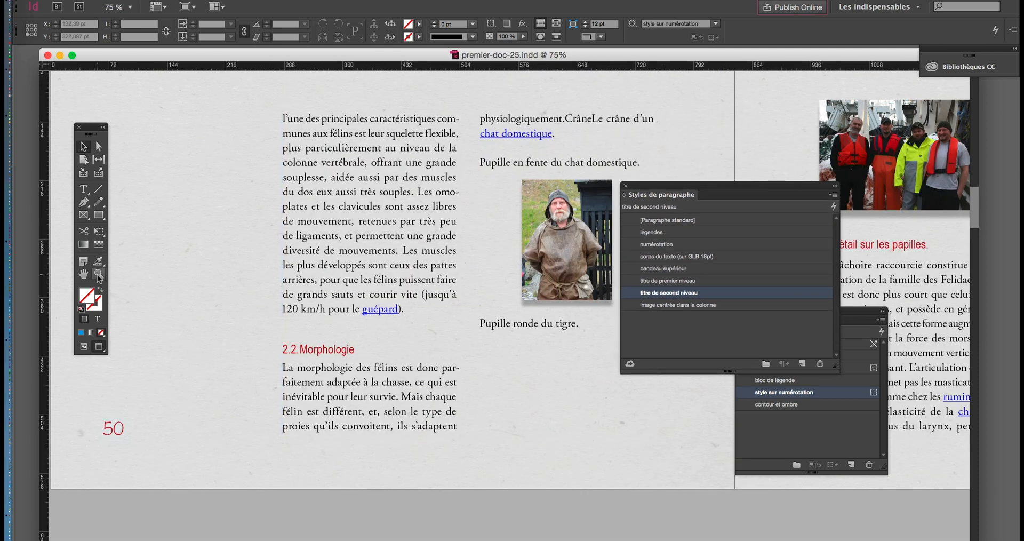
{"action": "key", "text": "space"}
{"action": "left_click_drag", "start_coordinate": [269, 323], "coordinate": [210, 308]}
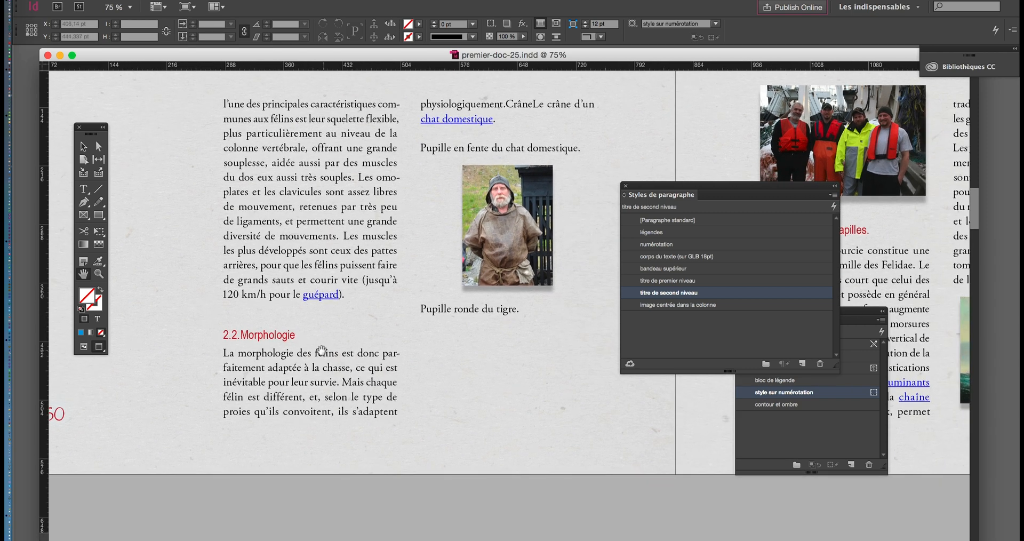
{"action": "scroll", "coordinate": [332, 307], "scroll_direction": "up", "scroll_amount": 1}
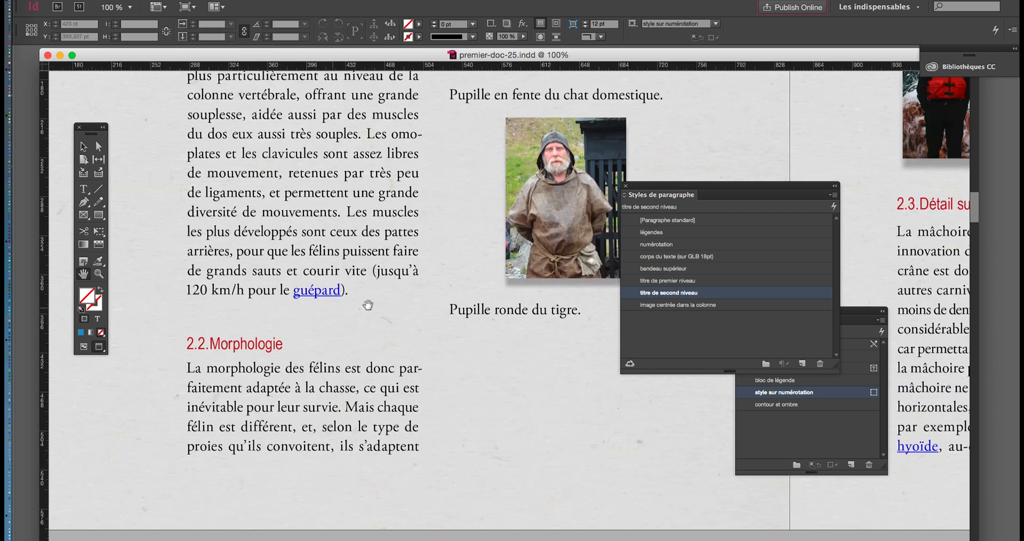
Repeat the phrase "les clavicules sont assez libres de mouvement, retenues" three more times in the body text above 2.2. Morphologie.
{"action": "left_click", "coordinate": [84, 189]}
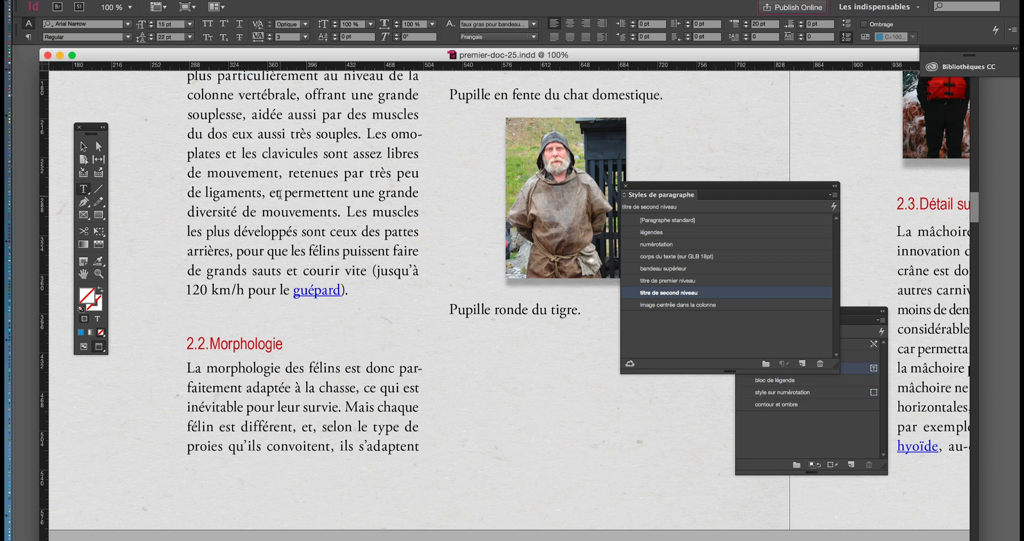
{"action": "left_click_drag", "start_coordinate": [385, 197], "coordinate": [250, 127]}
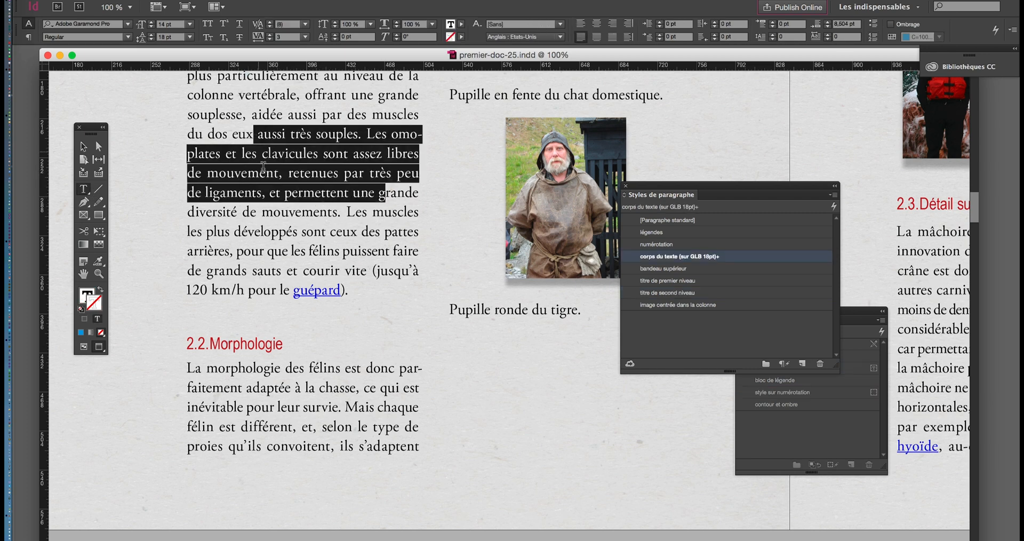
{"action": "left_click", "coordinate": [287, 192]}
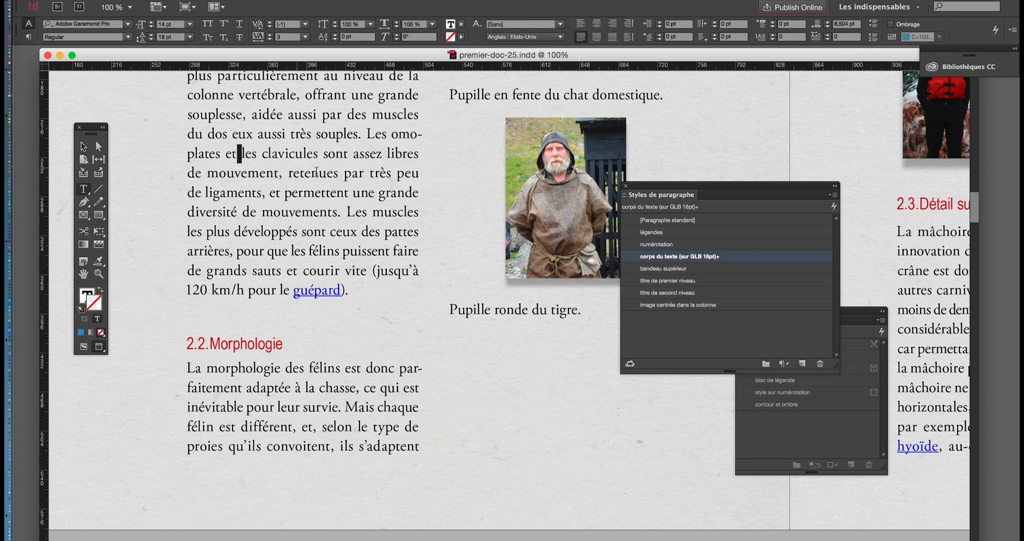
{"action": "left_click_drag", "start_coordinate": [238, 153], "coordinate": [344, 178]}
{"action": "key", "text": "cmd+c"}
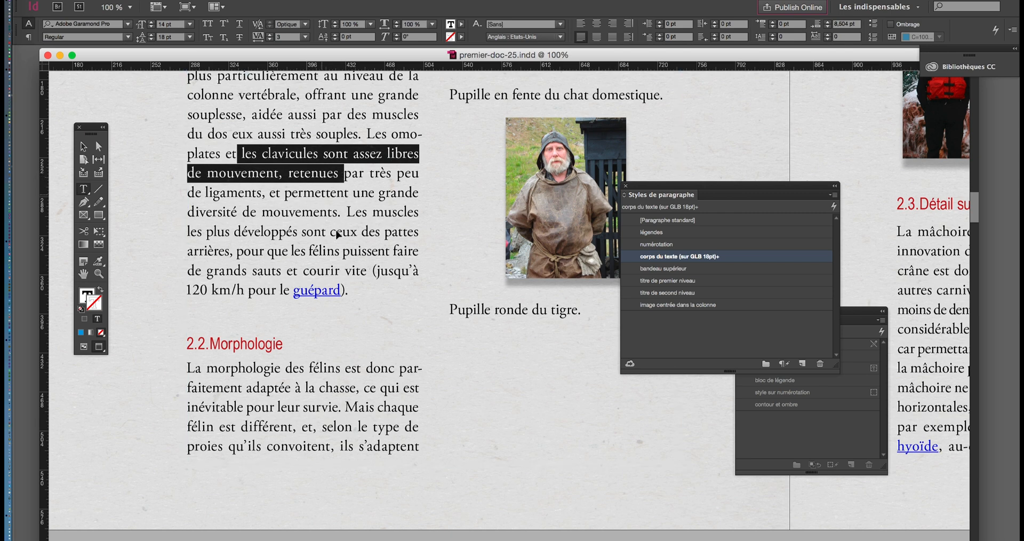
{"action": "key", "text": "Escape"}
{"action": "key", "text": "cmd+v"}
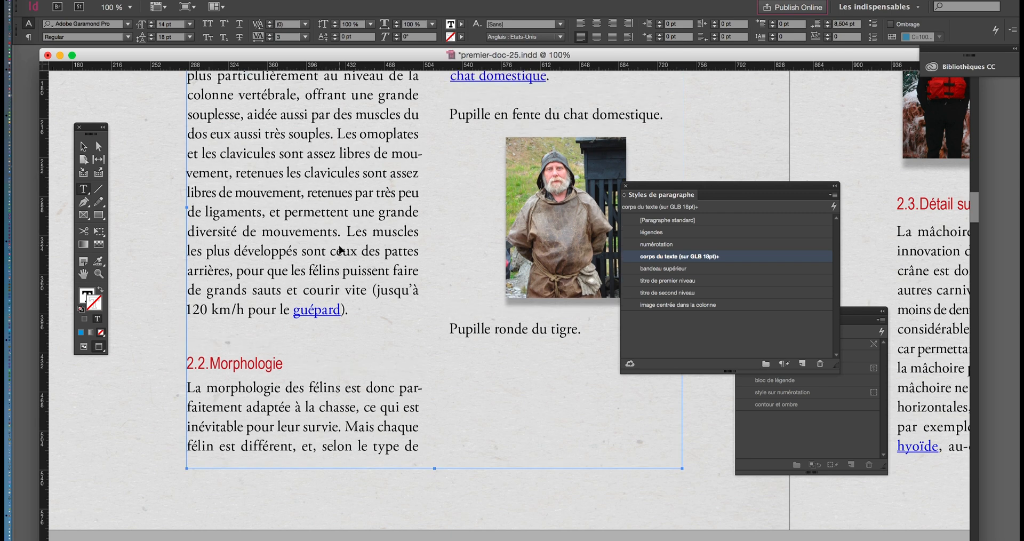
{"action": "key", "text": "cmd+v"}
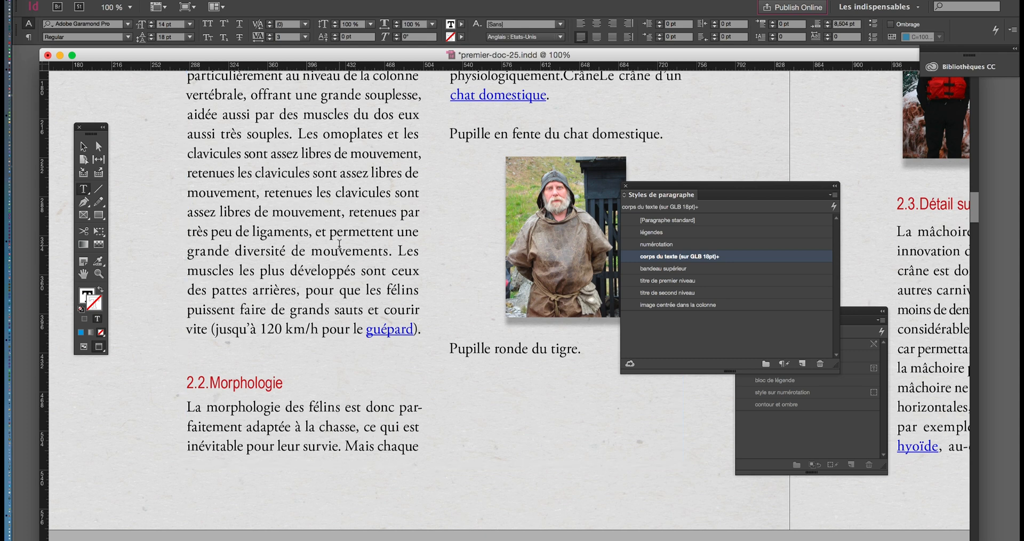
{"action": "key", "text": "super+v"}
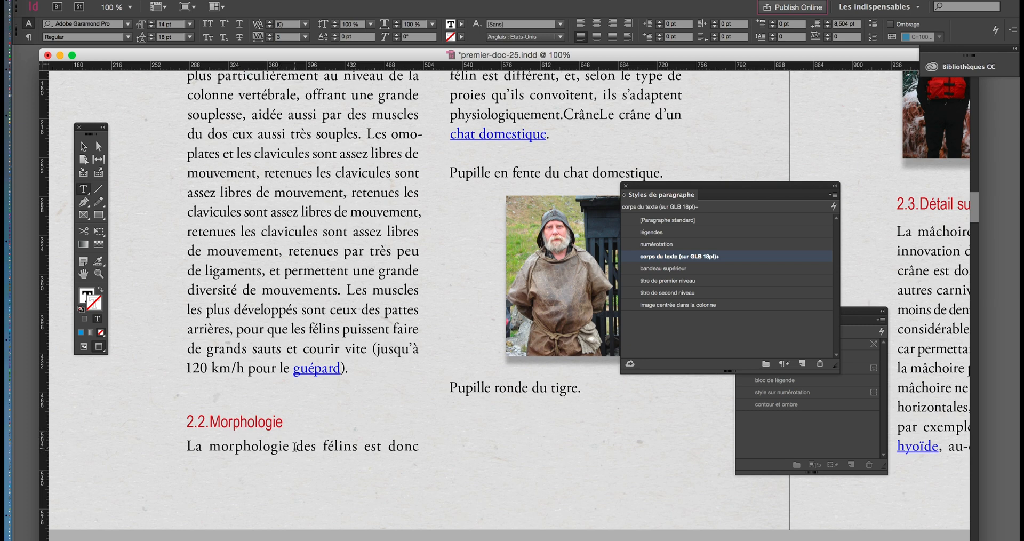
Copy the fragment "e mouvemen" and paste it three times after "diversité de mouvements." to lengthen the paragraph, then deselect the text.
{"action": "left_click_drag", "start_coordinate": [328, 291], "coordinate": [253, 292]}
{"action": "key", "text": "super+c"}
{"action": "left_click", "coordinate": [340, 291]}
{"action": "key", "text": "super+v"}
{"action": "key", "text": "super+v"}
{"action": "key", "text": "super+v"}
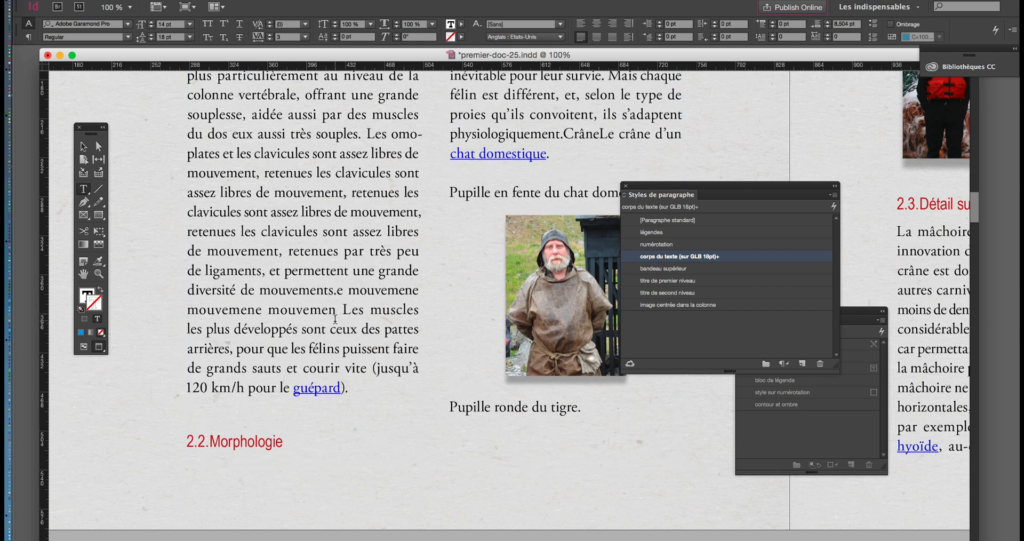
{"action": "left_click", "coordinate": [83, 147]}
{"action": "left_click", "coordinate": [119, 256]}
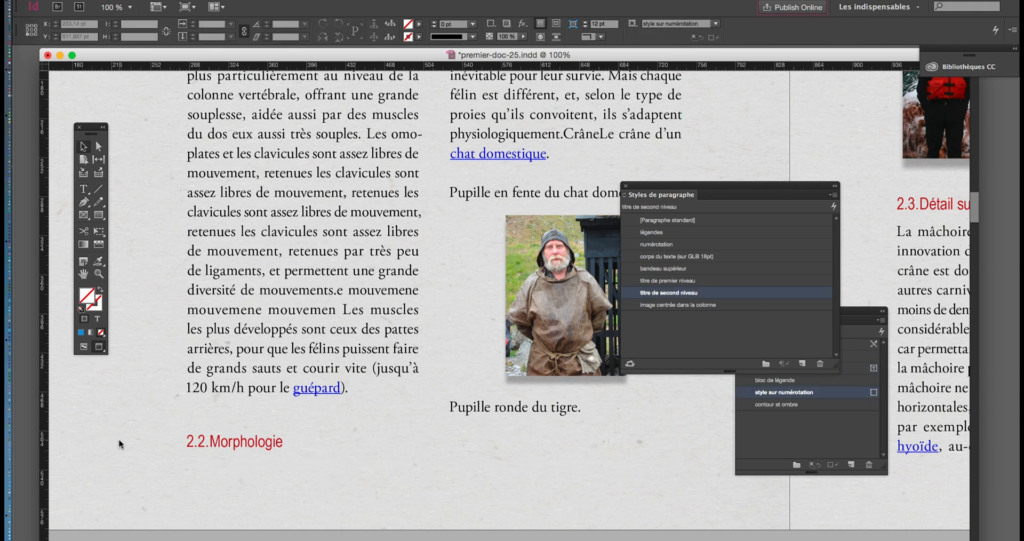
Set the keep options of the paragraph style titre de second niveau to stay with the next 5 lines.
{"action": "left_click", "coordinate": [87, 277]}
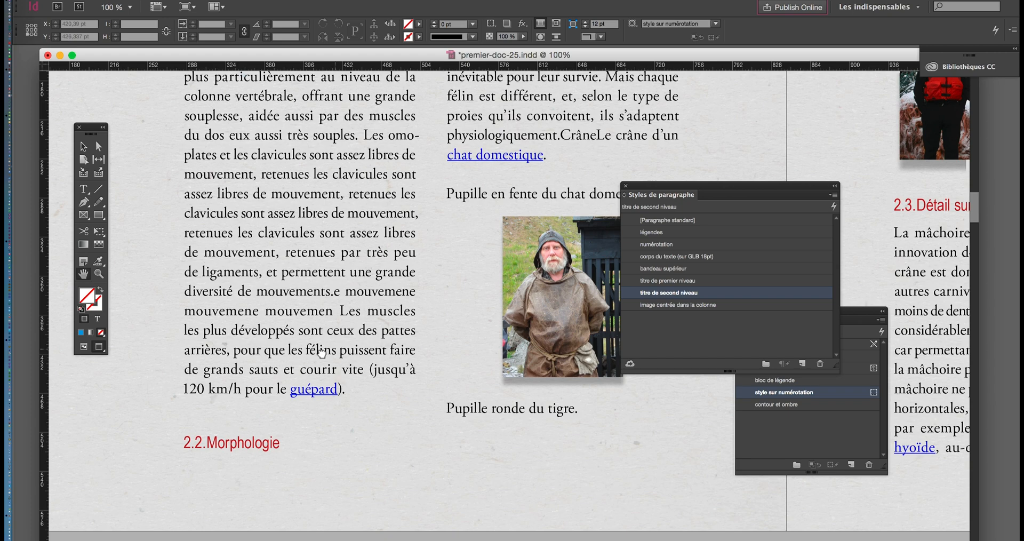
{"action": "left_click_drag", "start_coordinate": [345, 346], "coordinate": [321, 326]}
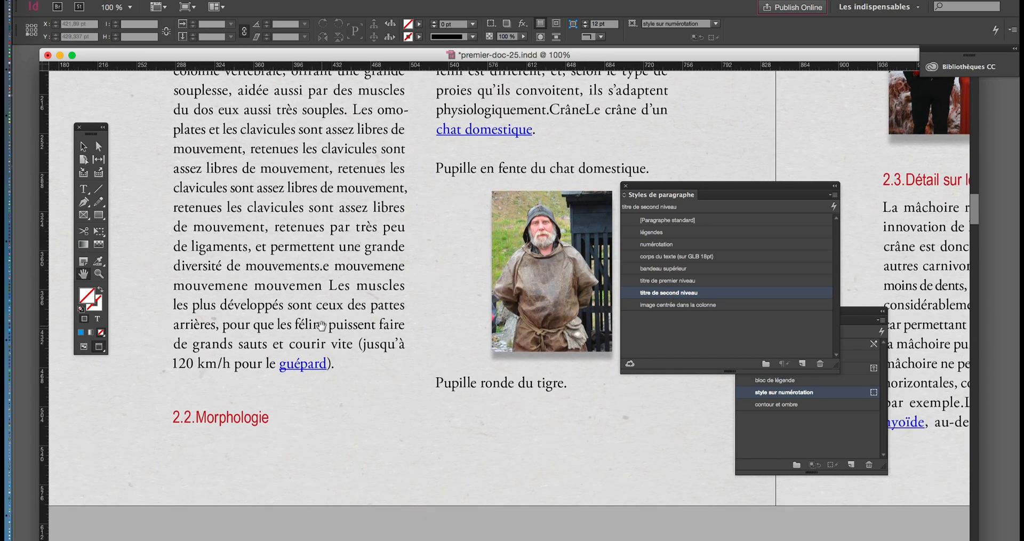
{"action": "left_click", "coordinate": [83, 147]}
{"action": "double_click", "coordinate": [715, 294]}
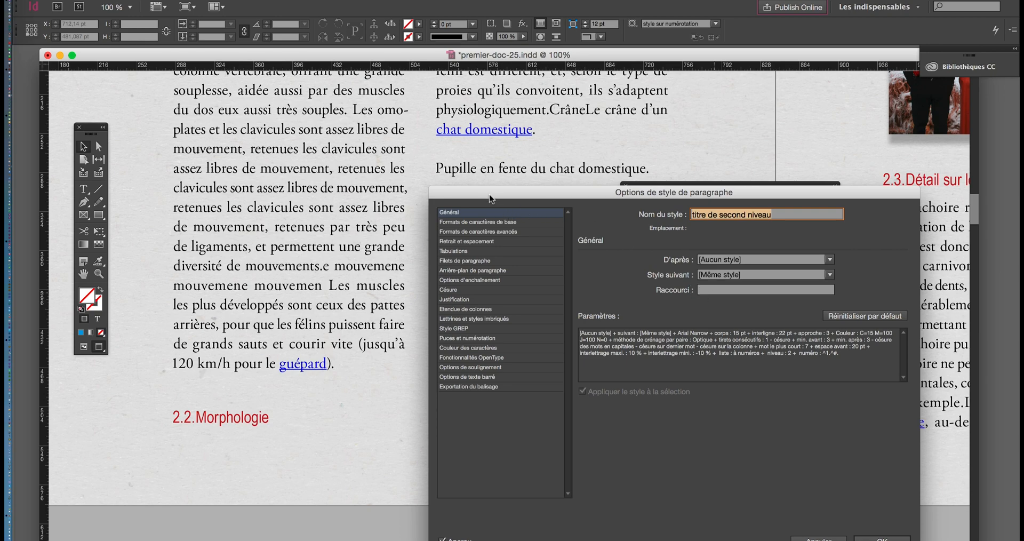
{"action": "left_click_drag", "start_coordinate": [485, 196], "coordinate": [459, 114]}
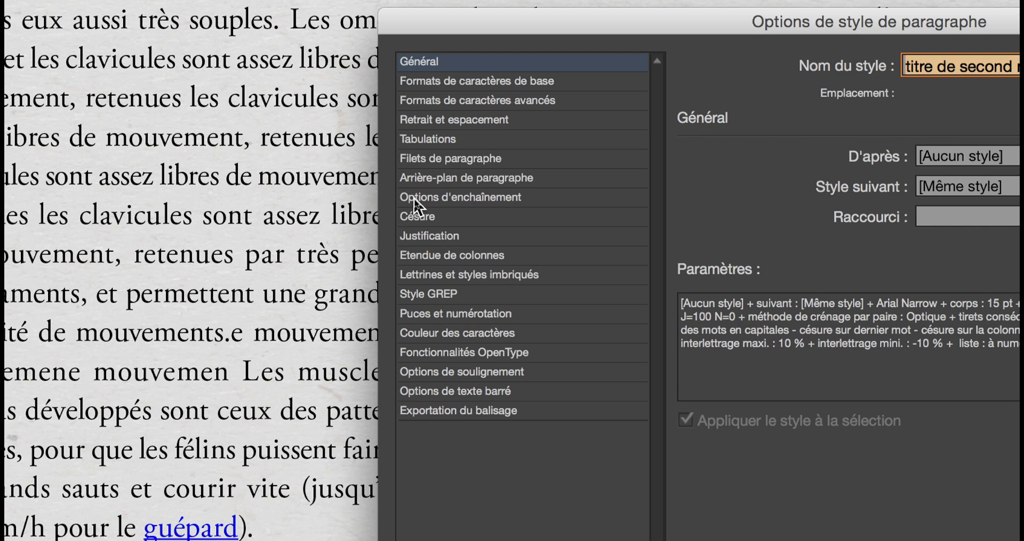
{"action": "left_click", "coordinate": [414, 197]}
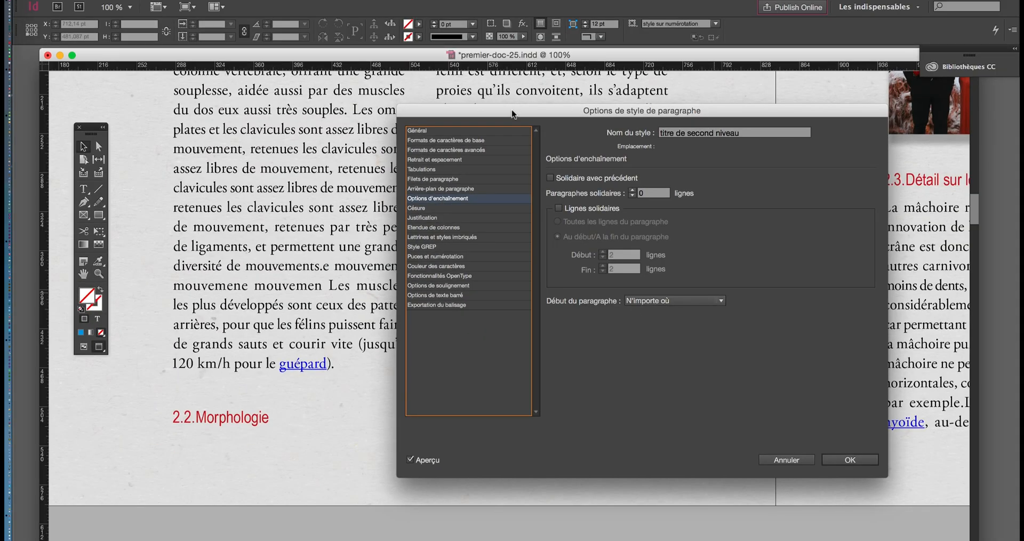
{"action": "mouse_move", "coordinate": [512, 114]}
{"action": "left_mouse_down"}
{"action": "mouse_move", "coordinate": [786, 184]}
{"action": "mouse_move", "coordinate": [518, 82]}
{"action": "mouse_move", "coordinate": [520, 120]}
{"action": "left_mouse_up"}
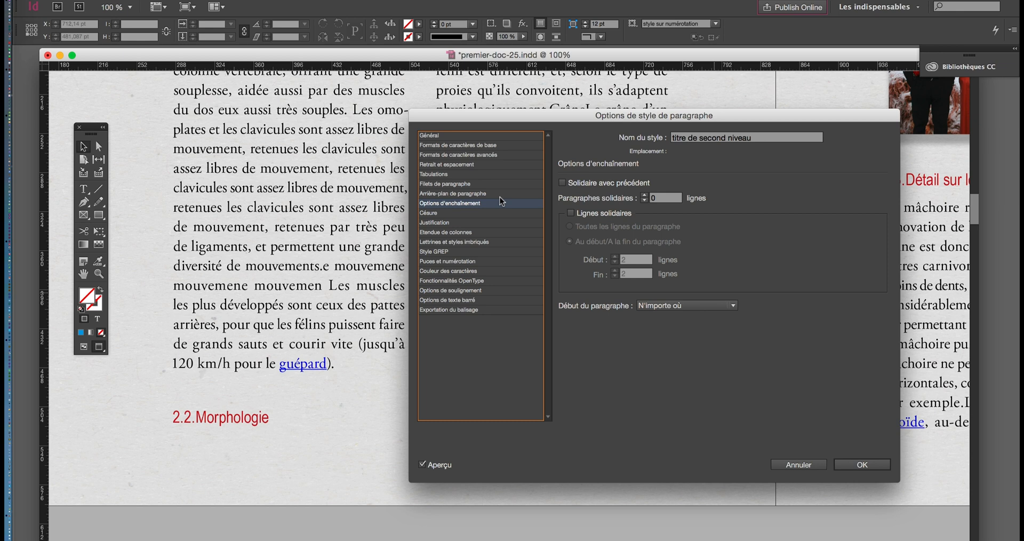
{"action": "left_click", "coordinate": [644, 195]}
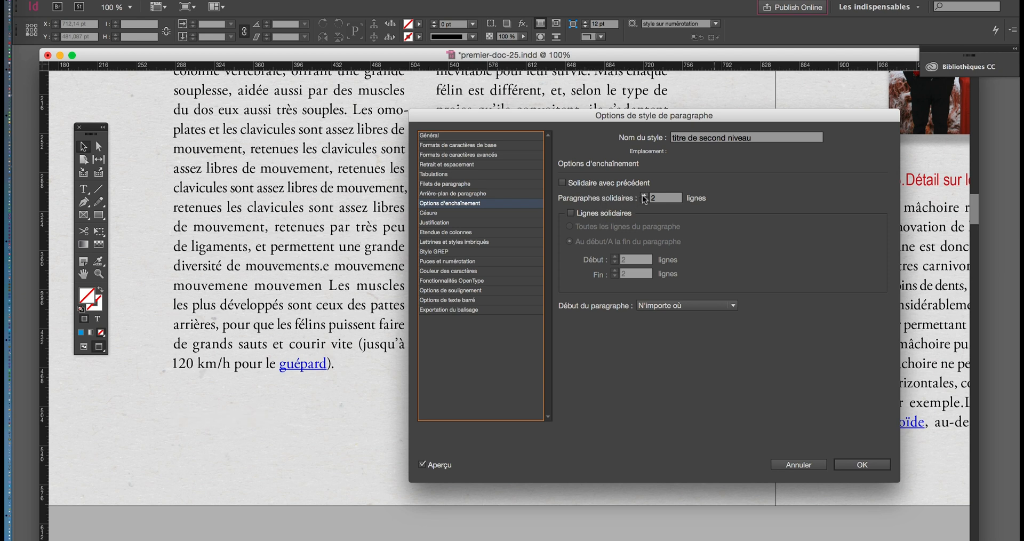
{"action": "left_click", "coordinate": [645, 200]}
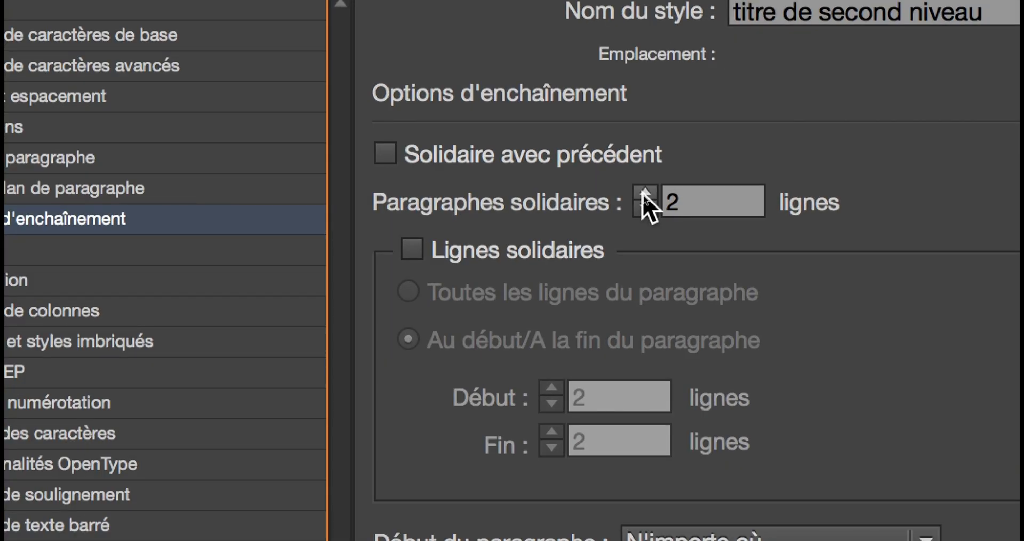
{"action": "left_click", "coordinate": [644, 194]}
{"action": "left_click", "coordinate": [645, 193]}
{"action": "left_click", "coordinate": [644, 193]}
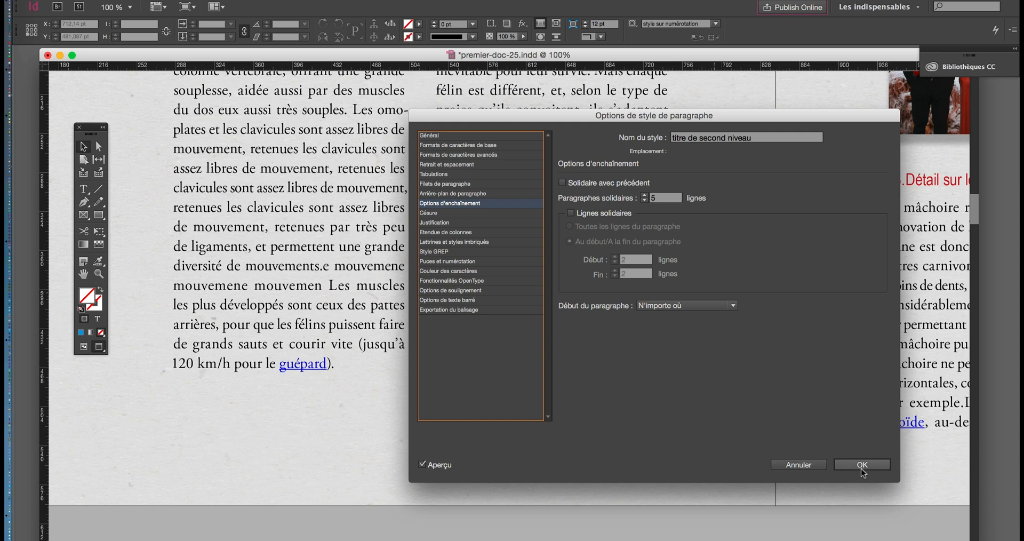
{"action": "left_click", "coordinate": [869, 468]}
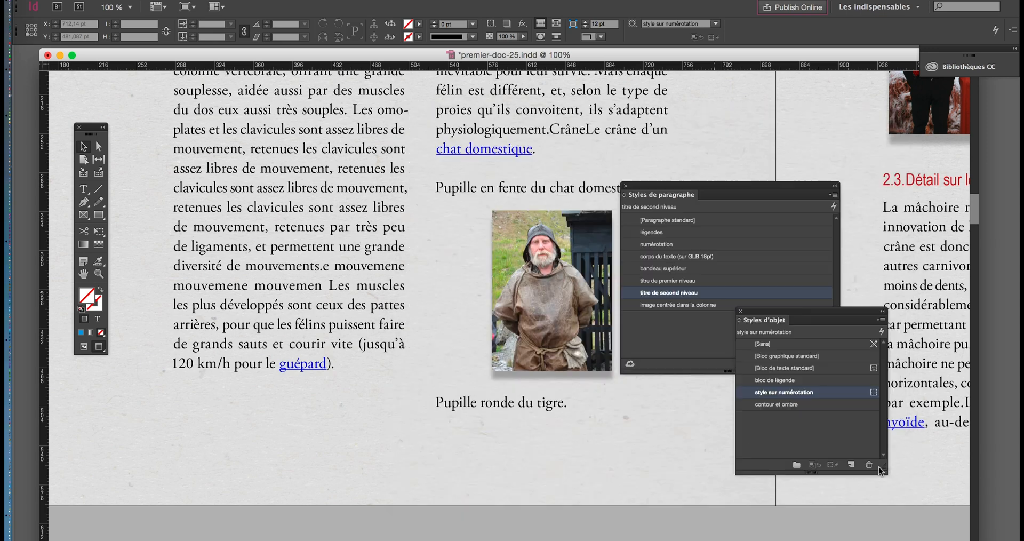
Check the placement of the 2.2. Morphologie heading on page 50 and leave preview mode to show frame edges and hidden characters.
{"action": "scroll", "coordinate": [425, 305], "scroll_direction": "down", "scroll_amount": 1}
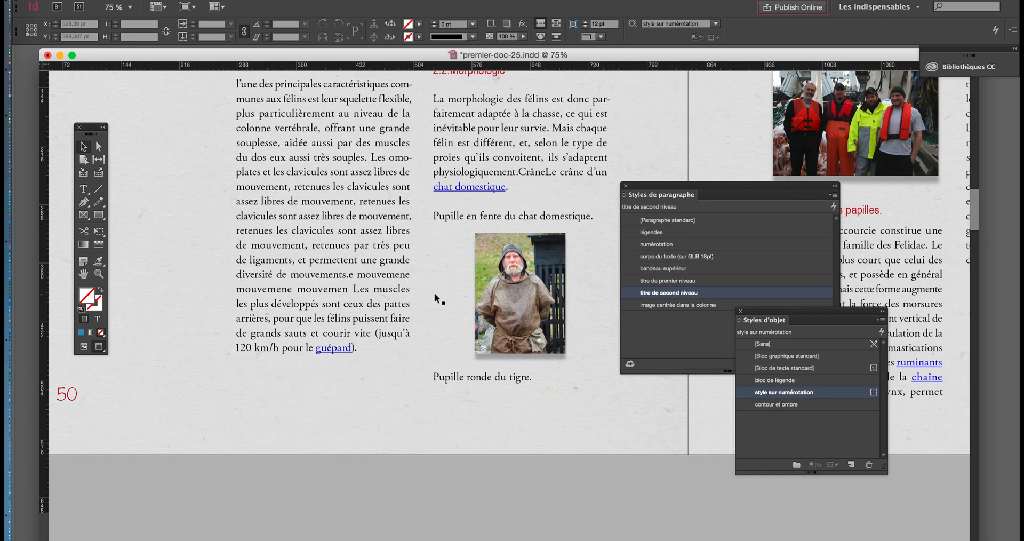
{"action": "scroll", "coordinate": [485, 215], "scroll_direction": "up", "scroll_amount": 3}
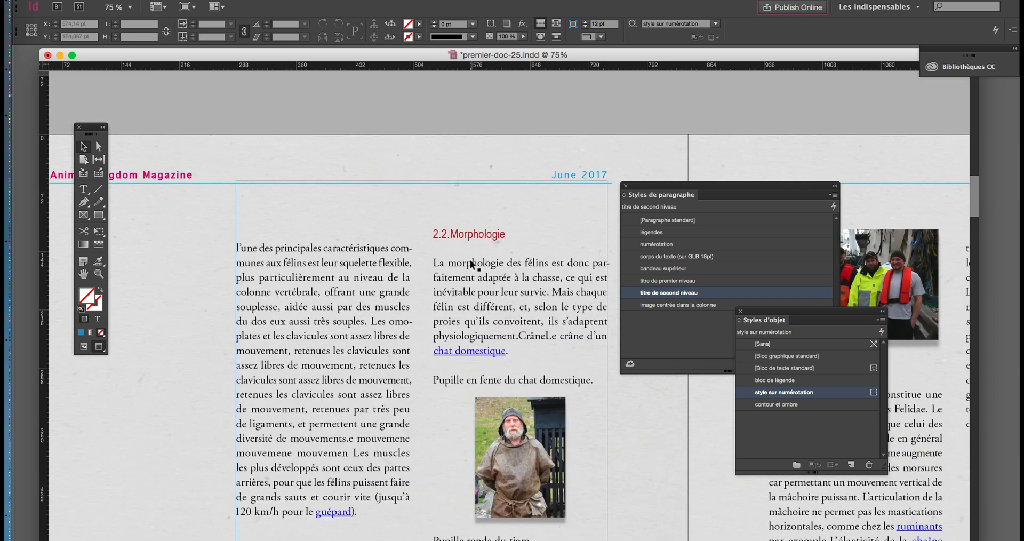
{"action": "scroll", "coordinate": [473, 263], "scroll_direction": "up", "scroll_amount": 1}
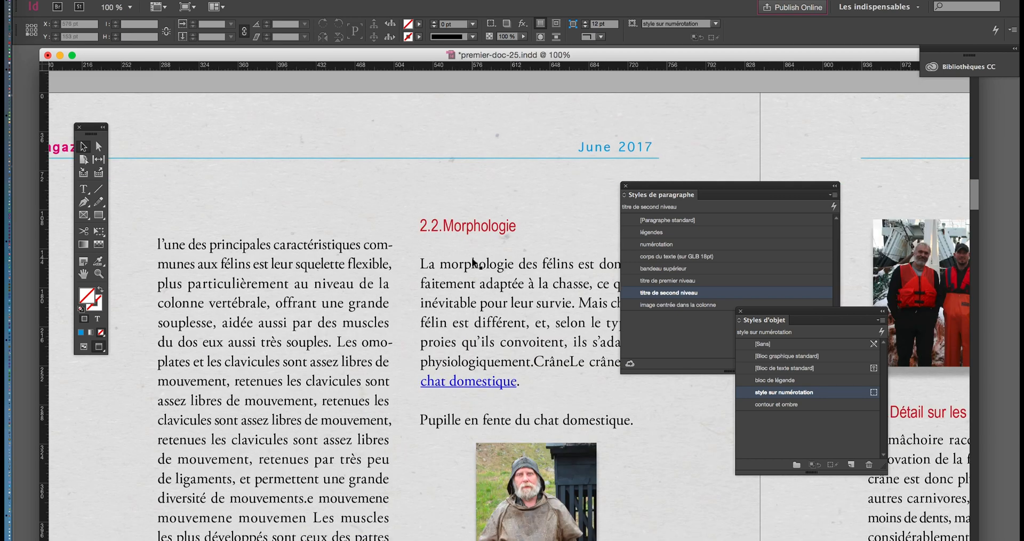
{"action": "left_click", "coordinate": [83, 347]}
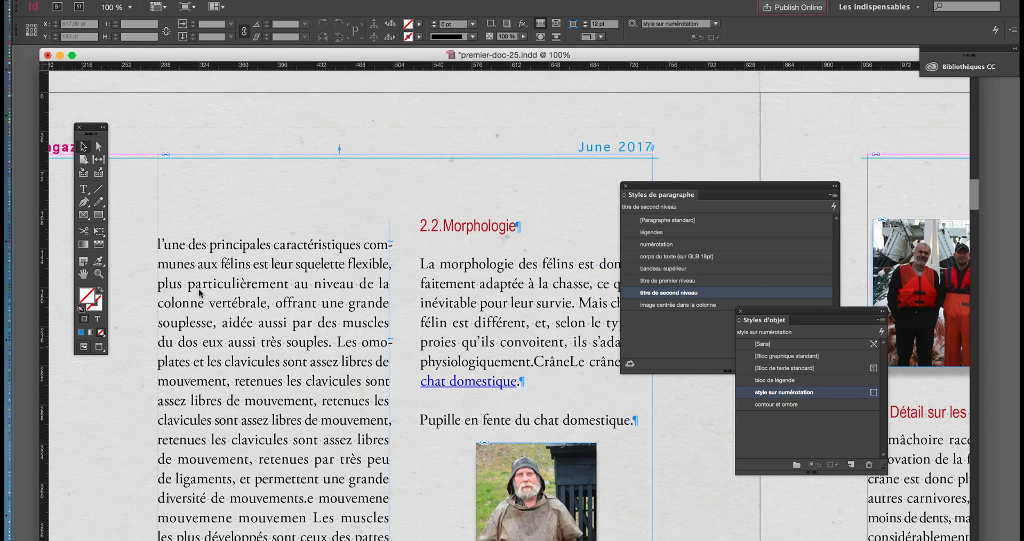
Try shortening the first column's paragraph by deleting several fragments between "retenues les clavicules" and "Les muscles" to test how 2.2. Morphologie reflows.
{"action": "scroll", "coordinate": [427, 336], "scroll_direction": "down", "scroll_amount": 5}
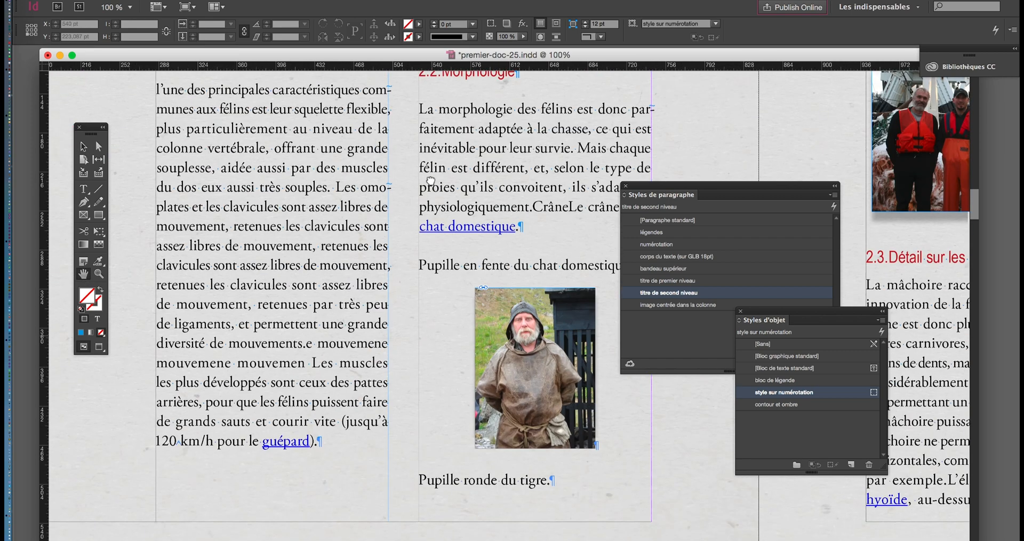
{"action": "left_click", "coordinate": [83, 190]}
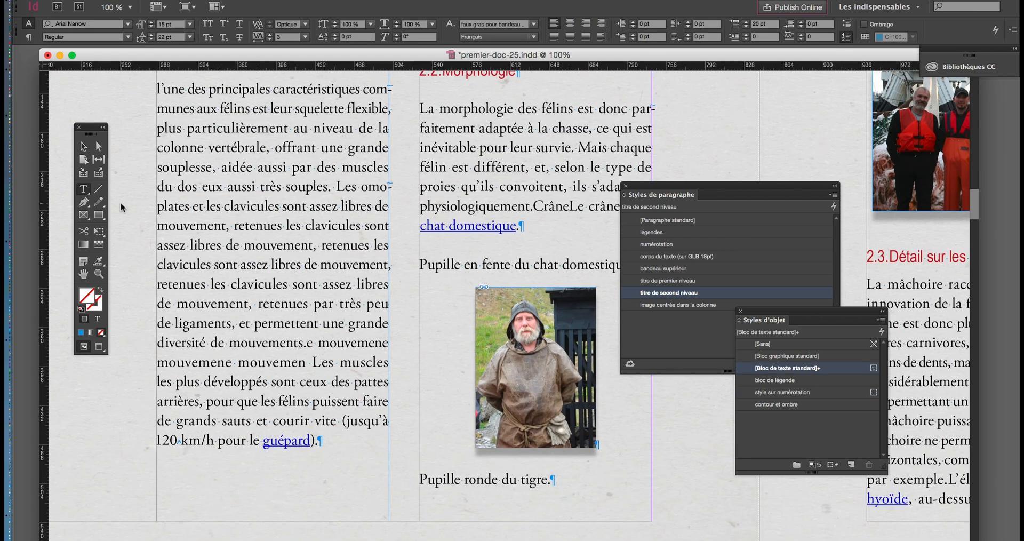
{"action": "left_click_drag", "start_coordinate": [334, 286], "coordinate": [186, 285]}
{"action": "key", "text": "BackSpace"}
{"action": "left_click_drag", "start_coordinate": [312, 265], "coordinate": [200, 265]}
{"action": "key", "text": "BackSpace"}
{"action": "left_click_drag", "start_coordinate": [348, 258], "coordinate": [213, 245]}
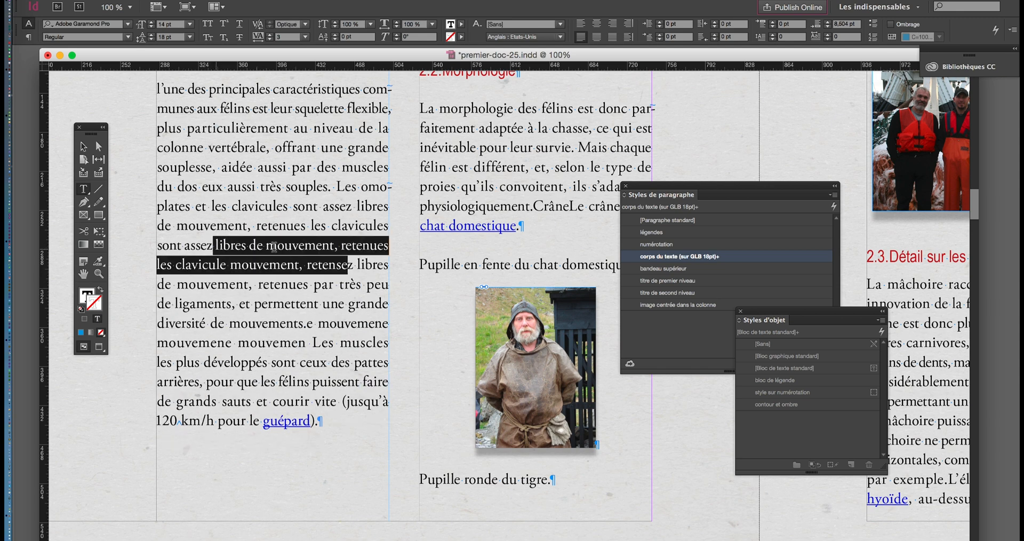
{"action": "scroll", "coordinate": [329, 234], "scroll_direction": "up", "scroll_amount": 1}
{"action": "key", "text": "BackSpace"}
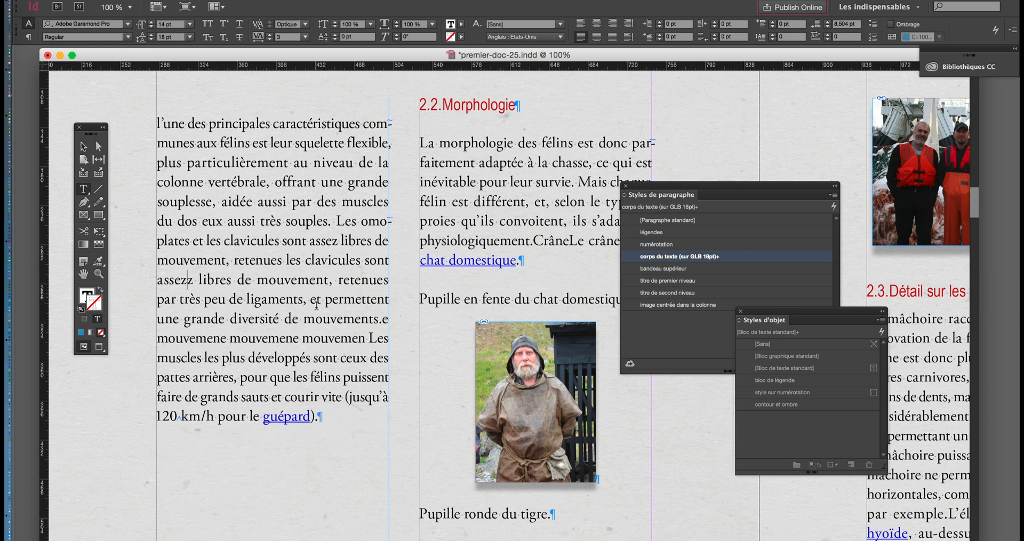
{"action": "left_click_drag", "start_coordinate": [317, 300], "coordinate": [255, 283]}
{"action": "key", "text": "BackSpace"}
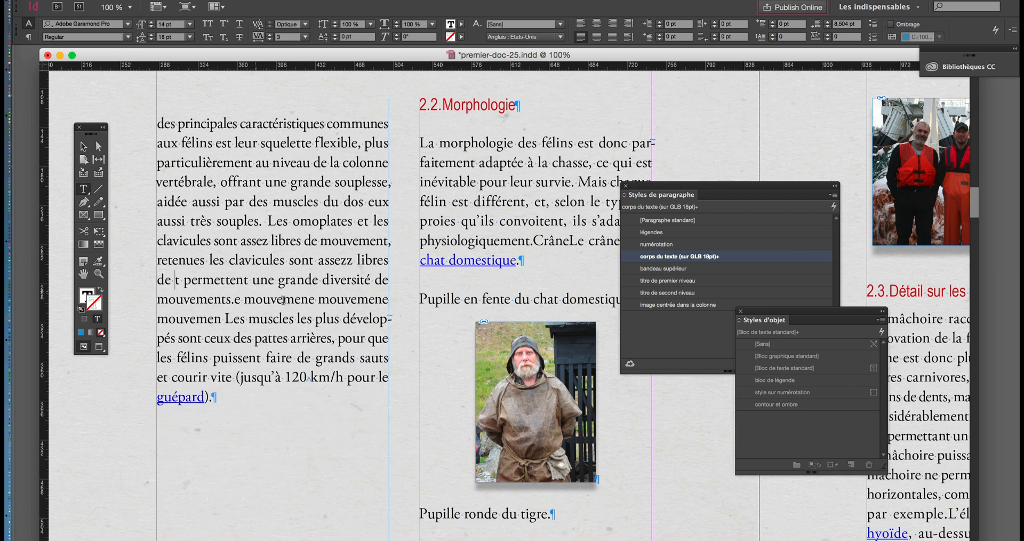
{"action": "left_click_drag", "start_coordinate": [338, 300], "coordinate": [290, 279]}
{"action": "key", "text": "BackSpace"}
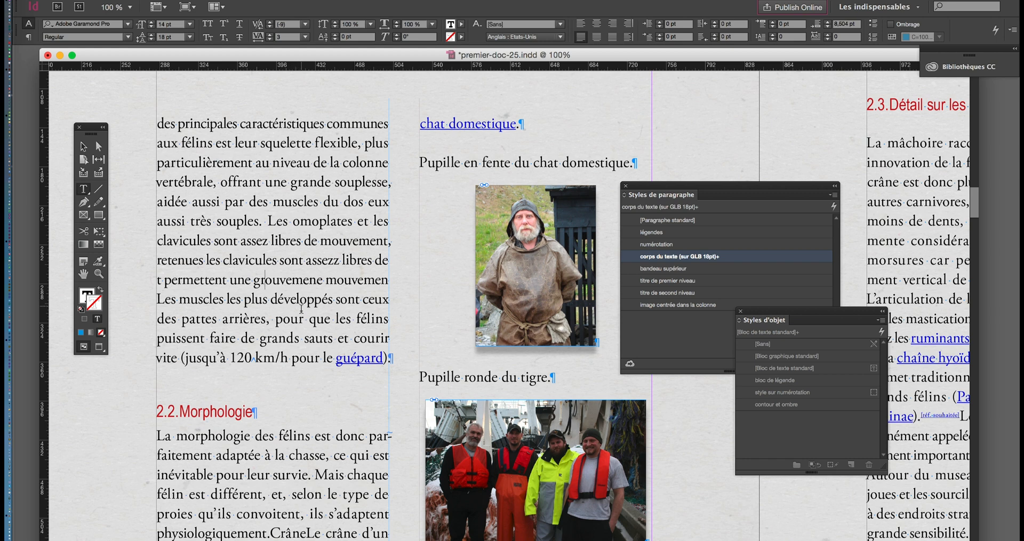
{"action": "scroll", "coordinate": [246, 416], "scroll_direction": "down", "scroll_amount": 2}
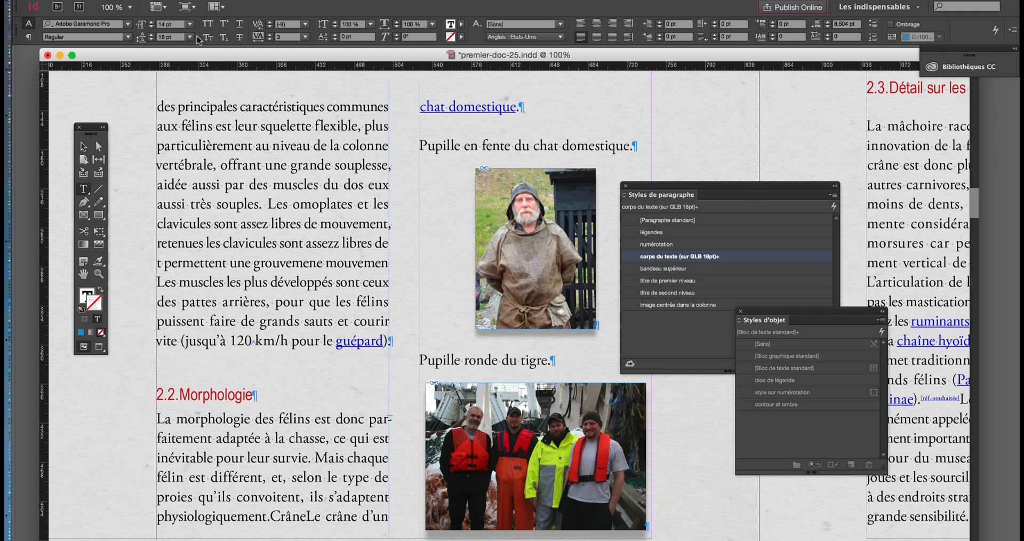
Undo the body text deletions and redo the paragraph style options change that was undone along with them.
{"action": "key", "text": "super+z"}
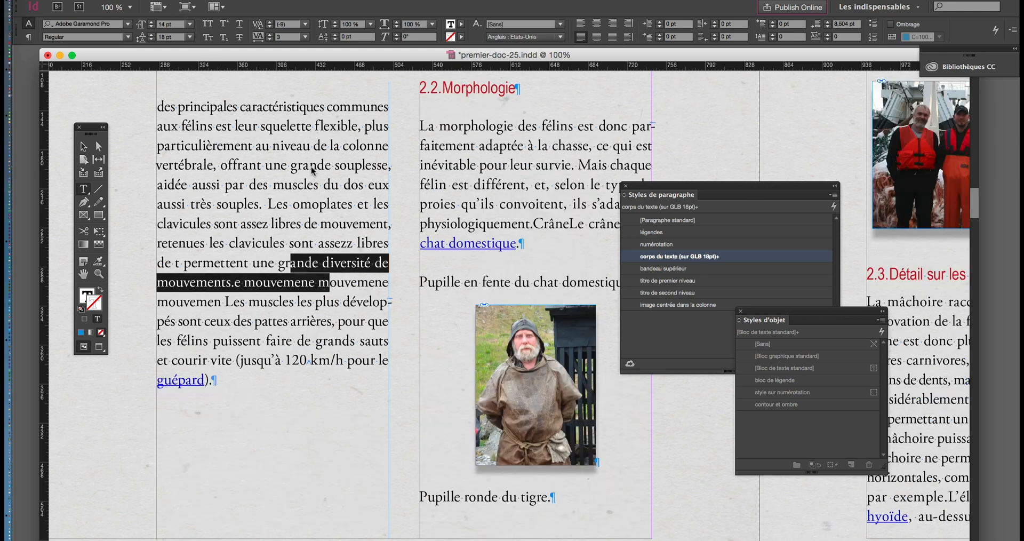
{"action": "key", "text": "super+z"}
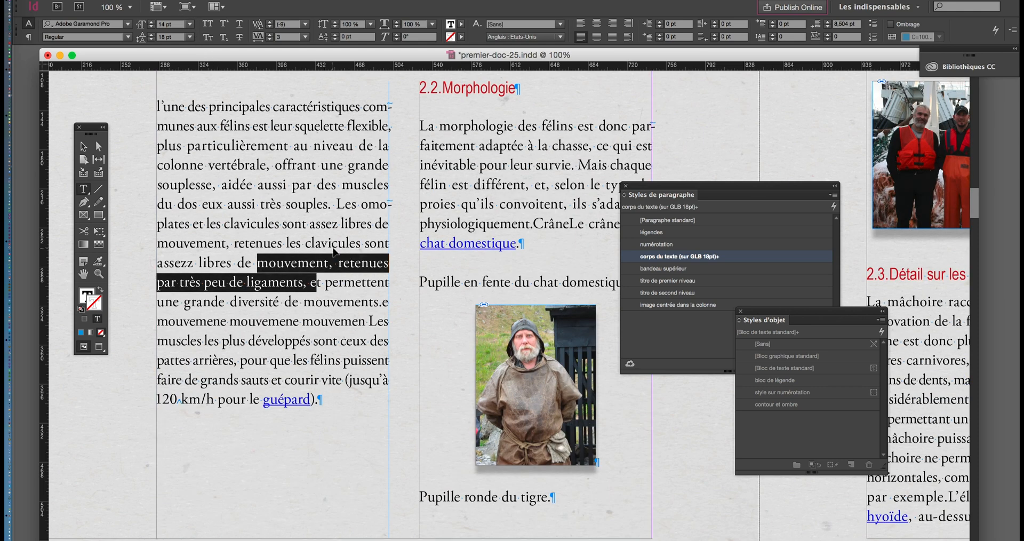
{"action": "key", "text": "super+z"}
{"action": "key", "text": "super+z"}
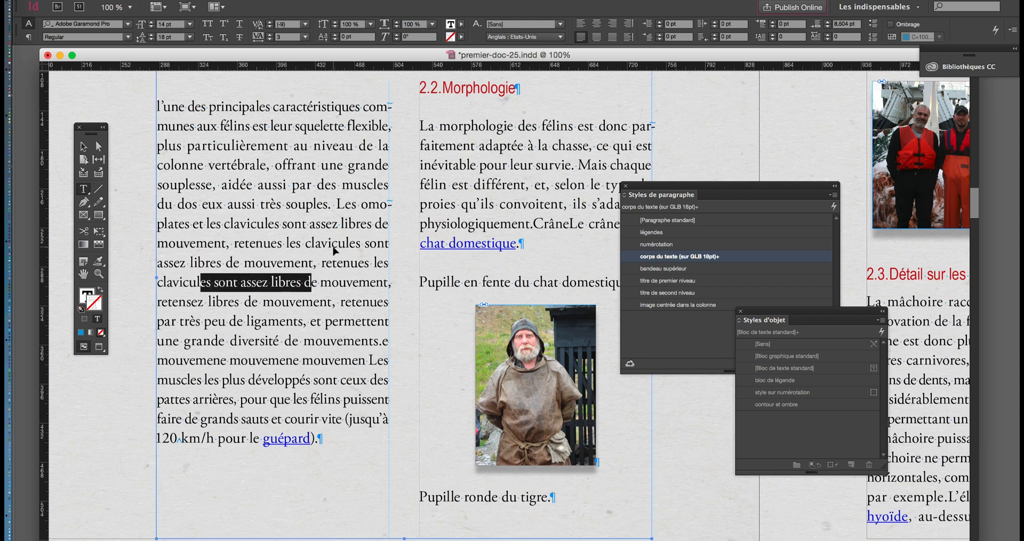
{"action": "key", "text": "super+z"}
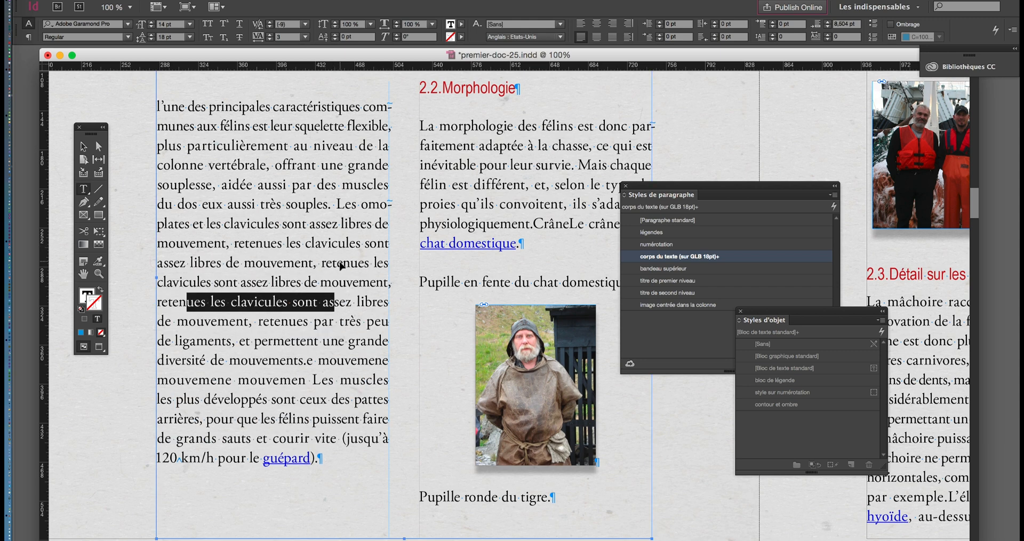
{"action": "key", "text": "super+z"}
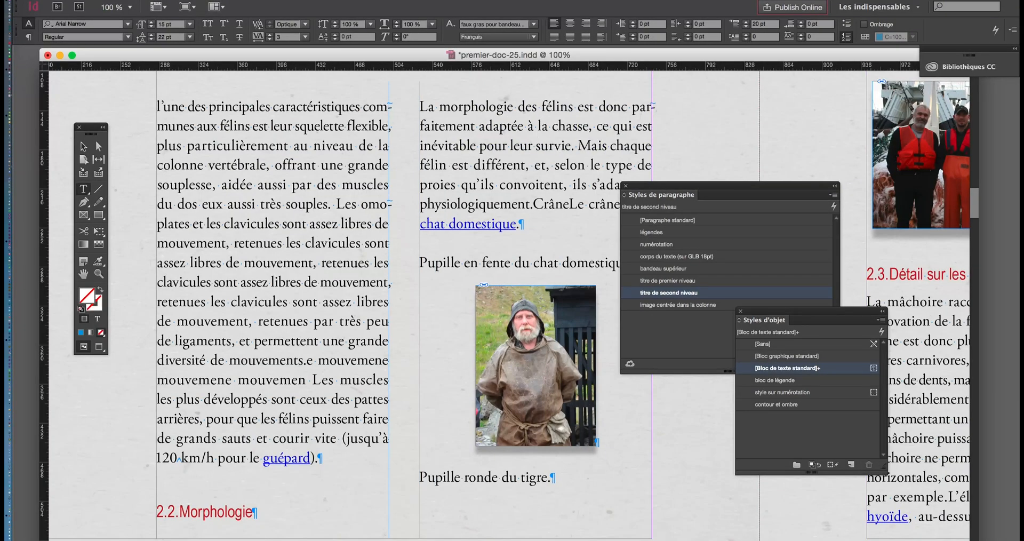
{"action": "left_click", "coordinate": [154, 0]}
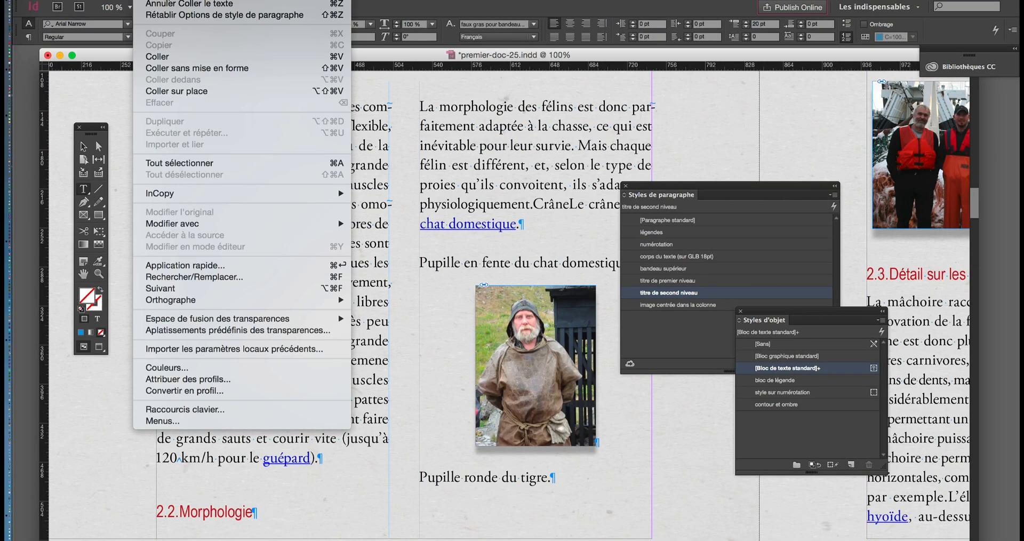
{"action": "left_click", "coordinate": [172, 16]}
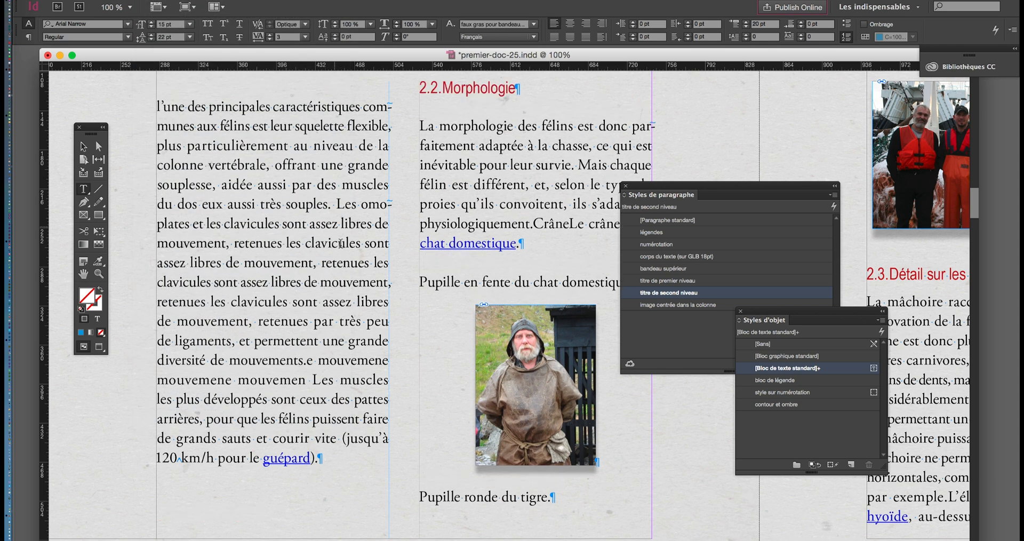
Move the floating paragraph styles list off the second column and delete the first column's text between "ligaments, et p" and "aire de grands sauts".
{"action": "left_click_drag", "start_coordinate": [635, 193], "coordinate": [724, 184]}
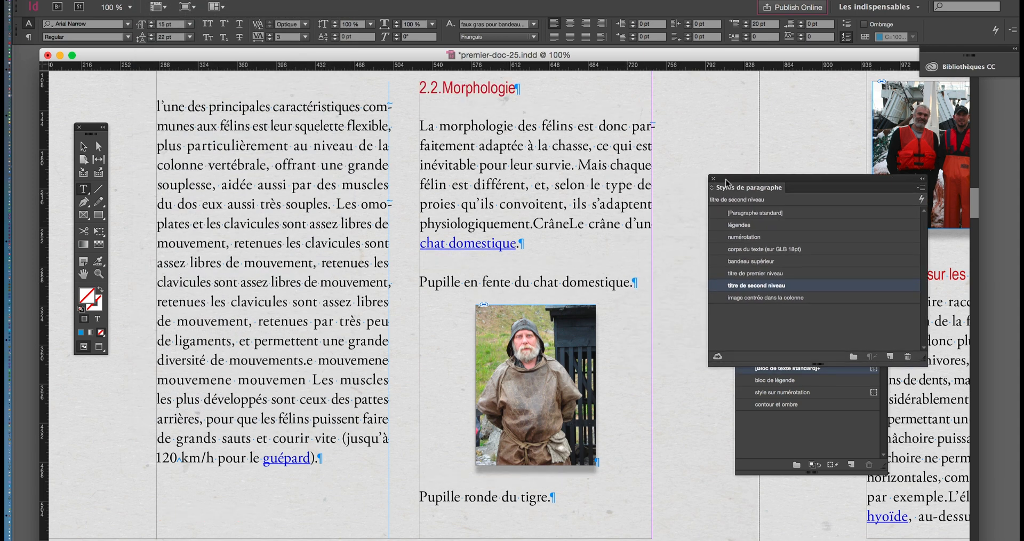
{"action": "left_click_drag", "start_coordinate": [319, 390], "coordinate": [159, 388]}
{"action": "key", "text": "BackSpace"}
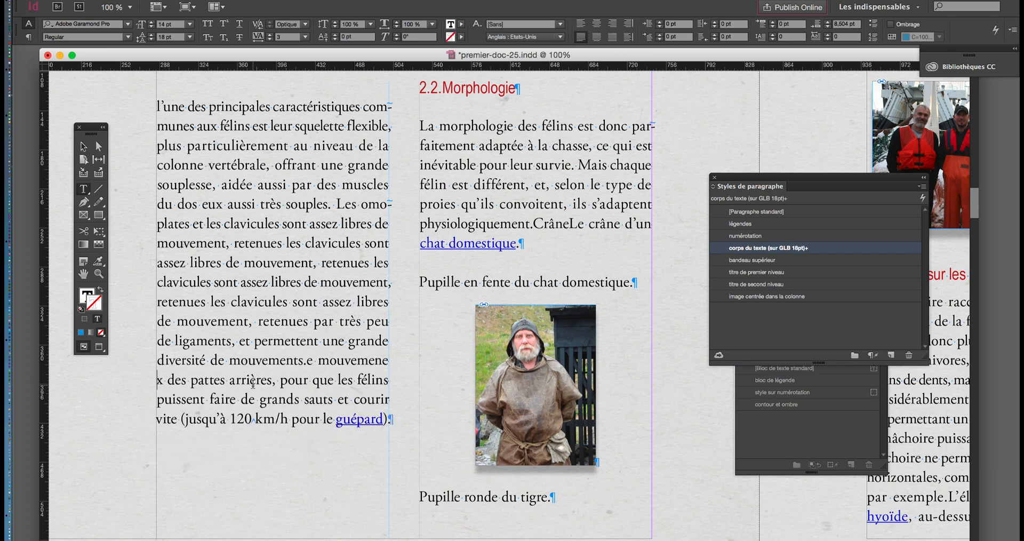
{"action": "left_click_drag", "start_coordinate": [294, 380], "coordinate": [162, 334]}
{"action": "key", "text": "BackSpace"}
{"action": "key", "text": "BackSpace"}
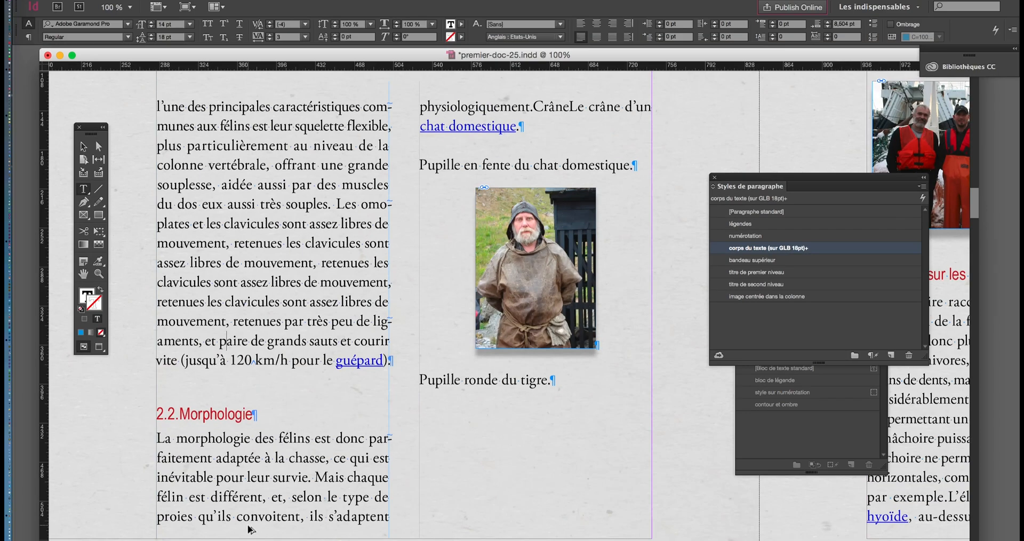
Review the keep options of the paragraph style titre de second niveau and close its settings without changes.
{"action": "left_click", "coordinate": [83, 147]}
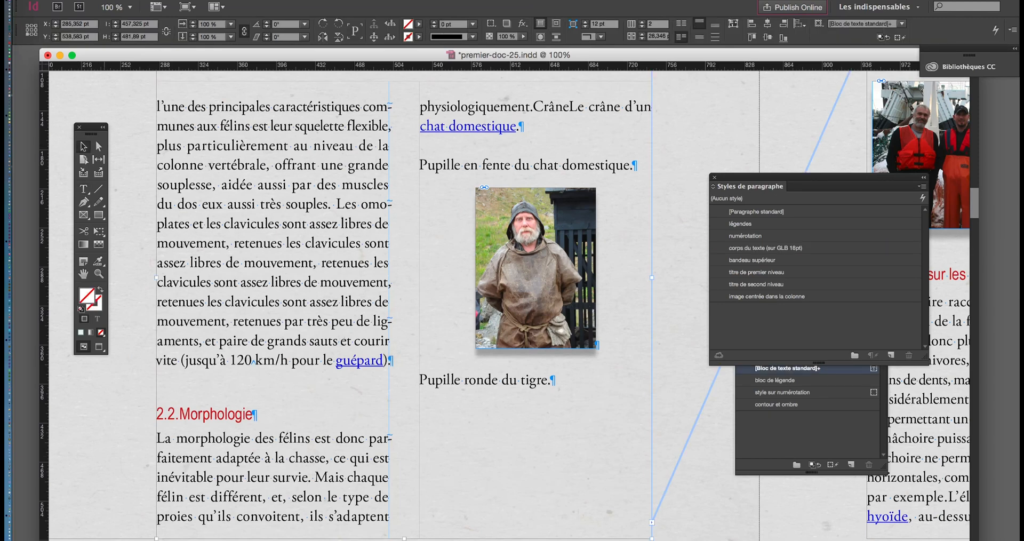
{"action": "double_click", "coordinate": [802, 285]}
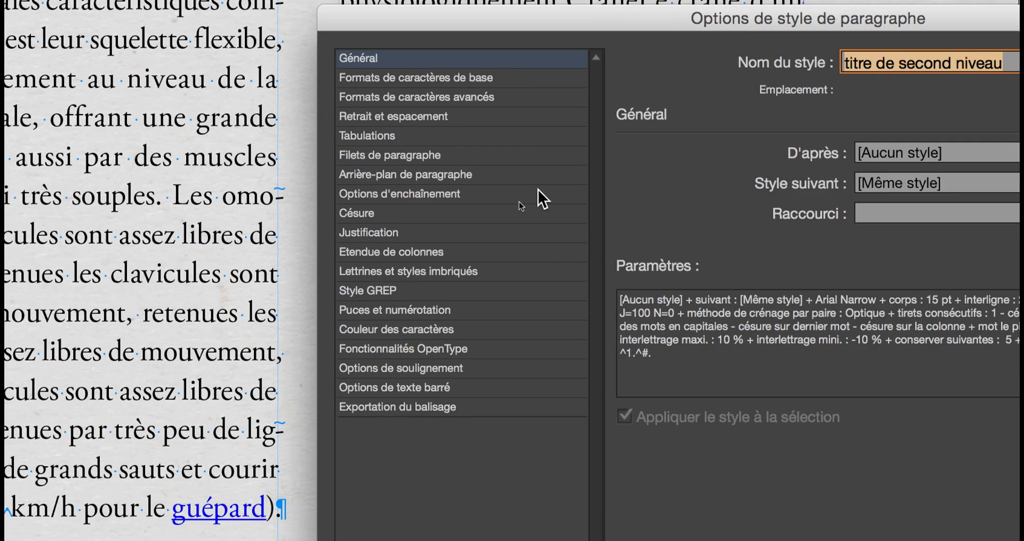
{"action": "left_click", "coordinate": [469, 212]}
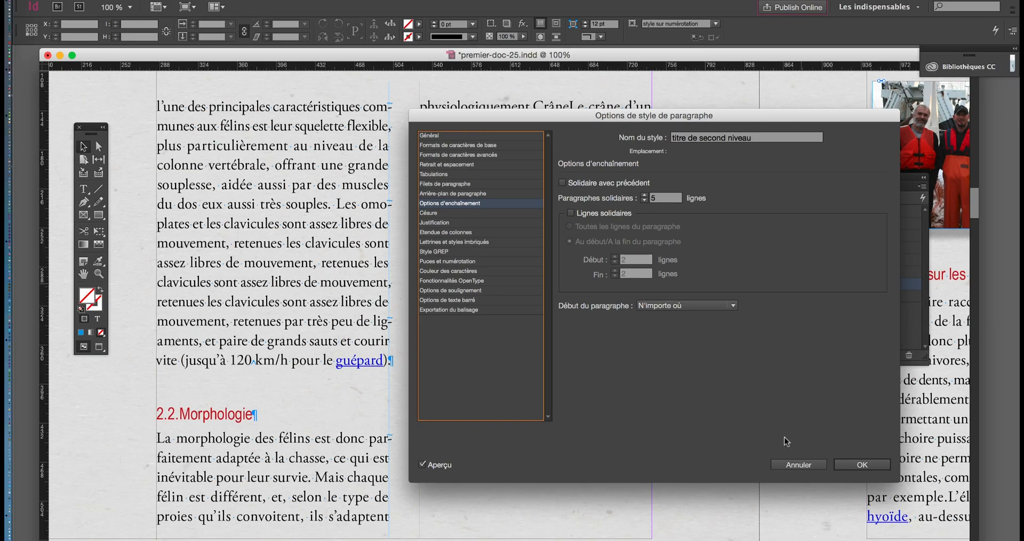
{"action": "left_click", "coordinate": [854, 465]}
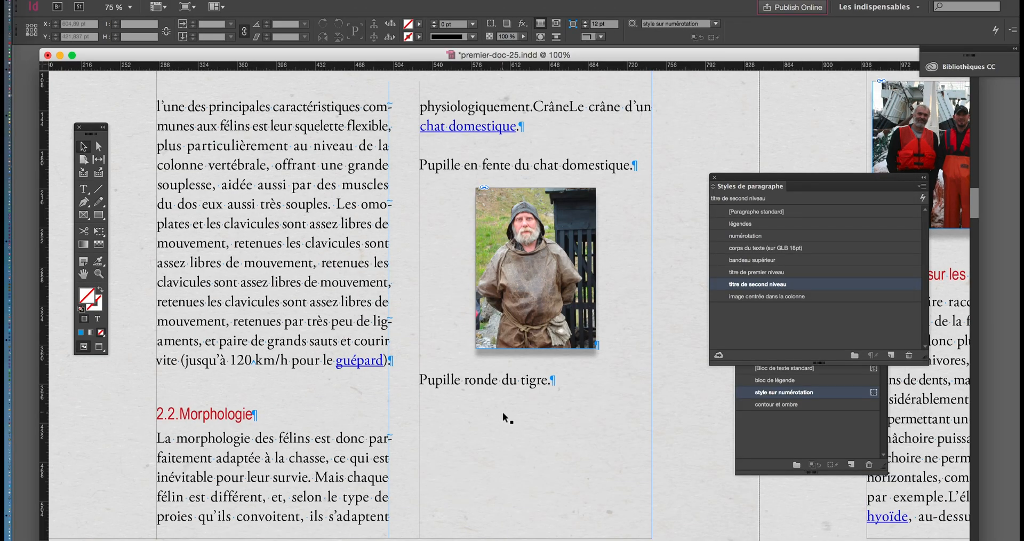
Examine the overall layout of the page 50–51 spread around the headings 2.2. Morphologie and 2.3. Détail sur les papilles.
{"action": "key", "text": "super+minus"}
{"action": "key", "text": "super+minus"}
{"action": "key", "text": "super+minus"}
{"action": "key", "text": "super+minus"}
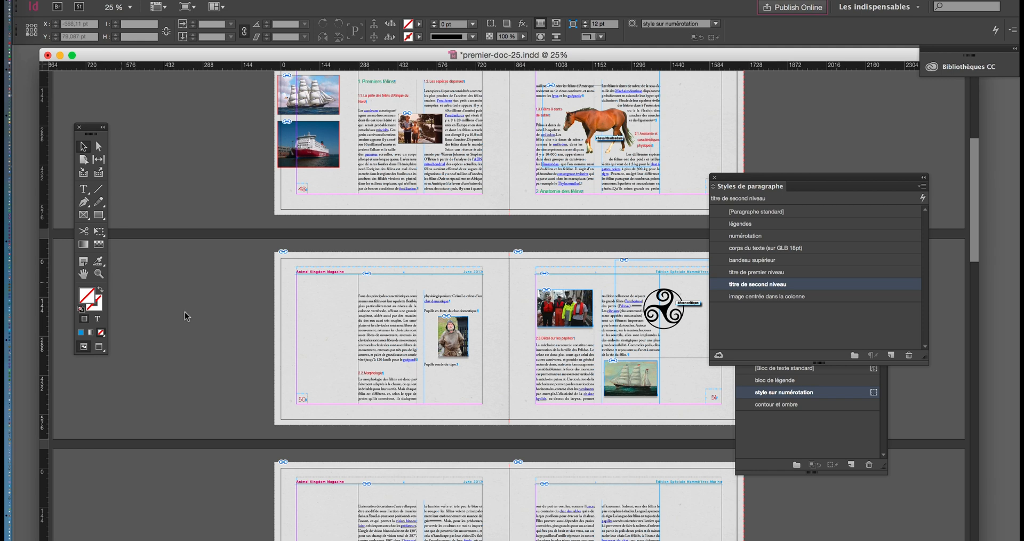
{"action": "scroll", "coordinate": [414, 380], "scroll_direction": "up", "scroll_amount": 1}
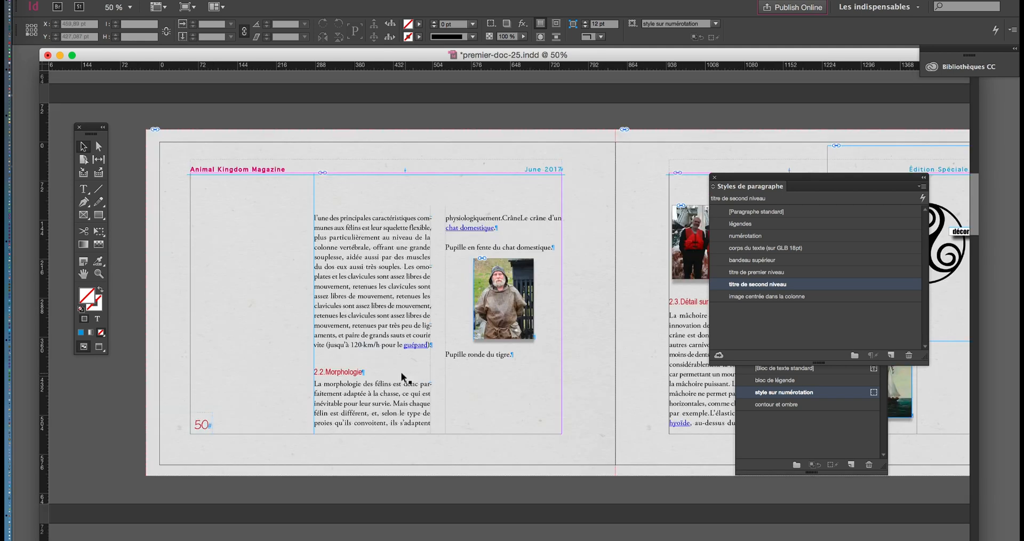
{"action": "left_click", "coordinate": [85, 277]}
{"action": "left_click_drag", "start_coordinate": [382, 369], "coordinate": [252, 293]}
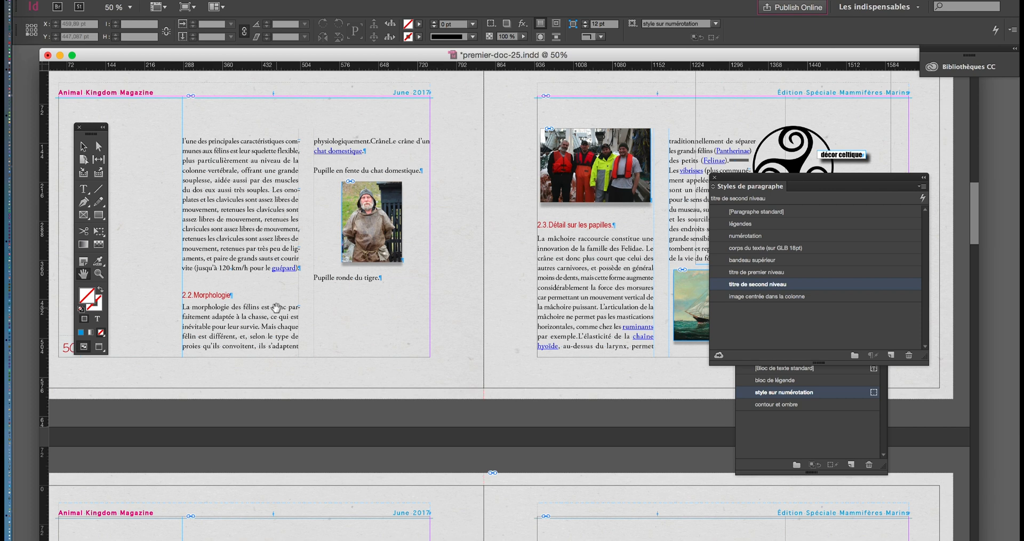
{"action": "left_click_drag", "start_coordinate": [339, 343], "coordinate": [406, 352]}
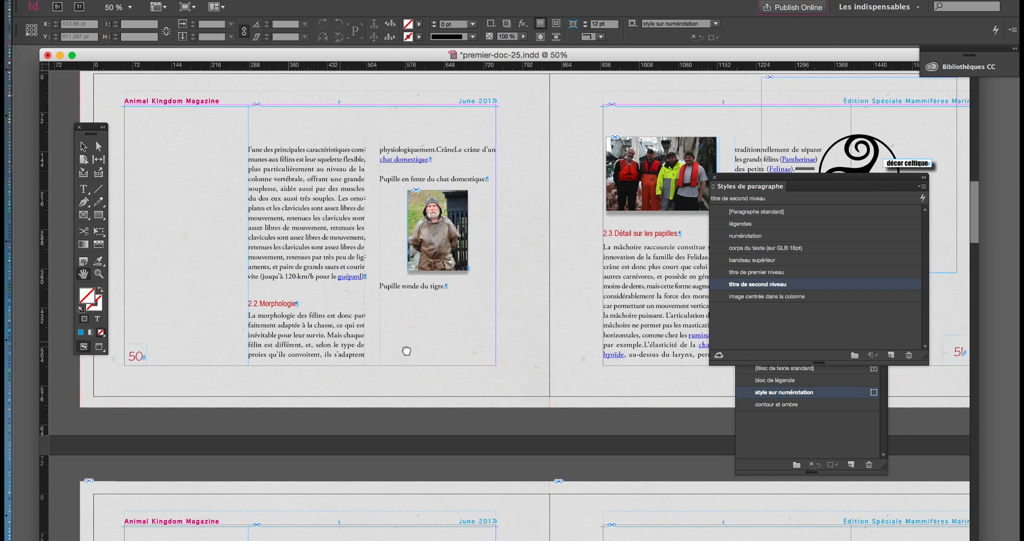
Close the floating paragraph styles and object styles lists and preview the spread without guides and hidden characters.
{"action": "left_click", "coordinate": [715, 178]}
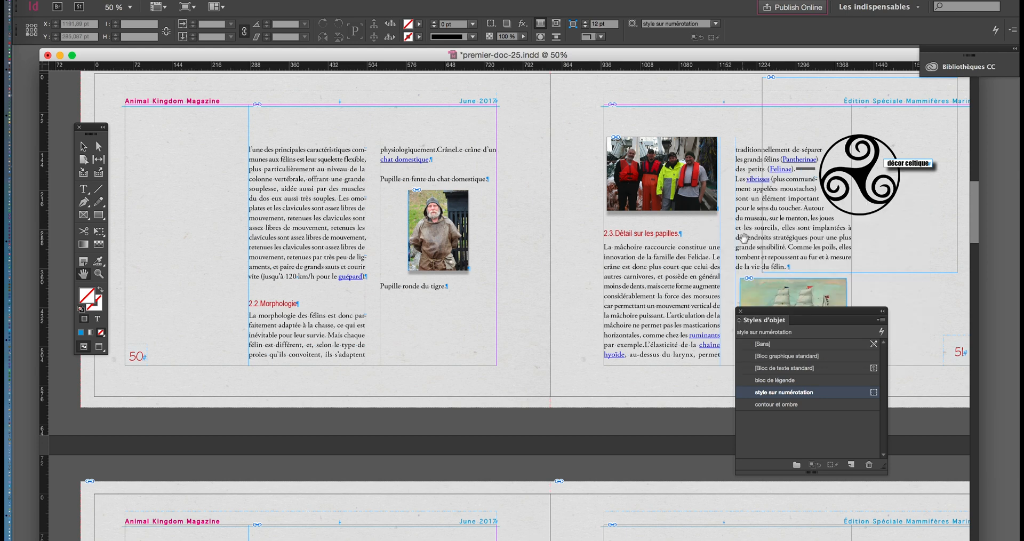
{"action": "left_click", "coordinate": [740, 314]}
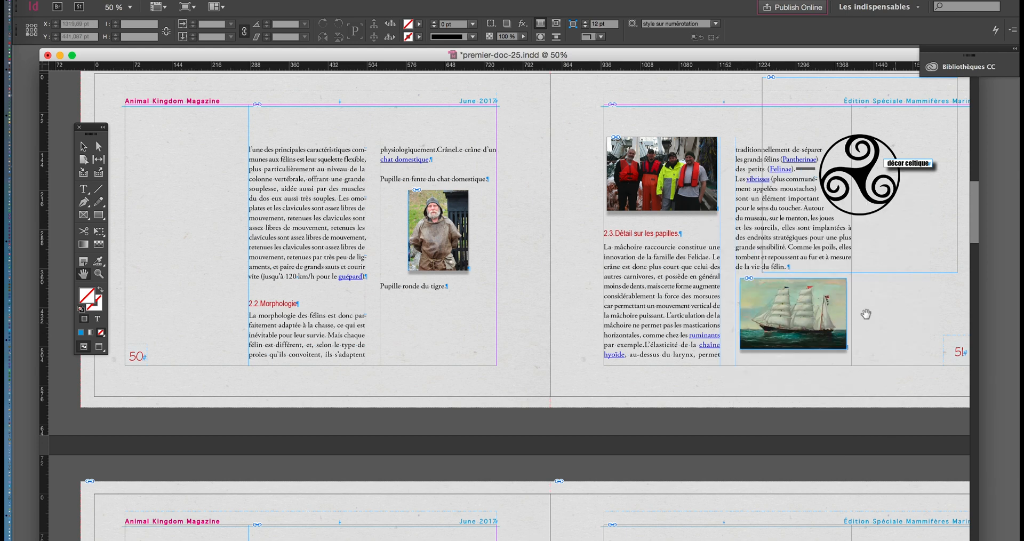
{"action": "left_click_drag", "start_coordinate": [595, 230], "coordinate": [591, 266]}
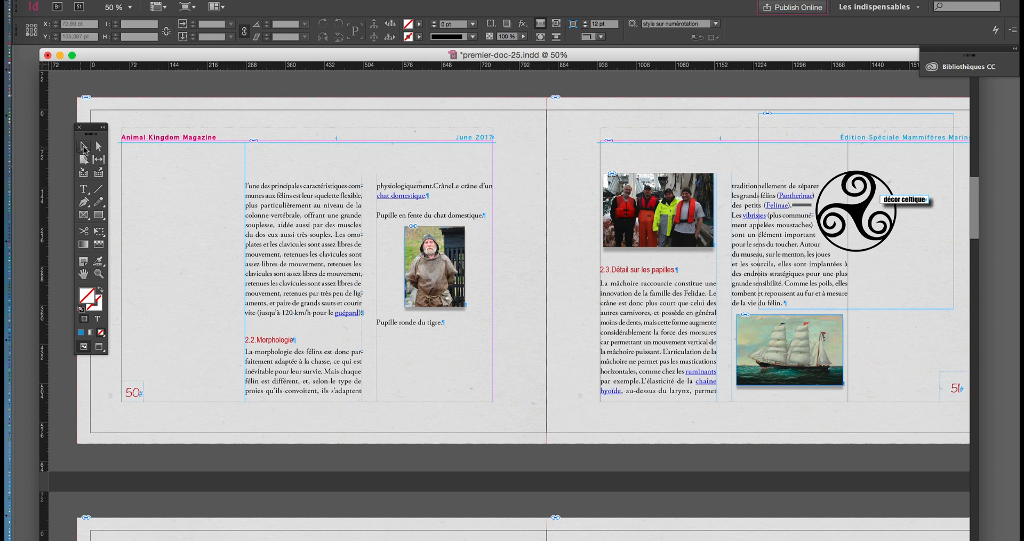
{"action": "left_click", "coordinate": [99, 346]}
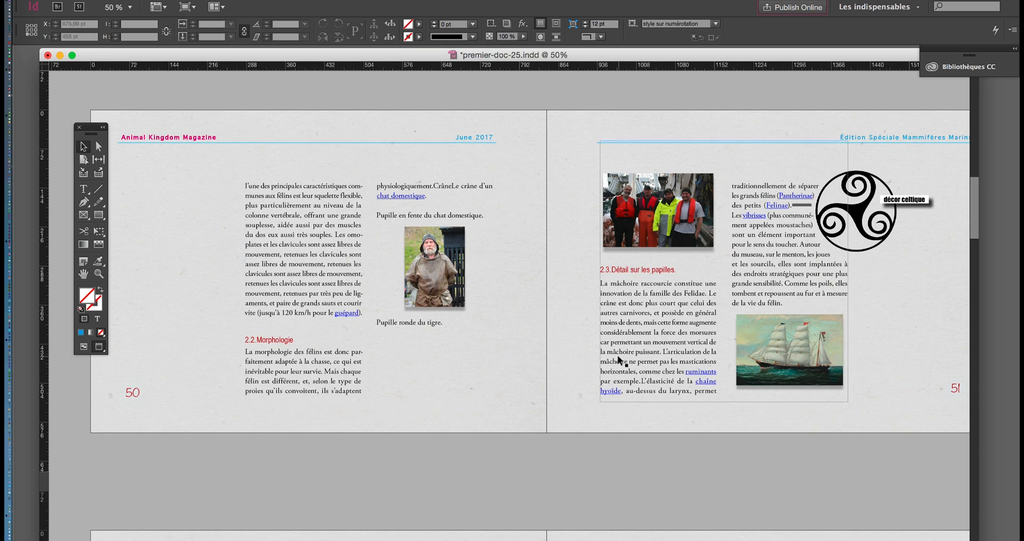
{"action": "scroll", "coordinate": [333, 269], "scroll_direction": "up", "scroll_amount": 2}
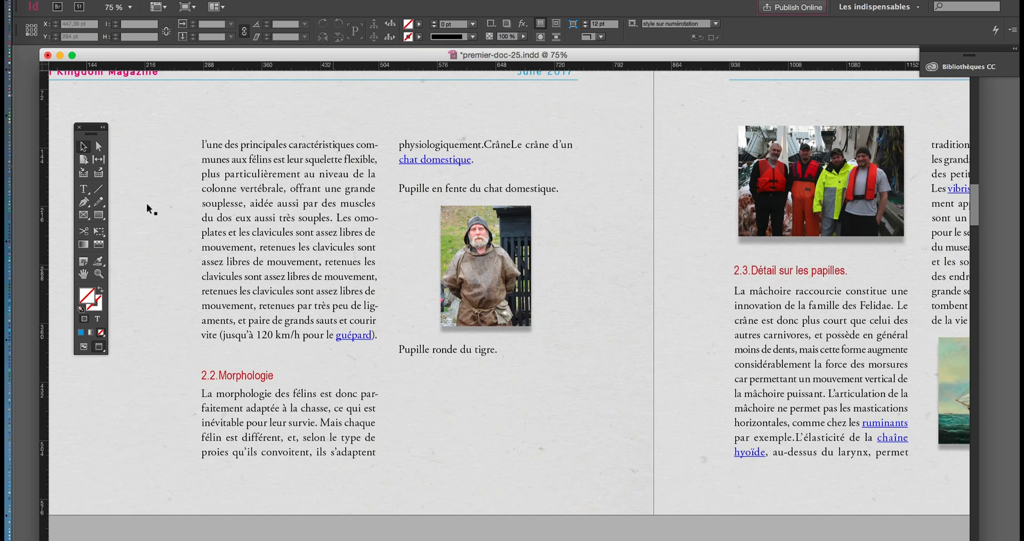
Split the first column's paragraph by ending a sentence with a period after "assez libres de mouvement" and starting a new paragraph with "Retenues".
{"action": "left_click", "coordinate": [84, 190]}
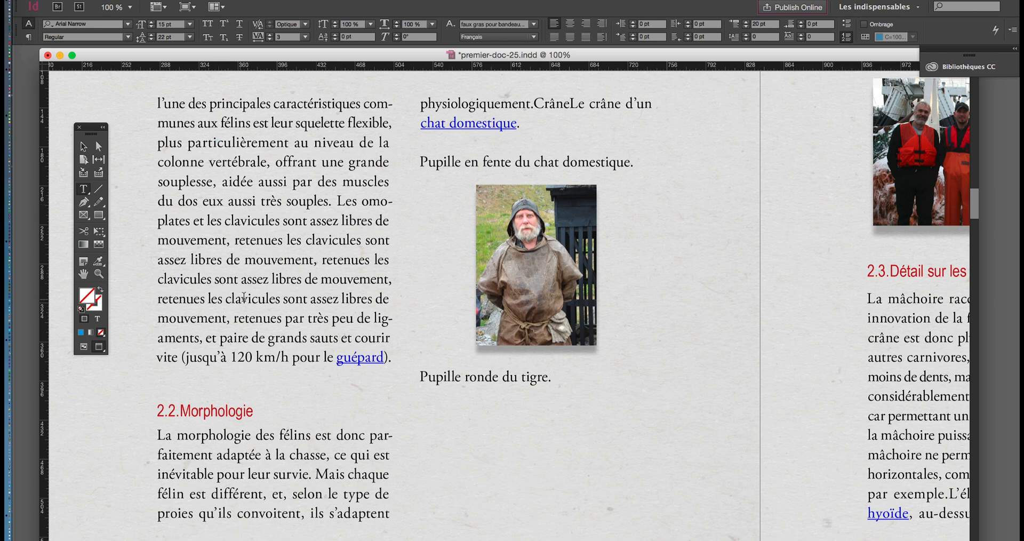
{"action": "left_click", "coordinate": [272, 278]}
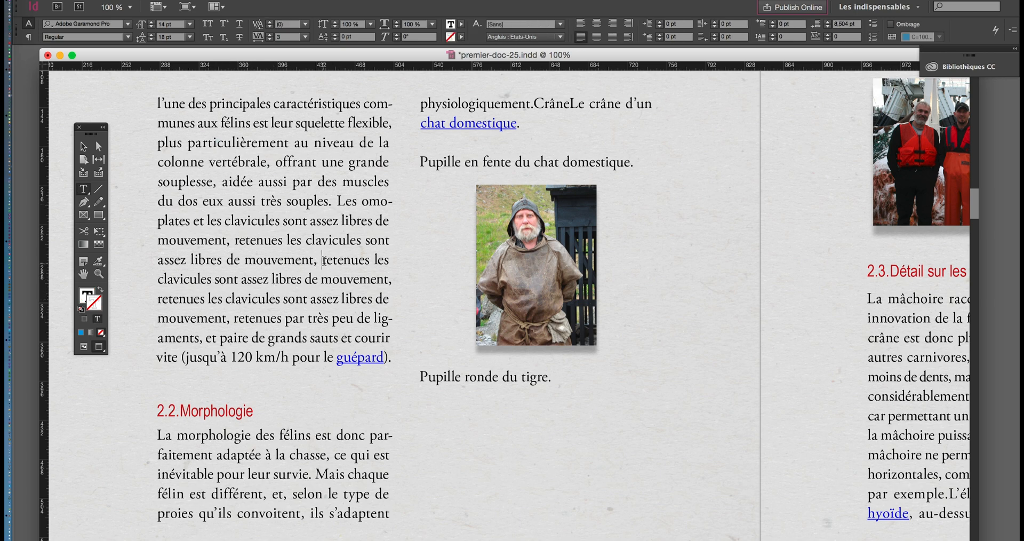
{"action": "left_click", "coordinate": [324, 260]}
{"action": "left_click", "coordinate": [328, 260]}
{"action": "left_click_drag", "start_coordinate": [327, 259], "coordinate": [317, 260]}
{"action": "type", "text": "."}
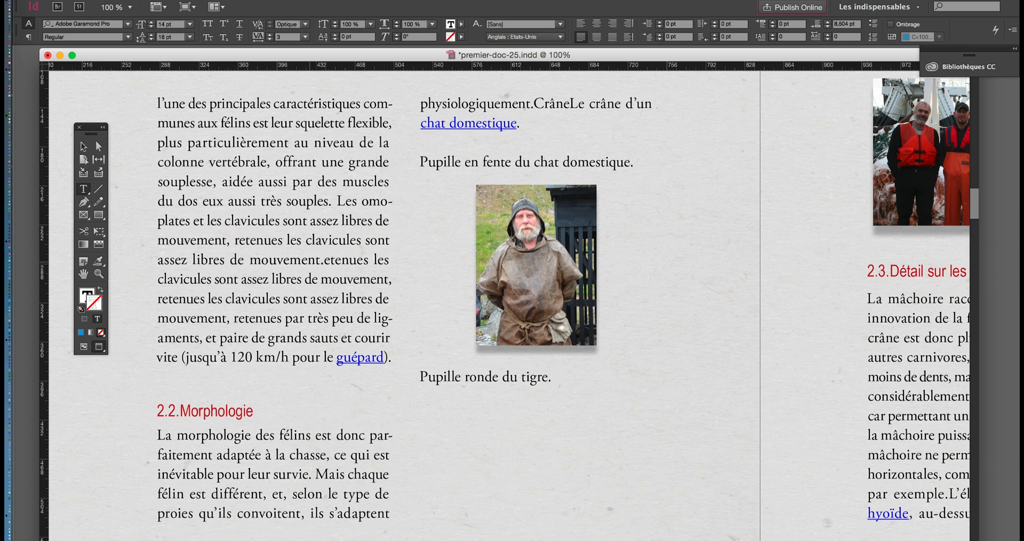
{"action": "key", "text": "Return"}
{"action": "type", "text": "R"}
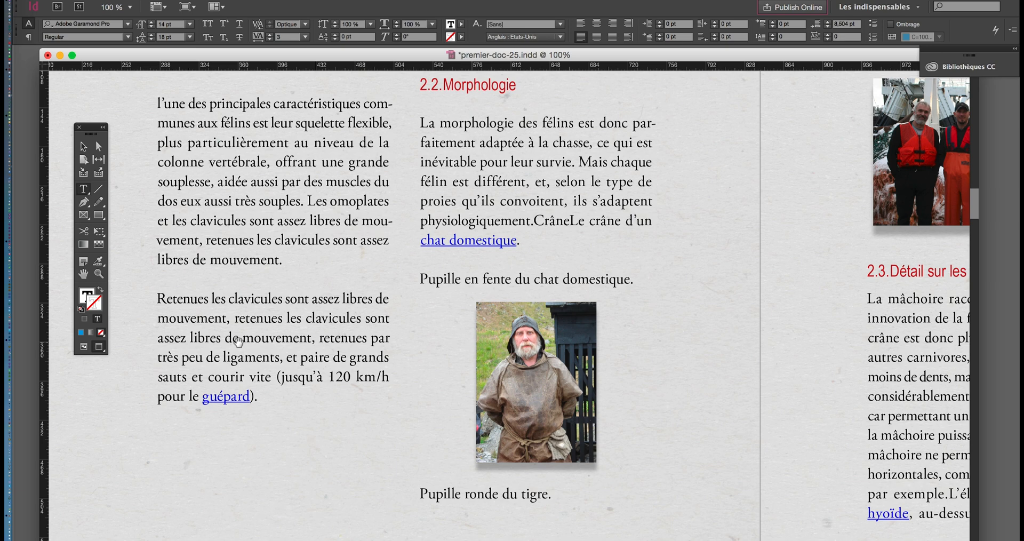
Return to the normal display with hidden characters to inspect the paragraph break between "libres de mouvement." and "Retenues".
{"action": "key", "text": "super+equal"}
{"action": "scroll", "coordinate": [230, 336], "scroll_direction": "down", "scroll_amount": 1}
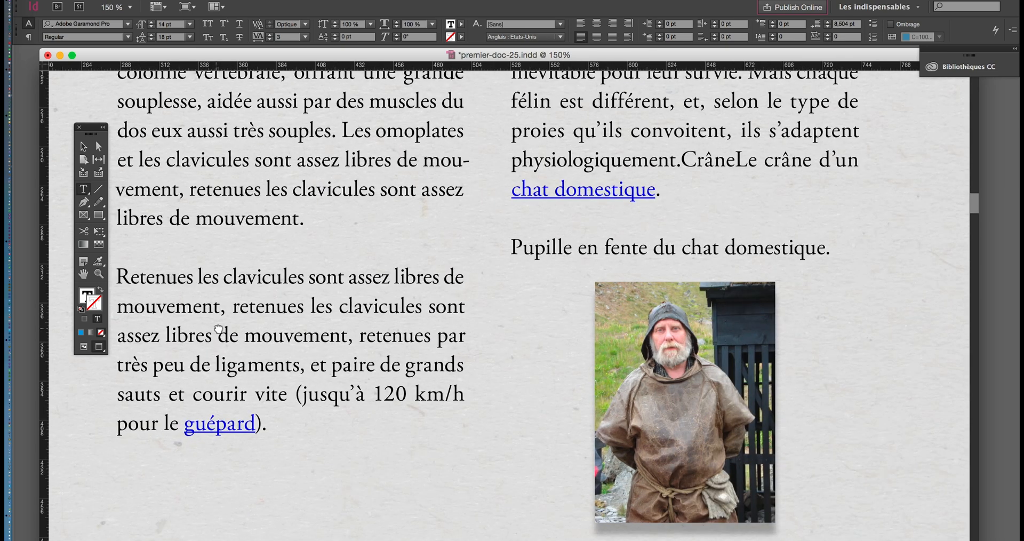
{"action": "left_click_drag", "start_coordinate": [218, 329], "coordinate": [323, 295]}
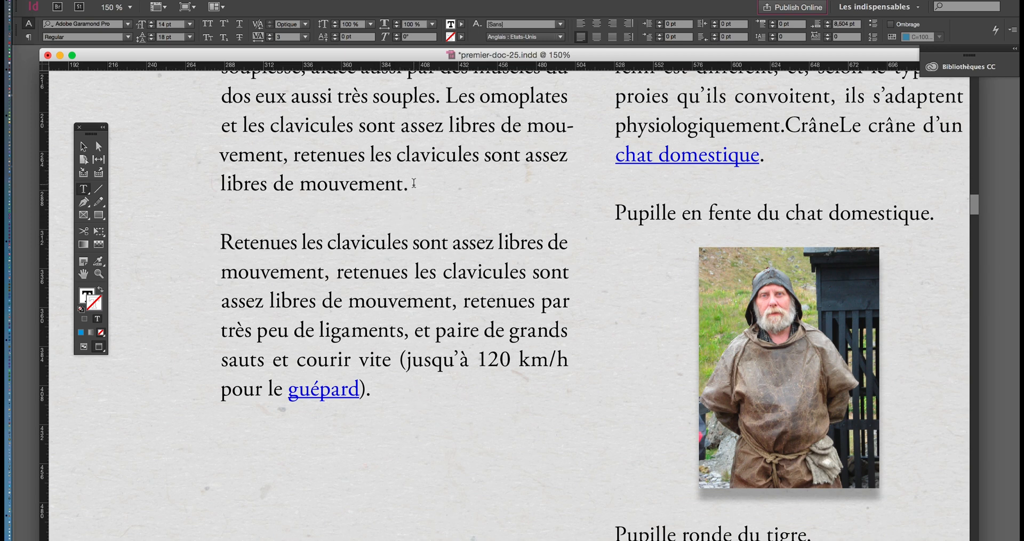
{"action": "left_click_drag", "start_coordinate": [414, 184], "coordinate": [235, 240]}
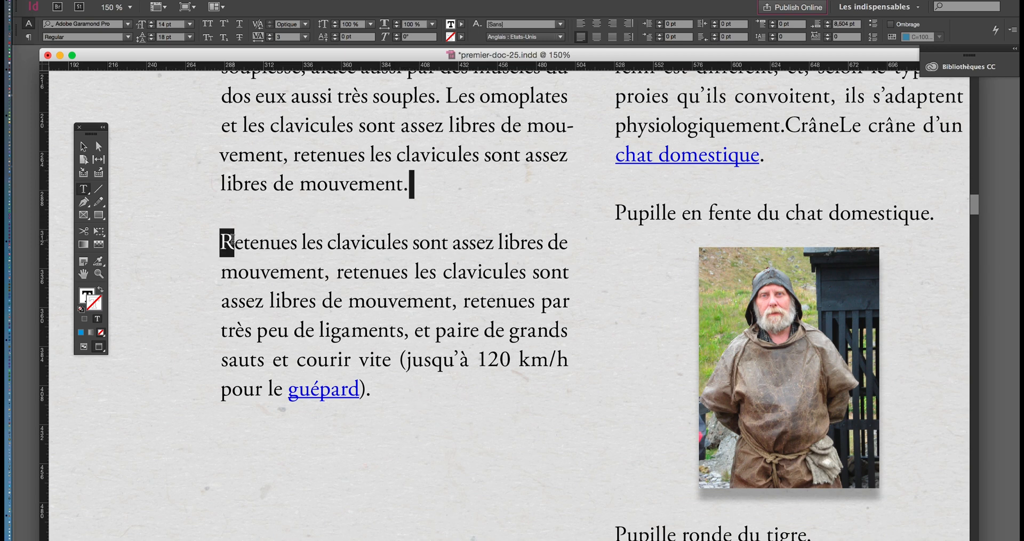
{"action": "left_click", "coordinate": [80, 348]}
{"action": "left_click", "coordinate": [433, 203]}
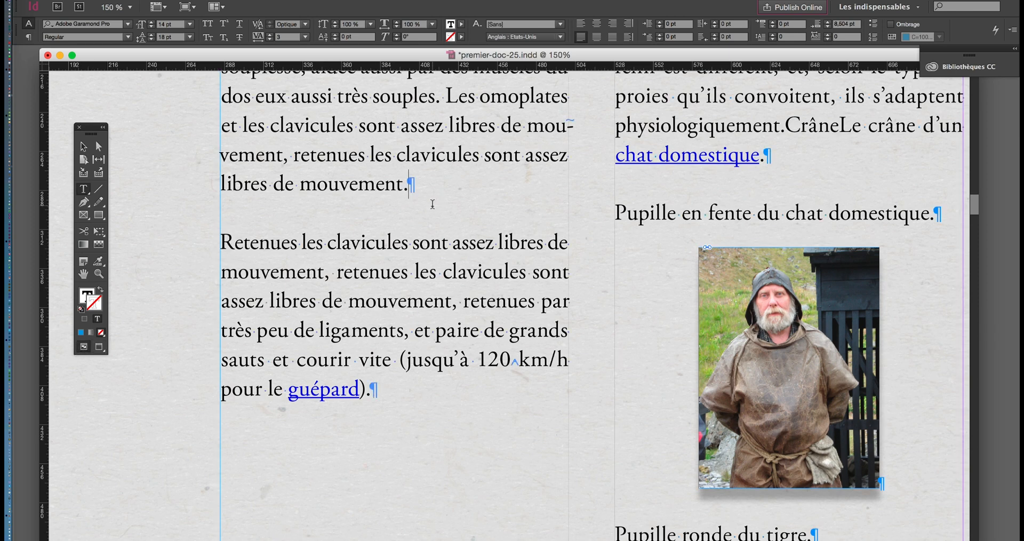
Save the document as a new version named premier-doc-26.indd.
{"action": "left_click", "coordinate": [115, 0]}
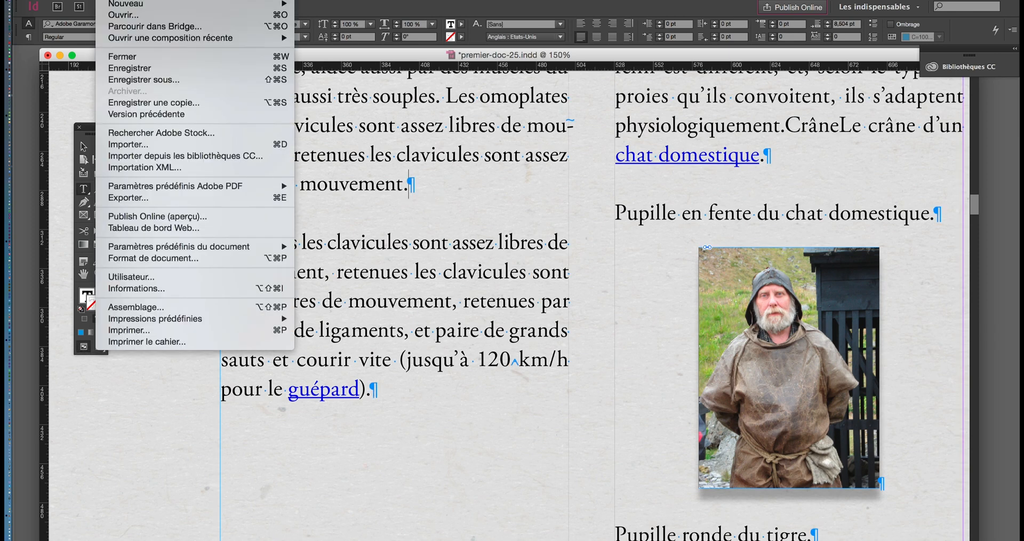
{"action": "left_click", "coordinate": [152, 79]}
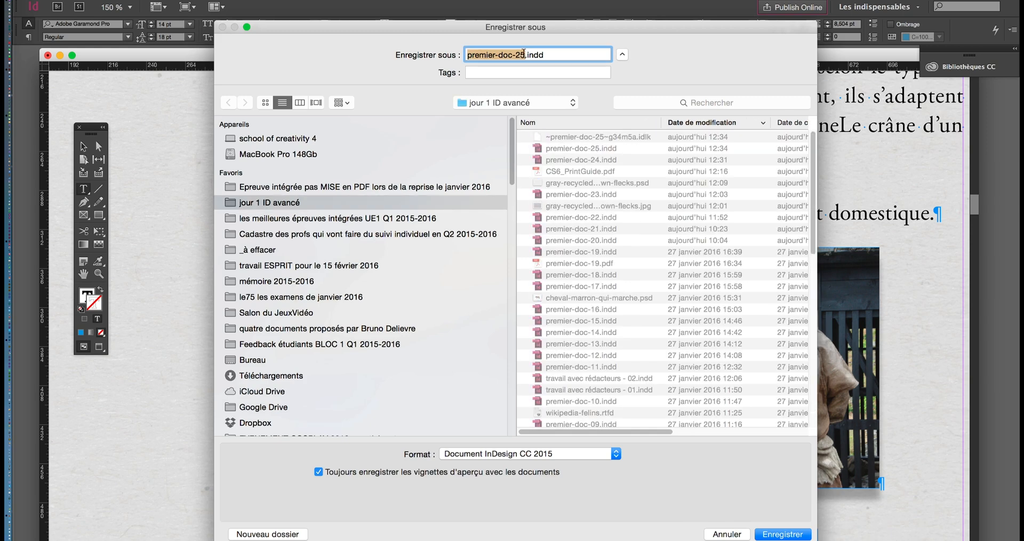
{"action": "left_click", "coordinate": [524, 54]}
{"action": "key", "text": "BackSpace"}
{"action": "type", "text": "6"}
{"action": "key", "text": "Return"}
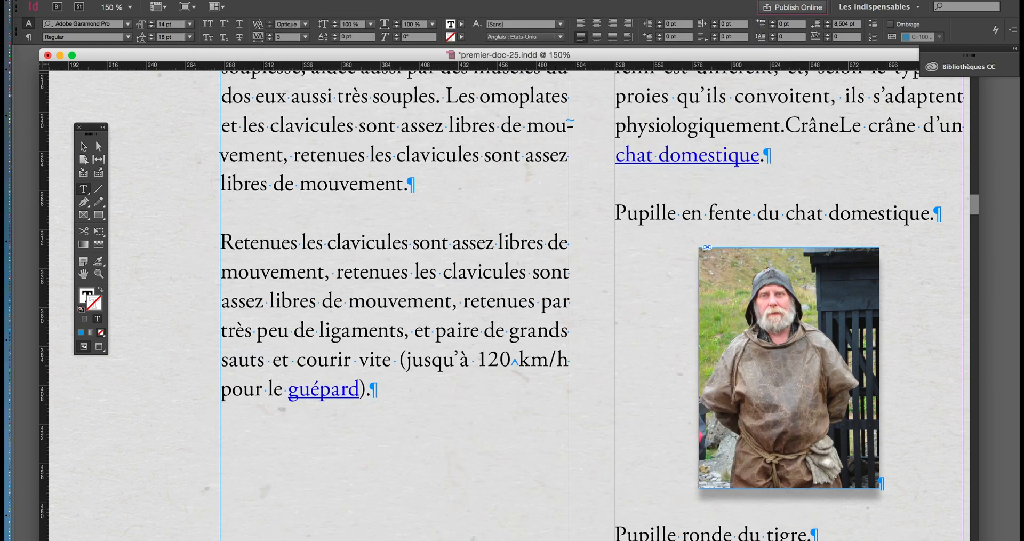
Copy the fragment "souplesse, aidée aussi par d" in the first column and paste it six times right after itself to lengthen the paragraph.
{"action": "scroll", "coordinate": [552, 276], "scroll_direction": "down", "scroll_amount": 1}
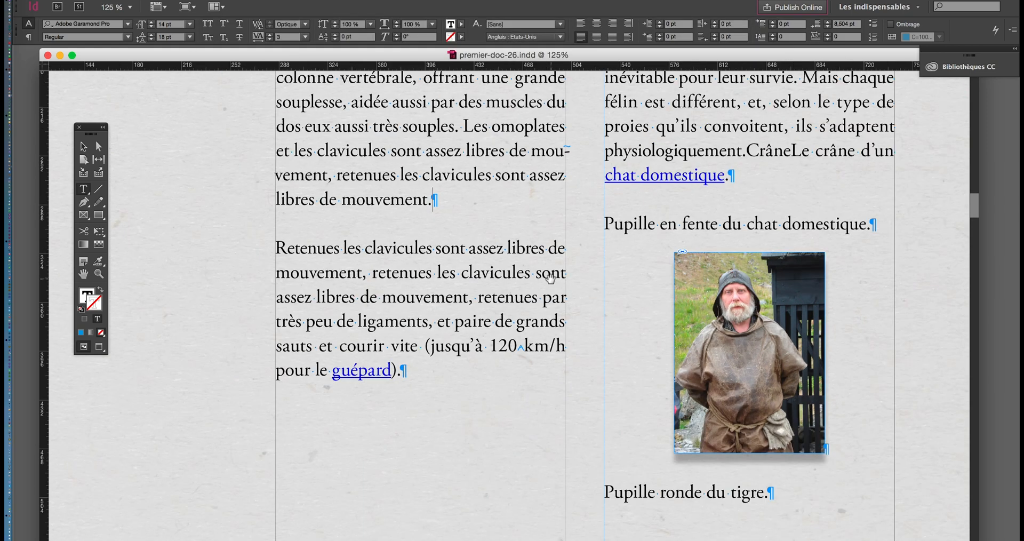
{"action": "scroll", "coordinate": [549, 276], "scroll_direction": "down", "scroll_amount": 1}
{"action": "scroll", "coordinate": [549, 277], "scroll_direction": "down", "scroll_amount": 1}
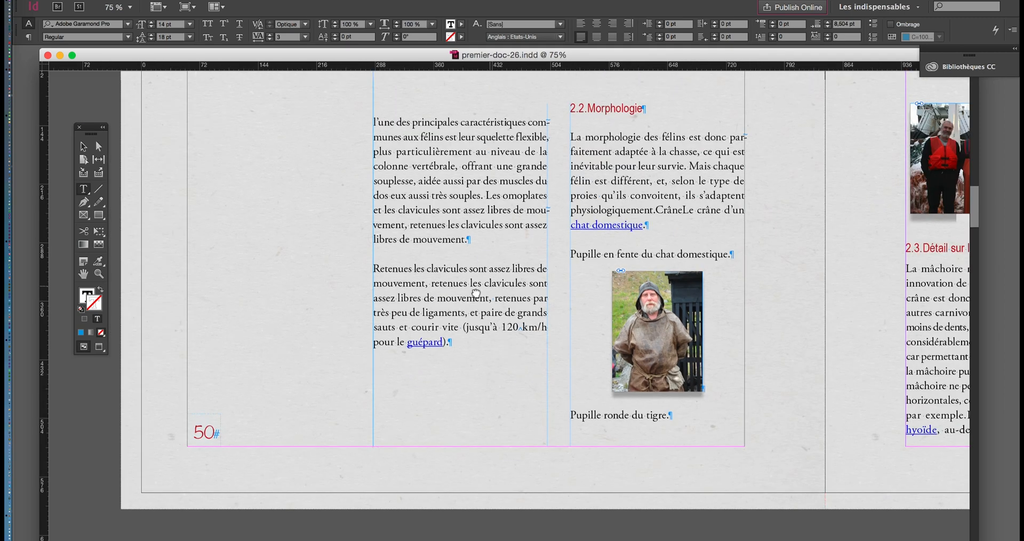
{"action": "scroll", "coordinate": [402, 307], "scroll_direction": "right", "scroll_amount": 2}
{"action": "scroll", "coordinate": [403, 307], "scroll_direction": "up", "scroll_amount": 1}
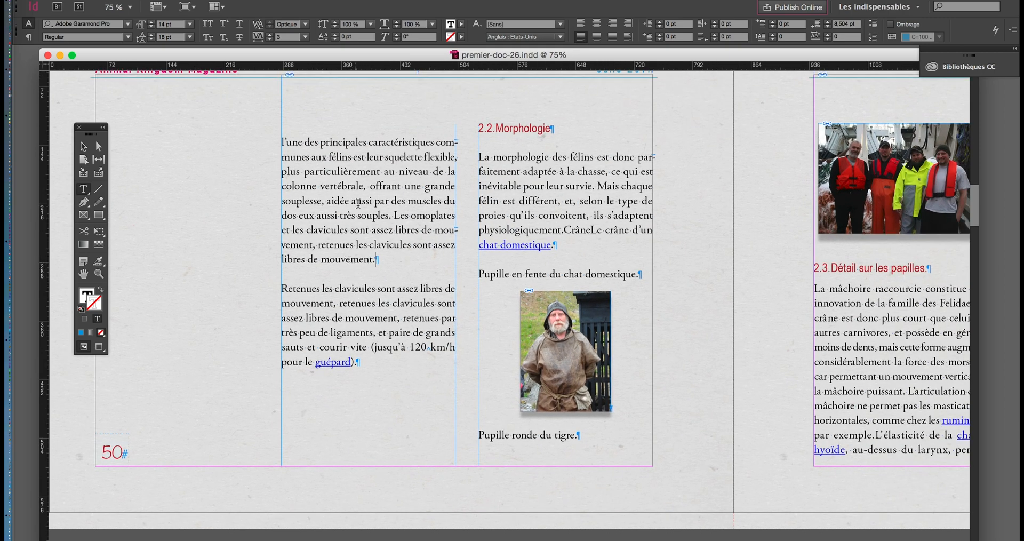
{"action": "left_click_drag", "start_coordinate": [397, 201], "coordinate": [282, 201]}
{"action": "key", "text": "super+c"}
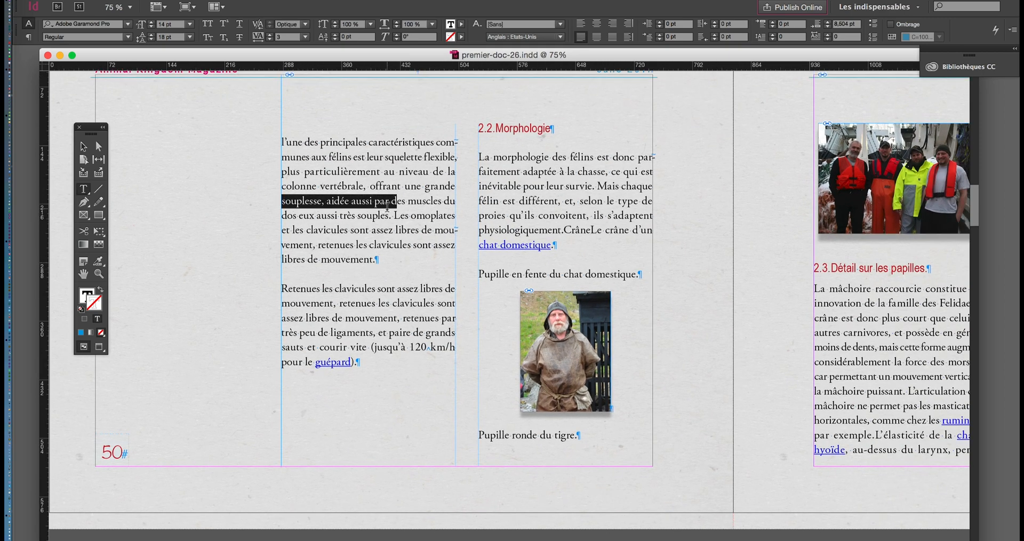
{"action": "left_click", "coordinate": [398, 201]}
{"action": "key", "text": "super+v"}
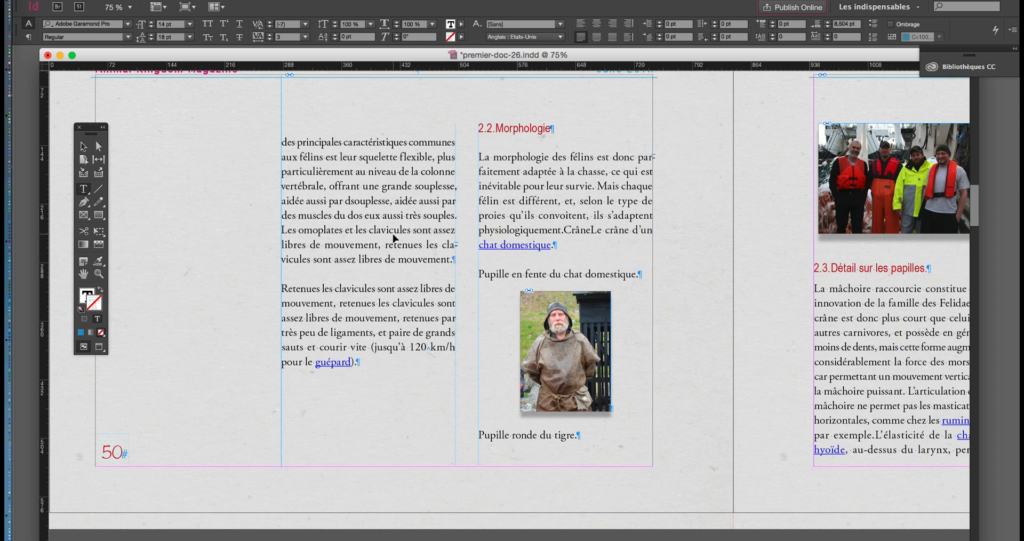
{"action": "key", "text": "super+v"}
{"action": "key", "text": "super+v"}
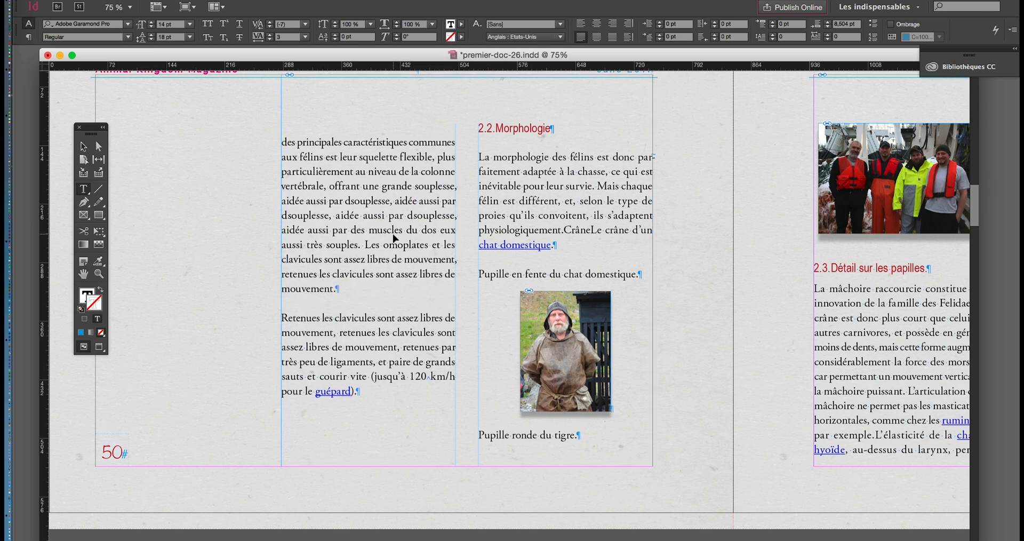
{"action": "key", "text": "super+v"}
{"action": "key", "text": "super+v"}
{"action": "key", "text": "super+v"}
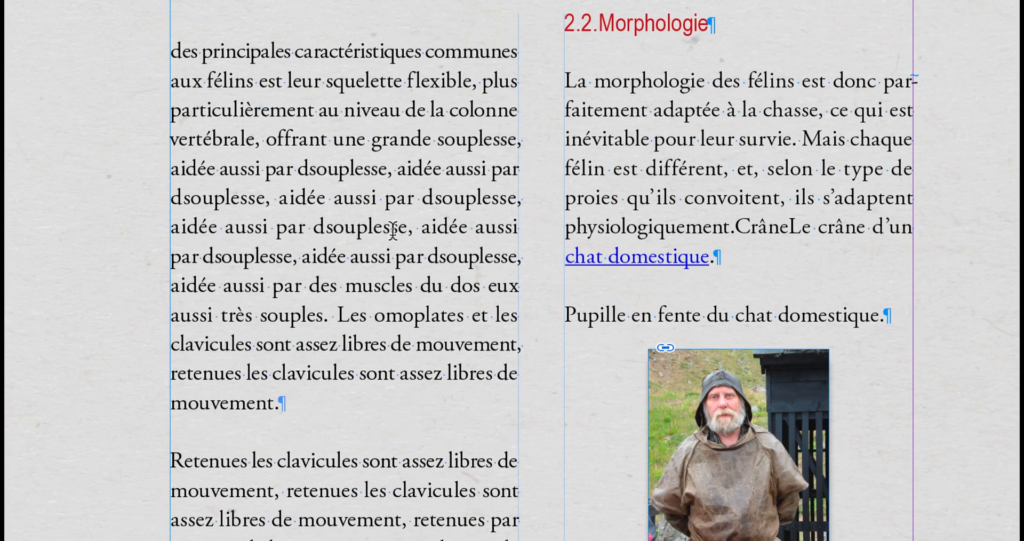
Paste the copied fragment six more times at the same spot before "es muscles" to test how the first column's paragraphs and 2.2. Morphologie reflow.
{"action": "scroll", "coordinate": [393, 229], "scroll_direction": "down", "scroll_amount": 3}
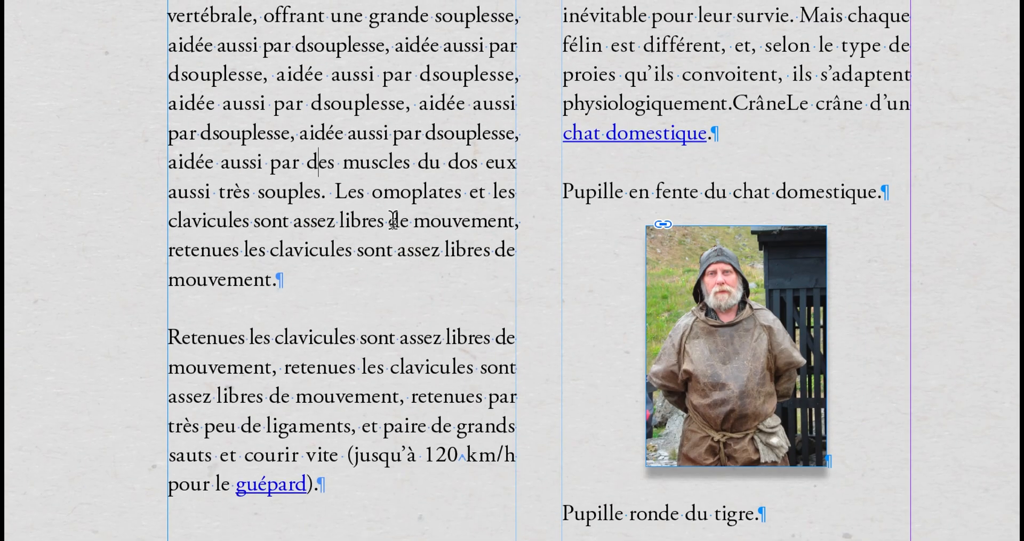
{"action": "scroll", "coordinate": [391, 207], "scroll_direction": "down", "scroll_amount": 2}
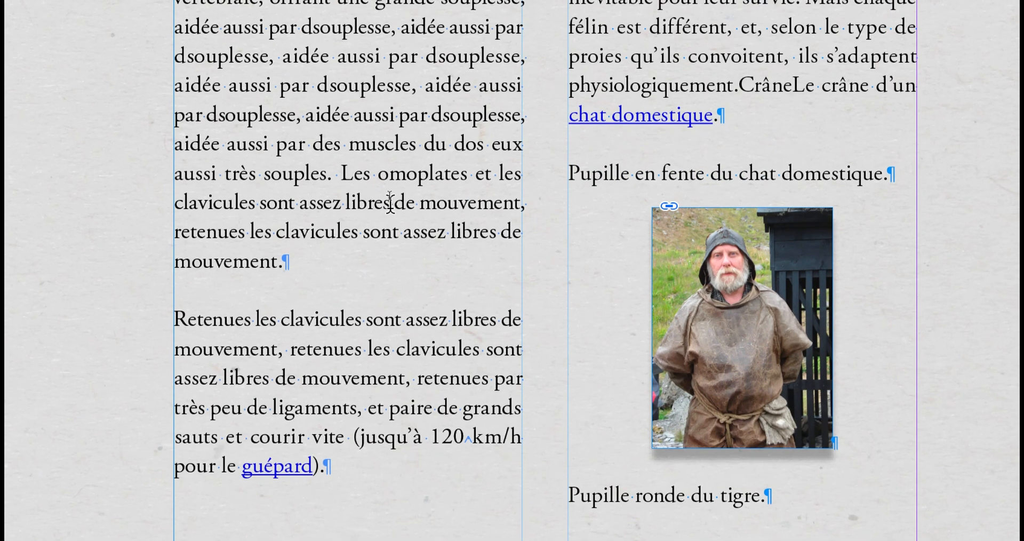
{"action": "scroll", "coordinate": [390, 261], "scroll_direction": "down", "scroll_amount": 2}
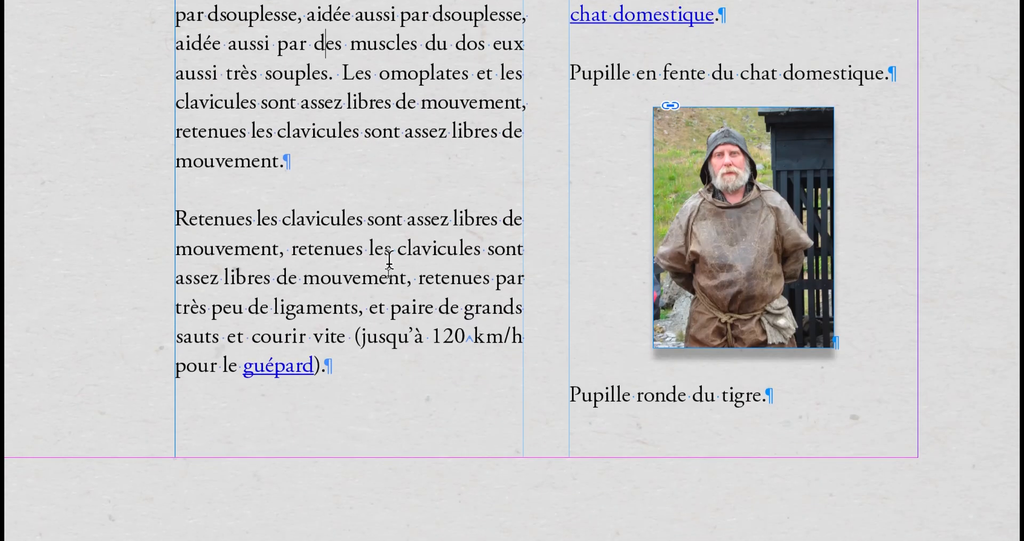
{"action": "scroll", "coordinate": [390, 261], "scroll_direction": "up", "scroll_amount": 3}
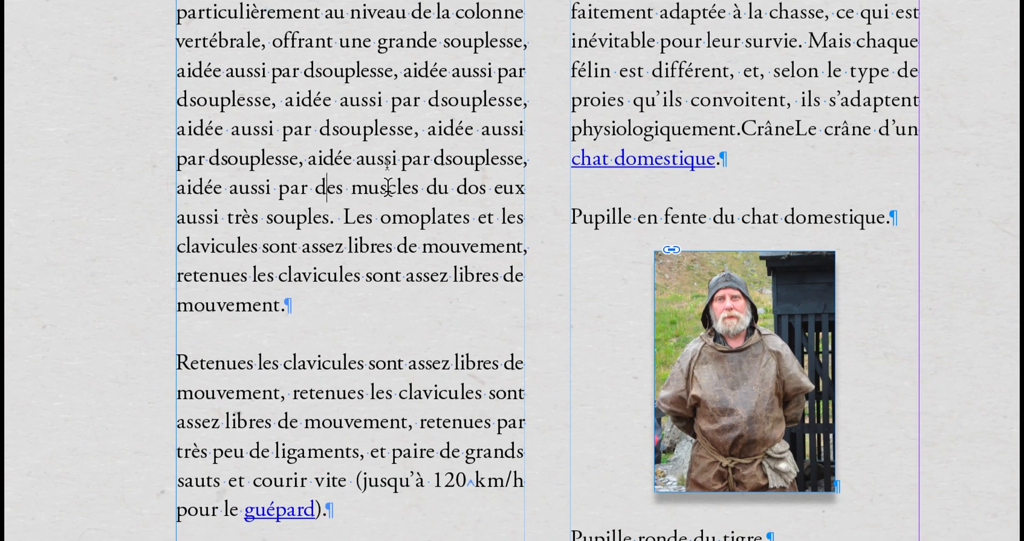
{"action": "key", "text": "ctrl+v"}
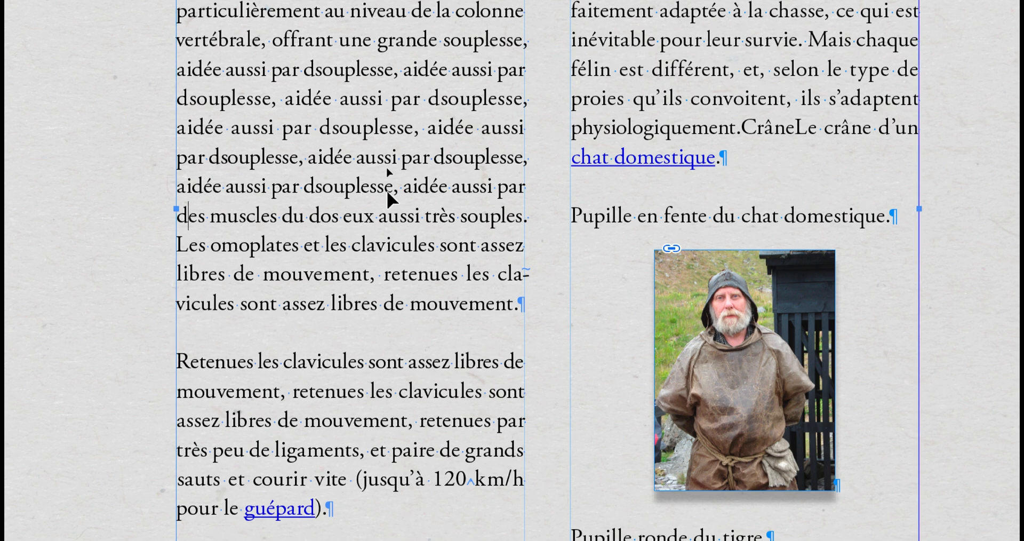
{"action": "key", "text": "ctrl+v"}
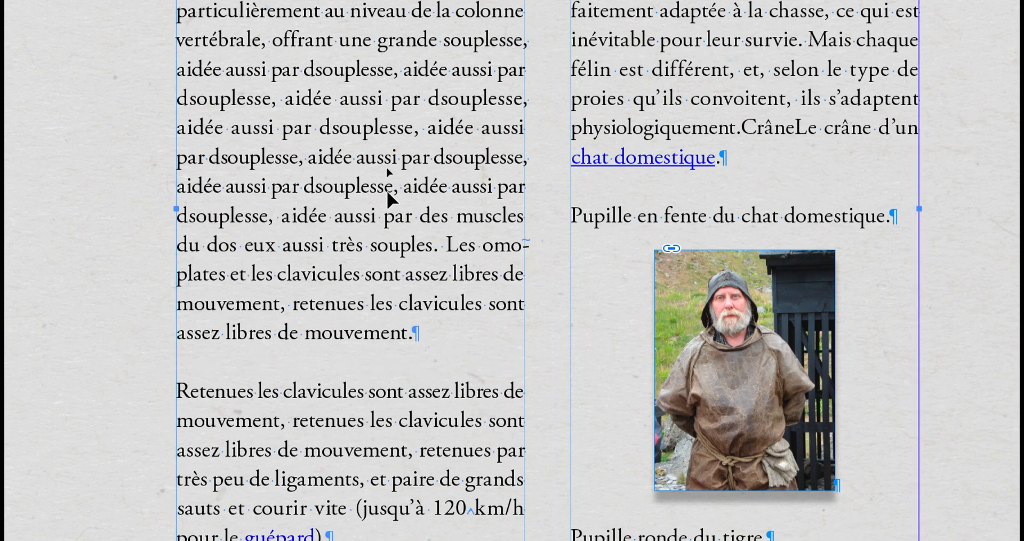
{"action": "key", "text": "ctrl+v"}
{"action": "key", "text": "ctrl+v"}
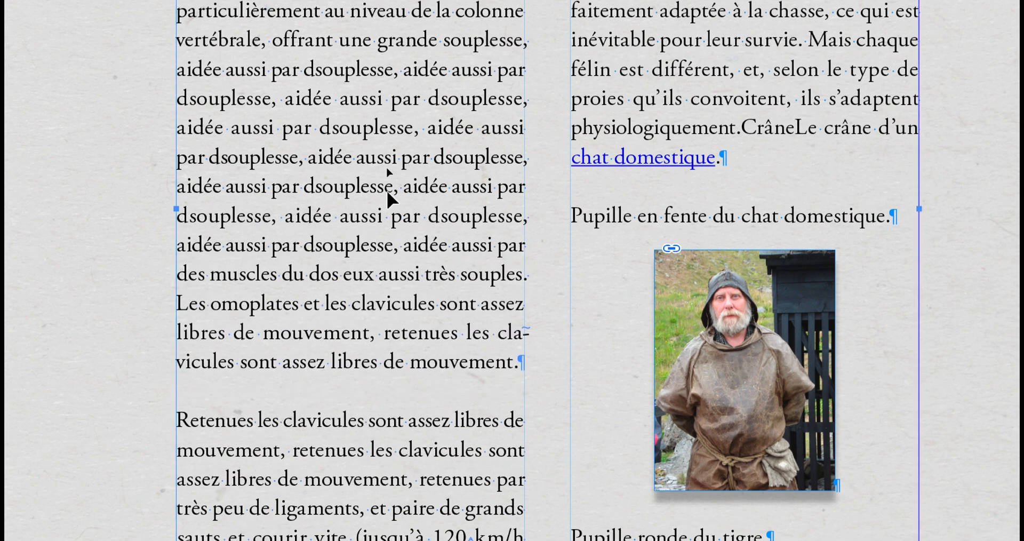
{"action": "key", "text": "ctrl+v"}
{"action": "key", "text": "ctrl+v"}
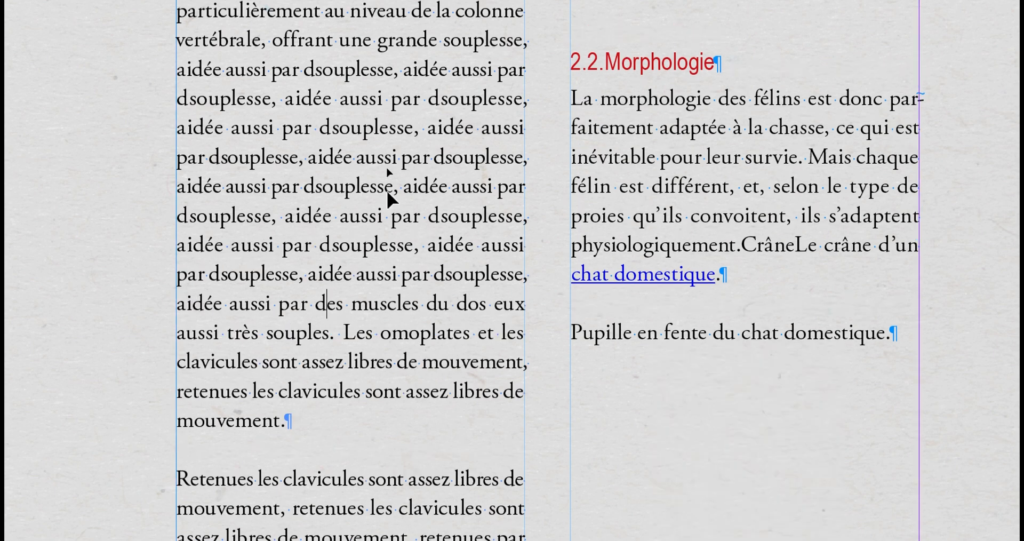
Paste the copied fragment five more times before "es muscles" to push the Retenues paragraph down across the column break.
{"action": "scroll", "coordinate": [800, 72], "scroll_direction": "up", "scroll_amount": 5}
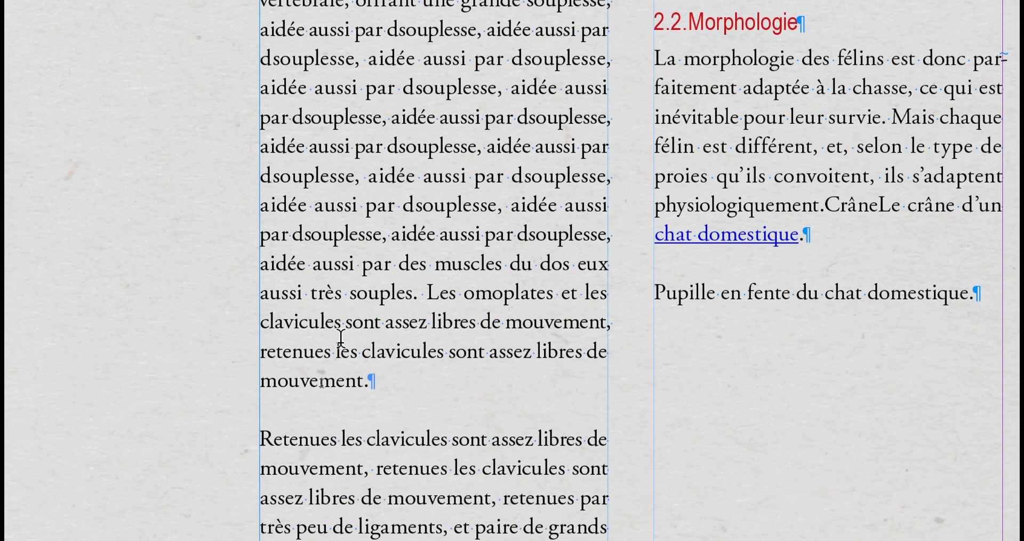
{"action": "key", "text": "ctrl+v"}
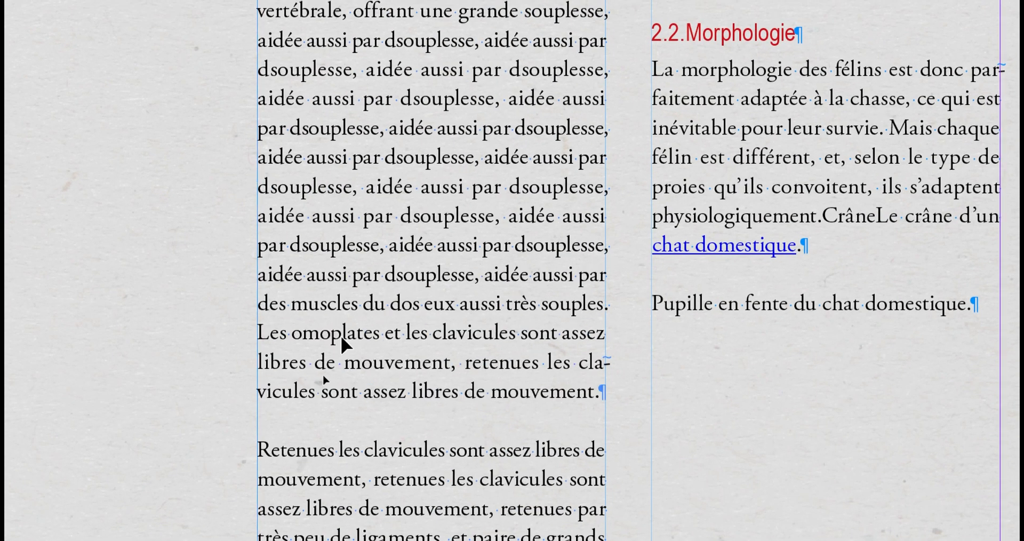
{"action": "key", "text": "ctrl+v"}
{"action": "key", "text": "ctrl+v"}
{"action": "key", "text": "ctrl+v"}
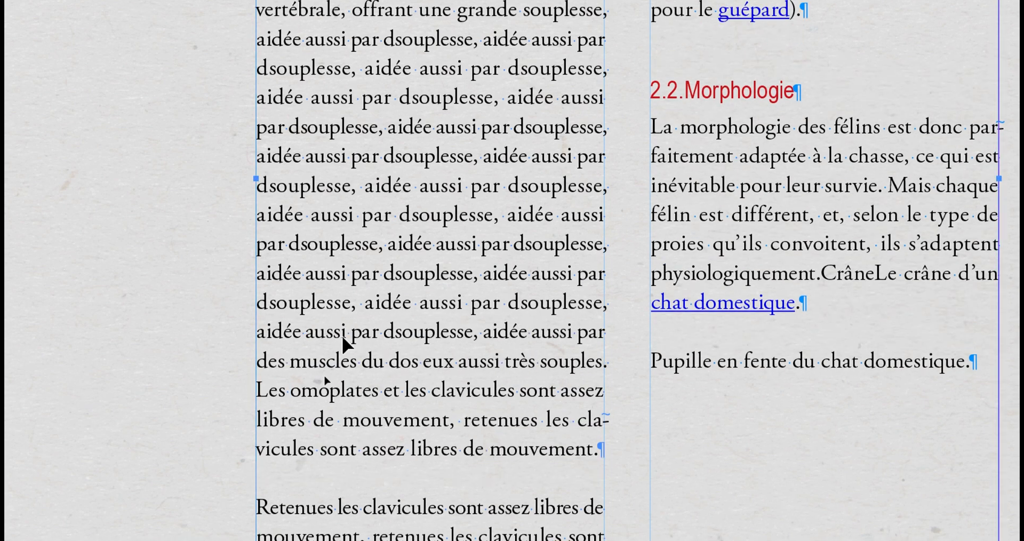
{"action": "key", "text": "ctrl+v"}
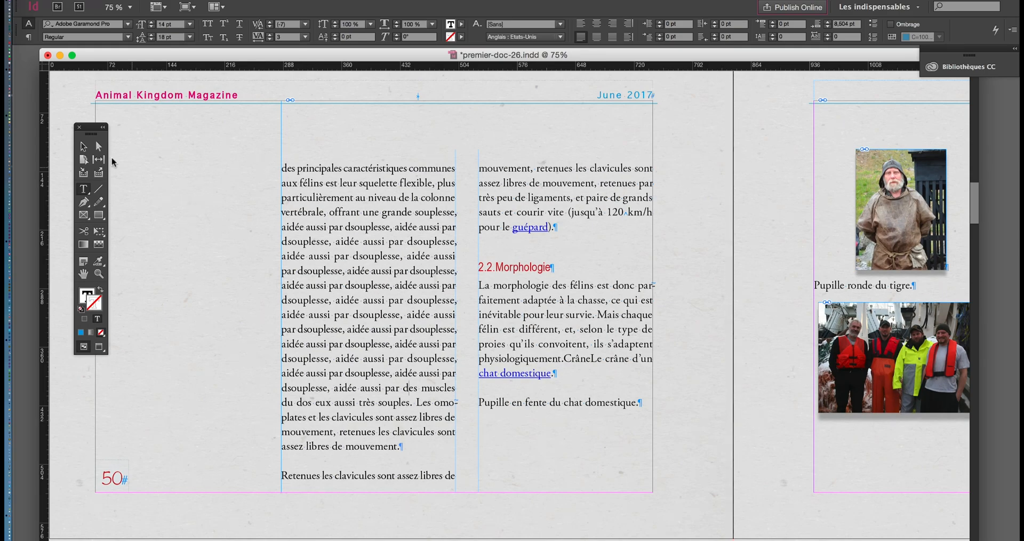
Deselect everything, show the paragraph styles and open the keep options of the style corps du texte (sur GLB 18pt).
{"action": "left_click", "coordinate": [84, 146]}
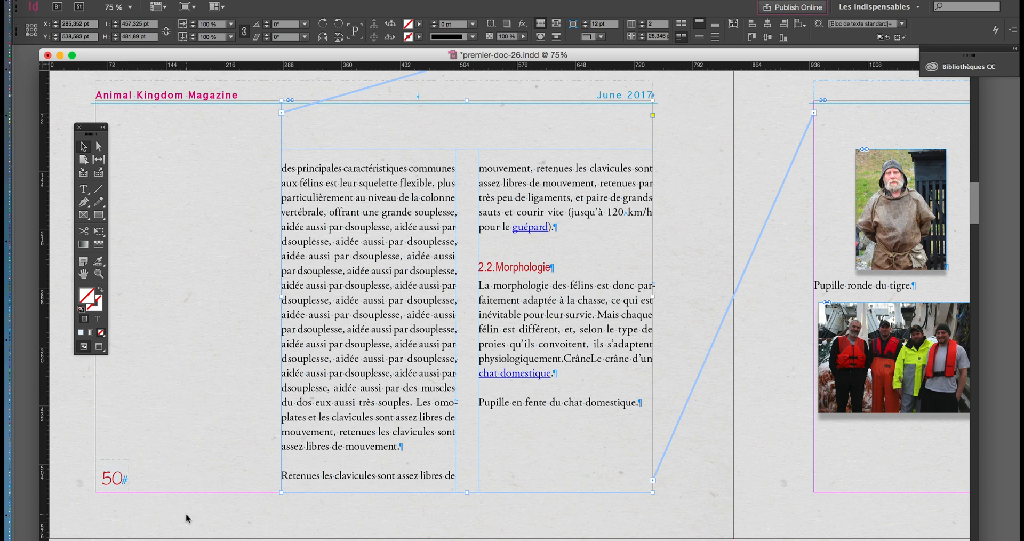
{"action": "left_click", "coordinate": [222, 523]}
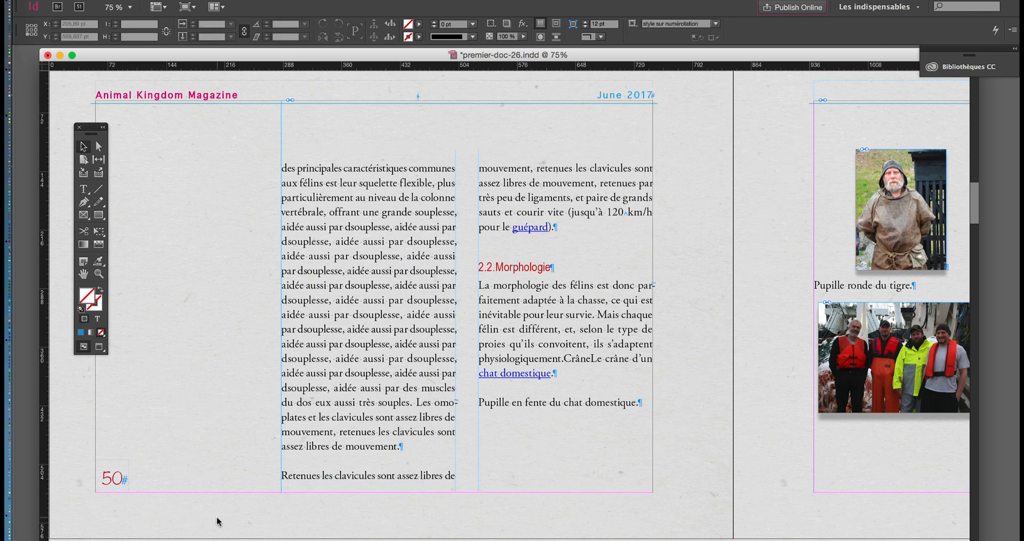
{"action": "left_click", "coordinate": [253, 1]}
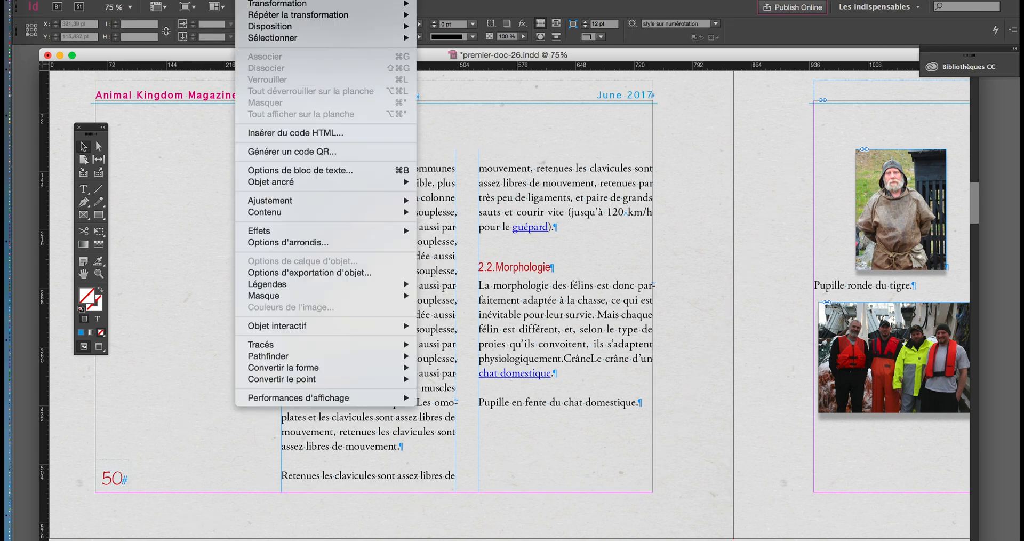
{"action": "left_click", "coordinate": [257, 118]}
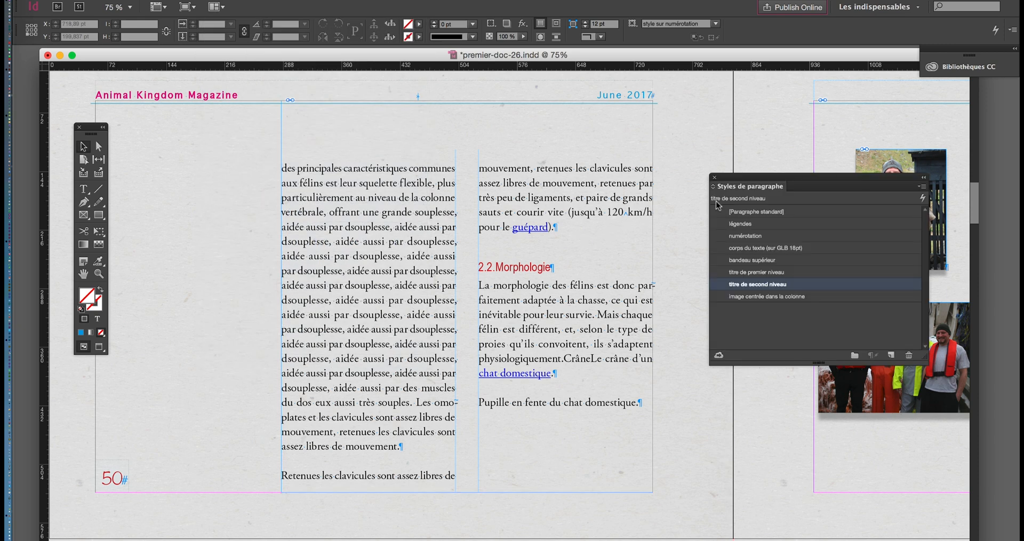
{"action": "left_click_drag", "start_coordinate": [761, 178], "coordinate": [616, 146]}
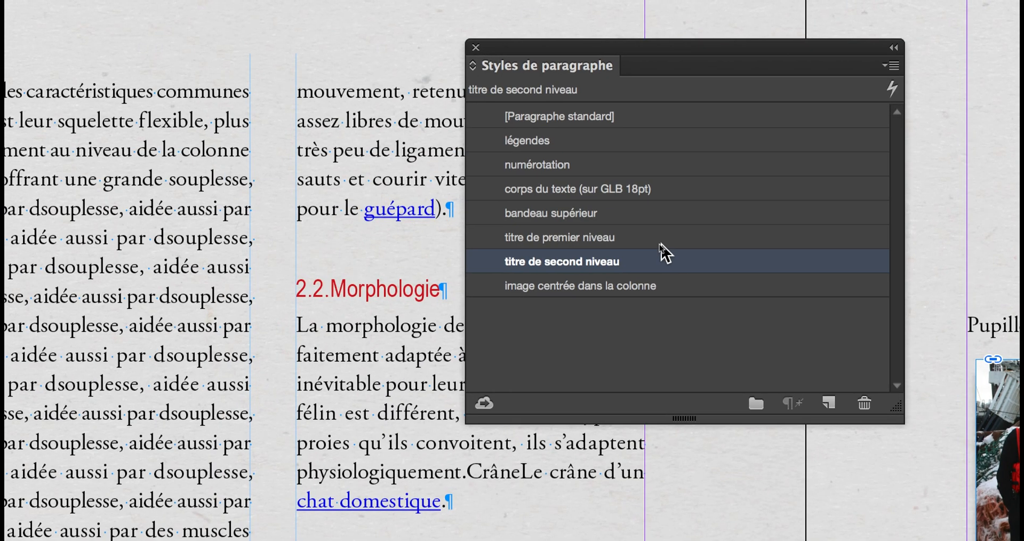
{"action": "left_click", "coordinate": [668, 221]}
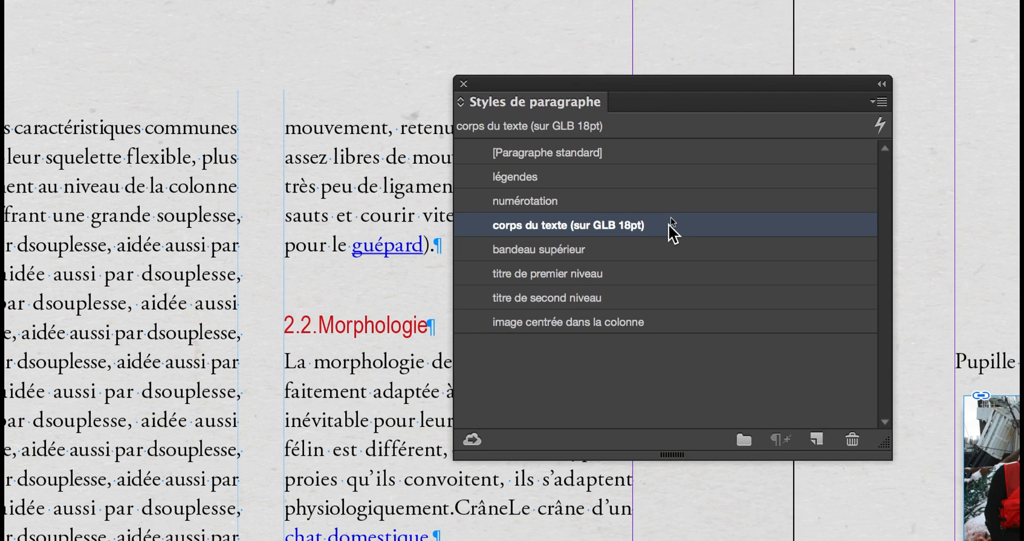
{"action": "double_click", "coordinate": [669, 224]}
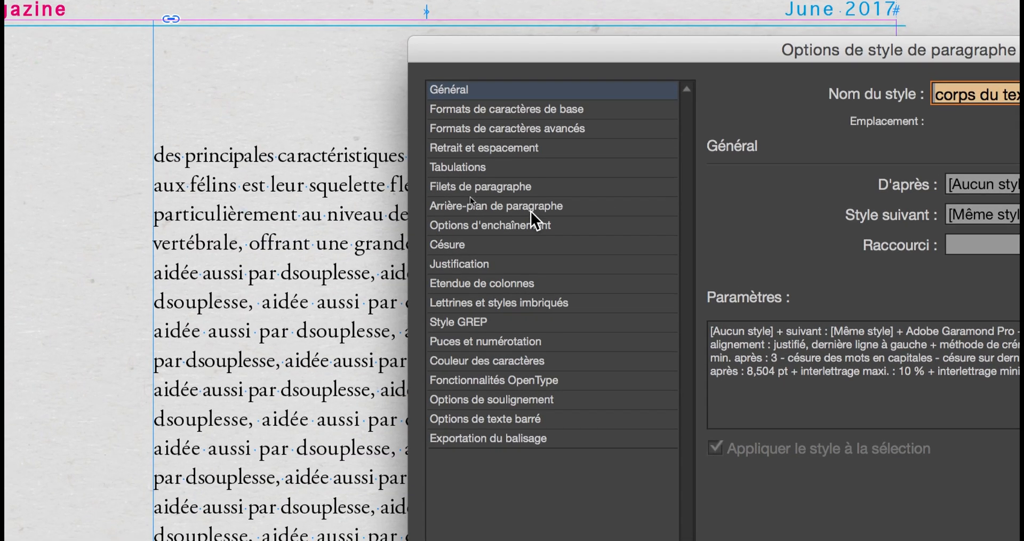
{"action": "left_click", "coordinate": [531, 221]}
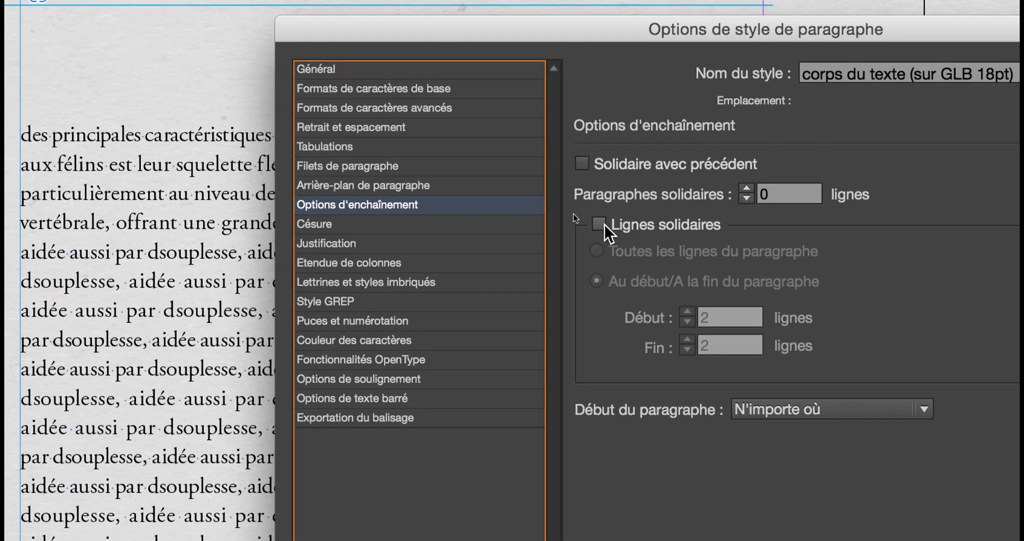
Enable Lignes solidaires at the start and end of the paragraph with 4 lines for Début and 4 for Fin, and apply.
{"action": "left_click", "coordinate": [603, 224]}
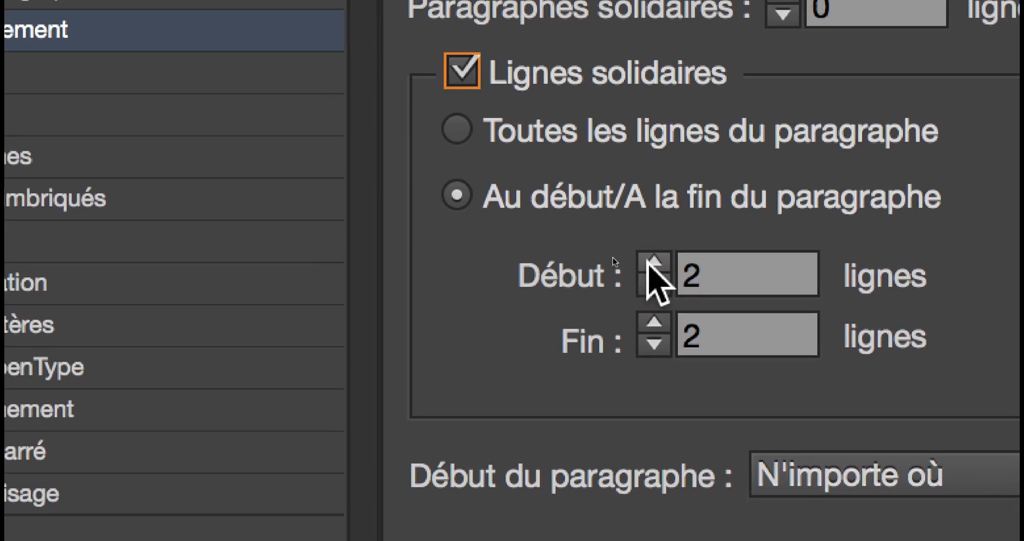
{"action": "left_click", "coordinate": [688, 309]}
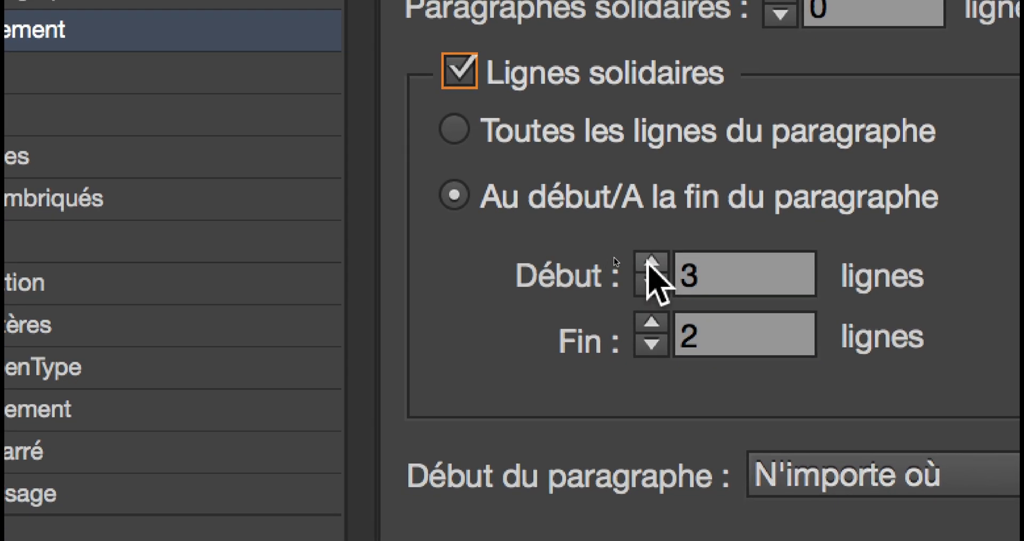
{"action": "left_click", "coordinate": [650, 261]}
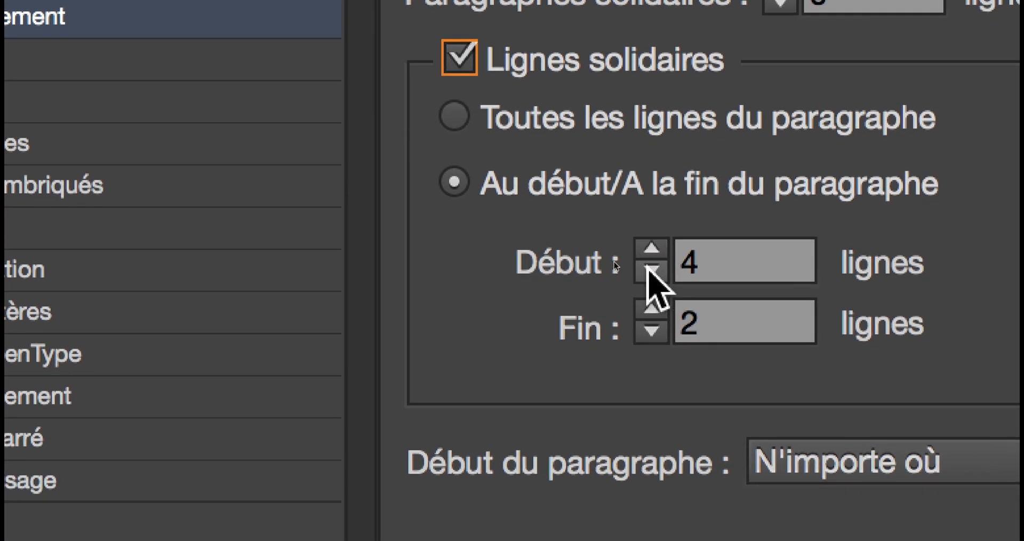
{"action": "left_click", "coordinate": [646, 279]}
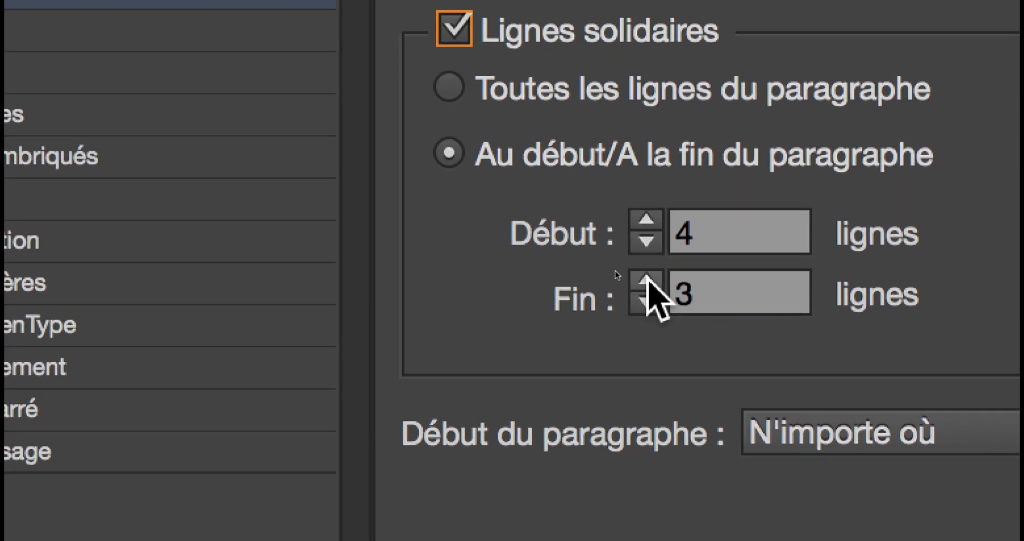
{"action": "left_click", "coordinate": [647, 279]}
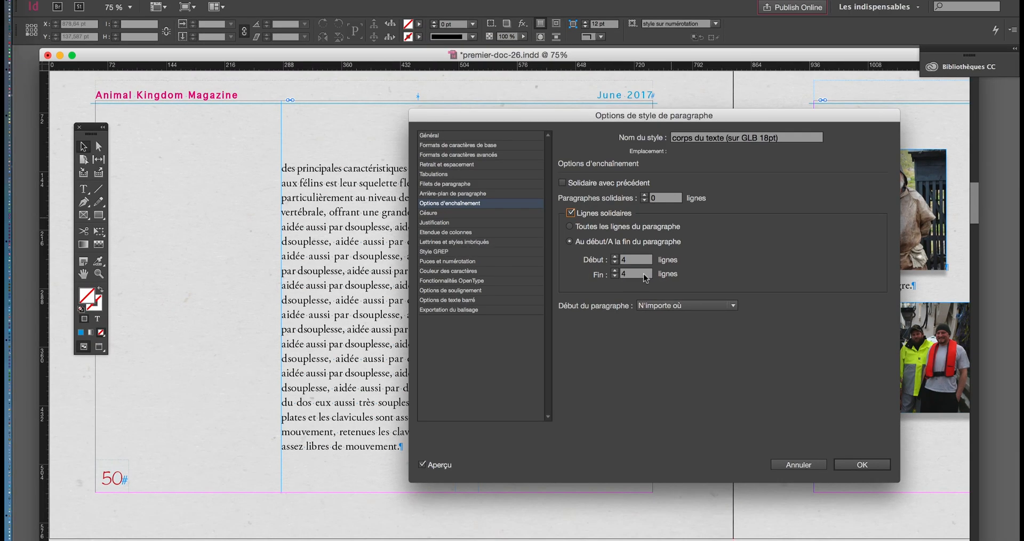
{"action": "left_click", "coordinate": [863, 465]}
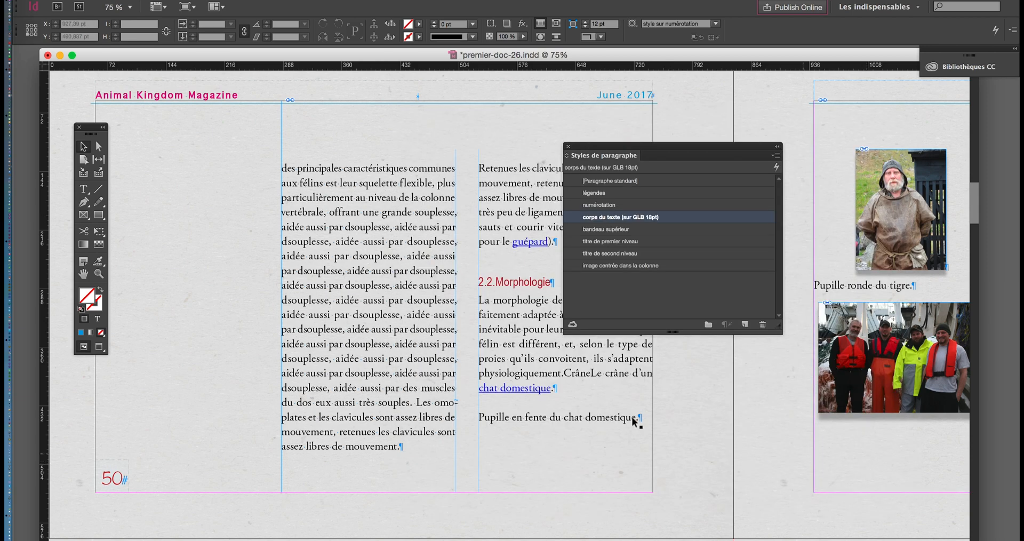
Review the keep options of the style corps du texte (sur GLB 18pt) again and close them without changes.
{"action": "left_click_drag", "start_coordinate": [584, 160], "coordinate": [697, 136]}
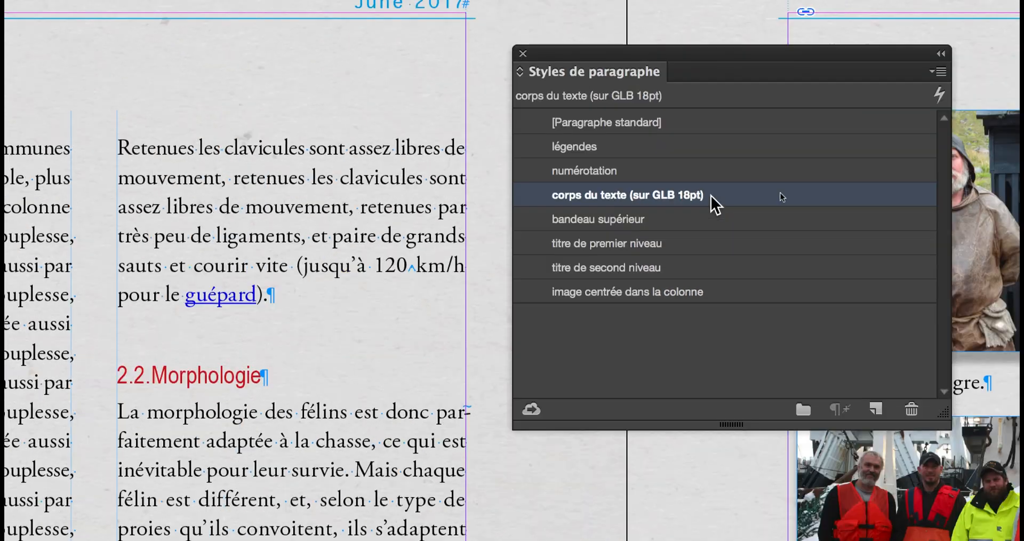
{"action": "double_click", "coordinate": [731, 195]}
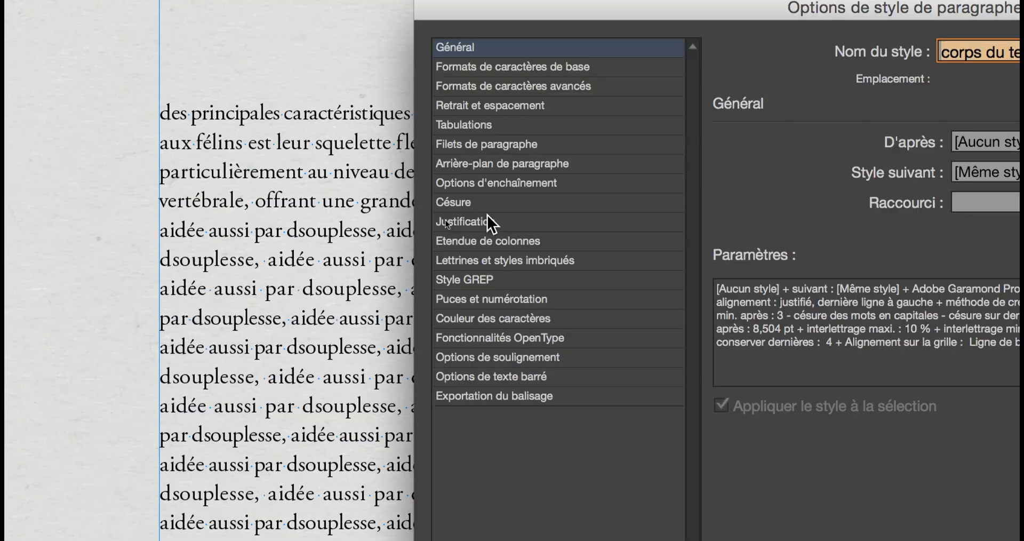
{"action": "left_click", "coordinate": [493, 244]}
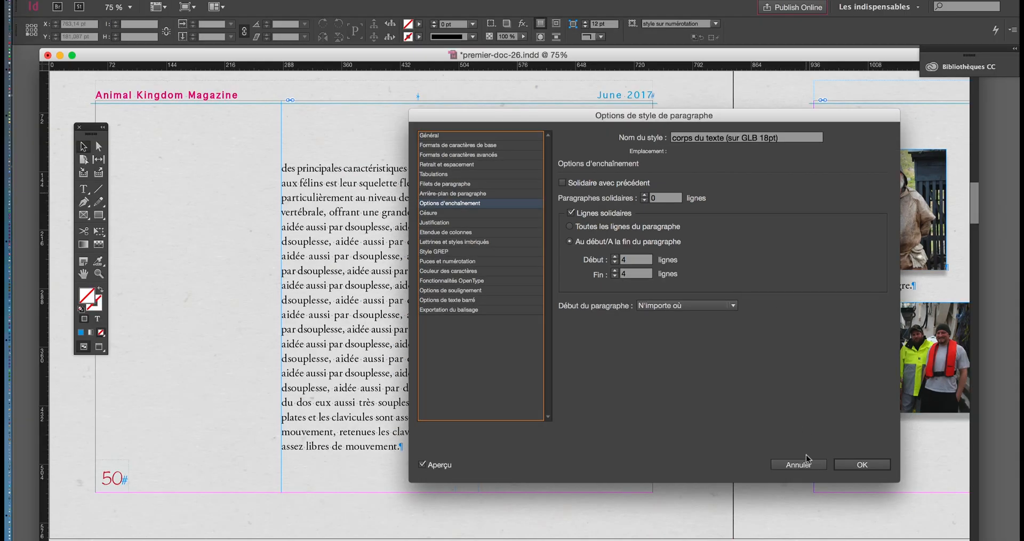
{"action": "left_click", "coordinate": [808, 465]}
Delete one "souplesse" and the nearby passage from "dée aussi par d" to "aidée auss" in the first column to shorten its paragraph.
{"action": "left_click", "coordinate": [83, 188]}
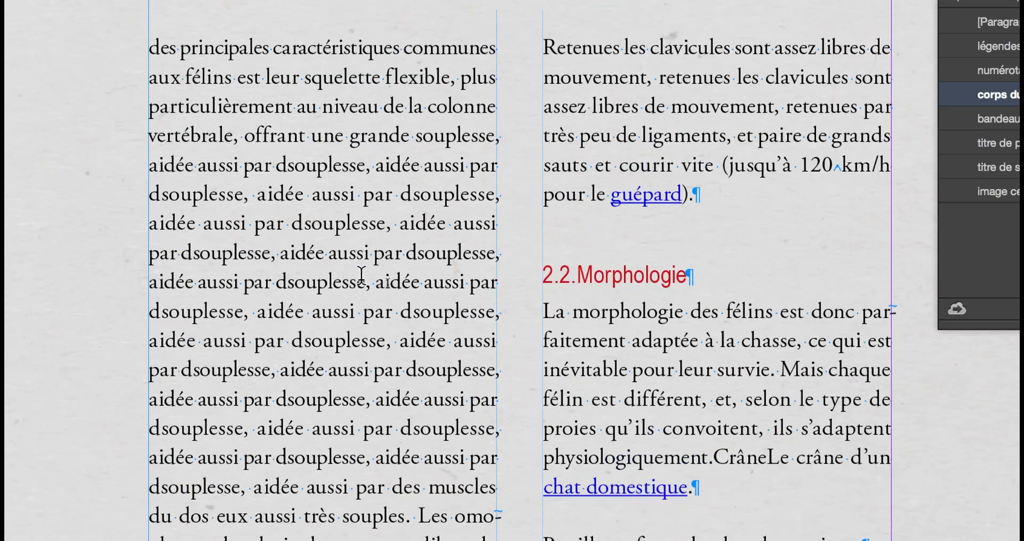
{"action": "left_click_drag", "start_coordinate": [366, 235], "coordinate": [289, 230]}
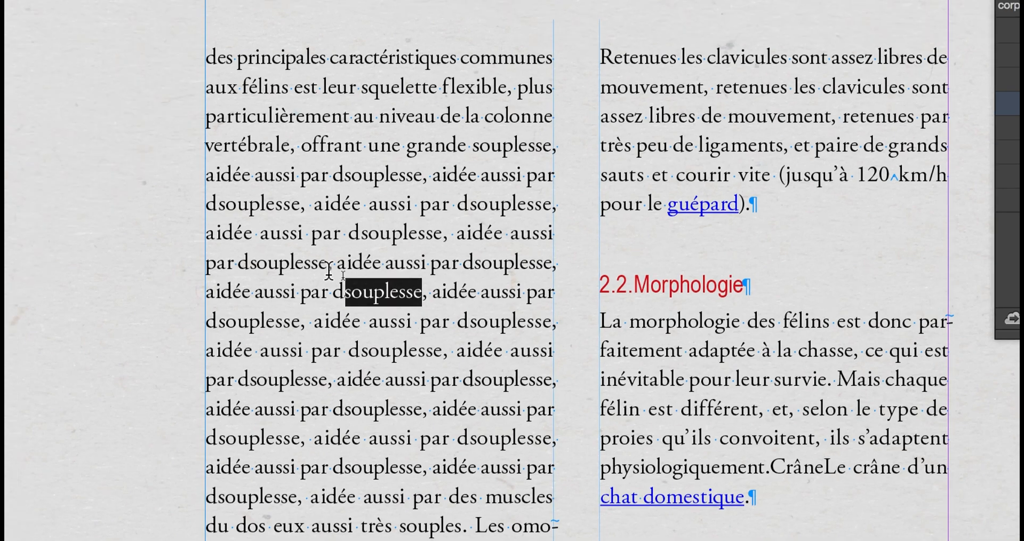
{"action": "key", "text": "BackSpace"}
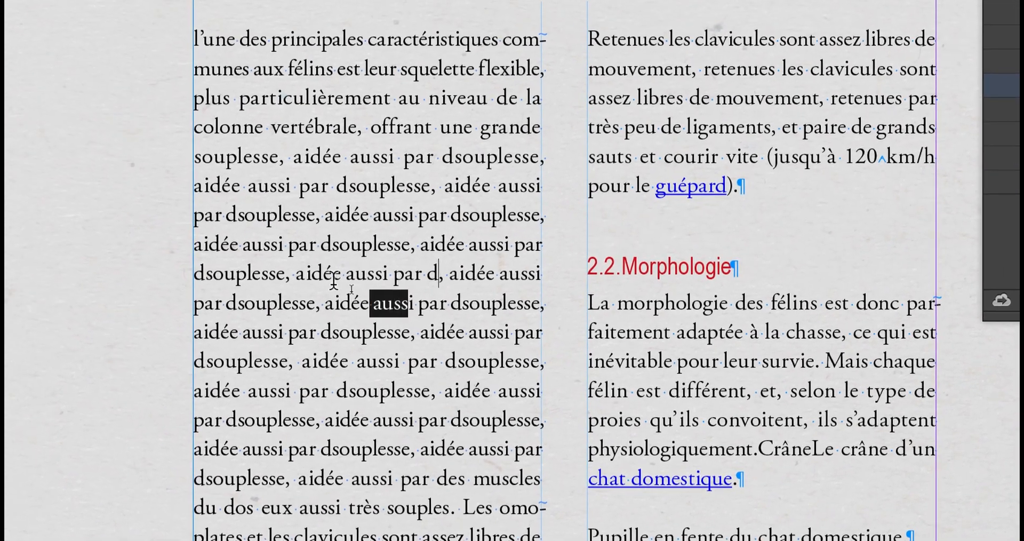
{"action": "left_click_drag", "start_coordinate": [334, 279], "coordinate": [309, 275]}
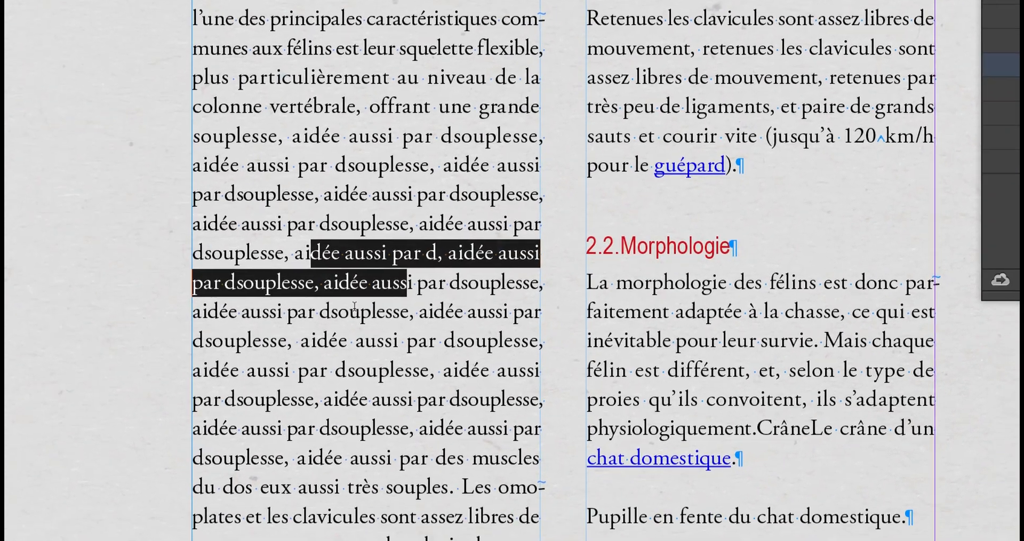
{"action": "key", "text": "BackSpace"}
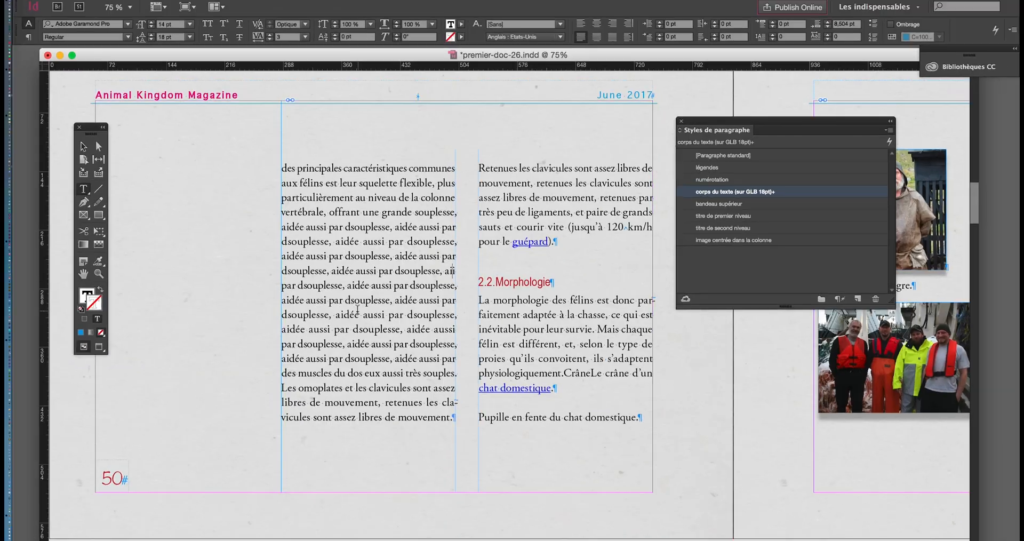
Reposition the Nuancier and Styles de caractère panels, and delete "e aussi par dsouplesse, aidée" from the first column's paragraph.
{"action": "scroll", "coordinate": [385, 294], "scroll_direction": "up", "scroll_amount": 2}
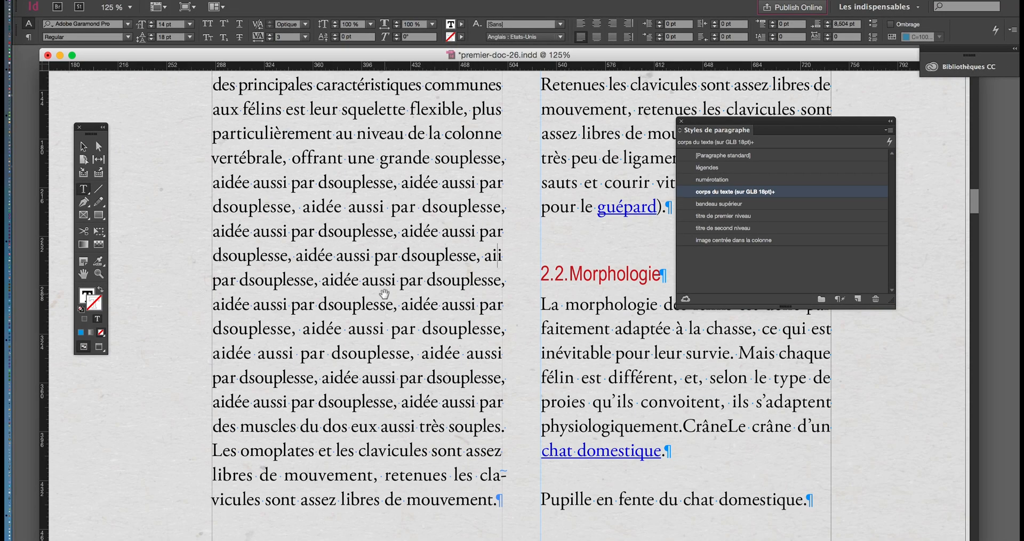
{"action": "scroll", "coordinate": [386, 296], "scroll_direction": "down", "scroll_amount": 1}
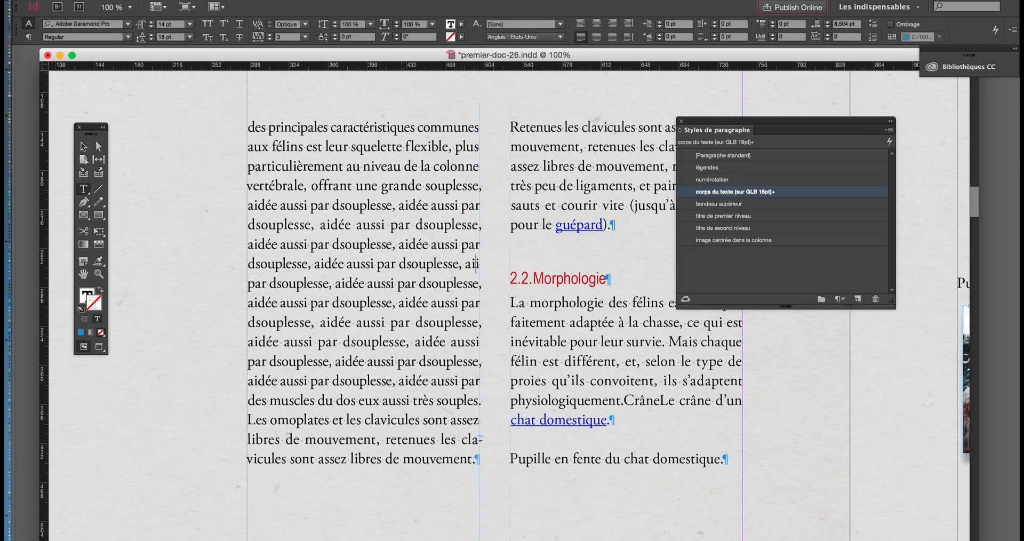
{"action": "left_click_drag", "start_coordinate": [672, 538], "coordinate": [843, 510]}
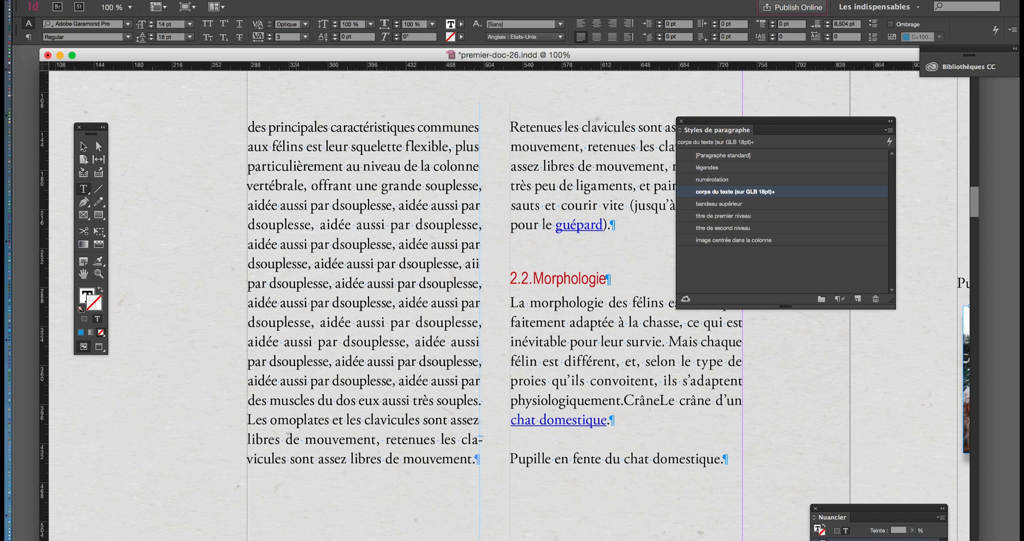
{"action": "left_click_drag", "start_coordinate": [151, 539], "coordinate": [151, 525]}
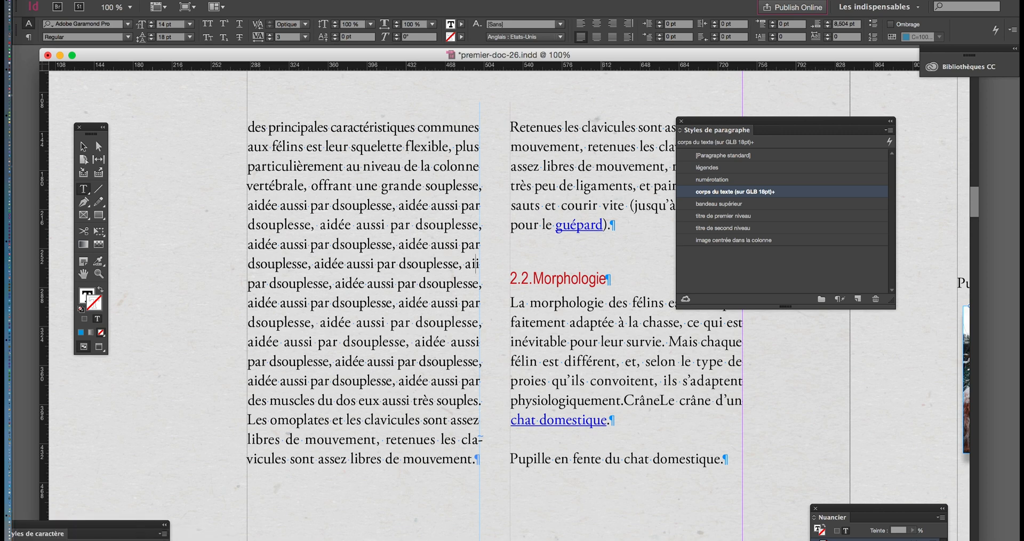
{"action": "double_click", "coordinate": [406, 303]}
{"action": "left_click_drag", "start_coordinate": [406, 303], "coordinate": [278, 303]}
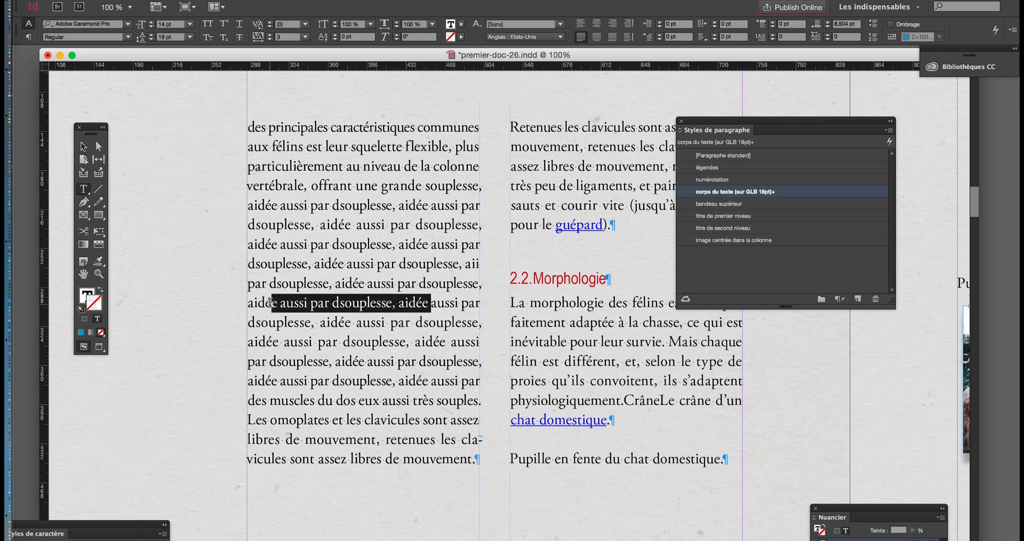
{"action": "key", "text": "BackSpace"}
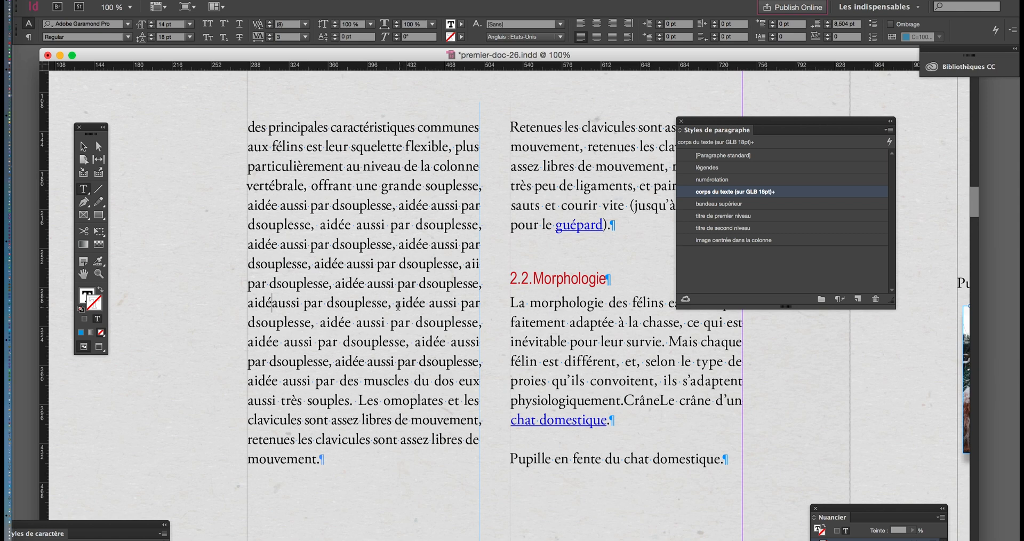
Delete further repeated "aidée aussi par dsouplesse" passages mid-column until the Retenues paragraph moves back into the first column.
{"action": "left_click_drag", "start_coordinate": [402, 303], "coordinate": [335, 303]}
{"action": "key", "text": "BackSpace"}
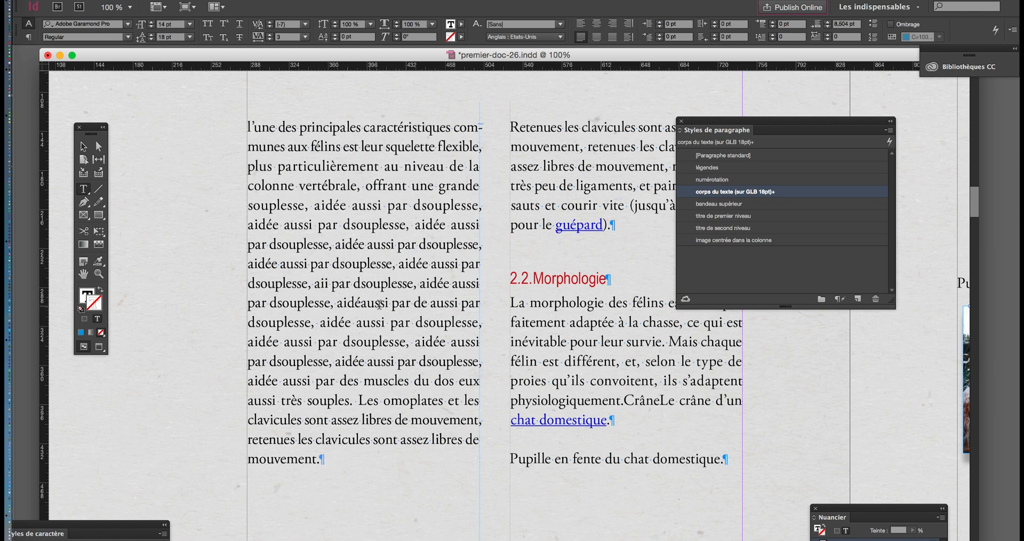
{"action": "left_click_drag", "start_coordinate": [398, 302], "coordinate": [305, 283]}
{"action": "key", "text": "BackSpace"}
{"action": "key", "text": "BackSpace"}
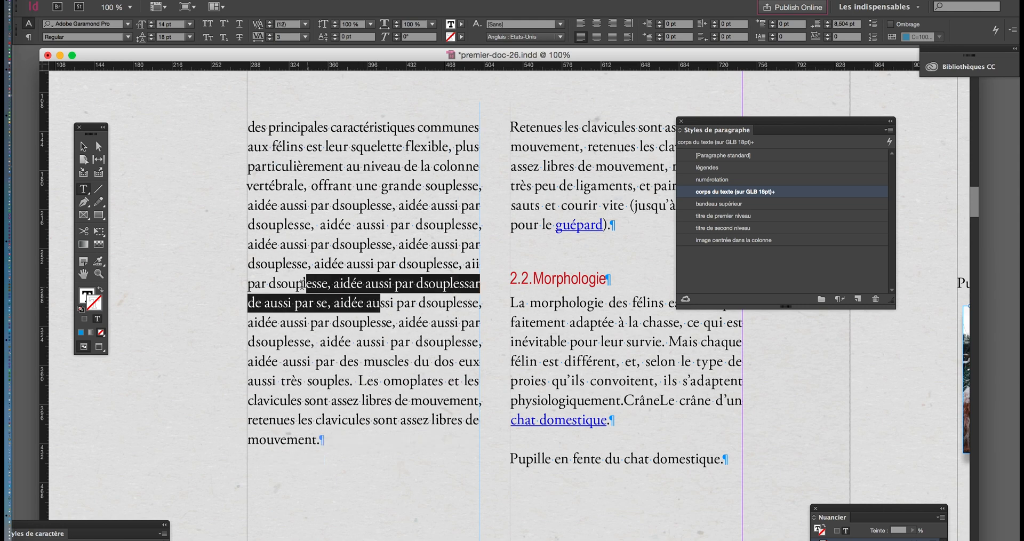
{"action": "key", "text": "BackSpace"}
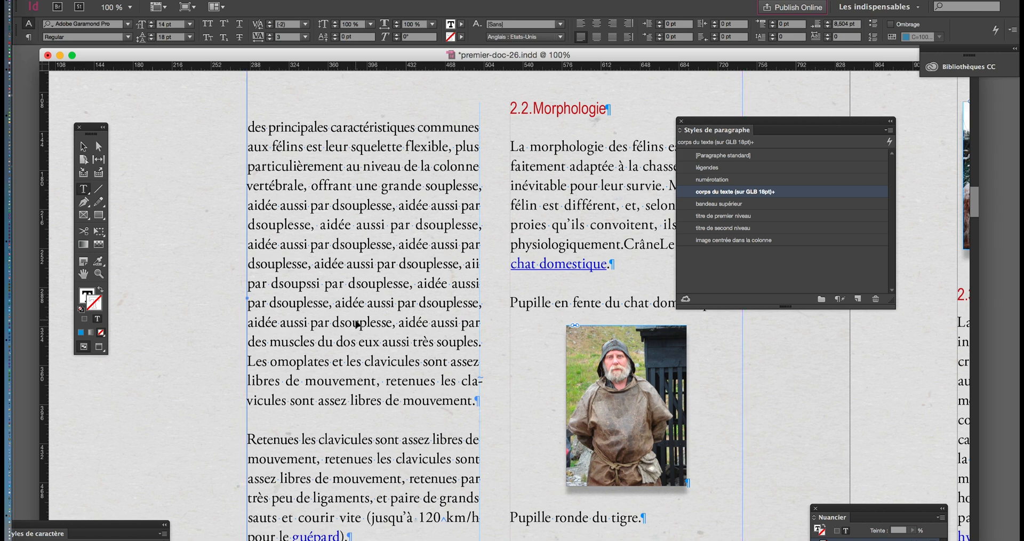
Undo the last text deletion and move the Styles de paragraphe panel clear of the second column.
{"action": "key", "text": "ctrl+z"}
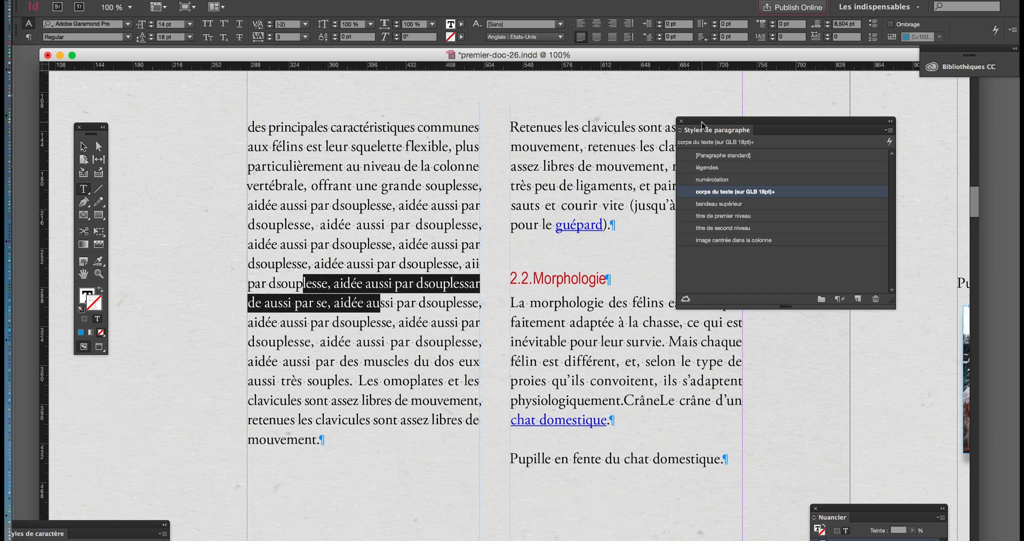
{"action": "left_click_drag", "start_coordinate": [702, 122], "coordinate": [851, 184]}
{"action": "left_click", "coordinate": [621, 183]}
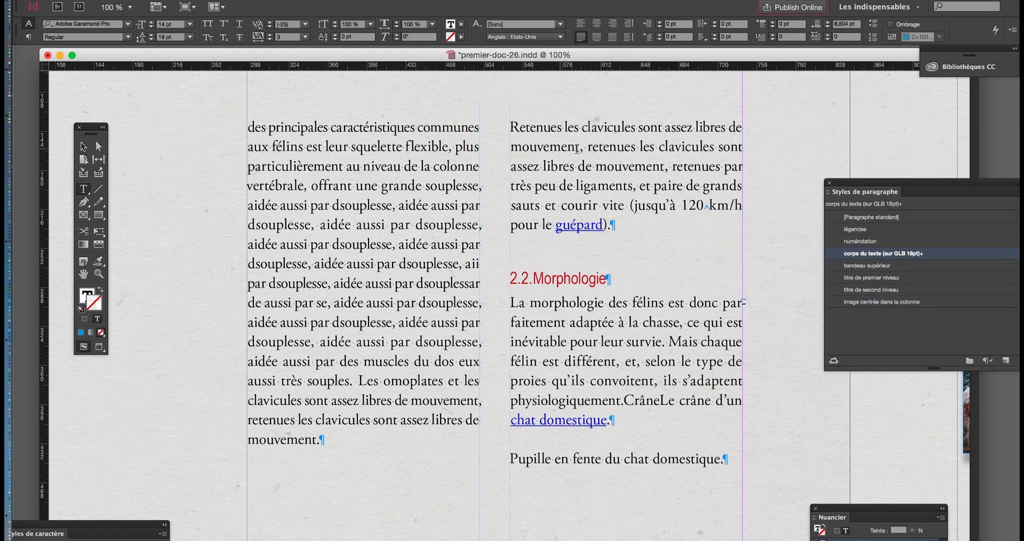
Duplicate the passage "retenues les clavicules sont assez libres de mouvement, retenues par très peu de ligaments," within the Retenues paragraph.
{"action": "left_click_drag", "start_coordinate": [588, 145], "coordinate": [643, 186]}
{"action": "key", "text": "super+c"}
{"action": "left_click", "coordinate": [643, 186]}
{"action": "key", "text": "super+v"}
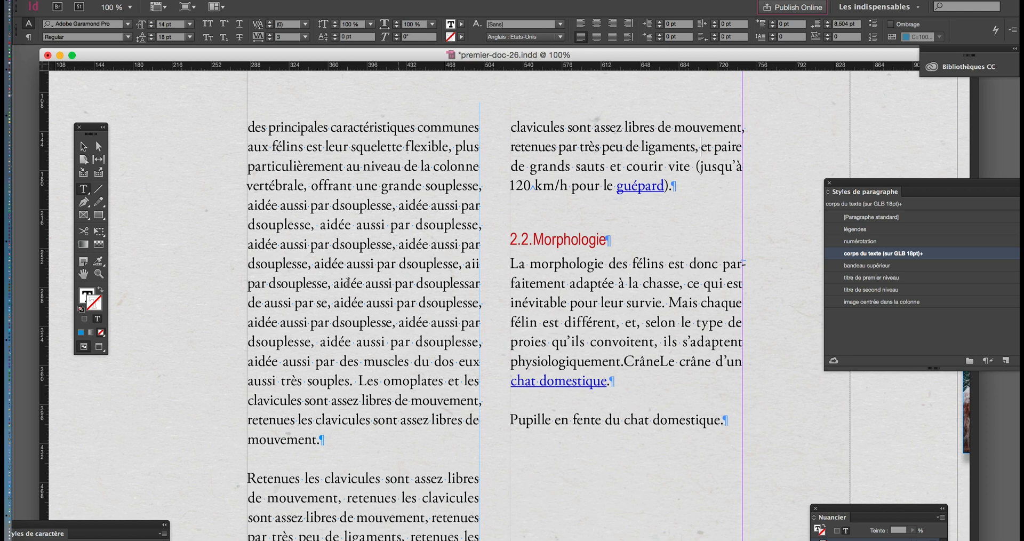
Duplicate the passage "ouplesse, aidée aussi par dsouplesse, aidée aussi" in the first column's long paragraph.
{"action": "left_click_drag", "start_coordinate": [390, 340], "coordinate": [340, 322]}
{"action": "key", "text": "super+c"}
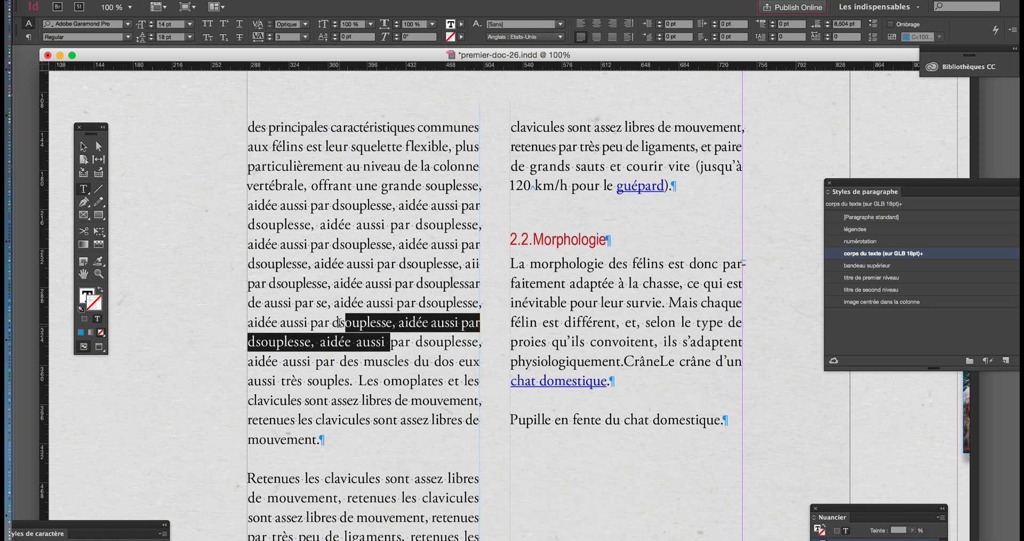
{"action": "left_click", "coordinate": [348, 324]}
{"action": "key", "text": "super+v"}
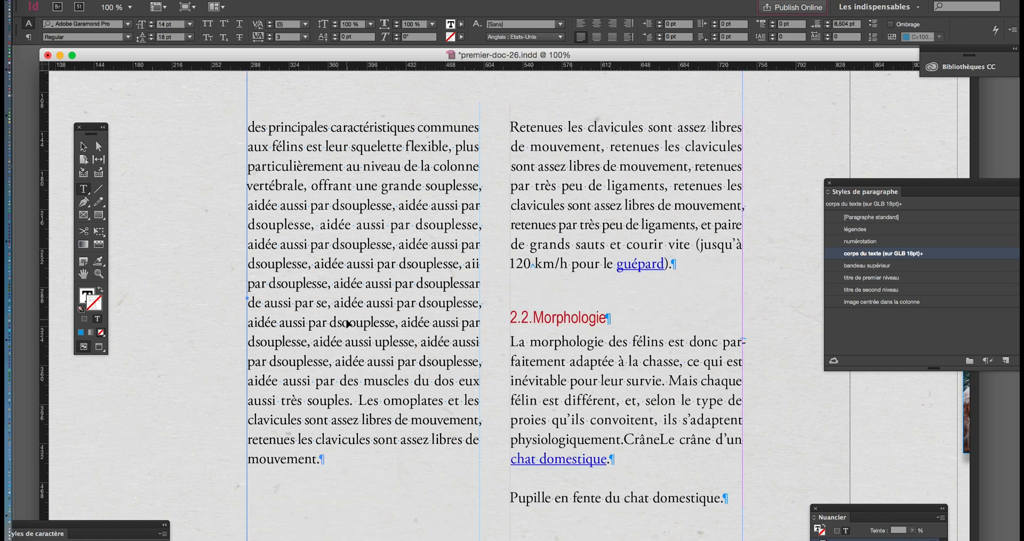
Delete the repeated "aidée aussi par dsouplesse" lines mid-column, and duplicate "ment, retenues les clavicules" through "ligaments," in the Retenues paragraph.
{"action": "left_click_drag", "start_coordinate": [457, 362], "coordinate": [346, 285]}
{"action": "key", "text": "BackSpace"}
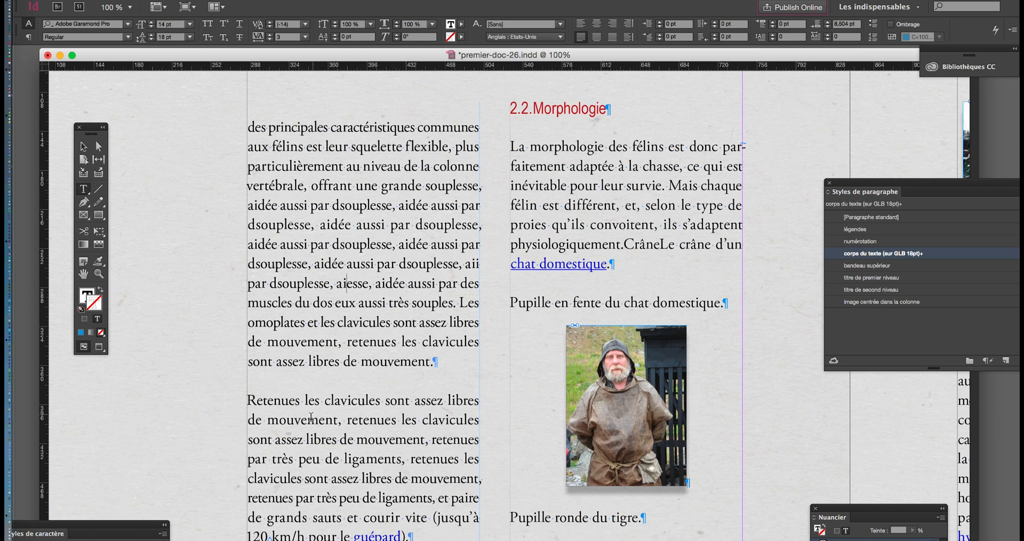
{"action": "left_click_drag", "start_coordinate": [307, 420], "coordinate": [411, 462]}
{"action": "key", "text": "ctrl+c"}
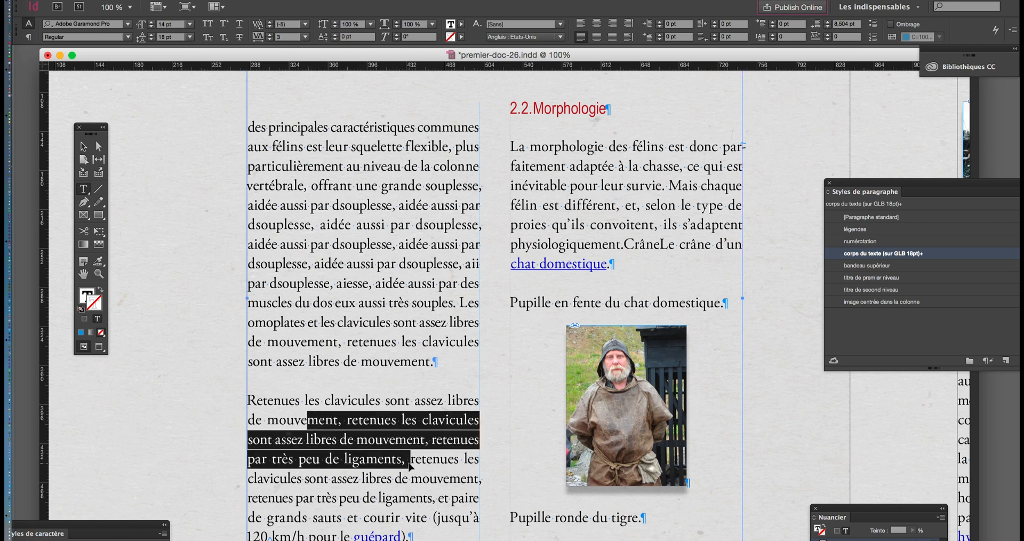
{"action": "left_click", "coordinate": [411, 463]}
{"action": "key", "text": "ctrl+v"}
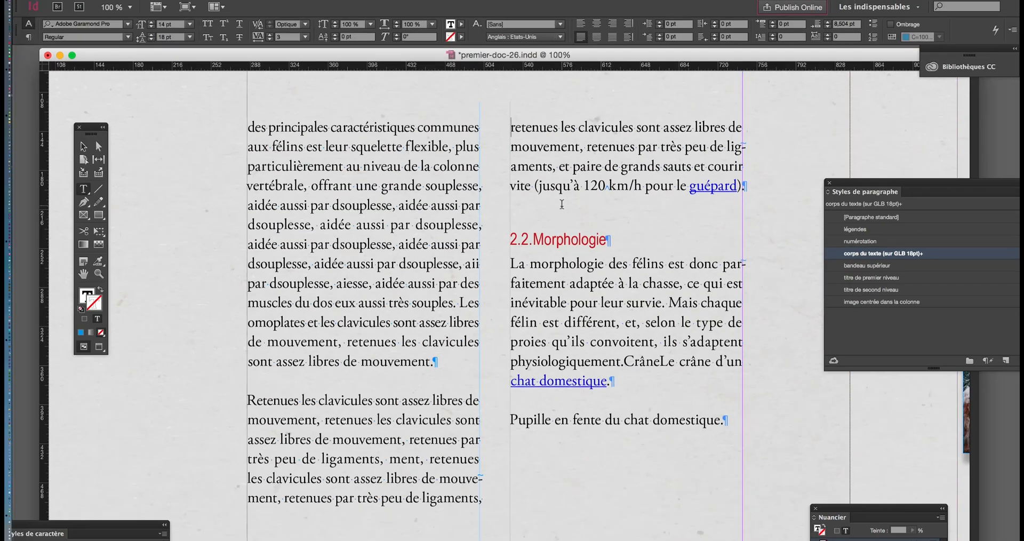
Deselect the text and set the keep options of the style corps du texte (sur GLB 18pt) to 3 lines at start and end.
{"action": "left_click", "coordinate": [83, 146]}
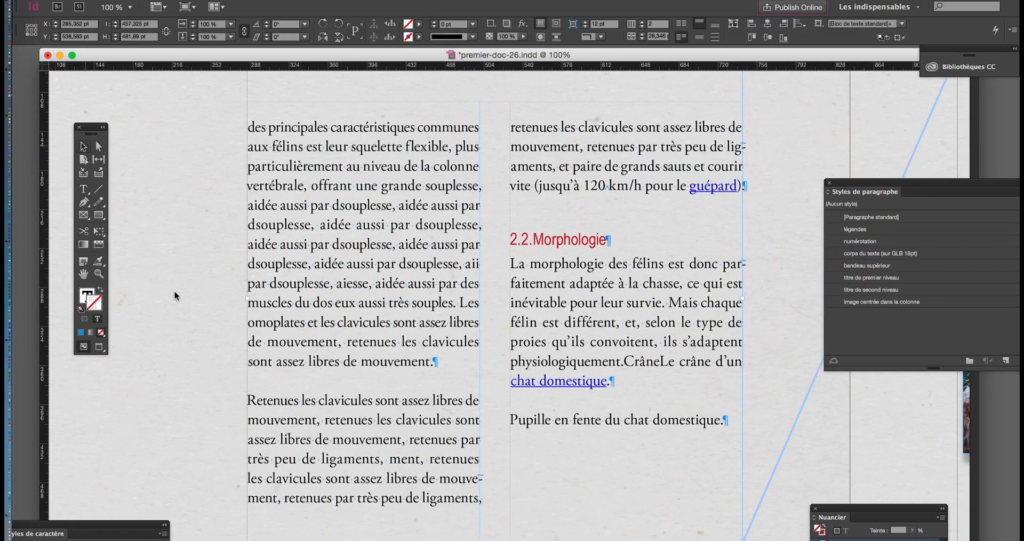
{"action": "left_click", "coordinate": [184, 361]}
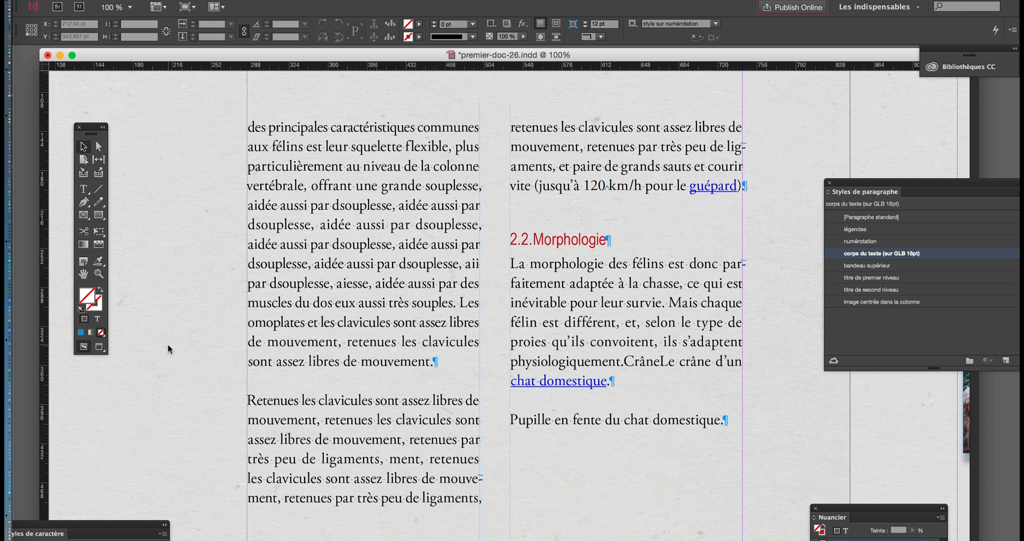
{"action": "double_click", "coordinate": [934, 256]}
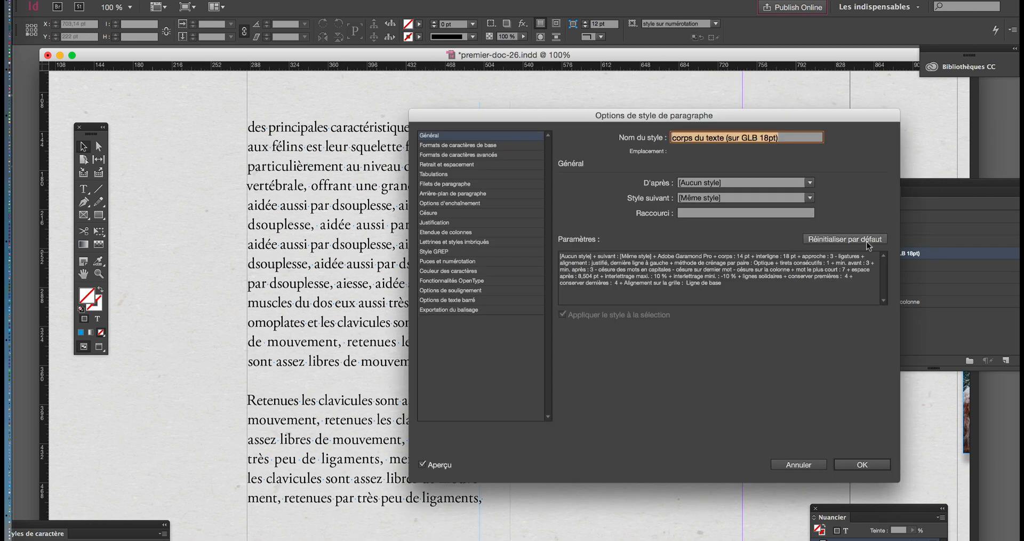
{"action": "left_click_drag", "start_coordinate": [515, 110], "coordinate": [602, 221]}
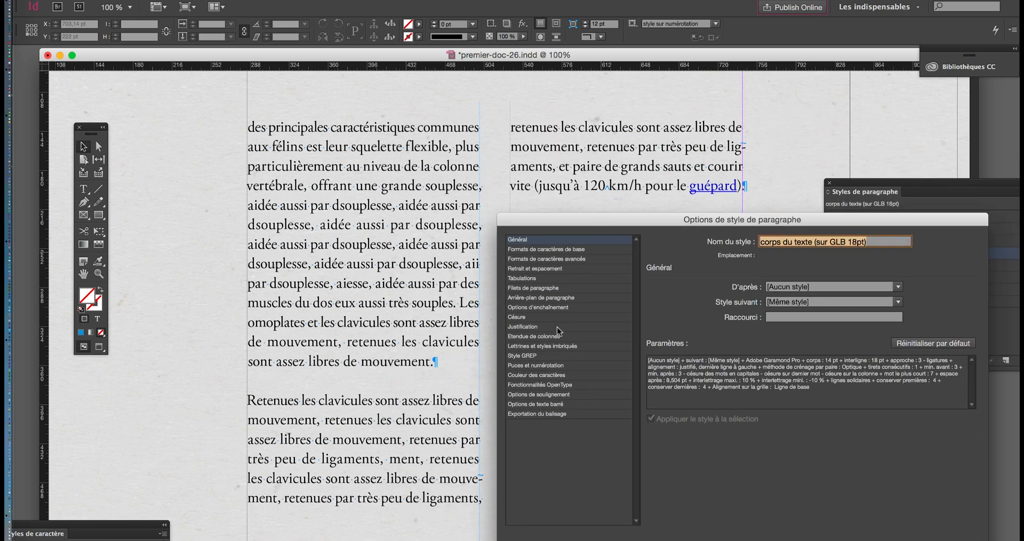
{"action": "left_click", "coordinate": [557, 307]}
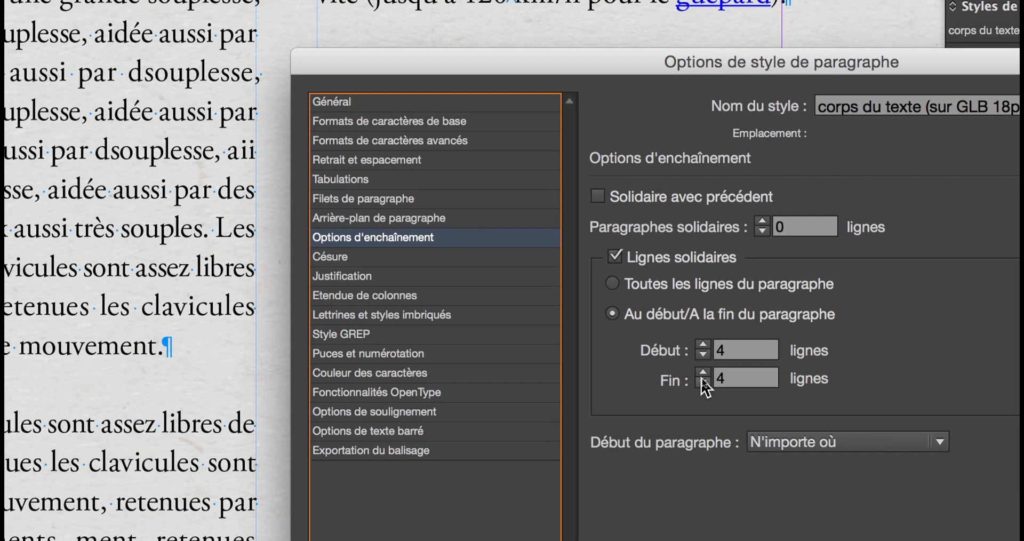
{"action": "left_click", "coordinate": [702, 382]}
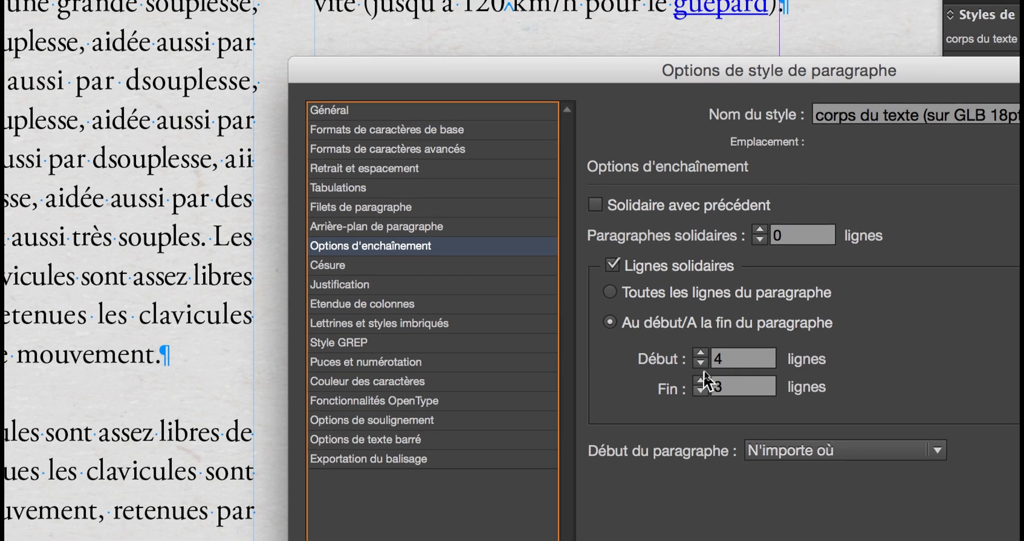
{"action": "left_click", "coordinate": [701, 354]}
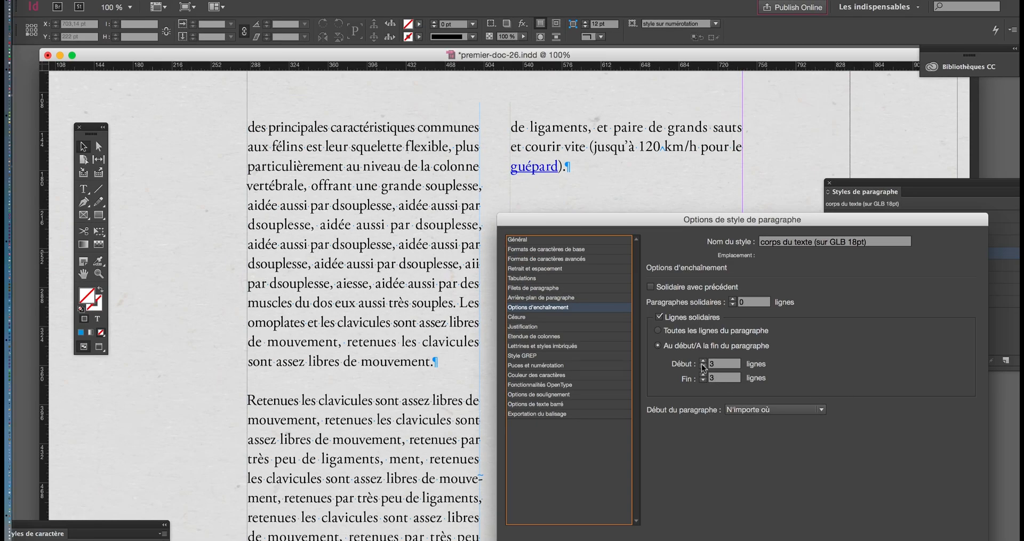
Try keeping 5 and 6 lines together at the start and end of paragraphs, moving the dialog clear of the columns.
{"action": "left_click", "coordinate": [703, 361]}
{"action": "left_click", "coordinate": [704, 375]}
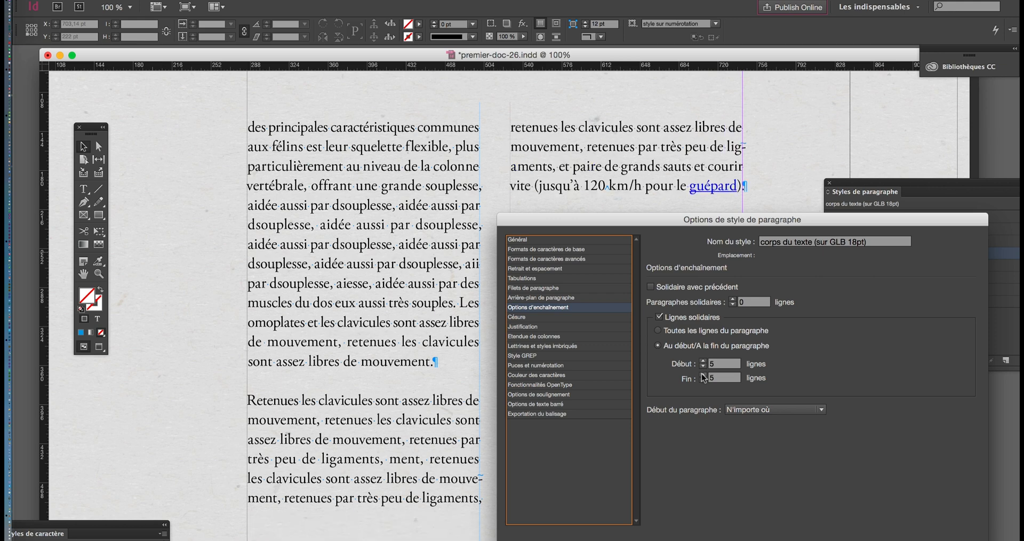
{"action": "left_click_drag", "start_coordinate": [624, 222], "coordinate": [661, 268]}
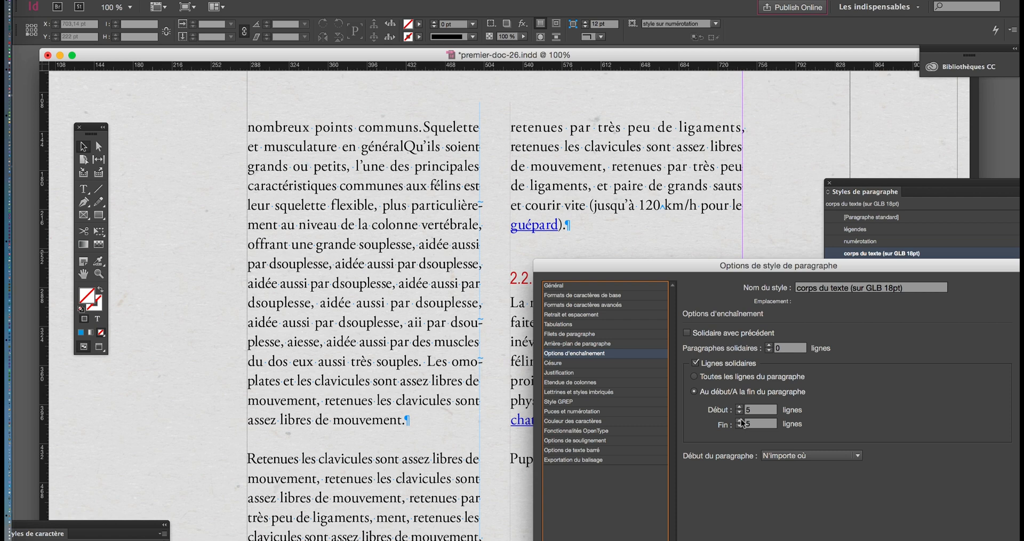
{"action": "left_click_drag", "start_coordinate": [592, 269], "coordinate": [715, 224]}
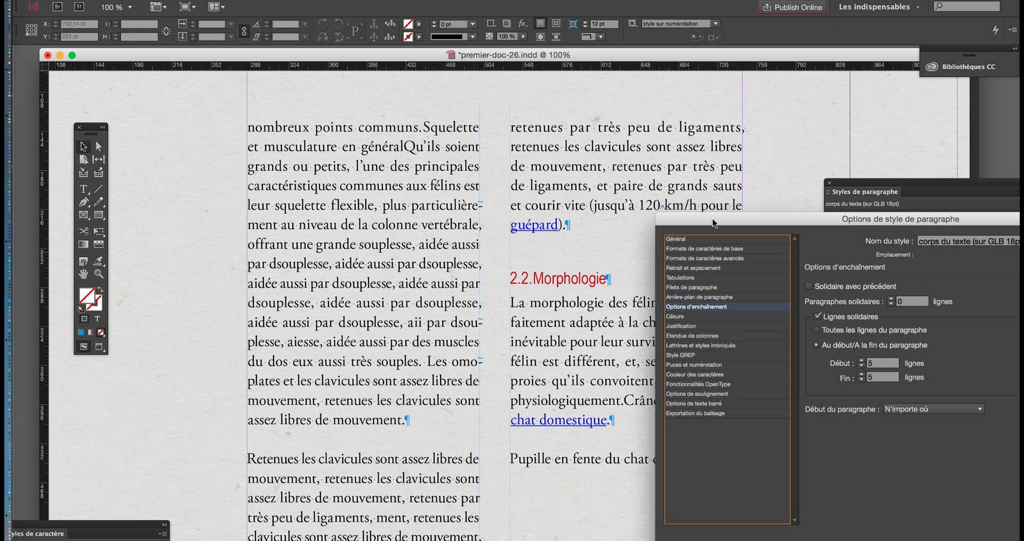
{"action": "left_click", "coordinate": [862, 361]}
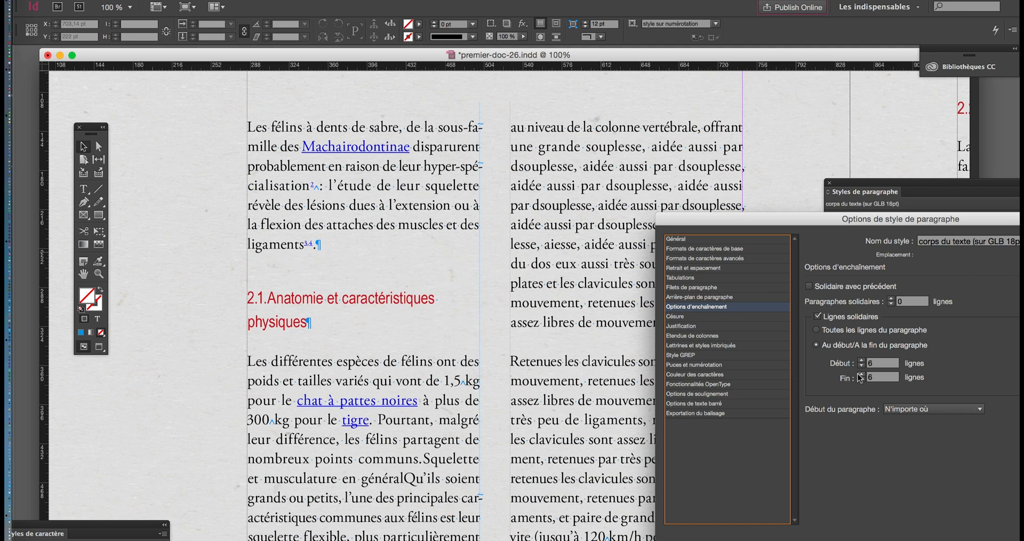
{"action": "left_click_drag", "start_coordinate": [689, 229], "coordinate": [762, 164]}
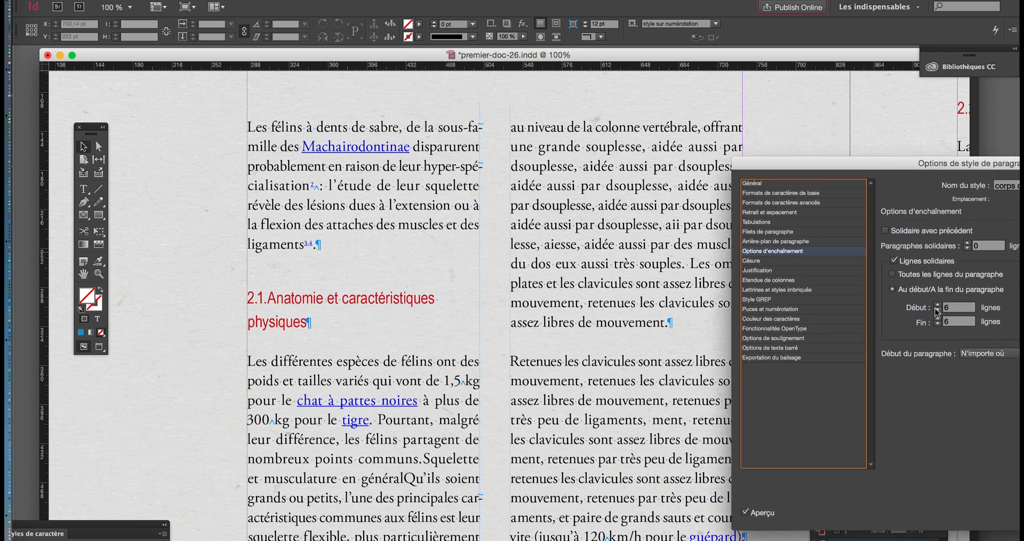
Reduce the kept lines at start and end to 3, raise the Début count, and accept the style options.
{"action": "left_click", "coordinate": [938, 325]}
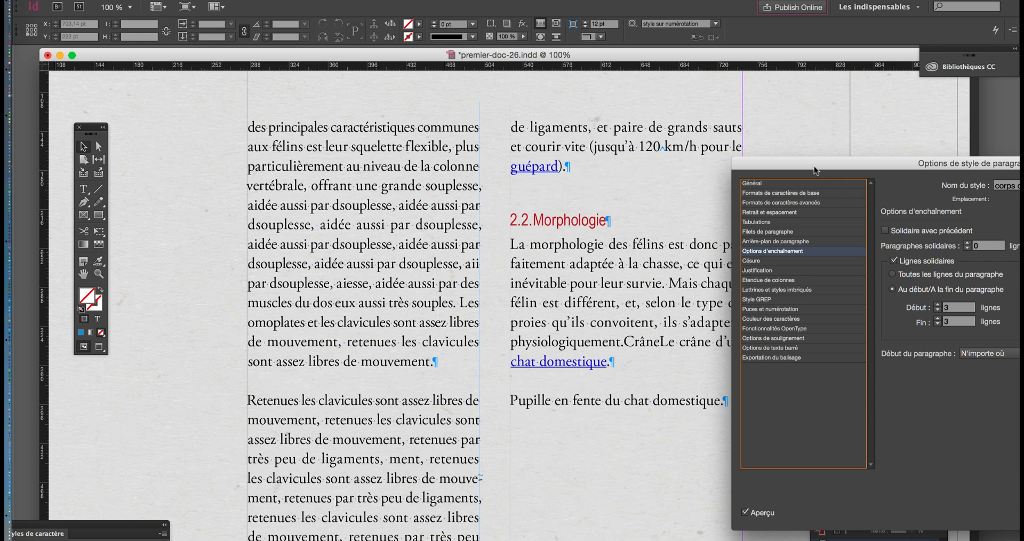
{"action": "left_click_drag", "start_coordinate": [814, 166], "coordinate": [578, 199]}
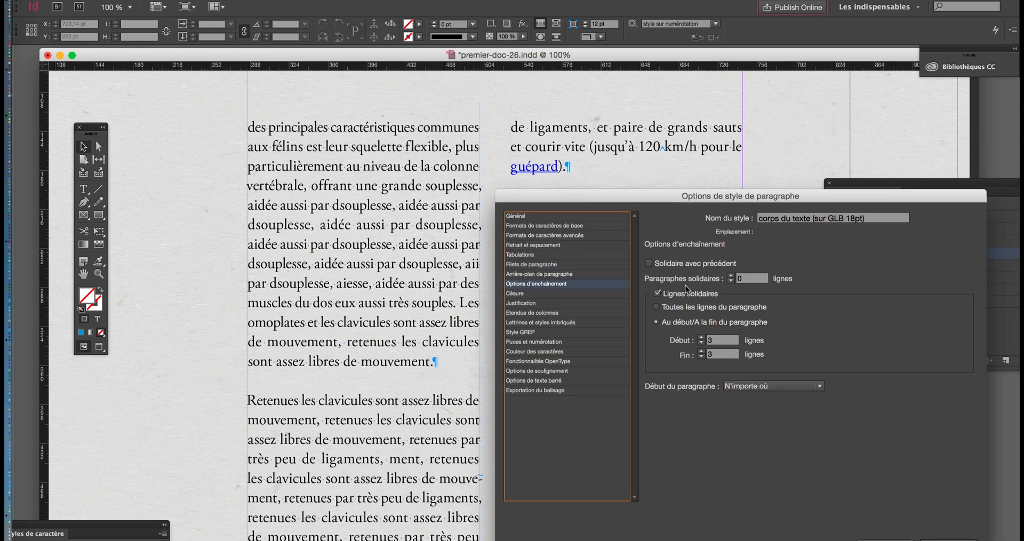
{"action": "left_click", "coordinate": [702, 338]}
{"action": "left_click", "coordinate": [949, 538]}
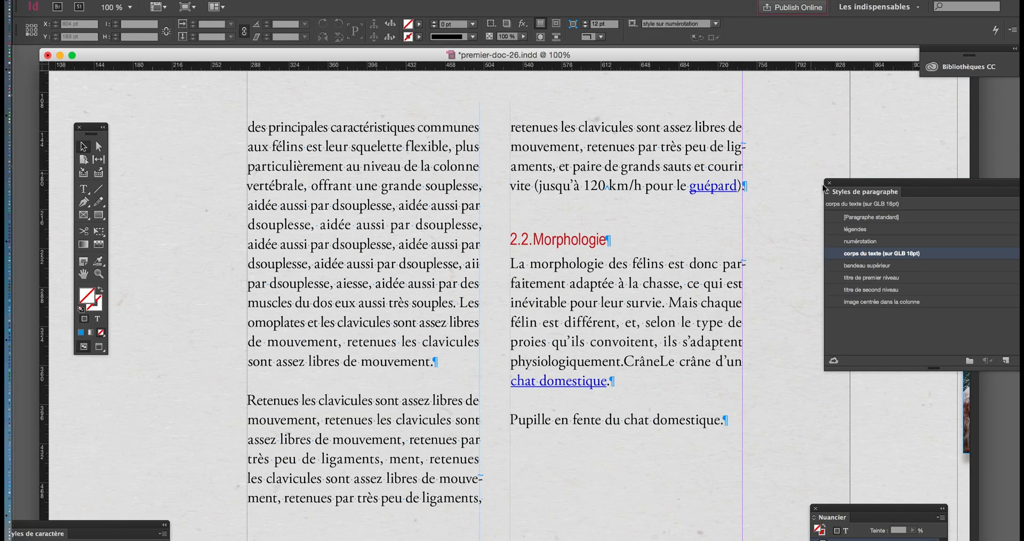
Reposition the Styles de paragraphe panel and set Paragraphes solidaires to 4 lines in the style titre de premier niveau.
{"action": "left_click_drag", "start_coordinate": [840, 182], "coordinate": [782, 144]}
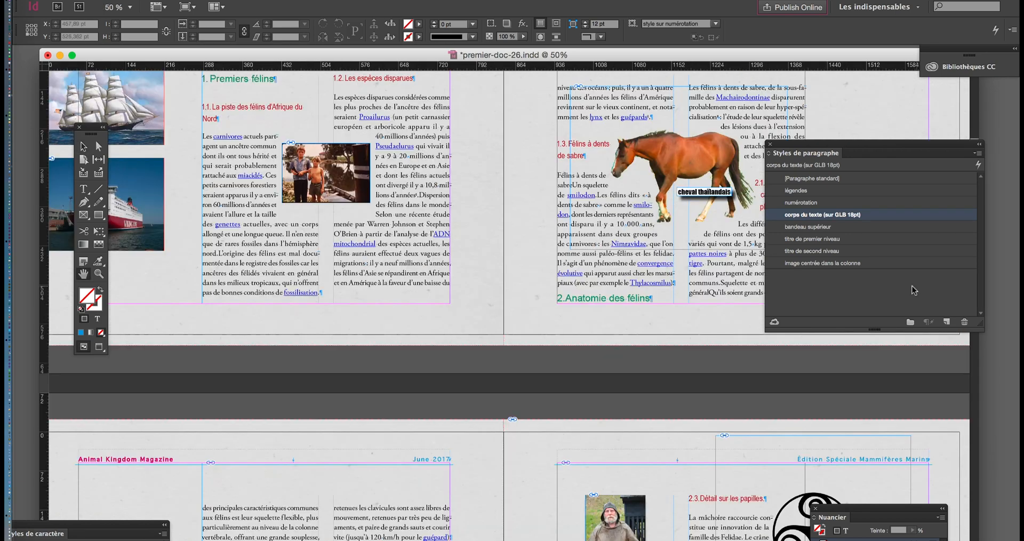
{"action": "left_click_drag", "start_coordinate": [583, 292], "coordinate": [394, 239]}
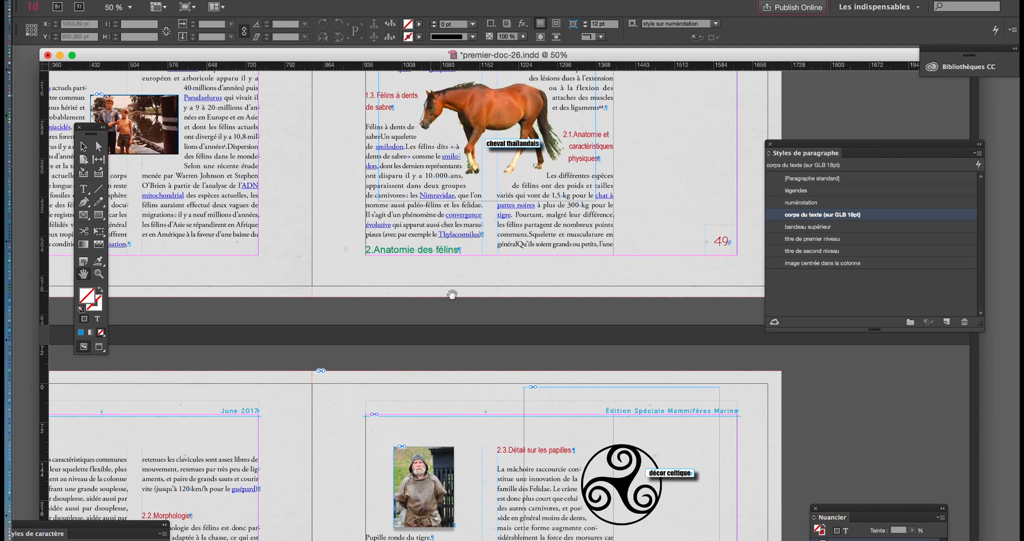
{"action": "left_click_drag", "start_coordinate": [464, 294], "coordinate": [418, 393]}
{"action": "scroll", "coordinate": [374, 373], "scroll_direction": "up", "scroll_amount": 2}
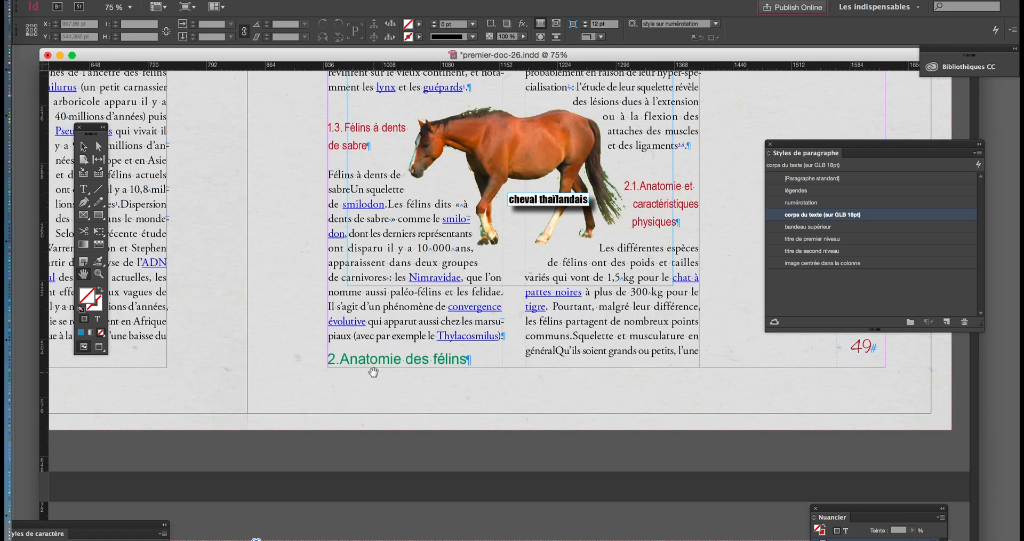
{"action": "left_click_drag", "start_coordinate": [418, 310], "coordinate": [390, 352]}
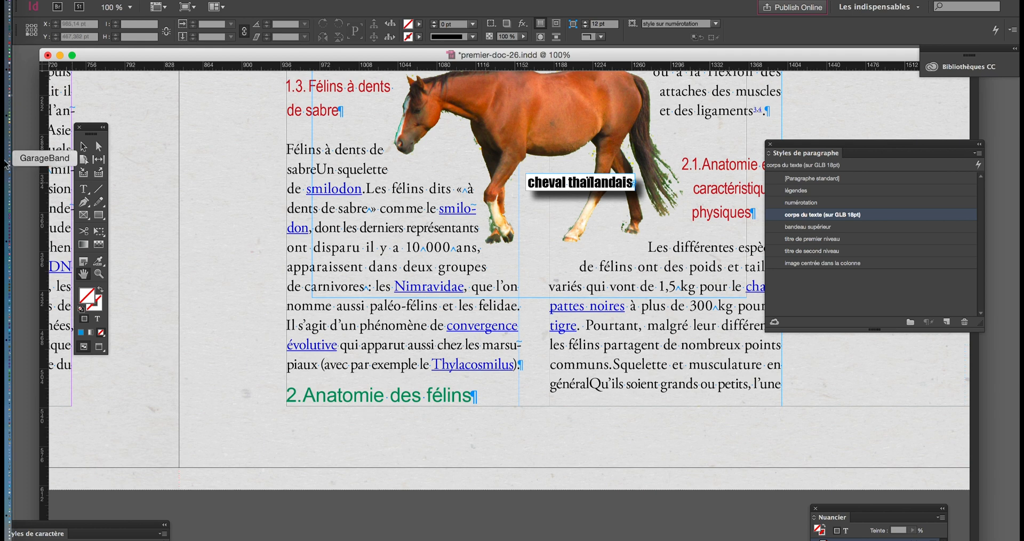
{"action": "left_click", "coordinate": [83, 147]}
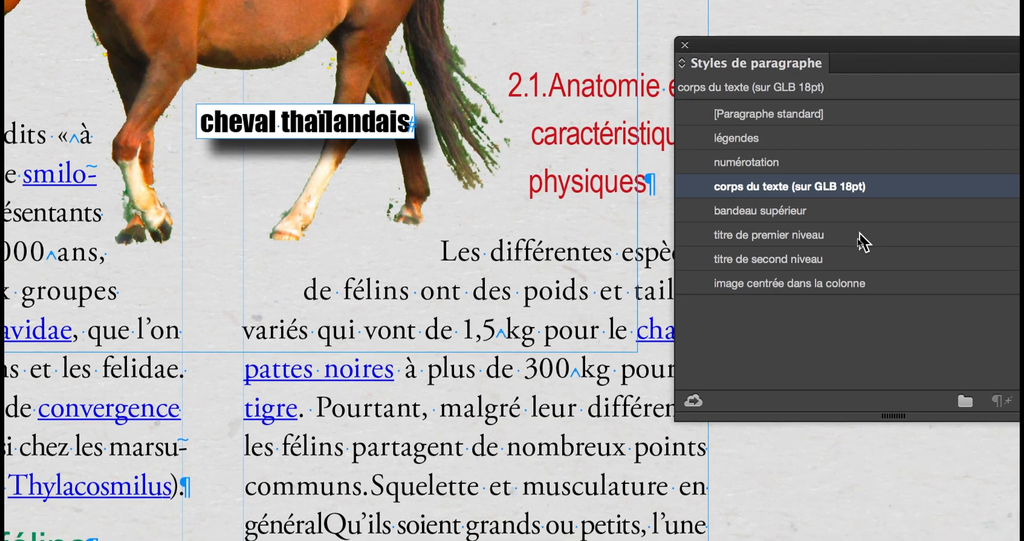
{"action": "left_click", "coordinate": [861, 239]}
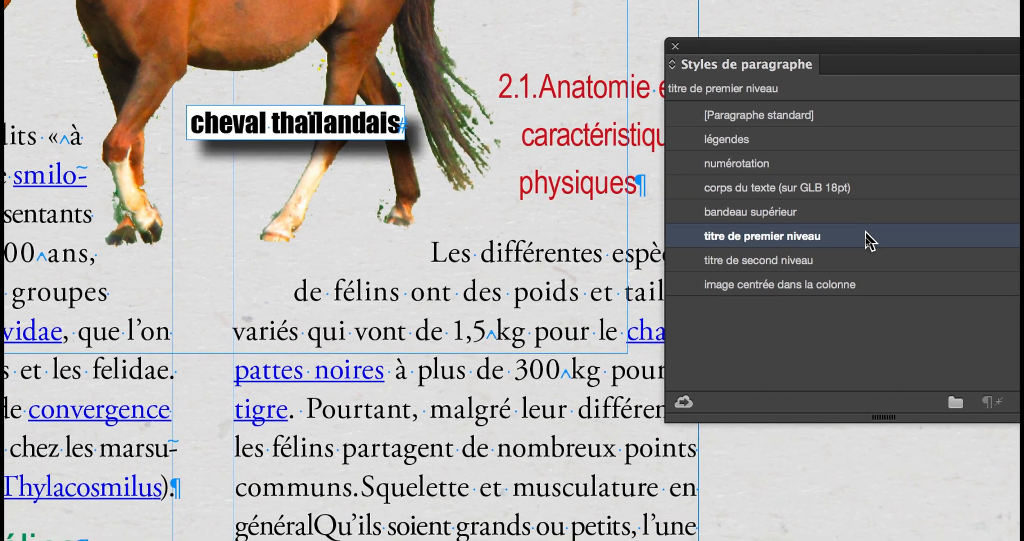
{"action": "double_click", "coordinate": [862, 239]}
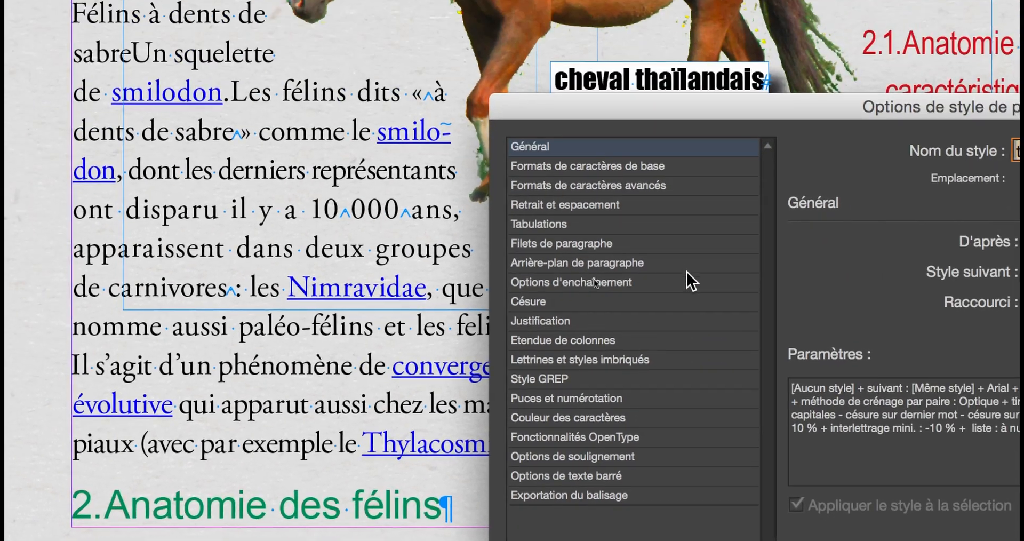
{"action": "left_click", "coordinate": [688, 275]}
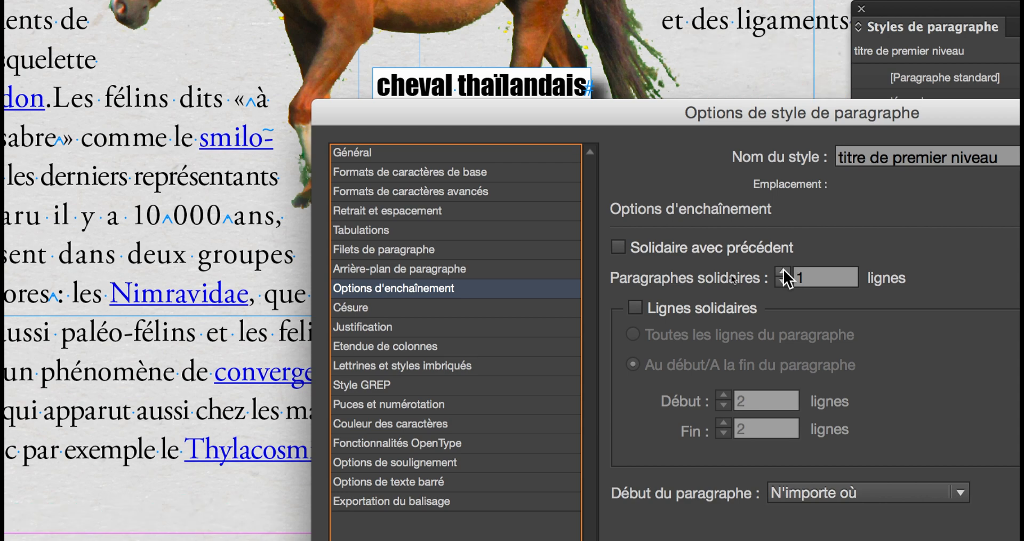
{"action": "left_click", "coordinate": [783, 271]}
{"action": "left_click", "coordinate": [783, 271]}
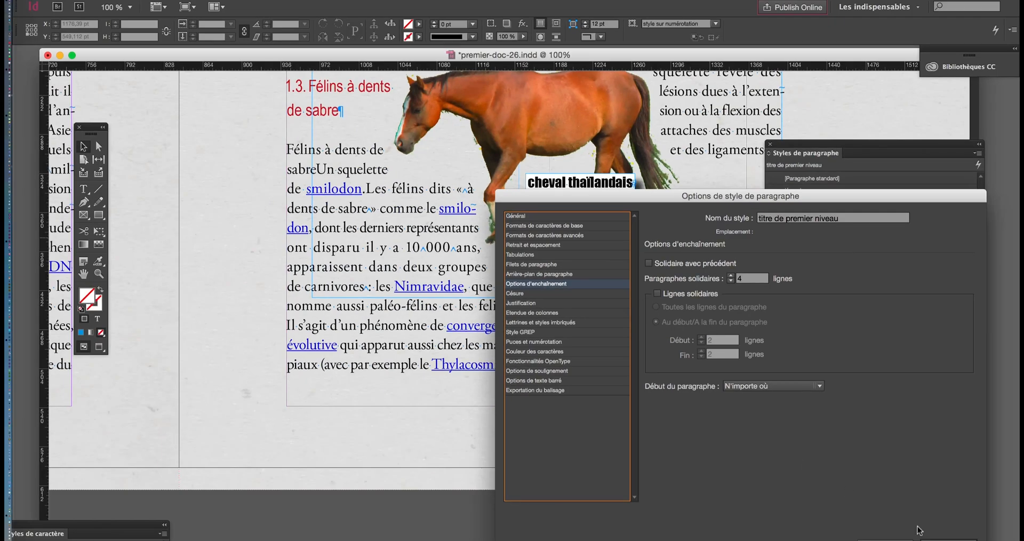
{"action": "left_click", "coordinate": [920, 534]}
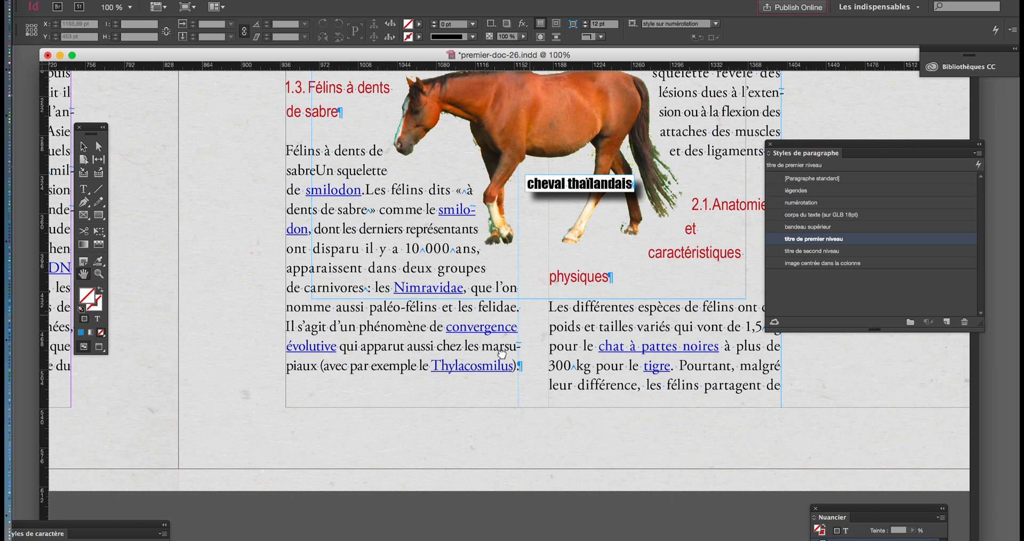
Check the placement of the heading 2.Anatomie des félins and the text around the horse image.
{"action": "scroll", "coordinate": [502, 353], "scroll_direction": "up", "scroll_amount": 5}
{"action": "scroll", "coordinate": [501, 353], "scroll_direction": "right", "scroll_amount": 5}
{"action": "scroll", "coordinate": [496, 171], "scroll_direction": "up", "scroll_amount": 2}
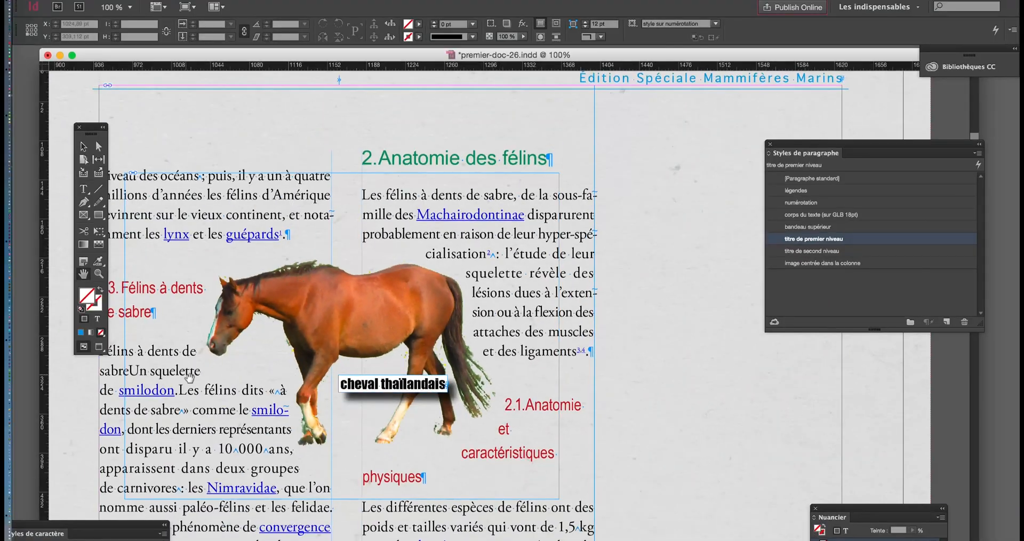
{"action": "left_click_drag", "start_coordinate": [190, 377], "coordinate": [383, 293]}
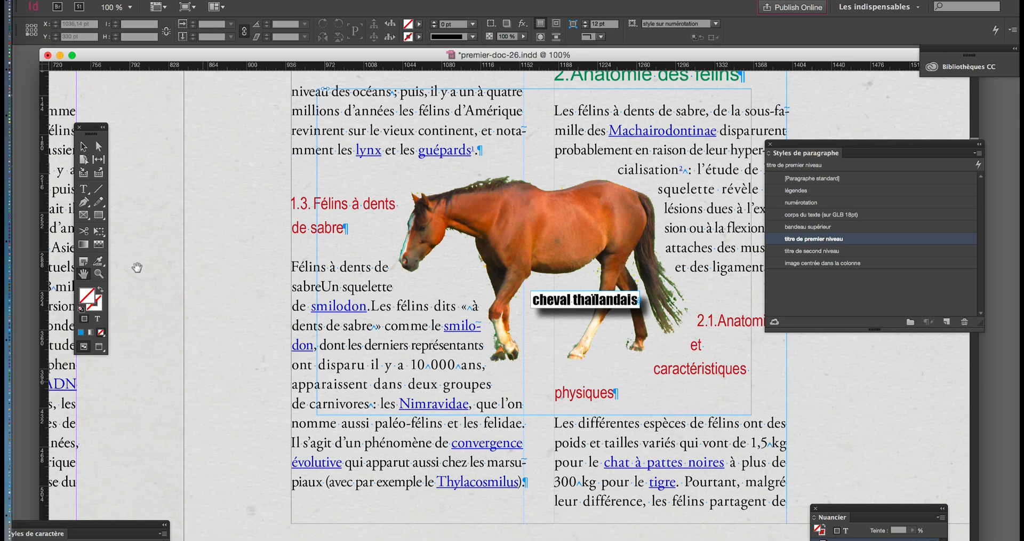
Delete most of the body text under heading 1.3. Félins à dents de sabre, keeping only its beginning and the ending around Thylacosmilus.
{"action": "left_click", "coordinate": [83, 188]}
{"action": "left_click", "coordinate": [300, 327]}
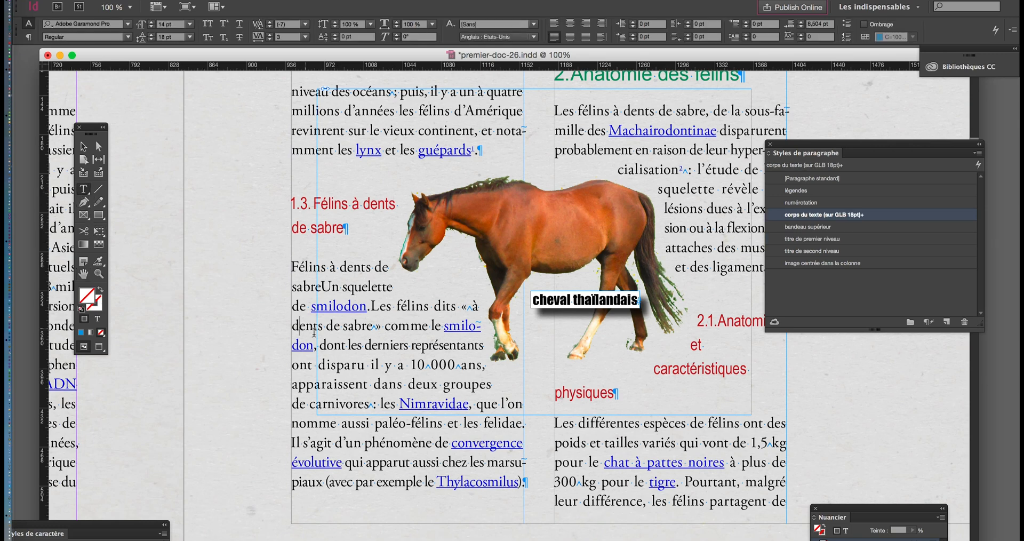
{"action": "left_click_drag", "start_coordinate": [314, 332], "coordinate": [433, 383]}
{"action": "key", "text": "BackSpace"}
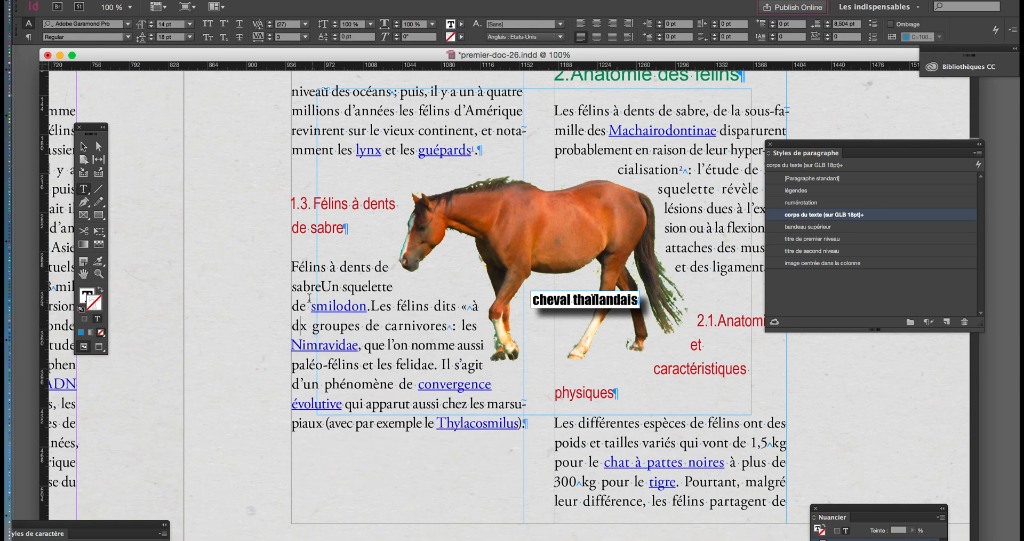
{"action": "left_click_drag", "start_coordinate": [303, 289], "coordinate": [405, 346]}
{"action": "key", "text": "BackSpace"}
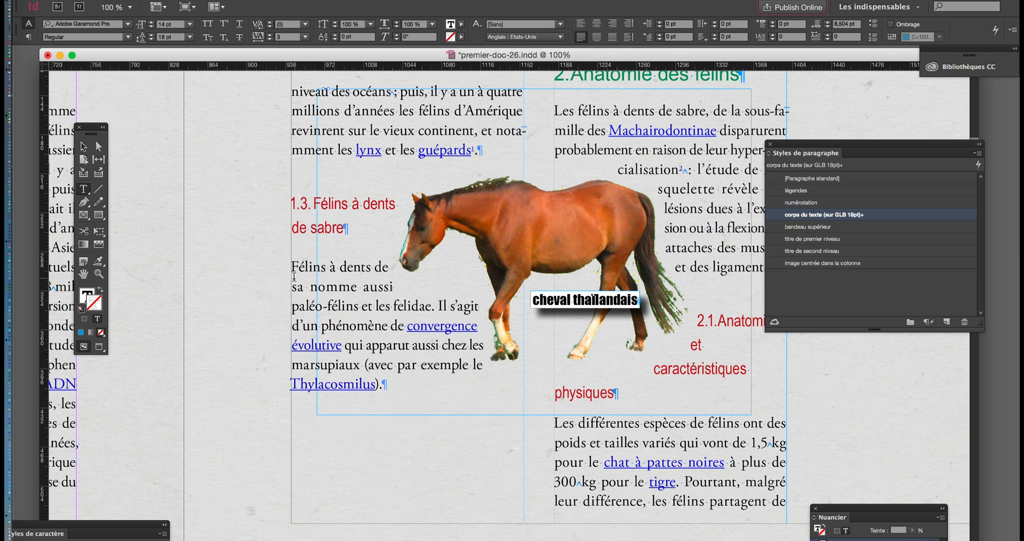
{"action": "left_click_drag", "start_coordinate": [304, 287], "coordinate": [399, 325]}
{"action": "key", "text": "BackSpace"}
{"action": "left_click_drag", "start_coordinate": [299, 269], "coordinate": [416, 325]}
{"action": "key", "text": "BackSpace"}
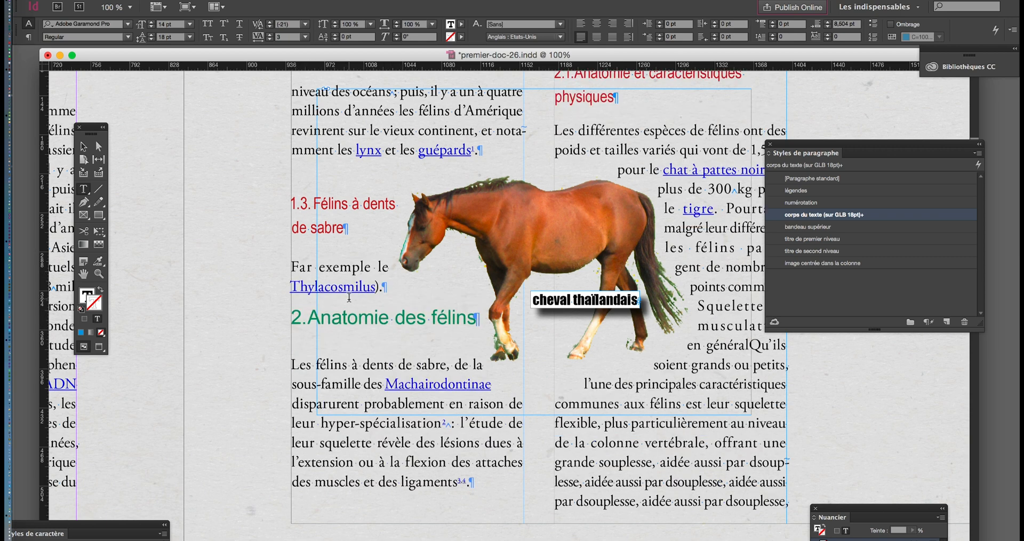
Set Paragraphes solidaires to 0 lines in the keep options of the style titre de premier niveau.
{"action": "left_click", "coordinate": [83, 146]}
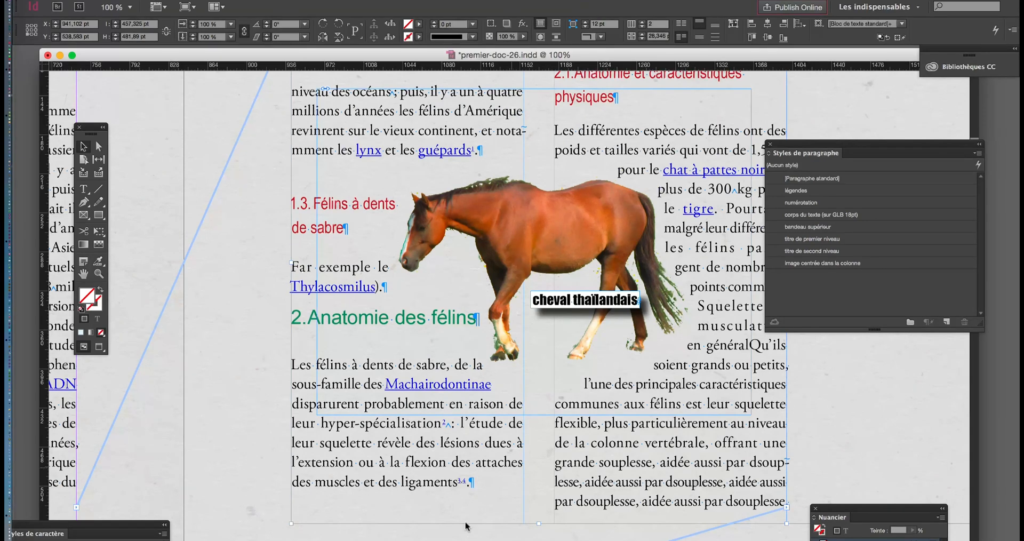
{"action": "left_click", "coordinate": [466, 527]}
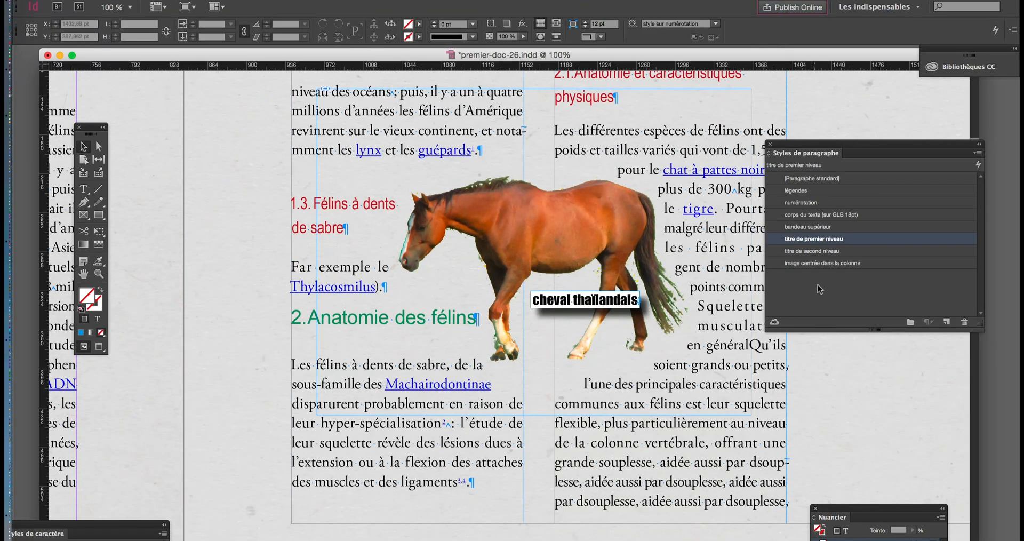
{"action": "double_click", "coordinate": [855, 238]}
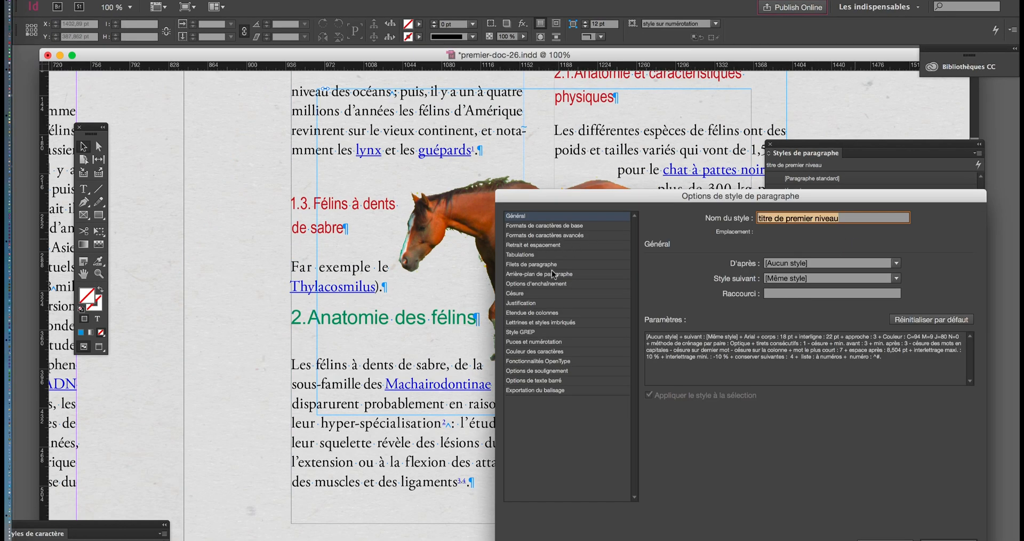
{"action": "left_click", "coordinate": [556, 284]}
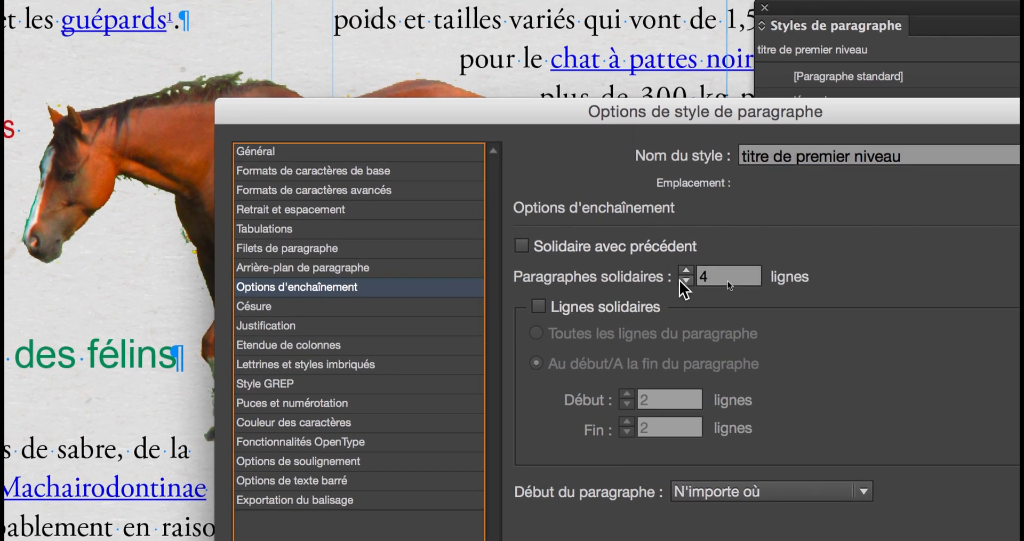
{"action": "left_click", "coordinate": [698, 273]}
{"action": "left_click", "coordinate": [683, 283]}
{"action": "left_click", "coordinate": [683, 283]}
{"action": "left_click", "coordinate": [682, 283]}
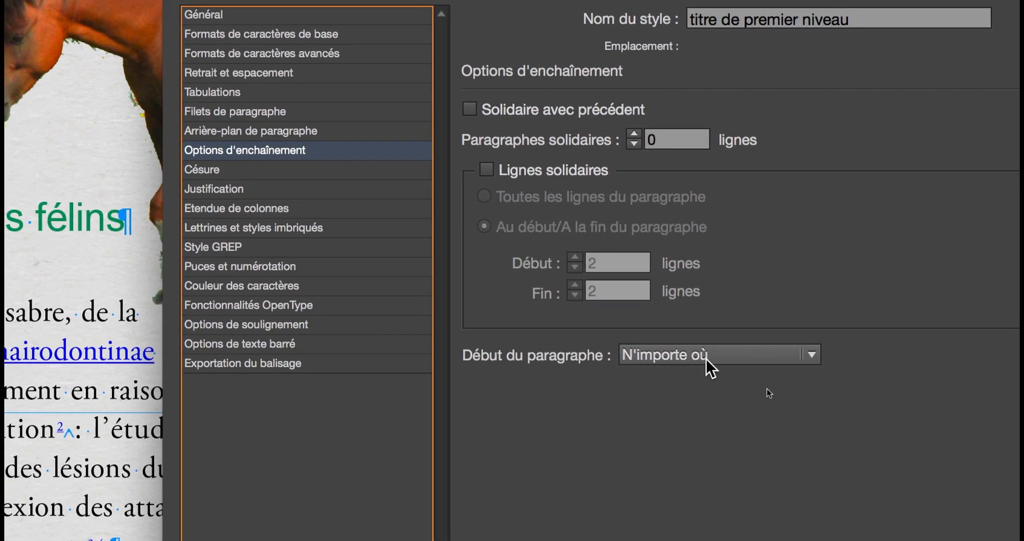
Make titre de premier niveau paragraphs start at Page impaire suivante and accept the style options.
{"action": "left_click", "coordinate": [765, 355]}
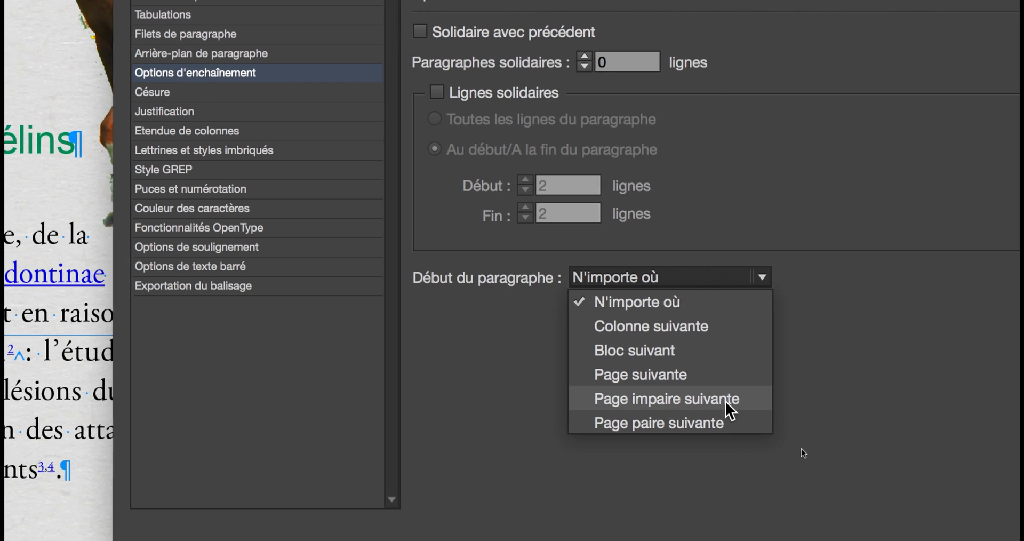
{"action": "left_click", "coordinate": [731, 411]}
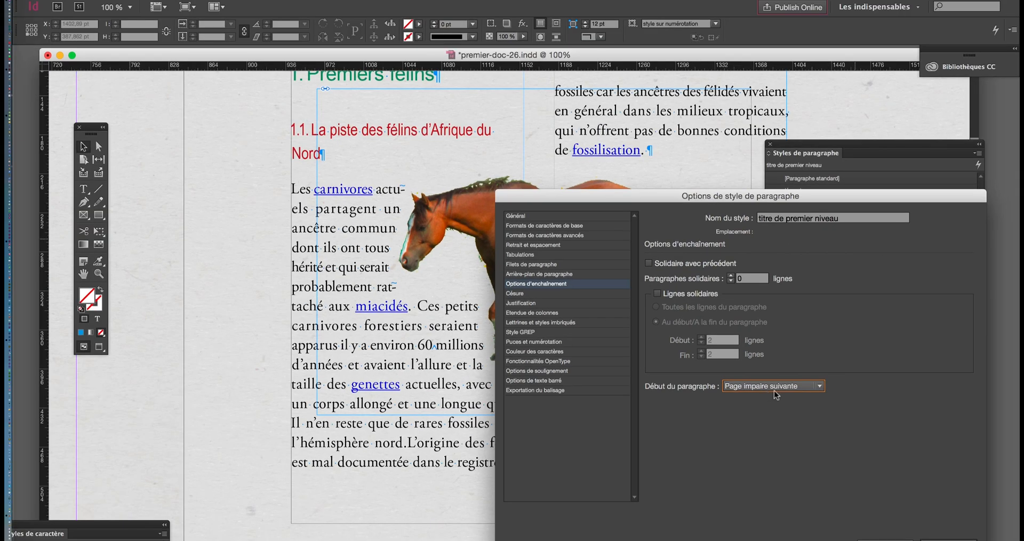
{"action": "left_click", "coordinate": [895, 536]}
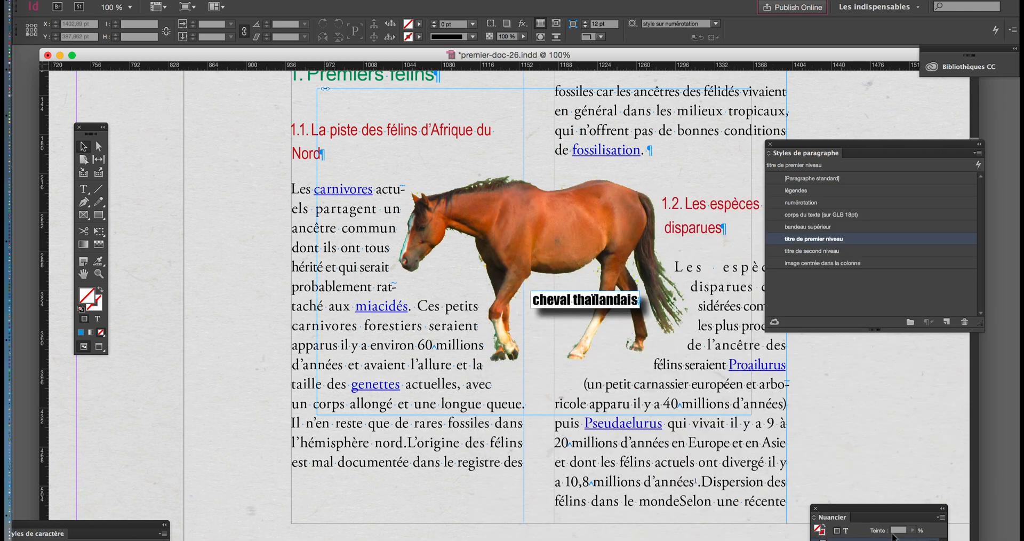
Examine on which pages the first-level headings start, going through the spreads from page 49 to page 53.
{"action": "left_click", "coordinate": [534, 252]}
{"action": "key", "text": "super+minus"}
{"action": "key", "text": "super+minus"}
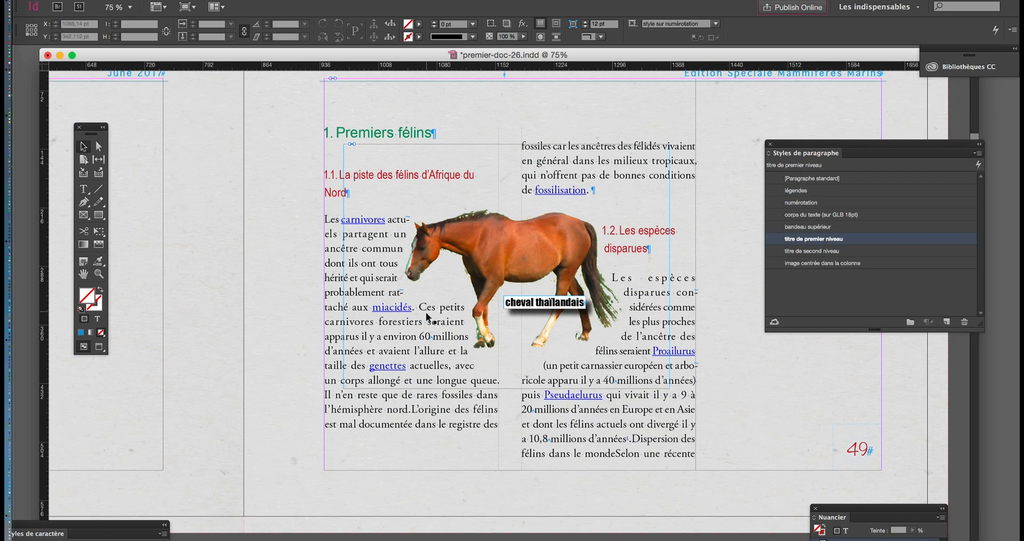
{"action": "left_click", "coordinate": [83, 275]}
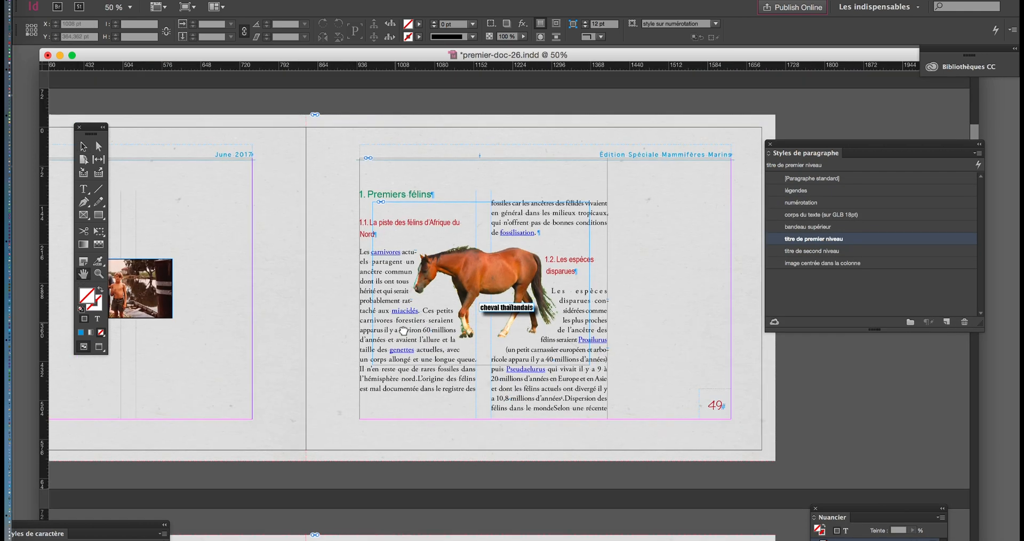
{"action": "left_click_drag", "start_coordinate": [381, 225], "coordinate": [441, 237]}
{"action": "scroll", "coordinate": [461, 252], "scroll_direction": "down", "scroll_amount": 6}
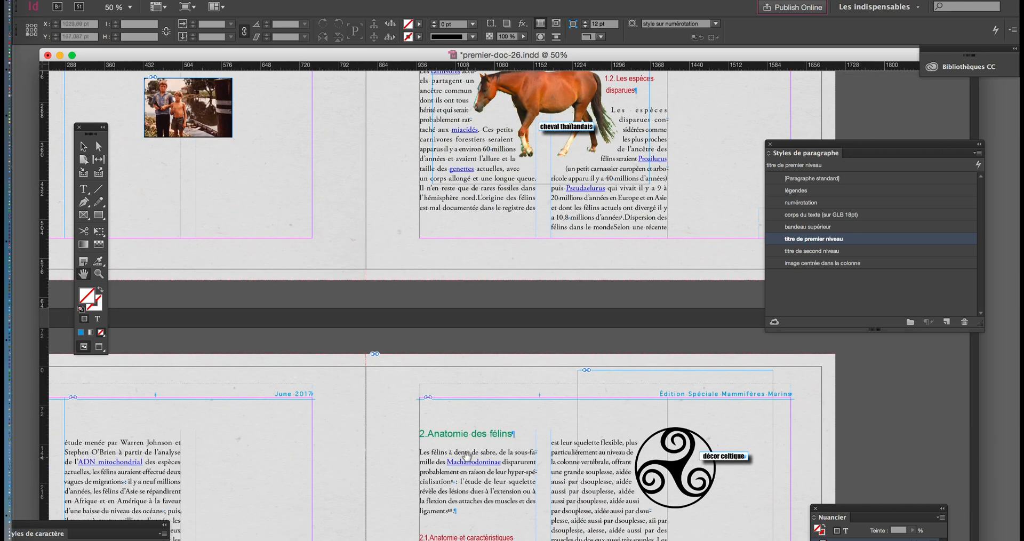
{"action": "scroll", "coordinate": [467, 453], "scroll_direction": "up", "scroll_amount": 1}
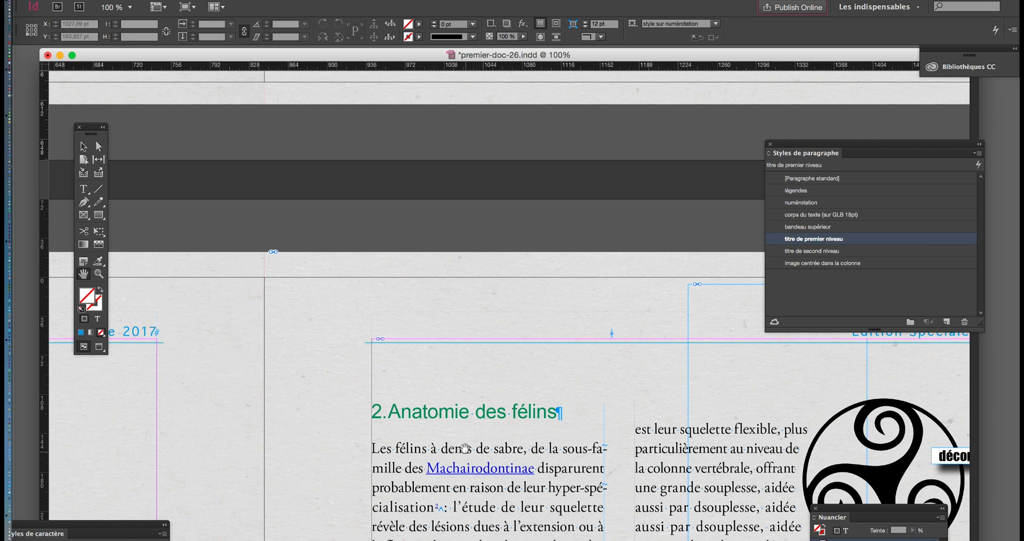
{"action": "scroll", "coordinate": [464, 442], "scroll_direction": "down", "scroll_amount": 2}
{"action": "scroll", "coordinate": [464, 416], "scroll_direction": "down", "scroll_amount": 3}
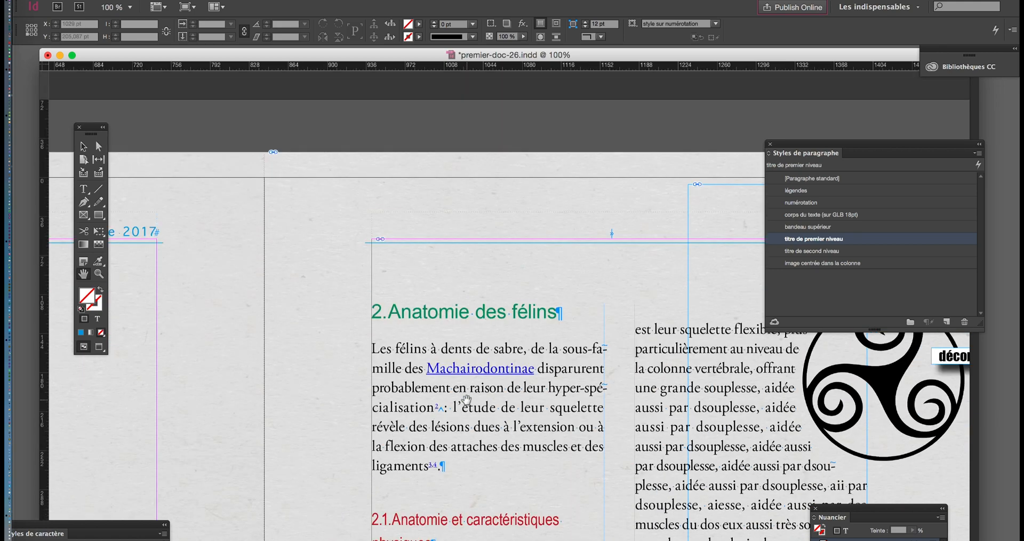
{"action": "scroll", "coordinate": [467, 400], "scroll_direction": "down", "scroll_amount": 2}
{"action": "left_click_drag", "start_coordinate": [417, 474], "coordinate": [477, 311]}
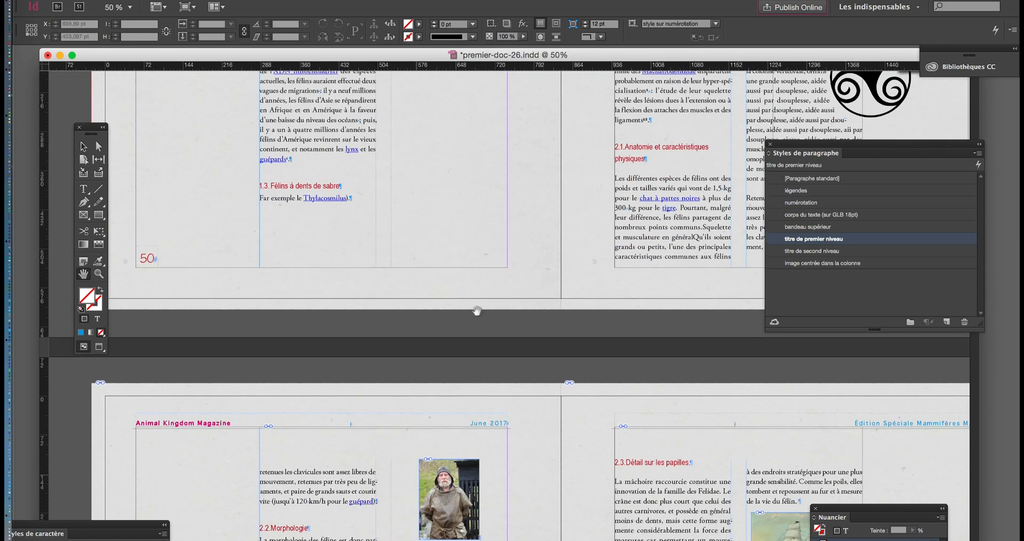
{"action": "left_click_drag", "start_coordinate": [432, 384], "coordinate": [449, 194]}
{"action": "left_click_drag", "start_coordinate": [549, 321], "coordinate": [320, 269]}
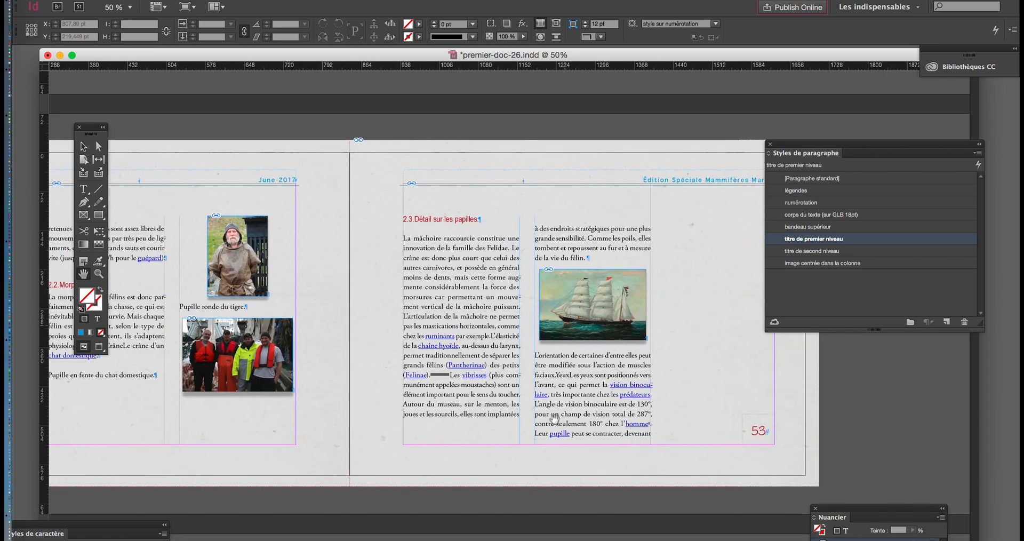
{"action": "scroll", "coordinate": [543, 410], "scroll_direction": "up", "scroll_amount": 1}
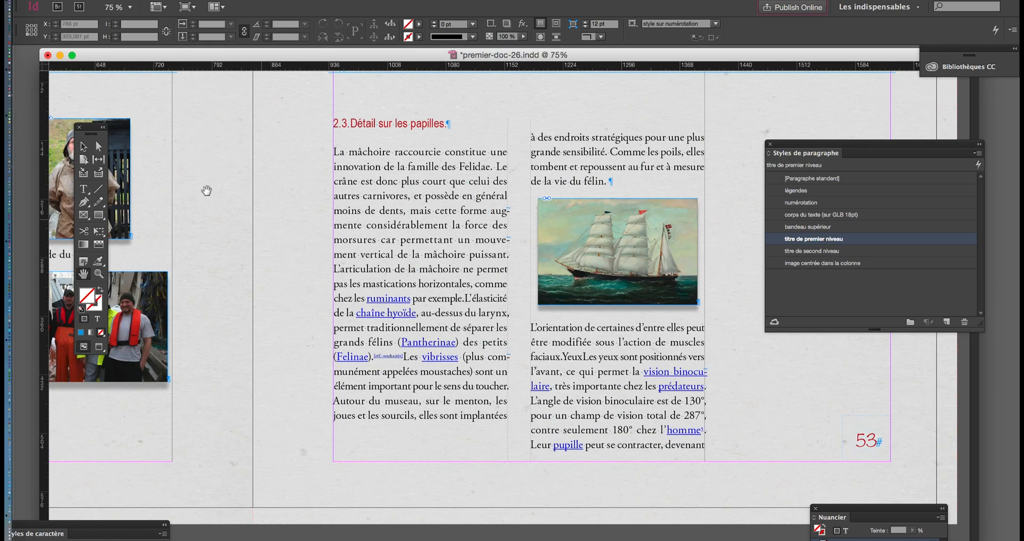
End the sentence after "vertical" with a period in the section 2.3 text and begin a new paragraph with "La mâchoire puissant".
{"action": "left_click", "coordinate": [83, 189]}
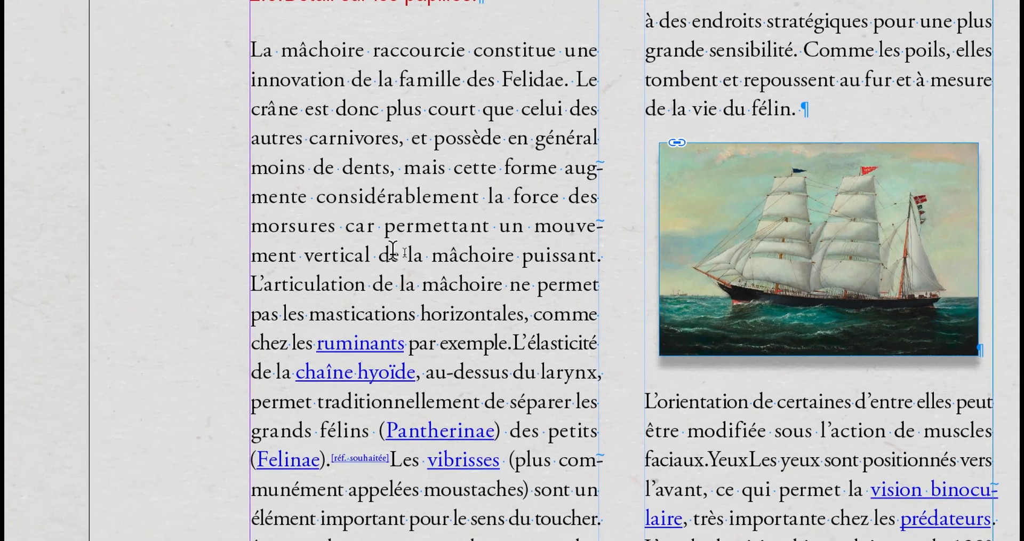
{"action": "left_click", "coordinate": [399, 250]}
{"action": "key", "text": "BackSpace"}
{"action": "key", "text": "BackSpace"}
{"action": "key", "text": "BackSpace"}
{"action": "key", "text": "BackSpace"}
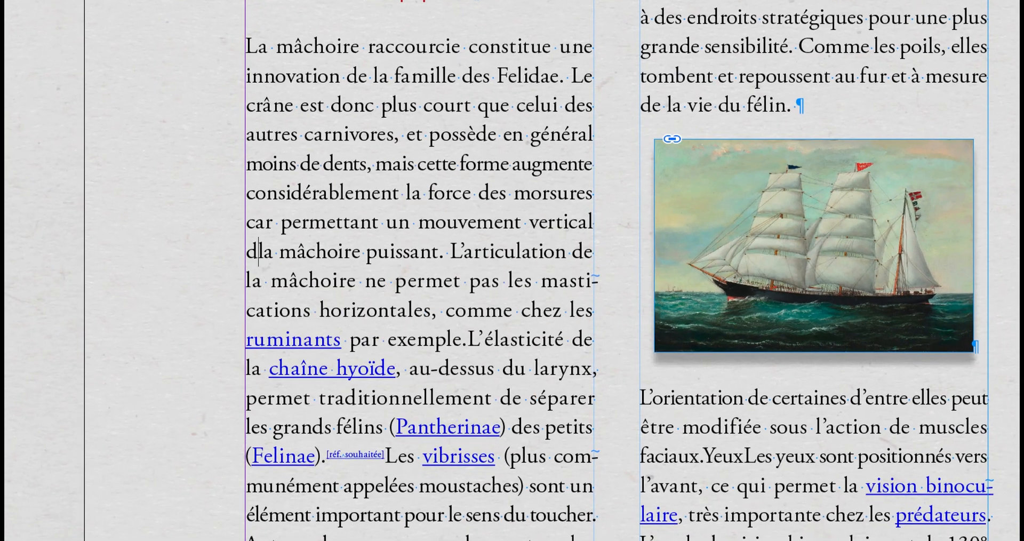
{"action": "type", "text": "."}
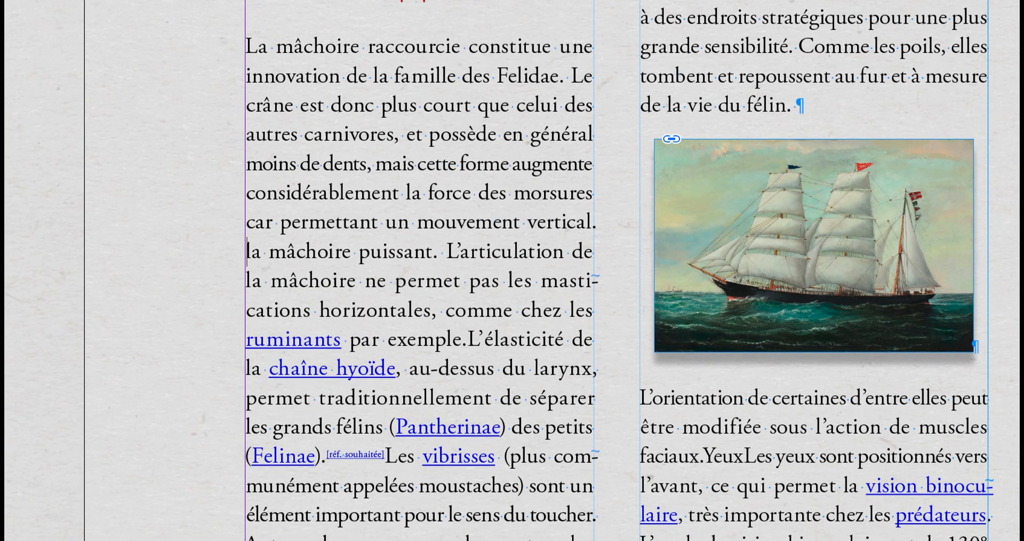
{"action": "key", "text": "Return"}
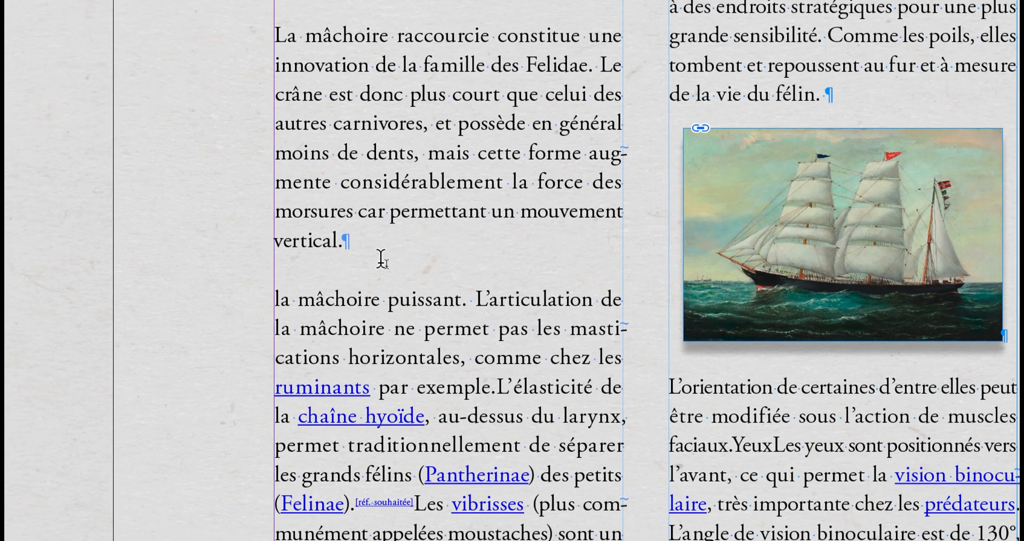
{"action": "key", "text": "Delete"}
{"action": "type", "text": "L"}
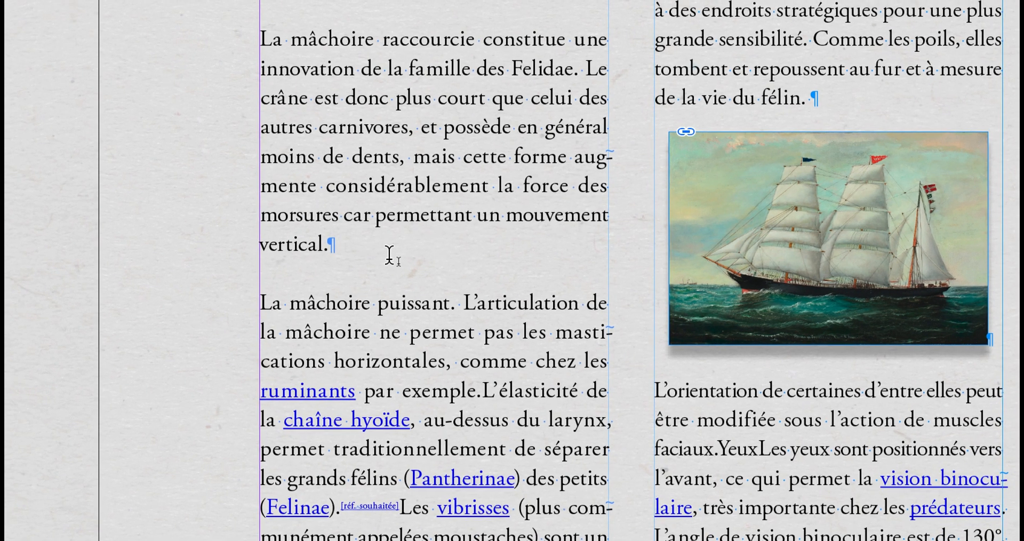
Insert the line "La machoire." between the two paragraphs and apply the style titre de premier niveau to it.
{"action": "key", "text": "Return"}
{"action": "type", "text": "La mac"}
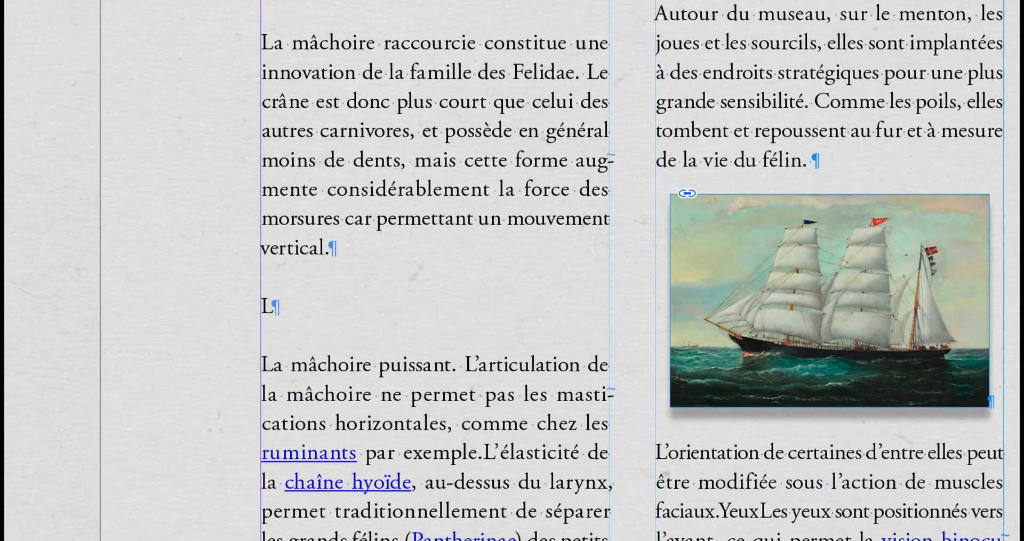
{"action": "type", "text": "hoire"}
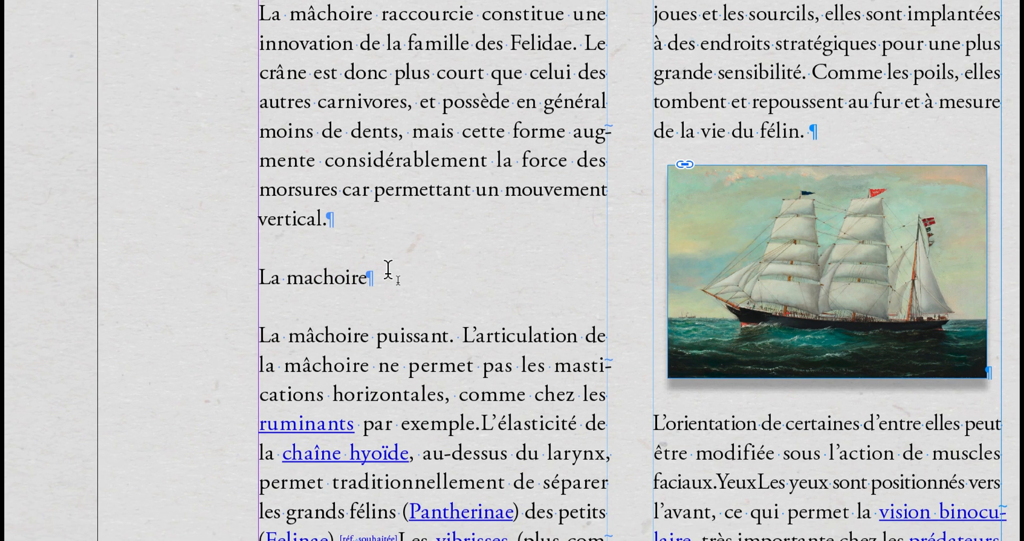
{"action": "type", "text": "."}
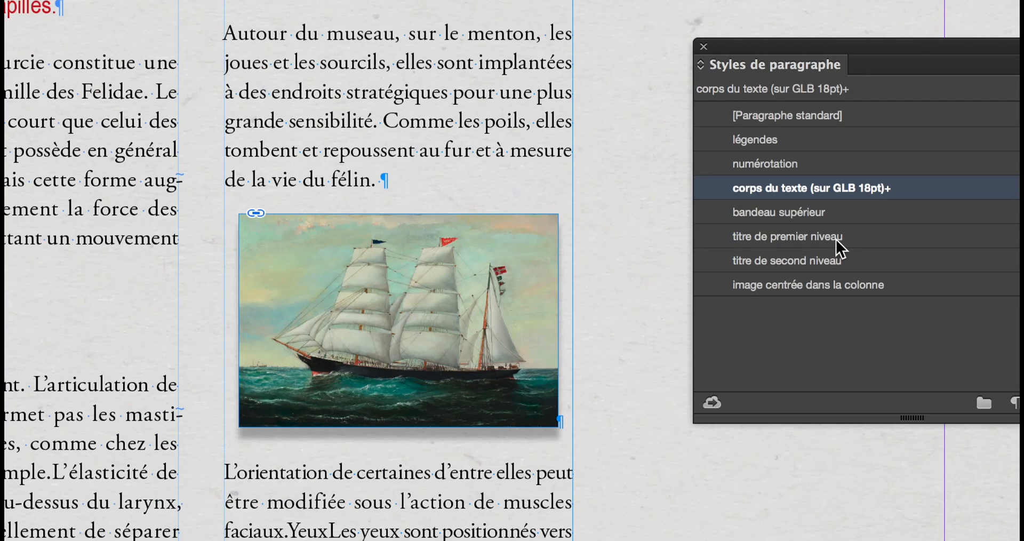
{"action": "left_click", "coordinate": [834, 239]}
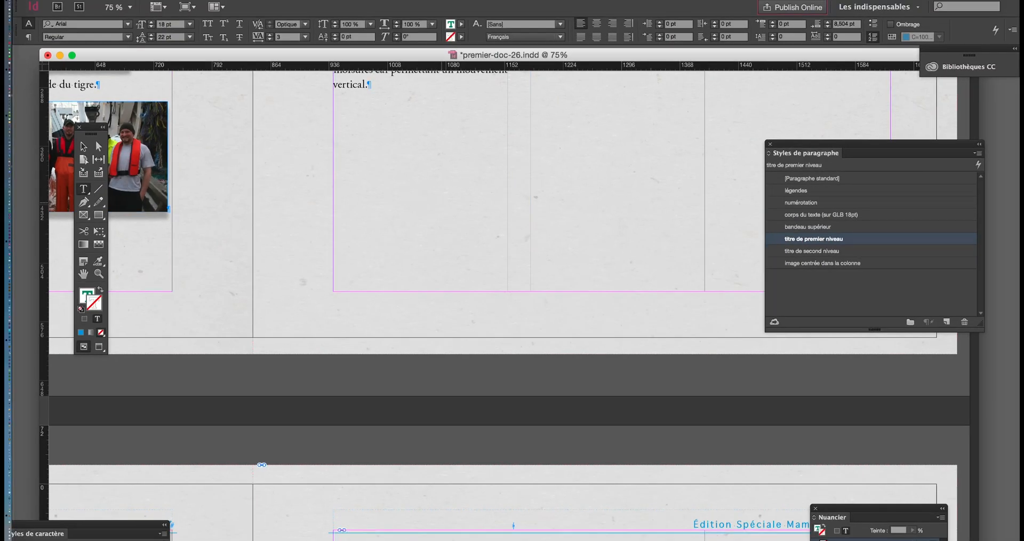
Check the page position of the new heading La machoire, then review the earlier first-level headings in preview mode.
{"action": "scroll", "coordinate": [507, 294], "scroll_direction": "down", "scroll_amount": 10}
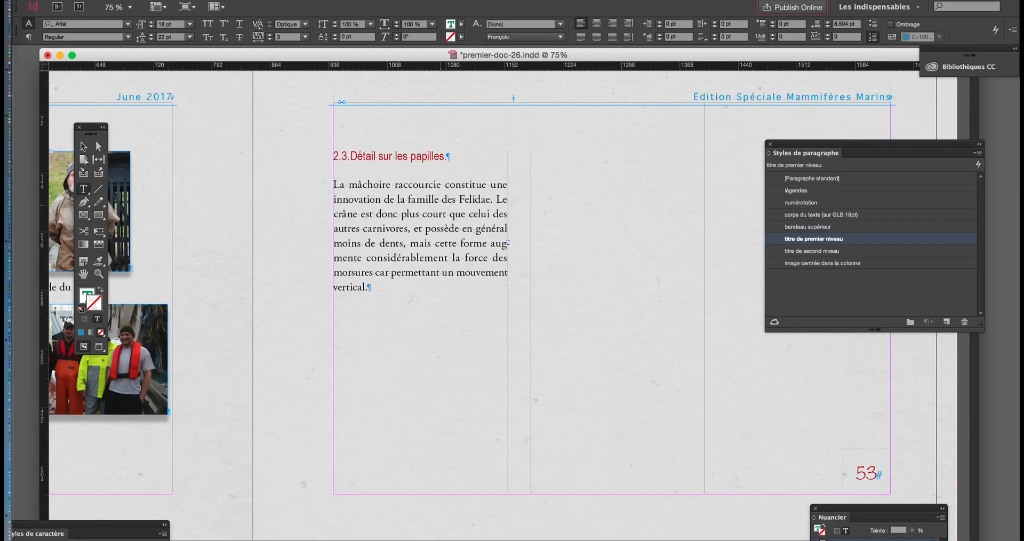
{"action": "scroll", "coordinate": [505, 306], "scroll_direction": "down", "scroll_amount": 3}
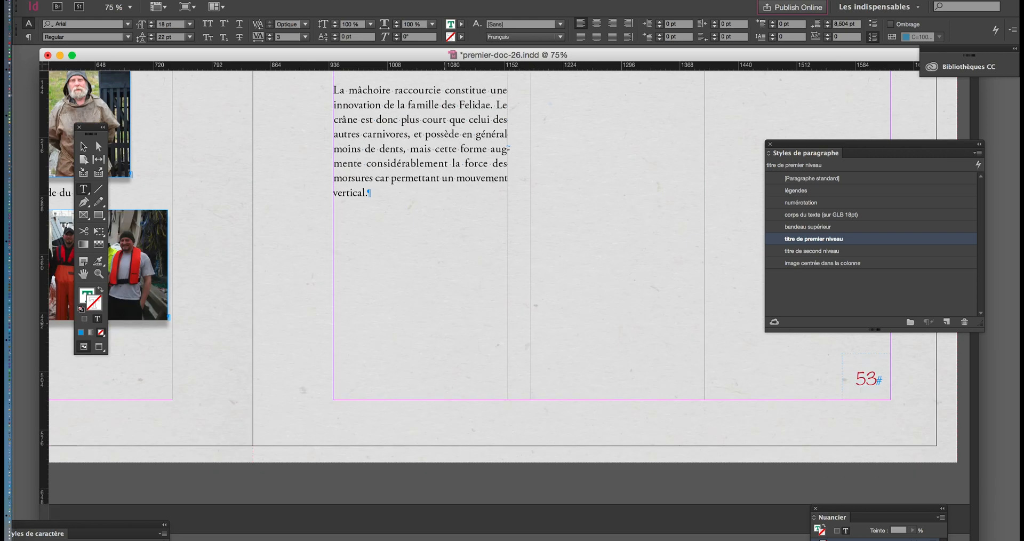
{"action": "key", "text": "super+minus"}
{"action": "scroll", "coordinate": [507, 304], "scroll_direction": "down", "scroll_amount": 7}
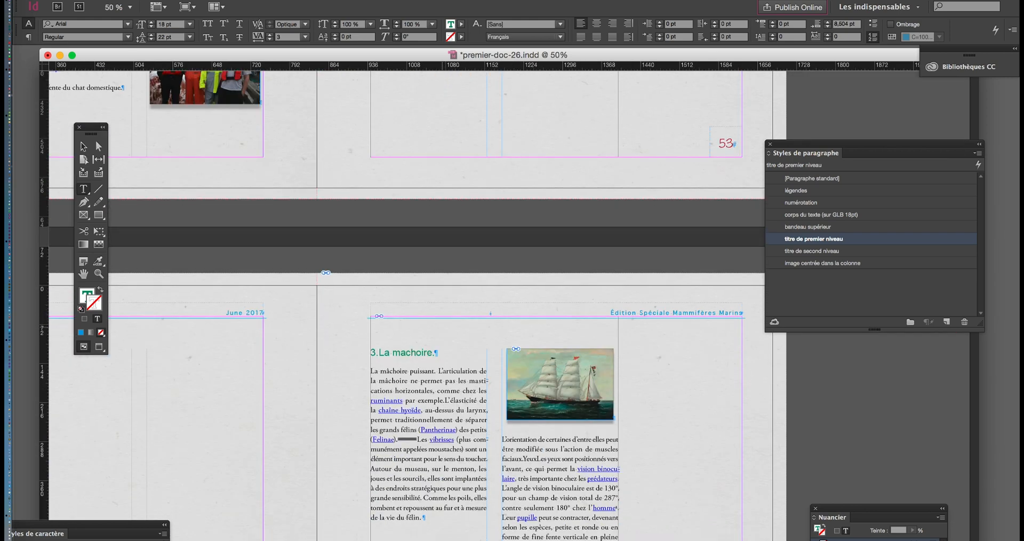
{"action": "scroll", "coordinate": [405, 304], "scroll_direction": "down", "scroll_amount": 2}
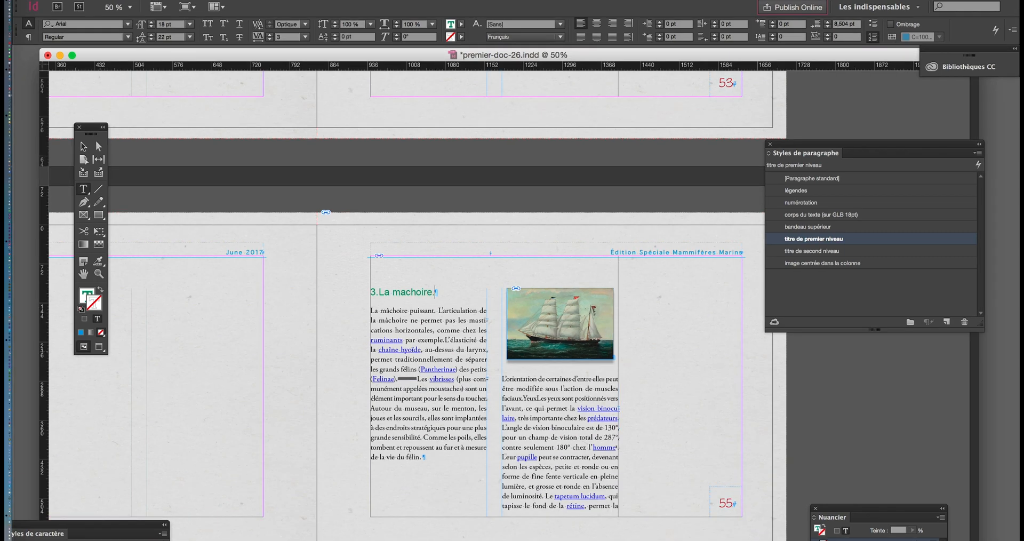
{"action": "left_click", "coordinate": [99, 346]}
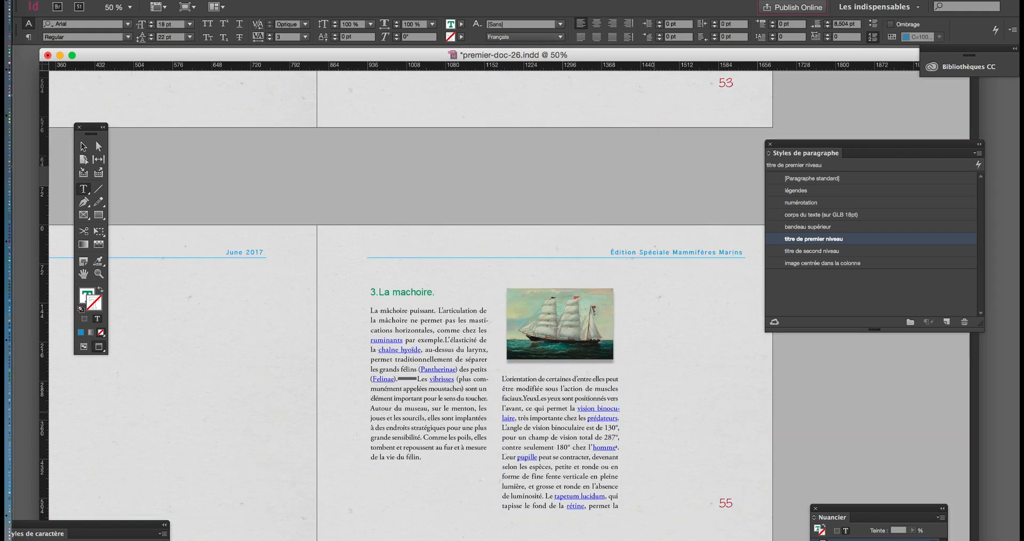
{"action": "scroll", "coordinate": [406, 299], "scroll_direction": "up", "scroll_amount": 10}
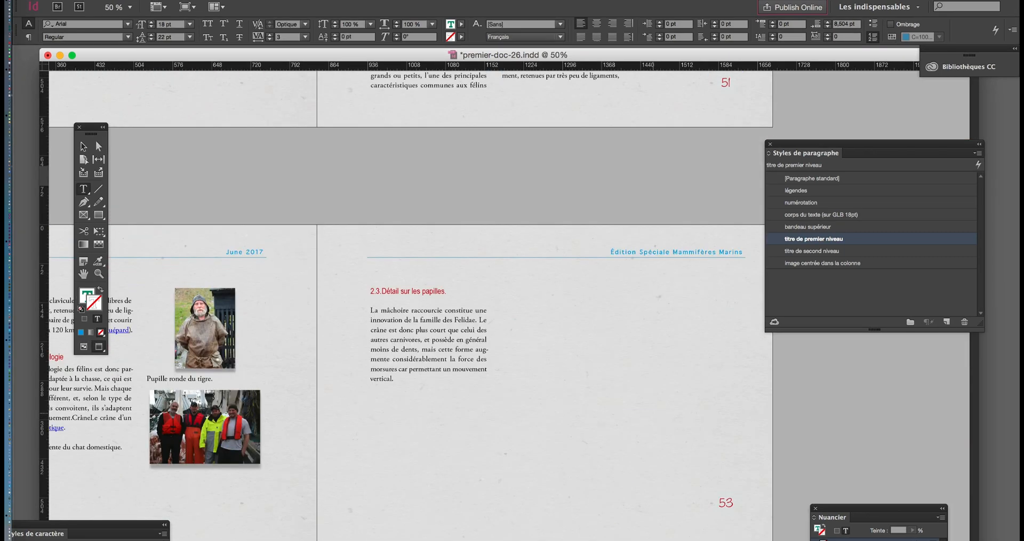
{"action": "scroll", "coordinate": [405, 299], "scroll_direction": "up", "scroll_amount": 15}
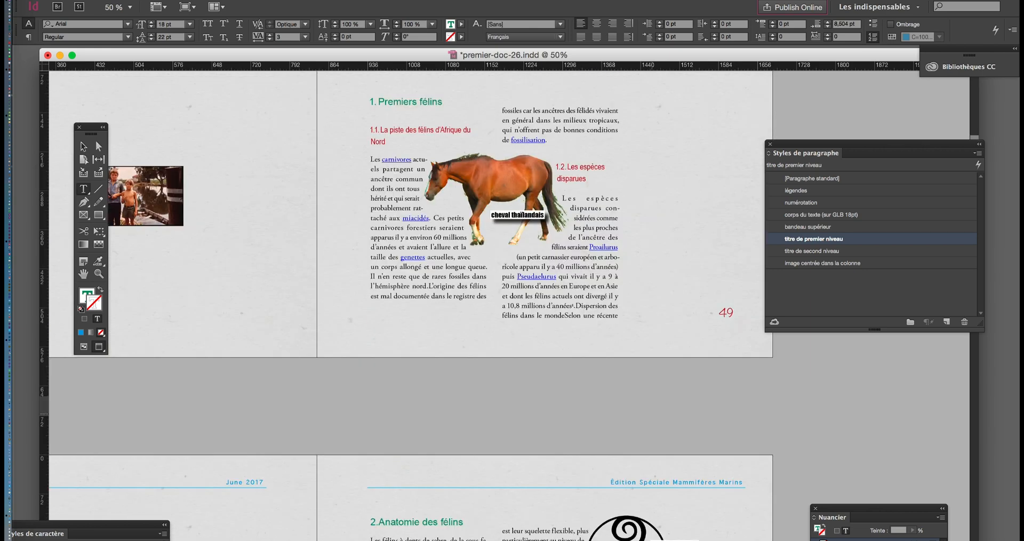
{"action": "scroll", "coordinate": [406, 298], "scroll_direction": "up", "scroll_amount": 2}
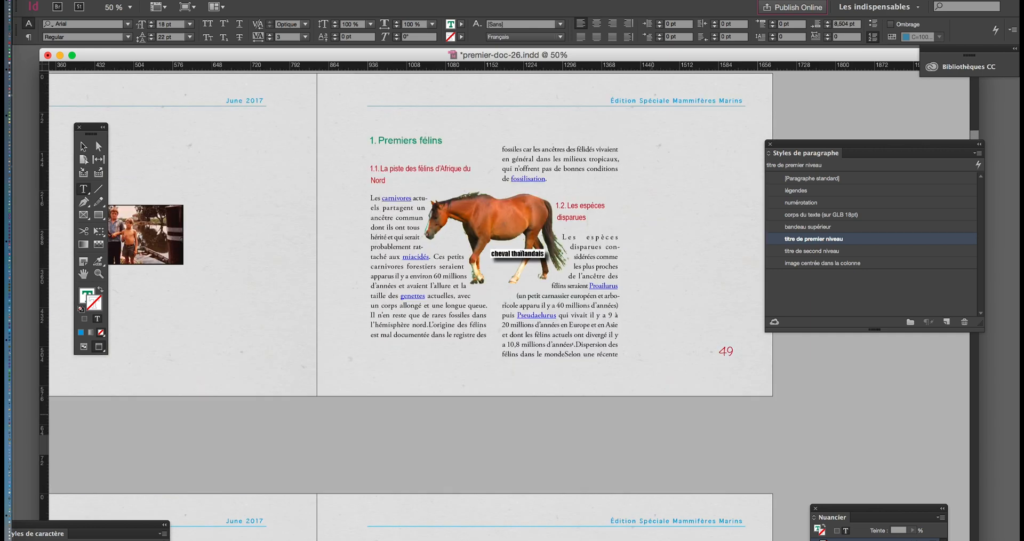
{"action": "scroll", "coordinate": [405, 299], "scroll_direction": "down", "scroll_amount": 4}
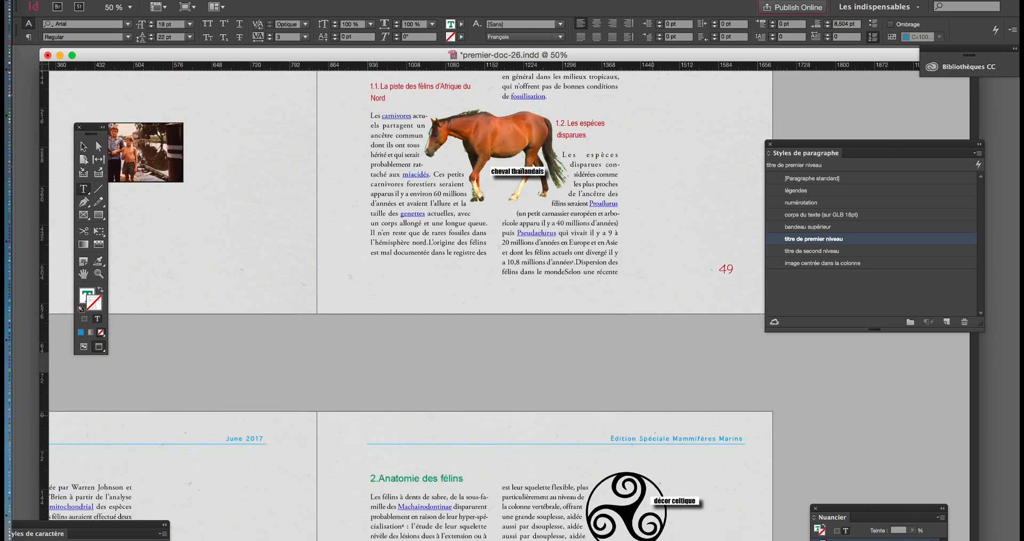